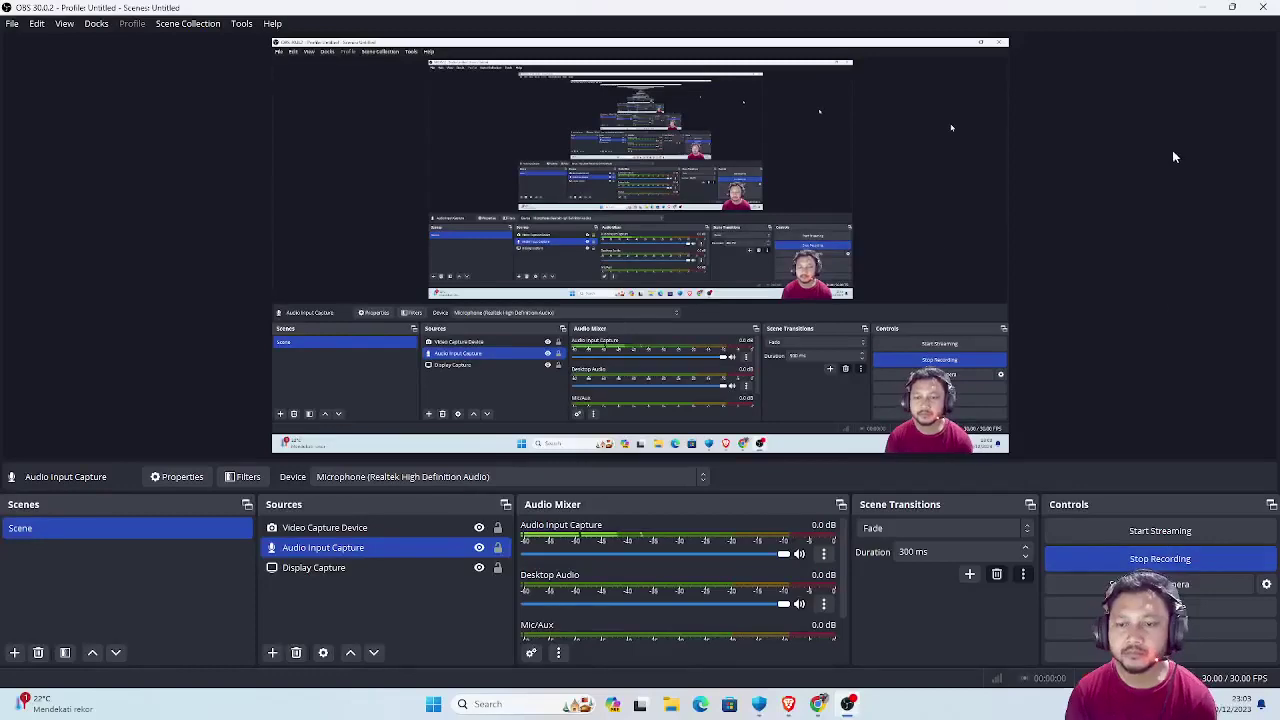
# Minimize the OBS Studio window to reveal the desktop.
pyautogui.click(1203, 10)
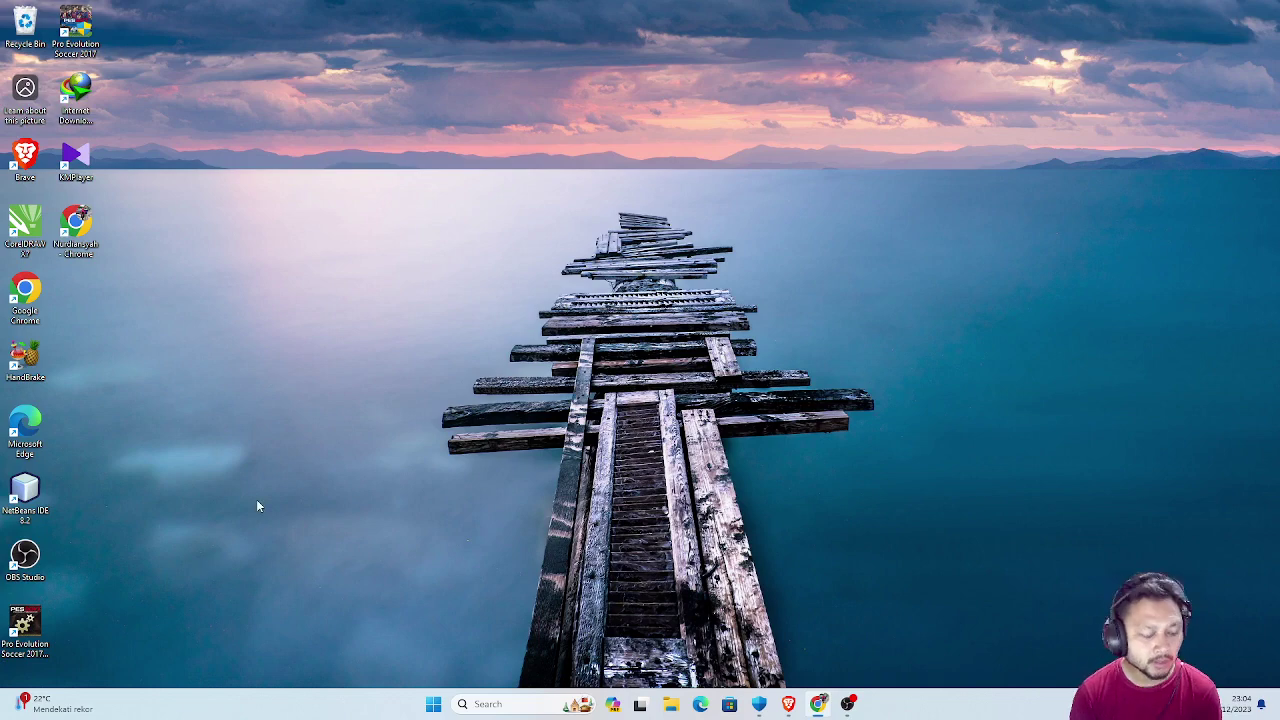
# Launch Adobe Photoshop CS6 (64 Bit) by searching 'photo' in Start search.
pyautogui.press('super')
pyautogui.write('ph')
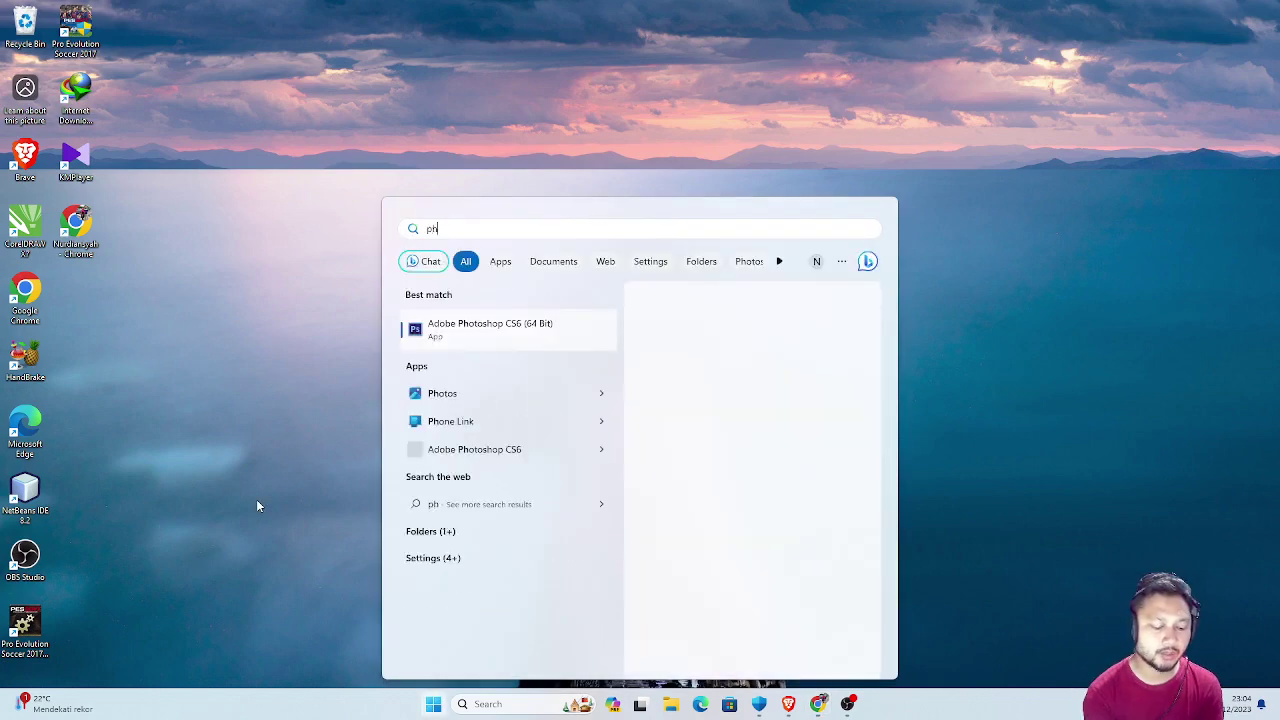
pyautogui.write('otos')
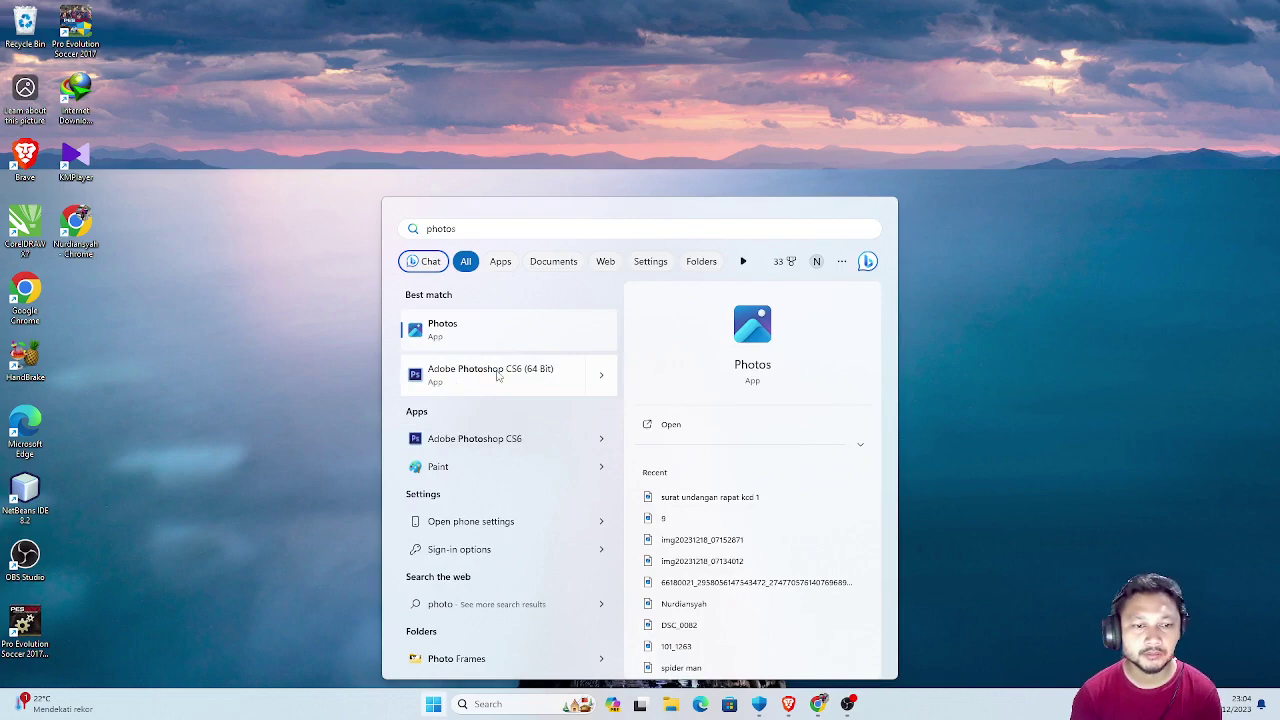
pyautogui.click(490, 372)
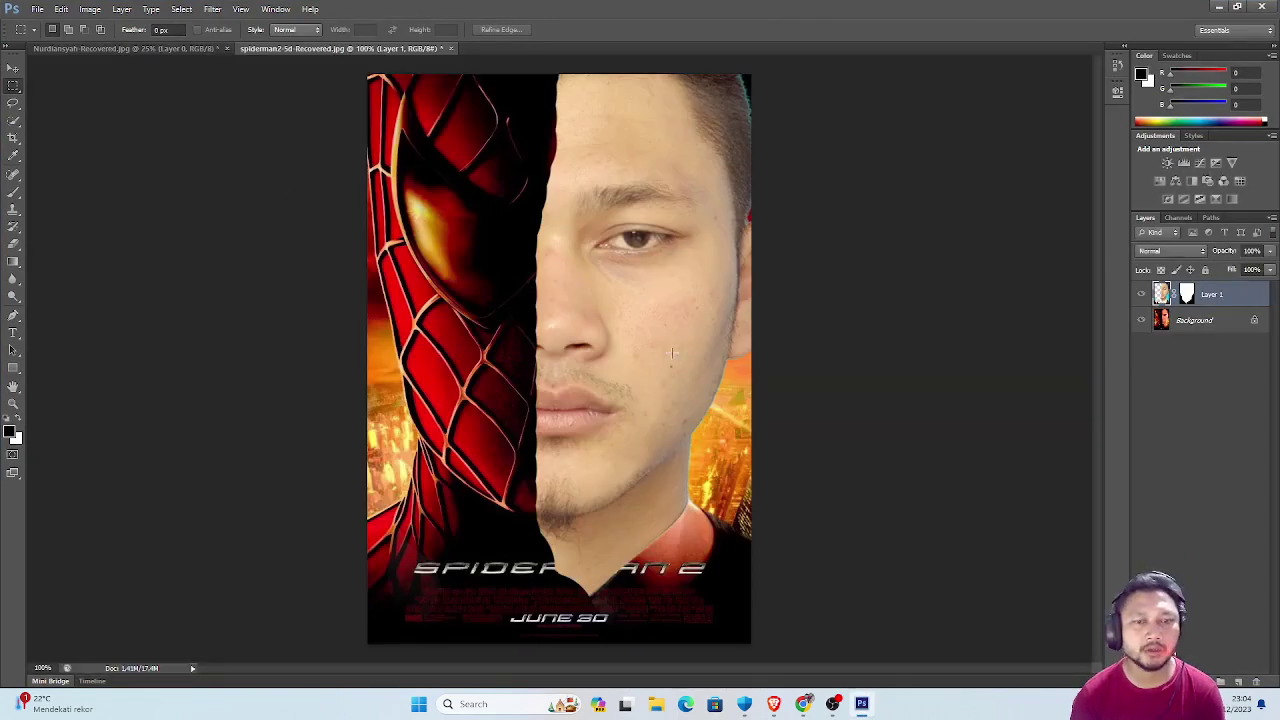
# Close the spiderman2 poster without saving, keeping the portrait document open.
pyautogui.click(449, 49)
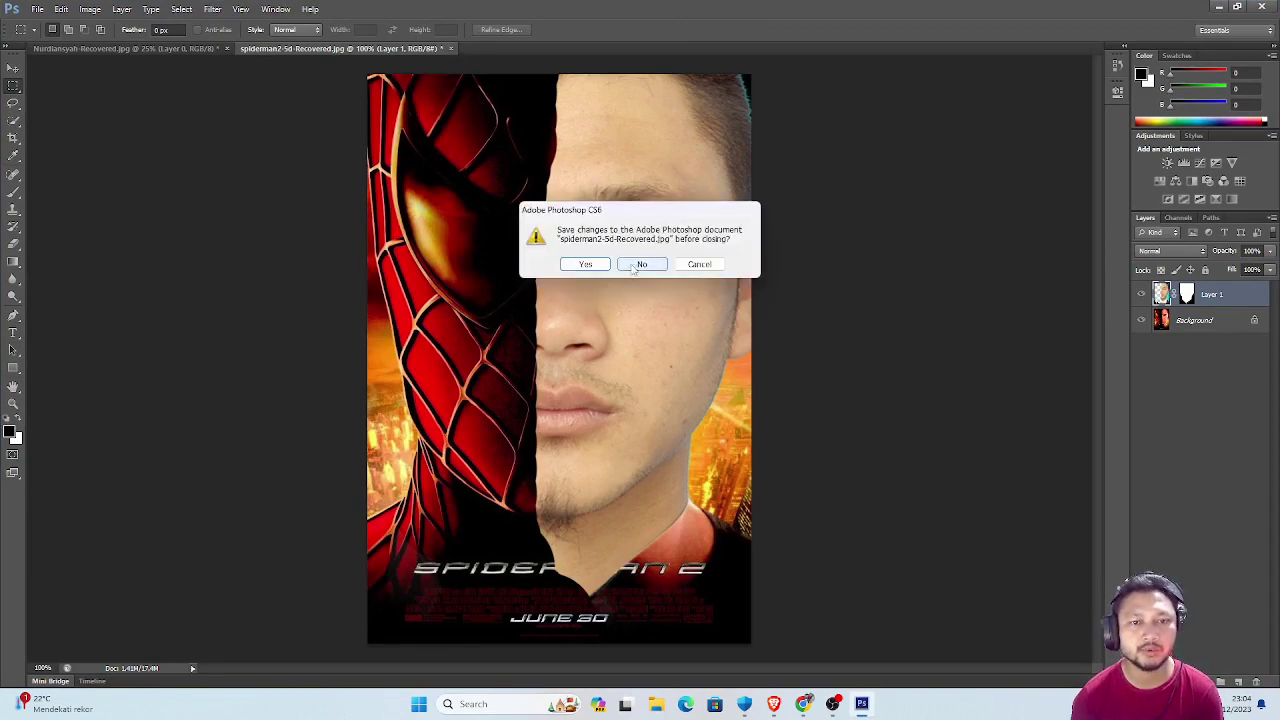
pyautogui.click(642, 265)
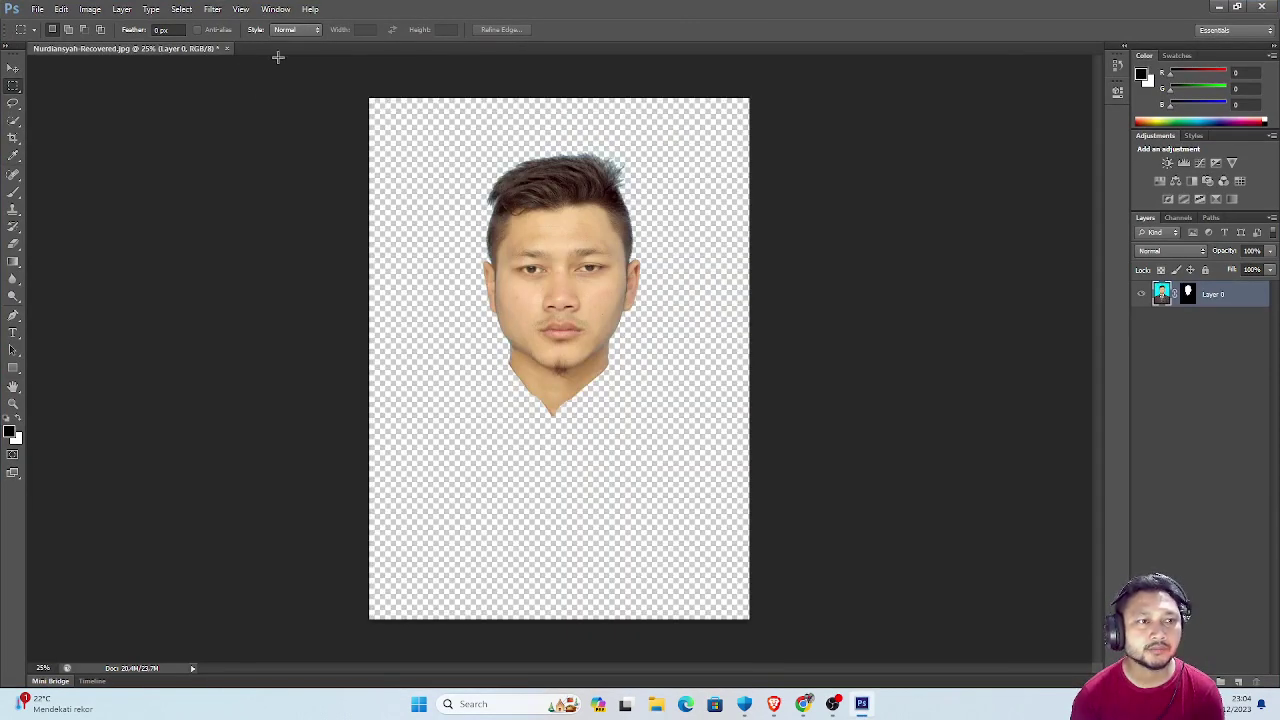
pyautogui.click(227, 49)
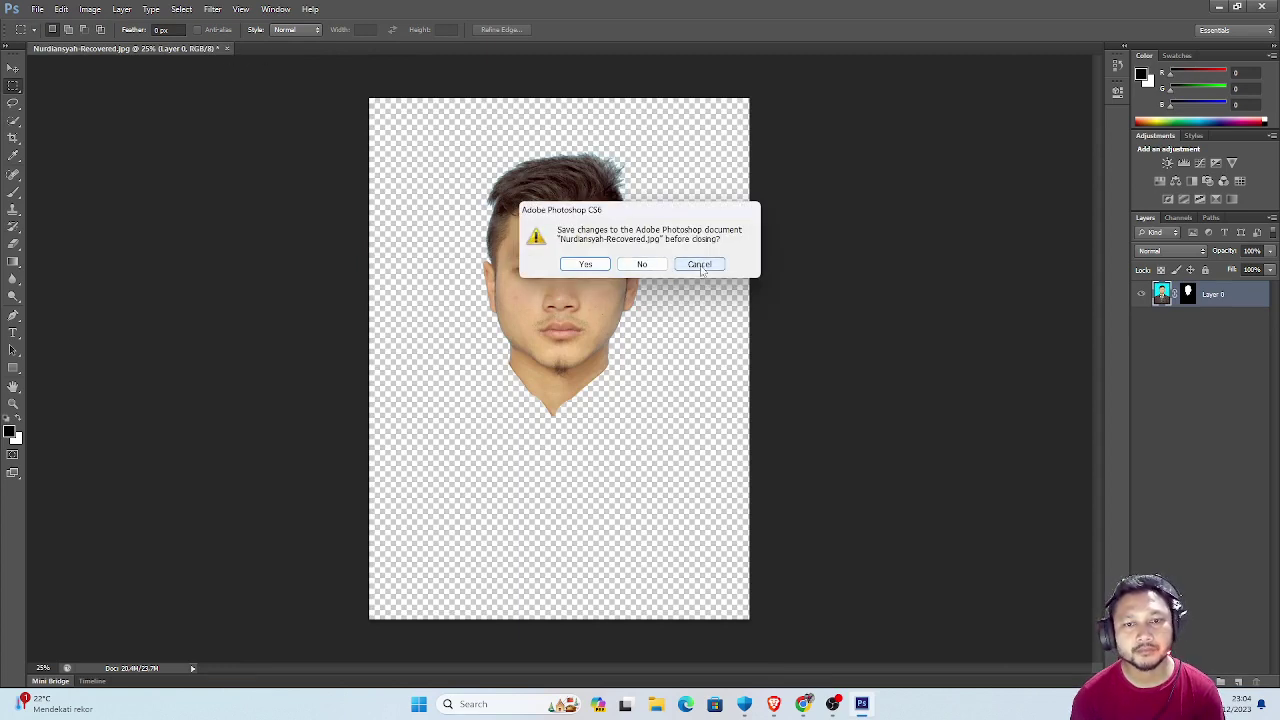
pyautogui.click(697, 263)
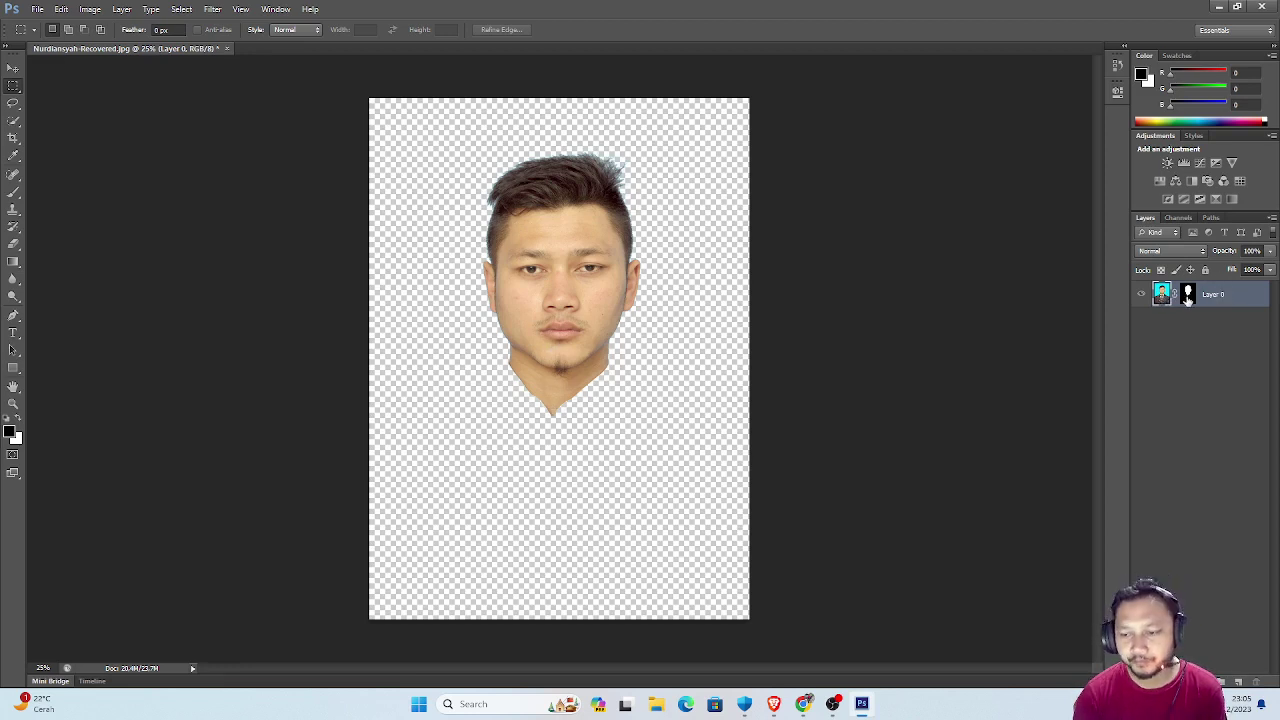
# Deselect Layer 0 and revert the portrait to its opened-state snapshot in the History panel.
pyautogui.click(1200, 342)
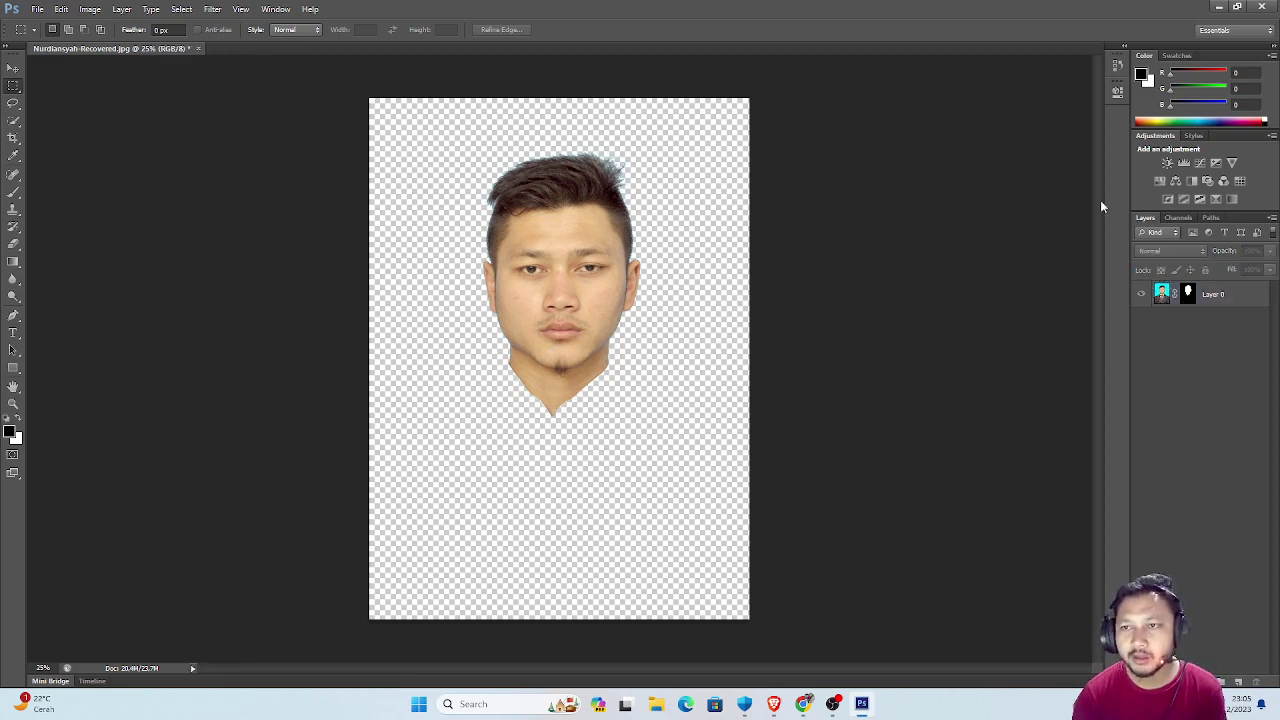
pyautogui.click(276, 9)
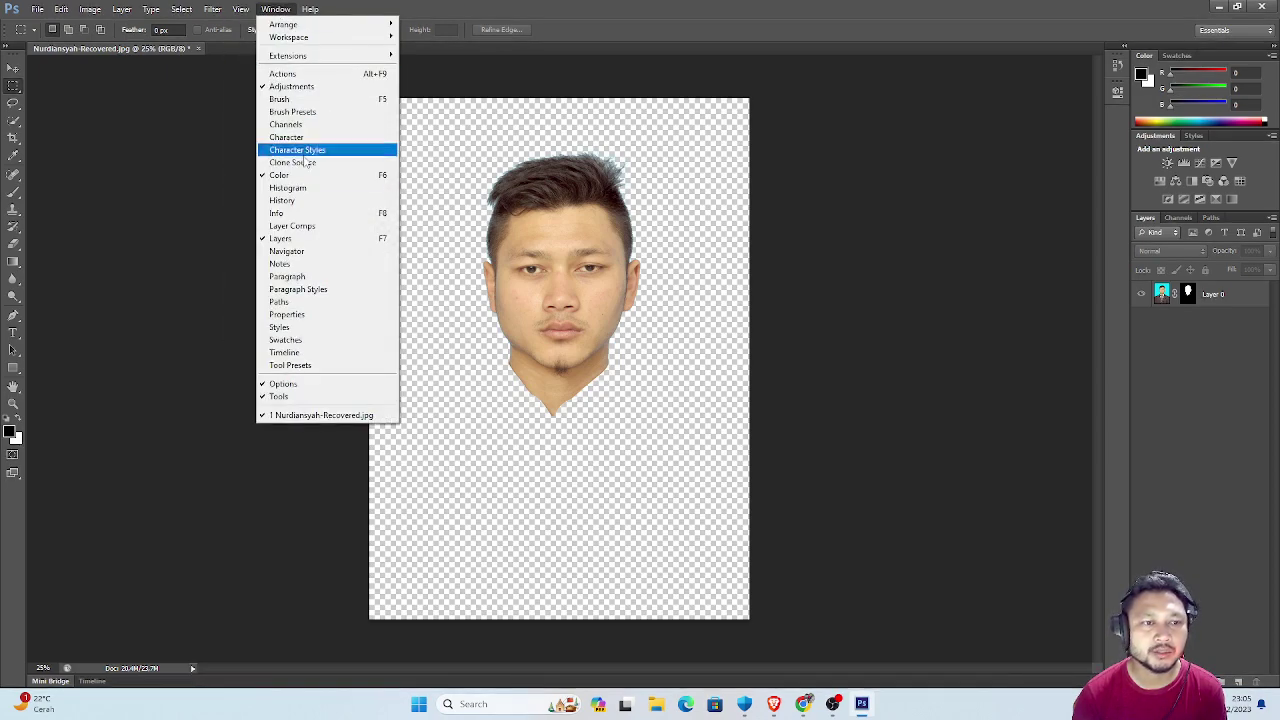
pyautogui.click(282, 200)
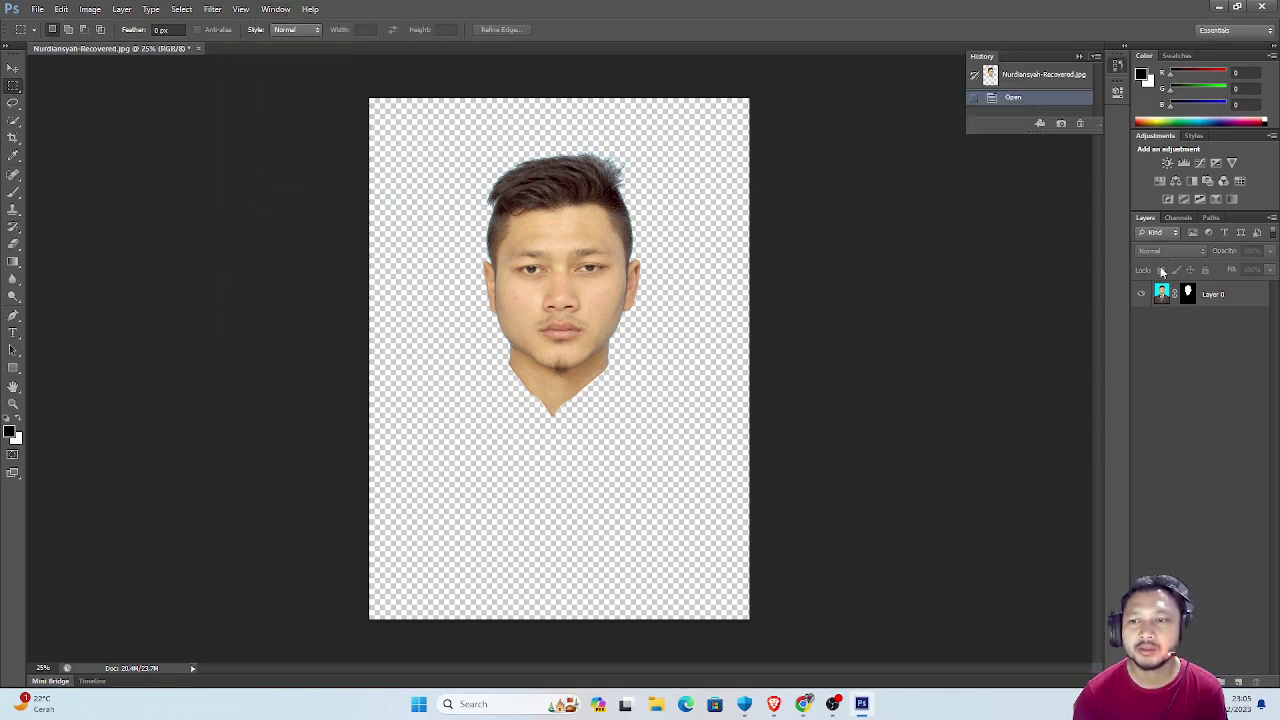
pyautogui.click(1019, 84)
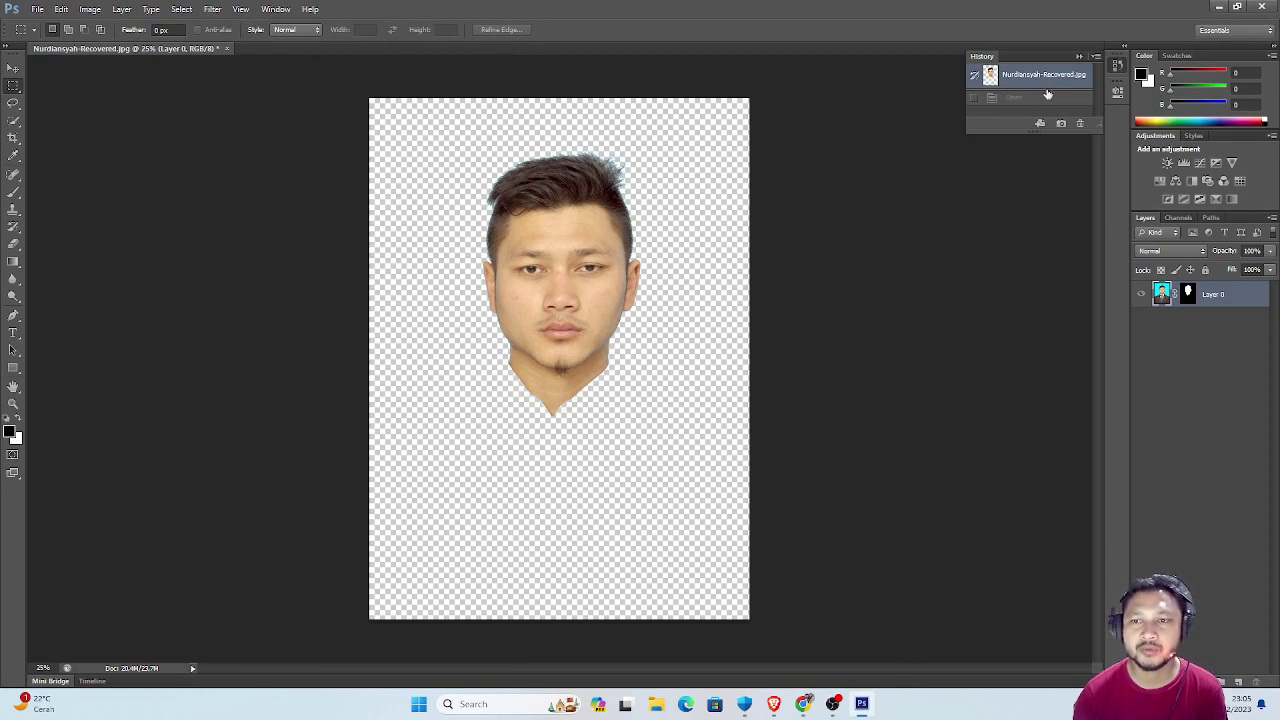
pyautogui.click(1080, 58)
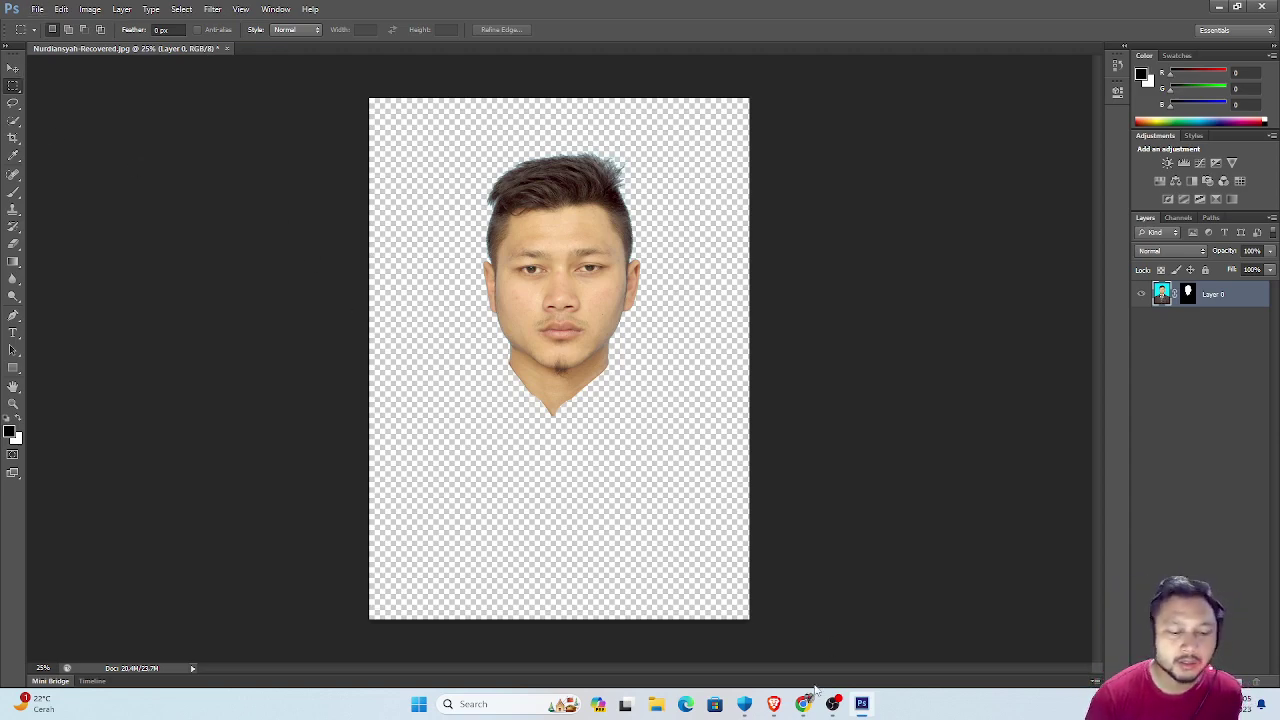
# Open File Explorer maximized on Downloads, showing files as Large icons.
pyautogui.click(657, 704)
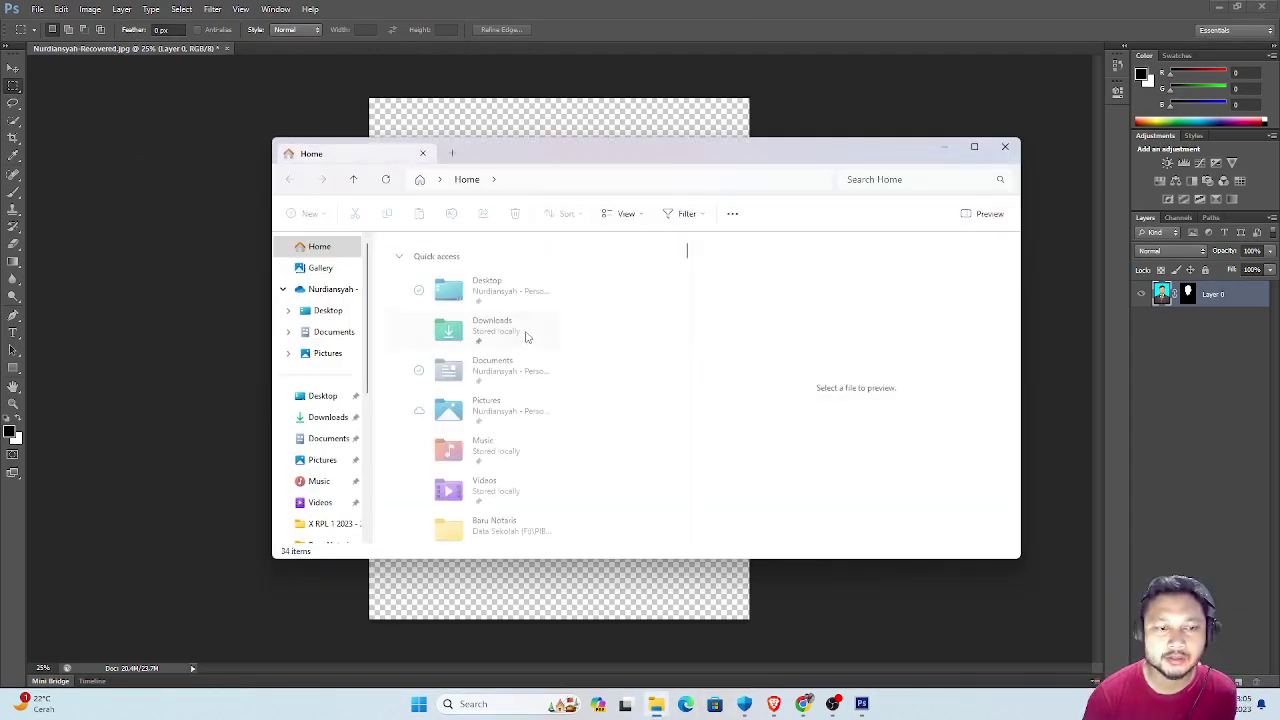
pyautogui.click(974, 147)
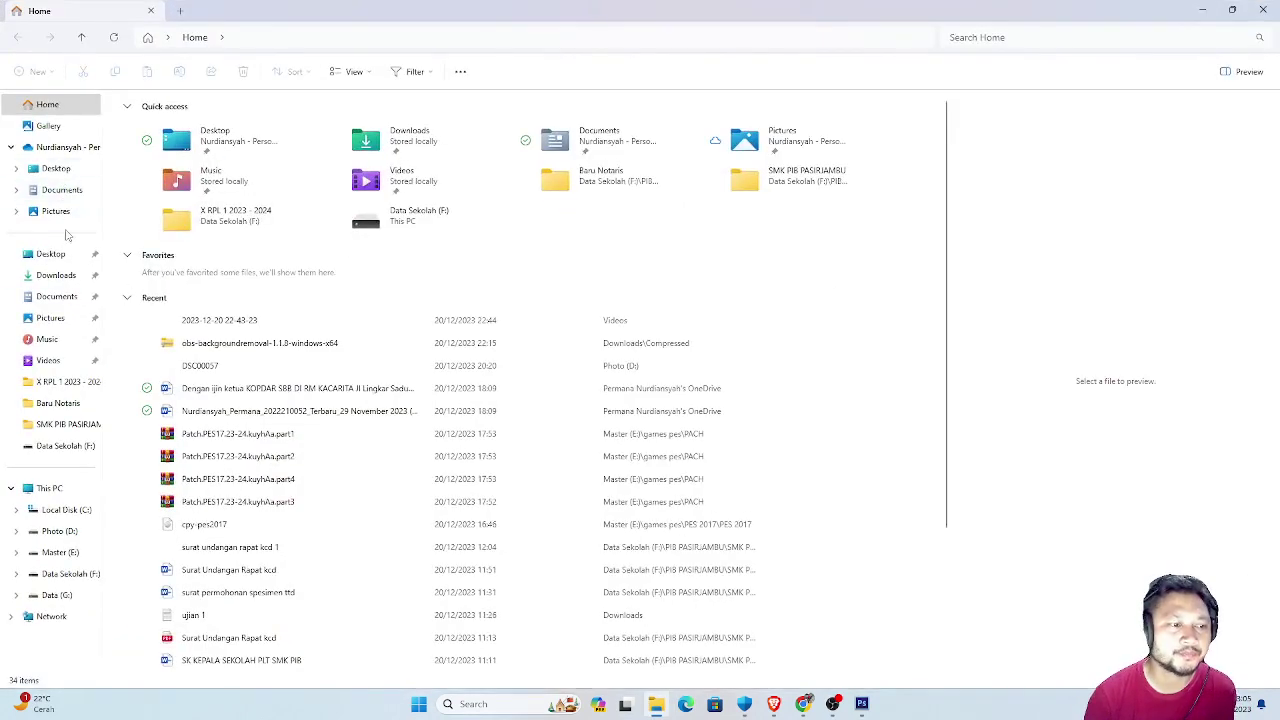
pyautogui.click(56, 278)
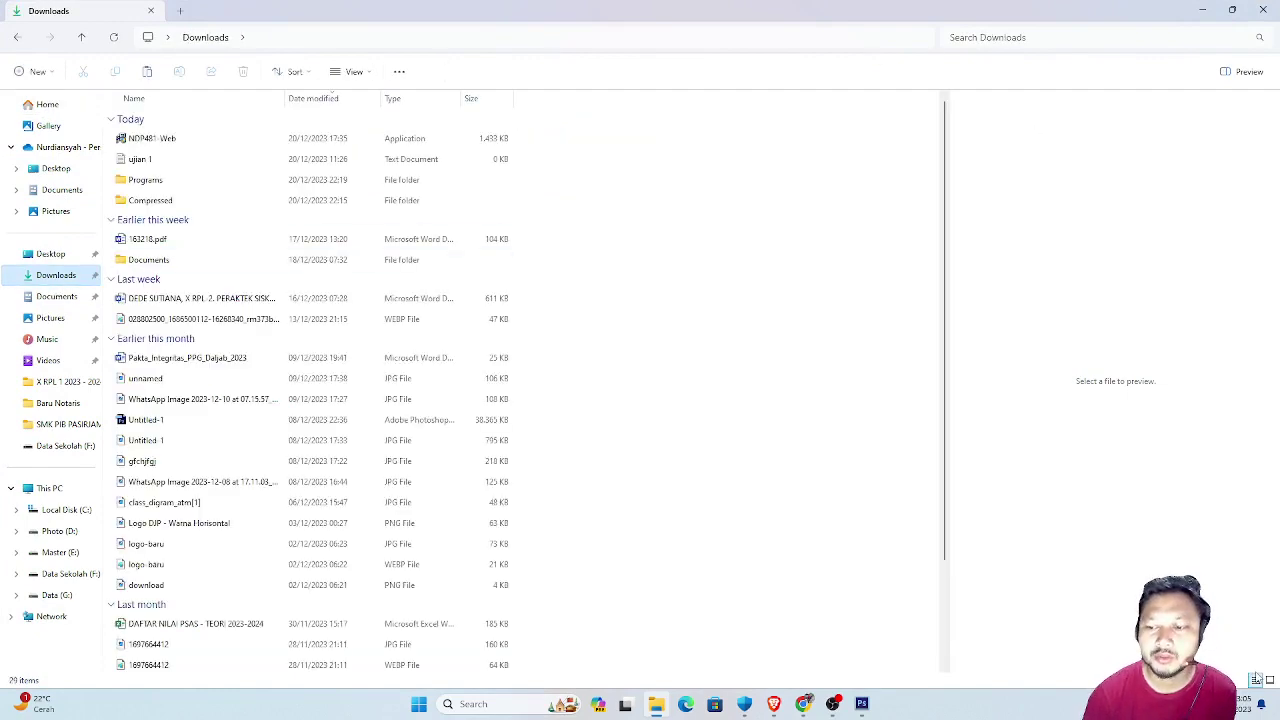
pyautogui.click(1270, 680)
pyautogui.scroll(-1, 600, 380)
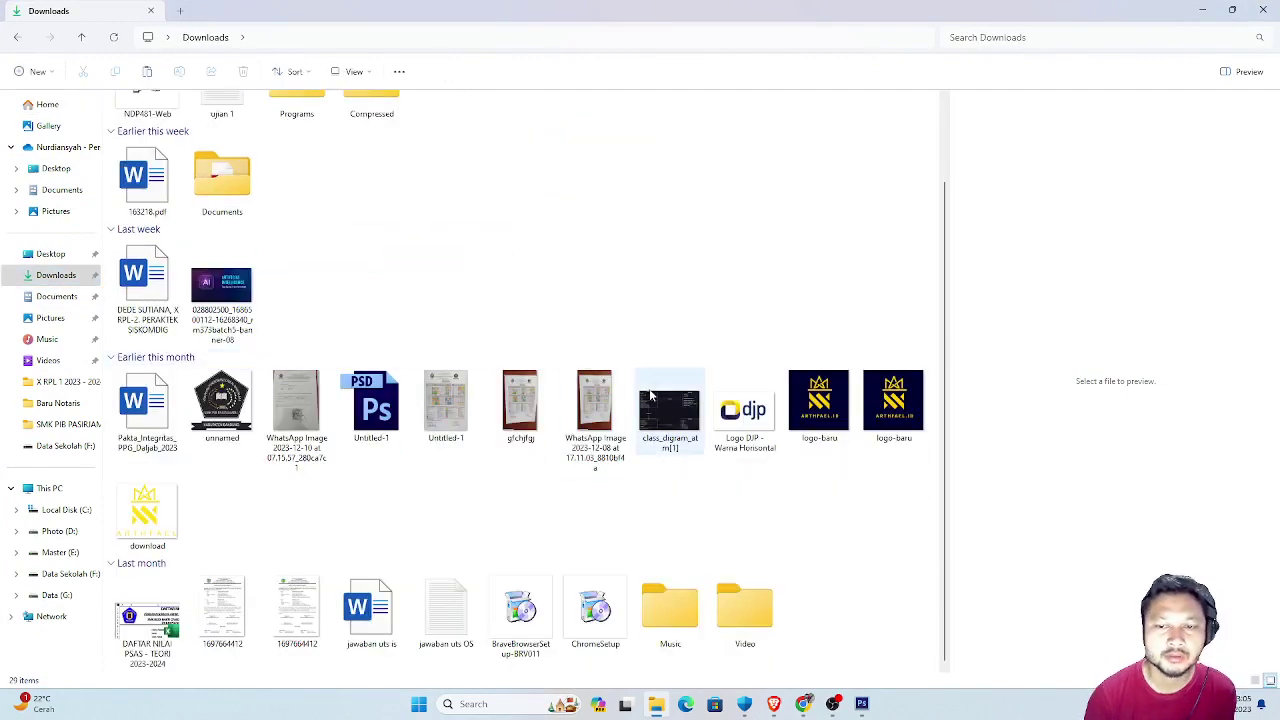
pyautogui.scroll(1, 461, 403)
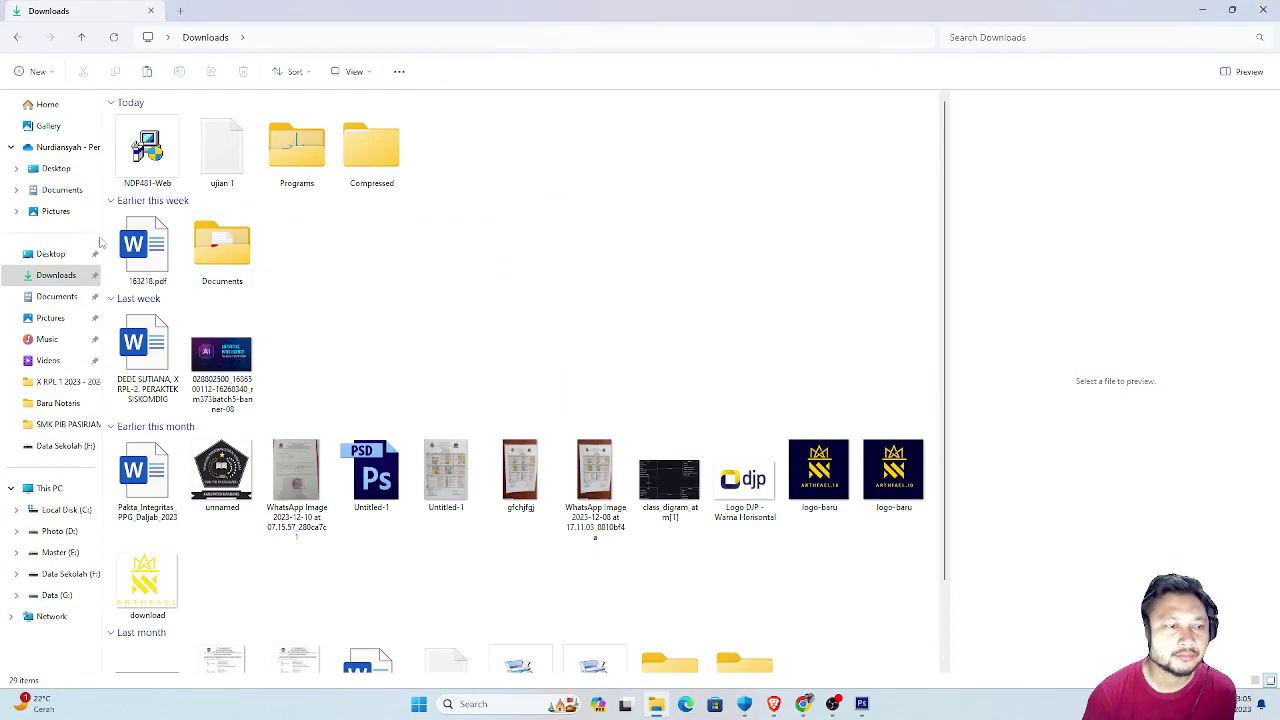
pyautogui.scroll(-1, 686, 540)
pyautogui.scroll(1, 690, 545)
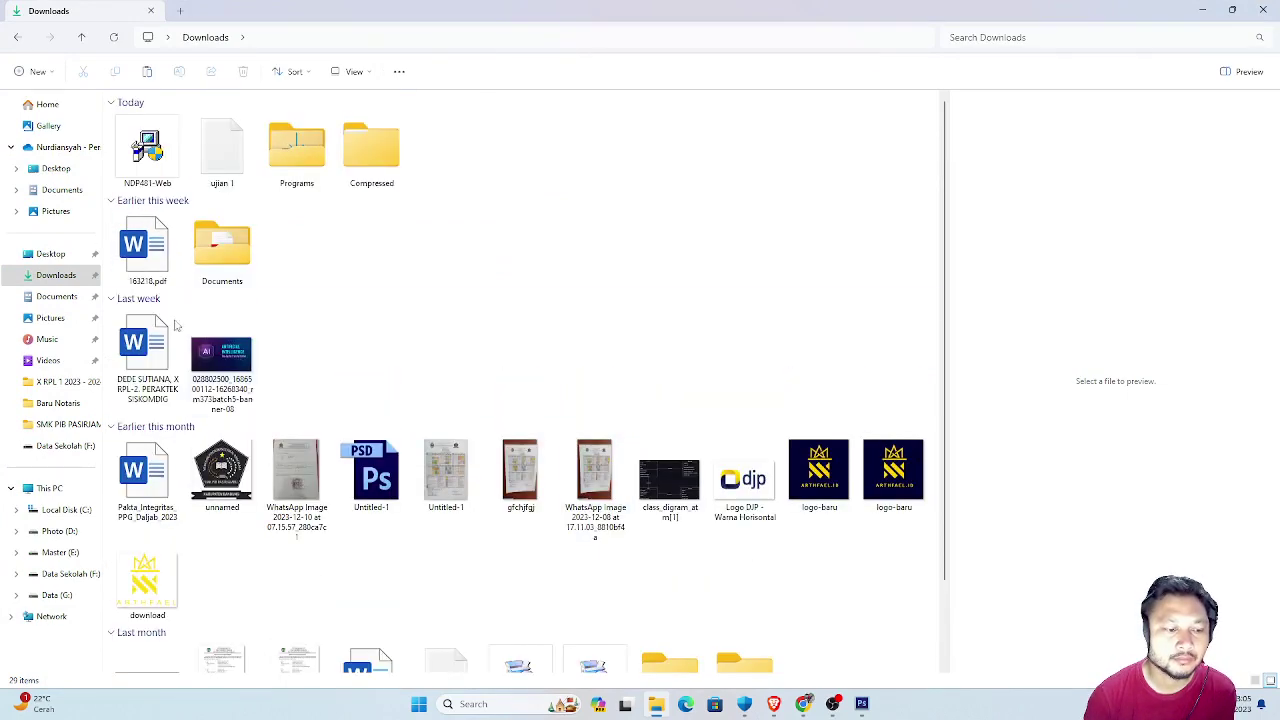
# Browse the Photo (D:) drive and preview IMG-20220930-WA0045.
pyautogui.click(62, 533)
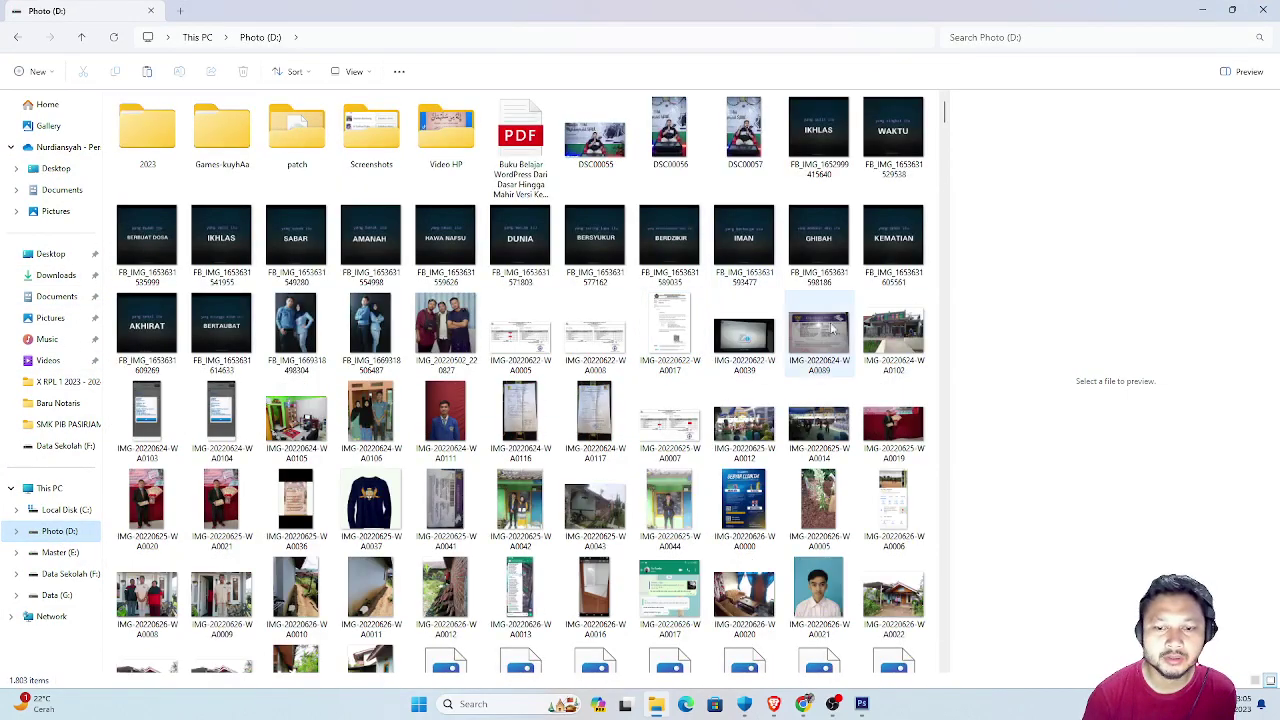
pyautogui.scroll(-10, 860, 400)
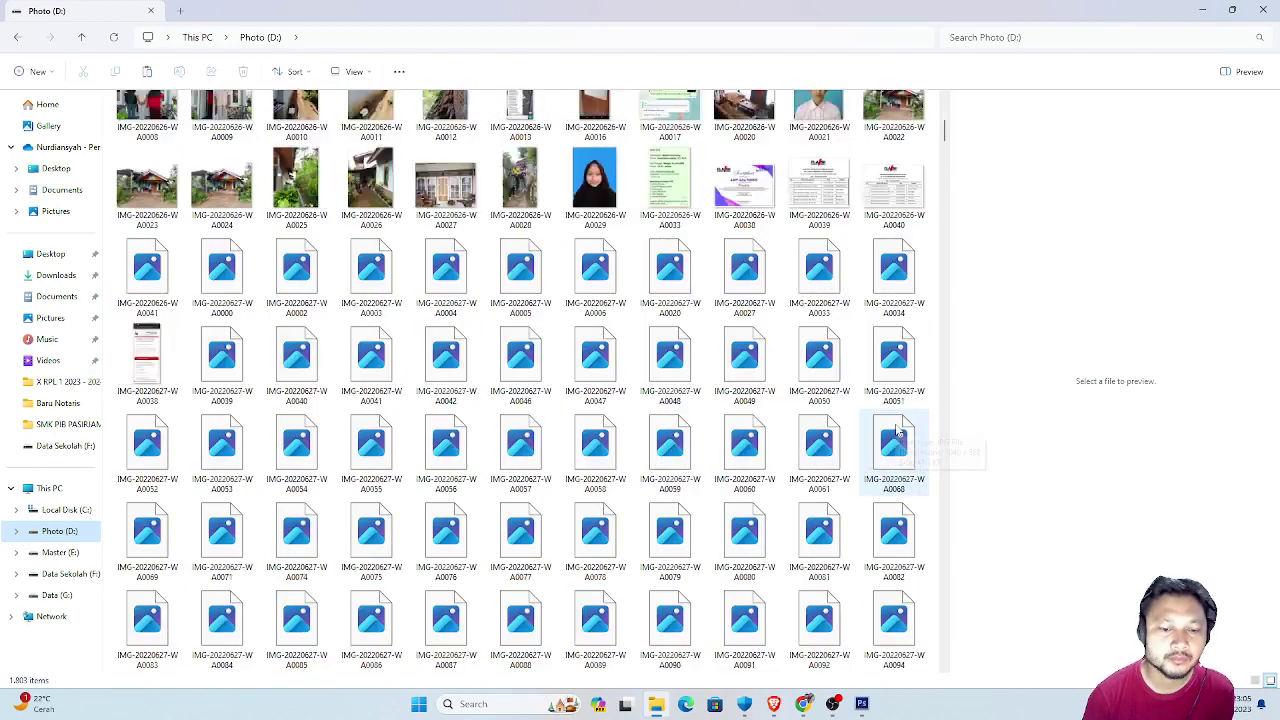
pyautogui.scroll(-2, 780, 350)
pyautogui.scroll(-5, 730, 322)
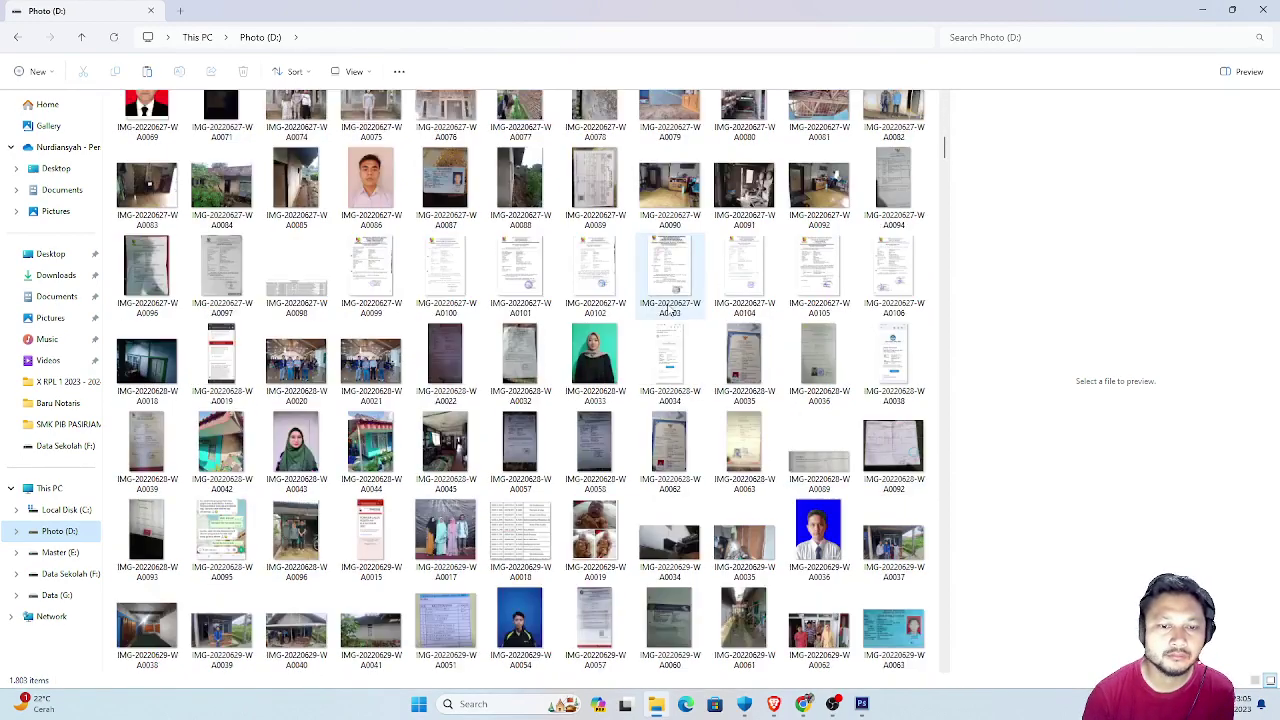
pyautogui.scroll(-5, 700, 322)
pyautogui.scroll(-5, 670, 322)
pyautogui.scroll(10, 668, 322)
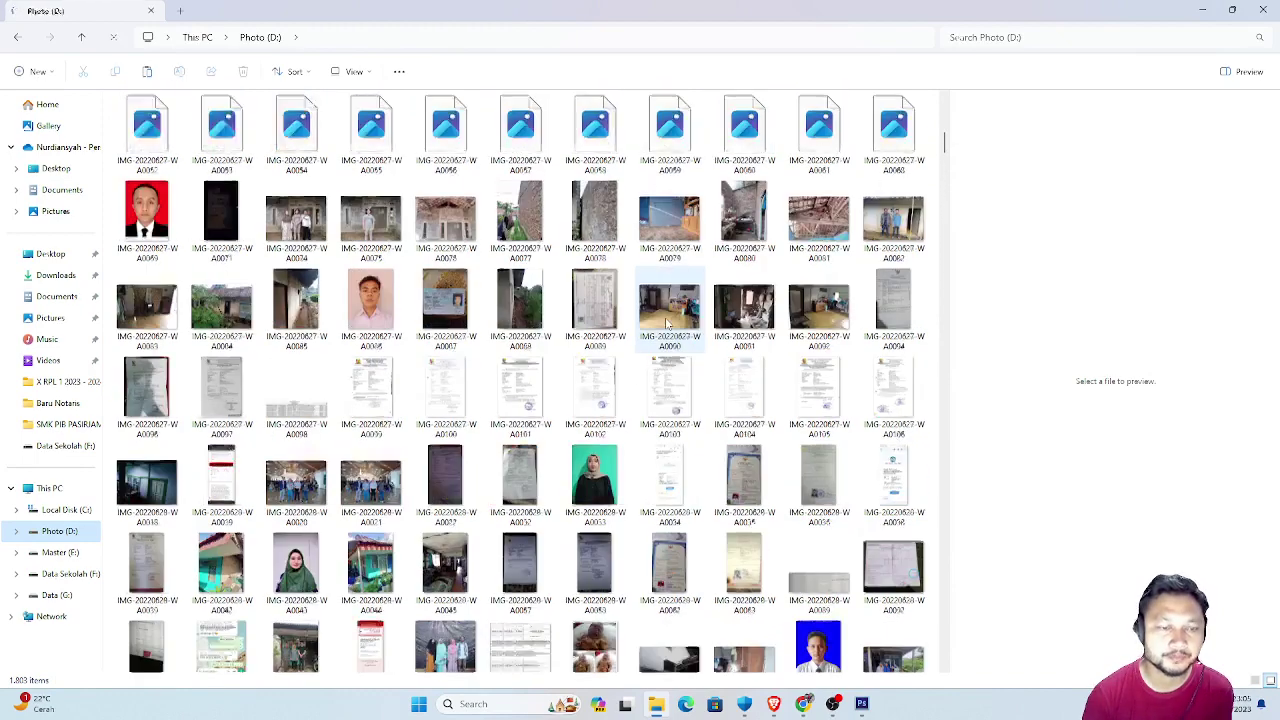
pyautogui.scroll(-8, 668, 325)
pyautogui.scroll(-5, 668, 322)
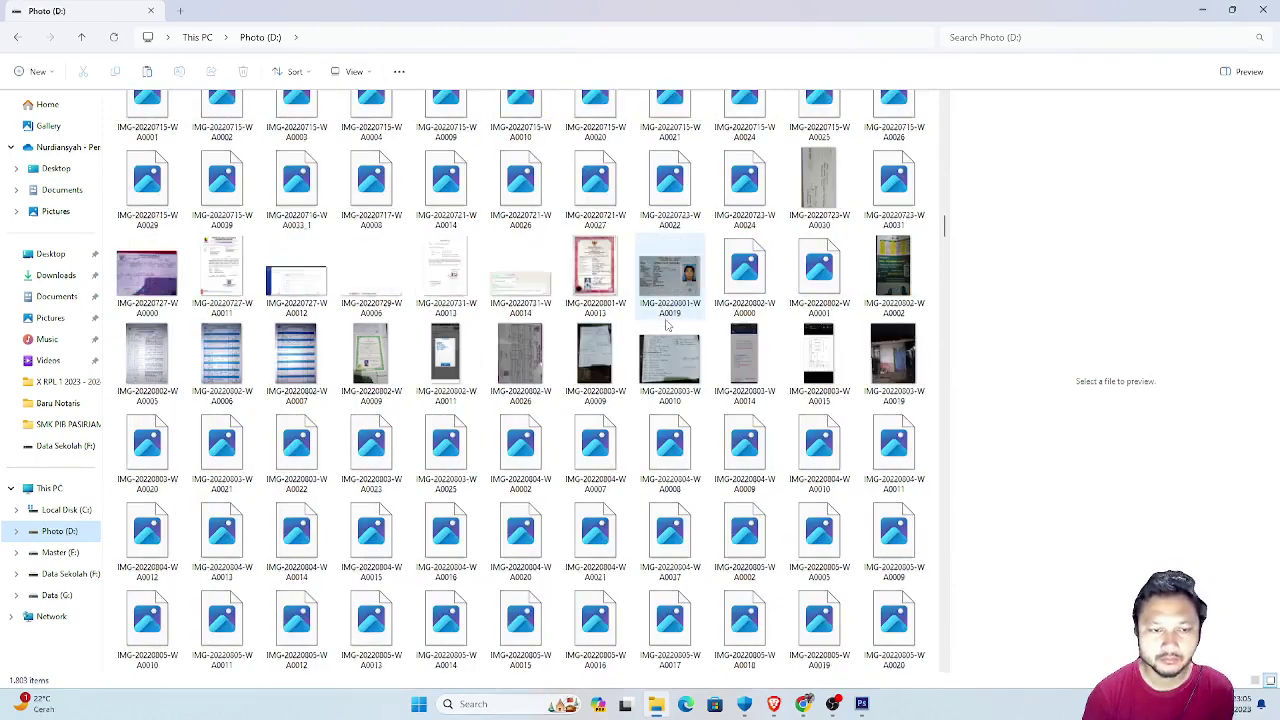
pyautogui.scroll(-5, 668, 322)
pyautogui.scroll(-5, 668, 322)
pyautogui.scroll(-5, 668, 322)
pyautogui.scroll(-3, 668, 322)
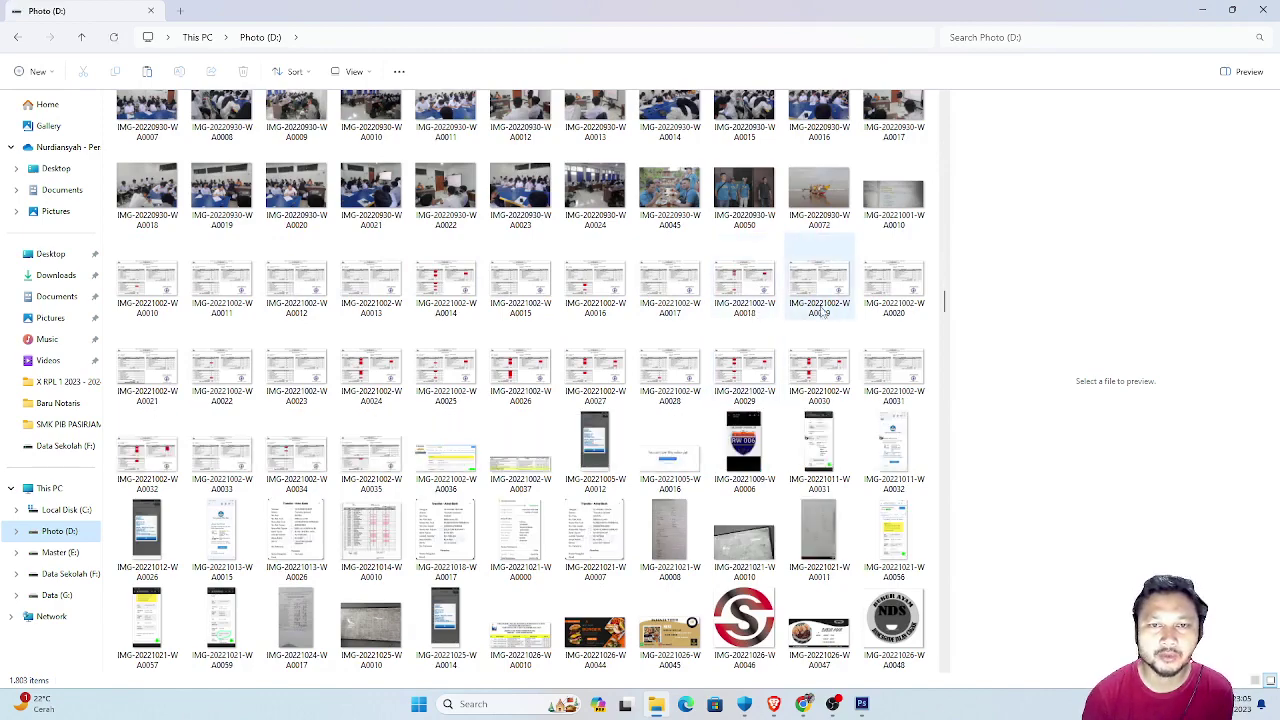
pyautogui.scroll(-5, 820, 312)
pyautogui.scroll(-3, 840, 400)
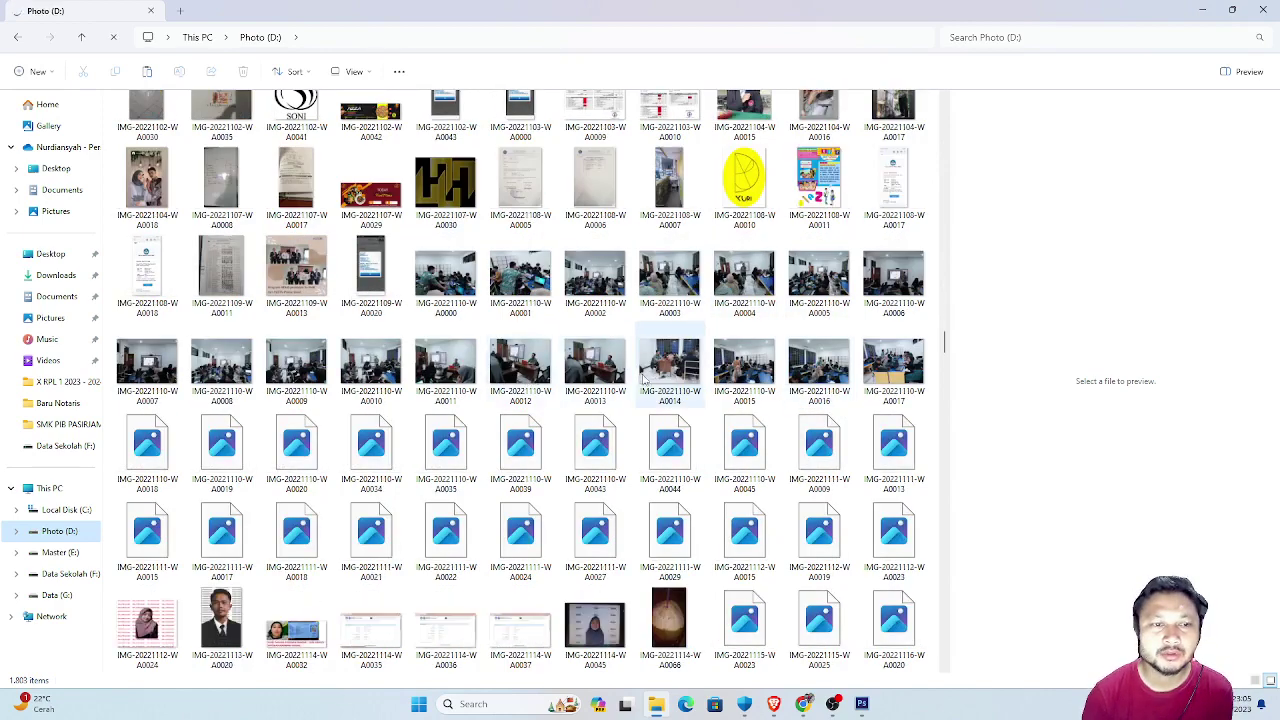
pyautogui.scroll(8, 670, 350)
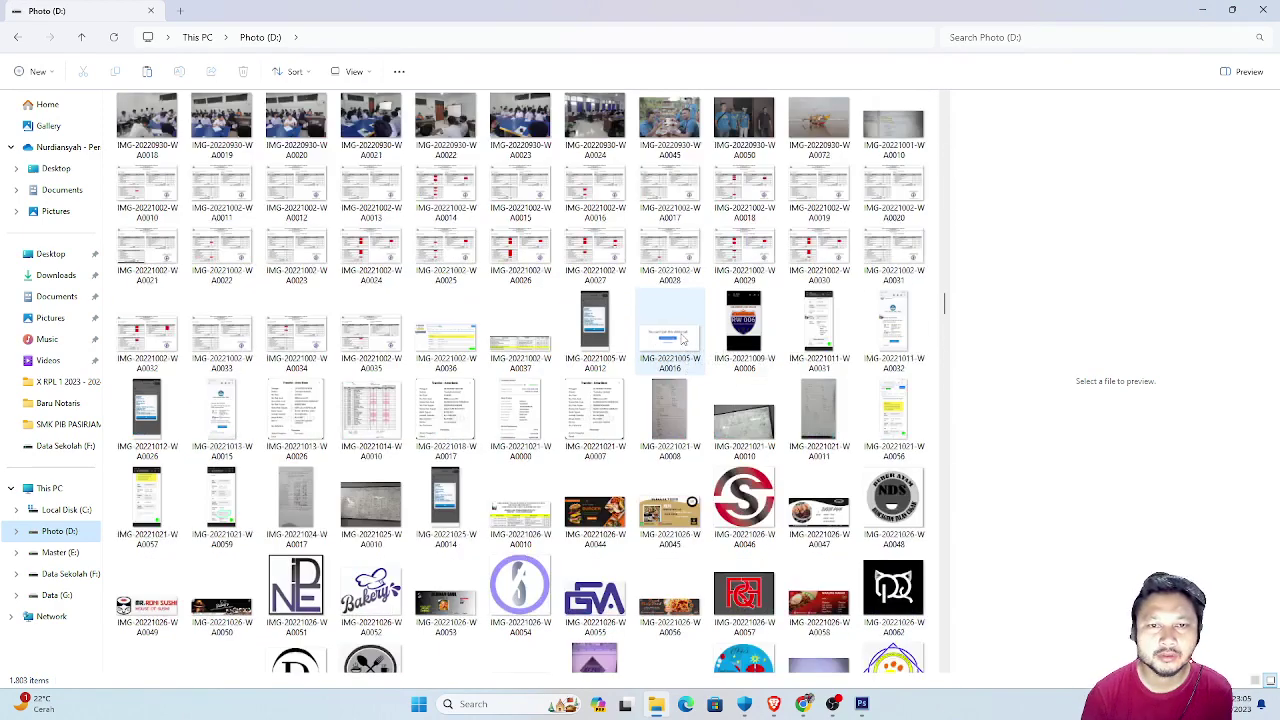
pyautogui.click(647, 120)
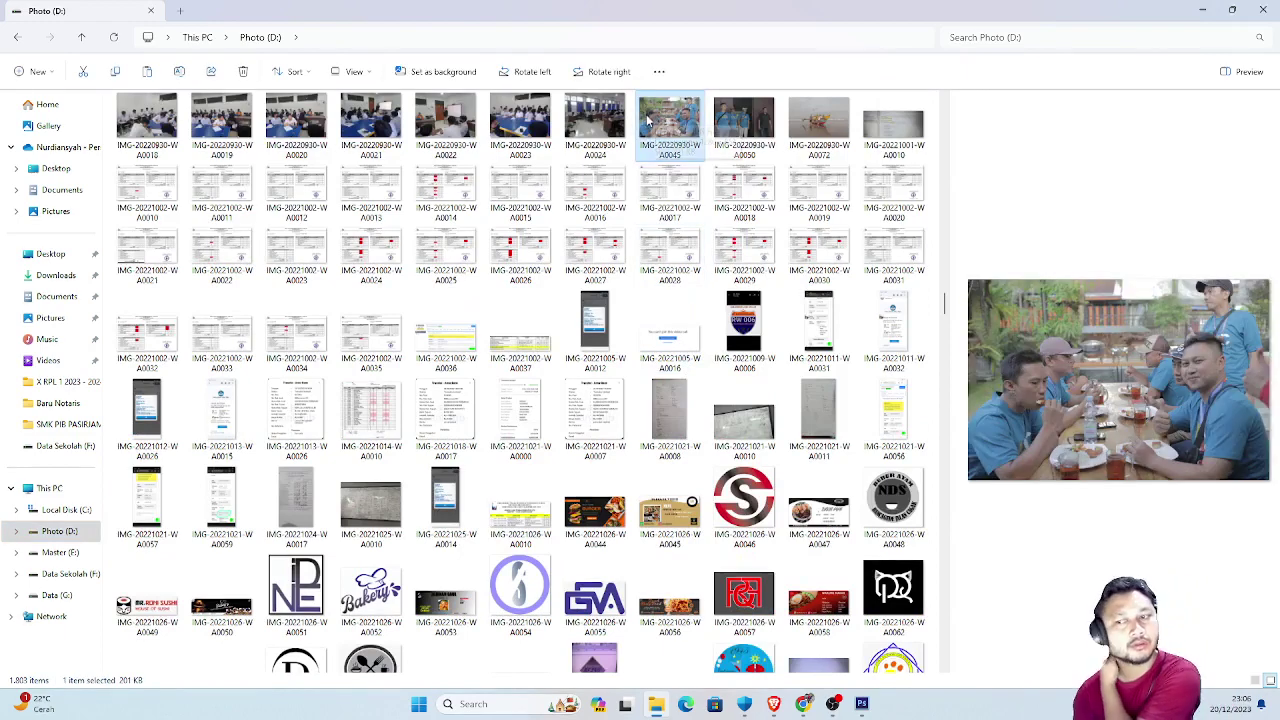
pyautogui.moveTo(669, 118)
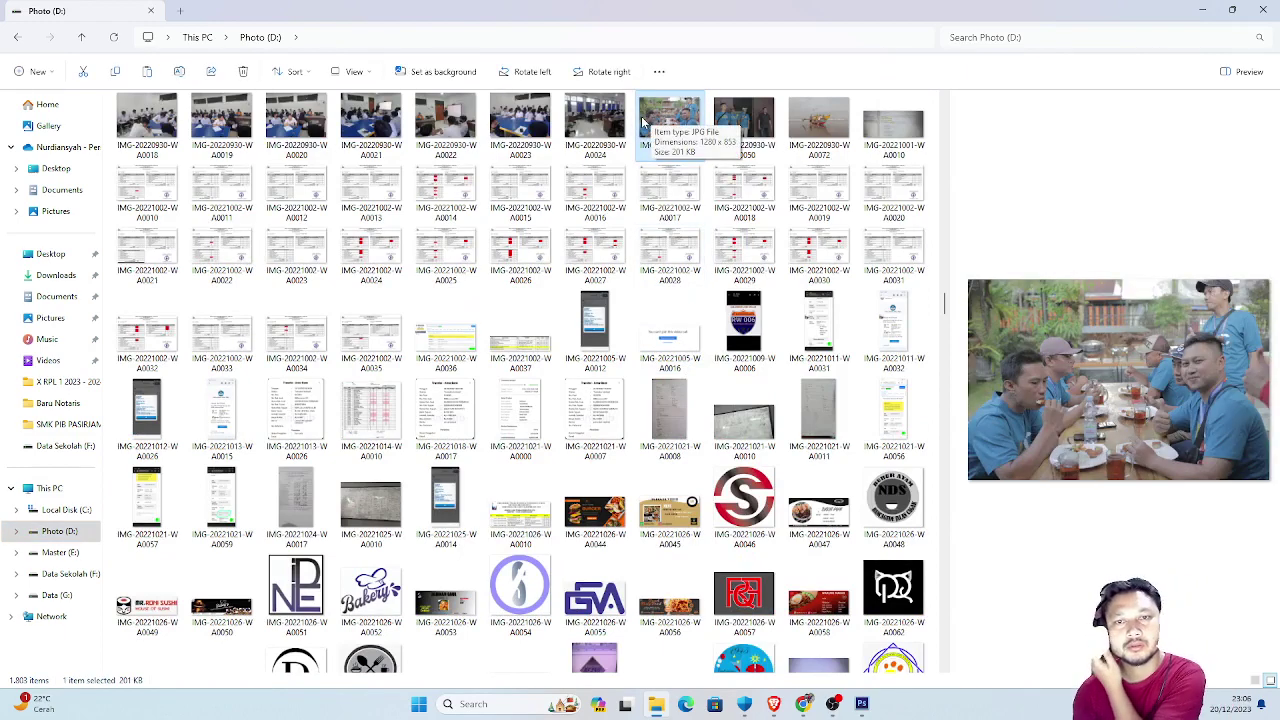
# Preview IMG-20220930-WA0050 and scroll further down the Photo (D:) thumbnails.
pyautogui.click(743, 125)
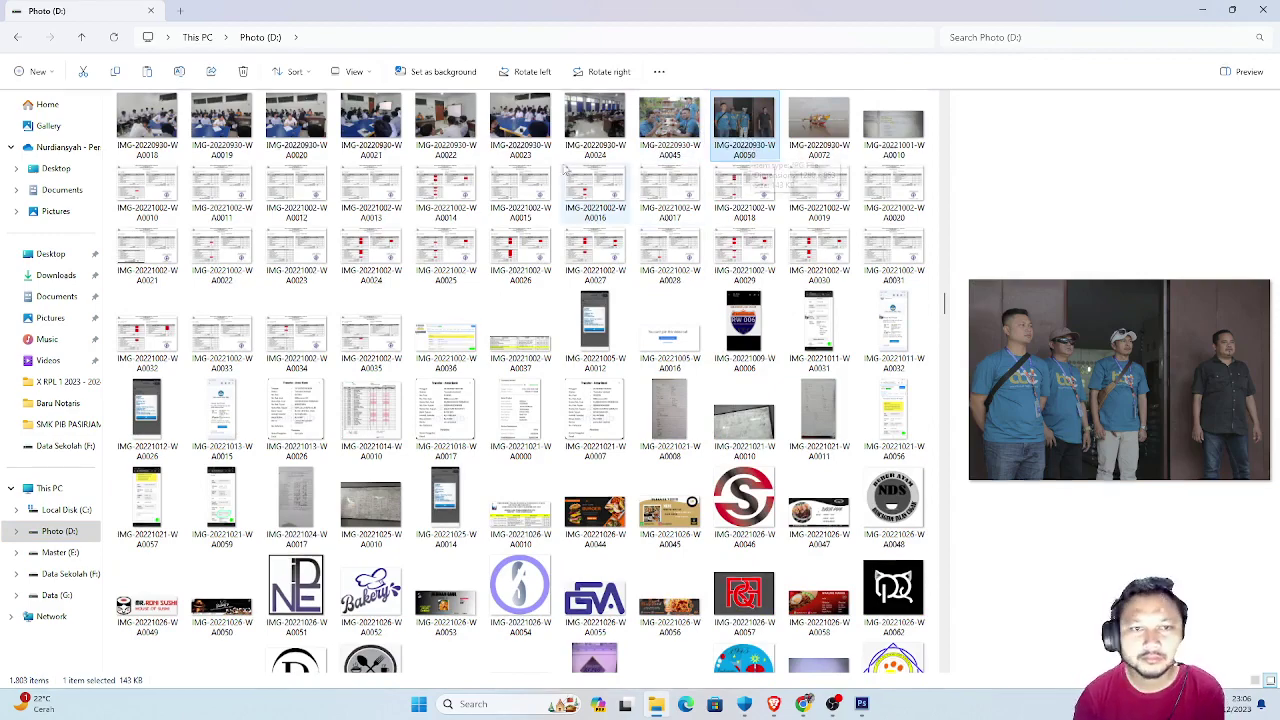
pyautogui.scroll(3, 594, 291)
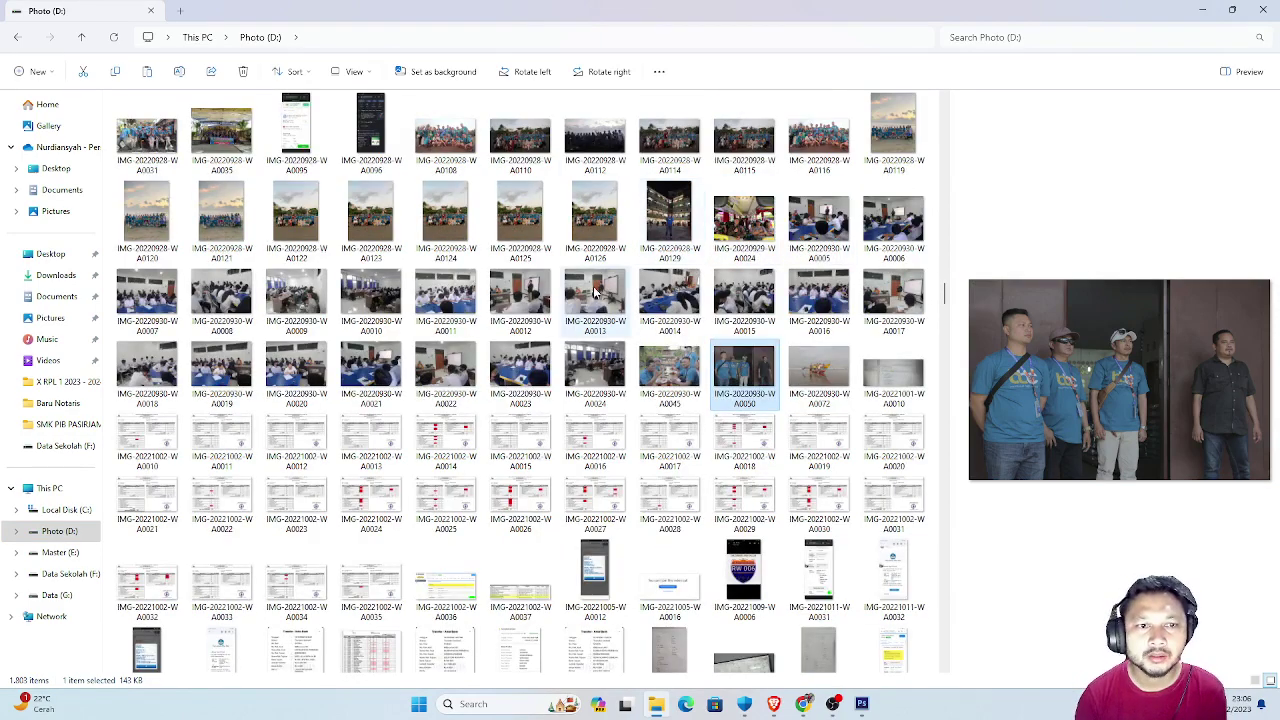
pyautogui.scroll(-5, 776, 355)
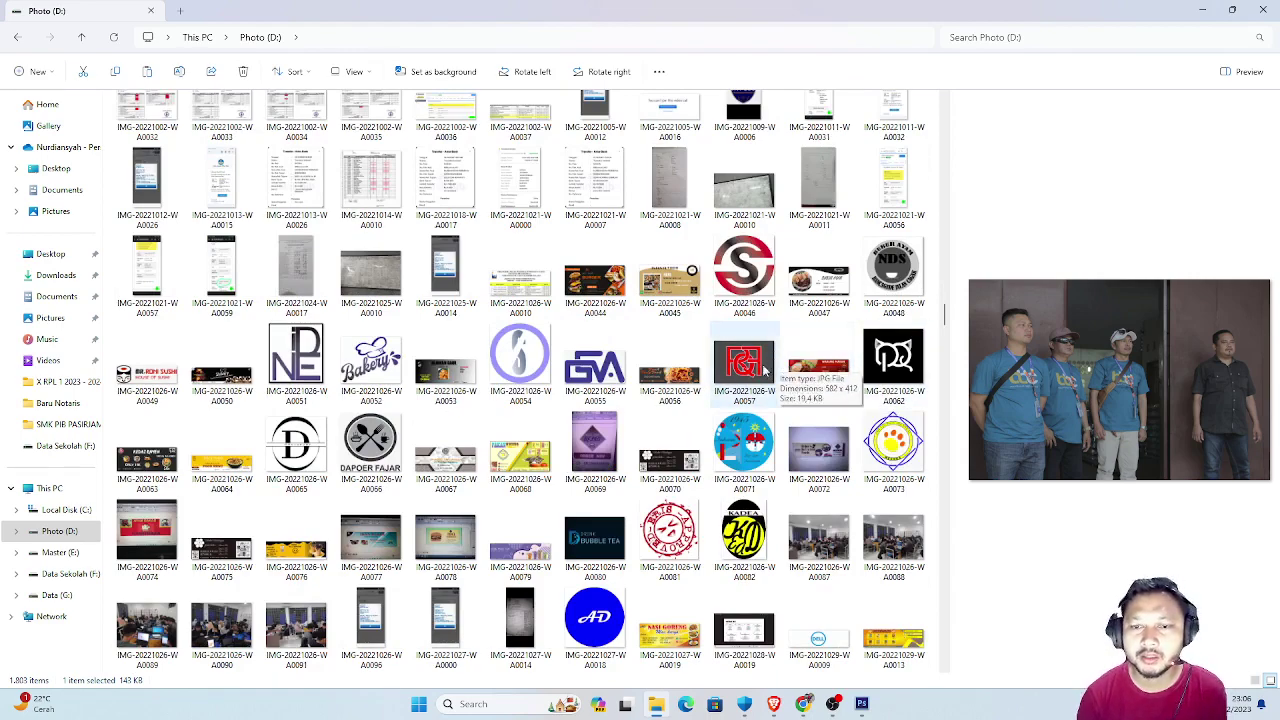
pyautogui.scroll(-10, 634, 427)
pyautogui.scroll(-10, 634, 427)
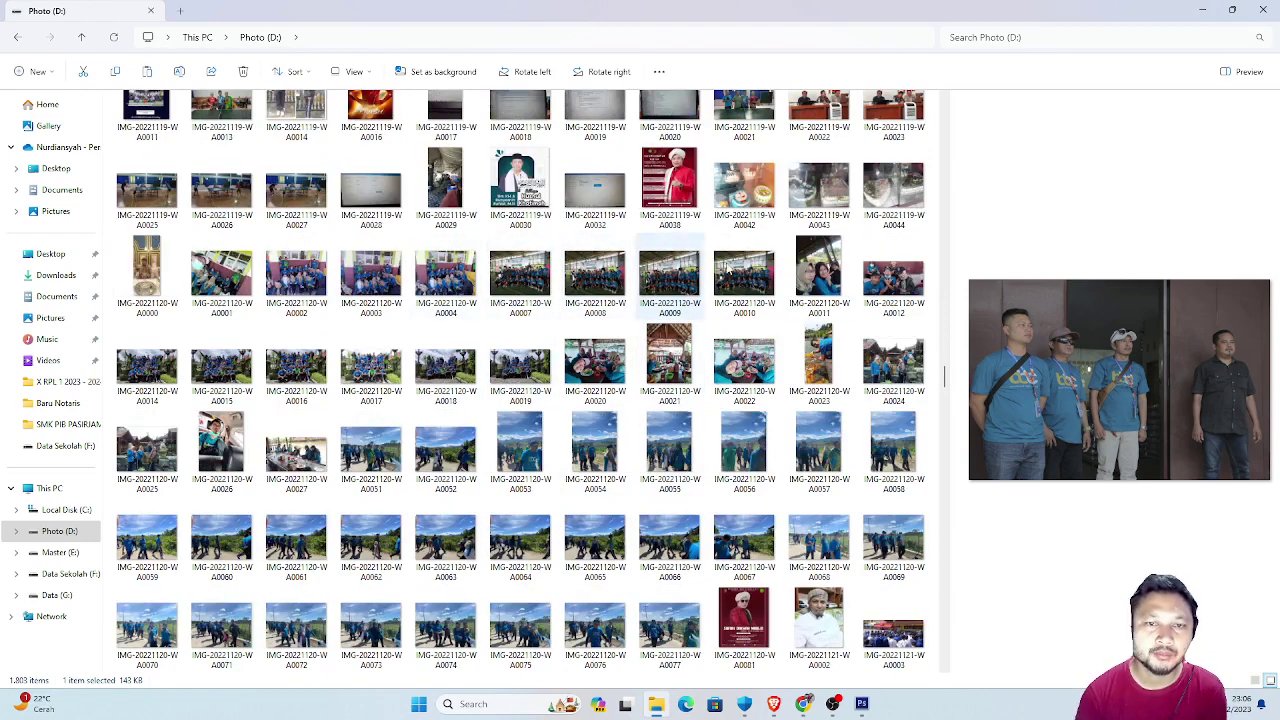
pyautogui.scroll(-5, 741, 400)
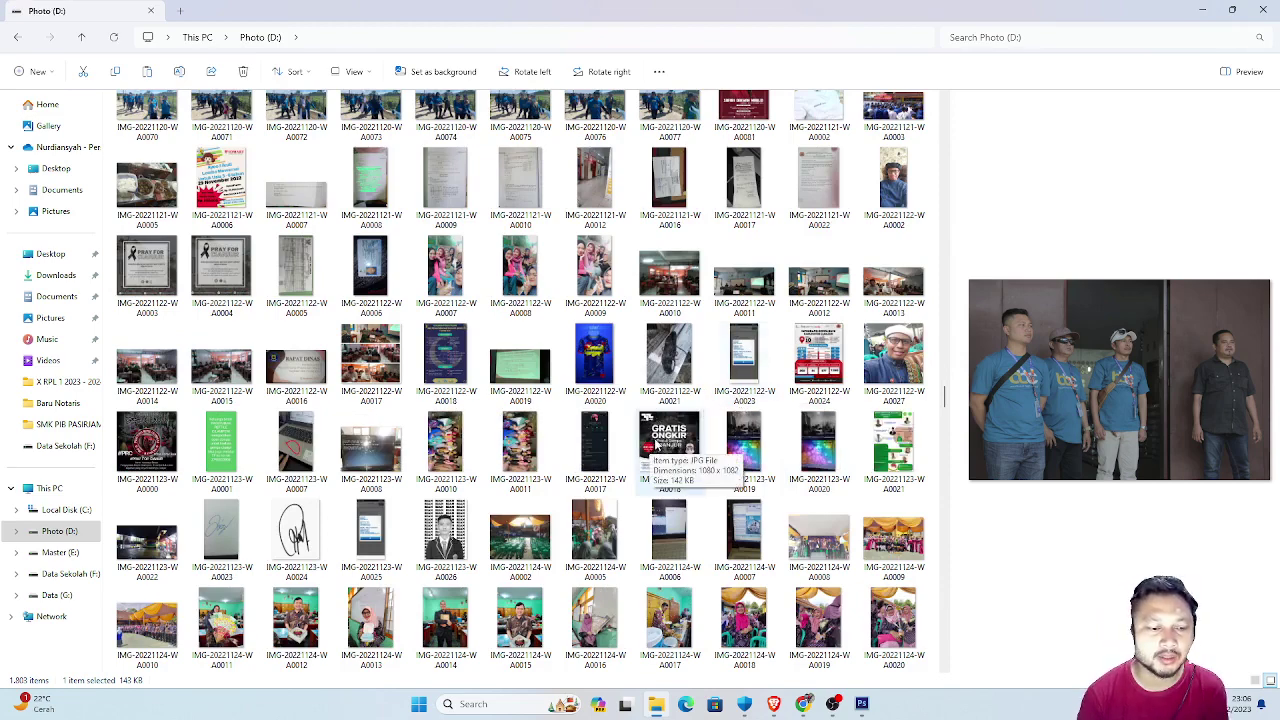
pyautogui.scroll(-5, 680, 425)
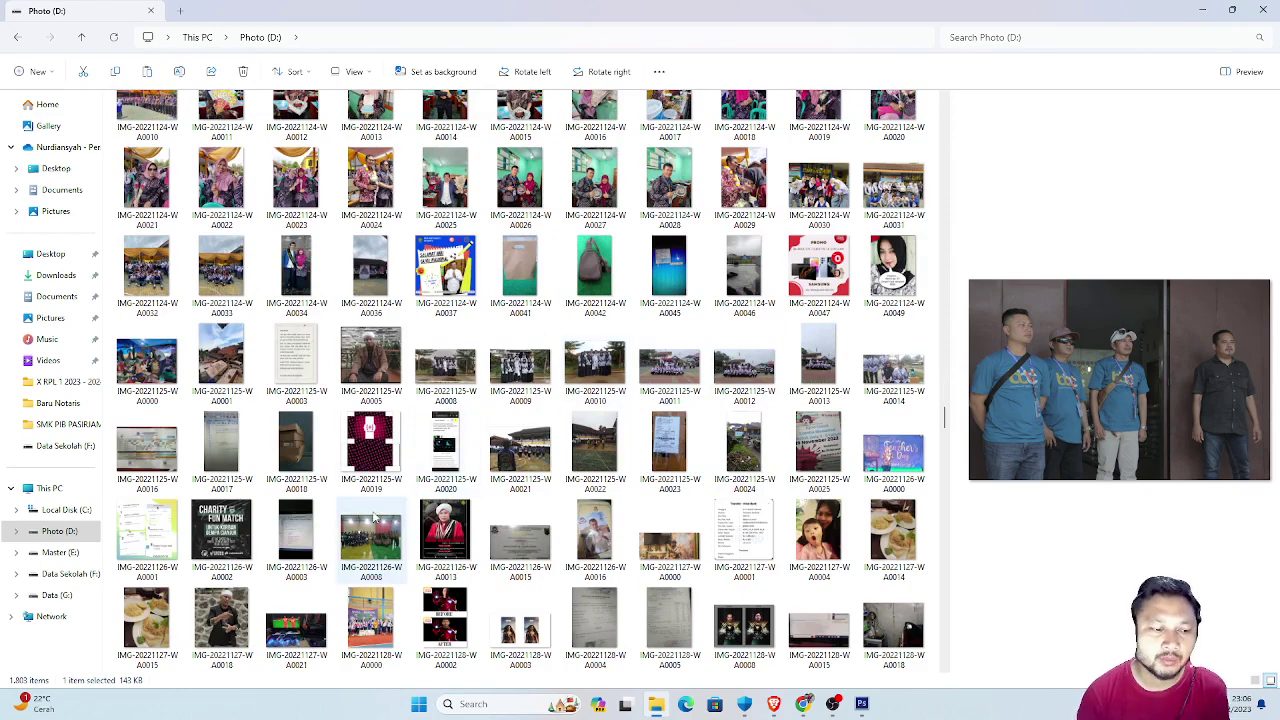
pyautogui.scroll(-5, 610, 440)
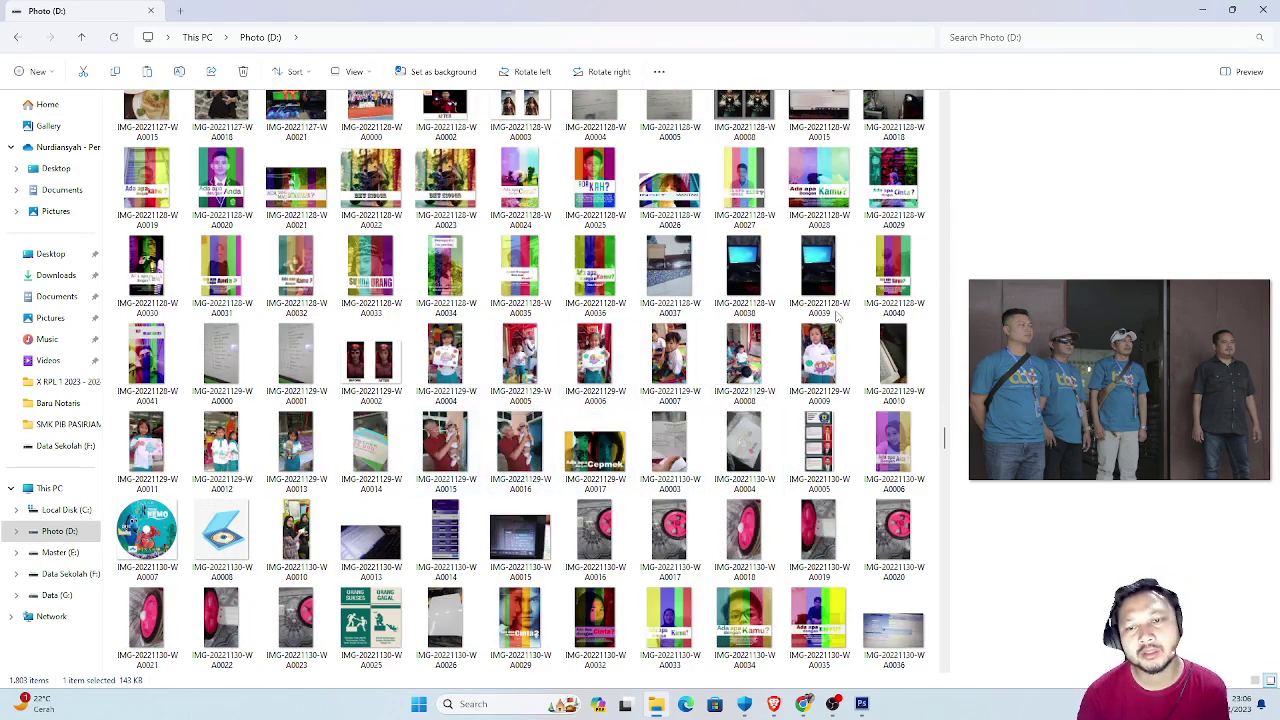
pyautogui.scroll(-3, 697, 440)
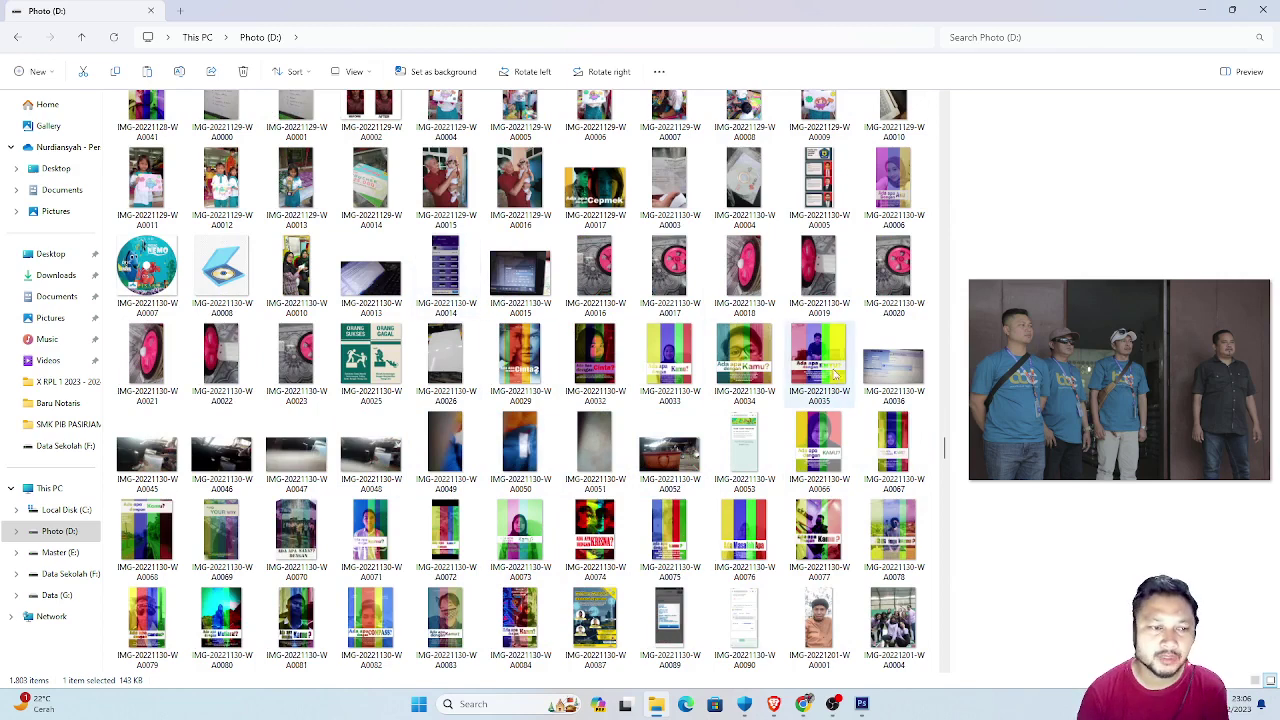
# Preview the Ada Apa dengan Cinta? poster and the IQBAAL title image.
pyautogui.click(605, 350)
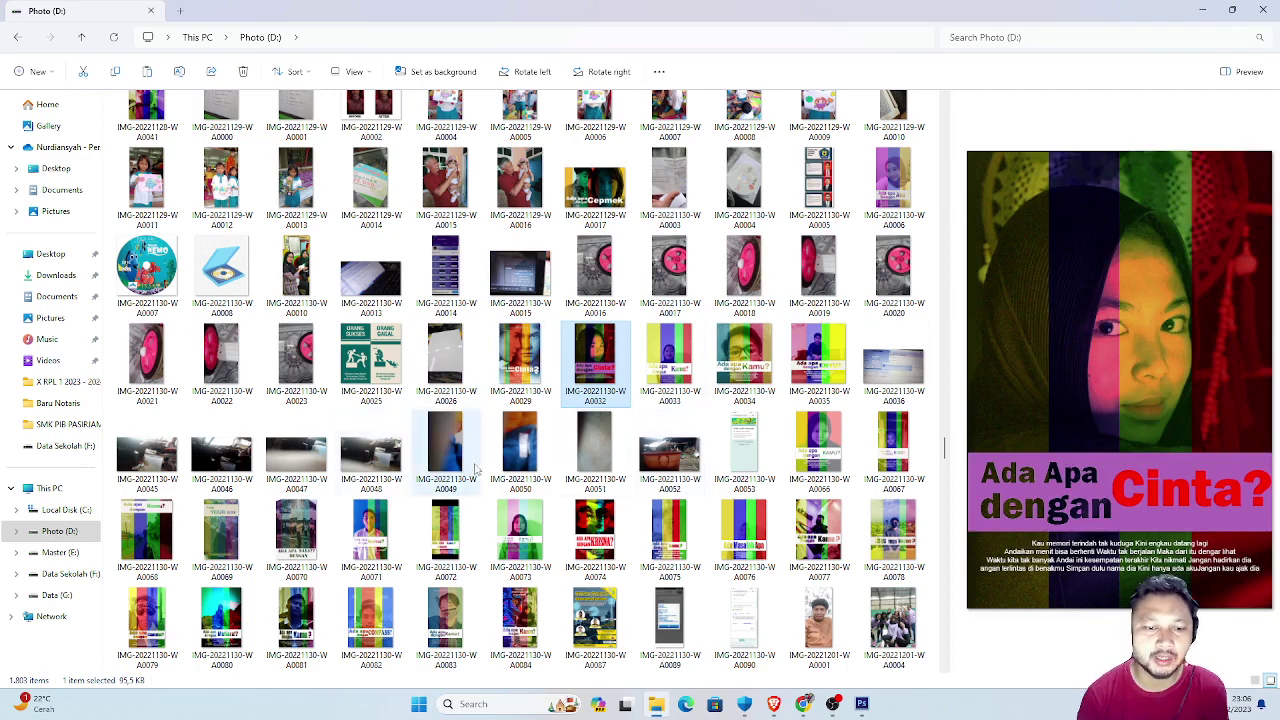
pyautogui.scroll(-3, 518, 478)
pyautogui.scroll(-3, 518, 478)
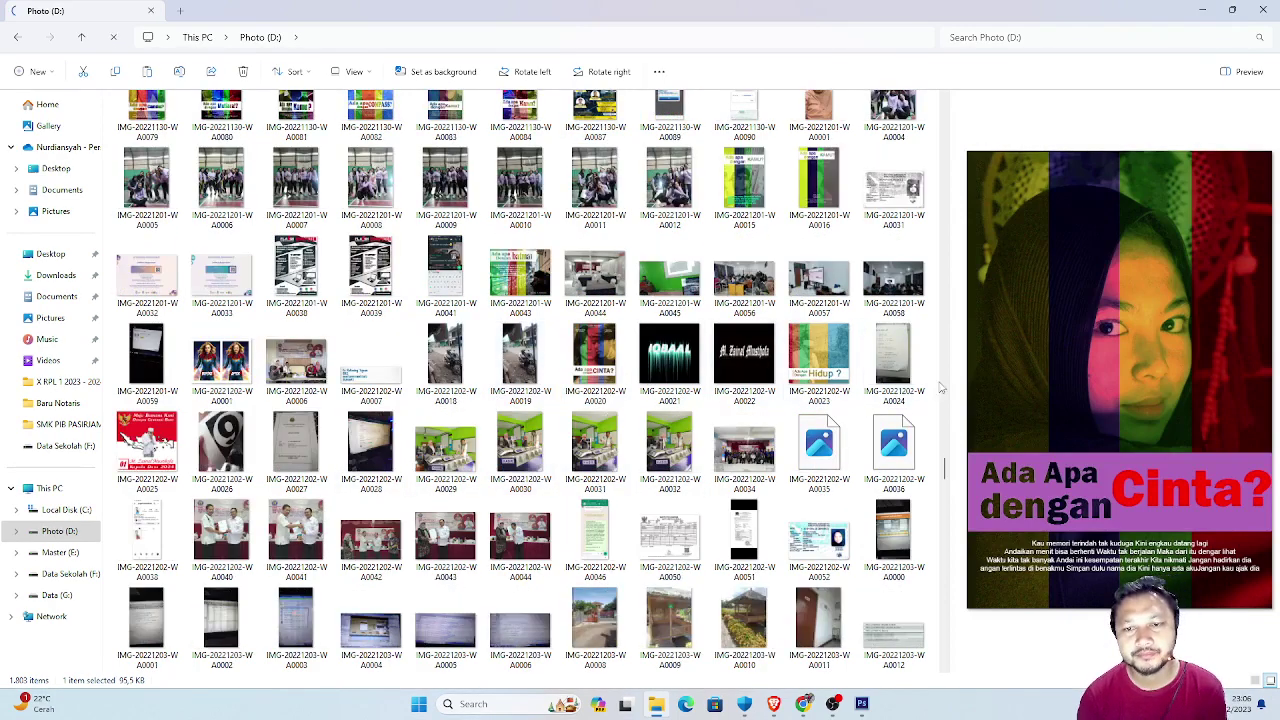
pyautogui.click(662, 365)
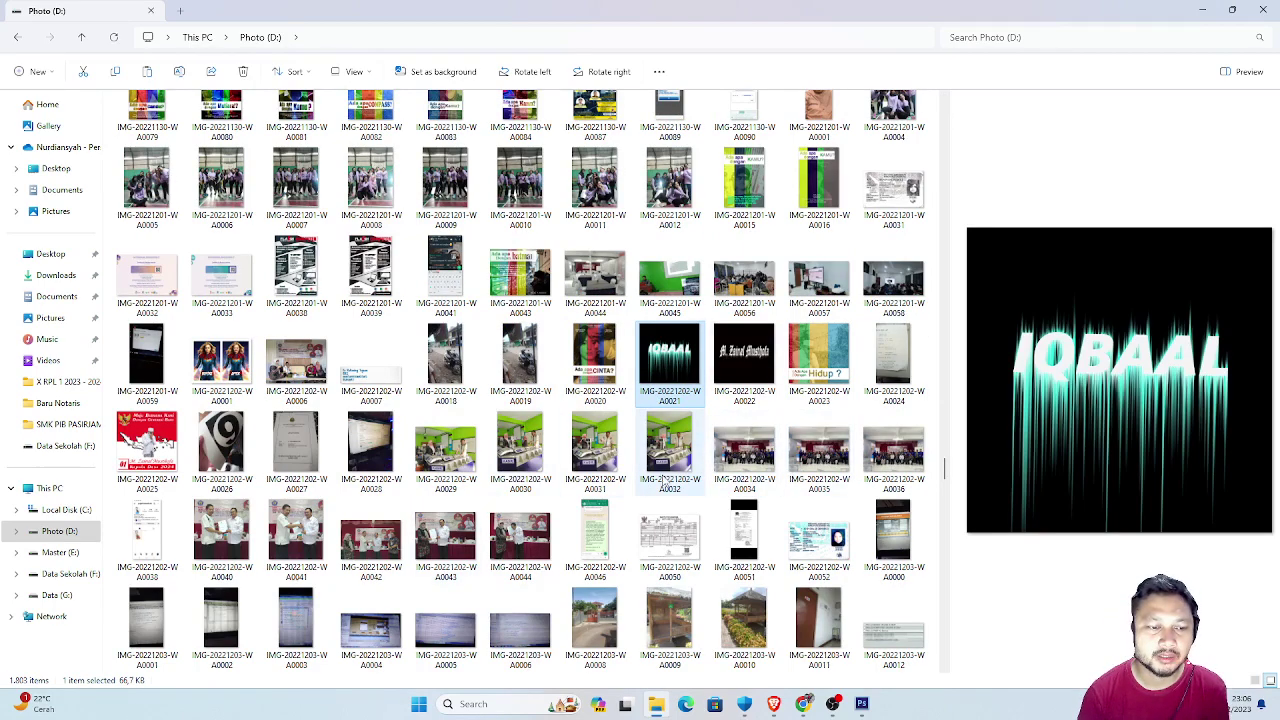
pyautogui.scroll(-3, 664, 485)
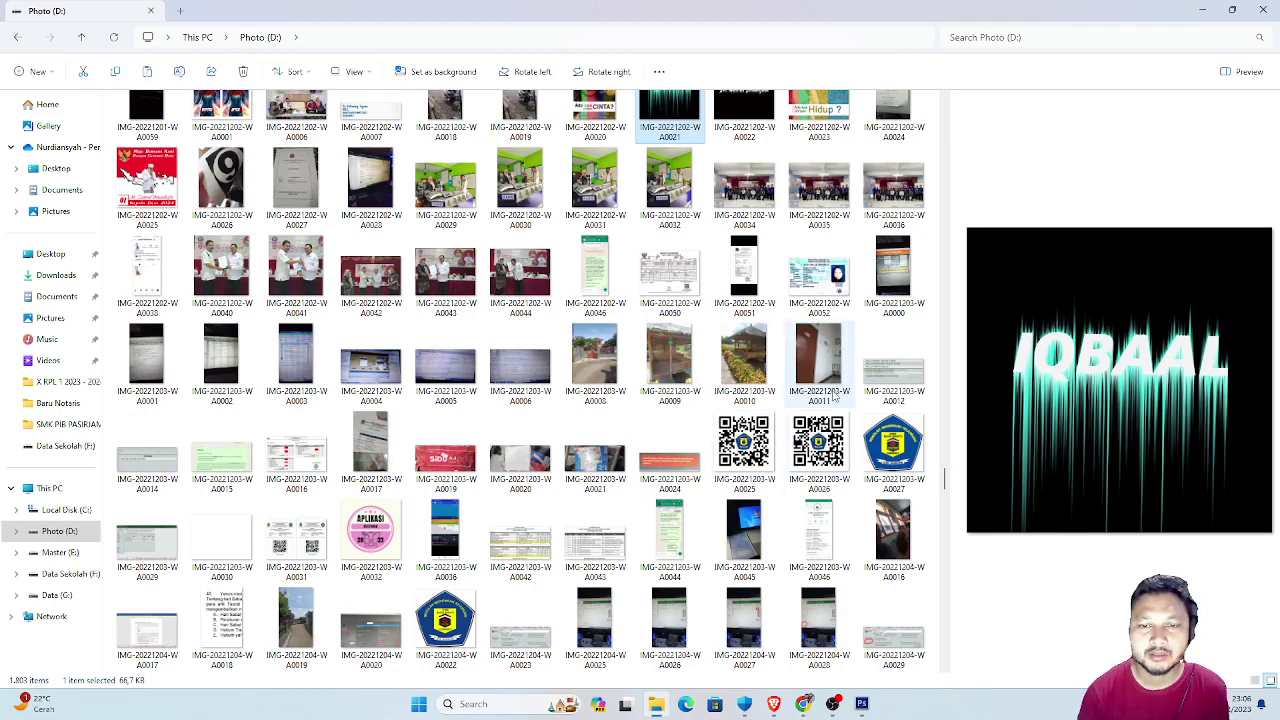
pyautogui.scroll(-6, 520, 484)
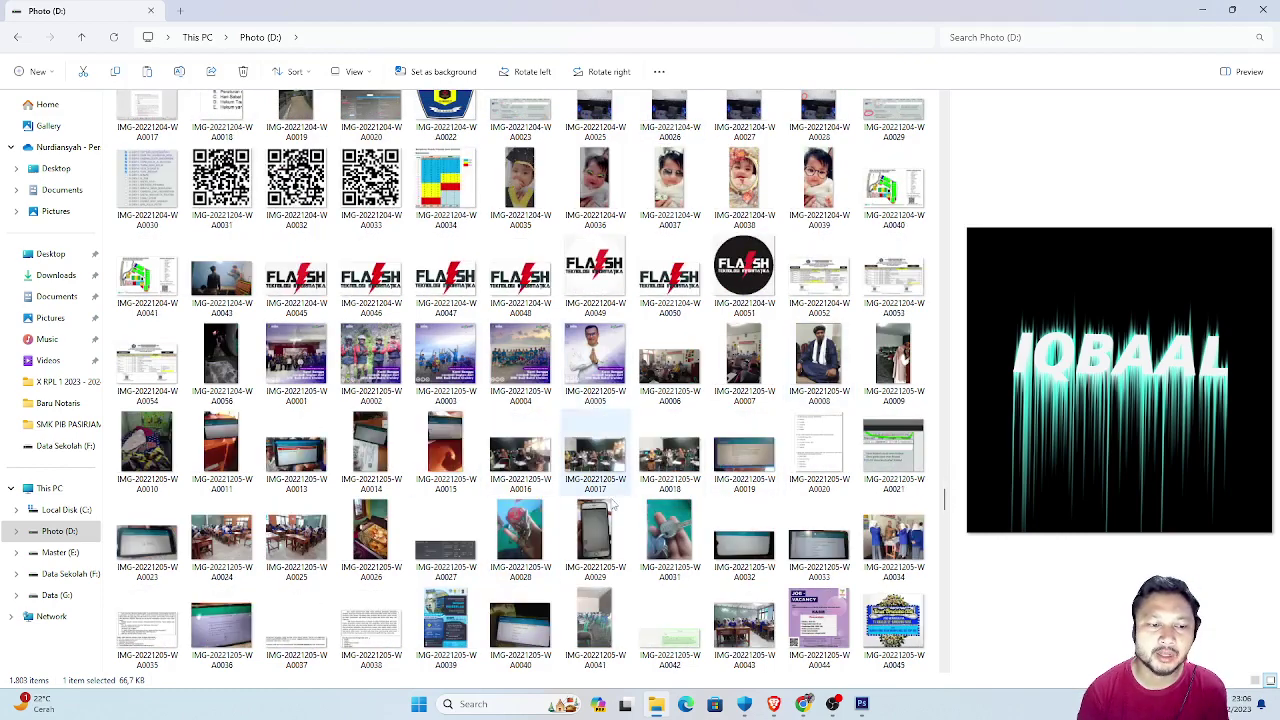
pyautogui.scroll(-3, 757, 505)
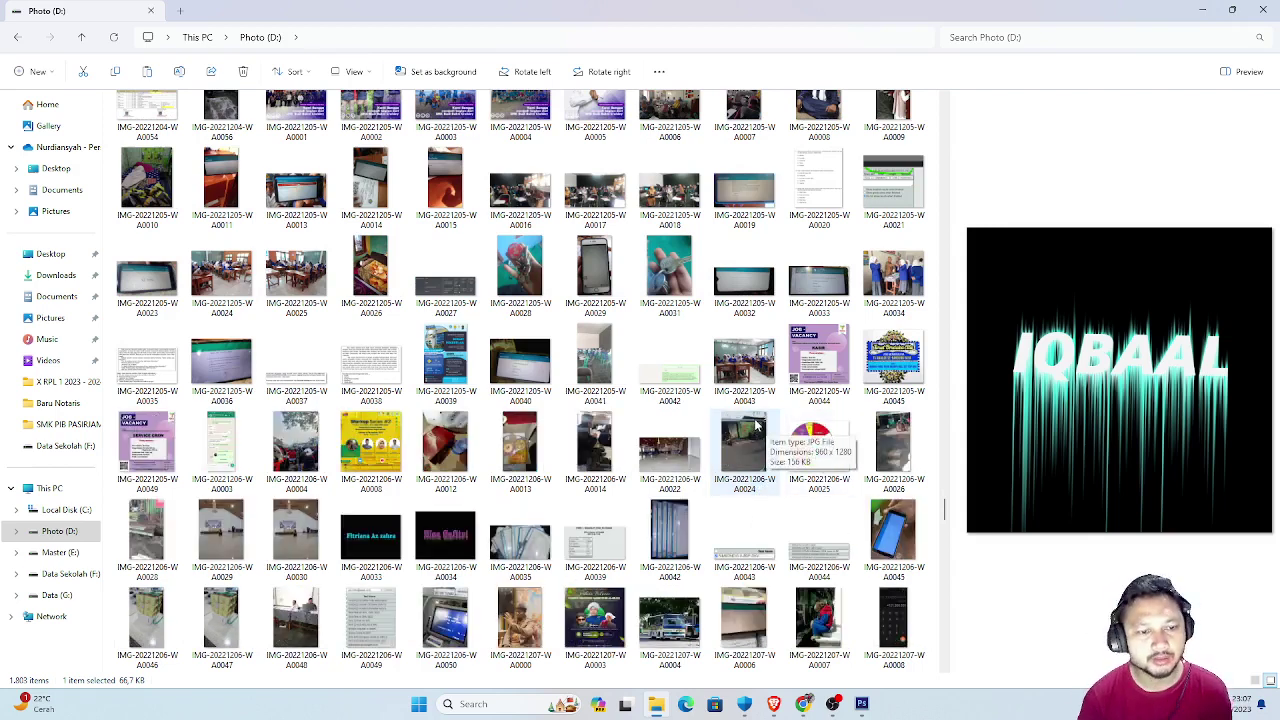
pyautogui.scroll(-3, 756, 426)
pyautogui.scroll(-3, 640, 380)
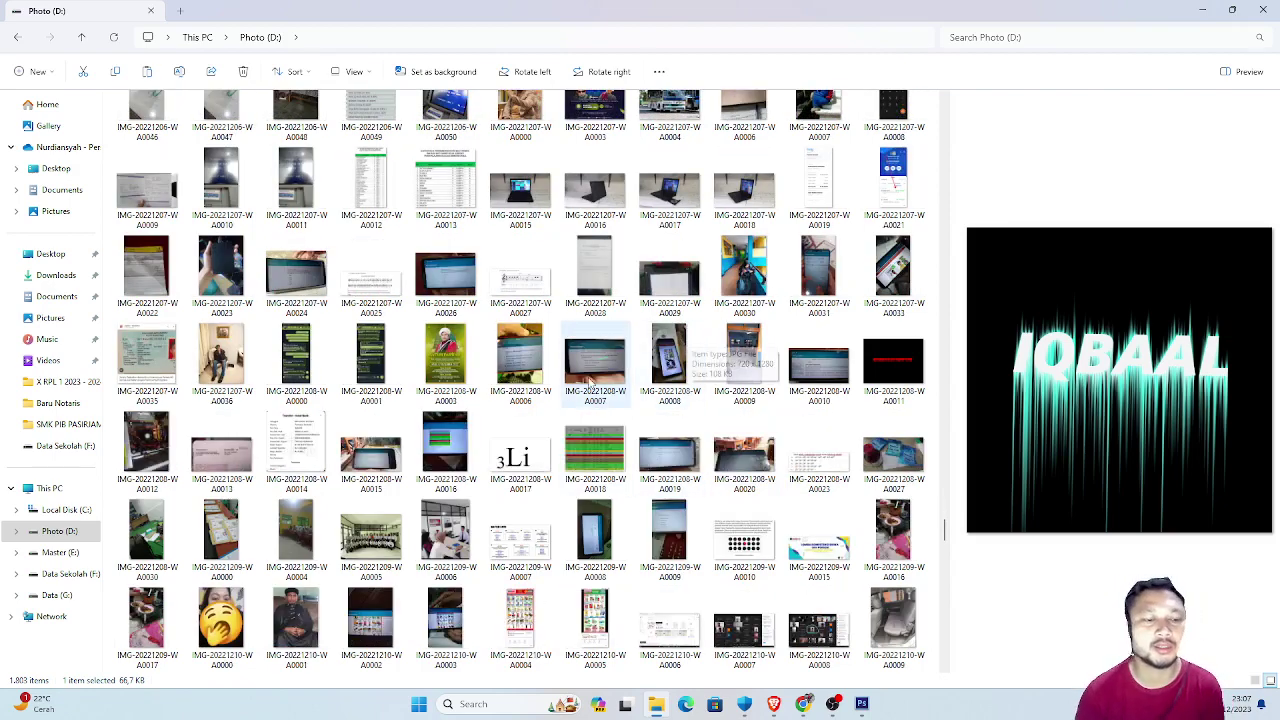
pyautogui.scroll(-5, 525, 400)
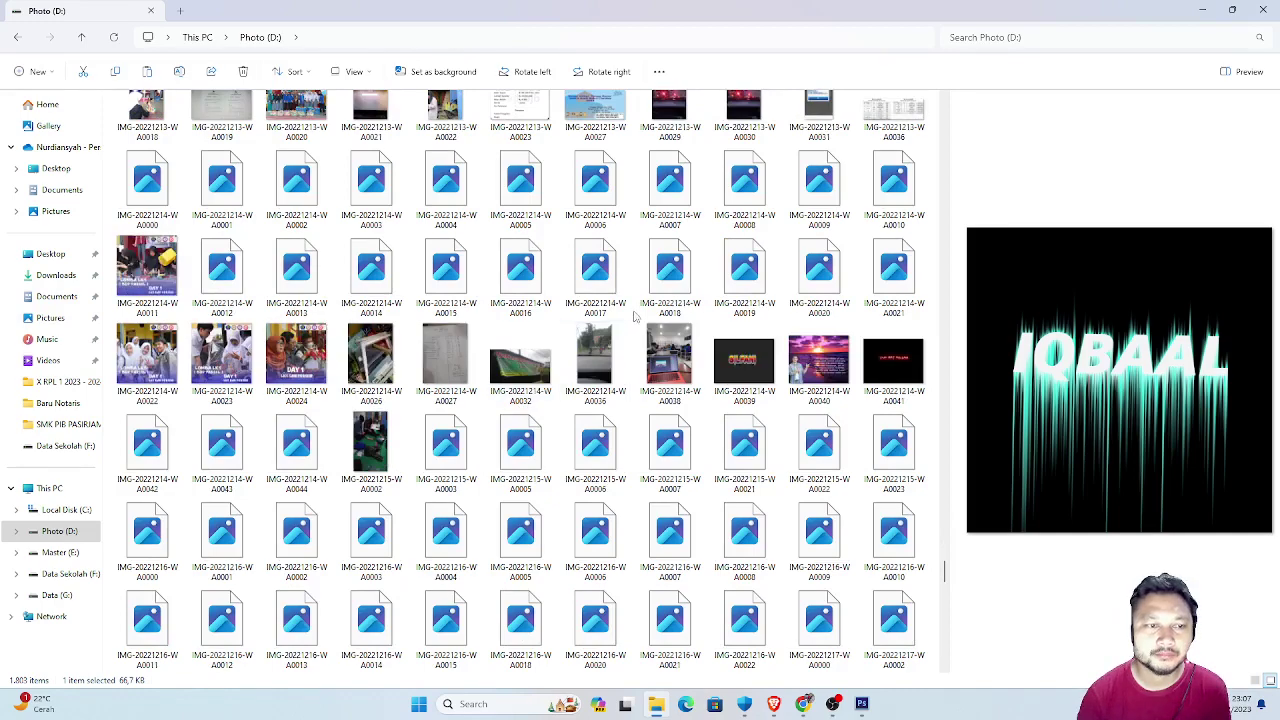
pyautogui.scroll(-5, 683, 372)
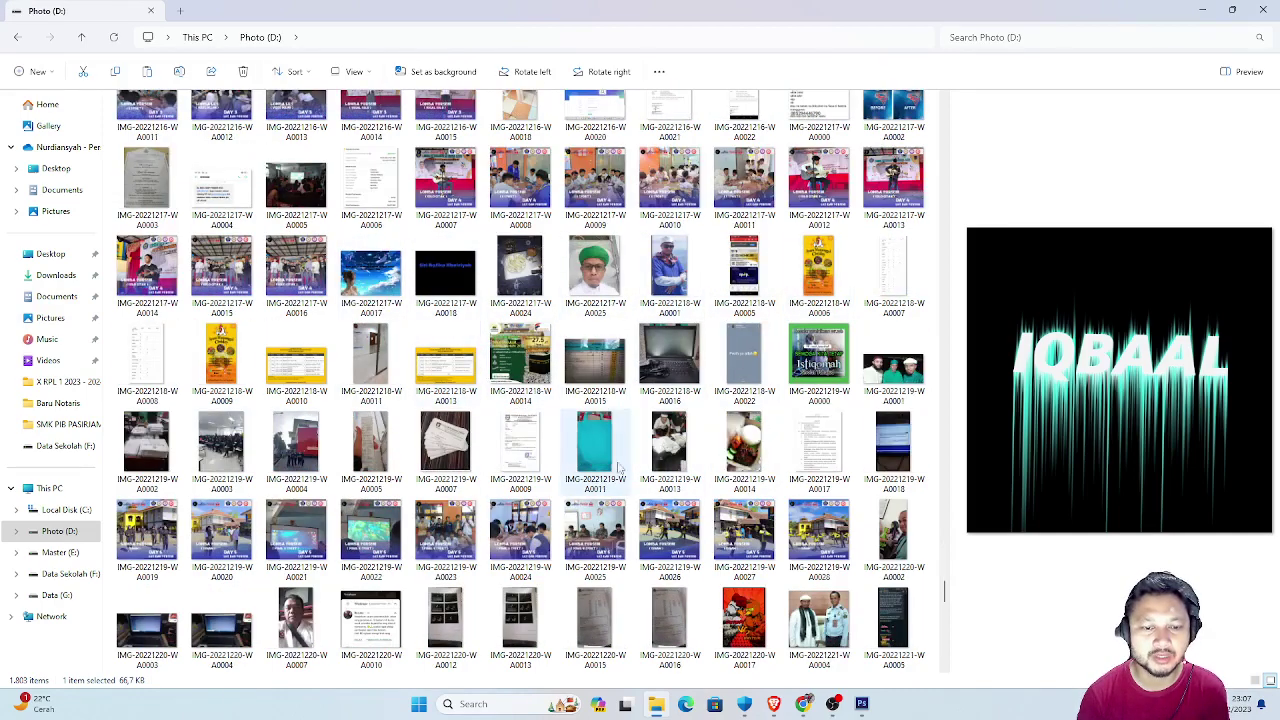
pyautogui.scroll(-5, 557, 474)
pyautogui.scroll(-2, 557, 474)
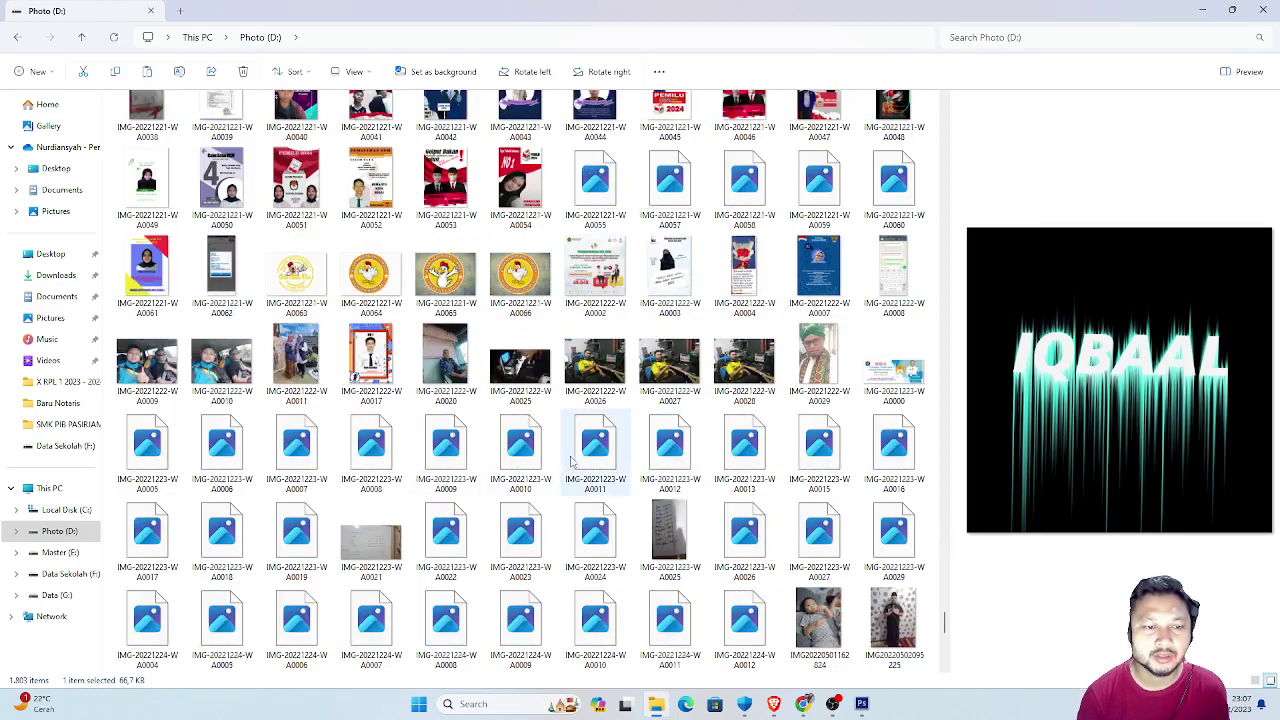
# Preview two selfie photos taken in a car.
pyautogui.click(148, 370)
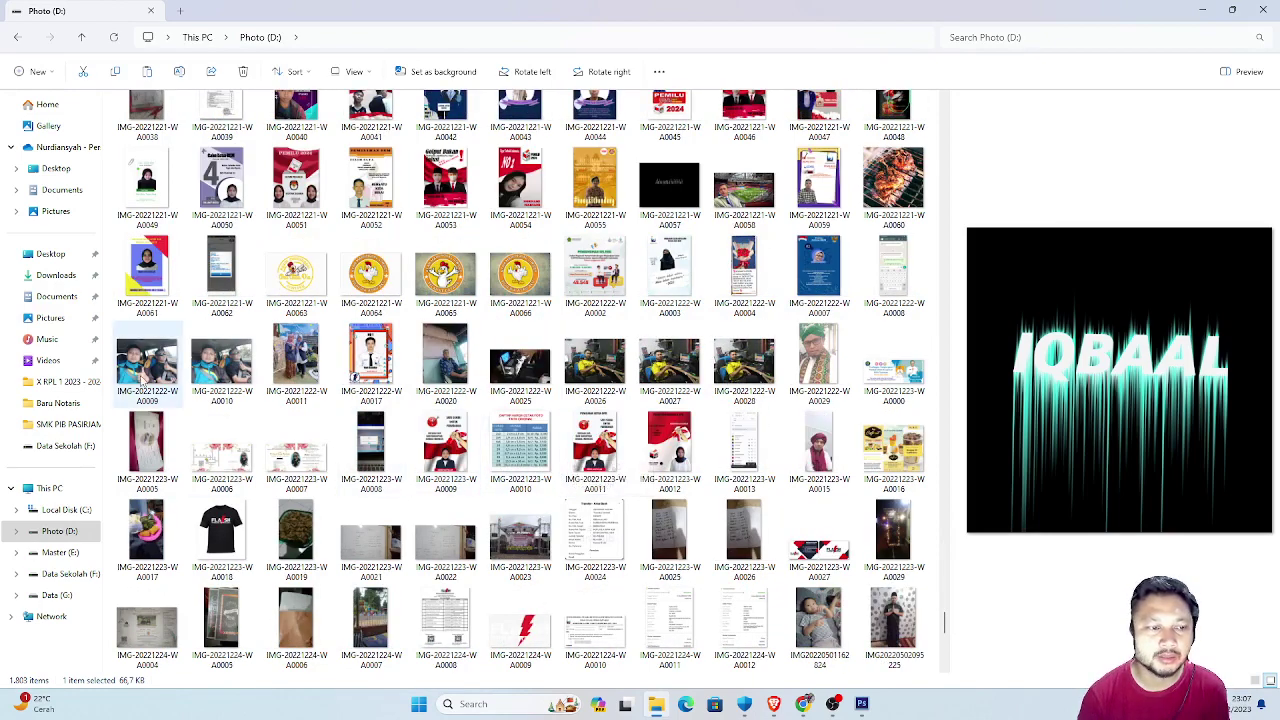
pyautogui.click(232, 372)
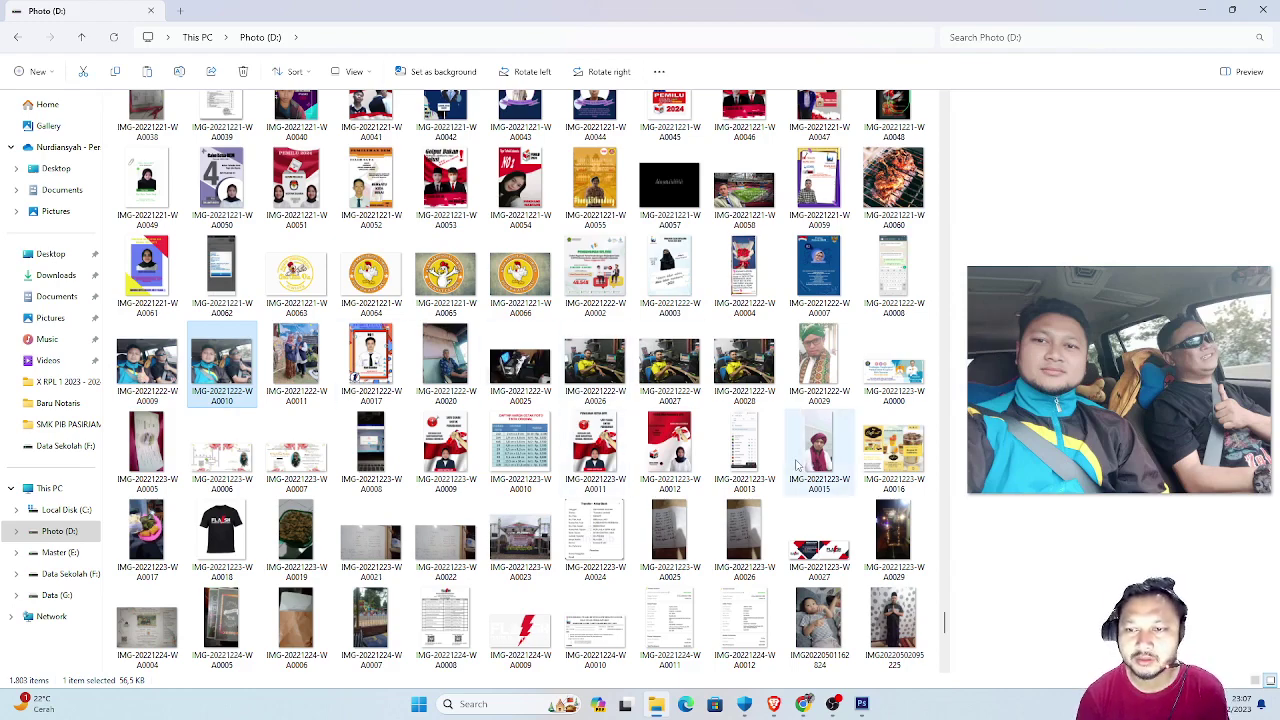
pyautogui.scroll(-5, 782, 455)
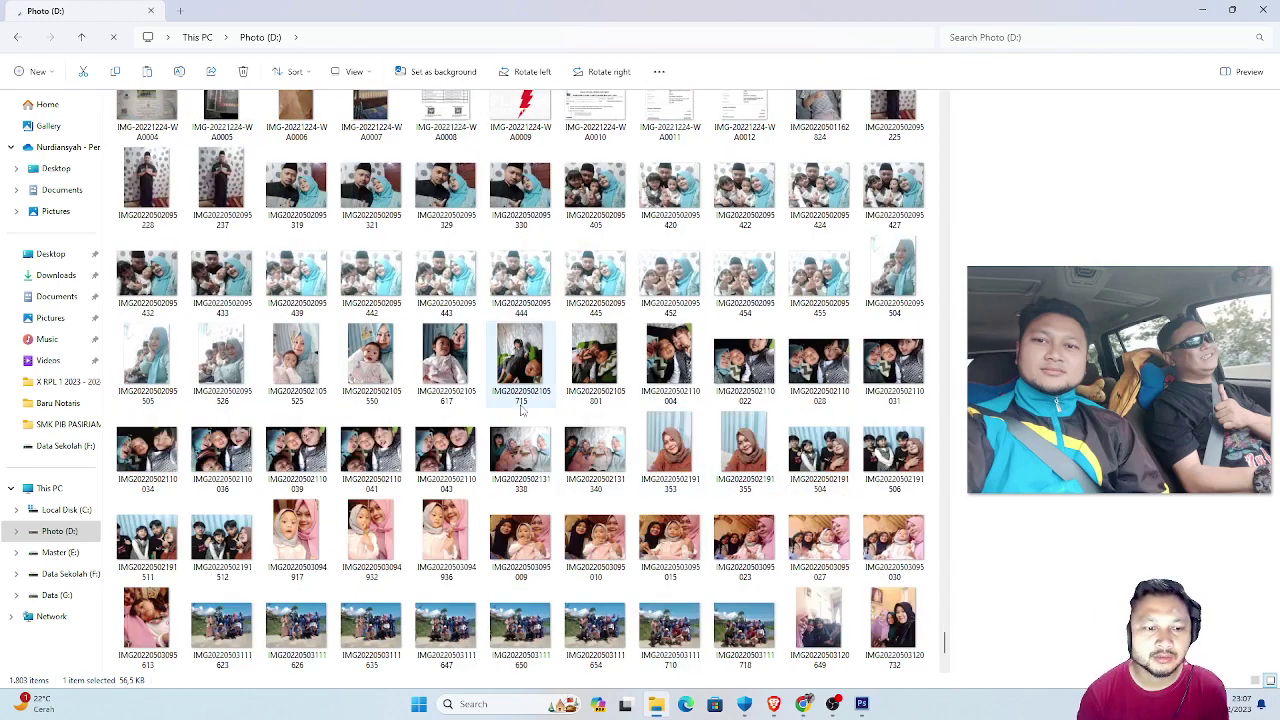
pyautogui.scroll(-3, 520, 400)
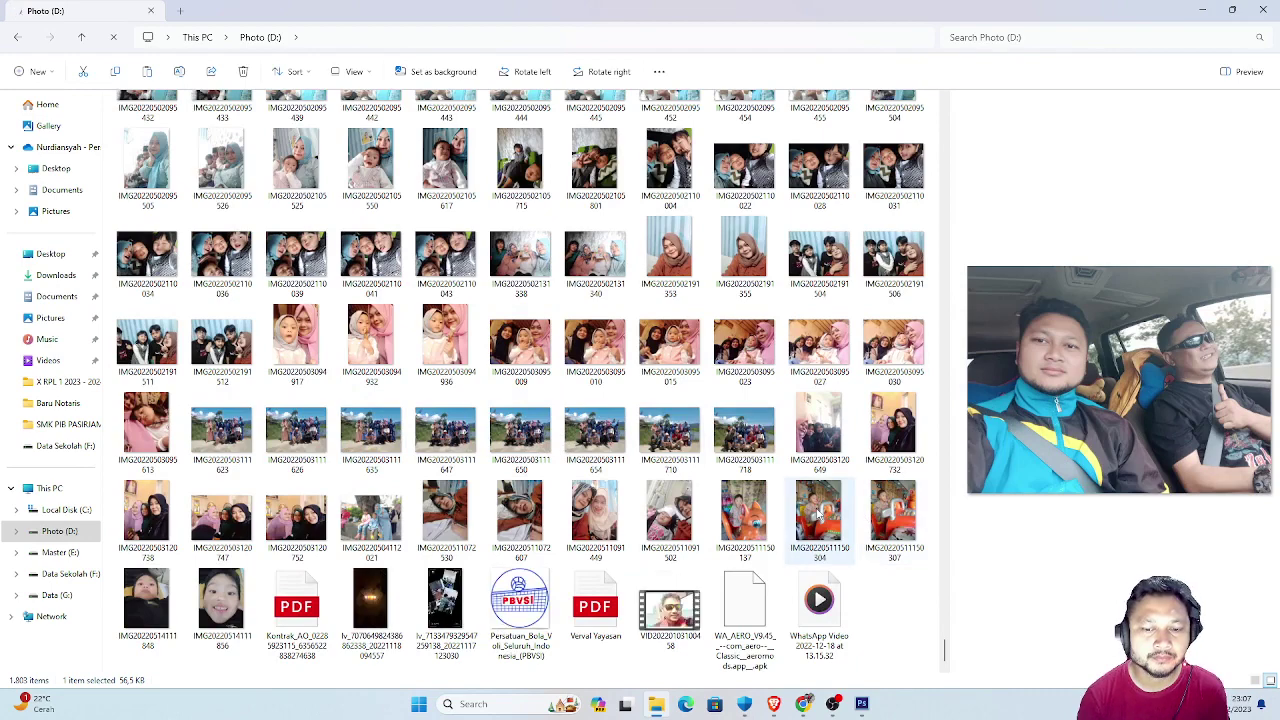
# Scroll back up and preview the finished Flash poster IMG-20221119-WA0016.
pyautogui.scroll(8, 818, 512)
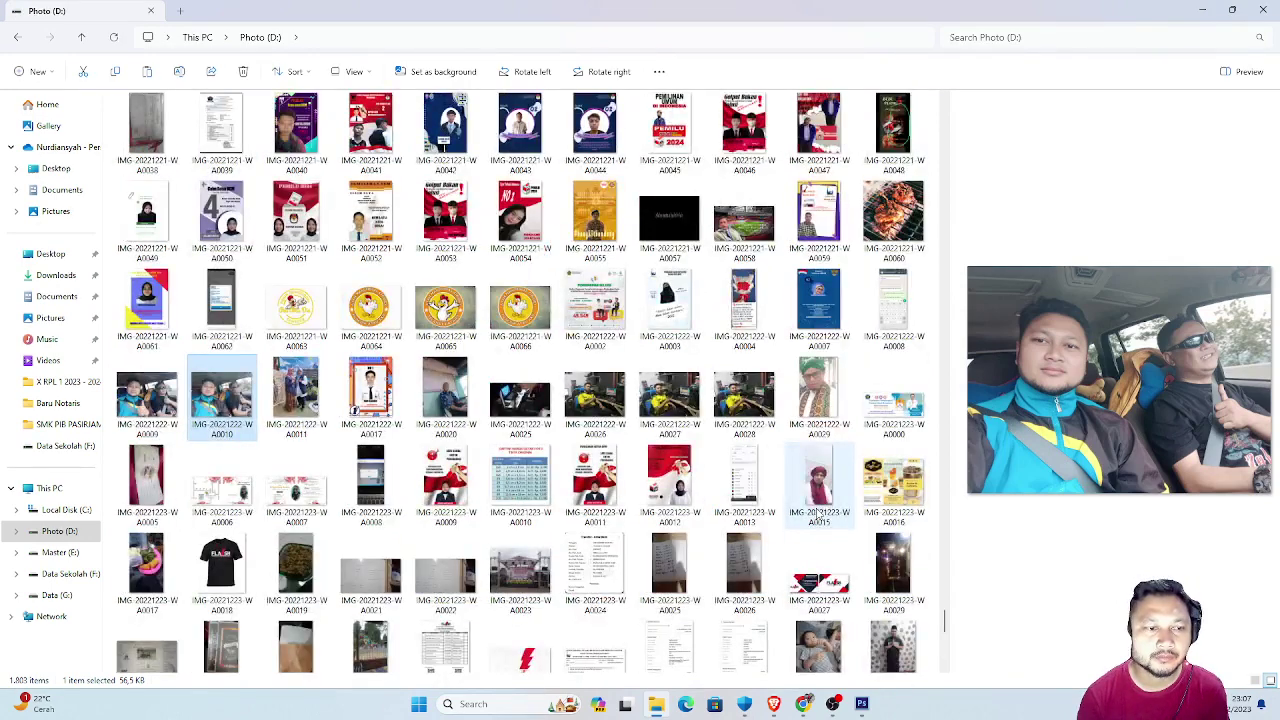
pyautogui.scroll(3, 818, 515)
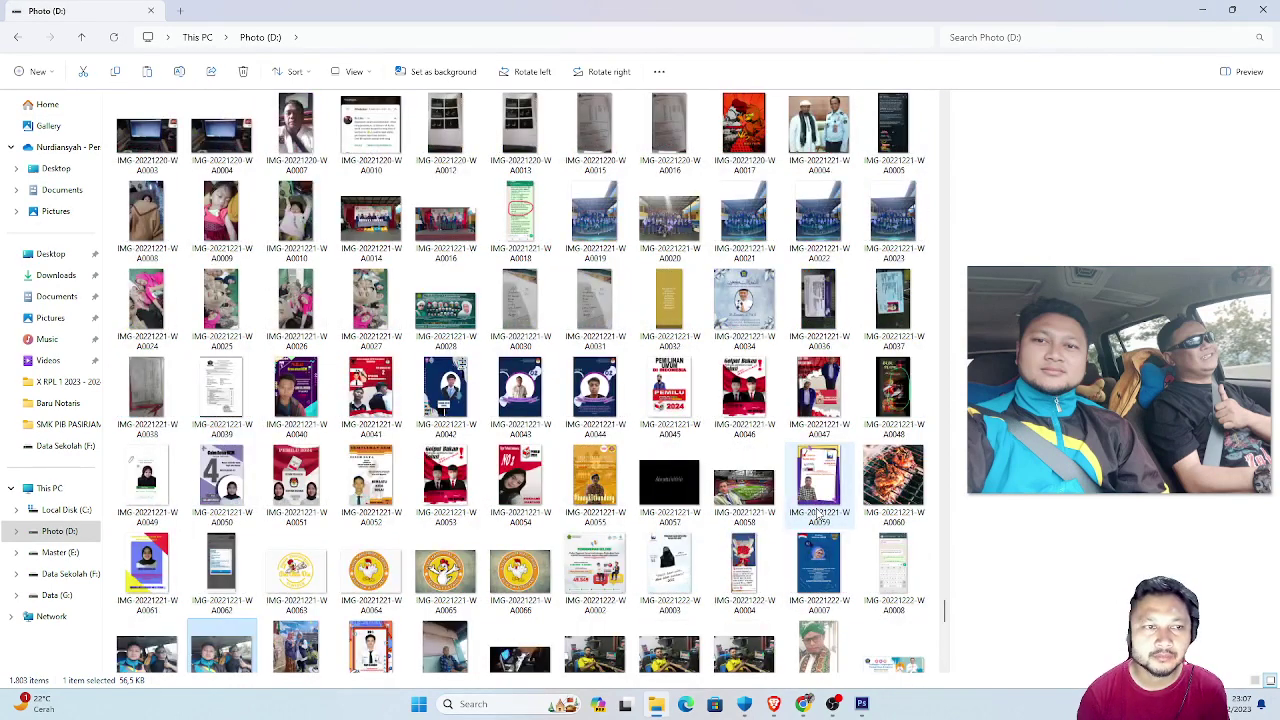
pyautogui.scroll(10, 818, 515)
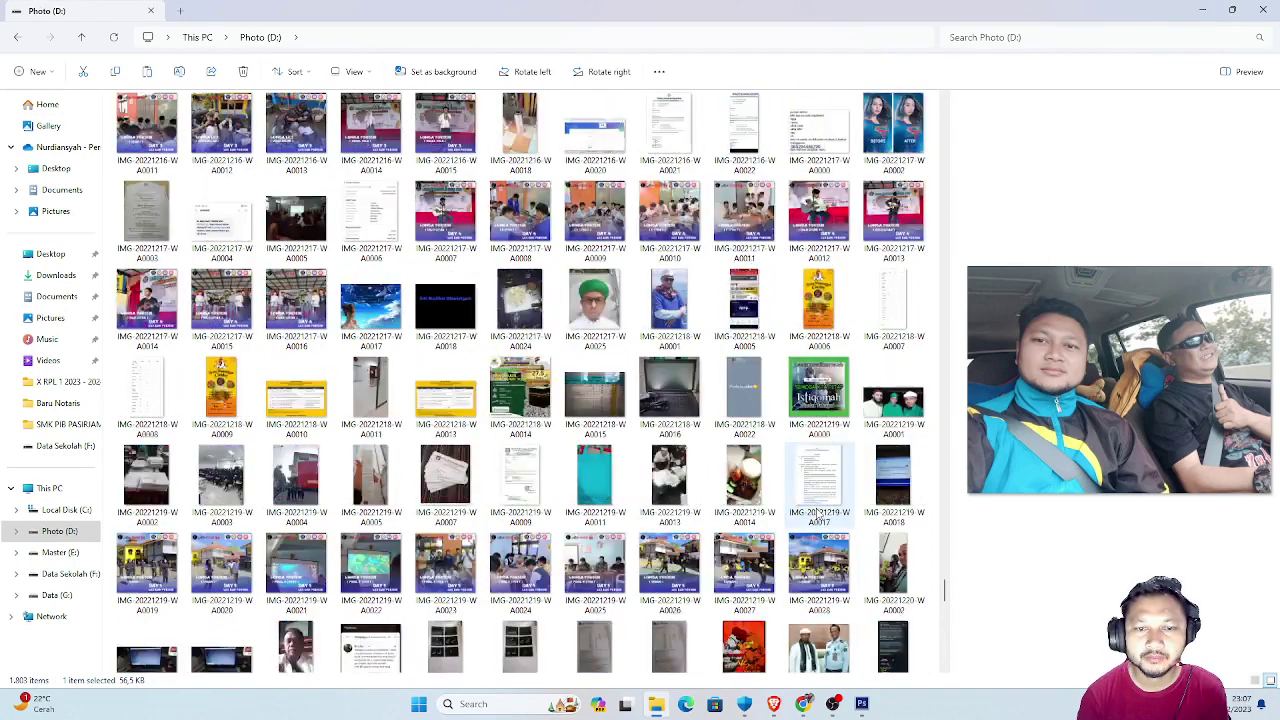
pyautogui.scroll(5, 818, 515)
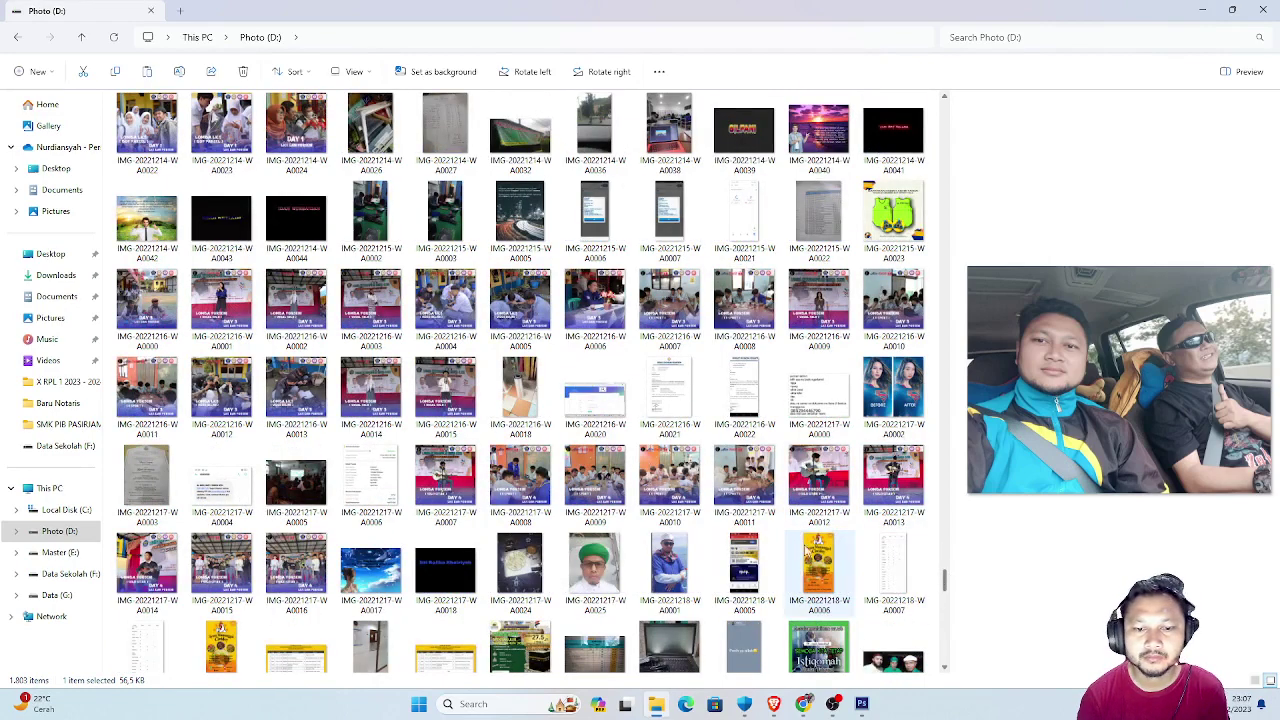
pyautogui.scroll(5, 806, 548)
pyautogui.scroll(3, 757, 520)
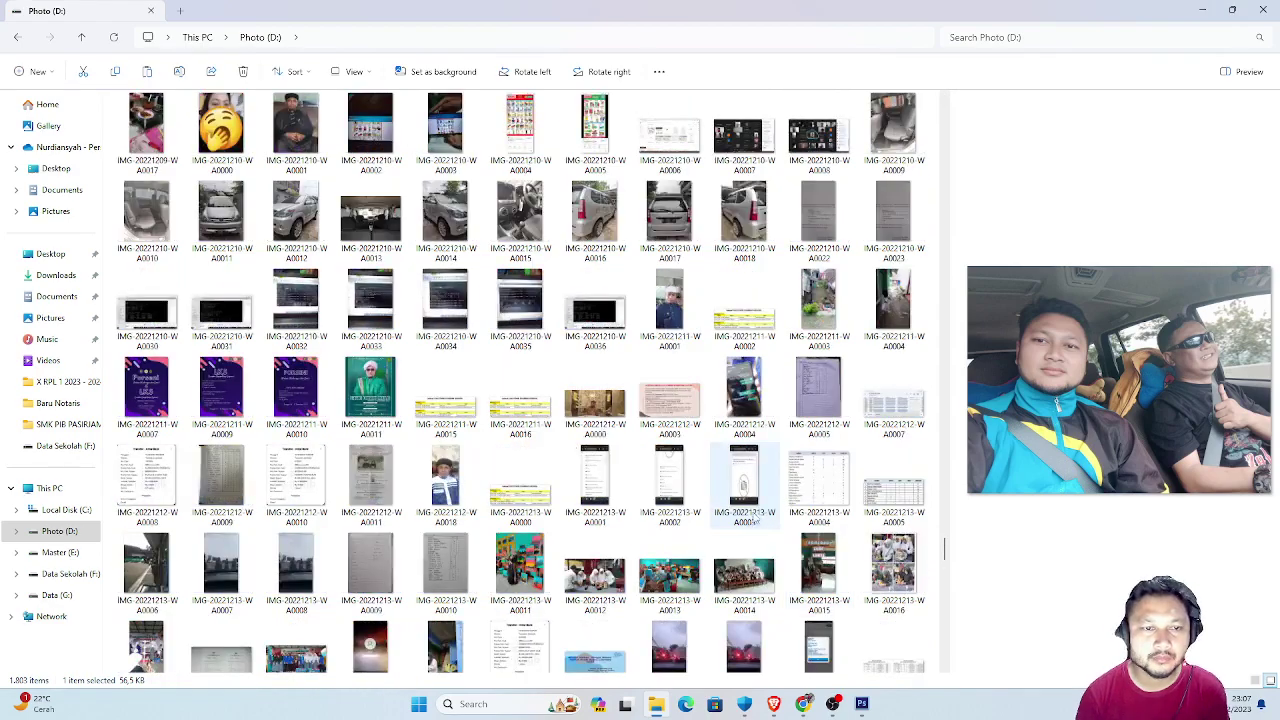
pyautogui.scroll(3, 757, 520)
pyautogui.scroll(3, 762, 490)
pyautogui.scroll(3, 767, 460)
pyautogui.scroll(3, 773, 422)
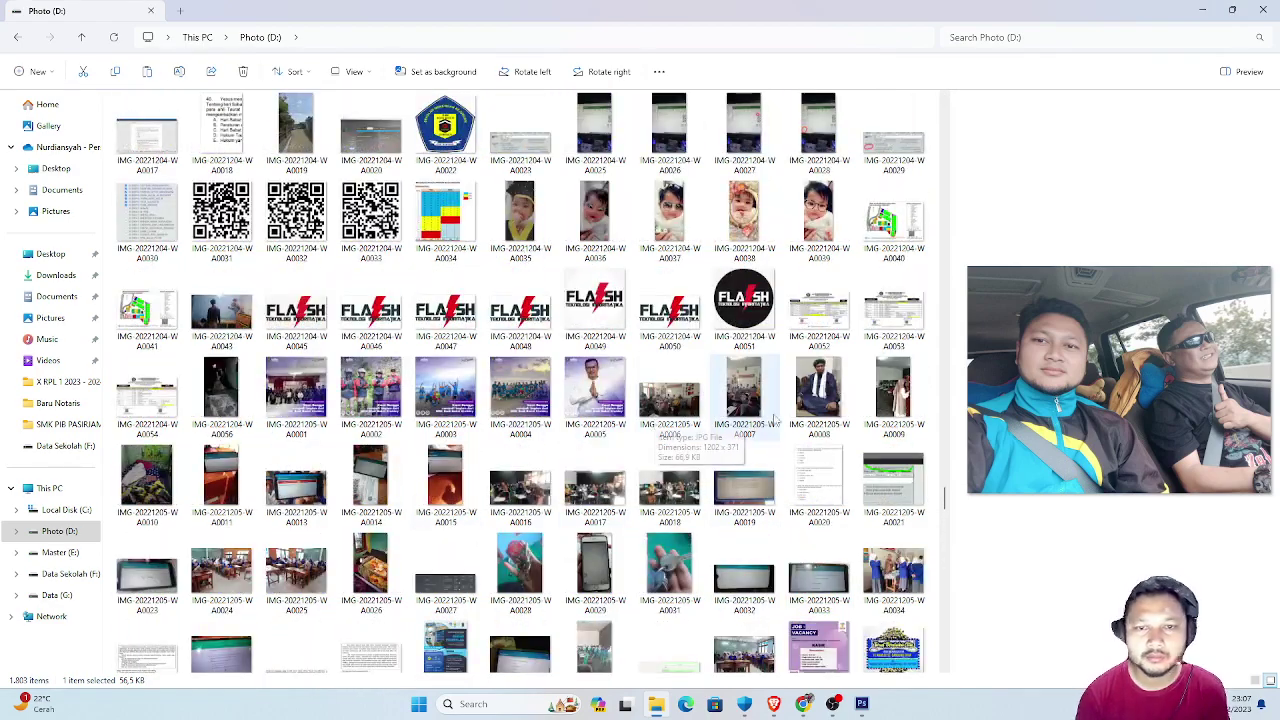
pyautogui.scroll(3, 775, 422)
pyautogui.scroll(3, 776, 422)
pyautogui.scroll(3, 778, 422)
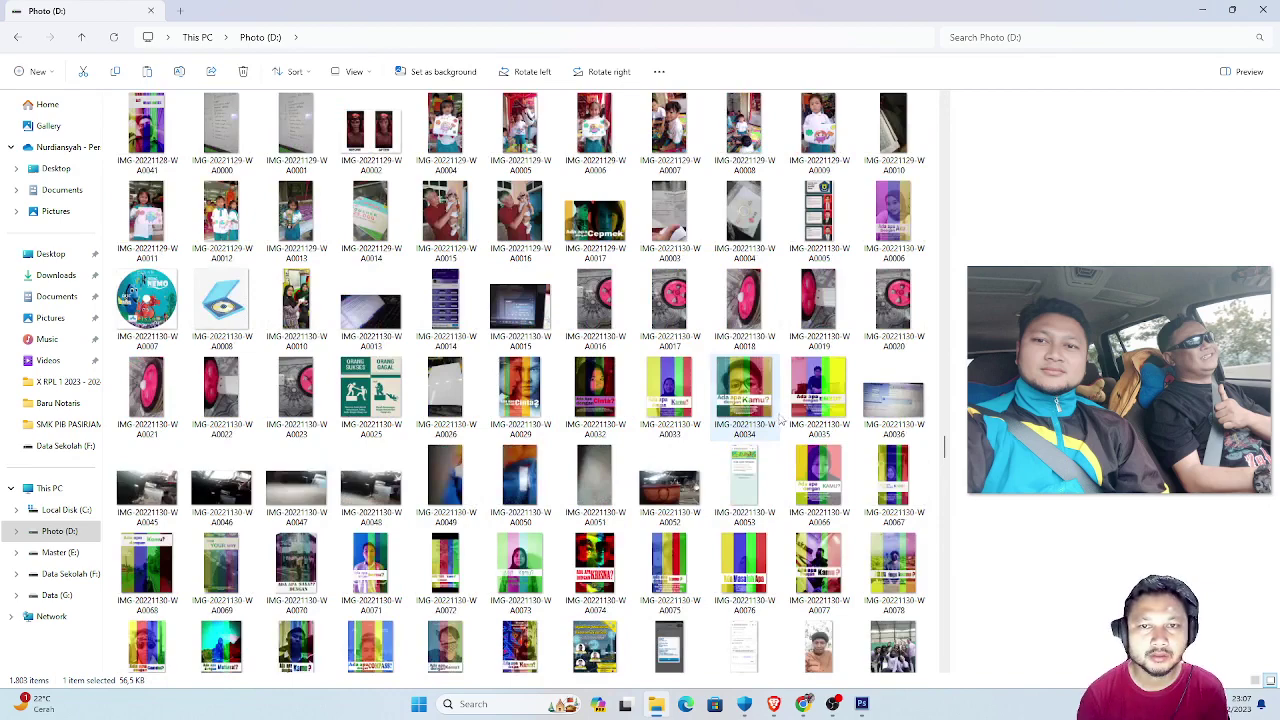
pyautogui.scroll(5, 780, 422)
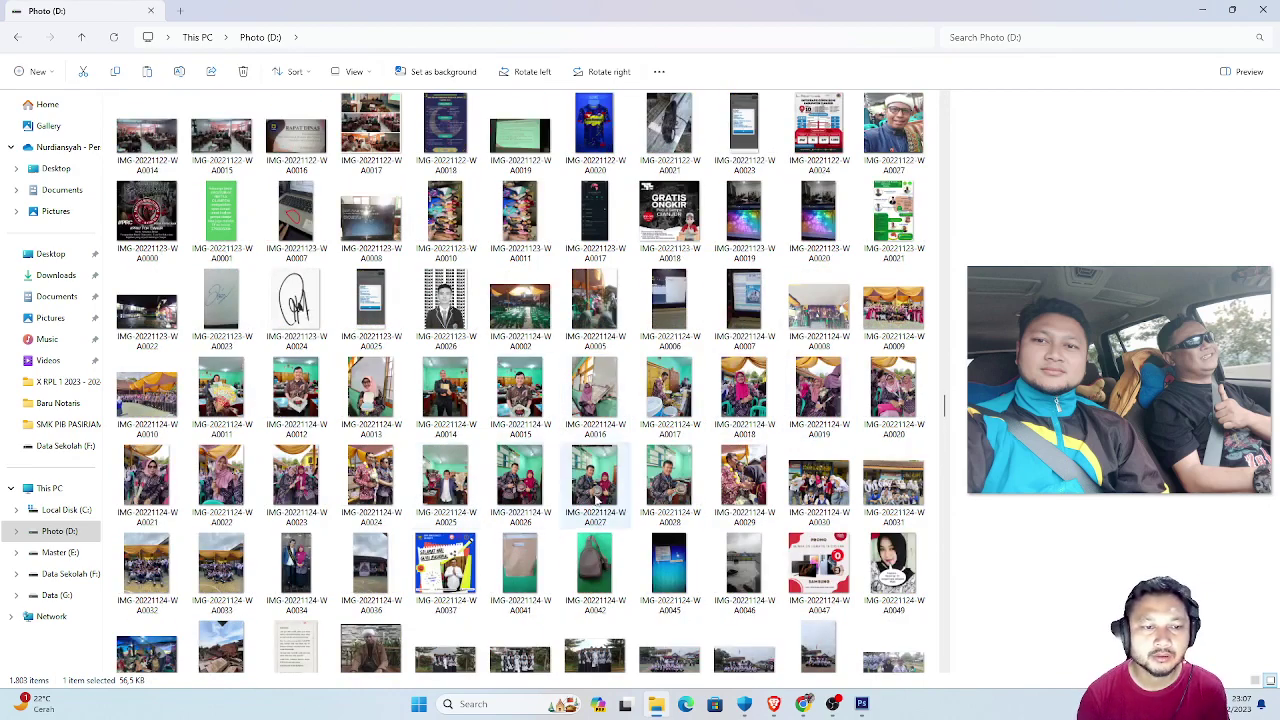
pyautogui.scroll(5, 598, 497)
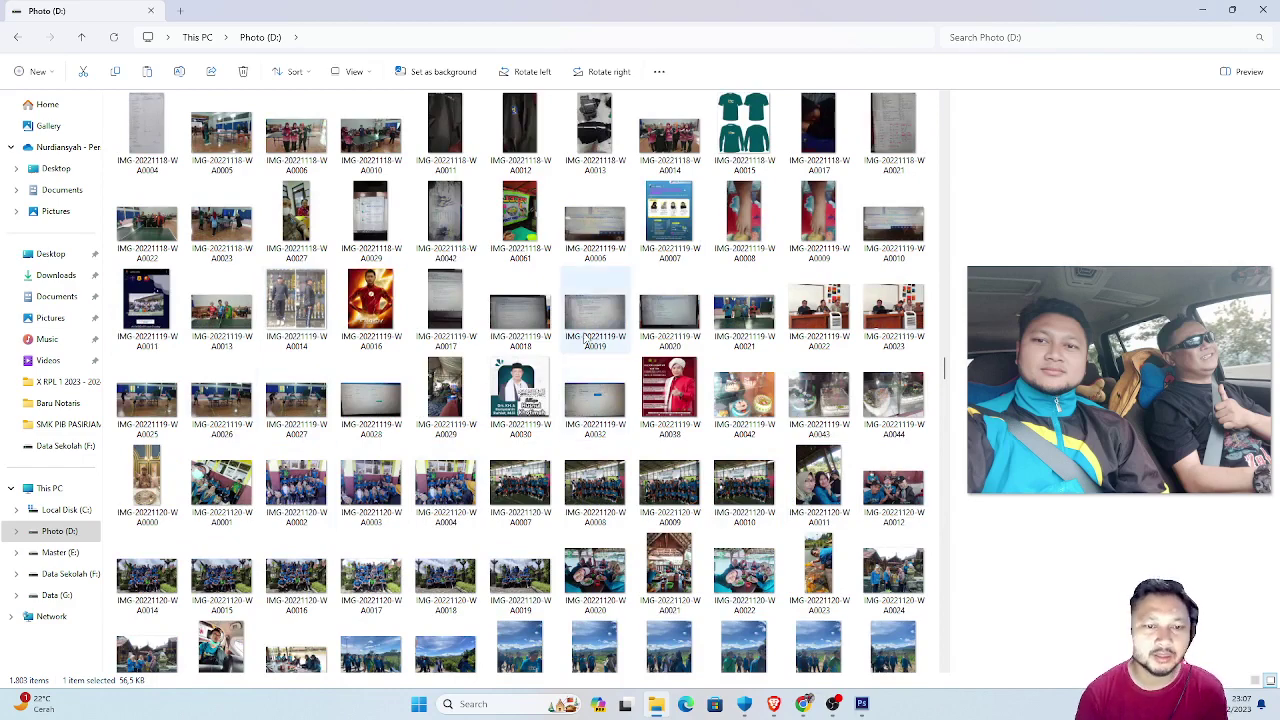
pyautogui.click(378, 302)
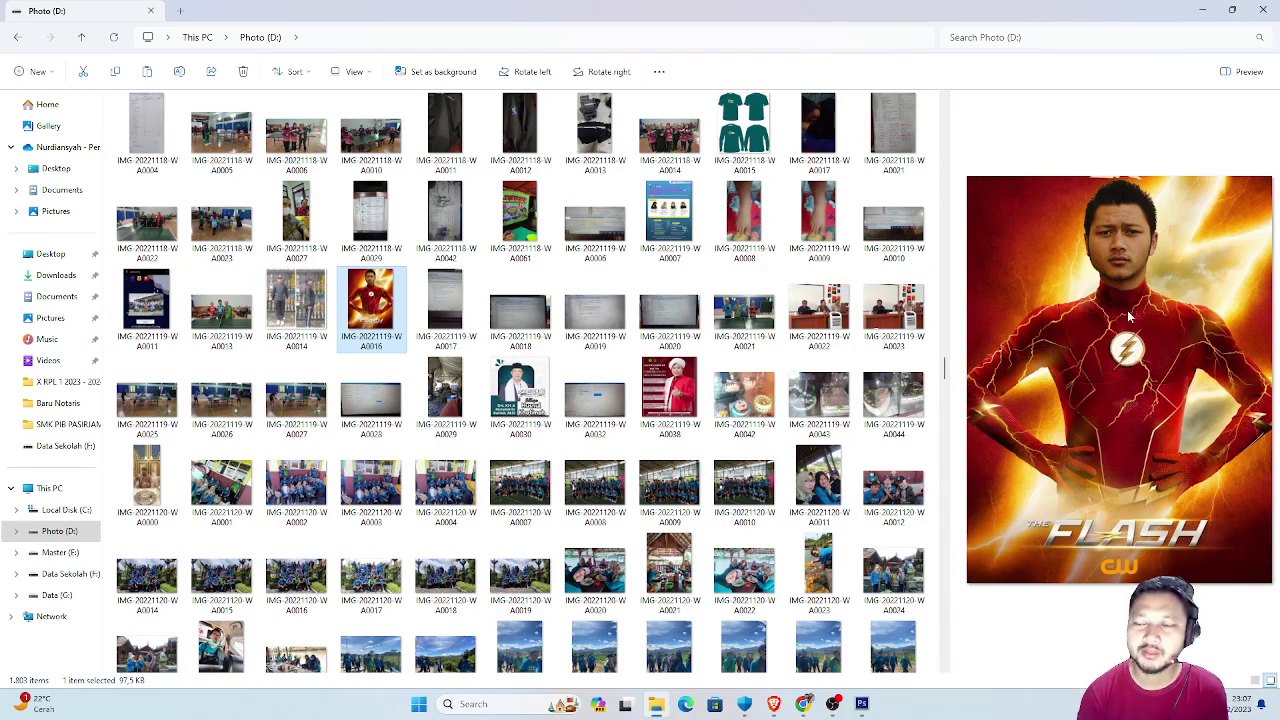
# Scroll back to the July 2022 photos on Photo (D:), then return to the Photoshop portrait.
pyautogui.click(861, 704)
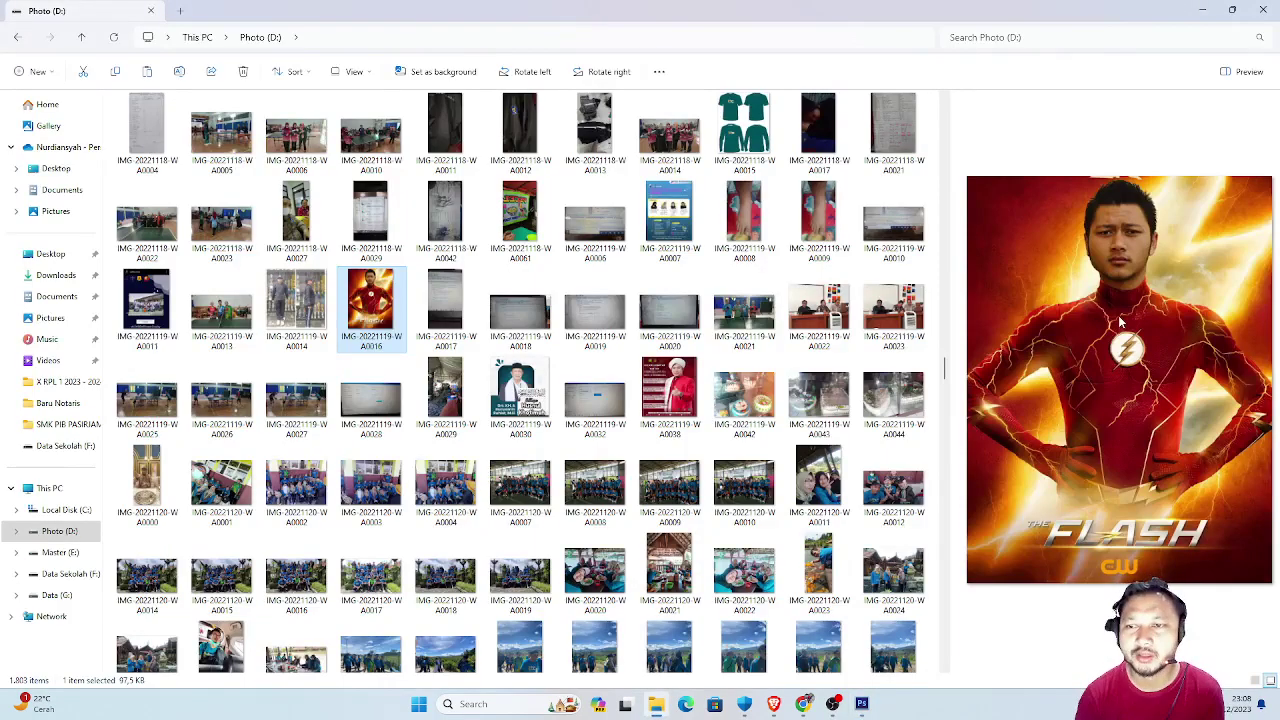
pyautogui.hotkey('alt', 'Tab')
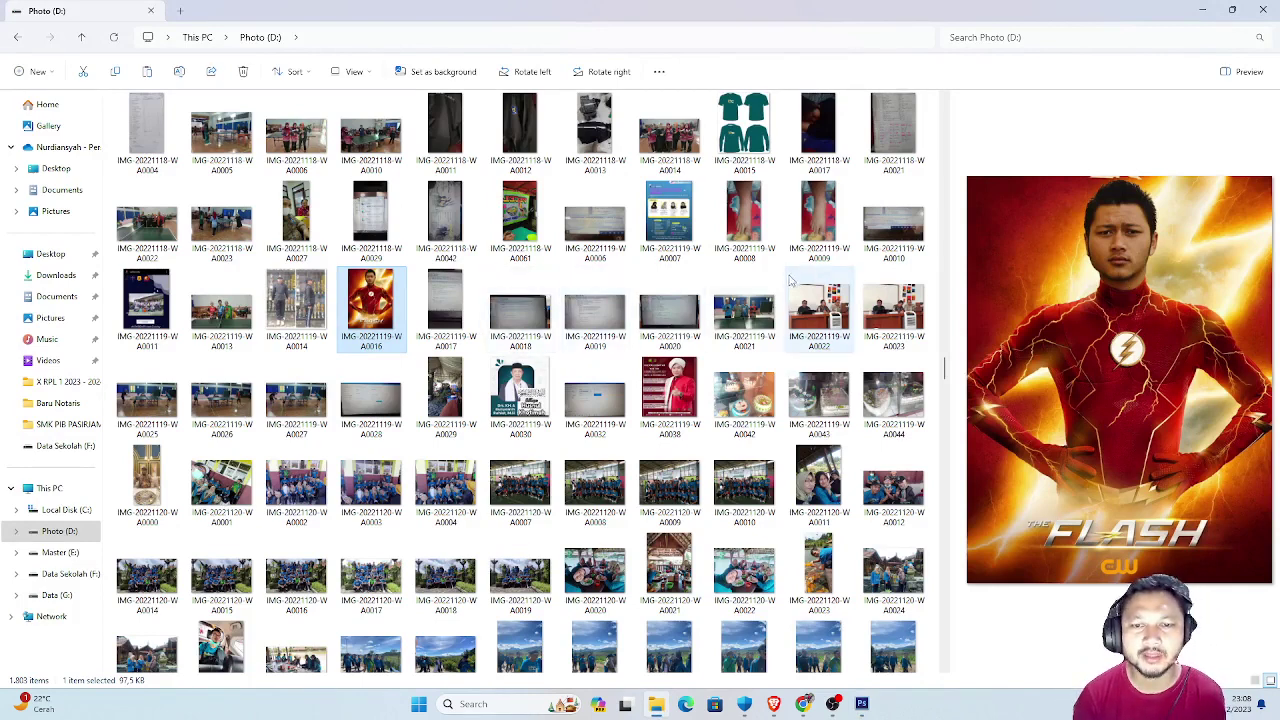
pyautogui.moveTo(743, 310)
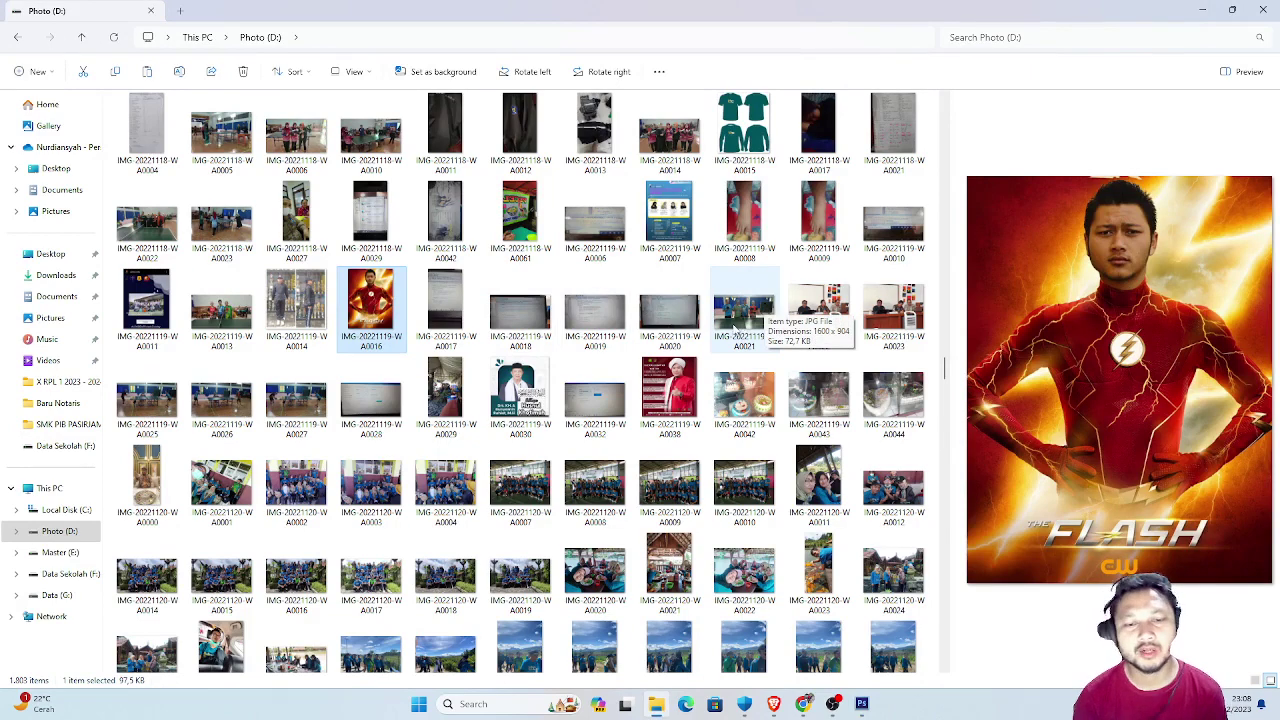
pyautogui.scroll(3, 735, 318)
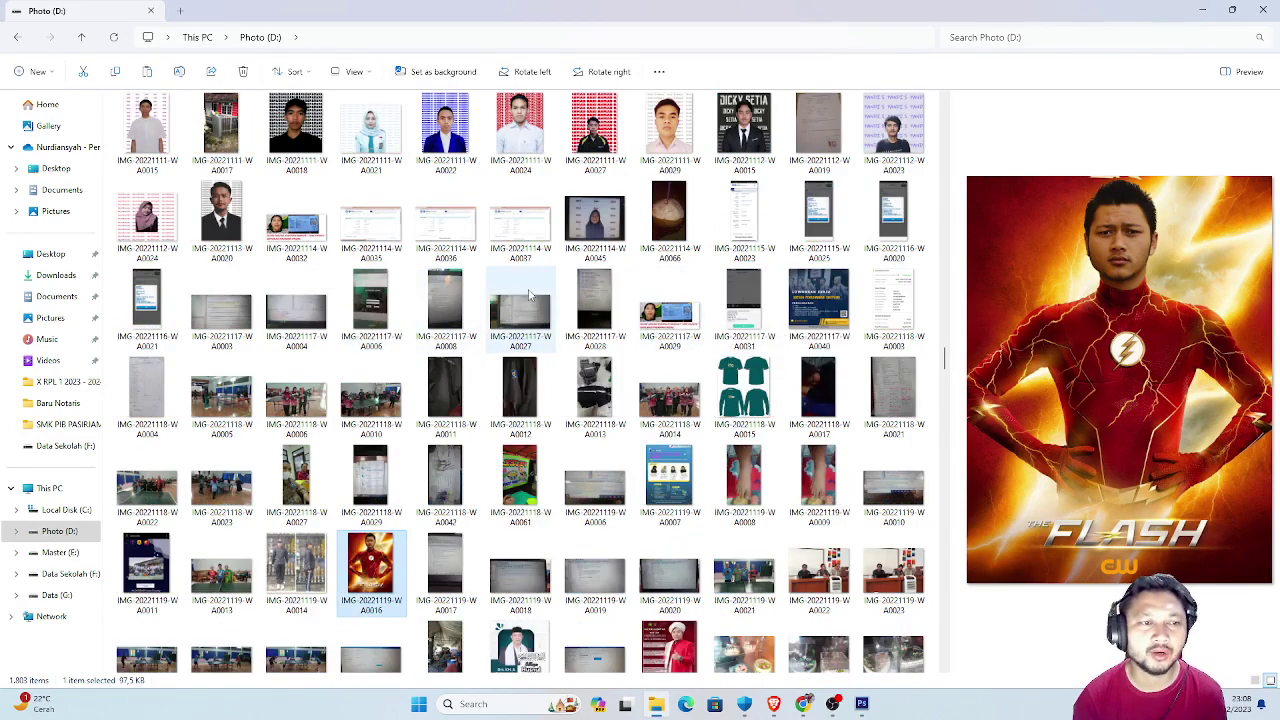
pyautogui.scroll(3, 745, 310)
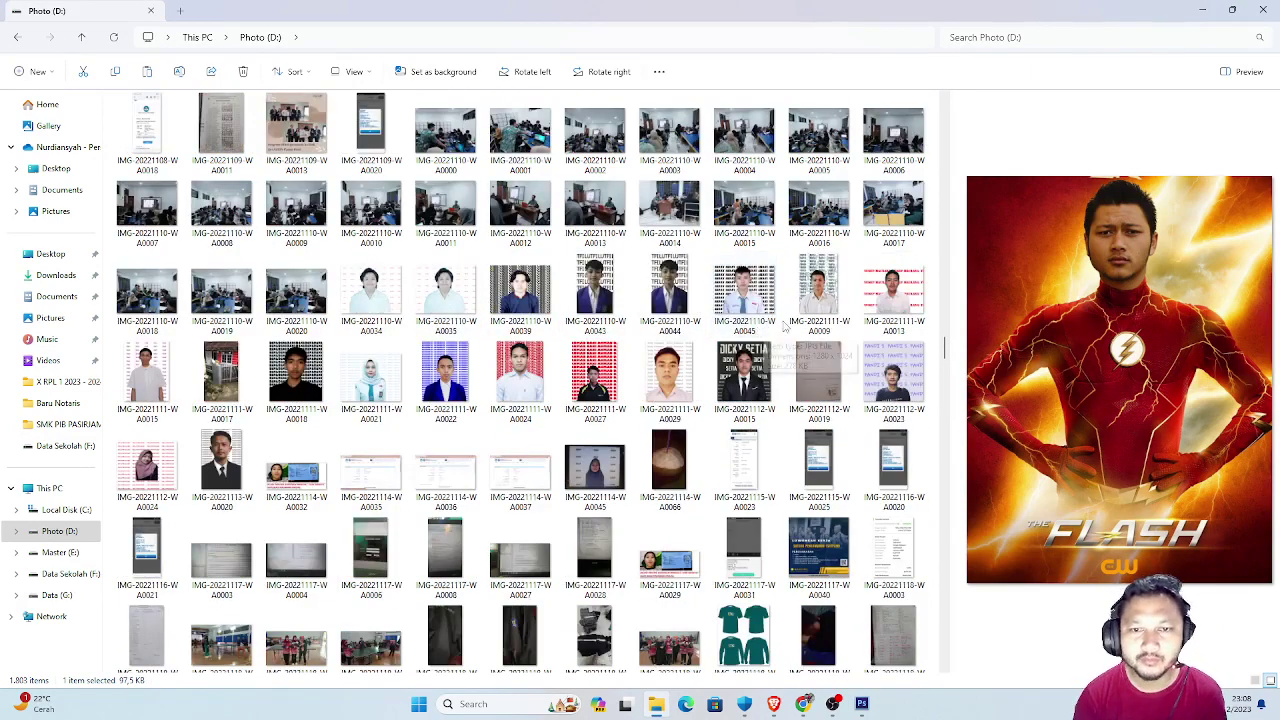
pyautogui.scroll(5, 786, 326)
pyautogui.scroll(5, 760, 330)
pyautogui.scroll(5, 735, 335)
pyautogui.scroll(5, 686, 345)
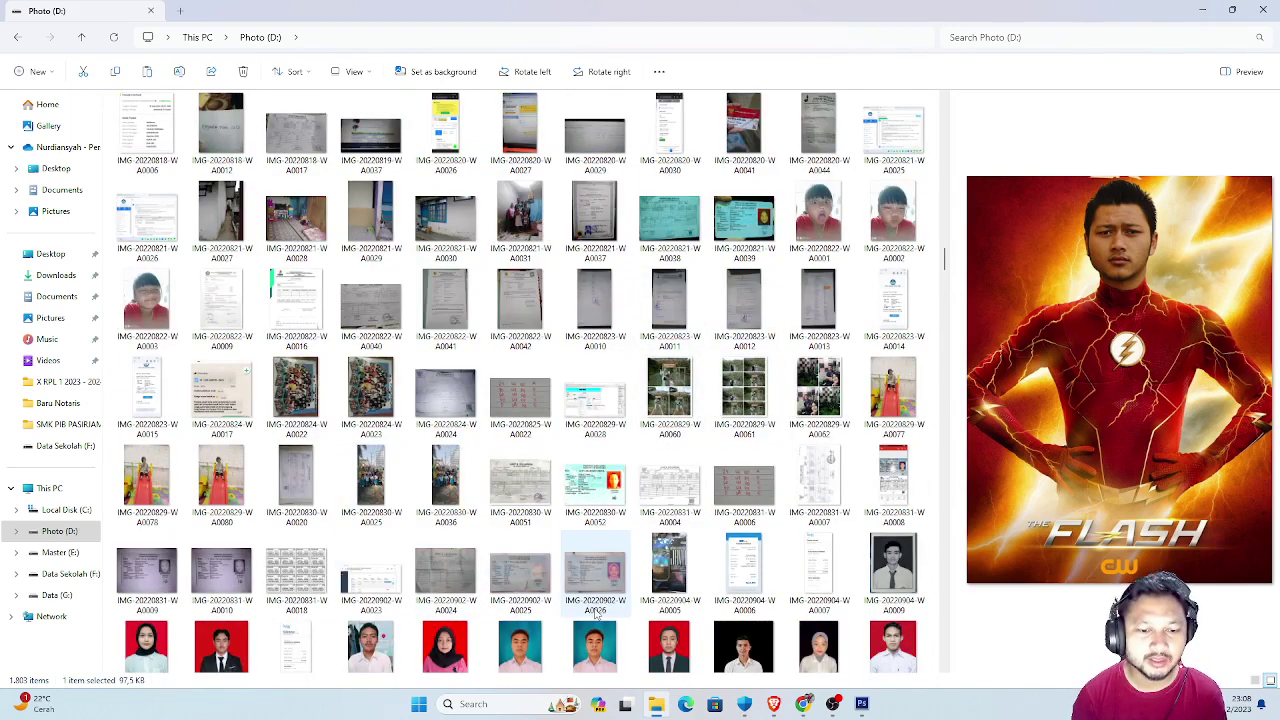
pyautogui.scroll(5, 786, 600)
pyautogui.scroll(5, 760, 620)
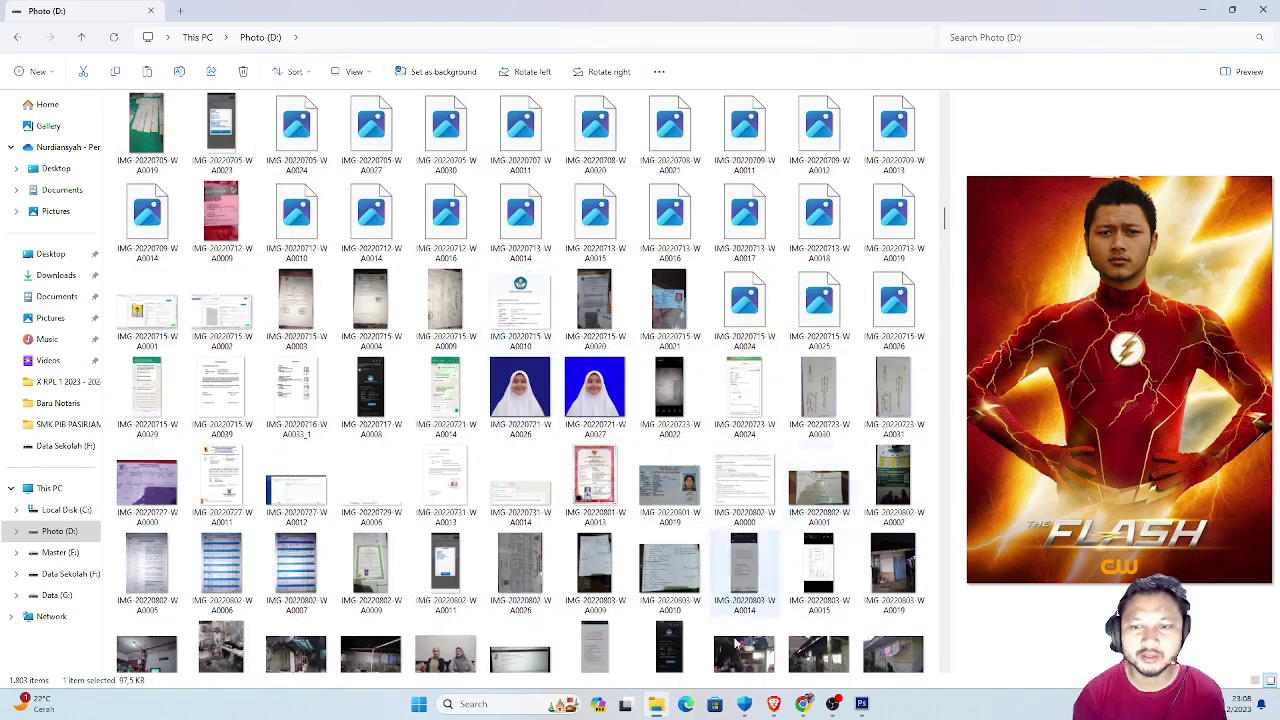
pyautogui.click(861, 703)
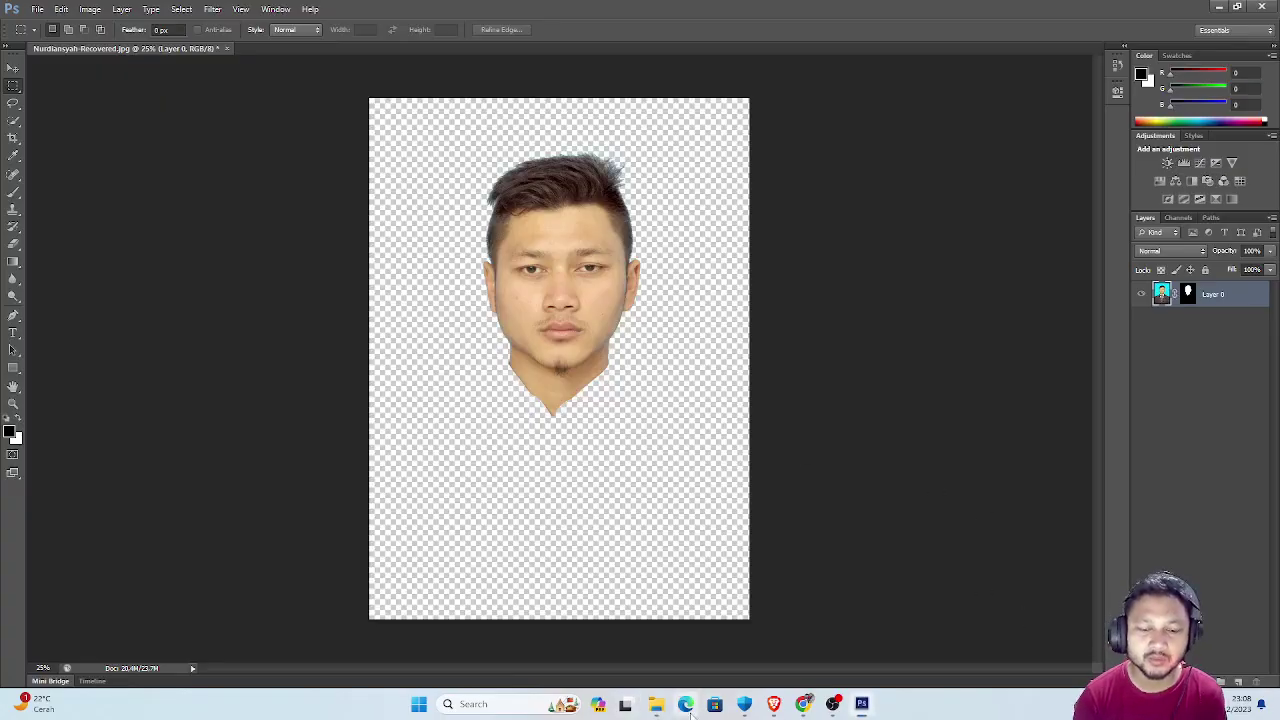
# Launch Google Chrome via Start search 'goo', maximized on a new tab with Restore pages dismissed.
pyautogui.click(805, 704)
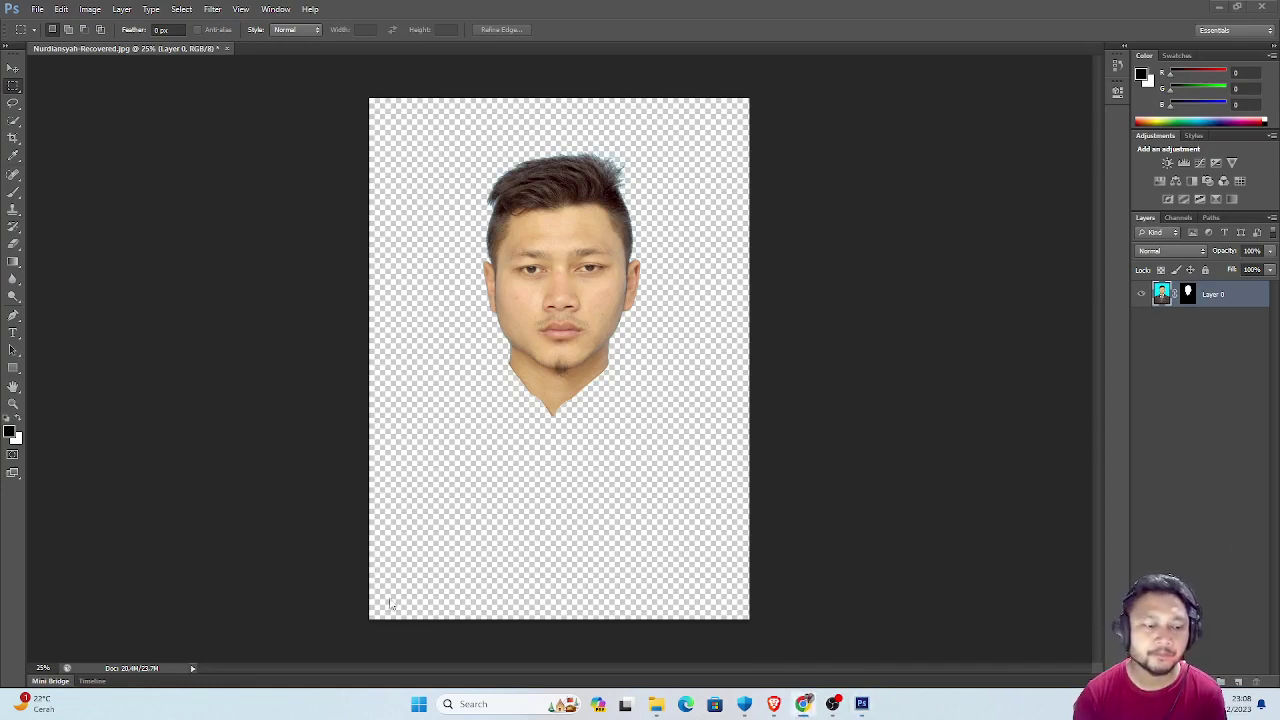
pyautogui.press('super')
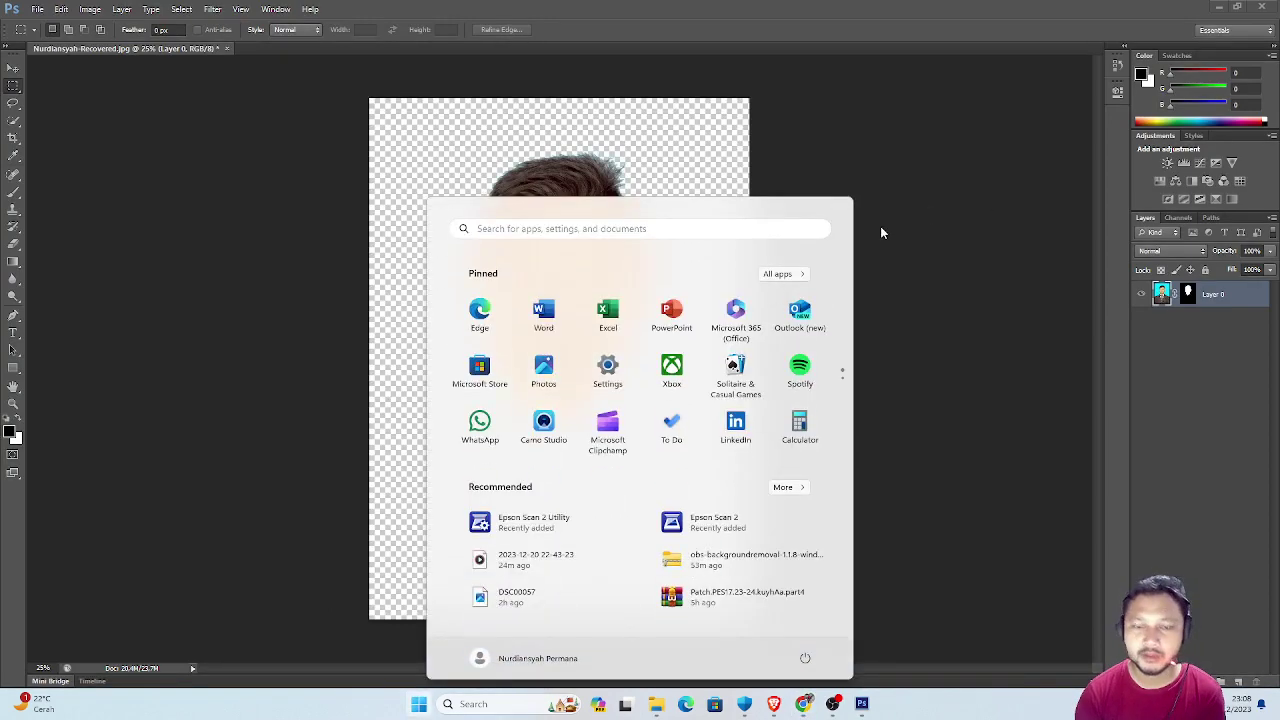
pyautogui.write('goo')
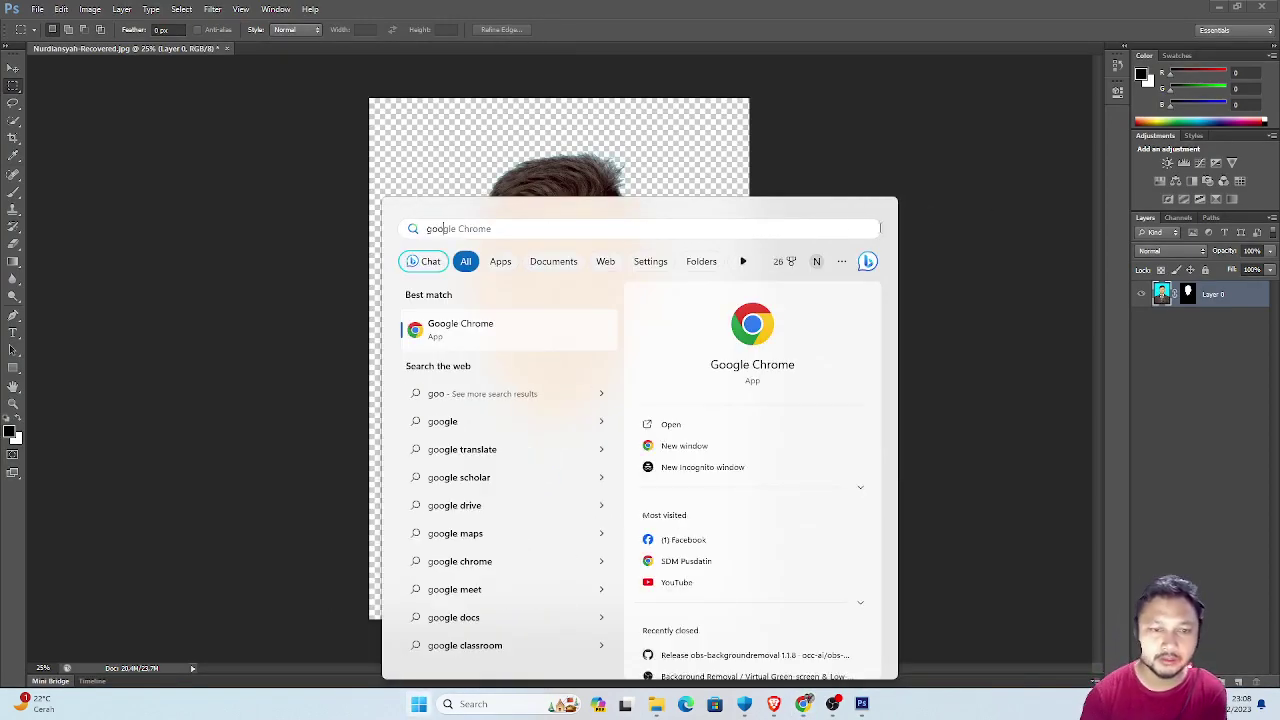
pyautogui.click(471, 336)
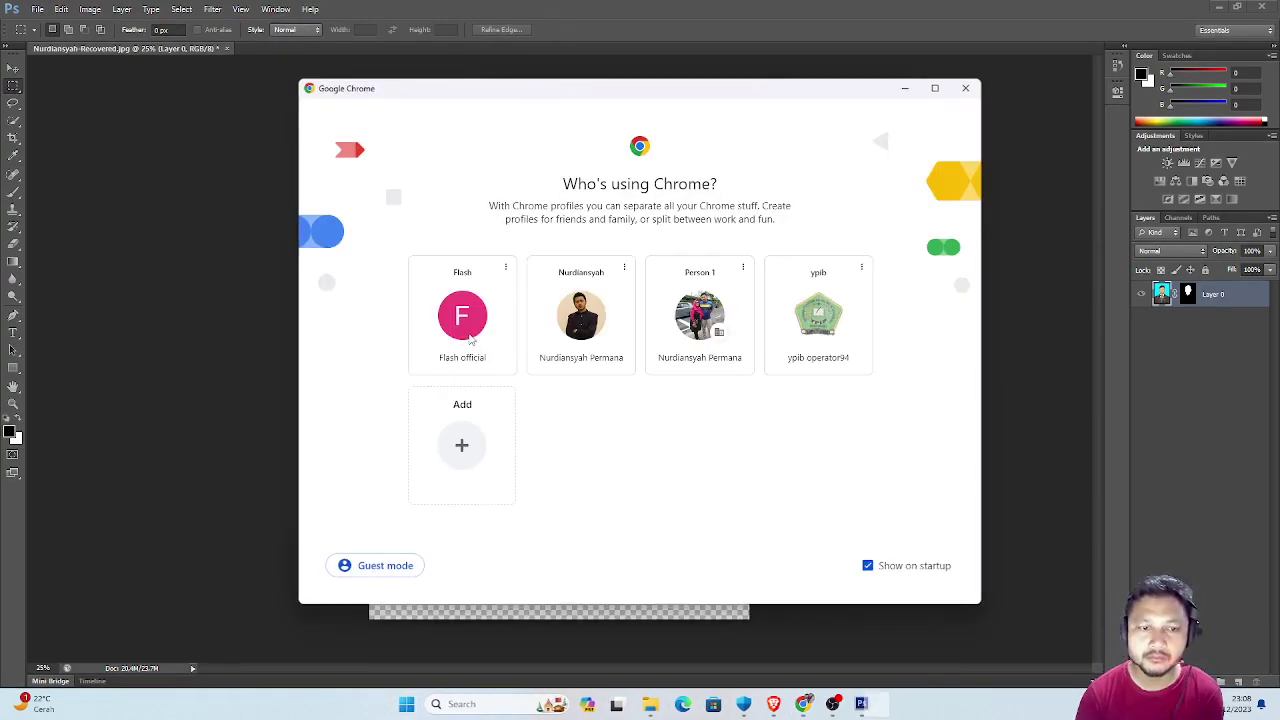
pyautogui.click(601, 327)
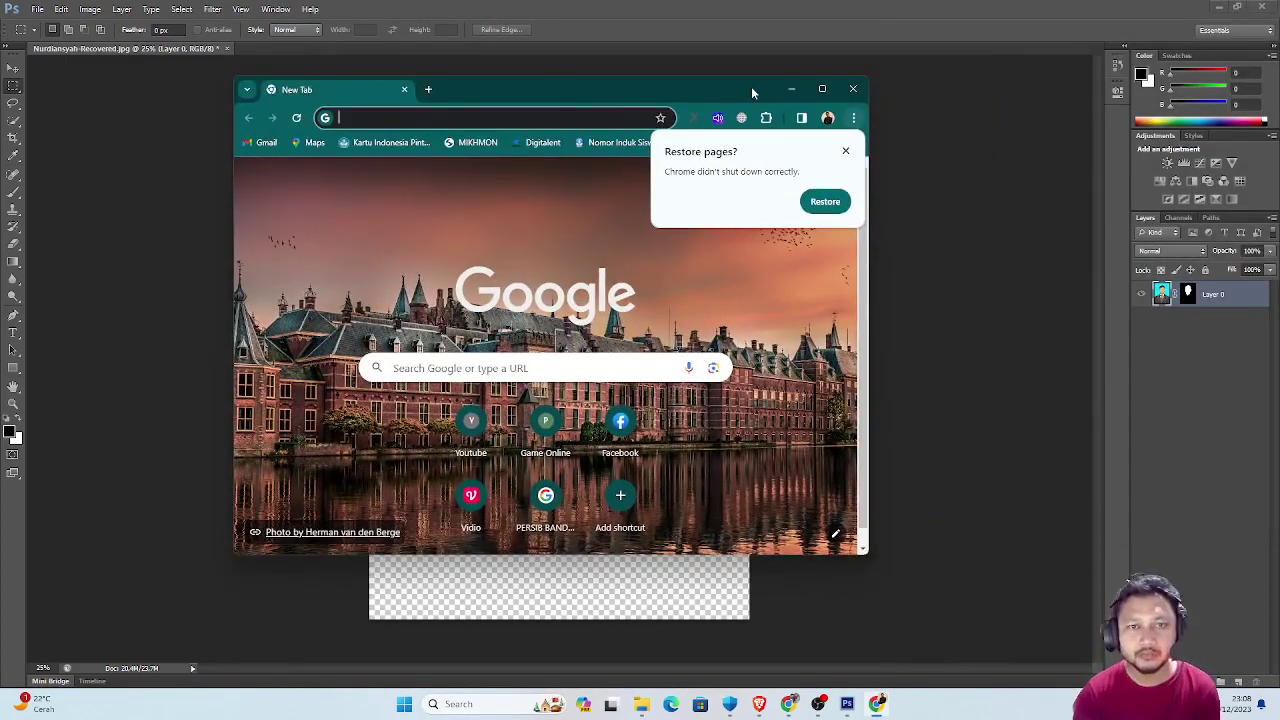
pyautogui.click(820, 90)
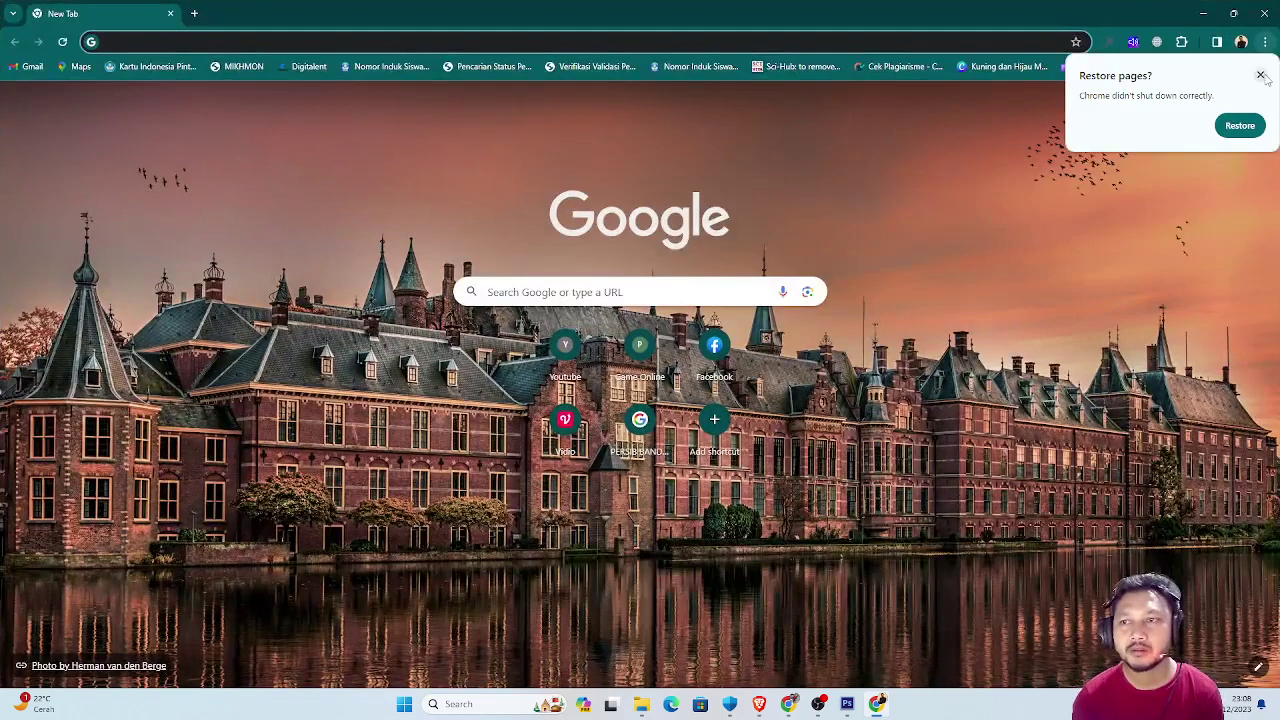
pyautogui.click(1262, 76)
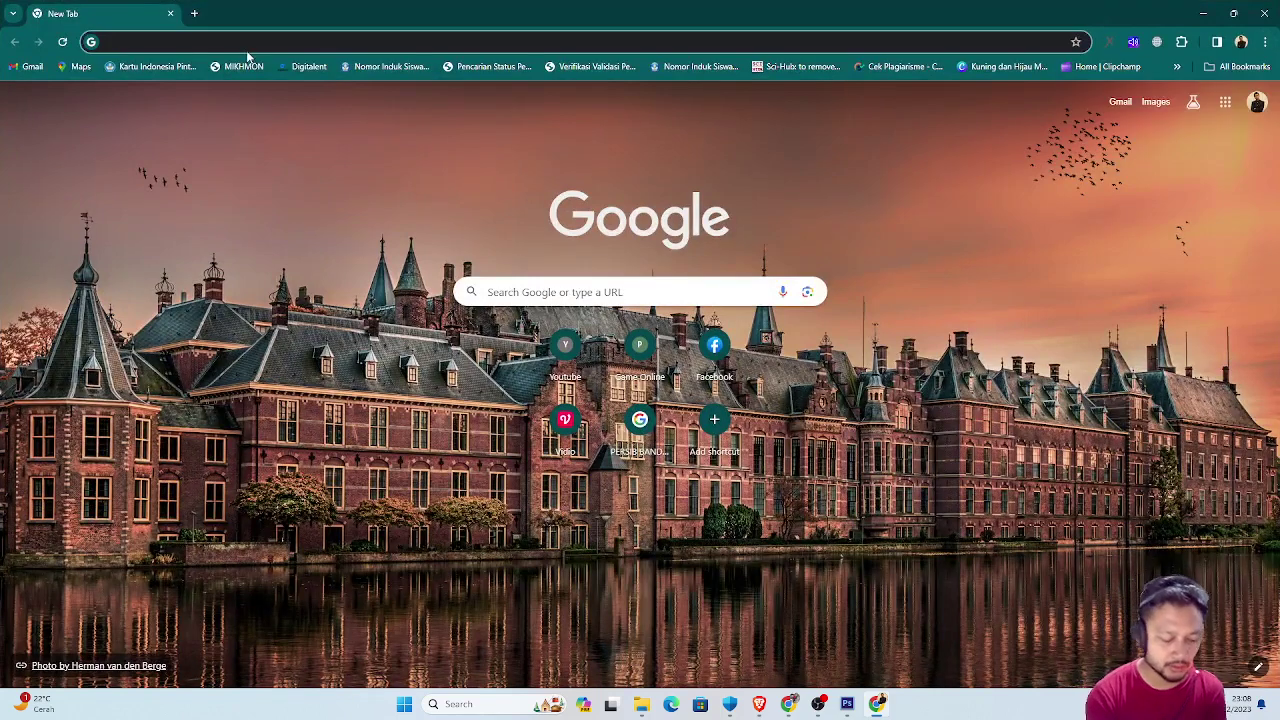
# Search Google Images for 'flash' and preview the DC poster The Flash (2014 - 2023).
pyautogui.write('flash')
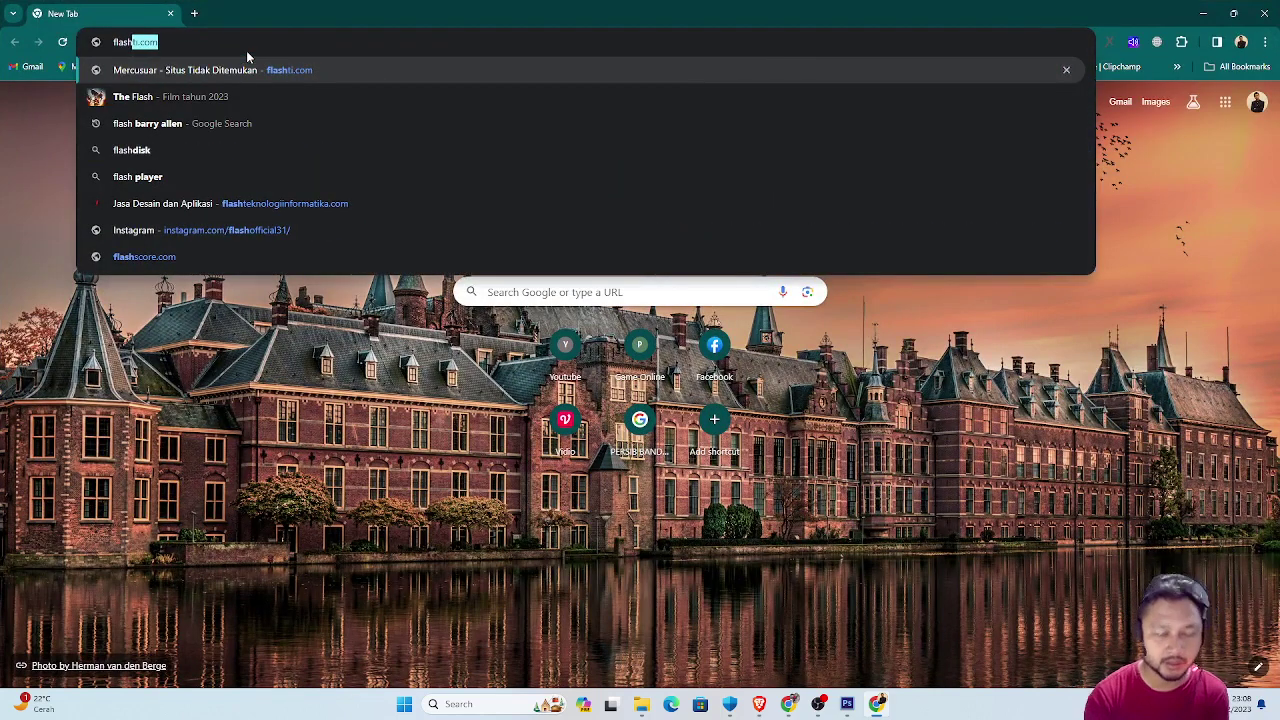
pyautogui.press('Delete')
pyautogui.press('Return')
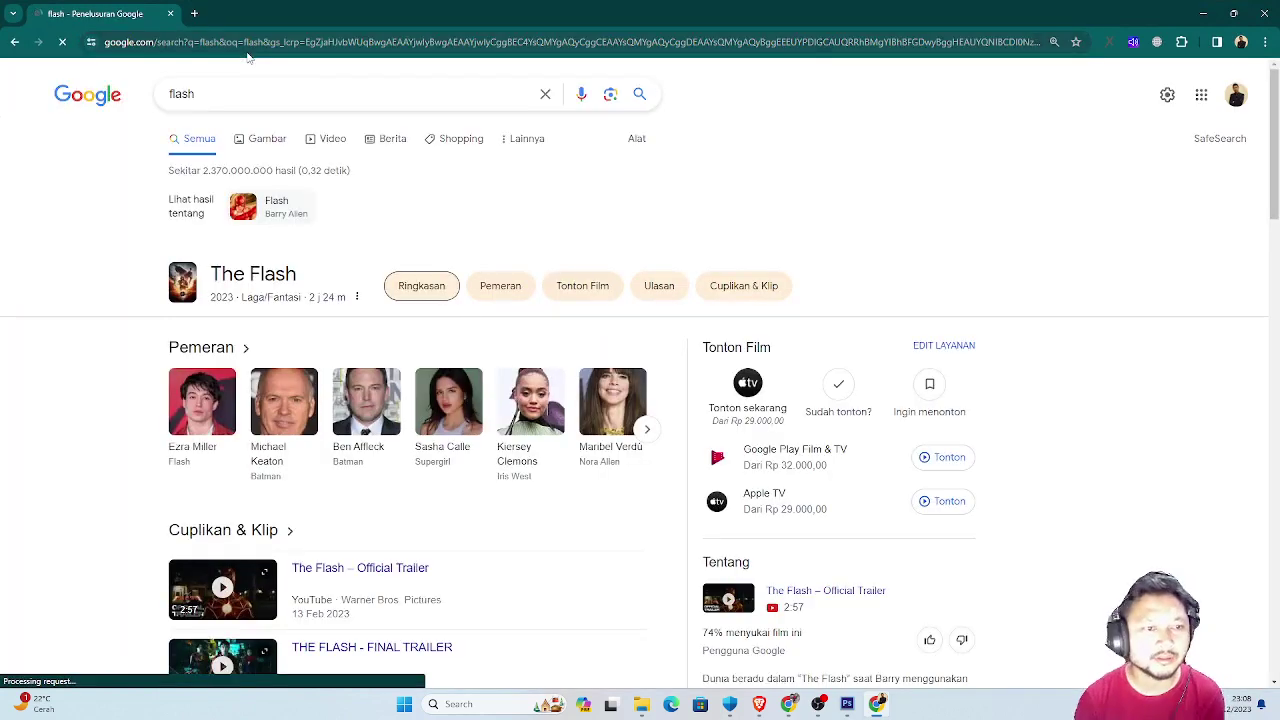
pyautogui.click(257, 142)
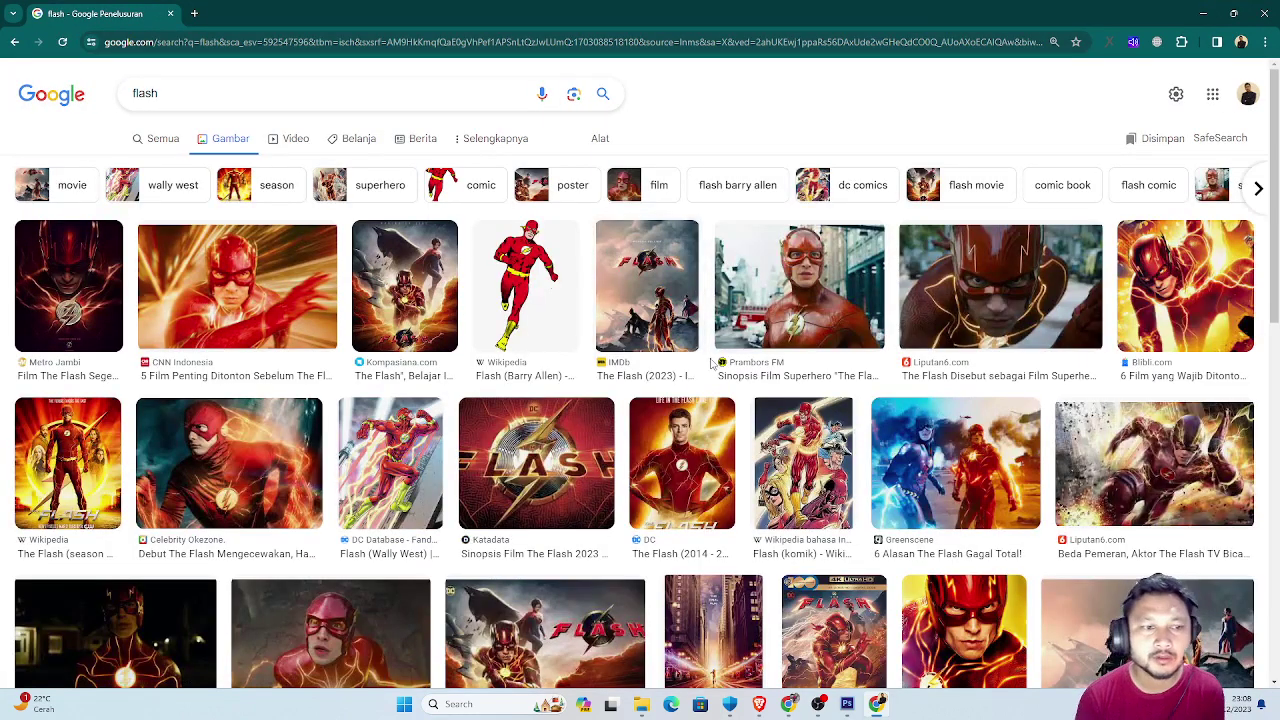
pyautogui.scroll(-1, 690, 430)
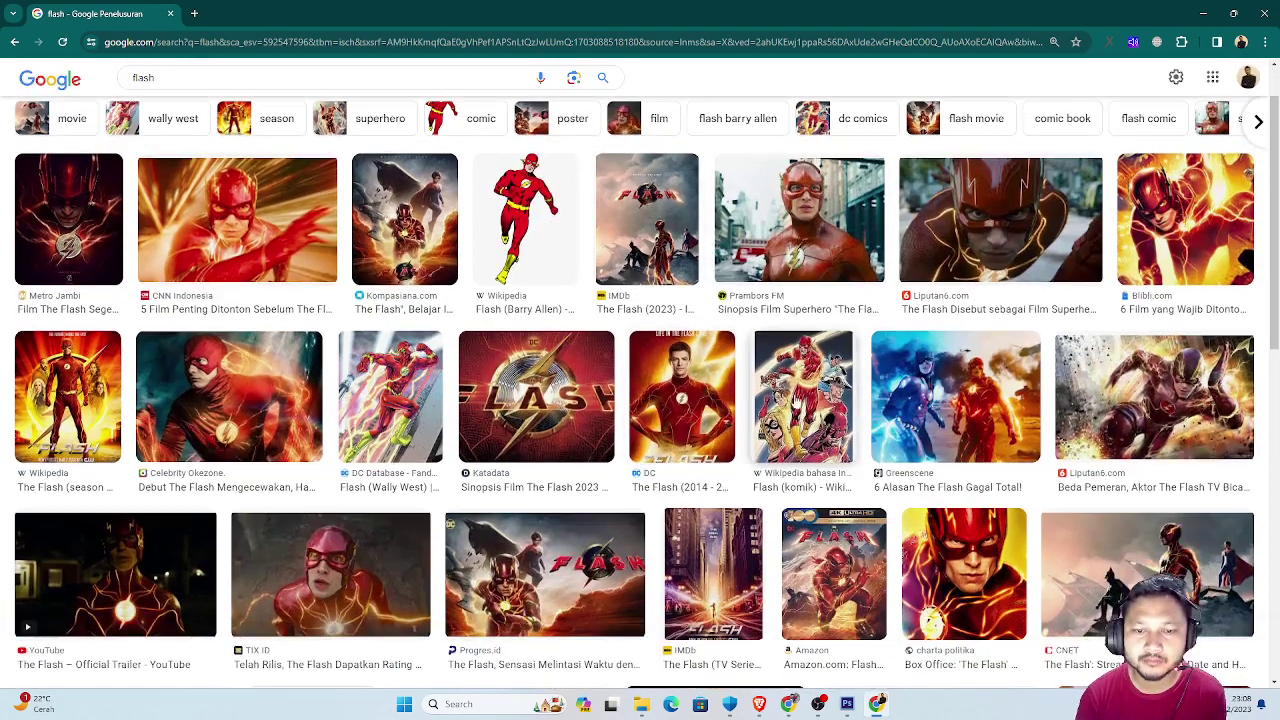
pyautogui.click(676, 376)
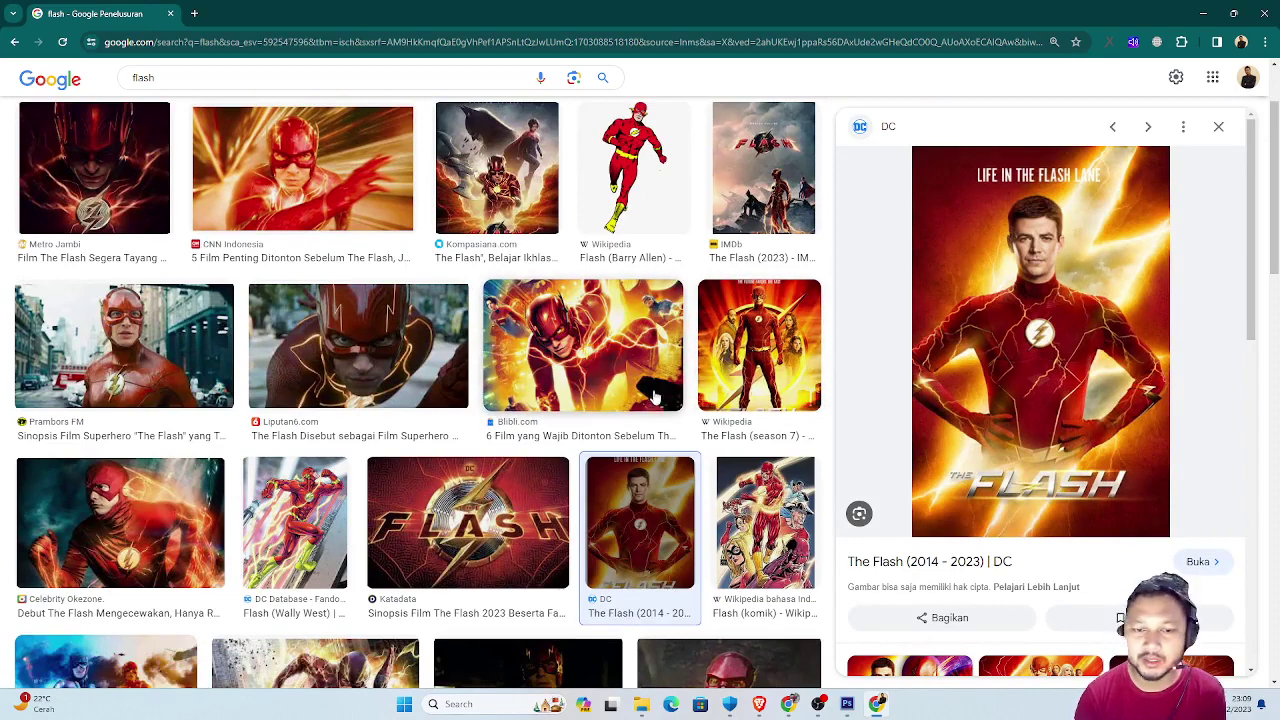
# Open the poster's DC source page in a new tab, then return to the image results.
pyautogui.rightClick(1031, 316)
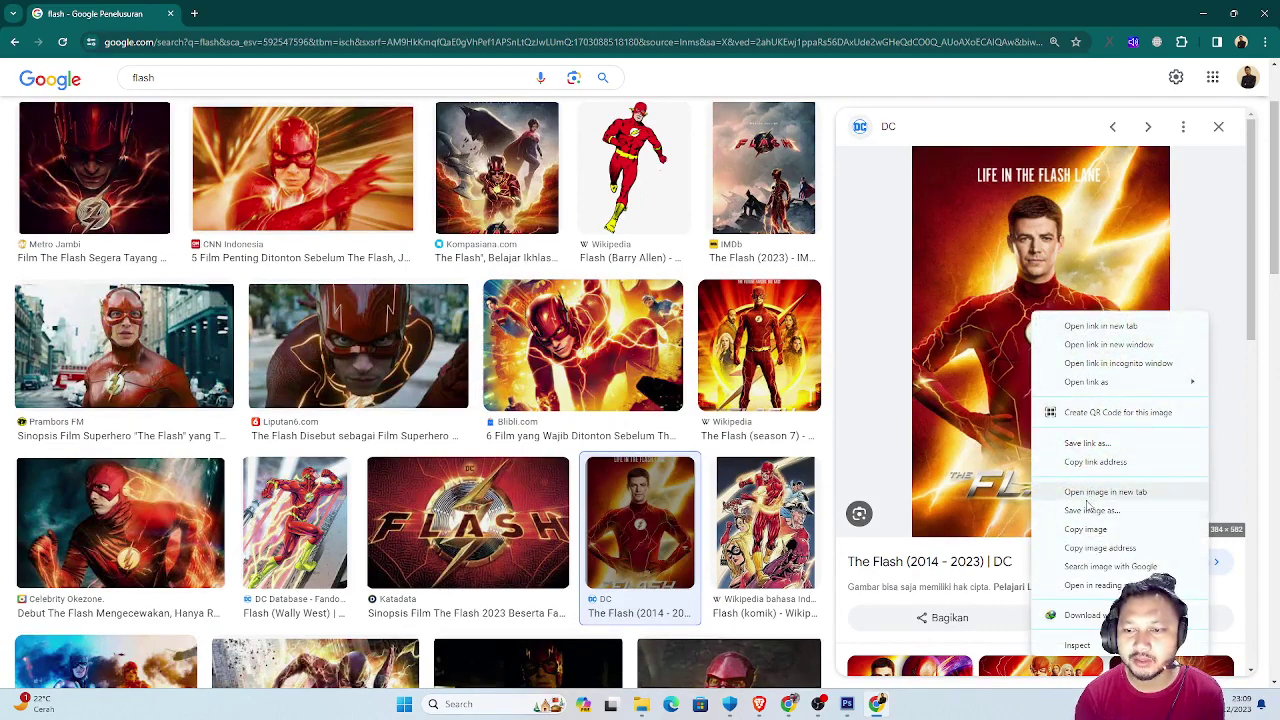
pyautogui.click(1214, 262)
pyautogui.moveTo(351, 77)
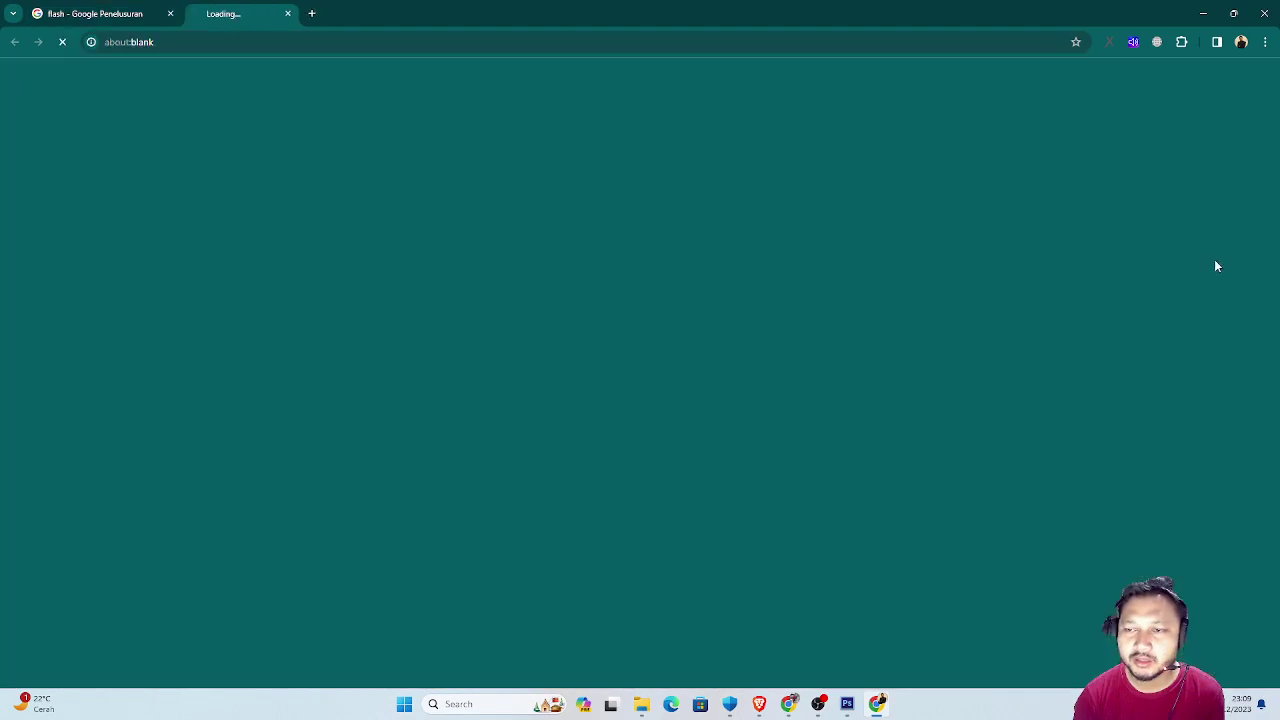
pyautogui.click(85, 18)
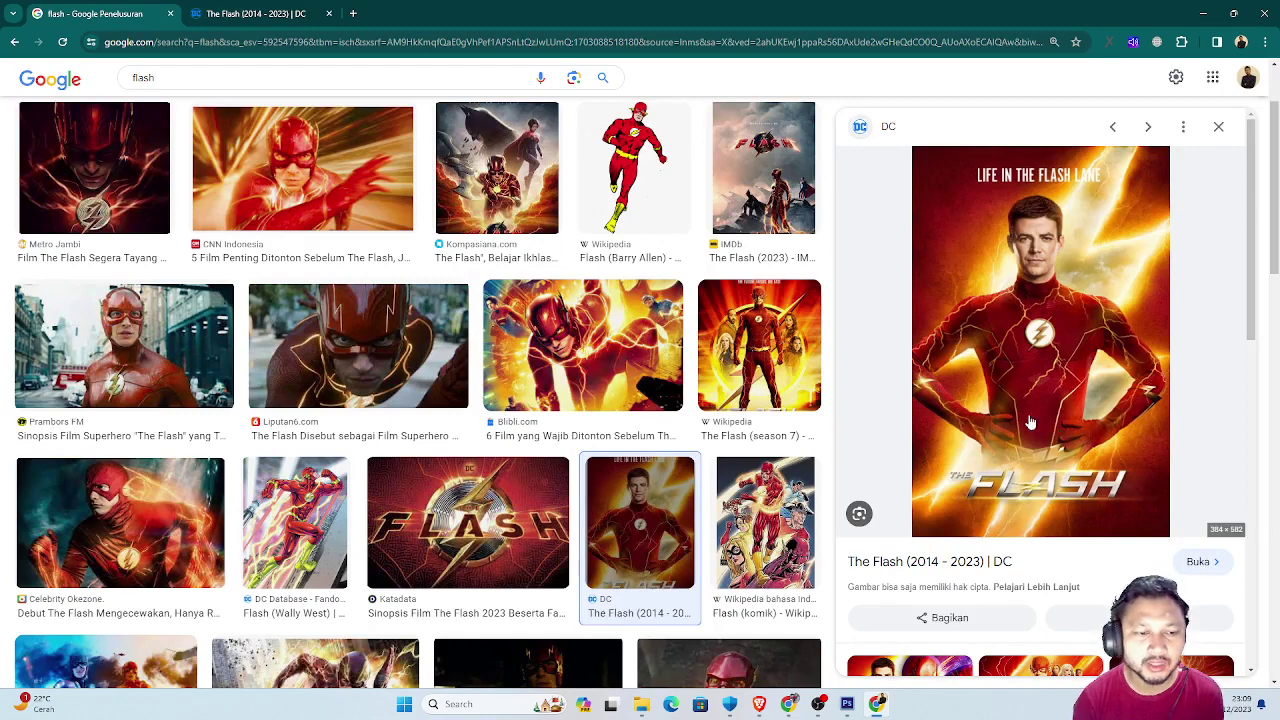
# Save the DC Flash poster as an AVIF into Dasar Multimedia, showing All Files.
pyautogui.rightClick(1048, 292)
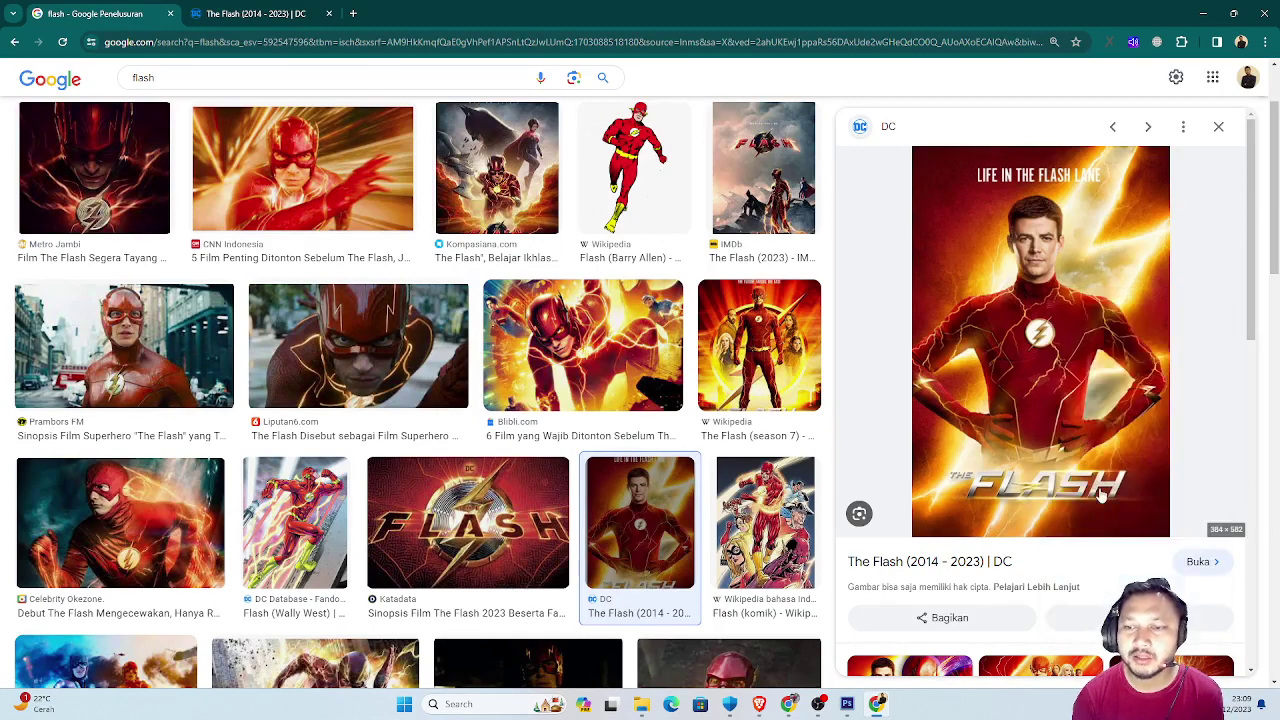
pyautogui.click(1100, 492)
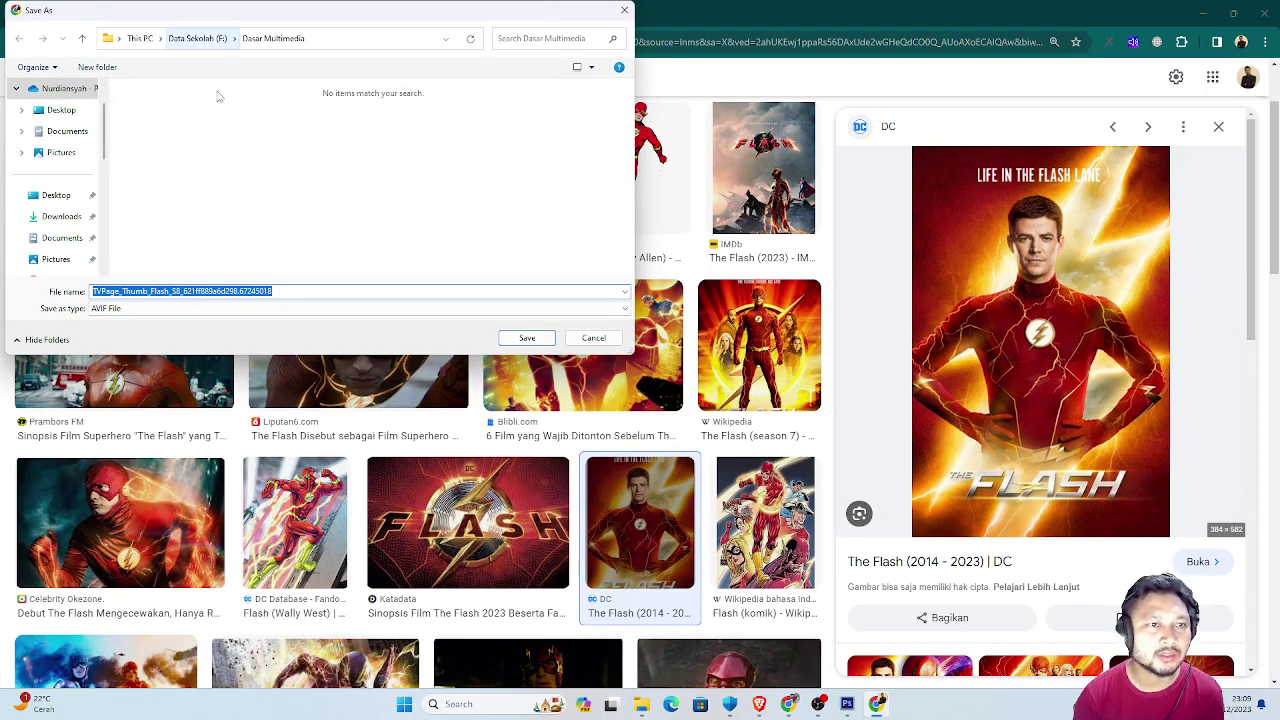
pyautogui.click(137, 310)
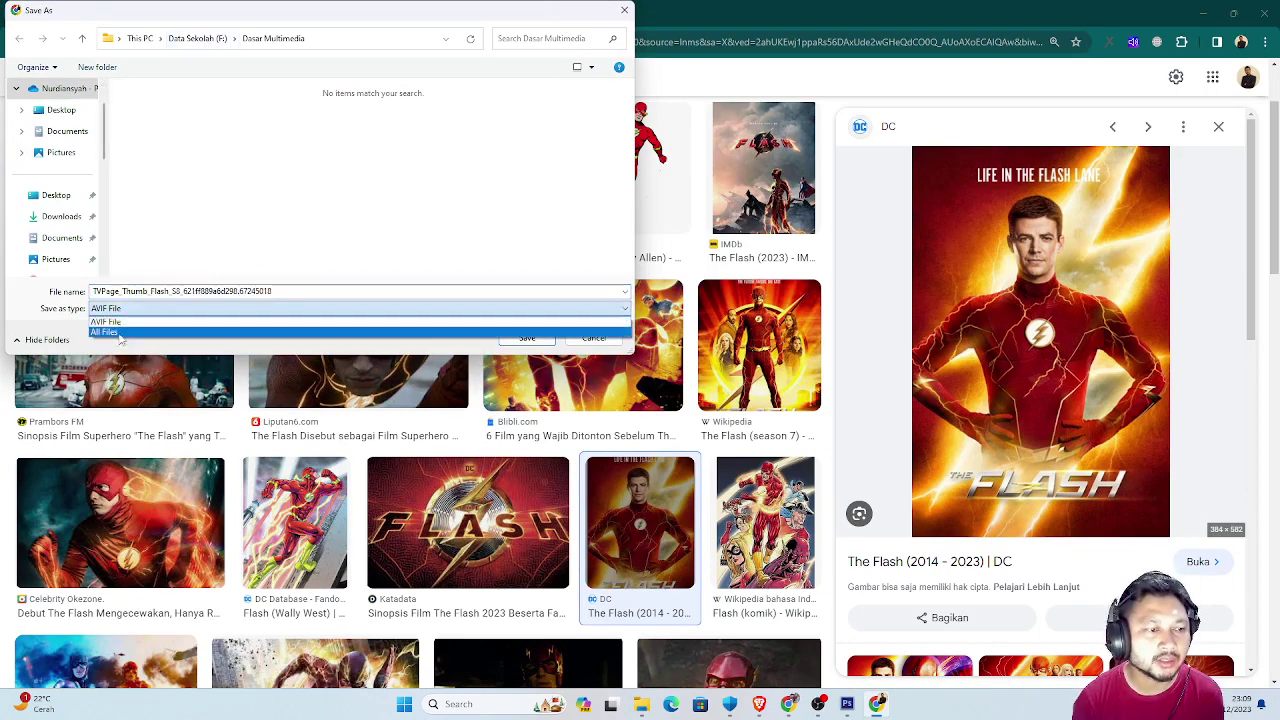
pyautogui.click(119, 329)
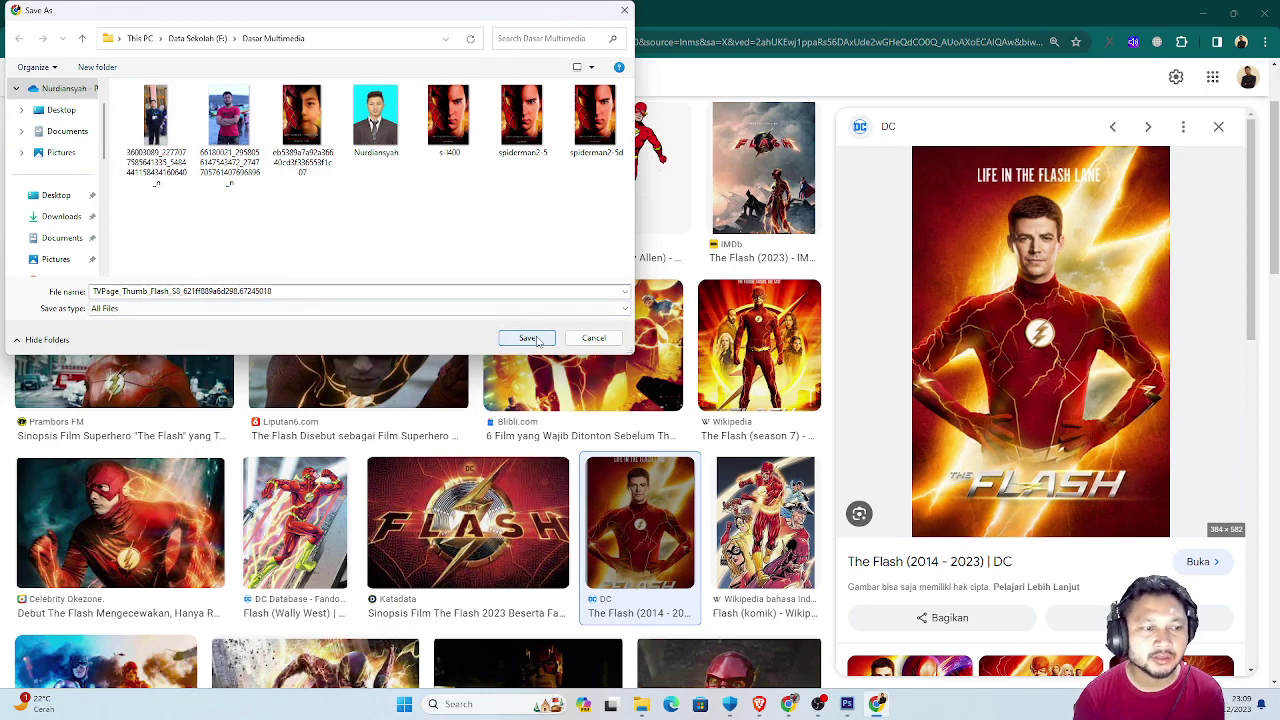
pyautogui.click(527, 339)
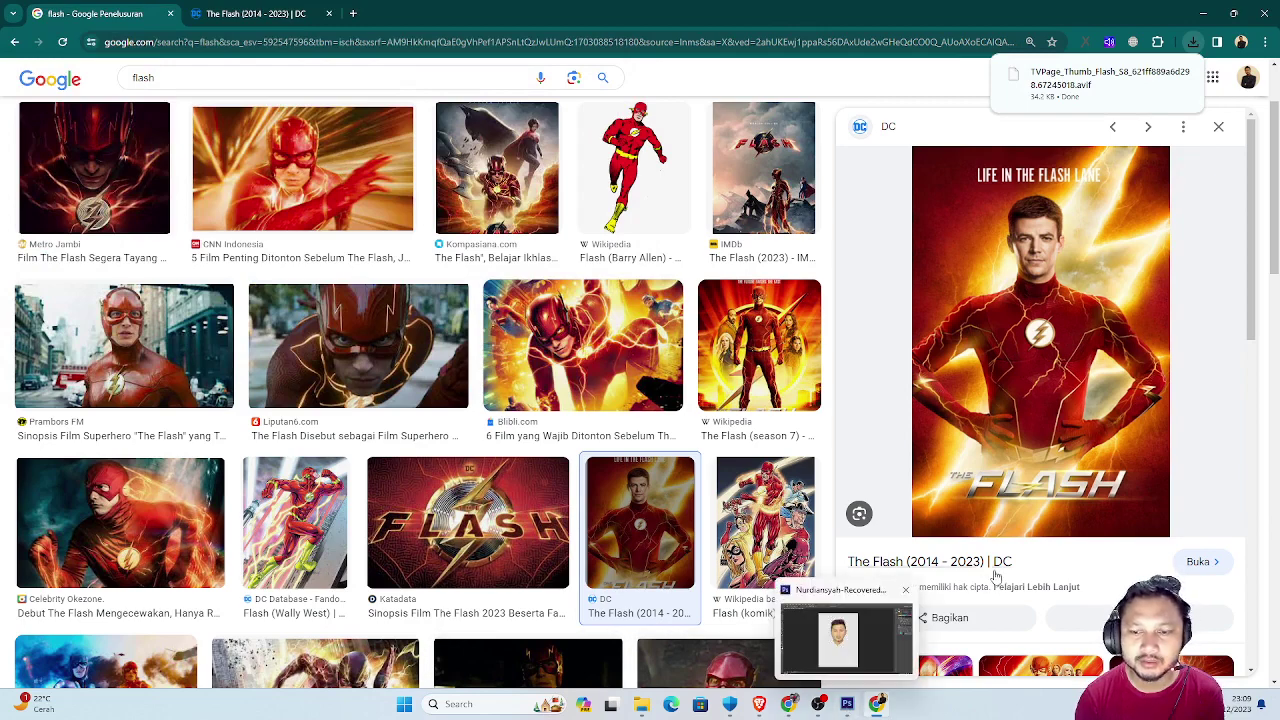
# Preview the Flash poster from New DVD Release Dates among the related images.
pyautogui.scroll(-2, 1043, 566)
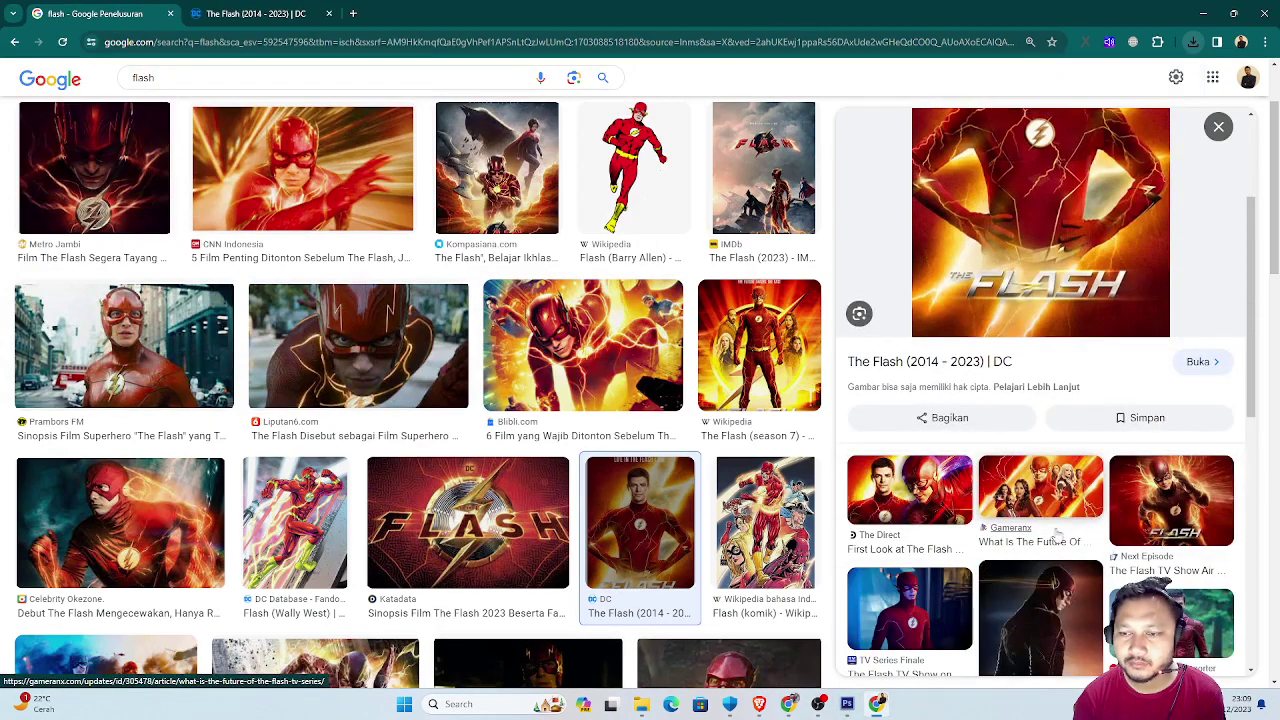
pyautogui.scroll(-1, 1128, 520)
pyautogui.scroll(-1, 1100, 525)
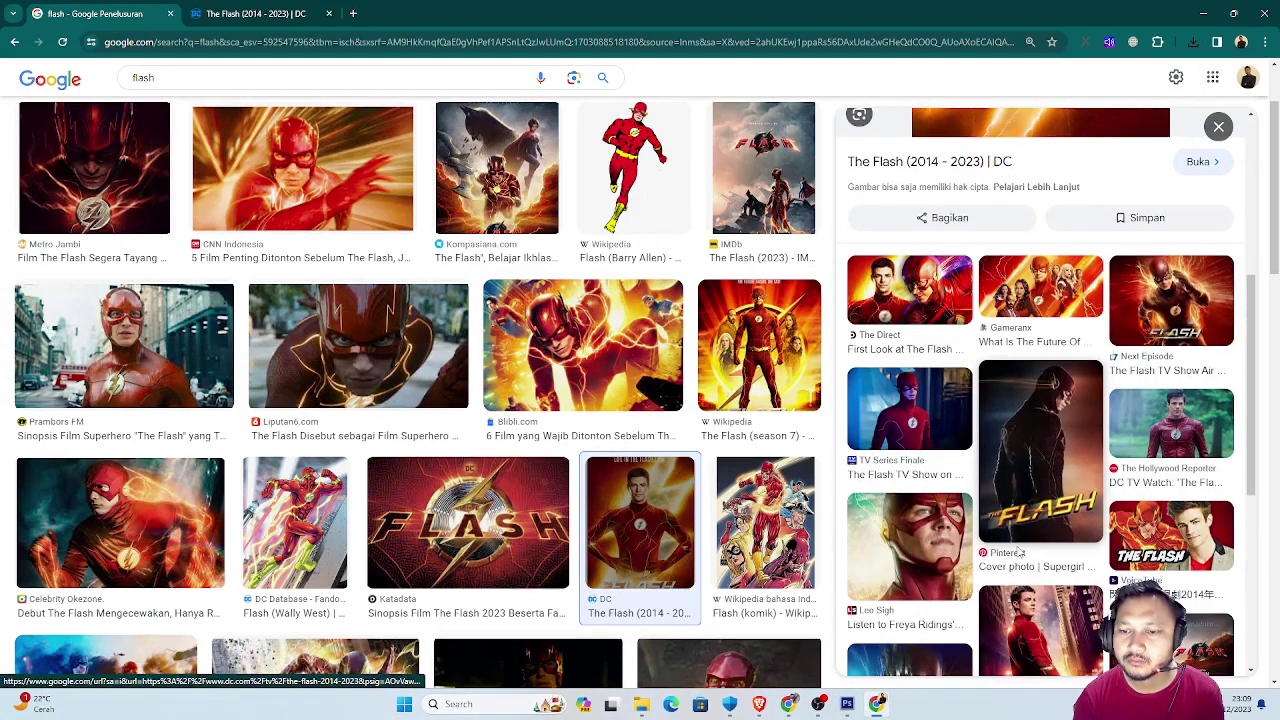
pyautogui.scroll(-2, 1052, 545)
pyautogui.scroll(-2, 1052, 545)
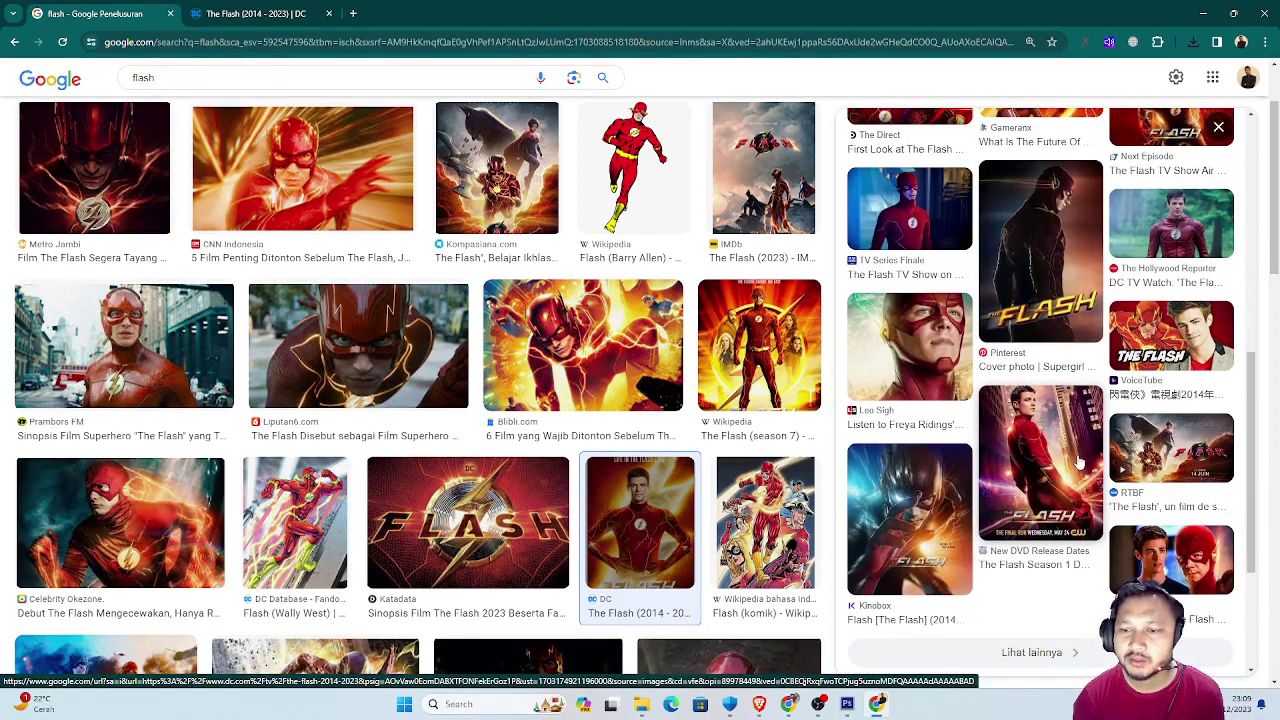
pyautogui.click(1065, 457)
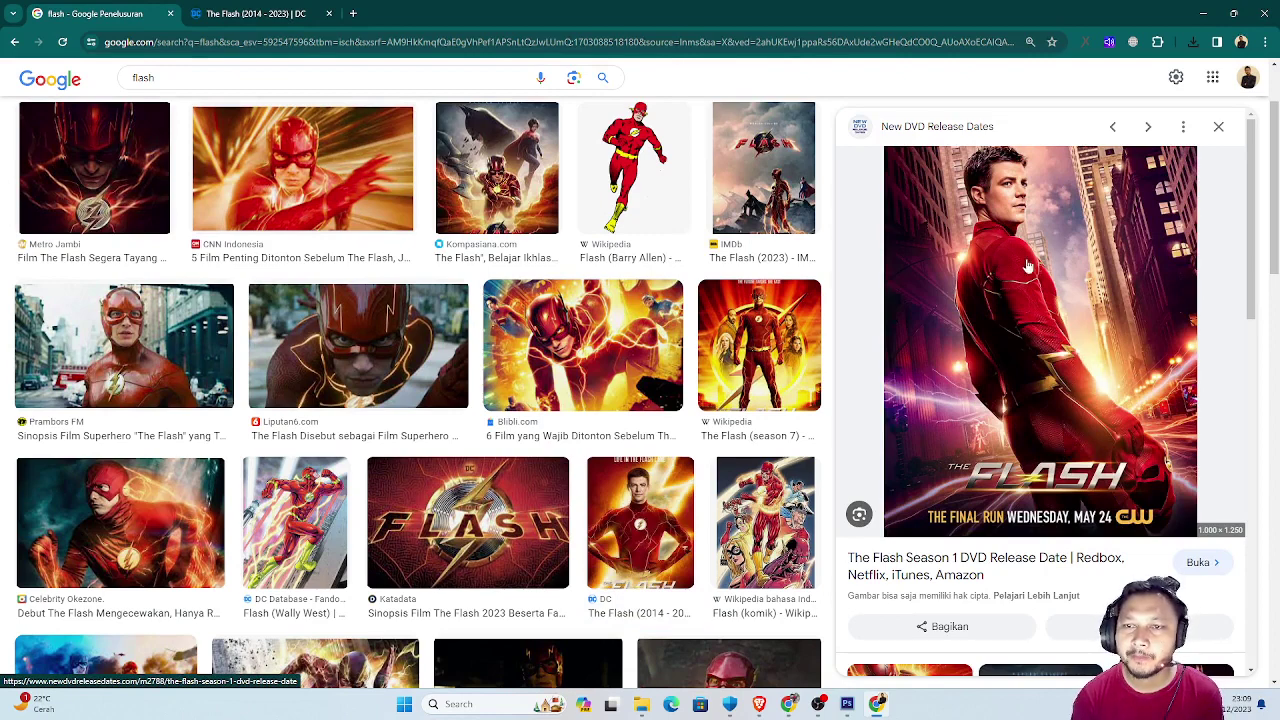
# Save this poster as the-flash-2014.jpg into Dasar Multimedia.
pyautogui.rightClick(1077, 256)
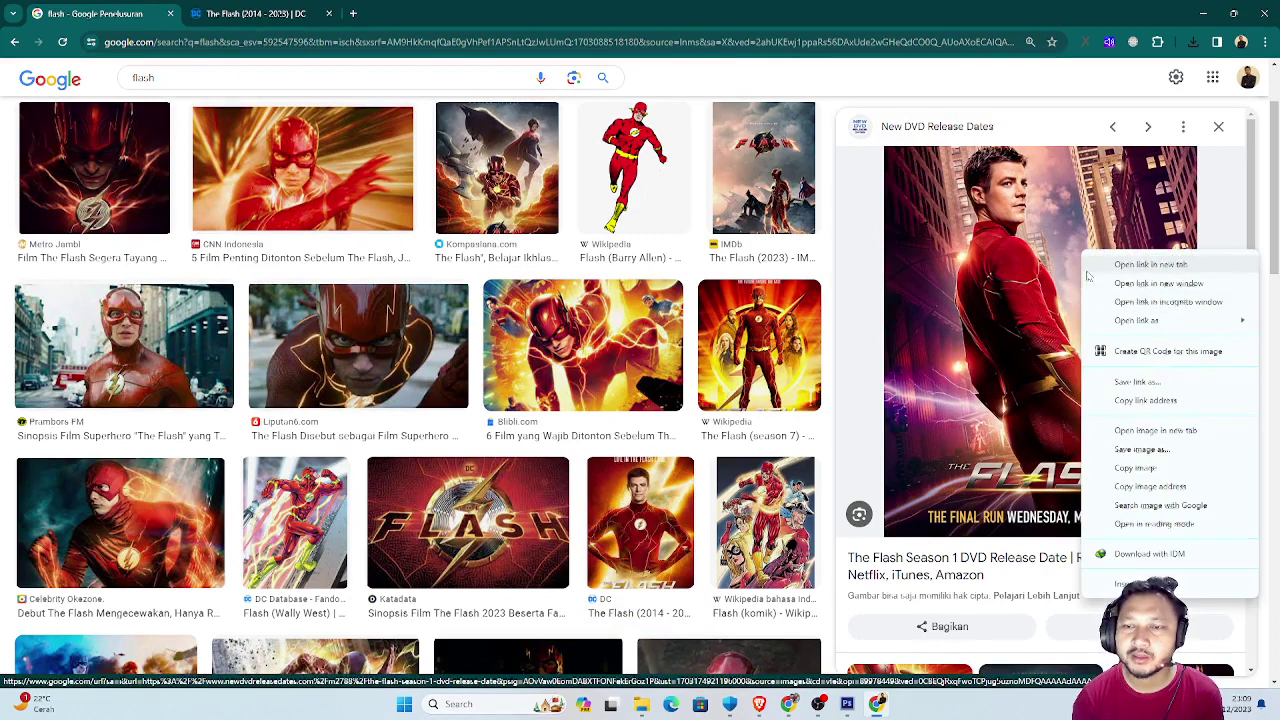
pyautogui.click(1128, 449)
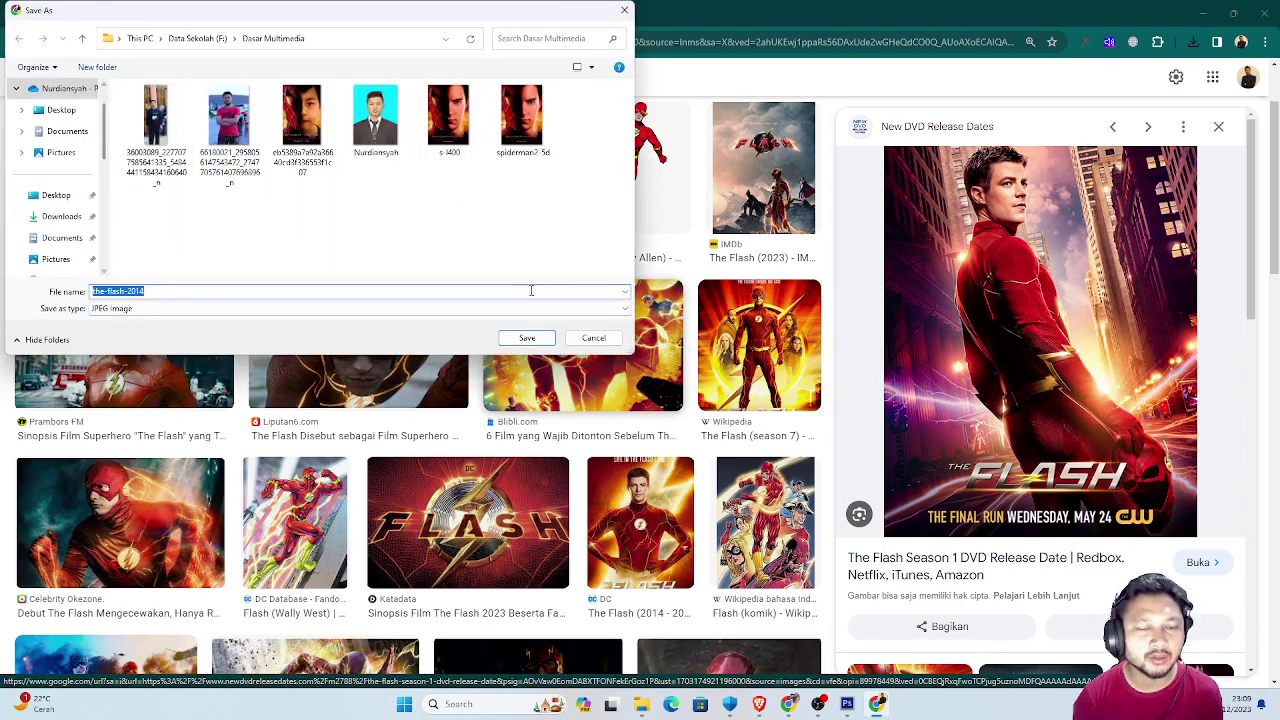
pyautogui.click(529, 339)
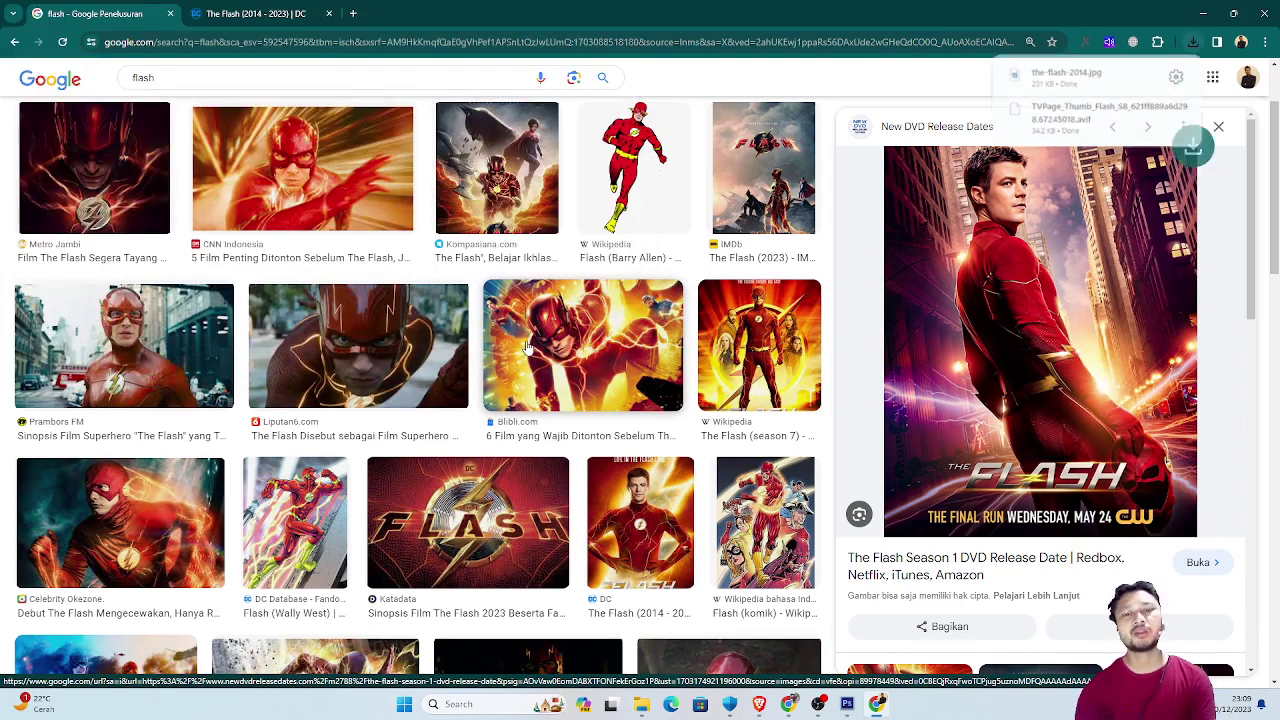
pyautogui.scroll(-1, 568, 503)
pyautogui.scroll(-1, 568, 503)
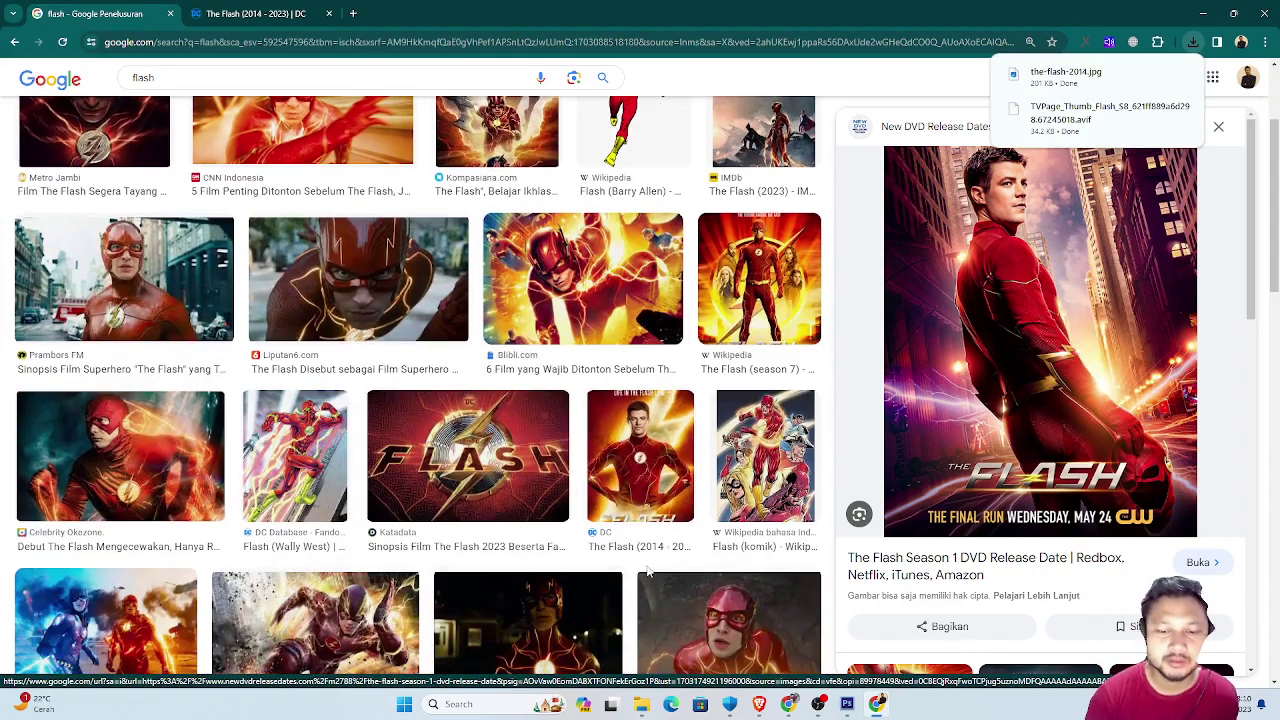
pyautogui.scroll(-1, 640, 470)
pyautogui.scroll(-1, 724, 440)
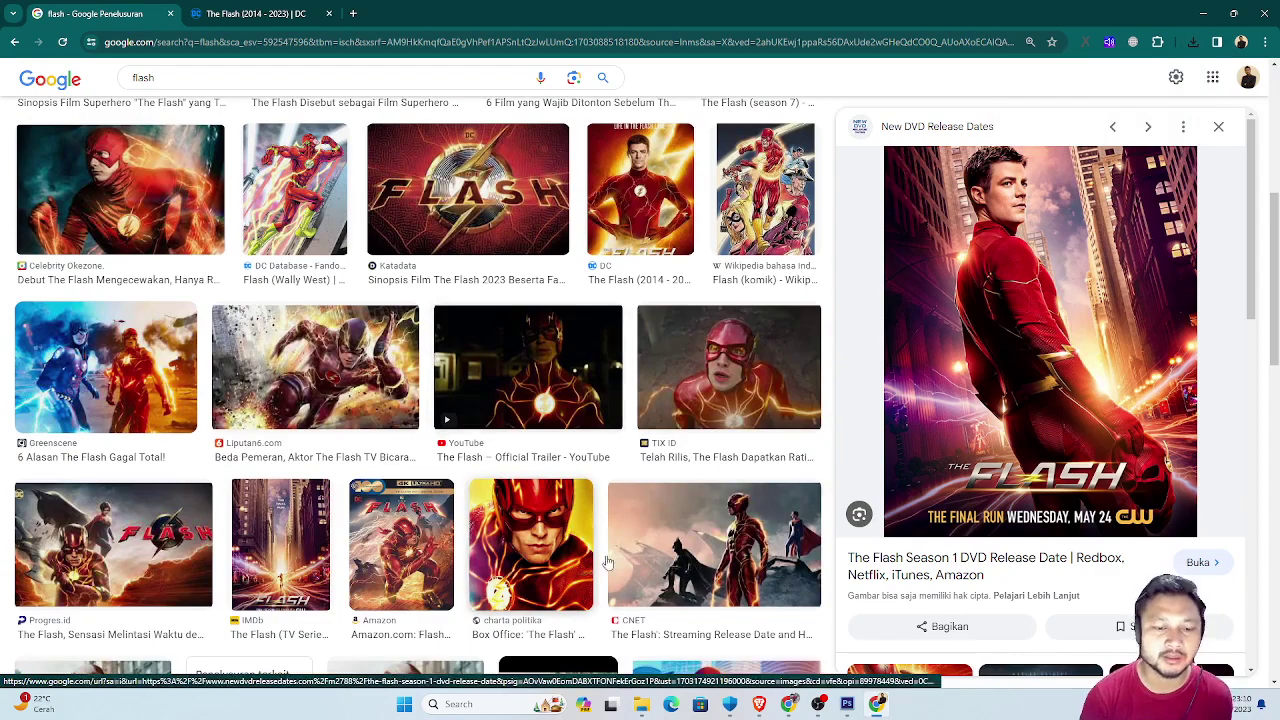
# Browse through the photos on the Photo (D:) drive.
pyautogui.click(641, 704)
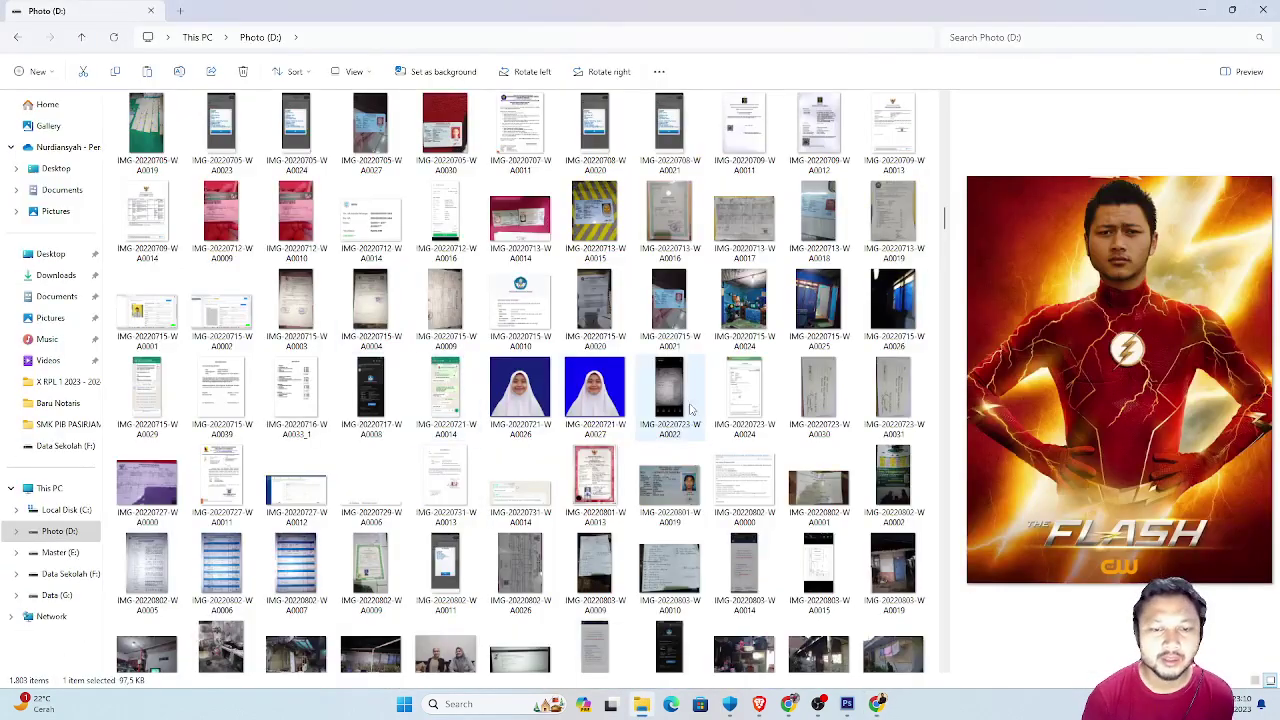
pyautogui.scroll(3, 697, 410)
pyautogui.scroll(3, 600, 380)
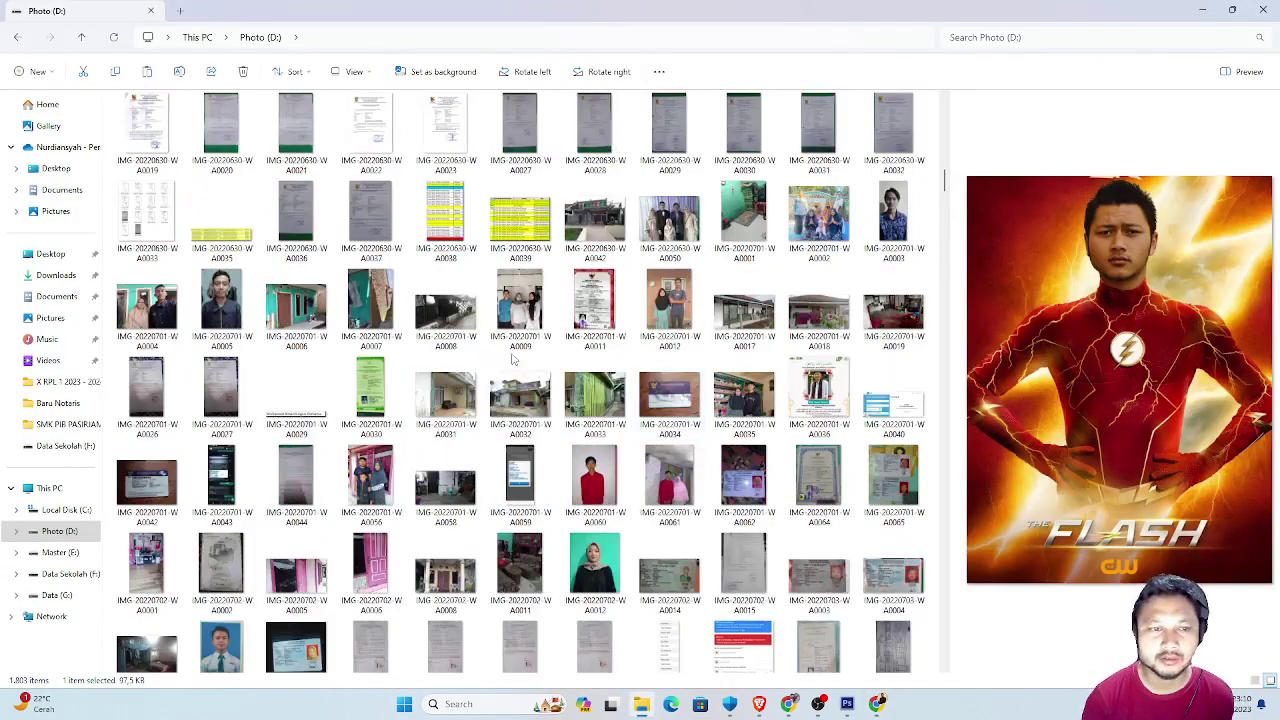
pyautogui.scroll(5, 386, 346)
pyautogui.scroll(5, 500, 343)
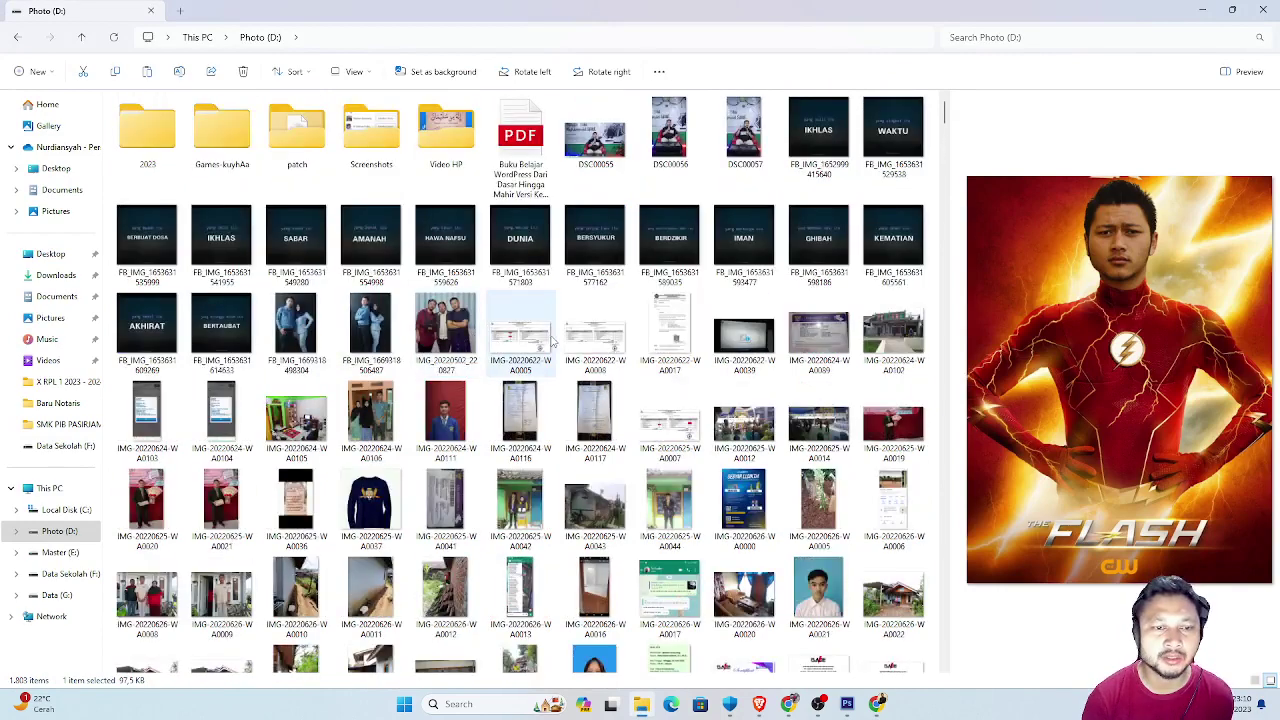
pyautogui.scroll(-5, 550, 370)
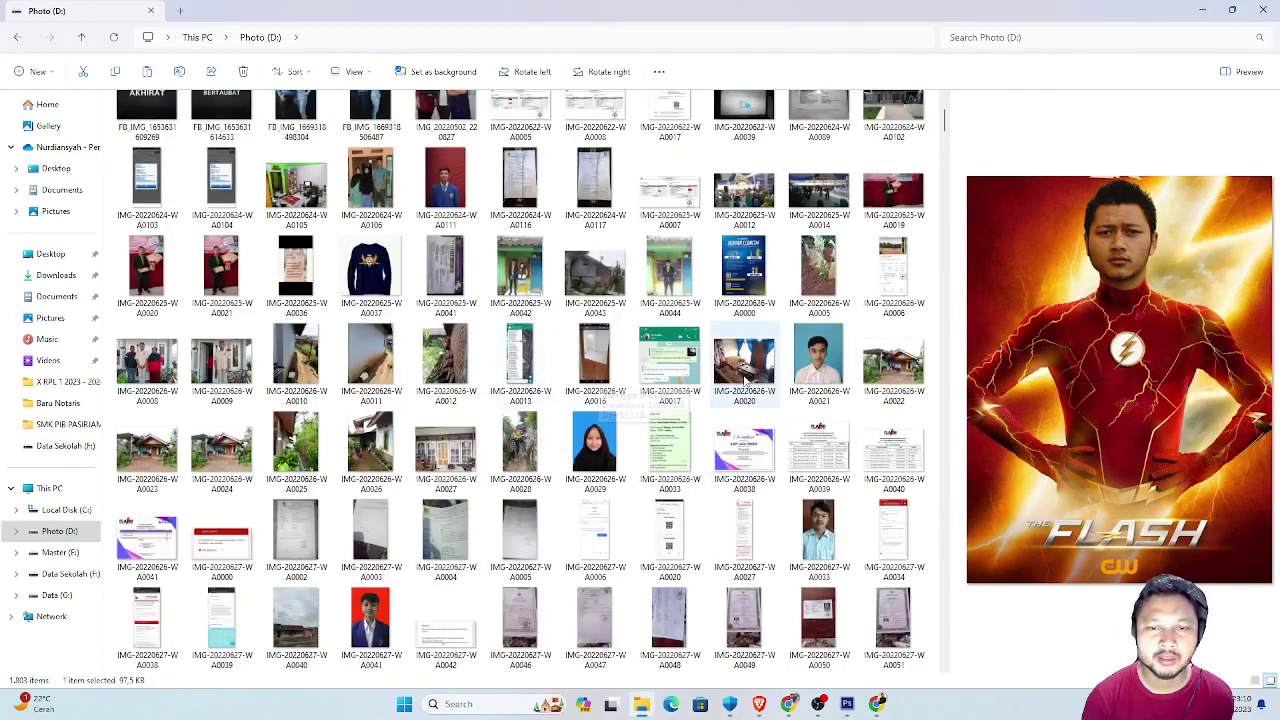
pyautogui.scroll(-3, 715, 380)
pyautogui.scroll(-3, 697, 395)
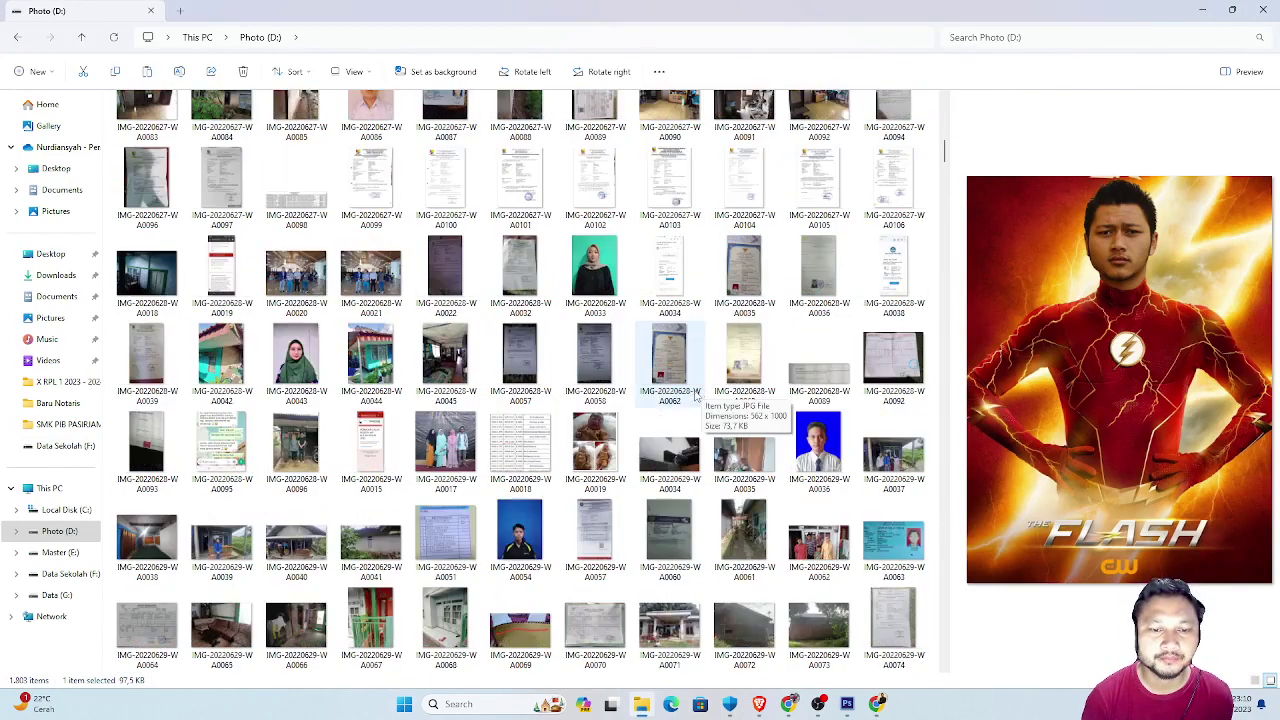
pyautogui.scroll(-3, 668, 400)
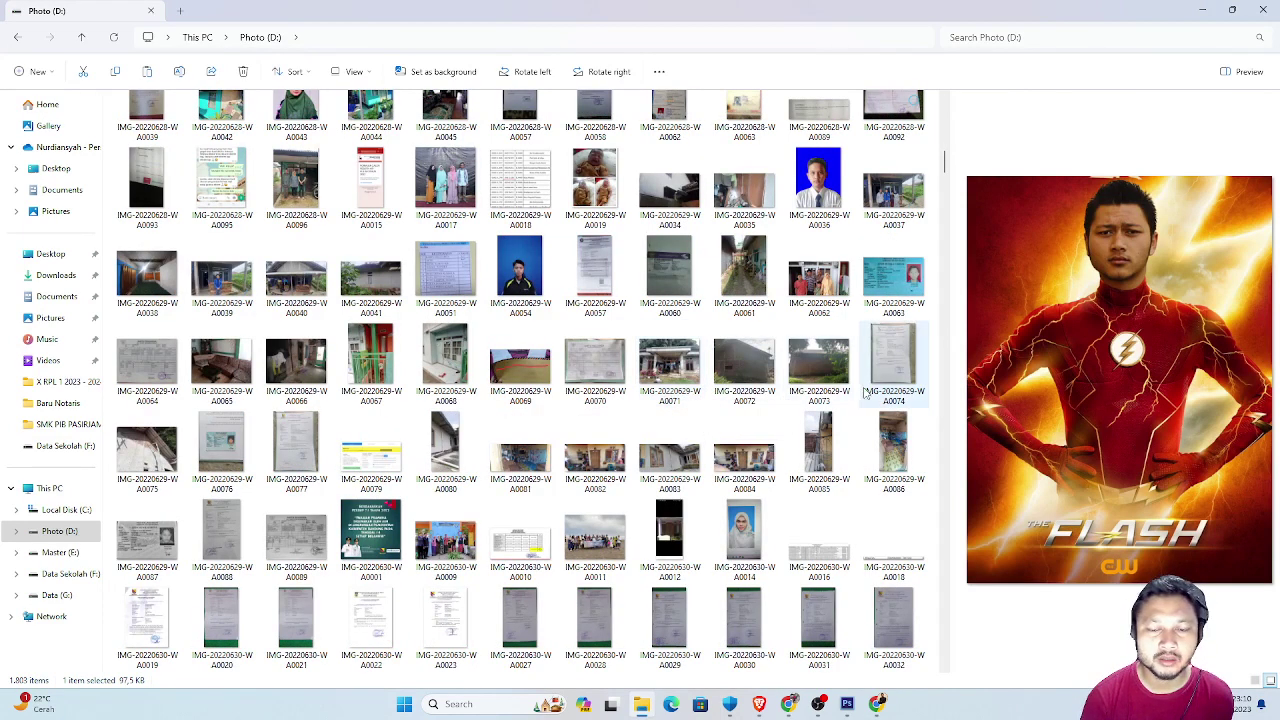
pyautogui.scroll(-3, 700, 410)
pyautogui.scroll(-6, 573, 380)
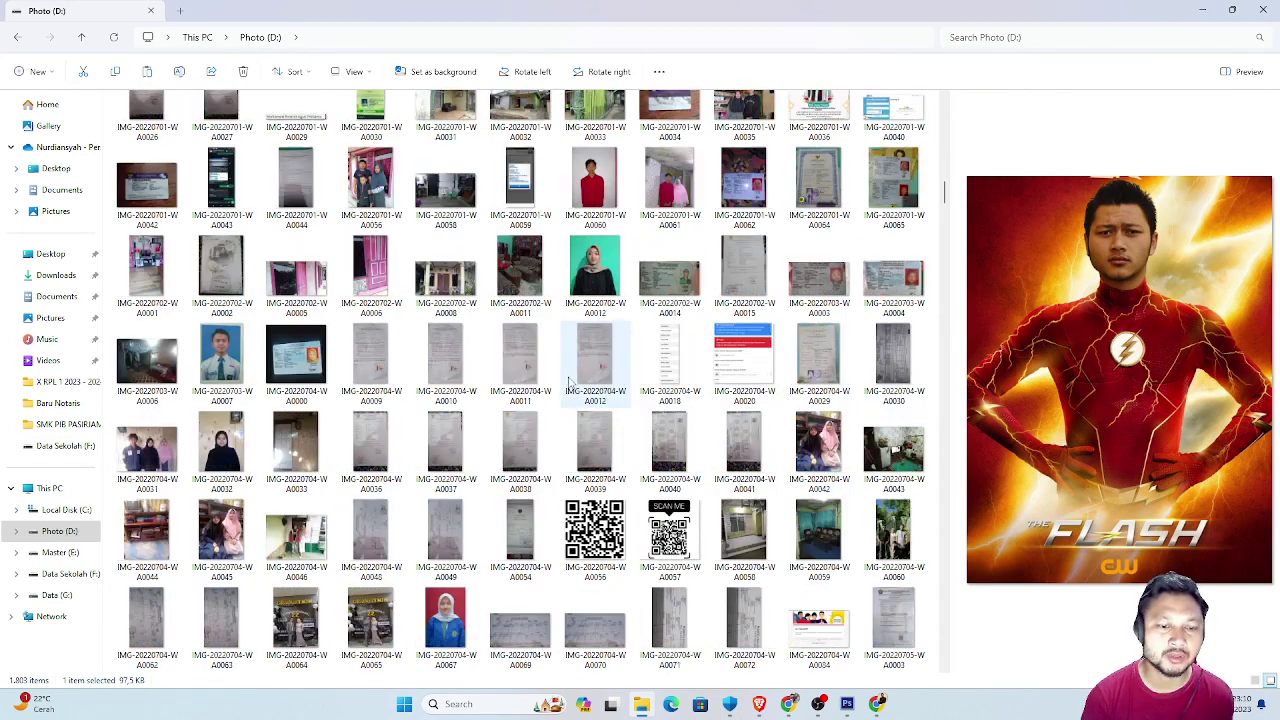
pyautogui.scroll(-6, 578, 374)
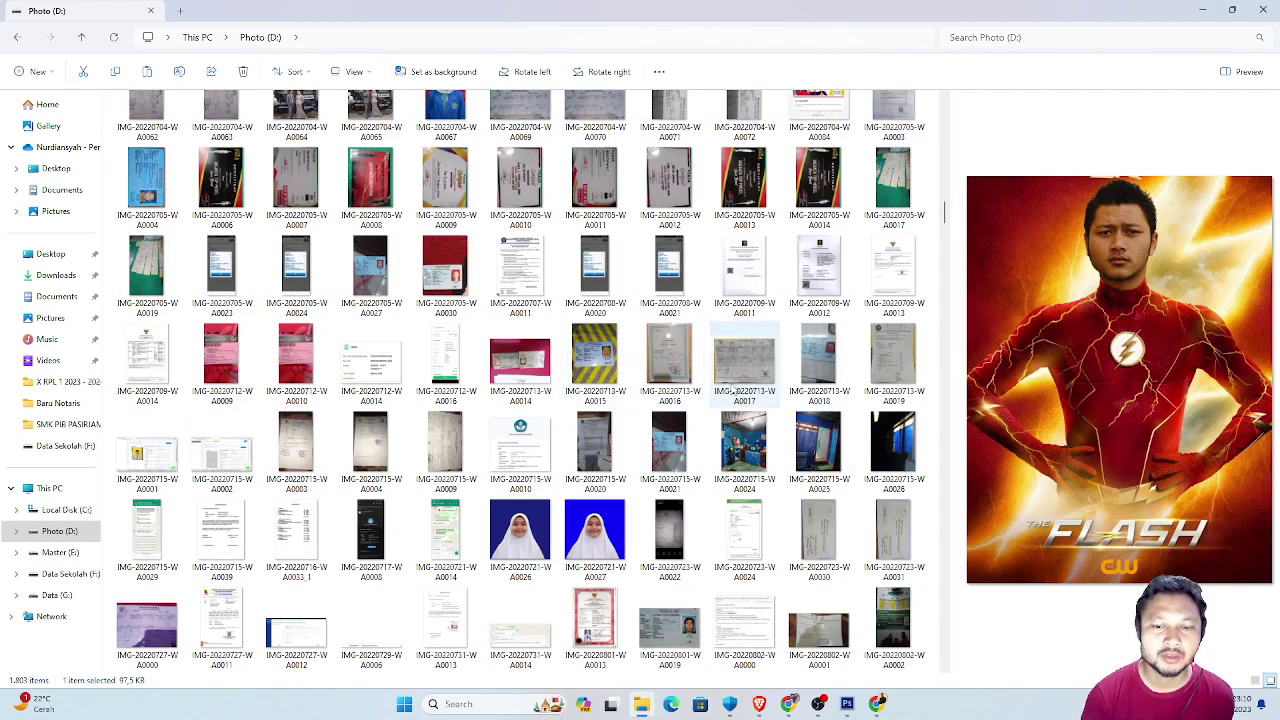
pyautogui.scroll(-5, 735, 388)
pyautogui.scroll(-3, 737, 386)
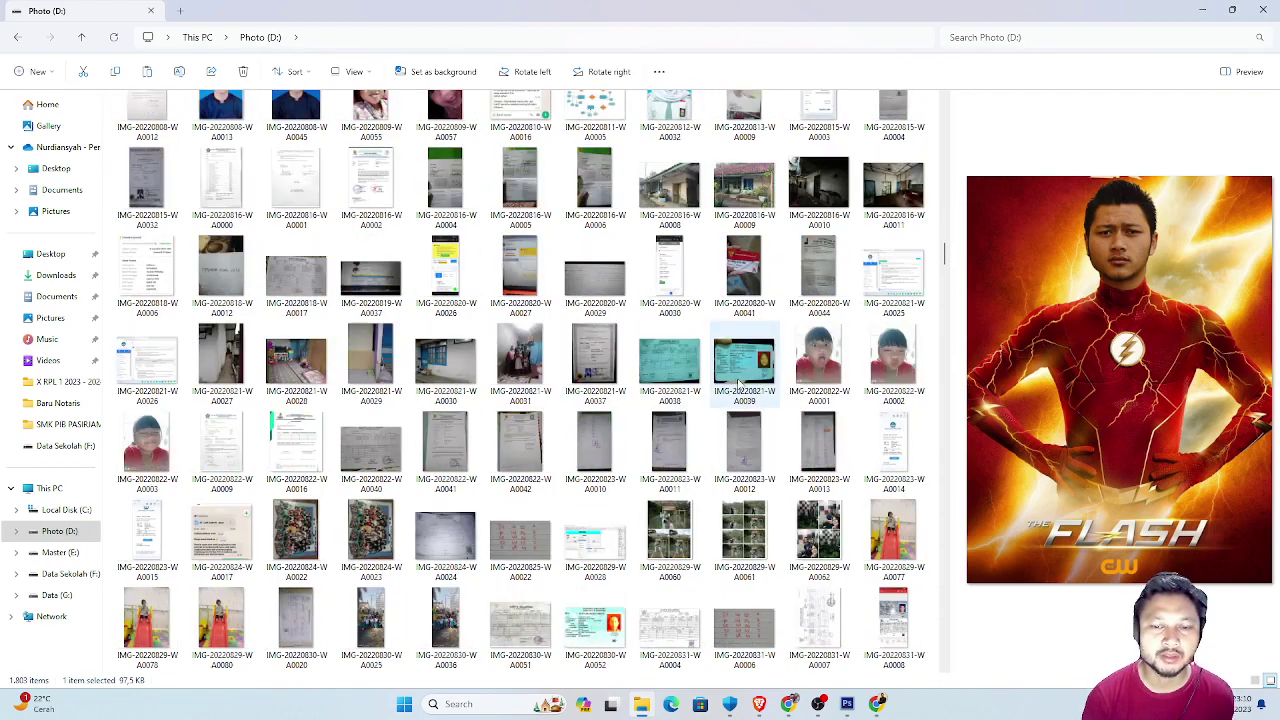
pyautogui.scroll(-3, 737, 386)
pyautogui.scroll(-5, 736, 387)
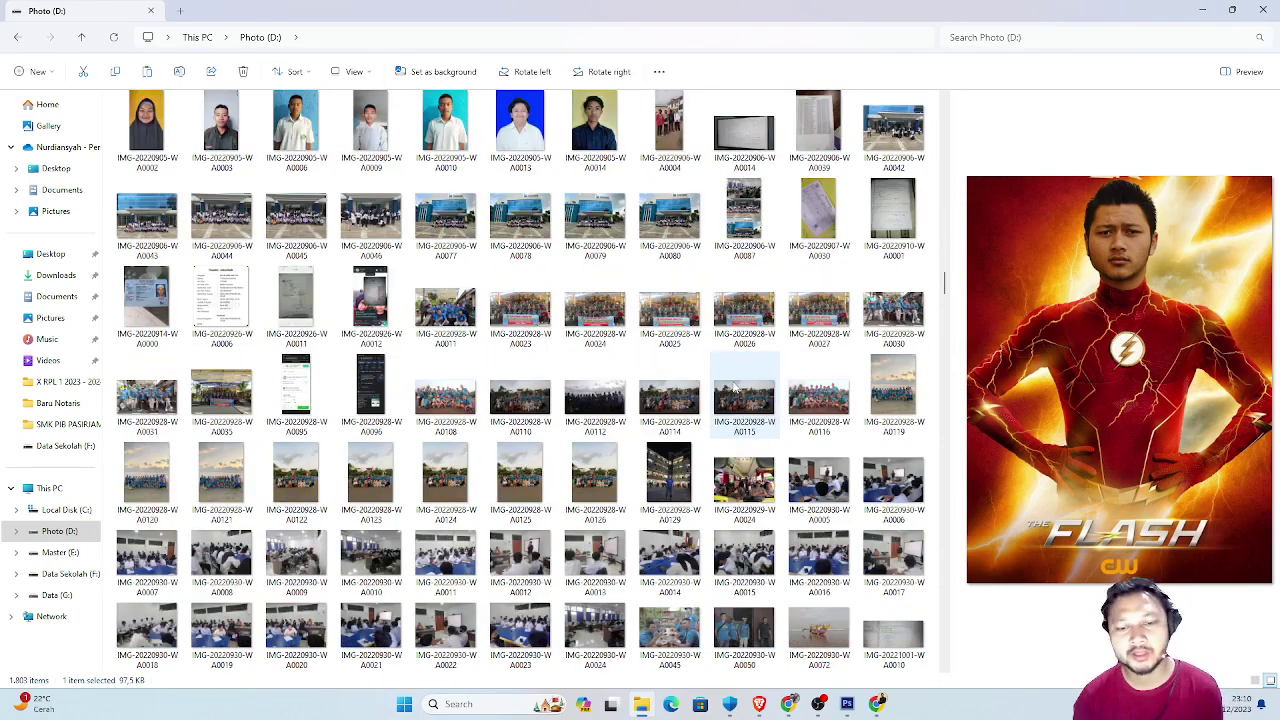
# Compare A0045 with A0050, select IMG-20220930-WA0050 of four standing men, then open Data Sekolah (F:).
pyautogui.click(686, 636)
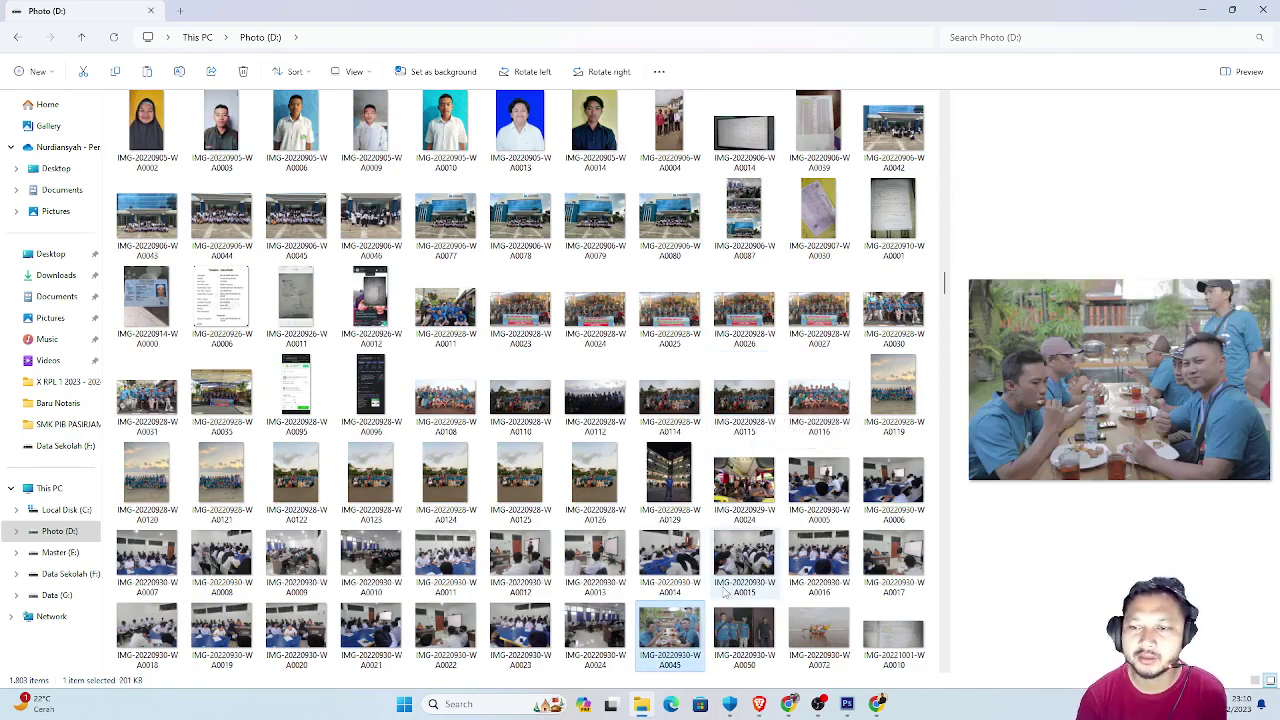
pyautogui.click(742, 622)
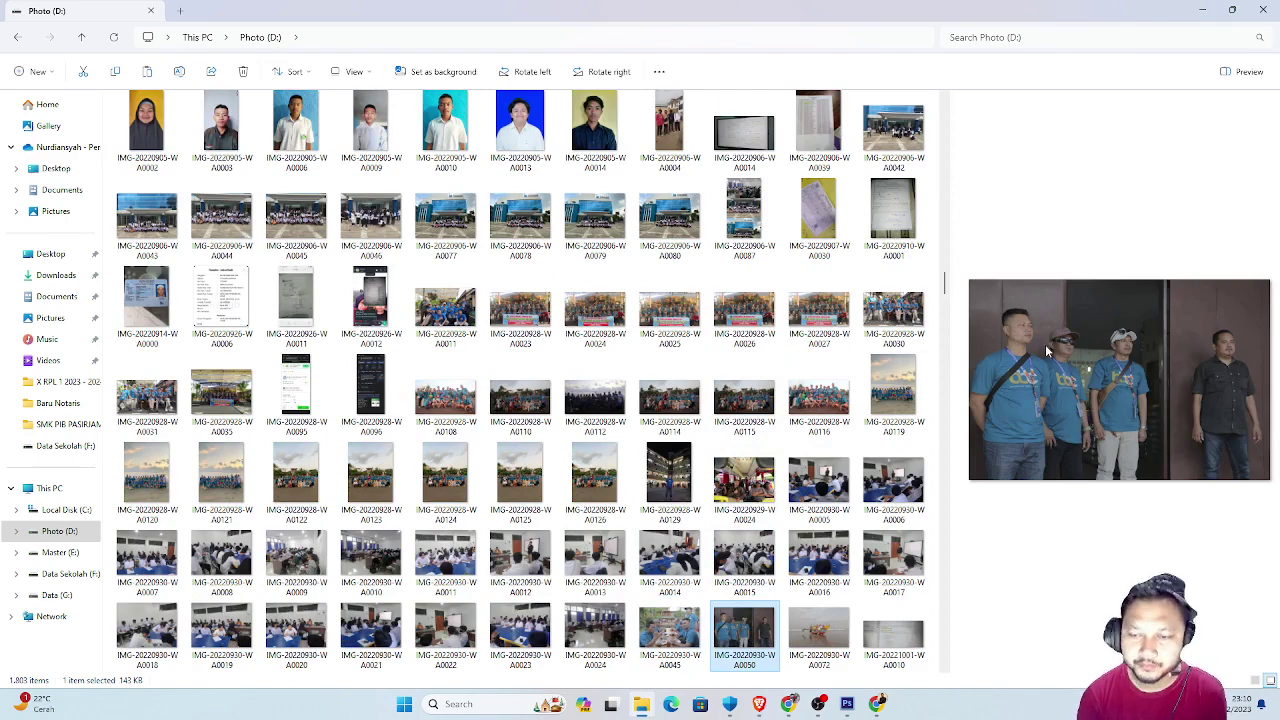
pyautogui.hotkey('alt', 'Tab')
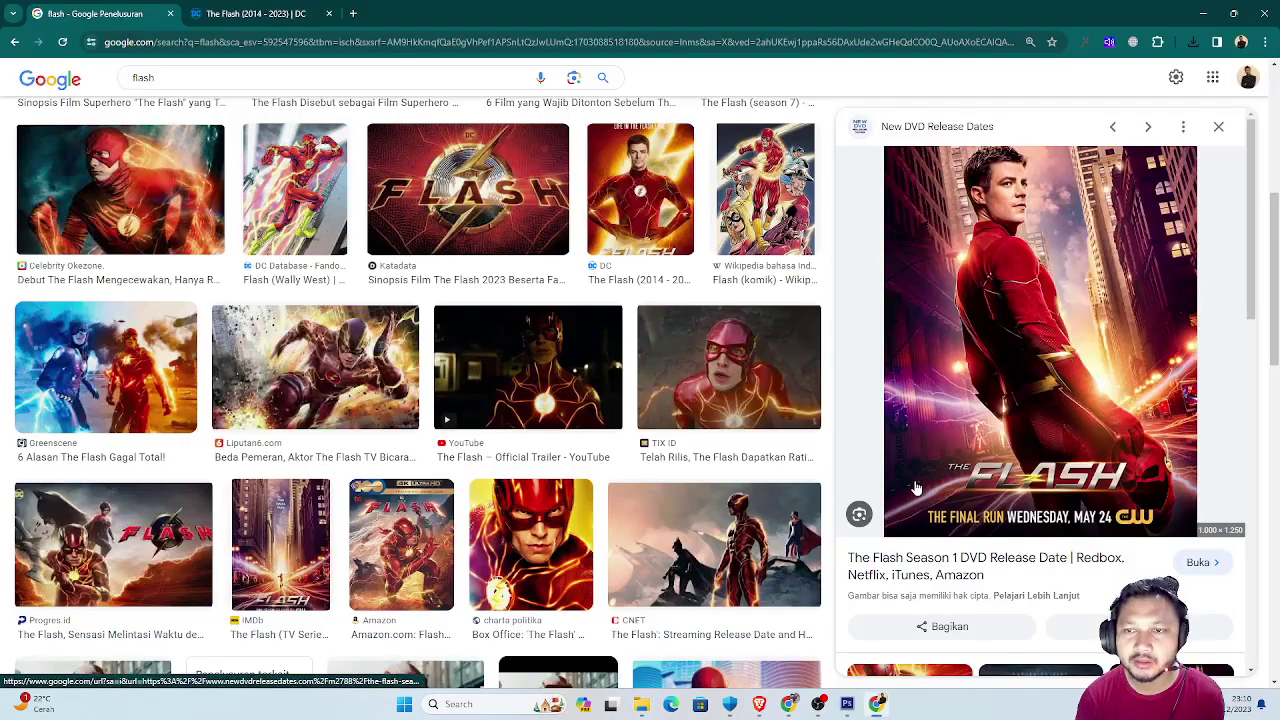
pyautogui.hotkey('alt', 'Tab')
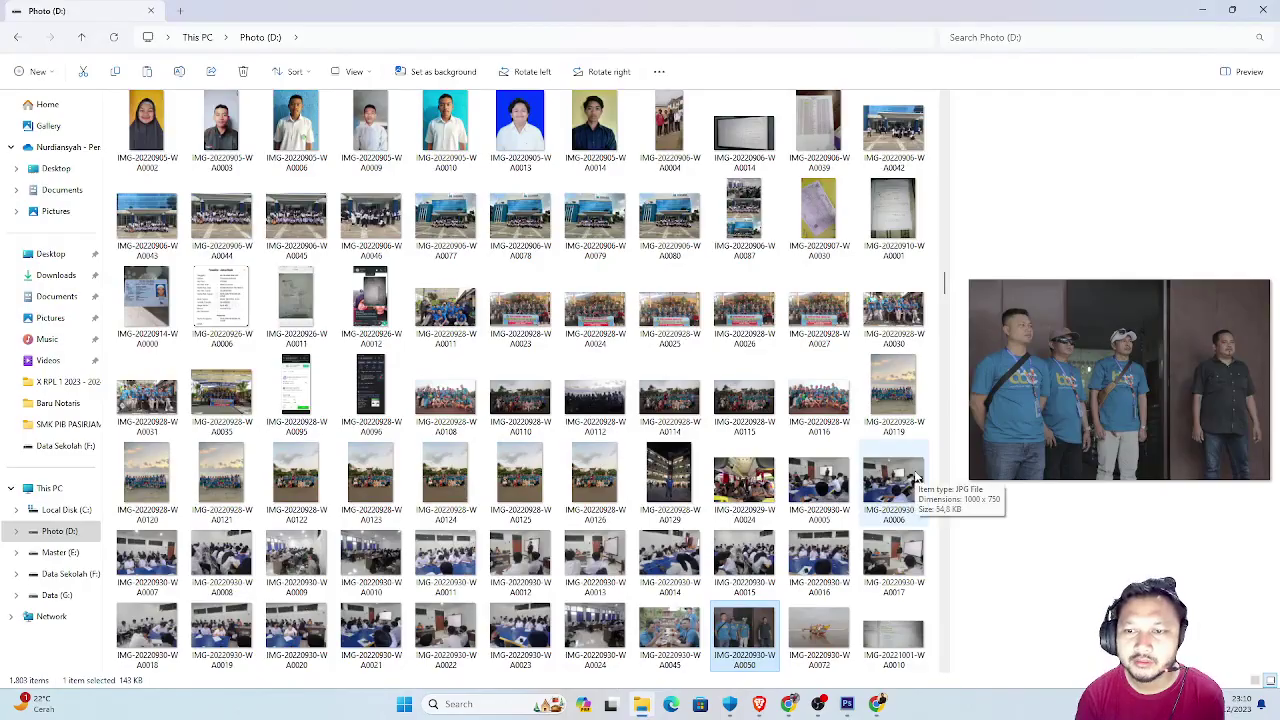
pyautogui.hotkey('alt', 'Tab')
pyautogui.hotkey('alt', 'Tab')
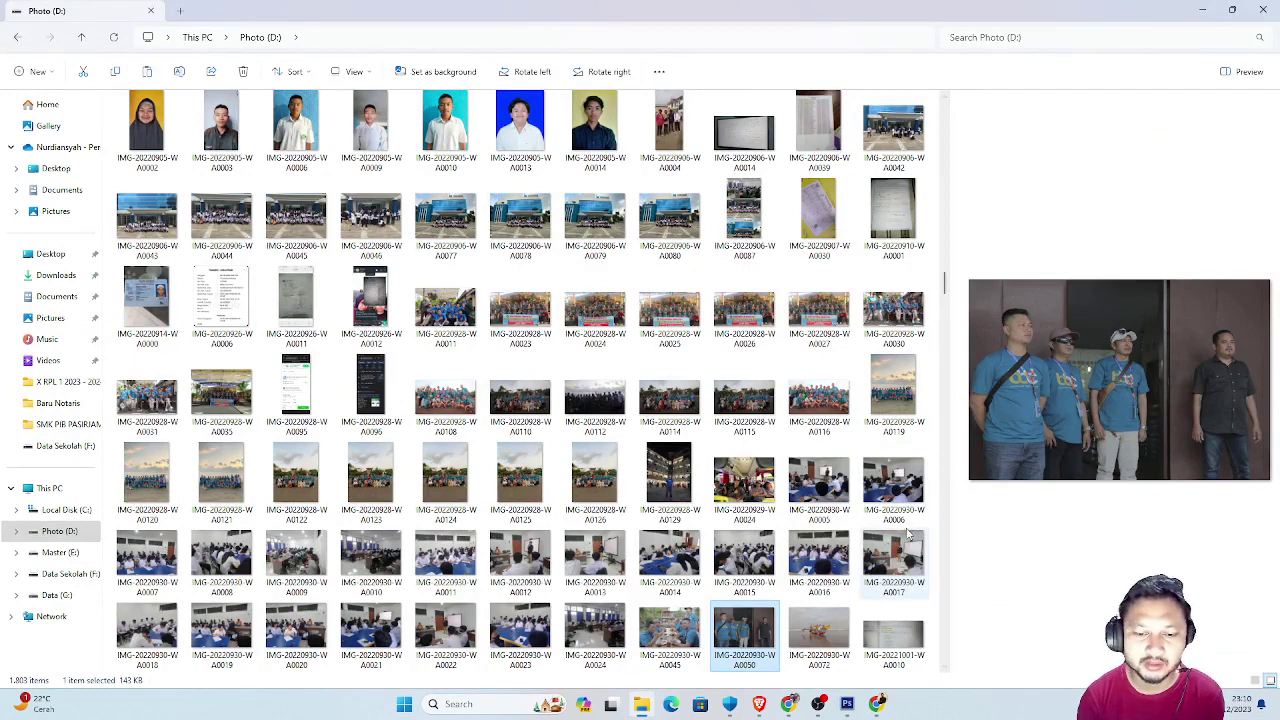
pyautogui.click(680, 628)
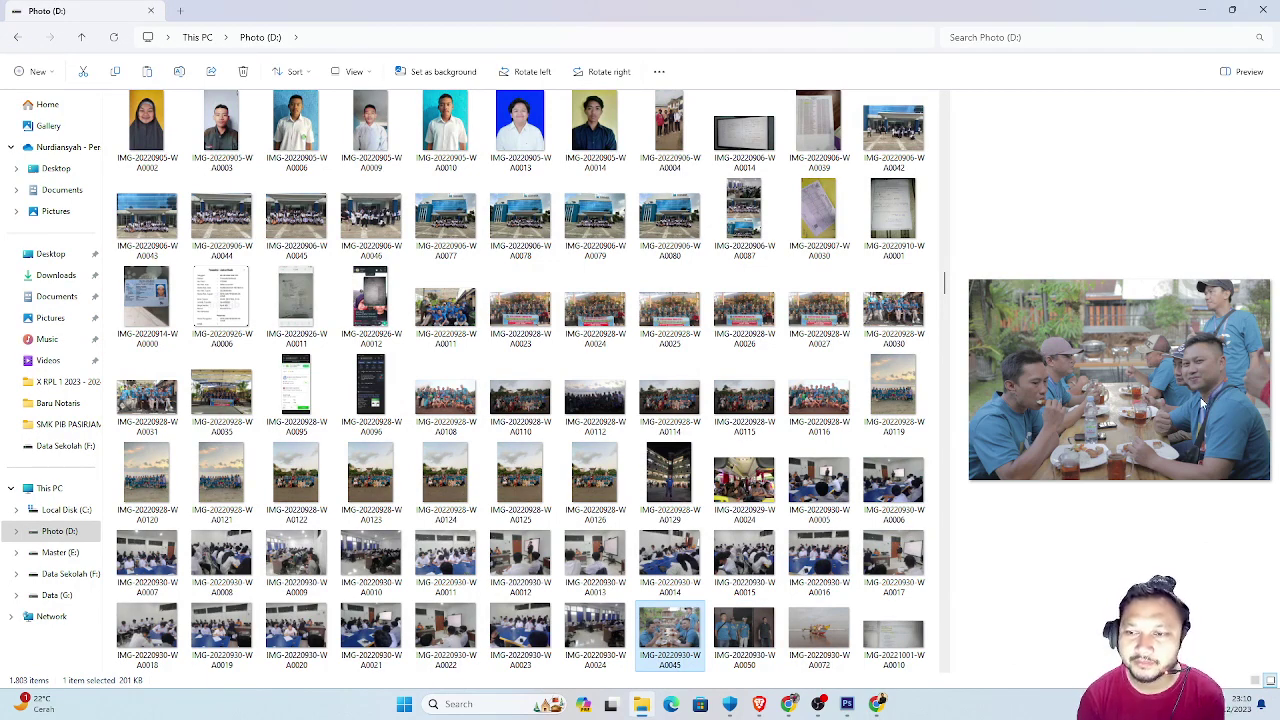
pyautogui.hotkey('alt', 'Tab')
pyautogui.hotkey('alt', 'Tab')
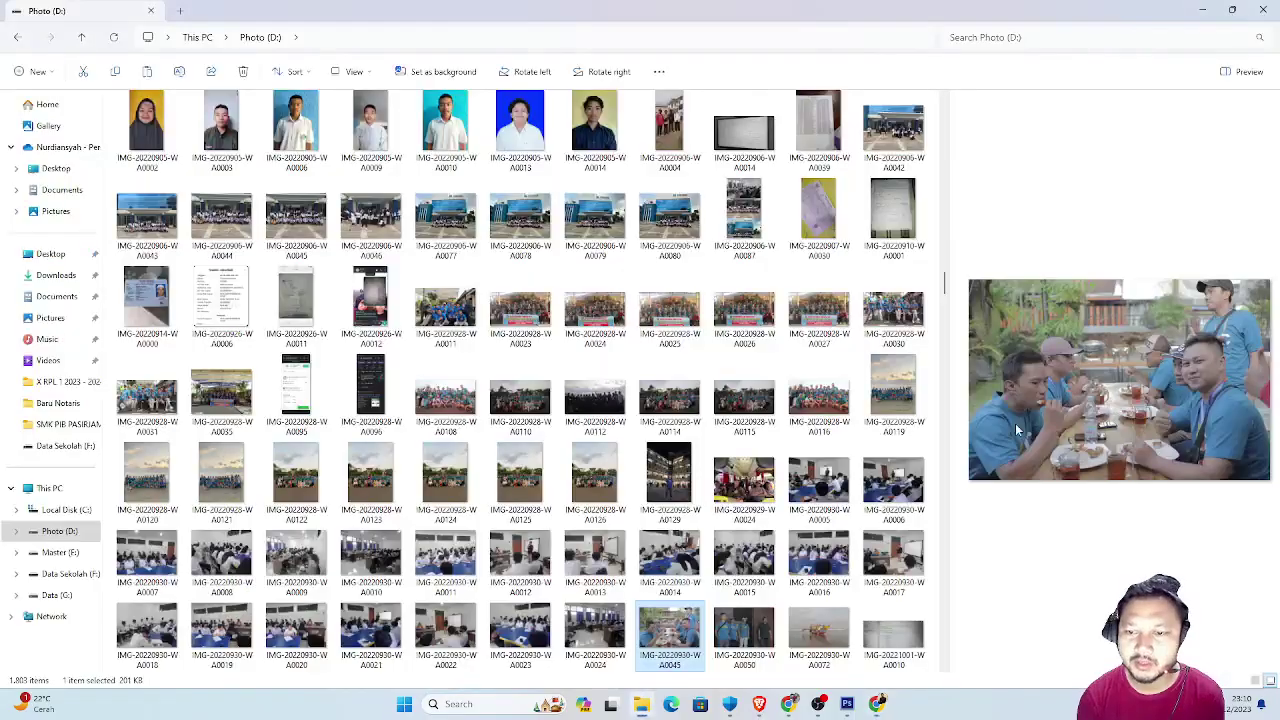
pyautogui.click(744, 635)
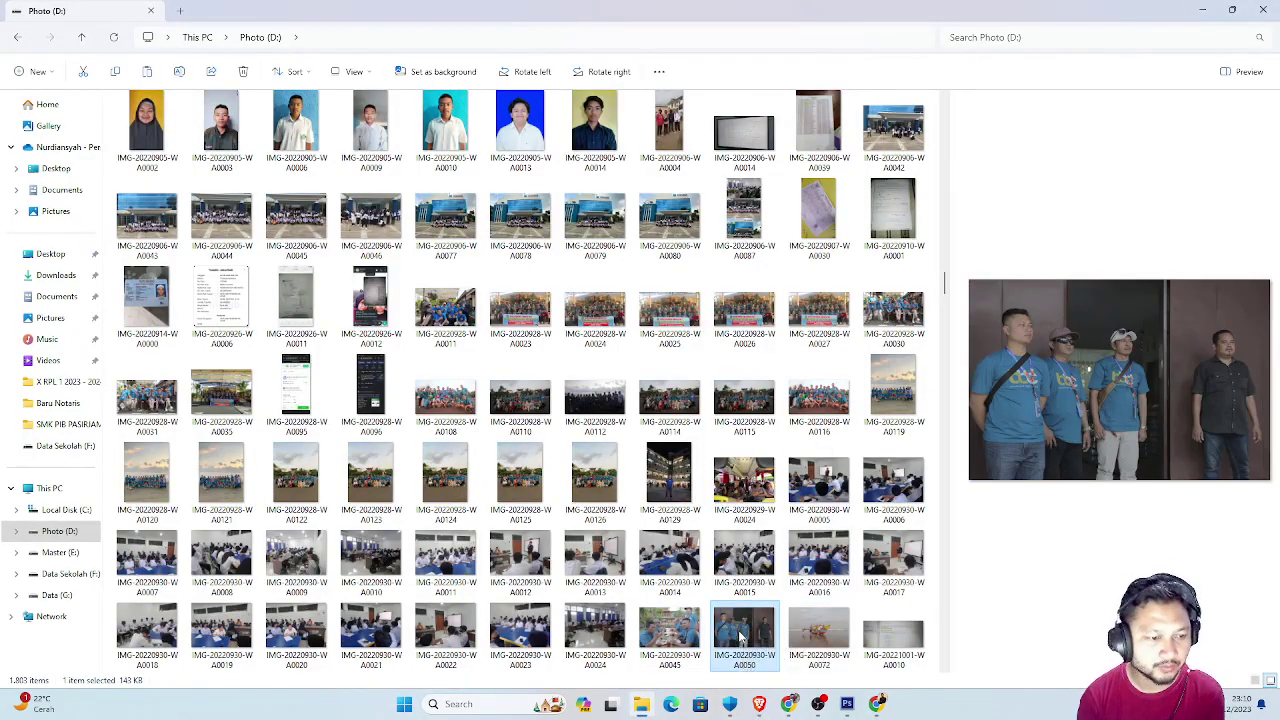
pyautogui.click(90, 573)
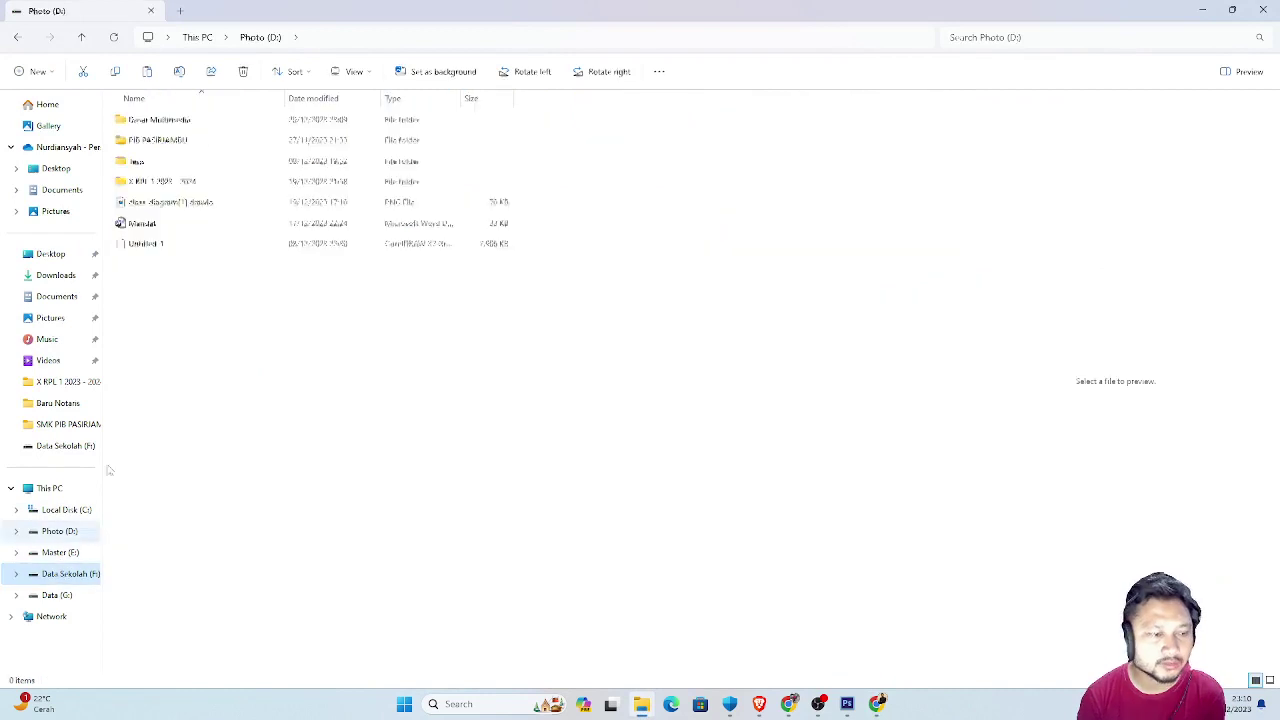
# Paste the chosen photo into the Dasar Multimedia folder.
pyautogui.click(183, 127)
pyautogui.doubleClick(183, 127)
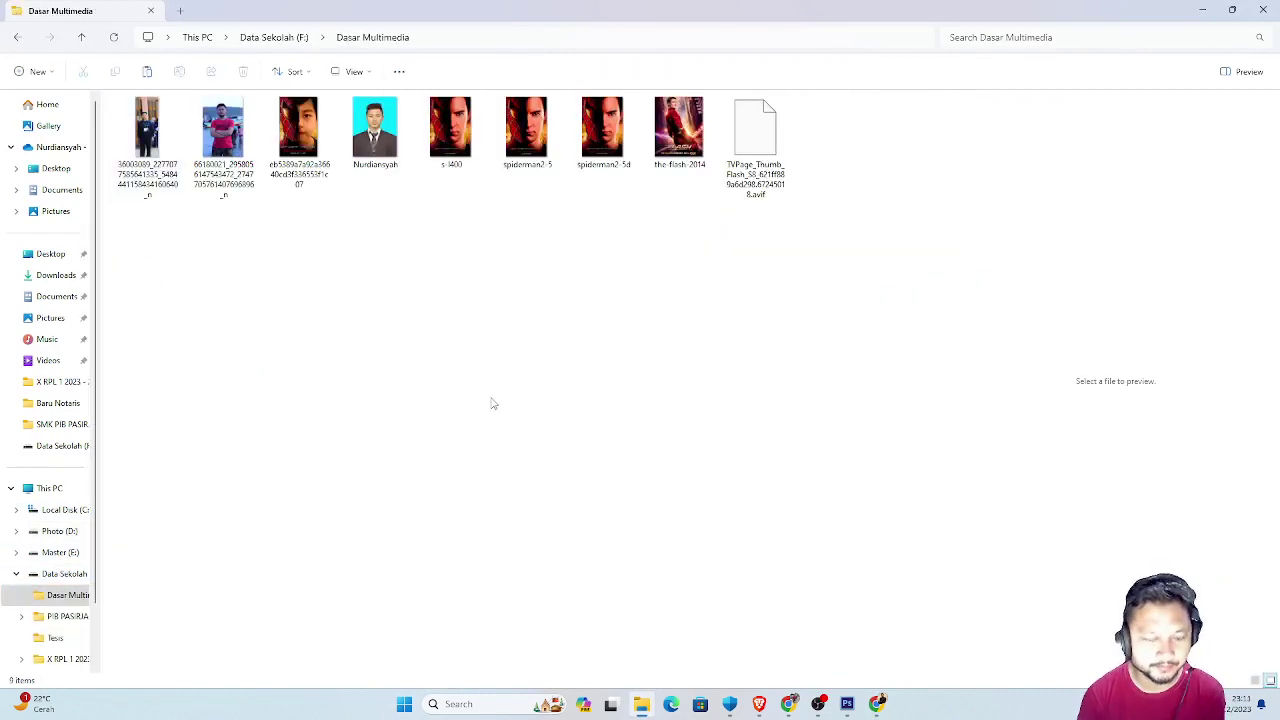
pyautogui.hotkey('ctrl', 'v')
# View the Flash thumbnail AVIF file in Paint, then close Paint.
pyautogui.click(695, 368)
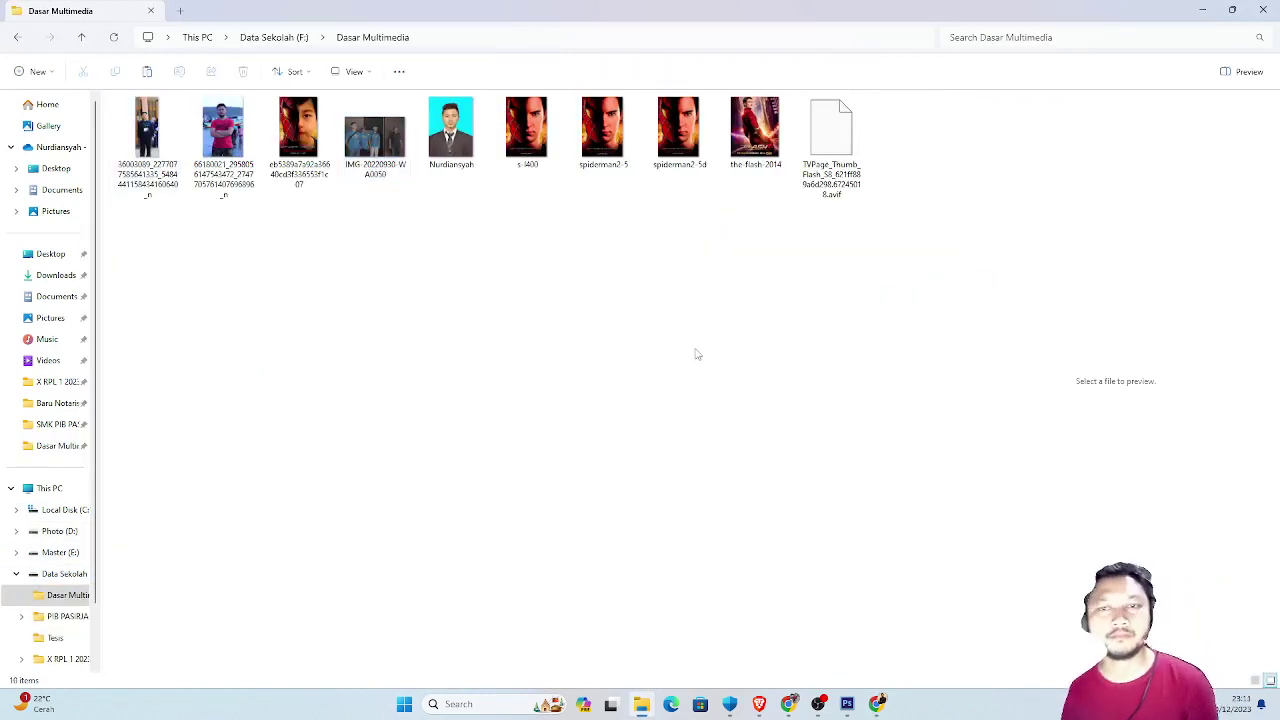
pyautogui.click(823, 148)
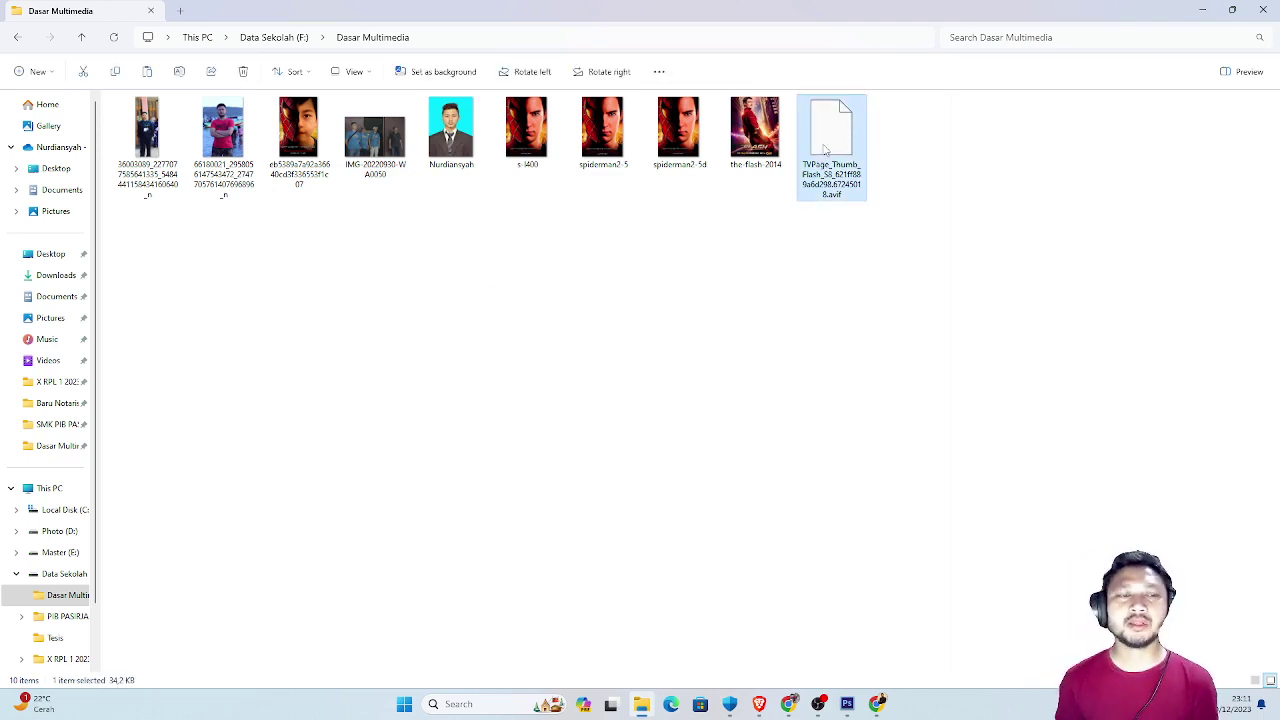
pyautogui.rightClick(823, 148)
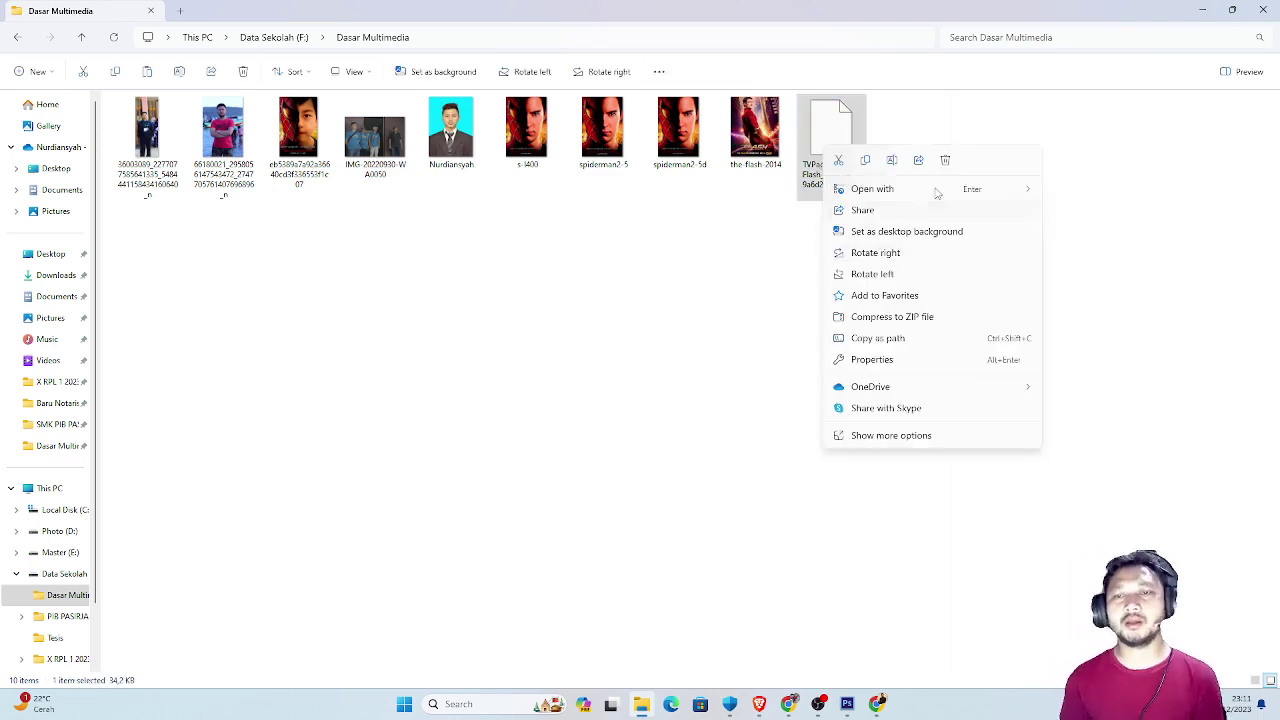
pyautogui.moveTo(872, 189)
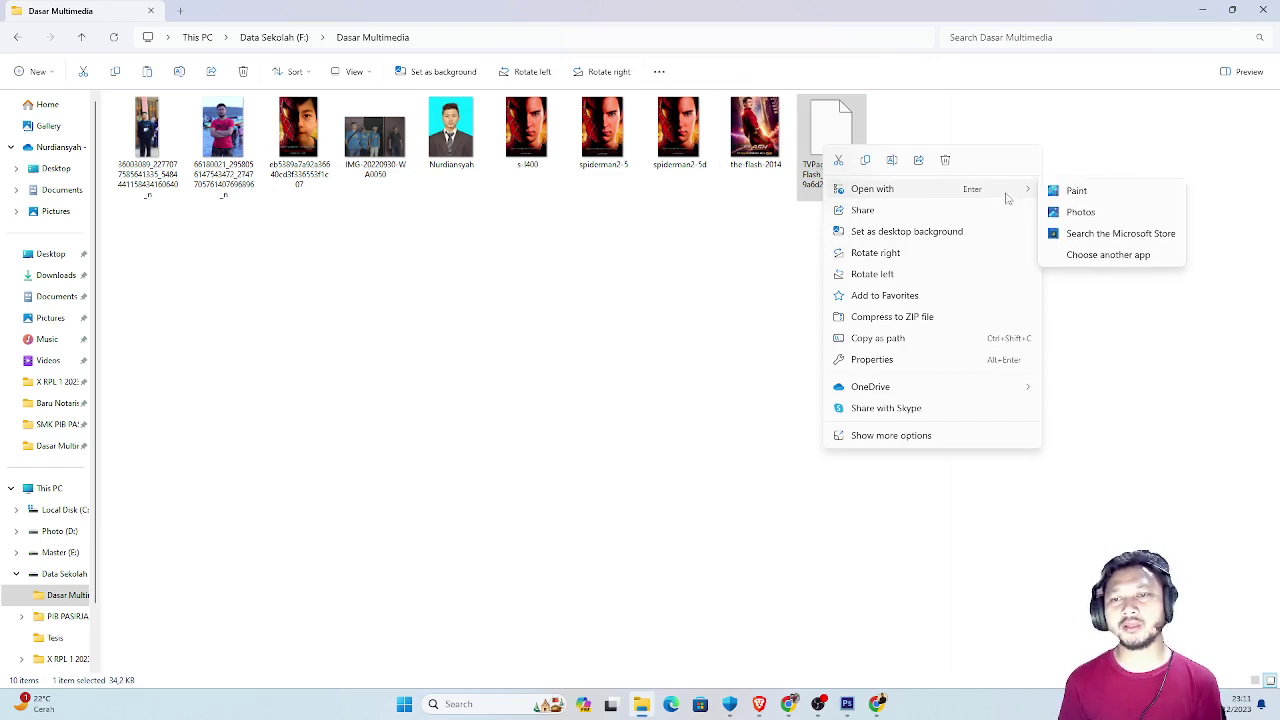
pyautogui.click(1076, 191)
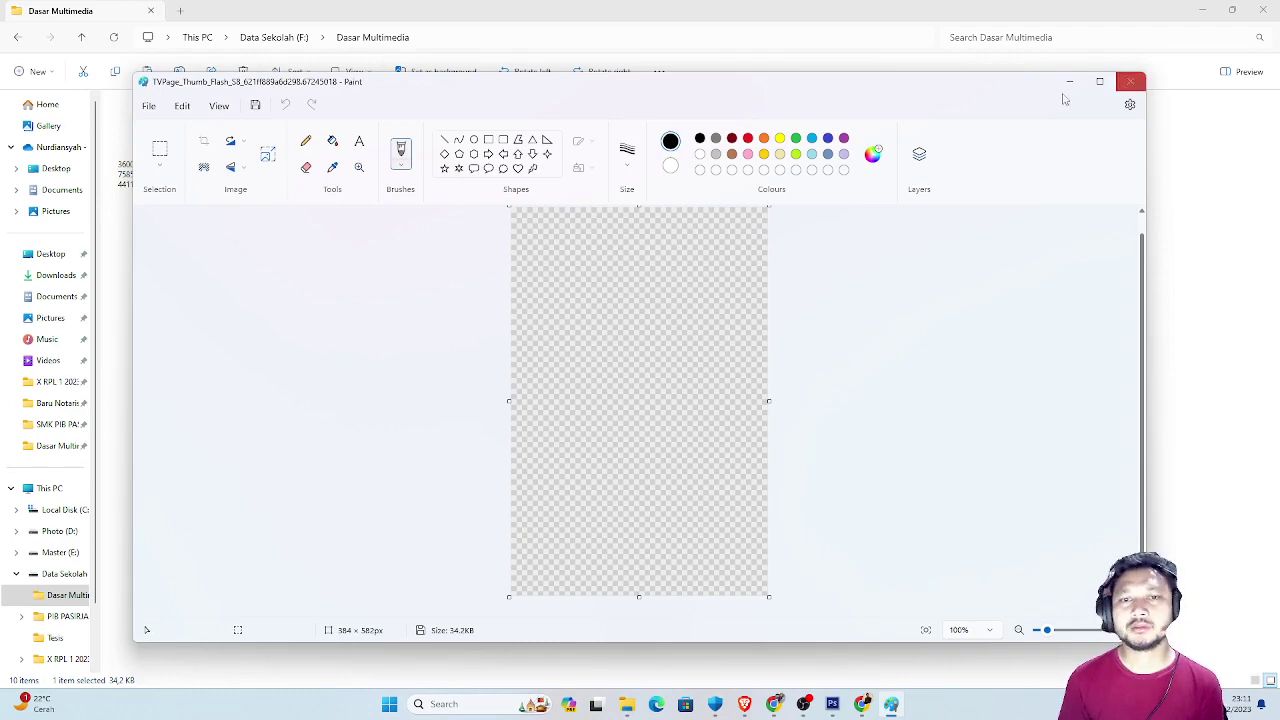
pyautogui.click(1130, 81)
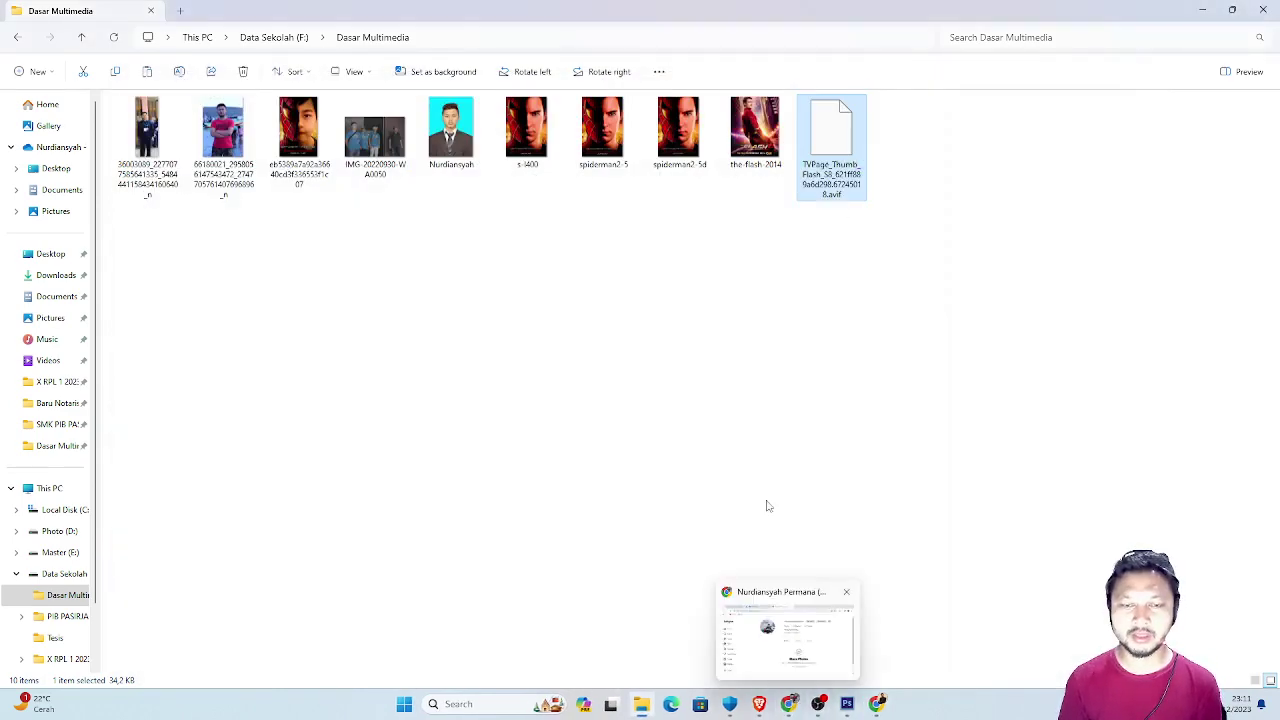
pyautogui.moveTo(818, 704)
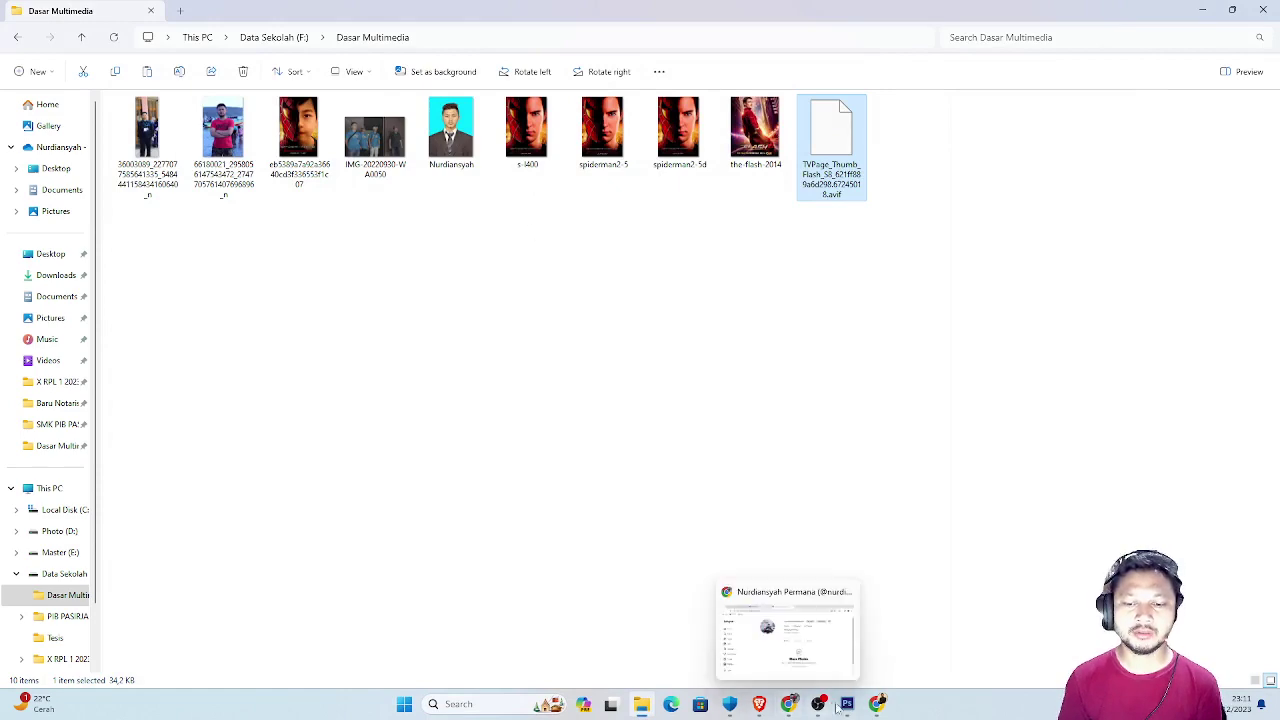
# On the DC Flash page, begin saving the poster, check its file format, then cancel.
pyautogui.click(878, 704)
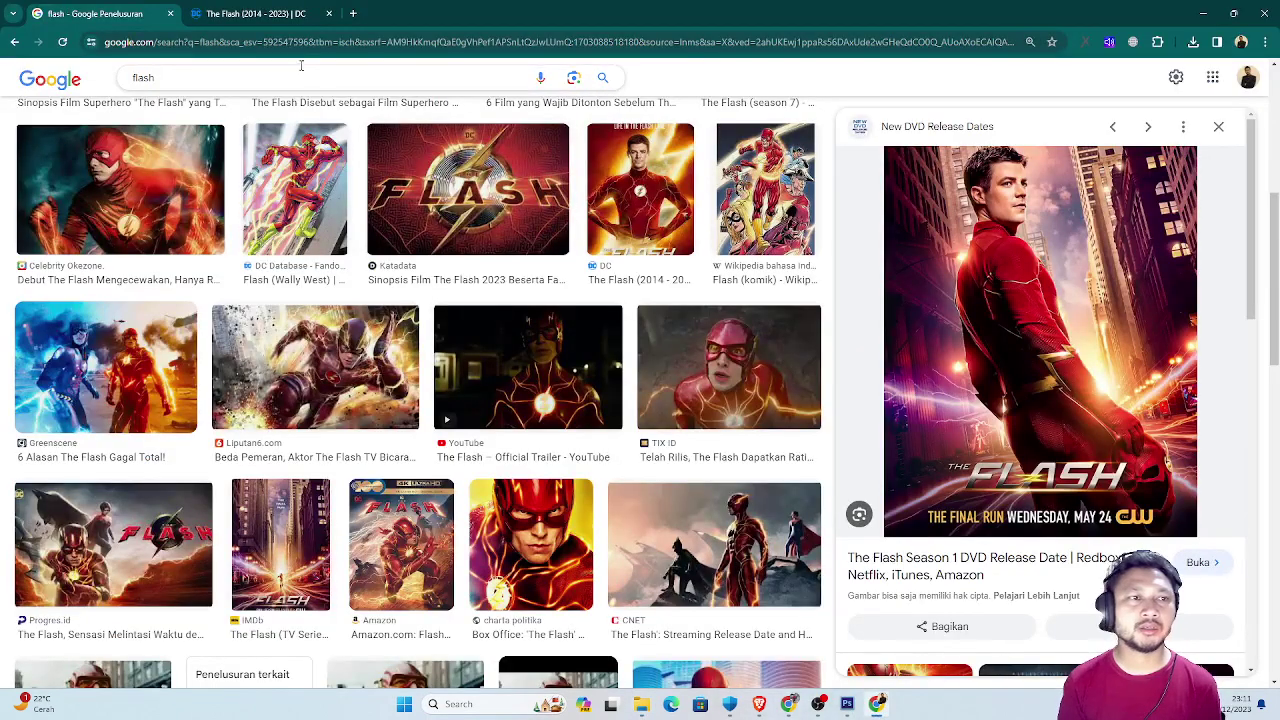
pyautogui.click(258, 14)
pyautogui.rightClick(380, 330)
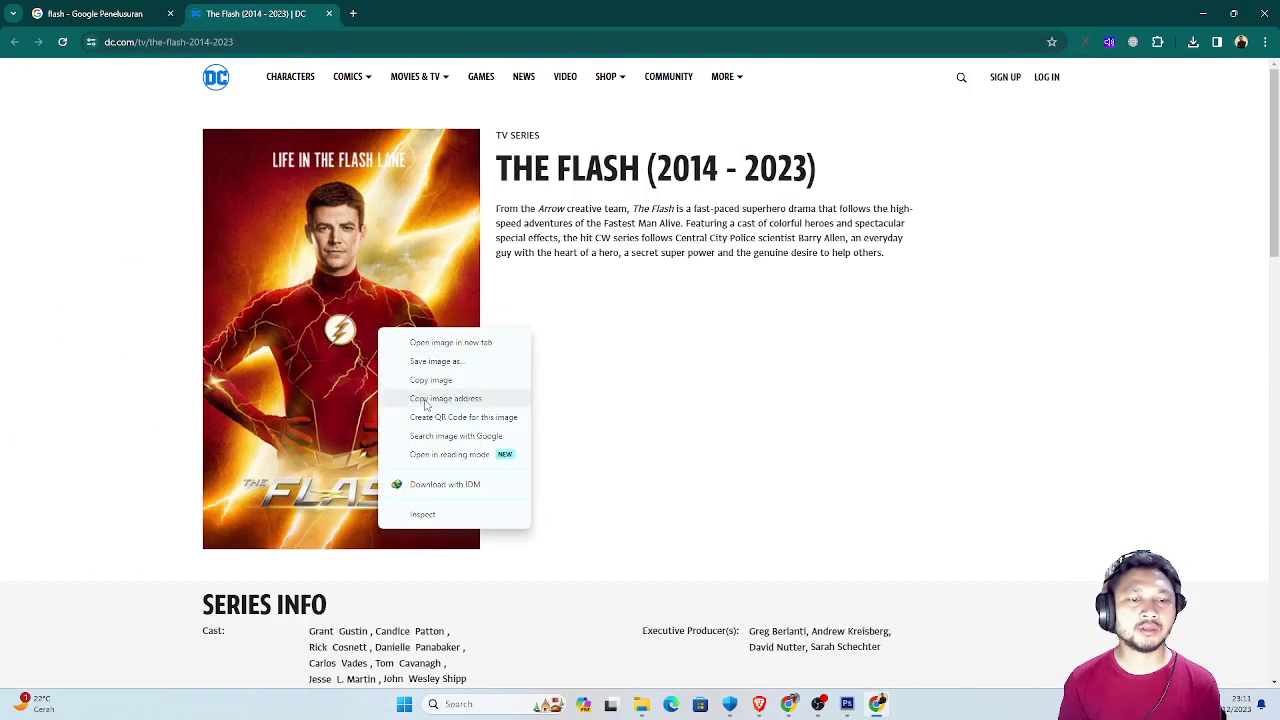
pyautogui.click(435, 361)
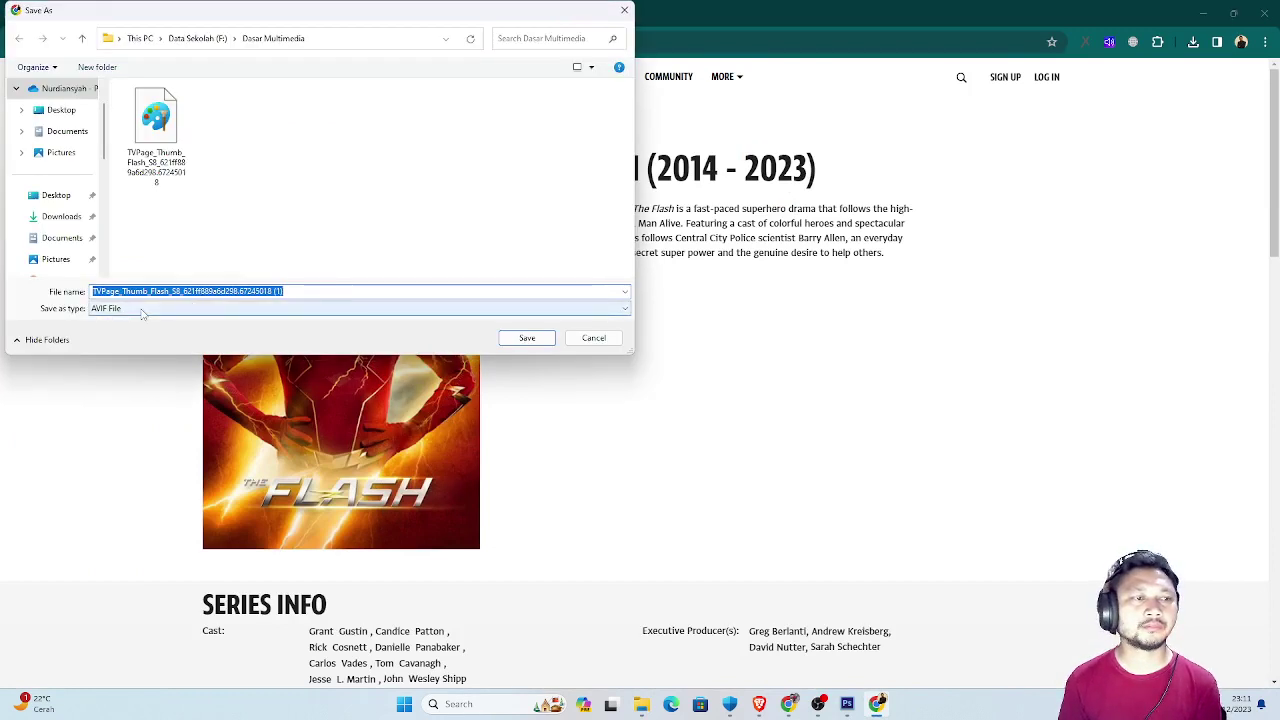
pyautogui.click(143, 313)
pyautogui.click(143, 318)
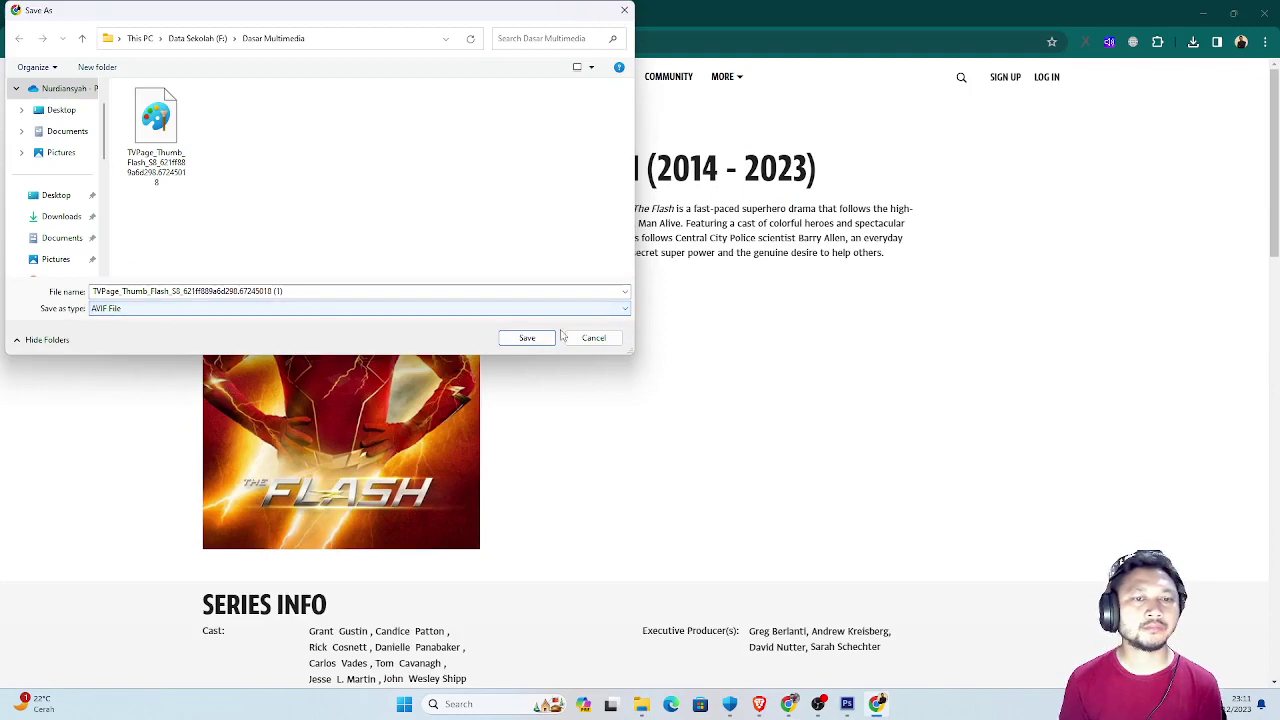
pyautogui.click(593, 338)
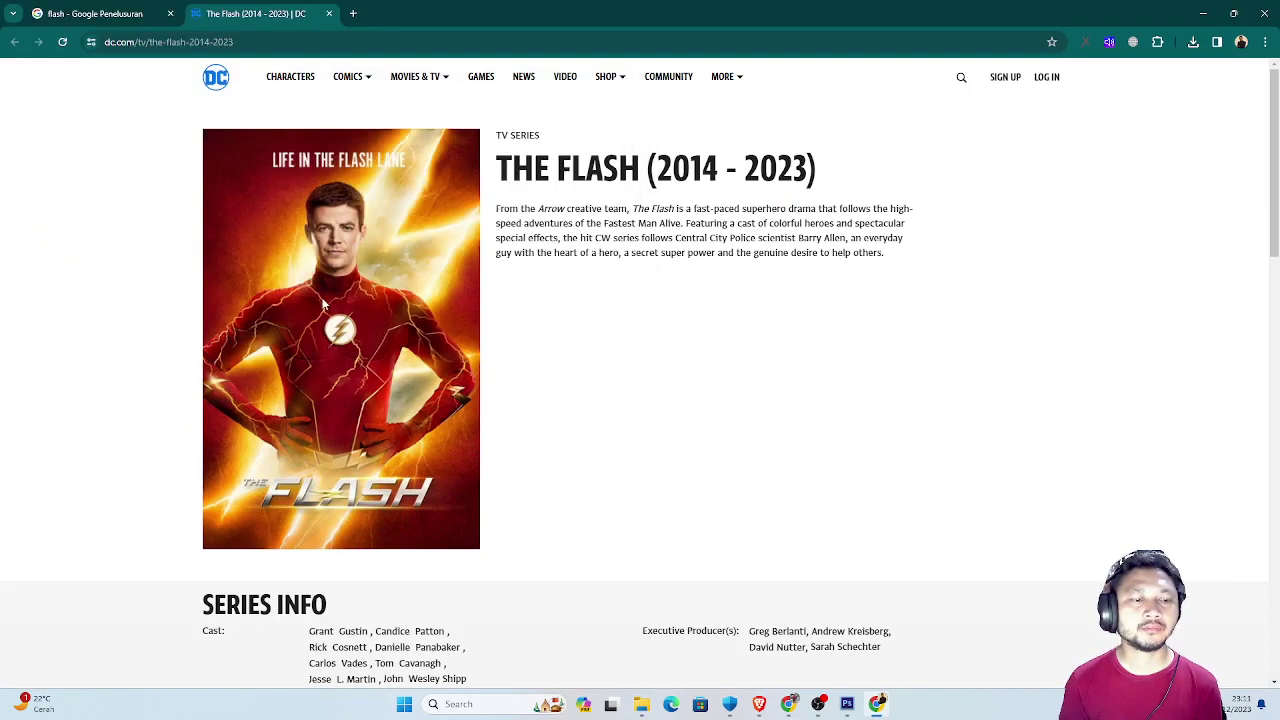
# Open the poster image in its own tab and save it into Dasar Multimedia.
pyautogui.rightClick(388, 291)
pyautogui.click(454, 301)
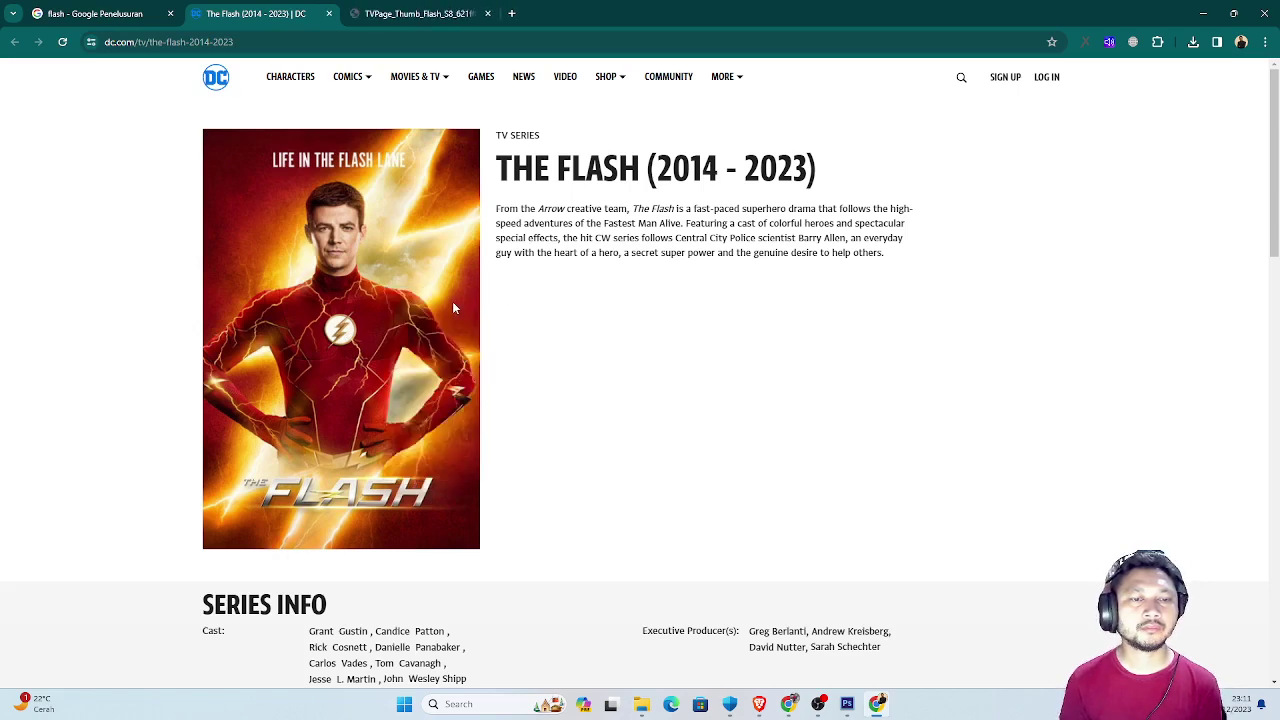
pyautogui.click(392, 16)
pyautogui.rightClick(622, 268)
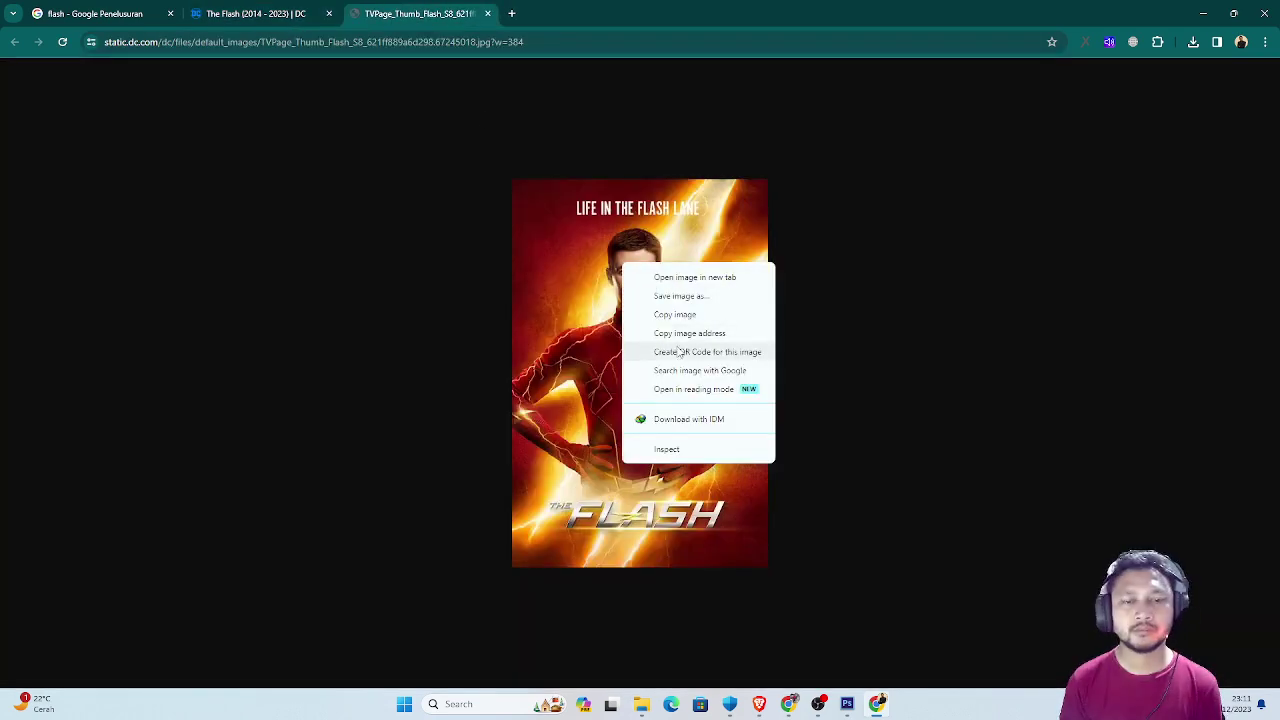
pyautogui.click(670, 311)
pyautogui.rightClick(643, 252)
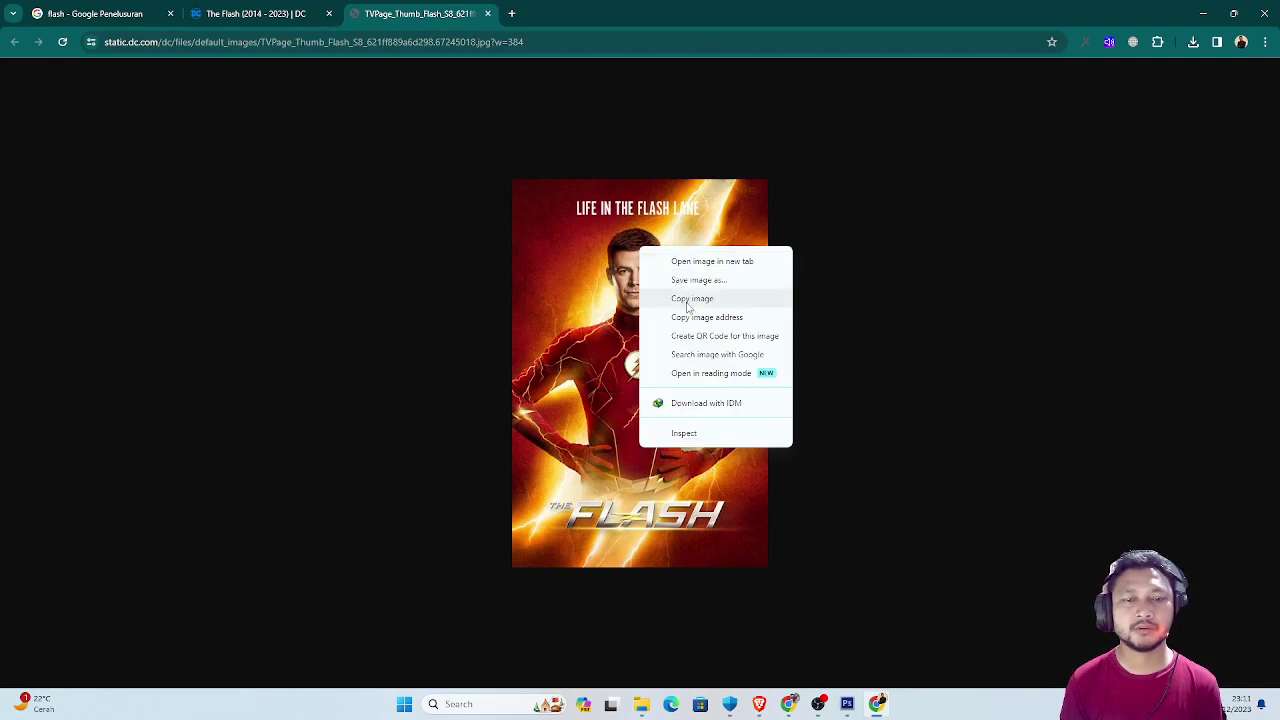
pyautogui.click(690, 281)
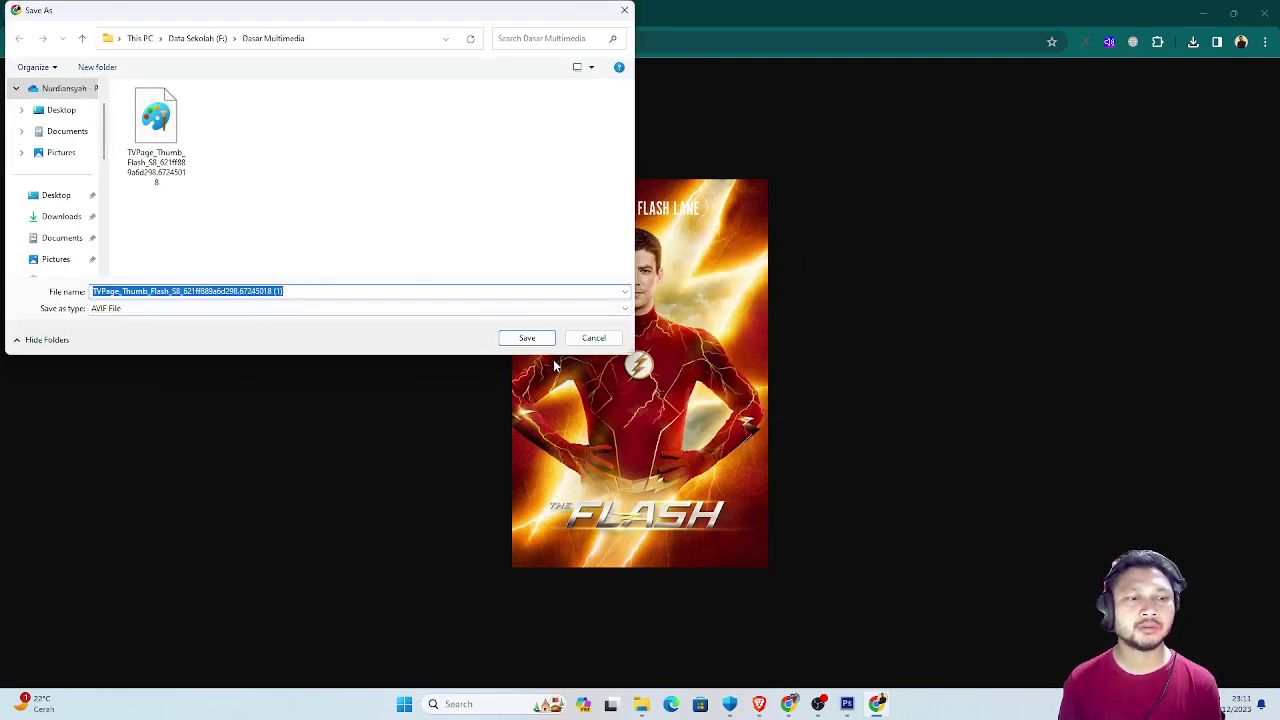
pyautogui.click(527, 338)
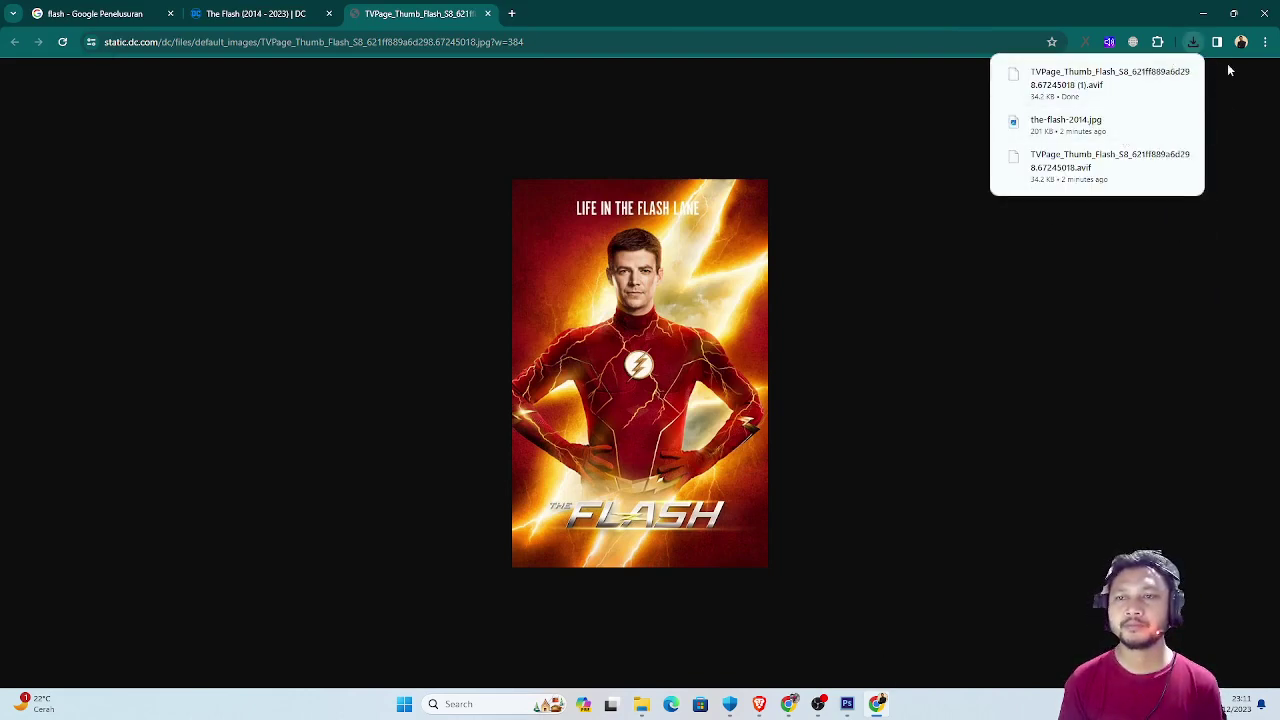
pyautogui.click(877, 704)
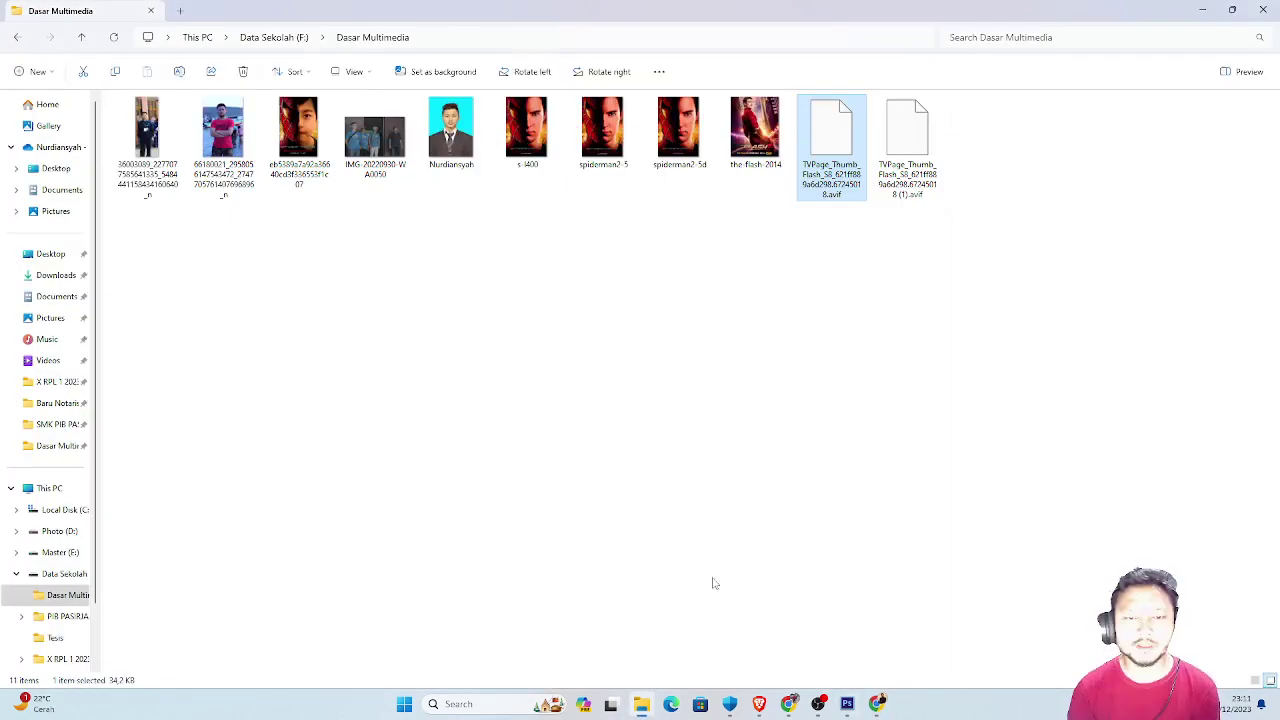
pyautogui.click(872, 250)
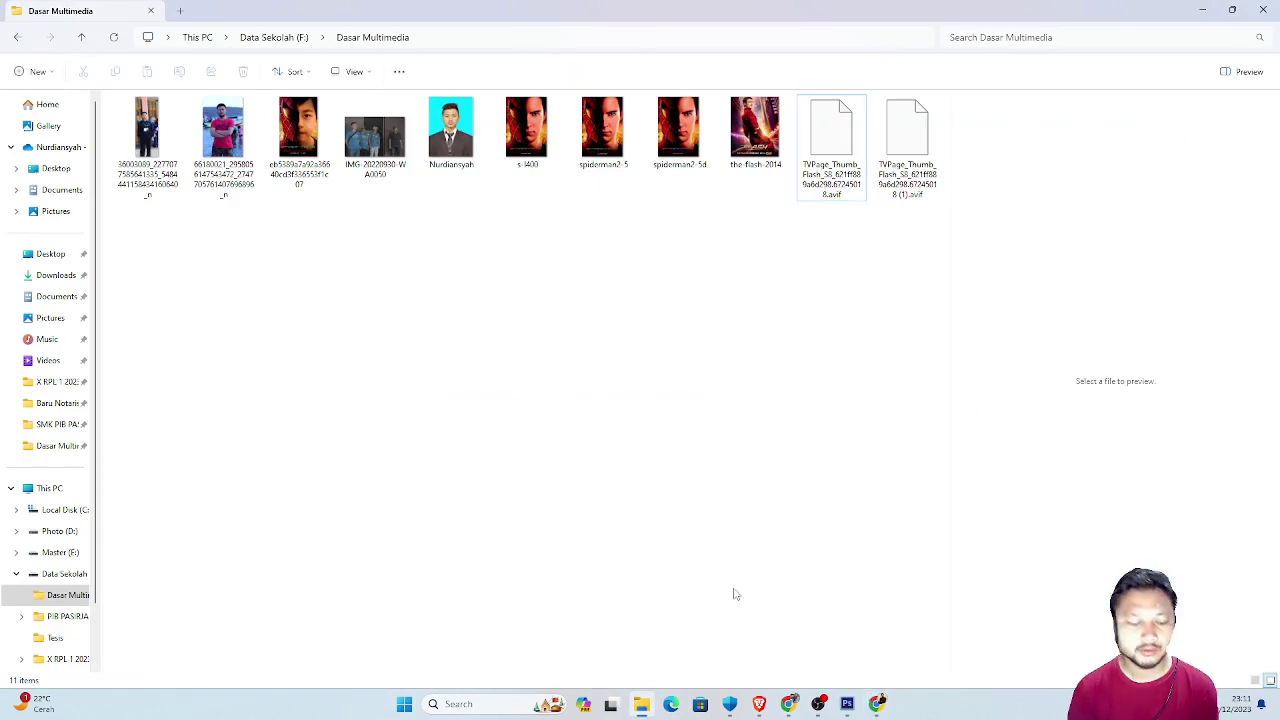
pyautogui.press('super')
pyautogui.write('paint')
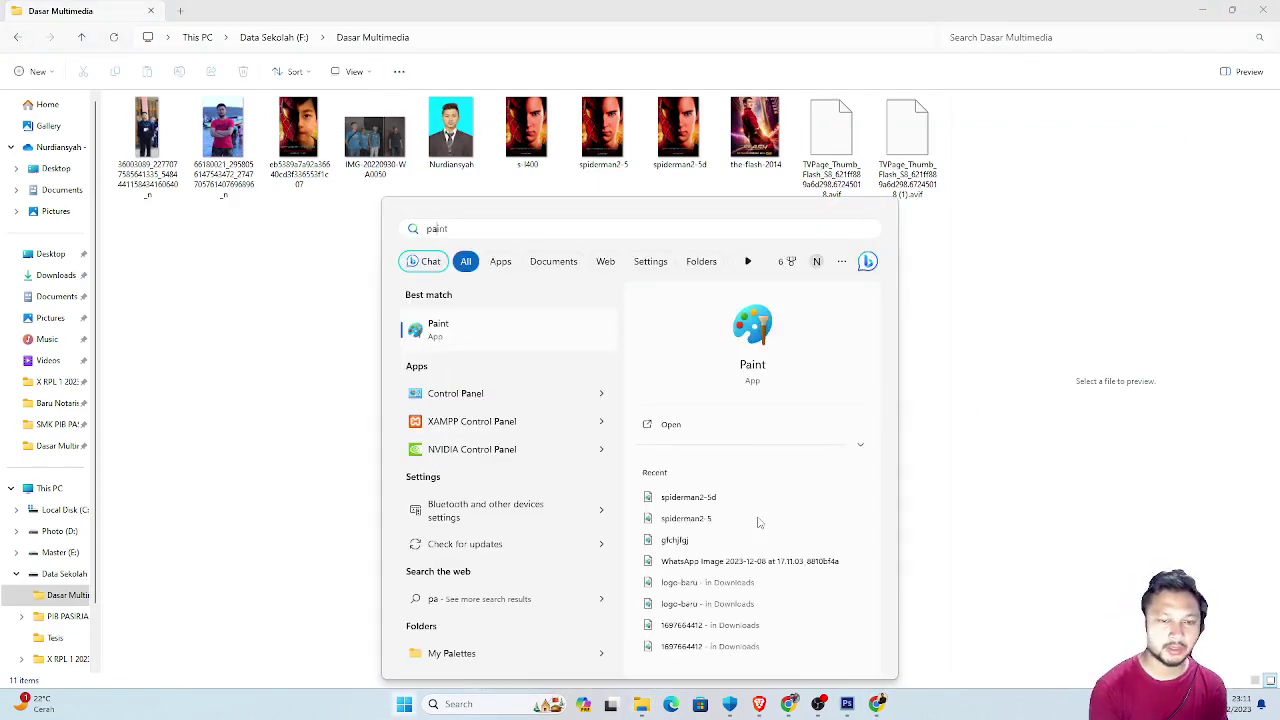
pyautogui.press('Return')
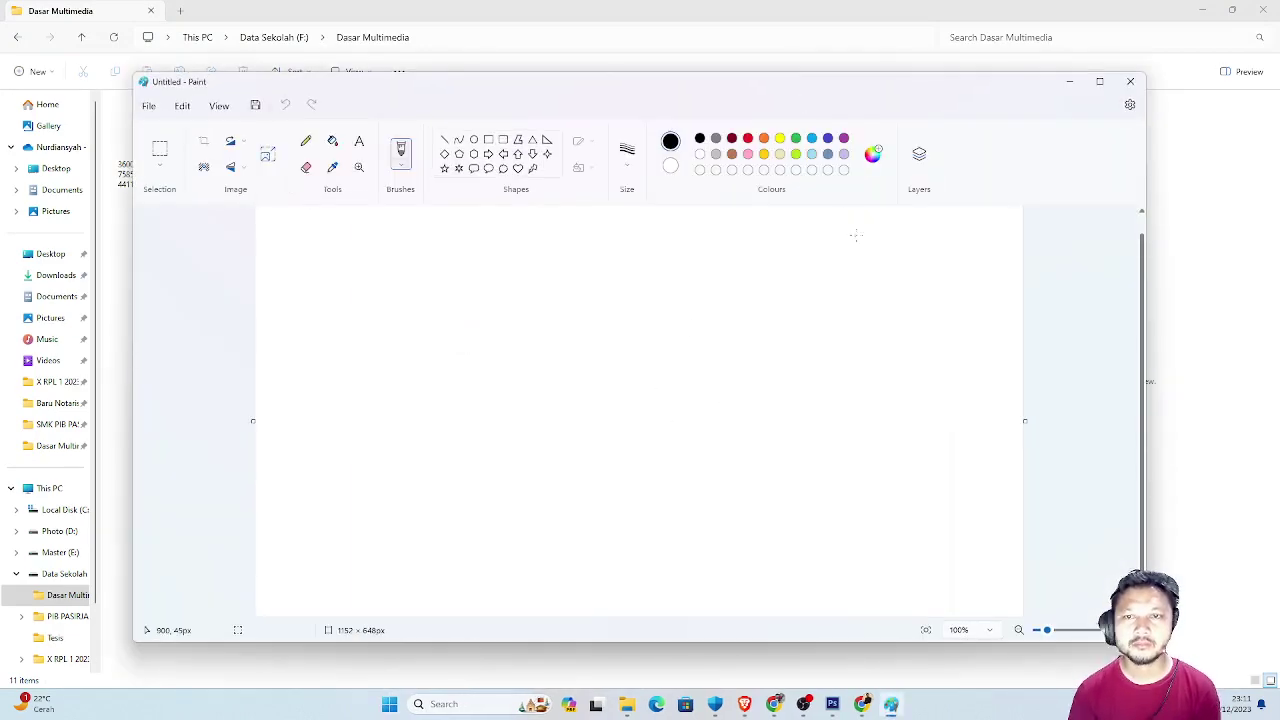
pyautogui.moveTo(921, 86); pyautogui.dragTo(960, 205)
pyautogui.moveTo(907, 135); pyautogui.dragTo(789, 471)
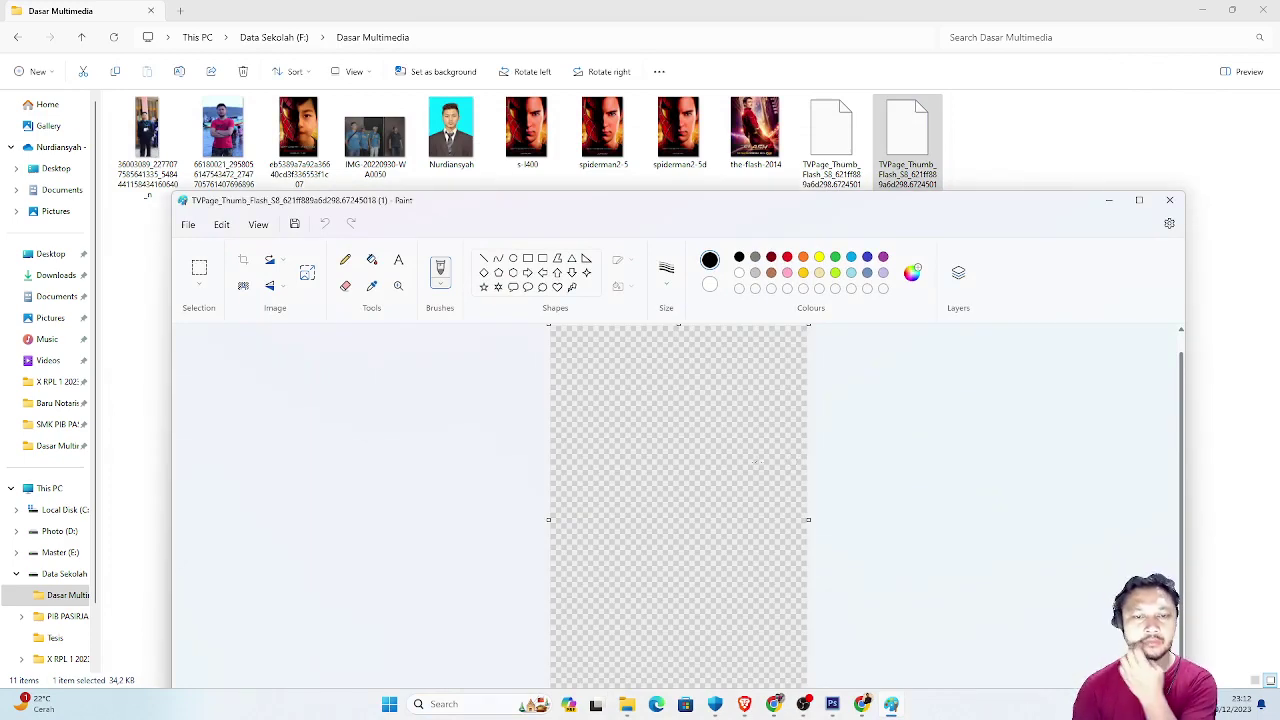
pyautogui.click(1169, 201)
pyautogui.moveTo(843, 145)
pyautogui.mouseDown()
pyautogui.moveTo(885, 645)
pyautogui.moveTo(840, 693)
pyautogui.moveTo(698, 50)
pyautogui.mouseUp()
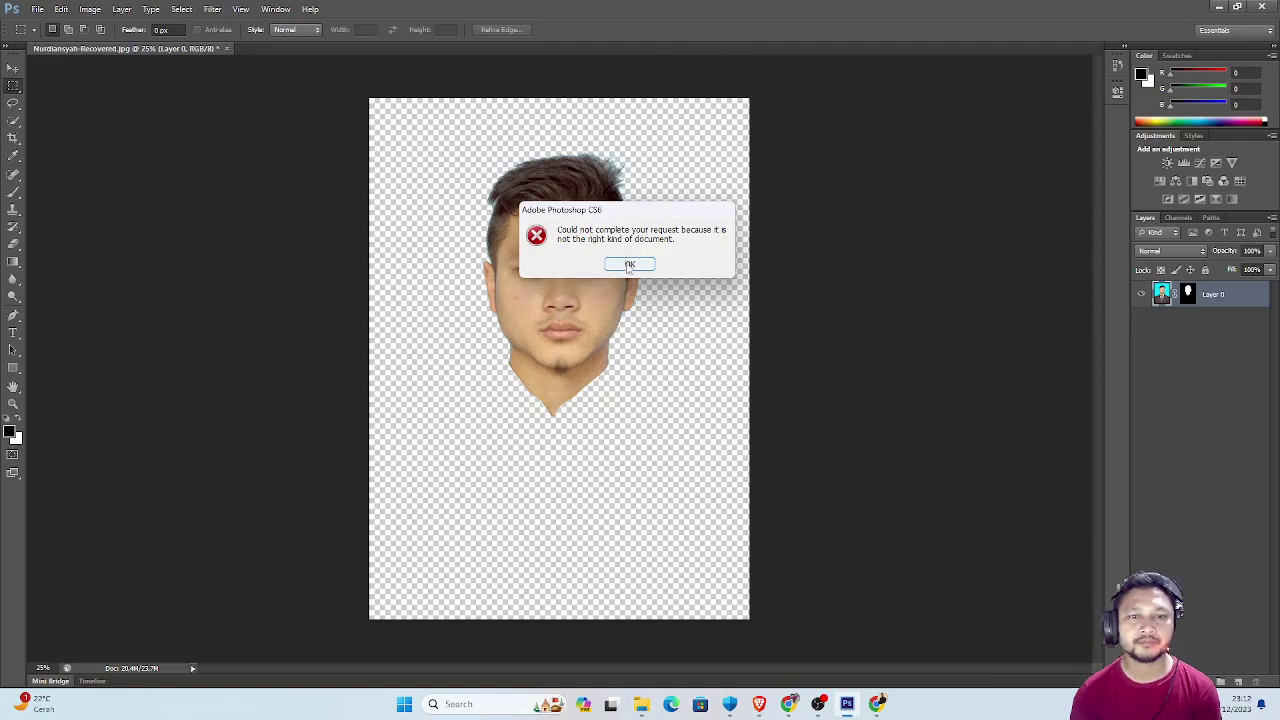
# Dismiss the Photoshop error and rename the first AVIF poster to a.jpeg, accepting the extension change.
pyautogui.click(627, 262)
pyautogui.hotkey('alt', 'Tab')
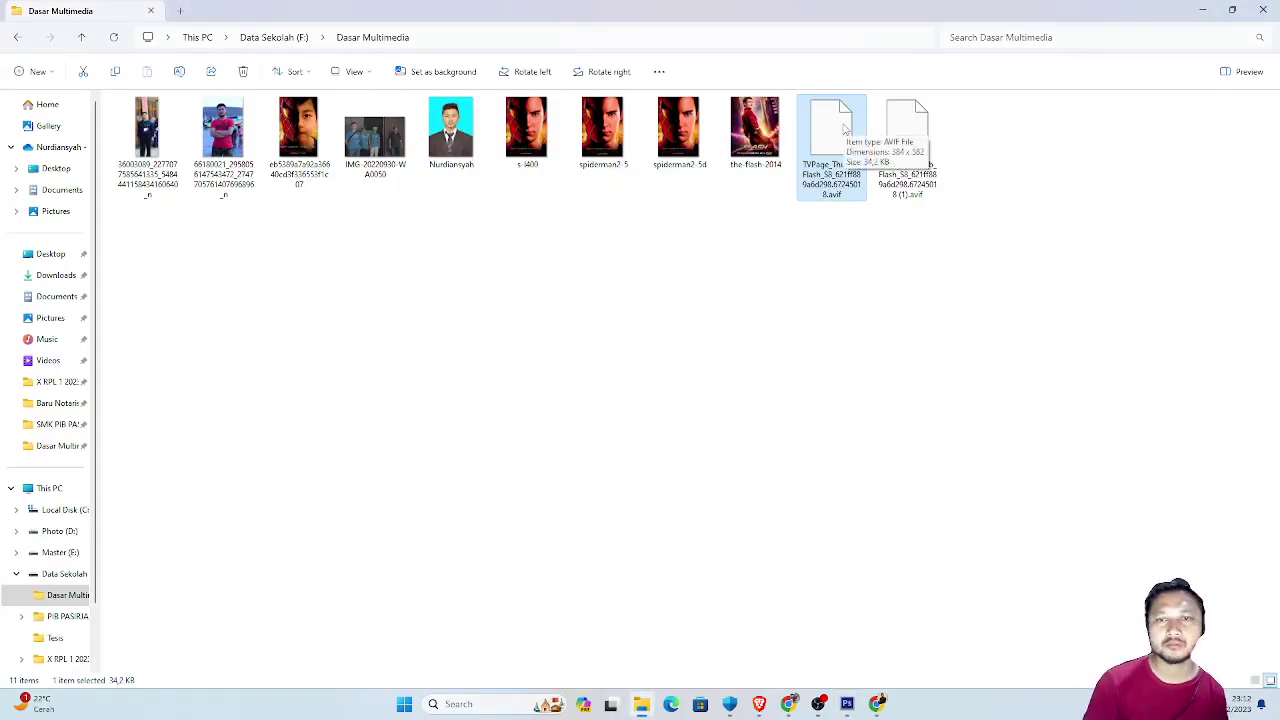
pyautogui.press('F2')
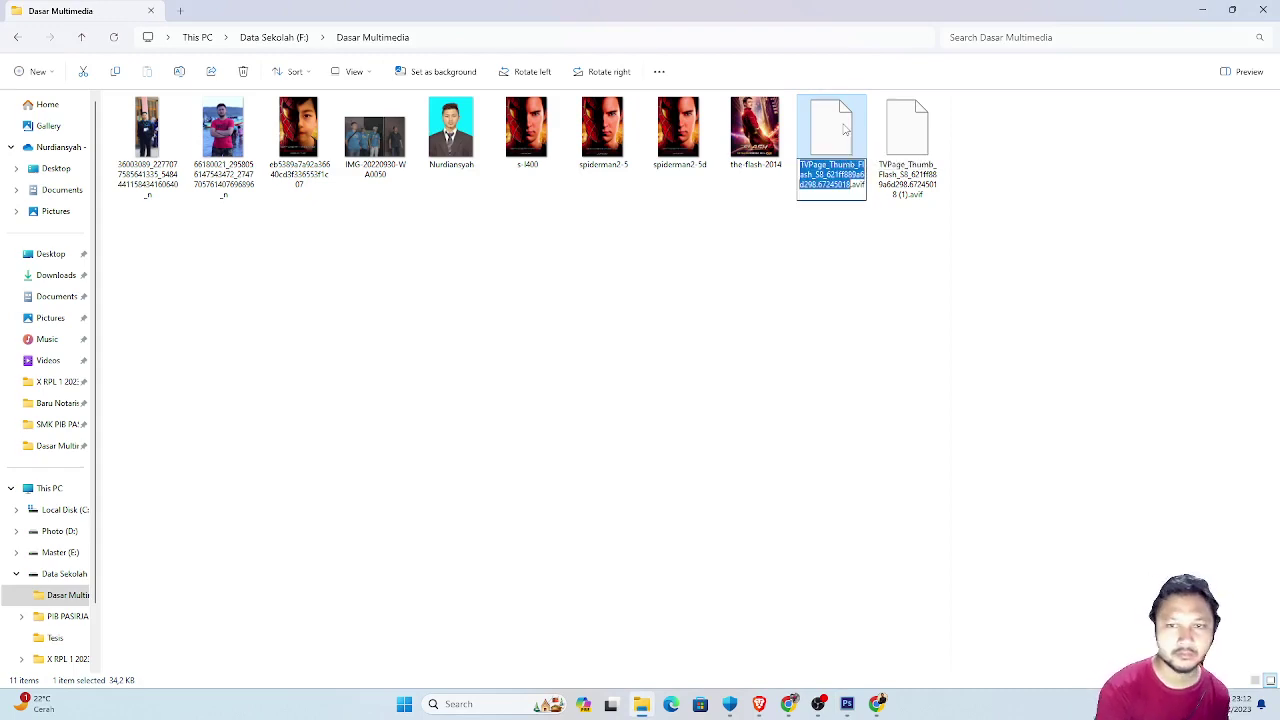
pyautogui.press('BackSpace')
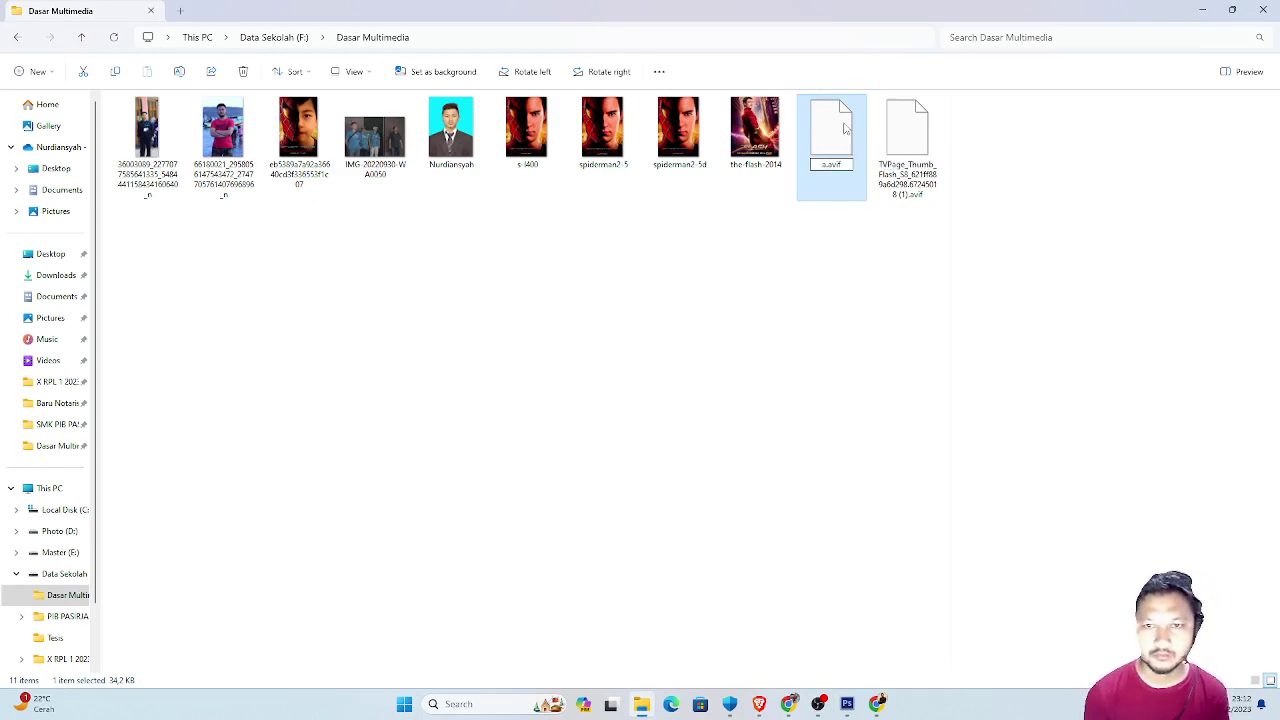
pyautogui.write('a.')
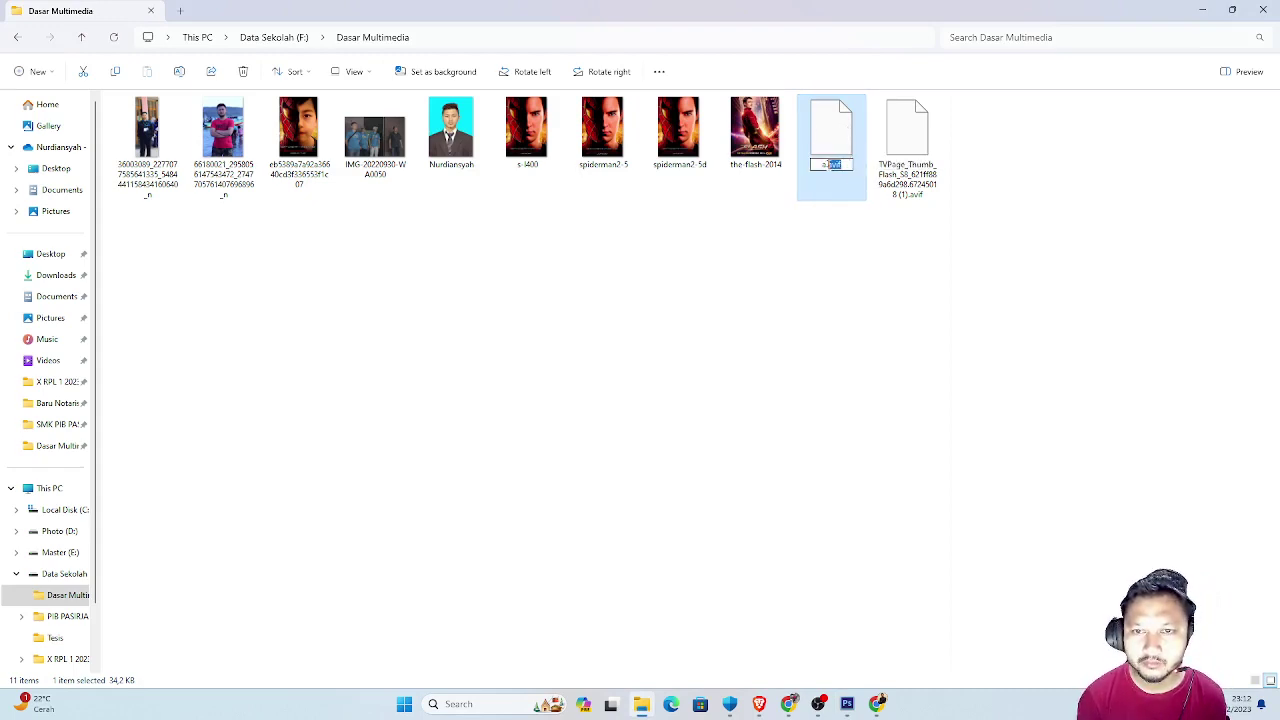
pyautogui.write('jpe')
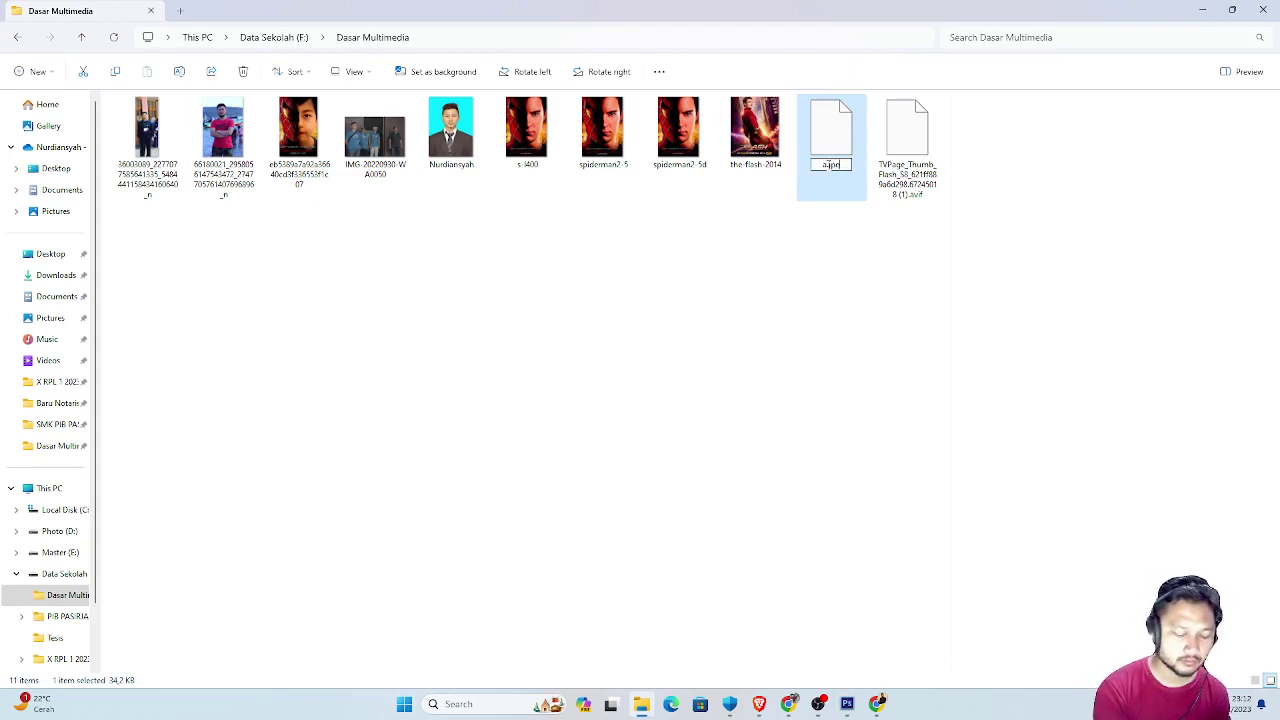
pyautogui.write('g')
pyautogui.press('Return')
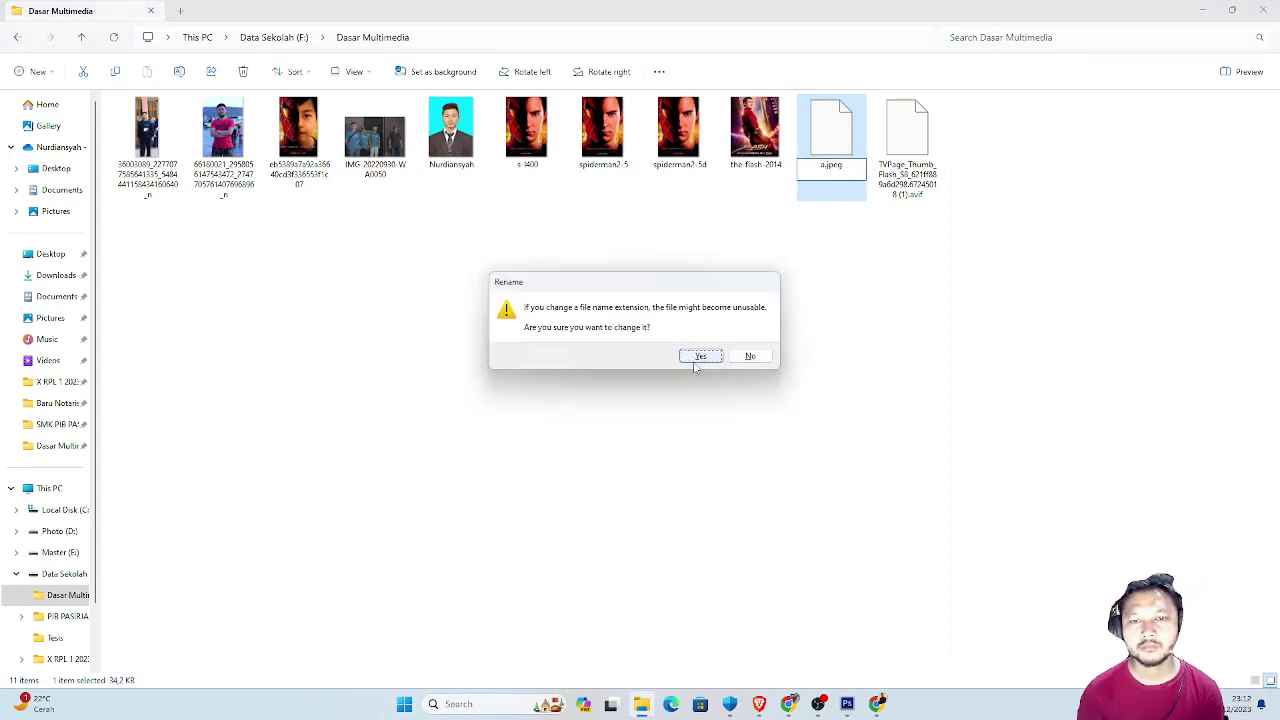
pyautogui.click(697, 360)
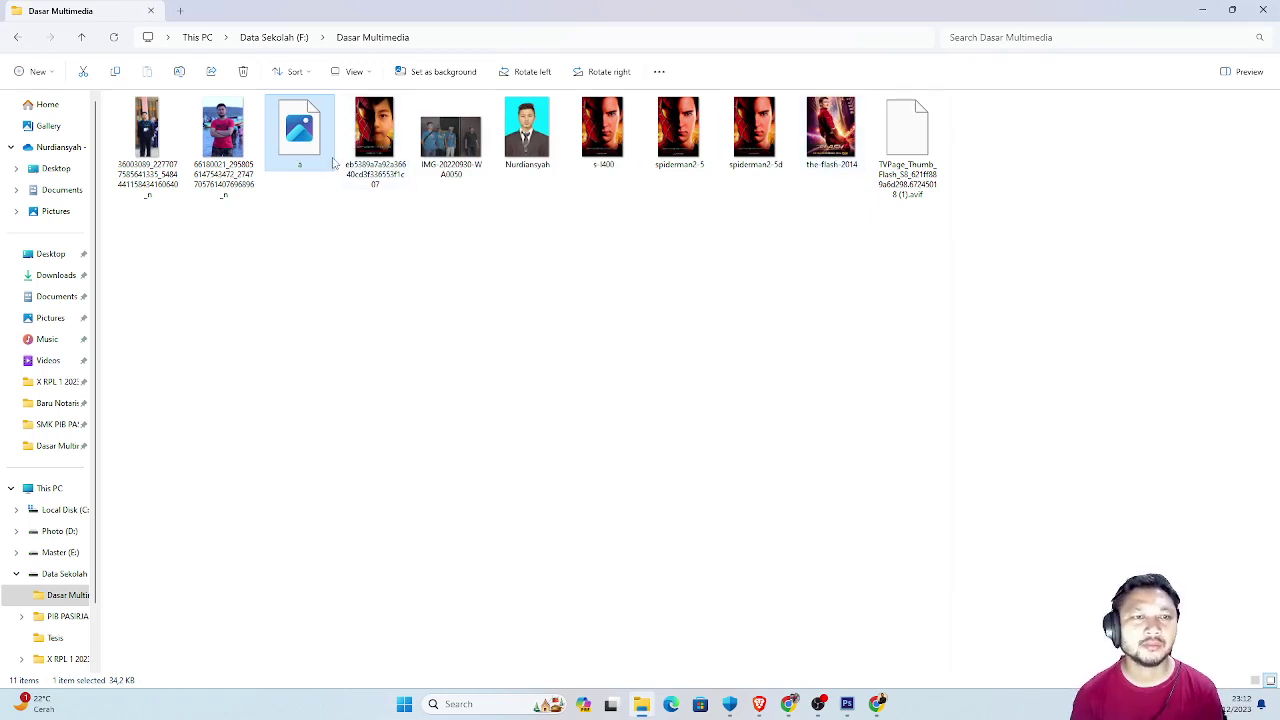
# Try opening a.jpeg in Photos, close its unsupported-format error, and return to the browser poster.
pyautogui.doubleClick(307, 133)
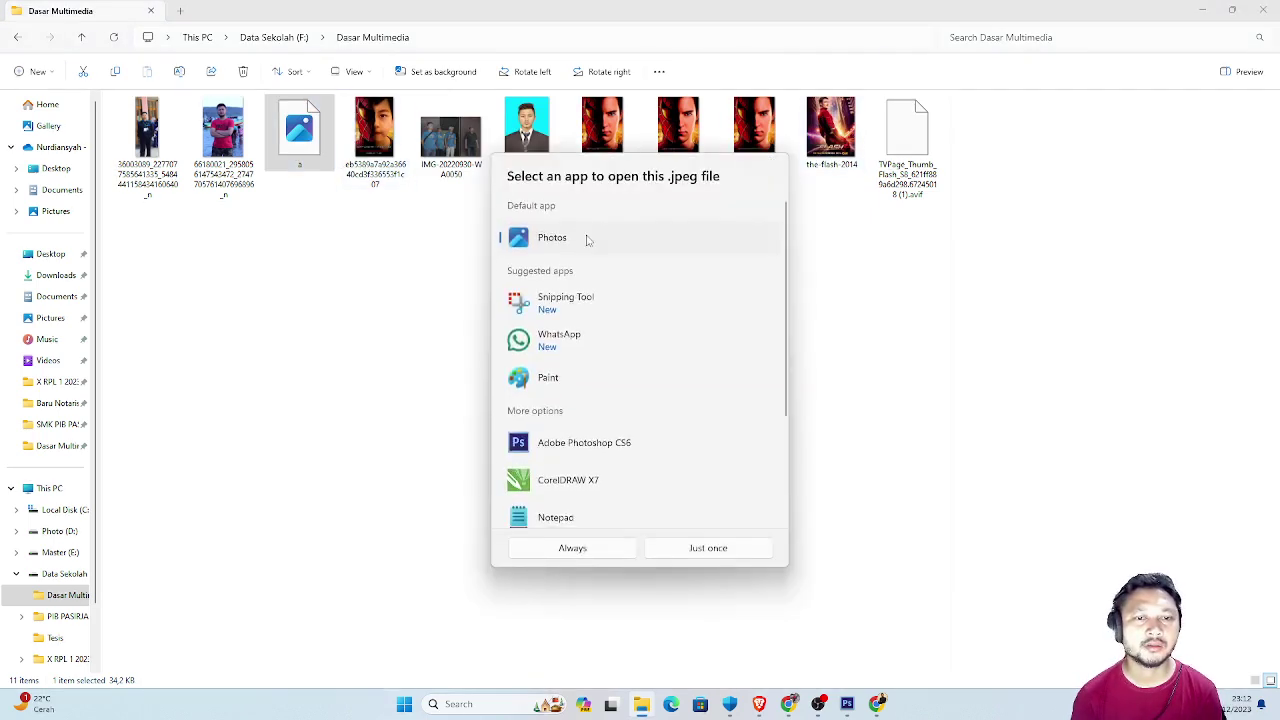
pyautogui.click(611, 551)
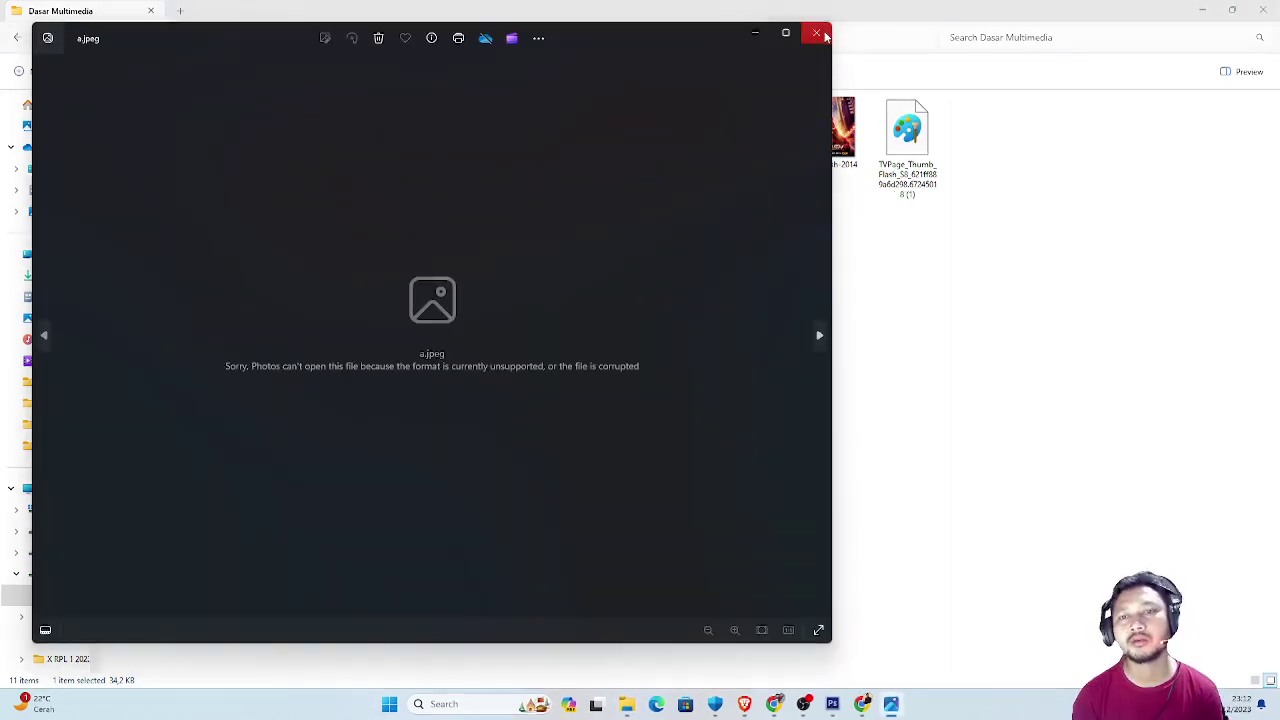
pyautogui.click(816, 32)
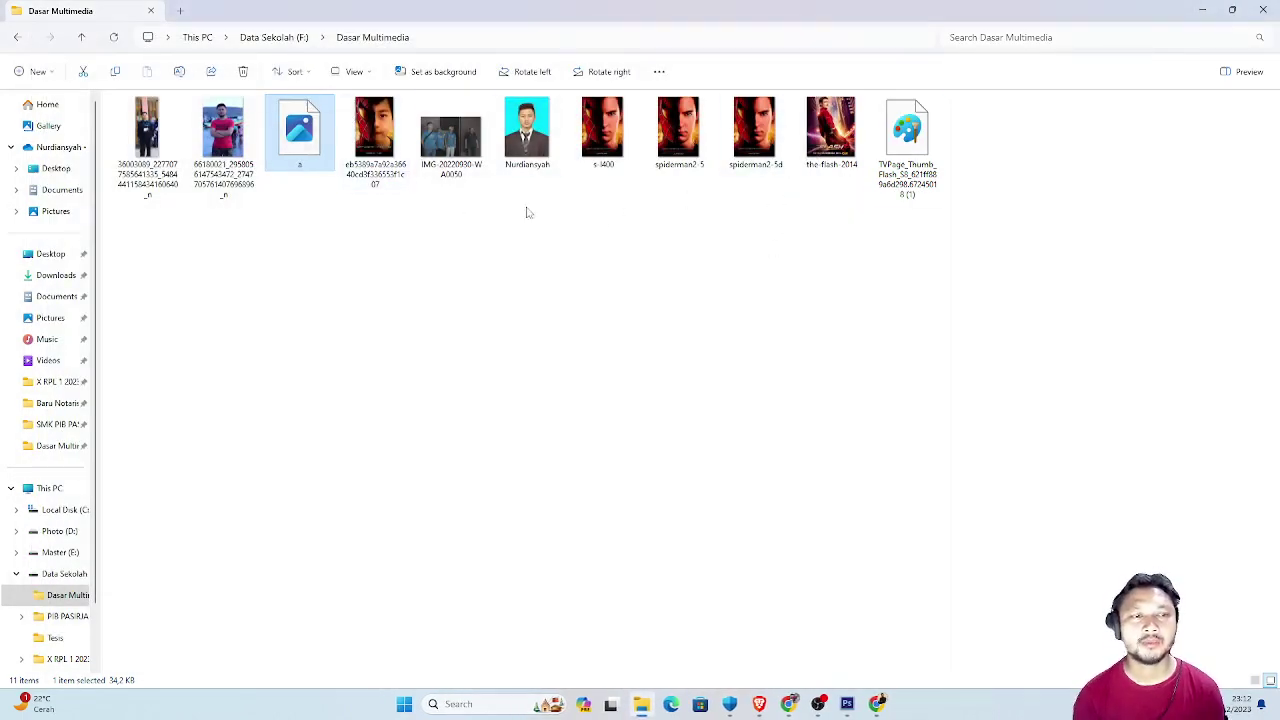
pyautogui.hotkey('alt', 'Tab')
pyautogui.hotkey('alt', 'Tab')
pyautogui.hotkey('alt', 'Tab')
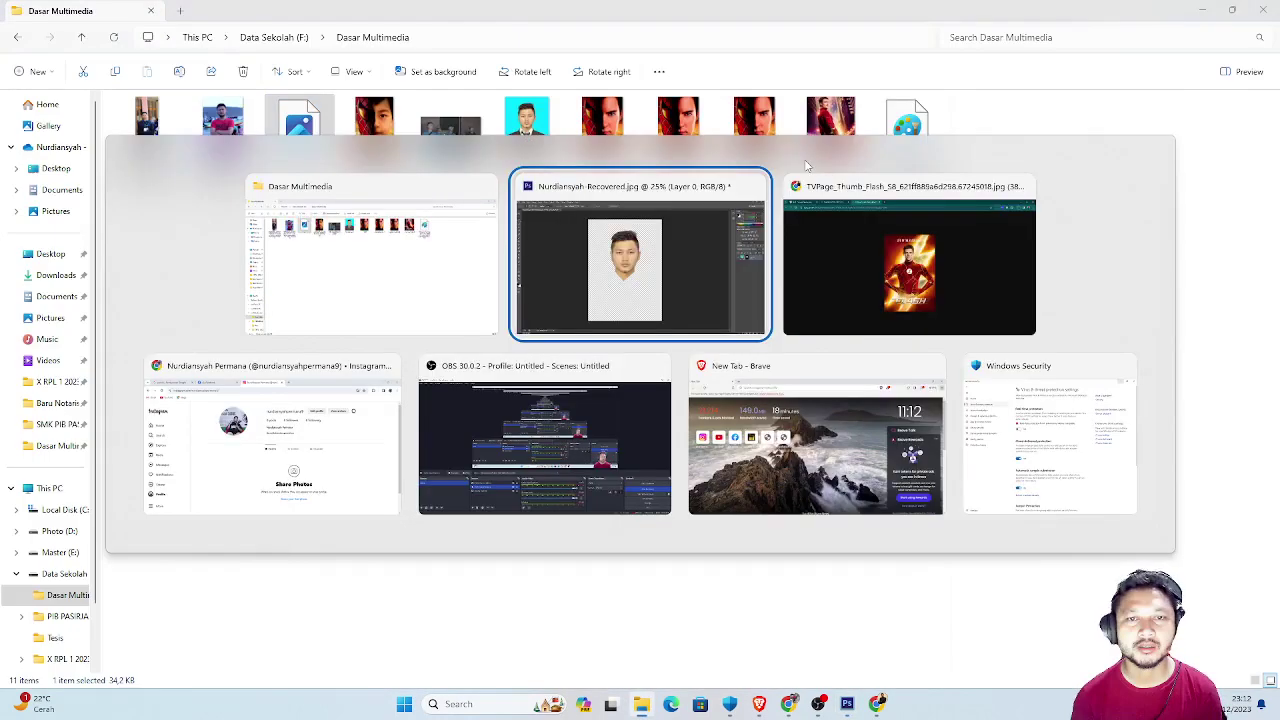
pyautogui.hotkey('alt', 'Tab')
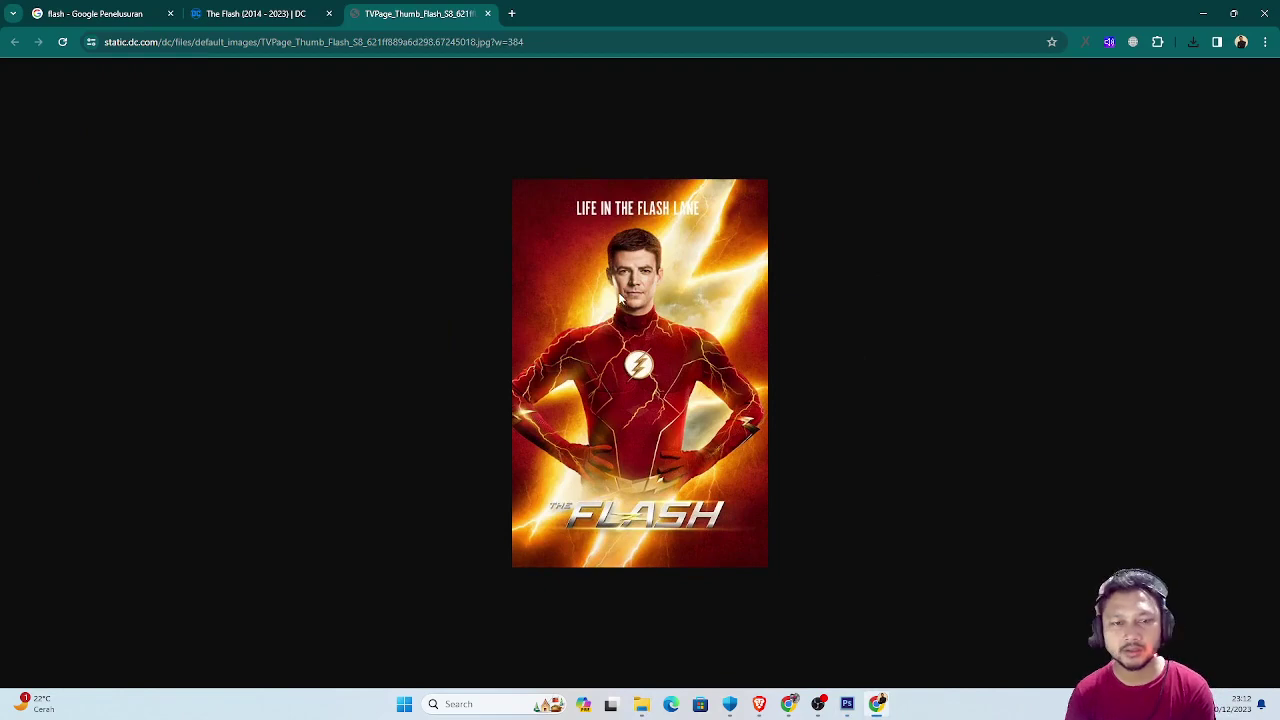
# Snip a rectangle around the Flash poster and open the capture in Snipping Tool.
pyautogui.press('super+shift+s')
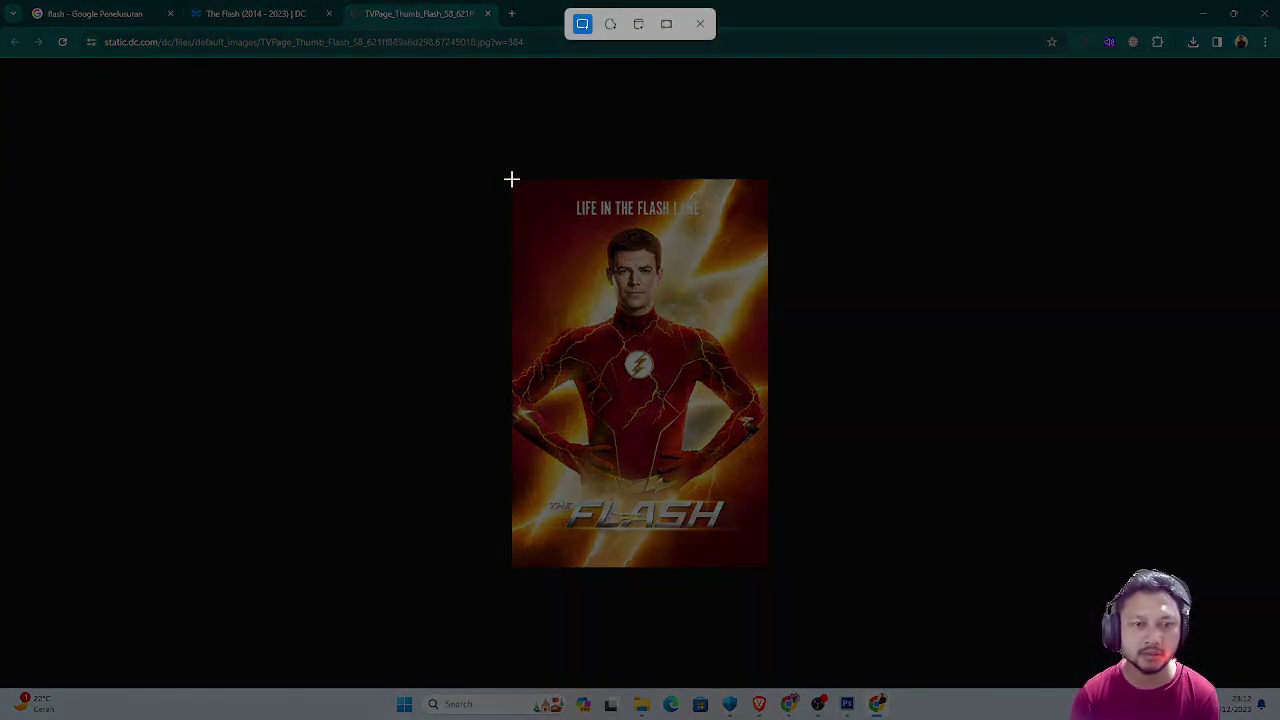
pyautogui.moveTo(511, 179); pyautogui.dragTo(771, 563)
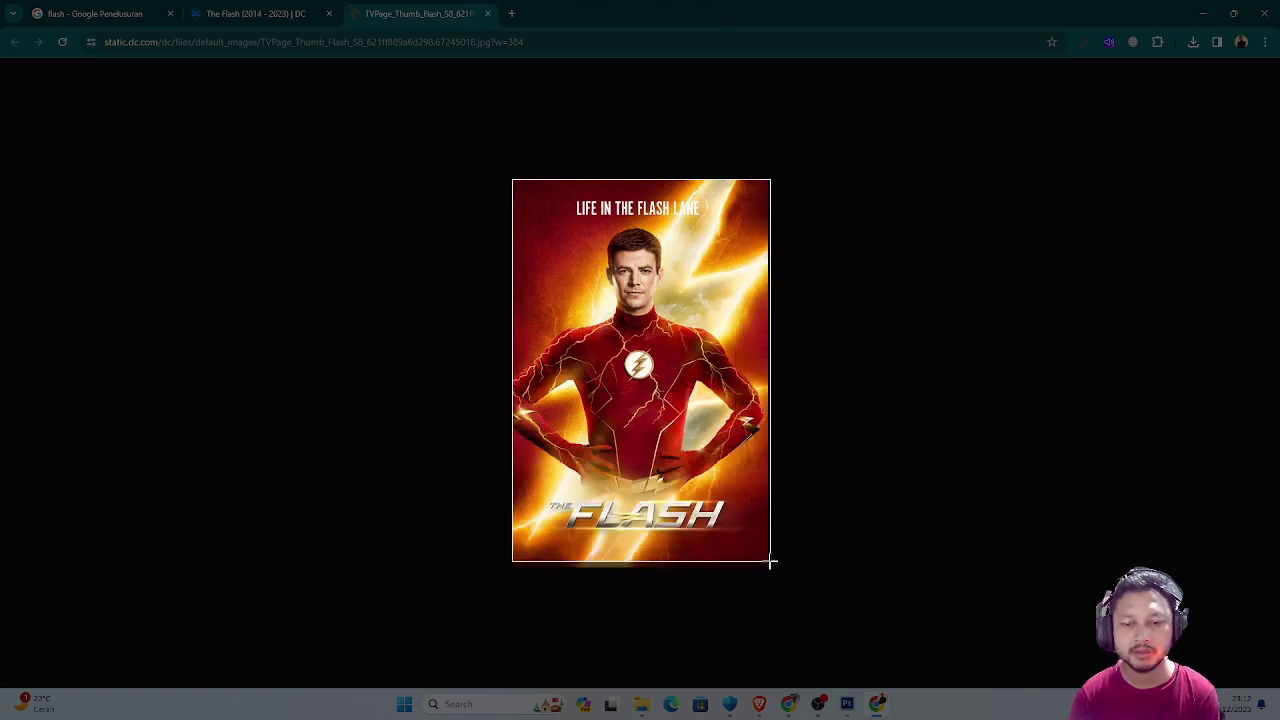
pyautogui.moveTo(771, 563); pyautogui.dragTo(767, 566)
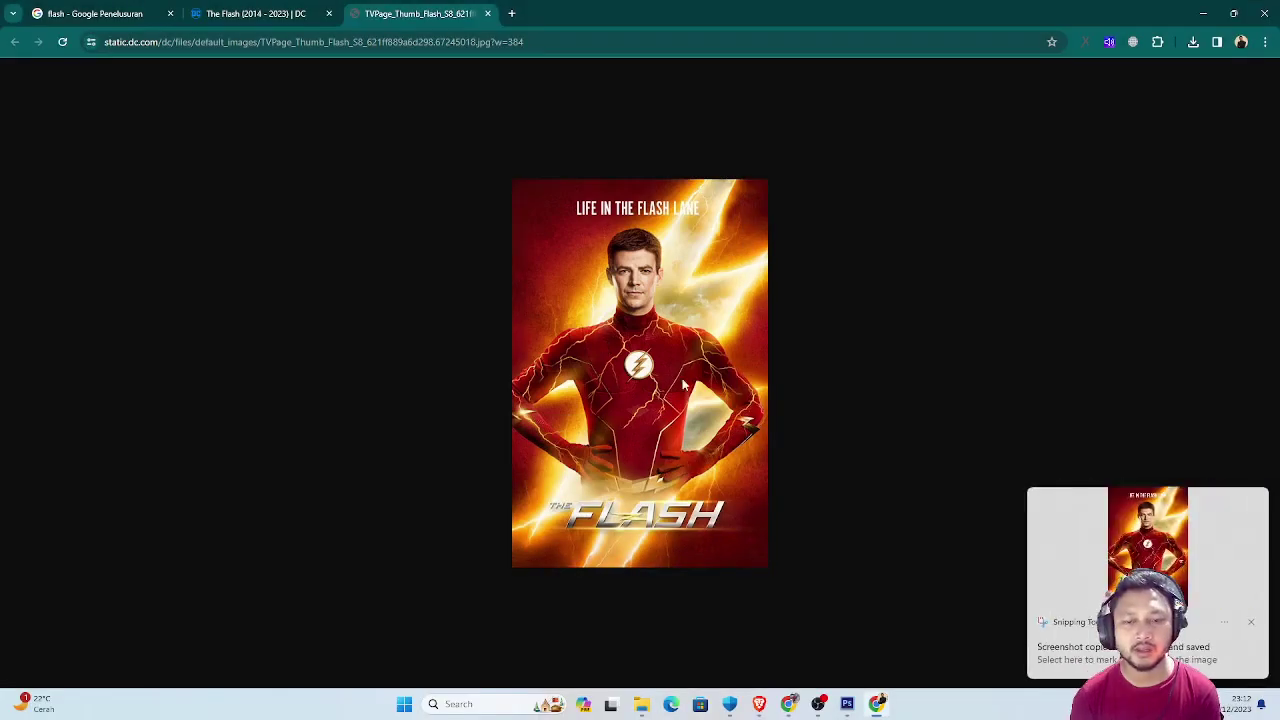
pyautogui.click(1201, 600)
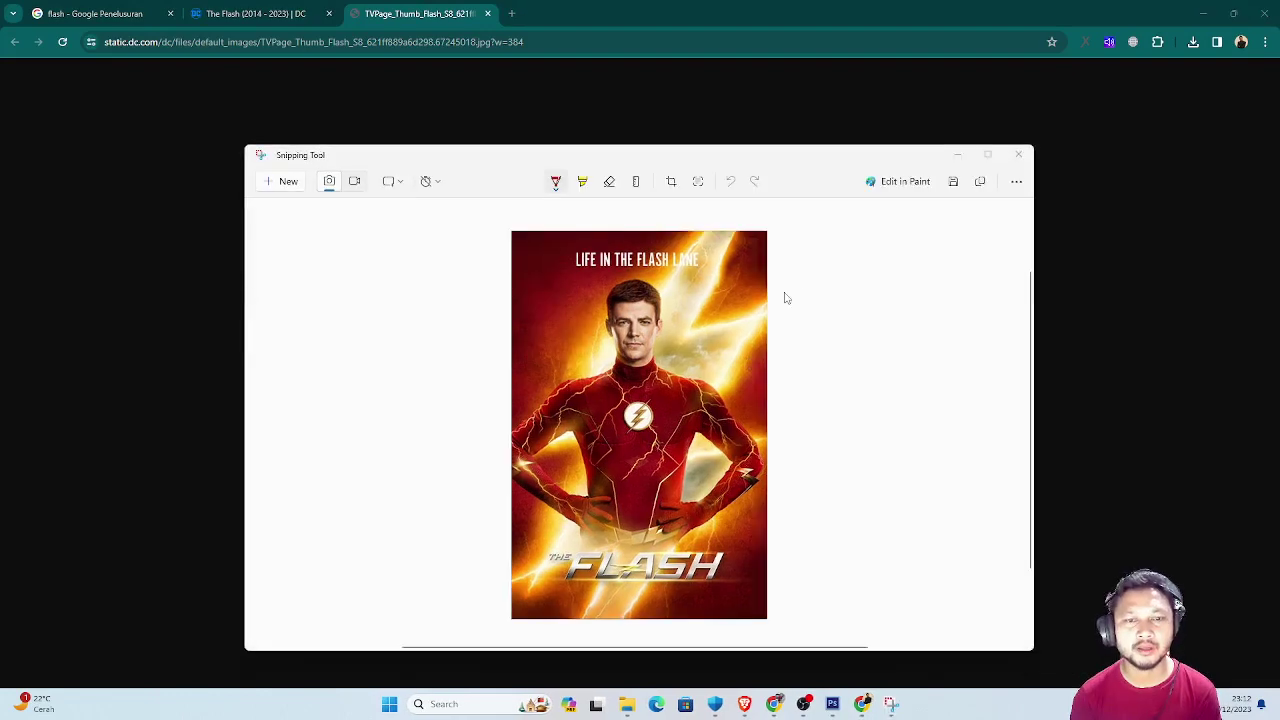
# Save the capture as a PNG screenshot in F:\Dasar Multimedia.
pyautogui.click(953, 181)
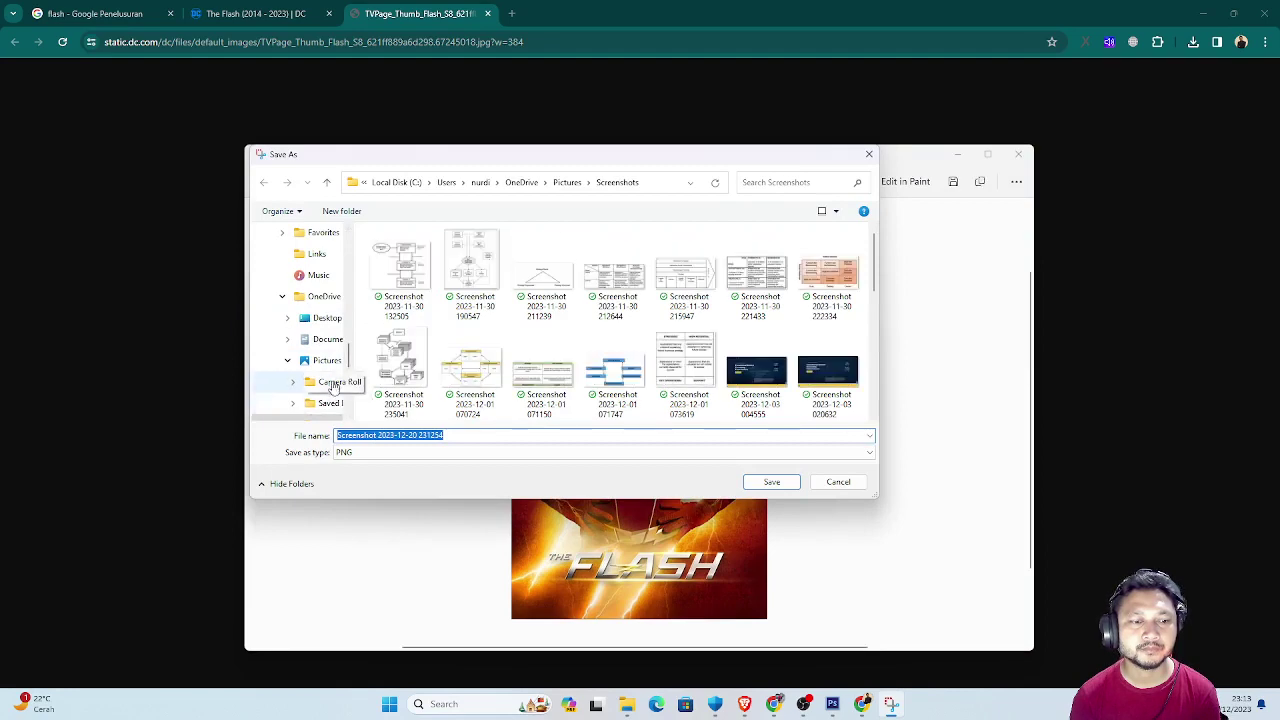
pyautogui.scroll(-3, 330, 385)
pyautogui.scroll(-3, 325, 390)
pyautogui.scroll(-2, 323, 350)
pyautogui.click(323, 339)
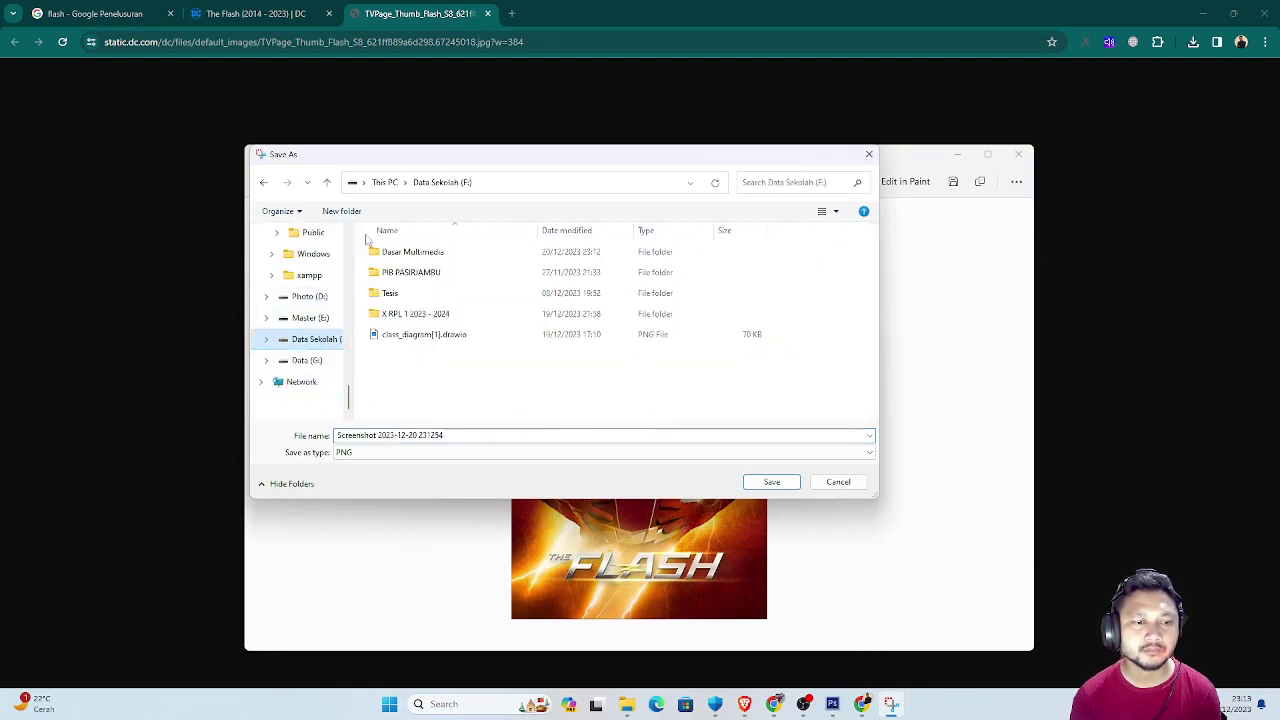
pyautogui.doubleClick(420, 251)
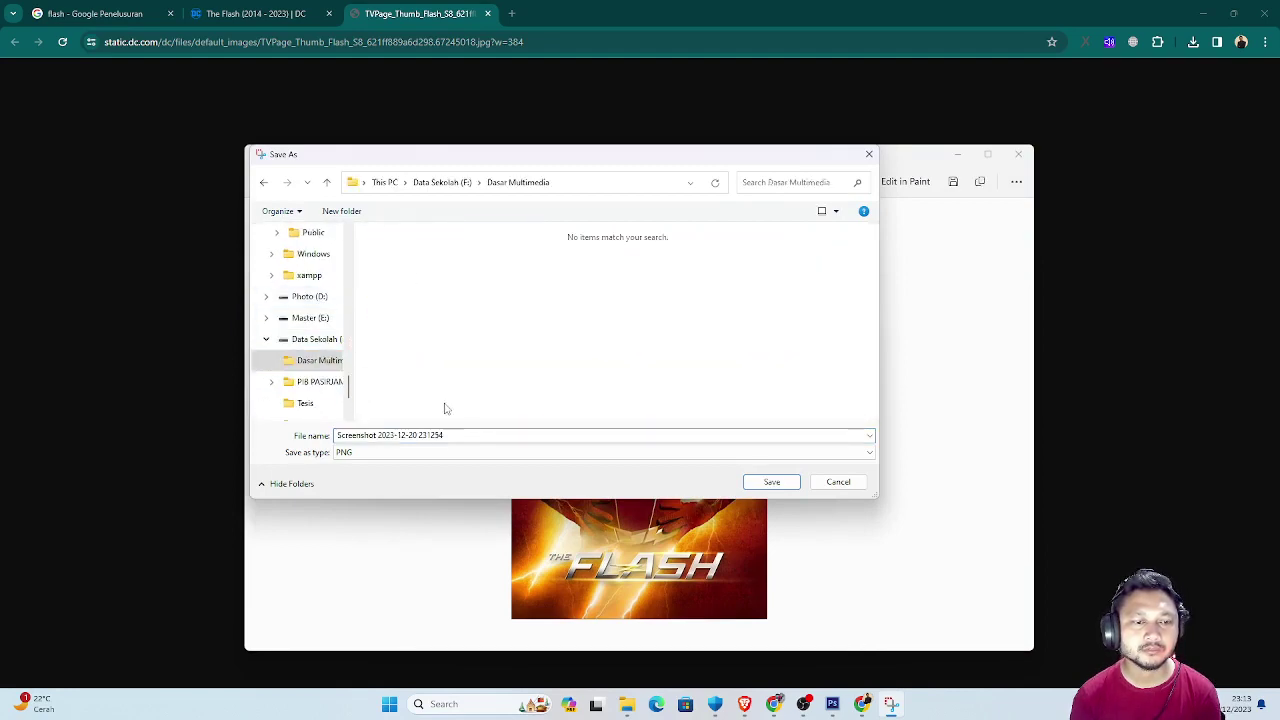
pyautogui.click(772, 482)
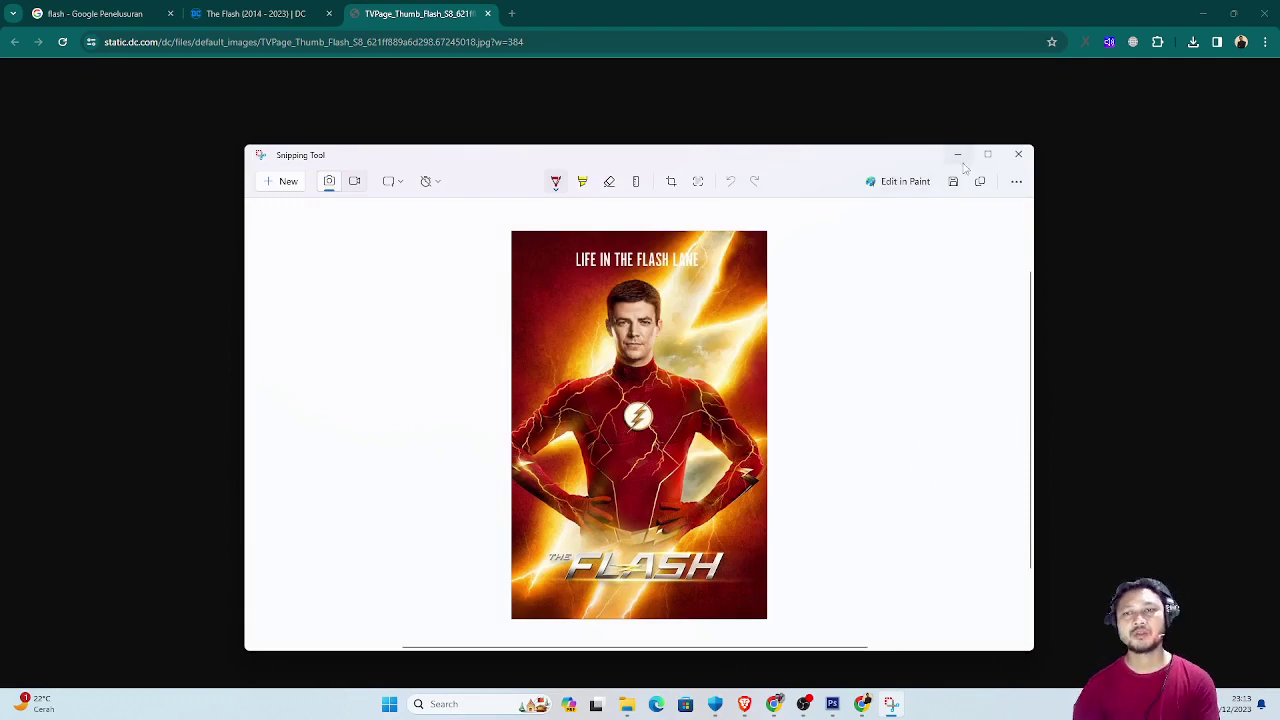
pyautogui.click(958, 156)
pyautogui.moveTo(685, 704)
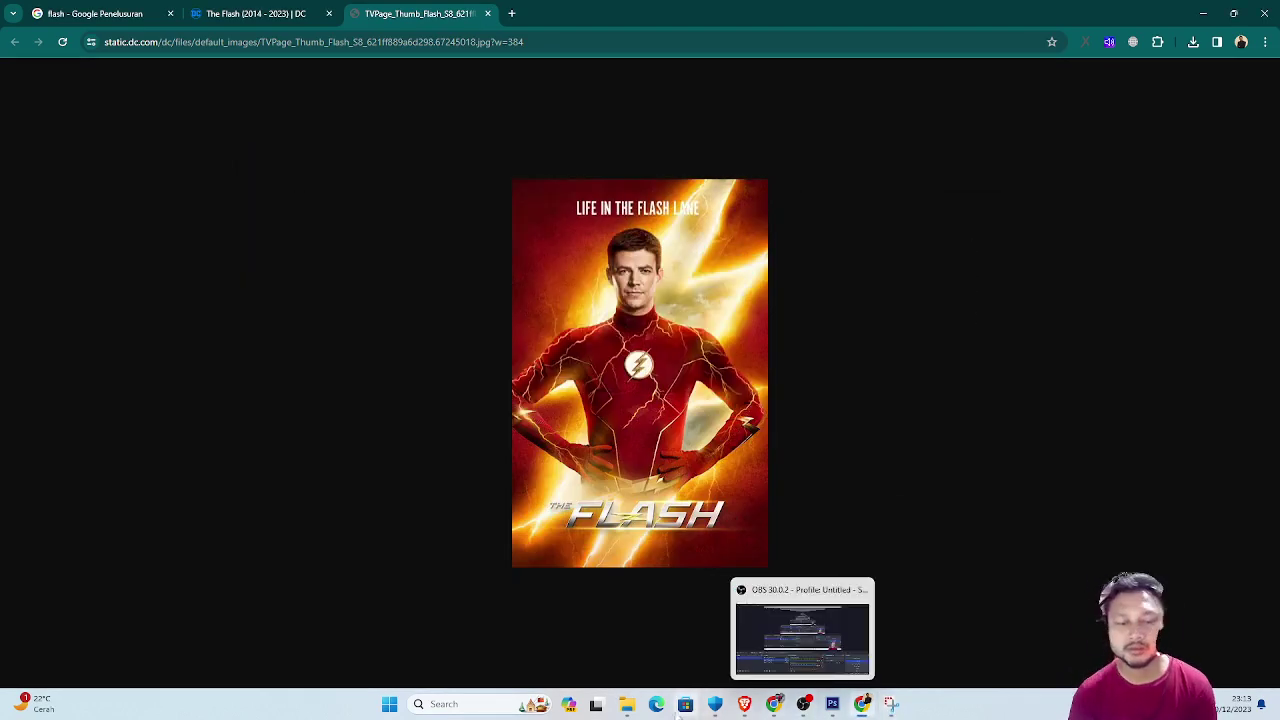
pyautogui.click(628, 706)
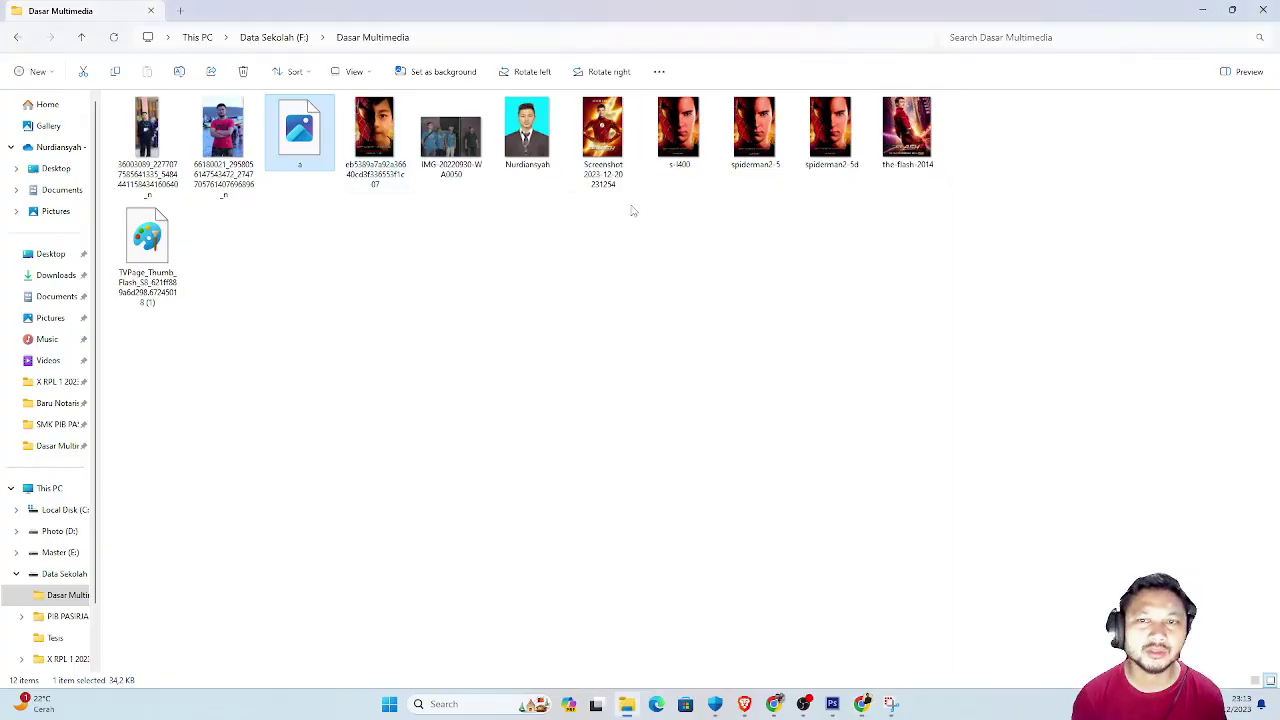
pyautogui.click(597, 130)
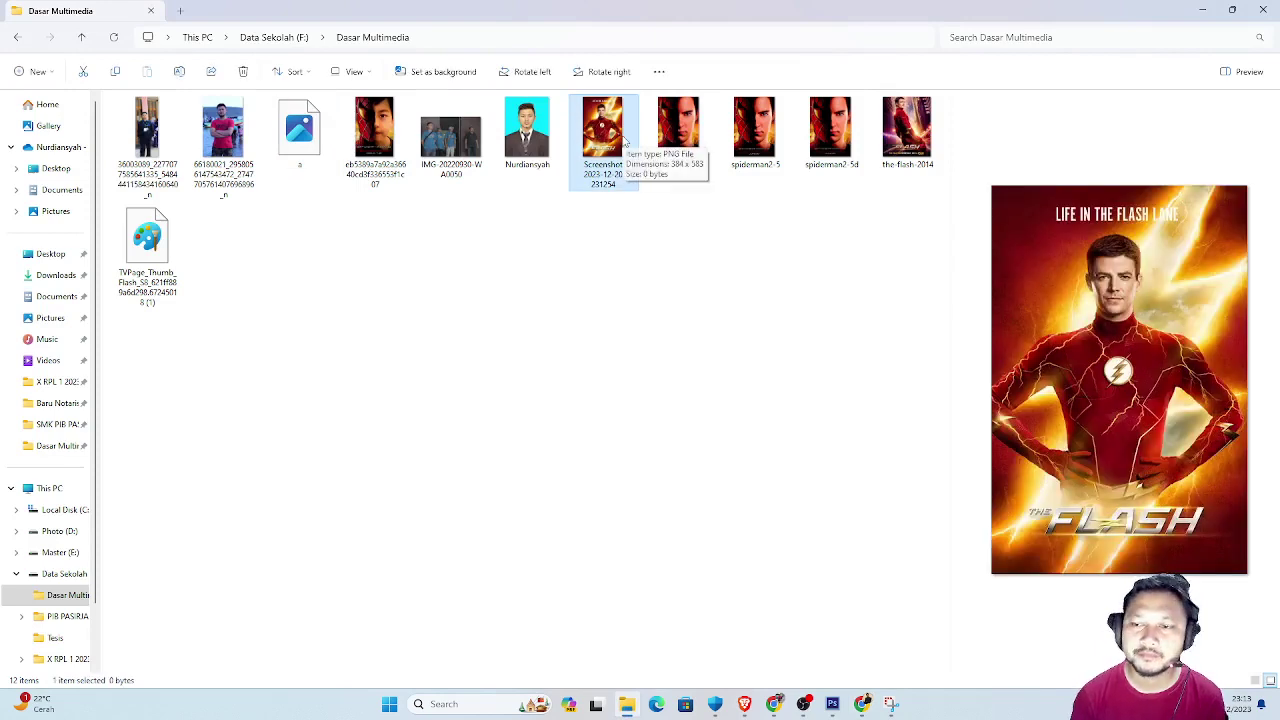
pyautogui.moveTo(604, 130)
pyautogui.mouseDown()
pyautogui.moveTo(841, 709)
pyautogui.moveTo(326, 53)
pyautogui.mouseUp()
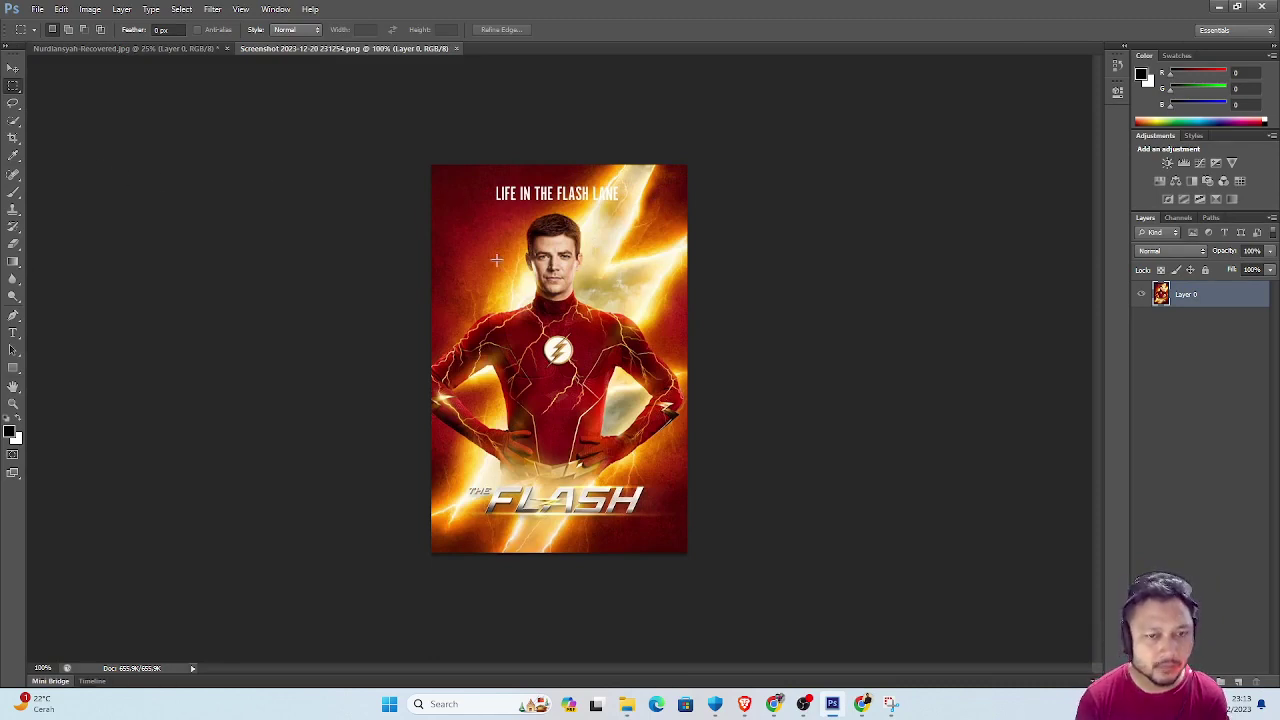
# Zoom in on the Flash poster screenshot and pick the Clone Stamp tool.
pyautogui.scroll(2, 568, 260)
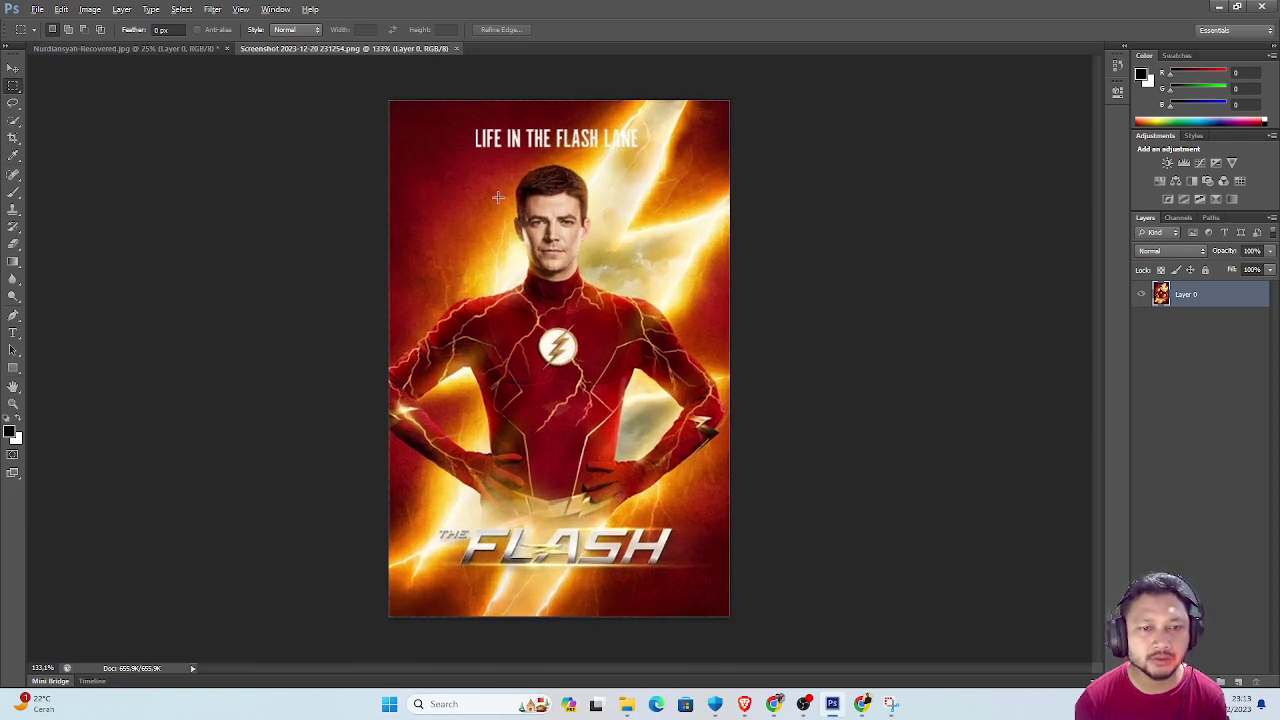
pyautogui.scroll(1, 563, 208)
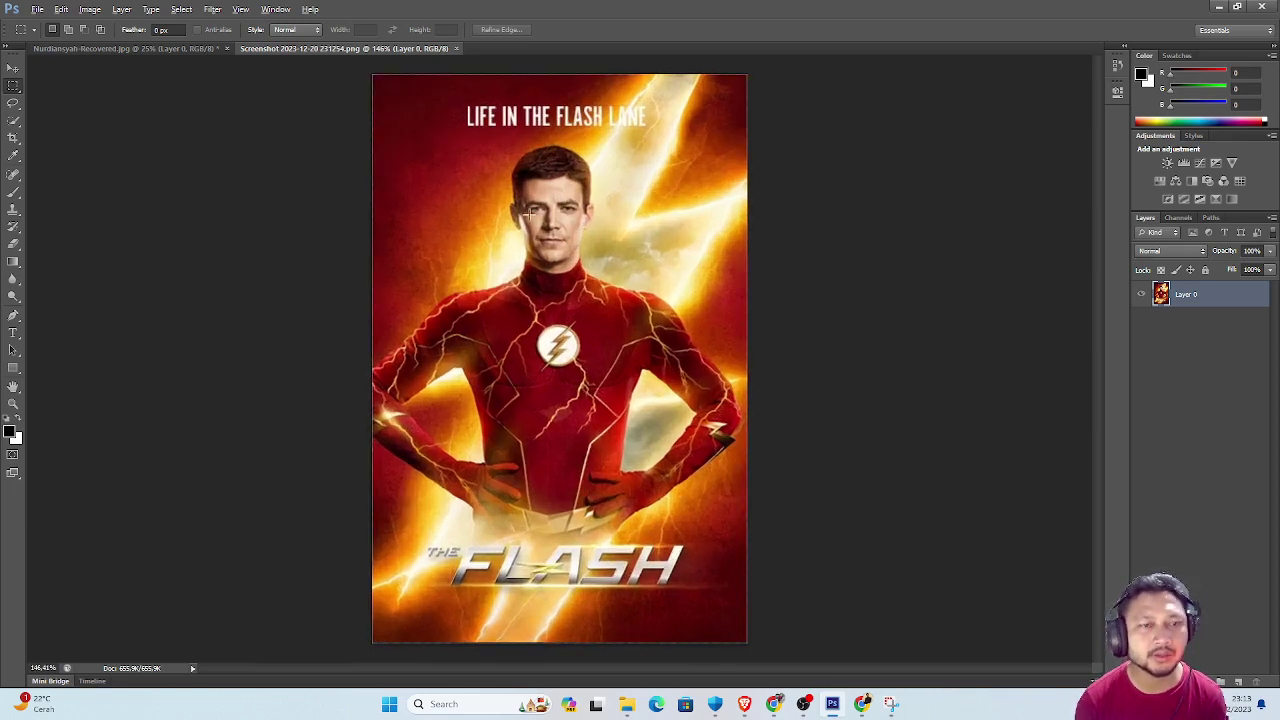
pyautogui.click(13, 67)
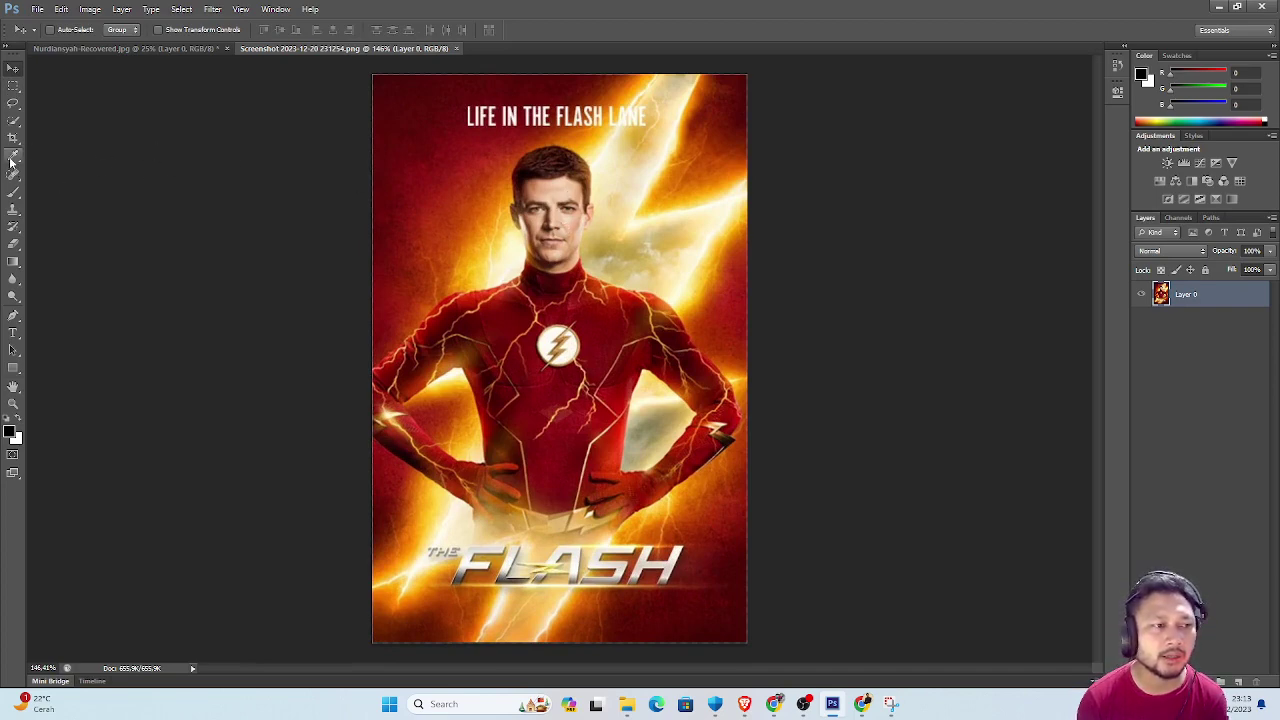
pyautogui.click(12, 209)
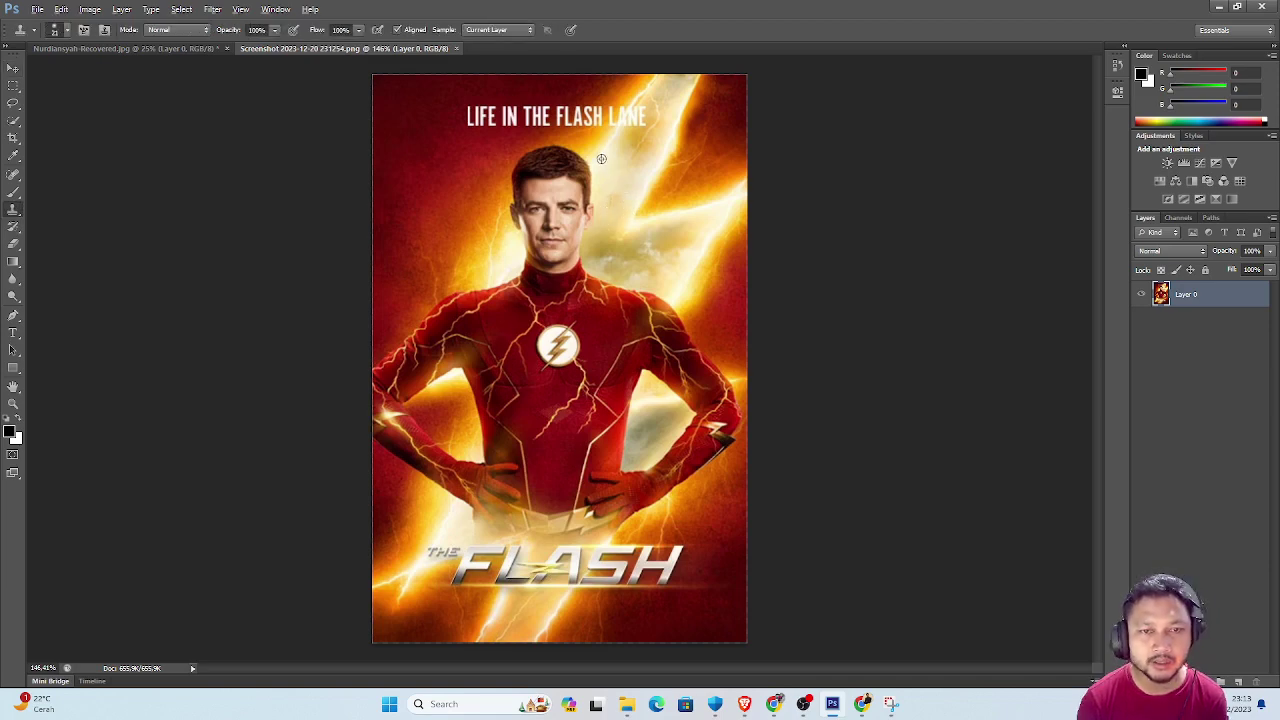
# Sample the poster background and clone it over the cheeks, forehead, chin and neck.
pyautogui.keyDown('alt'); pyautogui.click(606, 183); pyautogui.keyUp('alt')
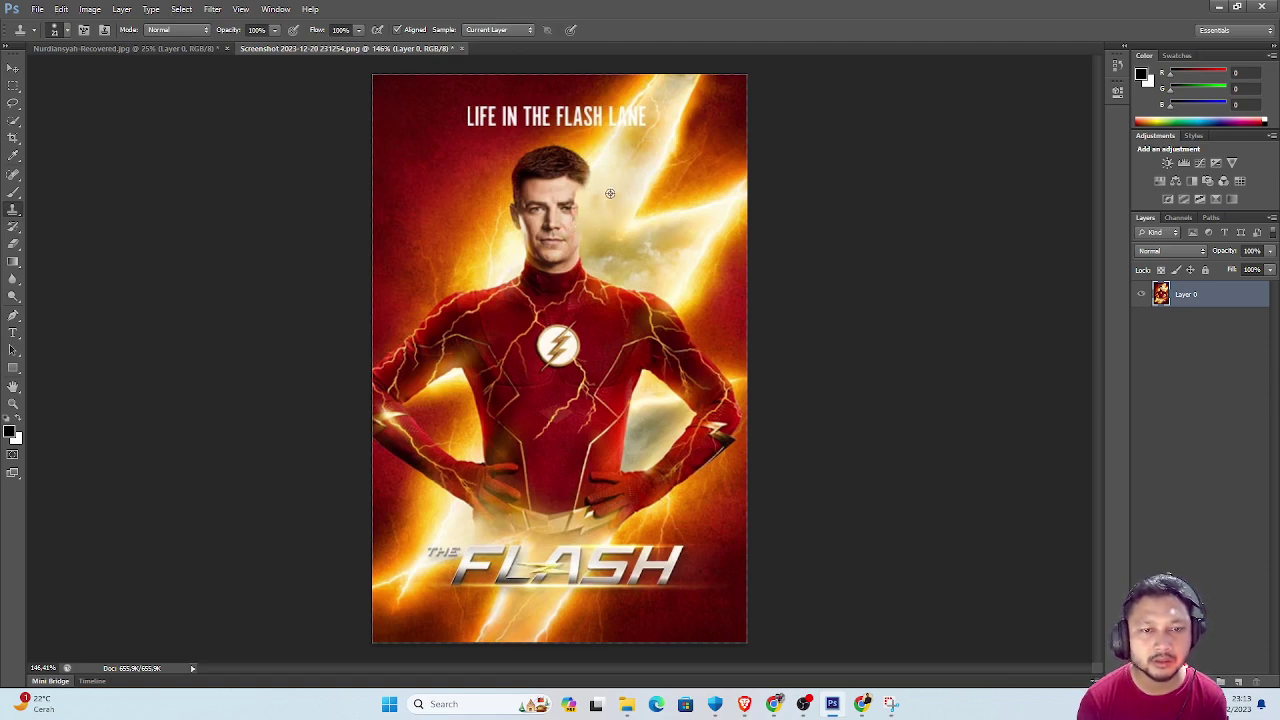
pyautogui.moveTo(574, 212); pyautogui.dragTo(568, 240)
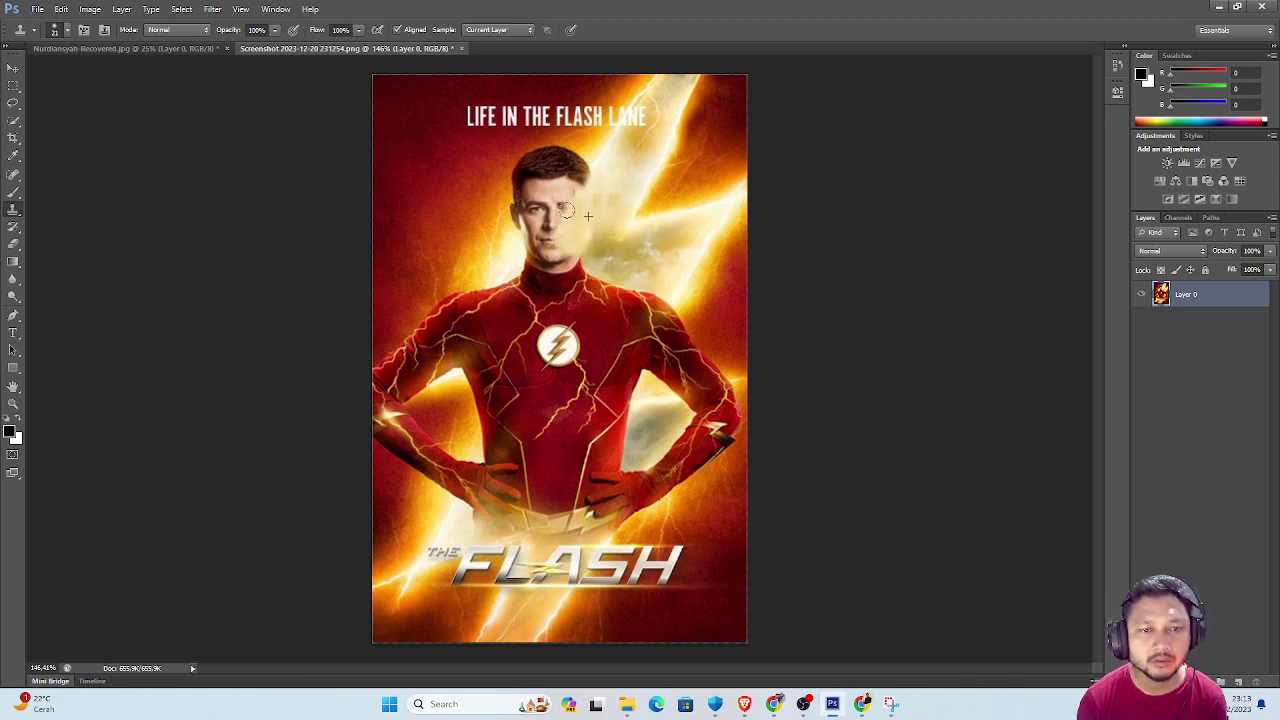
pyautogui.click(565, 209)
pyautogui.moveTo(568, 202); pyautogui.dragTo(550, 237)
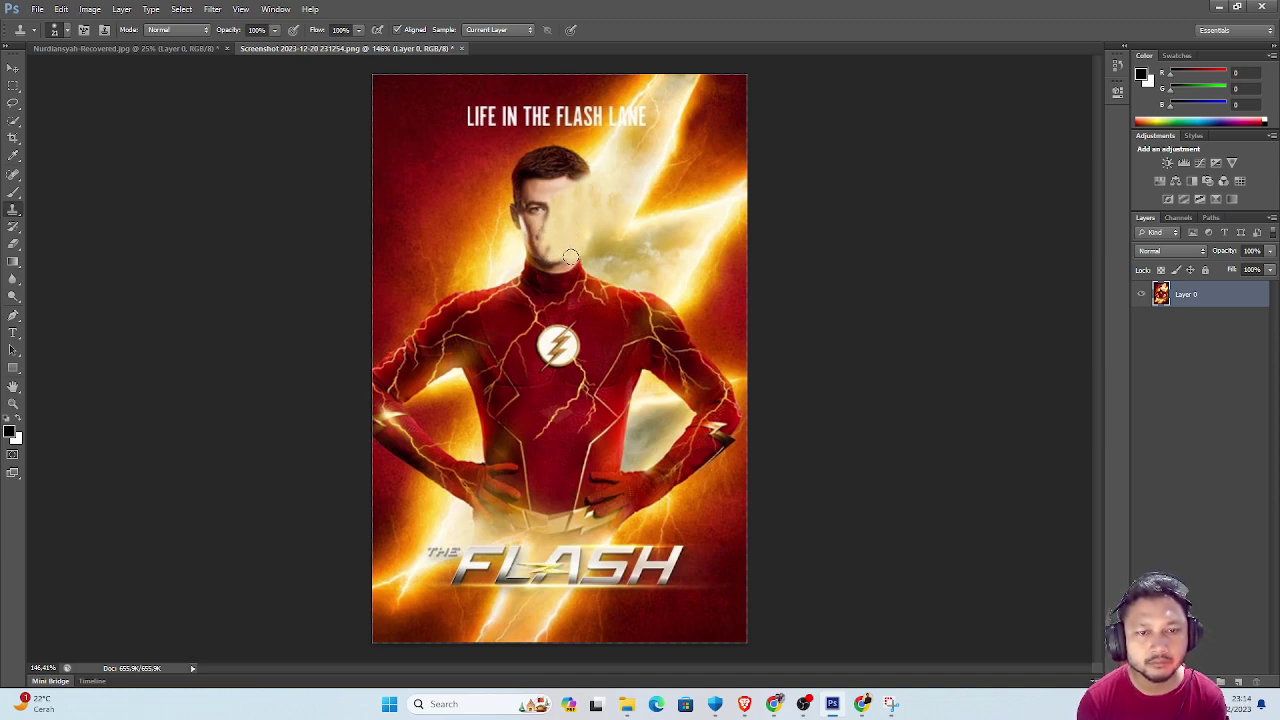
pyautogui.moveTo(566, 260)
pyautogui.mouseDown()
pyautogui.moveTo(545, 263)
pyautogui.moveTo(564, 229)
pyautogui.moveTo(533, 255)
pyautogui.moveTo(573, 198)
pyautogui.mouseUp()
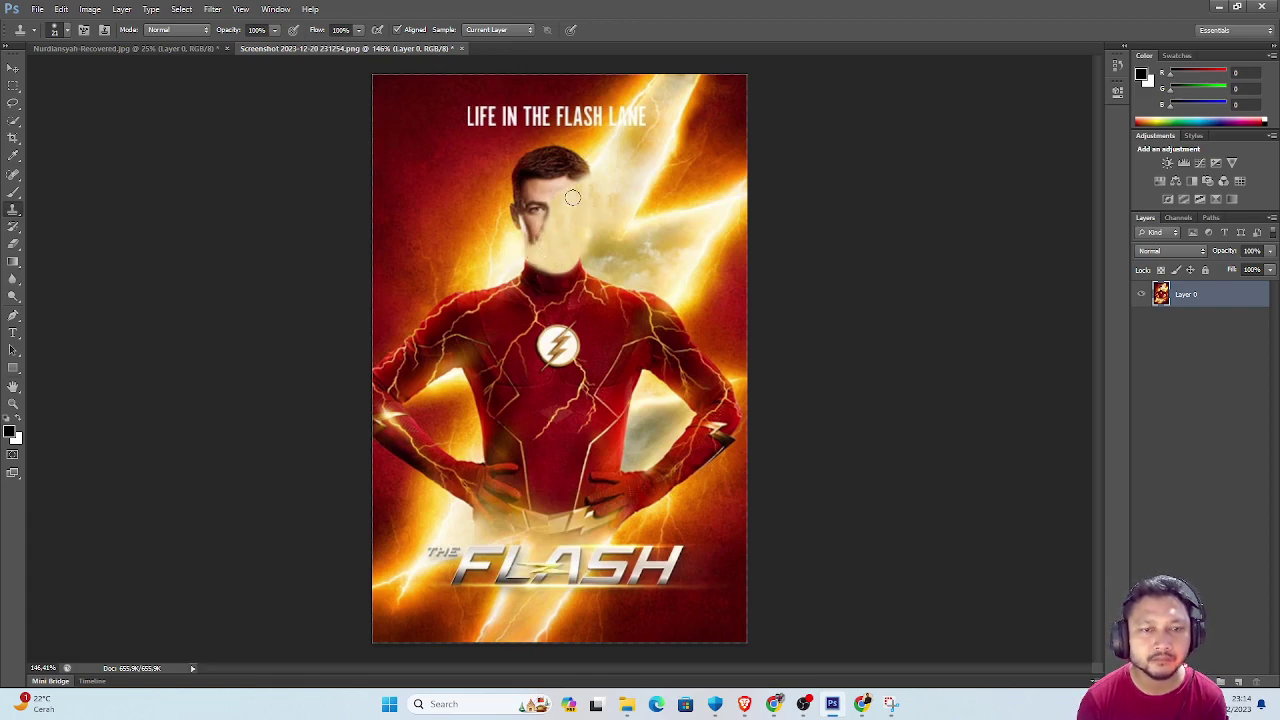
# Resample near the hair and clone texture over the hair and the face's left edge.
pyautogui.keyDown('alt'); pyautogui.click(510, 145); pyautogui.keyUp('alt')
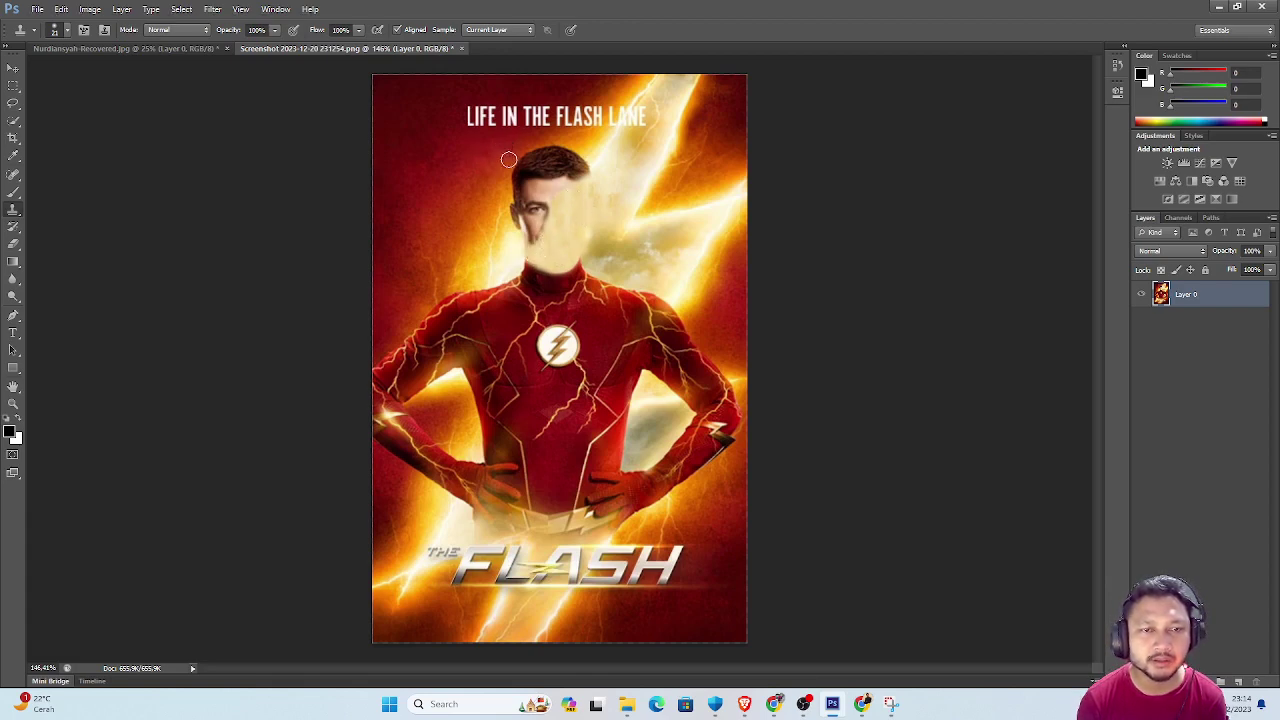
pyautogui.moveTo(506, 172); pyautogui.dragTo(525, 158)
pyautogui.keyDown('alt'); pyautogui.click(531, 139); pyautogui.keyUp('alt')
pyautogui.moveTo(528, 150)
pyautogui.mouseDown()
pyautogui.moveTo(546, 155)
pyautogui.moveTo(489, 231)
pyautogui.mouseUp()
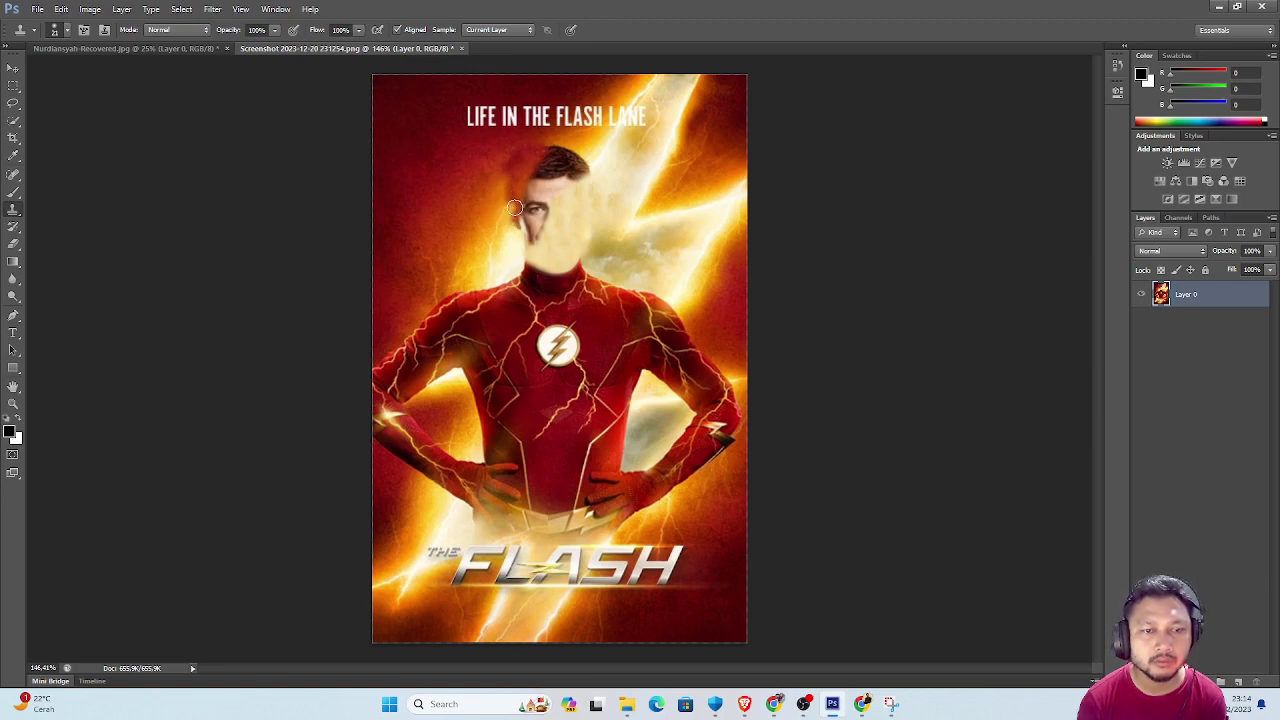
pyautogui.moveTo(502, 213)
pyautogui.mouseDown()
pyautogui.moveTo(519, 214)
pyautogui.moveTo(505, 232)
pyautogui.moveTo(601, 155)
pyautogui.moveTo(598, 183)
pyautogui.moveTo(543, 210)
pyautogui.moveTo(534, 233)
pyautogui.mouseUp()
# Undo a stray dark stroke, then clone texture over the face's left side and top hair.
pyautogui.keyDown('alt'); pyautogui.click(593, 143); pyautogui.keyUp('alt')
pyautogui.hotkey('ctrl', 'z')
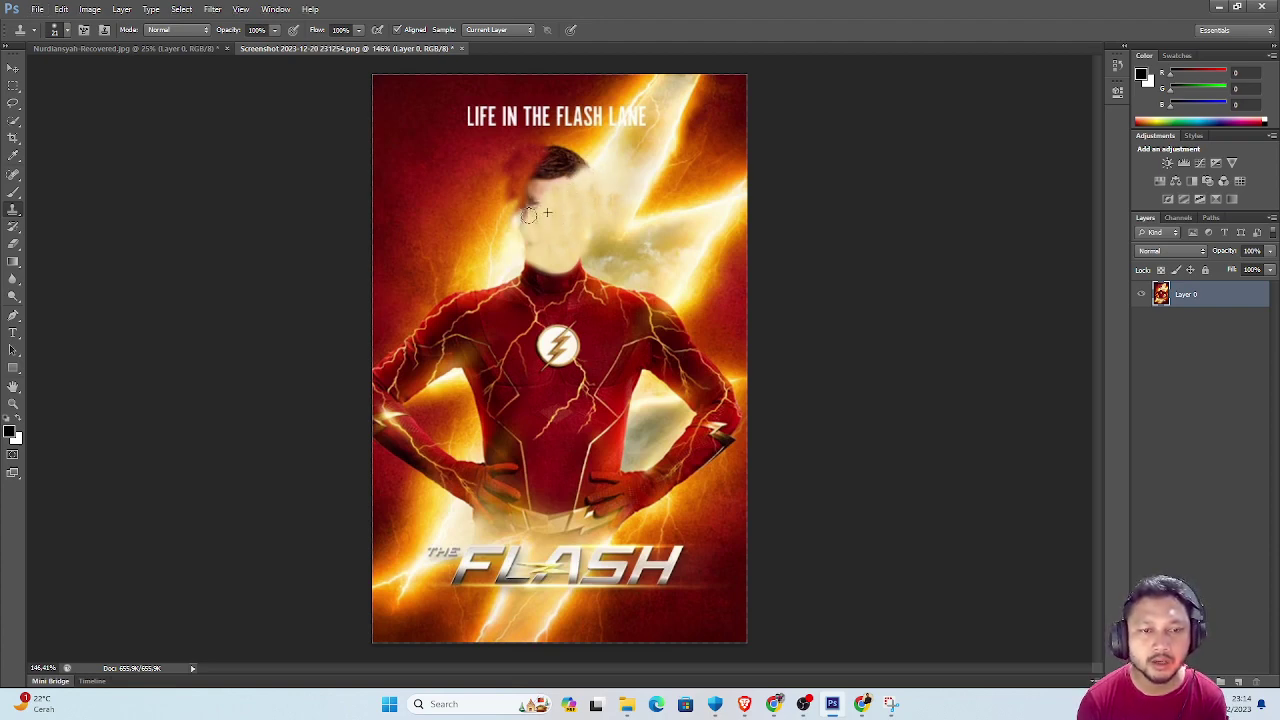
pyautogui.moveTo(537, 241)
pyautogui.mouseDown()
pyautogui.moveTo(585, 207)
pyautogui.moveTo(530, 200)
pyautogui.mouseUp()
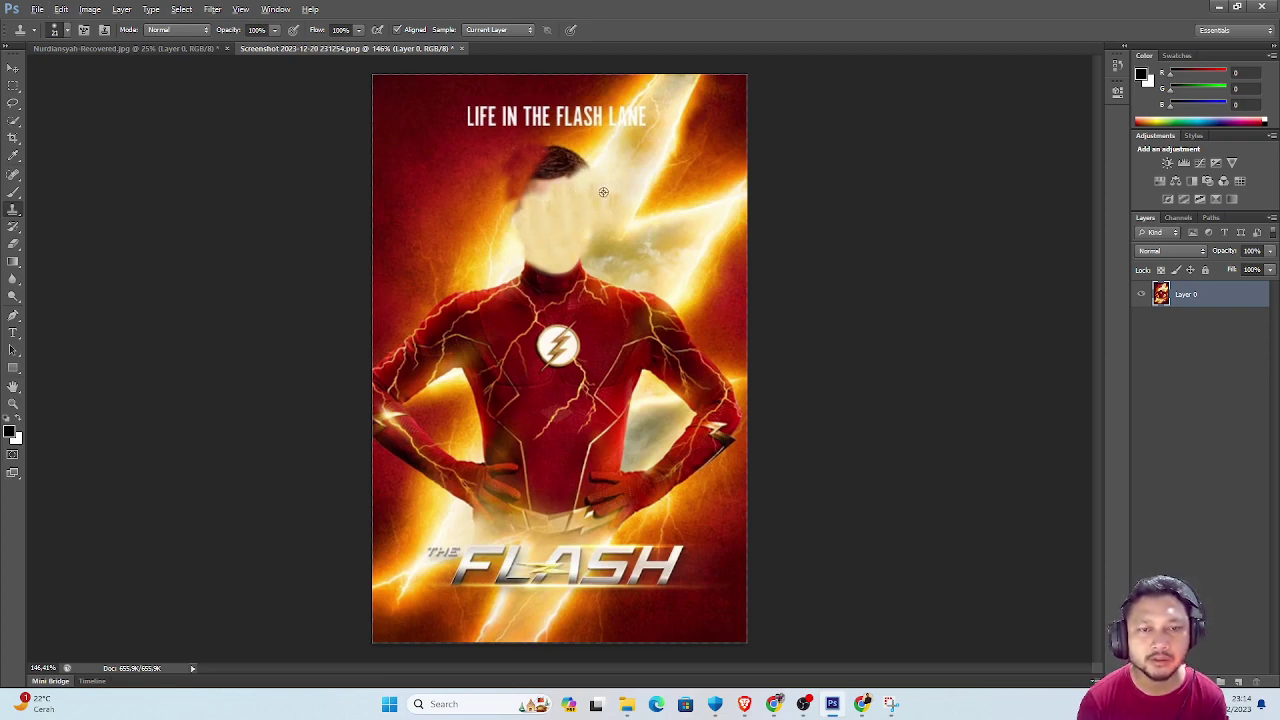
pyautogui.moveTo(588, 172)
pyautogui.mouseDown()
pyautogui.moveTo(565, 165)
pyautogui.moveTo(577, 170)
pyautogui.moveTo(545, 181)
pyautogui.mouseUp()
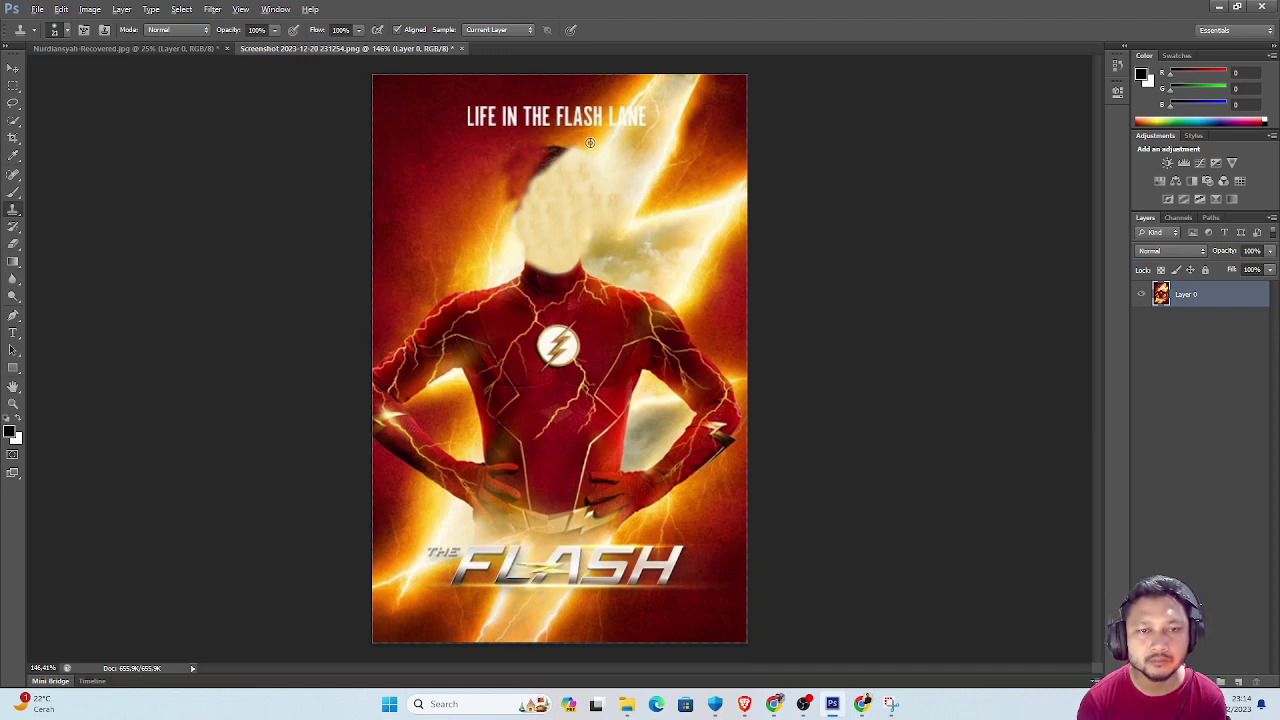
pyautogui.moveTo(576, 149)
pyautogui.mouseDown()
pyautogui.moveTo(549, 150)
pyautogui.moveTo(532, 185)
pyautogui.mouseUp()
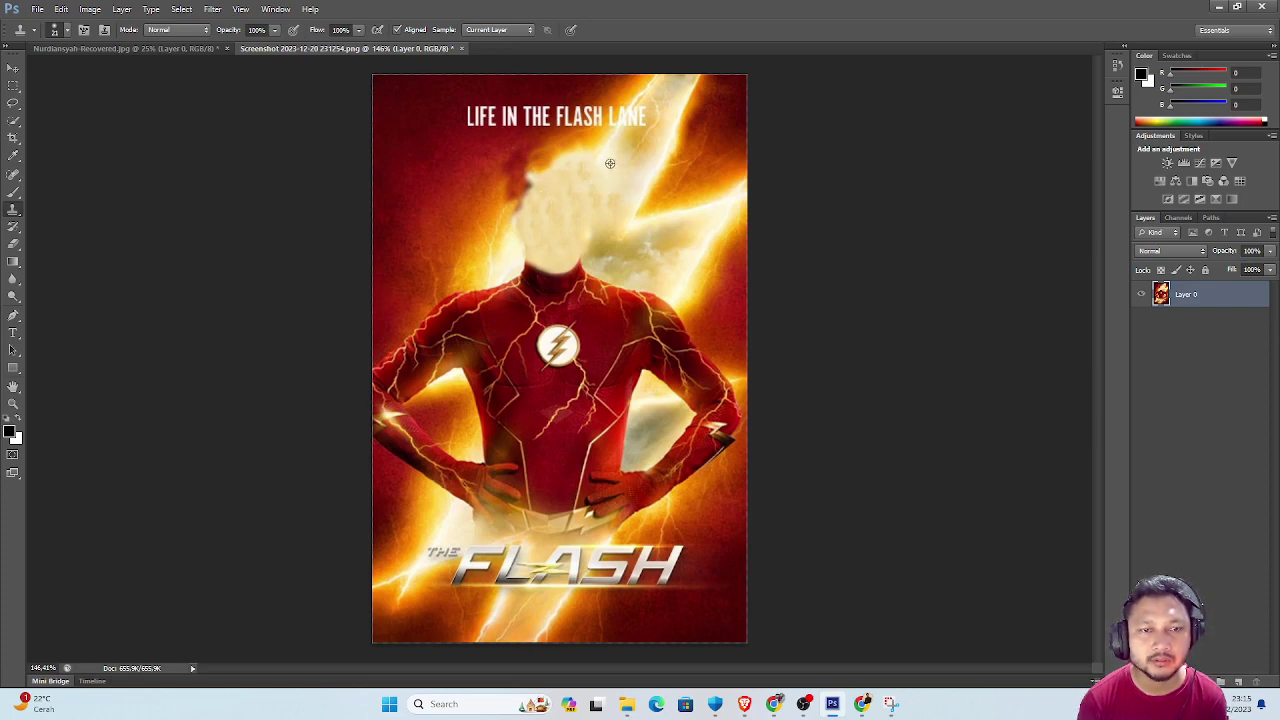
# Cover the remaining hair along the head's left edge, then bring up the cut-out face document.
pyautogui.moveTo(537, 154); pyautogui.dragTo(517, 214)
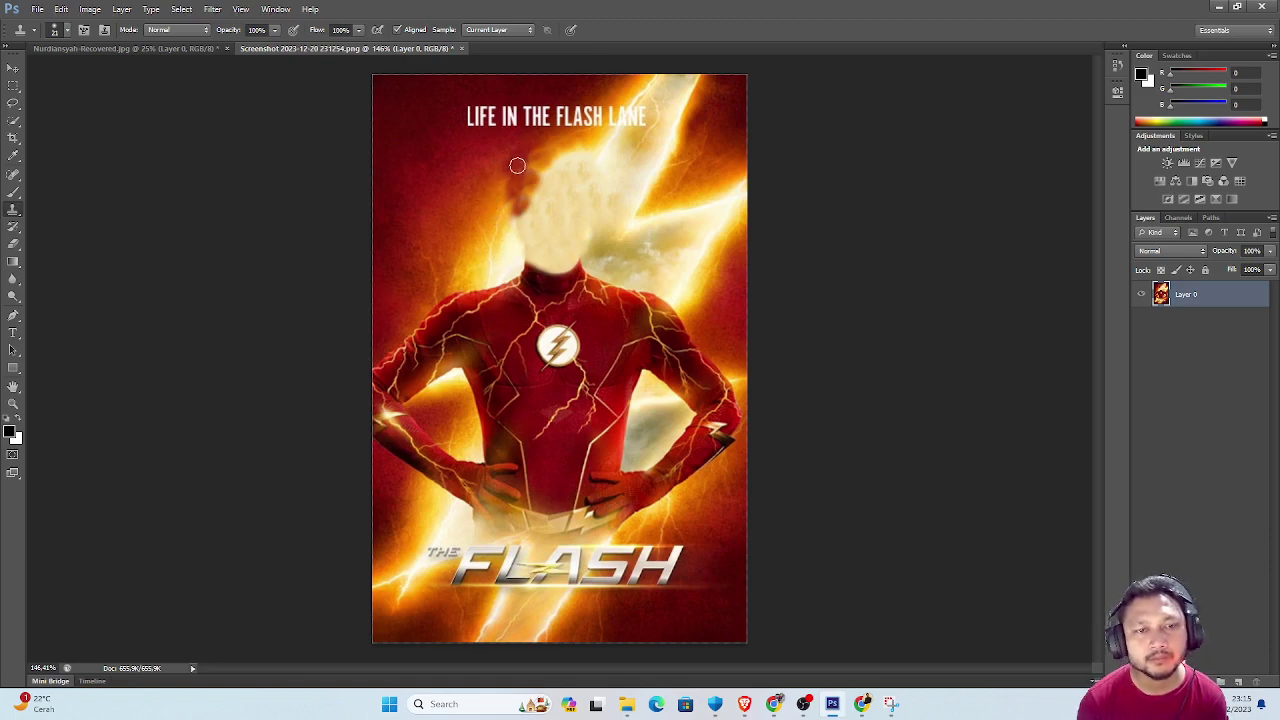
pyautogui.moveTo(517, 163)
pyautogui.mouseDown()
pyautogui.moveTo(509, 180)
pyautogui.moveTo(547, 151)
pyautogui.mouseUp()
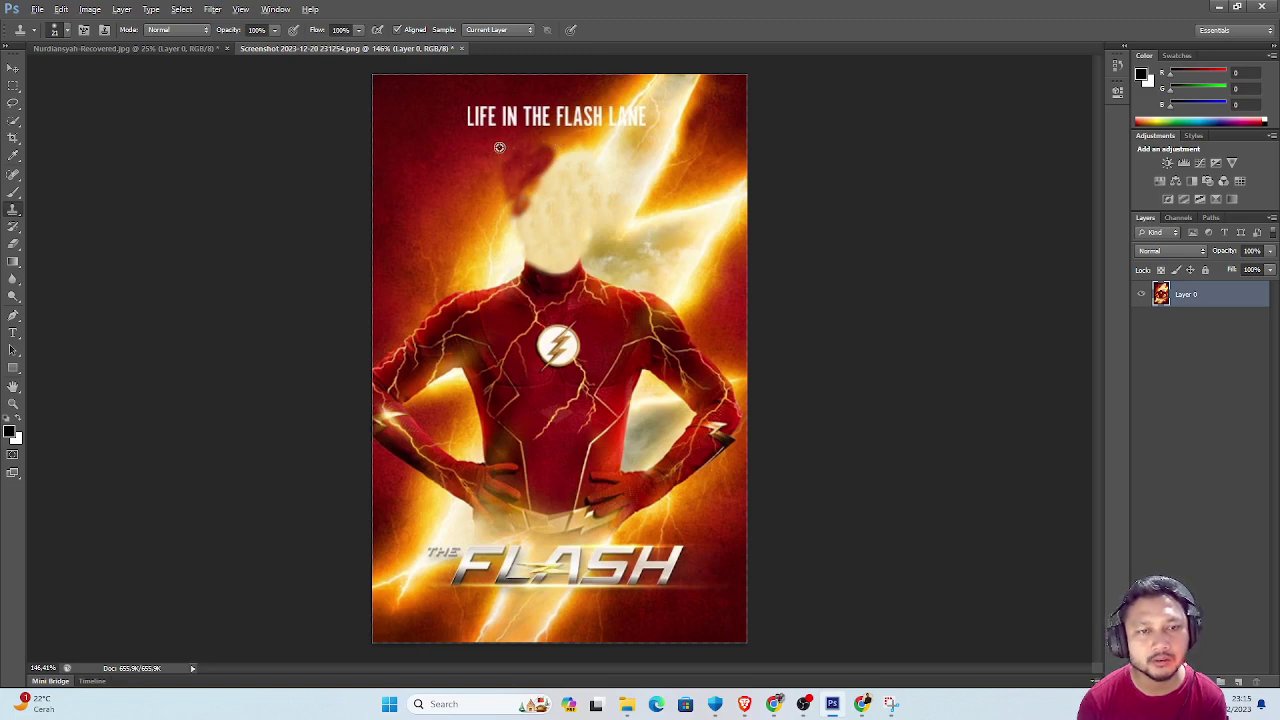
pyautogui.moveTo(535, 168)
pyautogui.mouseDown()
pyautogui.moveTo(550, 151)
pyautogui.moveTo(520, 148)
pyautogui.moveTo(570, 170)
pyautogui.mouseUp()
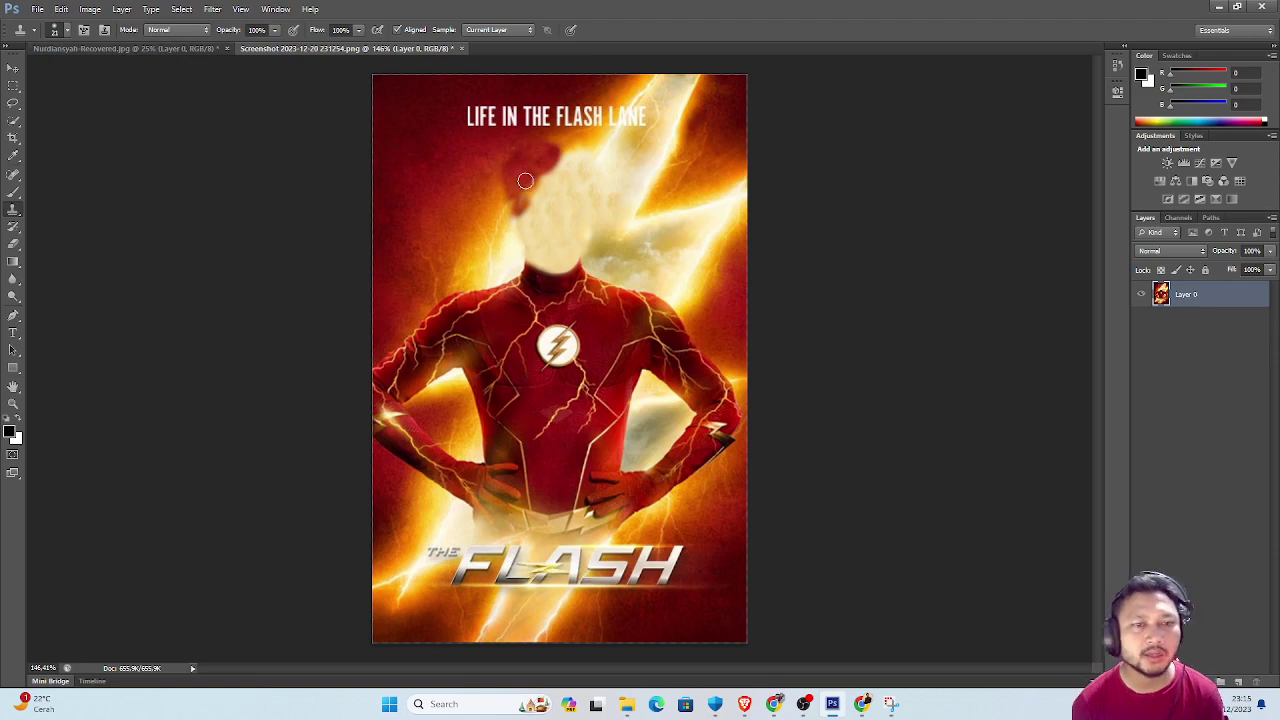
pyautogui.click(160, 49)
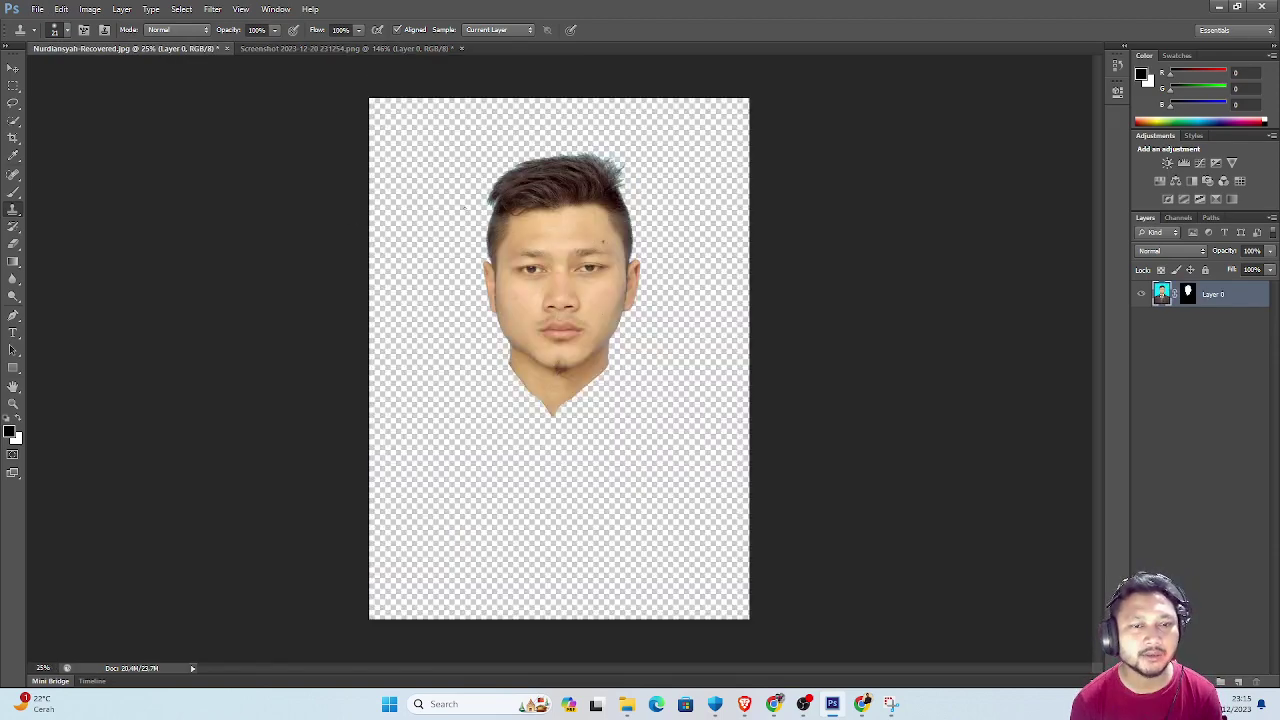
# With the Move tool, drag the masked face layer into the Flash poster as Layer 1.
pyautogui.click(13, 67)
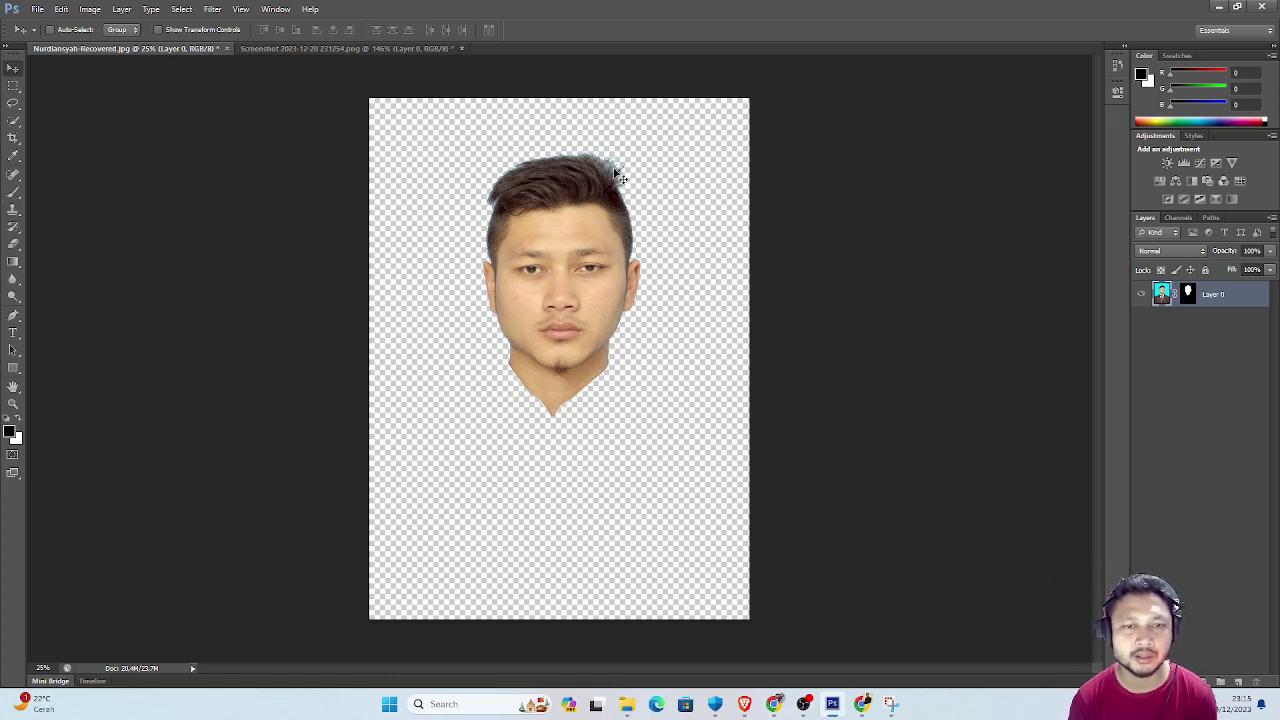
pyautogui.rightClick(1190, 302)
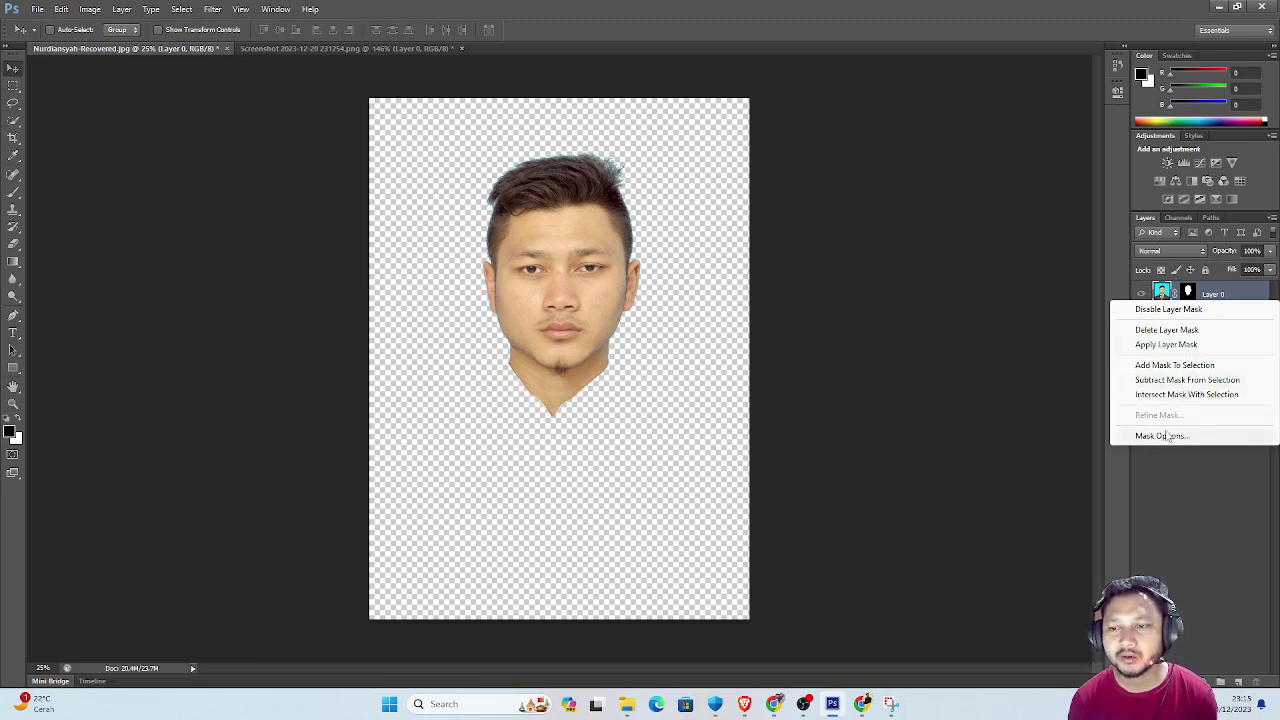
pyautogui.click(660, 243)
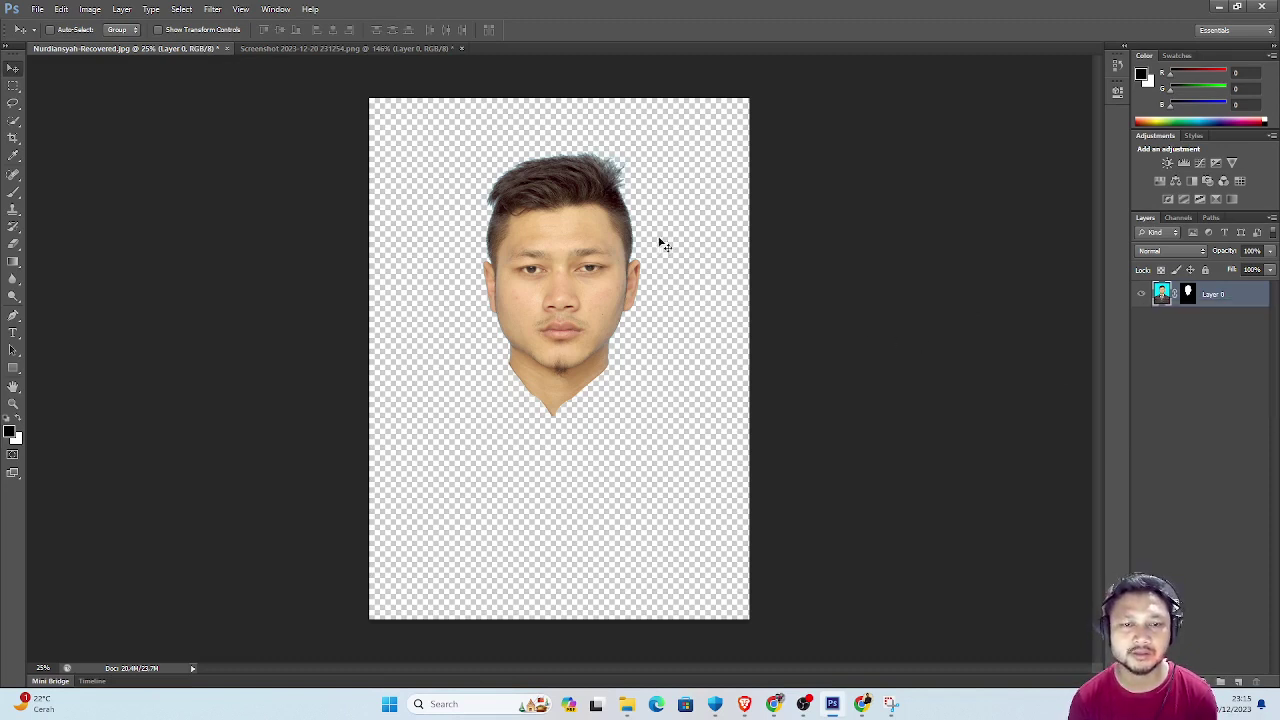
pyautogui.moveTo(531, 226)
pyautogui.mouseDown()
pyautogui.moveTo(352, 49)
pyautogui.moveTo(572, 235)
pyautogui.mouseUp()
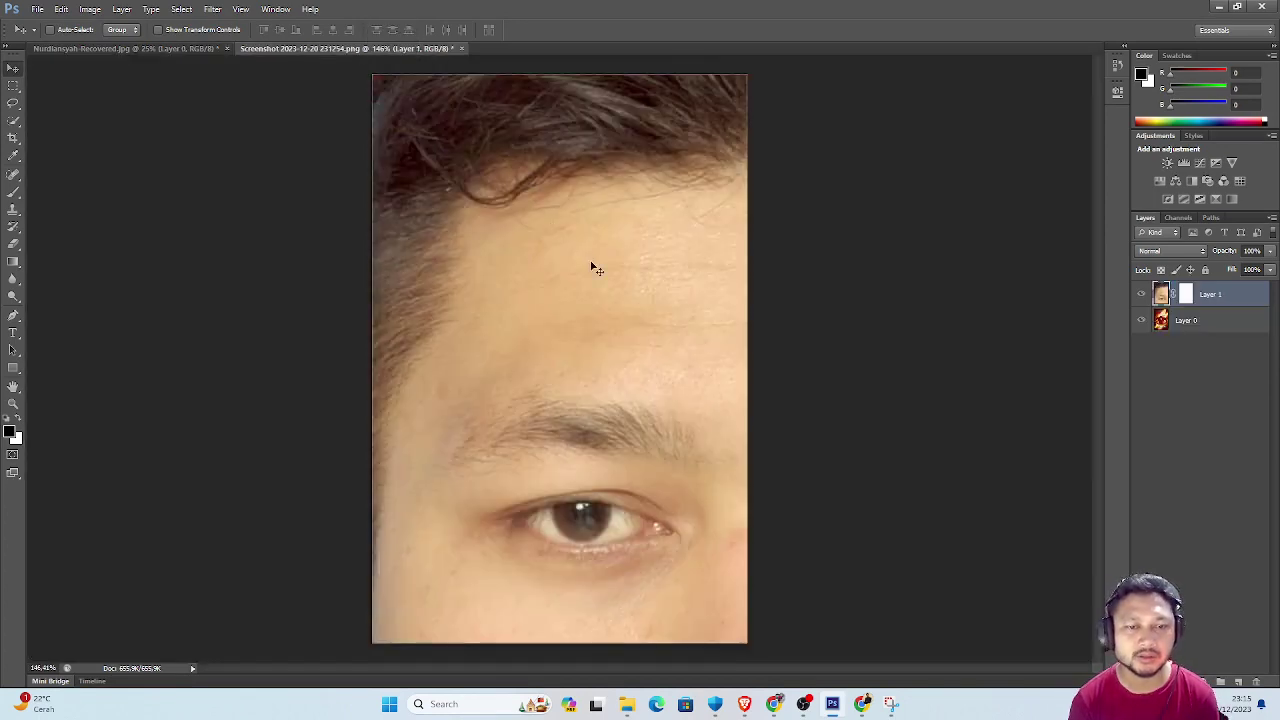
# Free-transform the pasted face, shrinking it and moving it onto the hero's neck.
pyautogui.hotkey('ctrl', 't')
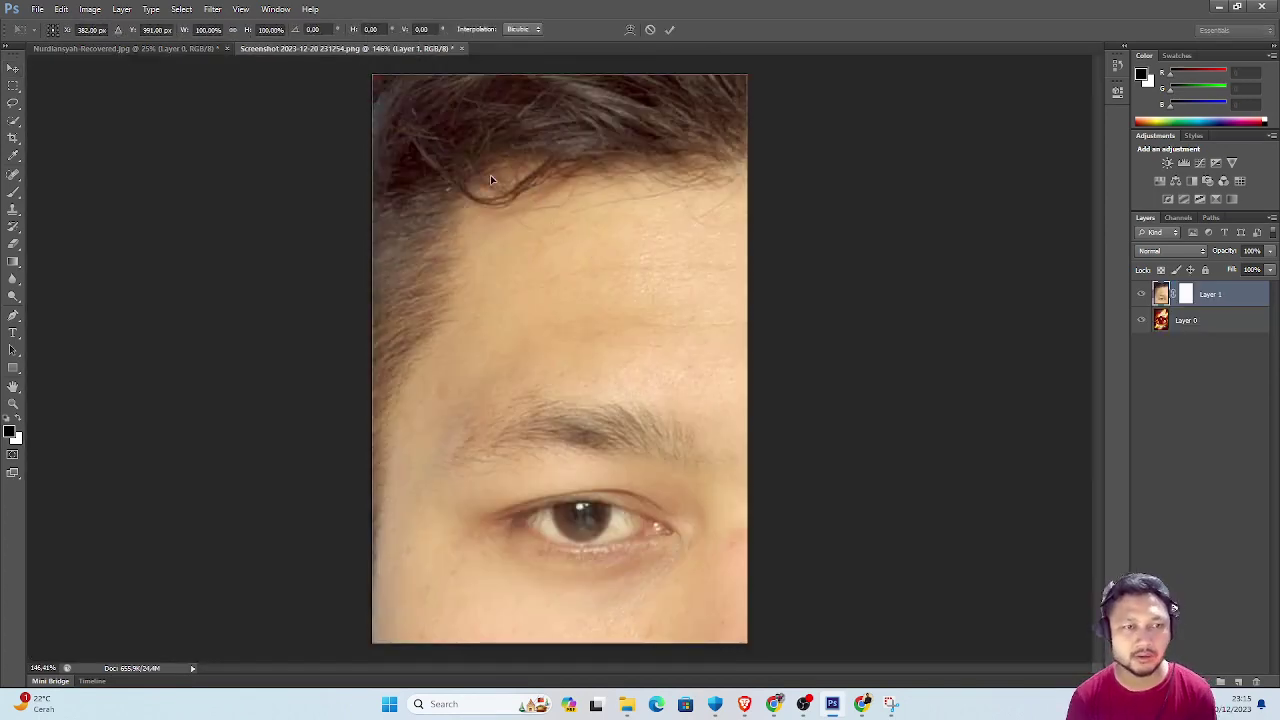
pyautogui.moveTo(490, 175); pyautogui.dragTo(880, 568)
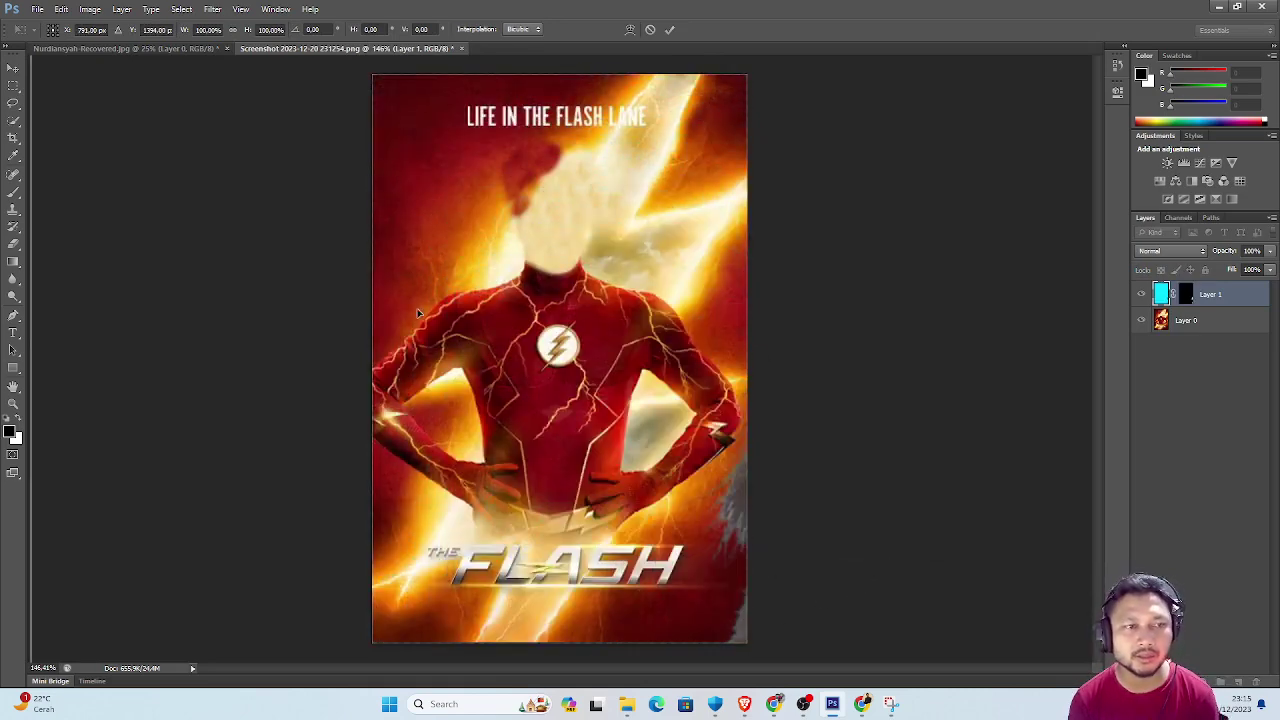
pyautogui.moveTo(418, 313)
pyautogui.mouseDown()
pyautogui.moveTo(260, 208)
pyautogui.moveTo(535, 310)
pyautogui.moveTo(195, 128)
pyautogui.moveTo(714, 510)
pyautogui.moveTo(574, 655)
pyautogui.mouseUp()
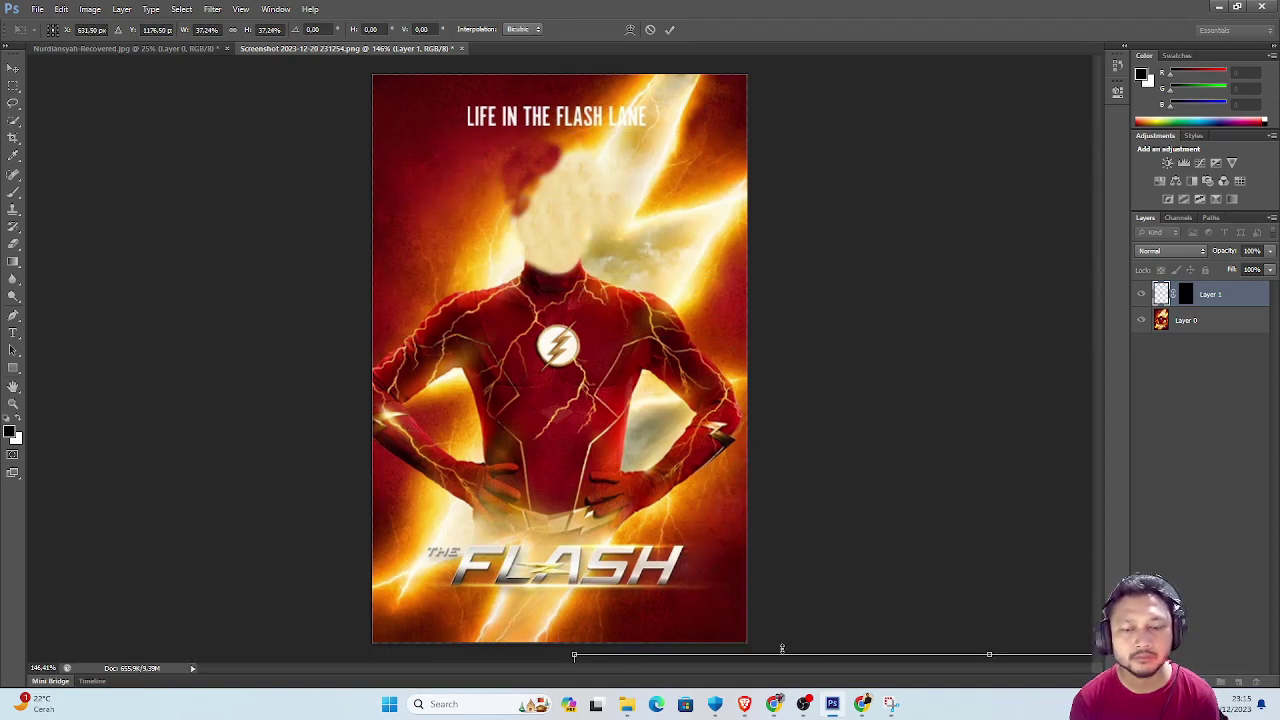
pyautogui.moveTo(794, 663); pyautogui.dragTo(406, 97)
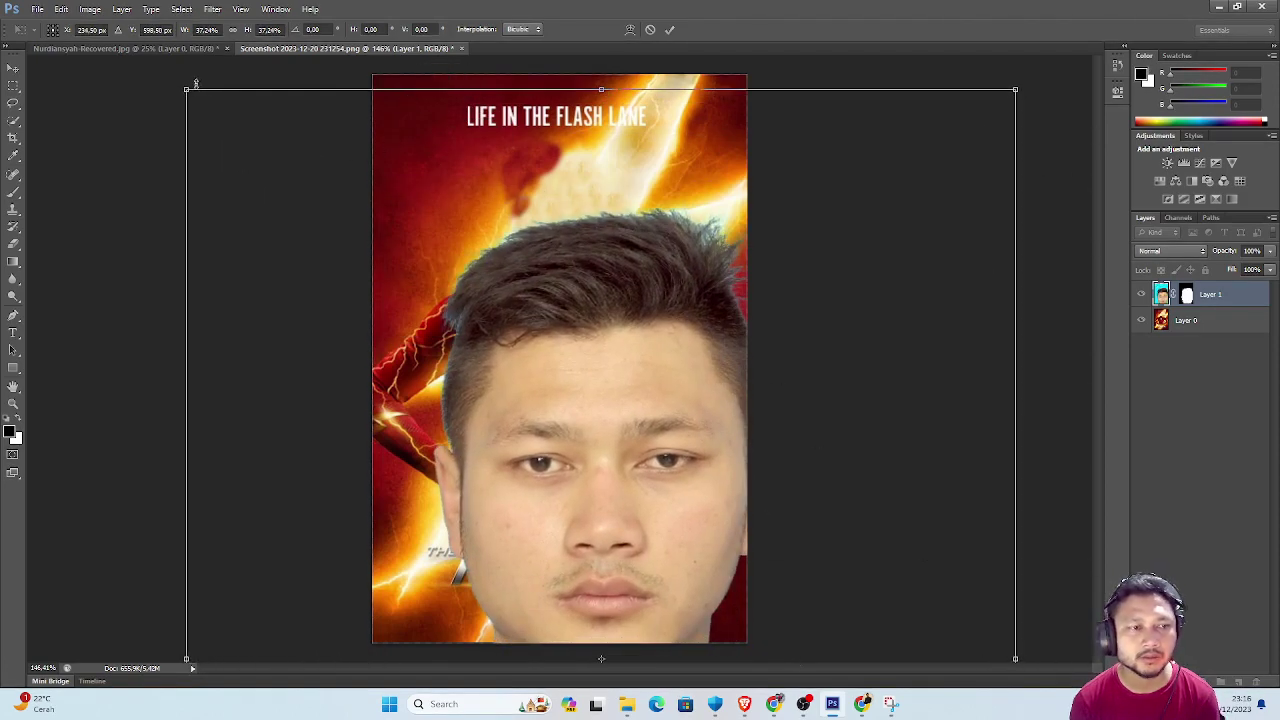
pyautogui.moveTo(188, 91); pyautogui.dragTo(430, 430)
pyautogui.moveTo(571, 500)
pyautogui.mouseDown()
pyautogui.moveTo(535, 280)
pyautogui.moveTo(550, 188)
pyautogui.mouseUp()
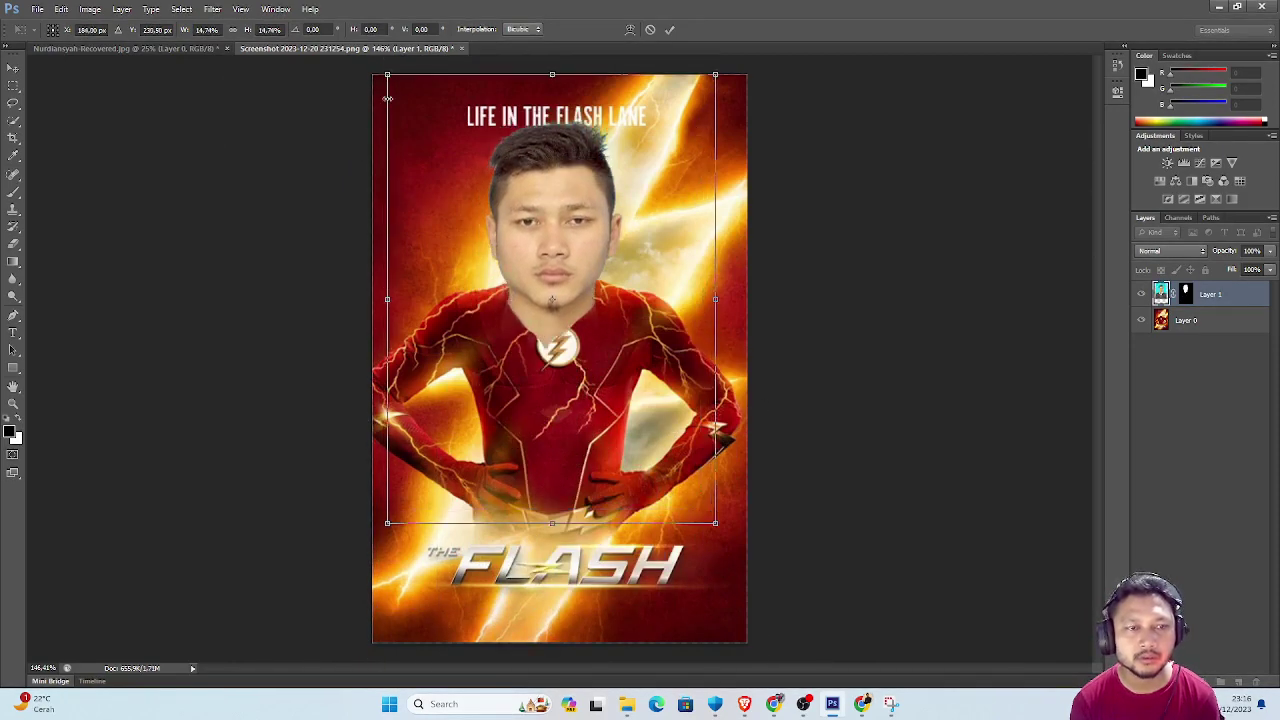
# Fine-tune the face's size and position above the suit collar and commit the transform.
pyautogui.moveTo(383, 75); pyautogui.dragTo(420, 118)
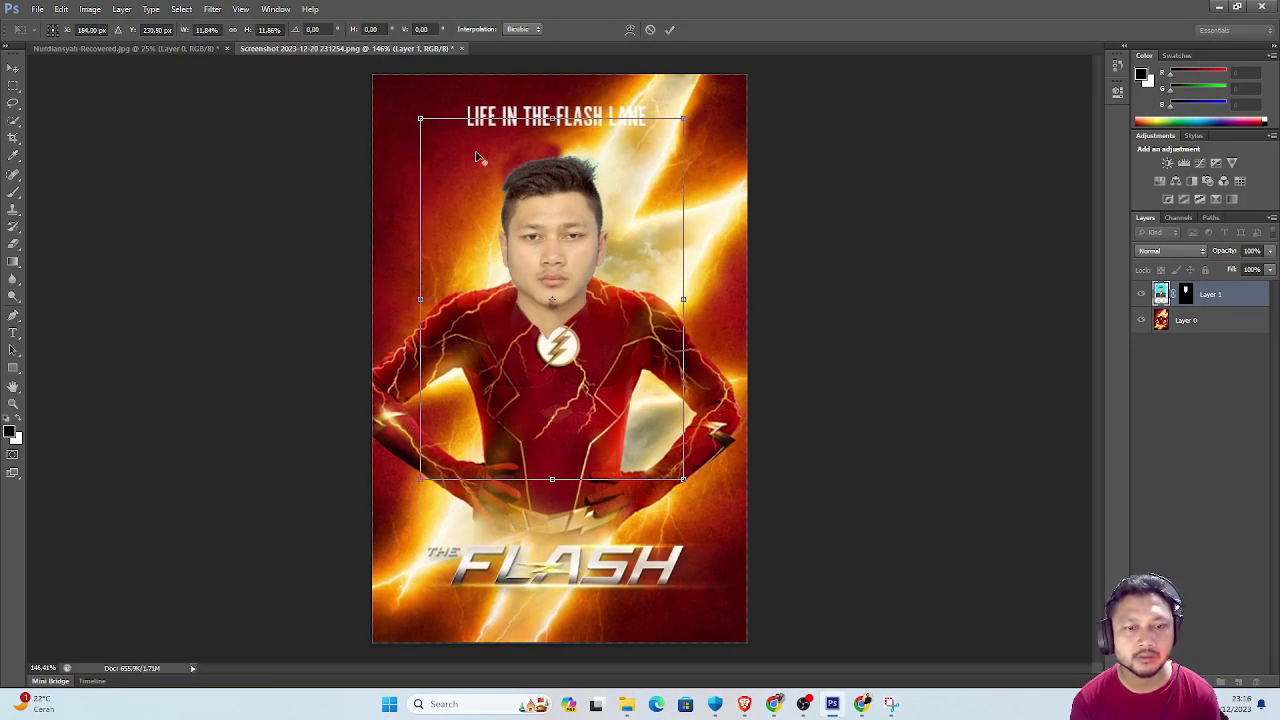
pyautogui.moveTo(582, 224); pyautogui.dragTo(582, 186)
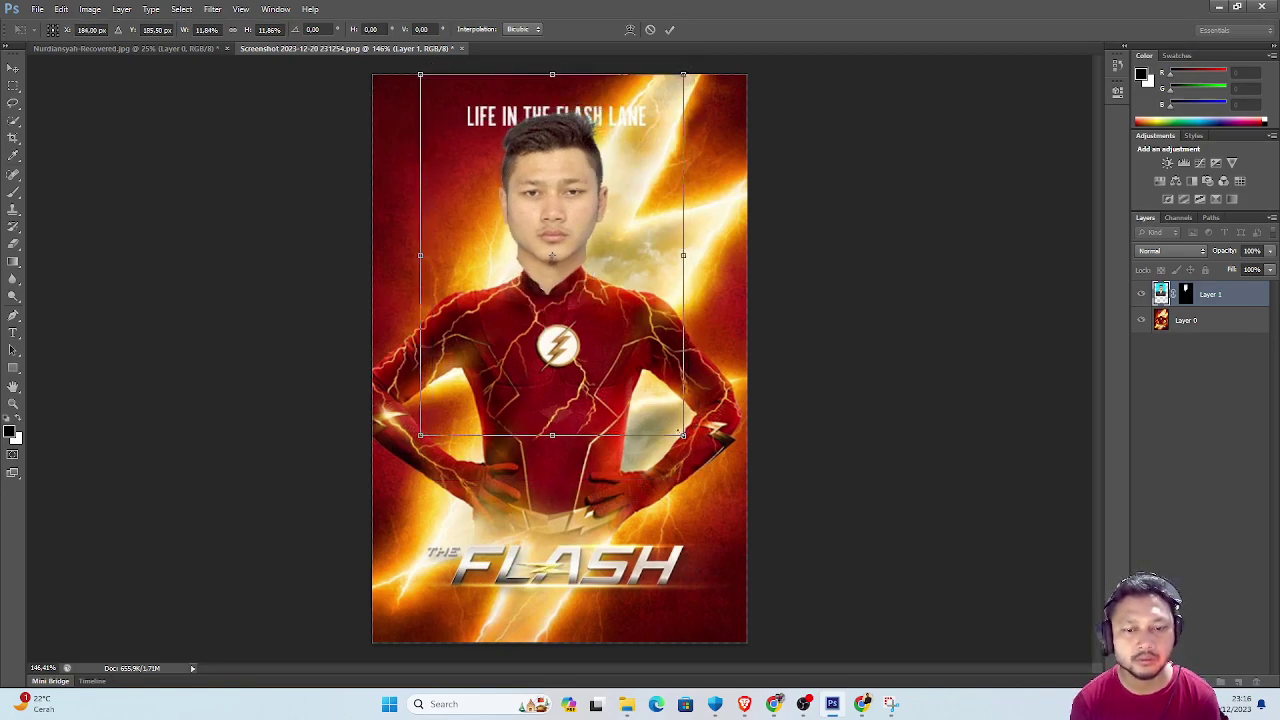
pyautogui.moveTo(683, 435); pyautogui.dragTo(655, 403)
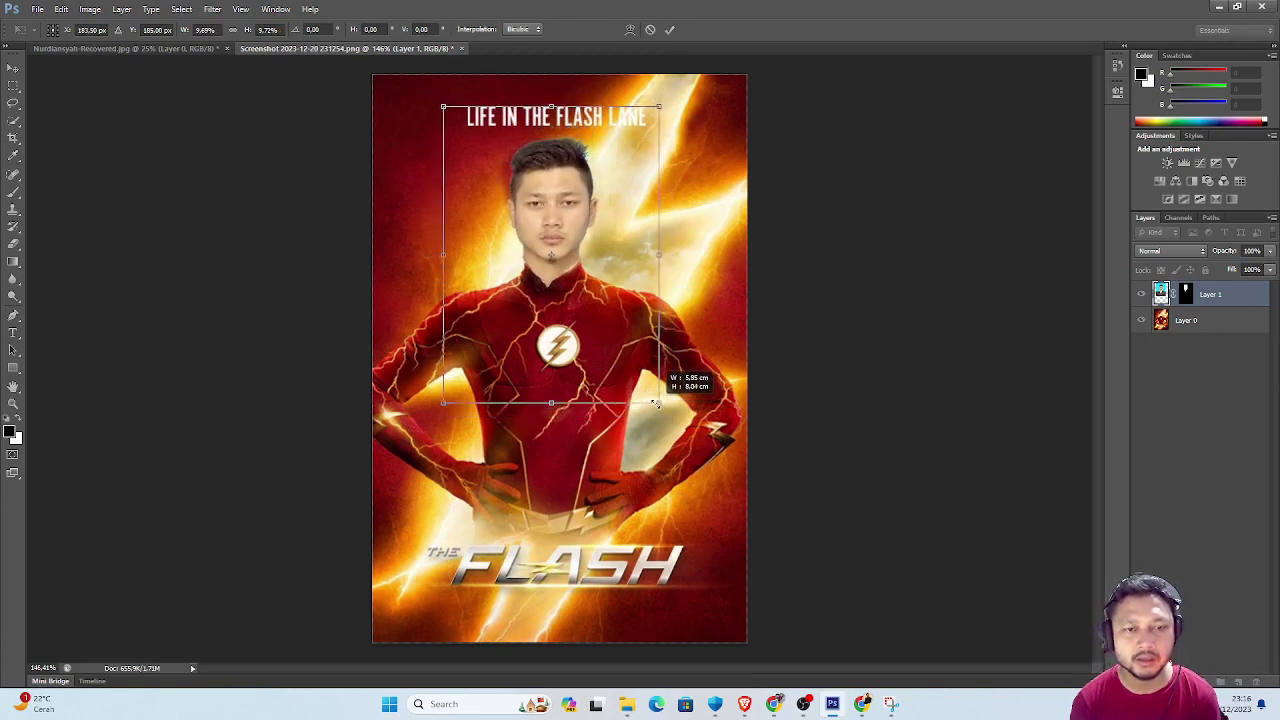
pyautogui.moveTo(614, 358); pyautogui.dragTo(616, 362)
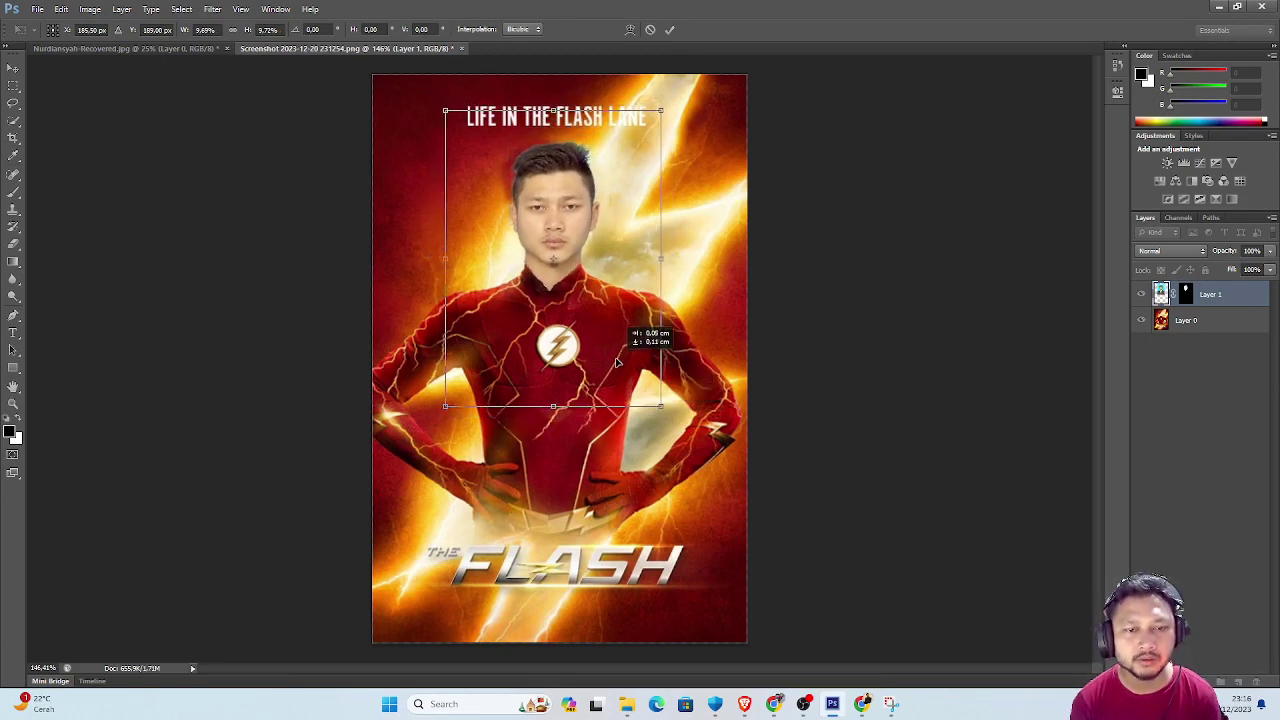
pyautogui.moveTo(660, 406); pyautogui.dragTo(664, 410)
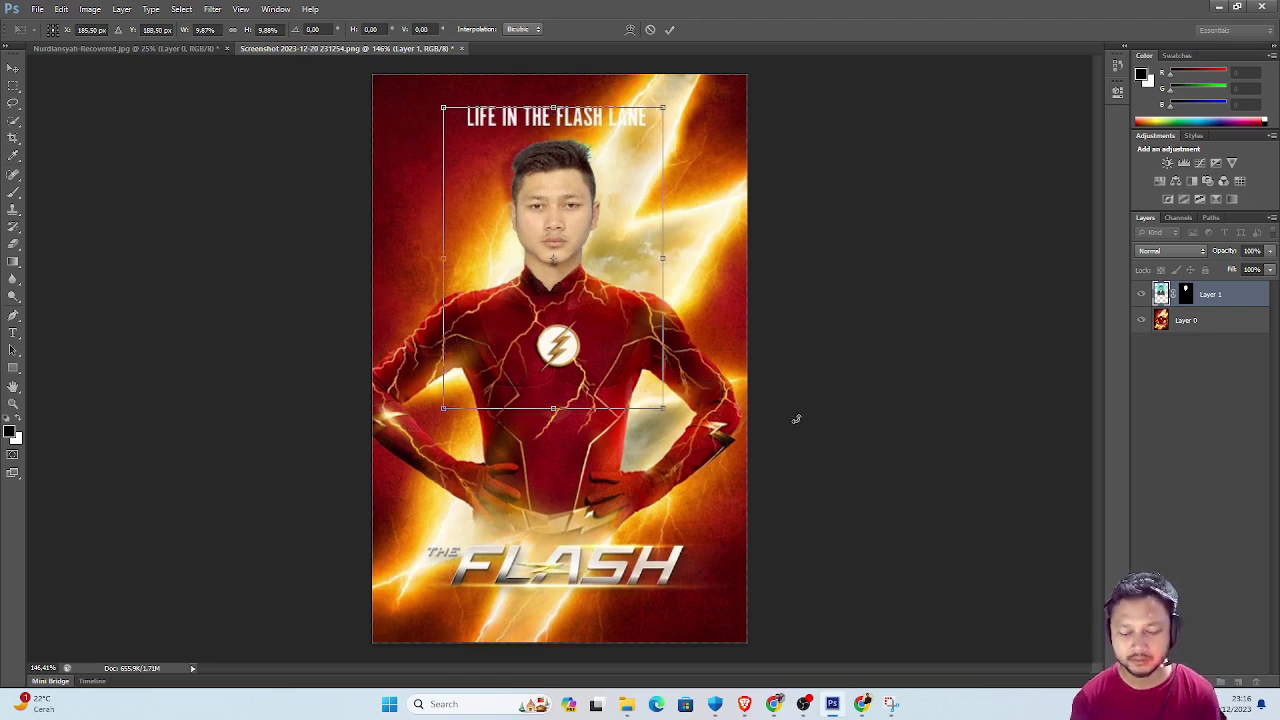
pyautogui.press('Return')
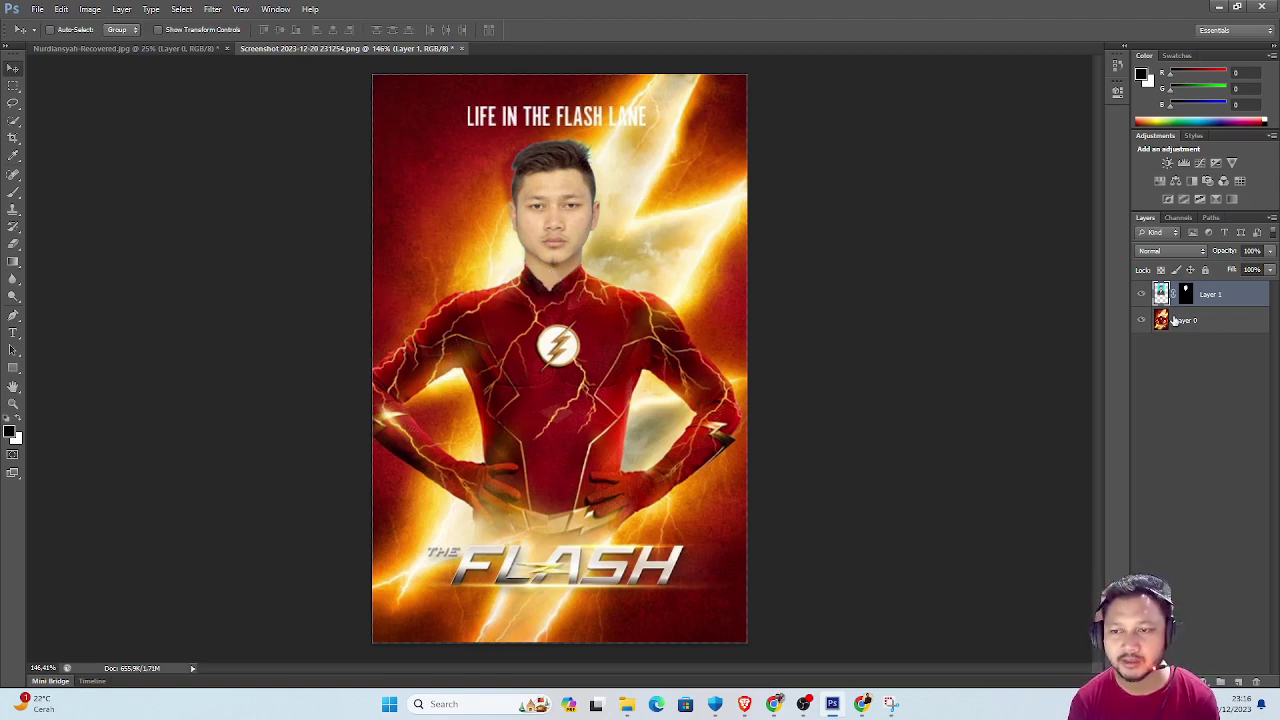
# Make Layer 0 active, hide the face layer (Layer 1) and zoom in.
pyautogui.click(1186, 322)
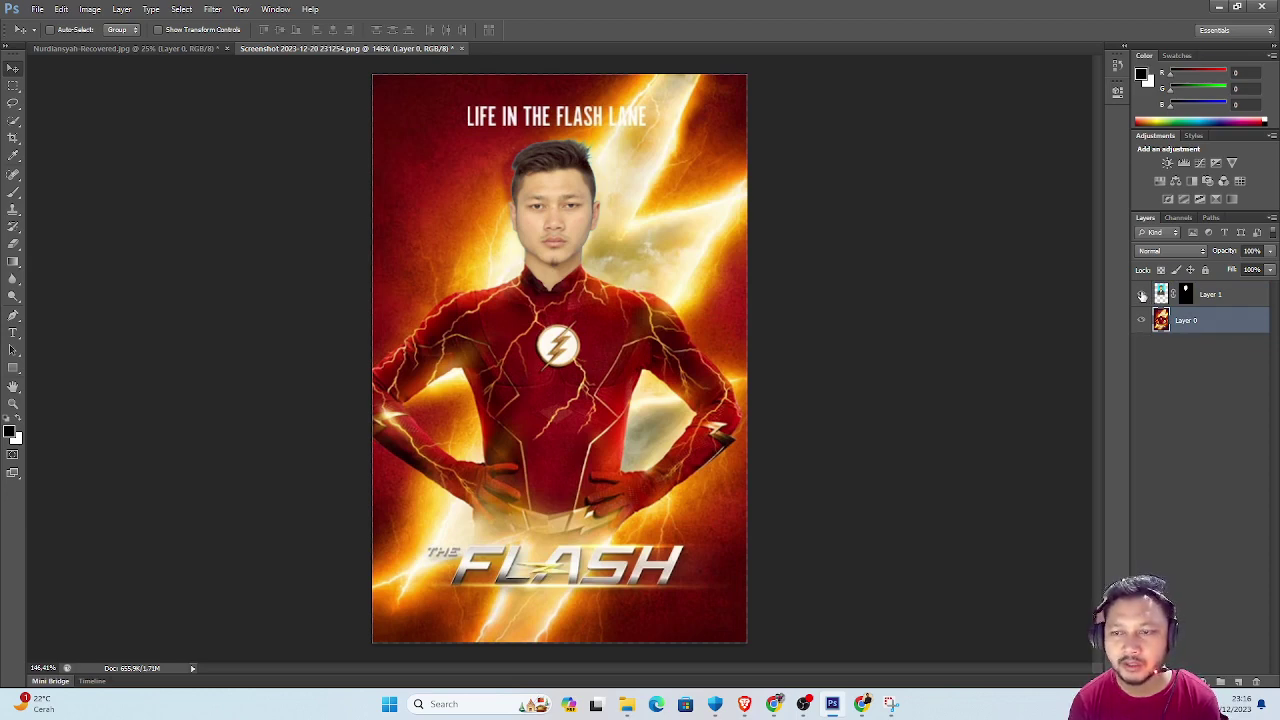
pyautogui.click(1142, 294)
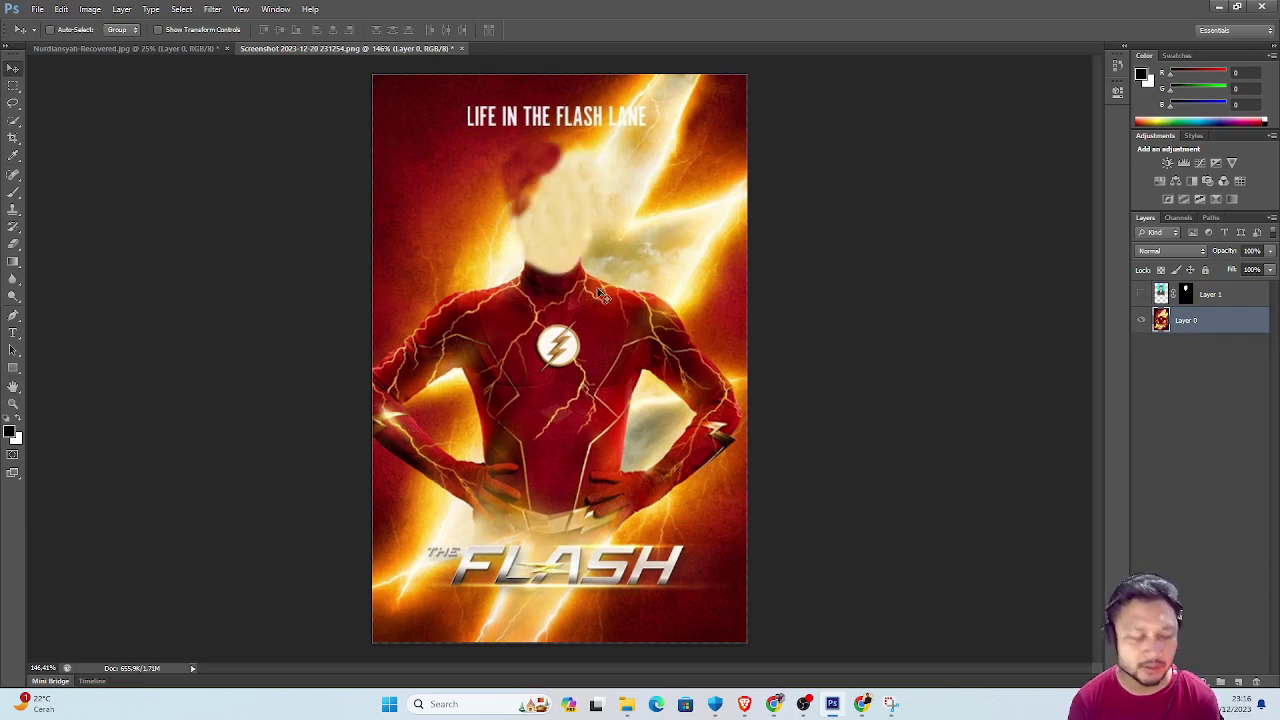
pyautogui.scroll(5, 584, 295)
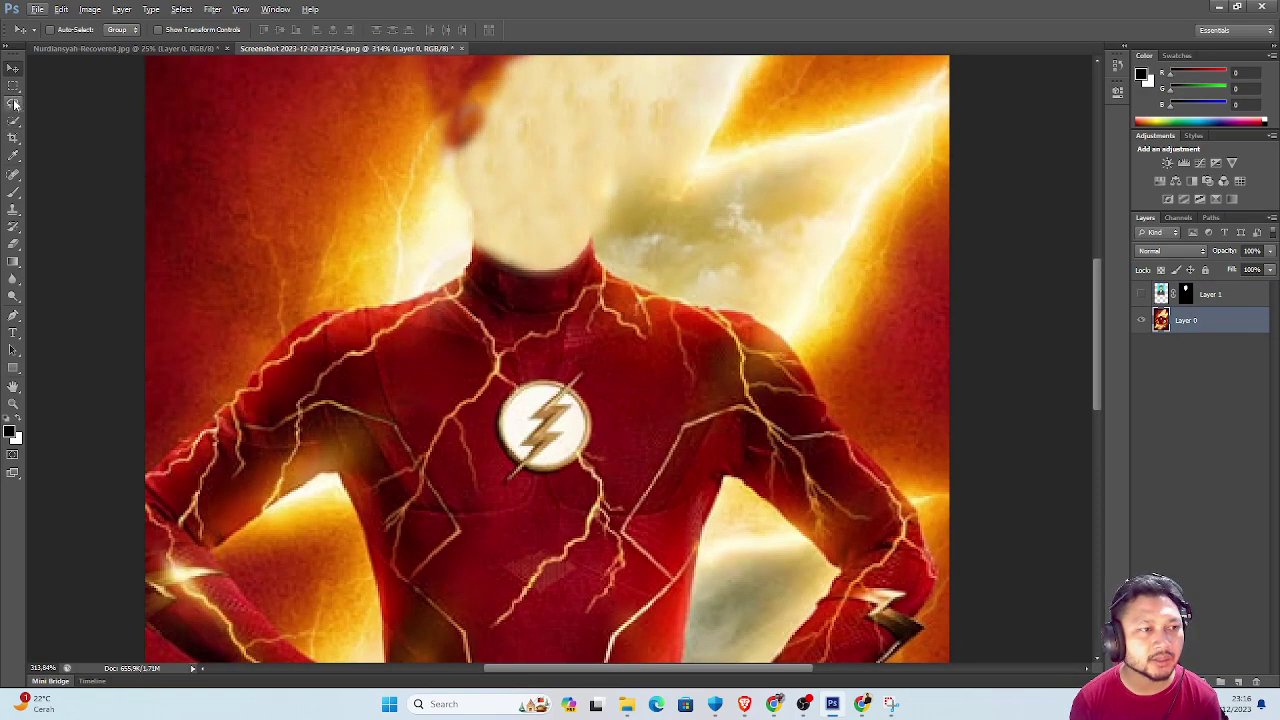
# Trace the suit's collar with the Magnetic Lasso to select it.
pyautogui.click(12, 103)
pyautogui.click(64, 130)
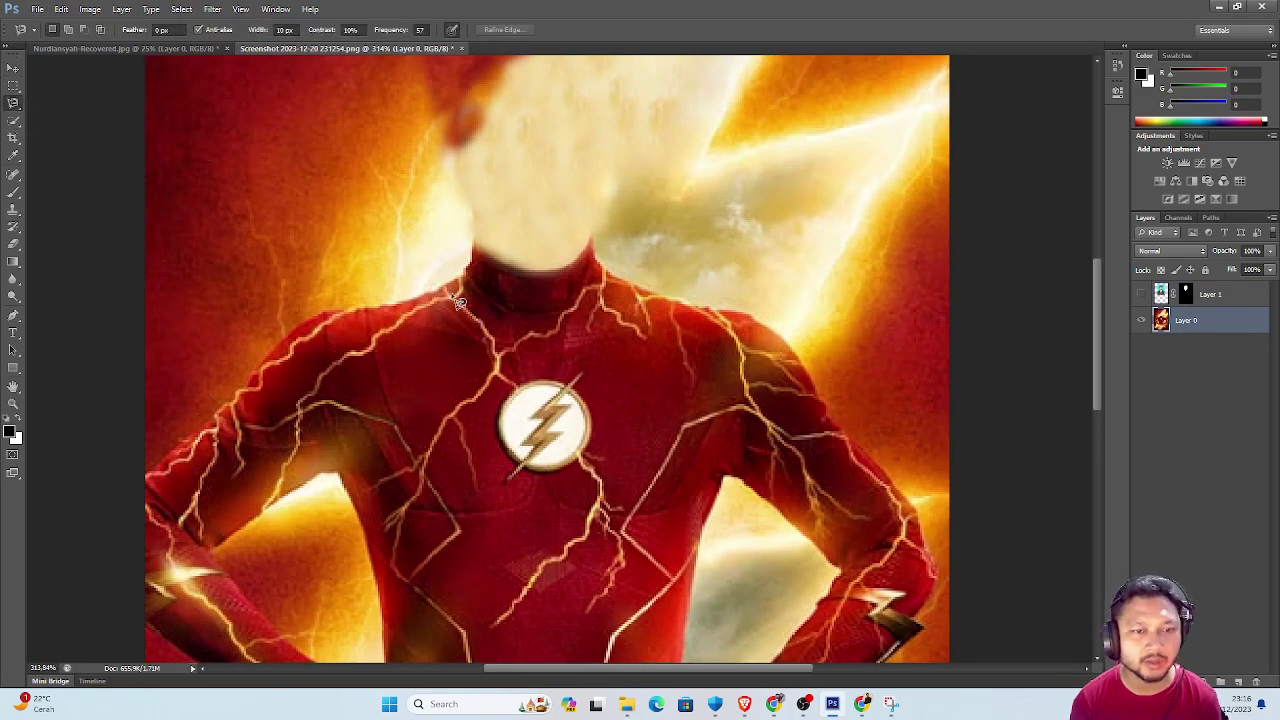
pyautogui.click(475, 242)
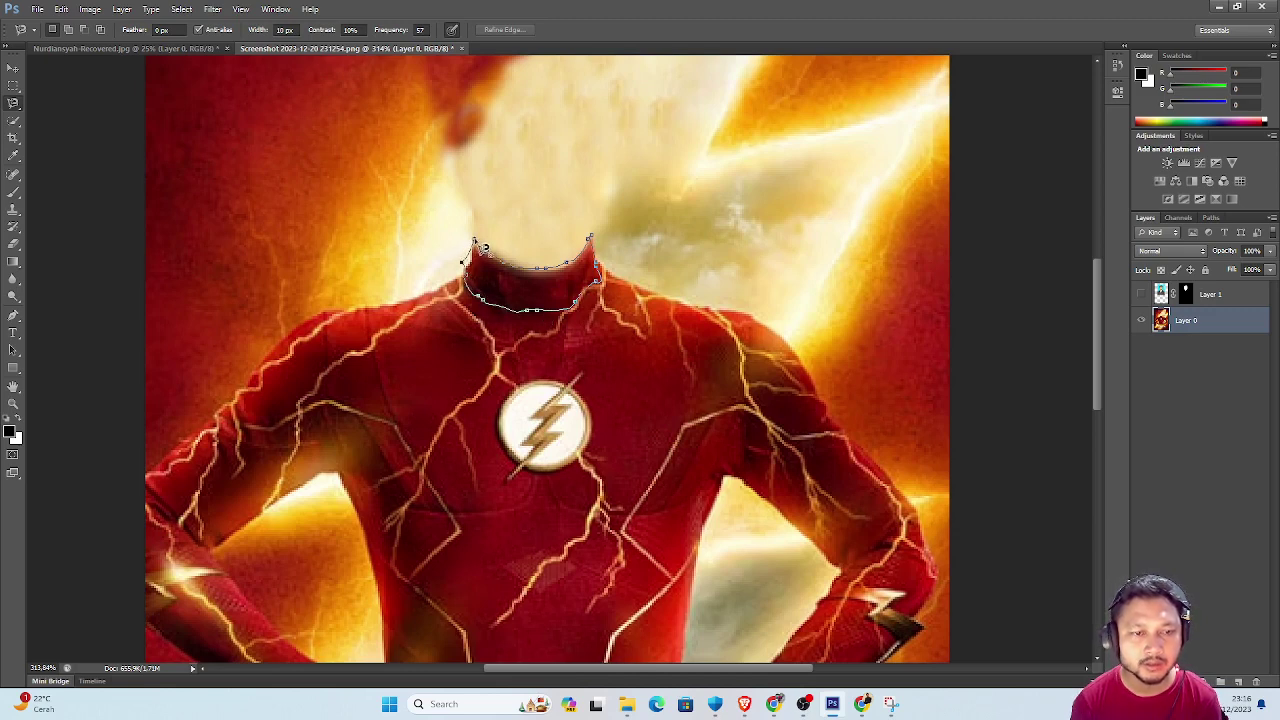
pyautogui.click(479, 245)
# Show Layer 1 again, delete its neck inside the collar selection, then deselect.
pyautogui.click(13, 67)
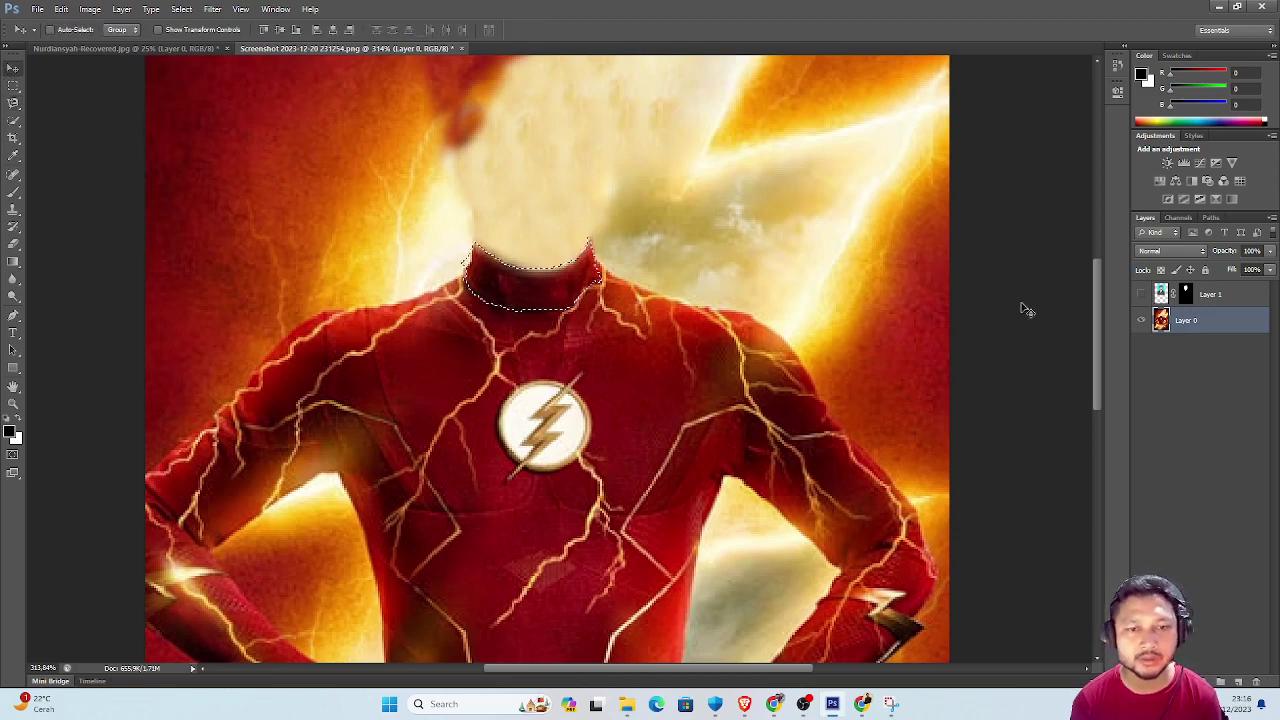
pyautogui.click(1141, 294)
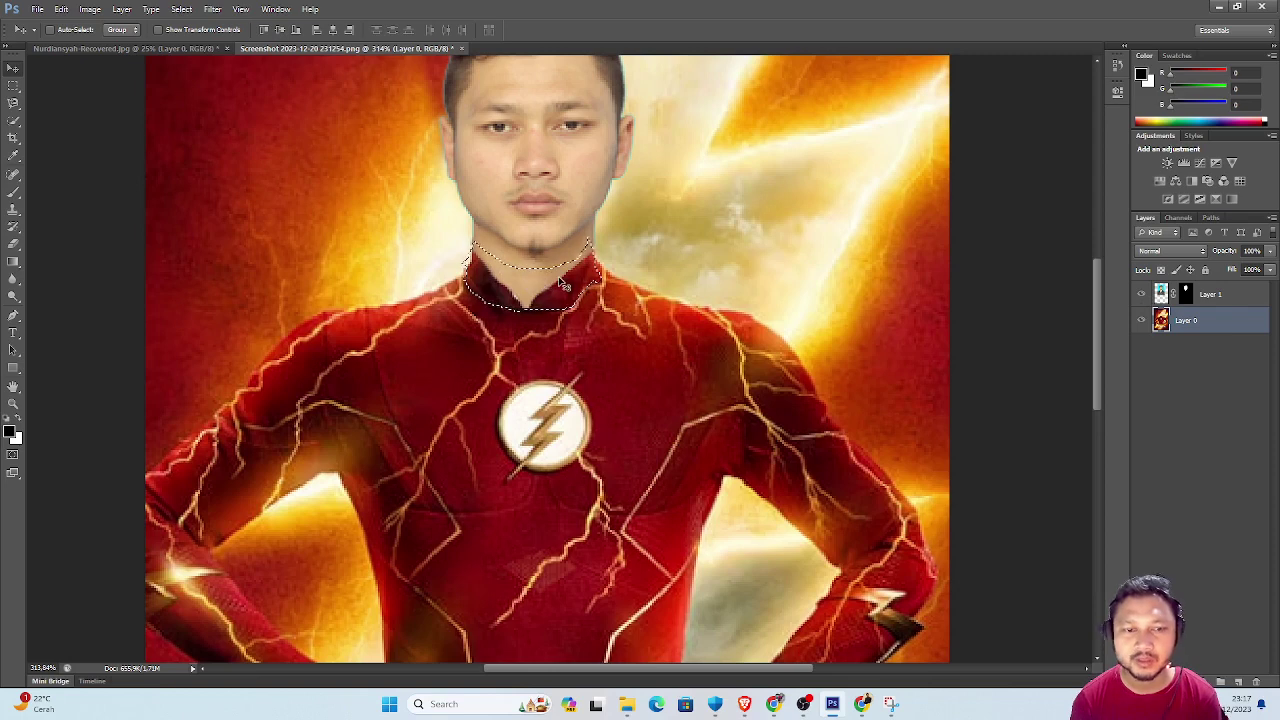
pyautogui.click(1165, 297)
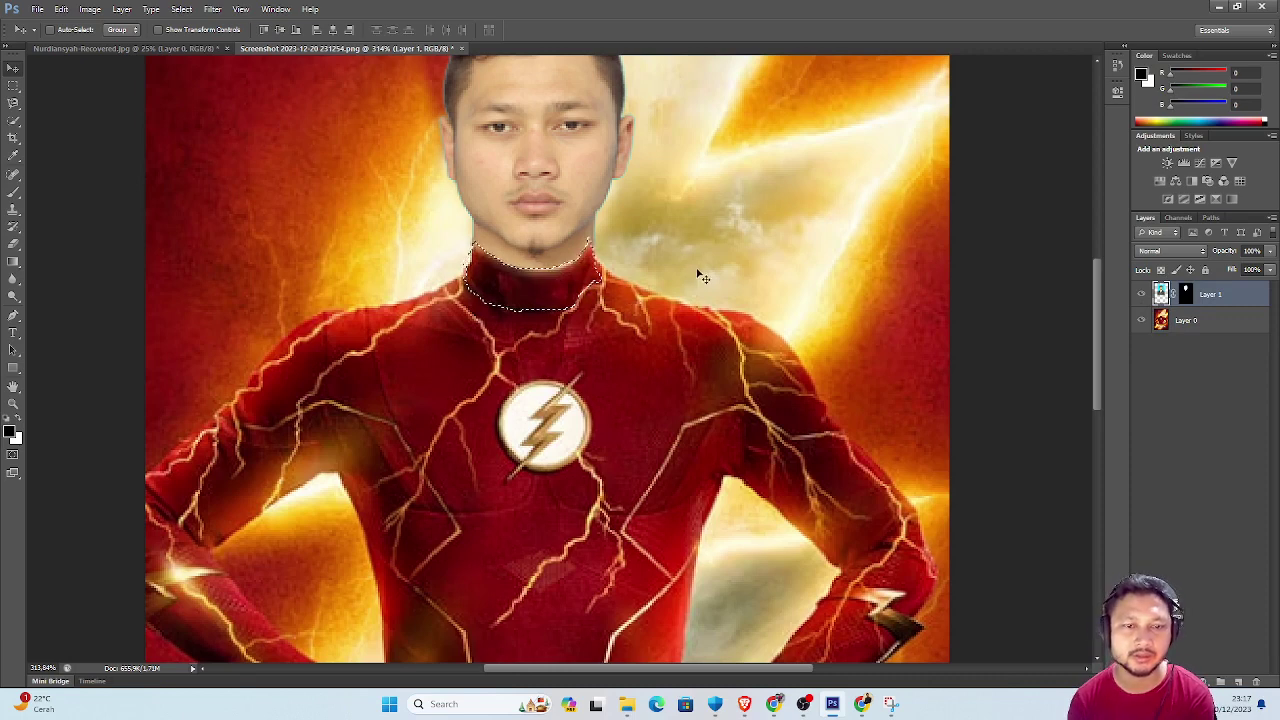
pyautogui.press('Delete')
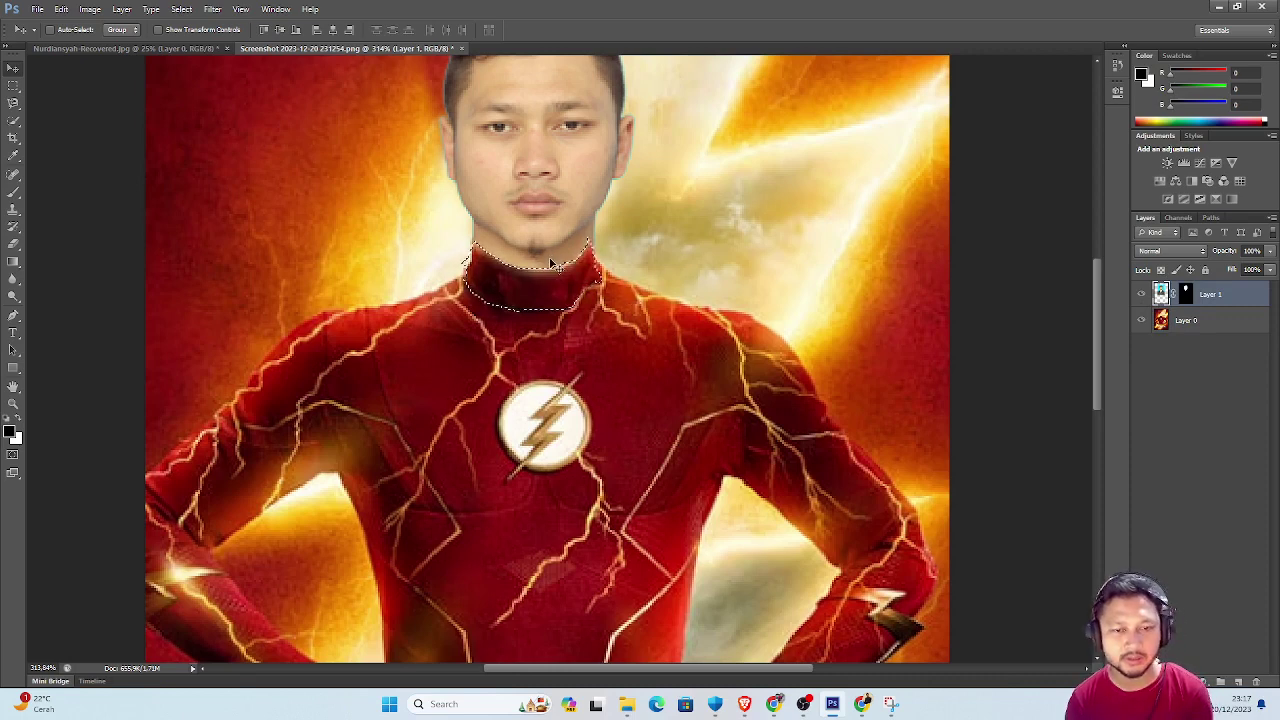
pyautogui.hotkey('ctrl', 'd')
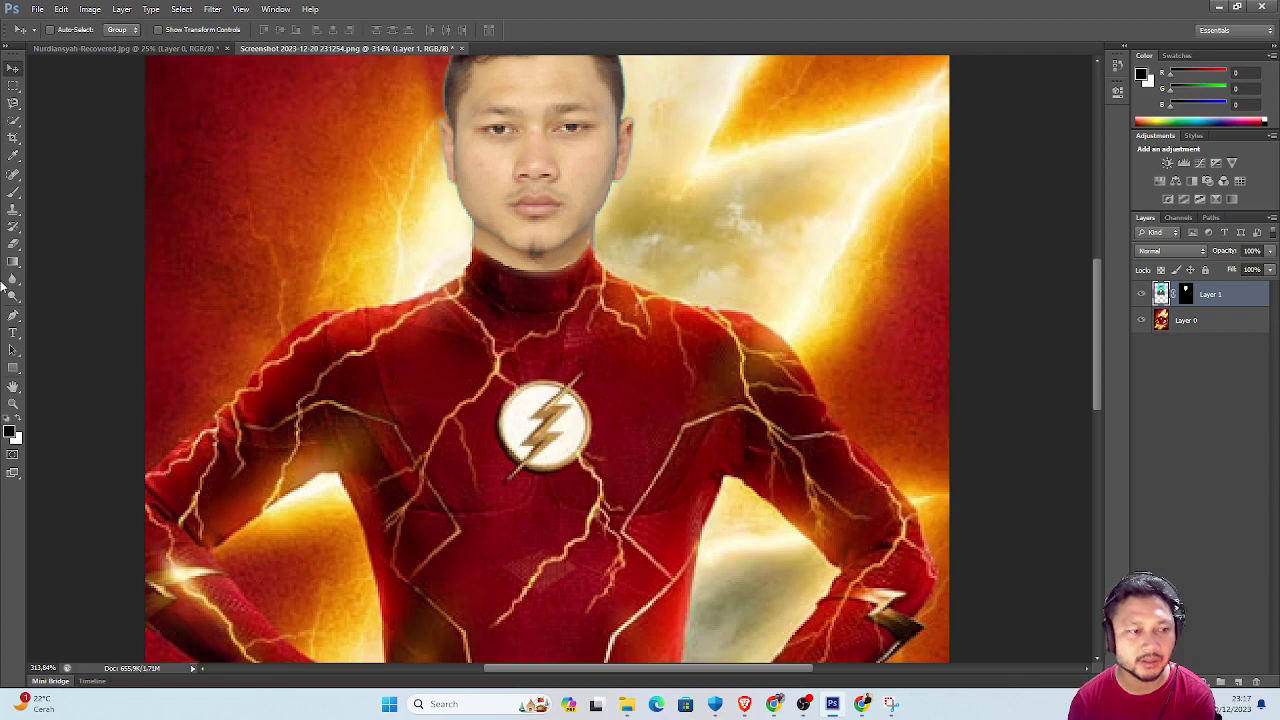
# Switch to the Eraser tool and zoom back out.
pyautogui.click(13, 243)
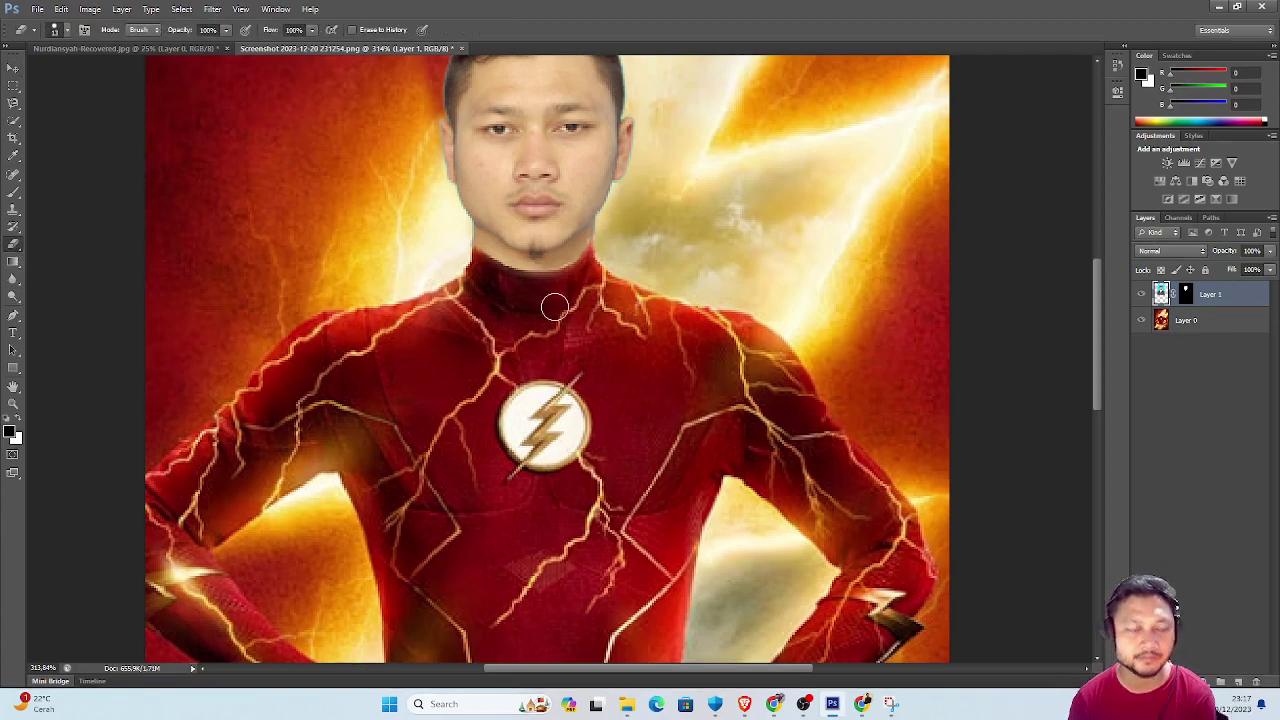
pyautogui.scroll(-1, 566, 320)
pyautogui.scroll(-1, 575, 341)
pyautogui.scroll(-1, 575, 341)
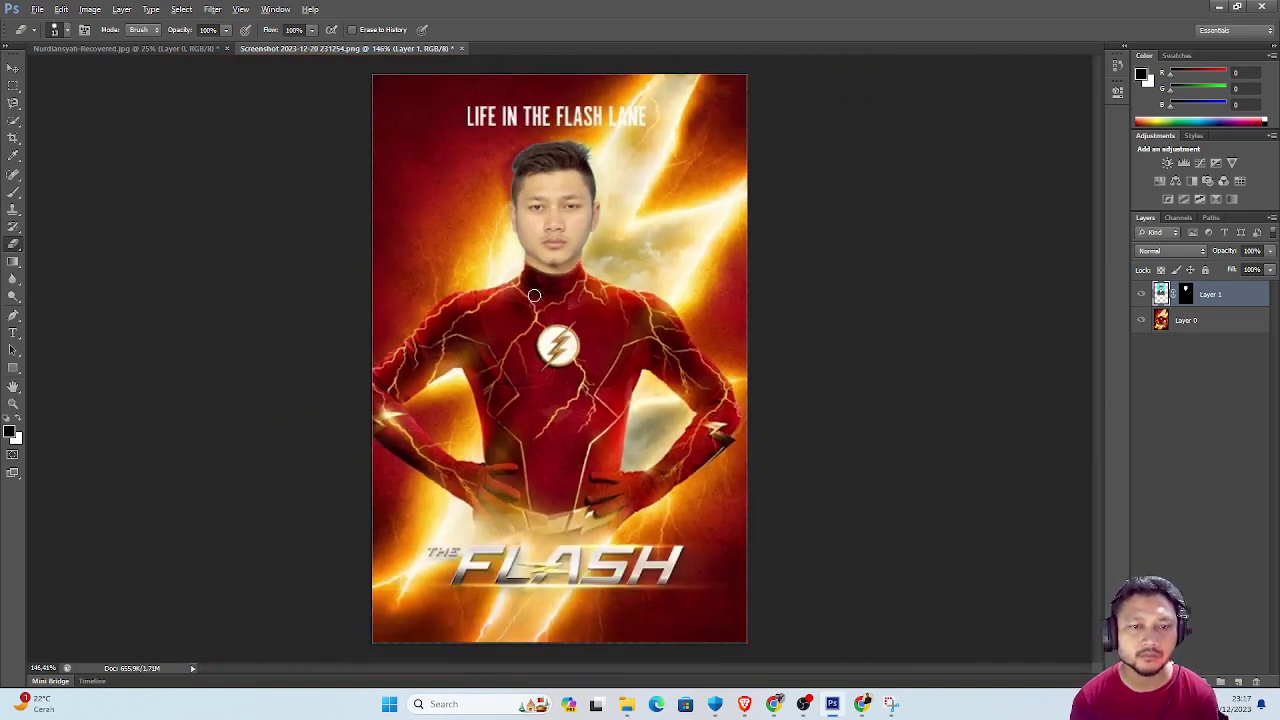
# Try the Lasso and Quick Selection tools, then return to the Move tool.
pyautogui.click(14, 69)
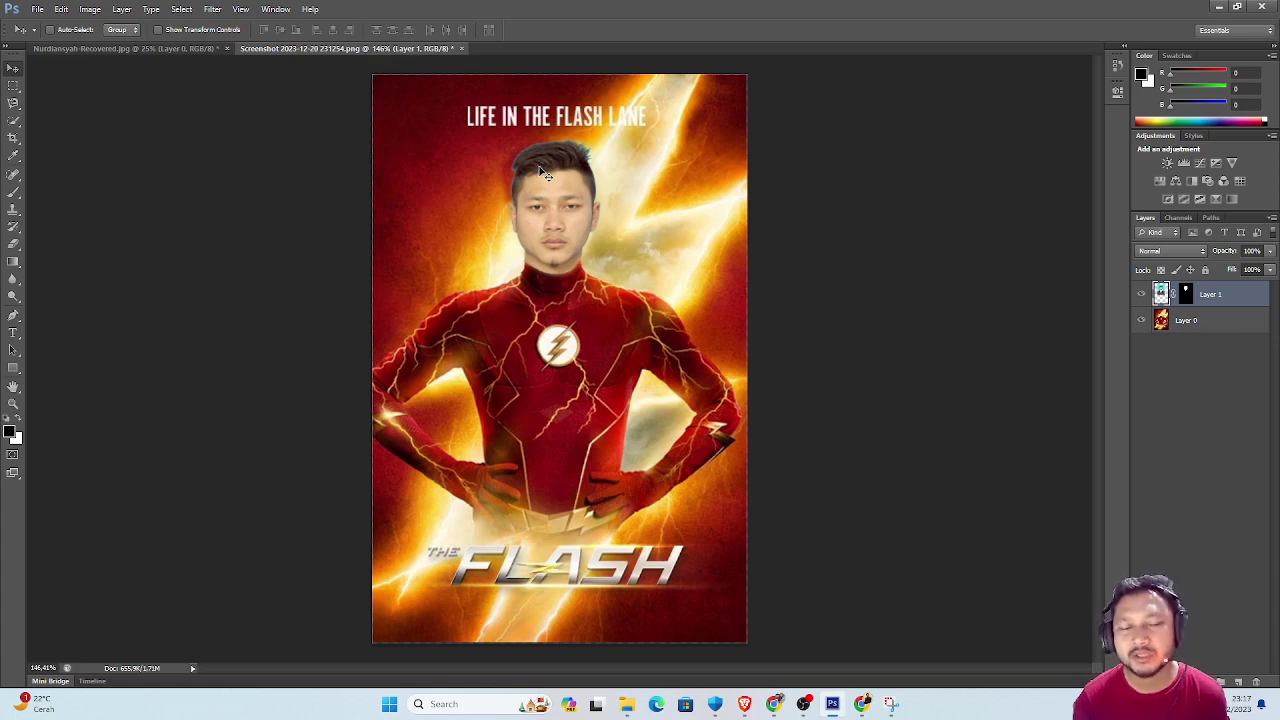
pyautogui.click(15, 103)
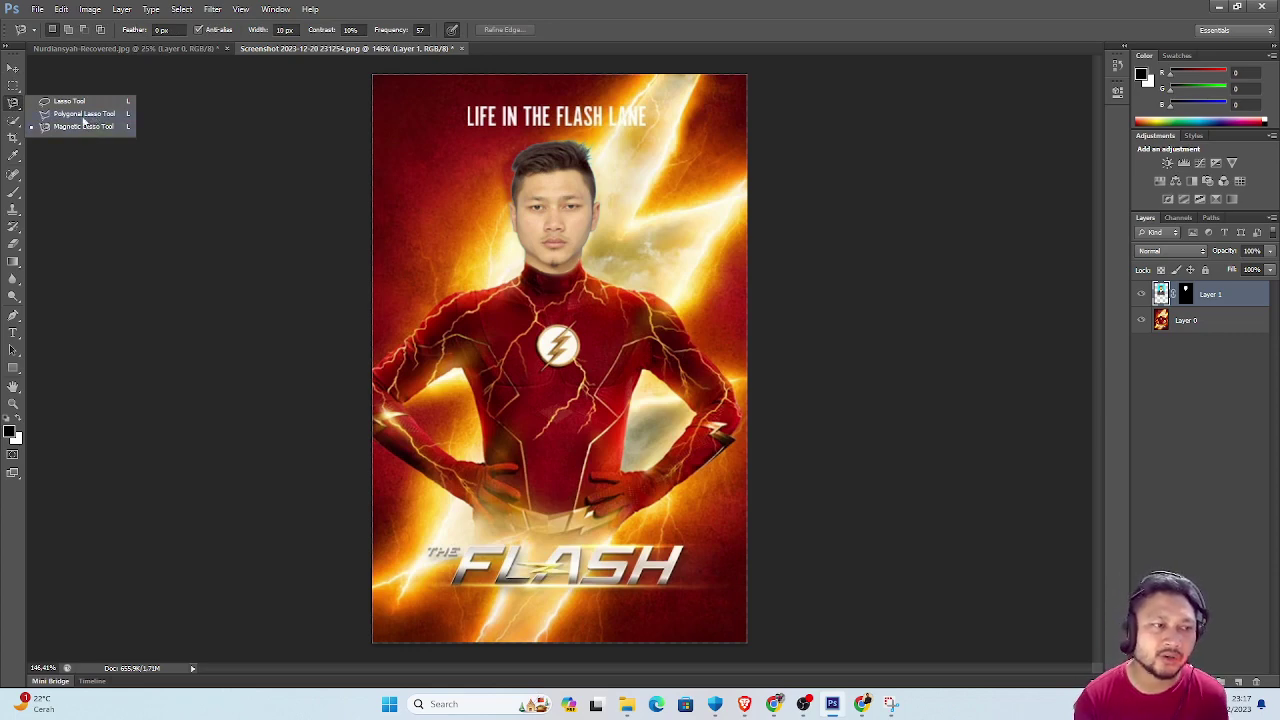
pyautogui.click(17, 122)
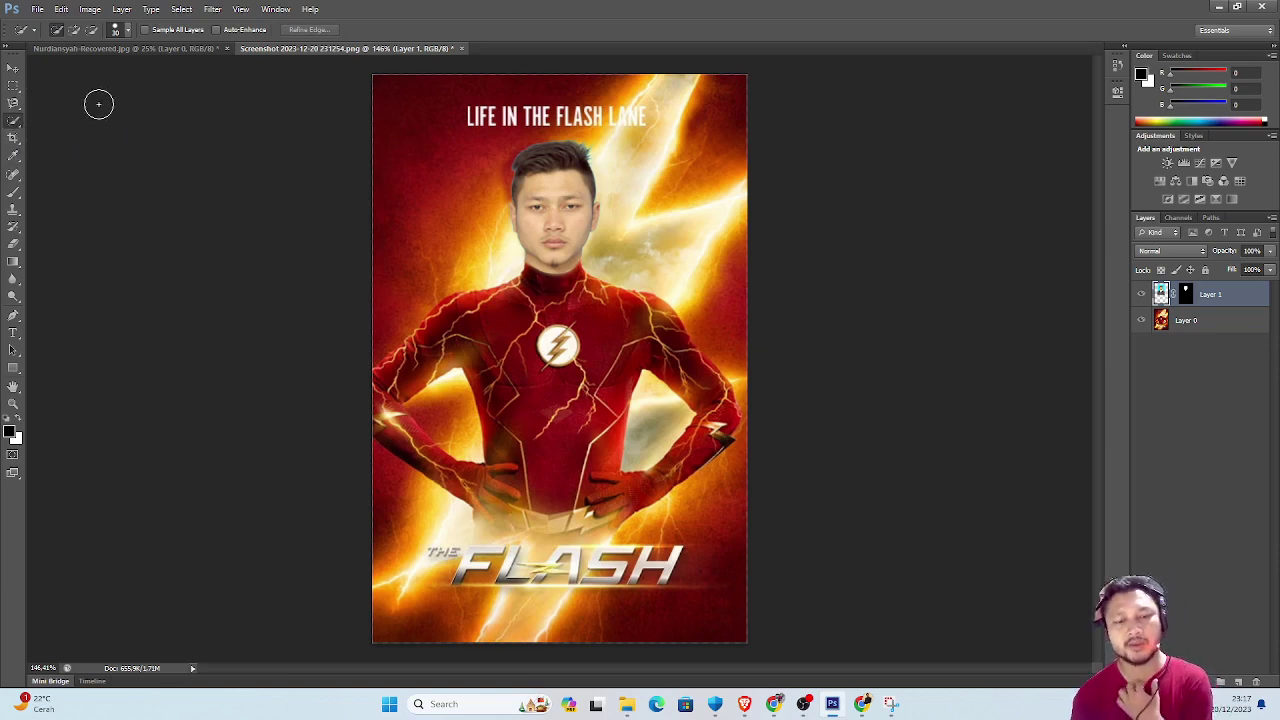
pyautogui.click(20, 67)
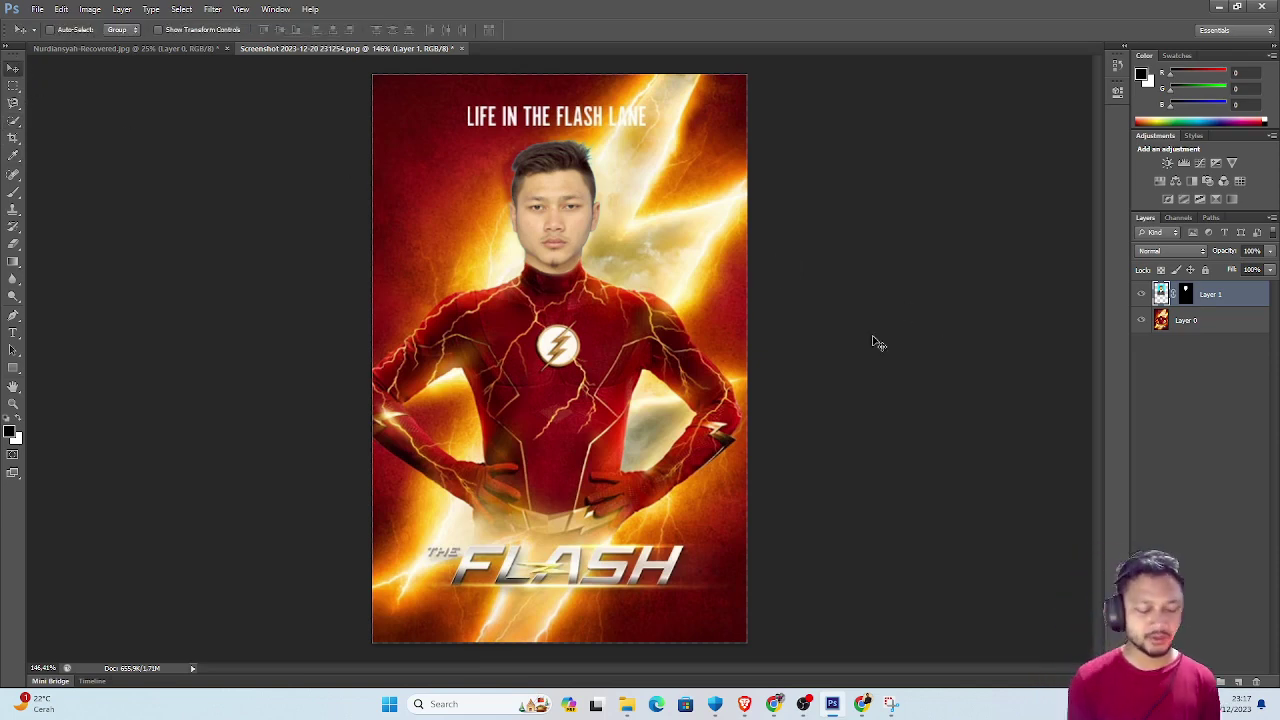
# Apply Levels to the face layer with the midtone gamma set to 0.82.
pyautogui.hotkey('ctrl', 'l')
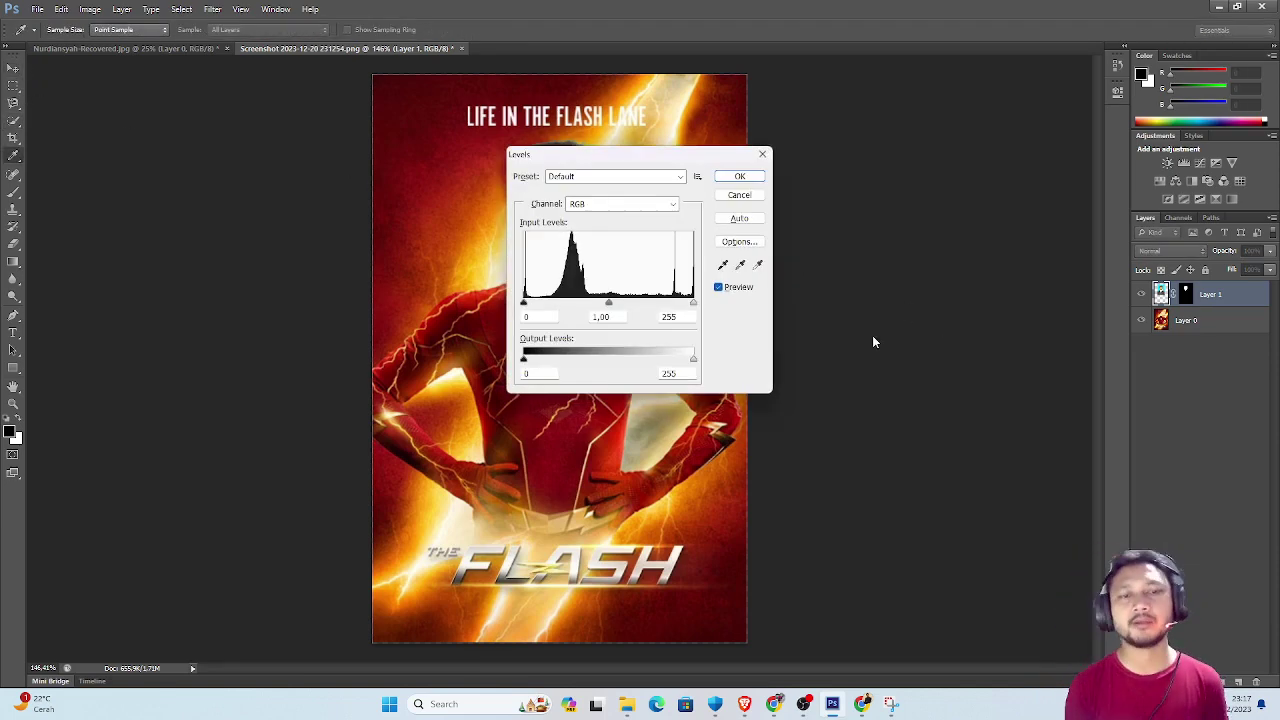
pyautogui.moveTo(655, 170); pyautogui.dragTo(958, 191)
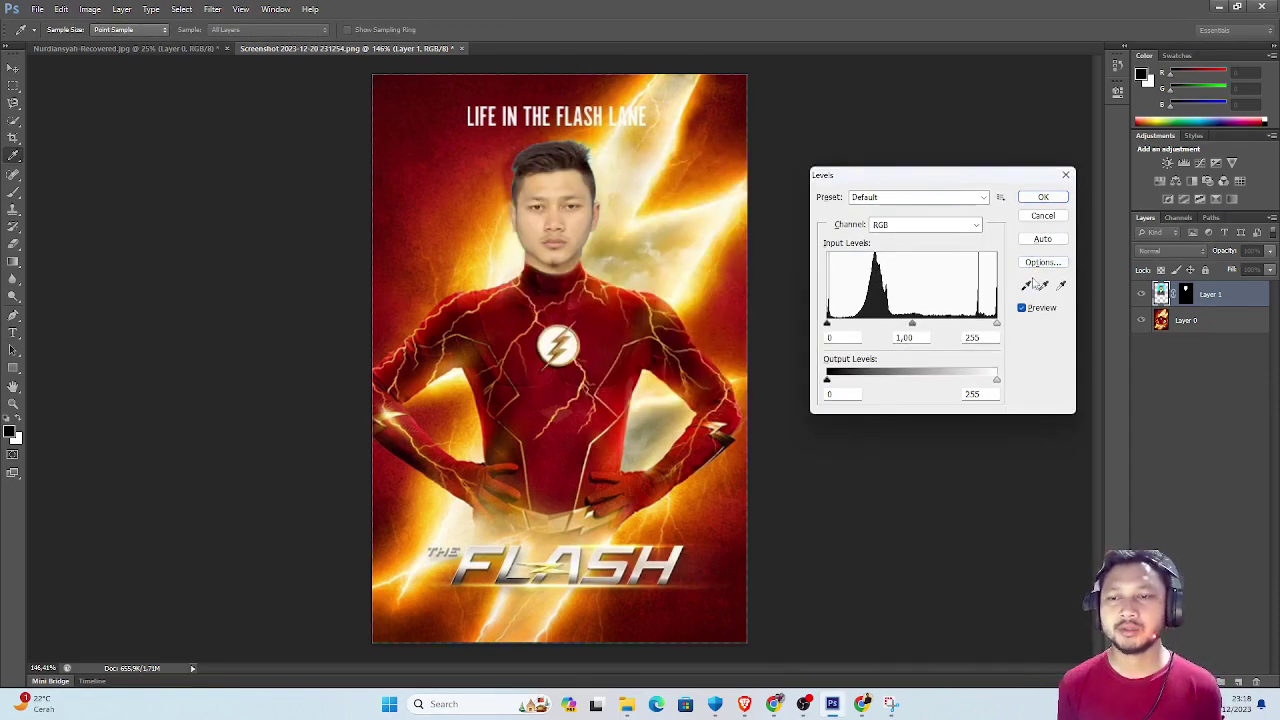
pyautogui.moveTo(912, 326); pyautogui.dragTo(929, 326)
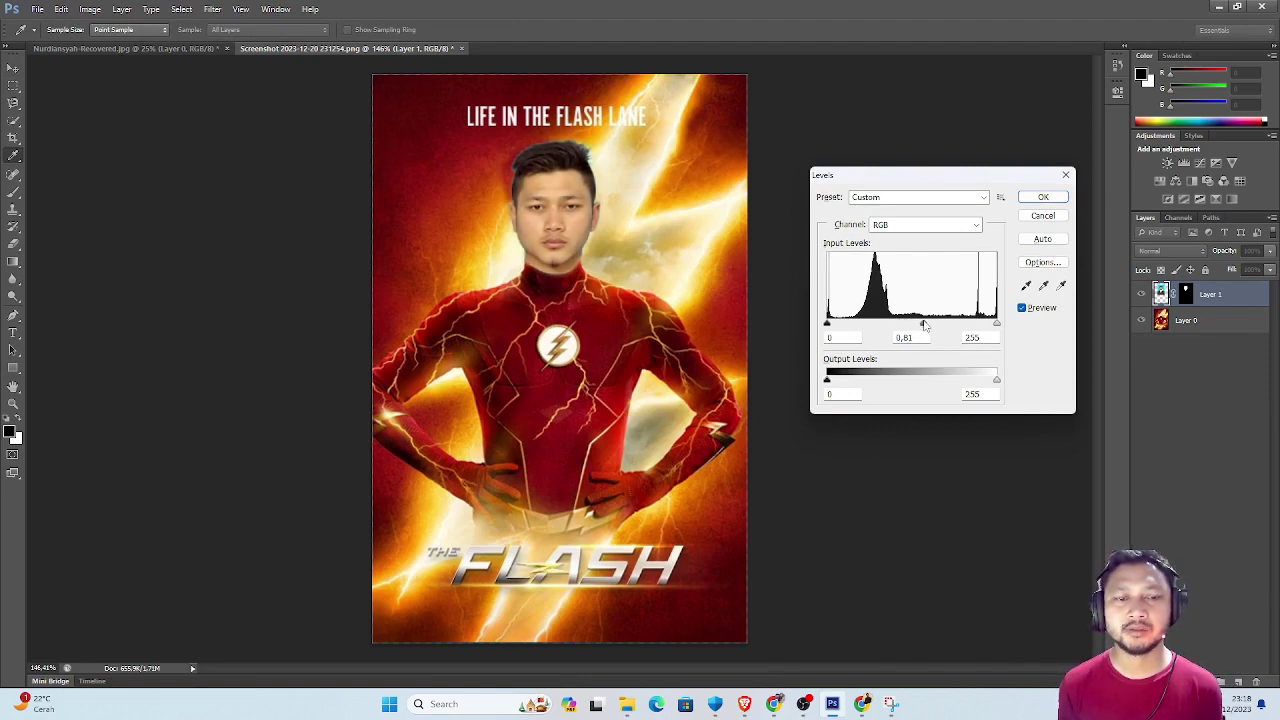
pyautogui.click(923, 325)
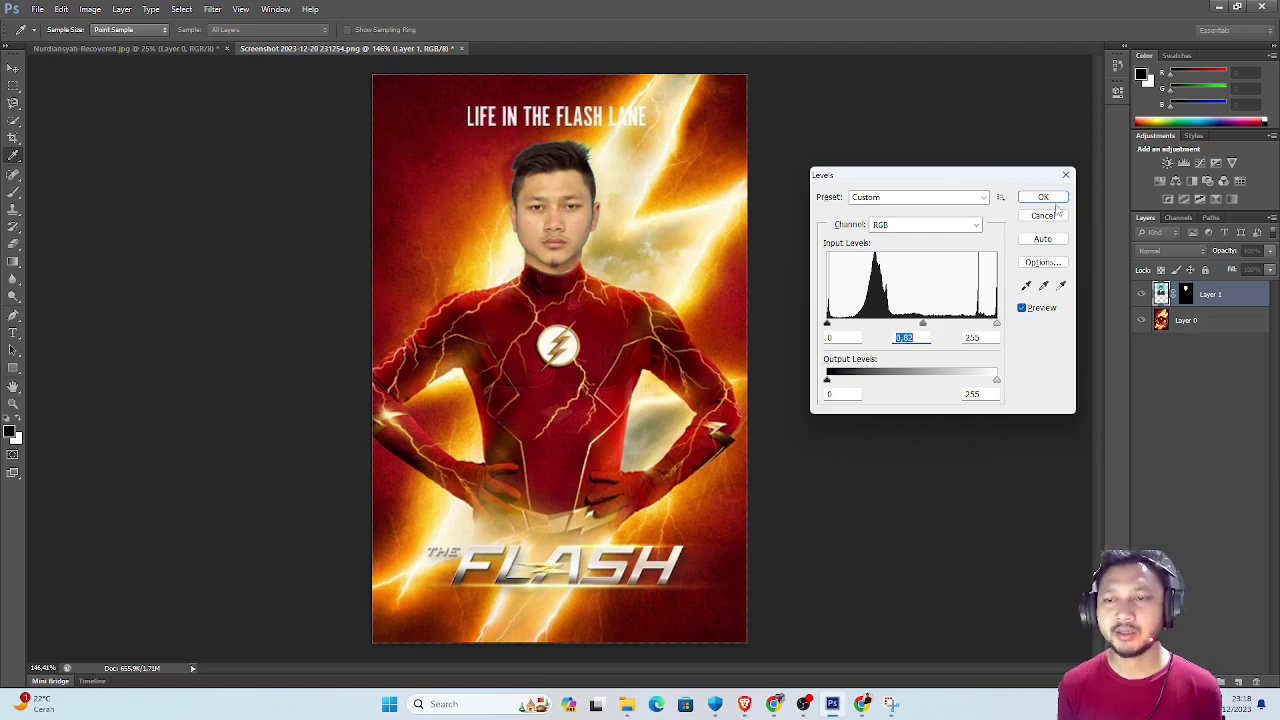
pyautogui.click(1041, 198)
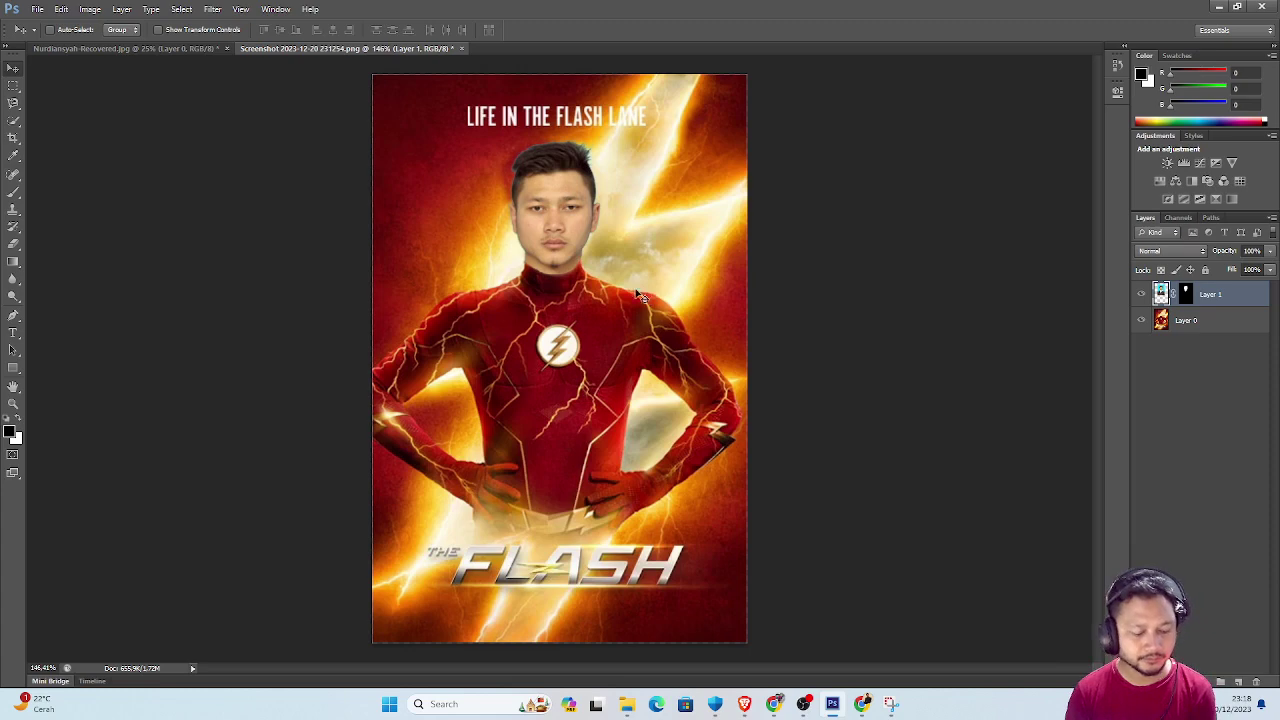
# Zoom in and scale the face layer down to about 96%.
pyautogui.scroll(1, 582, 240)
pyautogui.scroll(1, 582, 240)
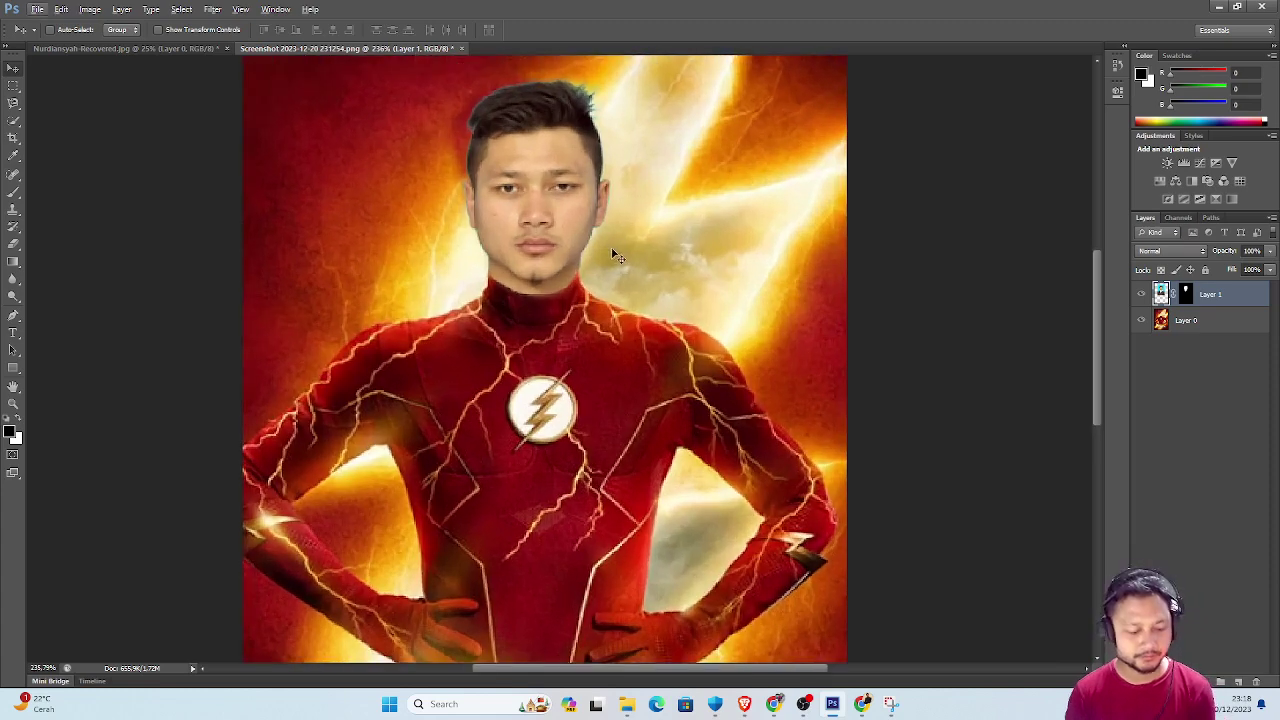
pyautogui.hotkey('ctrl', 't')
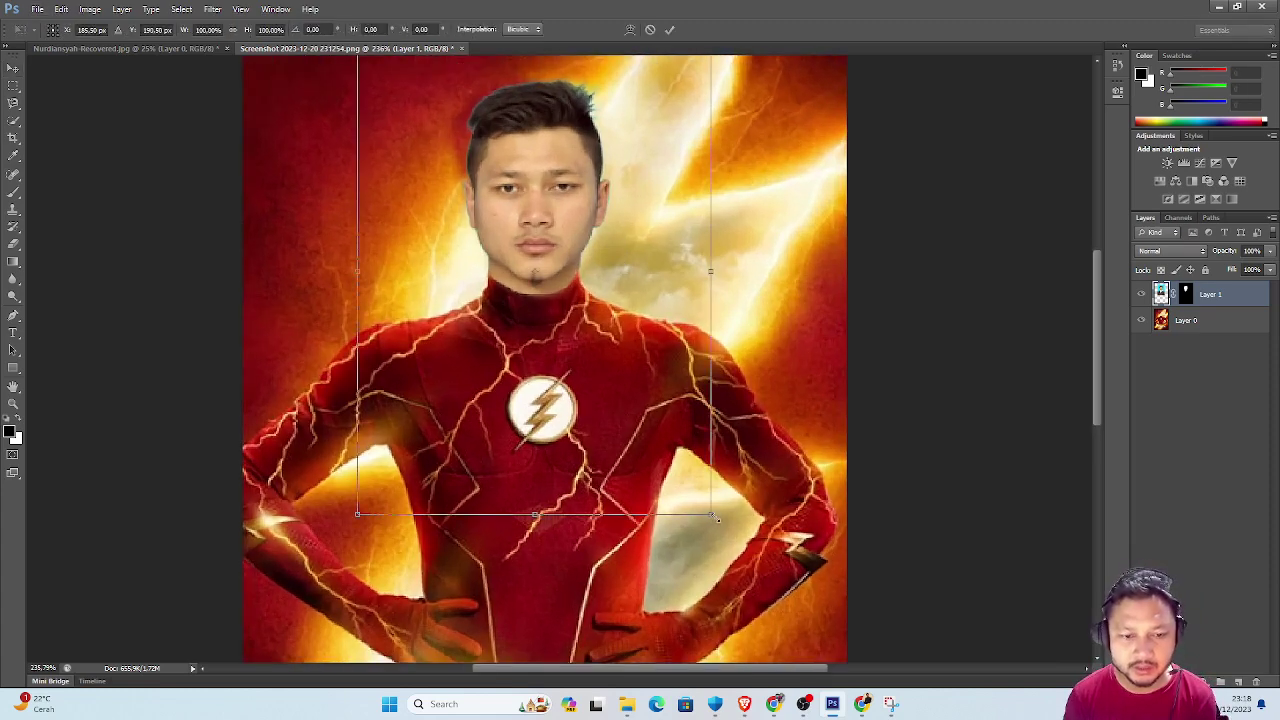
pyautogui.moveTo(715, 517); pyautogui.dragTo(706, 507)
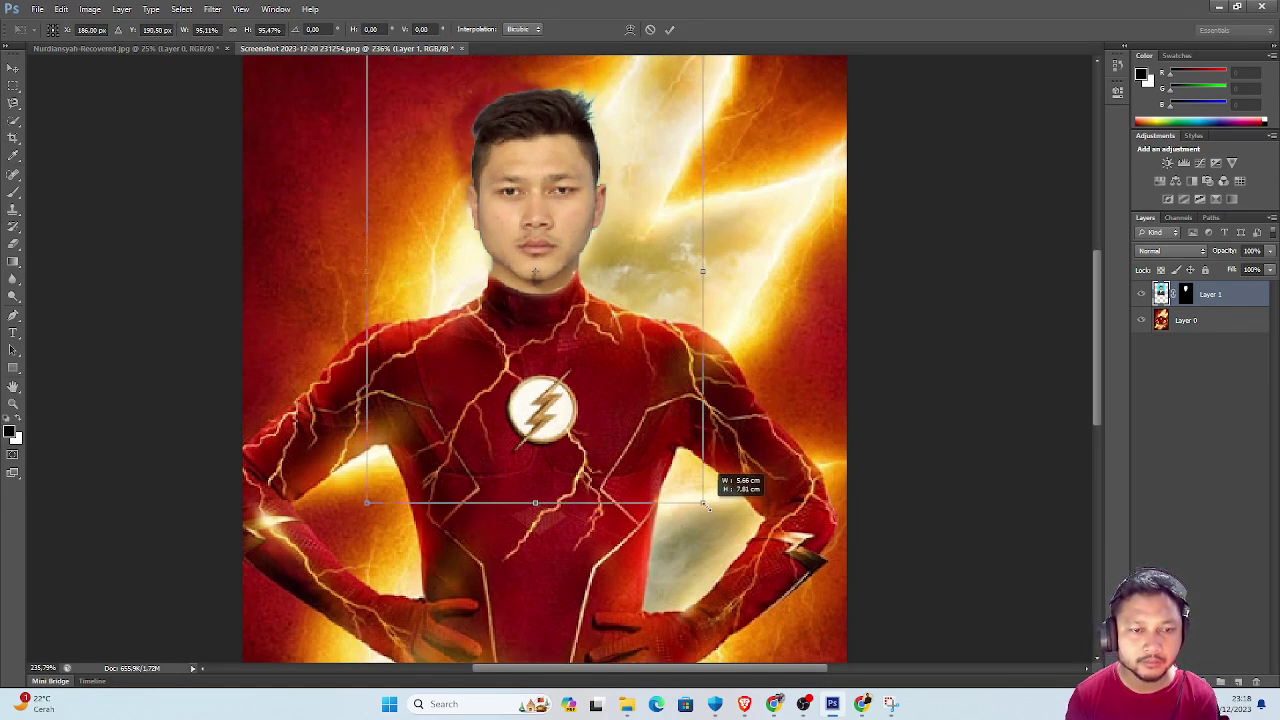
pyautogui.moveTo(706, 507); pyautogui.dragTo(708, 508)
pyautogui.press('Return')
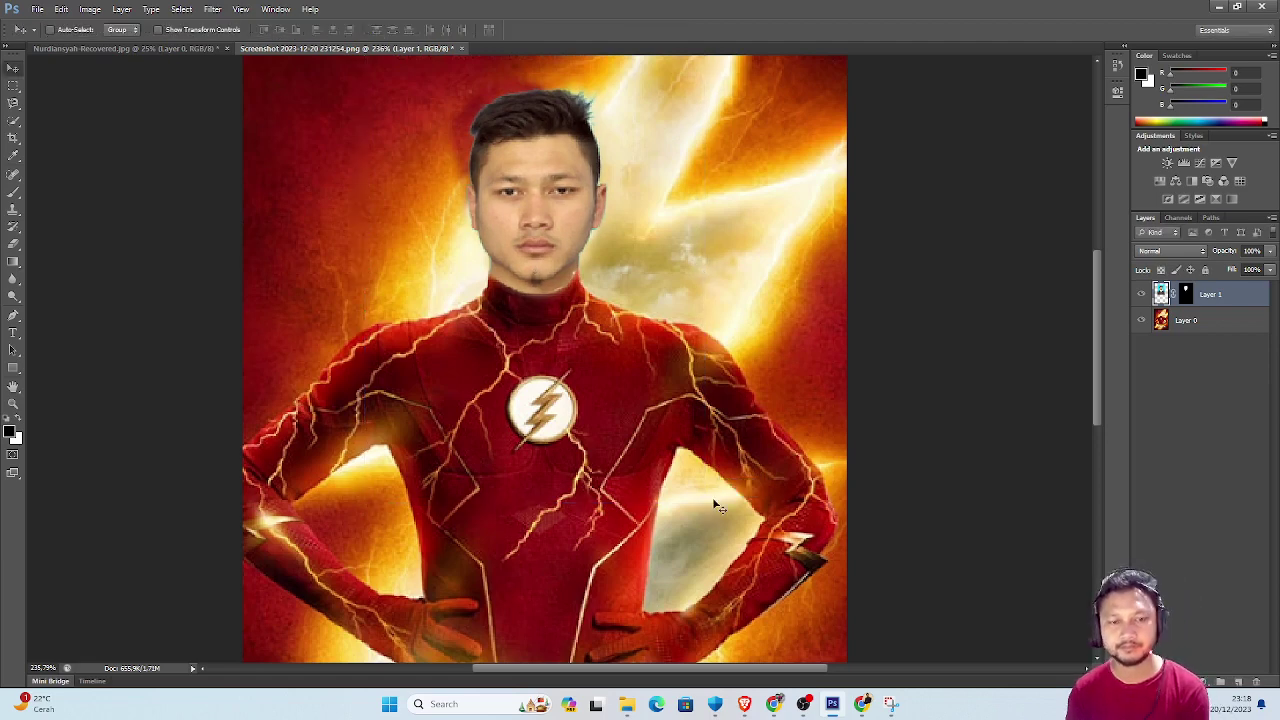
# Briefly pick the Eraser, return to the Move tool and zoom out.
pyautogui.press('e')
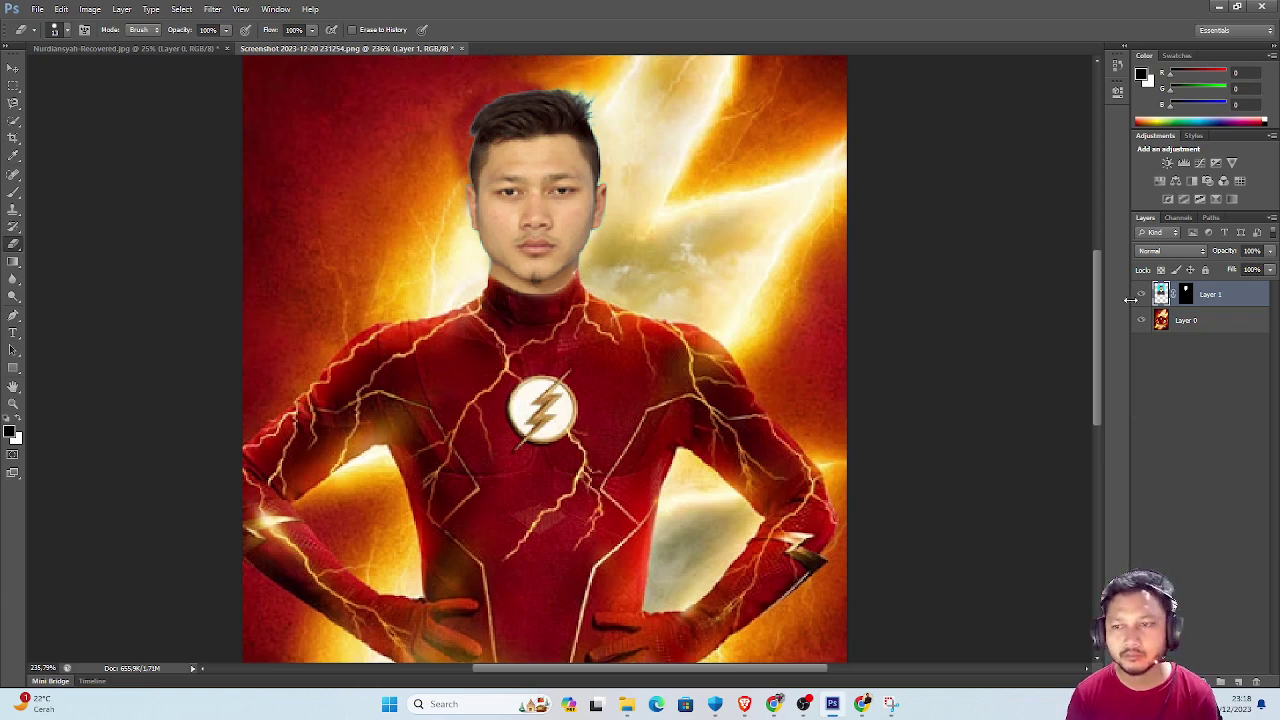
pyautogui.click(14, 70)
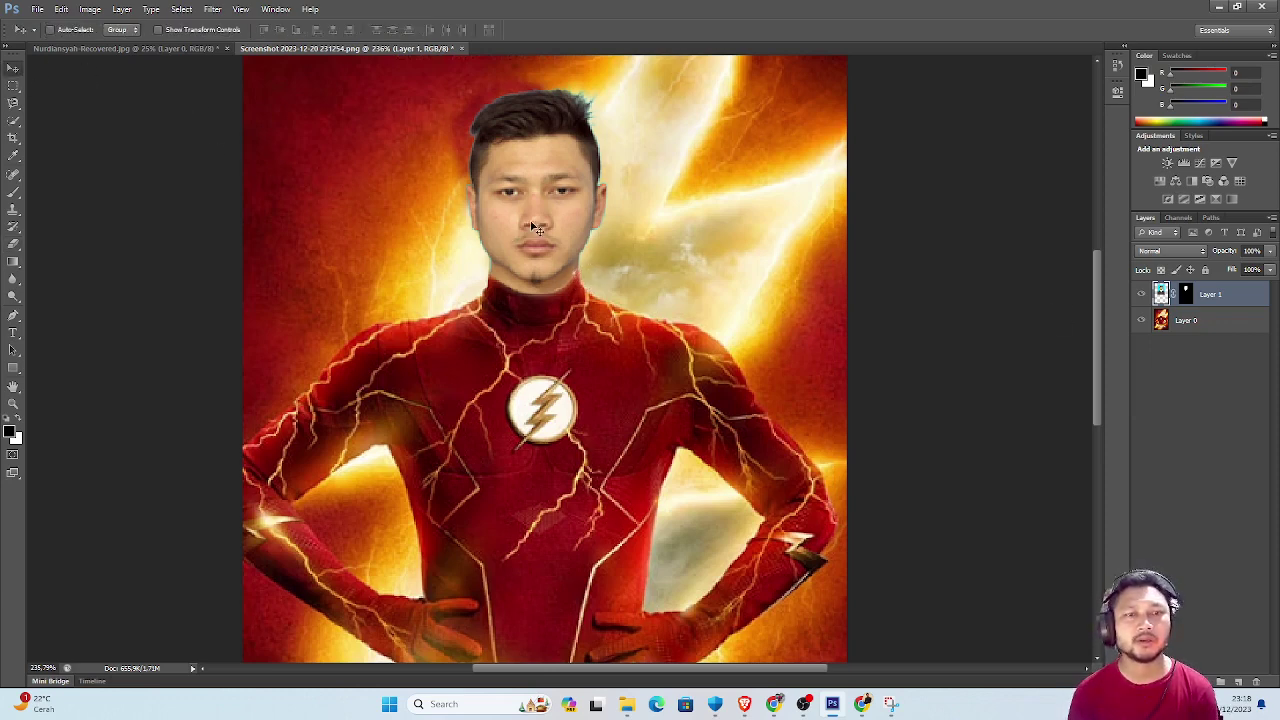
pyautogui.scroll(-2, 592, 305)
pyautogui.scroll(-1, 630, 304)
pyautogui.scroll(-1, 662, 303)
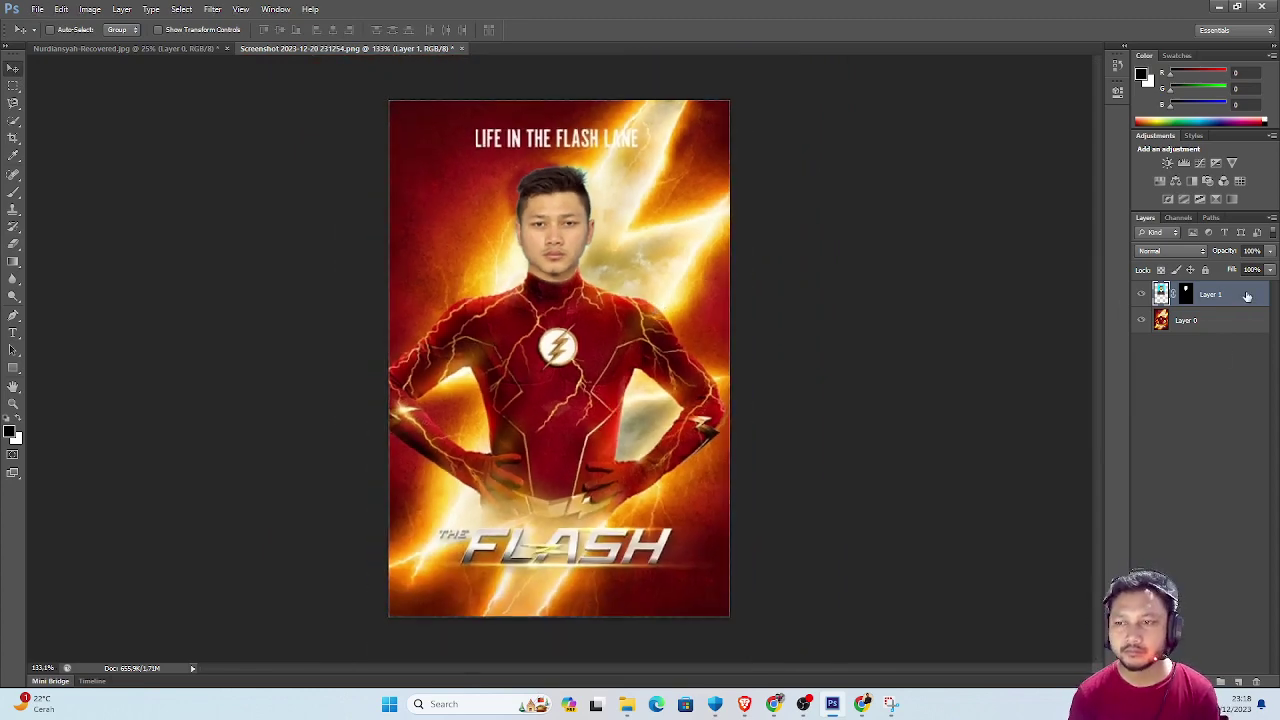
pyautogui.hotkey('ctrl', 'l')
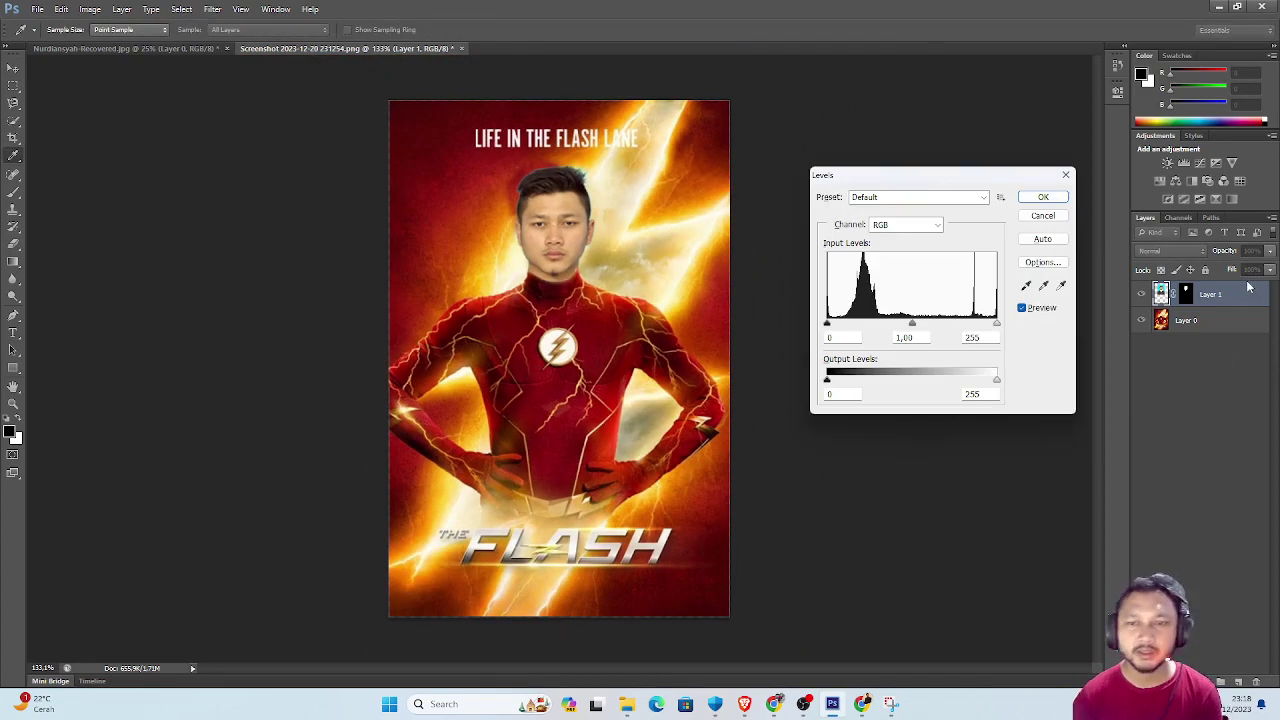
pyautogui.click(1042, 197)
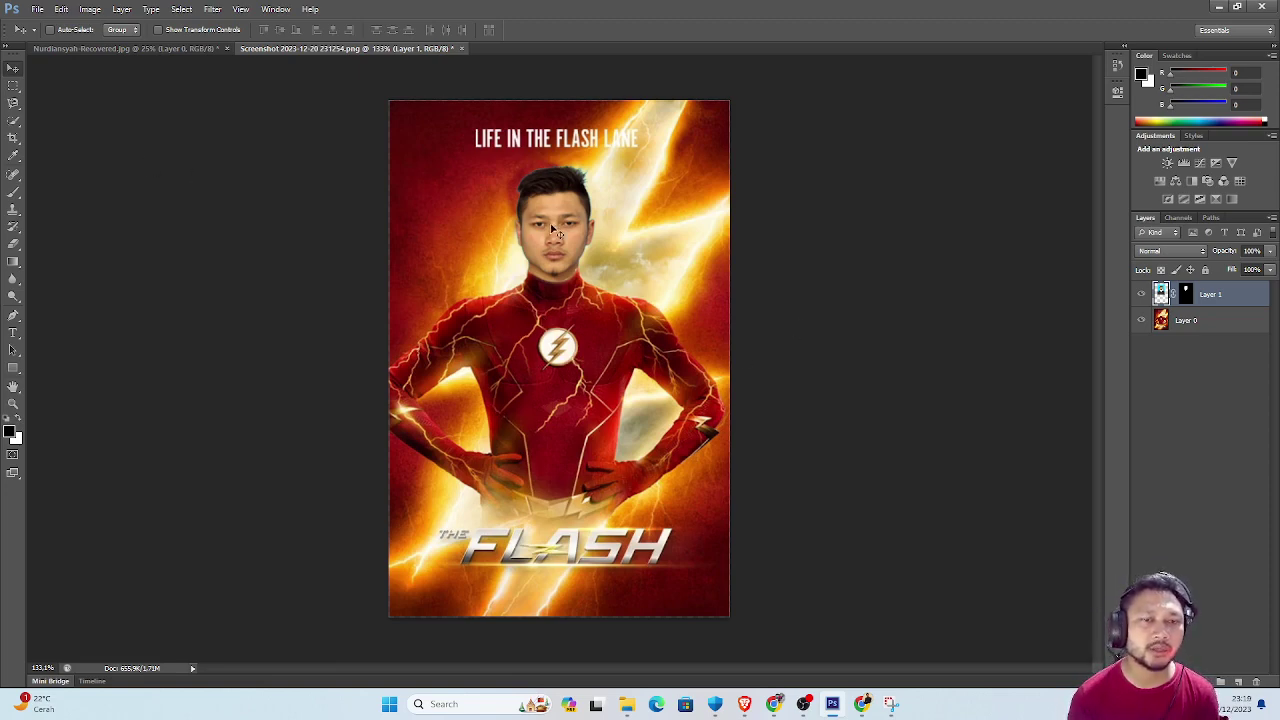
# Save the poster in Photoshop format as superhero.psd with maximum compatibility.
pyautogui.click(37, 9)
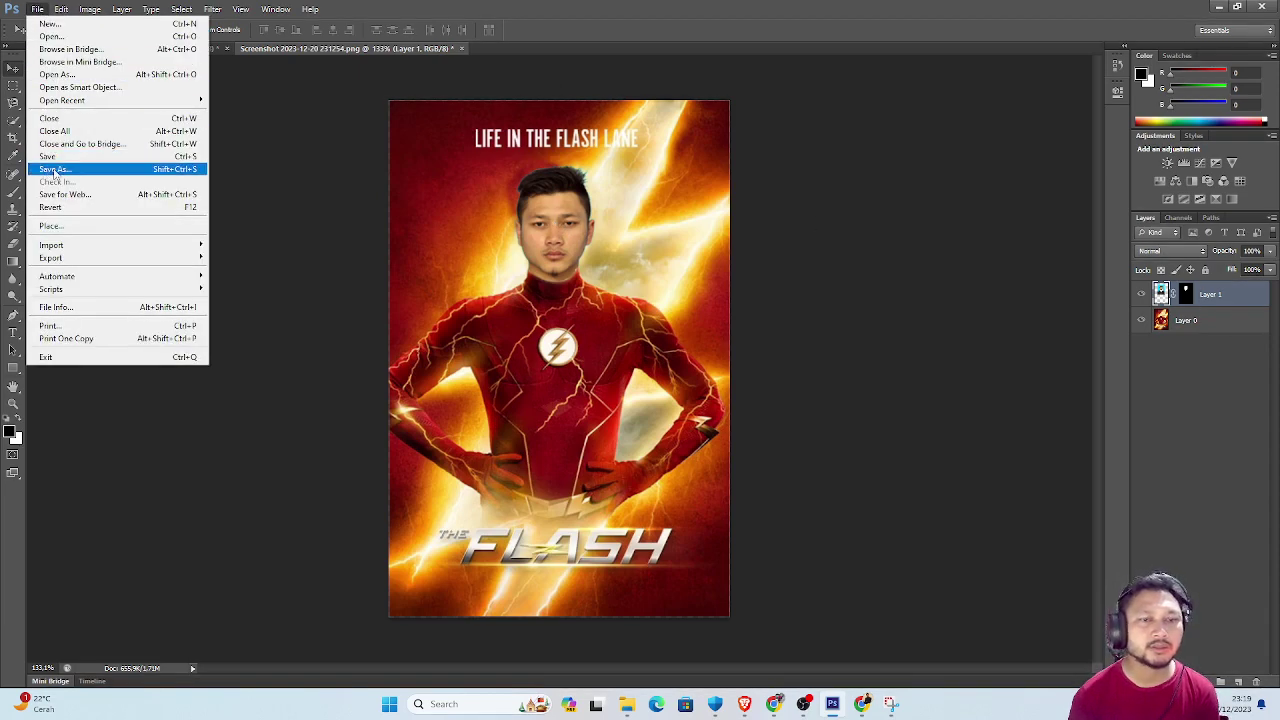
pyautogui.click(55, 172)
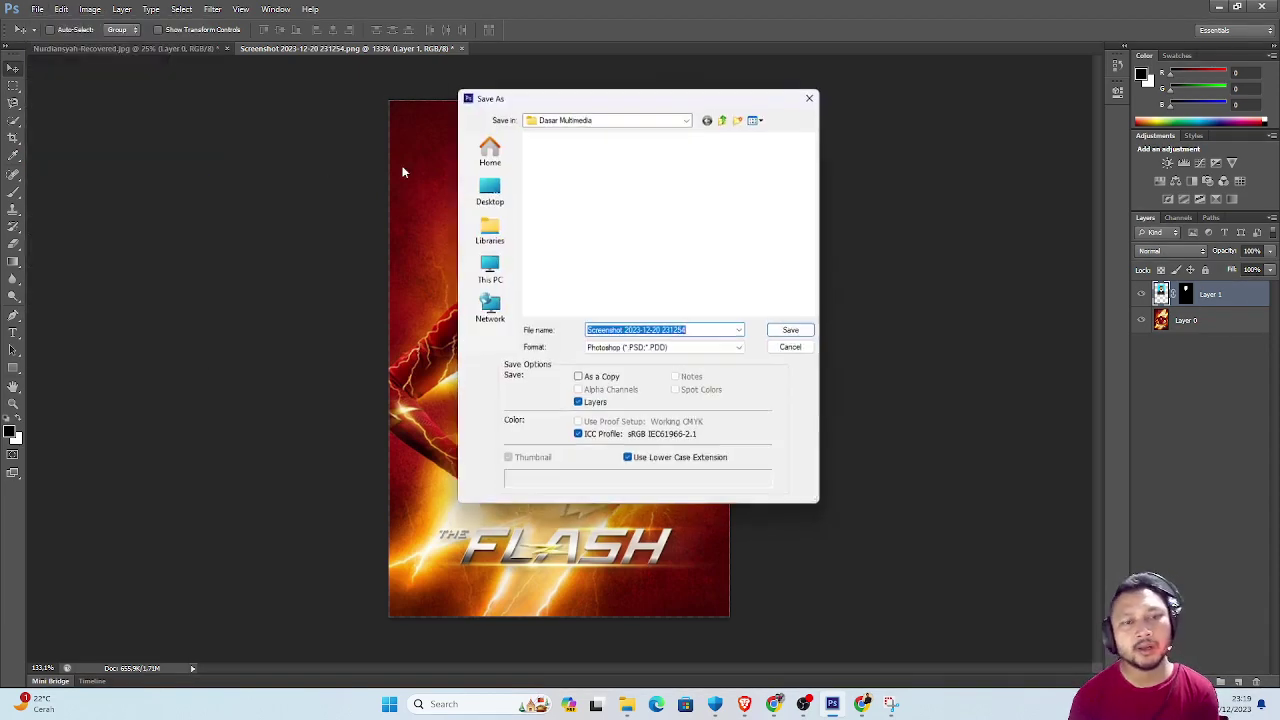
pyautogui.click(656, 348)
pyautogui.click(836, 369)
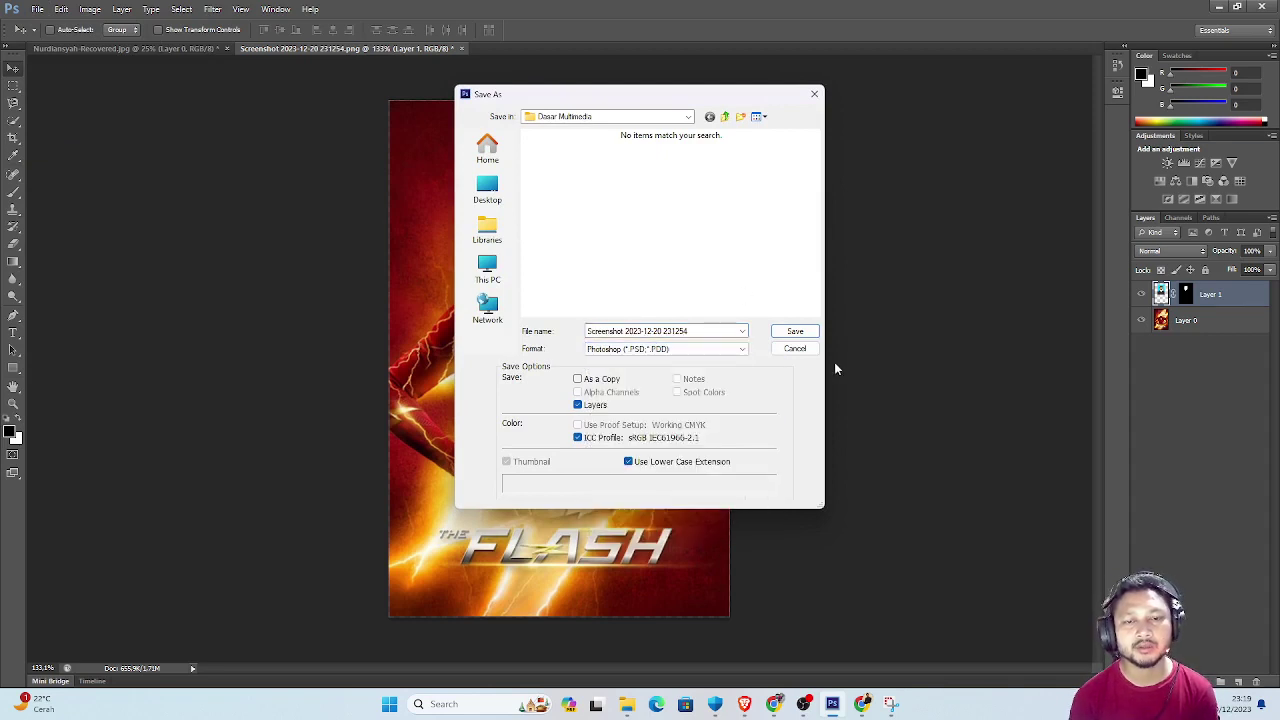
pyautogui.tripleClick(703, 331)
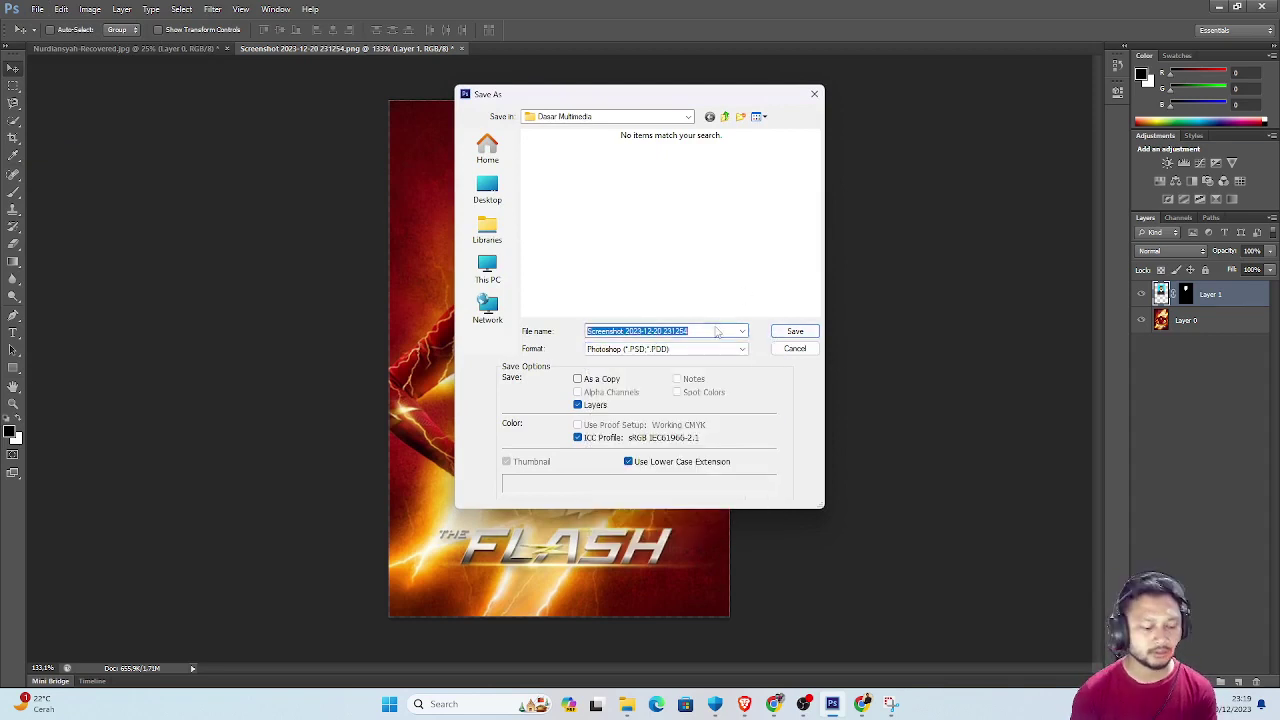
pyautogui.write('superhero')
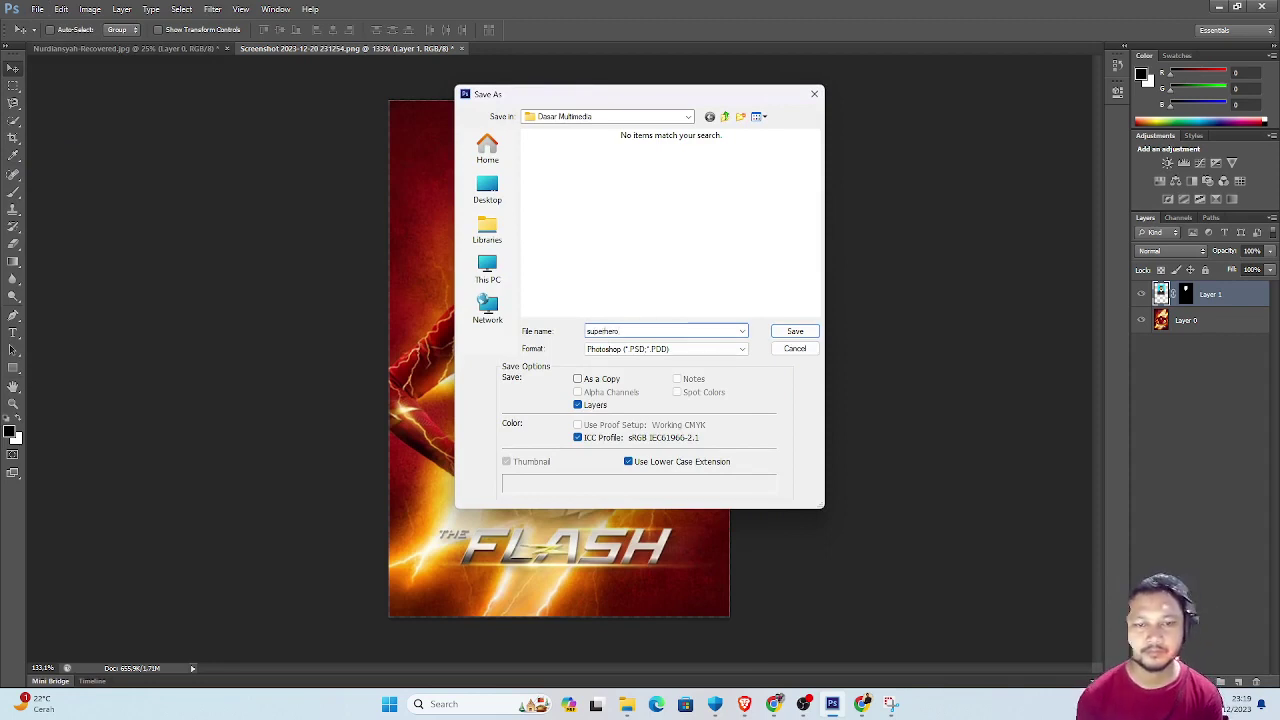
pyautogui.click(795, 332)
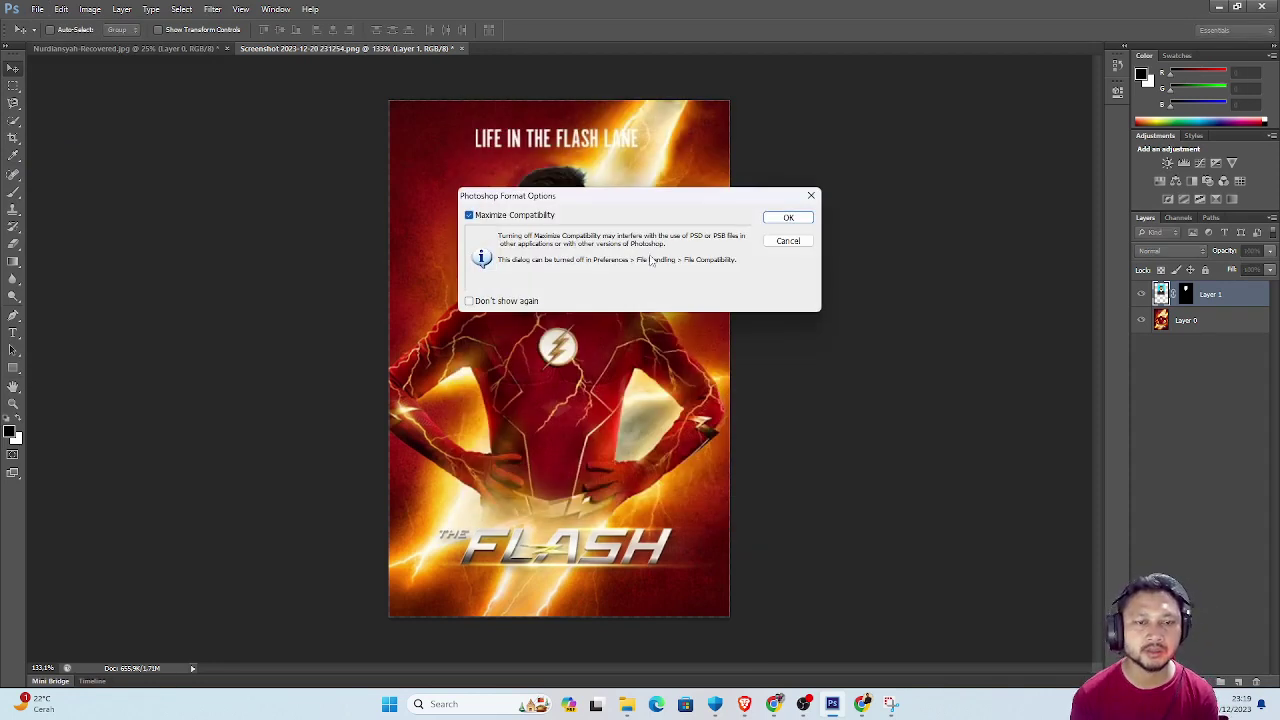
pyautogui.click(788, 219)
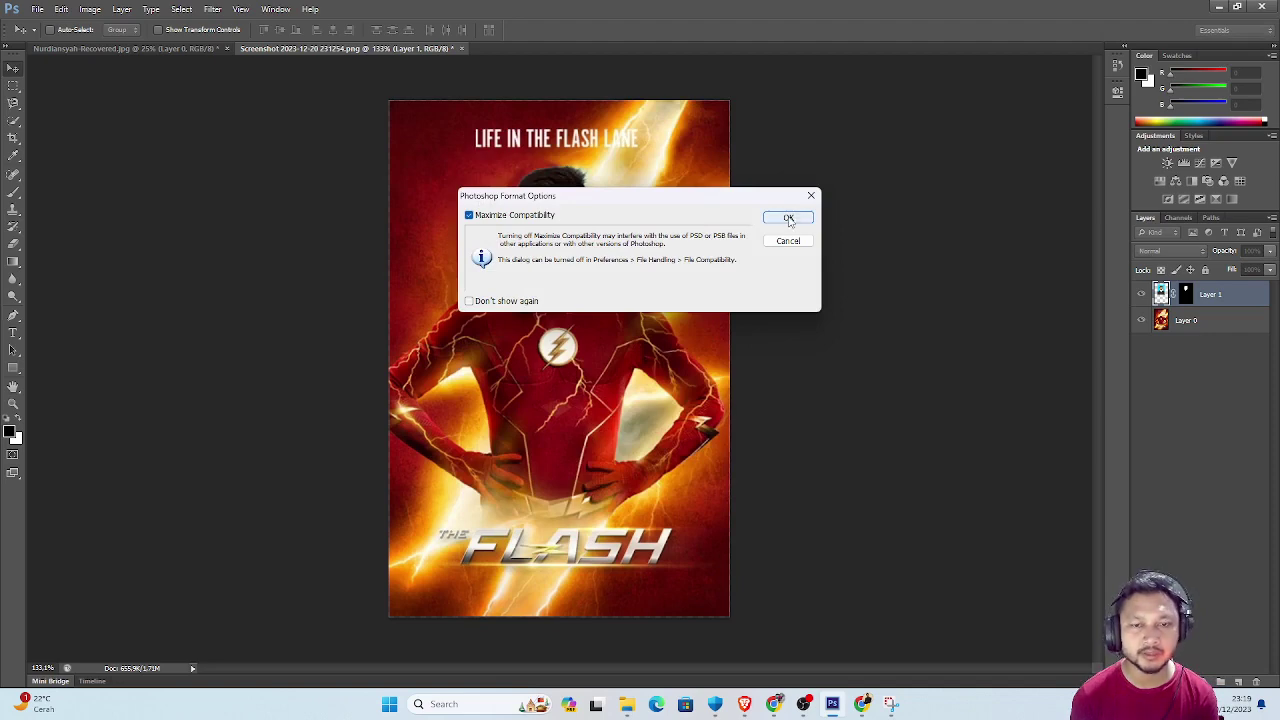
# Save a JPEG copy as superhero.jpg, accepting the default quality settings.
pyautogui.click(37, 9)
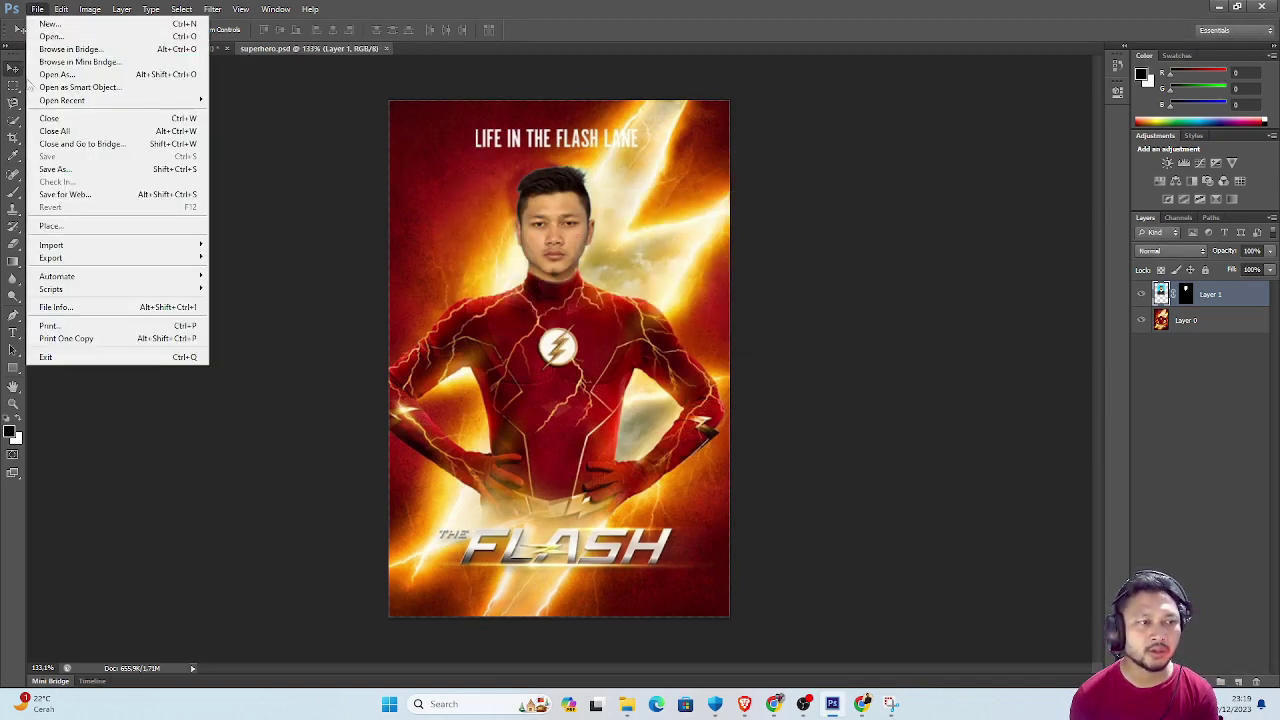
pyautogui.click(57, 170)
pyautogui.click(664, 349)
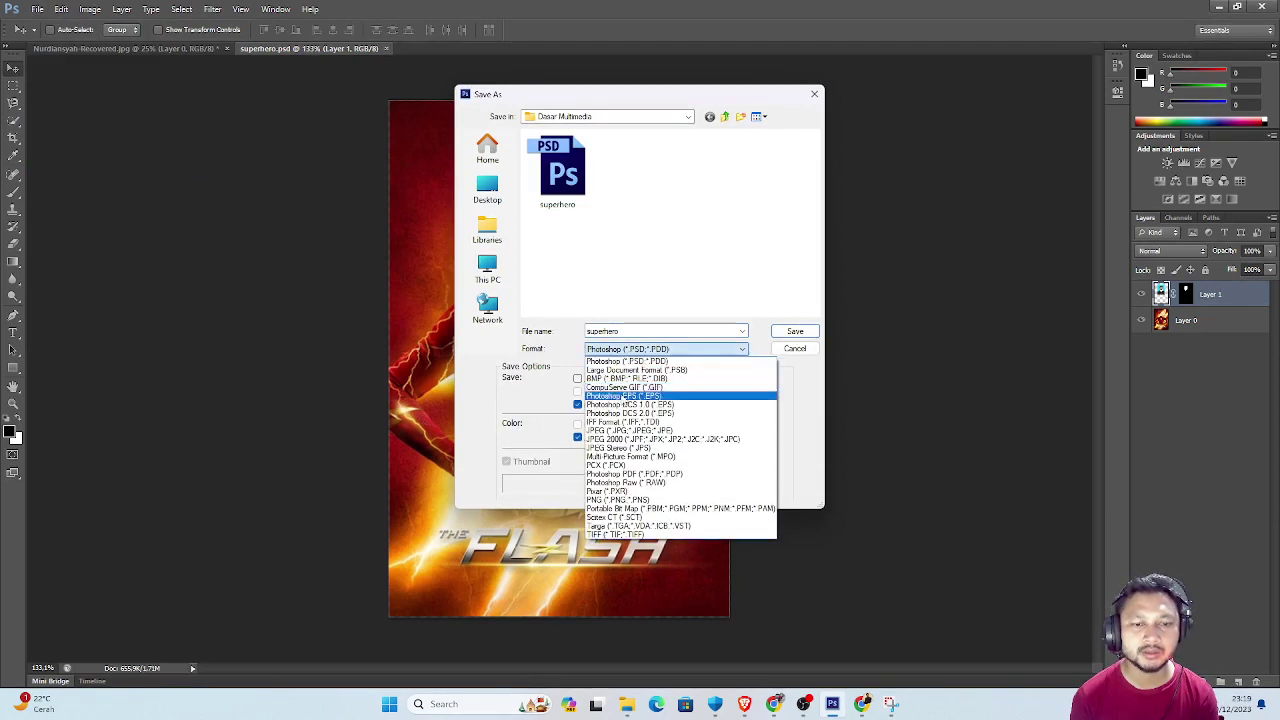
pyautogui.click(620, 431)
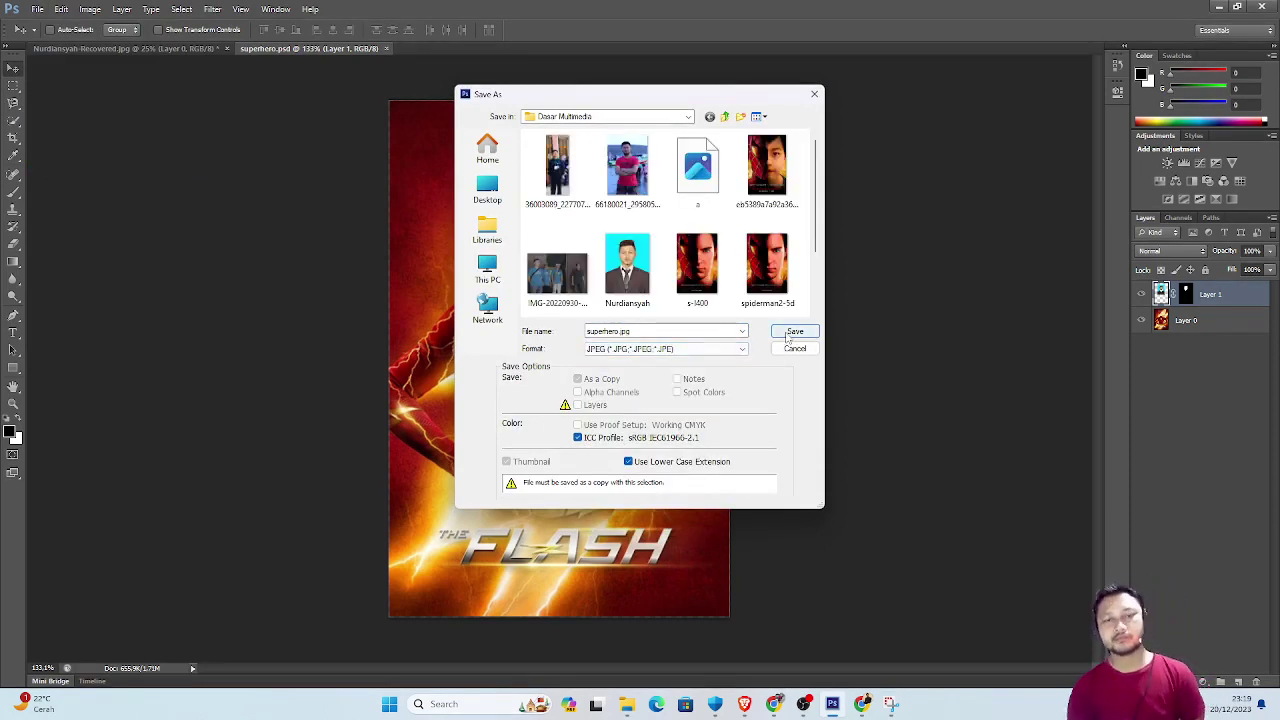
pyautogui.click(787, 335)
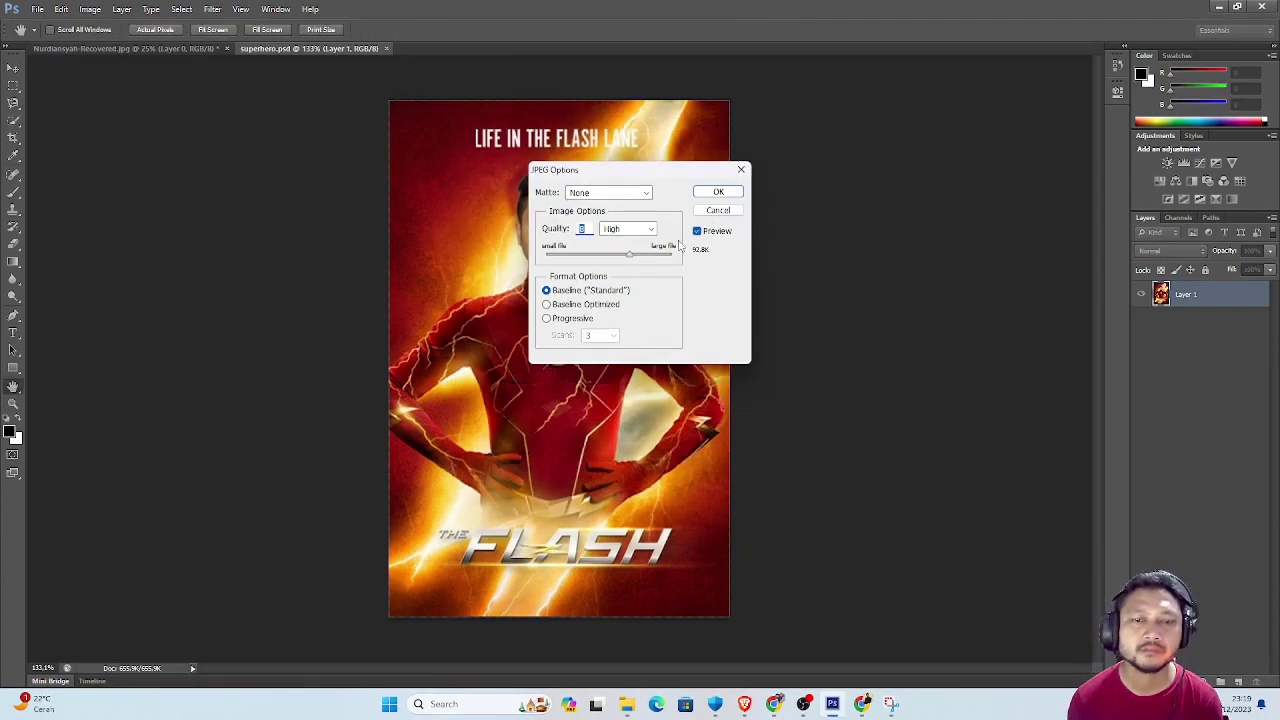
pyautogui.click(719, 192)
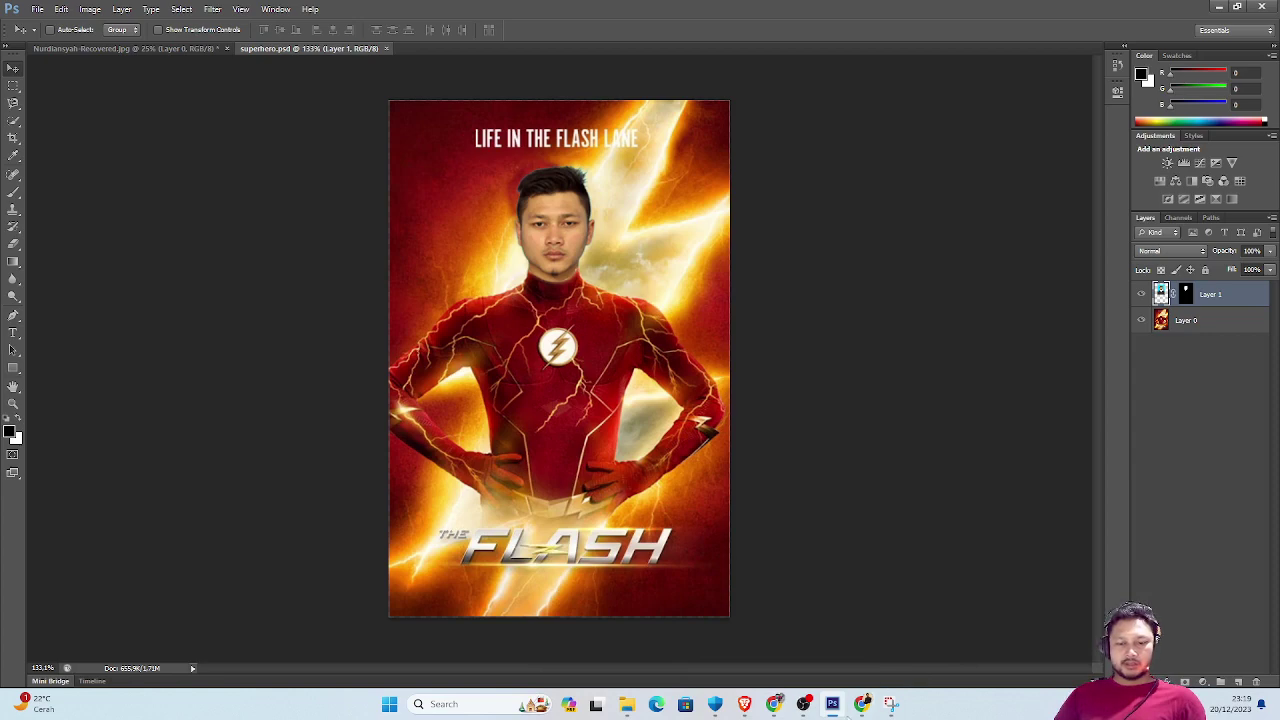
pyautogui.moveTo(862, 704)
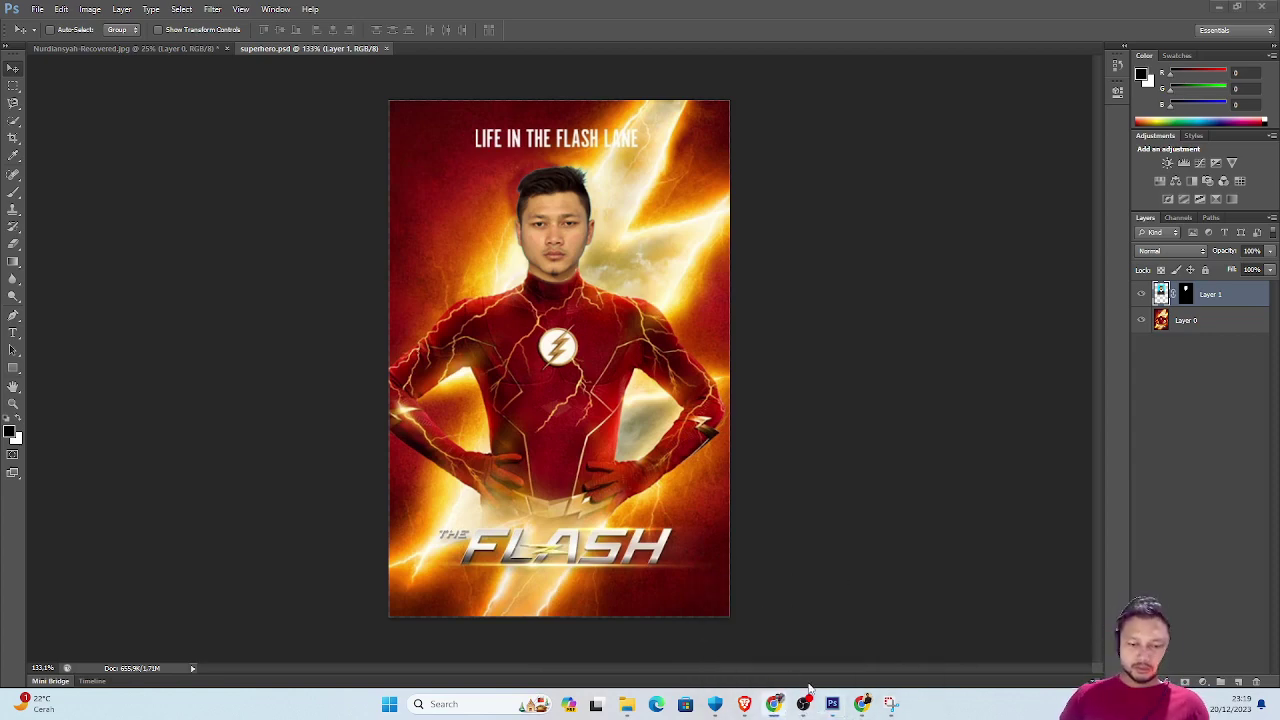
pyautogui.moveTo(803, 704)
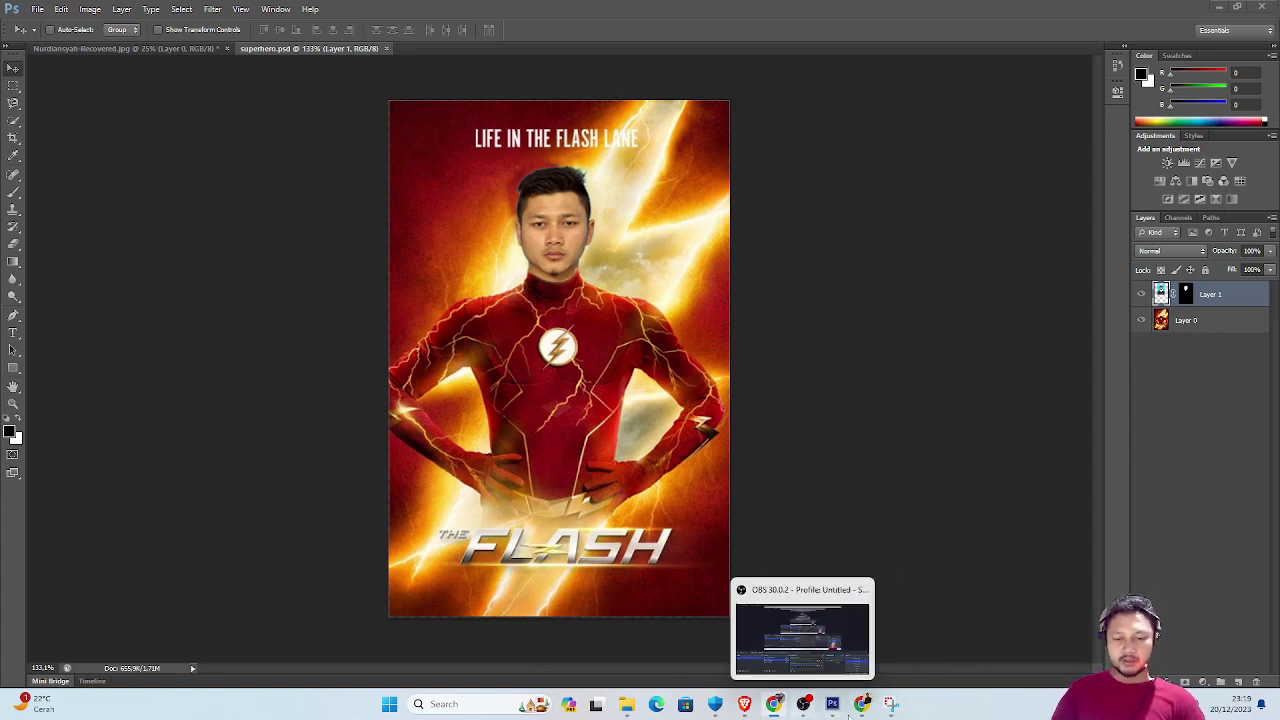
# In Chrome, search Google for 'caleg', then refine the search to 'template caleg'.
pyautogui.click(862, 704)
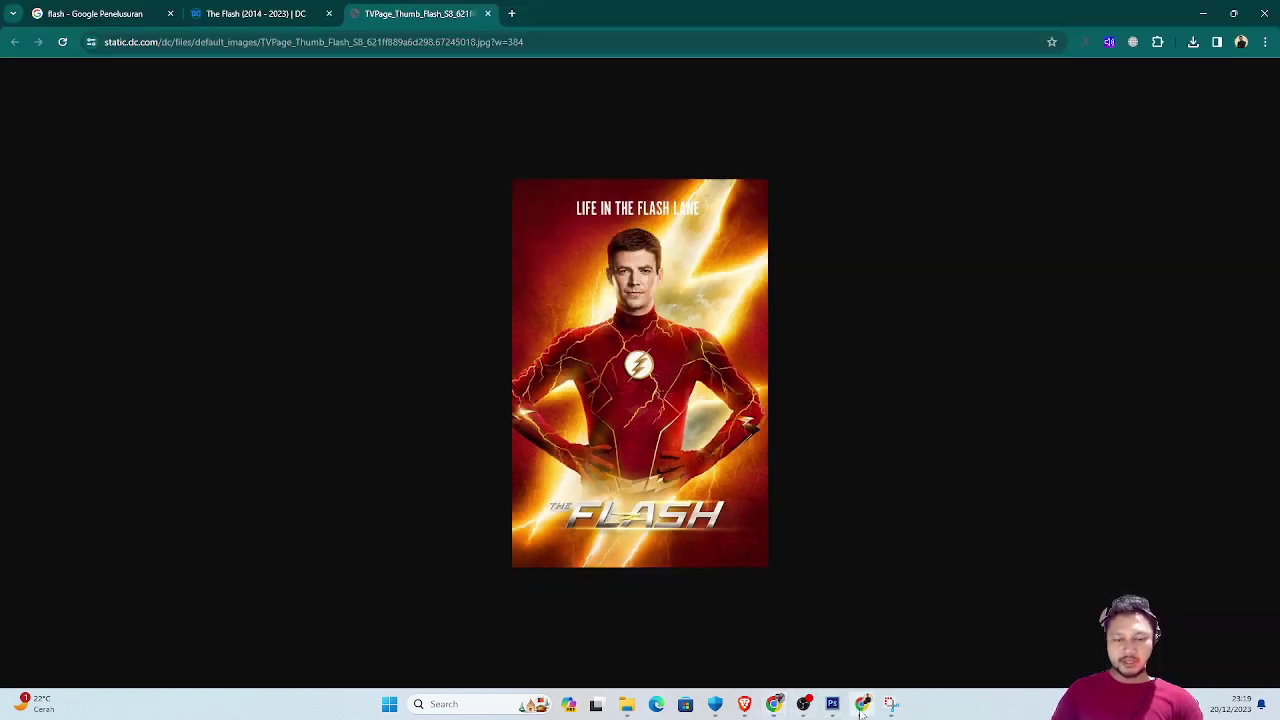
pyautogui.click(490, 42)
pyautogui.write('ca')
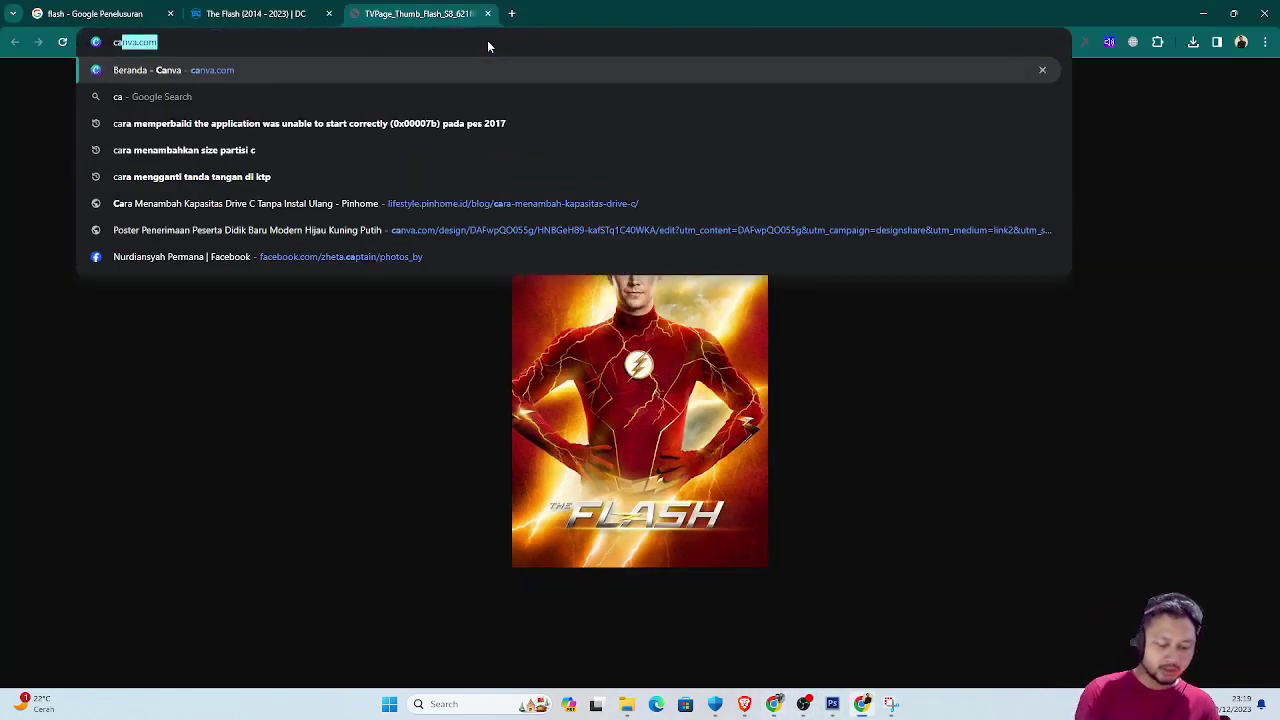
pyautogui.write('leg')
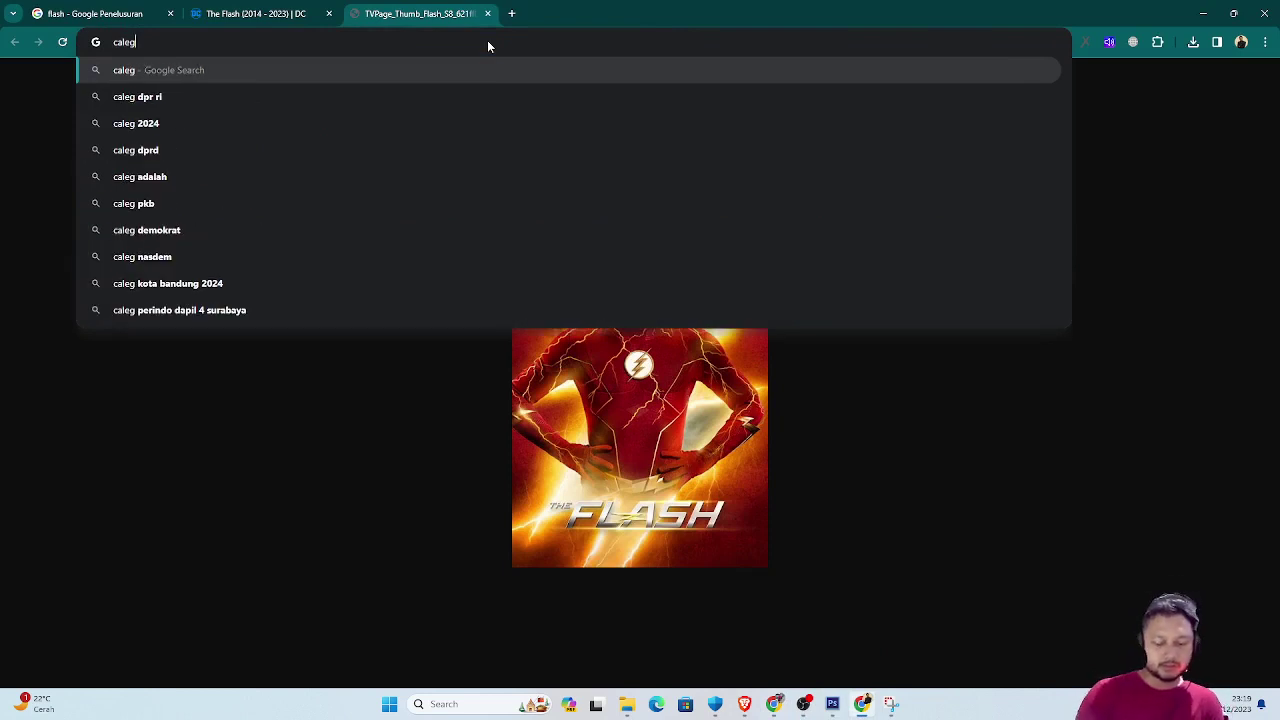
pyautogui.press('Return')
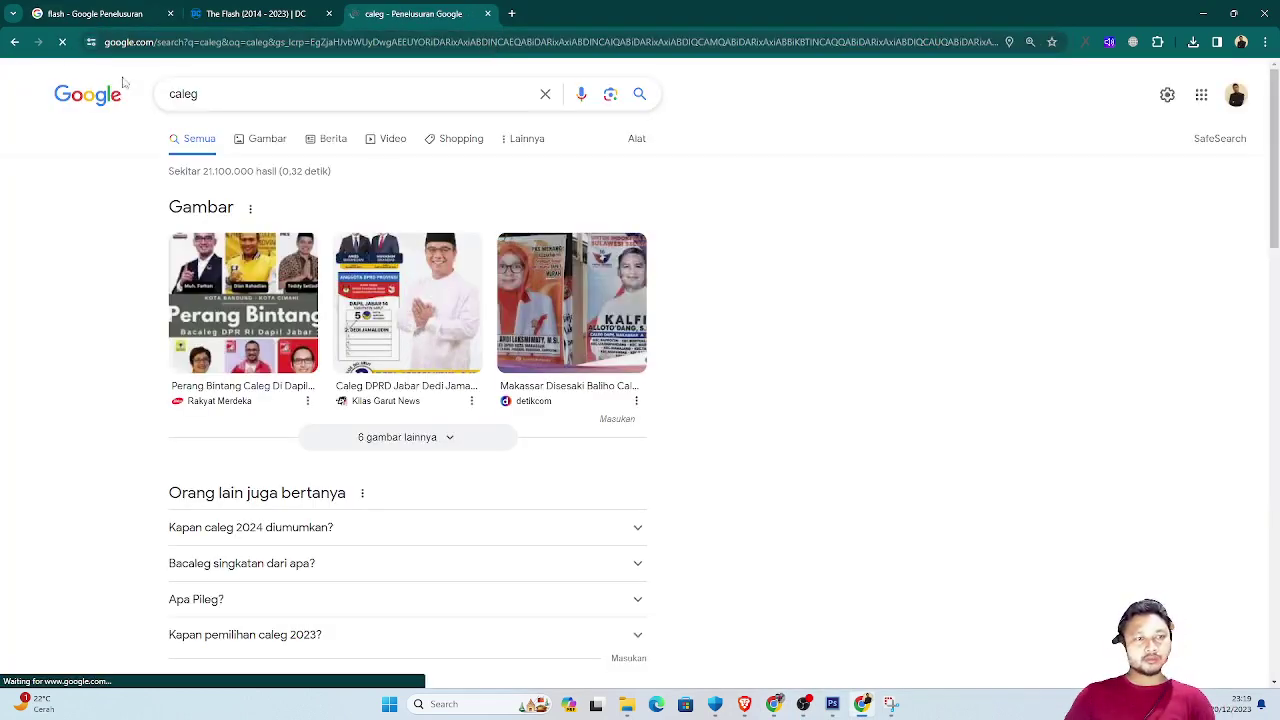
pyautogui.moveTo(206, 94); pyautogui.dragTo(106, 87)
pyautogui.write('te')
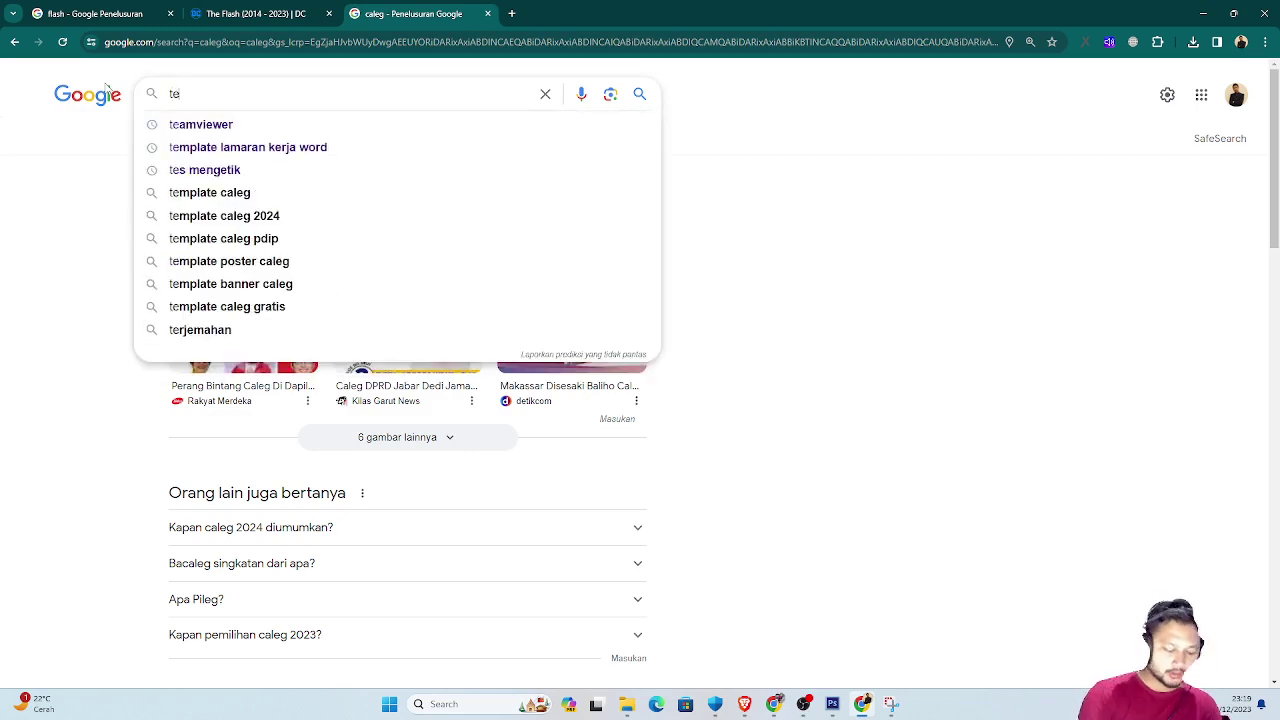
pyautogui.write('mplate ')
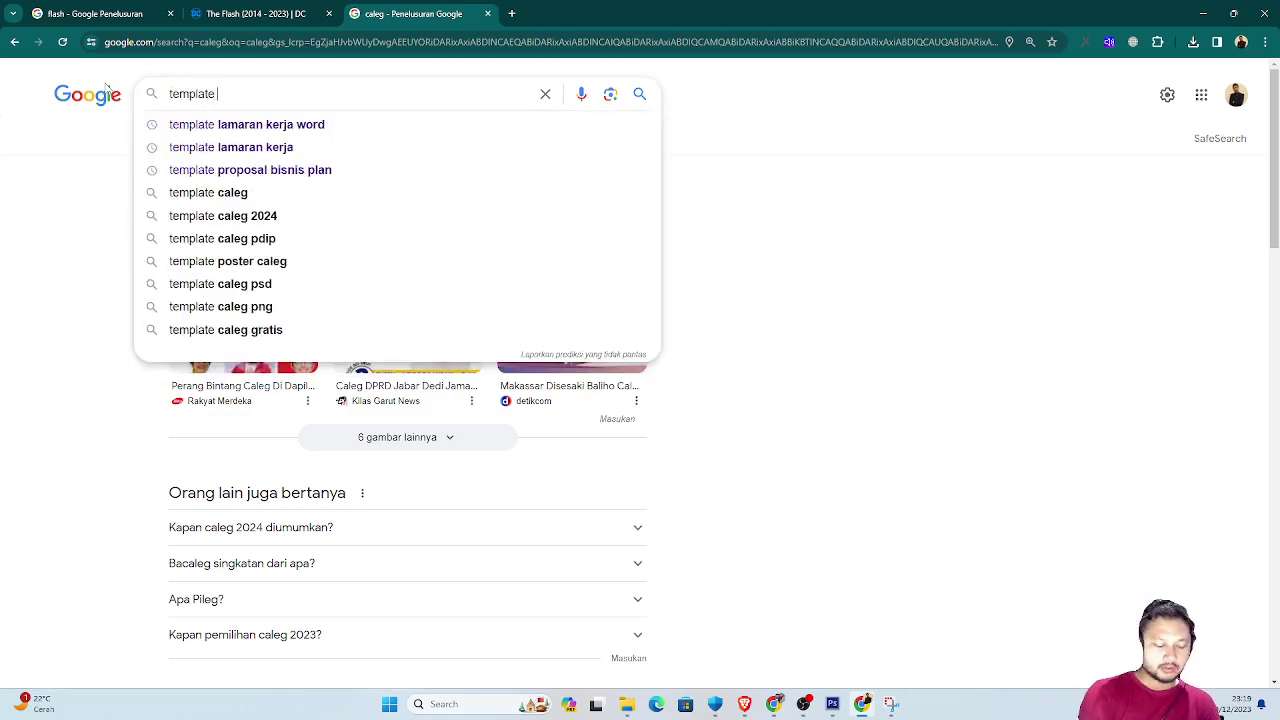
pyautogui.write('caleg')
pyautogui.press('Return')
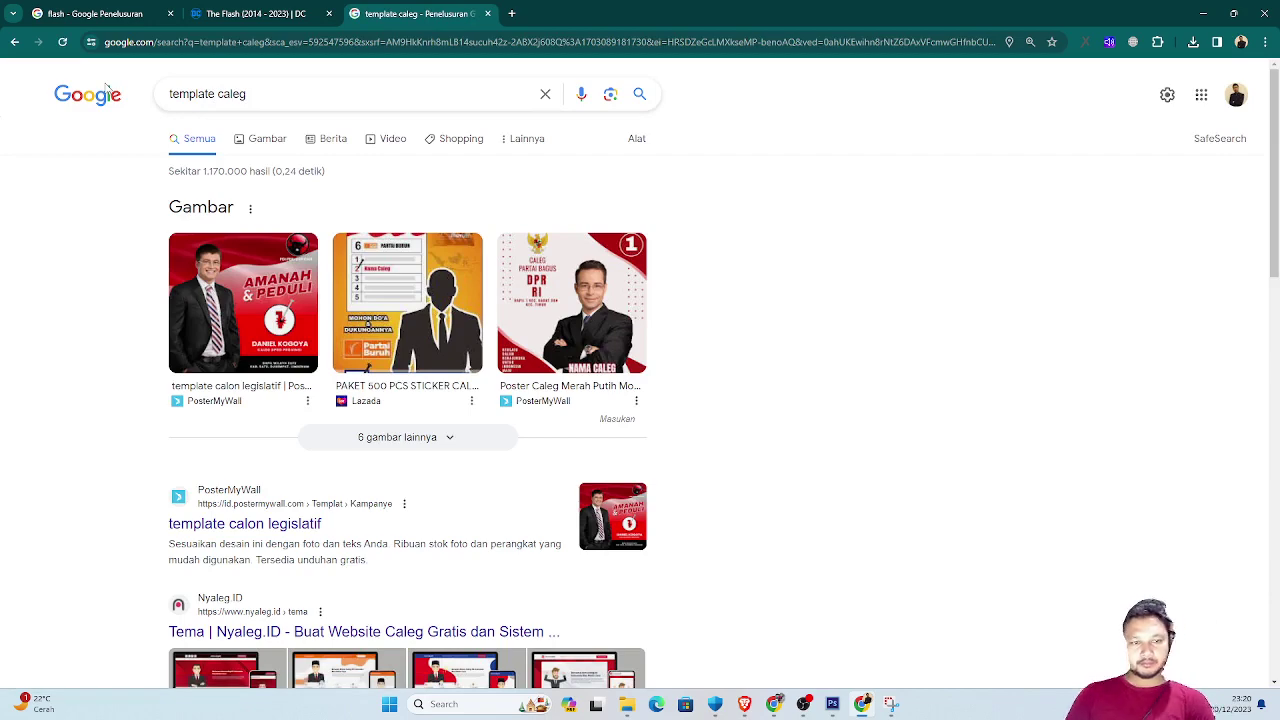
# Open the PosterMyWall and CapCut template results in new tabs.
pyautogui.scroll(-1, 311, 252)
pyautogui.scroll(-1, 311, 252)
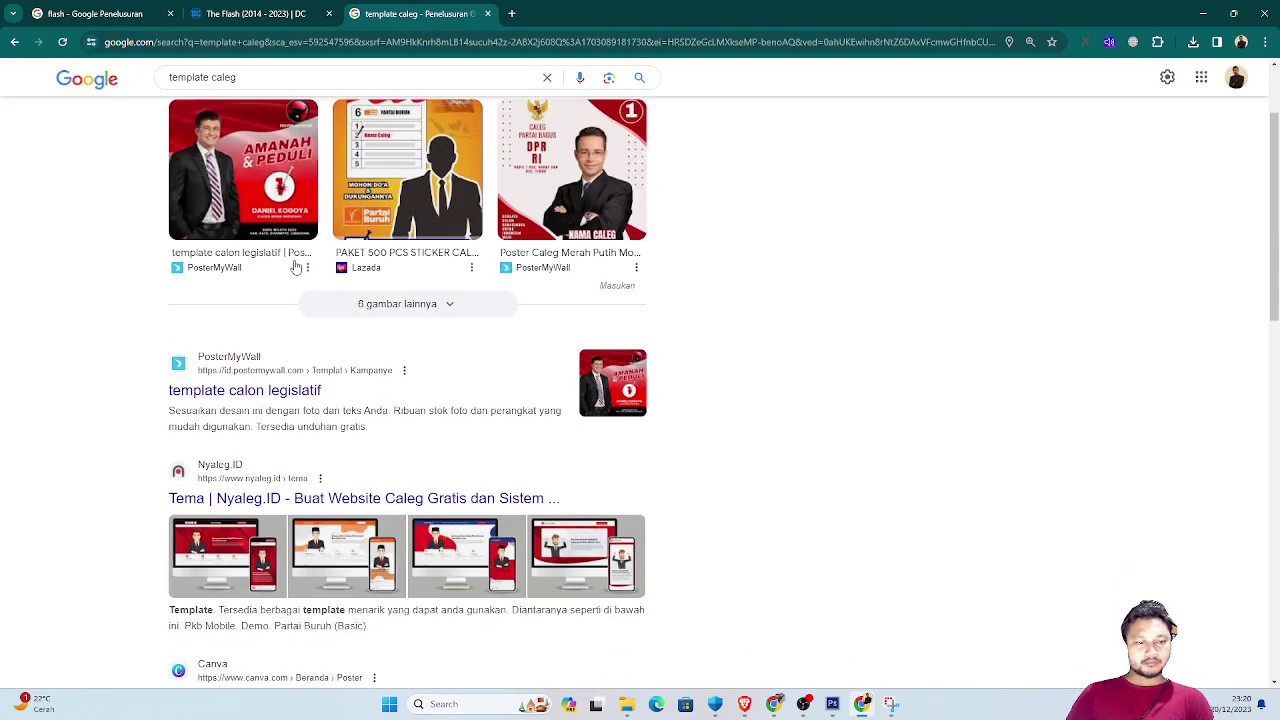
pyautogui.rightClick(284, 392)
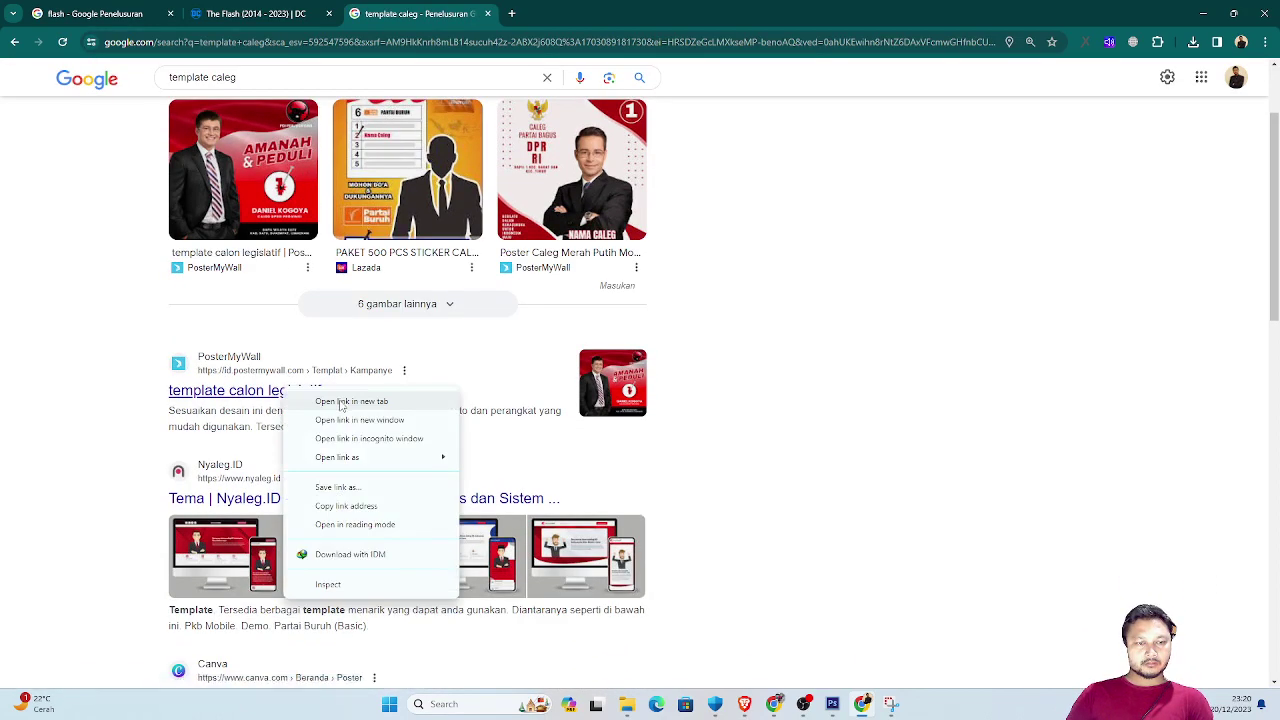
pyautogui.click(342, 405)
pyautogui.scroll(-4, 324, 462)
pyautogui.scroll(-1, 314, 316)
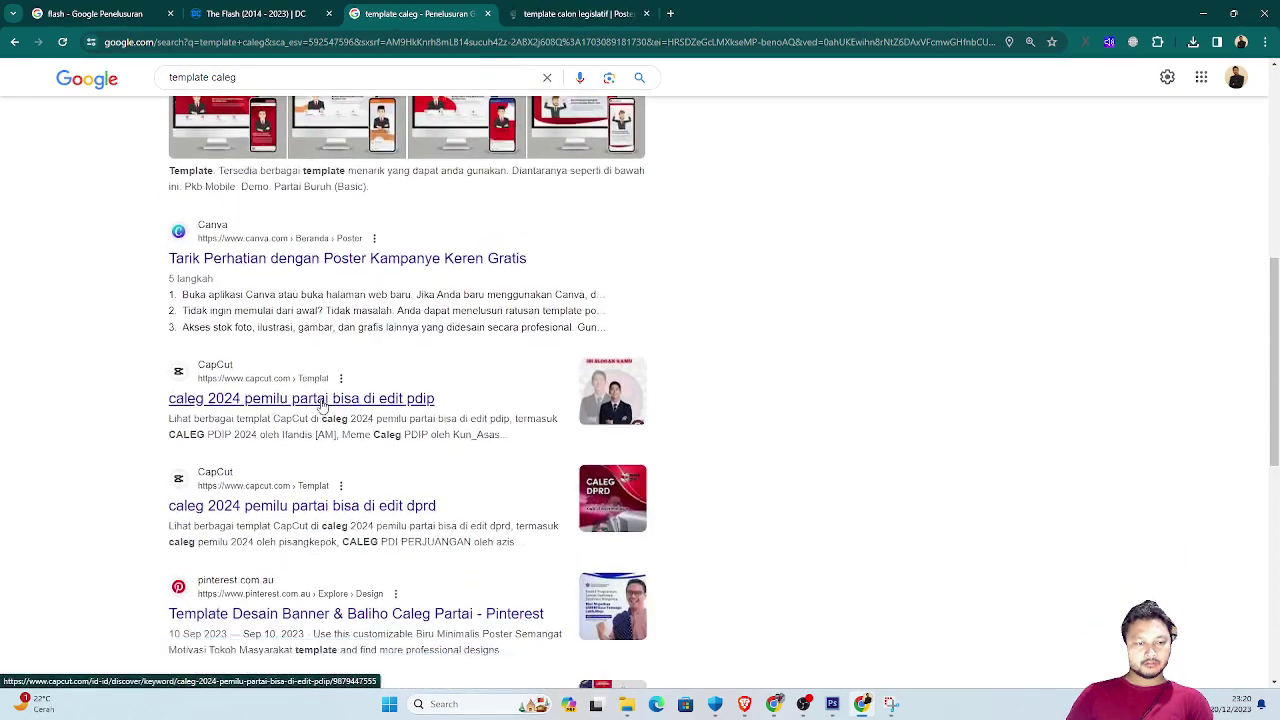
pyautogui.rightClick(314, 312)
pyautogui.click(352, 323)
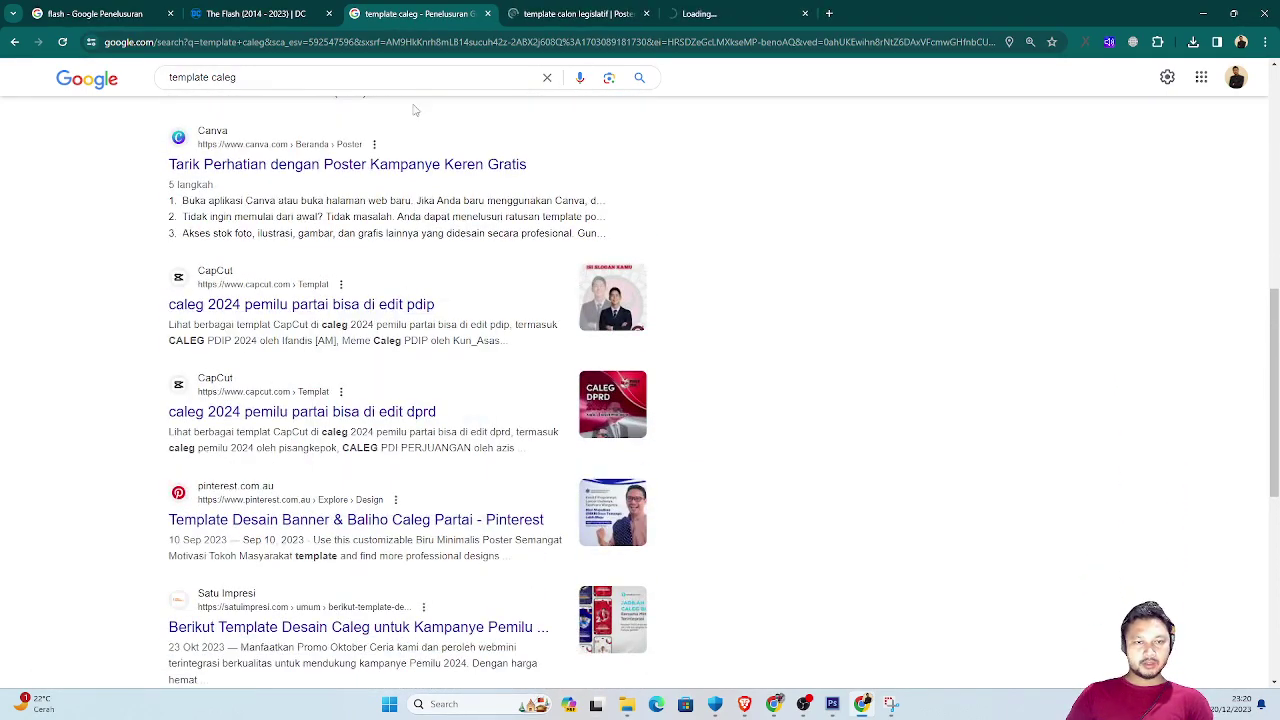
# On the PosterMyWall tab, scroll through the 'Templat yang mungkin Anda suka' grid and back up.
pyautogui.click(530, 19)
pyautogui.scroll(-3, 820, 365)
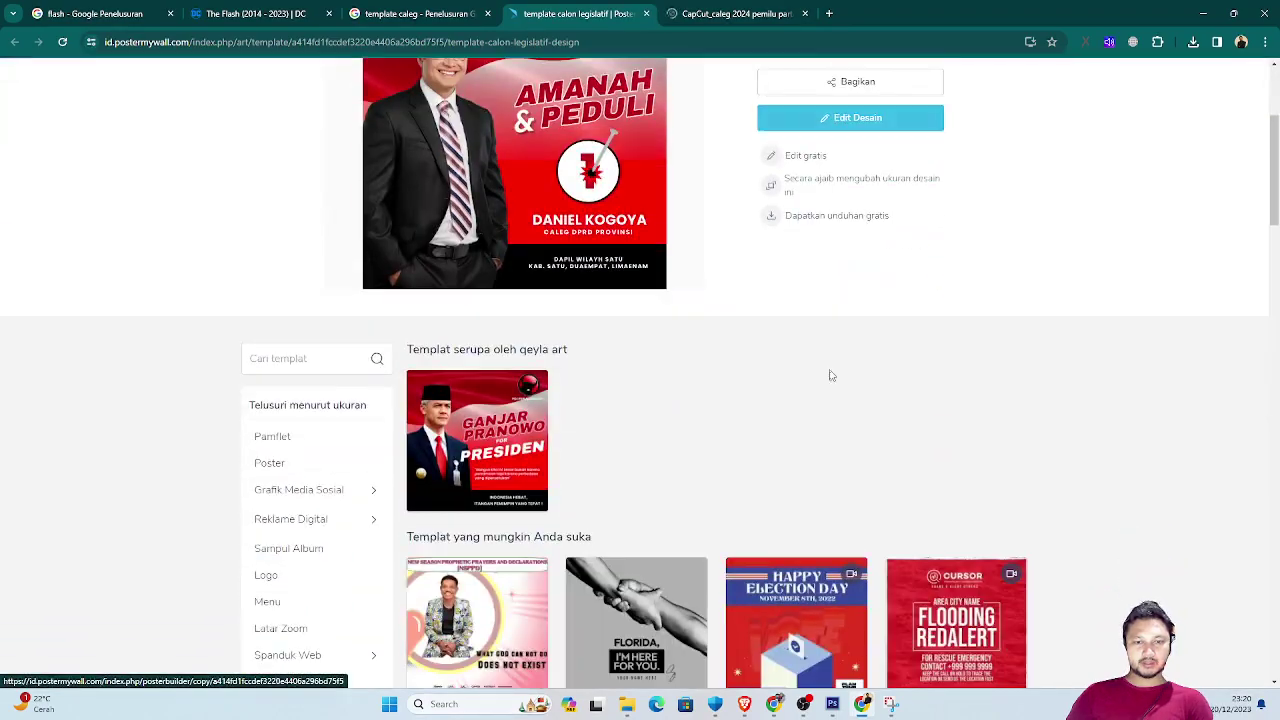
pyautogui.scroll(-2, 755, 400)
pyautogui.scroll(-1, 700, 380)
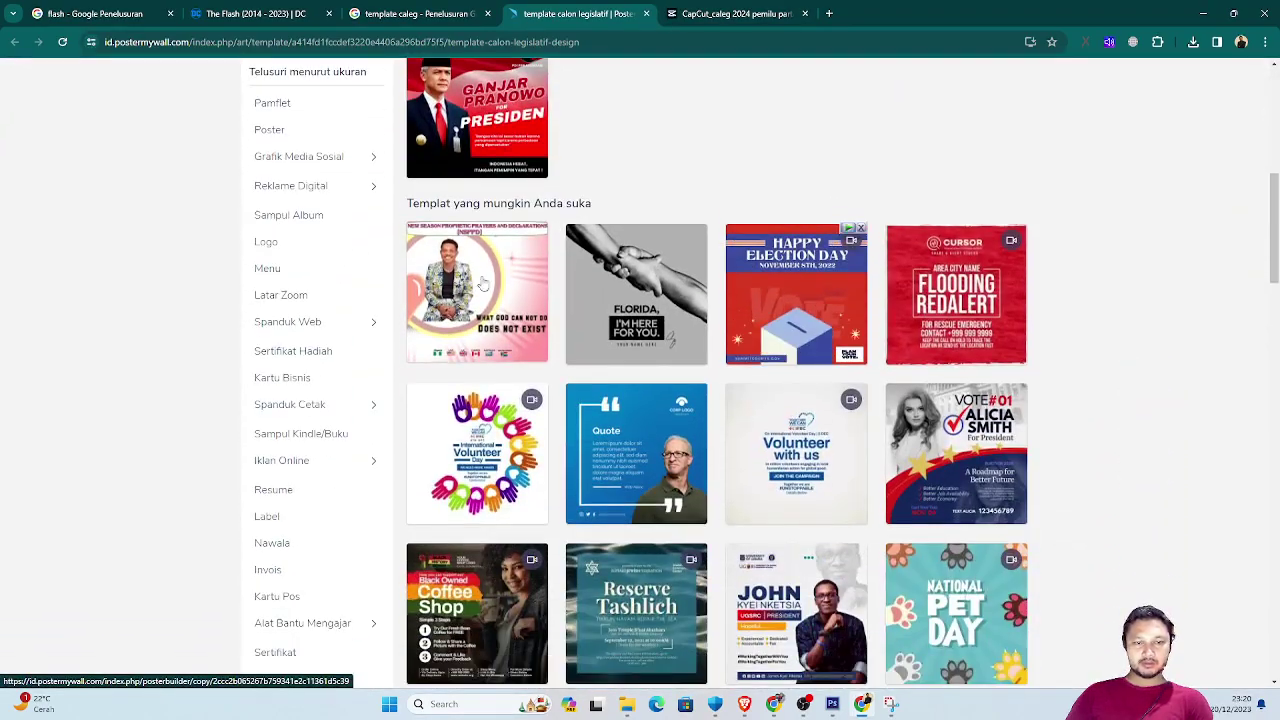
pyautogui.scroll(-1, 648, 358)
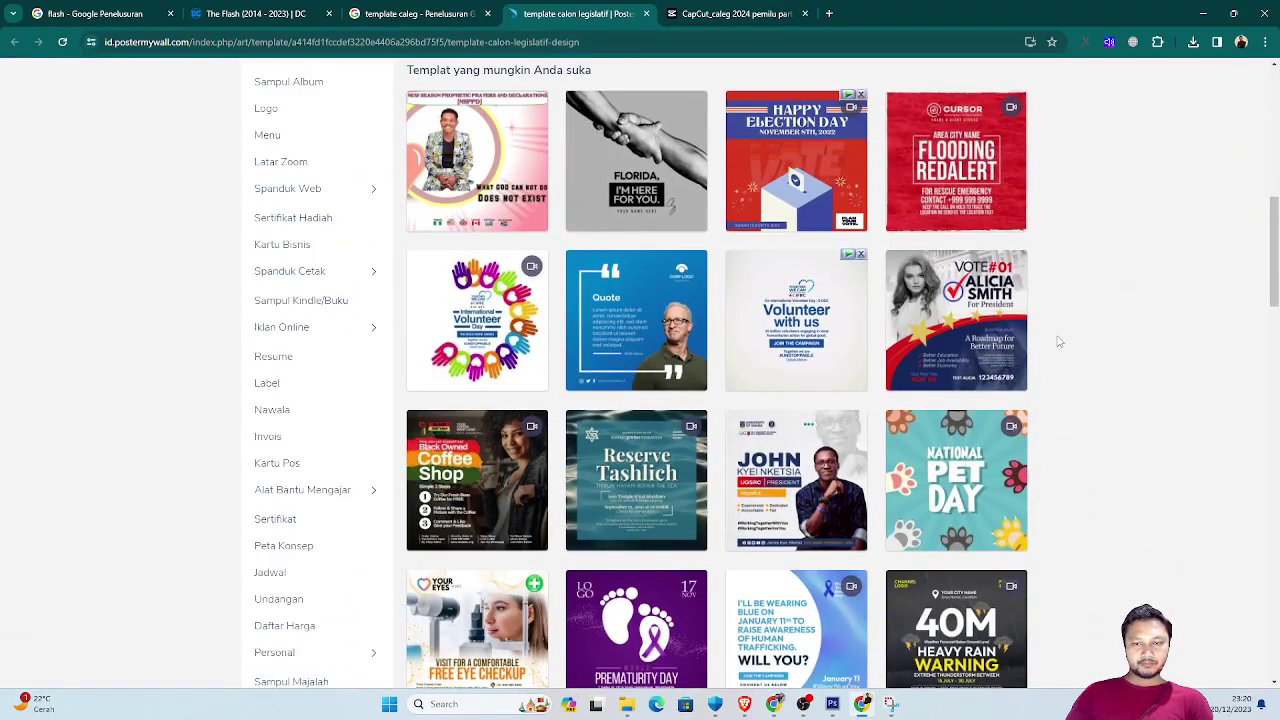
pyautogui.scroll(-2, 980, 346)
pyautogui.scroll(-2, 980, 346)
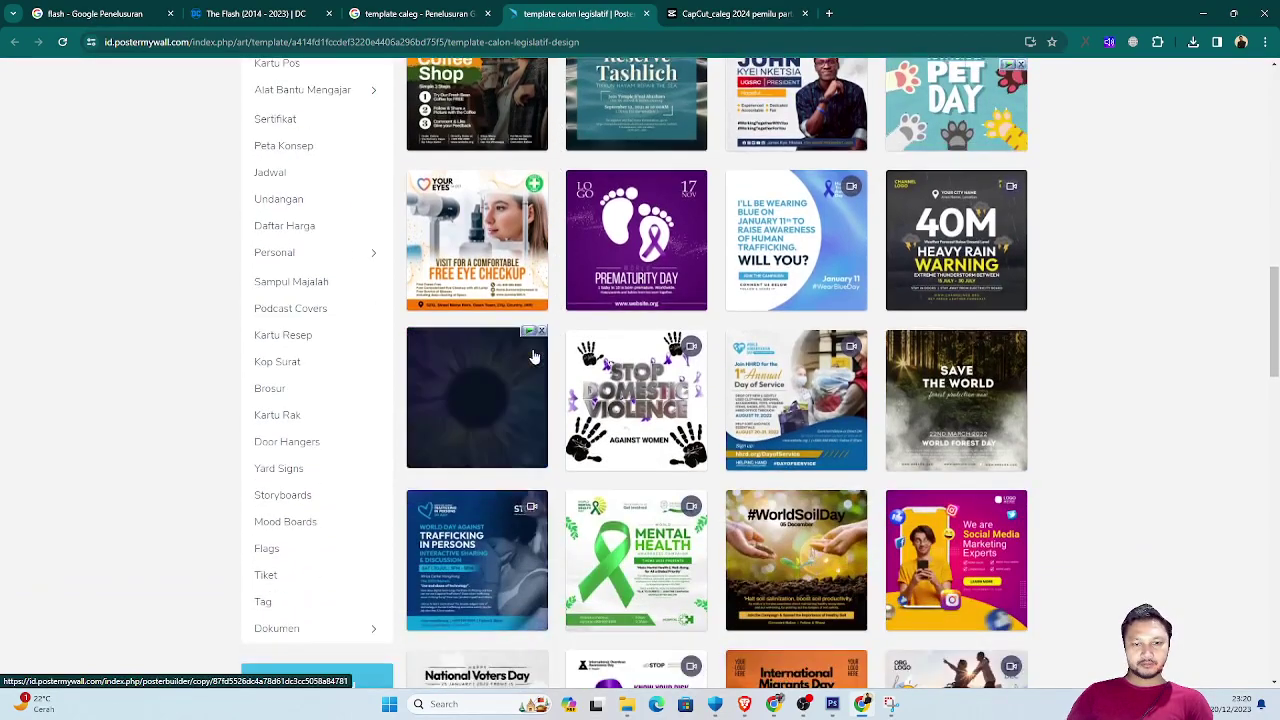
pyautogui.scroll(-3, 537, 363)
pyautogui.scroll(-3, 537, 363)
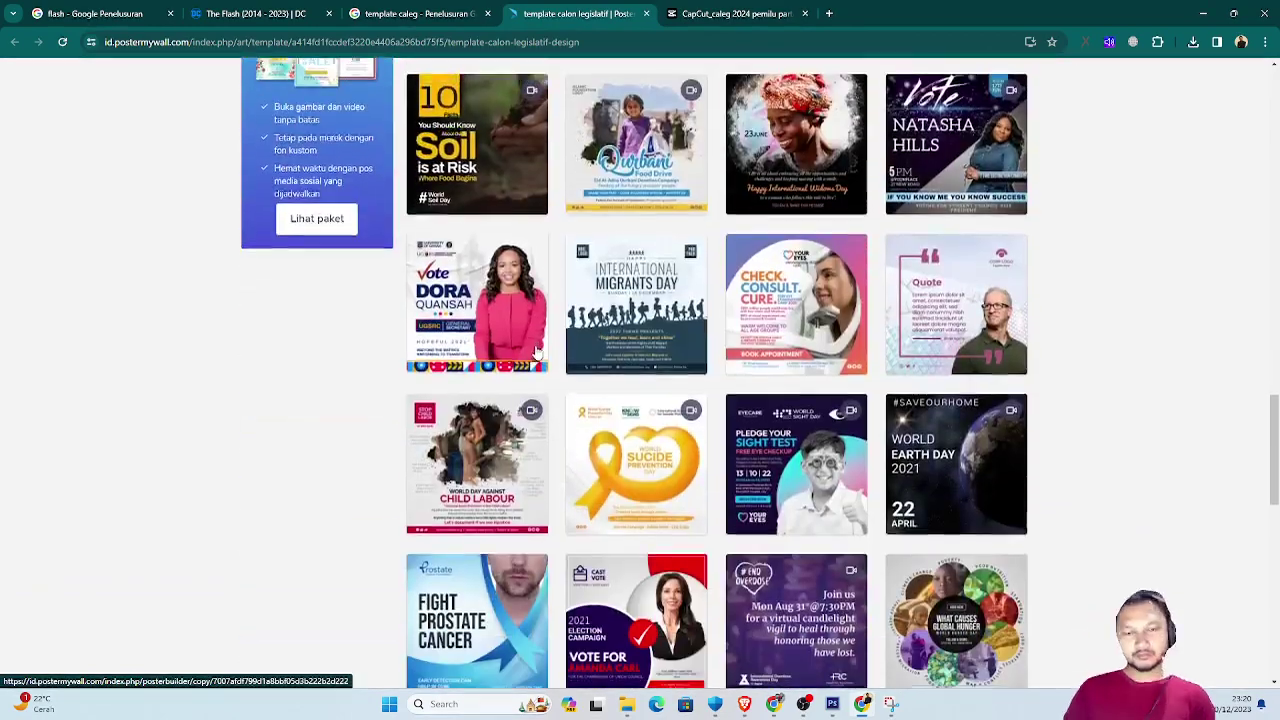
pyautogui.scroll(-4, 537, 360)
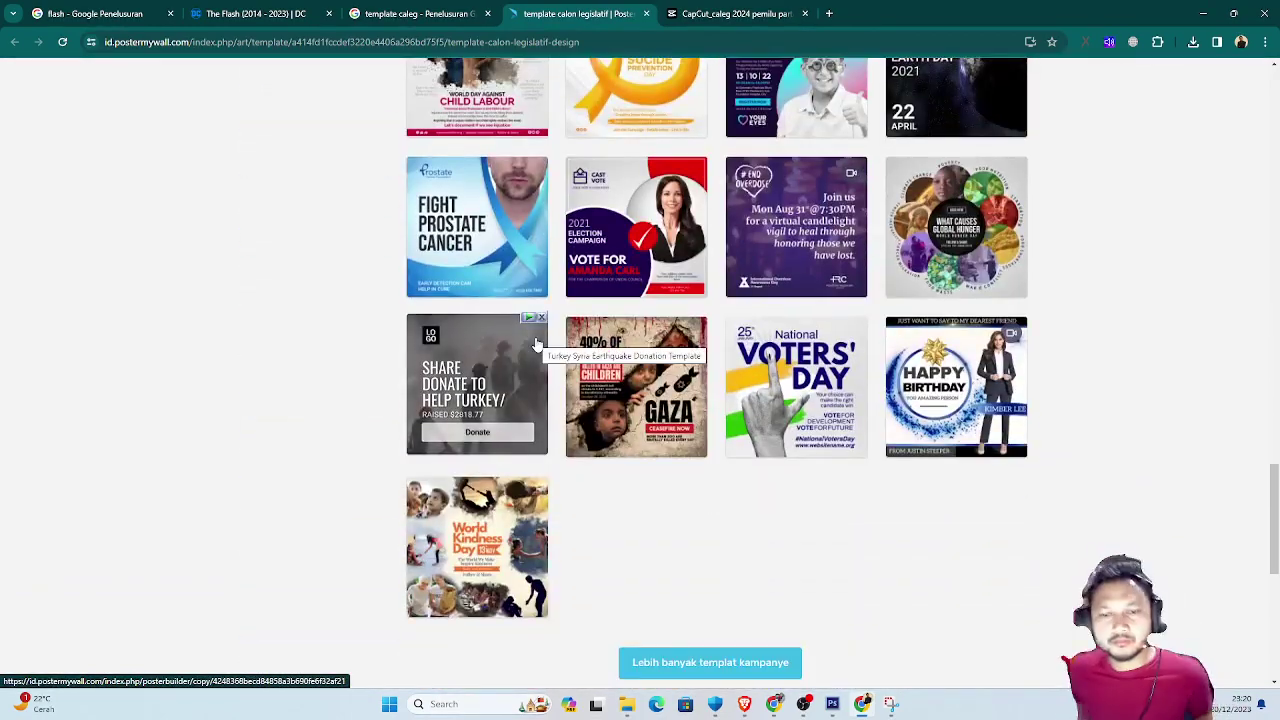
pyautogui.scroll(3, 537, 344)
pyautogui.scroll(4, 507, 252)
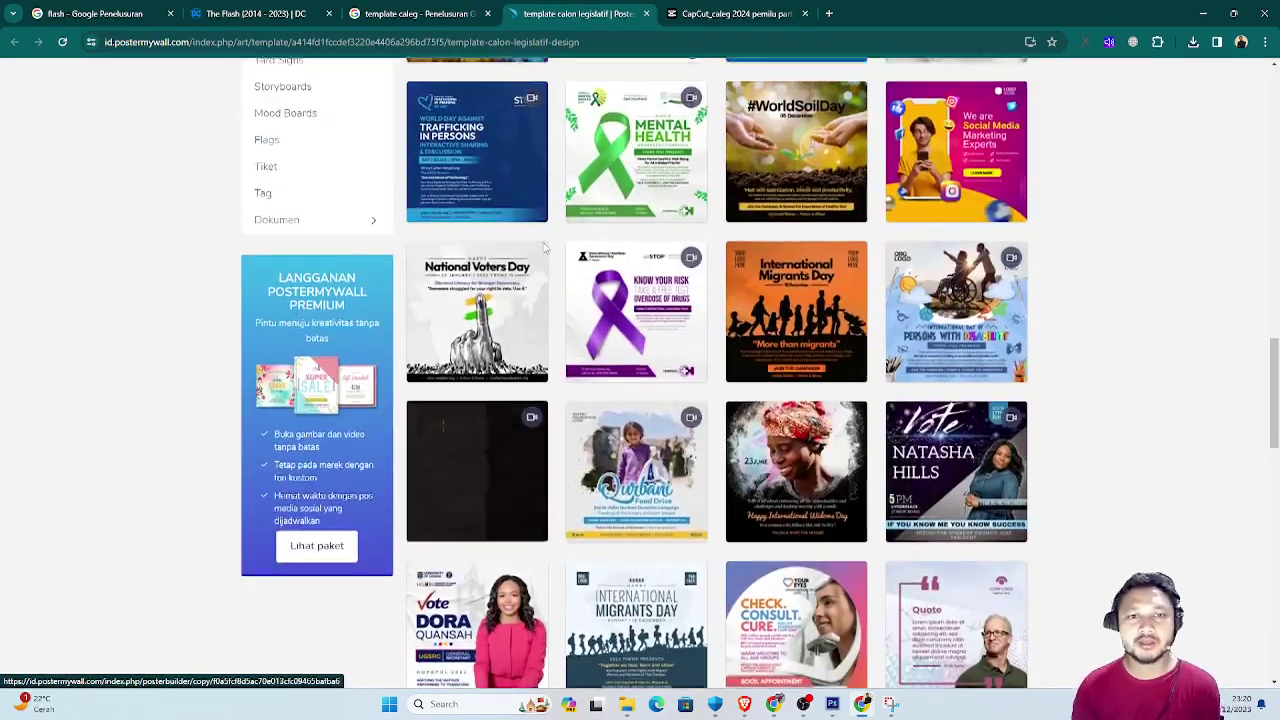
pyautogui.scroll(3, 507, 252)
pyautogui.scroll(4, 560, 240)
pyautogui.scroll(4, 637, 224)
pyautogui.scroll(4, 637, 224)
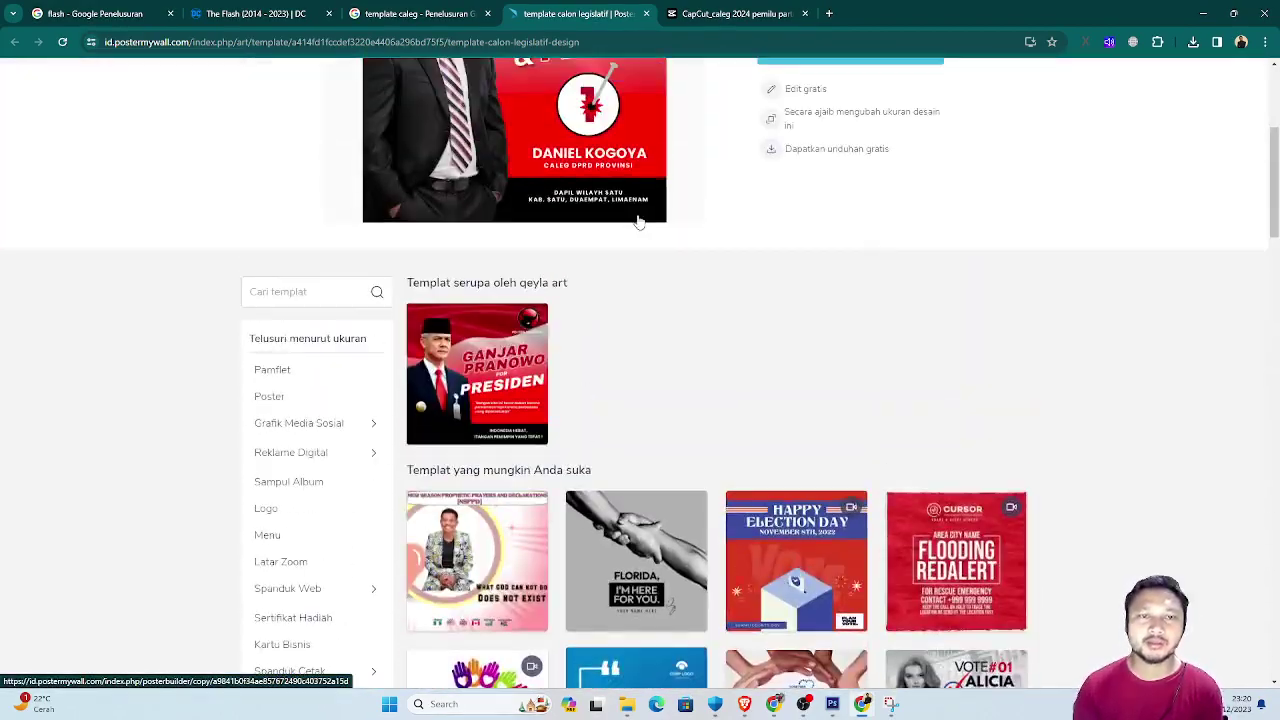
# Open a PDIP template in the CapCut editor, dismiss sign-in, then close the CapCut tab.
pyautogui.click(690, 10)
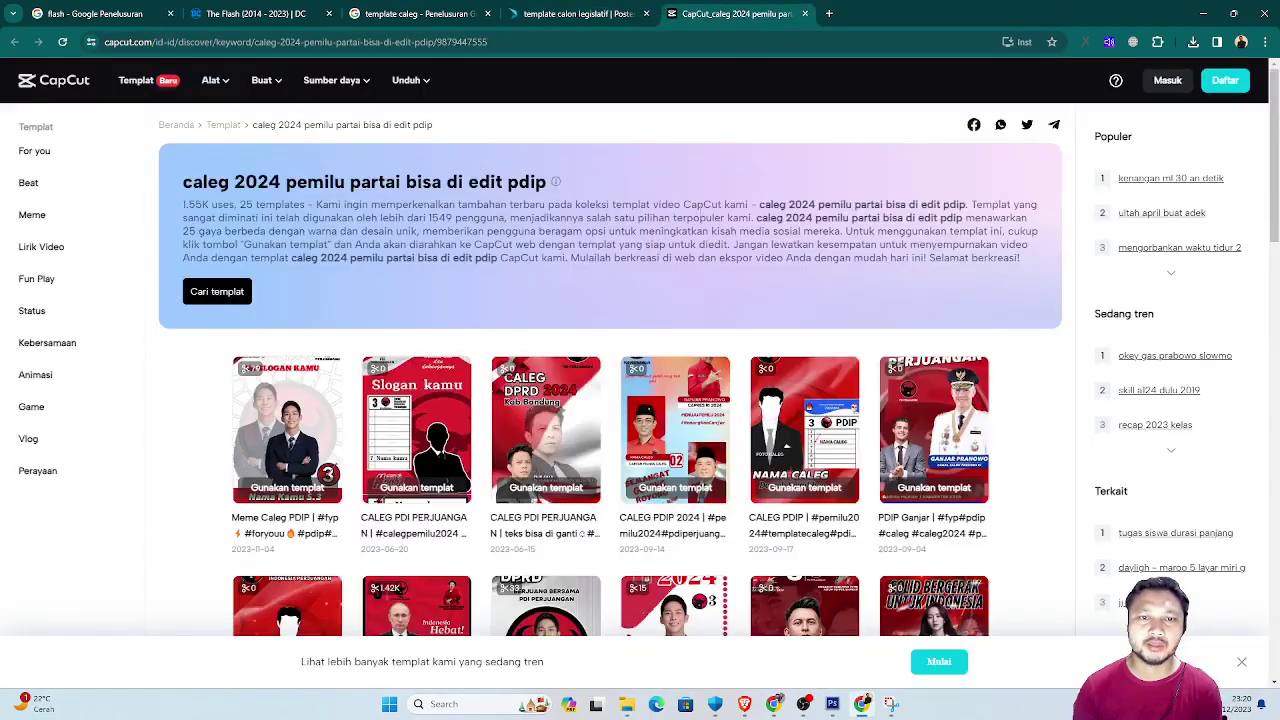
pyautogui.scroll(1, 565, 248)
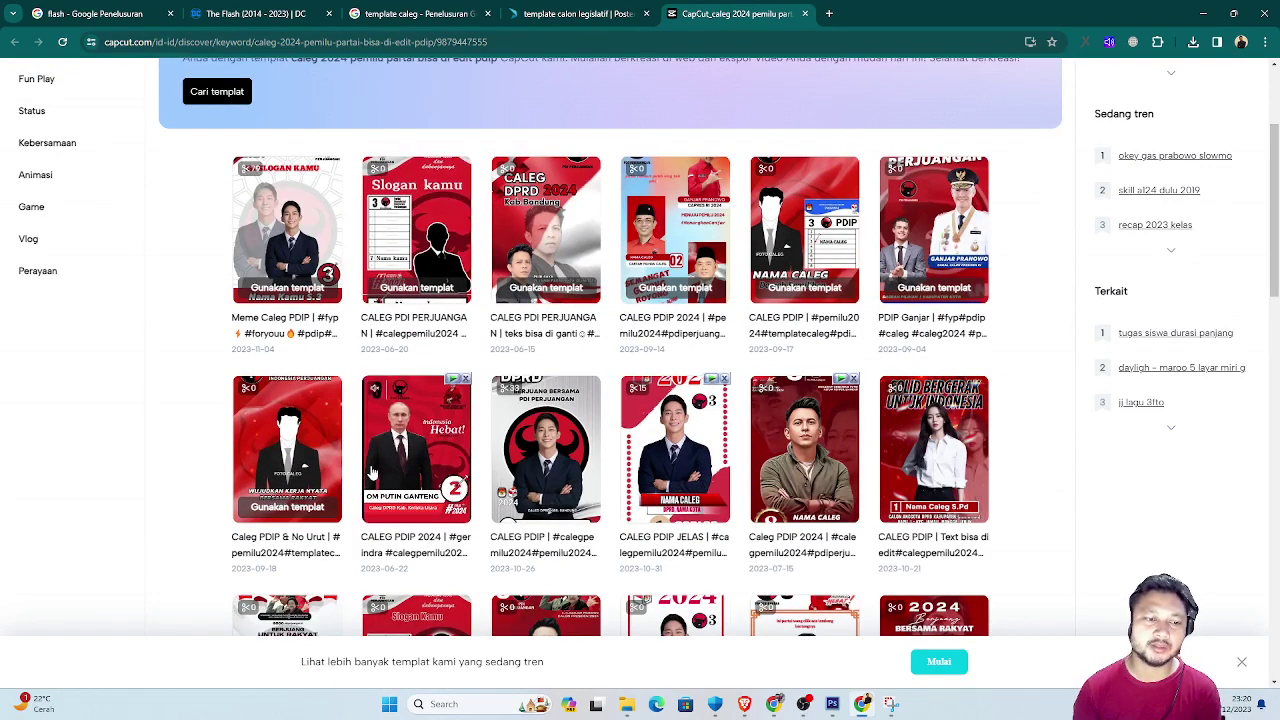
pyautogui.click(285, 455)
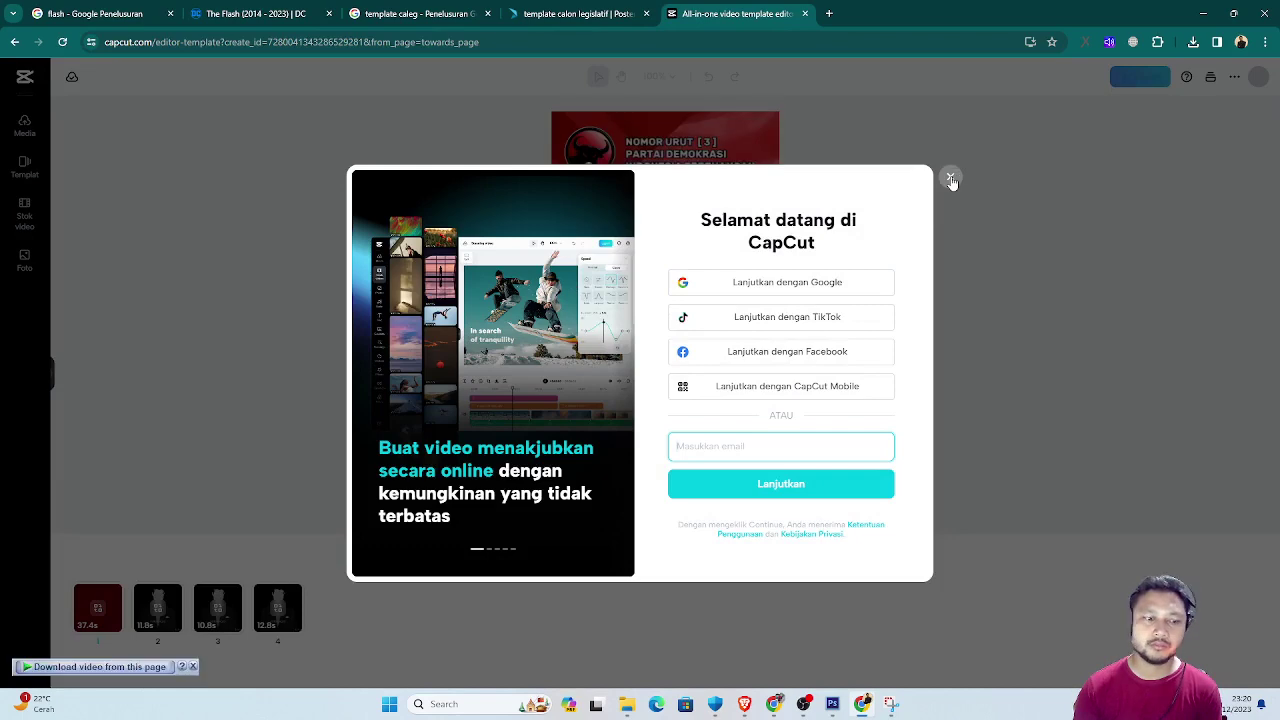
pyautogui.click(952, 177)
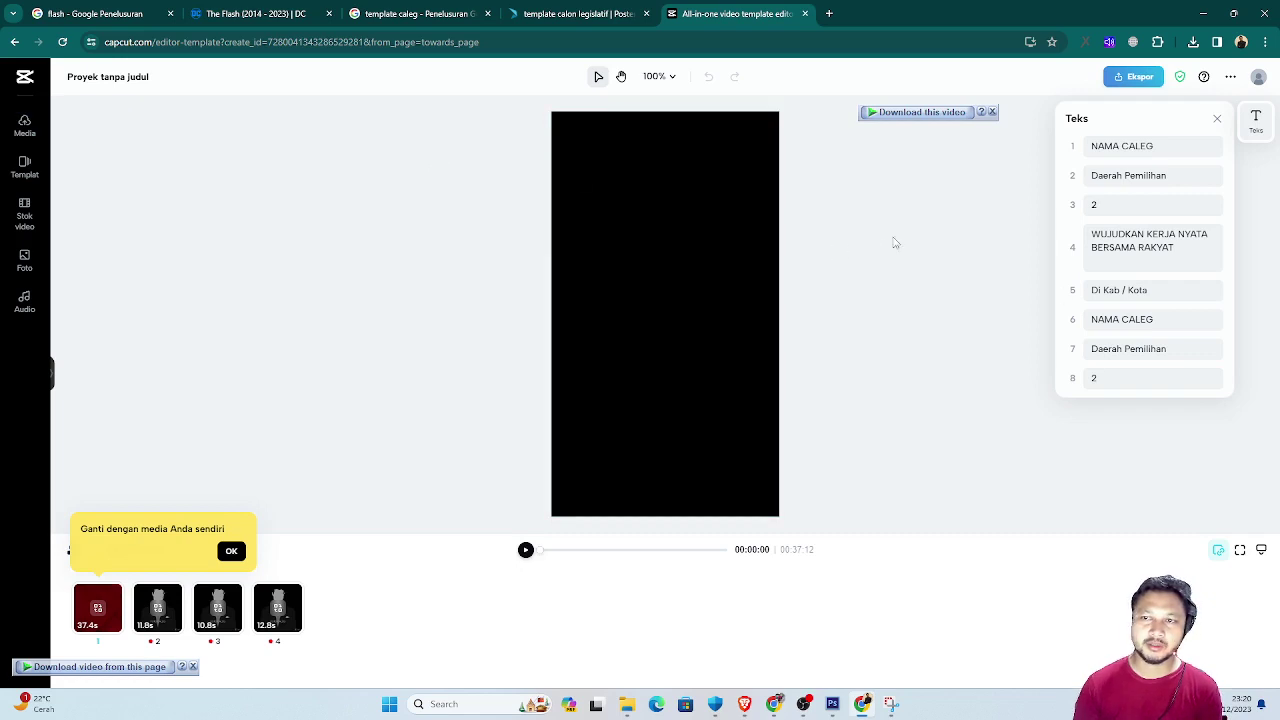
pyautogui.click(1105, 262)
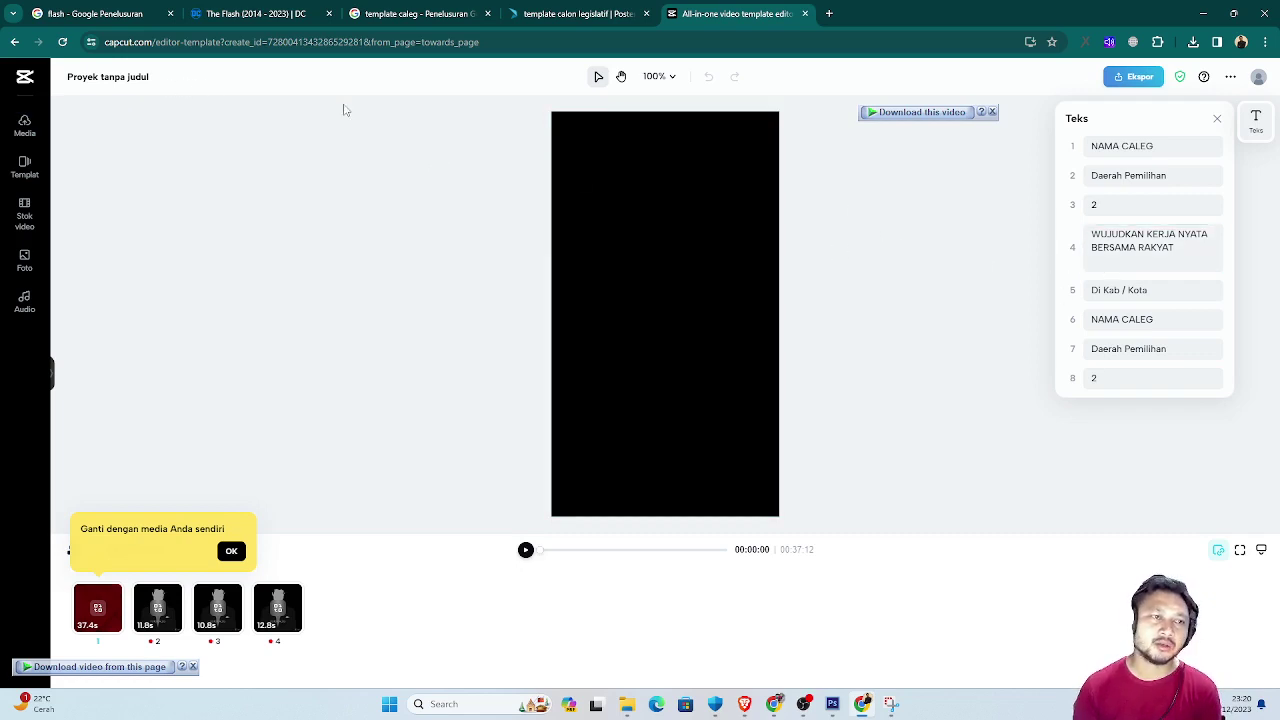
pyautogui.click(806, 14)
# Leave the editor page and return to the template caleg search results.
pyautogui.click(697, 126)
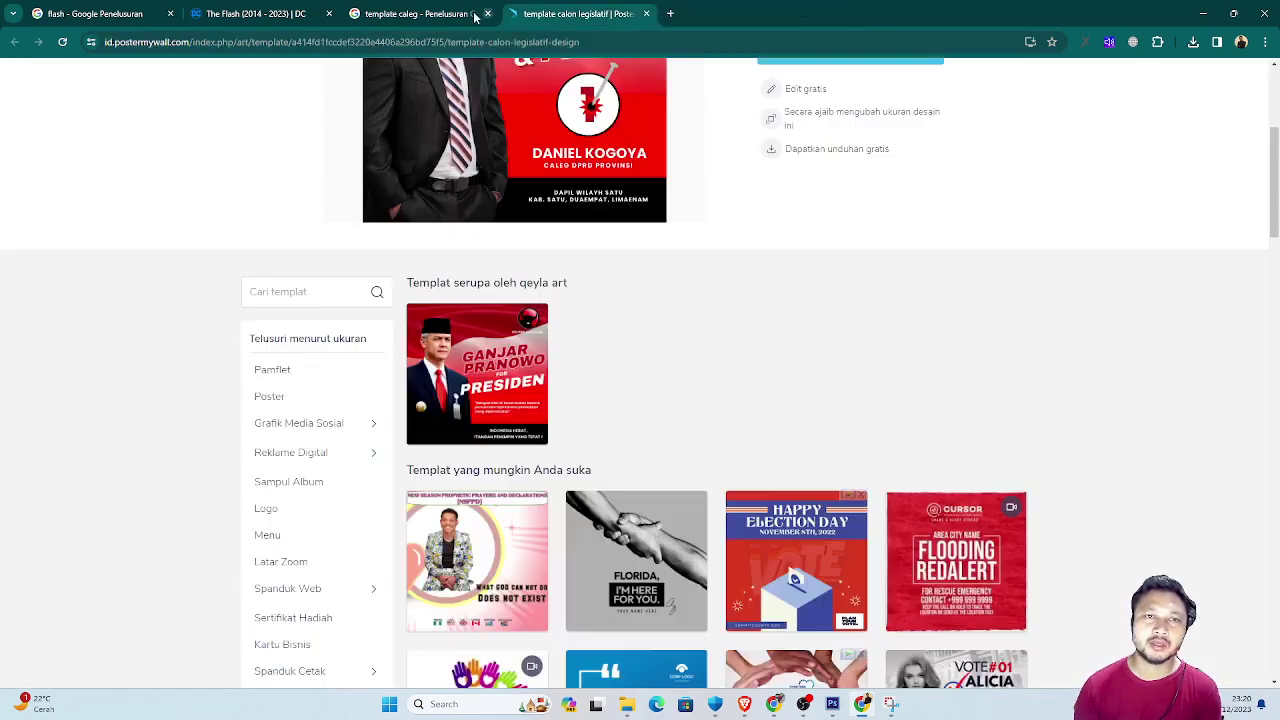
pyautogui.click(475, 14)
pyautogui.scroll(3, 309, 268)
pyautogui.scroll(3, 309, 268)
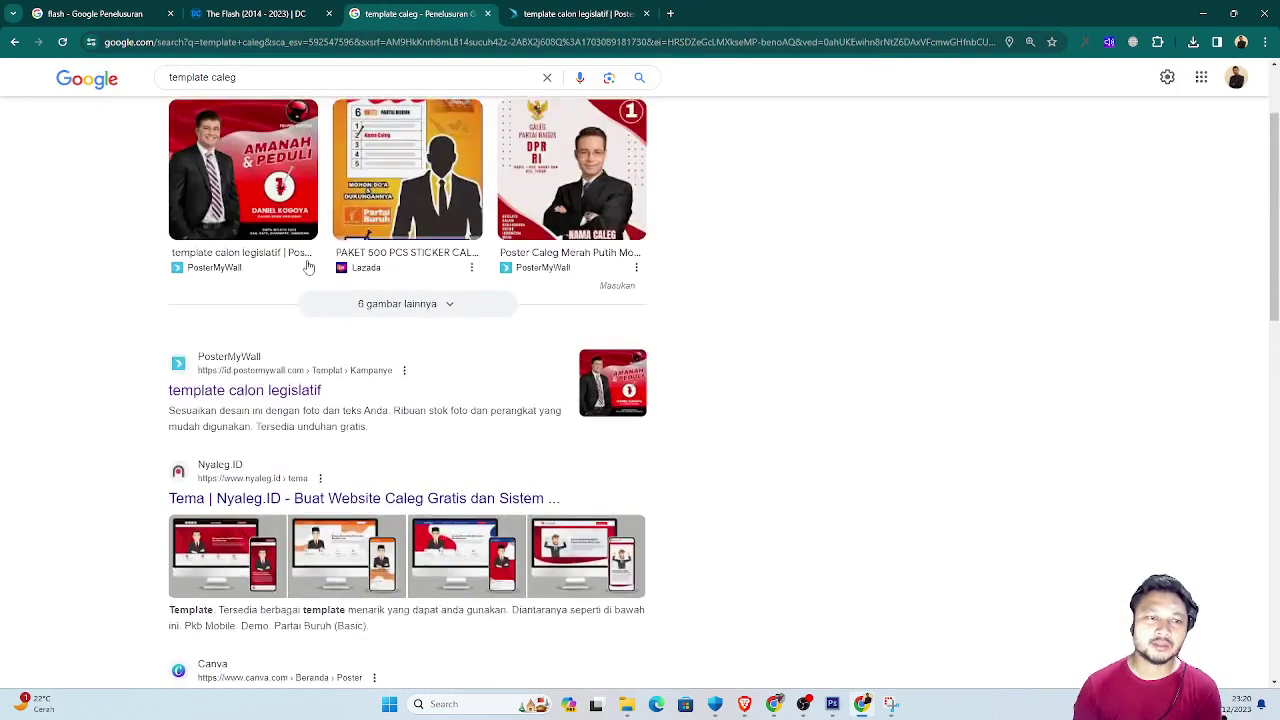
pyautogui.scroll(3, 309, 268)
# Show image results for template caleg and preview the yellow MUDA BEKERJA poster.
pyautogui.click(262, 135)
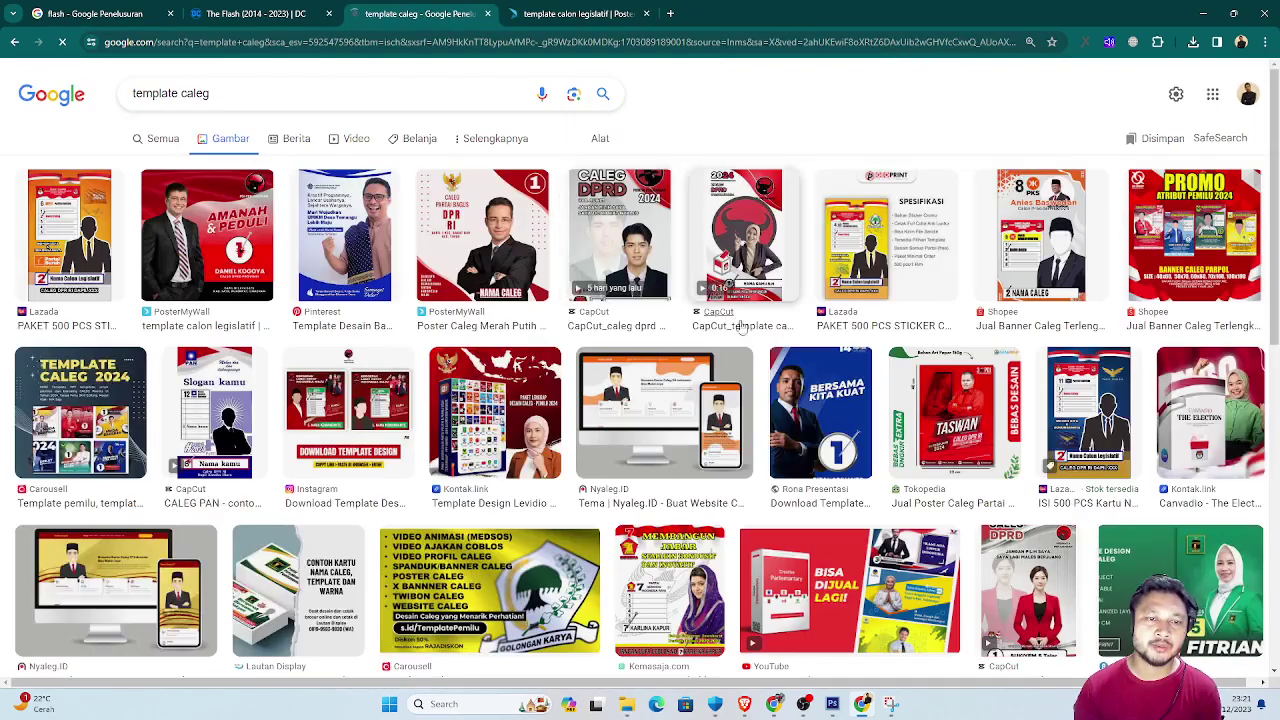
pyautogui.scroll(-3, 1000, 390)
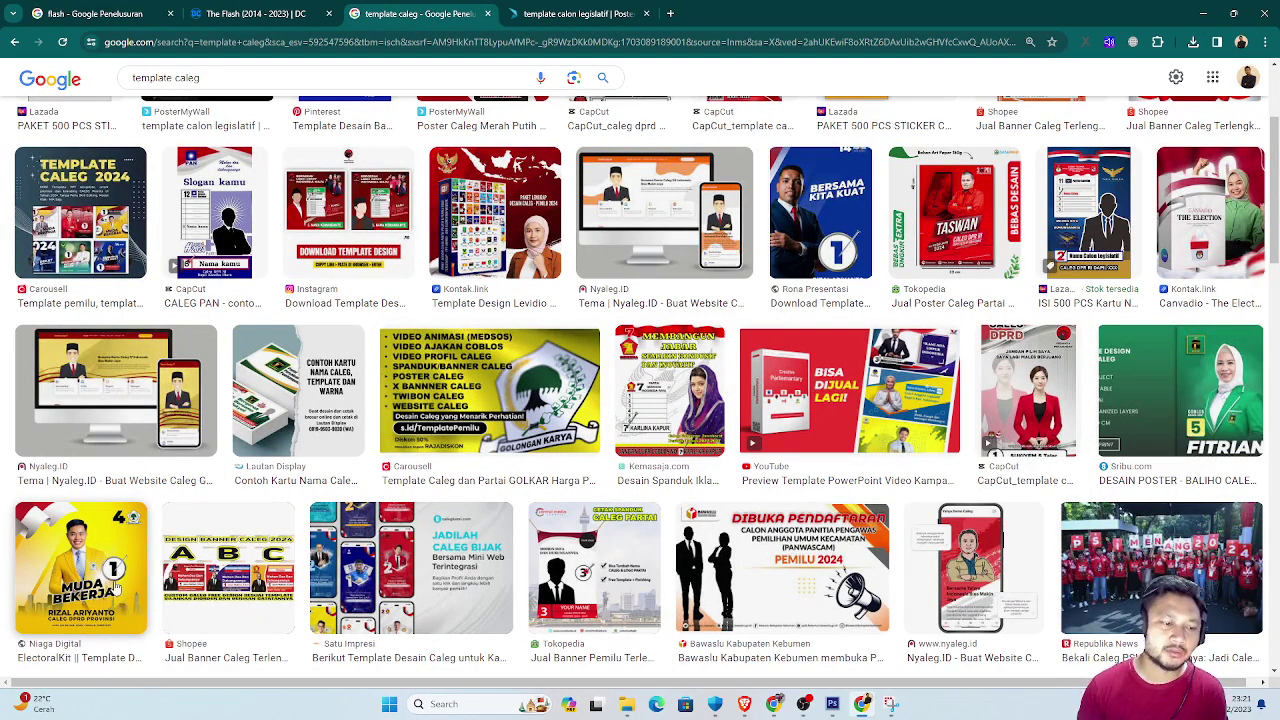
pyautogui.click(106, 598)
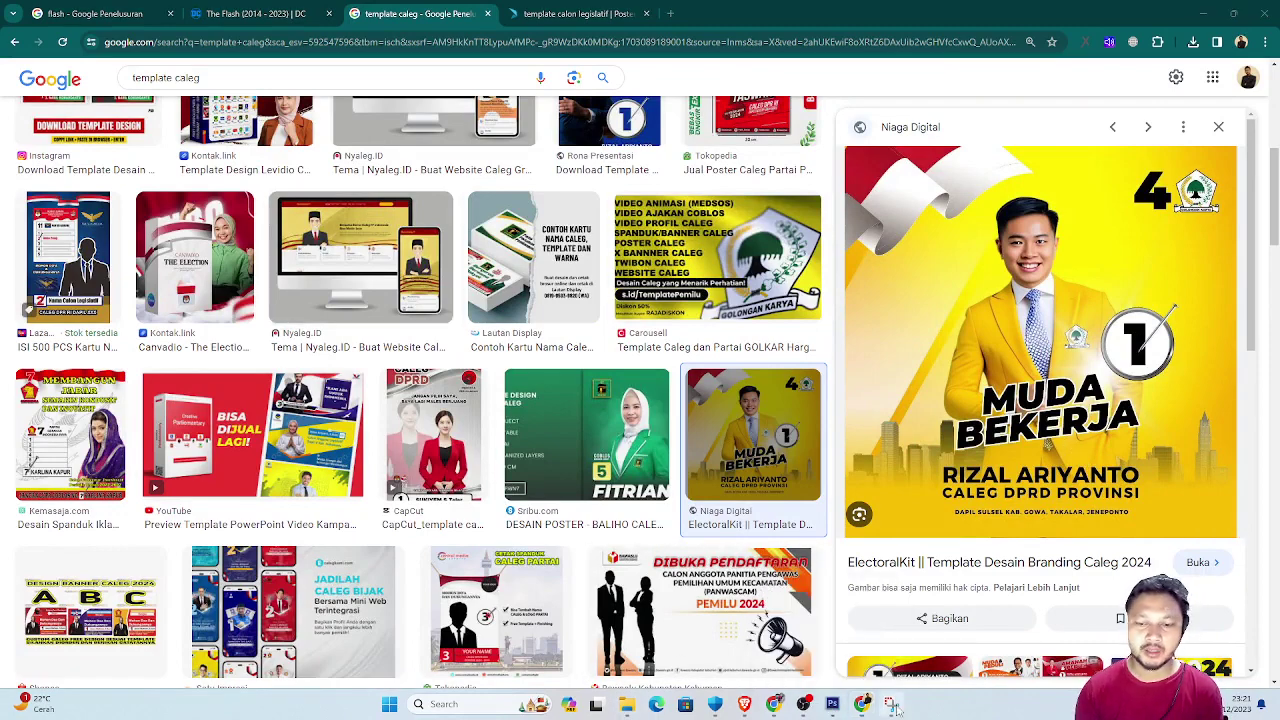
# Create a blank U.S. Paper Letter document, 8.5 × 11 inches at 300 ppi.
pyautogui.click(843, 711)
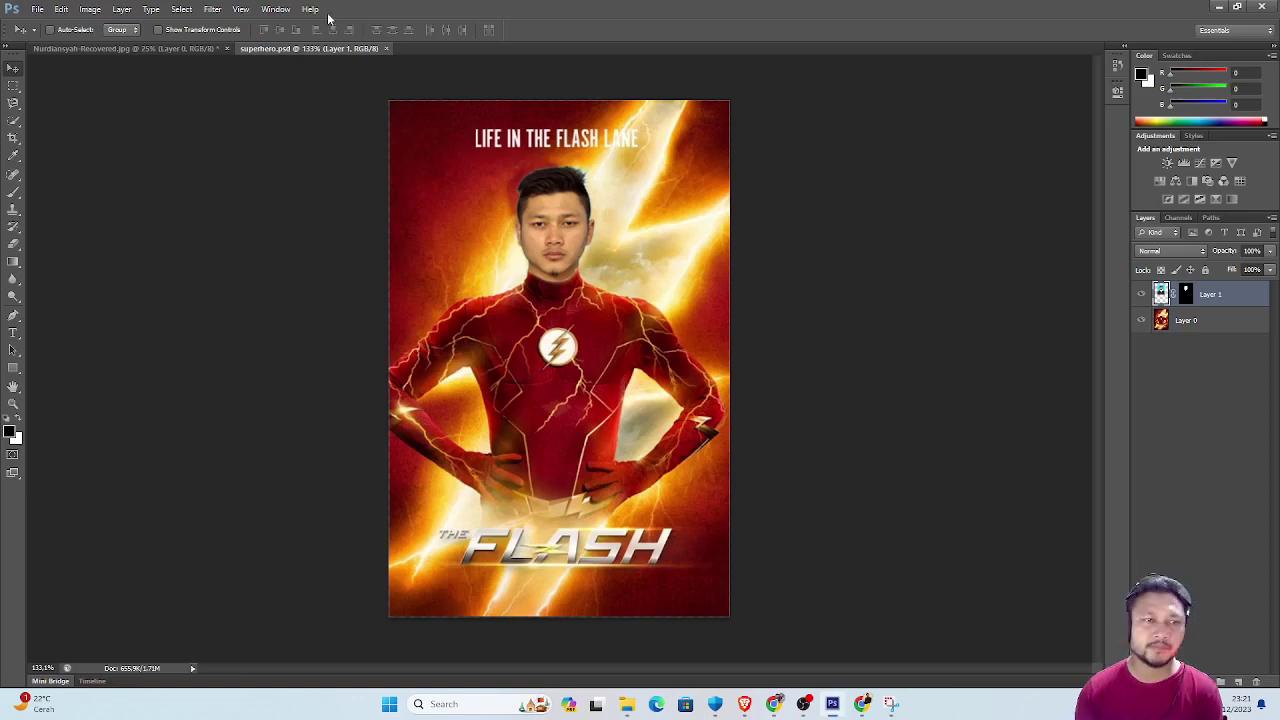
pyautogui.click(37, 9)
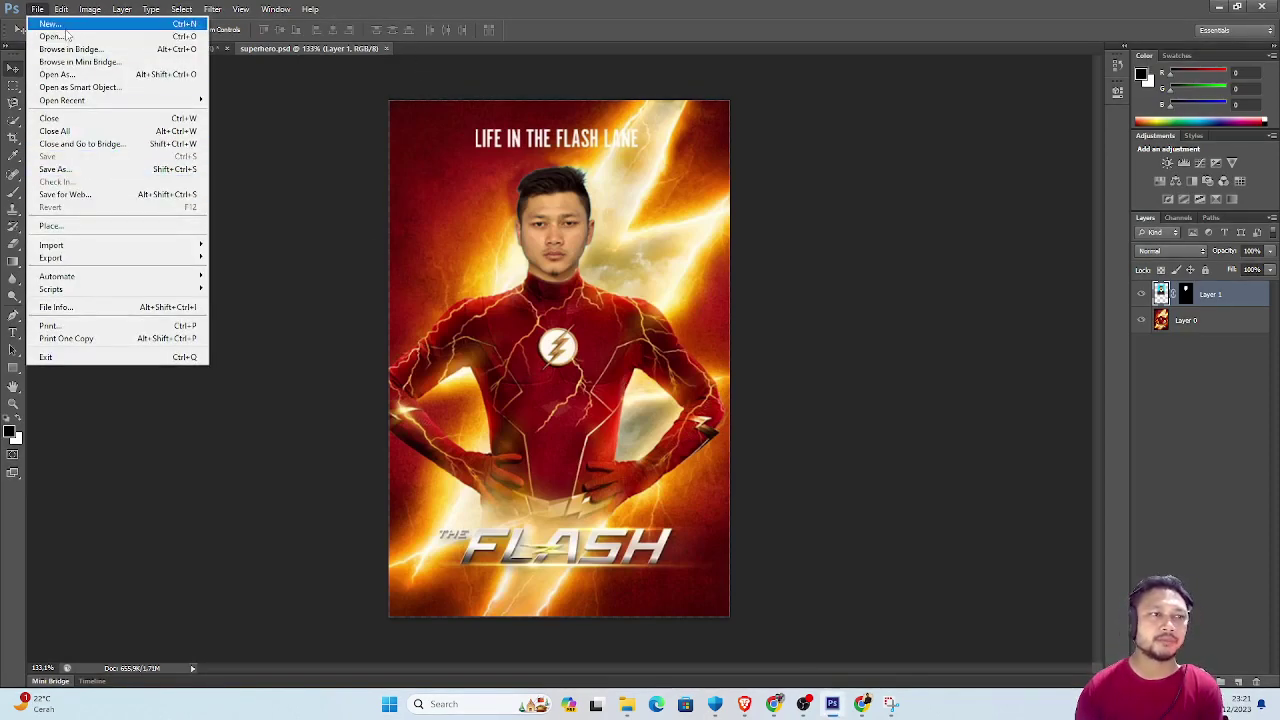
pyautogui.click(55, 23)
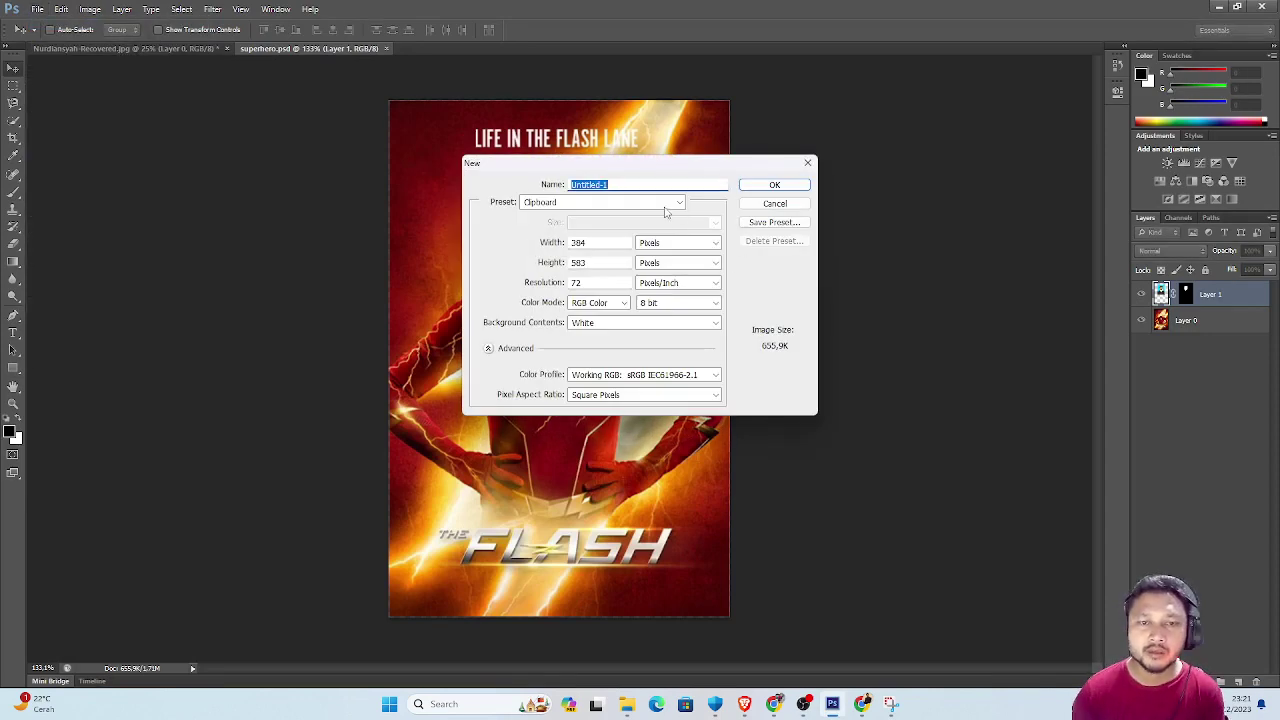
pyautogui.click(665, 205)
pyautogui.click(632, 246)
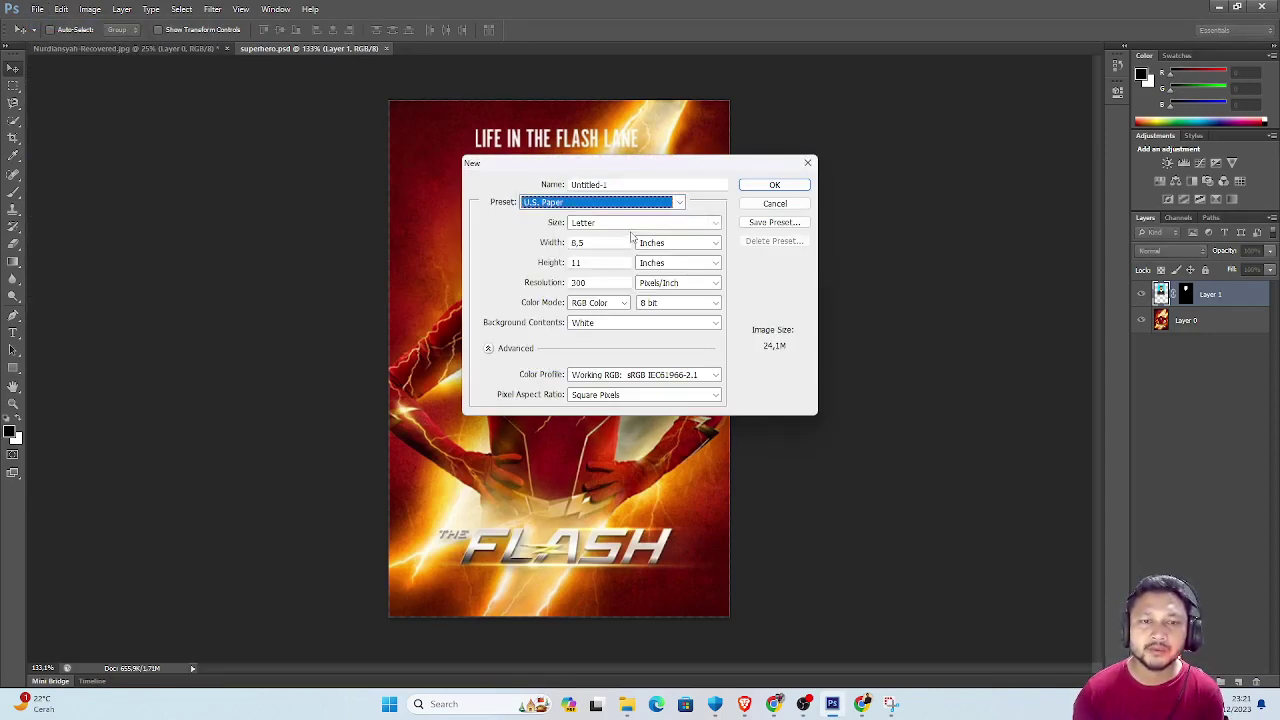
pyautogui.click(631, 224)
pyautogui.click(631, 235)
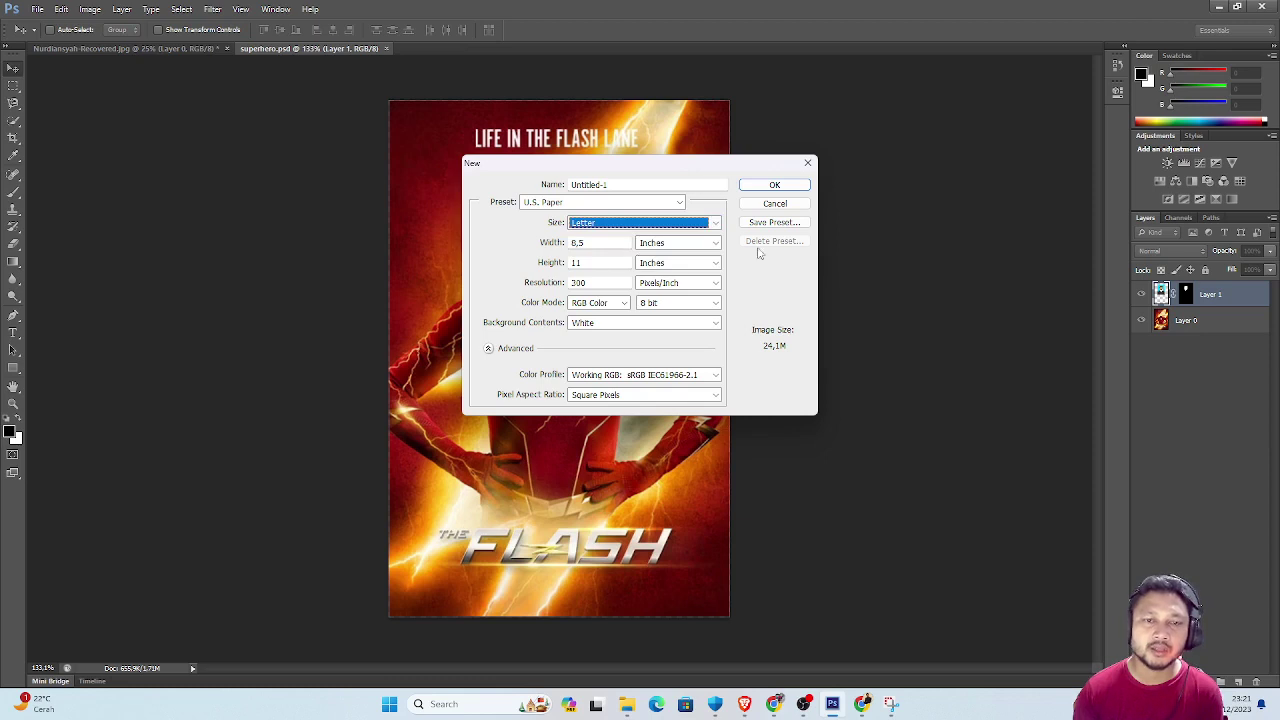
pyautogui.click(760, 186)
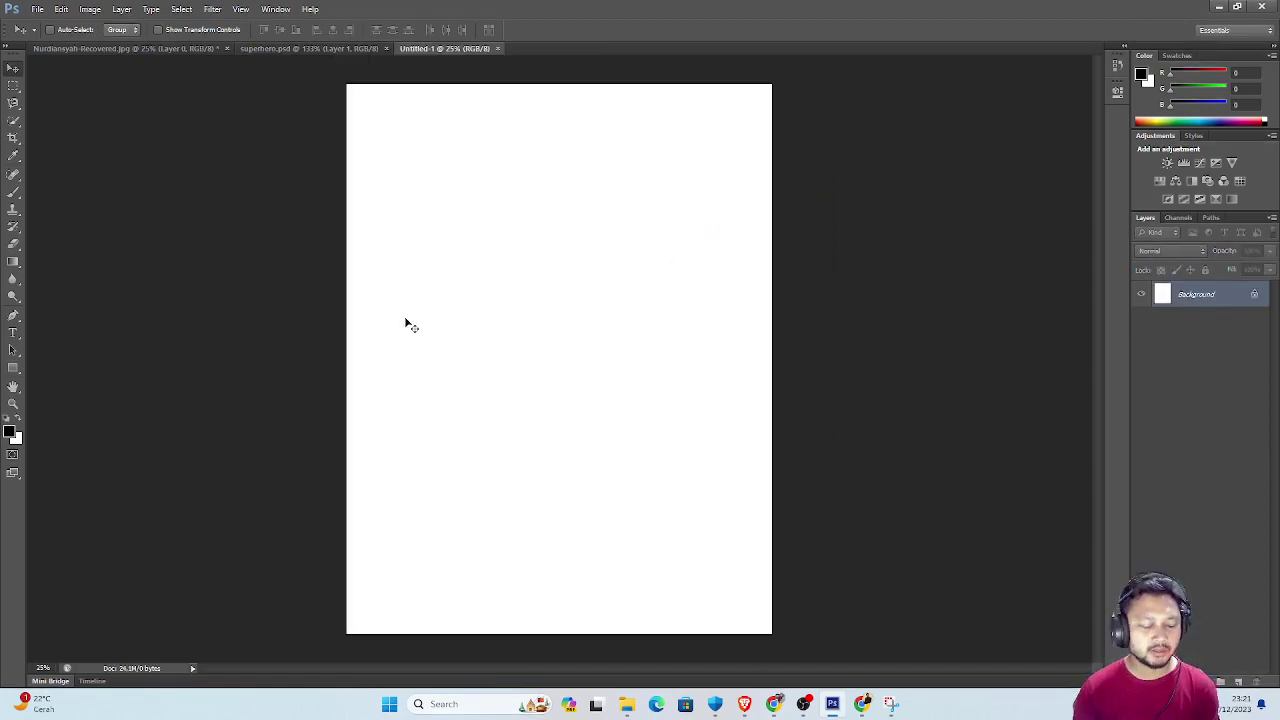
pyautogui.hotkey('alt', 'Tab')
pyautogui.hotkey('alt', 'Tab')
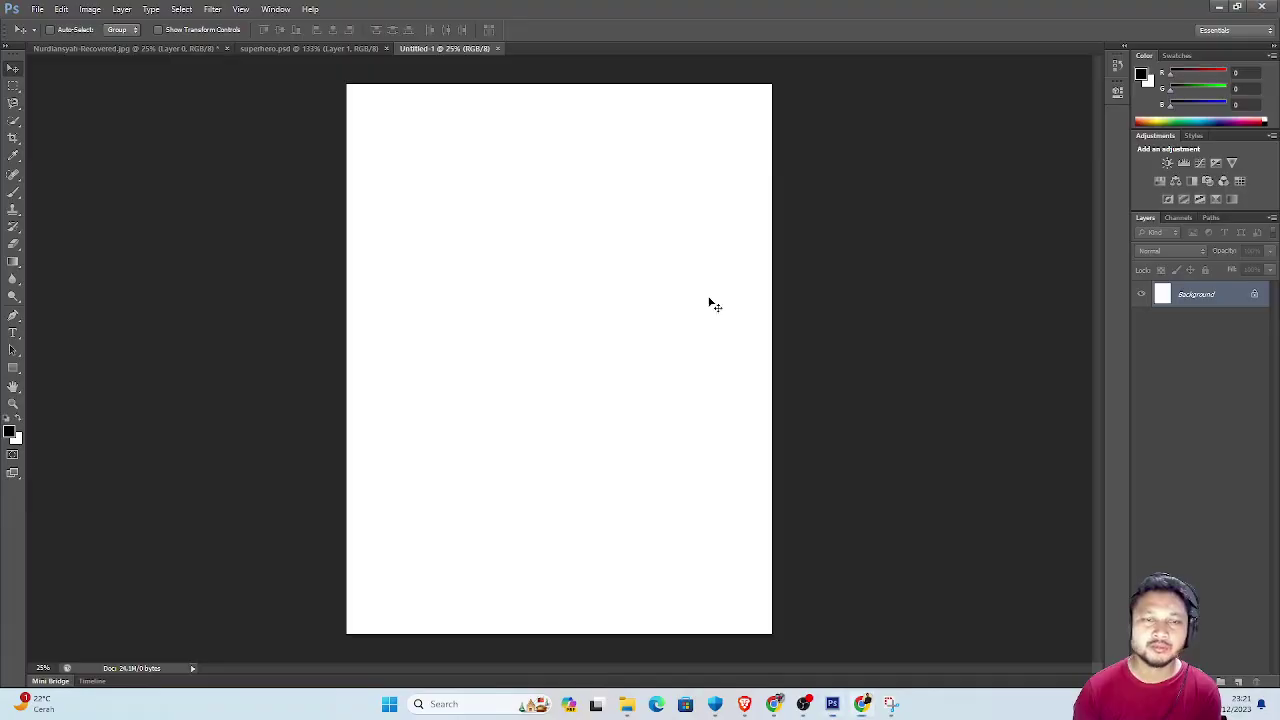
# Drag the cyan-background portrait JPG from File Explorer into Photoshop as its own document.
pyautogui.click(628, 704)
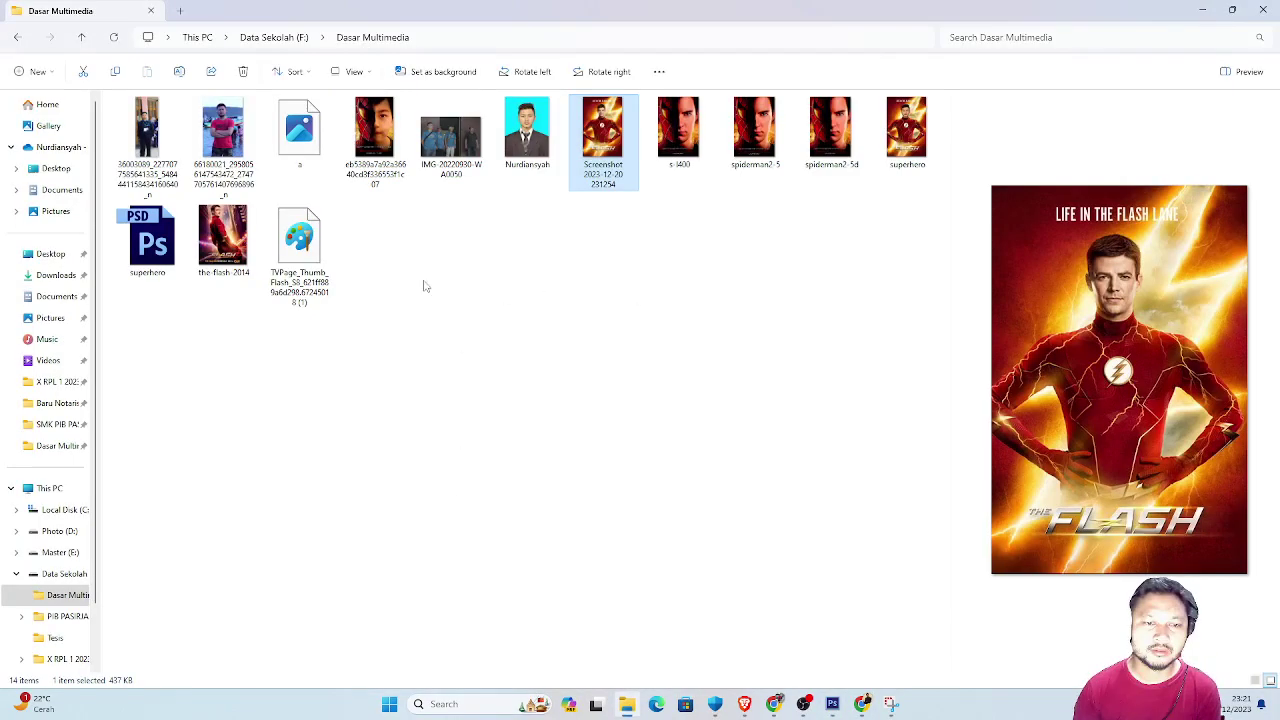
pyautogui.click(527, 135)
pyautogui.moveTo(530, 143)
pyautogui.mouseDown()
pyautogui.moveTo(899, 630)
pyautogui.moveTo(883, 657)
pyautogui.mouseUp()
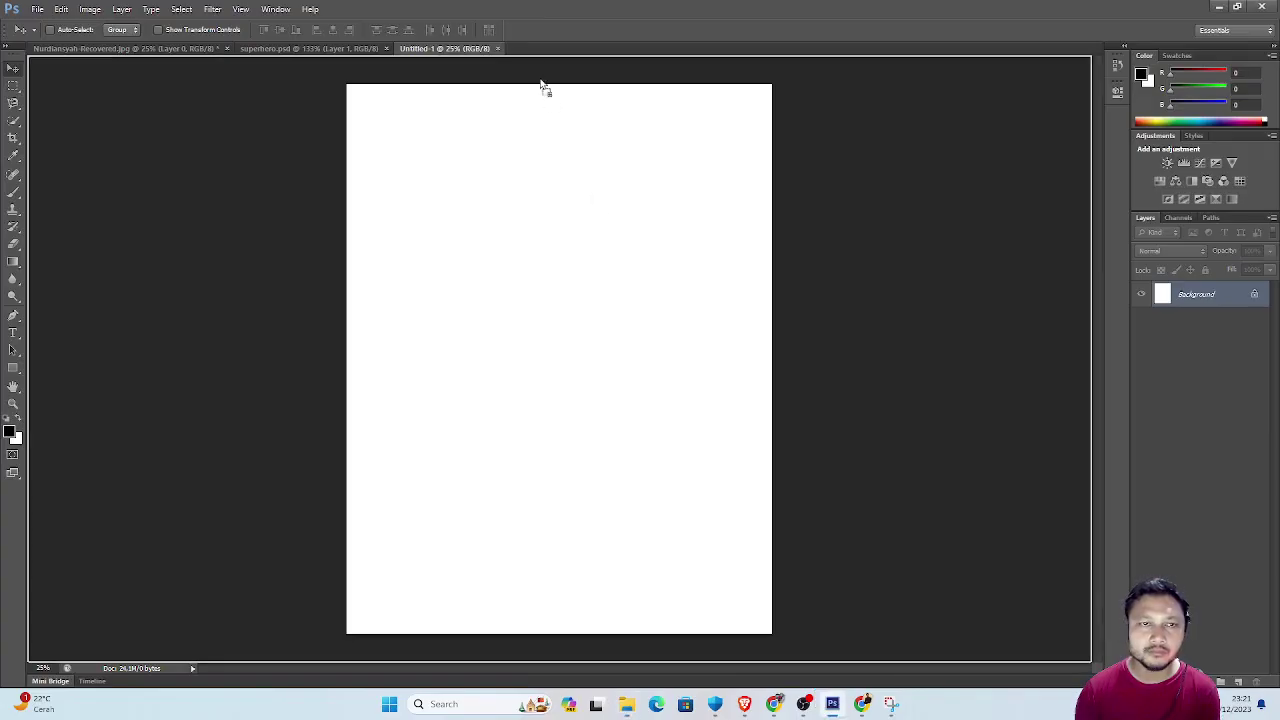
pyautogui.moveTo(883, 657); pyautogui.dragTo(533, 57)
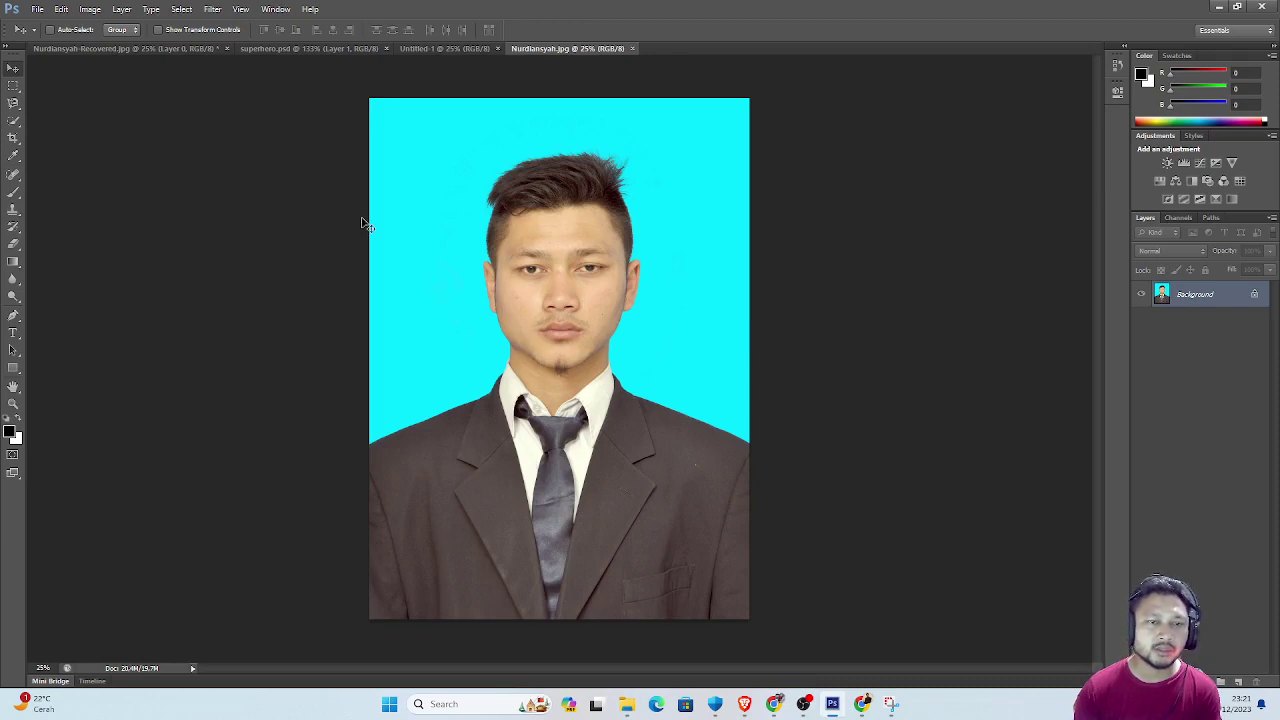
# Try erasing the cyan background with the Magic Eraser, then undo it.
pyautogui.click(14, 244)
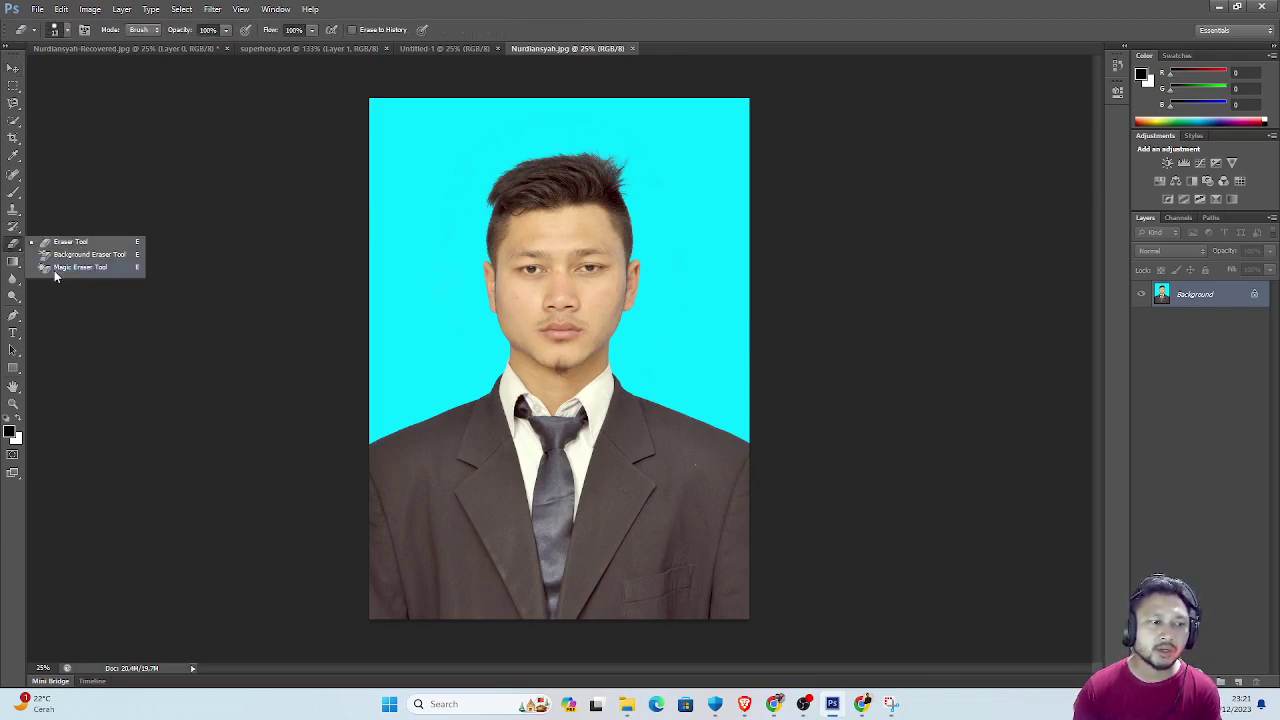
pyautogui.click(60, 268)
pyautogui.click(458, 240)
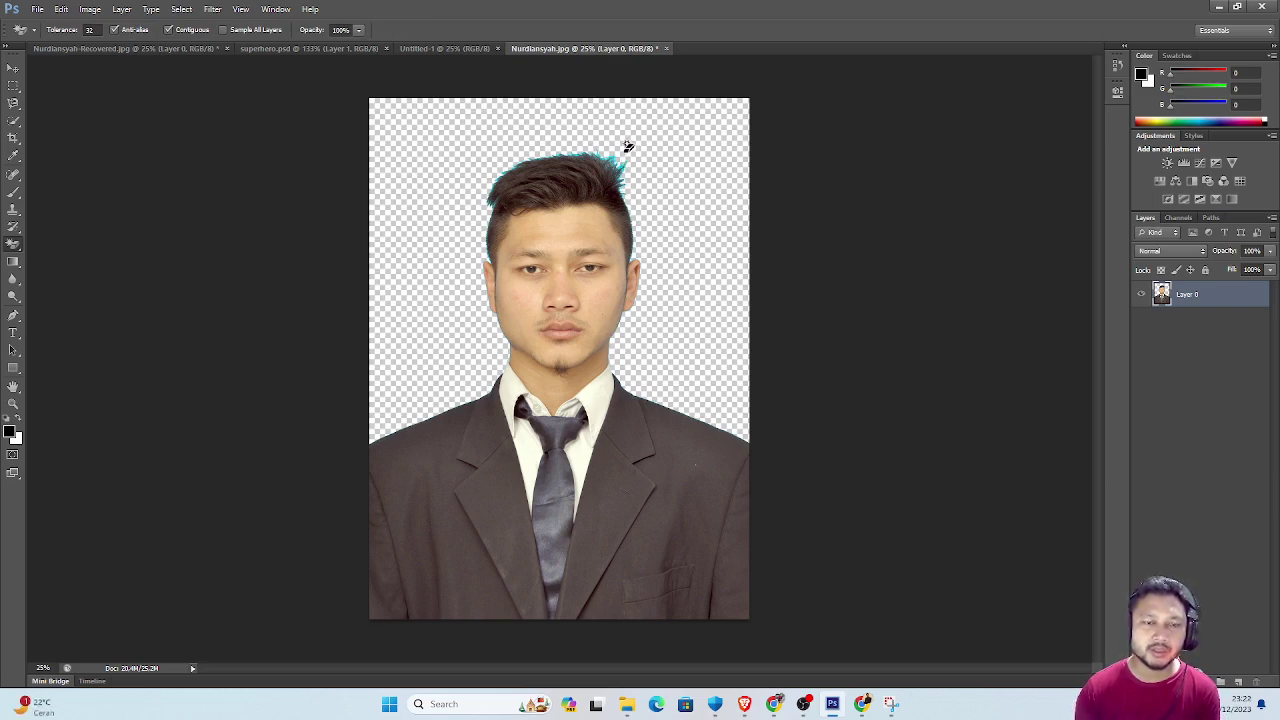
pyautogui.hotkey('ctrl', 'z')
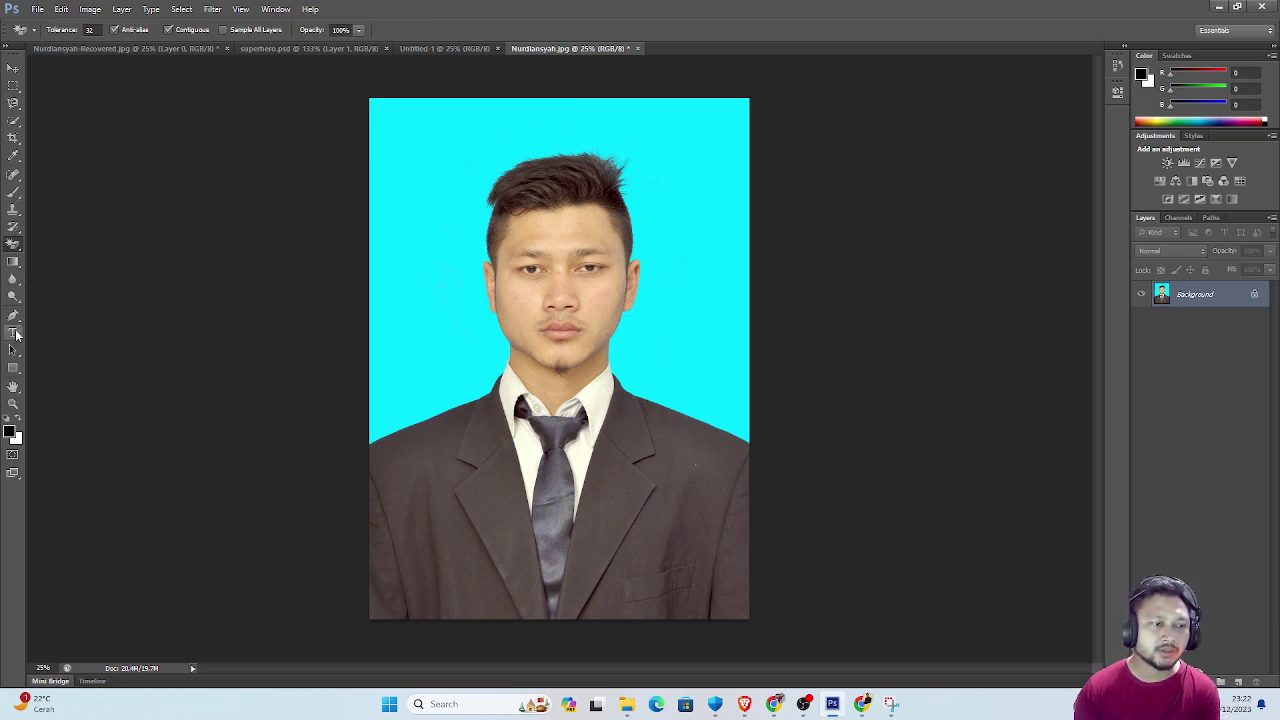
# Place Pen Tool anchor points from the left shoulder up the face edge to the hair.
pyautogui.click(13, 316)
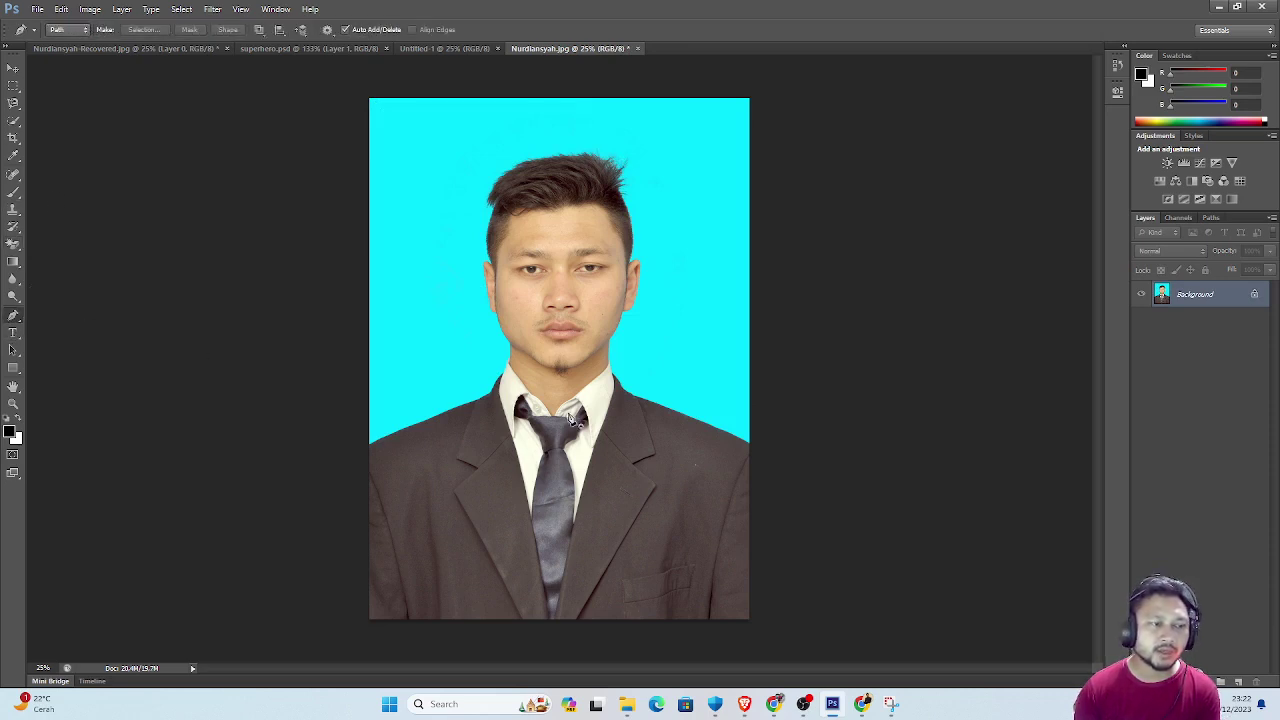
pyautogui.click(370, 441)
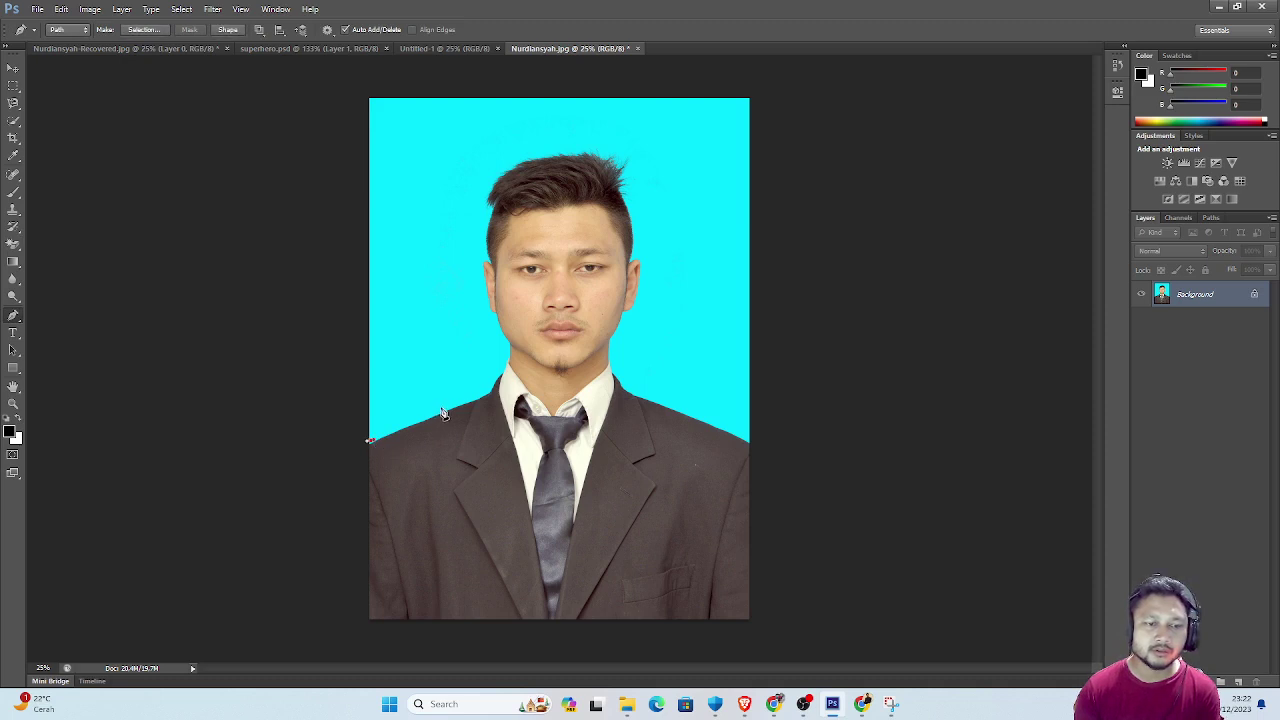
pyautogui.click(441, 409)
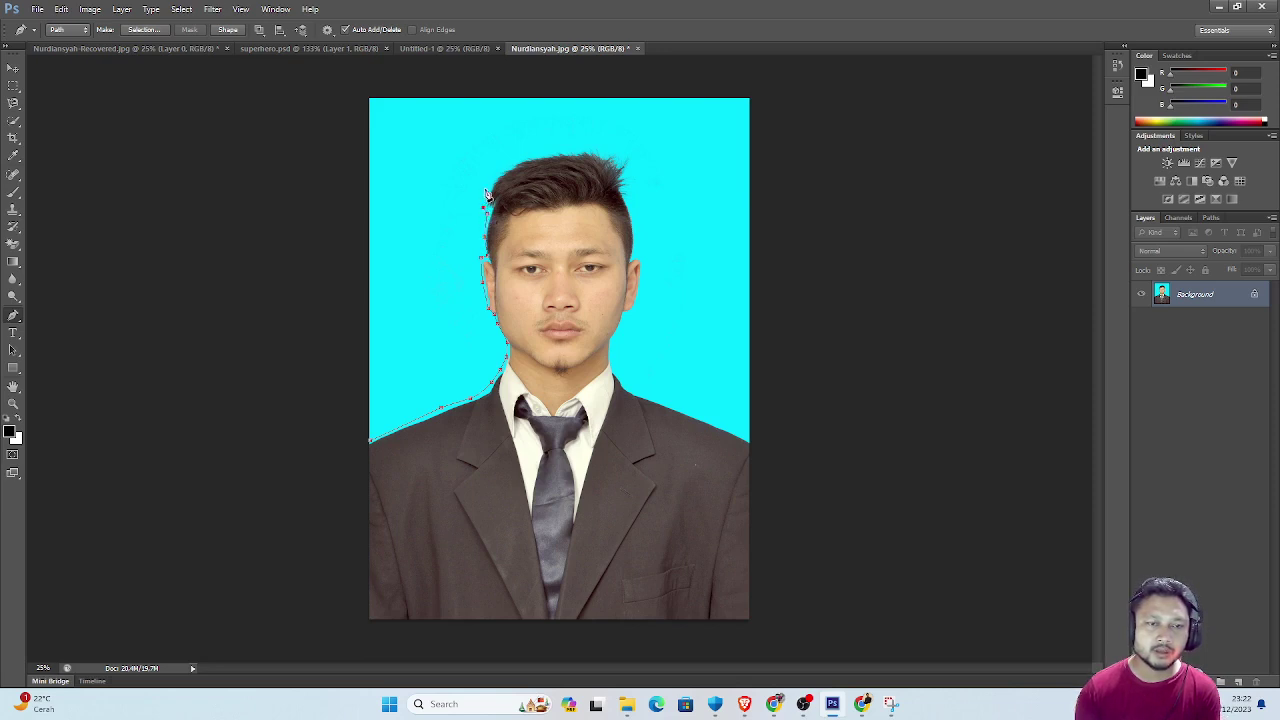
pyautogui.click(492, 176)
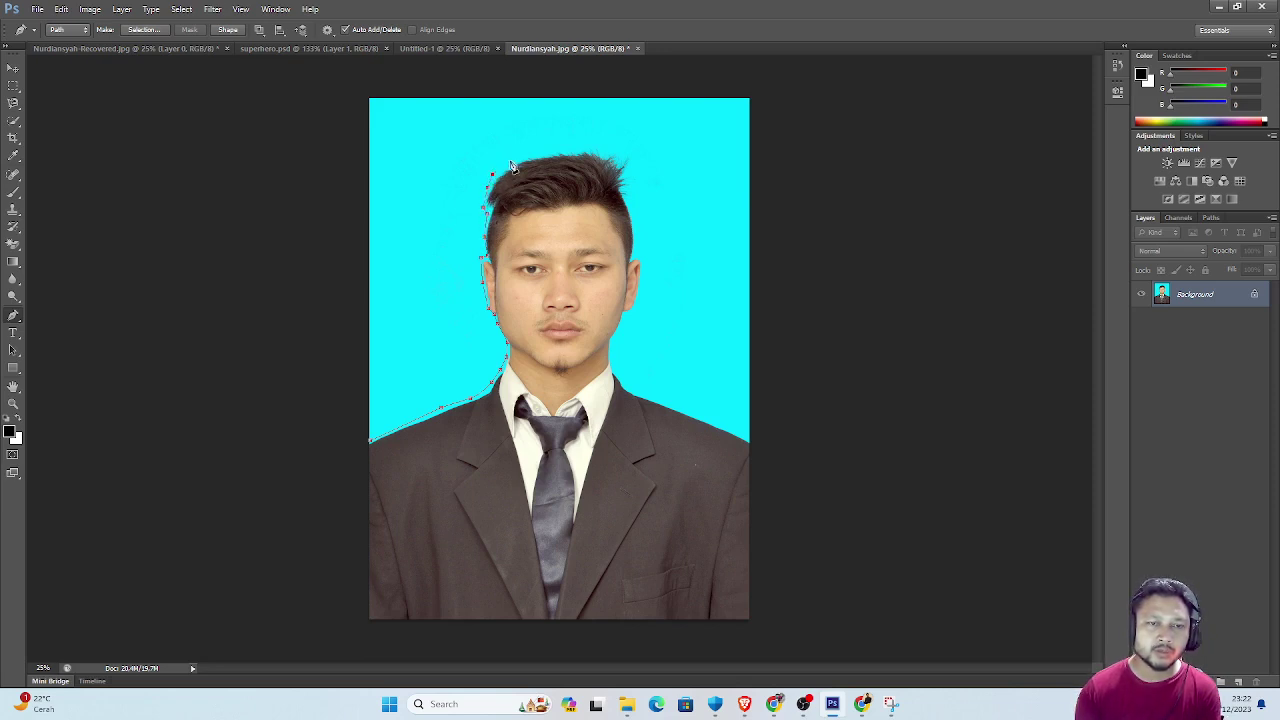
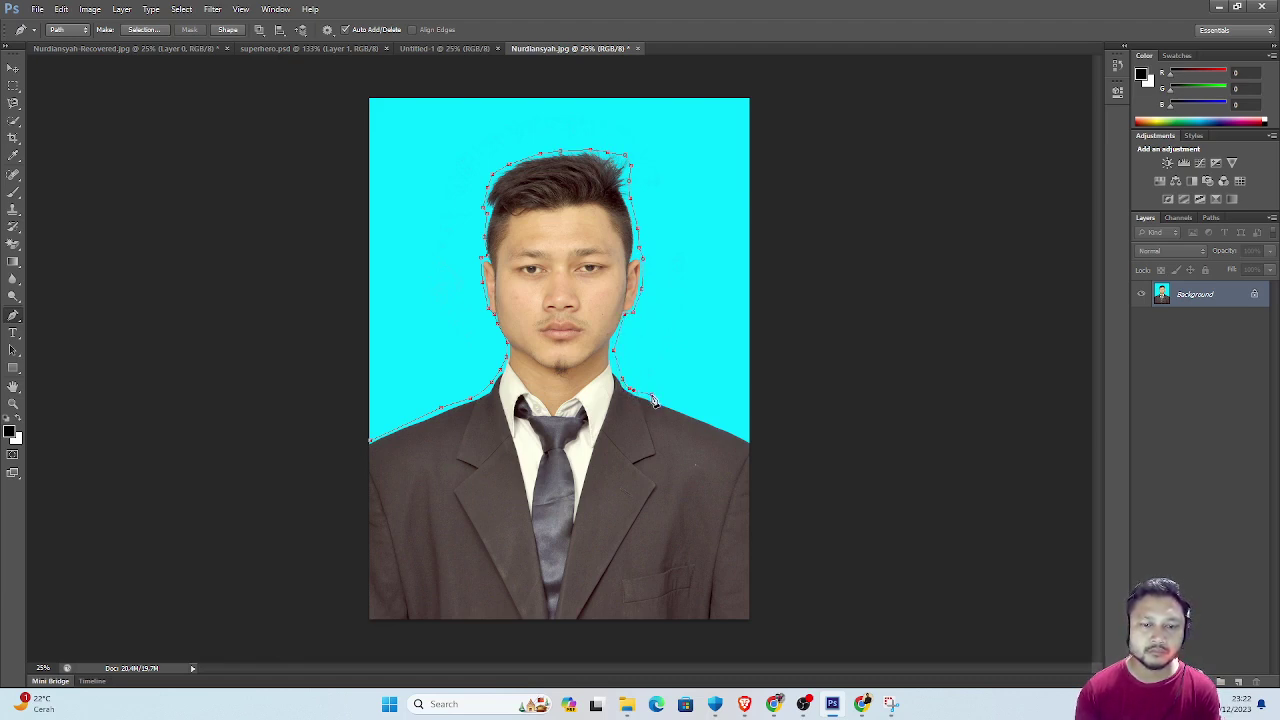
# Close the Pen path around the suited man's right shoulder, the photo edges and left shoulder.
pyautogui.click(690, 409)
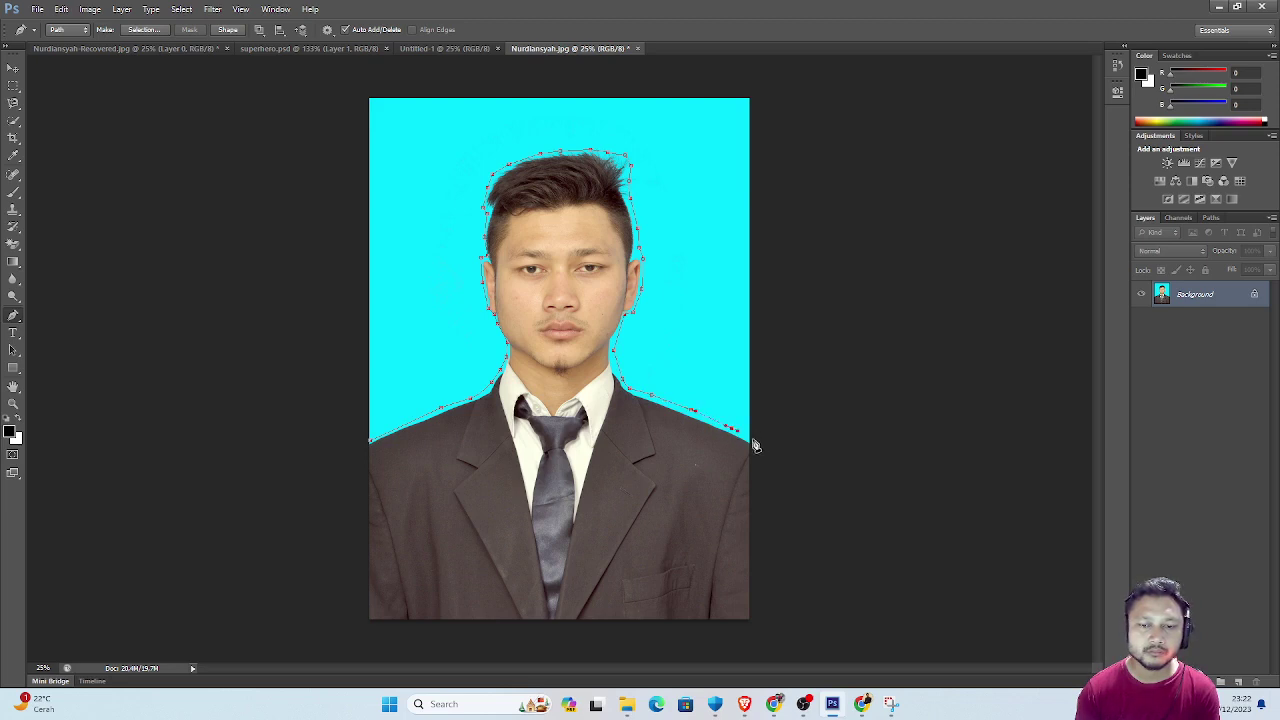
pyautogui.click(750, 622)
pyautogui.click(369, 621)
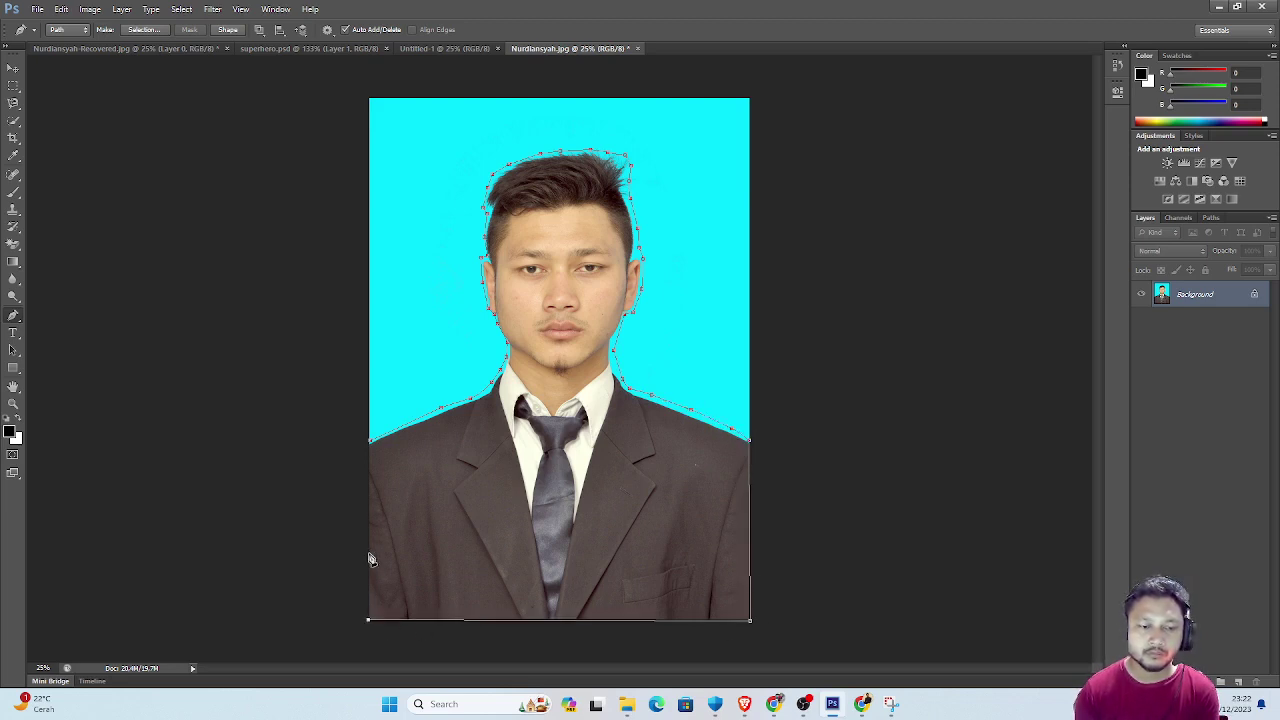
pyautogui.click(370, 442)
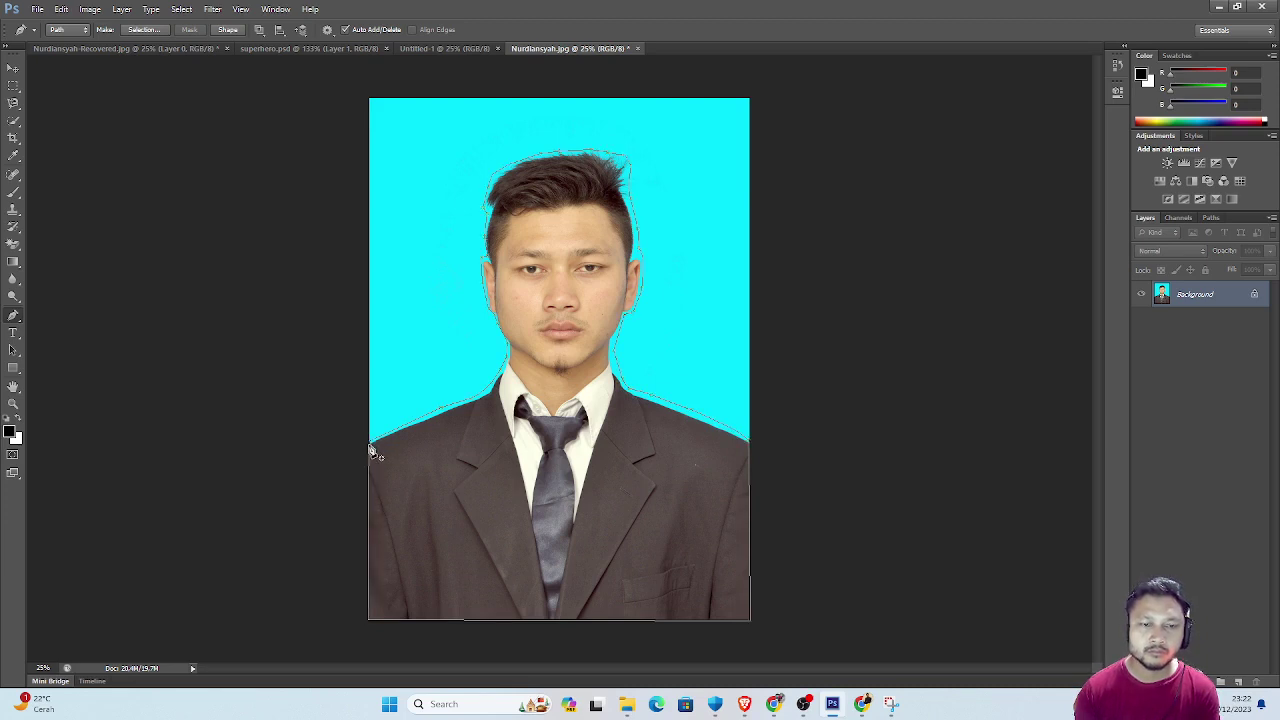
# Turn the path into a selection and add a layer mask hiding the cyan backdrop.
pyautogui.click(153, 31)
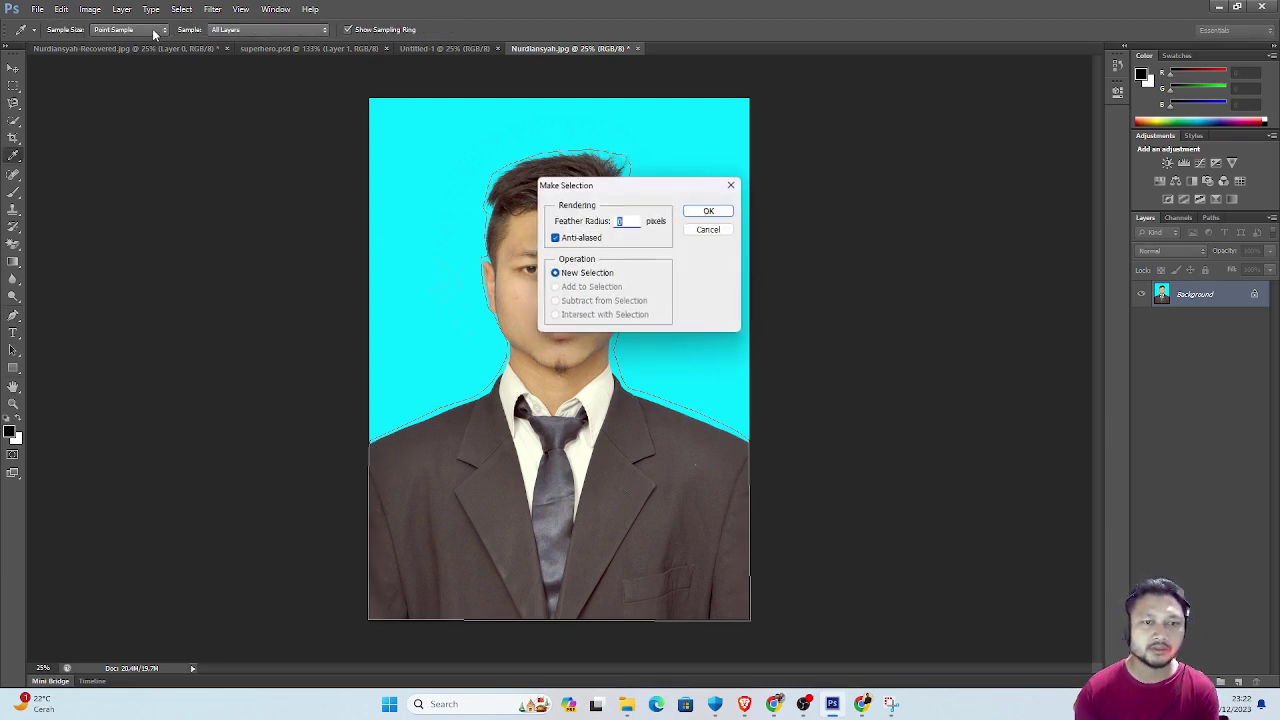
pyautogui.click(730, 214)
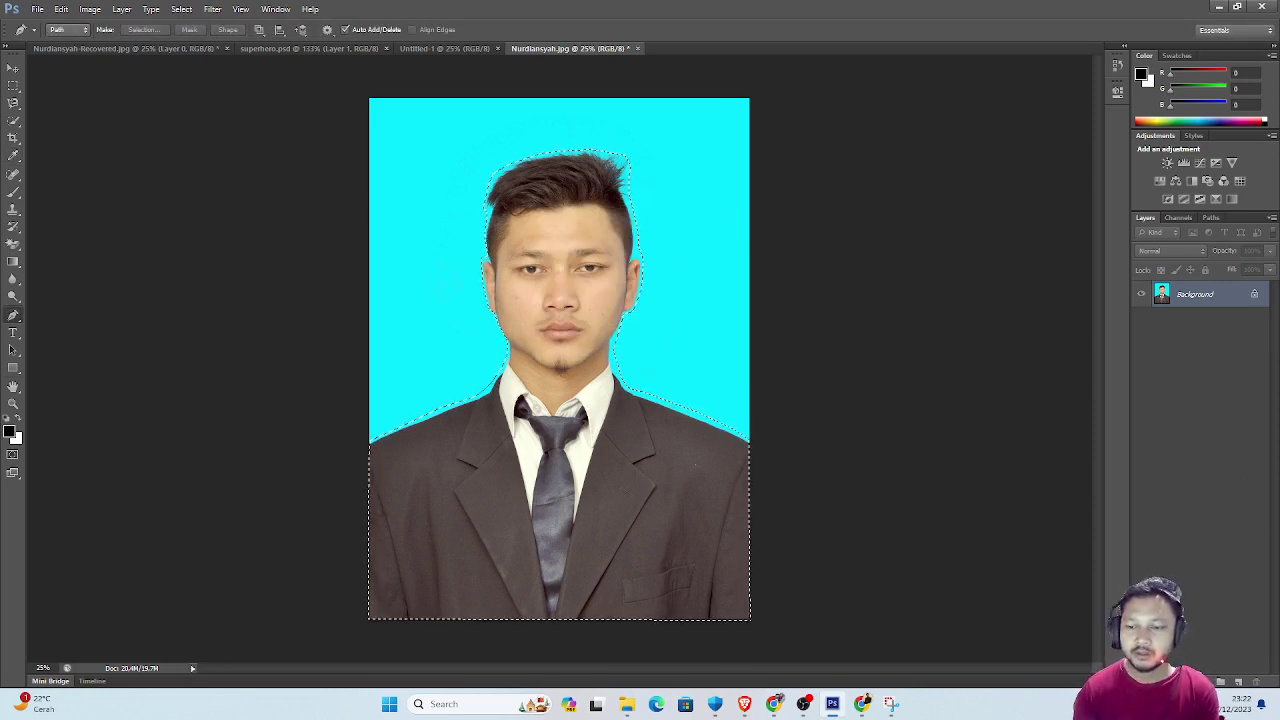
pyautogui.click(1184, 681)
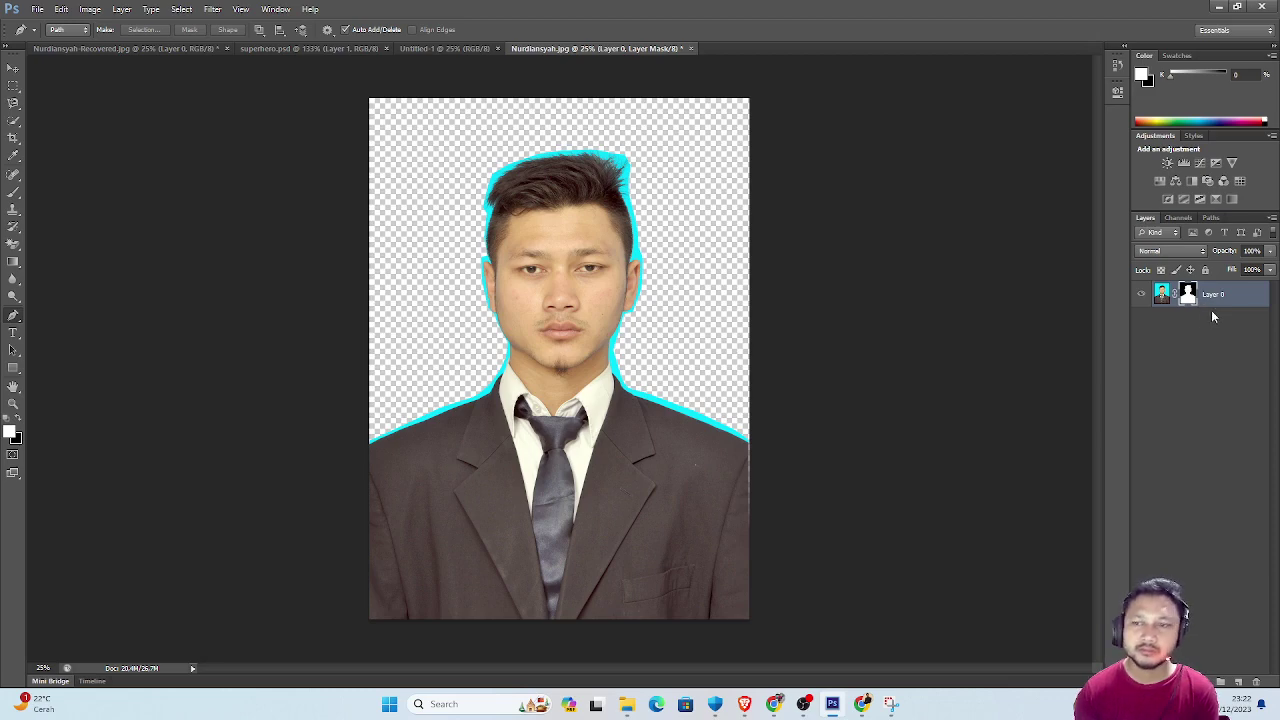
# Open Refine Mask and brush the edges along the hair's right side, neck and top-right.
pyautogui.rightClick(1188, 294)
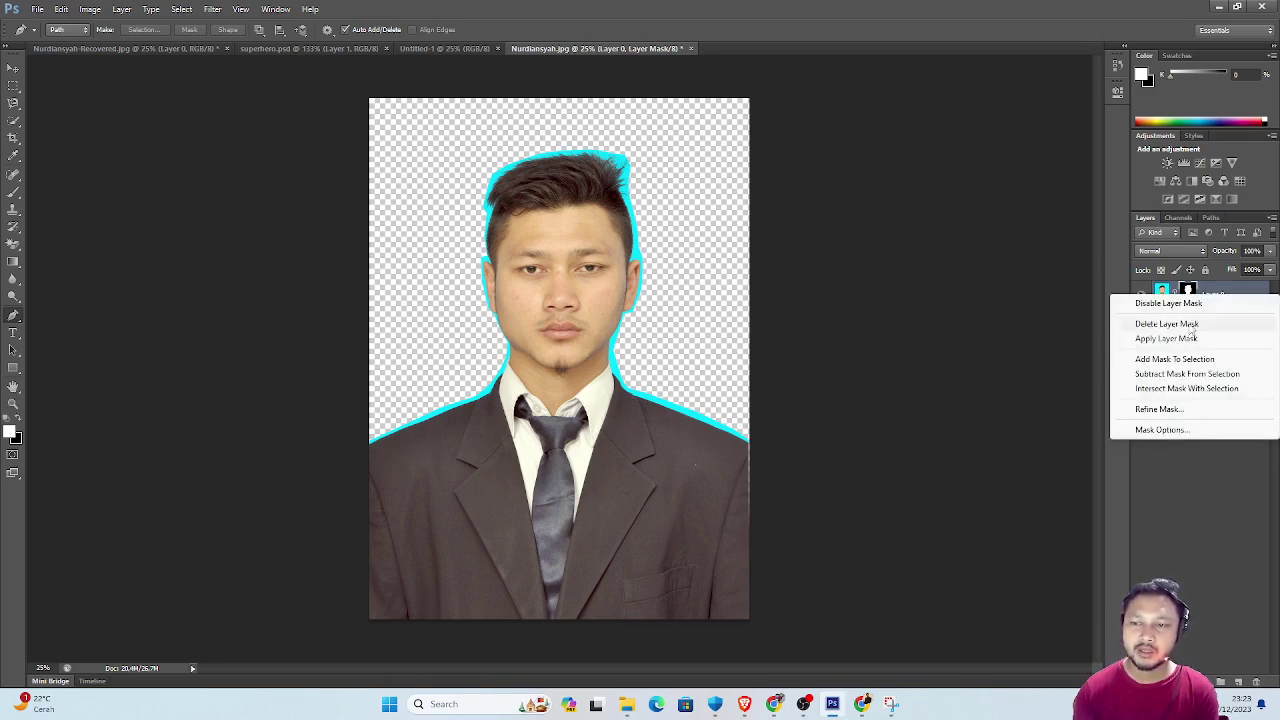
pyautogui.click(1160, 410)
pyautogui.moveTo(624, 133); pyautogui.dragTo(812, 156)
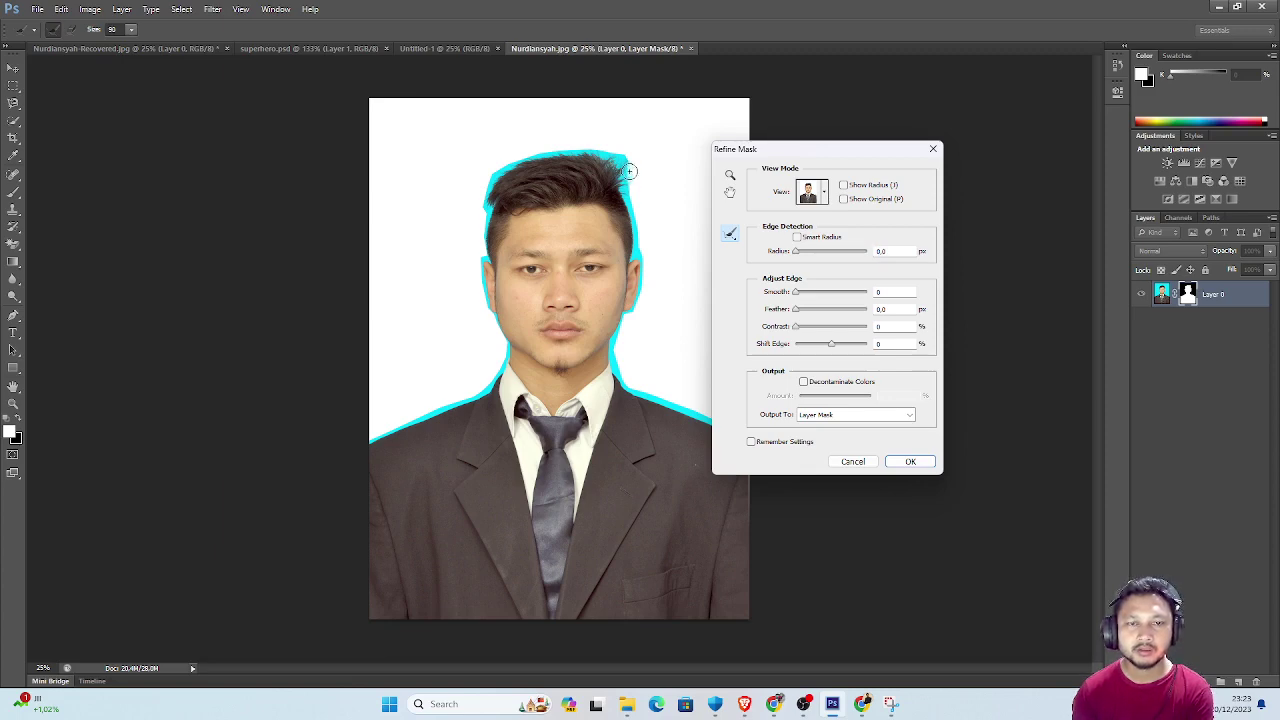
pyautogui.moveTo(625, 170)
pyautogui.mouseDown()
pyautogui.moveTo(636, 237)
pyautogui.moveTo(624, 338)
pyautogui.mouseUp()
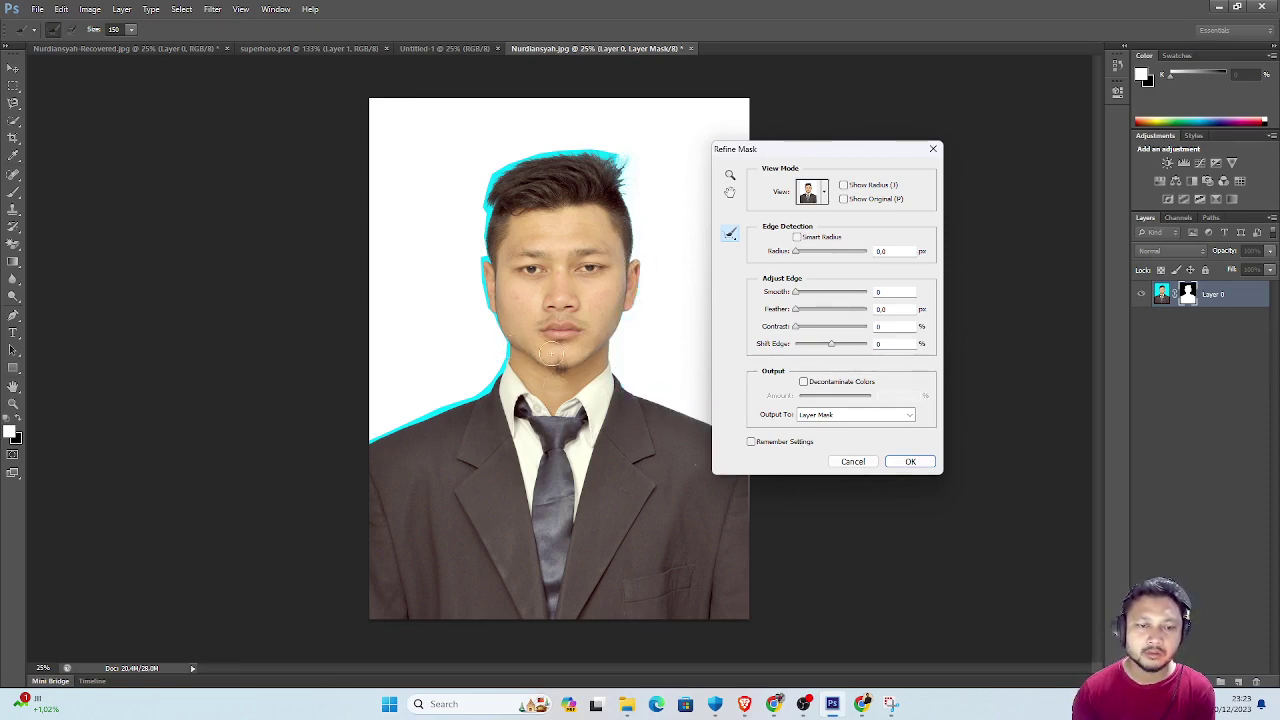
pyautogui.moveTo(811, 152); pyautogui.dragTo(890, 149)
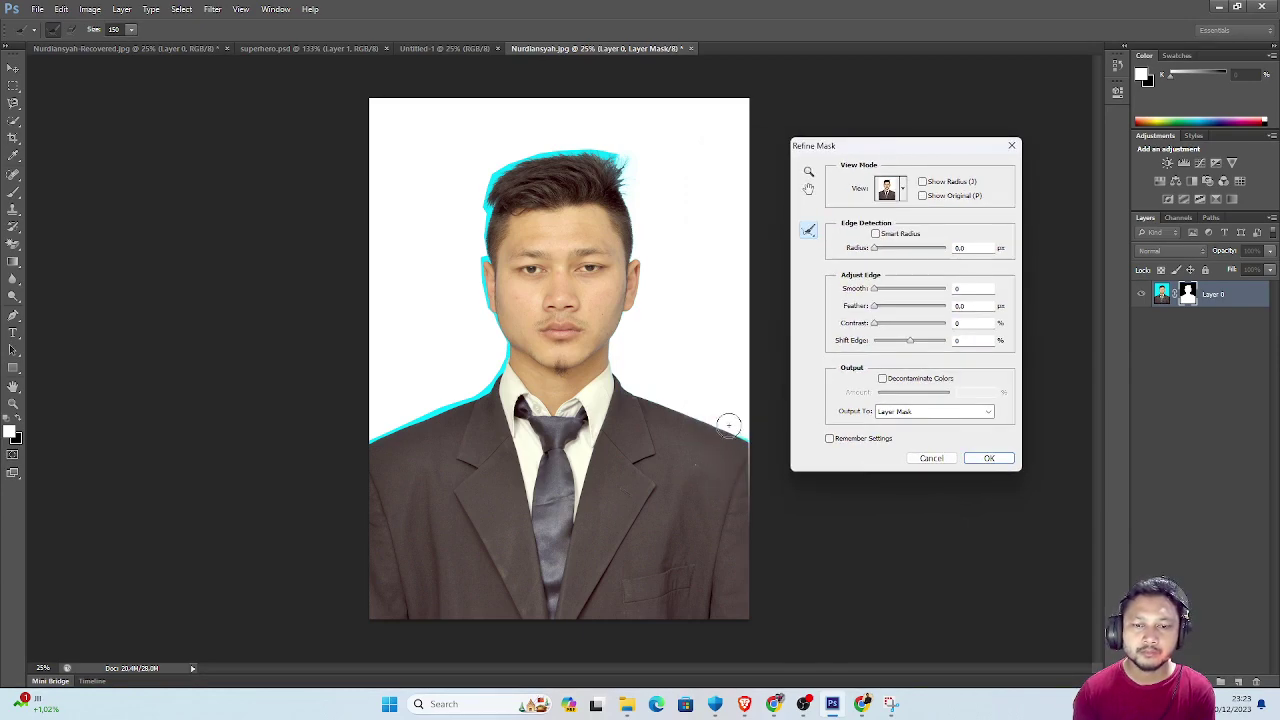
pyautogui.moveTo(618, 358); pyautogui.dragTo(617, 346)
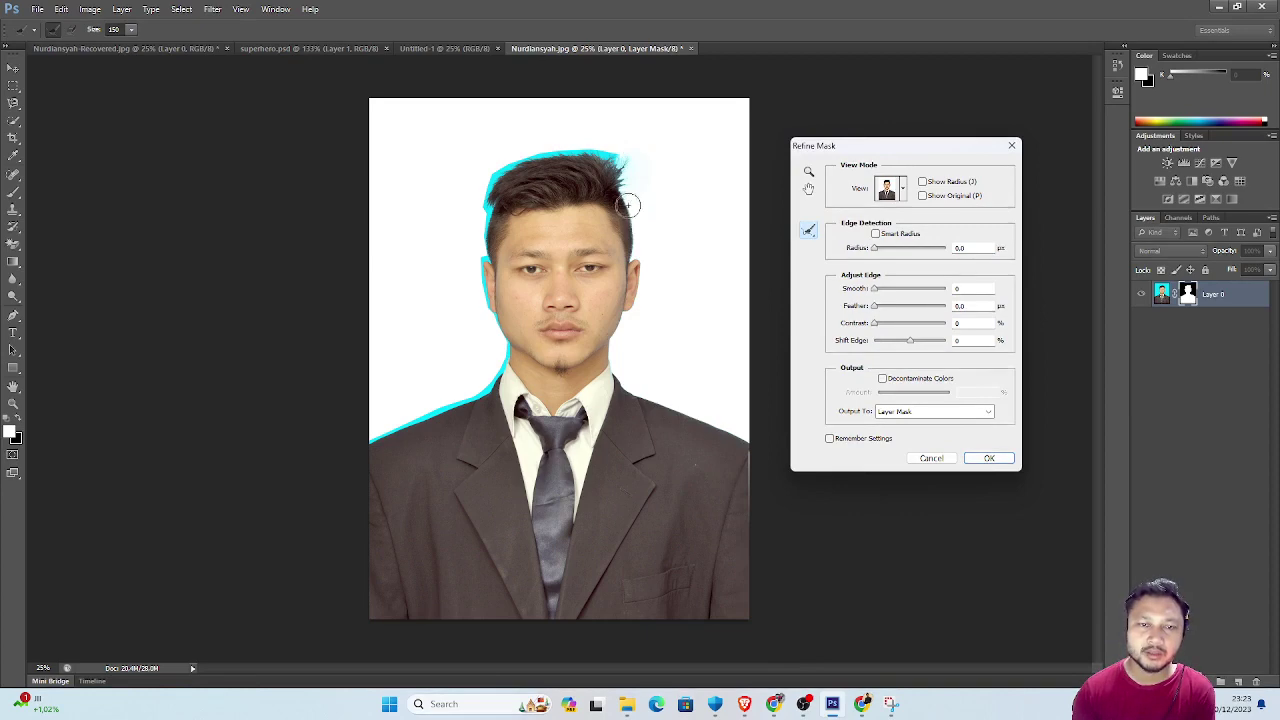
pyautogui.moveTo(628, 200)
pyautogui.mouseDown()
pyautogui.moveTo(598, 125)
pyautogui.moveTo(557, 136)
pyautogui.mouseUp()
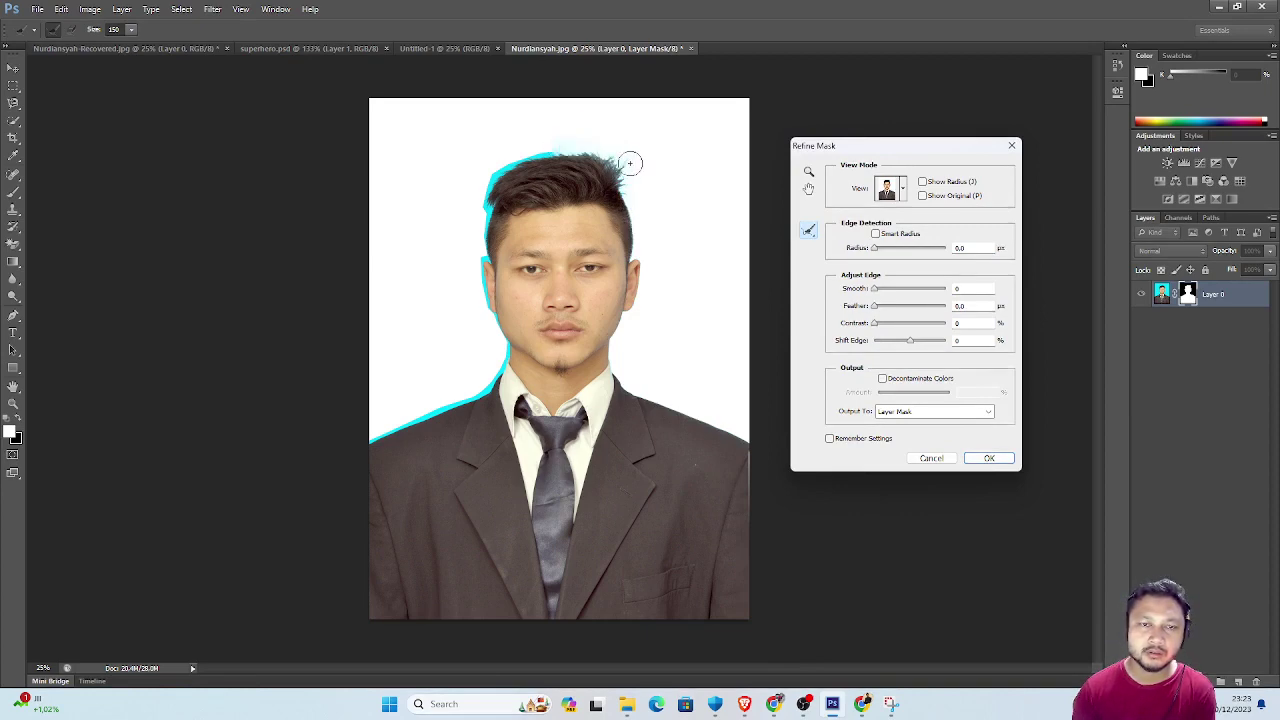
# Refine the hair top, left hairline, shoulders and right neck edges, then apply the mask.
pyautogui.moveTo(631, 163)
pyautogui.mouseDown()
pyautogui.moveTo(530, 150)
pyautogui.moveTo(506, 162)
pyautogui.moveTo(470, 228)
pyautogui.mouseUp()
pyautogui.moveTo(506, 180); pyautogui.dragTo(482, 272)
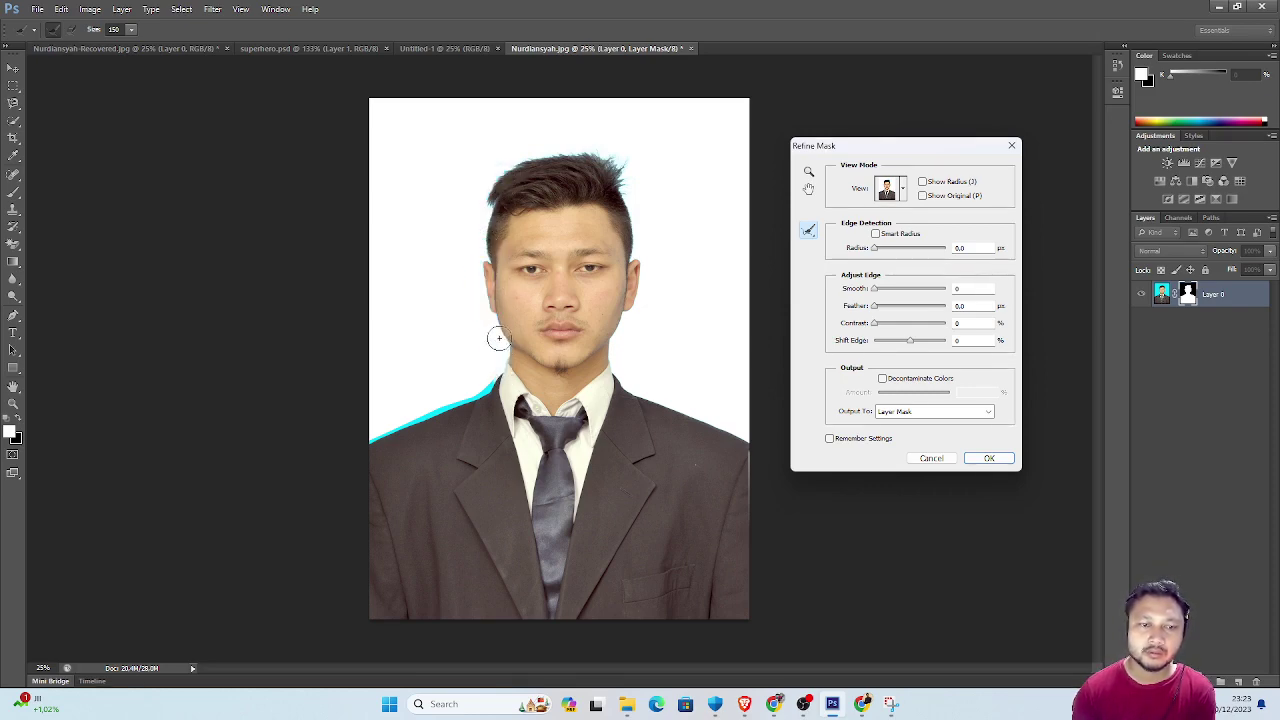
pyautogui.moveTo(496, 335)
pyautogui.mouseDown()
pyautogui.moveTo(440, 398)
pyautogui.moveTo(363, 434)
pyautogui.mouseUp()
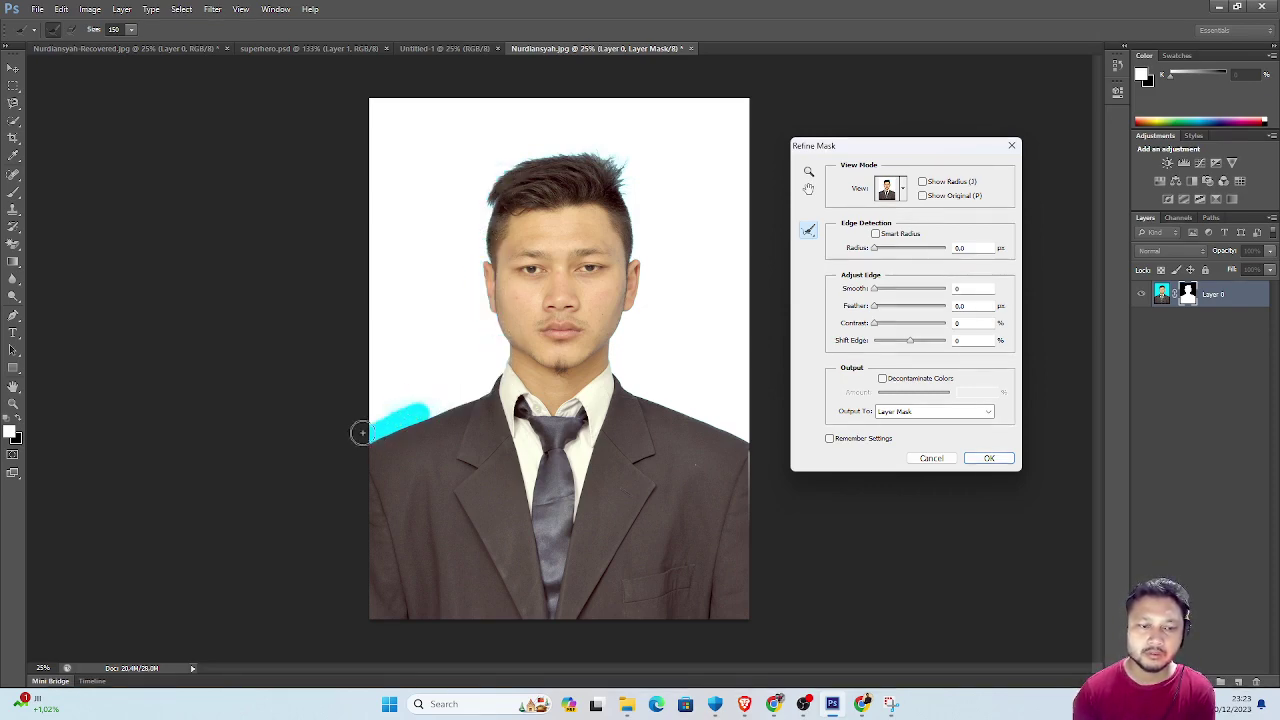
pyautogui.moveTo(466, 392)
pyautogui.mouseDown()
pyautogui.moveTo(484, 215)
pyautogui.moveTo(512, 158)
pyautogui.moveTo(642, 165)
pyautogui.mouseUp()
pyautogui.moveTo(607, 159); pyautogui.dragTo(652, 258)
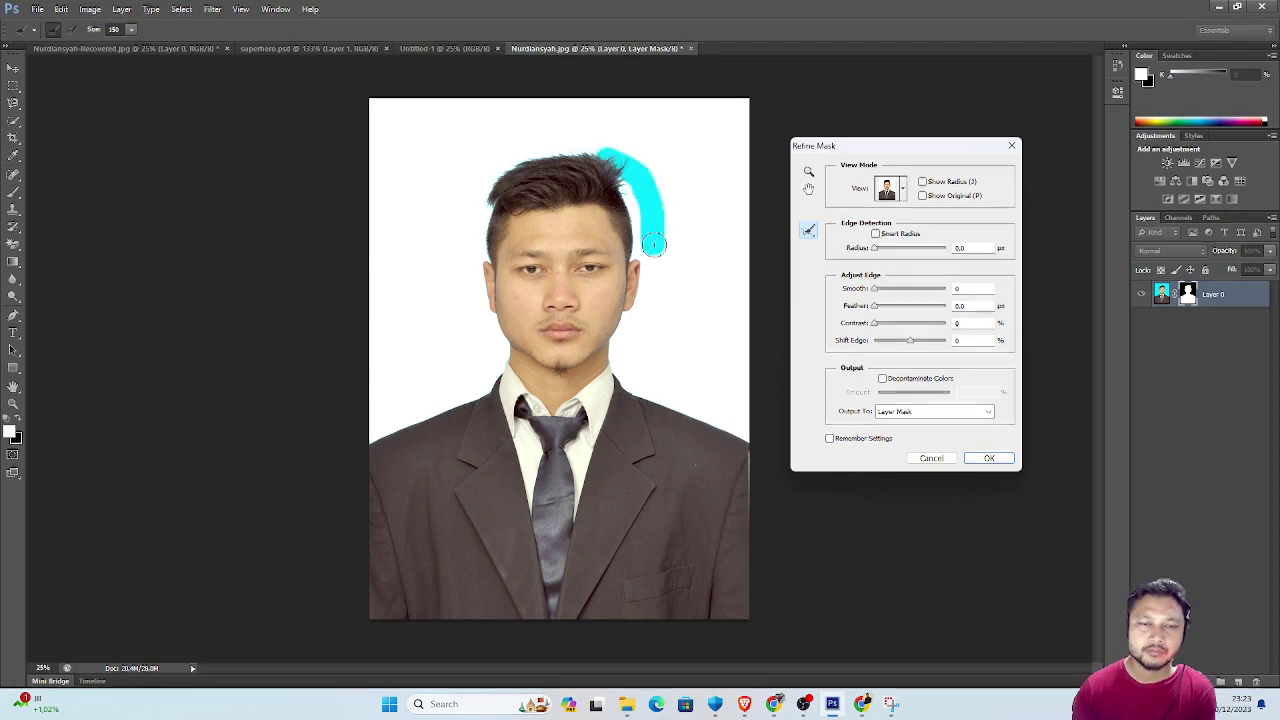
pyautogui.moveTo(622, 208)
pyautogui.mouseDown()
pyautogui.moveTo(603, 160)
pyautogui.moveTo(496, 165)
pyautogui.moveTo(611, 160)
pyautogui.moveTo(636, 207)
pyautogui.moveTo(640, 260)
pyautogui.mouseUp()
pyautogui.moveTo(508, 180)
pyautogui.mouseDown()
pyautogui.moveTo(482, 213)
pyautogui.moveTo(628, 162)
pyautogui.mouseUp()
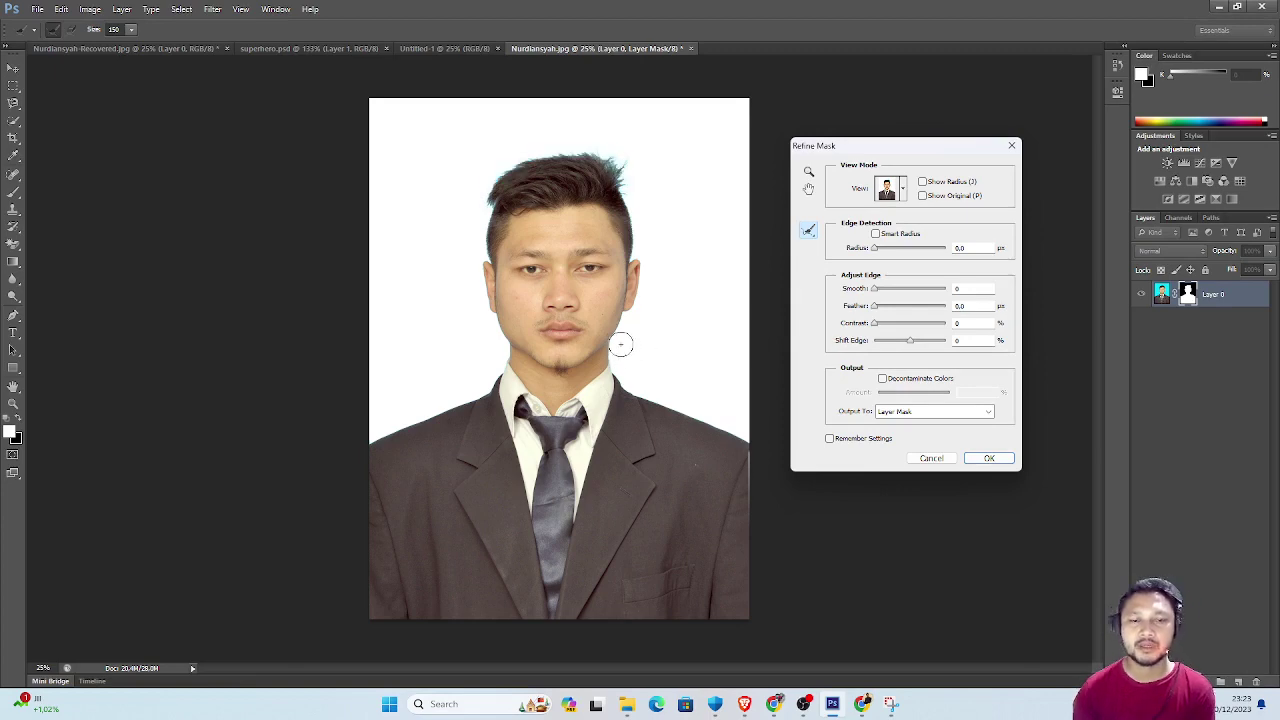
pyautogui.moveTo(618, 338); pyautogui.dragTo(654, 418)
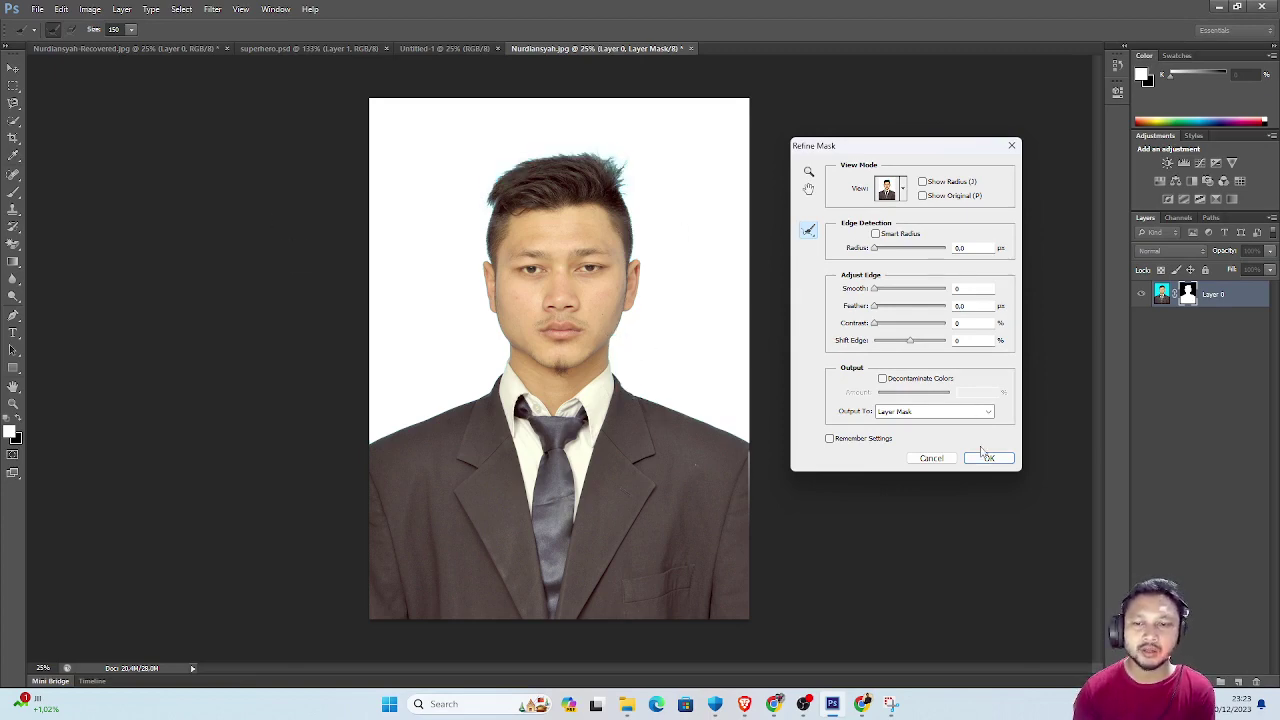
pyautogui.click(988, 458)
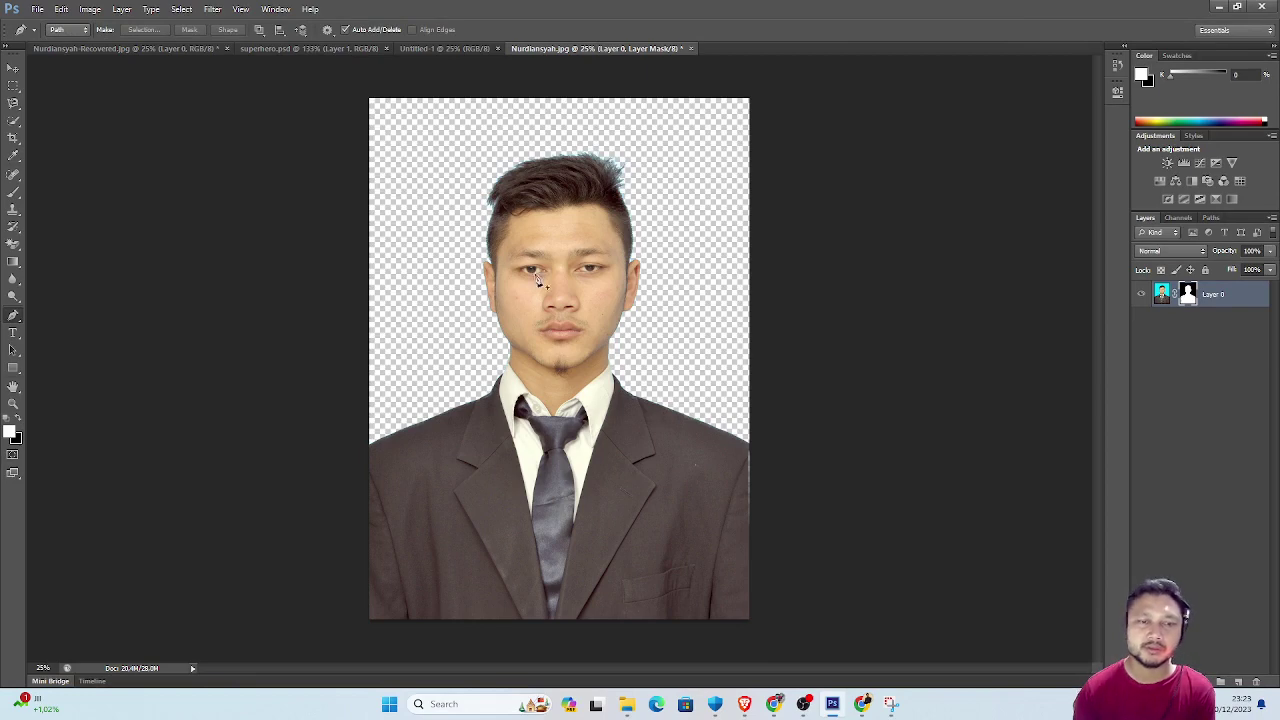
# Fill the Untitled-1 canvas with a diagonal yellow-orange gradient.
pyautogui.click(13, 68)
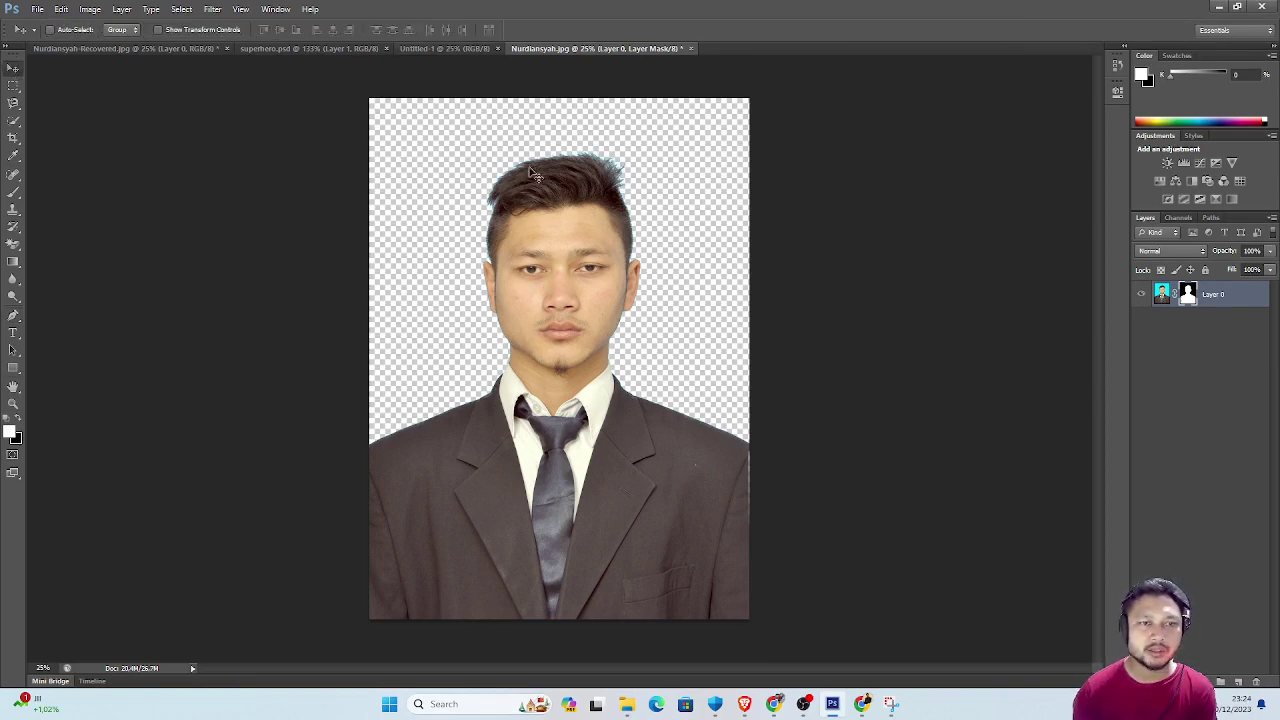
pyautogui.click(449, 51)
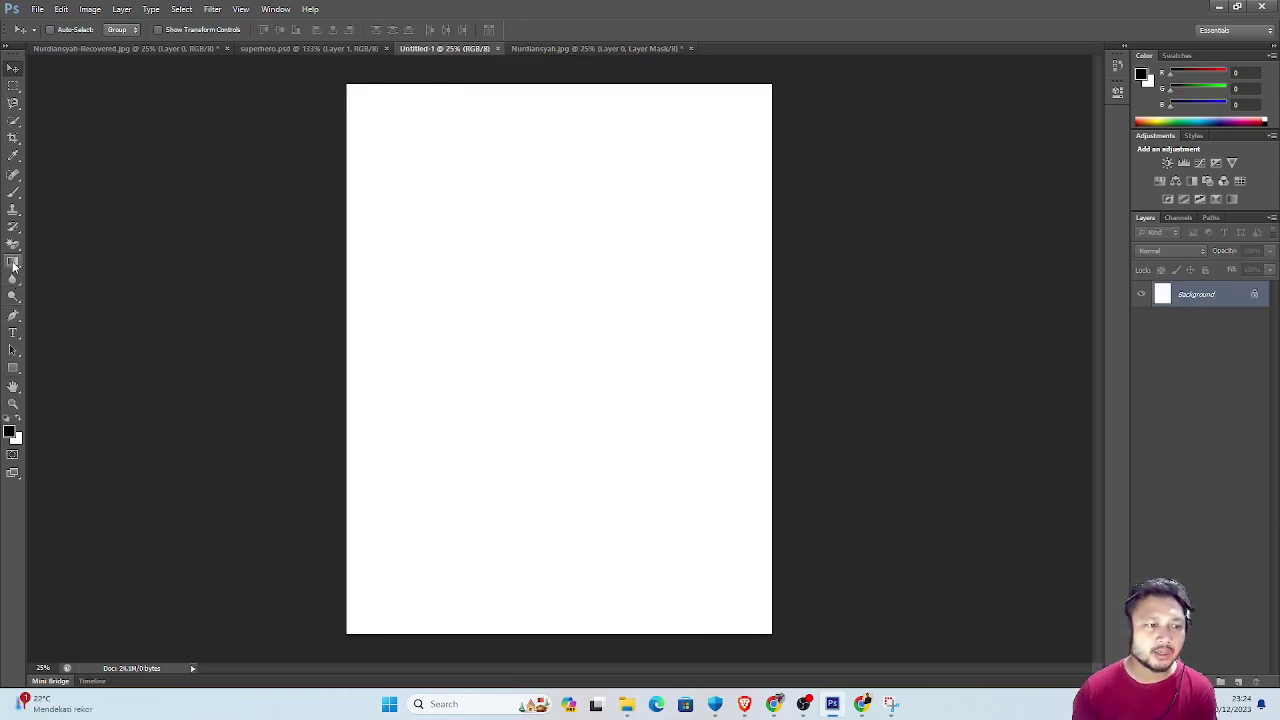
pyautogui.click(13, 262)
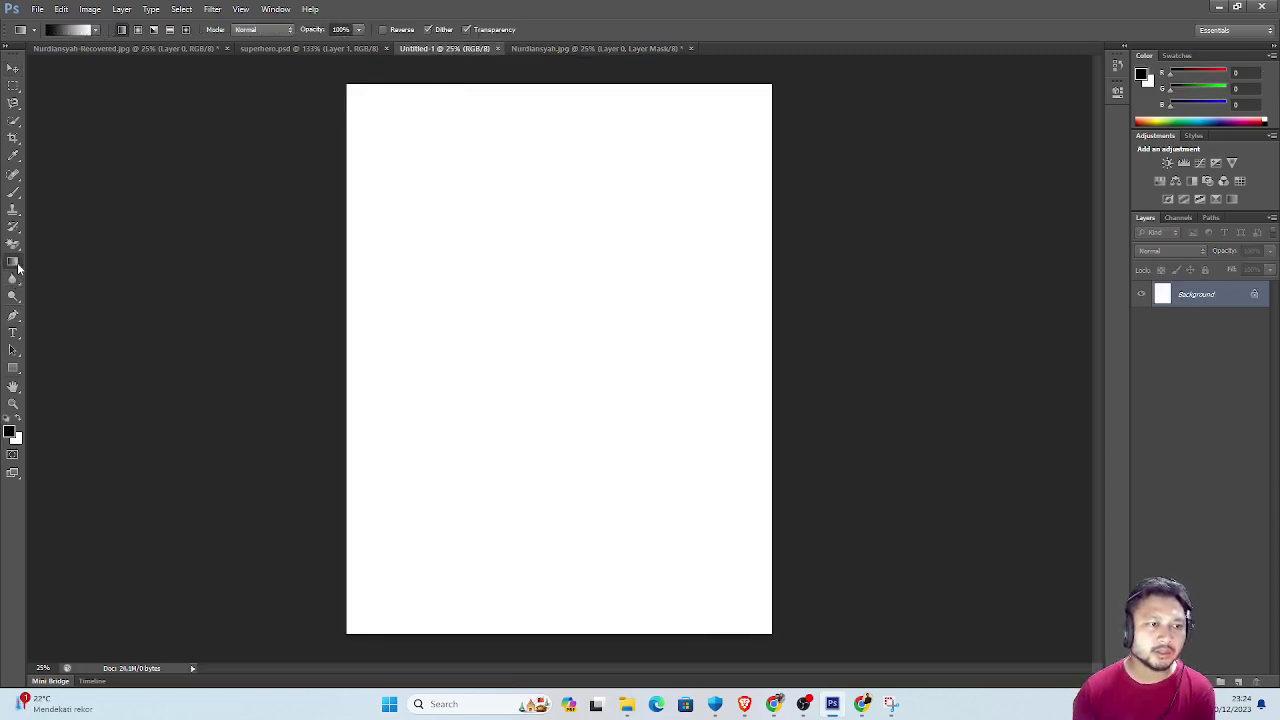
pyautogui.click(95, 30)
pyautogui.click(48, 81)
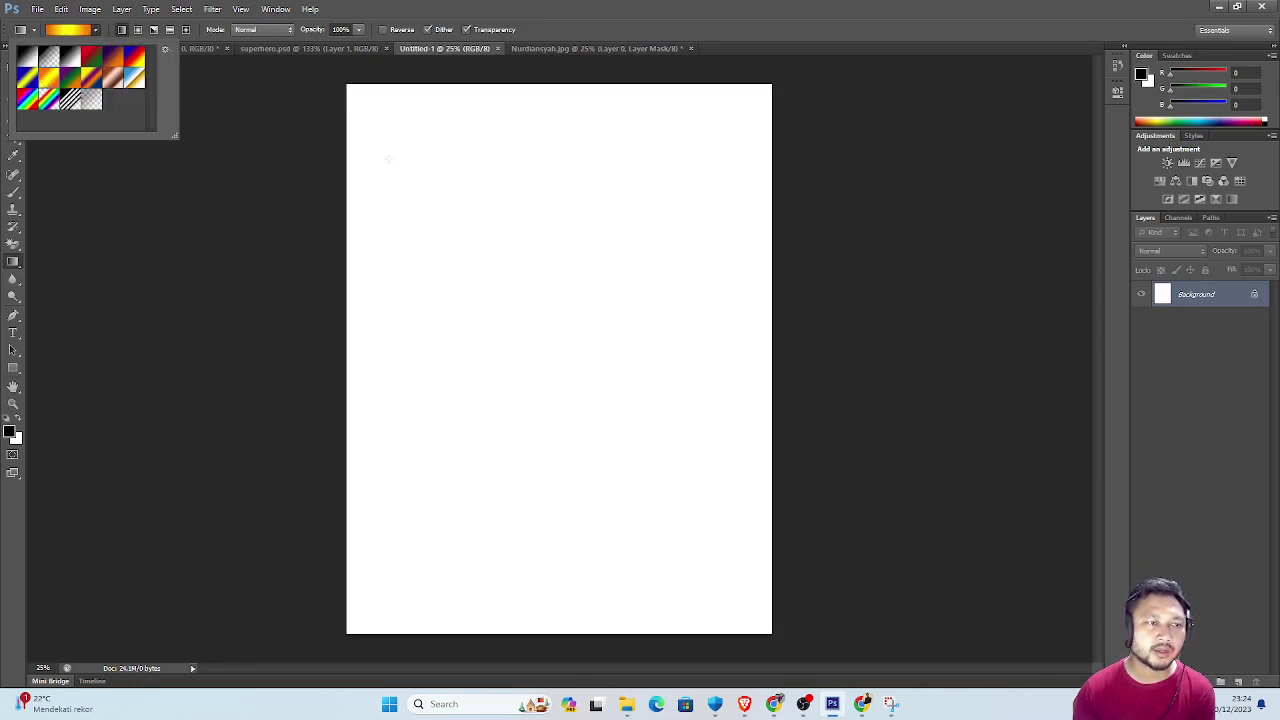
pyautogui.moveTo(452, 100); pyautogui.dragTo(714, 600)
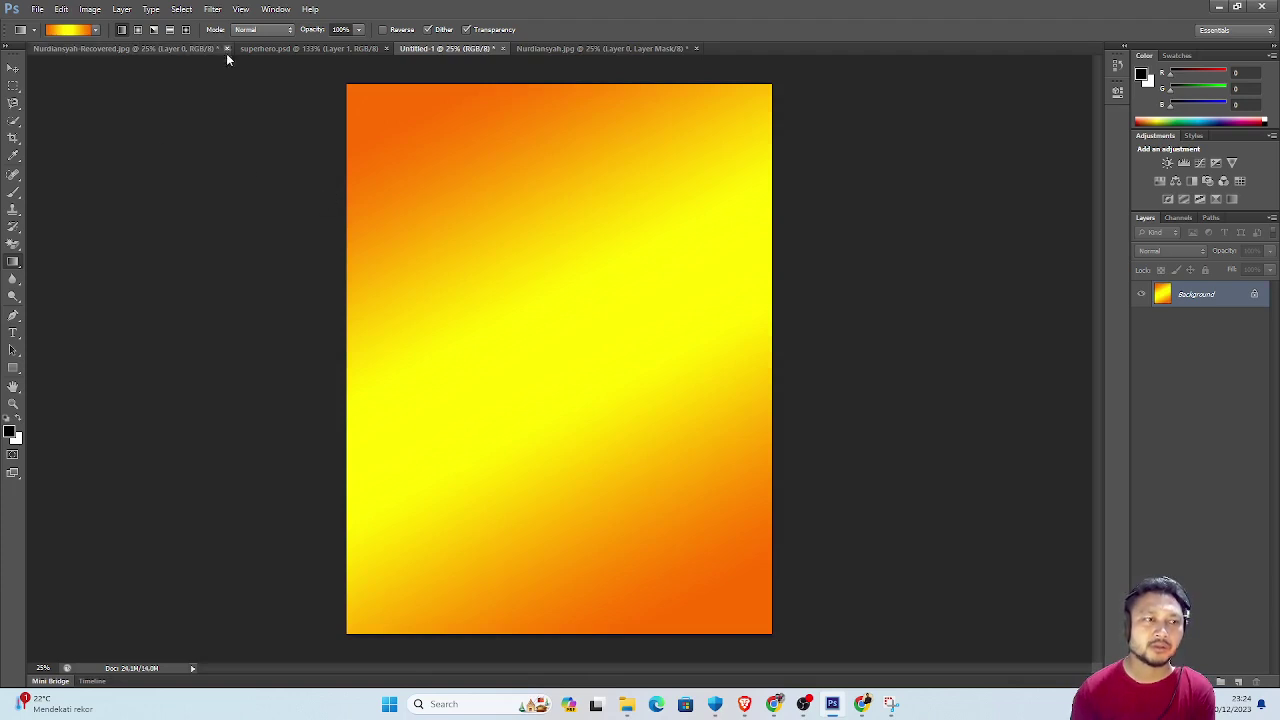
# Try other gradient presets and radial style, settling on linear with the orange-yellow preset.
pyautogui.click(97, 31)
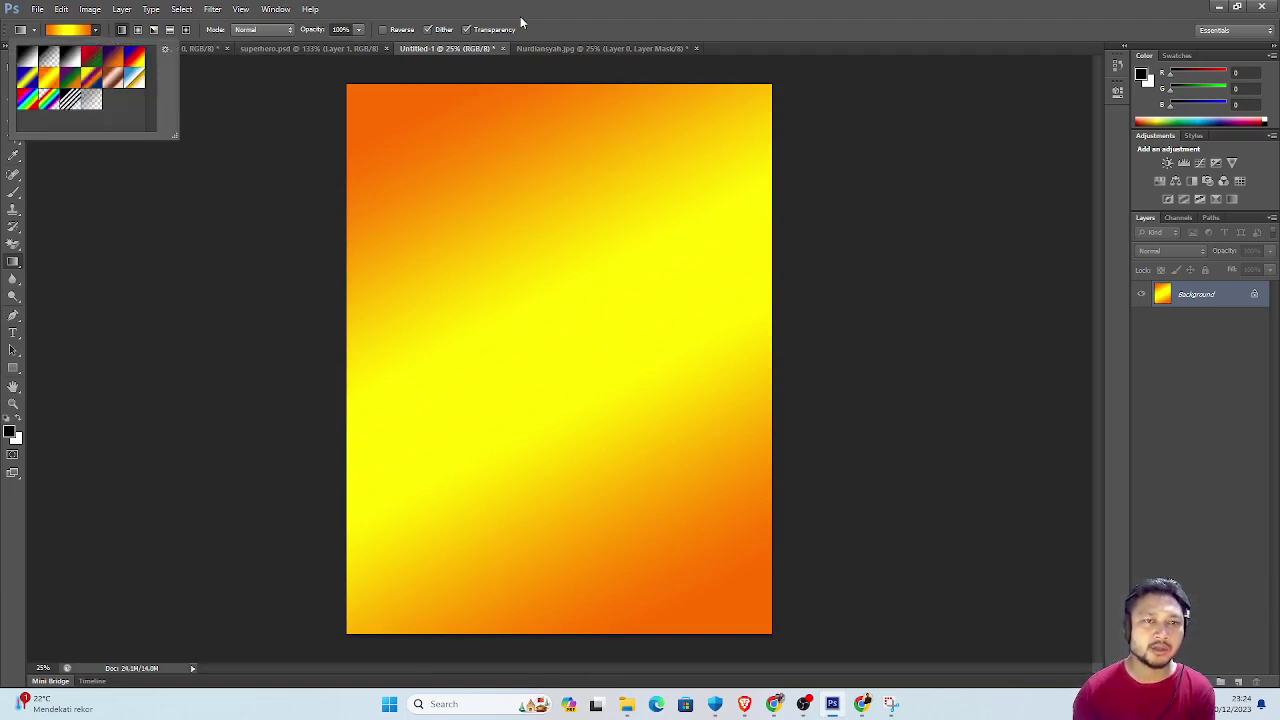
pyautogui.click(548, 17)
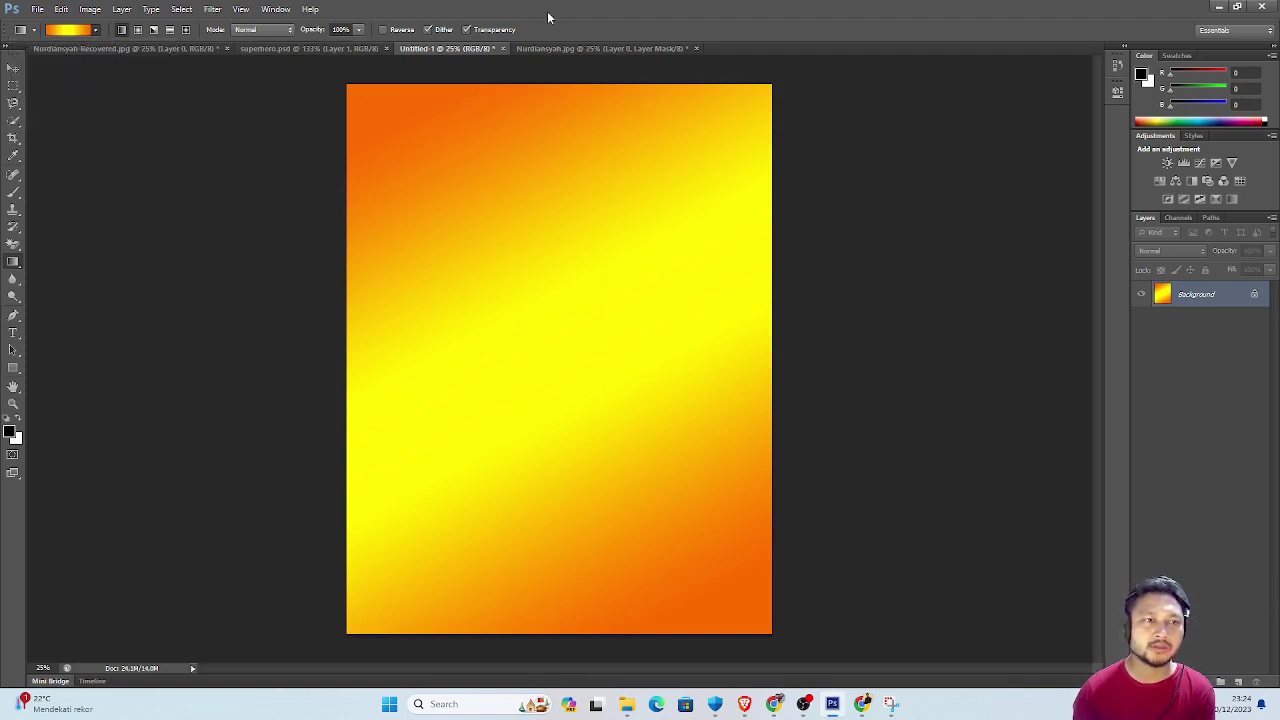
pyautogui.click(97, 31)
pyautogui.doubleClick(48, 87)
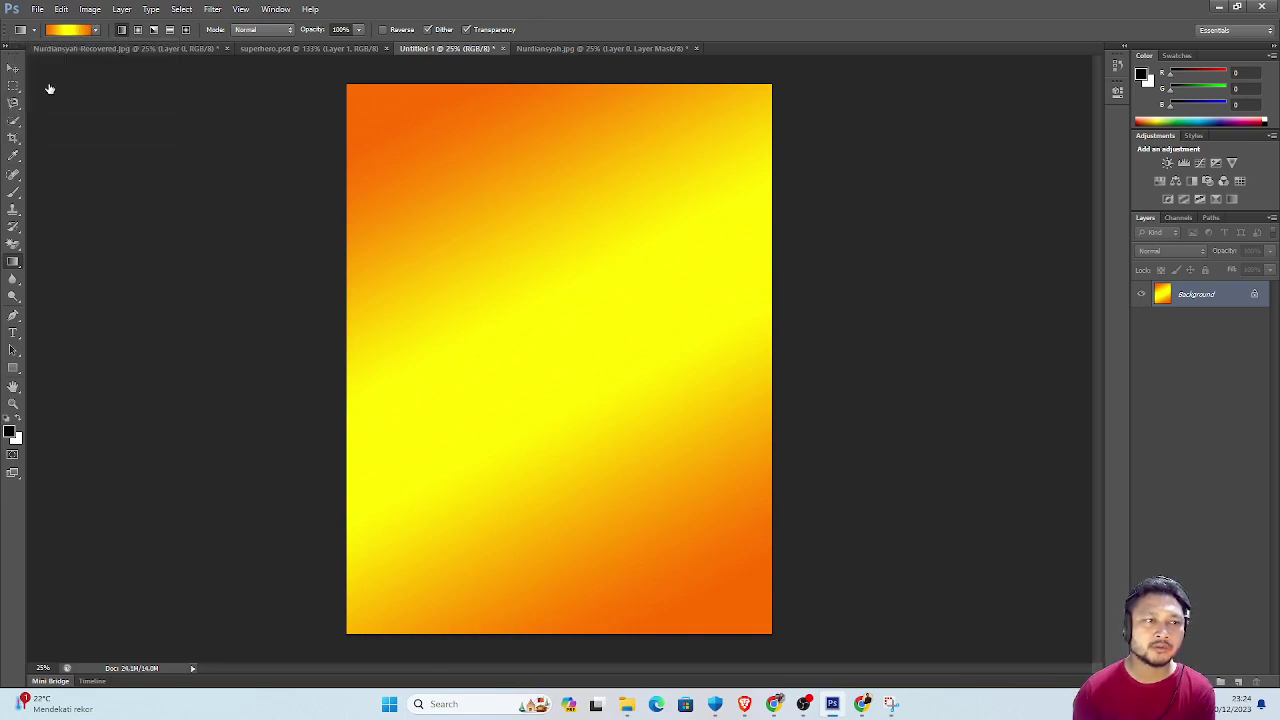
pyautogui.click(138, 30)
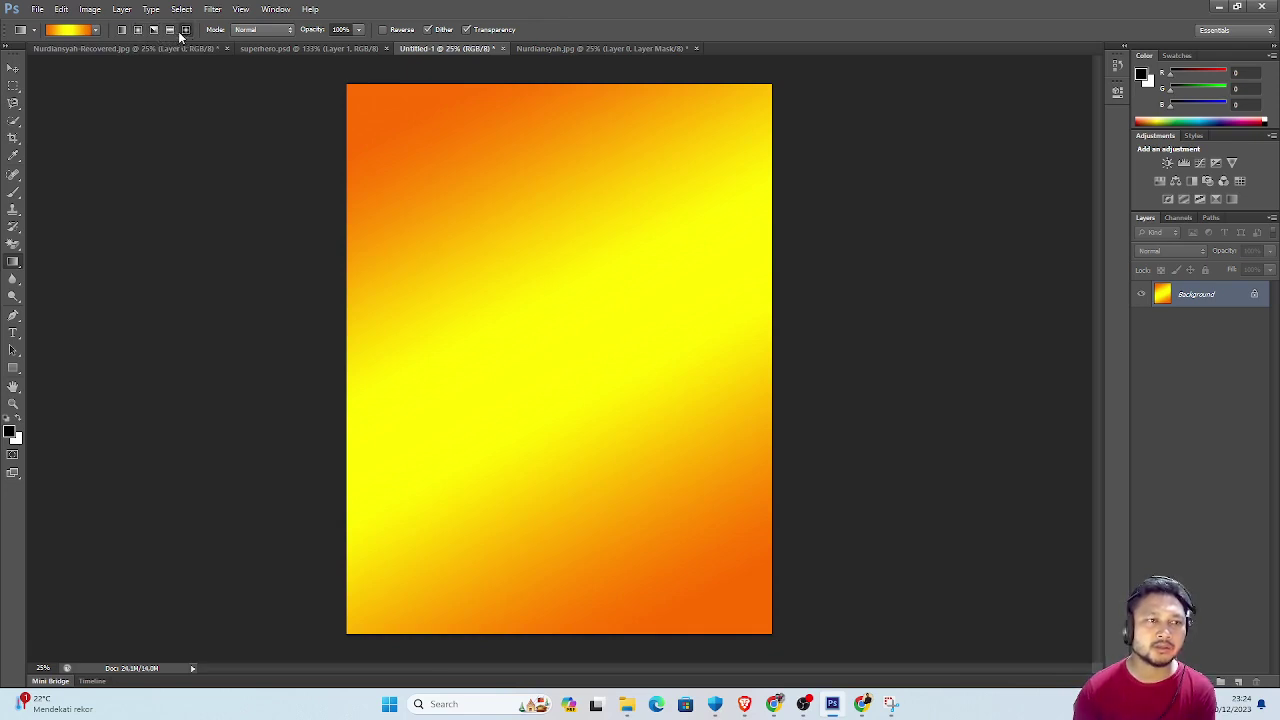
pyautogui.click(121, 30)
pyautogui.click(96, 30)
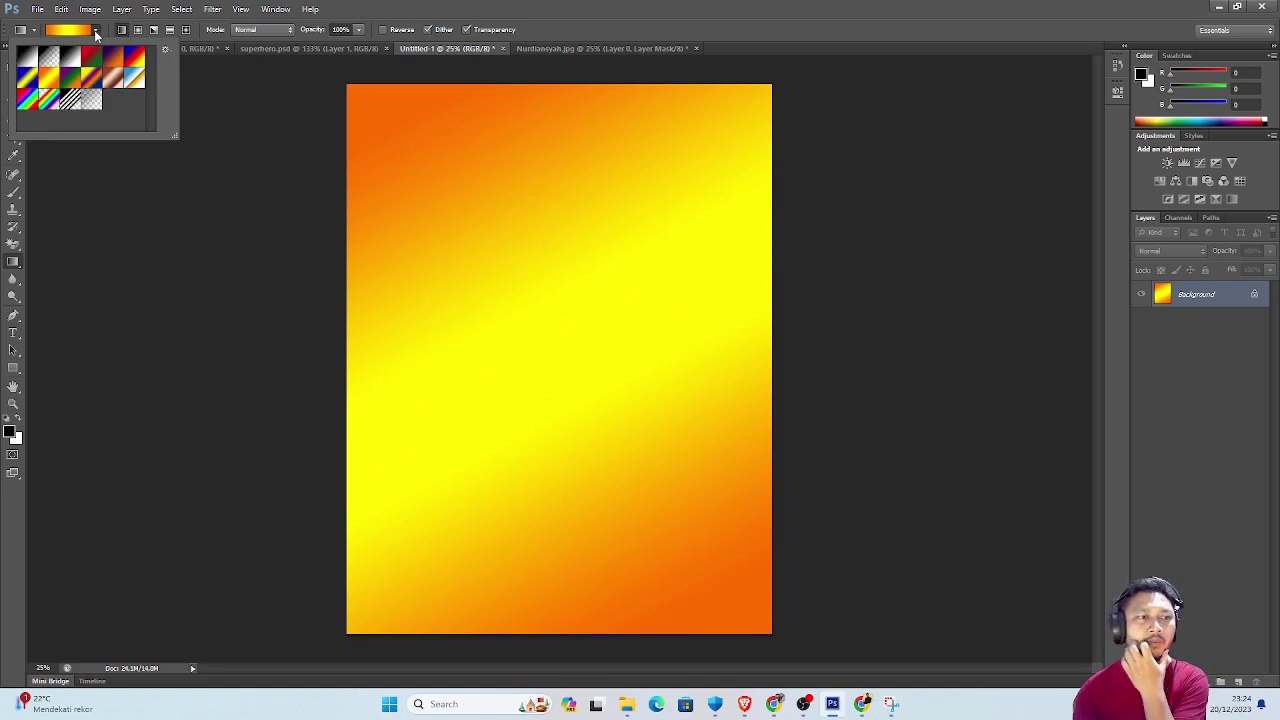
pyautogui.click(58, 76)
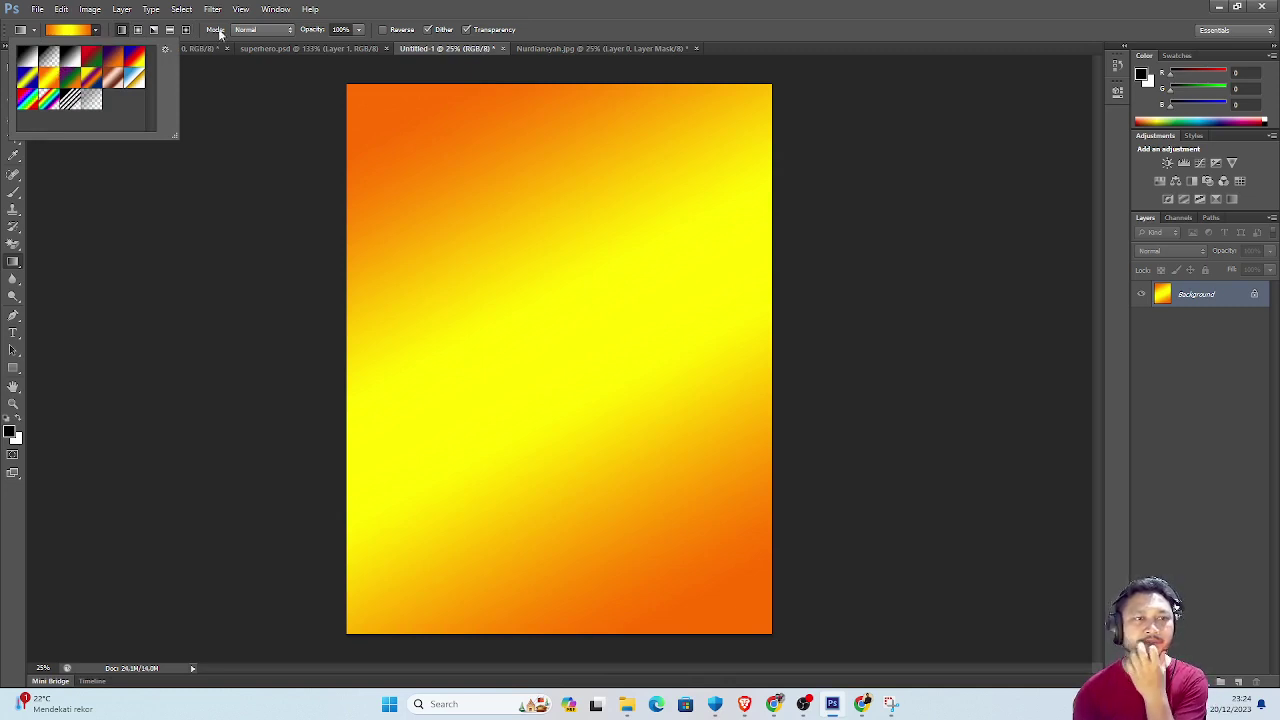
pyautogui.click(380, 22)
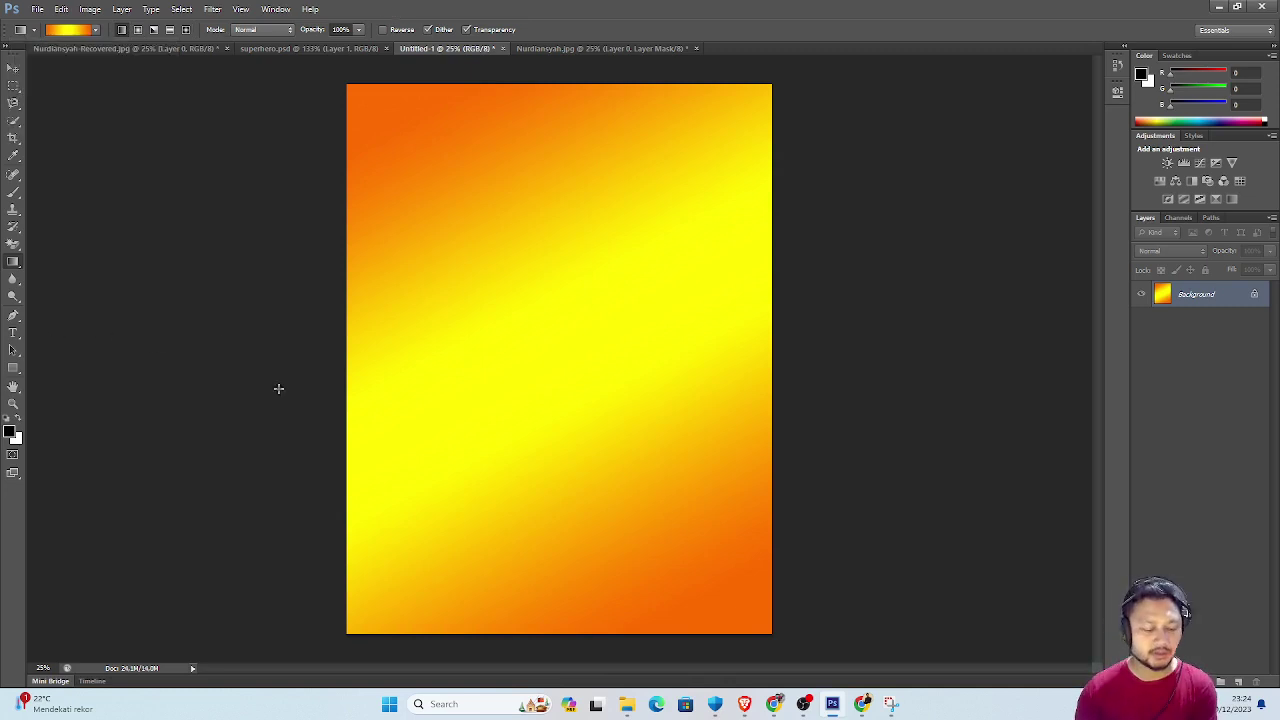
# Drag the masked portrait into Untitled-1 as Layer 1, centred near the bottom edge.
pyautogui.click(578, 50)
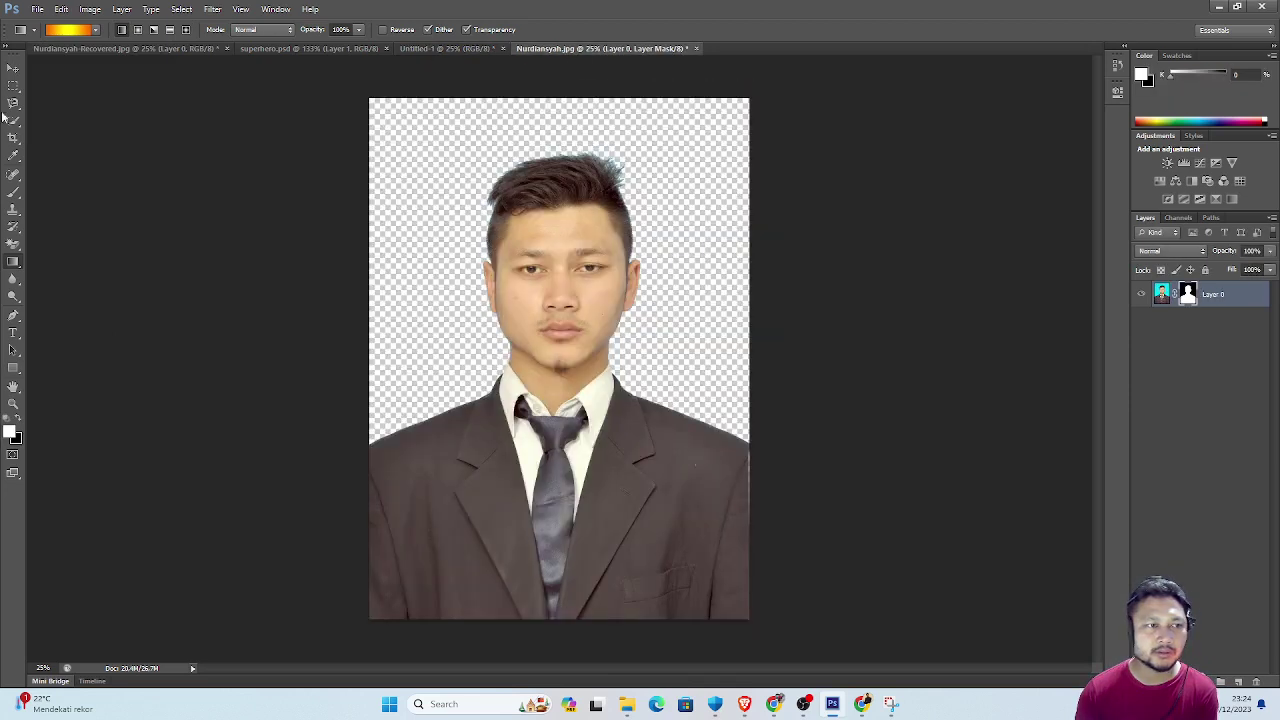
pyautogui.click(13, 67)
pyautogui.moveTo(452, 197)
pyautogui.mouseDown()
pyautogui.moveTo(485, 168)
pyautogui.moveTo(548, 316)
pyautogui.moveTo(604, 265)
pyautogui.mouseUp()
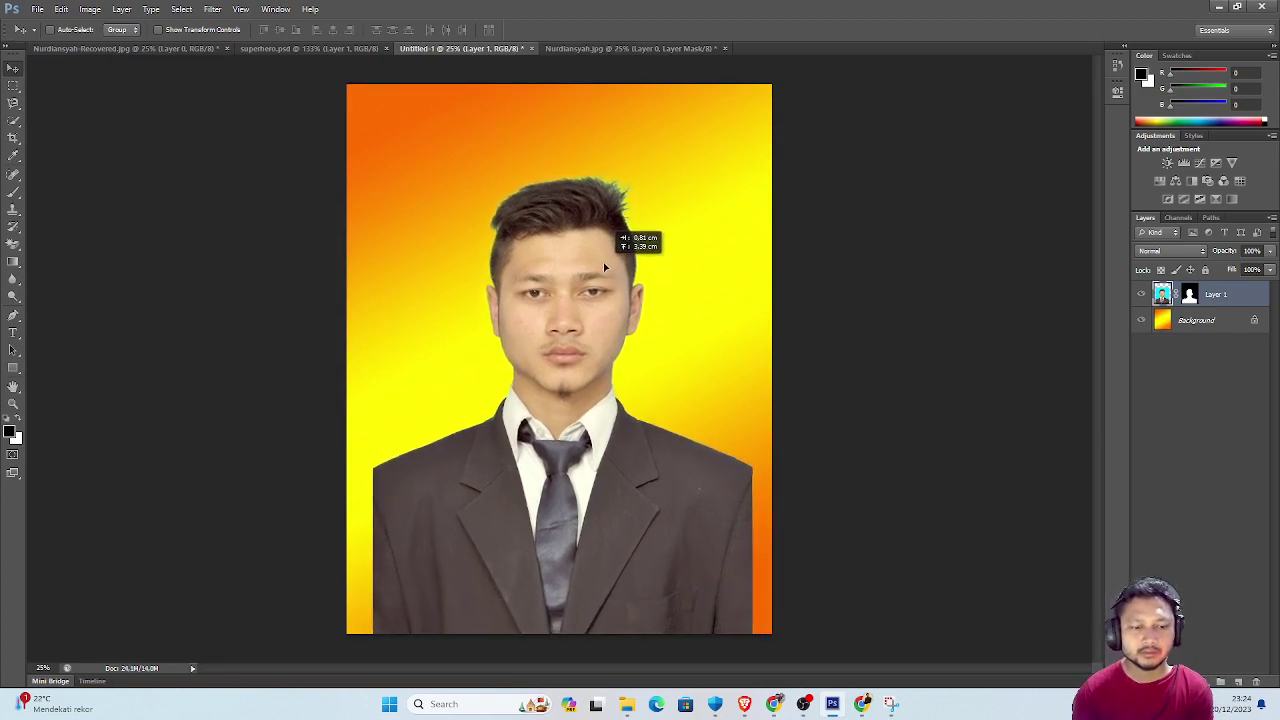
pyautogui.moveTo(604, 266); pyautogui.dragTo(600, 261)
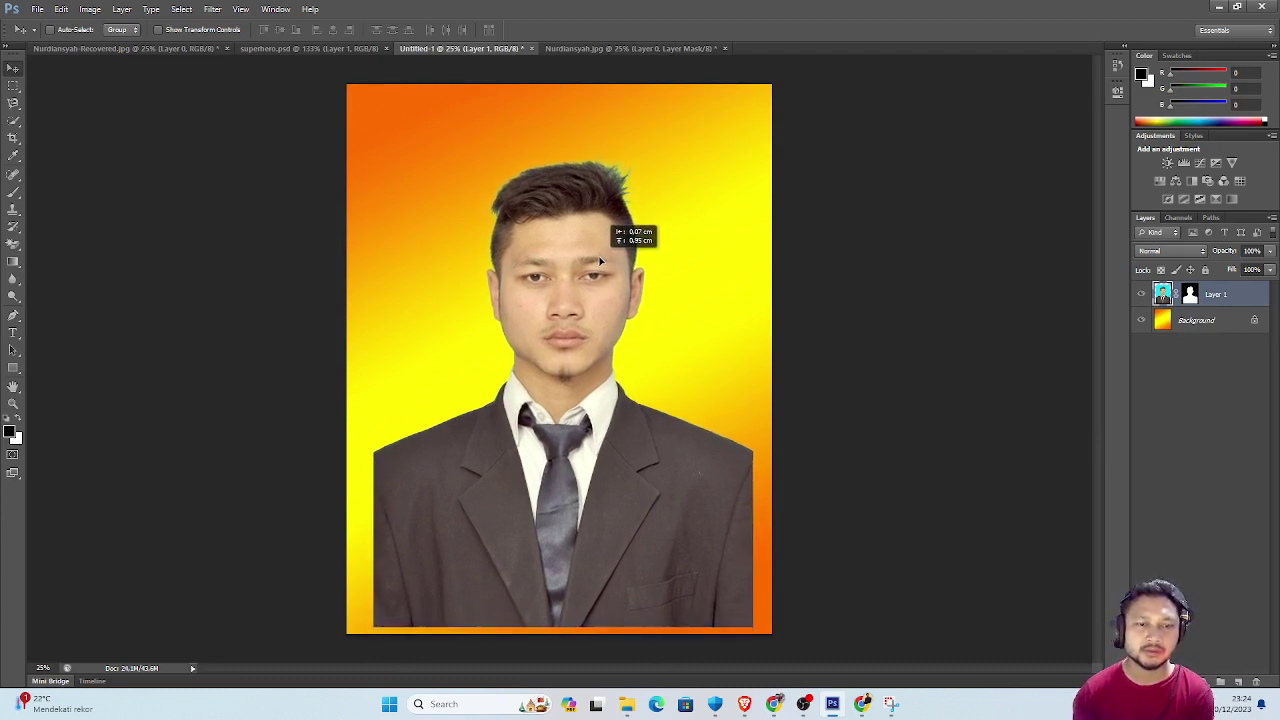
pyautogui.moveTo(560, 287); pyautogui.dragTo(558, 265)
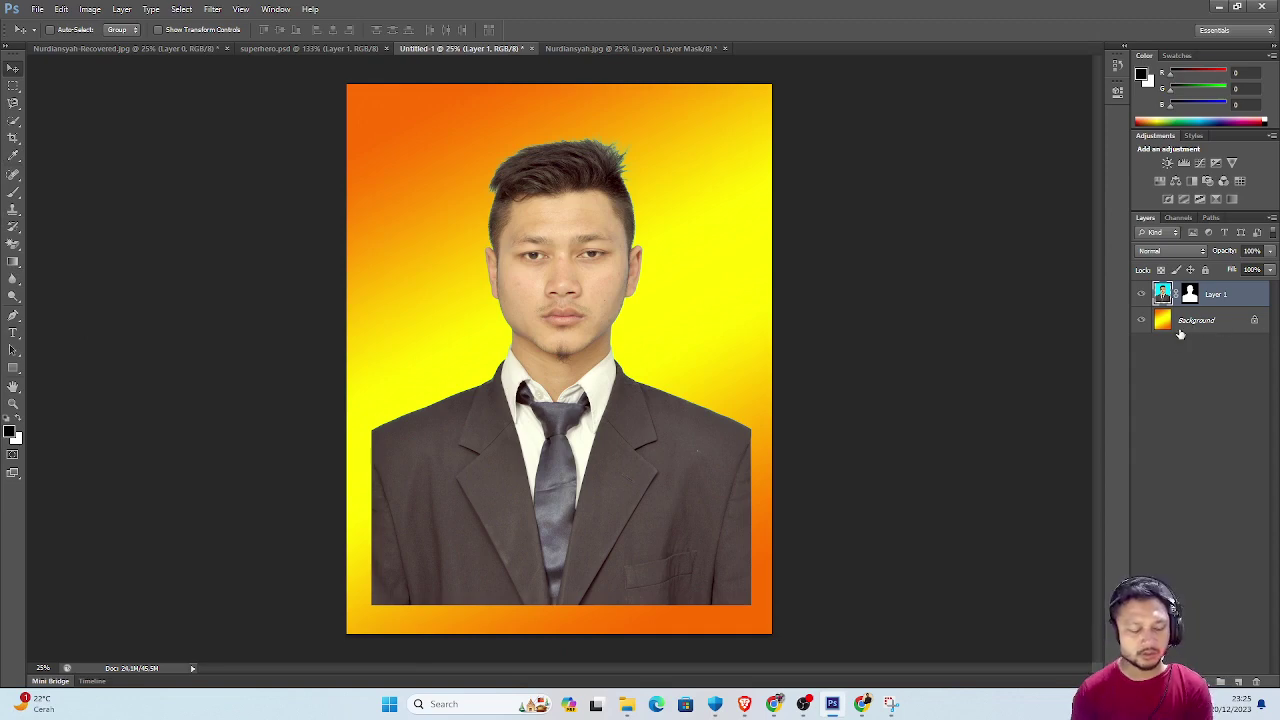
# Duplicate the portrait layer with Ctrl+J and hide the original Layer 1.
pyautogui.hotkey('ctrl', 'j')
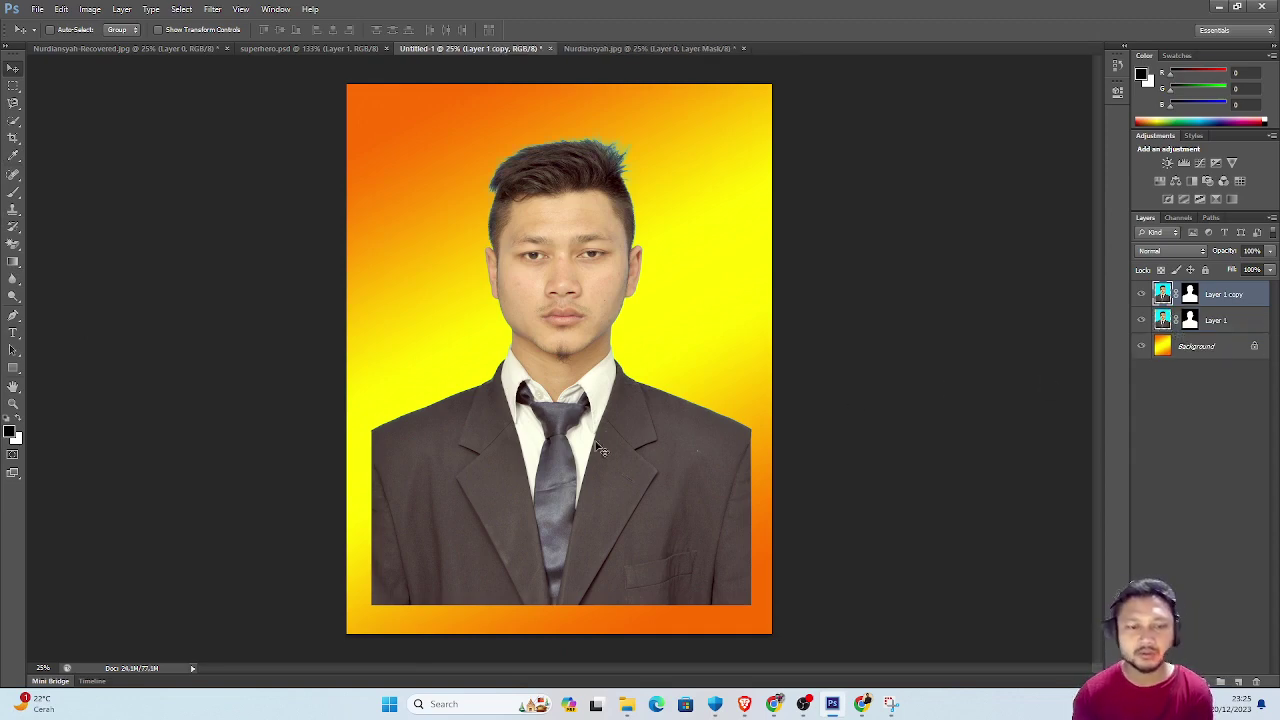
pyautogui.moveTo(570, 485)
pyautogui.mouseDown()
pyautogui.moveTo(566, 450)
pyautogui.moveTo(568, 482)
pyautogui.mouseUp()
pyautogui.hotkey('ctrl', 'z')
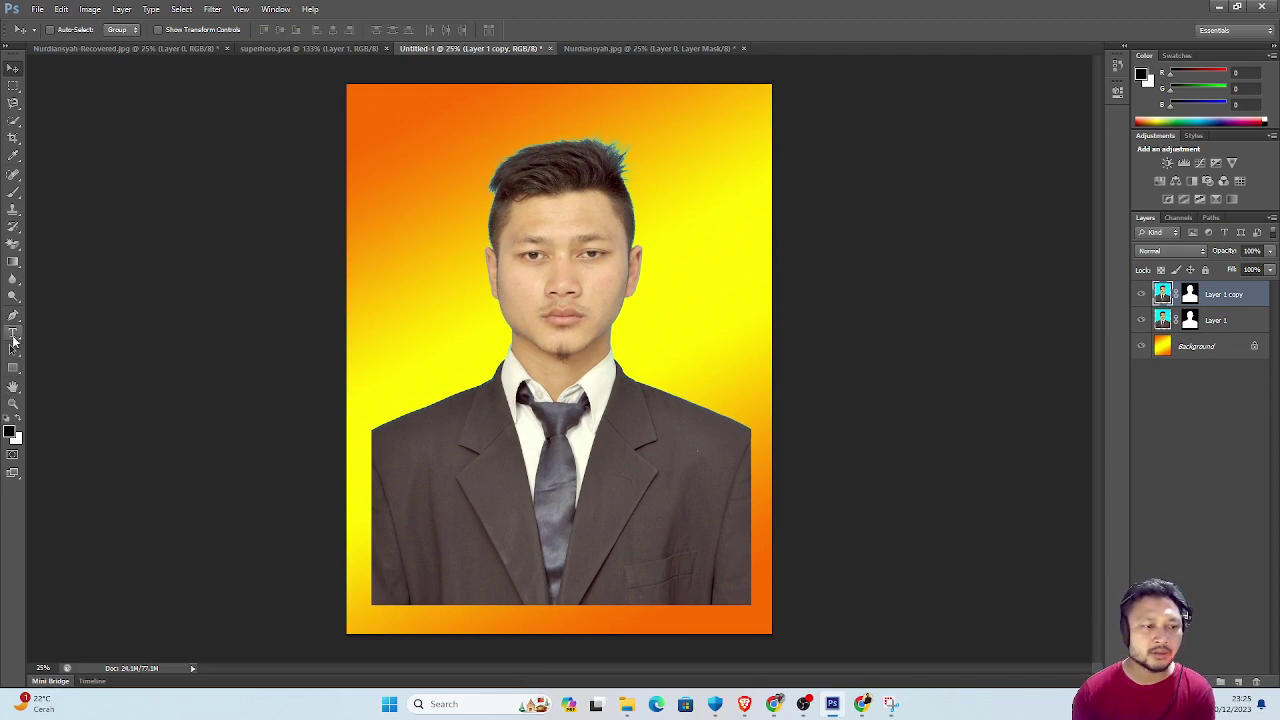
pyautogui.click(1141, 320)
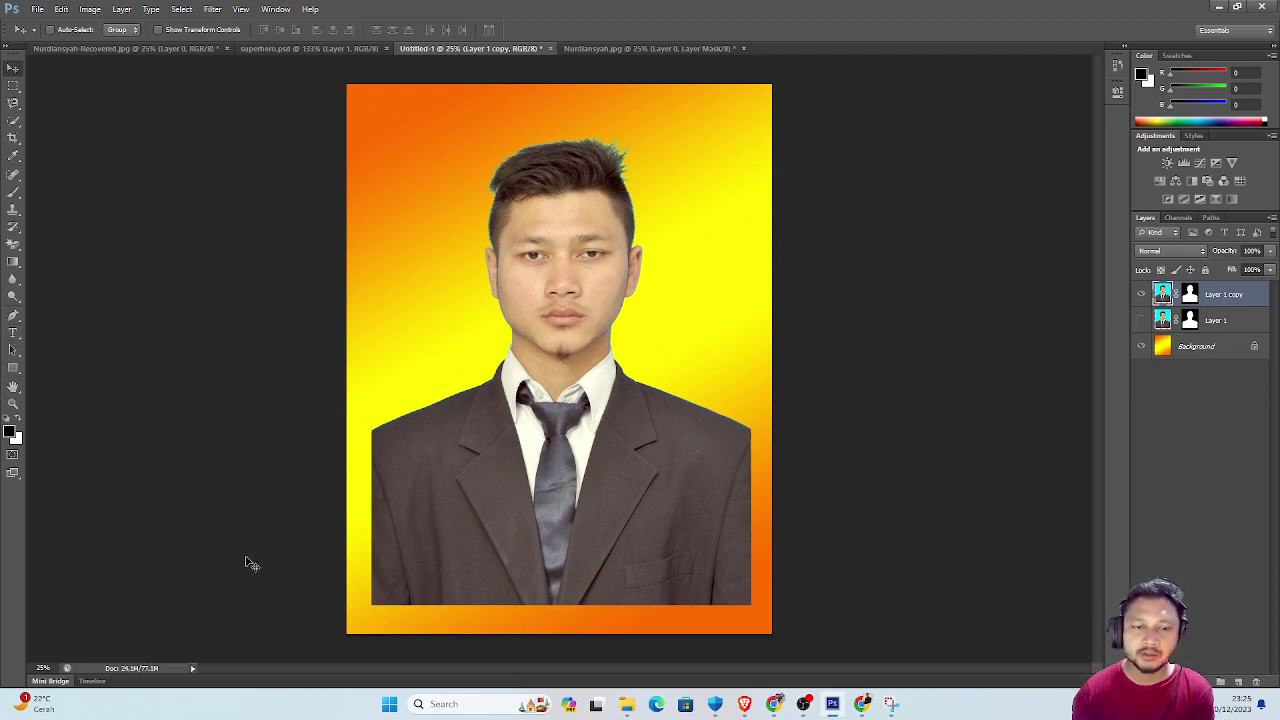
# Erase the bottom of the suit into a wavy edge with a size-400 eraser.
pyautogui.rightClick(10, 250)
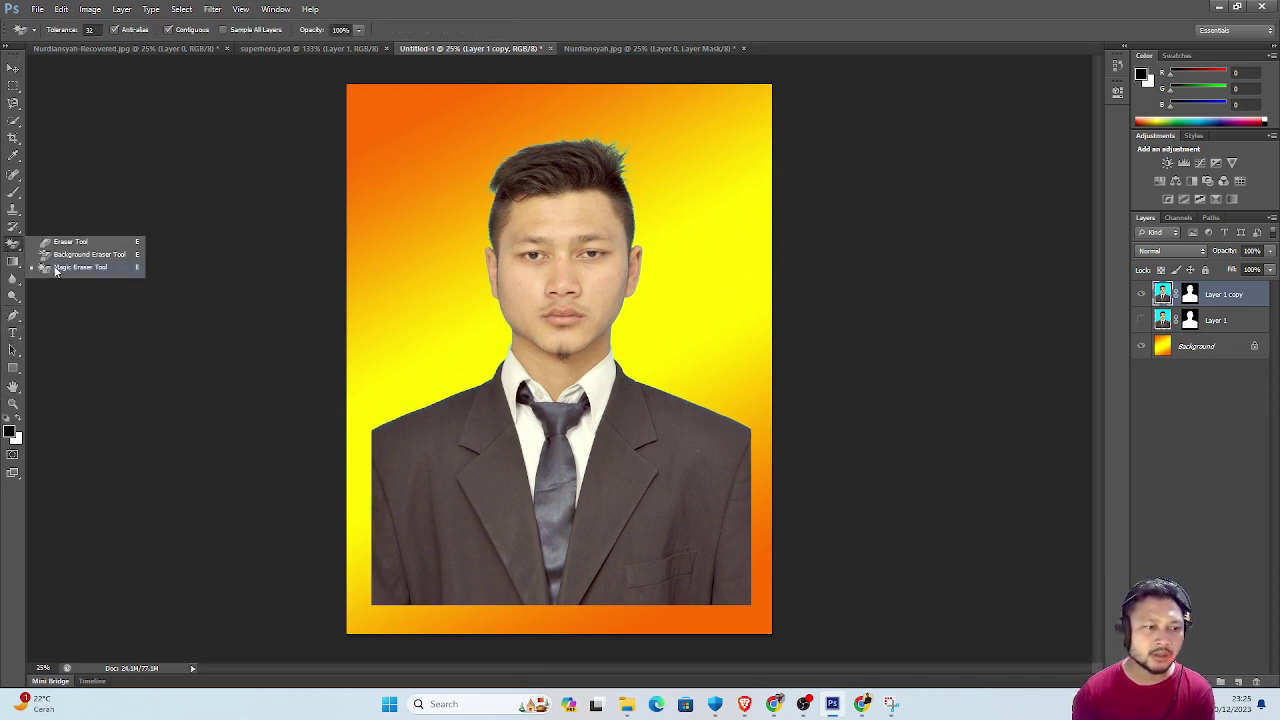
pyautogui.click(64, 247)
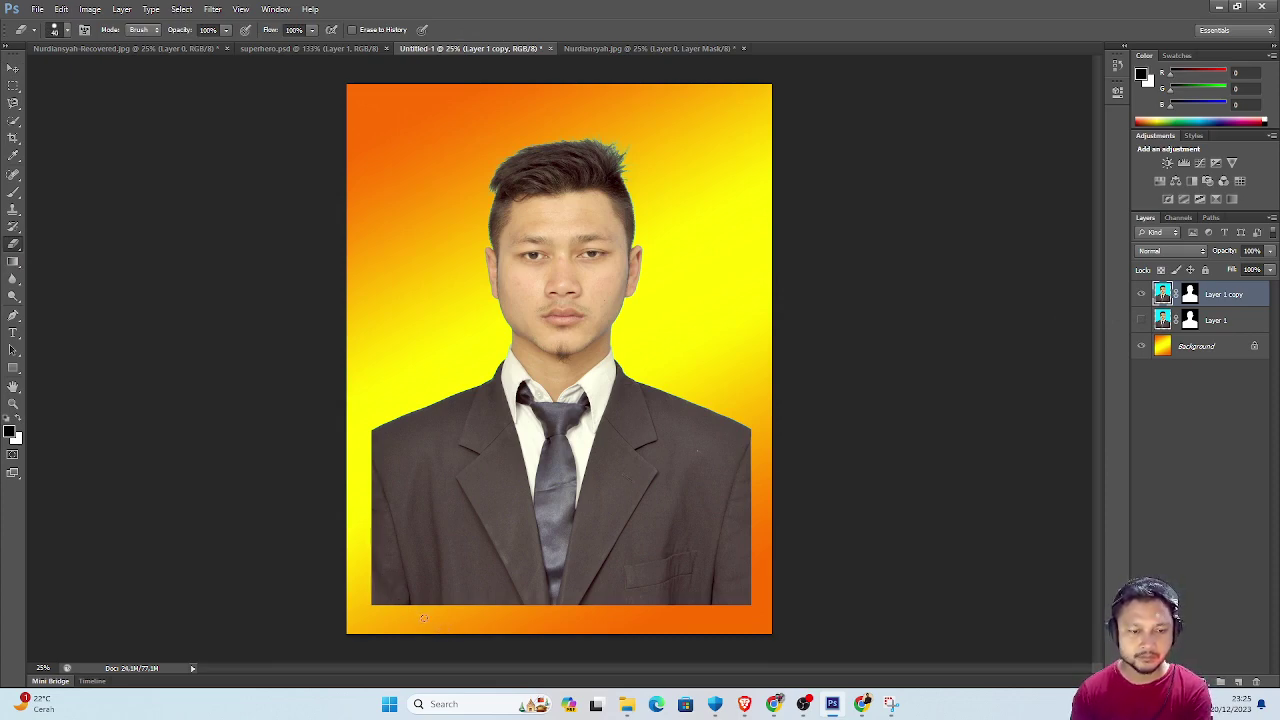
pyautogui.press(']')
pyautogui.press(']')
pyautogui.press(']')
pyautogui.moveTo(371, 580)
pyautogui.mouseDown()
pyautogui.moveTo(409, 615)
pyautogui.moveTo(745, 540)
pyautogui.mouseUp()
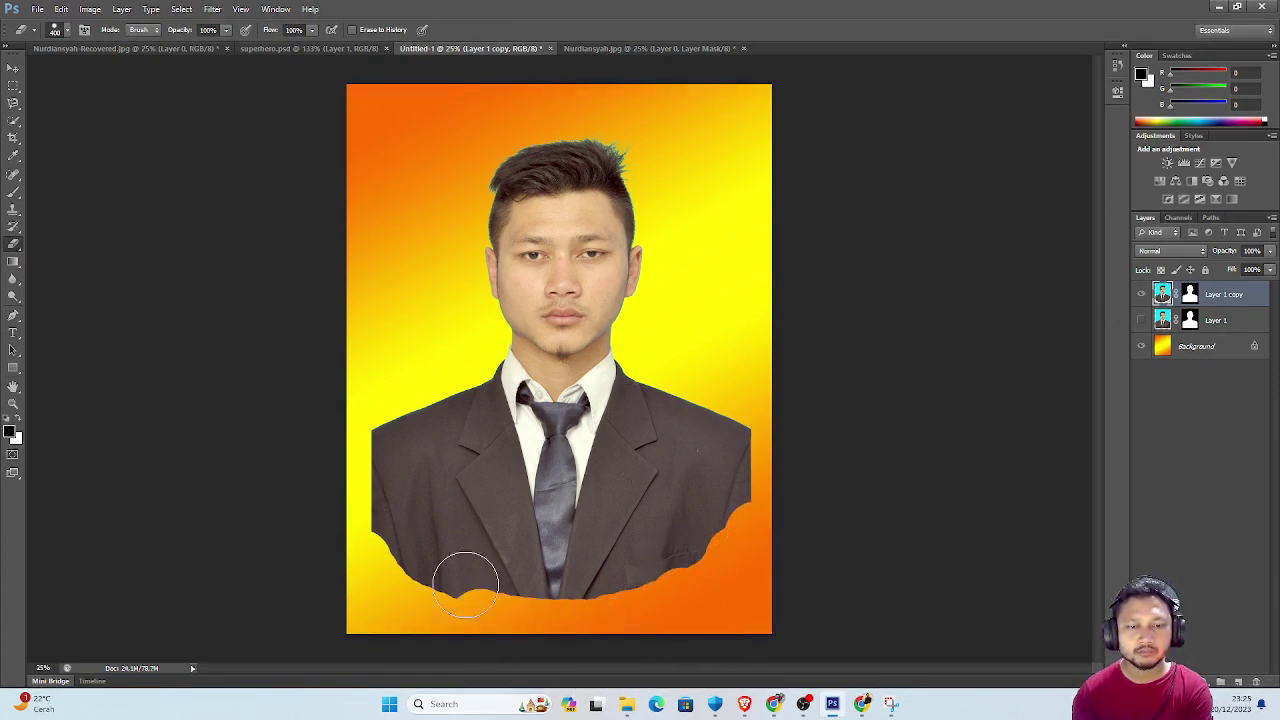
pyautogui.click(13, 70)
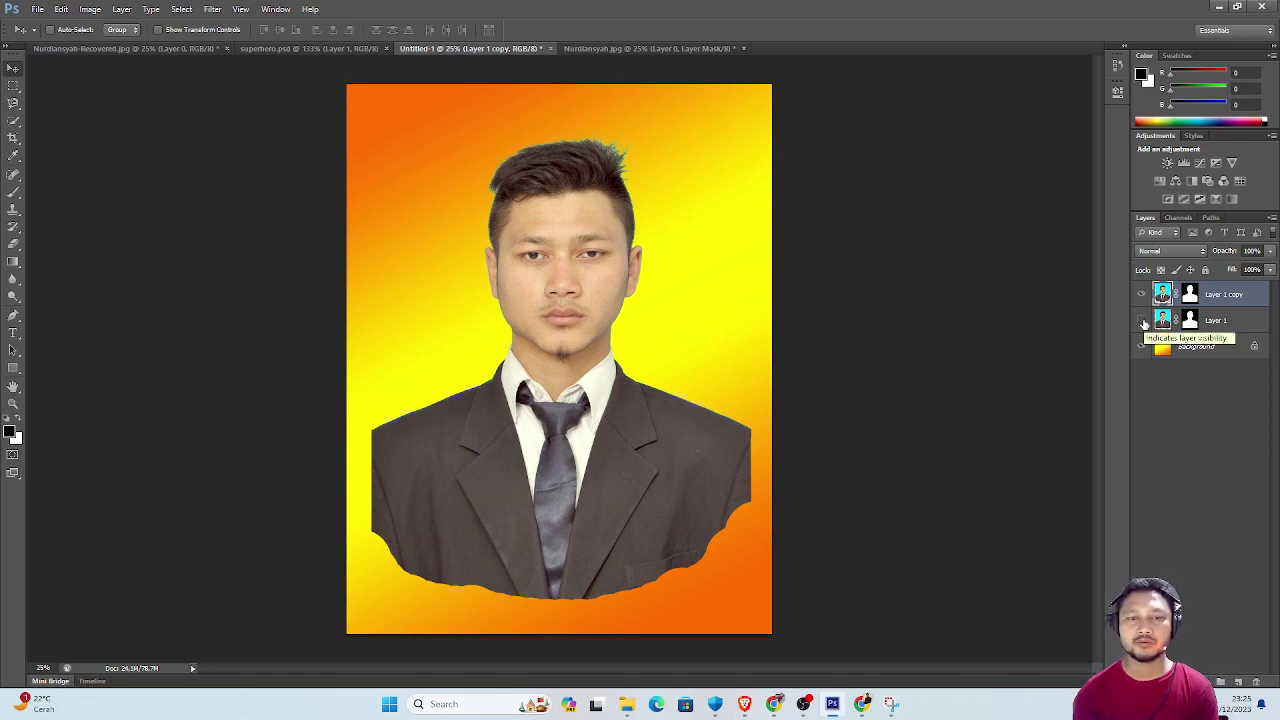
# Keep the original hidden and fade the portrait copy to 31% opacity.
pyautogui.click(1142, 320)
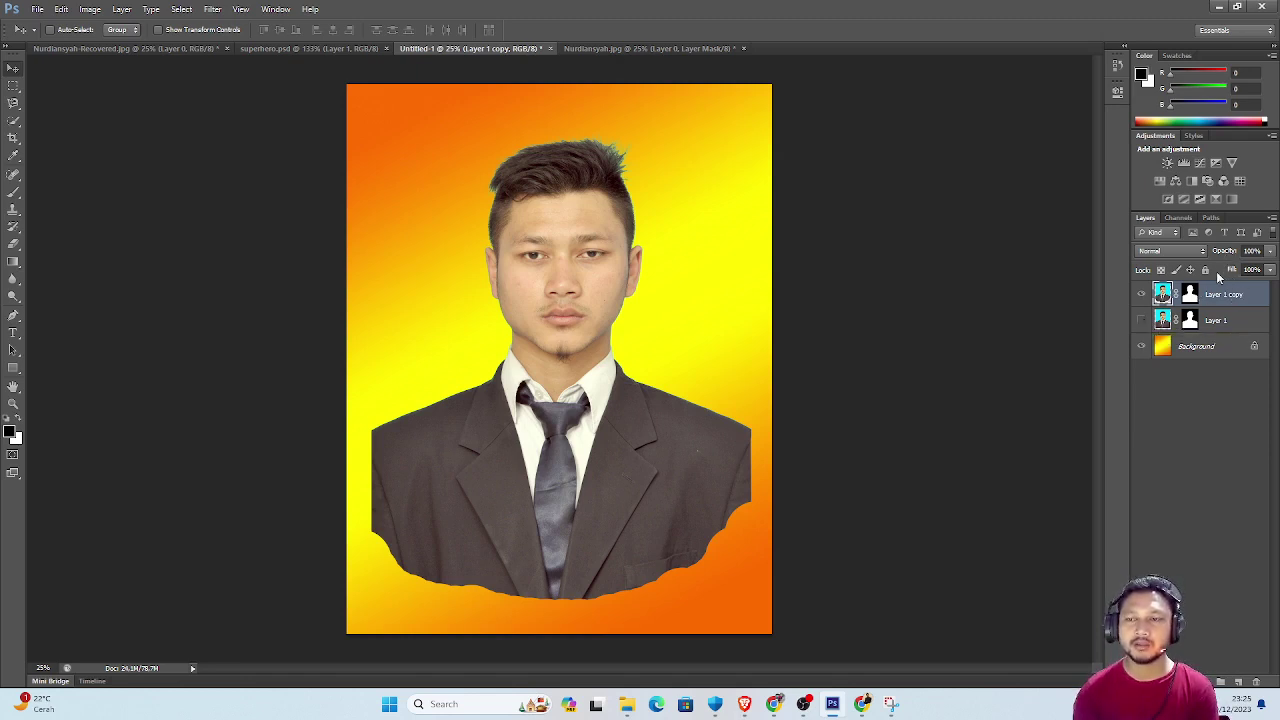
pyautogui.click(1271, 252)
pyautogui.moveTo(1270, 270); pyautogui.dragTo(1235, 270)
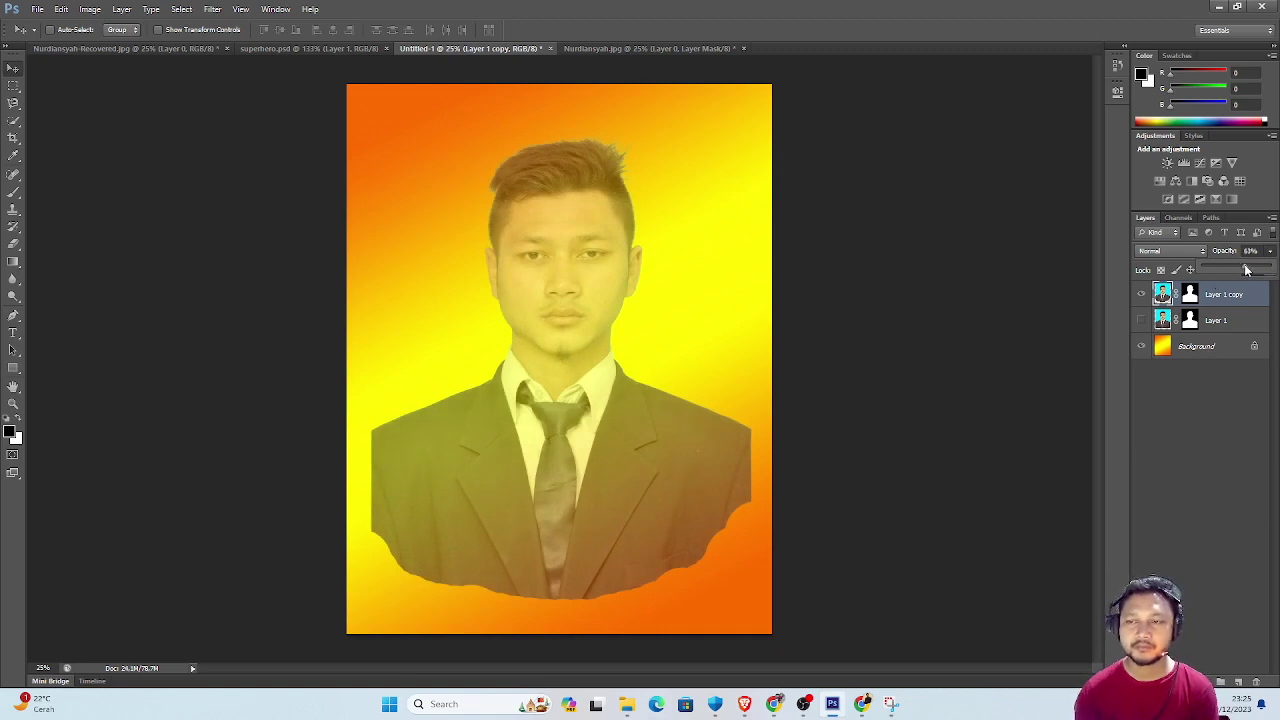
# Raise the portrait copy to 75% opacity and briefly check the Chrome reference.
pyautogui.moveTo(1252, 270); pyautogui.dragTo(1254, 270)
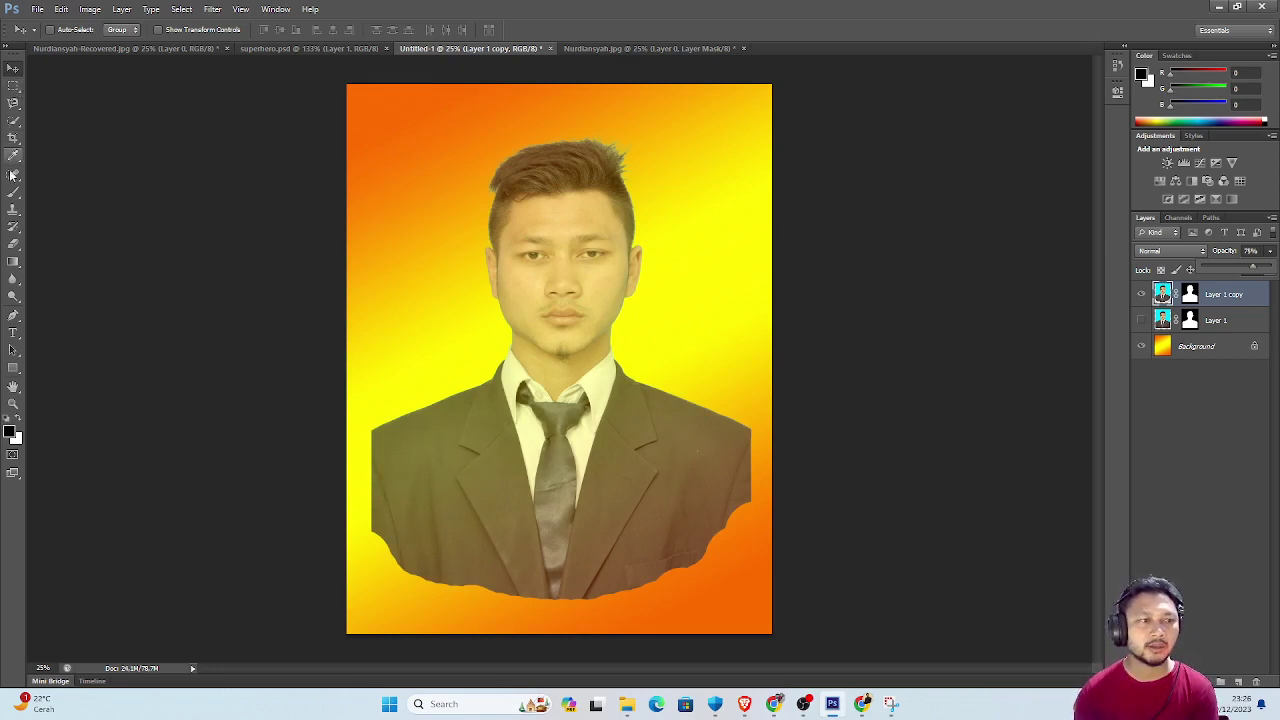
pyautogui.click(13, 243)
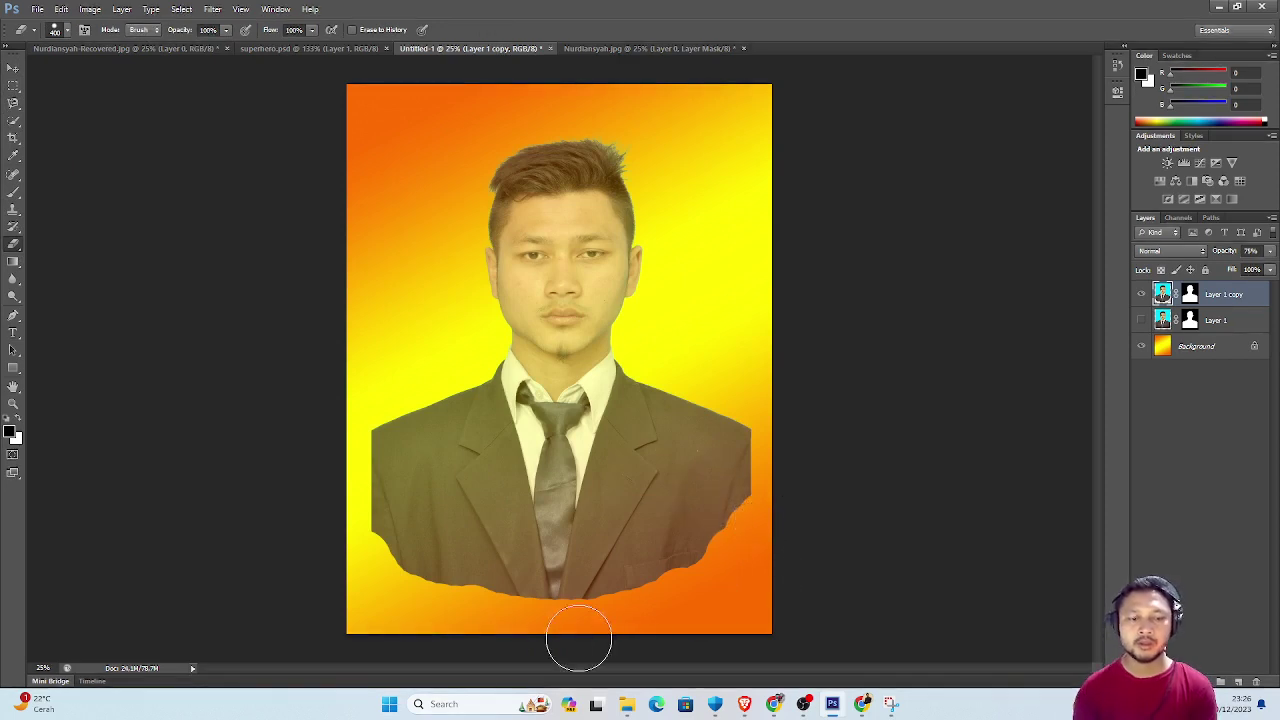
pyautogui.click(12, 68)
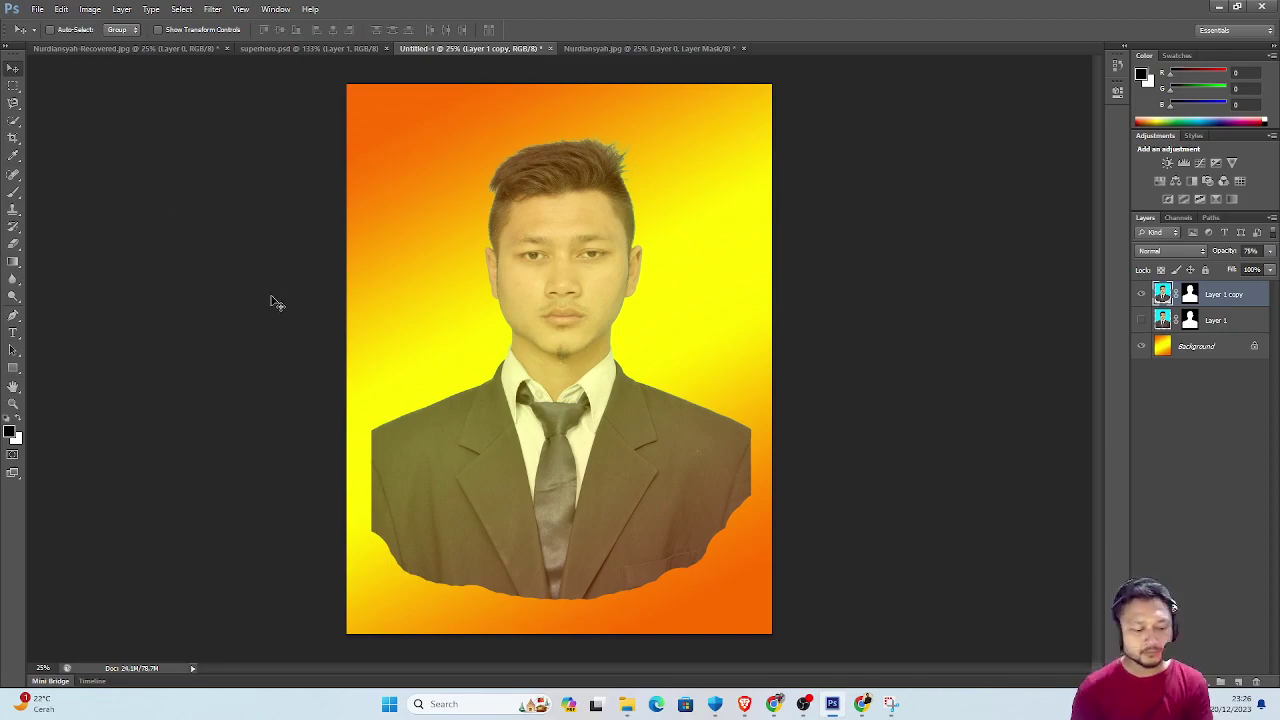
pyautogui.hotkey('alt', 'Tab')
pyautogui.hotkey('alt', 'Tab')
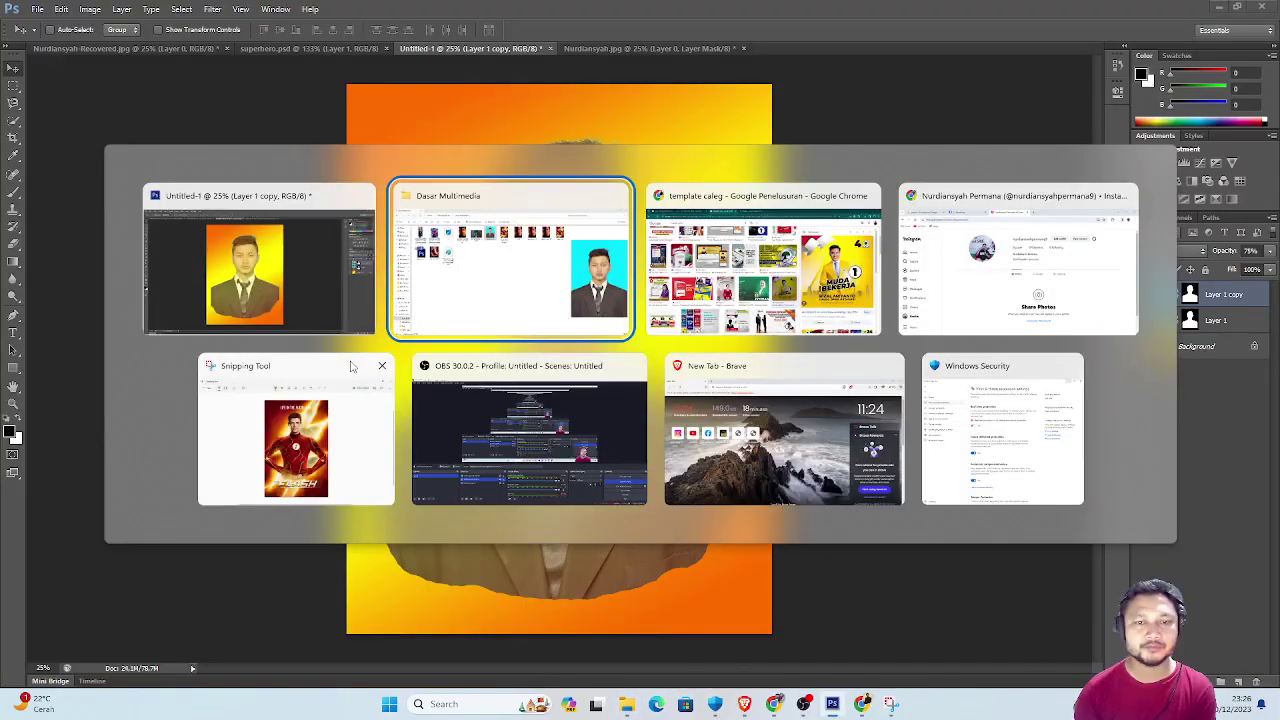
pyautogui.hotkey('alt', 'Tab')
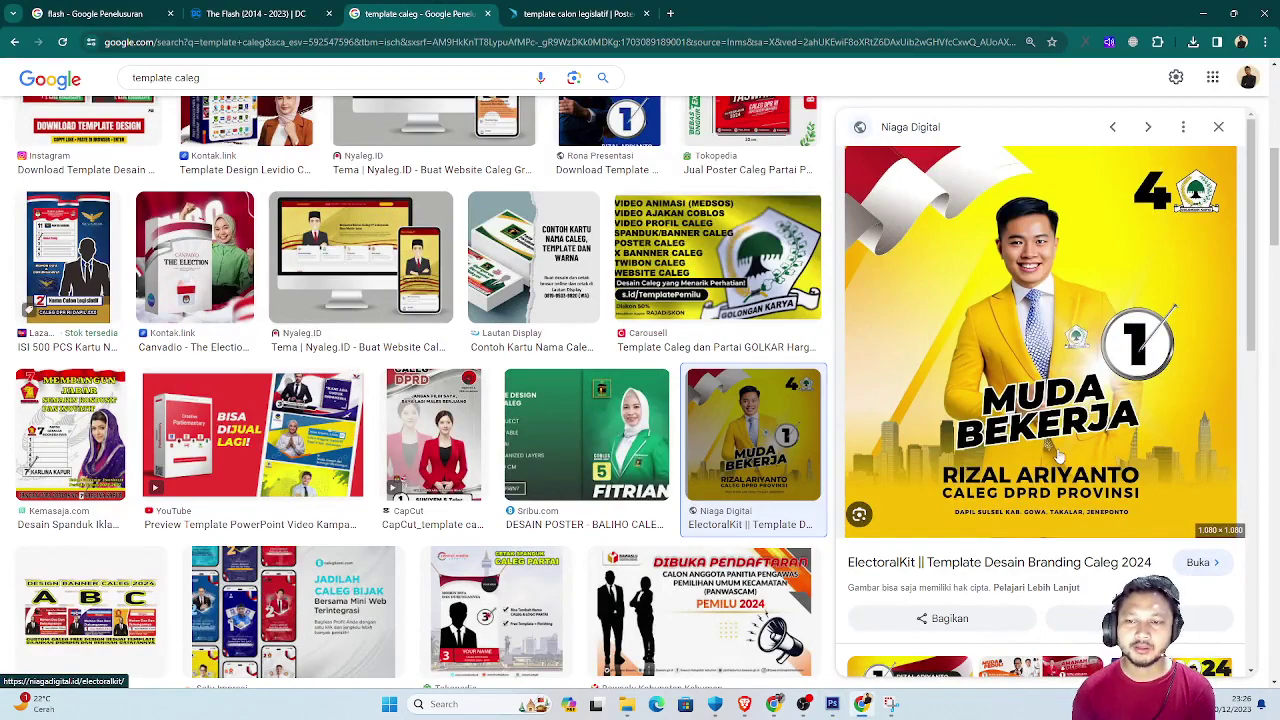
pyautogui.hotkey('alt', 'Tab')
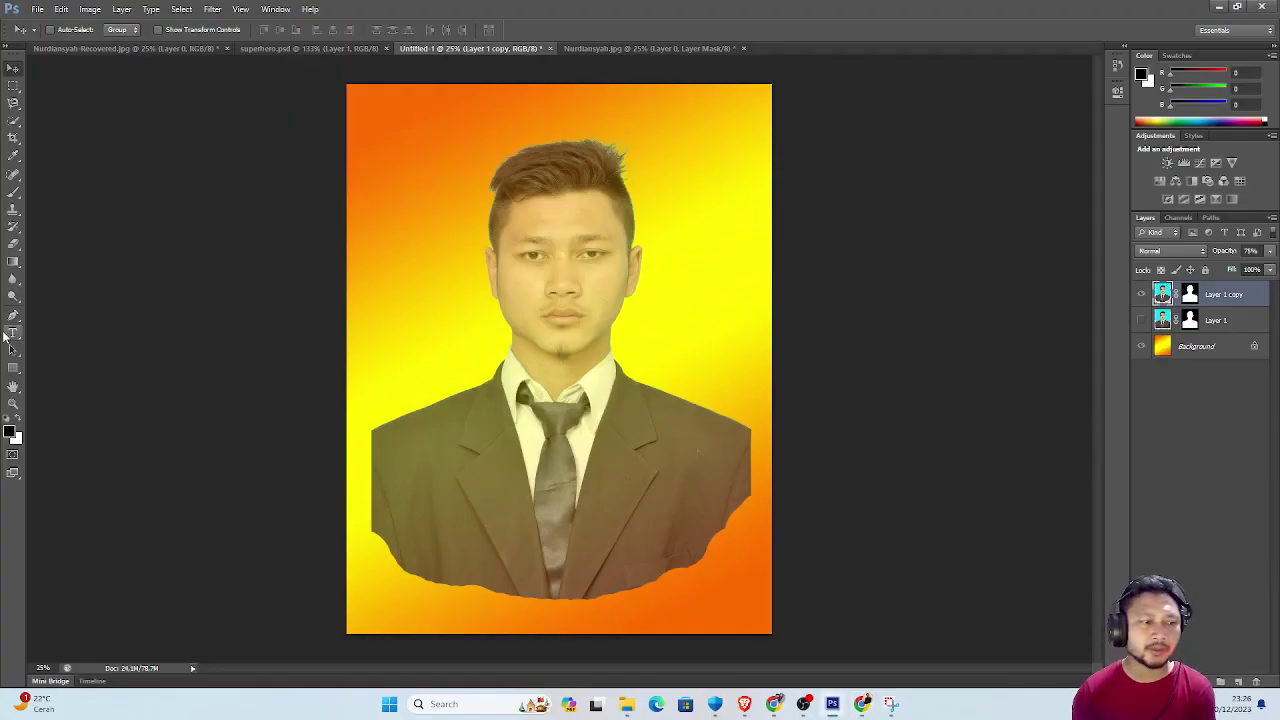
# Add a text layer on the suit, then scale it up and shift it up-left.
pyautogui.press('t')
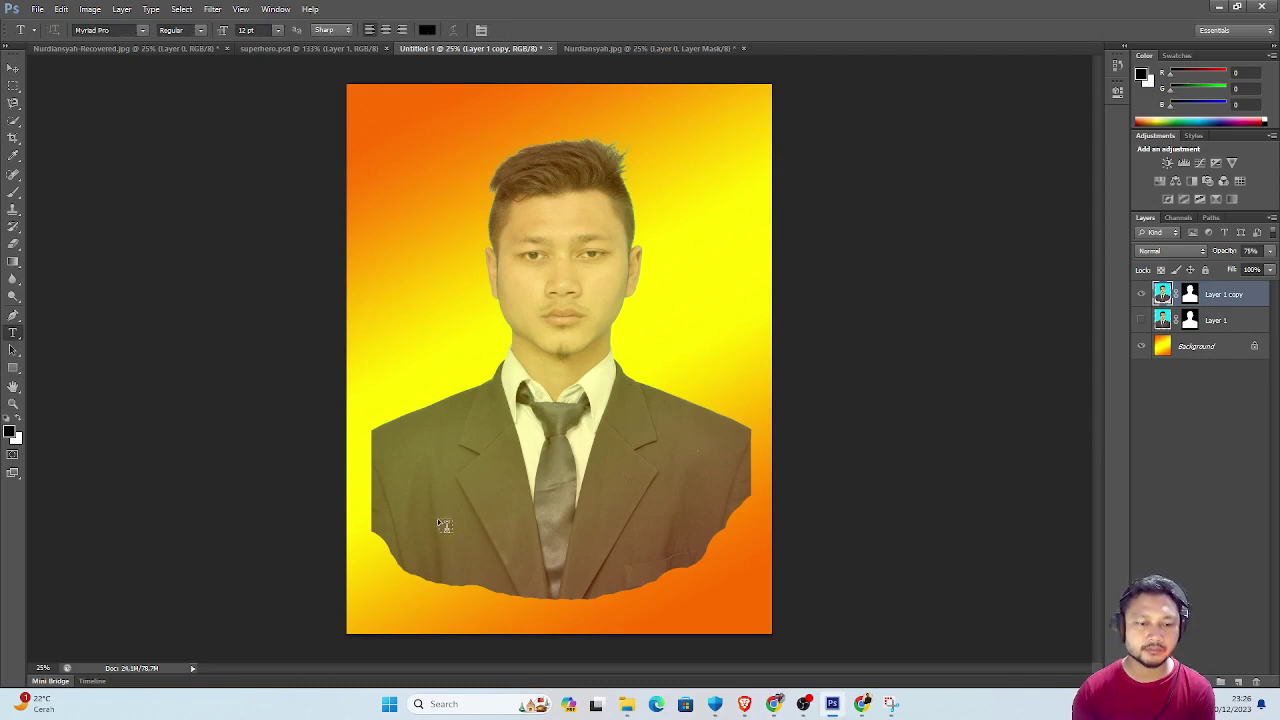
pyautogui.click(428, 515)
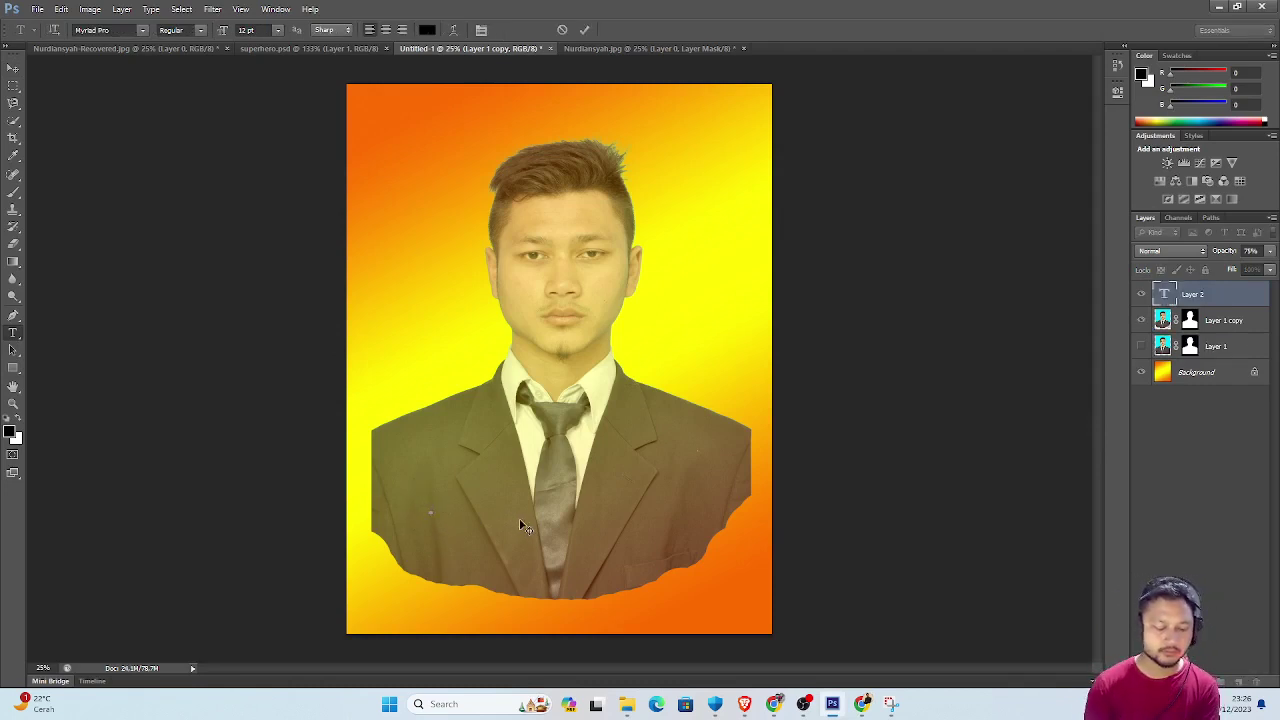
pyautogui.write('Nurd')
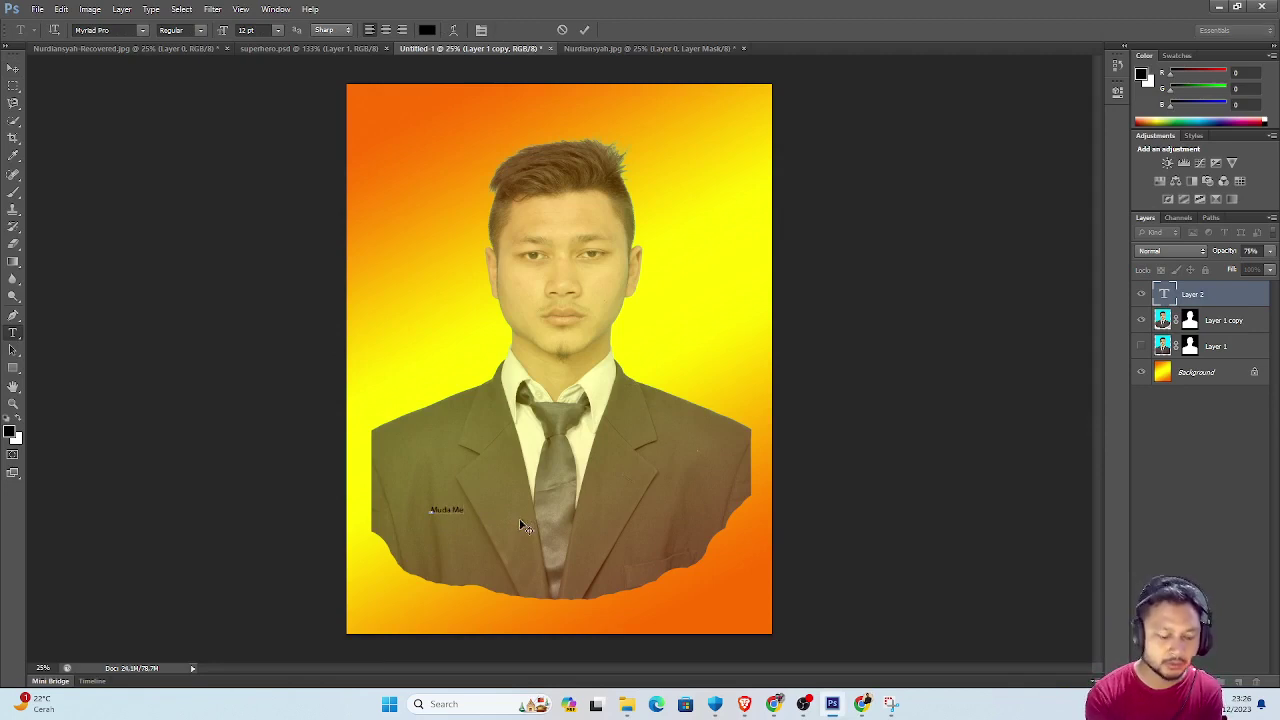
pyautogui.write('i')
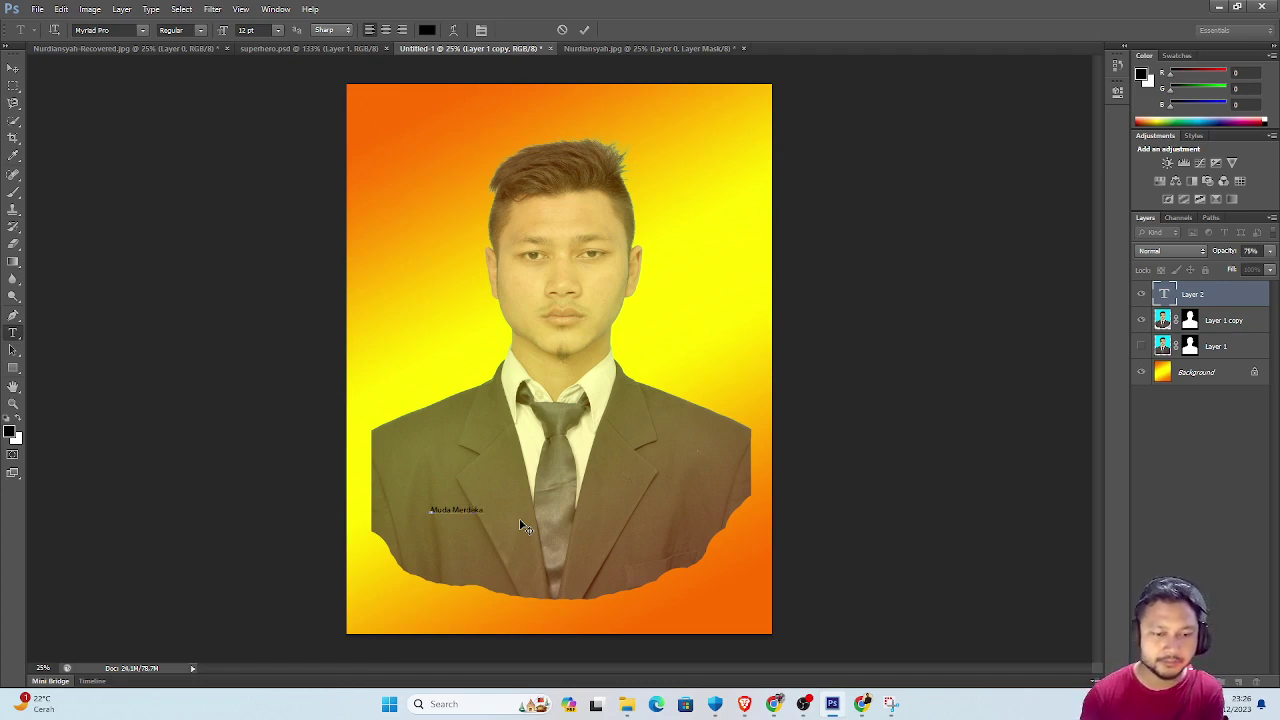
pyautogui.write('a')
pyautogui.click(13, 70)
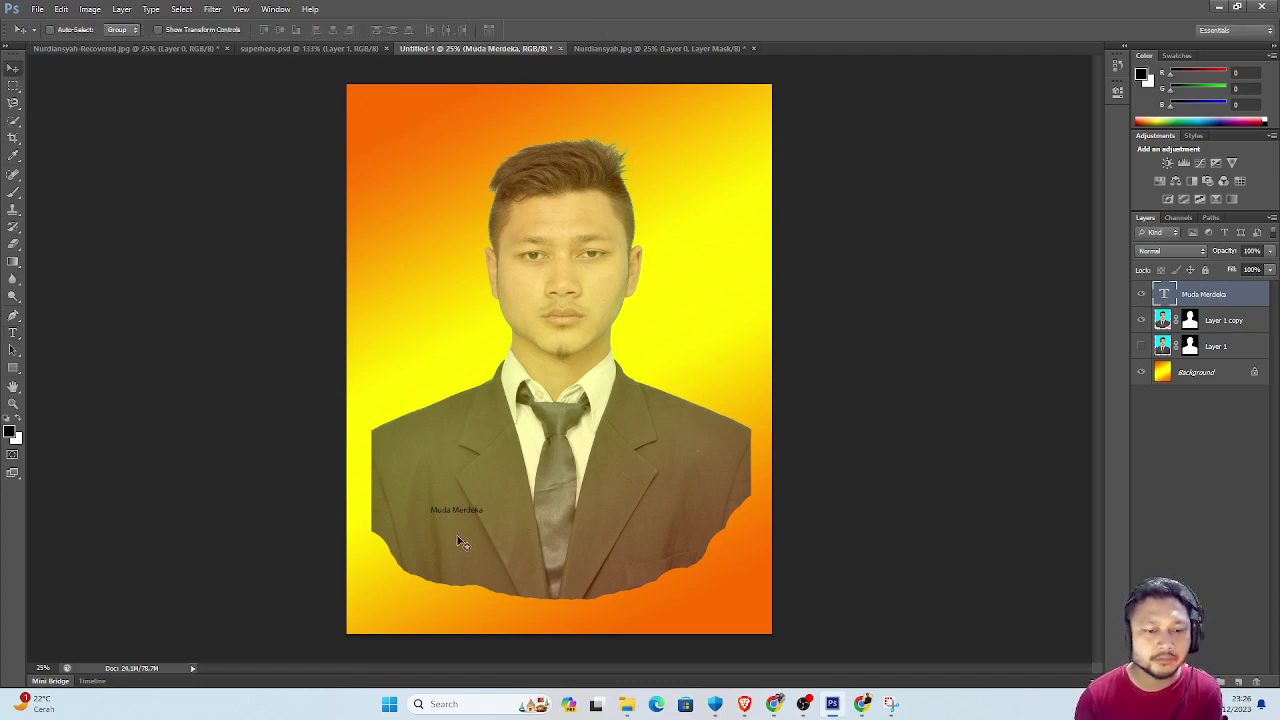
pyautogui.hotkey('ctrl', 't')
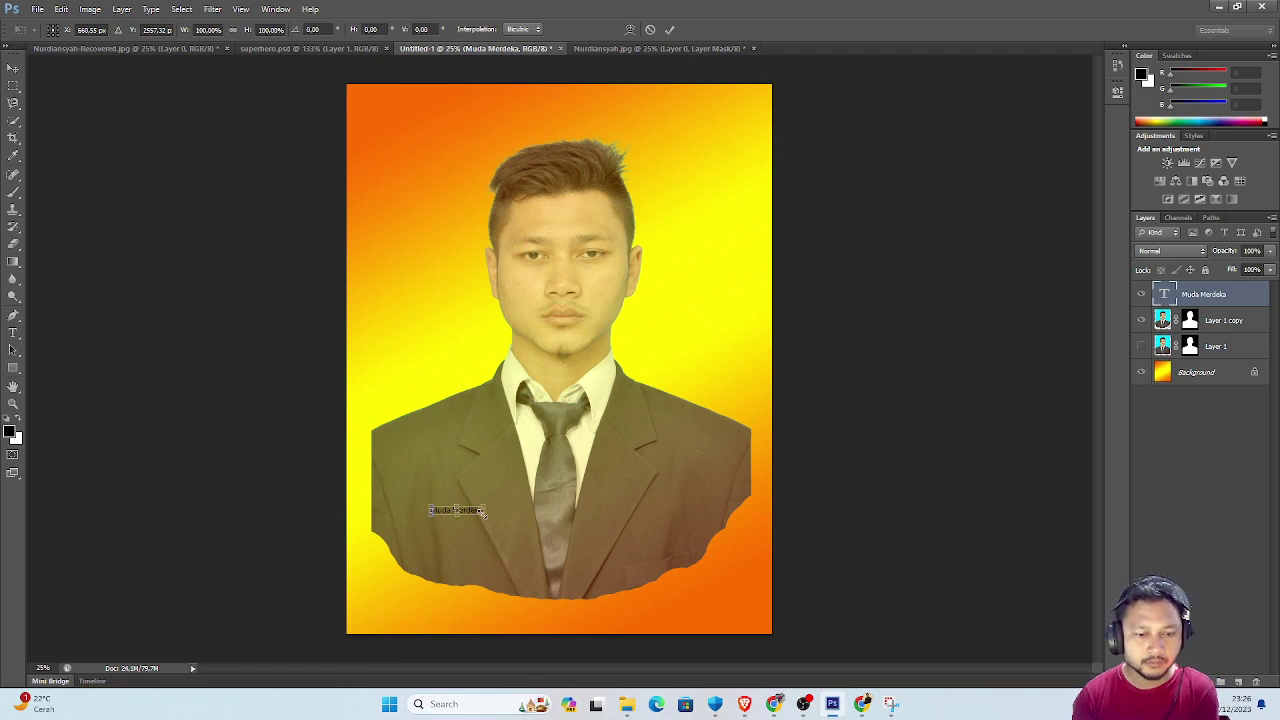
pyautogui.moveTo(484, 516)
pyautogui.mouseDown()
pyautogui.moveTo(572, 580)
pyautogui.moveTo(700, 640)
pyautogui.mouseUp()
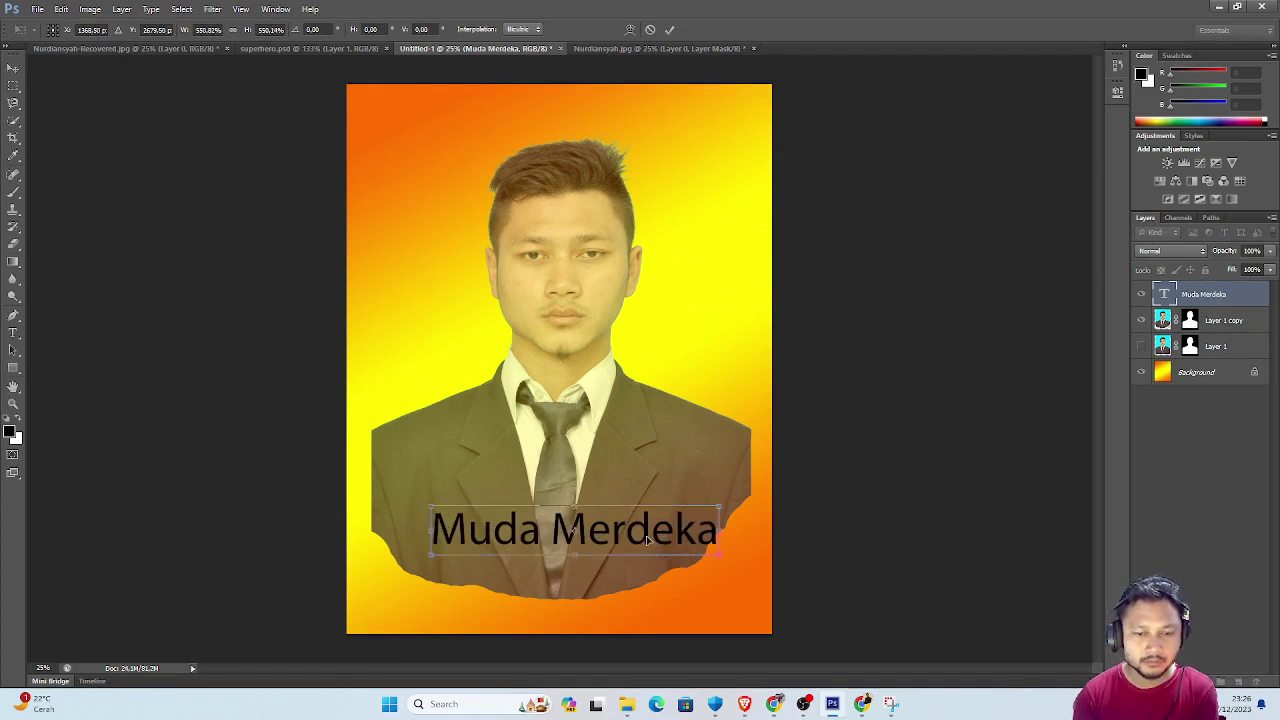
pyautogui.moveTo(647, 540); pyautogui.dragTo(626, 517)
pyautogui.press('Return')
# Set the whole Muda Merdeka text in Mistral after trying Onyx.
pyautogui.press('t')
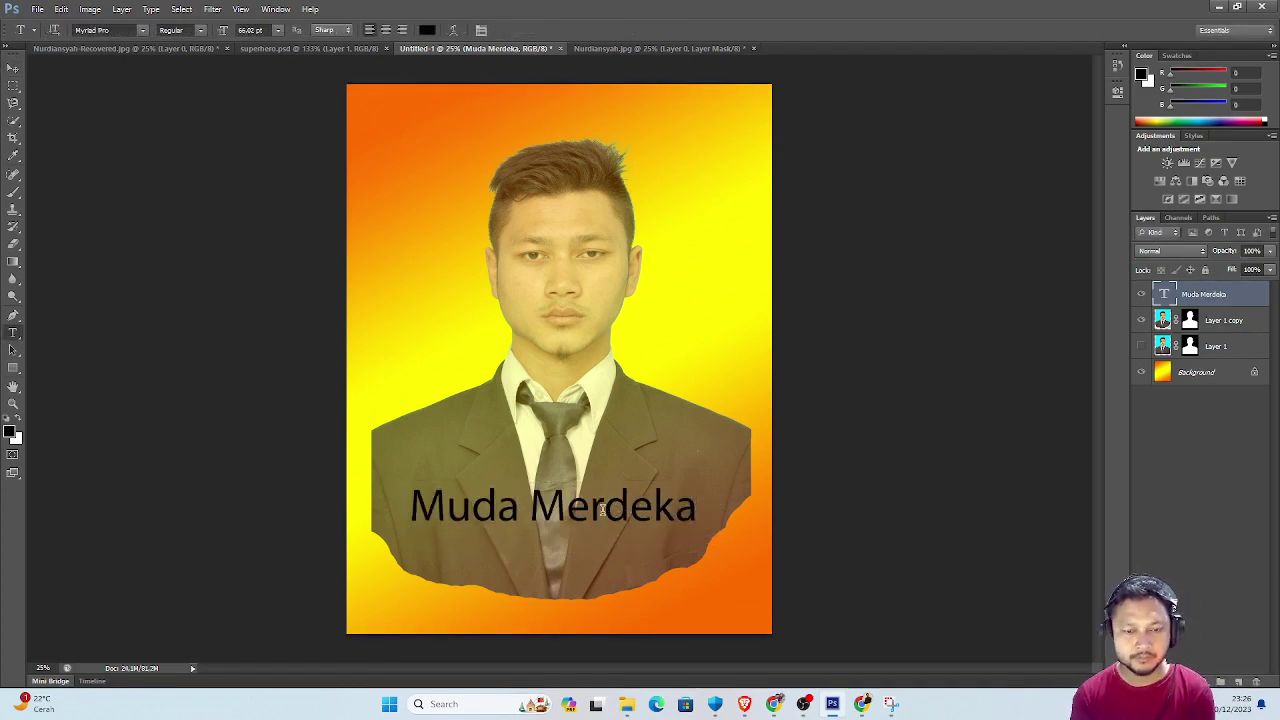
pyautogui.click(603, 510)
pyautogui.hotkey('ctrl', 'a')
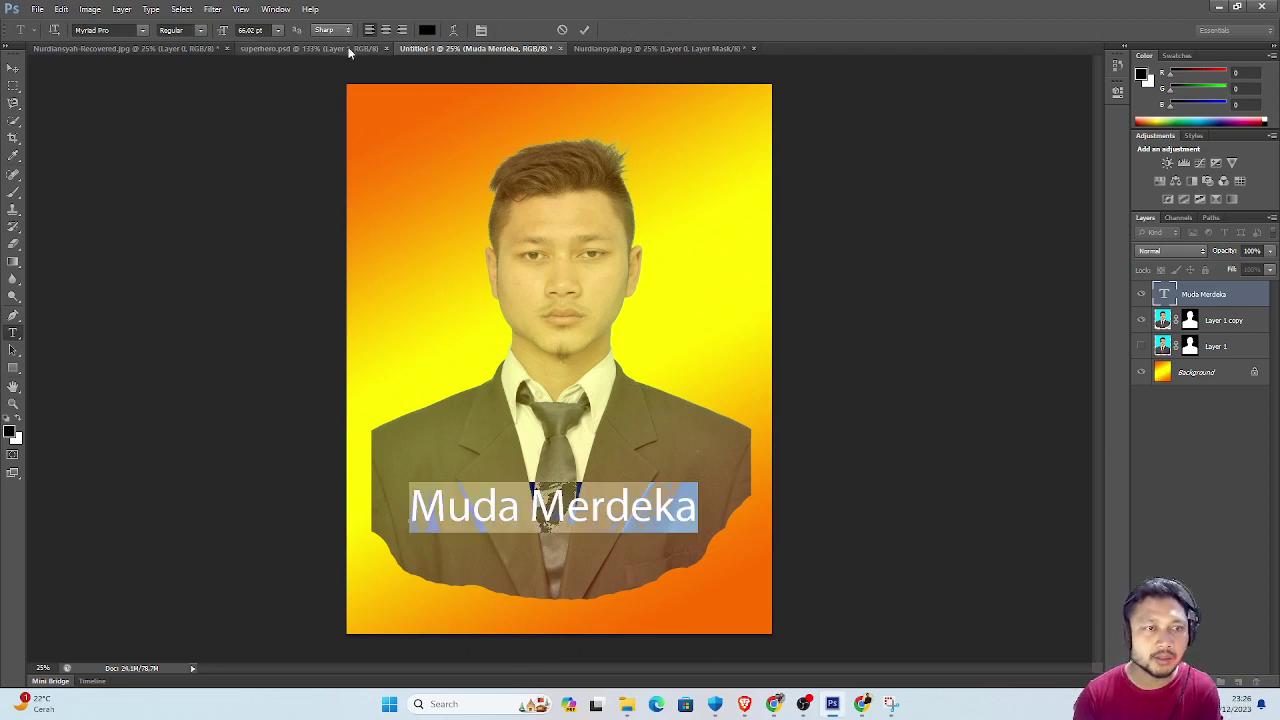
pyautogui.click(141, 31)
pyautogui.click(230, 252)
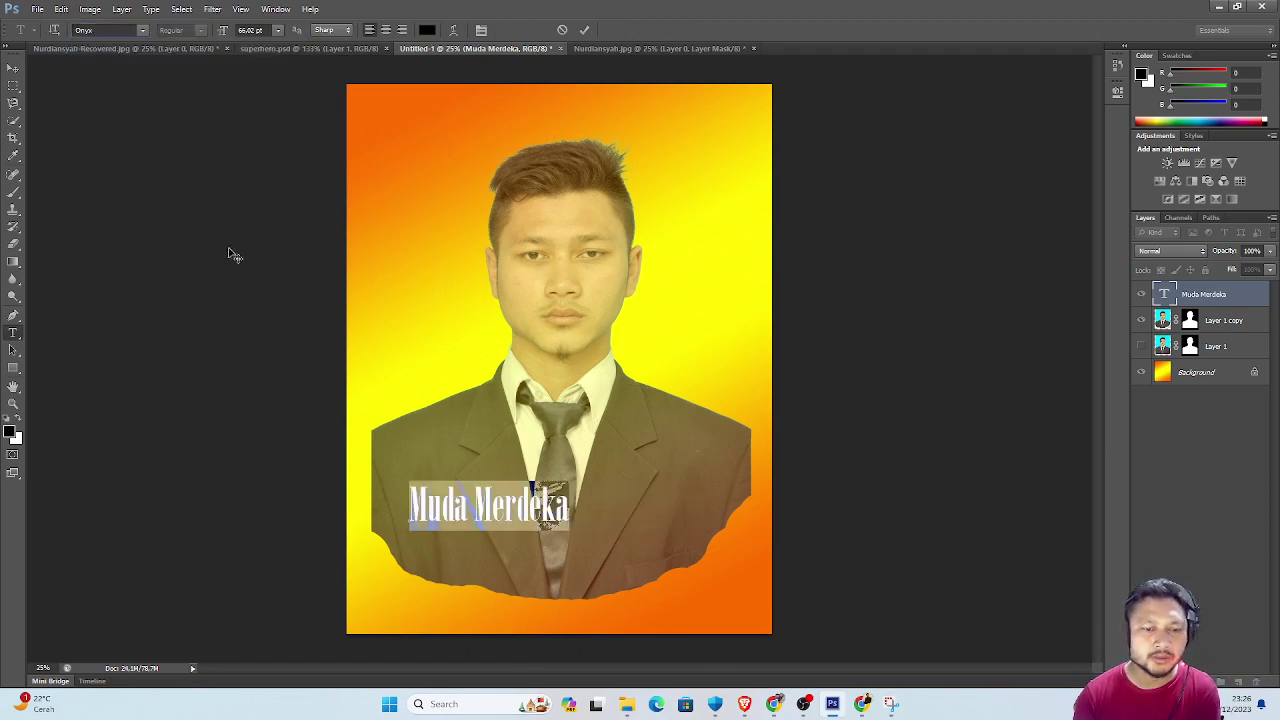
pyautogui.click(143, 30)
pyautogui.scroll(2, 160, 146)
pyautogui.scroll(2, 160, 146)
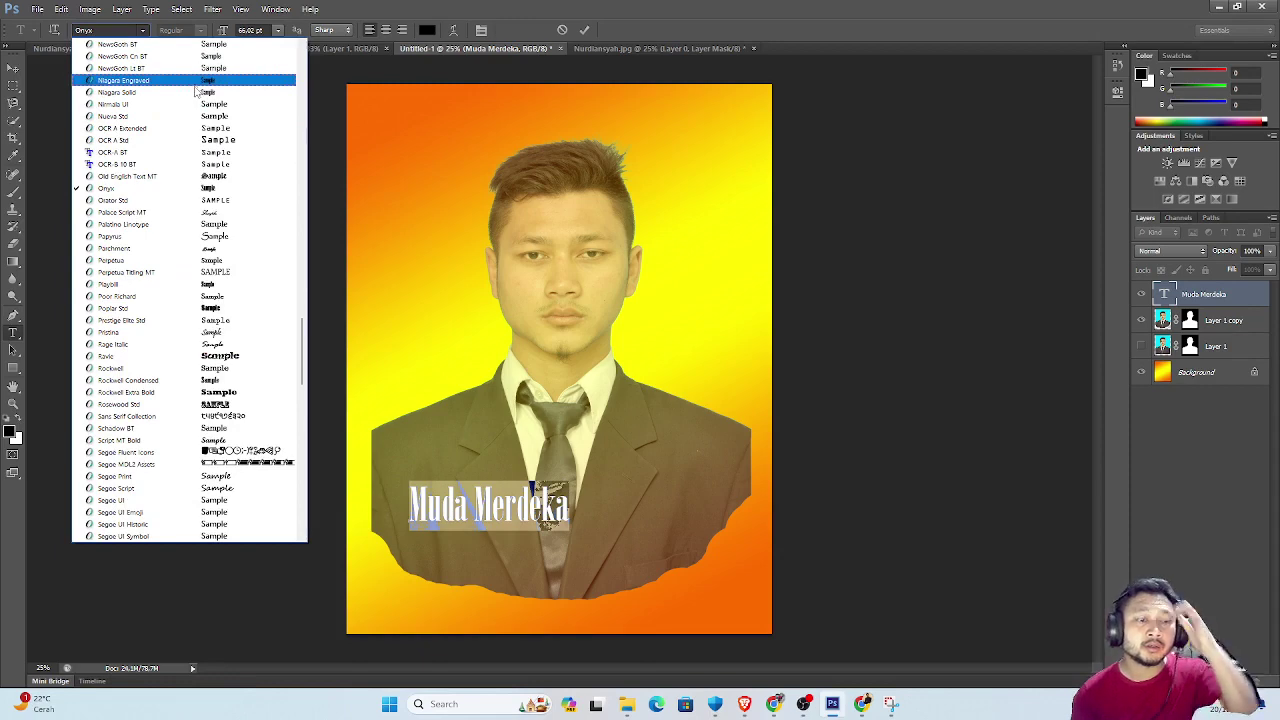
pyautogui.scroll(4, 205, 145)
pyautogui.scroll(4, 210, 148)
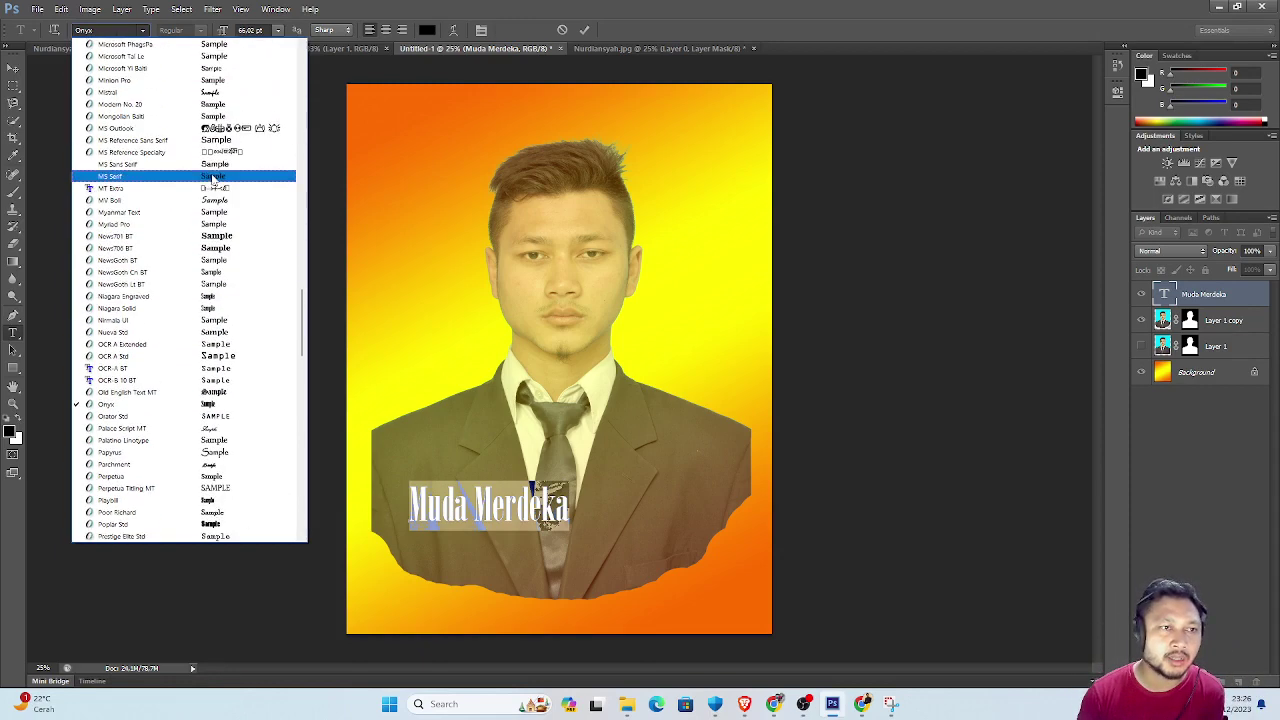
pyautogui.click(217, 164)
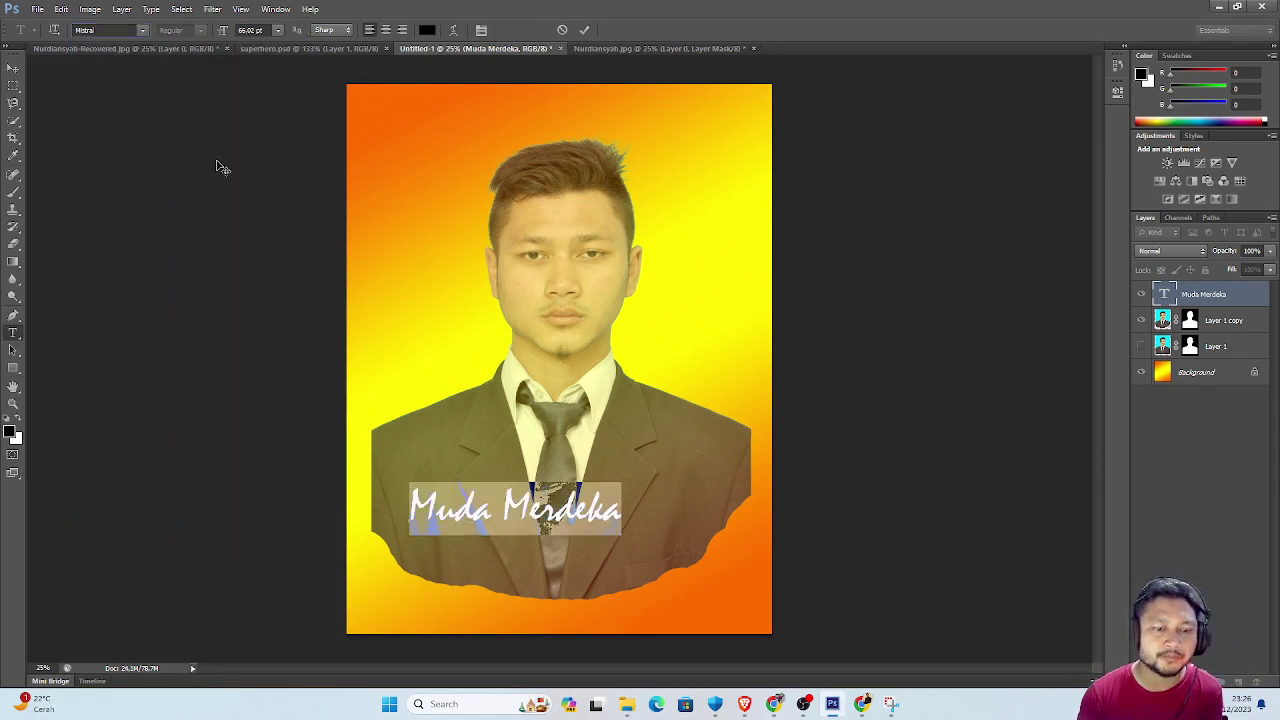
pyautogui.click(13, 67)
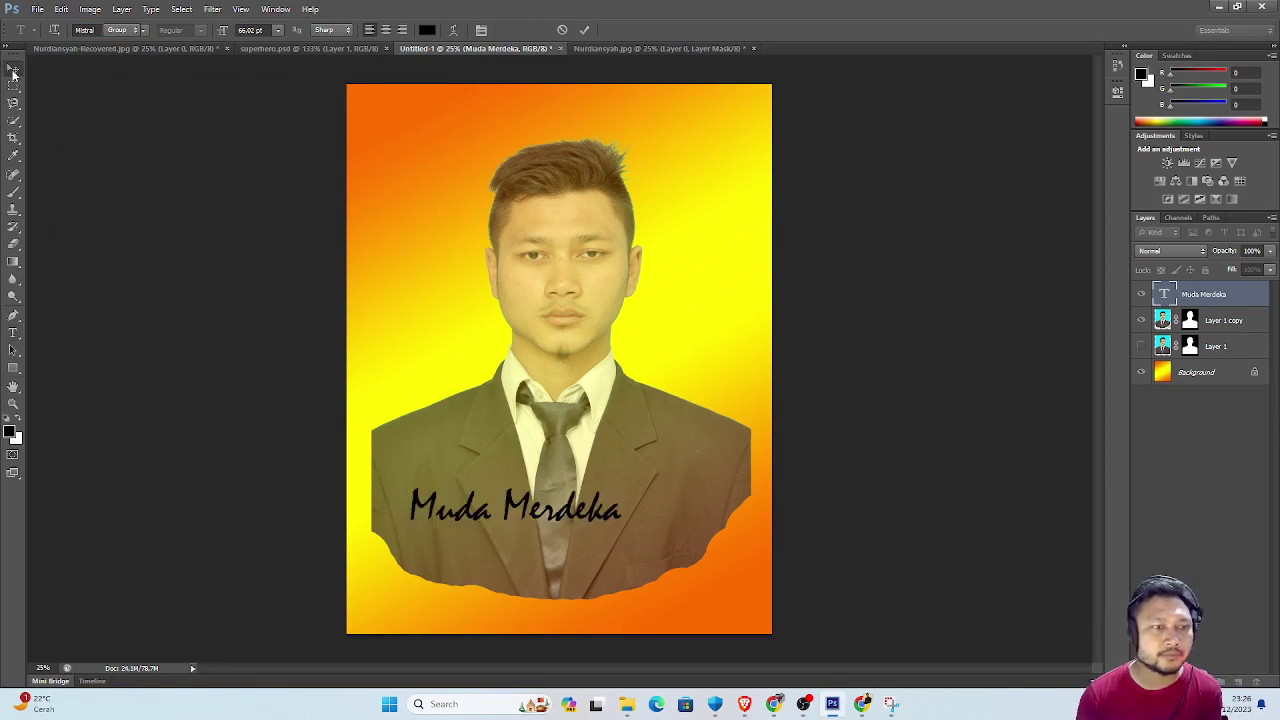
# Enlarge the script text to about 182% and move it slightly up.
pyautogui.moveTo(588, 526)
pyautogui.mouseDown()
pyautogui.moveTo(594, 540)
pyautogui.moveTo(733, 488)
pyautogui.mouseUp()
pyautogui.hotkey('ctrl', 't')
pyautogui.moveTo(628, 537); pyautogui.dragTo(649, 557)
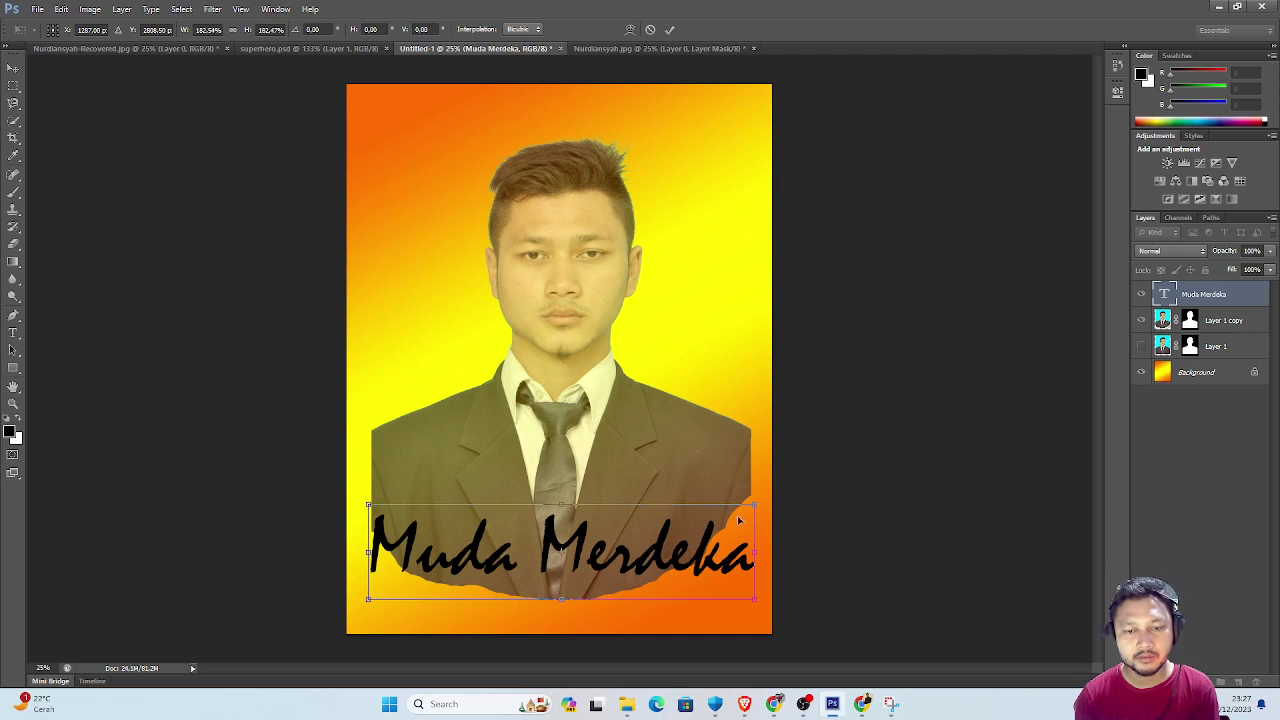
pyautogui.moveTo(751, 503); pyautogui.dragTo(740, 497)
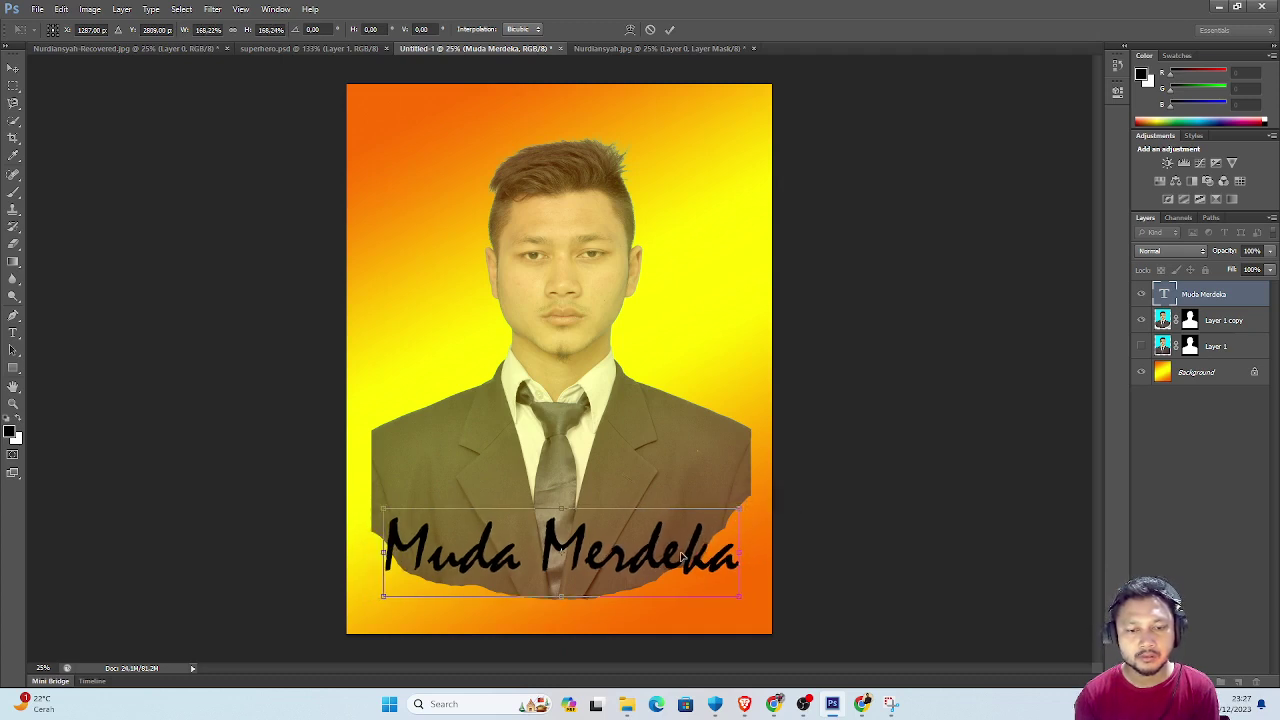
pyautogui.moveTo(683, 556); pyautogui.dragTo(674, 531)
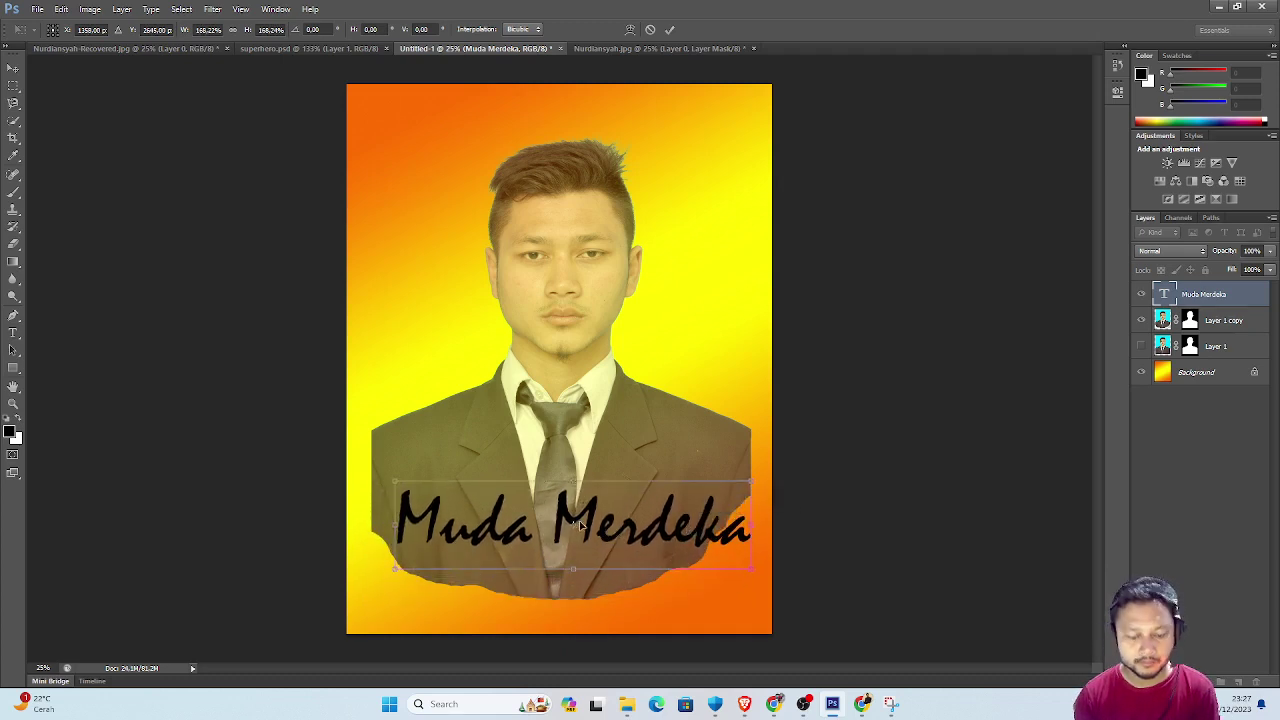
pyautogui.press('Return')
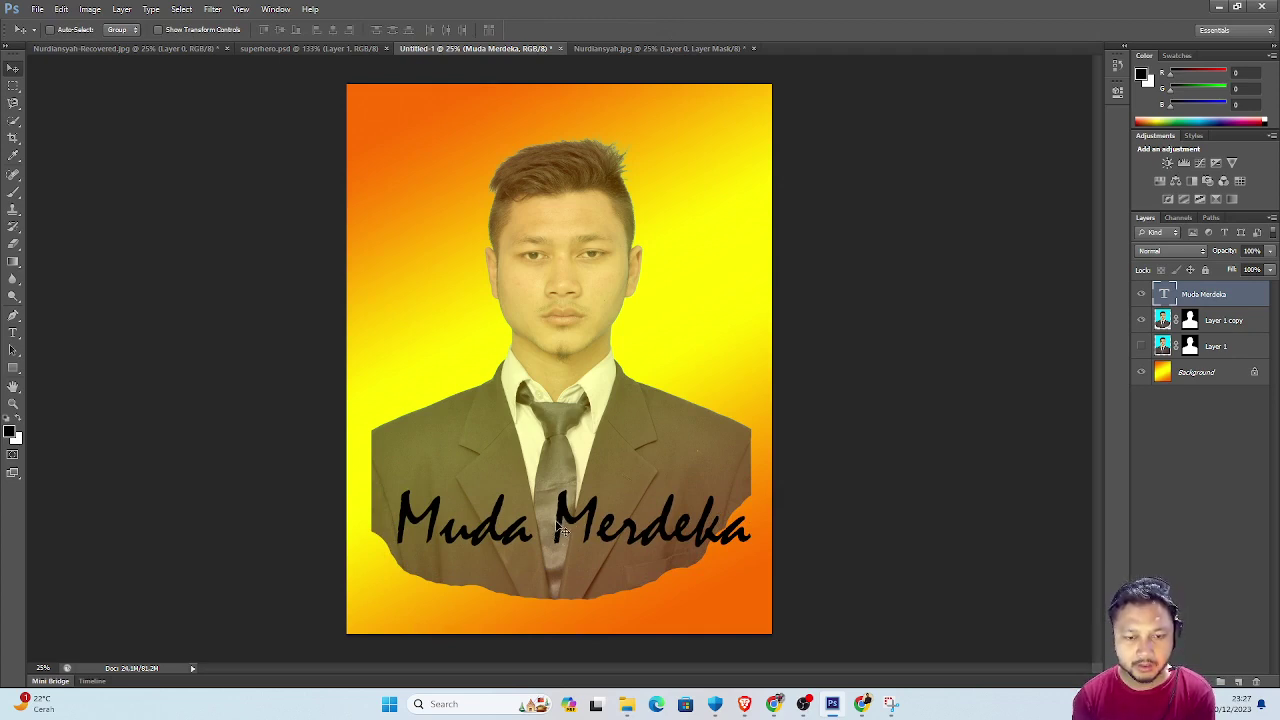
# Break the text into Muda and Merdeka on two centred lines.
pyautogui.press('t')
pyautogui.click(557, 527)
pyautogui.press('Return')
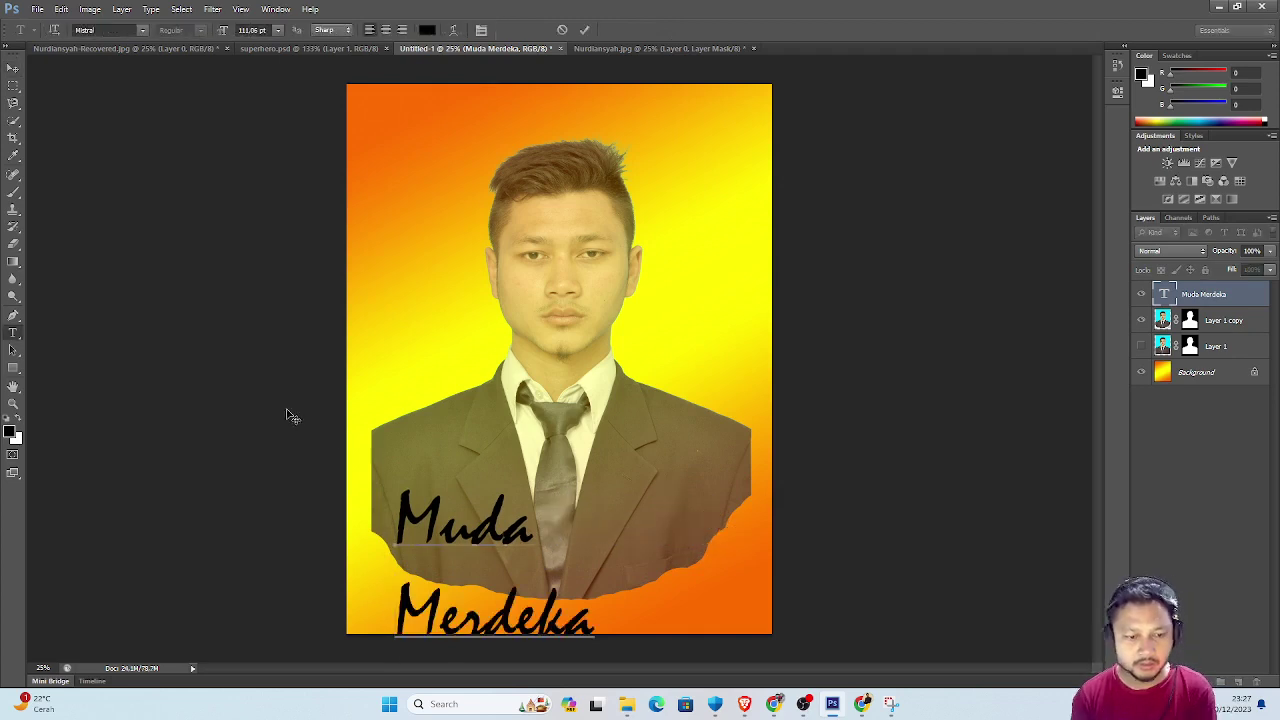
pyautogui.hotkey('ctrl', 'a')
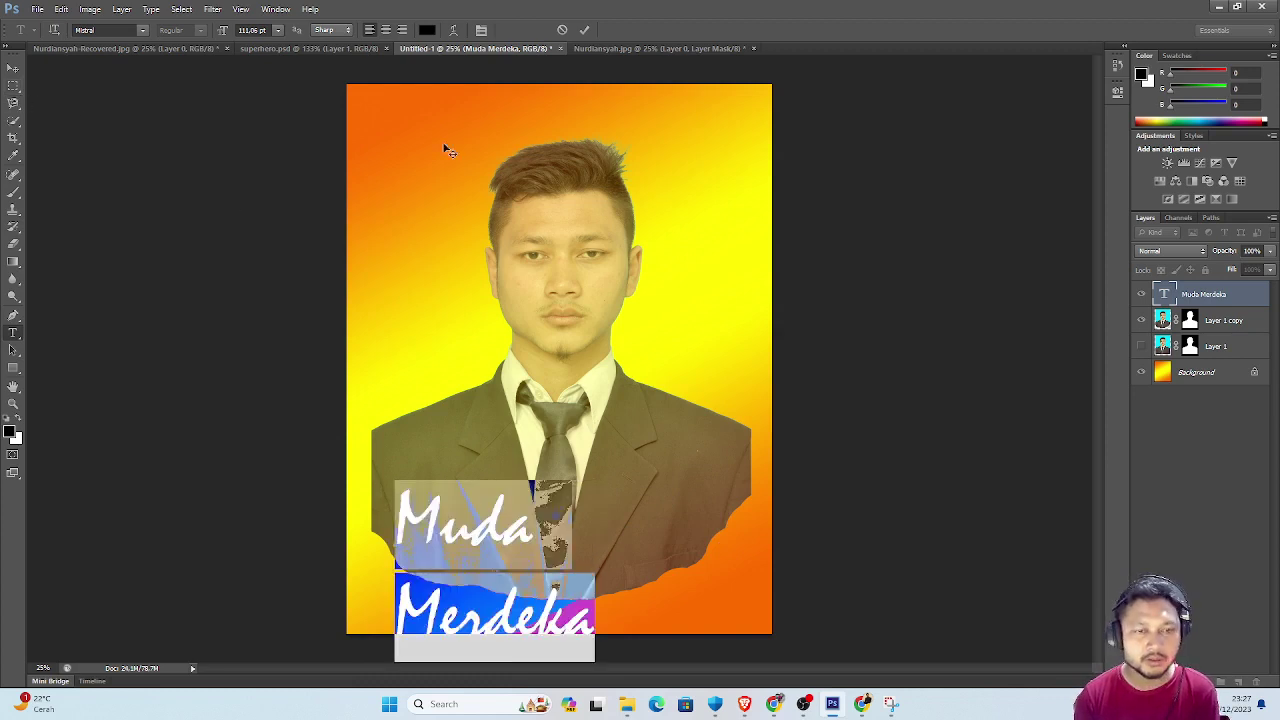
pyautogui.click(386, 30)
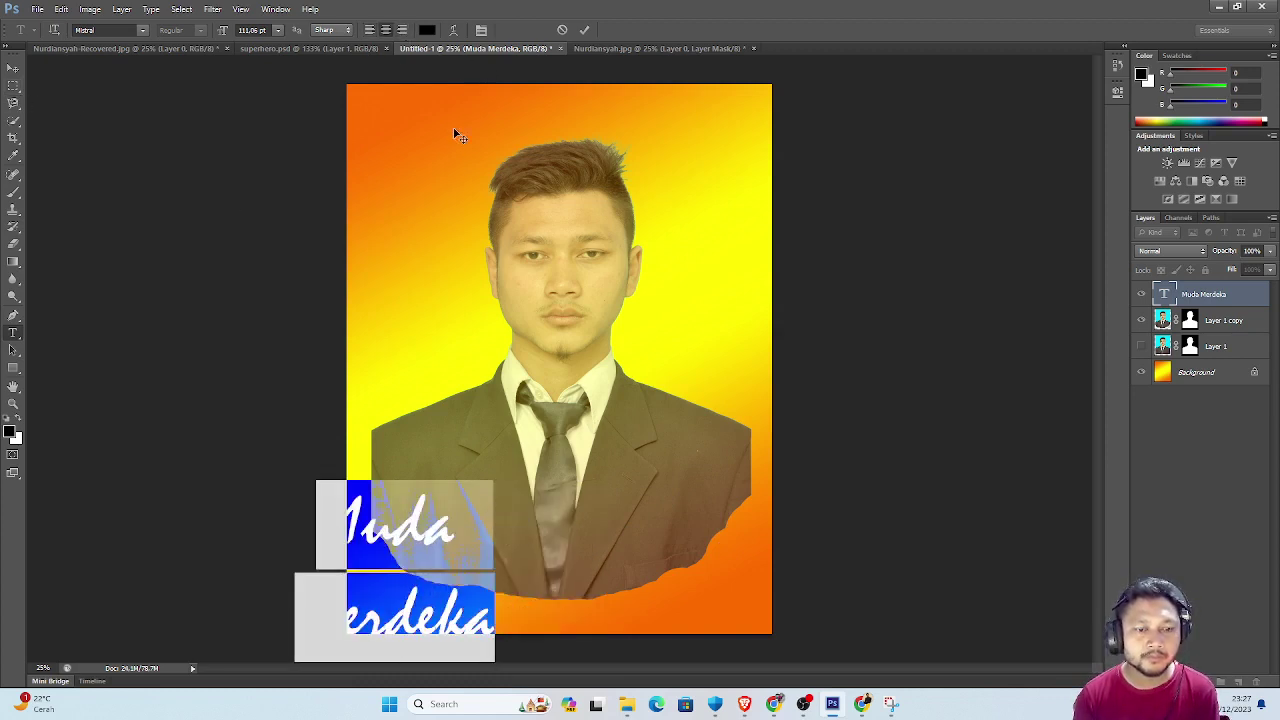
pyautogui.click(13, 68)
# Move the two-line text right onto the suit, keeping it upright.
pyautogui.moveTo(425, 532); pyautogui.dragTo(608, 527)
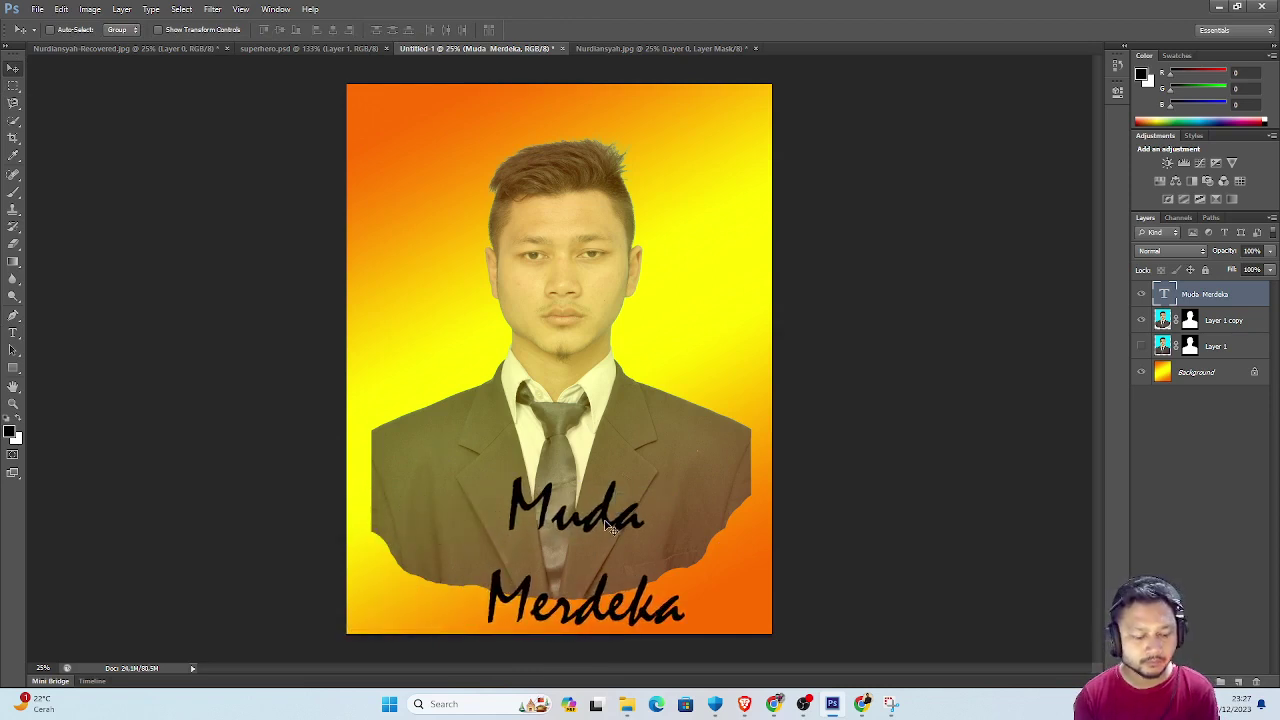
pyautogui.hotkey('ctrl', 't')
pyautogui.moveTo(712, 468); pyautogui.dragTo(714, 414)
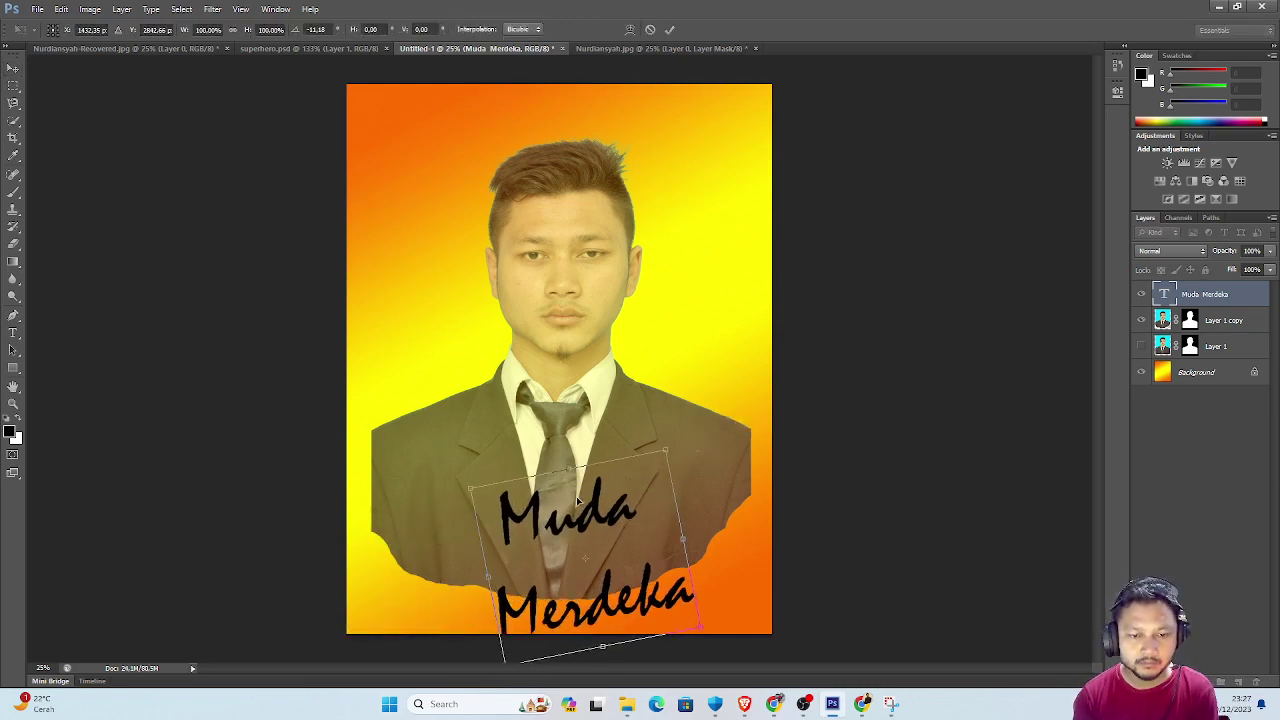
pyautogui.hotkey('ctrl', 'z')
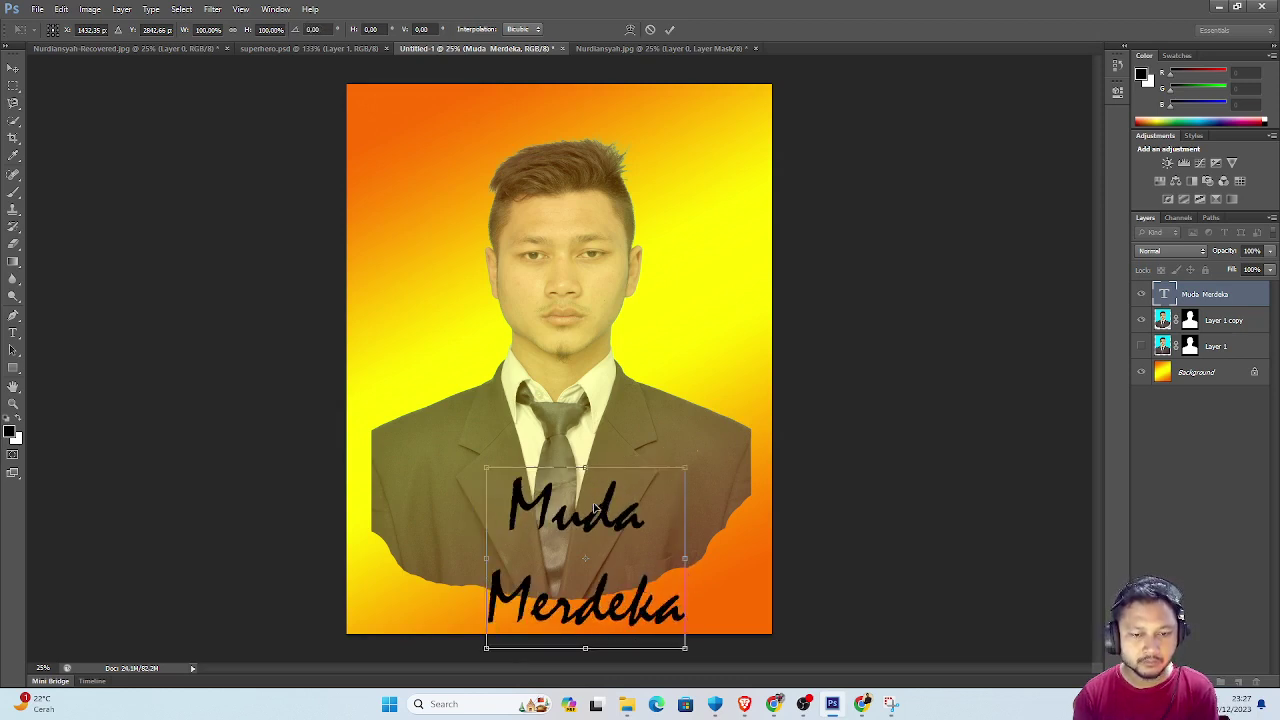
pyautogui.press('Return')
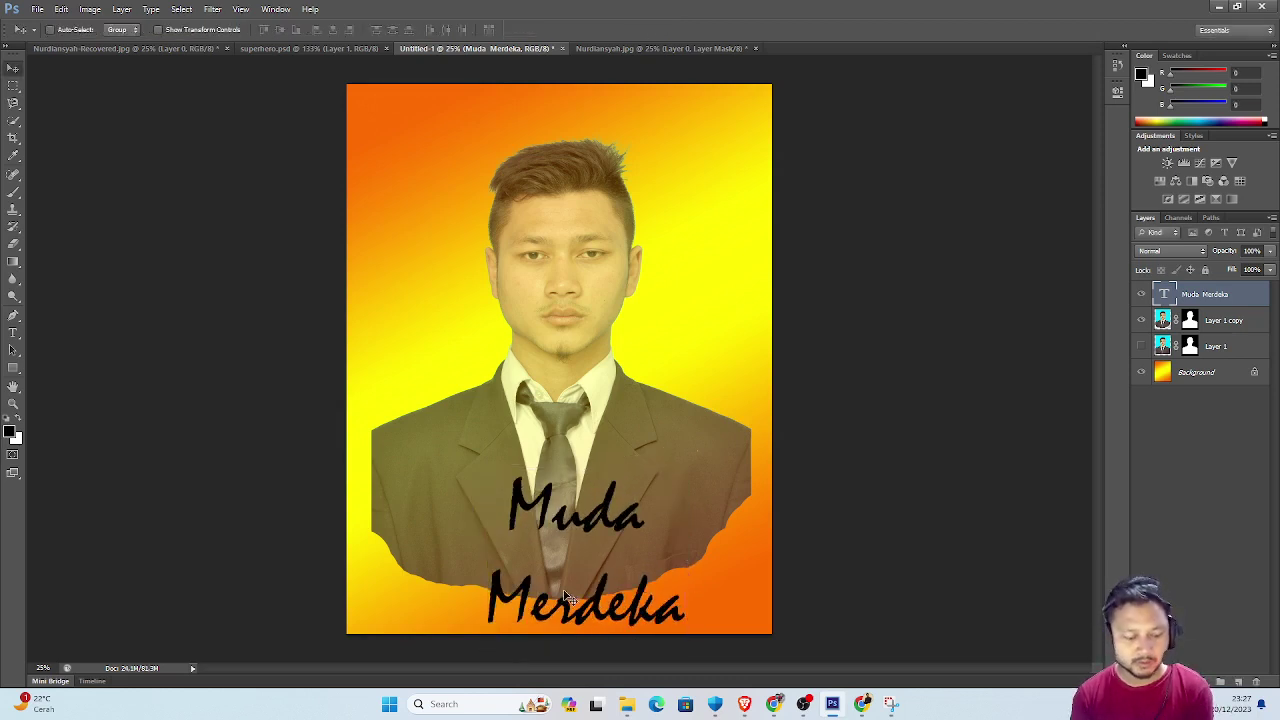
# Delete the word Merdeka so the text reads only Muda.
pyautogui.press('t')
pyautogui.click(558, 595)
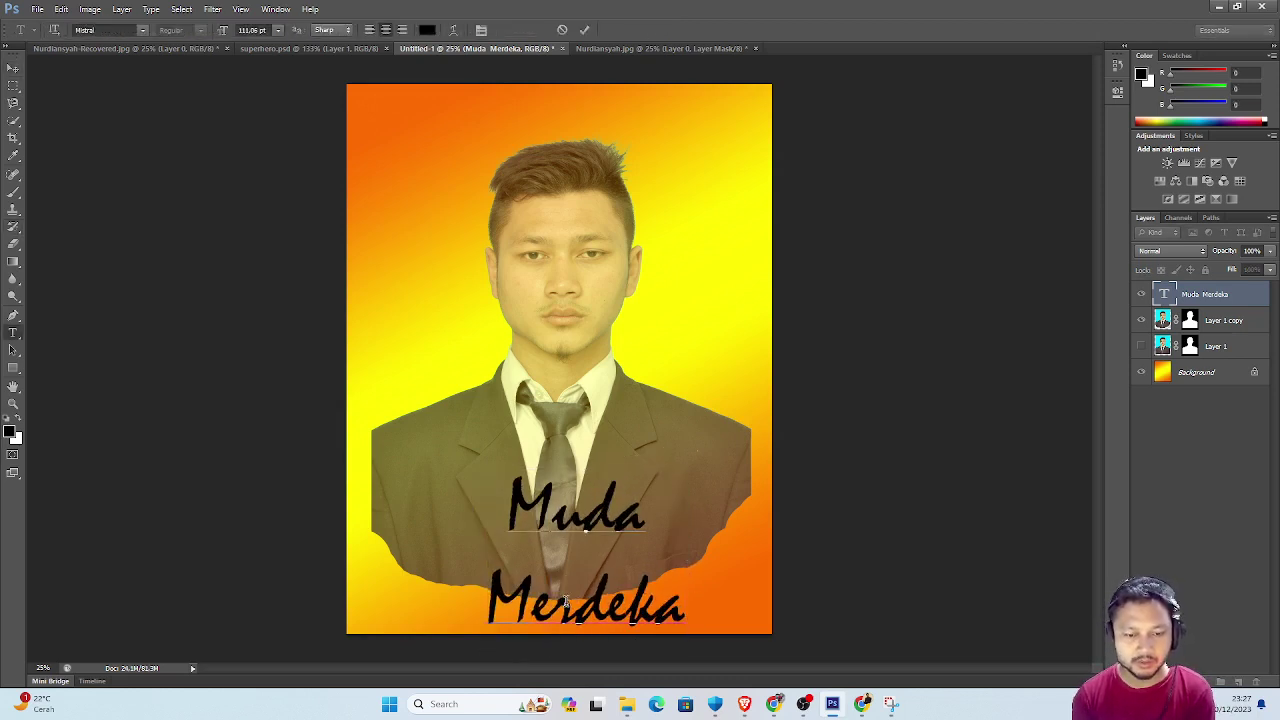
pyautogui.moveTo(500, 592); pyautogui.dragTo(700, 613)
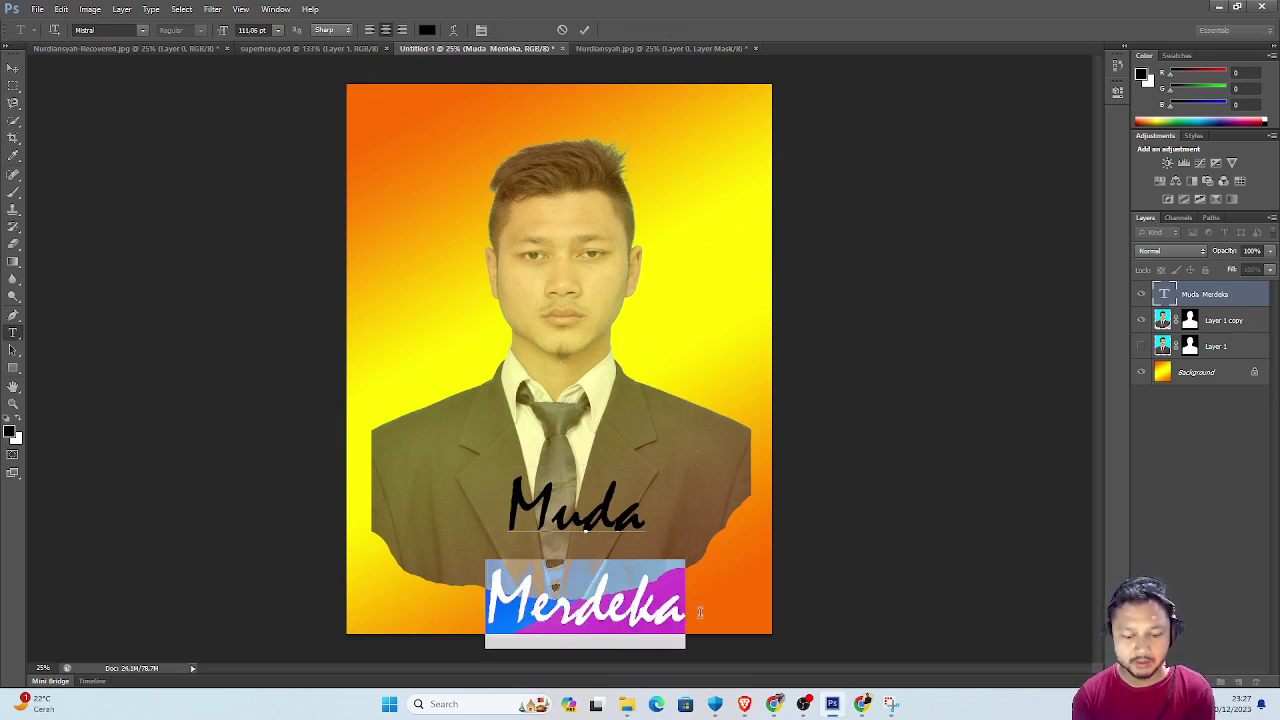
pyautogui.press('BackSpace')
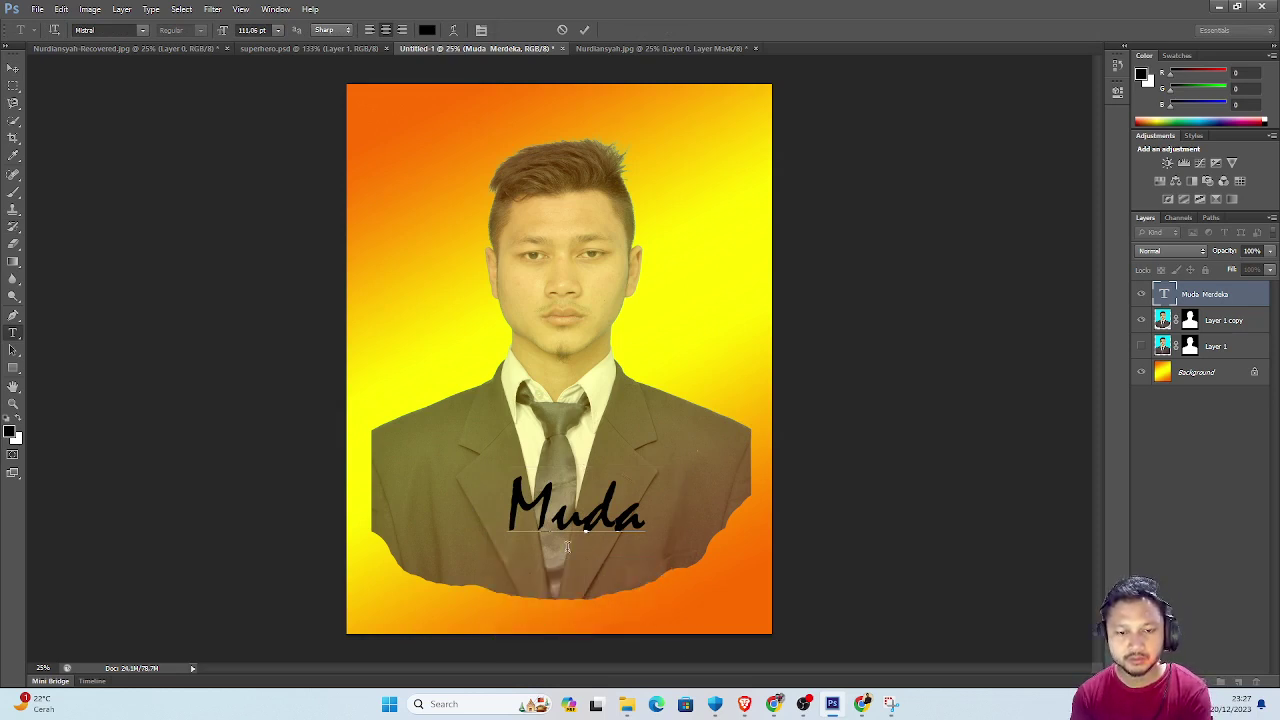
pyautogui.hotkey('ctrl', 'Return')
# Duplicate the Muda text layer and move the copy down below the original.
pyautogui.click(13, 68)
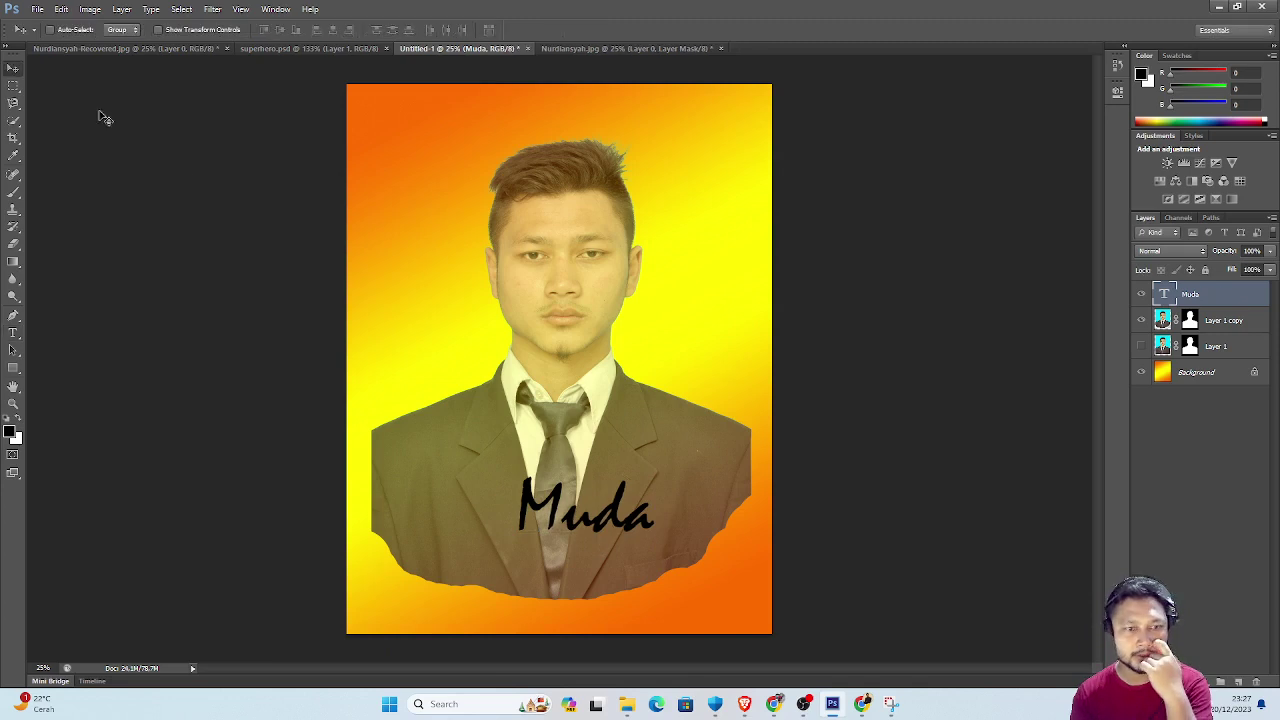
pyautogui.moveTo(626, 520); pyautogui.dragTo(632, 517)
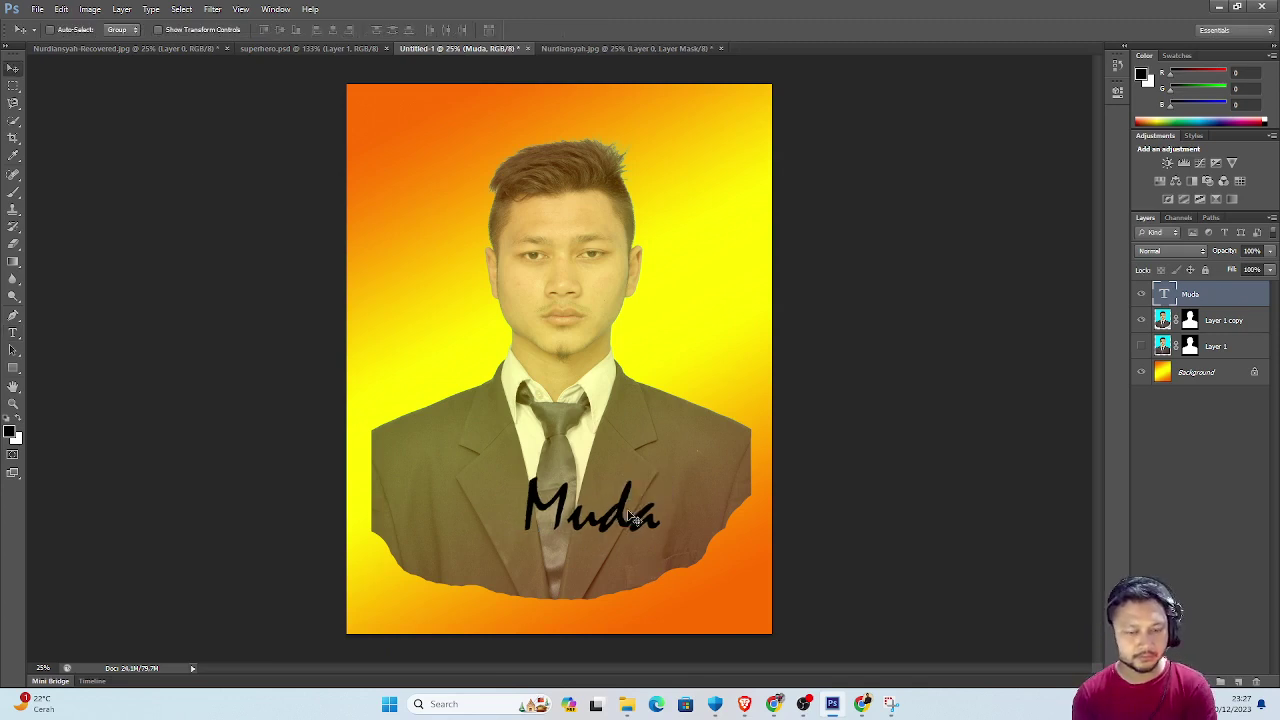
pyautogui.hotkey('ctrl', 't')
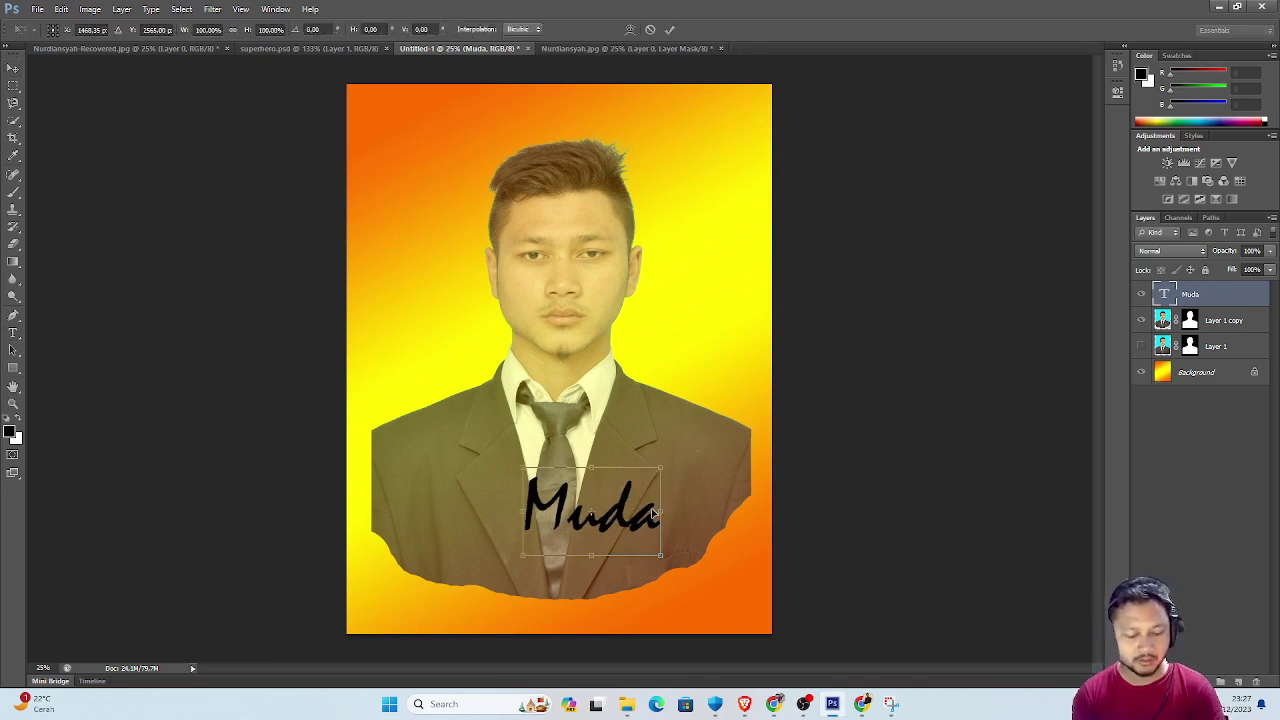
pyautogui.press('Return')
pyautogui.hotkey('ctrl', 'j')
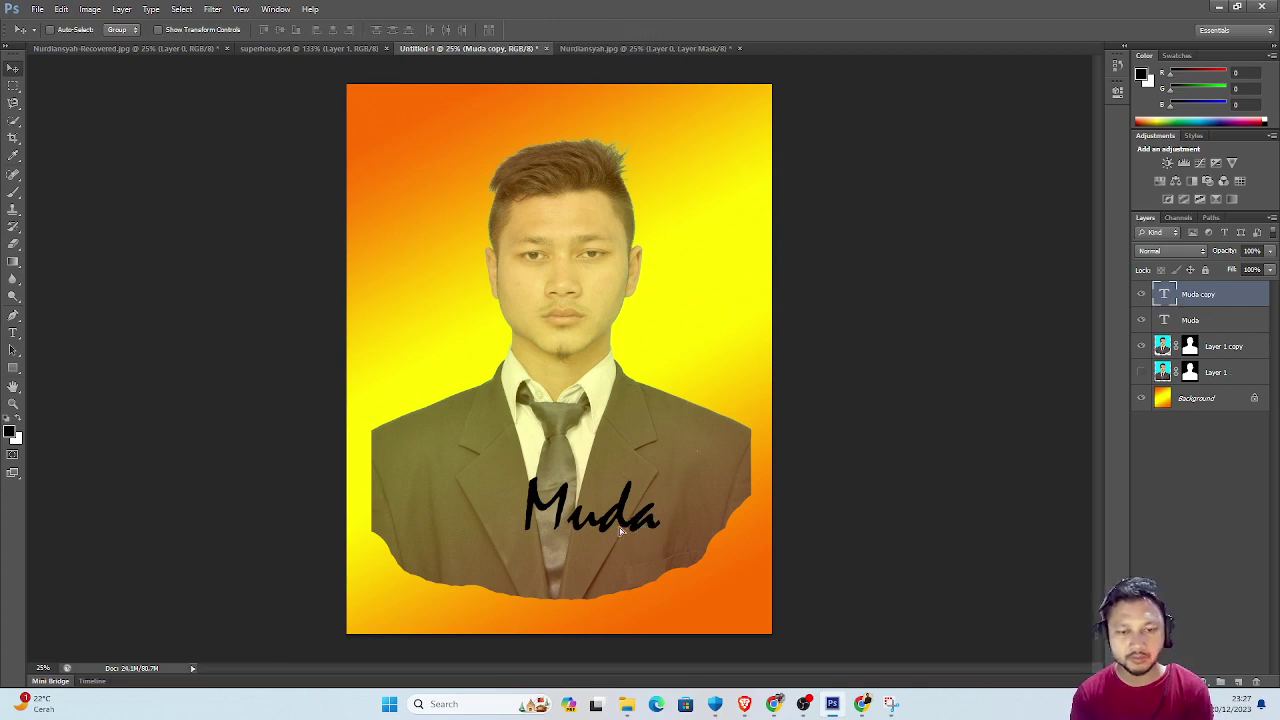
pyautogui.moveTo(620, 532); pyautogui.dragTo(645, 594)
# Scale the upper Muda to 117% and tilt it about -15° rising to the right.
pyautogui.click(1228, 321)
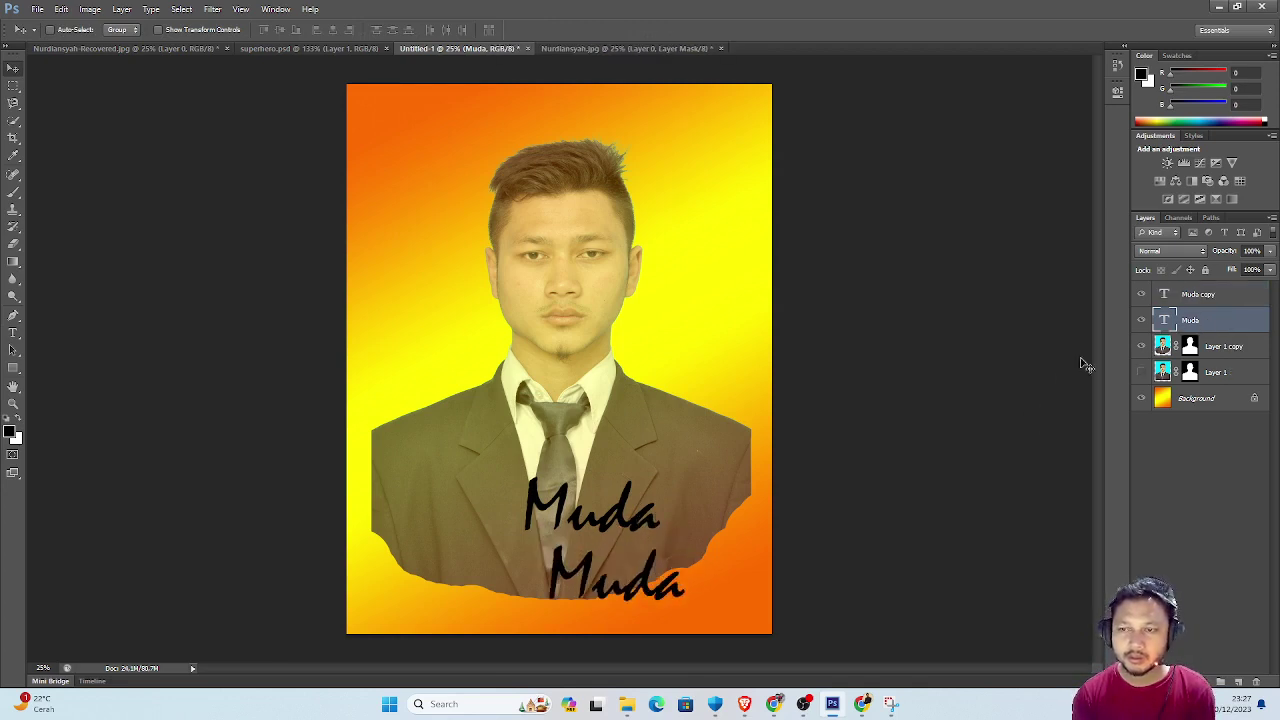
pyautogui.hotkey('ctrl', 't')
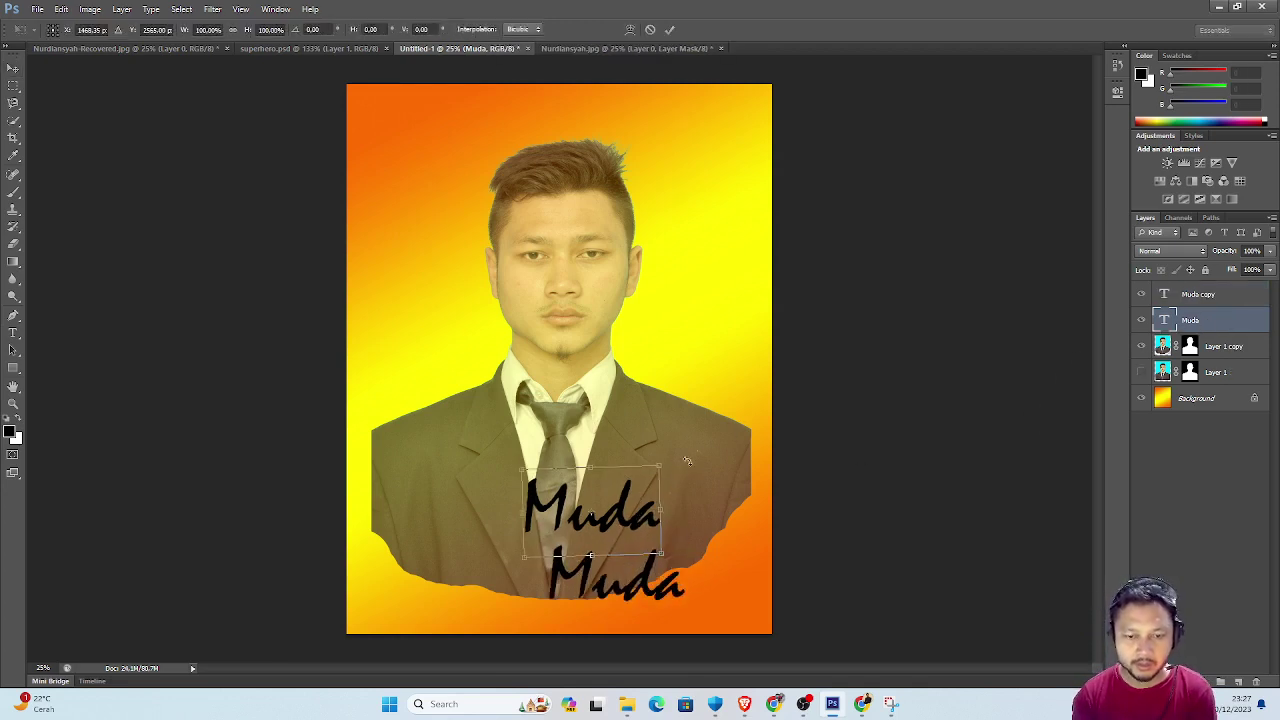
pyautogui.moveTo(680, 489); pyautogui.dragTo(688, 455)
pyautogui.moveTo(623, 512)
pyautogui.mouseDown()
pyautogui.moveTo(663, 491)
pyautogui.moveTo(716, 523)
pyautogui.moveTo(674, 491)
pyautogui.mouseUp()
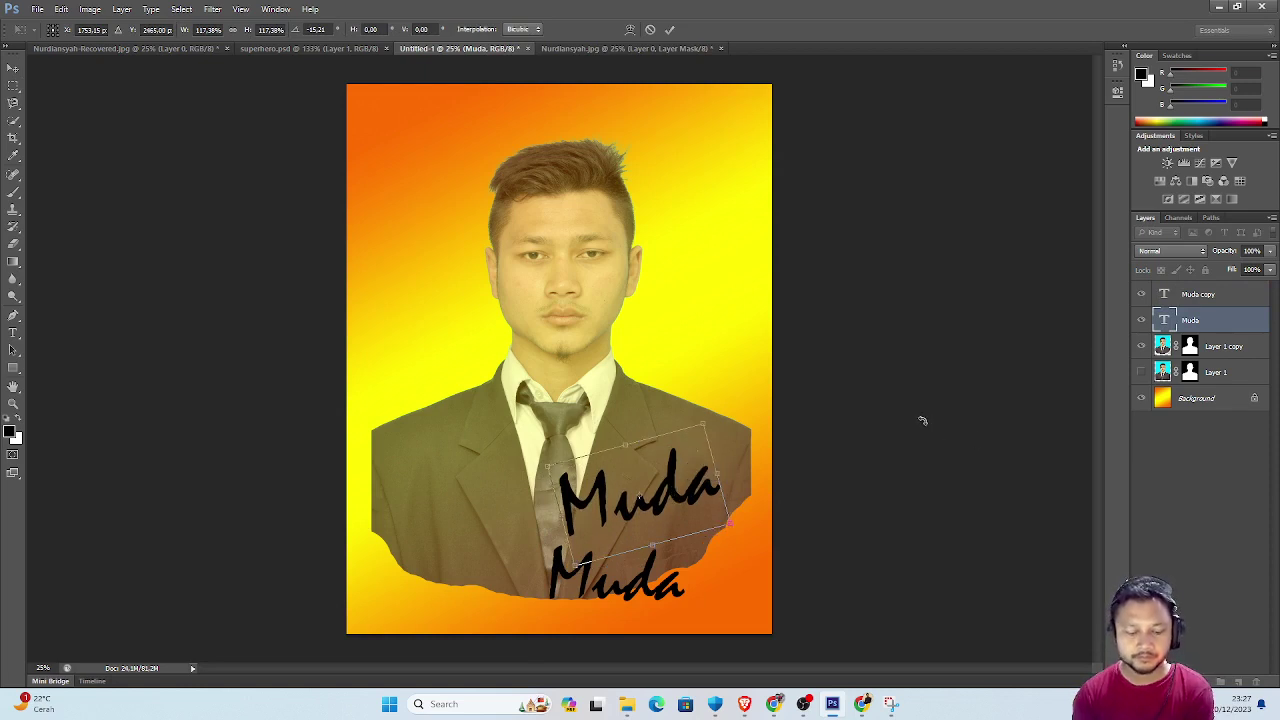
pyautogui.press('Return')
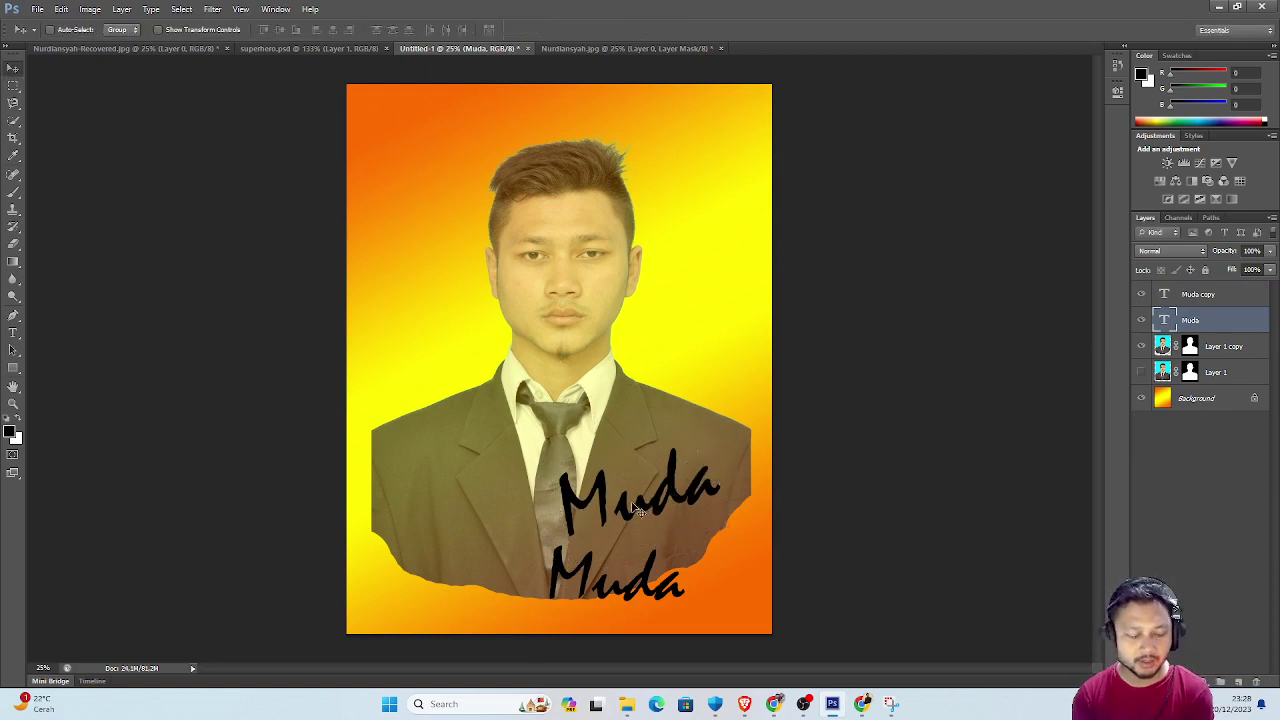
# Try white and red on the upper Muda, then set it to black 000000.
pyautogui.press('t')
pyautogui.click(655, 502)
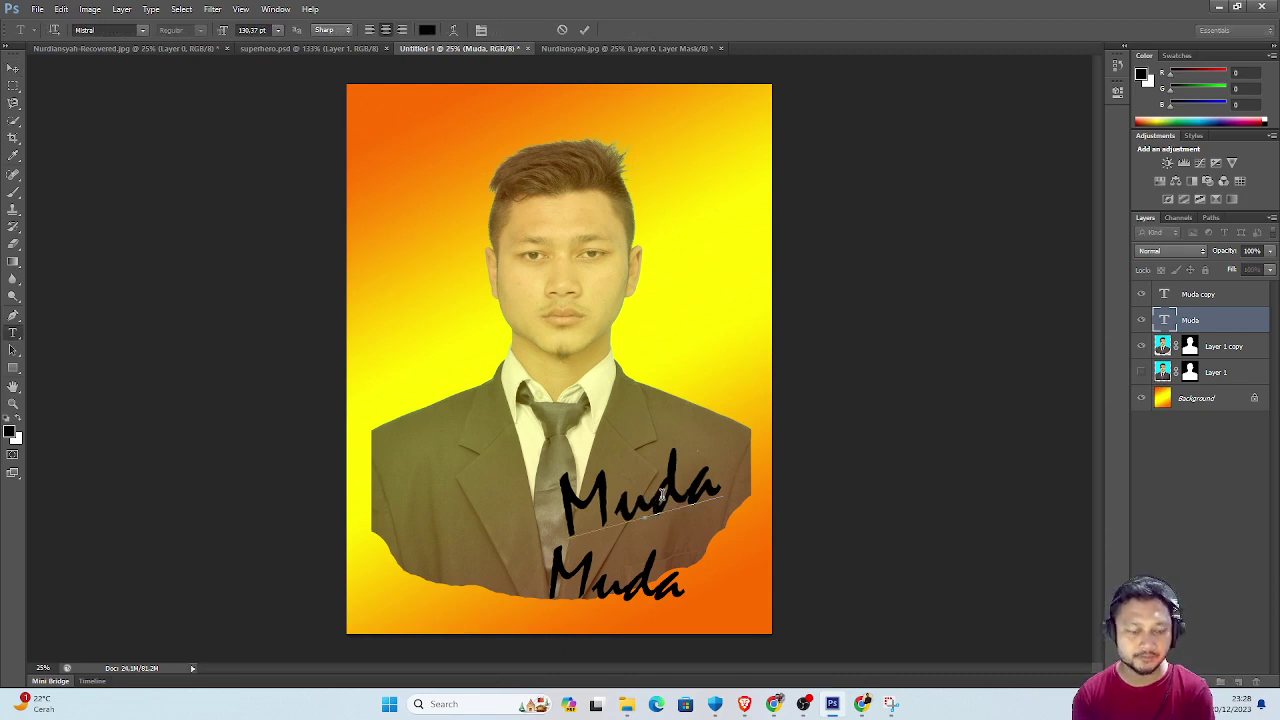
pyautogui.hotkey('ctrl', 'a')
pyautogui.click(428, 30)
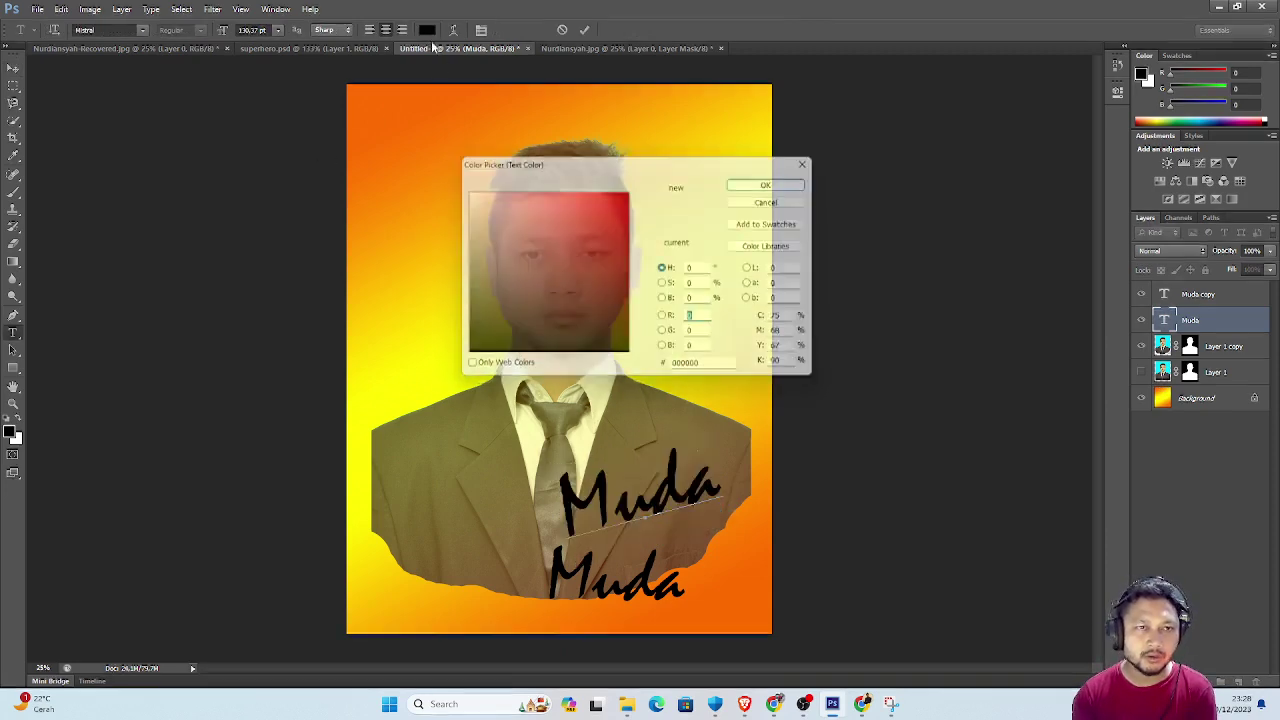
pyautogui.moveTo(593, 220); pyautogui.dragTo(286, 129)
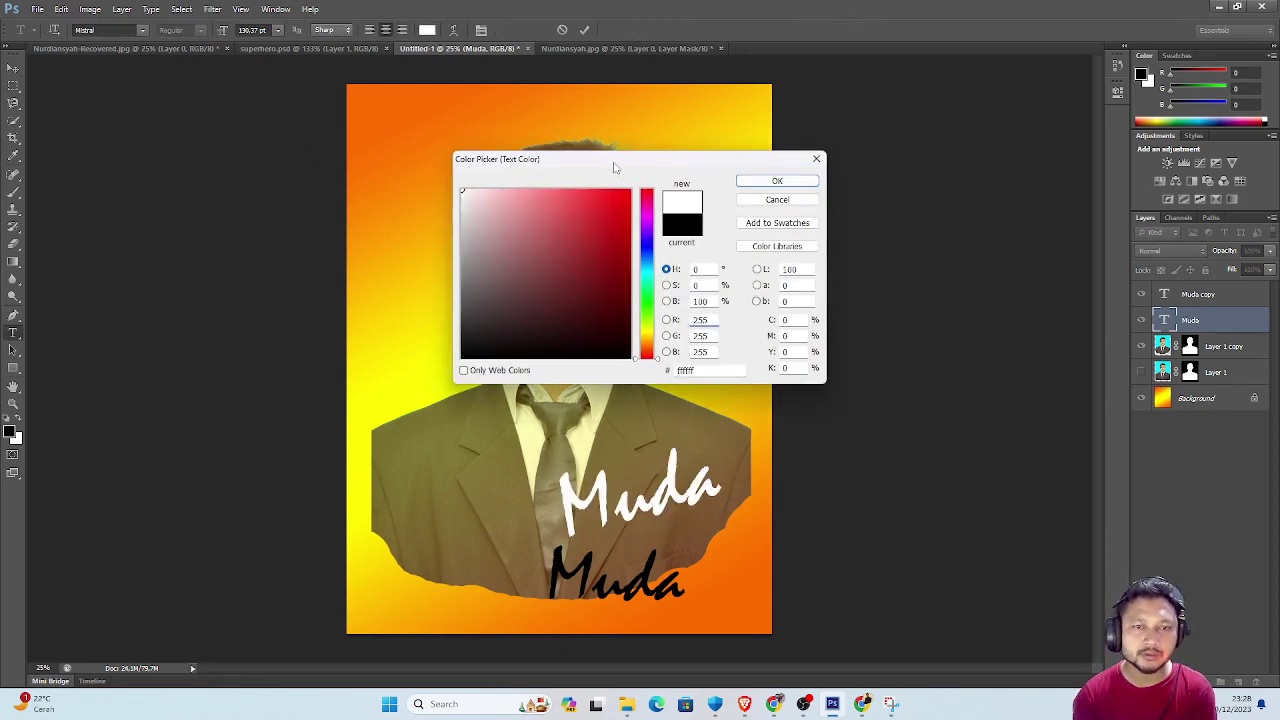
pyautogui.moveTo(614, 167); pyautogui.dragTo(898, 170)
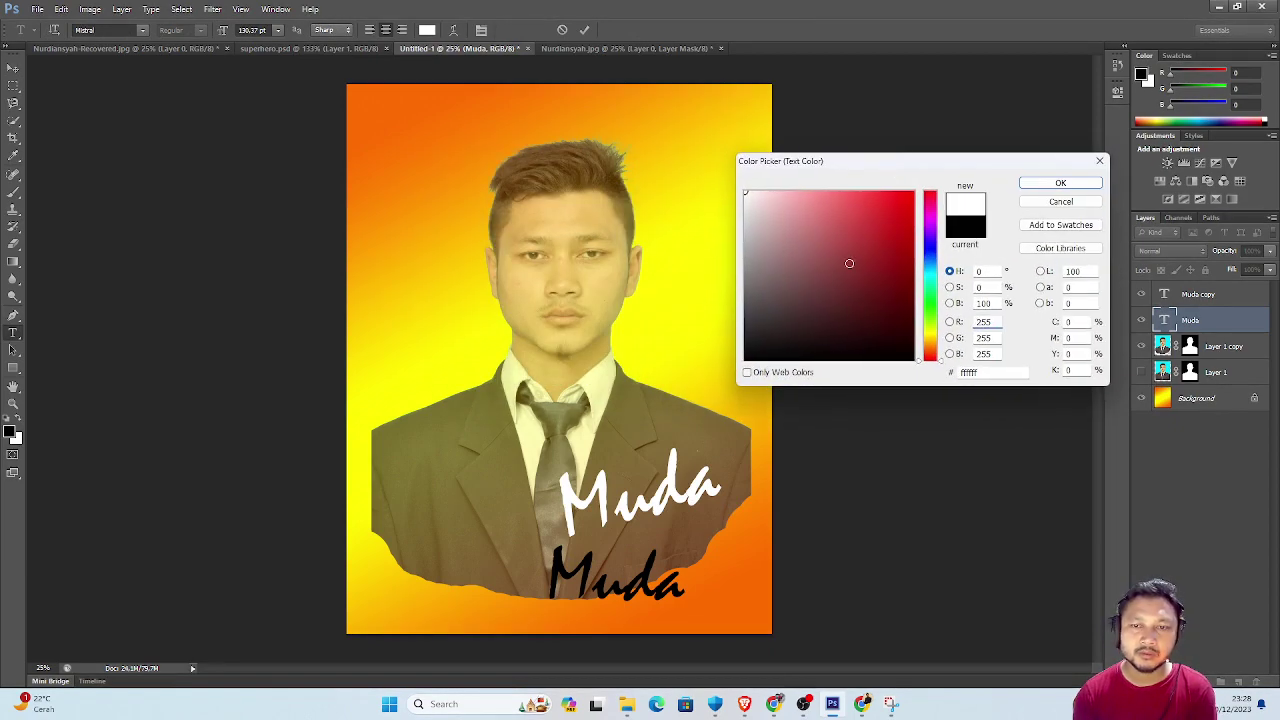
pyautogui.moveTo(849, 263)
pyautogui.mouseDown()
pyautogui.moveTo(880, 323)
pyautogui.moveTo(1006, 133)
pyautogui.mouseUp()
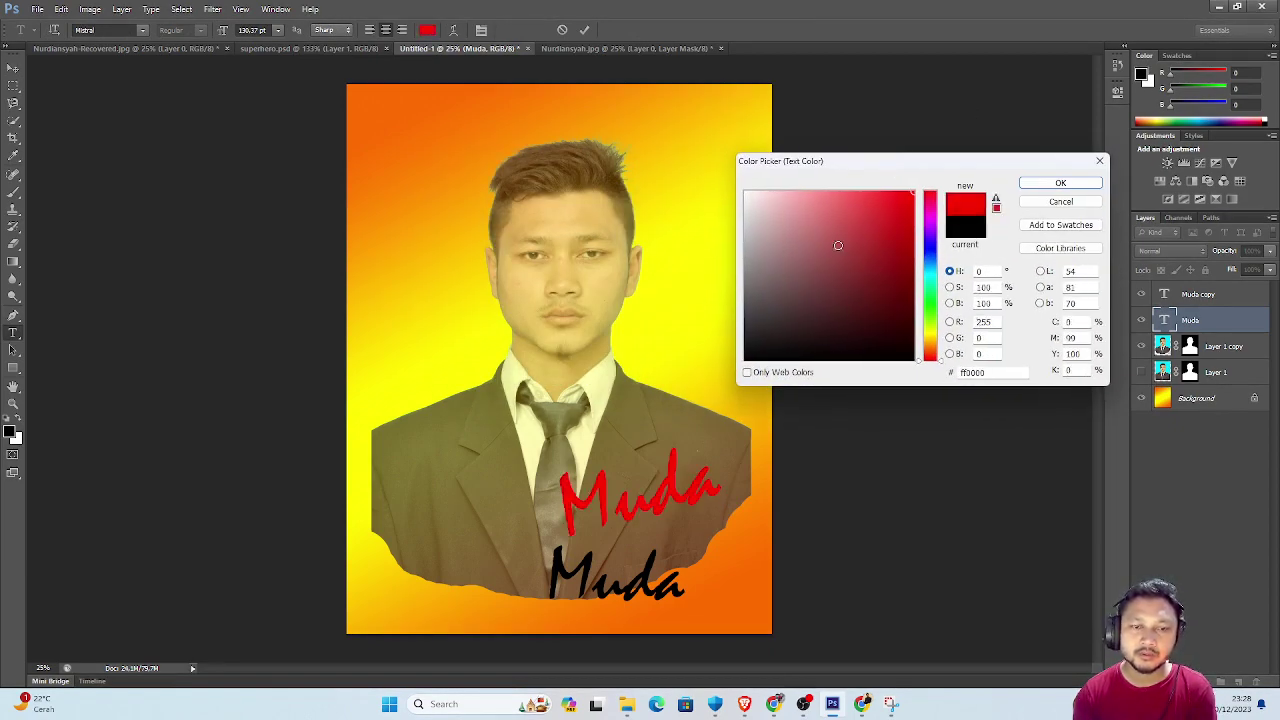
pyautogui.click(745, 191)
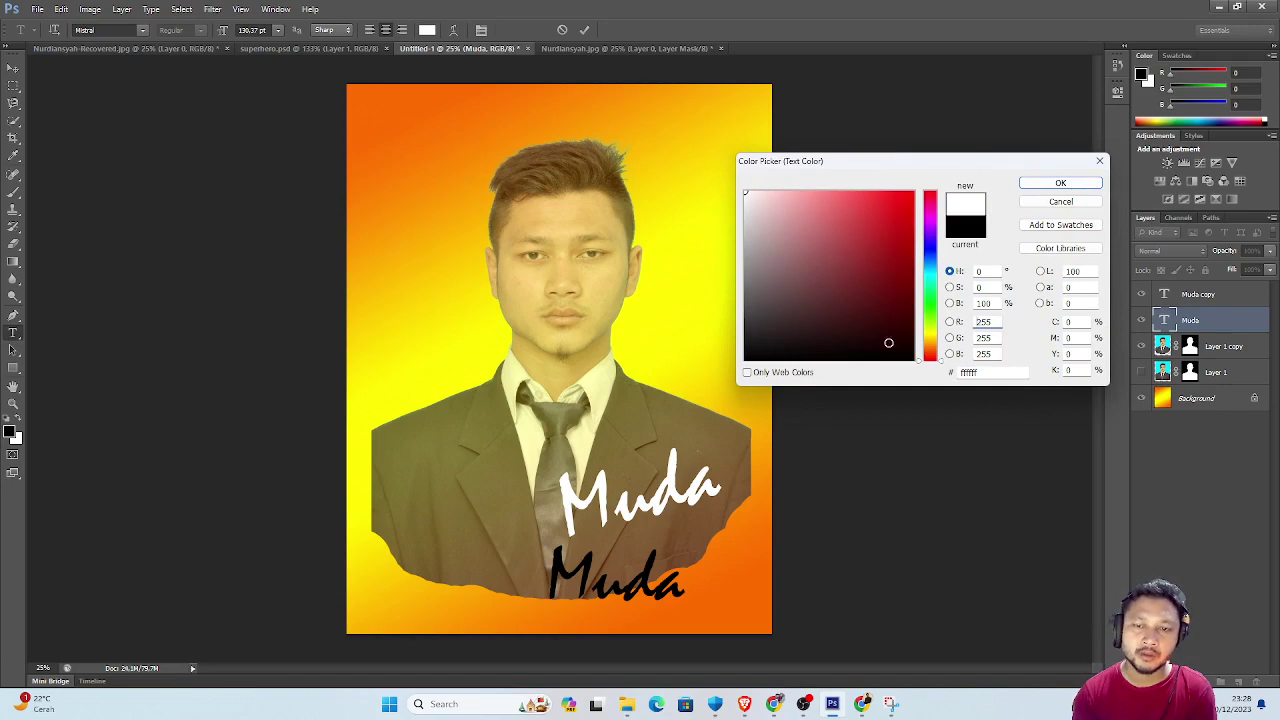
pyautogui.moveTo(888, 343); pyautogui.dragTo(1008, 418)
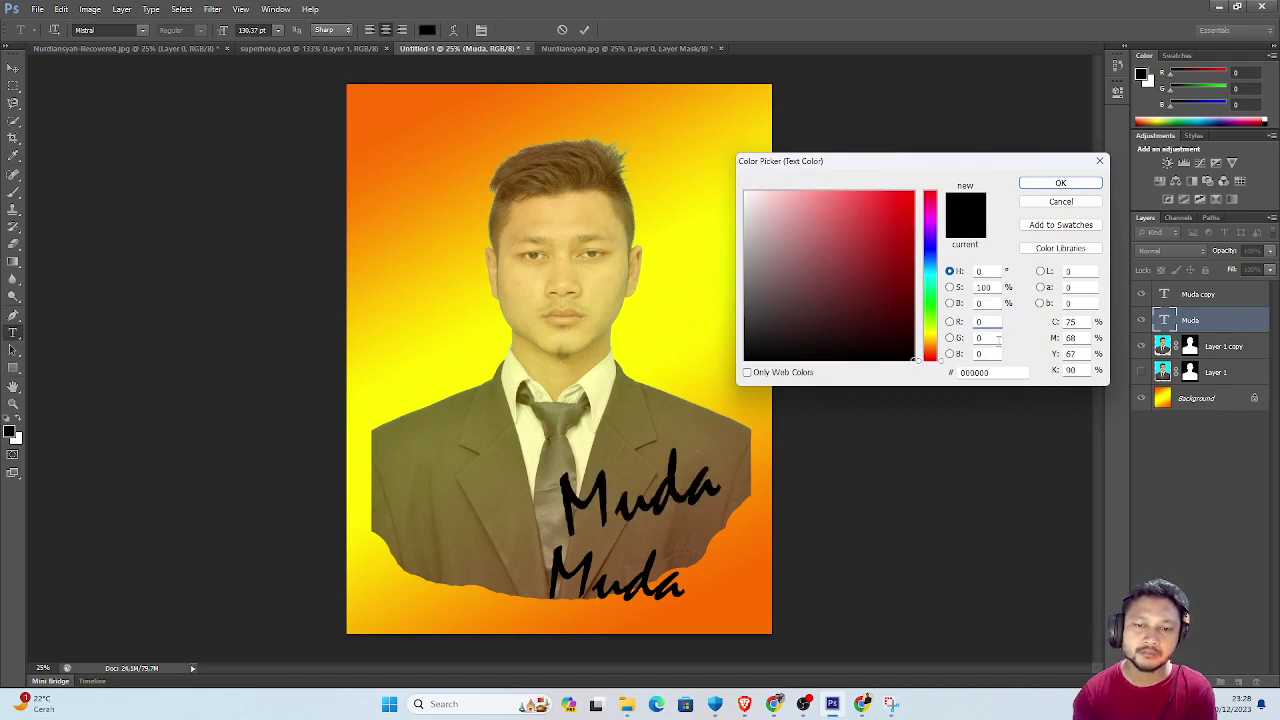
pyautogui.click(1060, 183)
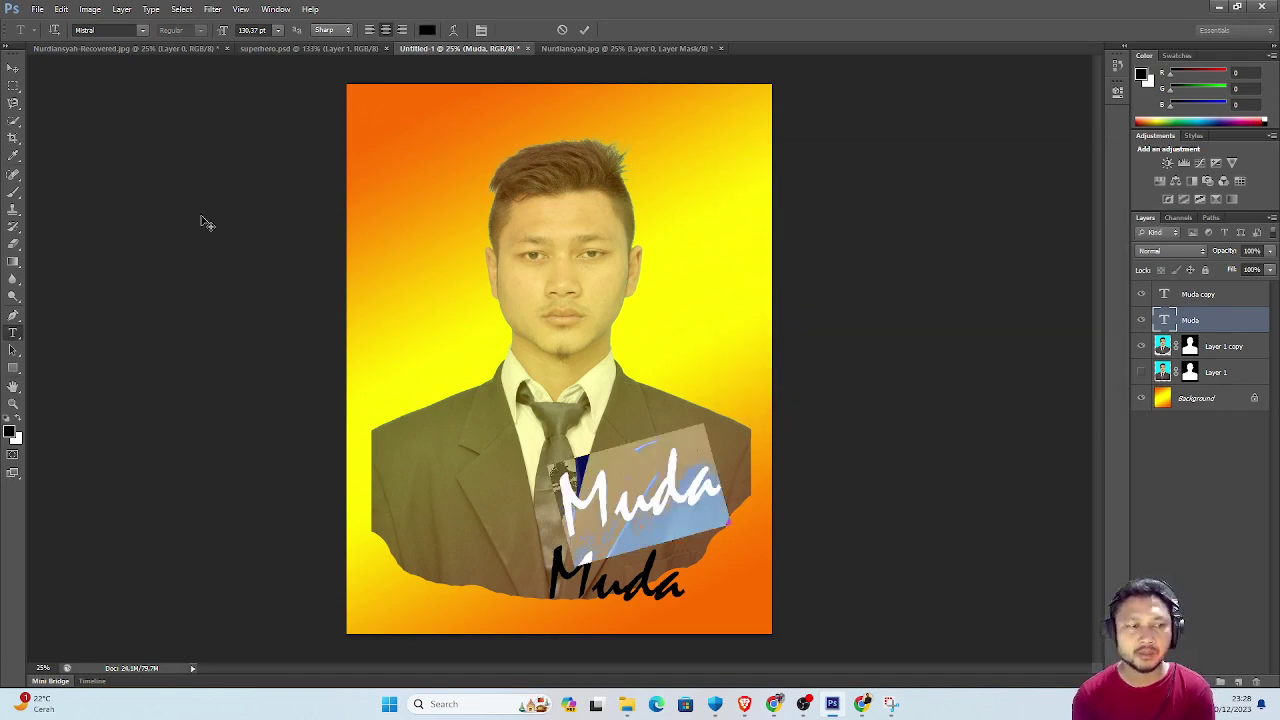
pyautogui.click(13, 68)
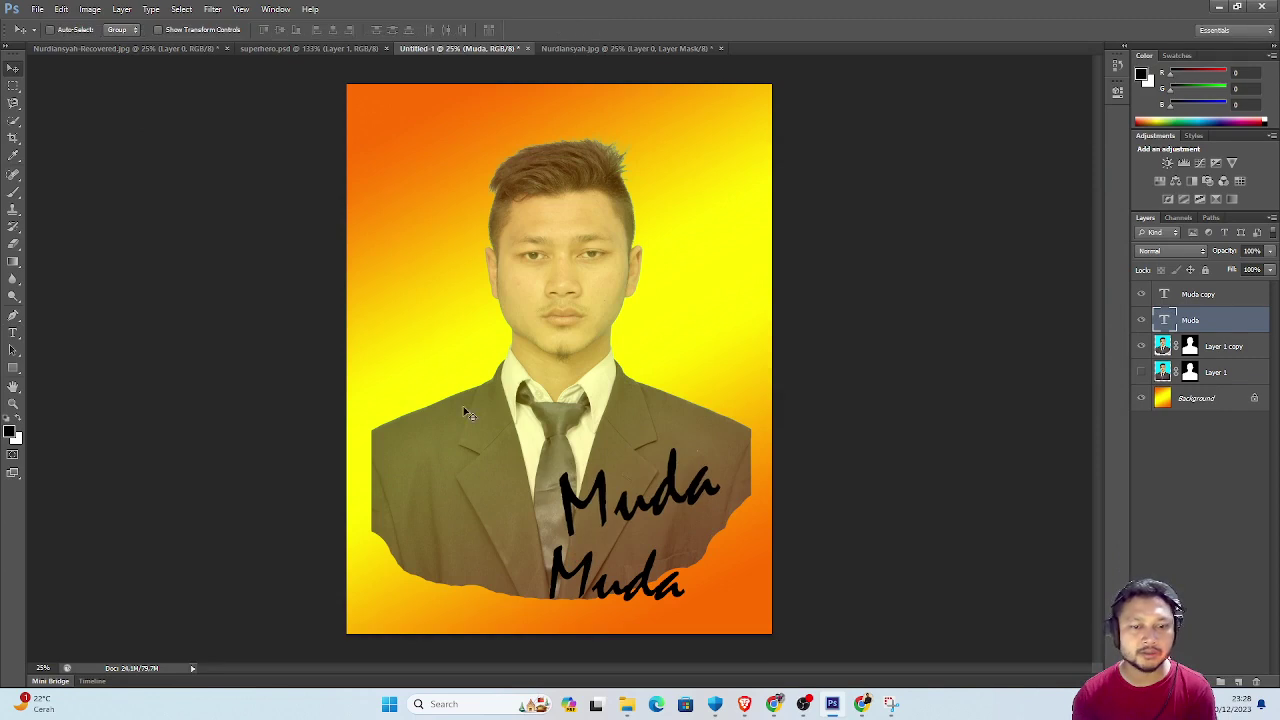
# Replace the lower 'Muda' text with 'Berkarya'.
pyautogui.press('t')
pyautogui.click(645, 588)
pyautogui.hotkey('ctrl', 'a')
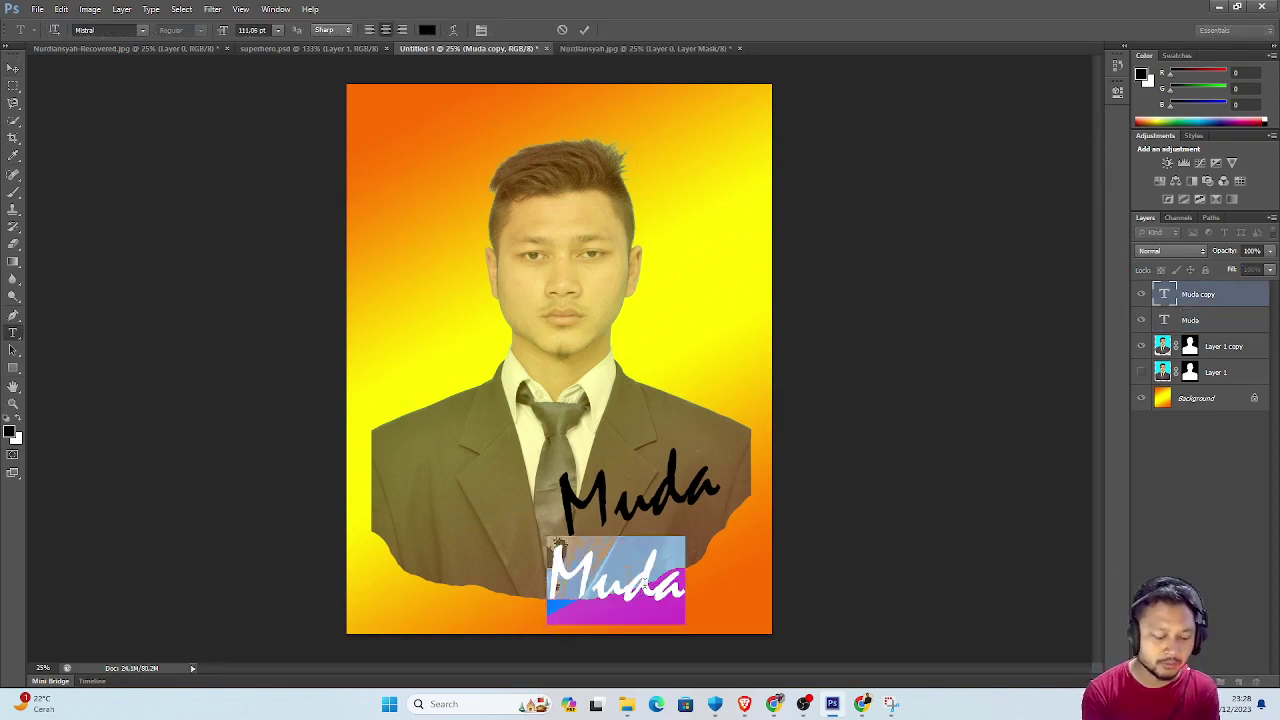
pyautogui.write('Berka')
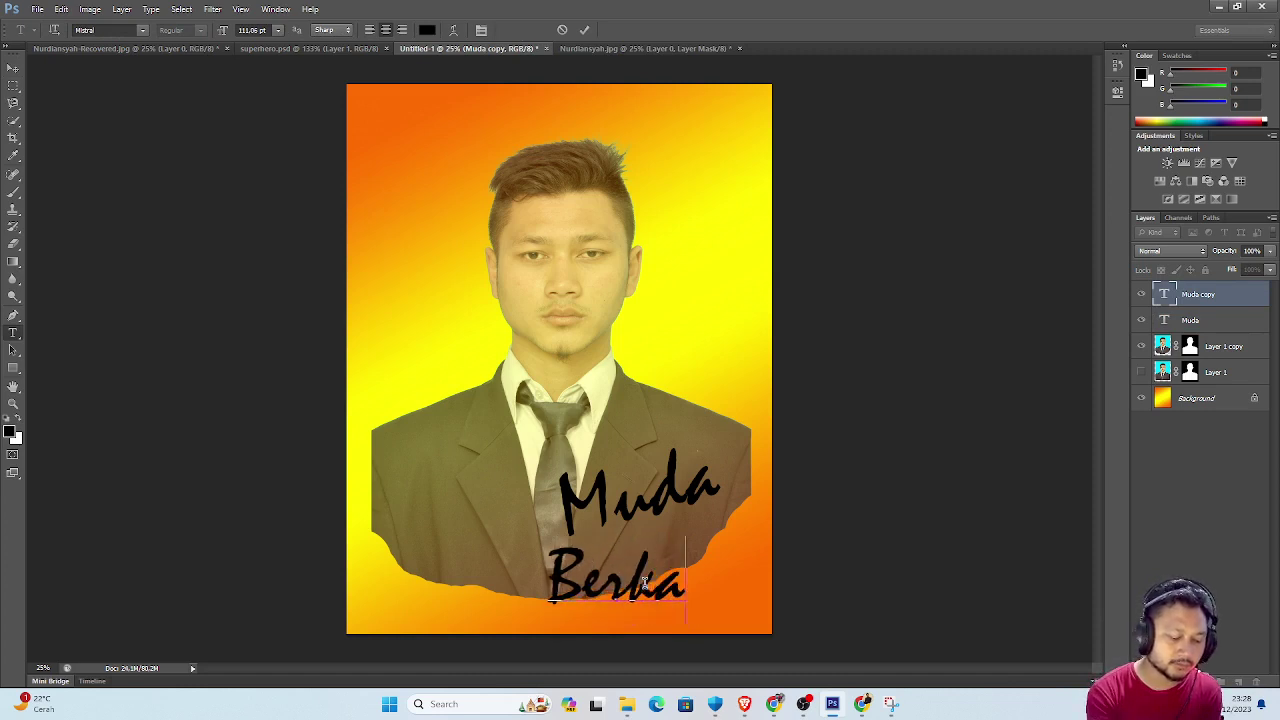
pyautogui.write('rya')
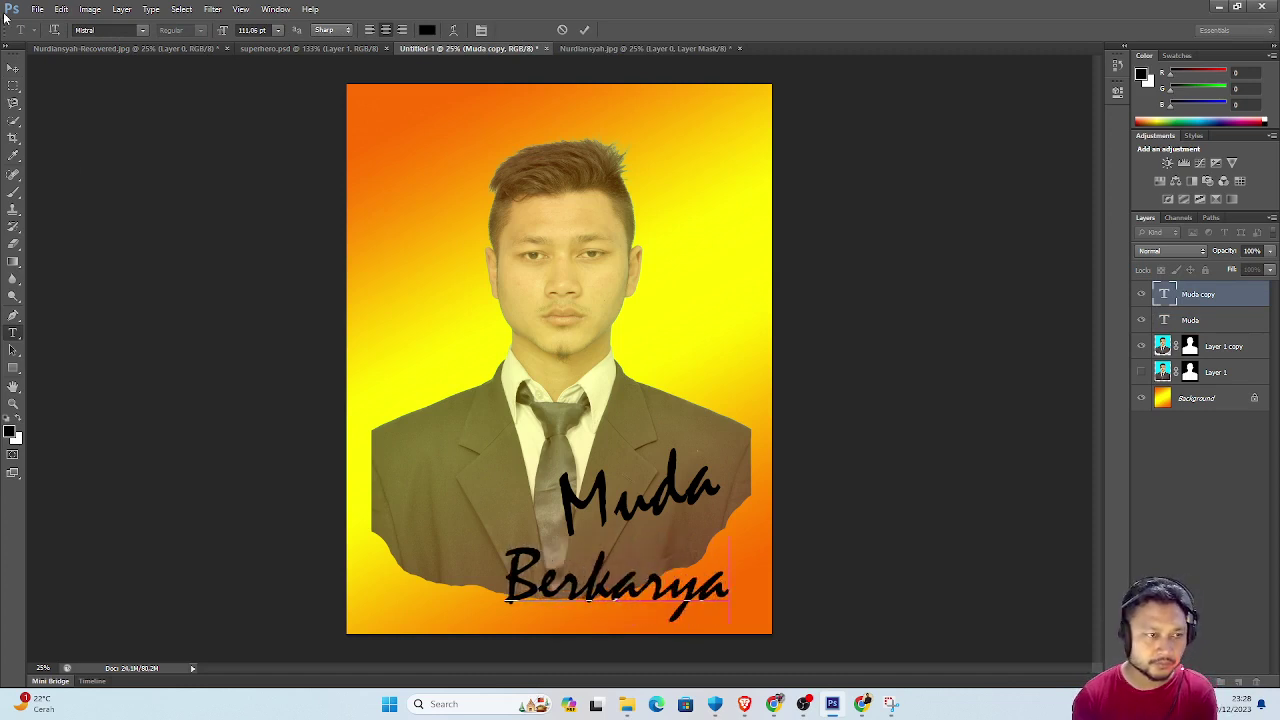
pyautogui.click(12, 73)
# Rotate Berkarya about -16.7° to rise rightward, and shift it up-right under Muda.
pyautogui.hotkey('ctrl', 't')
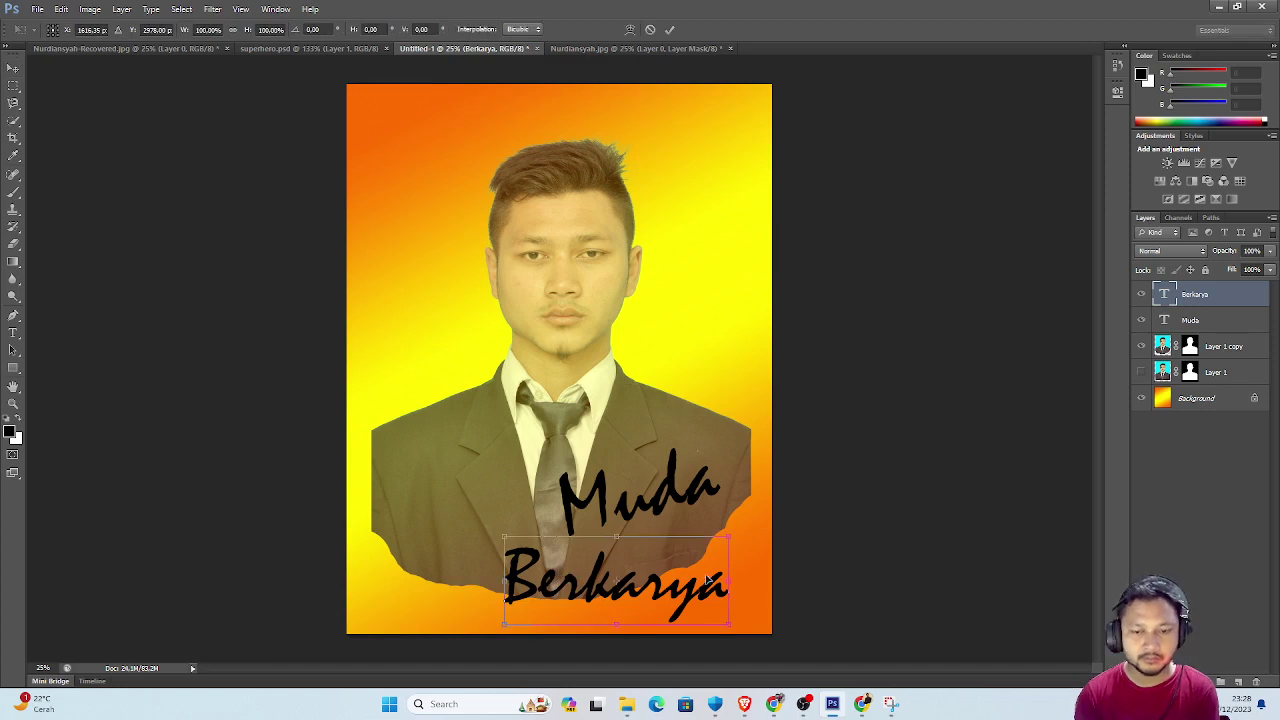
pyautogui.moveTo(755, 527)
pyautogui.mouseDown()
pyautogui.moveTo(757, 477)
pyautogui.moveTo(655, 636)
pyautogui.mouseUp()
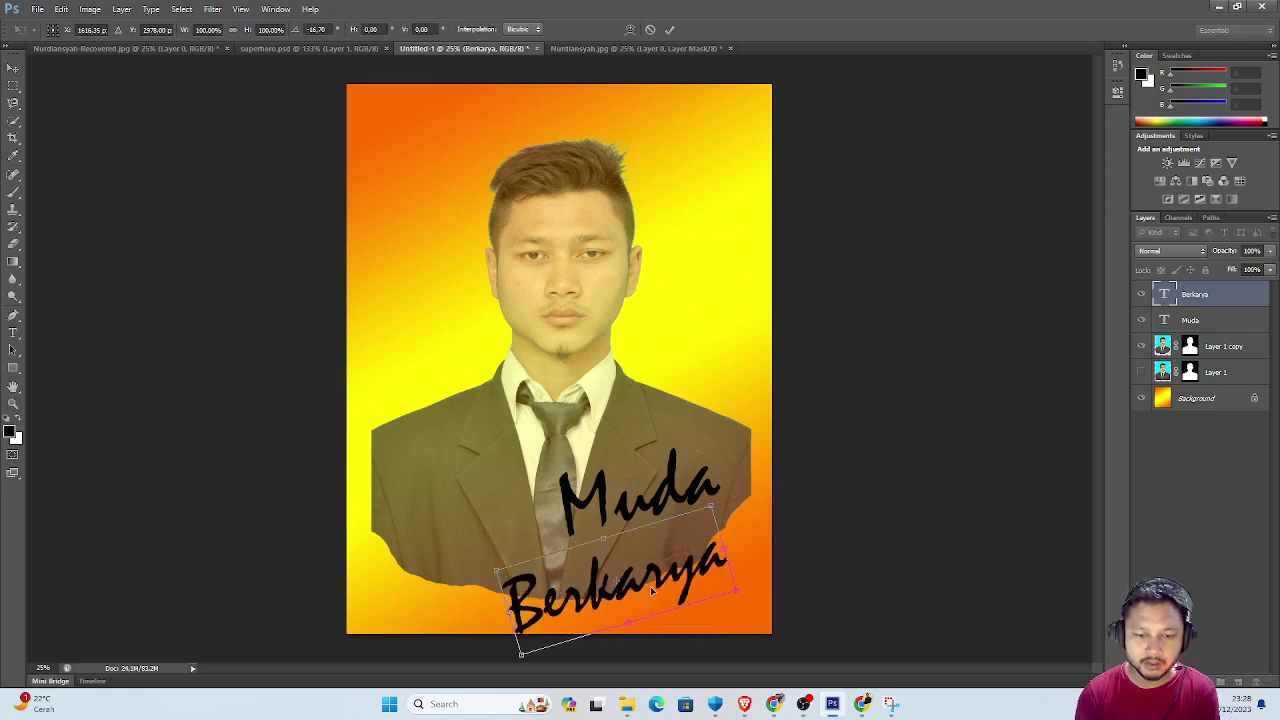
pyautogui.moveTo(652, 592); pyautogui.dragTo(685, 570)
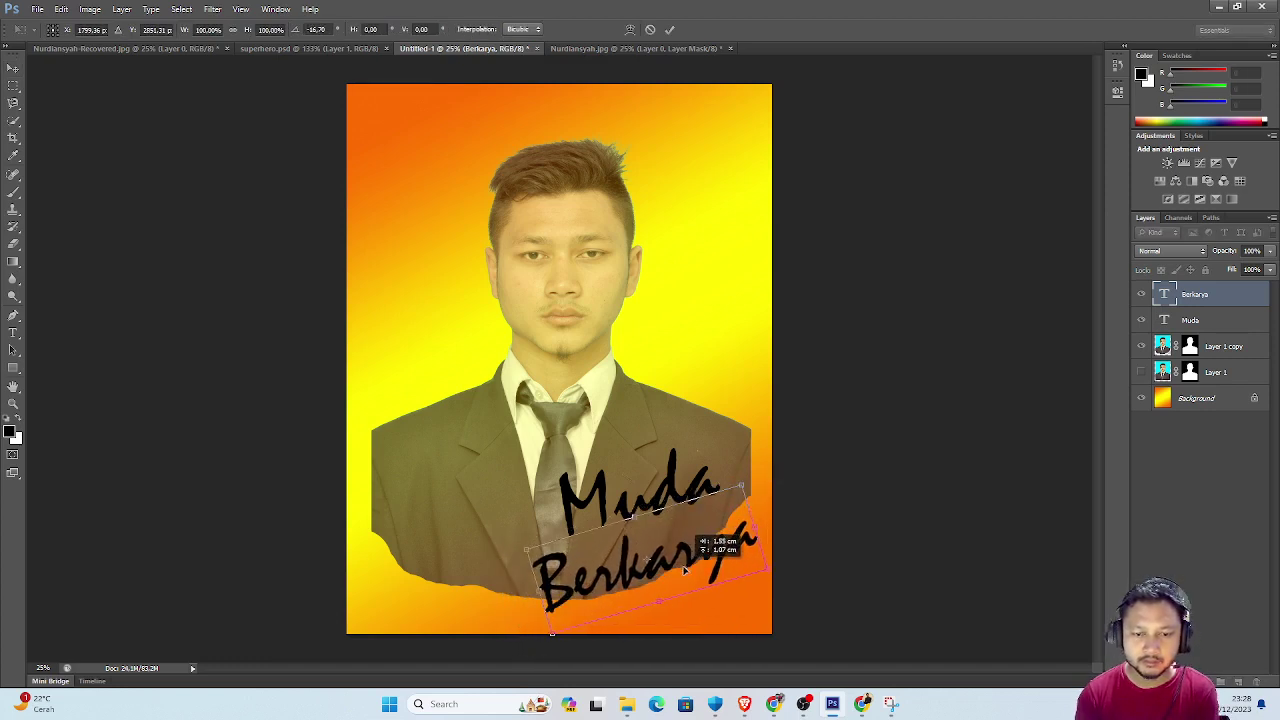
pyautogui.press('Return')
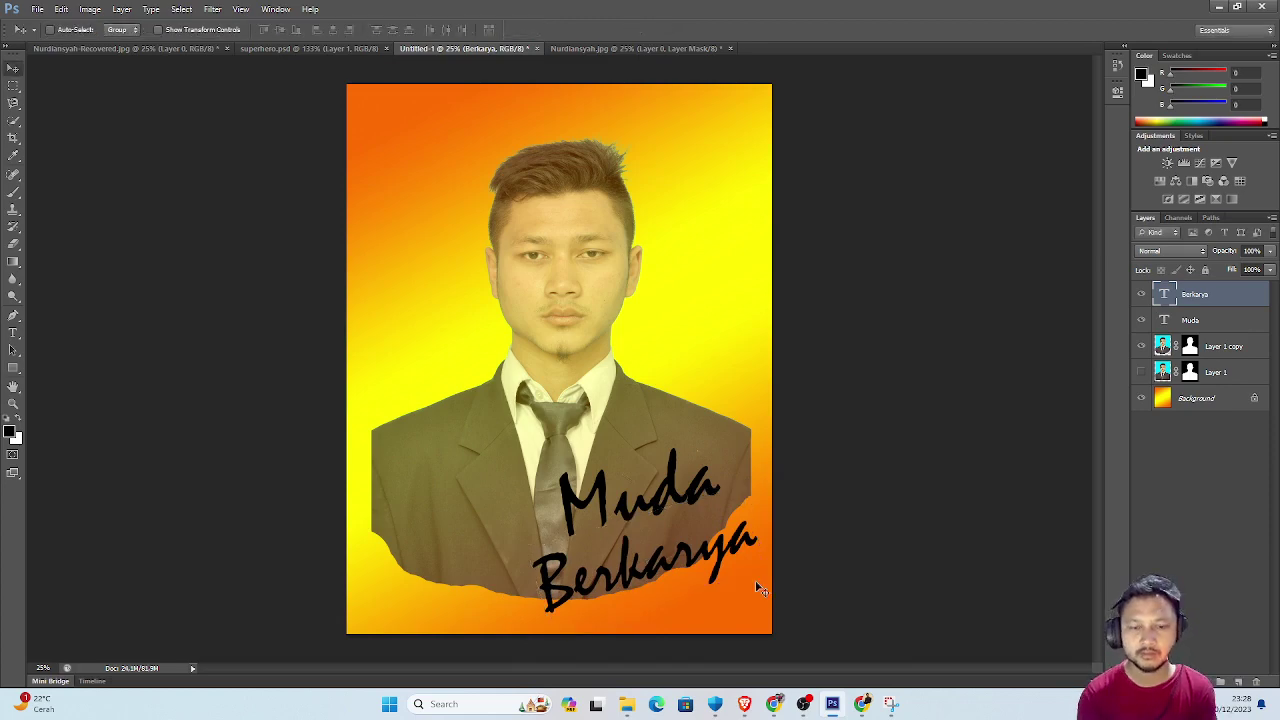
pyautogui.click(1230, 318)
# Give the Muda text a white Stroke in its Layer Style.
pyautogui.doubleClick(1240, 320)
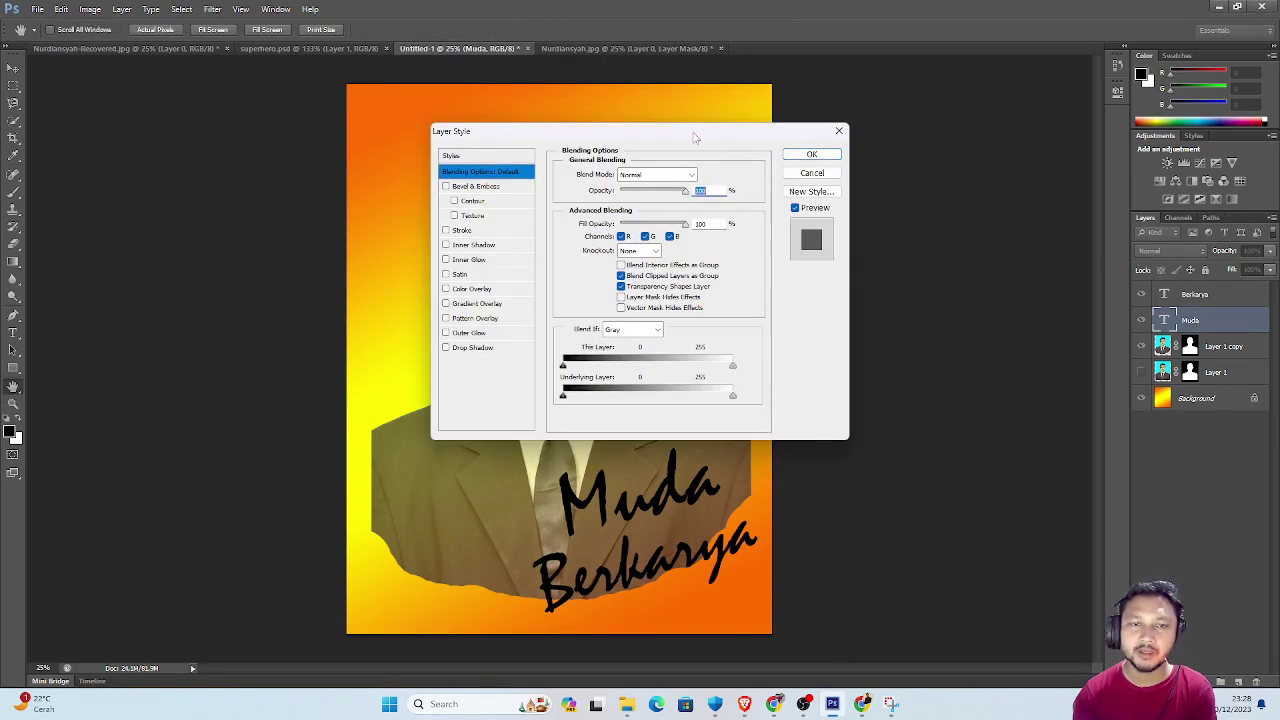
pyautogui.moveTo(695, 137); pyautogui.dragTo(1001, 121)
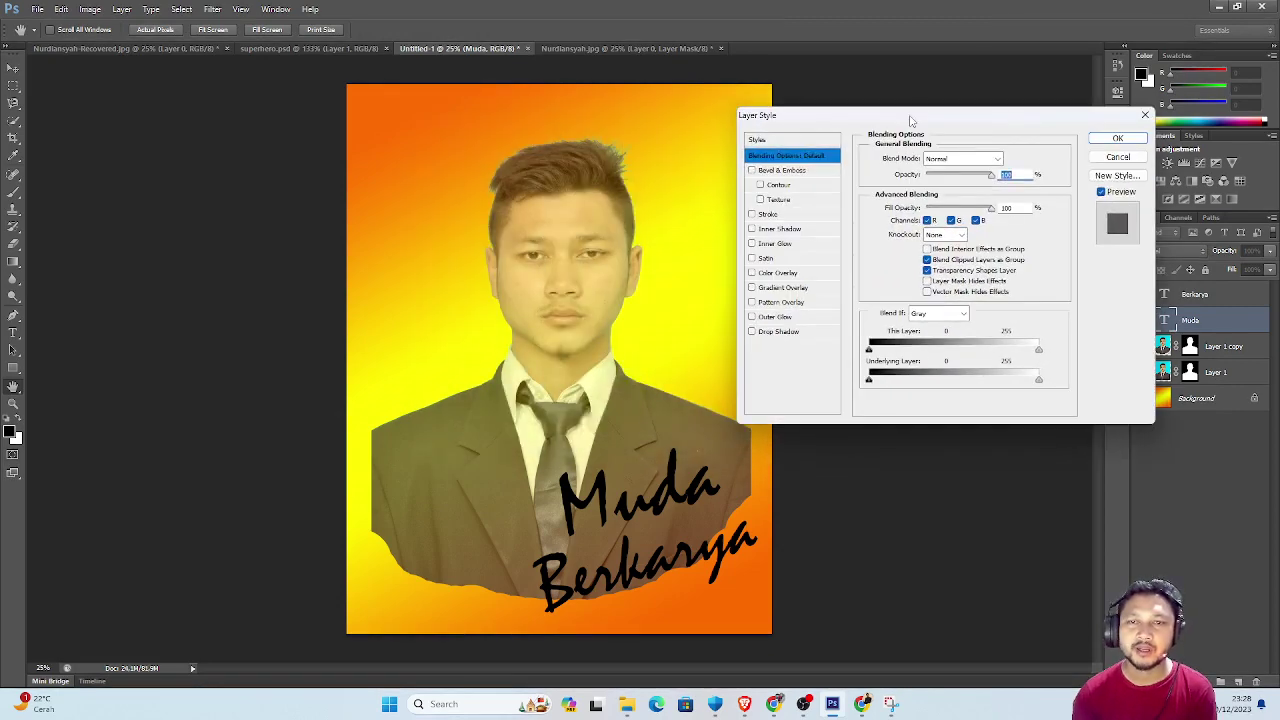
pyautogui.moveTo(910, 120); pyautogui.dragTo(971, 98)
pyautogui.click(839, 207)
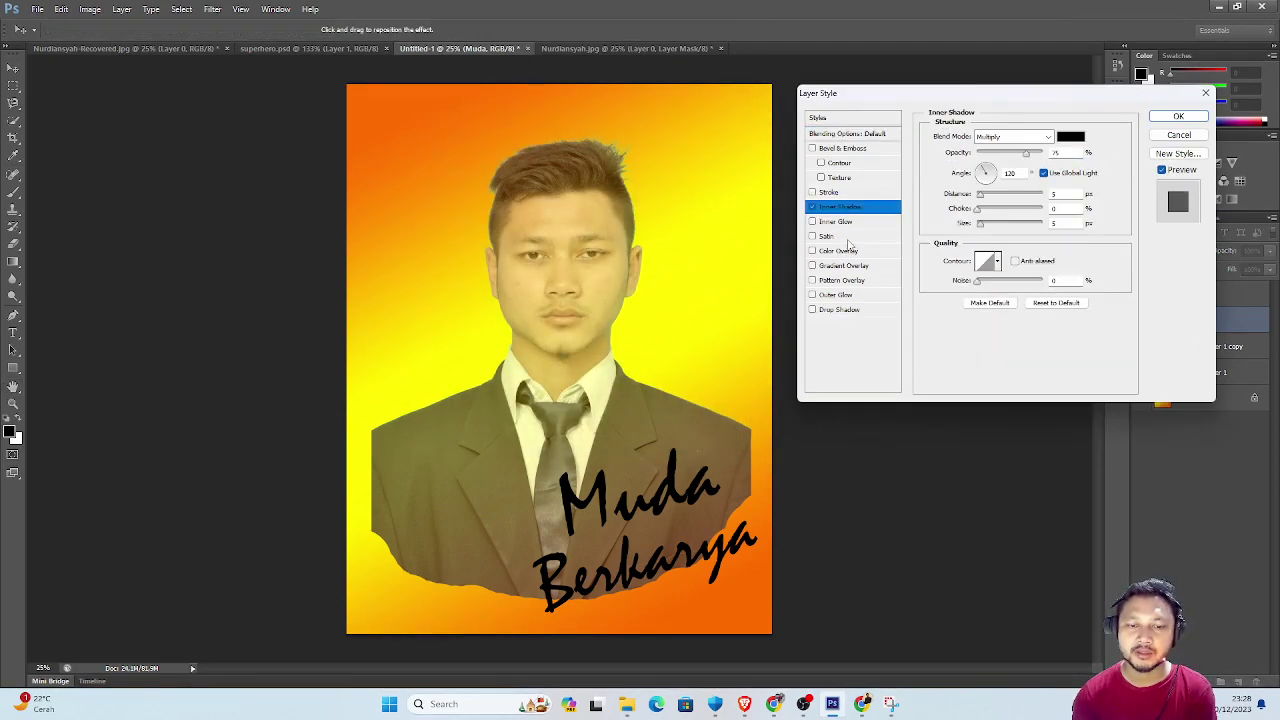
pyautogui.click(812, 207)
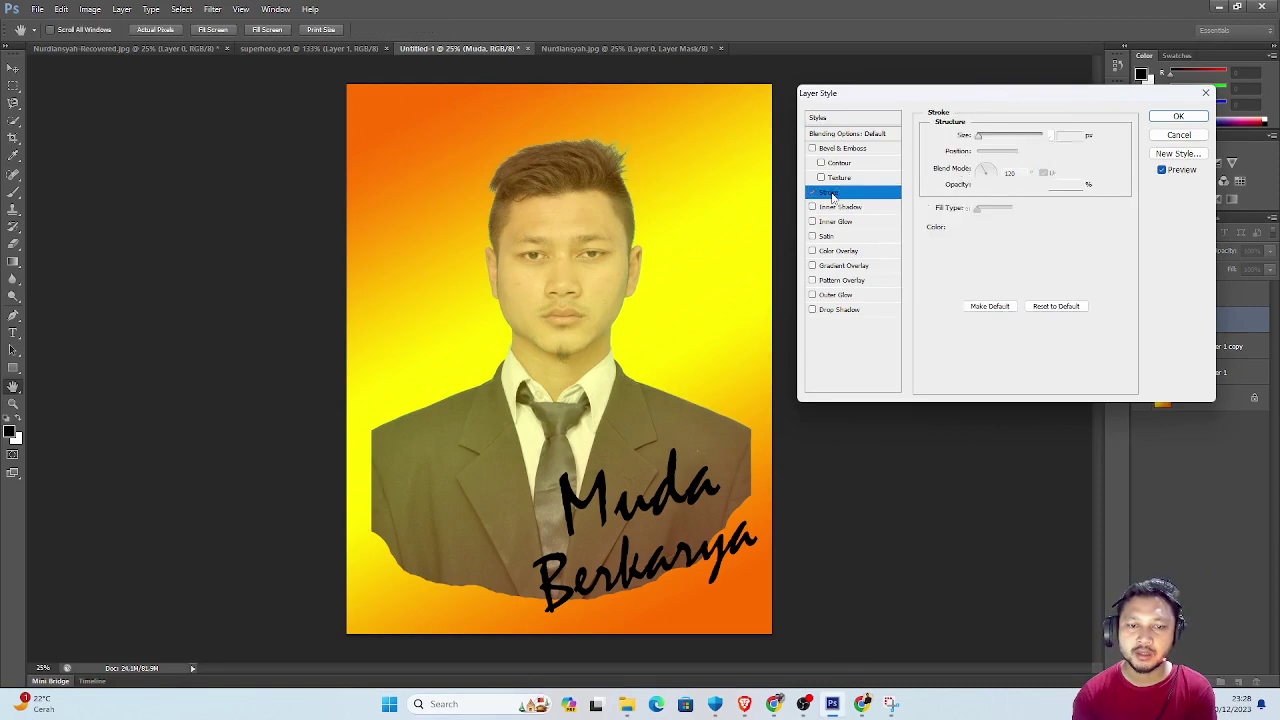
pyautogui.click(830, 192)
pyautogui.click(958, 230)
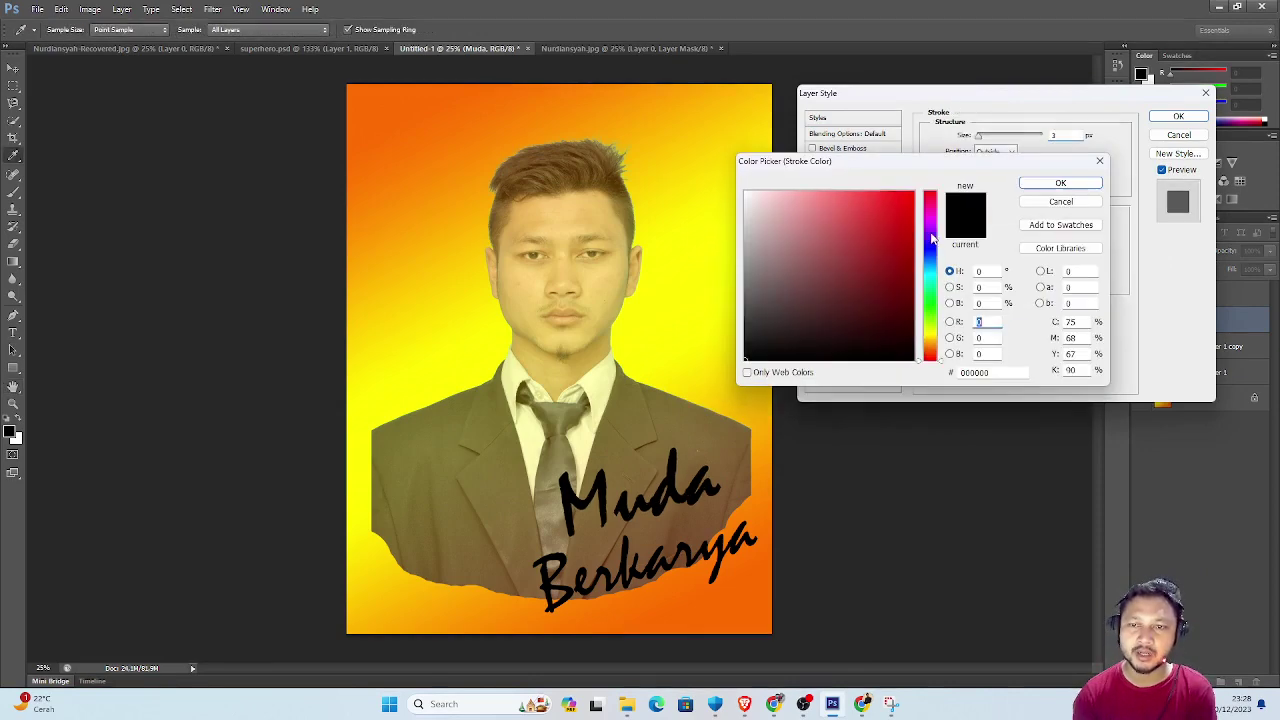
pyautogui.click(745, 191)
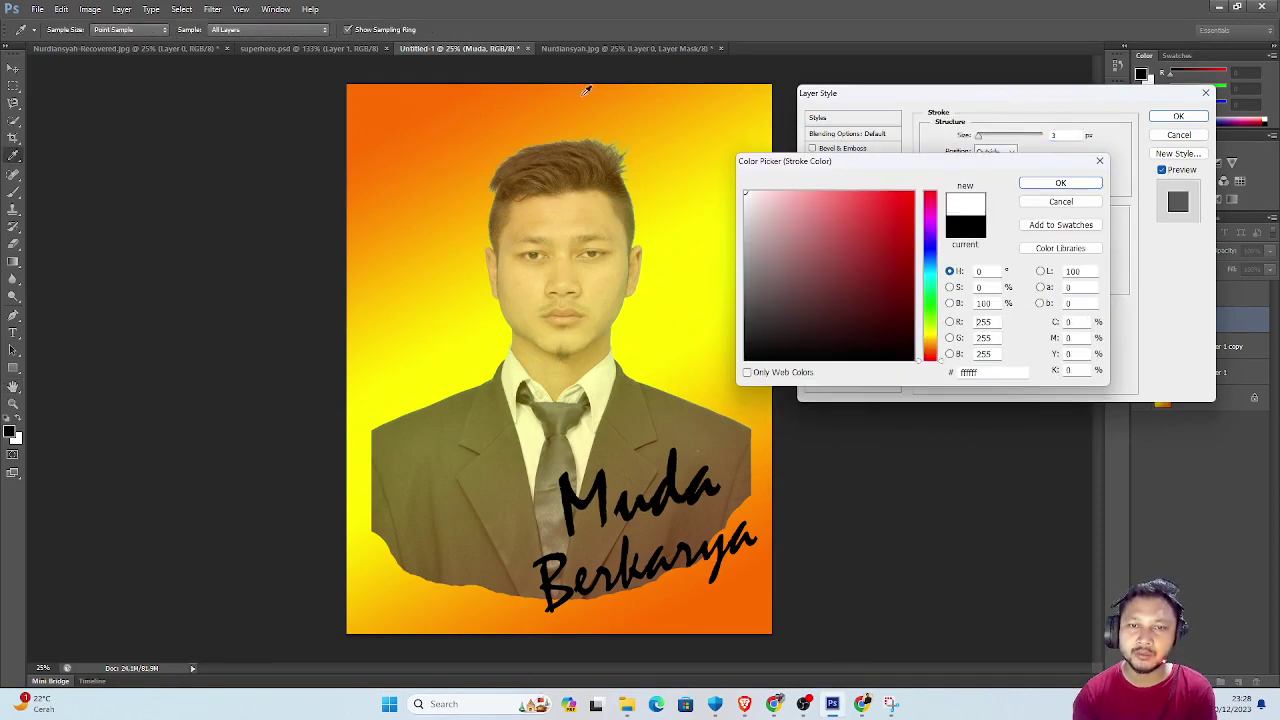
pyautogui.click(1060, 183)
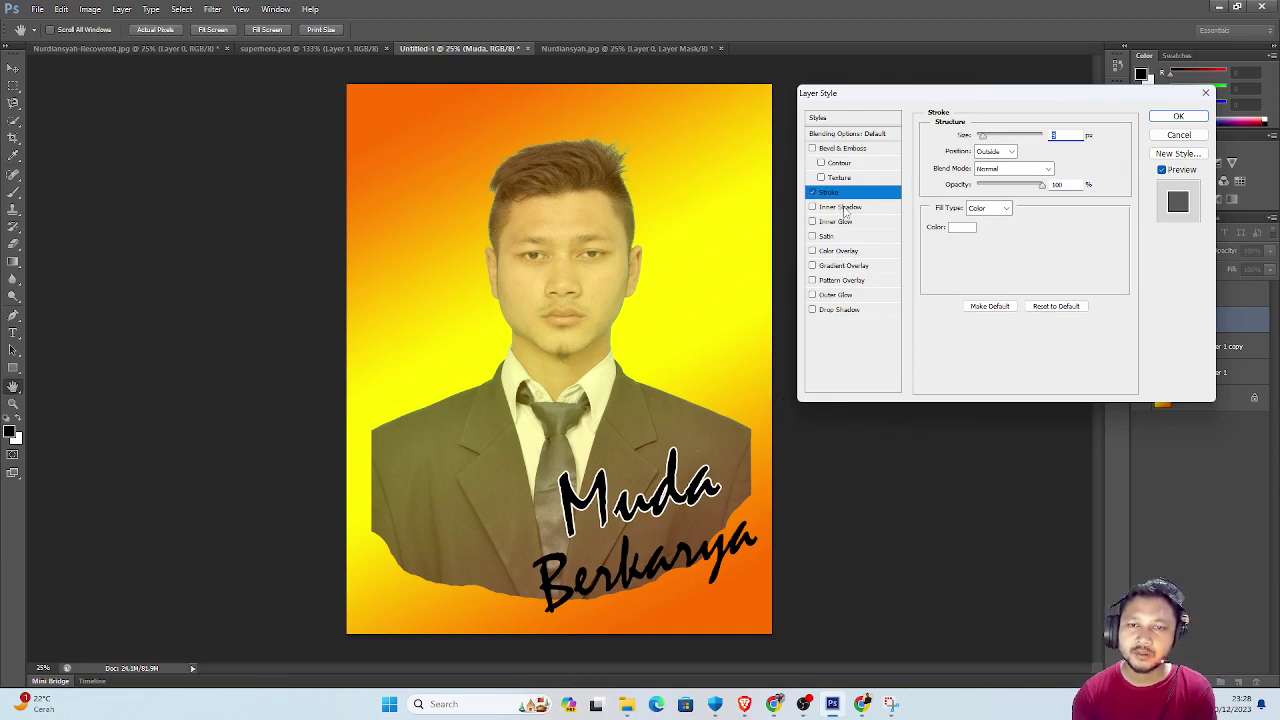
# Turn off Inner Shadow and add an Outer Glow with more noise, spread and size.
pyautogui.click(845, 207)
pyautogui.click(814, 207)
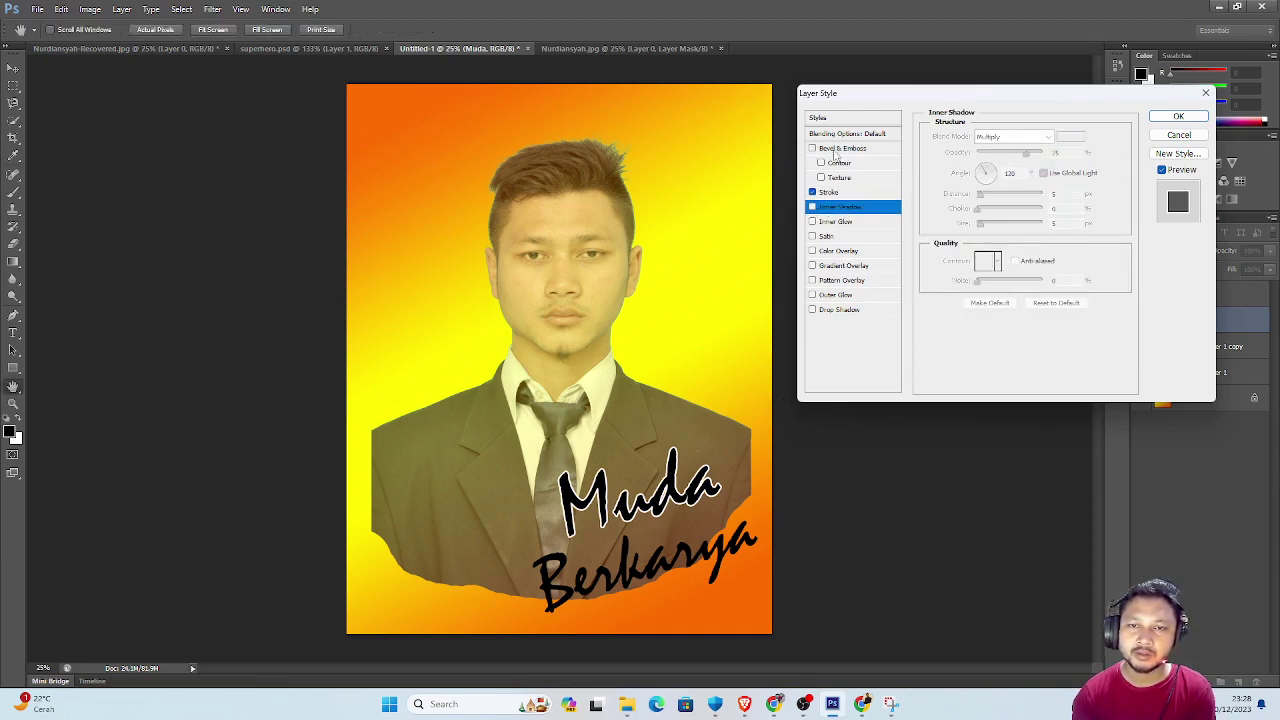
pyautogui.click(837, 296)
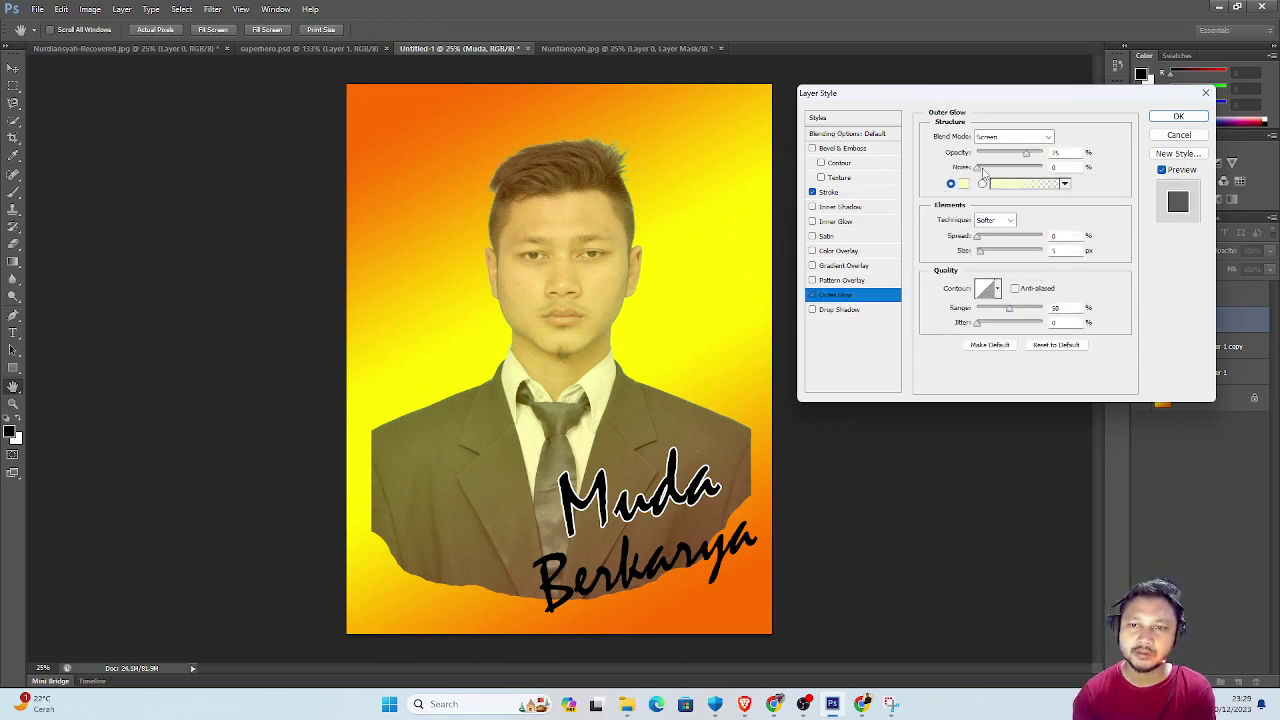
pyautogui.moveTo(980, 169); pyautogui.dragTo(999, 168)
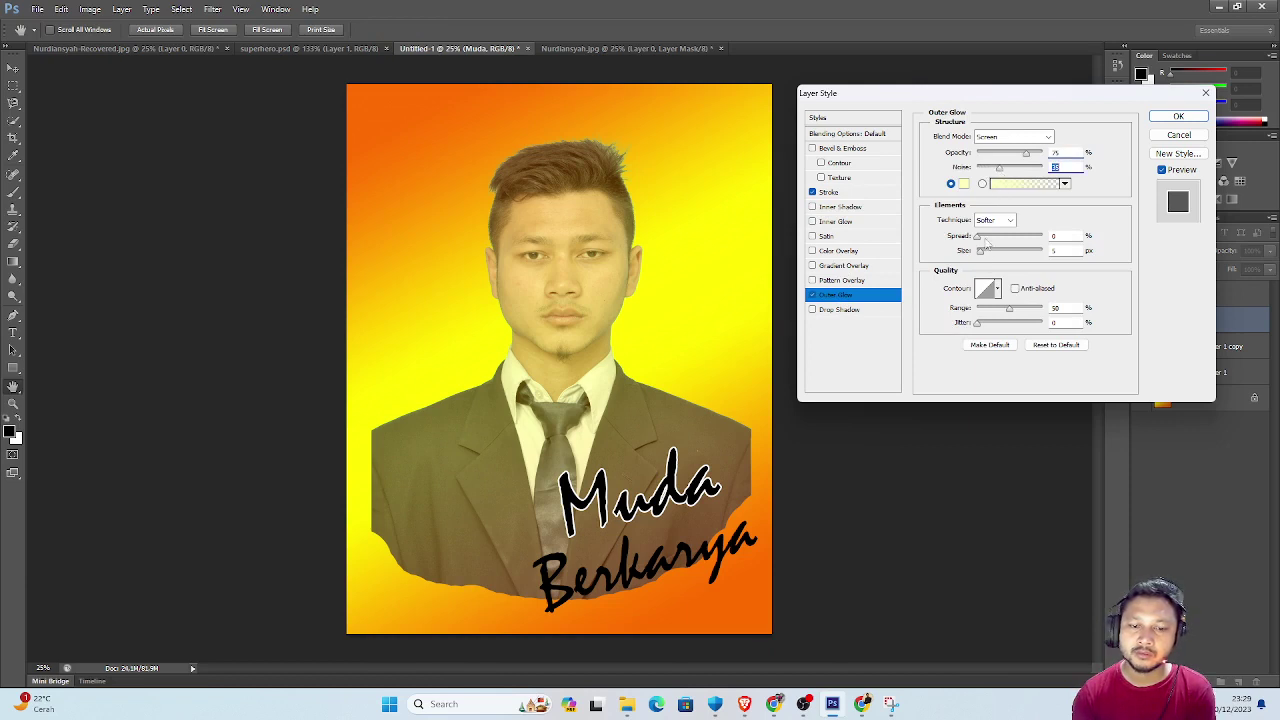
pyautogui.moveTo(978, 236); pyautogui.dragTo(988, 254)
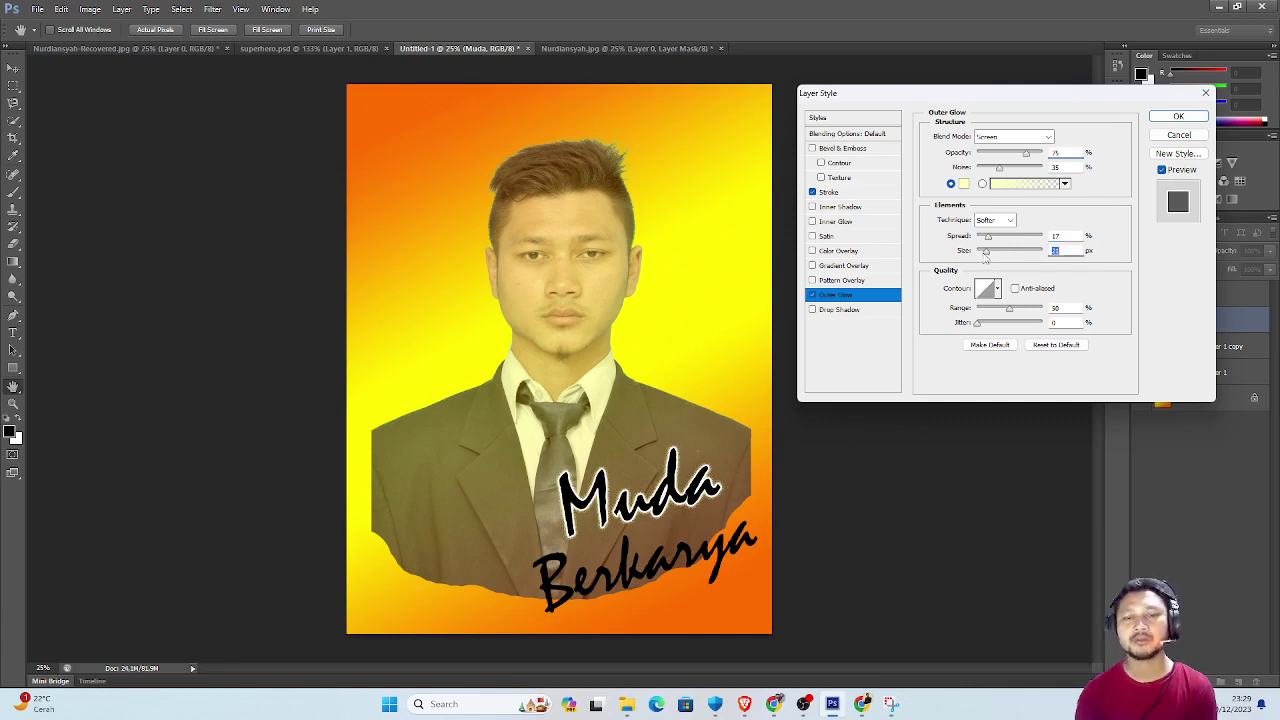
pyautogui.click(1178, 116)
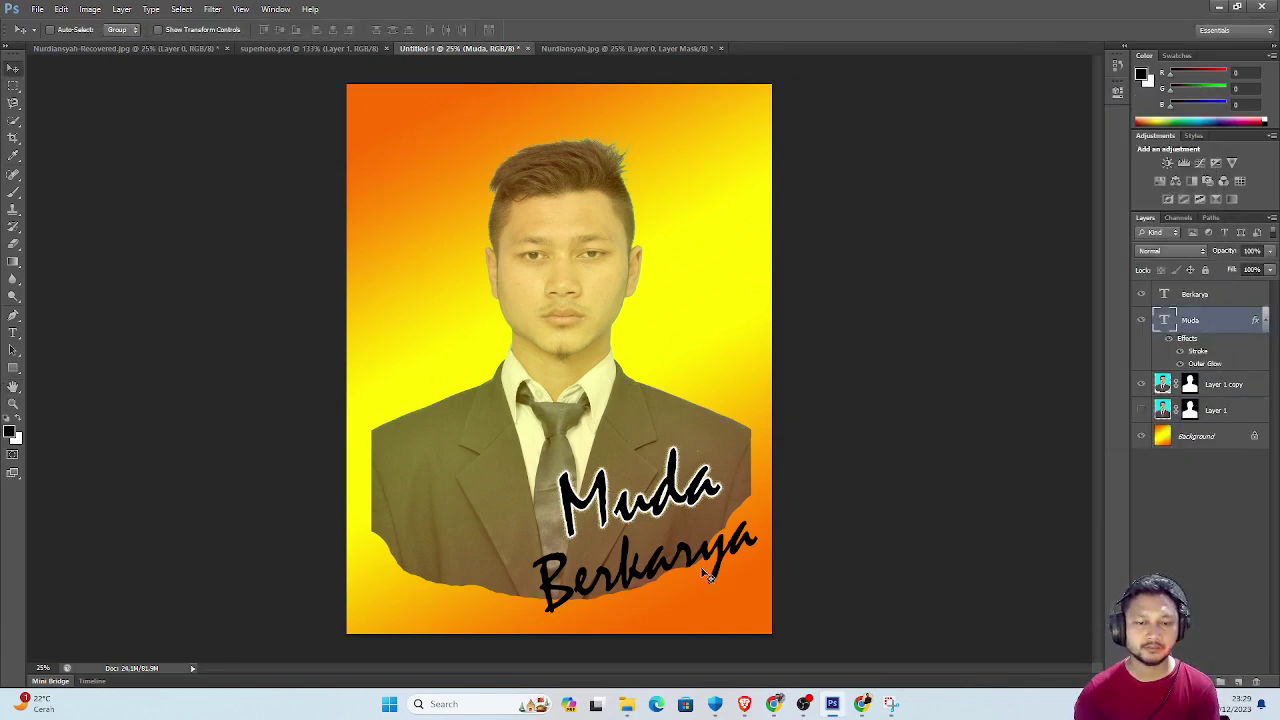
# Set Berkarya's Stroke colour to white in its Layer Style.
pyautogui.doubleClick(1228, 295)
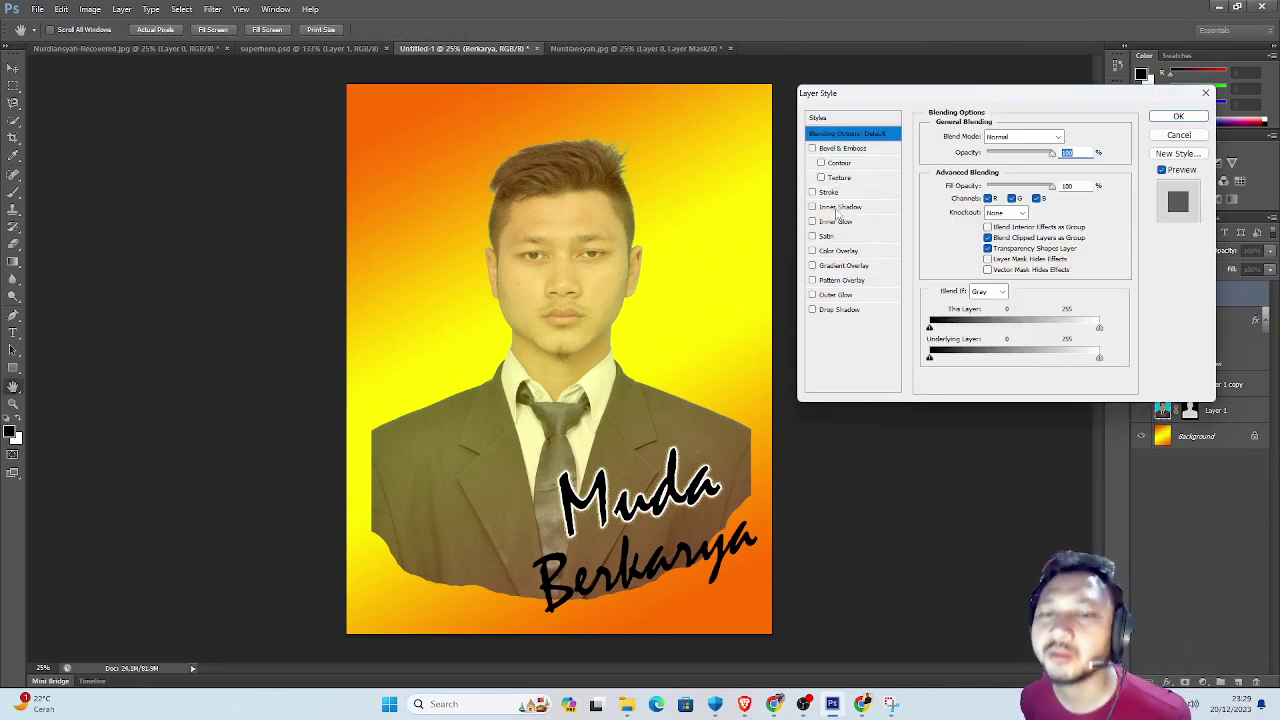
pyautogui.click(828, 191)
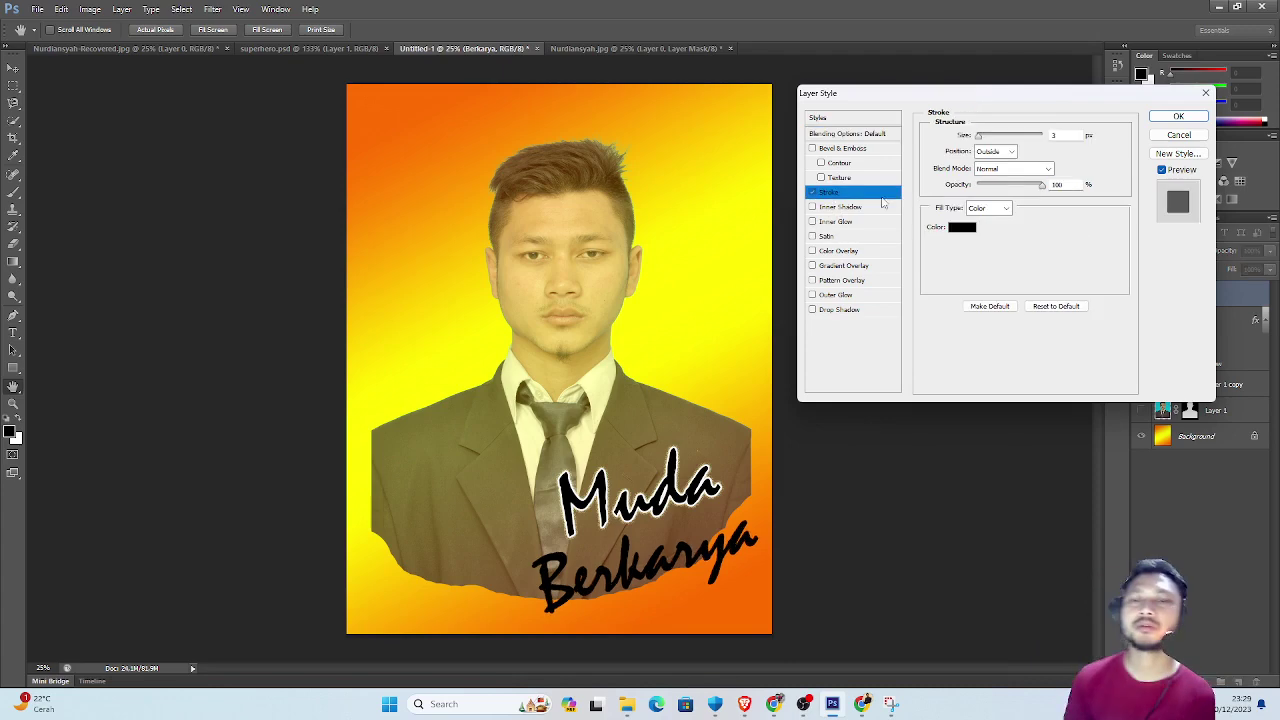
pyautogui.click(962, 227)
pyautogui.click(858, 227)
pyautogui.moveTo(858, 227); pyautogui.dragTo(646, 114)
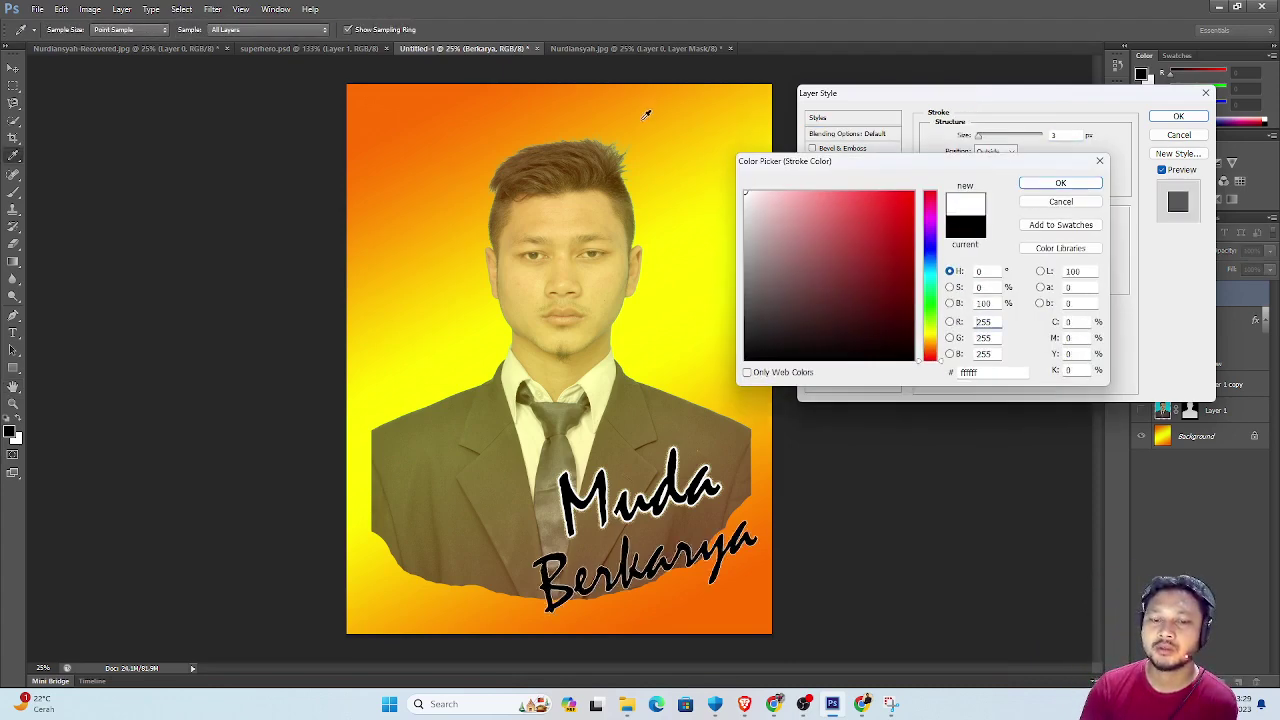
pyautogui.click(1073, 186)
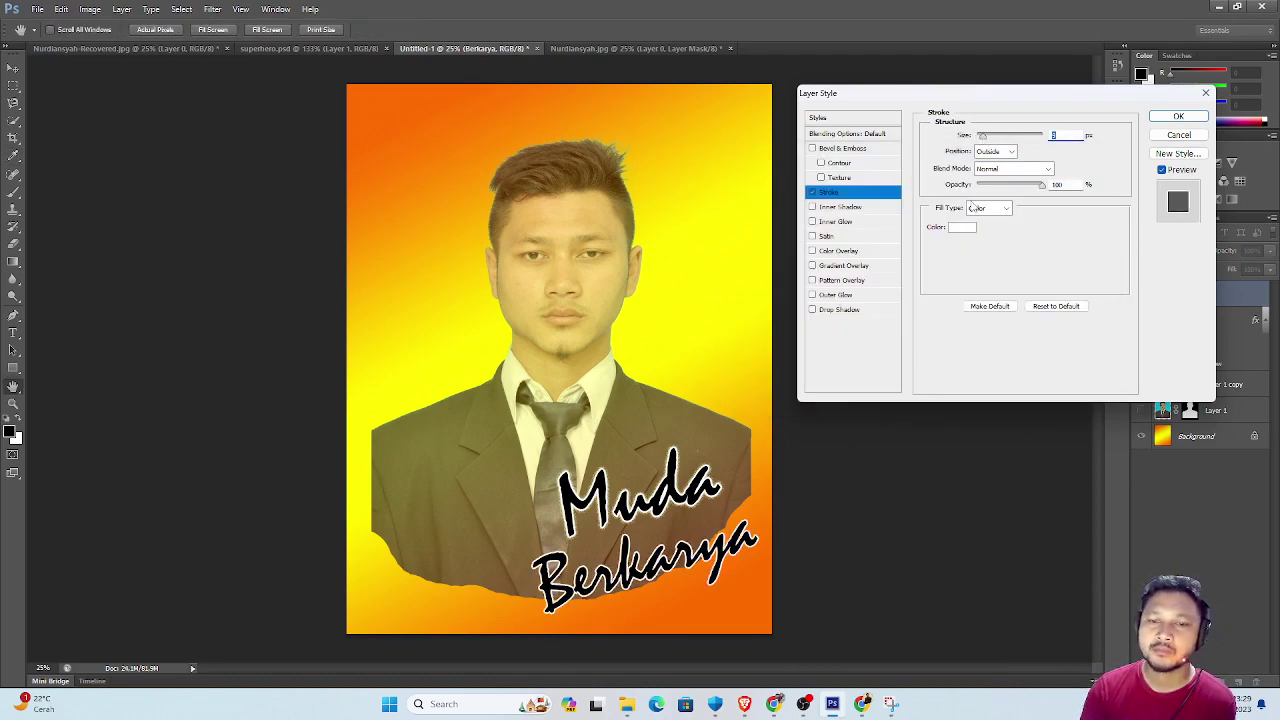
# Add an Outer Glow to Berkarya and nudge it slightly up and right.
pyautogui.click(836, 295)
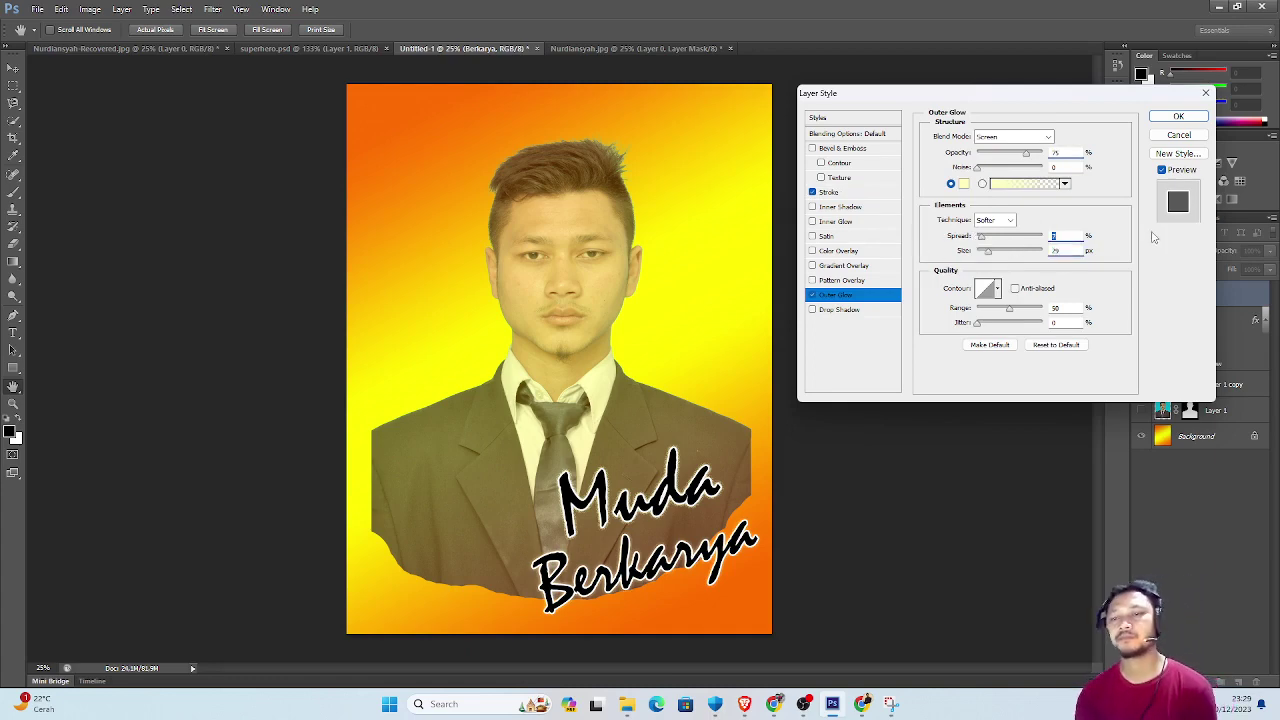
pyautogui.click(1176, 117)
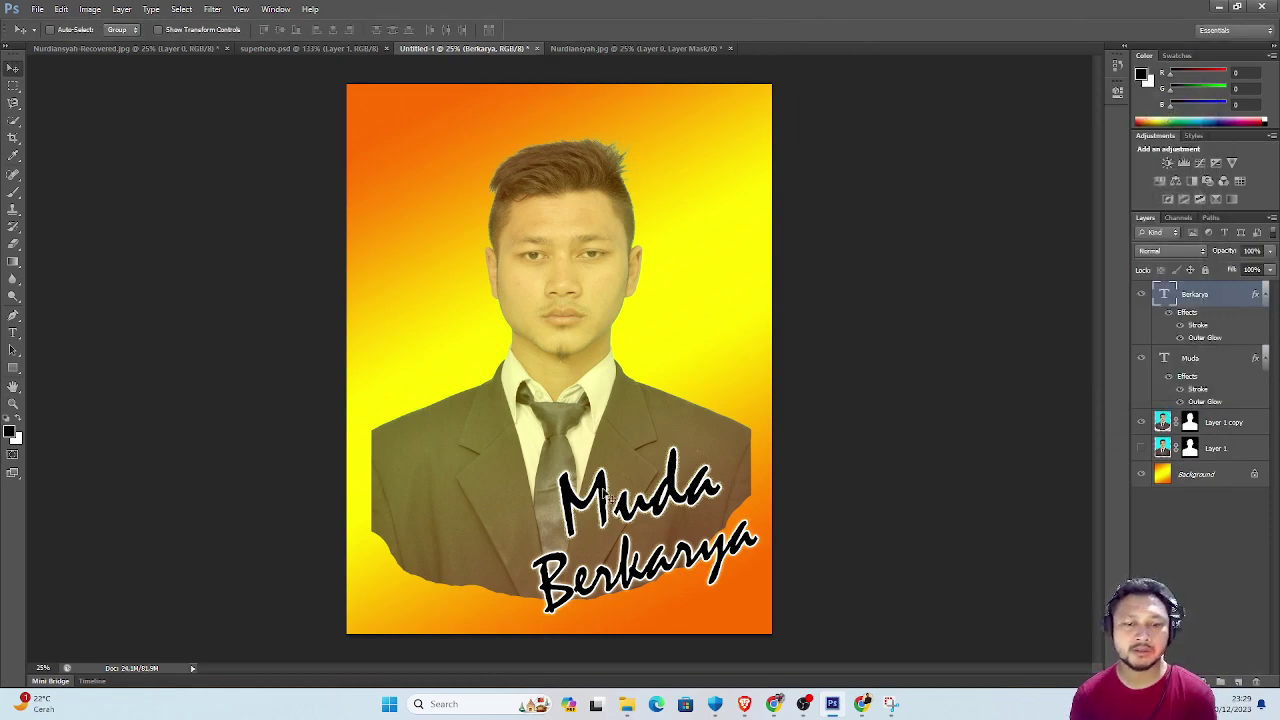
pyautogui.moveTo(715, 555); pyautogui.dragTo(728, 544)
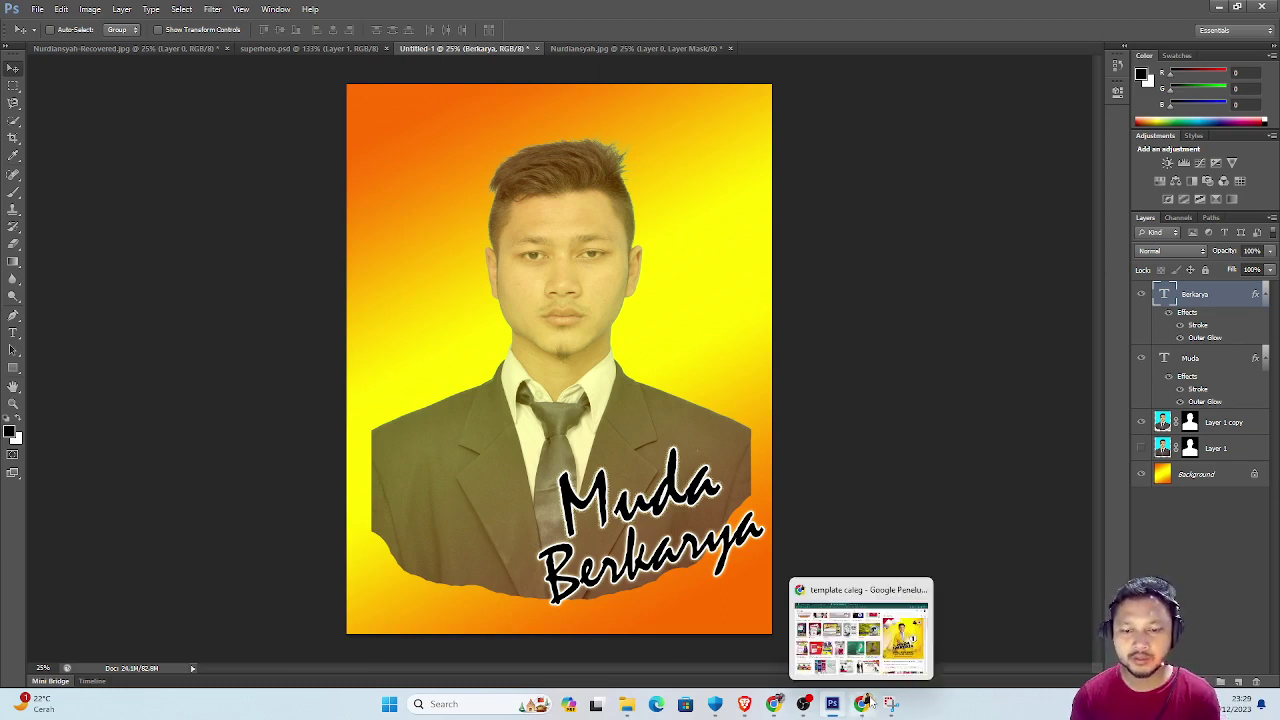
pyautogui.moveTo(862, 704)
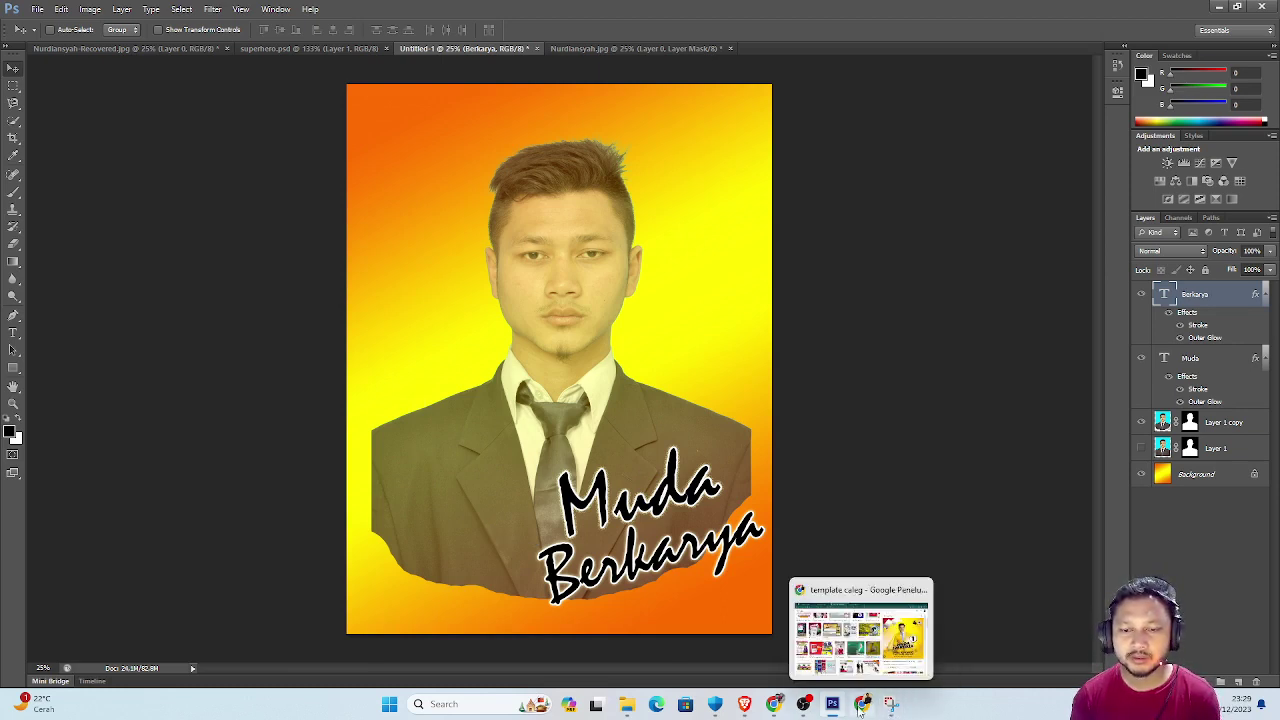
# Search Google Images for 'bendera merah putih' and browse the results.
pyautogui.click(861, 704)
pyautogui.click(430, 90)
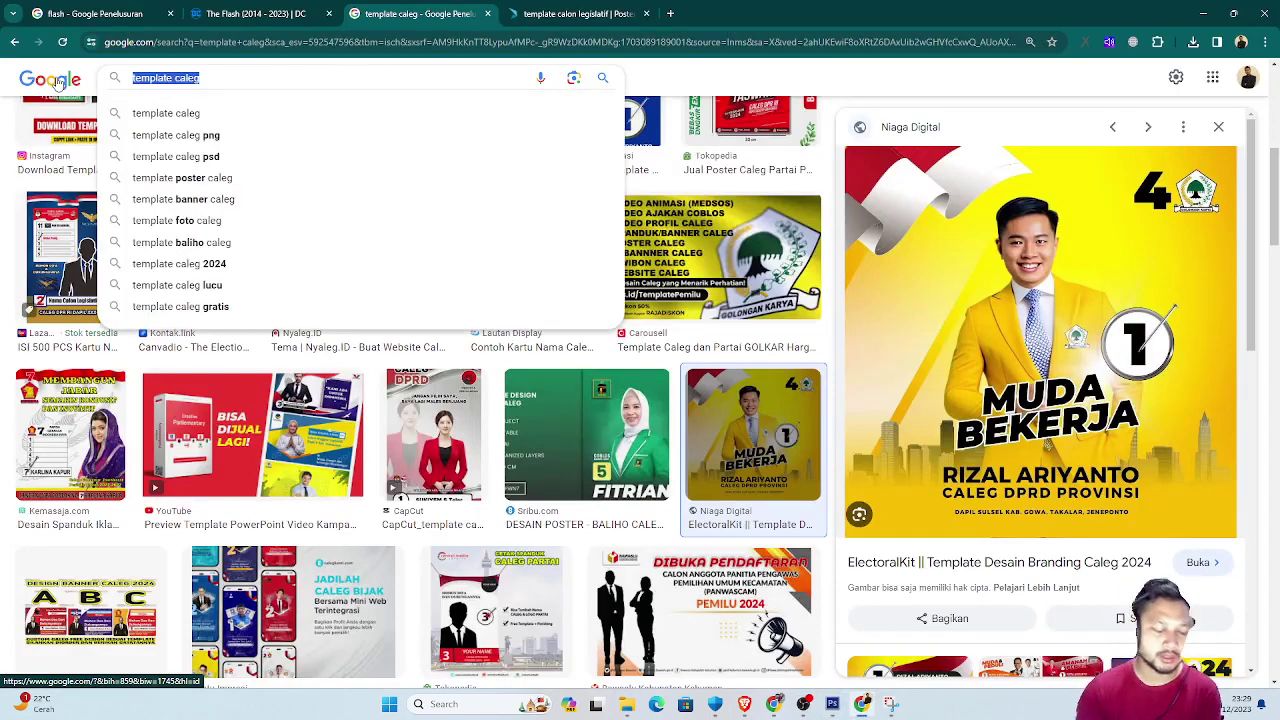
pyautogui.write('bendera')
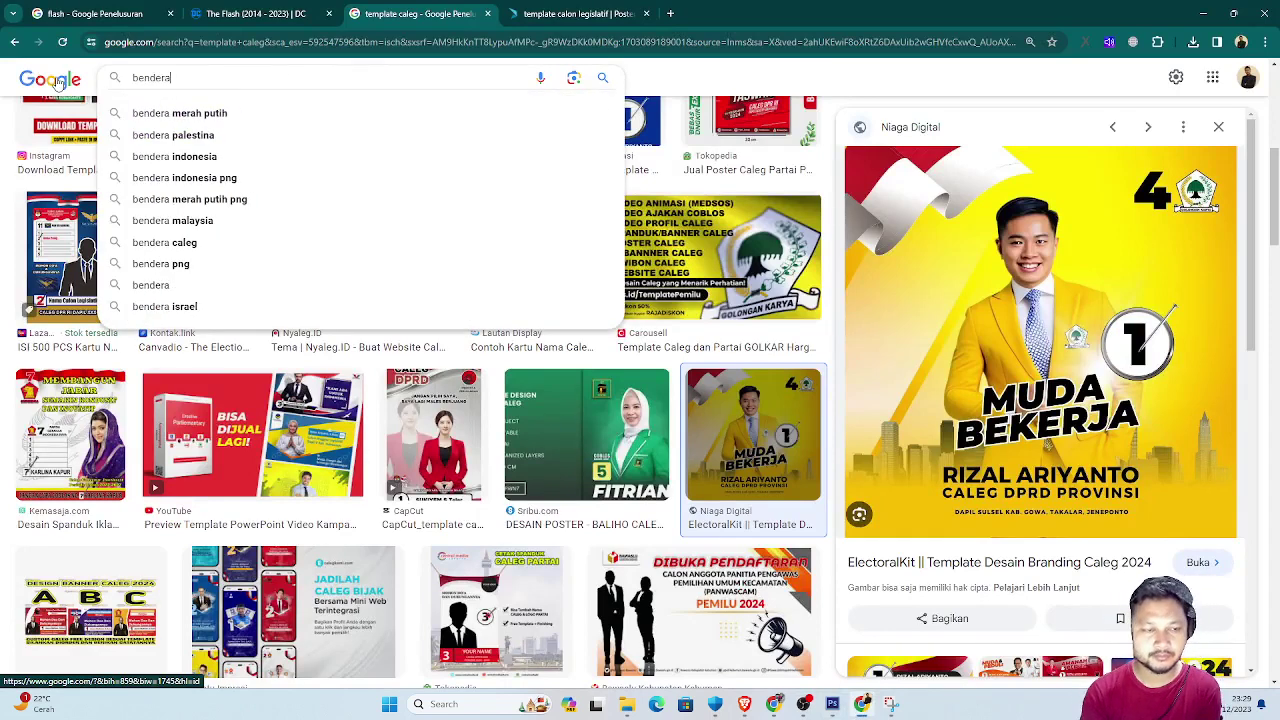
pyautogui.press('Down')
pyautogui.press('Return')
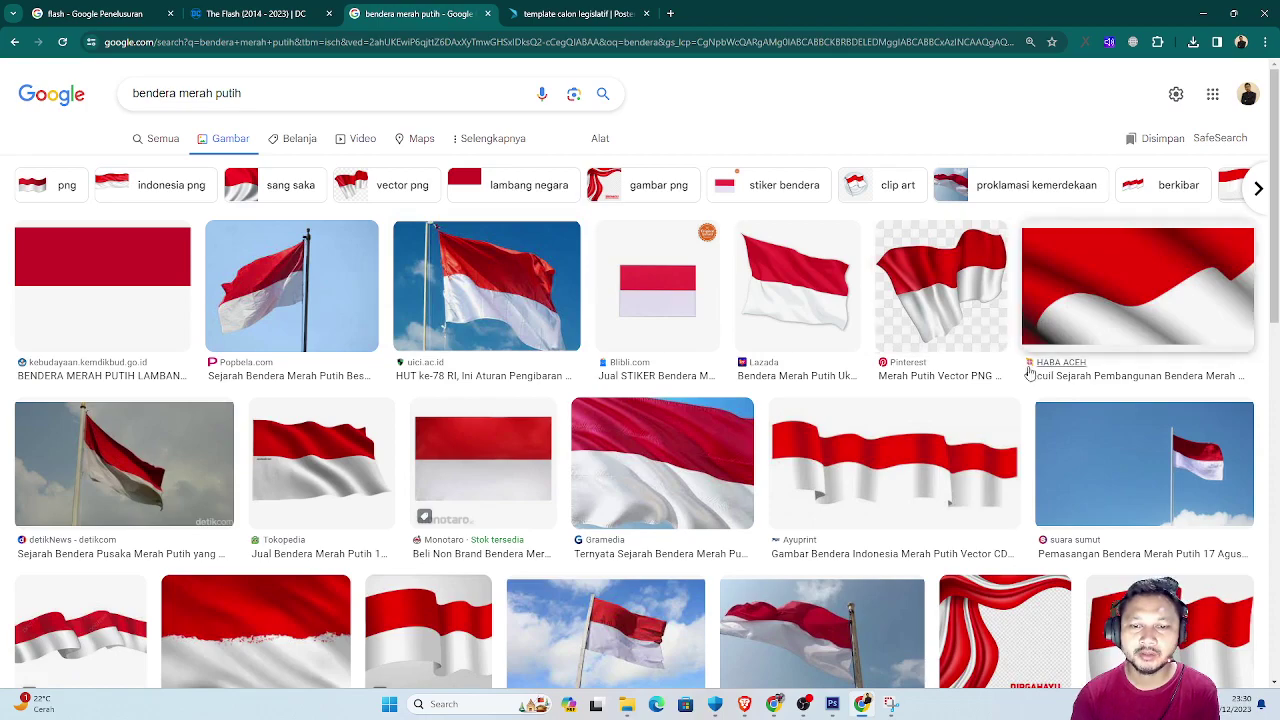
pyautogui.scroll(-2, 1050, 385)
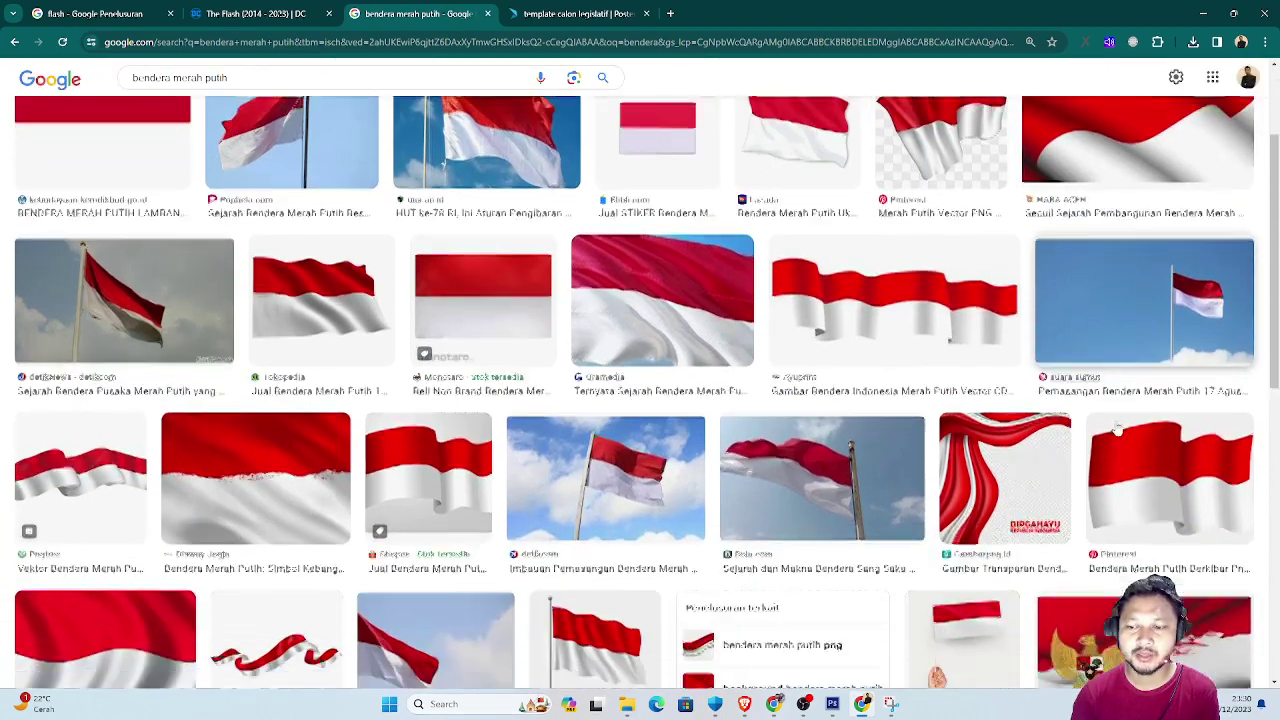
pyautogui.scroll(-1, 980, 380)
pyautogui.scroll(-1, 920, 377)
pyautogui.scroll(4, 895, 375)
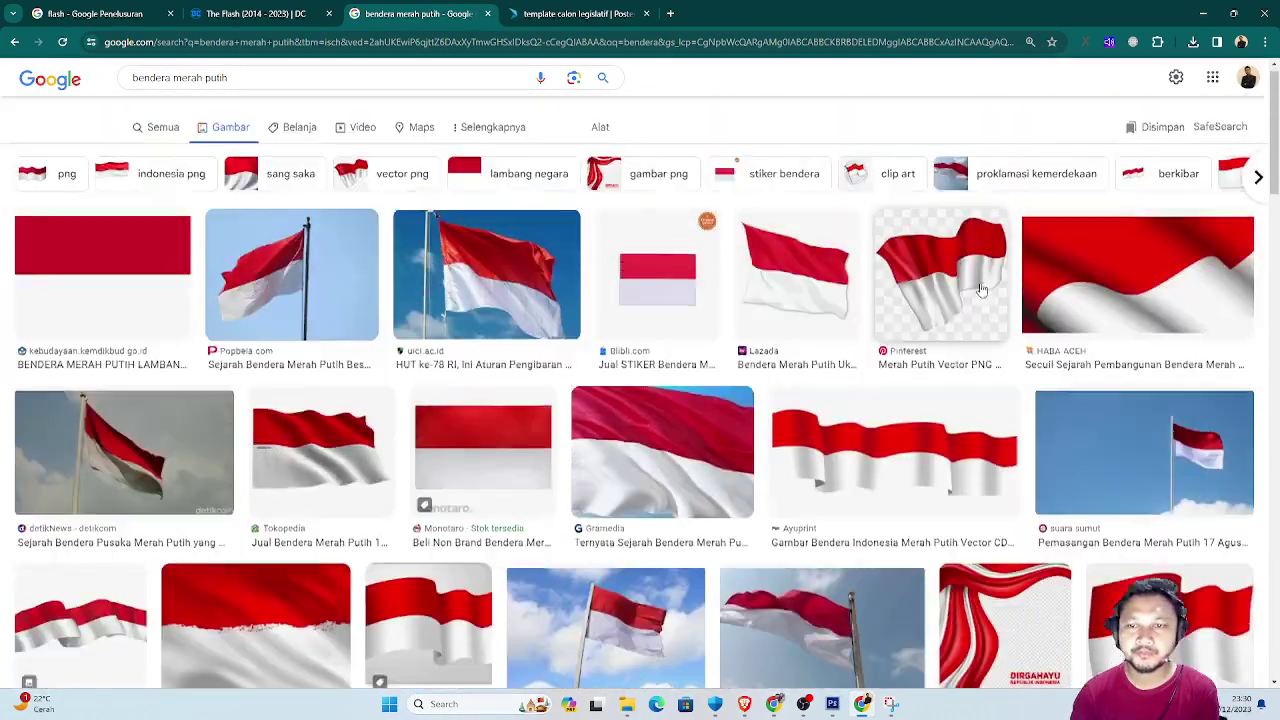
# Look up Pinterest in the browser history, then return to the flag results.
pyautogui.click(561, 14)
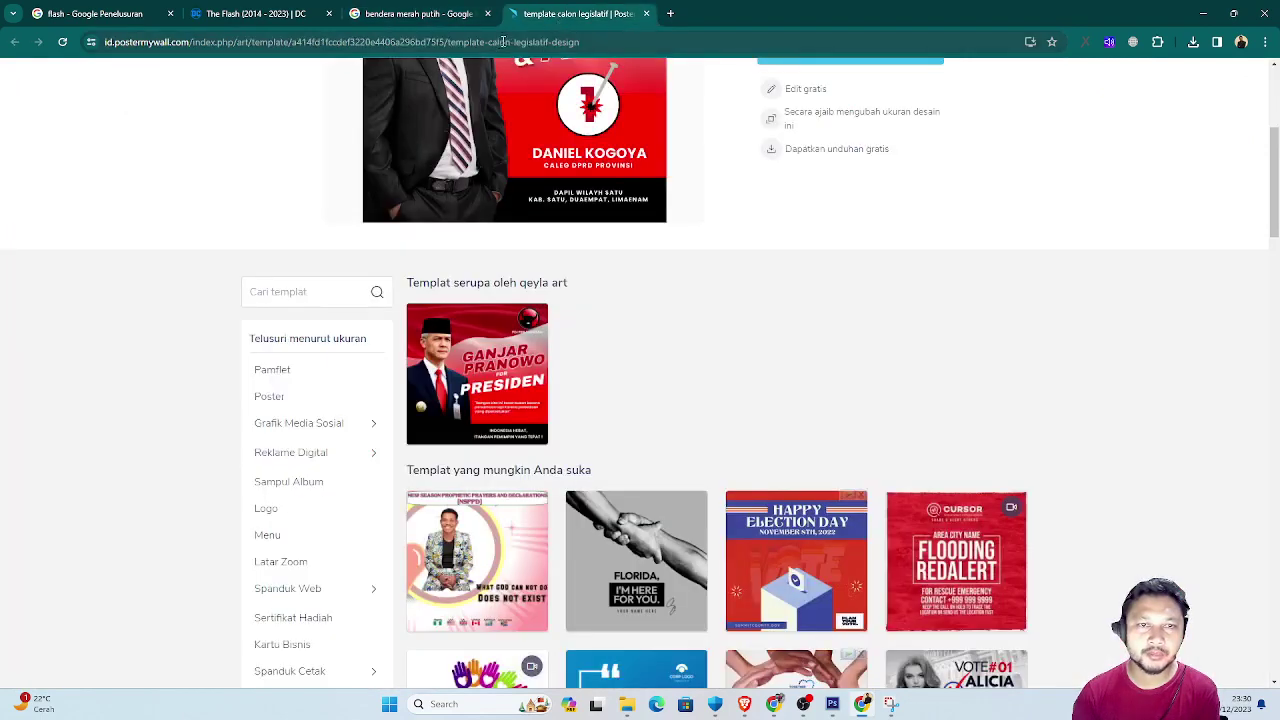
pyautogui.click(500, 42)
pyautogui.write('pin')
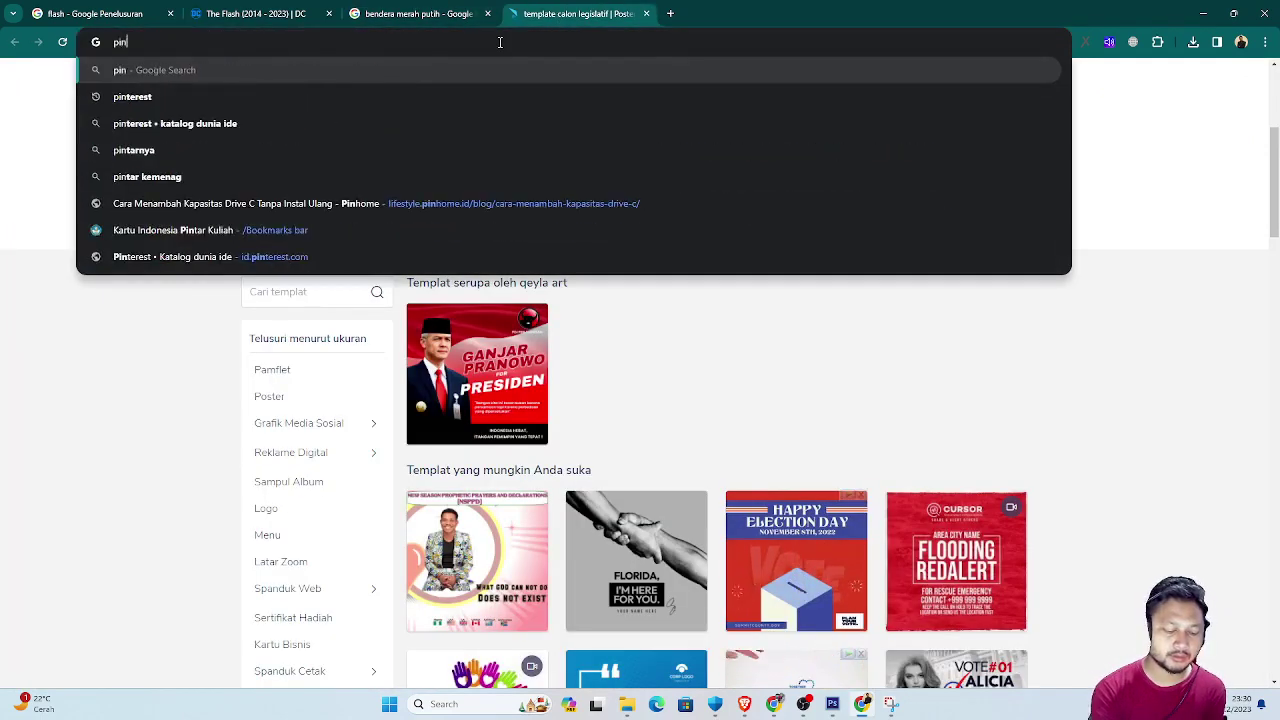
pyautogui.write('tere')
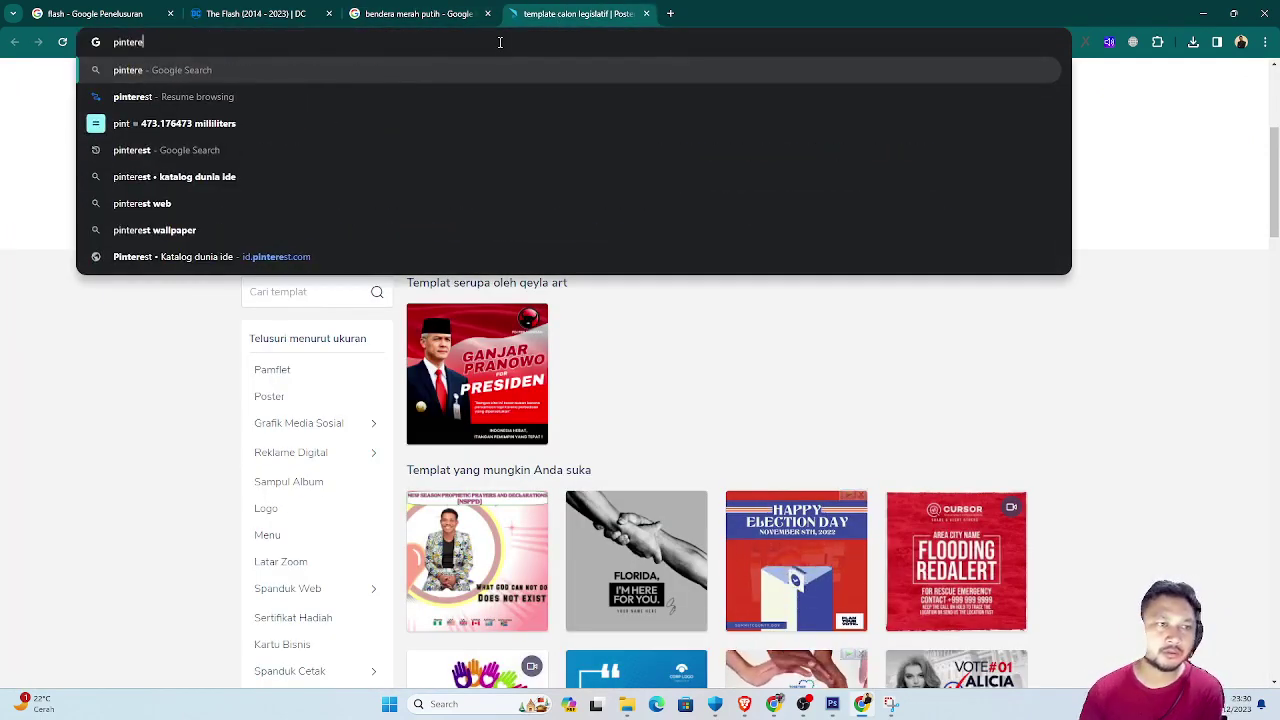
pyautogui.click(223, 97)
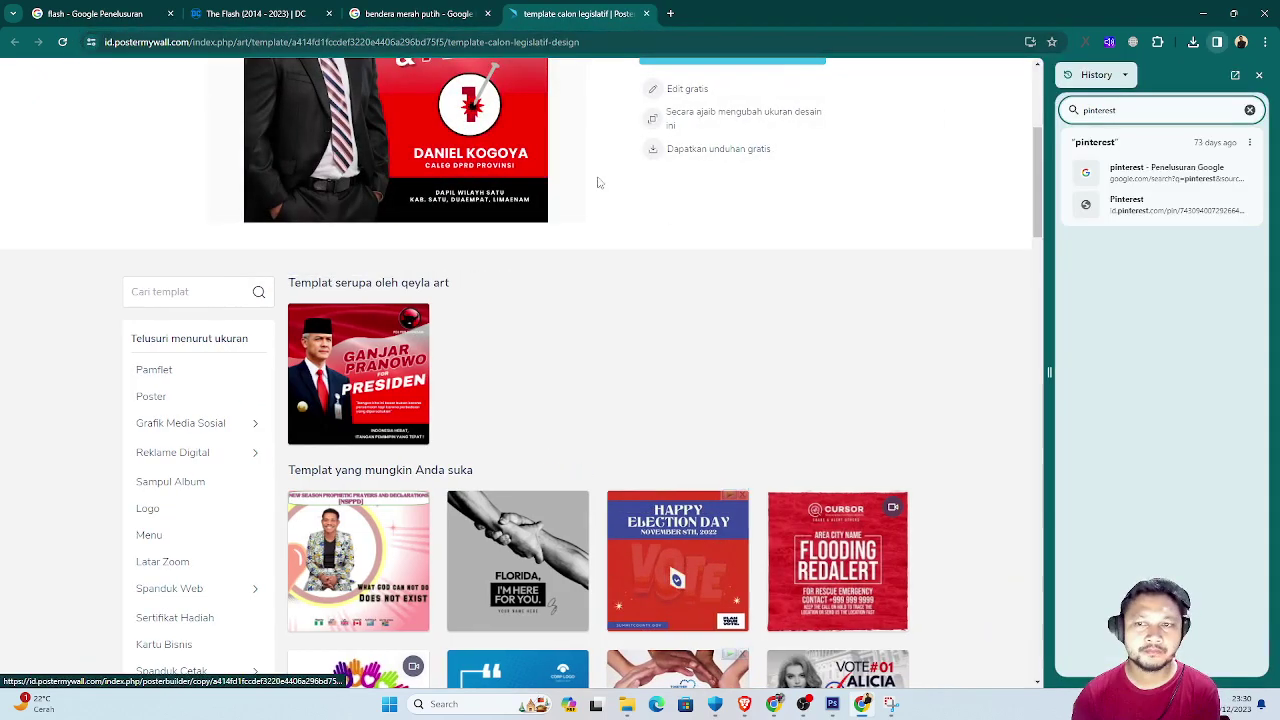
pyautogui.click(438, 17)
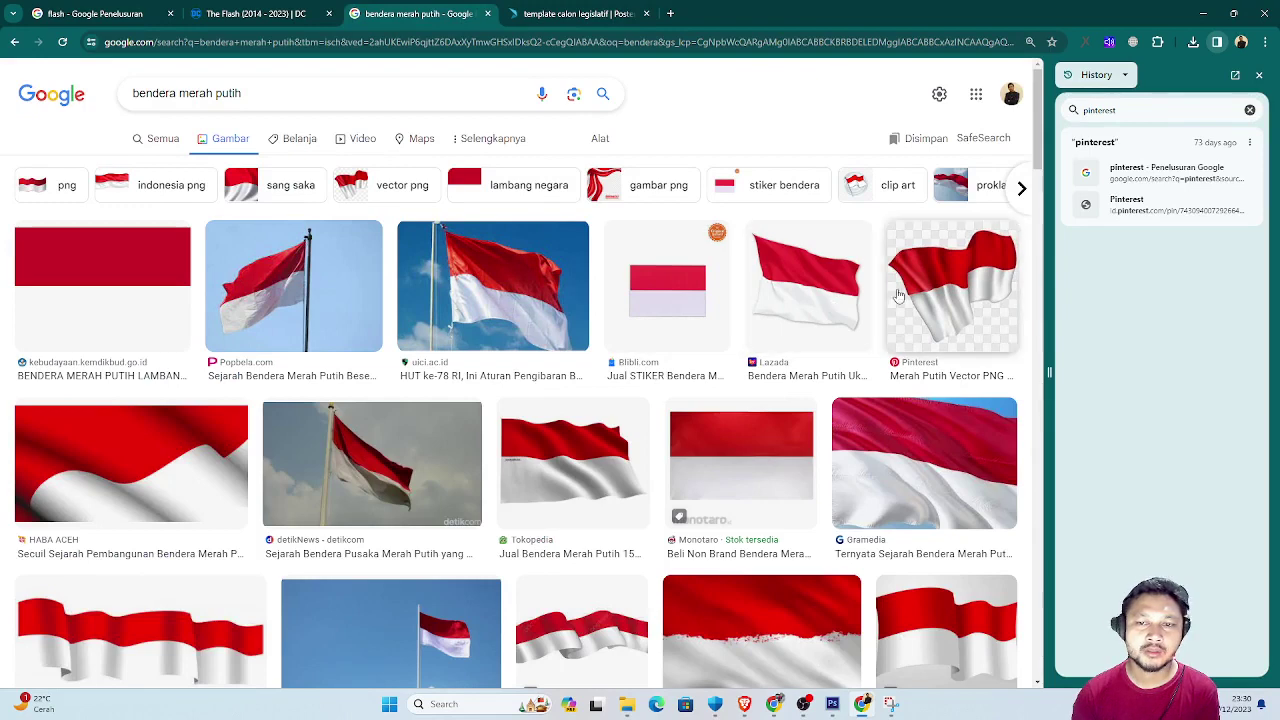
# Preview the Lazada flag image and view its file in a new tab.
pyautogui.click(795, 300)
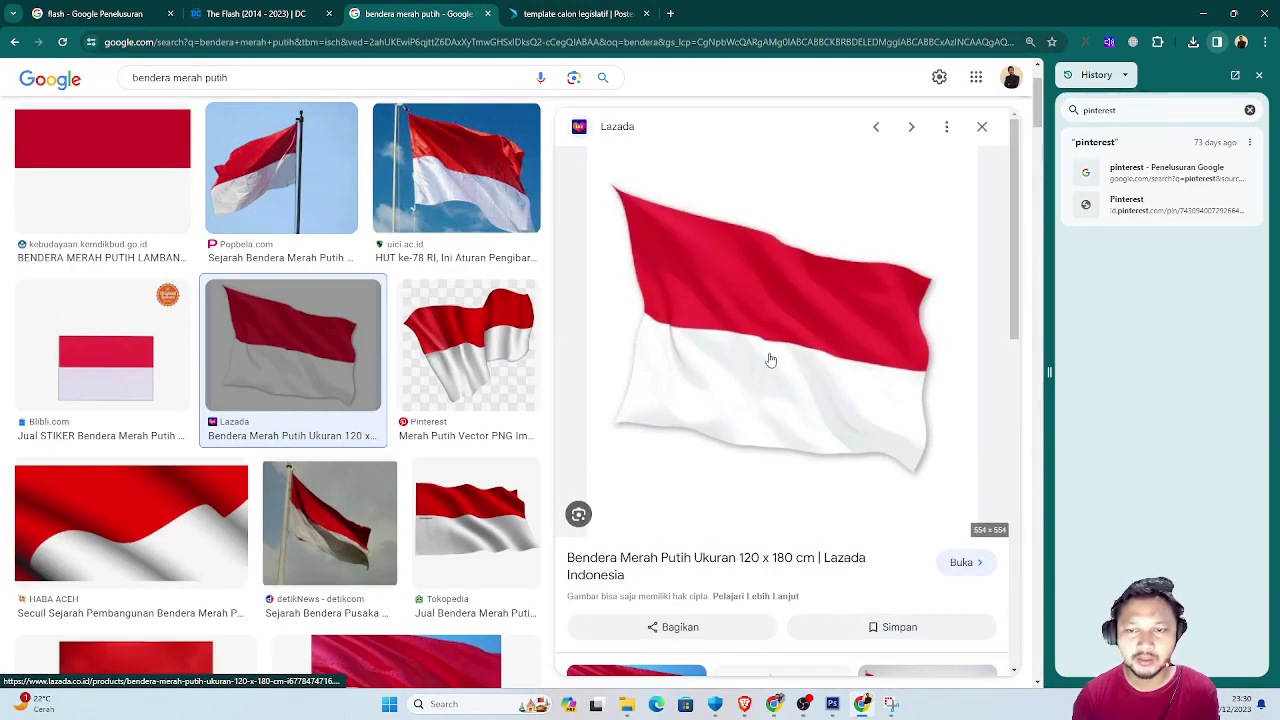
pyautogui.rightClick(776, 332)
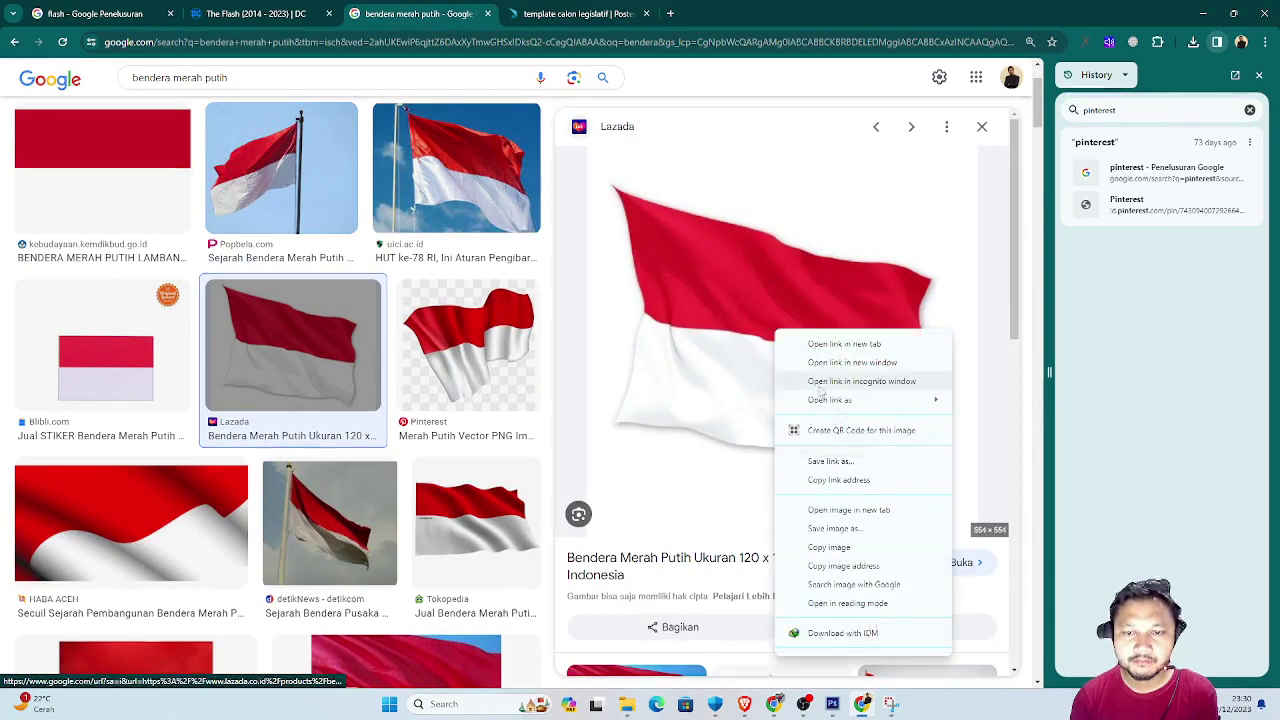
pyautogui.click(848, 510)
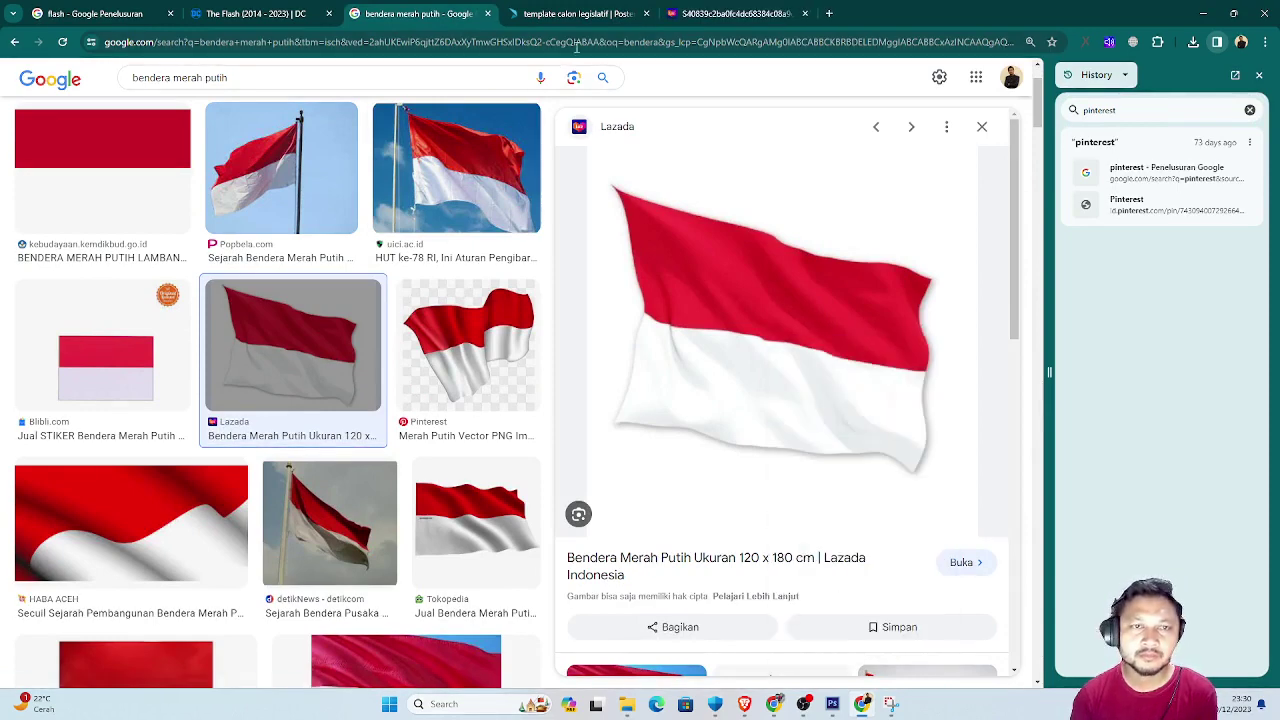
pyautogui.click(710, 14)
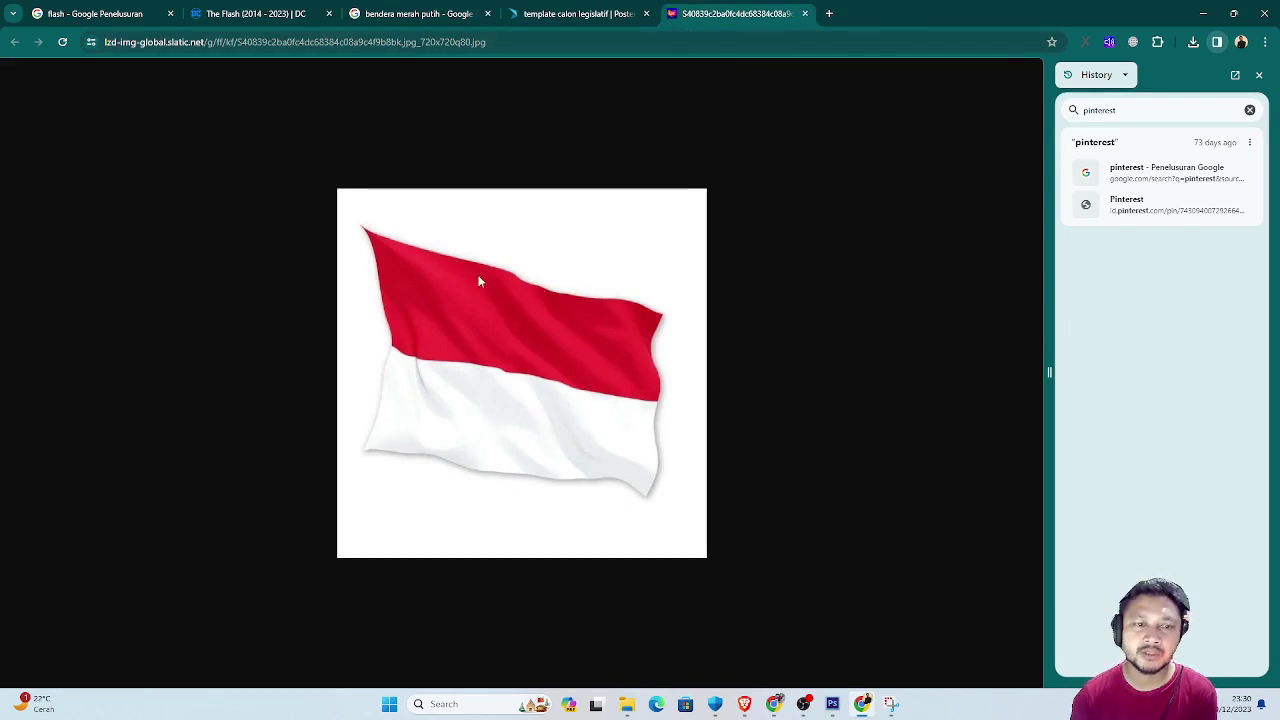
pyautogui.click(578, 14)
pyautogui.click(418, 14)
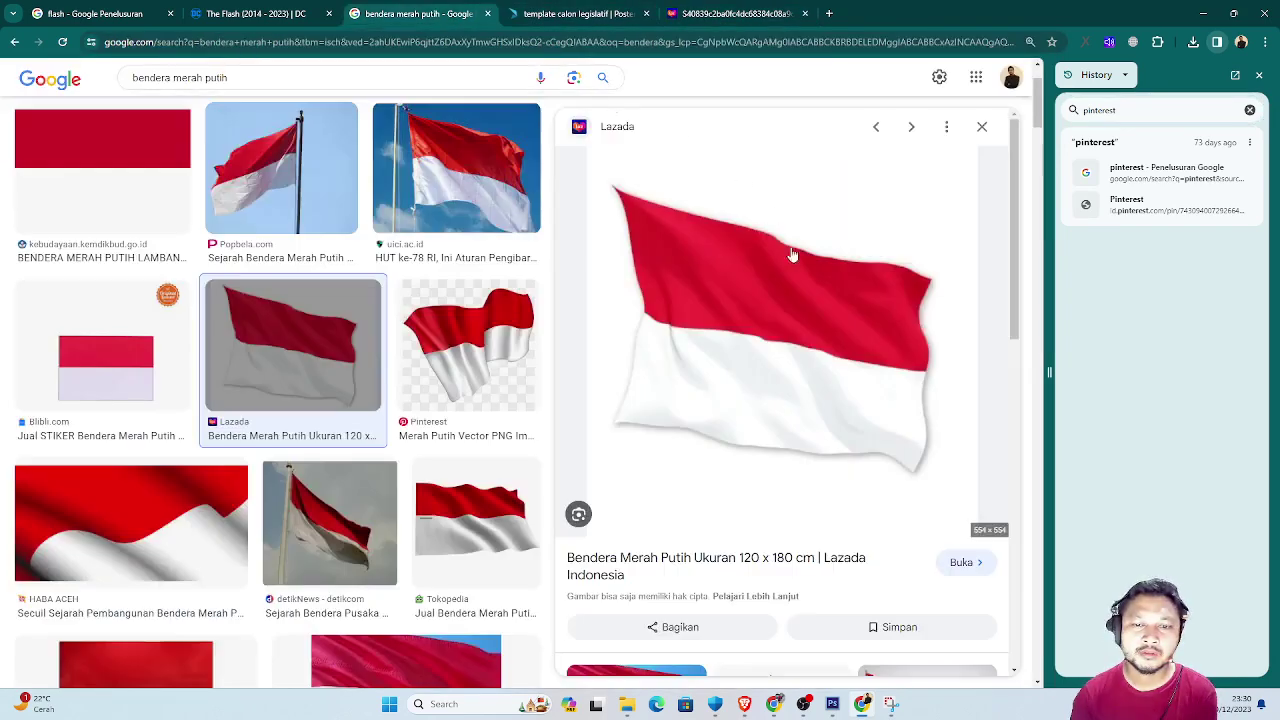
# Save the flag-on-a-pole photo to the computer.
pyautogui.scroll(-2, 745, 412)
pyautogui.scroll(-1, 780, 420)
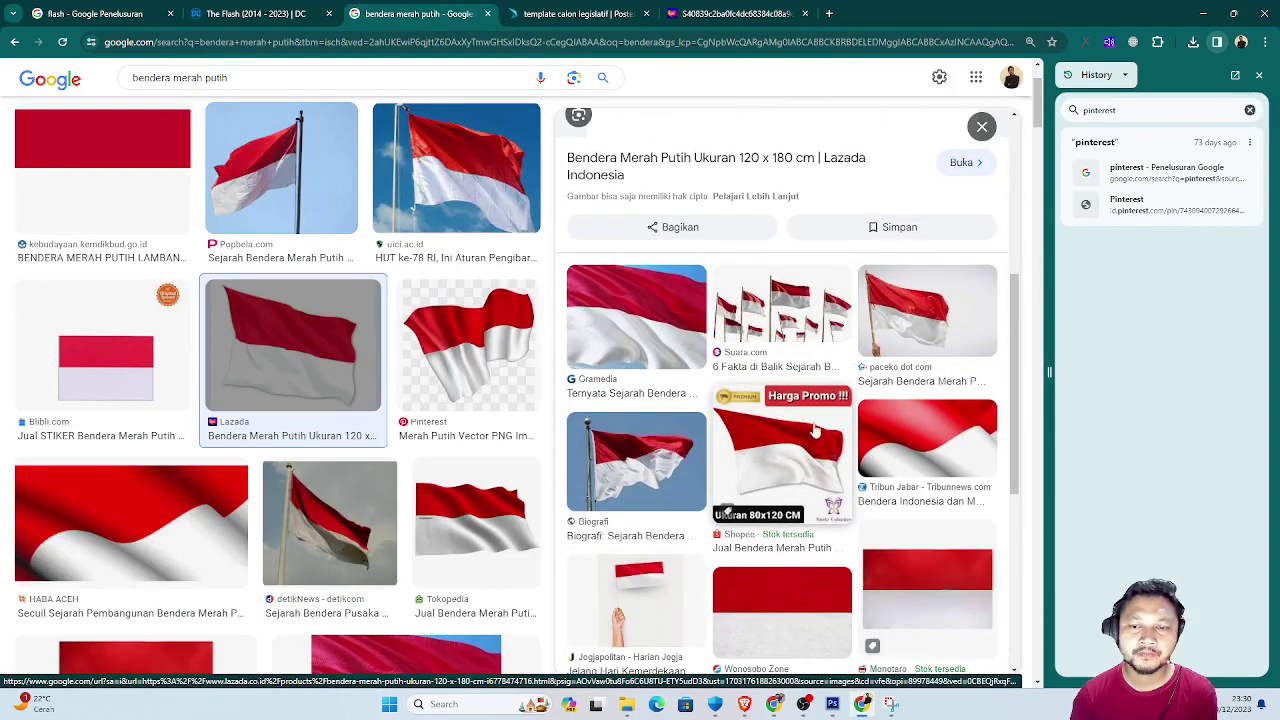
pyautogui.scroll(-1, 818, 428)
pyautogui.scroll(-2, 818, 428)
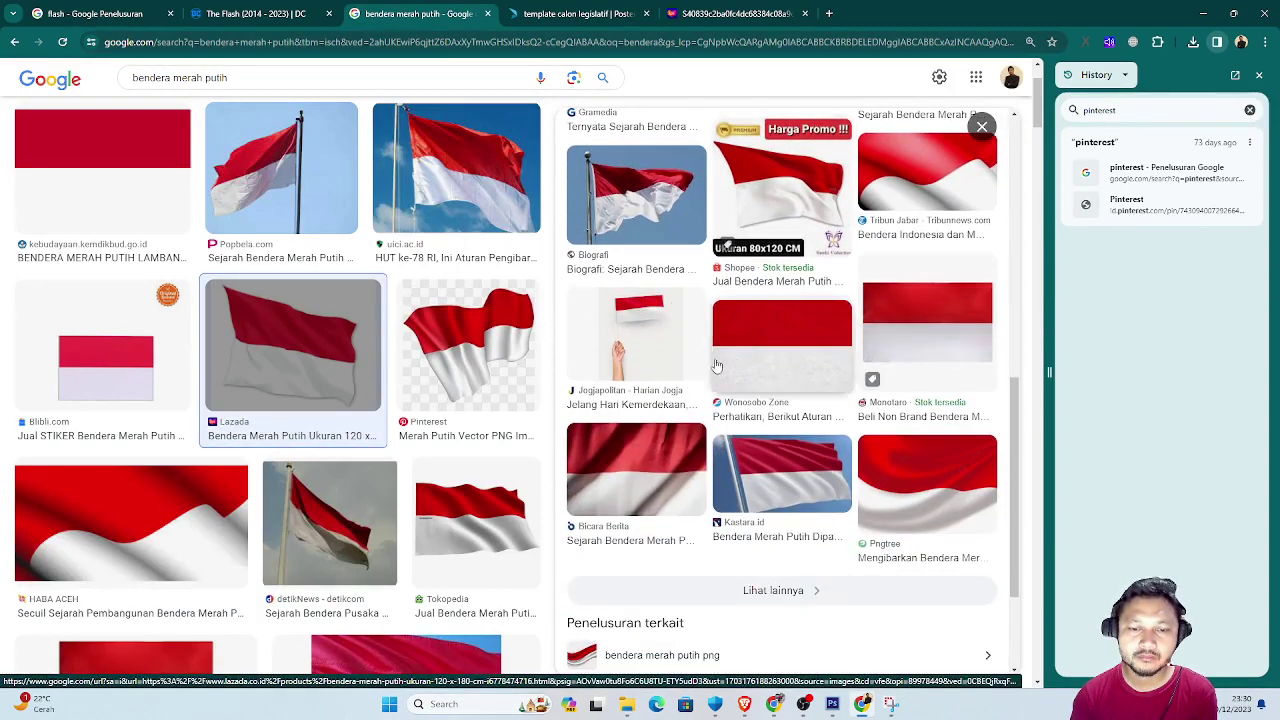
pyautogui.click(646, 210)
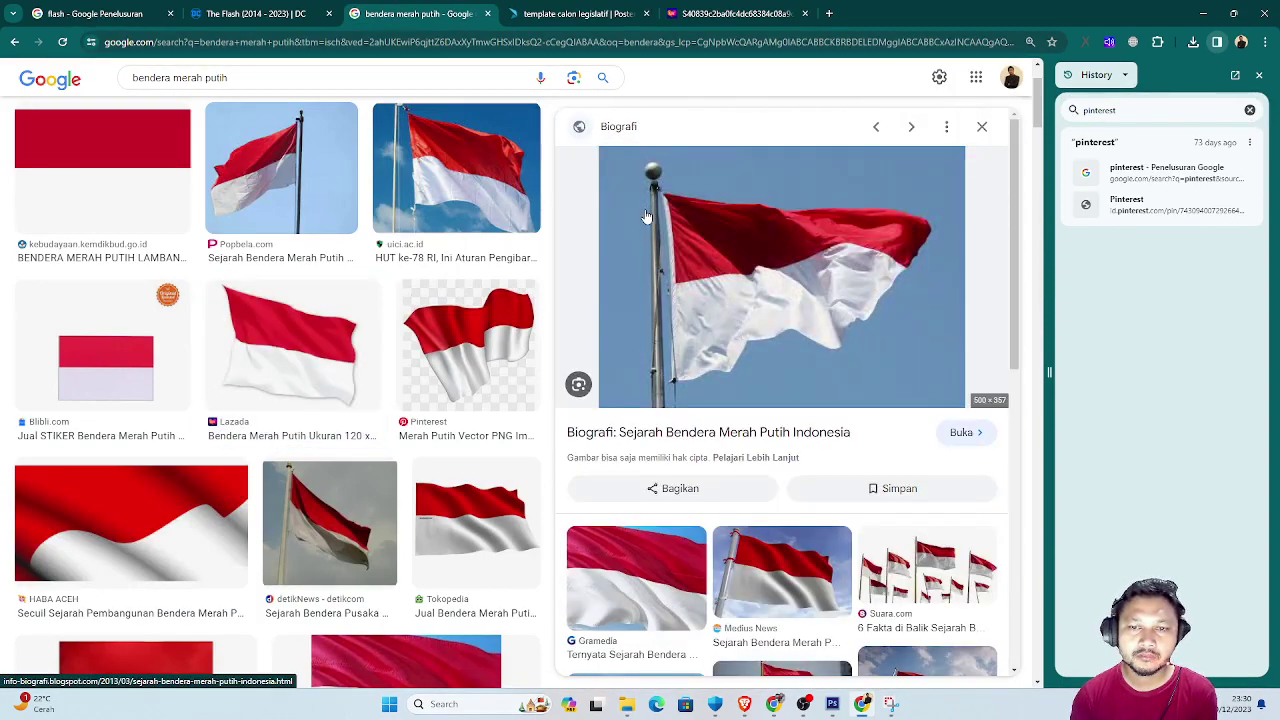
pyautogui.rightClick(810, 300)
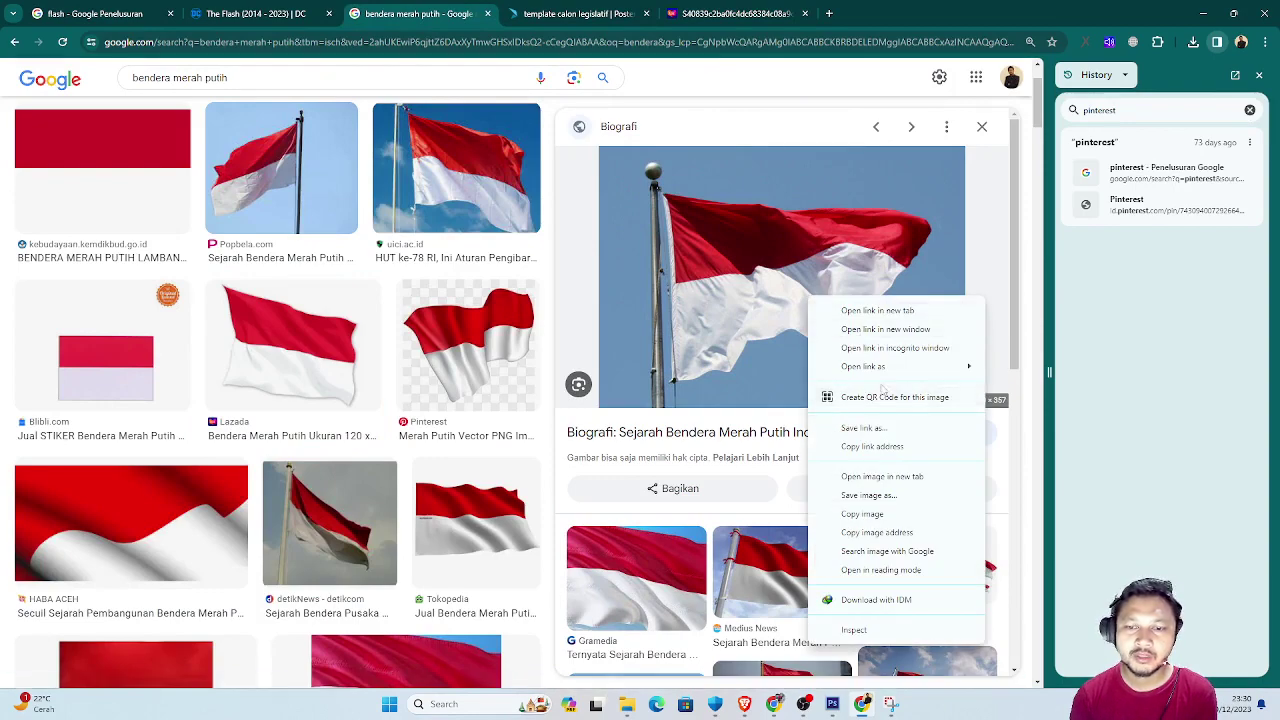
pyautogui.click(878, 498)
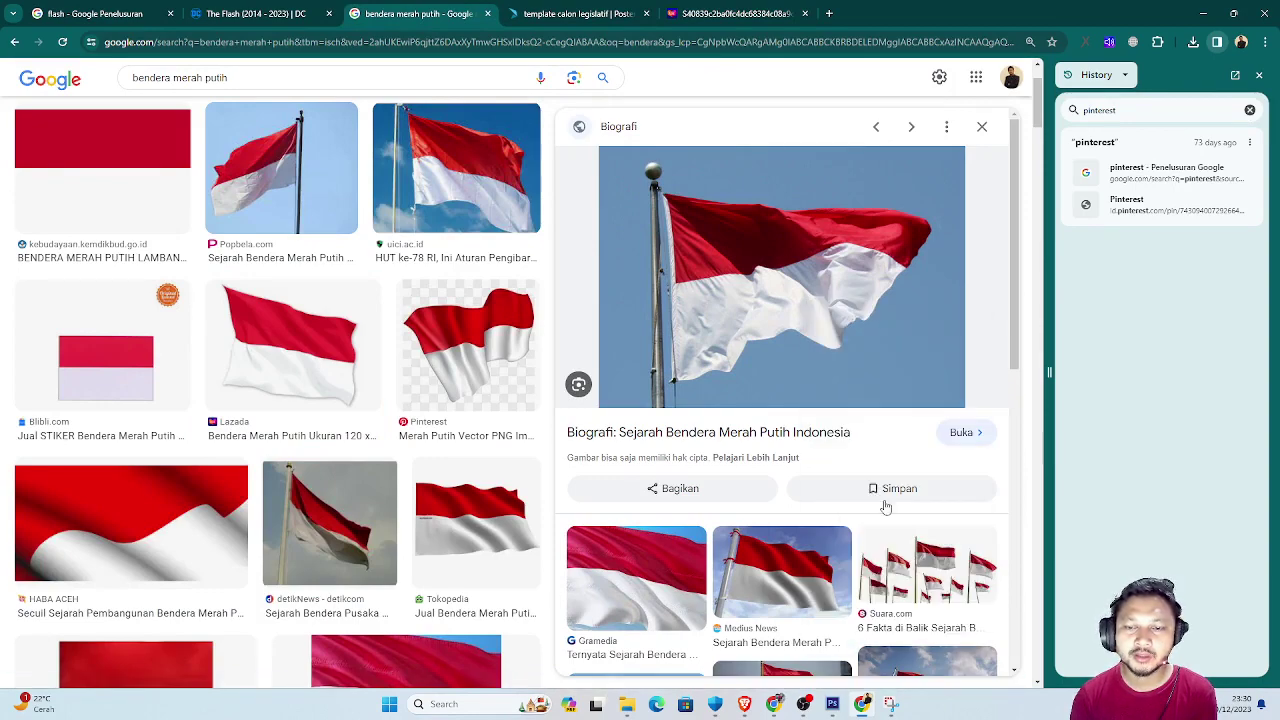
pyautogui.click(530, 340)
pyautogui.moveTo(596, 704)
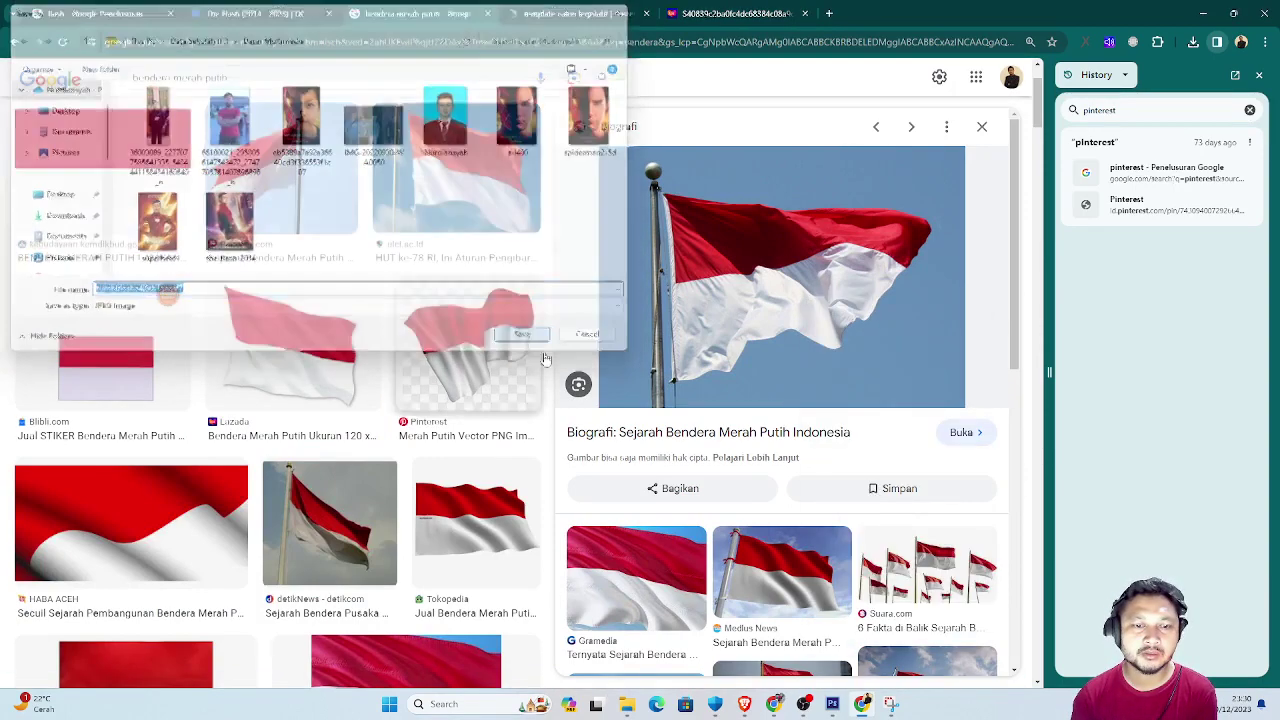
# Drag the saved flag JPG from the Dasar Multimedia folder into Photoshop as a new document.
pyautogui.click(636, 708)
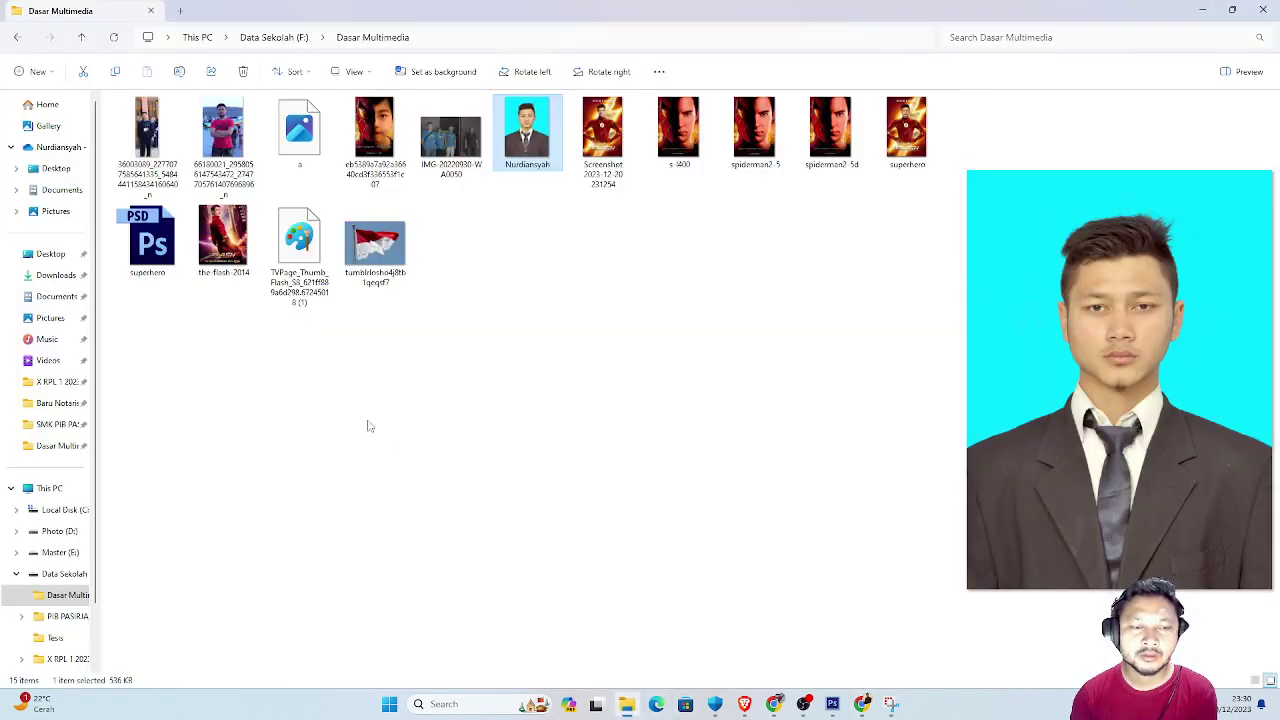
pyautogui.click(388, 266)
pyautogui.moveTo(389, 251)
pyautogui.mouseDown()
pyautogui.moveTo(836, 705)
pyautogui.moveTo(688, 403)
pyautogui.mouseUp()
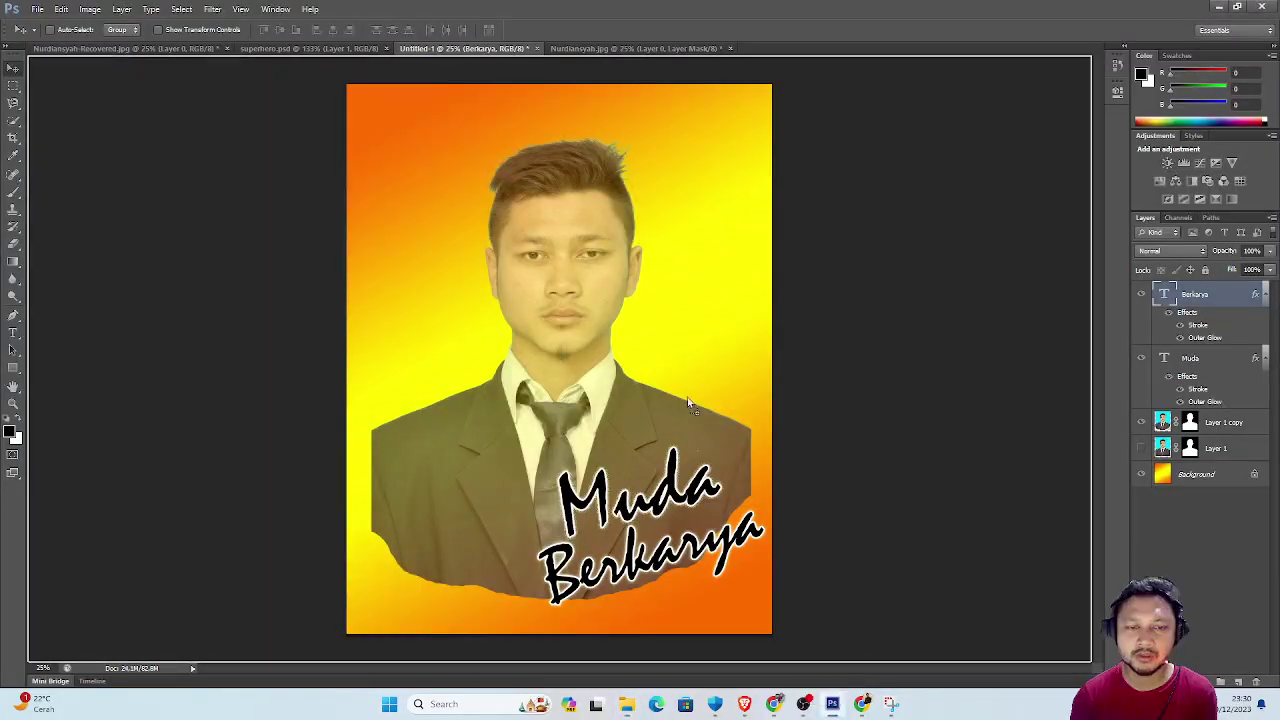
pyautogui.moveTo(702, 76); pyautogui.dragTo(775, 50)
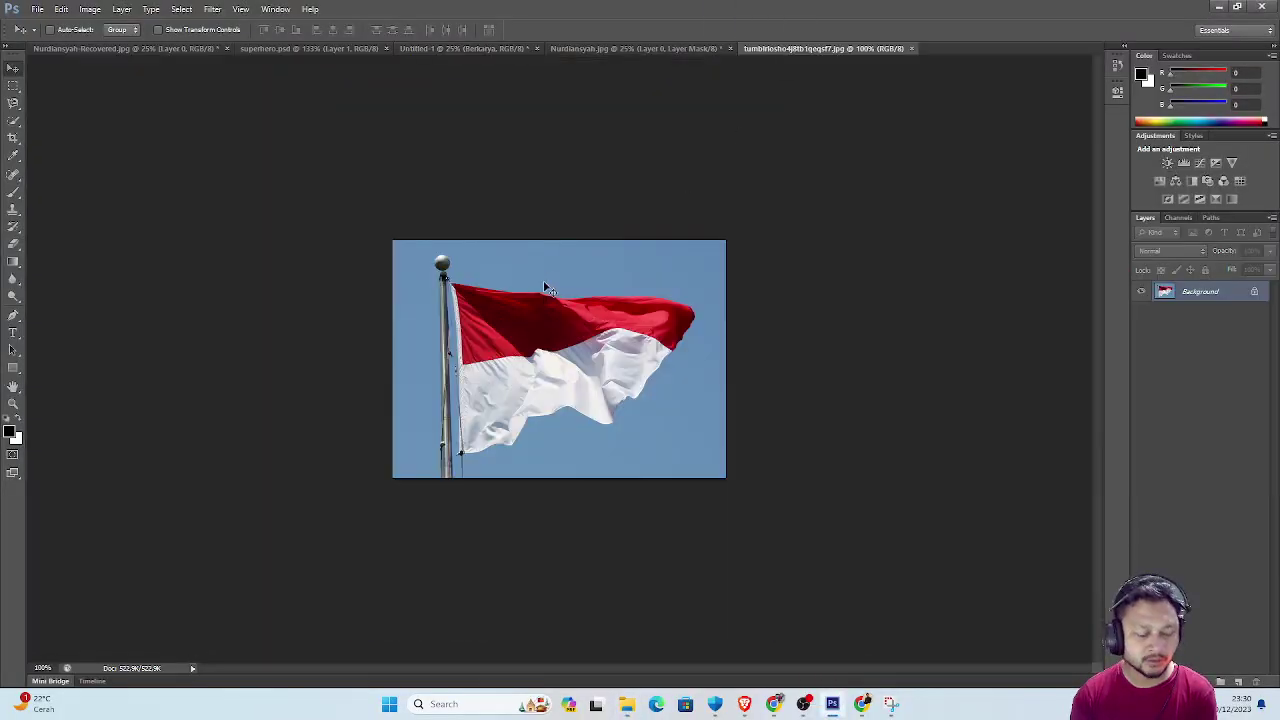
# Erase the blue sky around the flag with the Magic Eraser.
pyautogui.press('e')
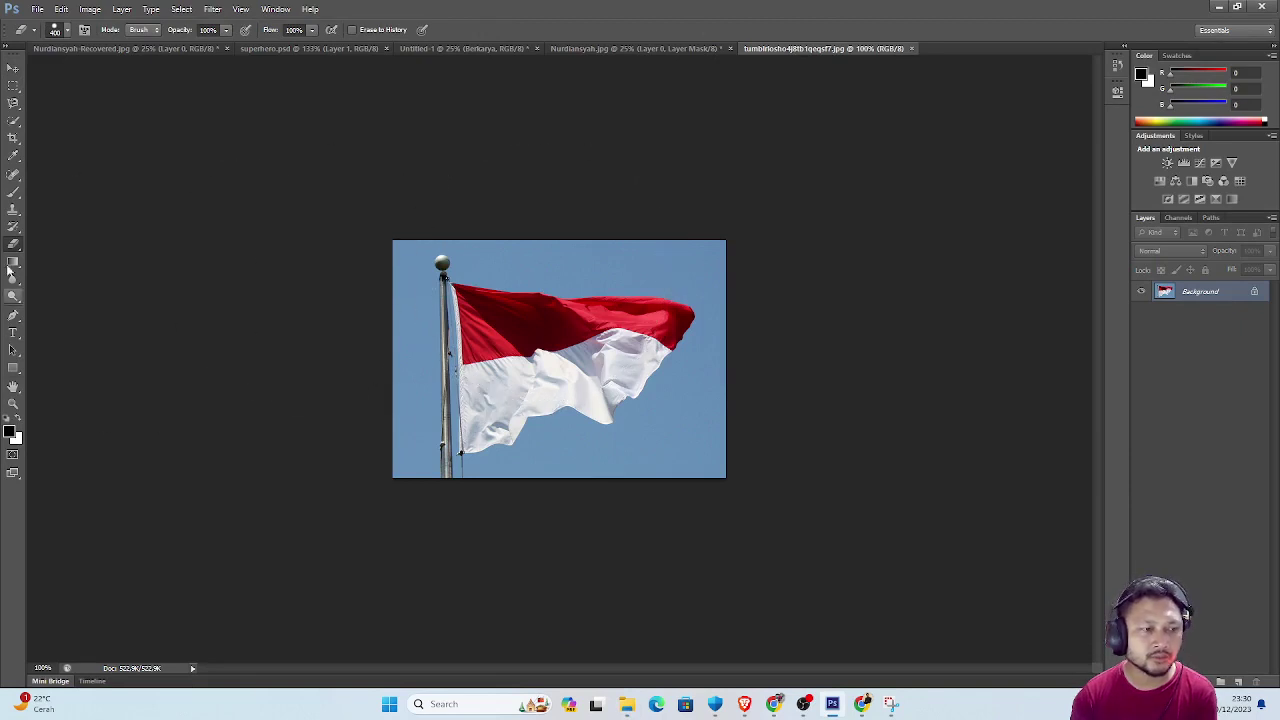
pyautogui.rightClick(12, 243)
pyautogui.click(62, 267)
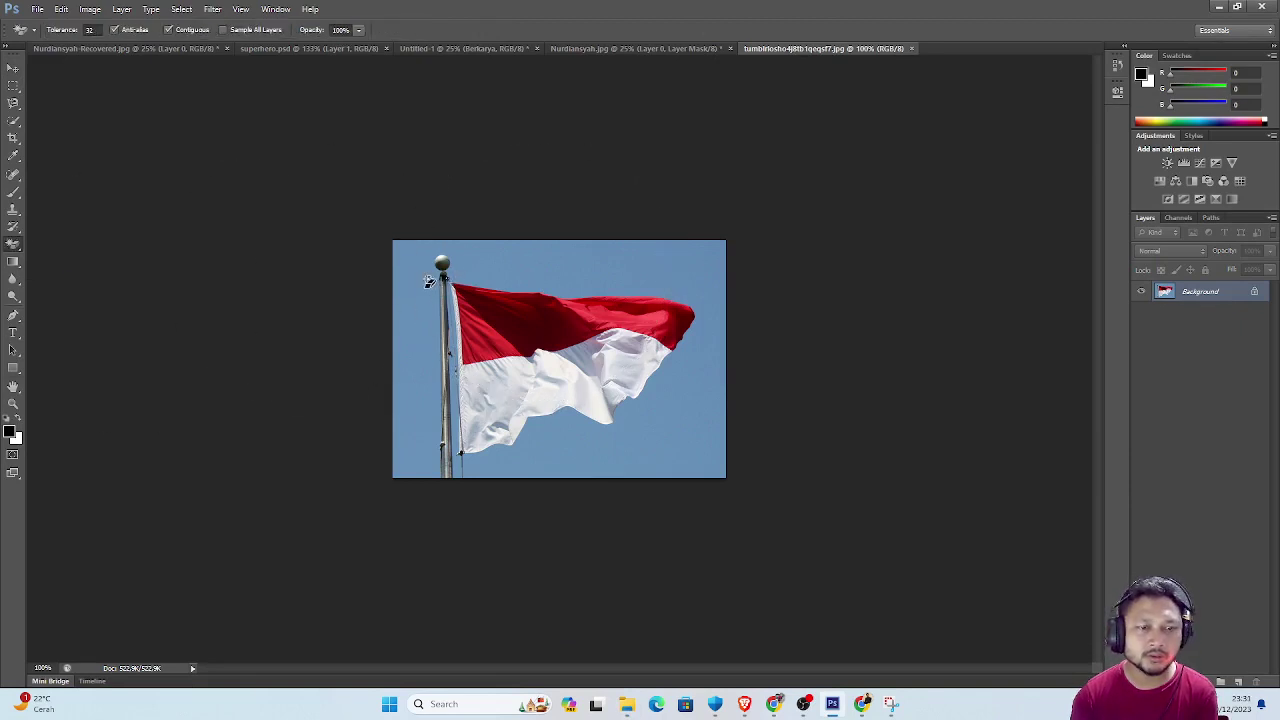
pyautogui.click(428, 282)
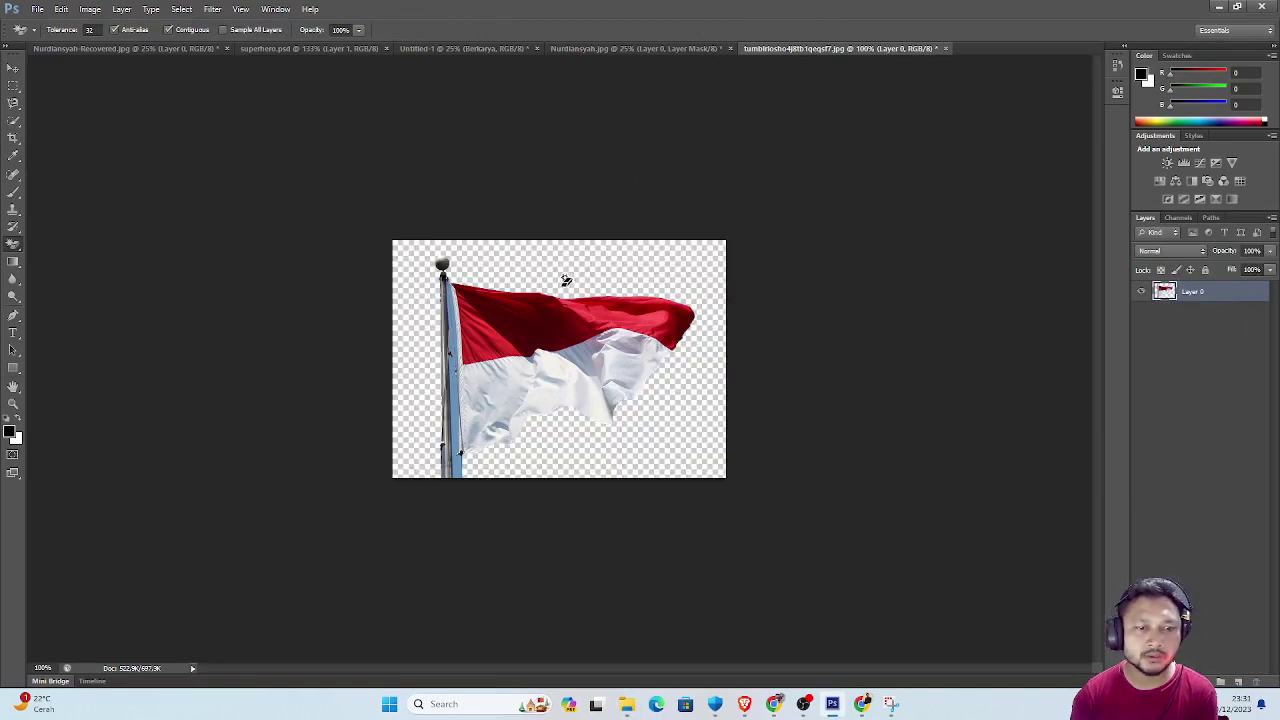
pyautogui.click(458, 388)
pyautogui.click(457, 318)
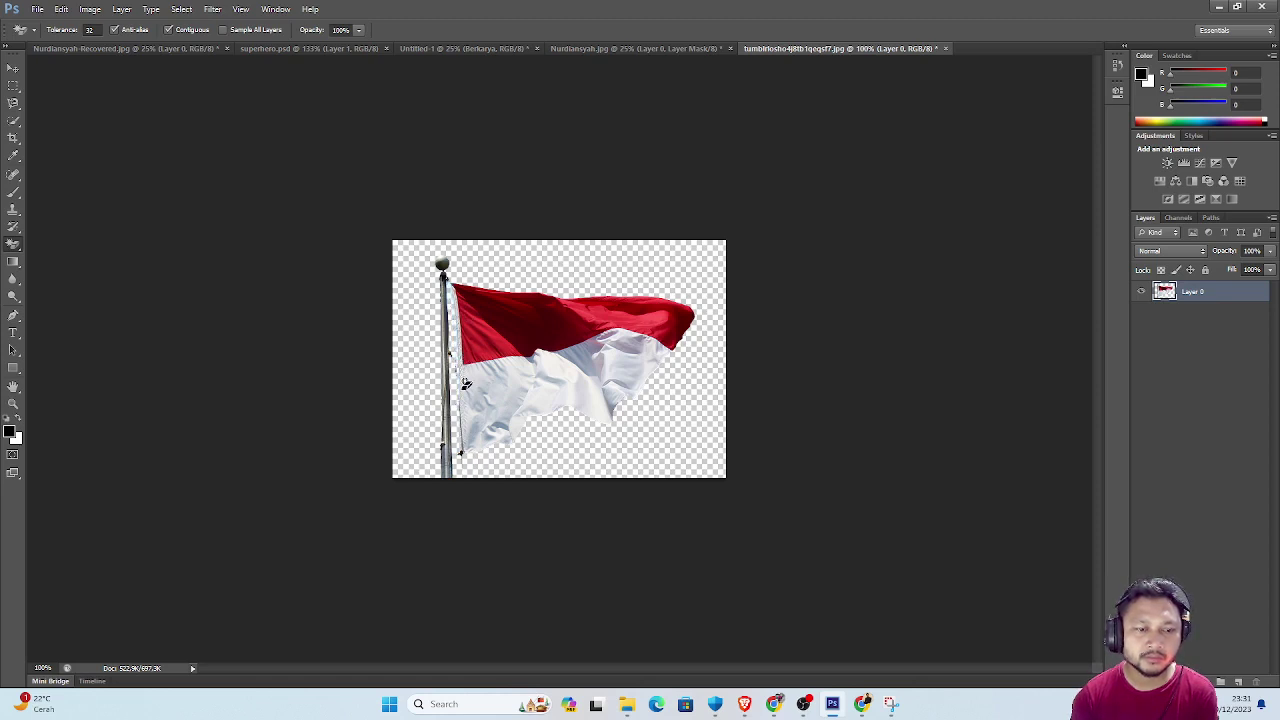
pyautogui.scroll(1, 465, 383)
pyautogui.scroll(1, 470, 370)
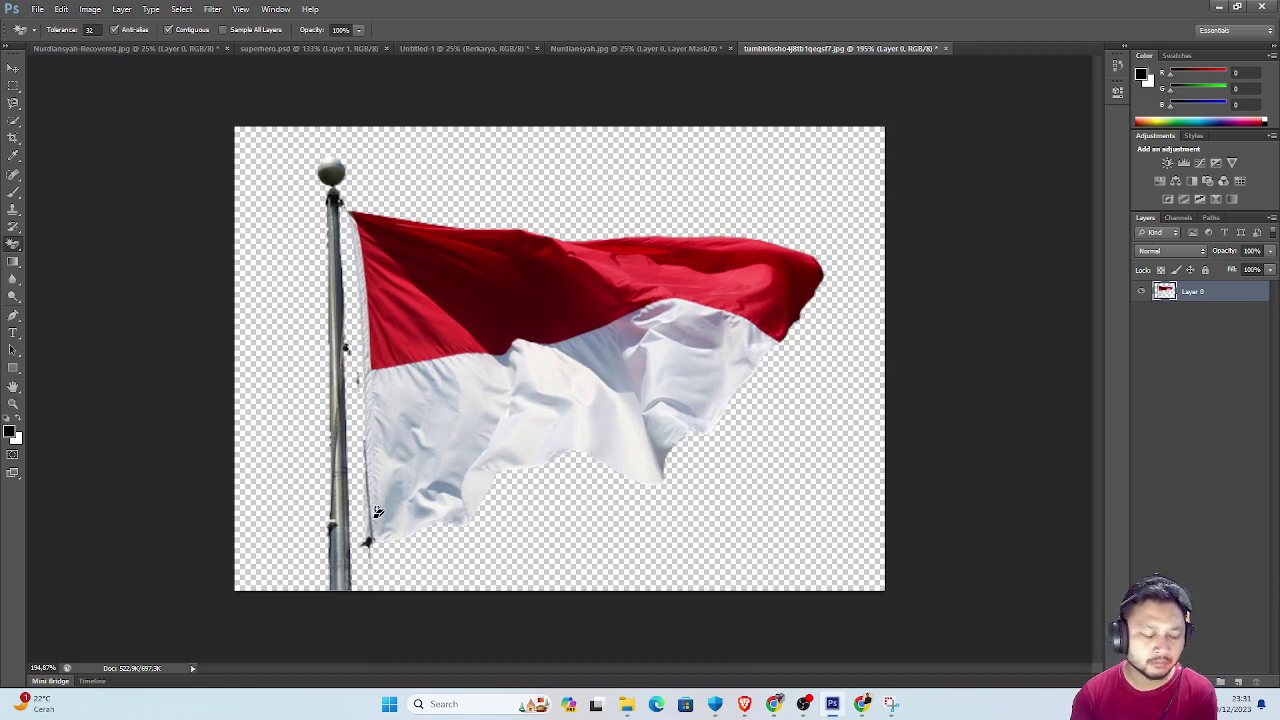
pyautogui.scroll(-1, 378, 512)
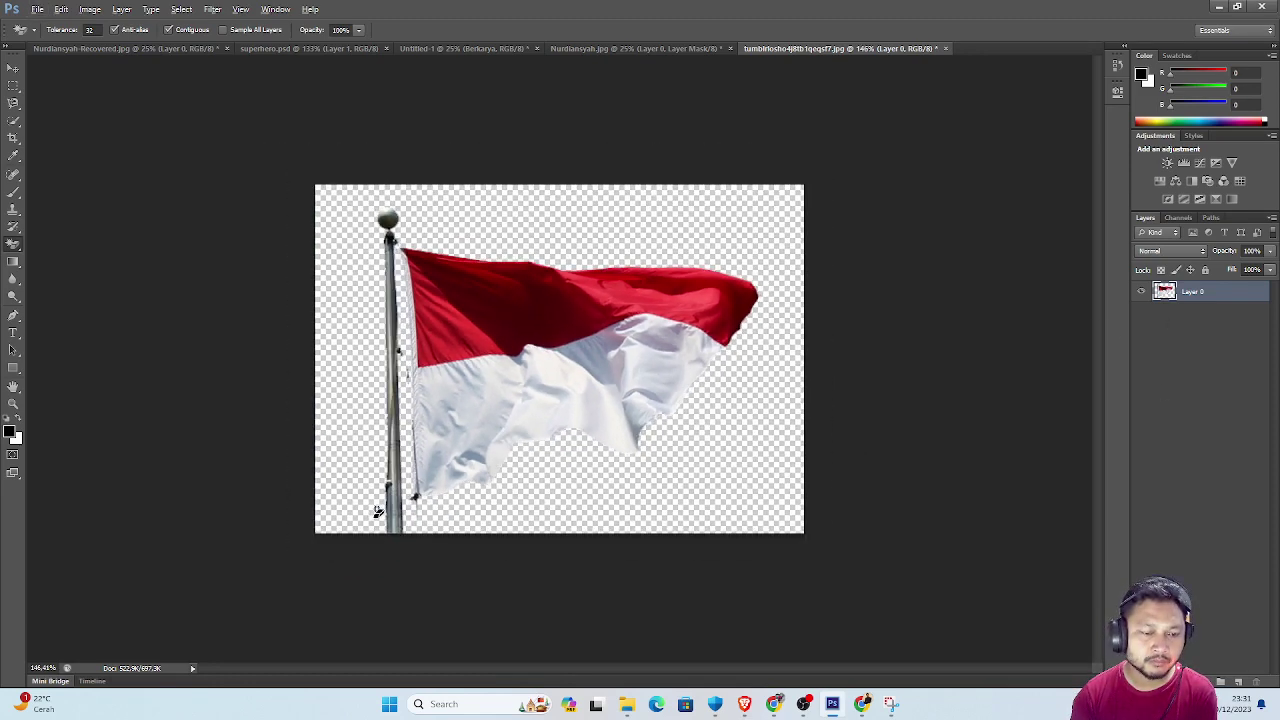
# Erase the flagpole with a size-60 Eraser and drag the flag toward the poster.
pyautogui.click(12, 70)
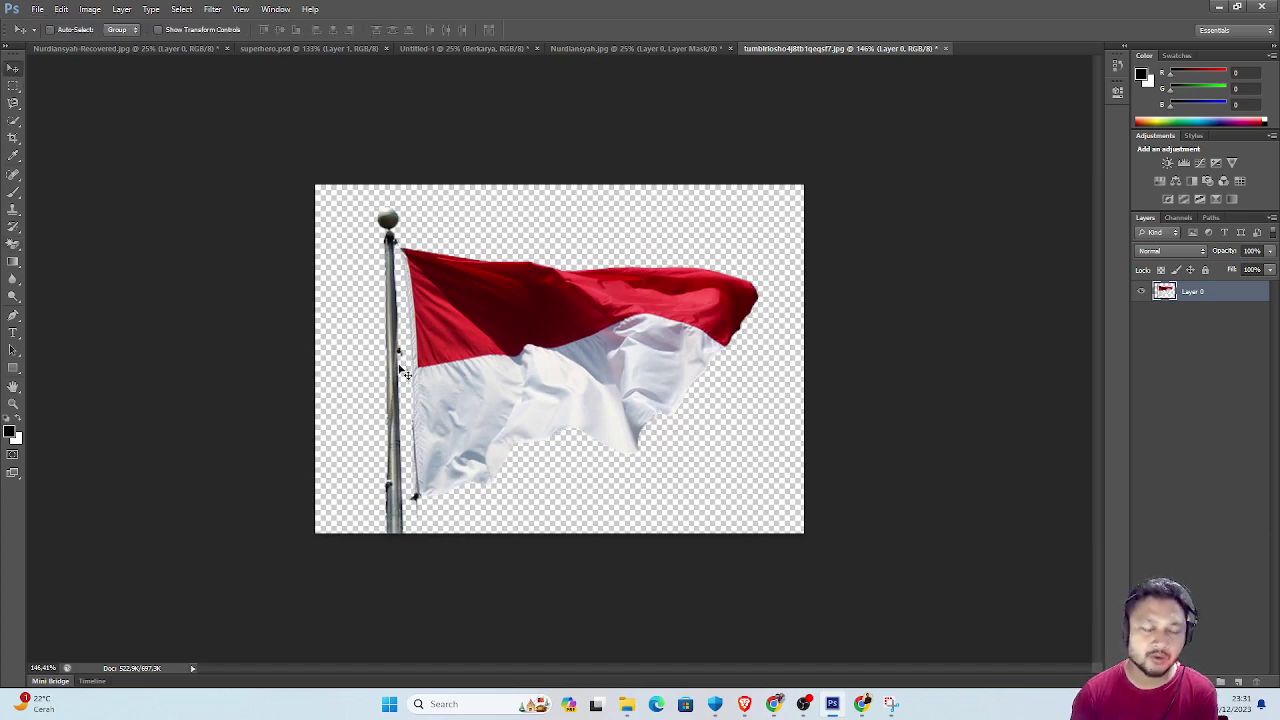
pyautogui.press('w')
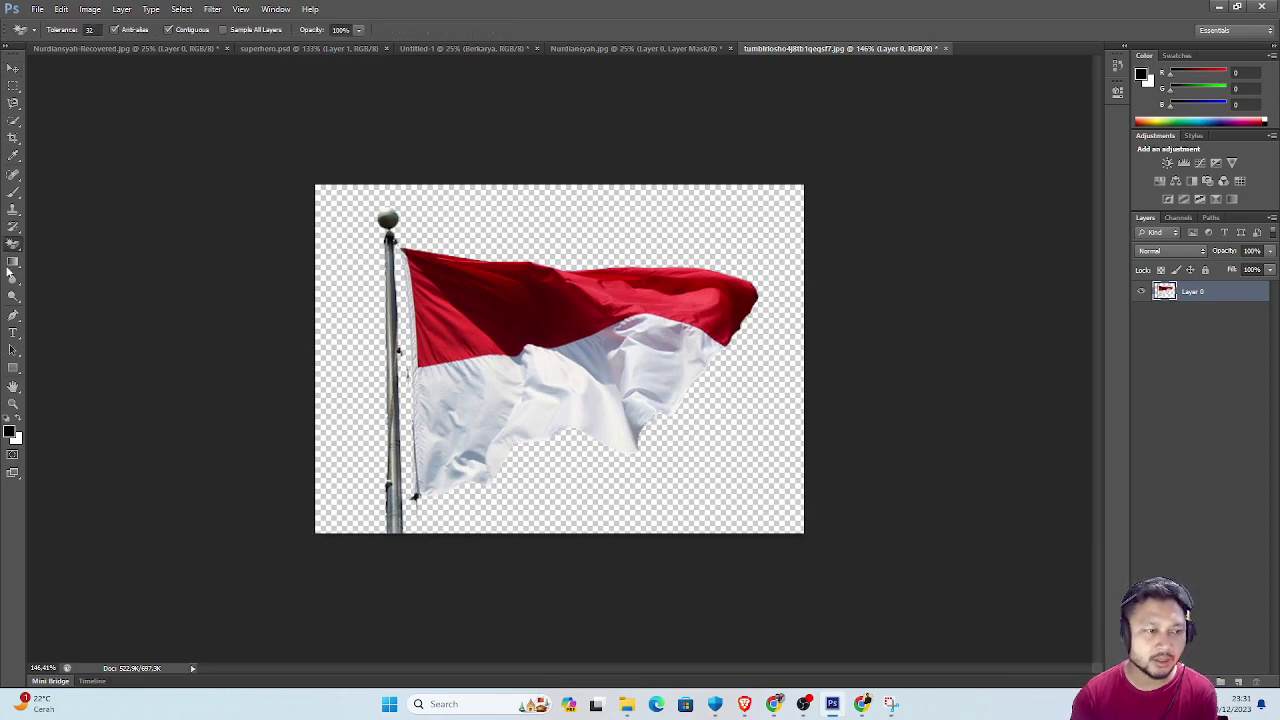
pyautogui.rightClick(13, 244)
pyautogui.click(78, 244)
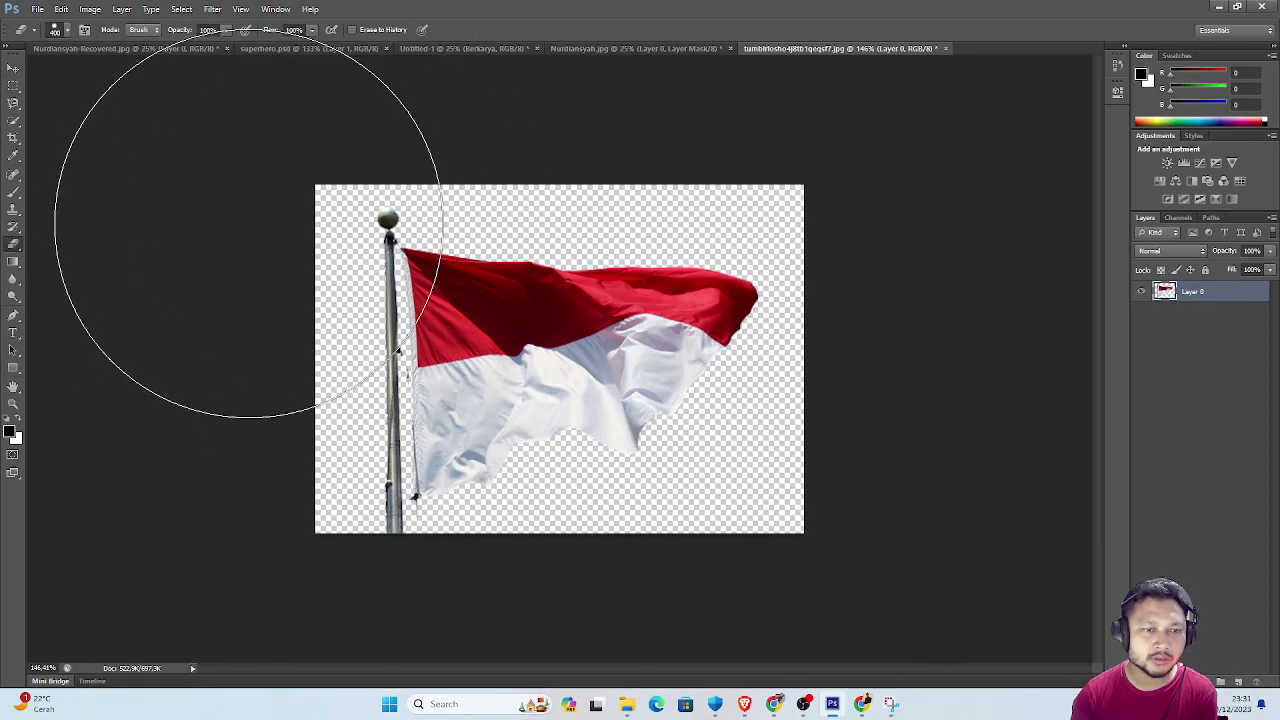
pyautogui.press('[')
pyautogui.press('[')
pyautogui.press('[')
pyautogui.press('[')
pyautogui.press('[')
pyautogui.press('[')
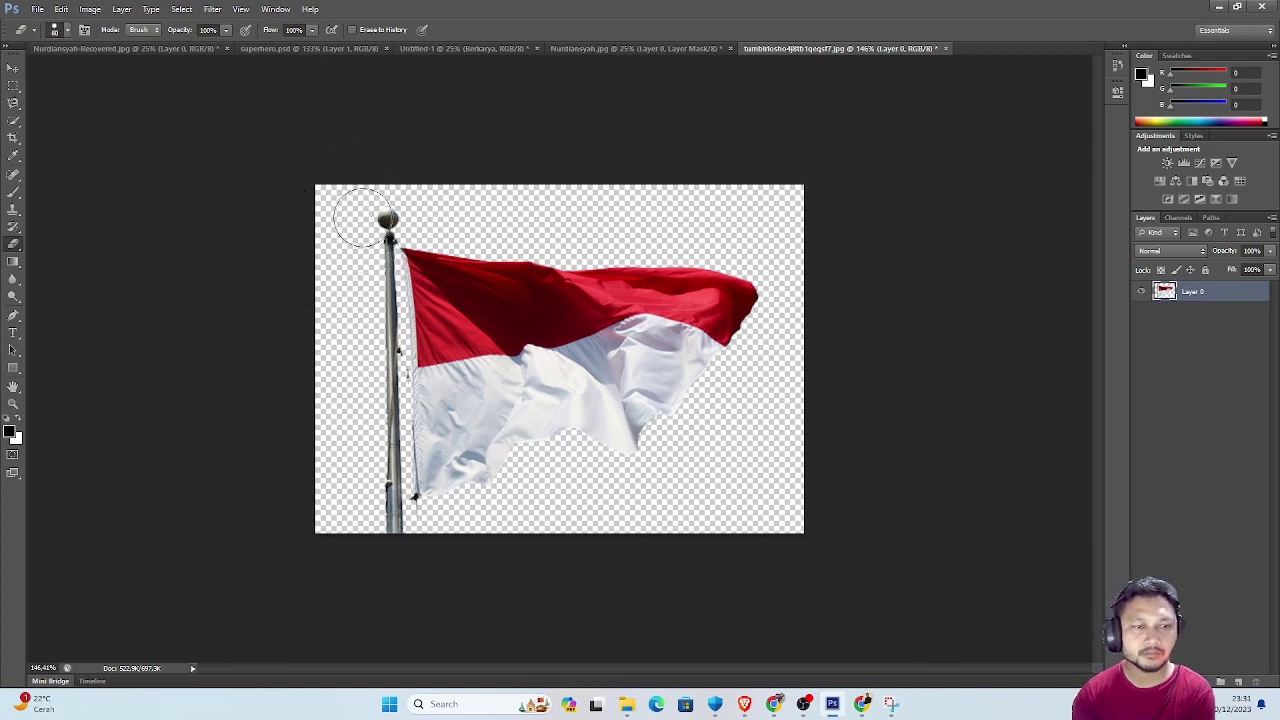
pyautogui.moveTo(371, 237)
pyautogui.mouseDown()
pyautogui.moveTo(375, 505)
pyautogui.moveTo(400, 540)
pyautogui.mouseUp()
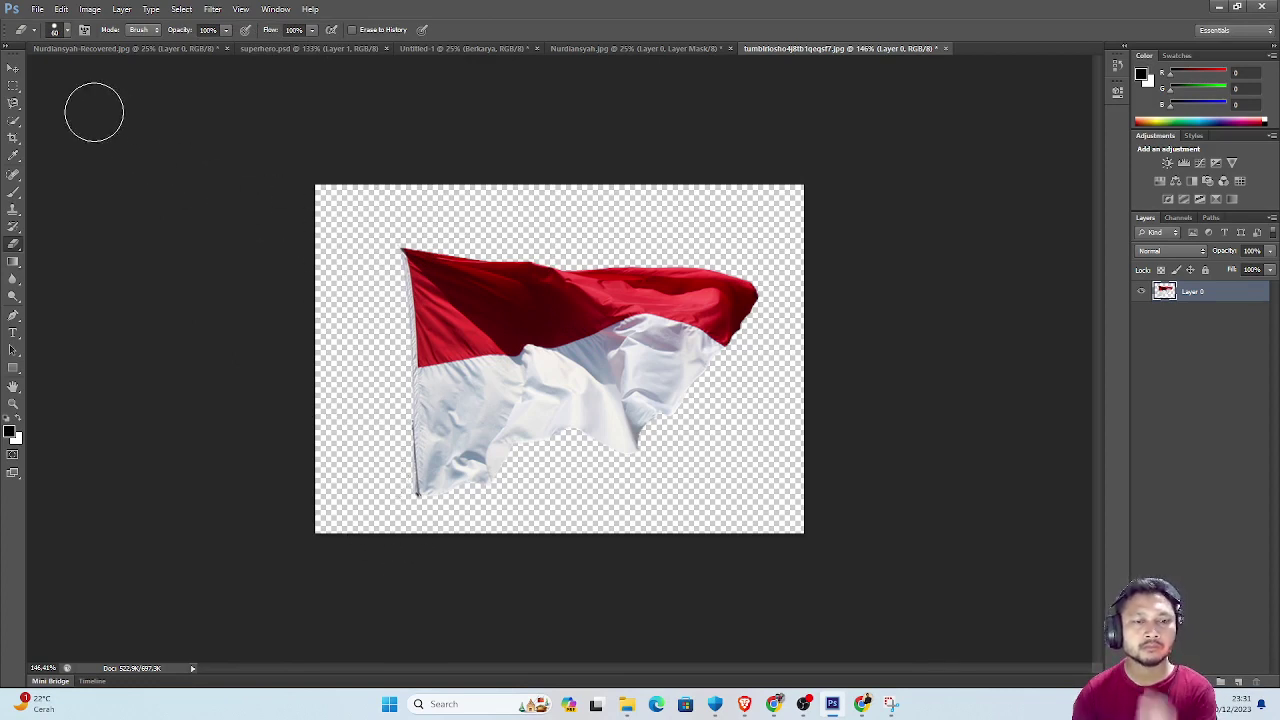
pyautogui.click(13, 68)
pyautogui.moveTo(622, 325)
pyautogui.mouseDown()
pyautogui.moveTo(628, 59)
pyautogui.moveTo(585, 47)
pyautogui.moveTo(512, 113)
pyautogui.mouseUp()
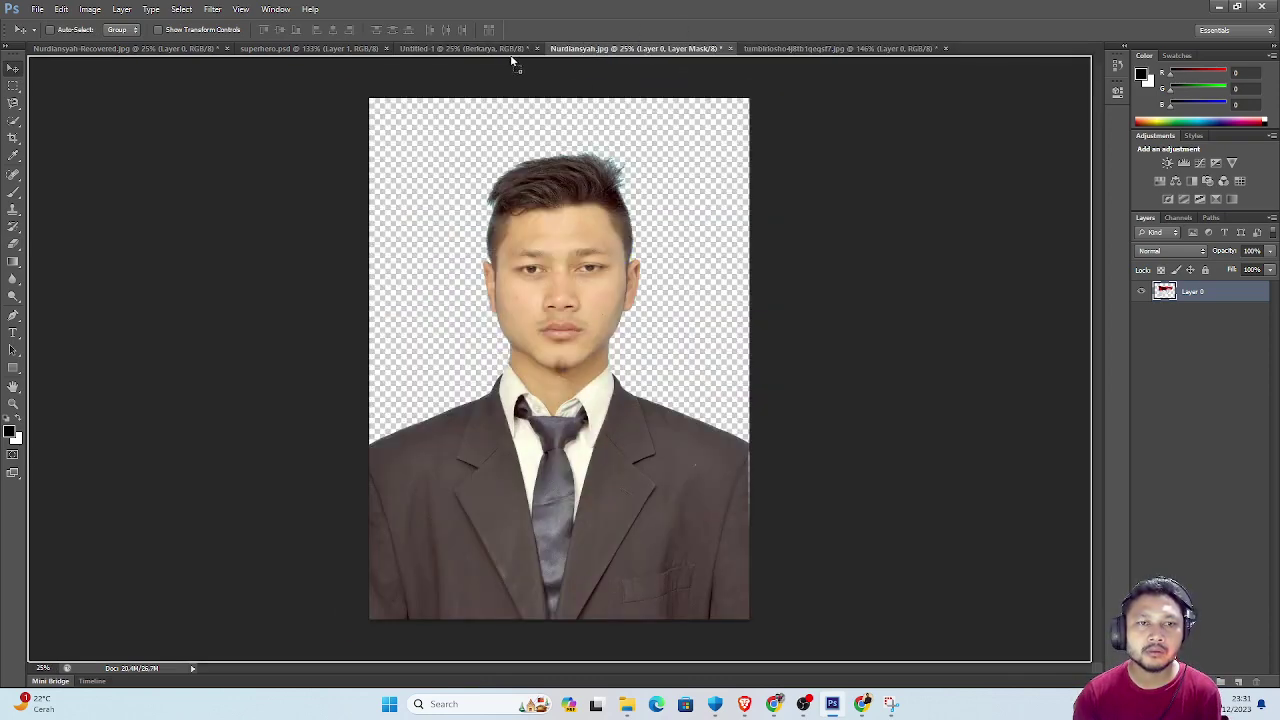
# Drop the flag onto the poster and move it toward the top left.
pyautogui.moveTo(512, 63); pyautogui.dragTo(512, 135)
pyautogui.moveTo(541, 268)
pyautogui.mouseDown()
pyautogui.moveTo(558, 255)
pyautogui.moveTo(652, 440)
pyautogui.mouseUp()
pyautogui.hotkey('ctrl', 't')
pyautogui.press('Return')
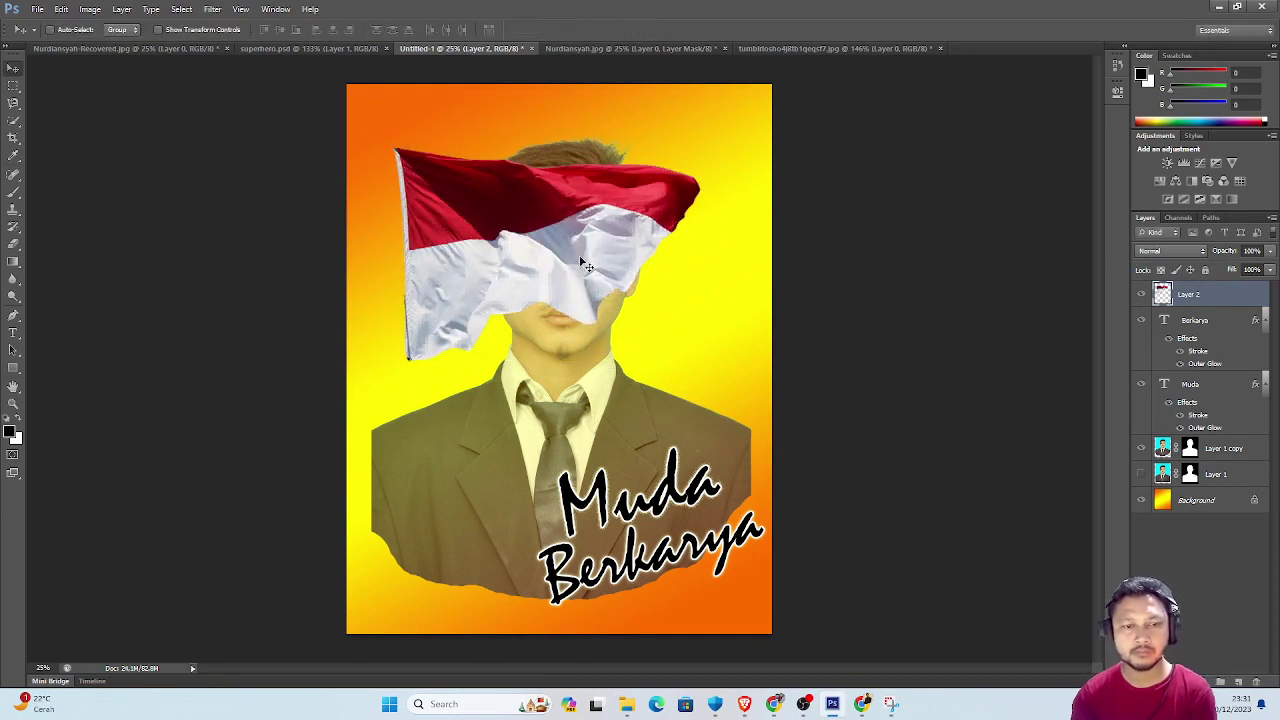
pyautogui.moveTo(587, 265)
pyautogui.mouseDown()
pyautogui.moveTo(555, 287)
pyautogui.moveTo(546, 210)
pyautogui.mouseUp()
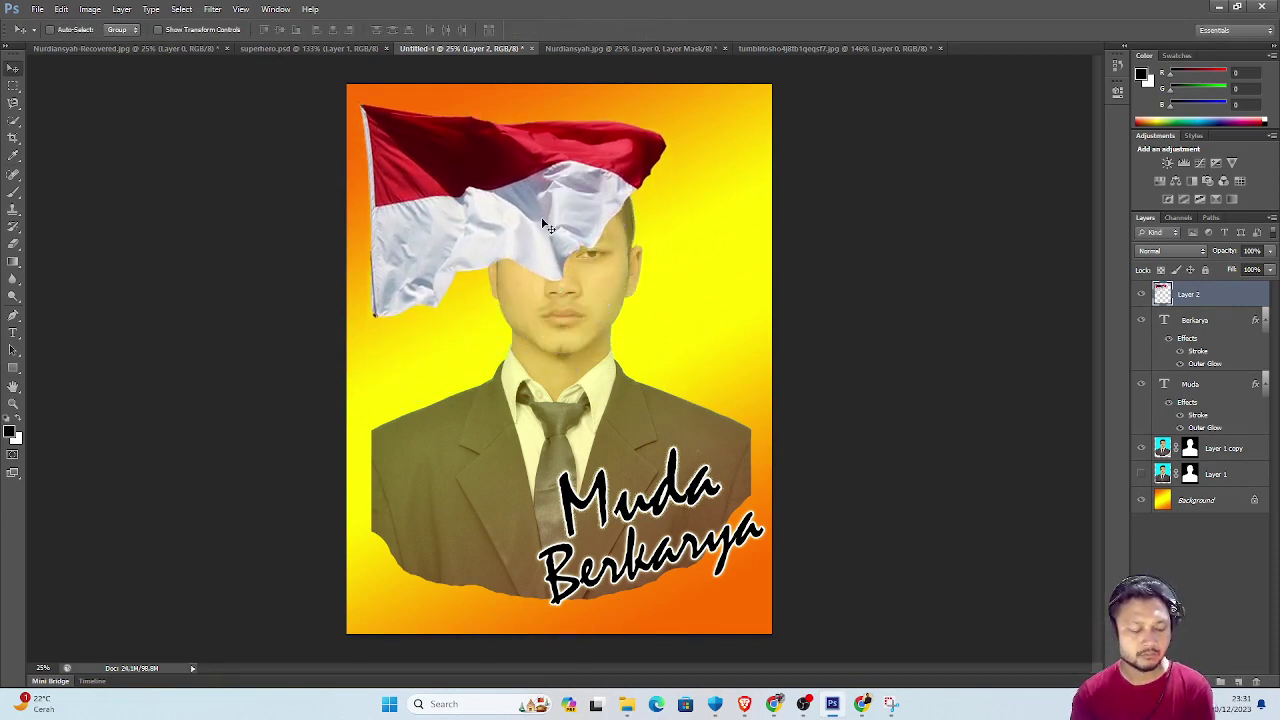
# Scale the flag up across the upper left of the poster.
pyautogui.hotkey('ctrl', 't')
pyautogui.click(667, 316)
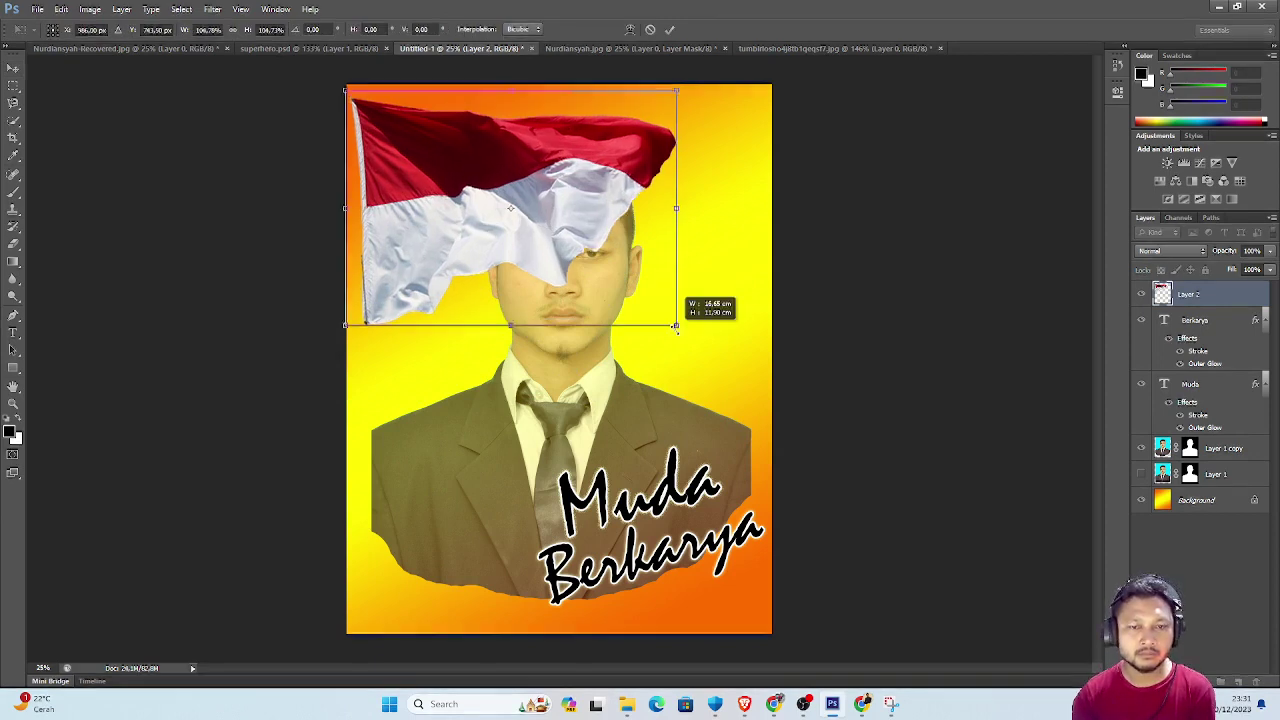
pyautogui.moveTo(667, 317); pyautogui.dragTo(703, 342)
pyautogui.moveTo(575, 238); pyautogui.dragTo(604, 254)
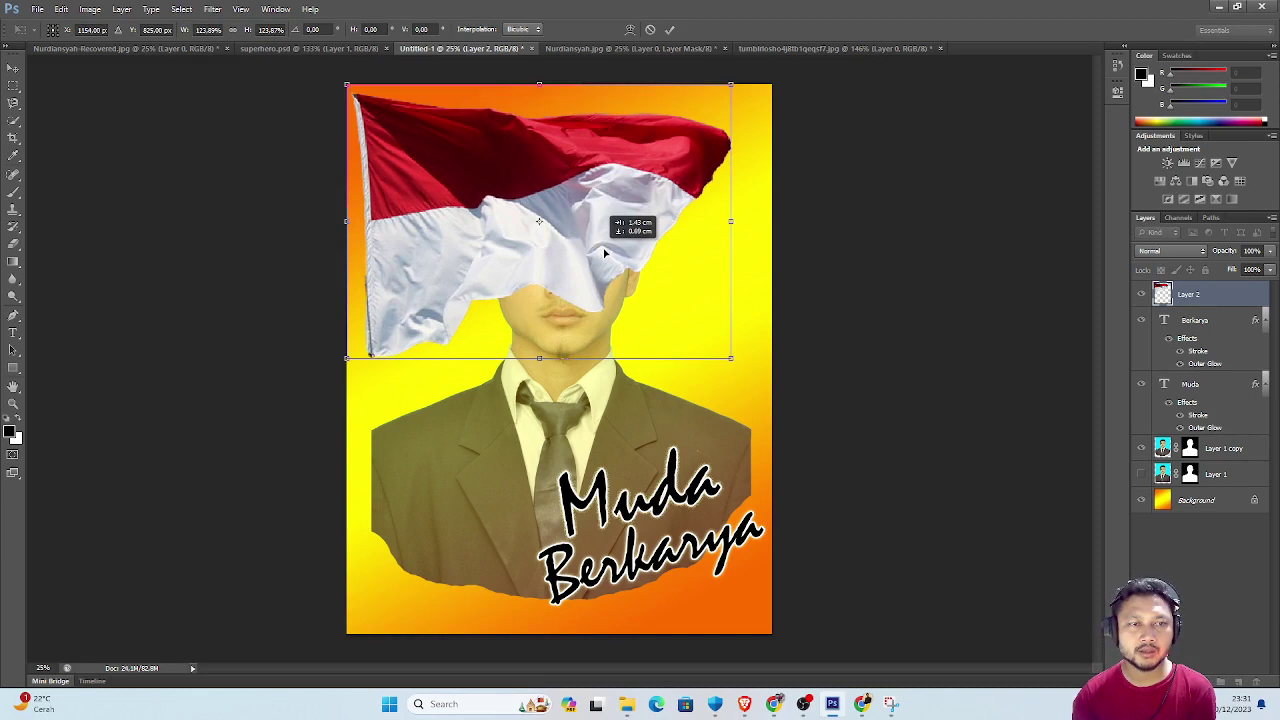
pyautogui.press('Return')
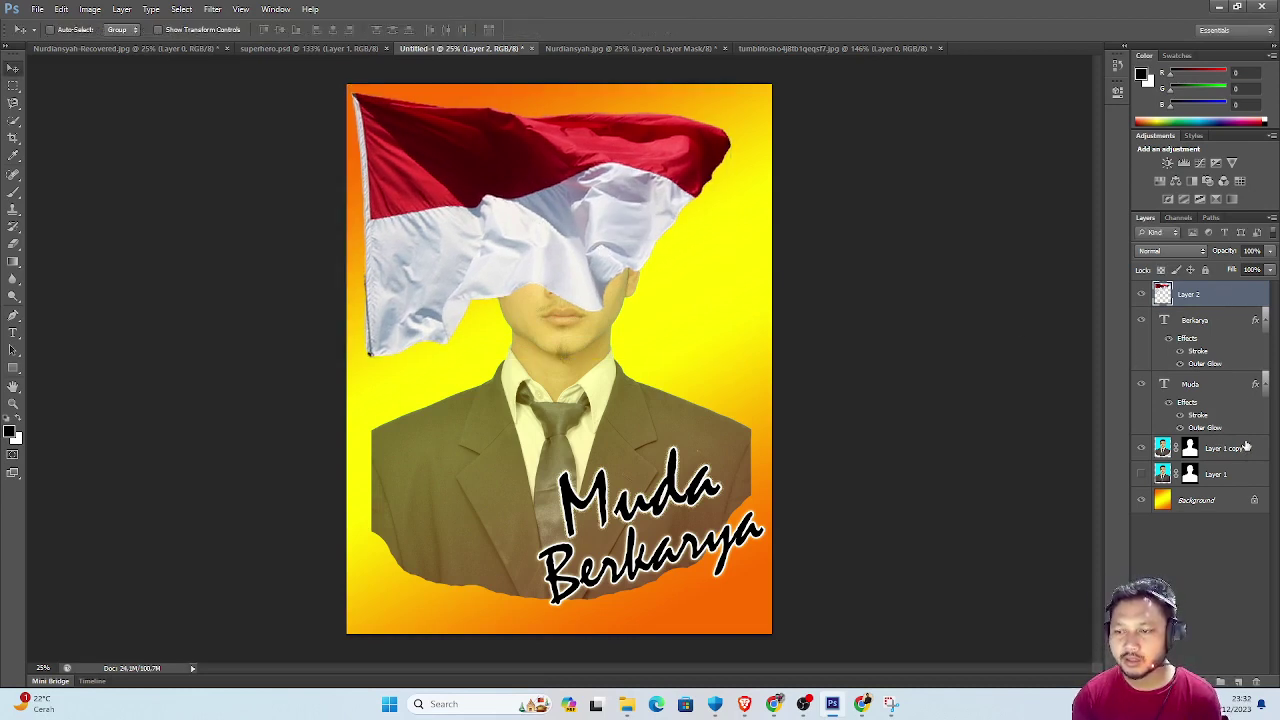
# Move 'Layer 1 copy' above Layer 2 so the man's face shows over the flag.
pyautogui.moveTo(1245, 447); pyautogui.dragTo(1207, 300)
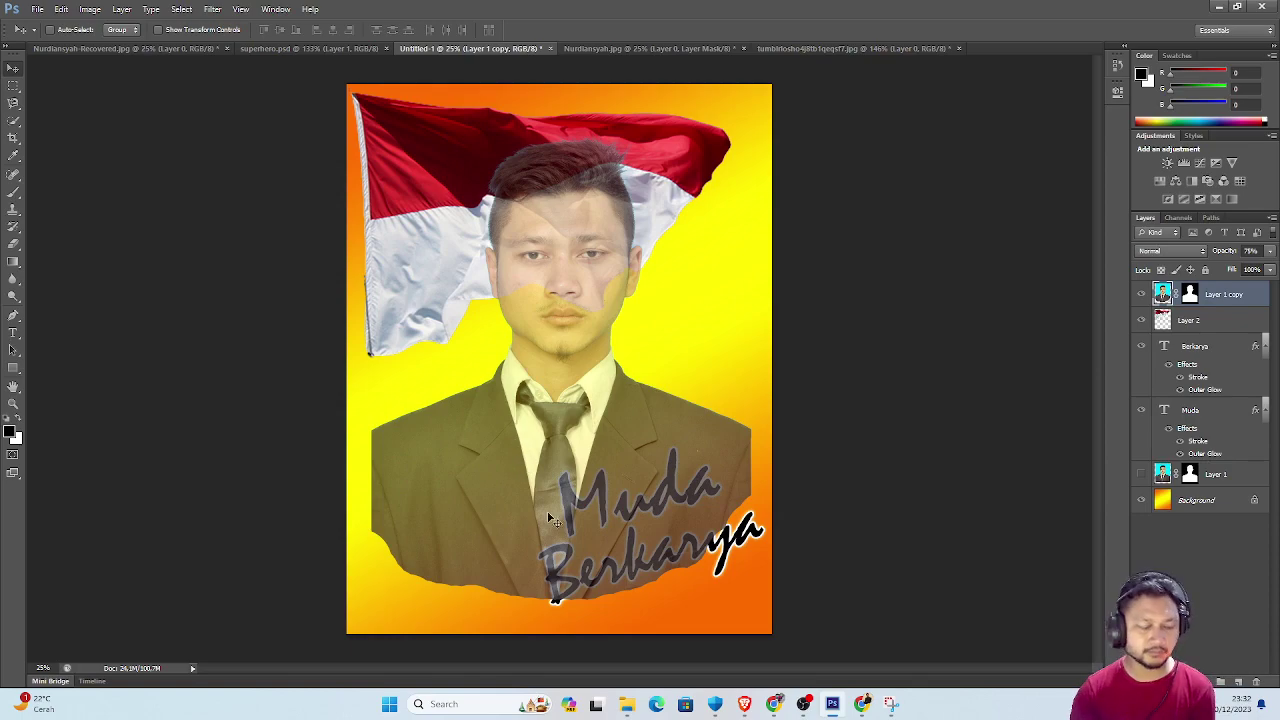
pyautogui.hotkey('alt', 'Tab')
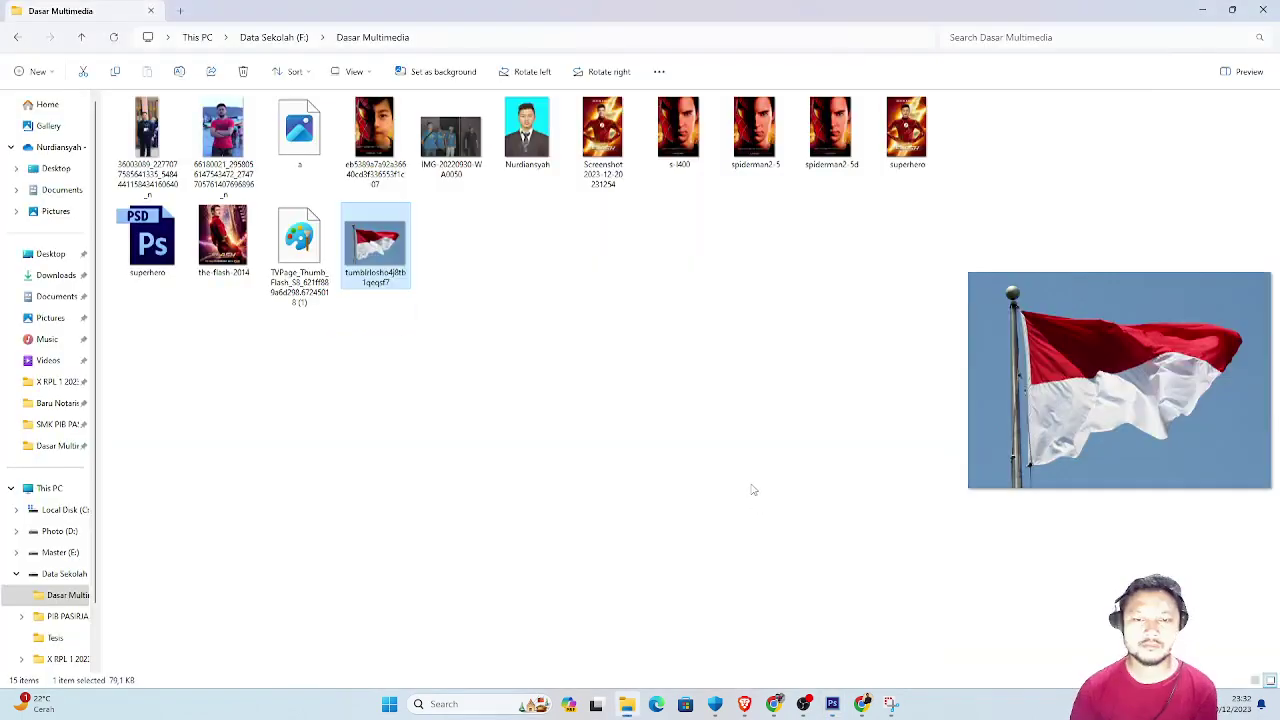
pyautogui.hotkey('alt', 'Tab')
pyautogui.hotkey('alt', 'Tab')
pyautogui.hotkey('alt', 'Tab')
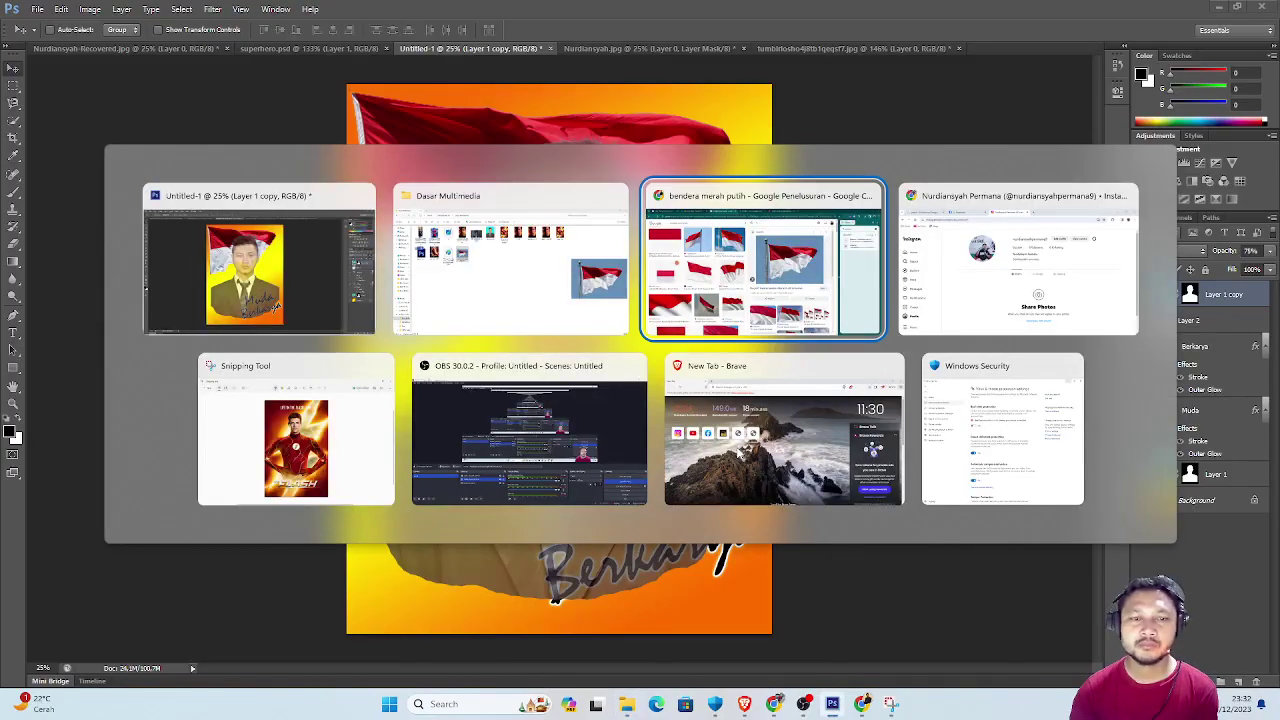
pyautogui.hotkey('alt', 'Tab')
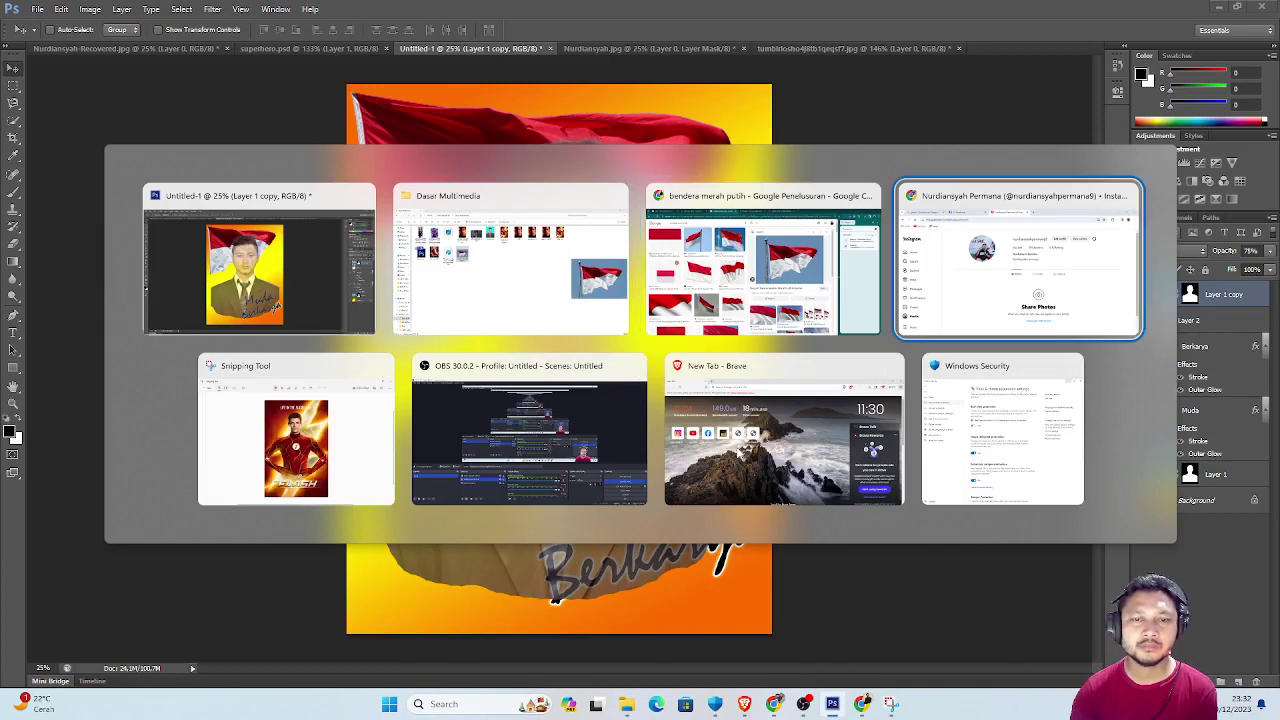
pyautogui.hotkey('alt', 'Tab')
pyautogui.hotkey('alt', 'Tab')
pyautogui.hotkey('alt', 'Tab')
pyautogui.hotkey('alt', 'Tab')
pyautogui.hotkey('alt', 'Tab')
pyautogui.hotkey('alt', 'Tab')
pyautogui.hotkey('alt', 'Tab')
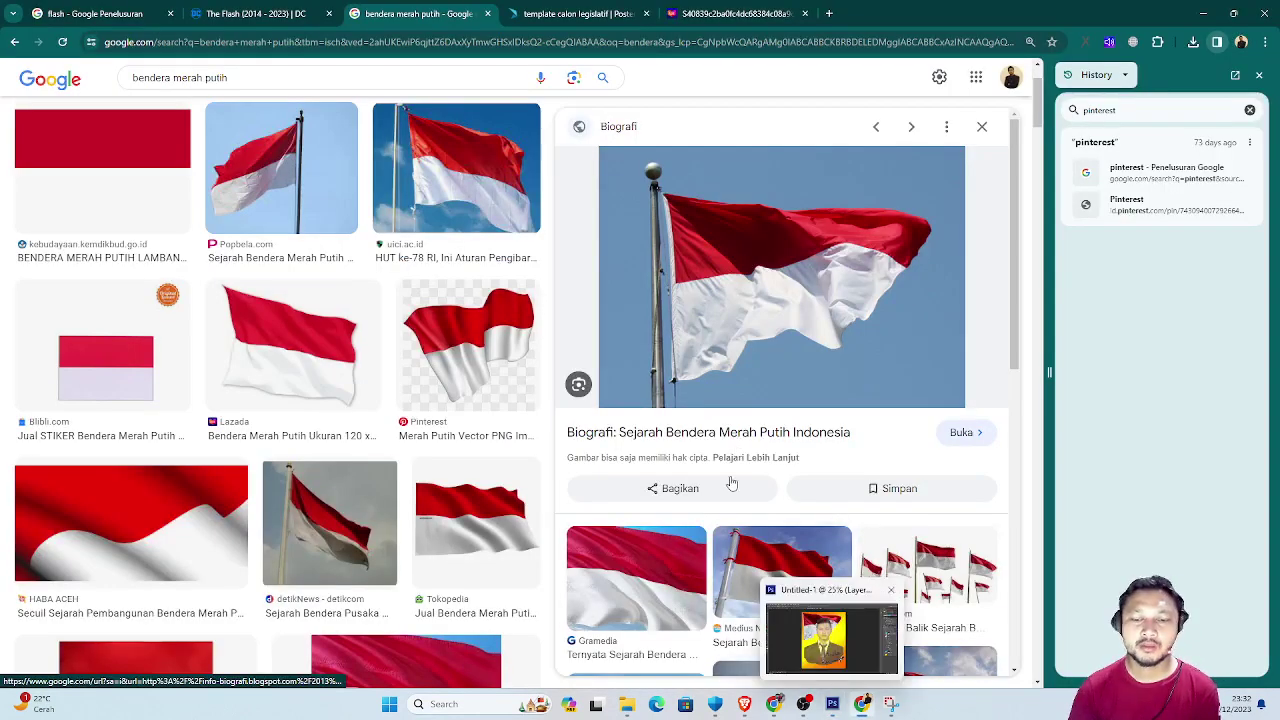
pyautogui.hotkey('ctrl', 'Tab')
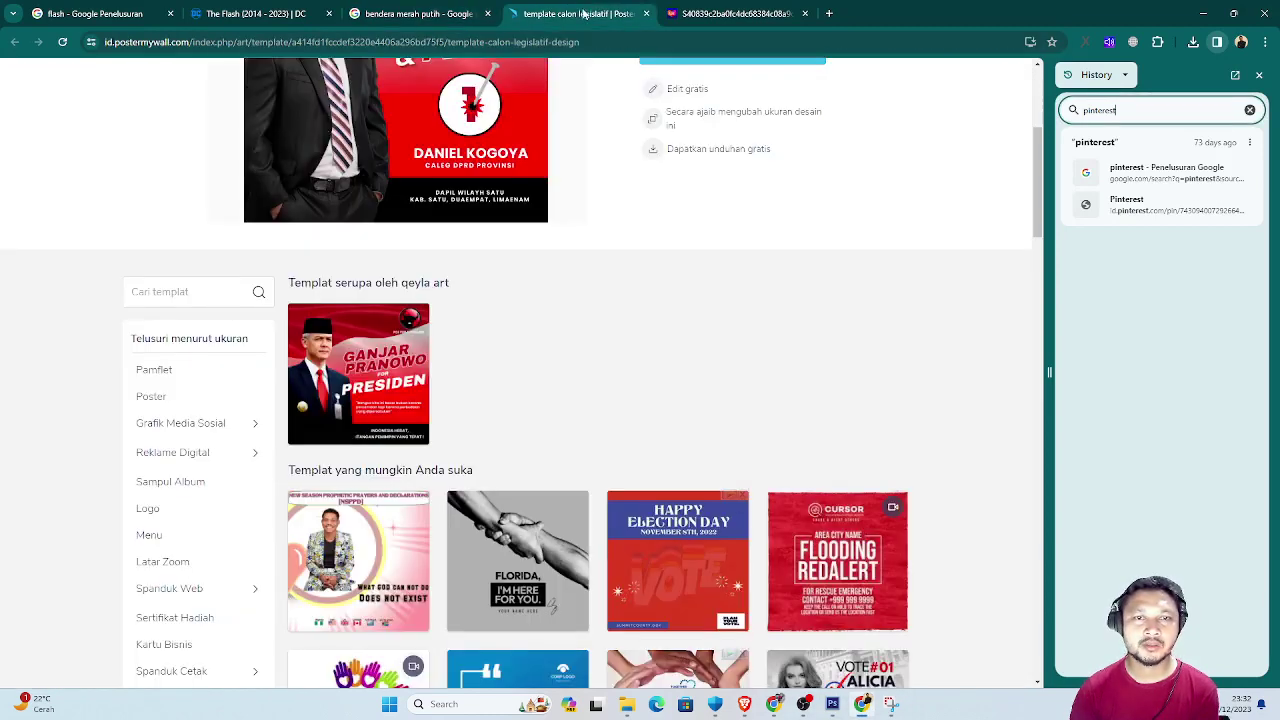
pyautogui.click(282, 16)
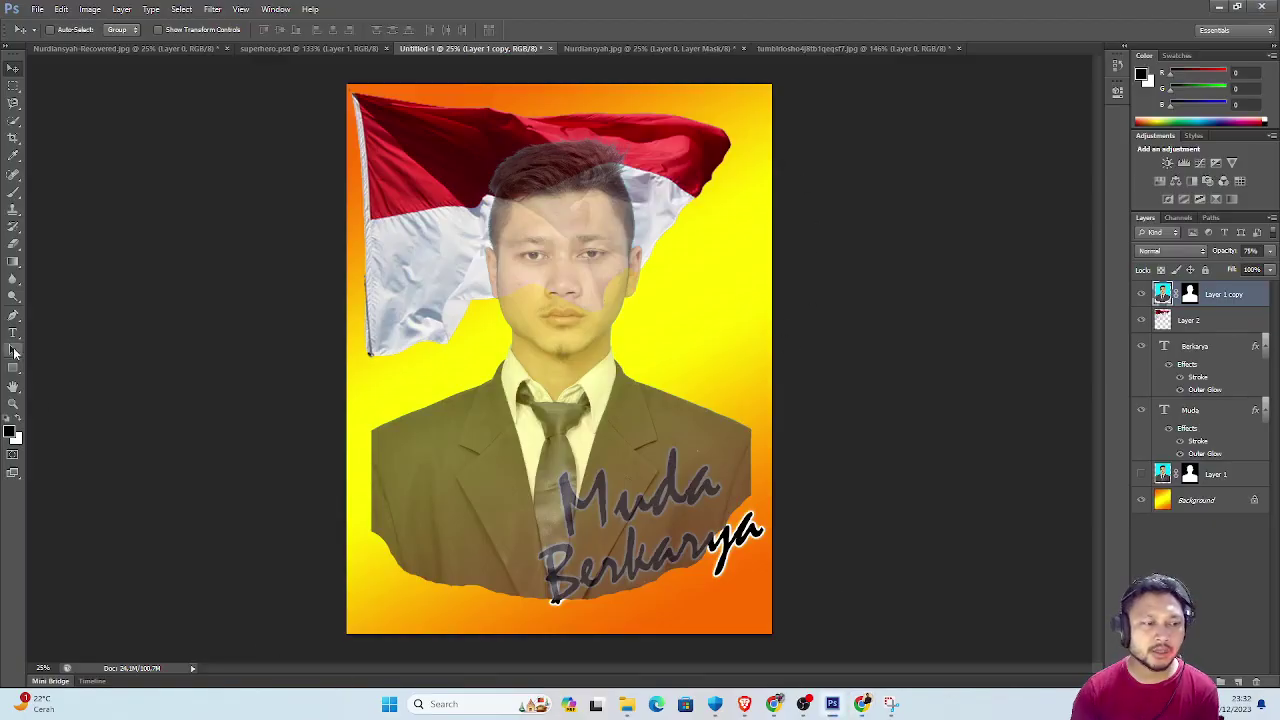
pyautogui.click(13, 367)
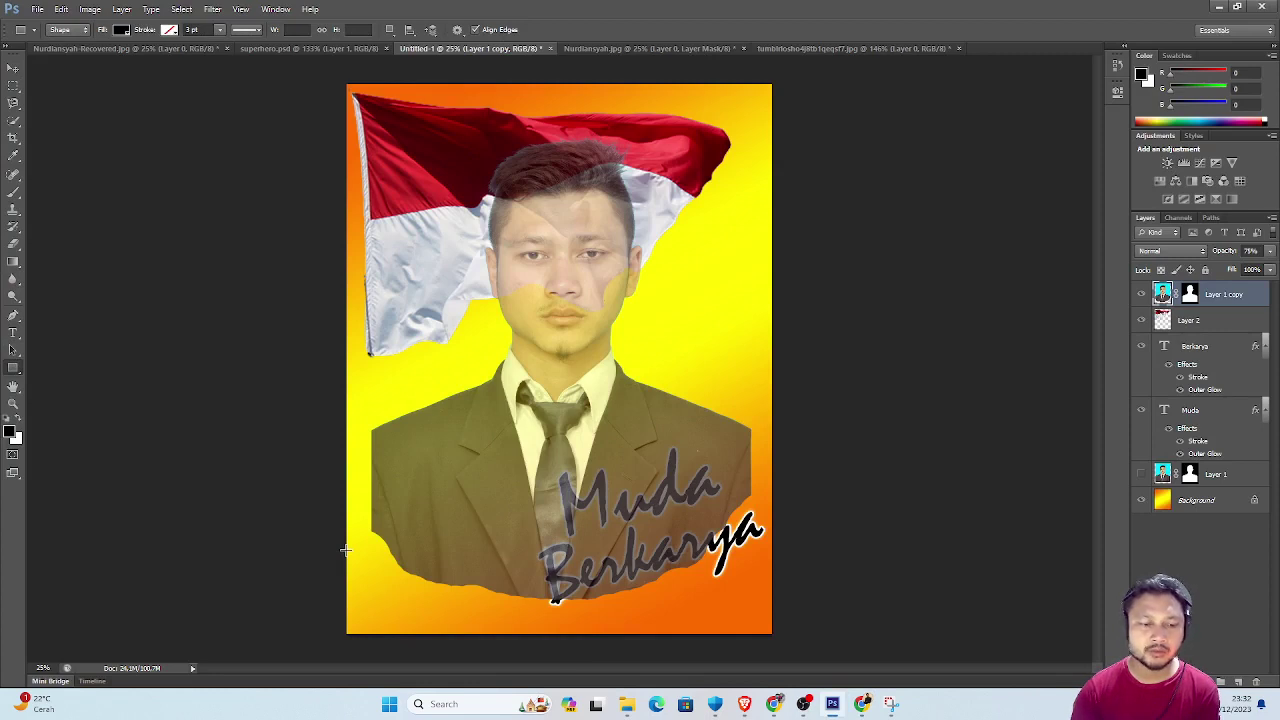
# Draw a black rectangle across the bottom and stretch it upward over the script text.
pyautogui.moveTo(346, 550)
pyautogui.mouseDown()
pyautogui.moveTo(755, 645)
pyautogui.moveTo(773, 635)
pyautogui.mouseUp()
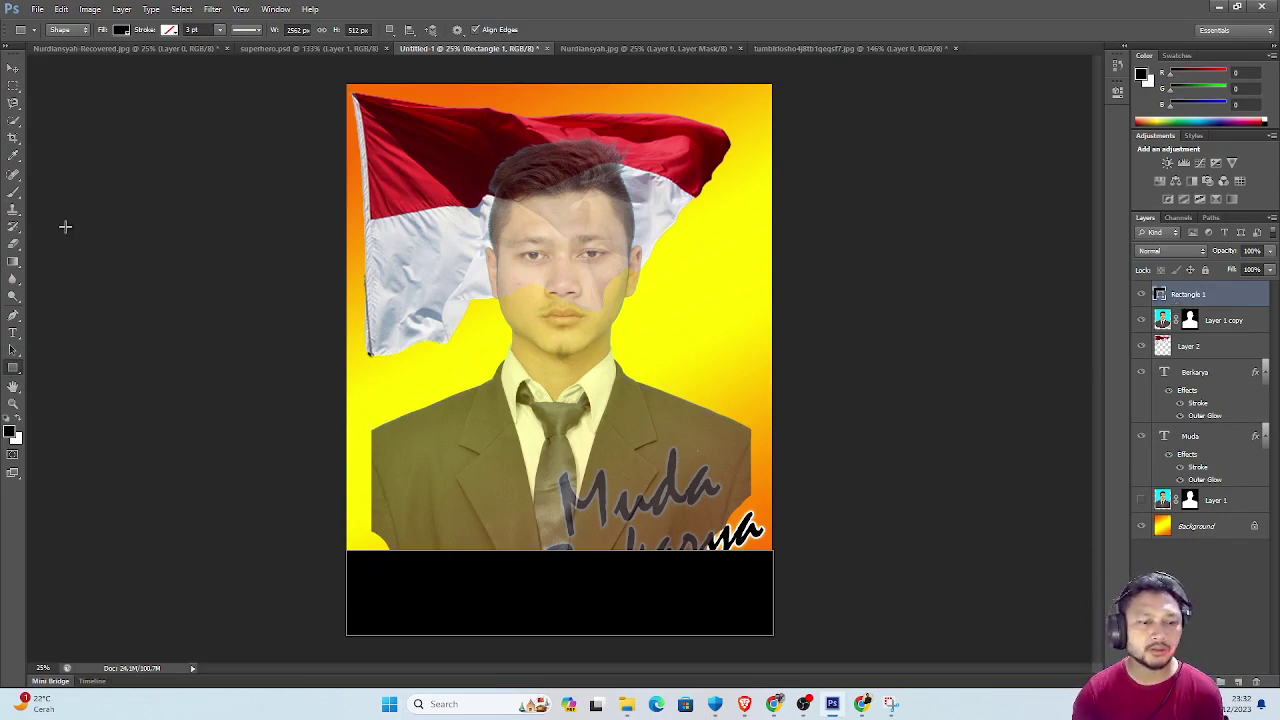
pyautogui.click(13, 67)
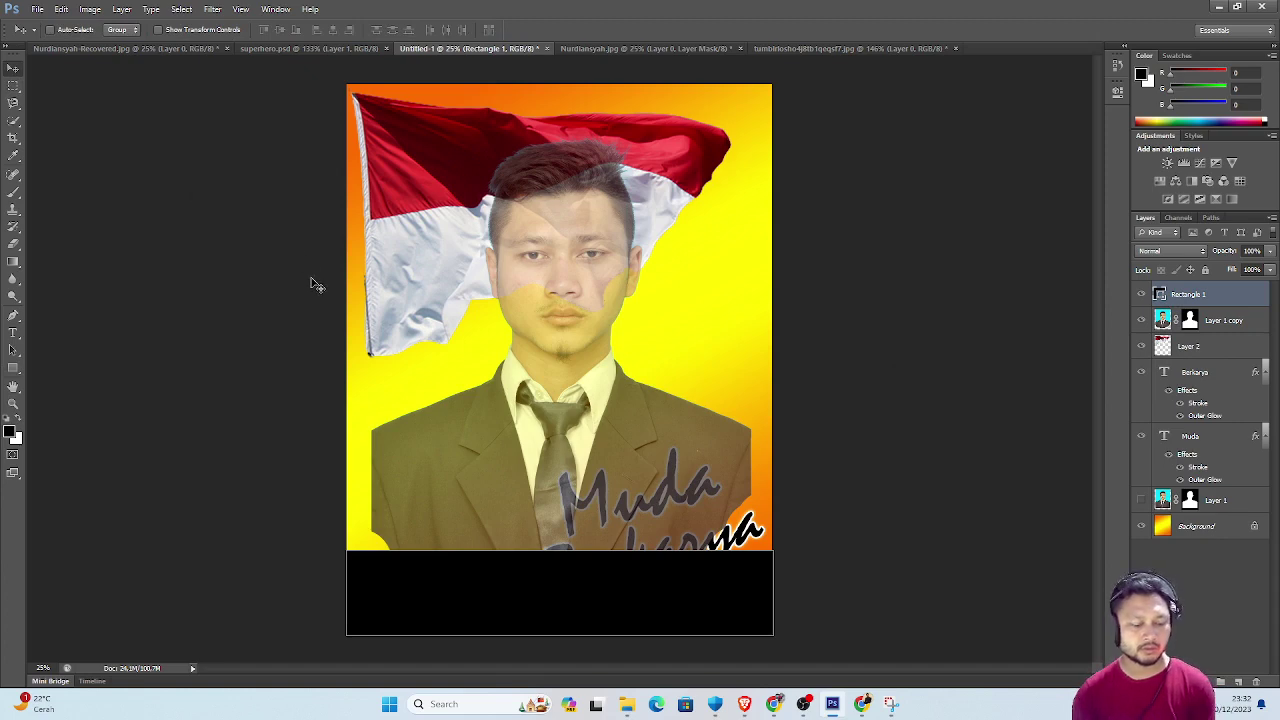
pyautogui.hotkey('ctrl', 't')
pyautogui.moveTo(560, 550); pyautogui.dragTo(560, 580)
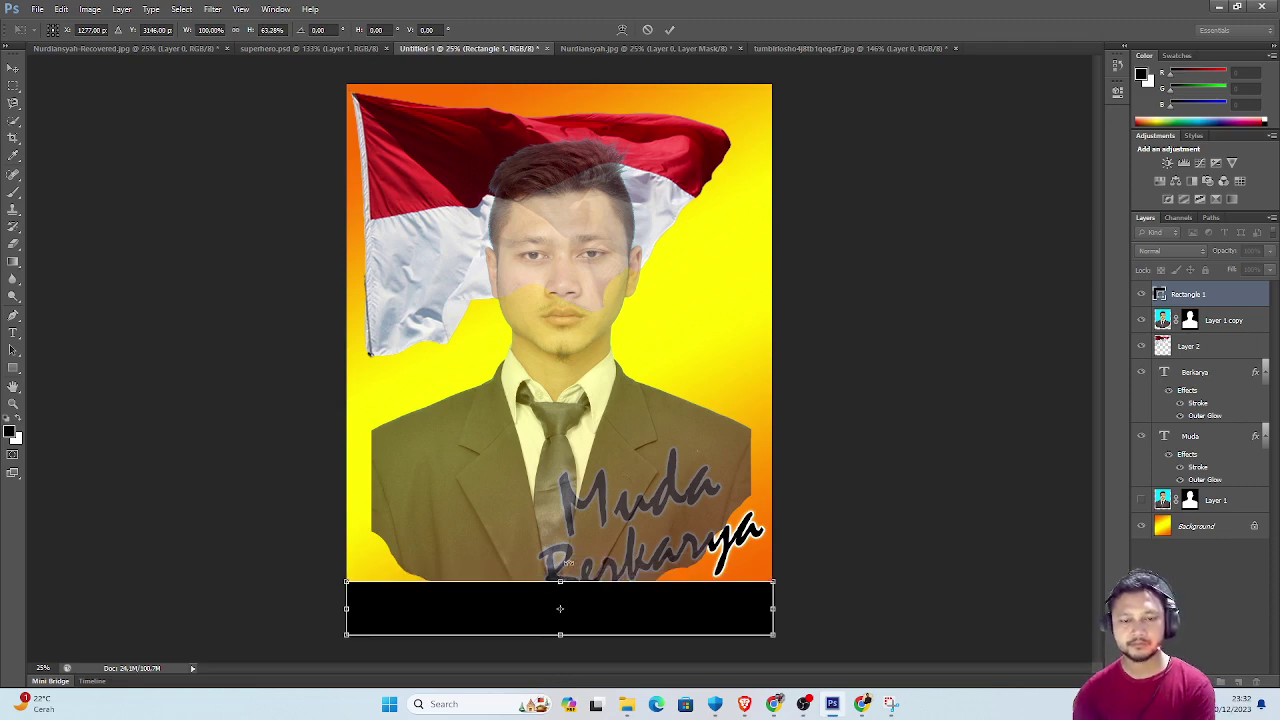
pyautogui.press('Return')
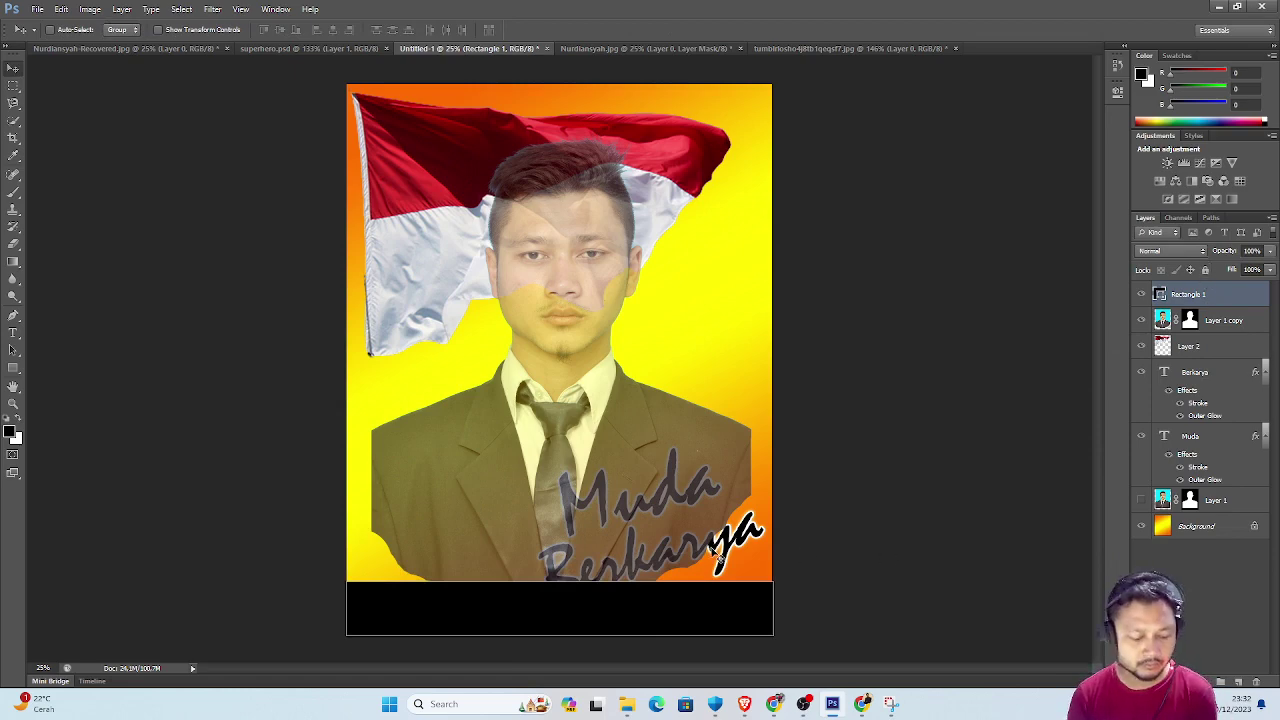
pyautogui.hotkey('ctrl', 't')
pyautogui.moveTo(560, 581); pyautogui.dragTo(560, 599)
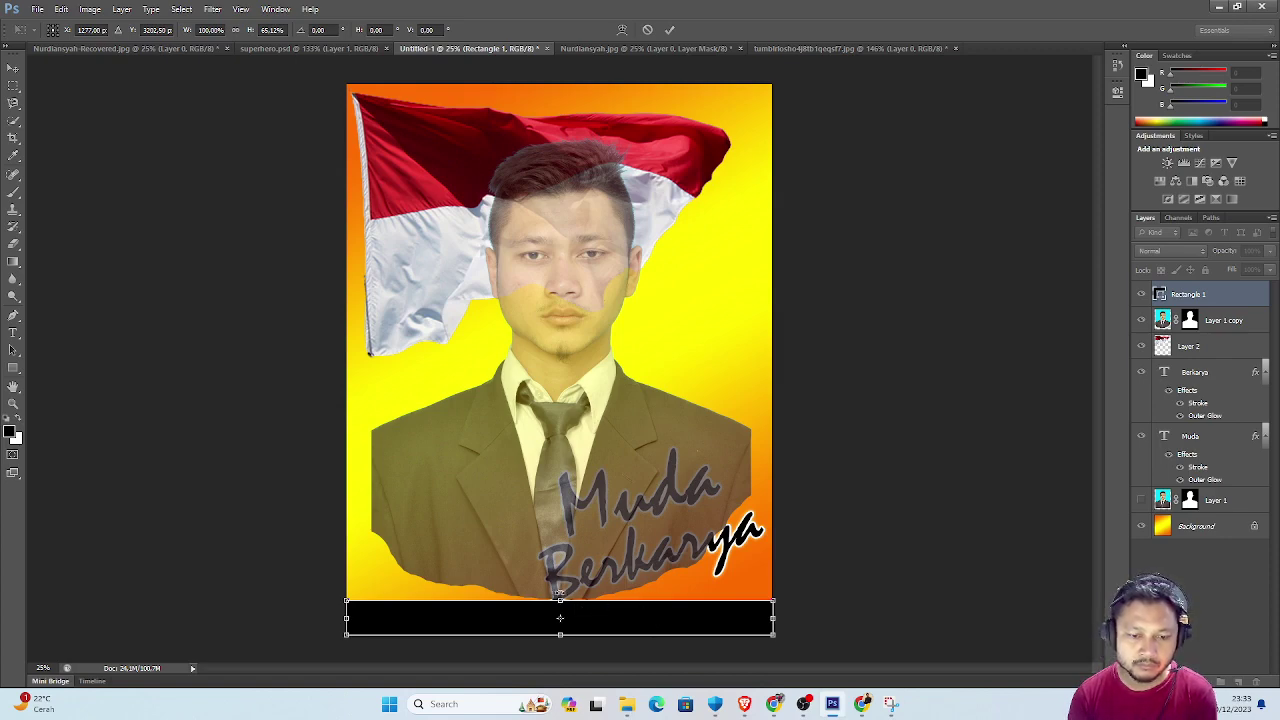
pyautogui.moveTo(560, 599); pyautogui.dragTo(560, 487)
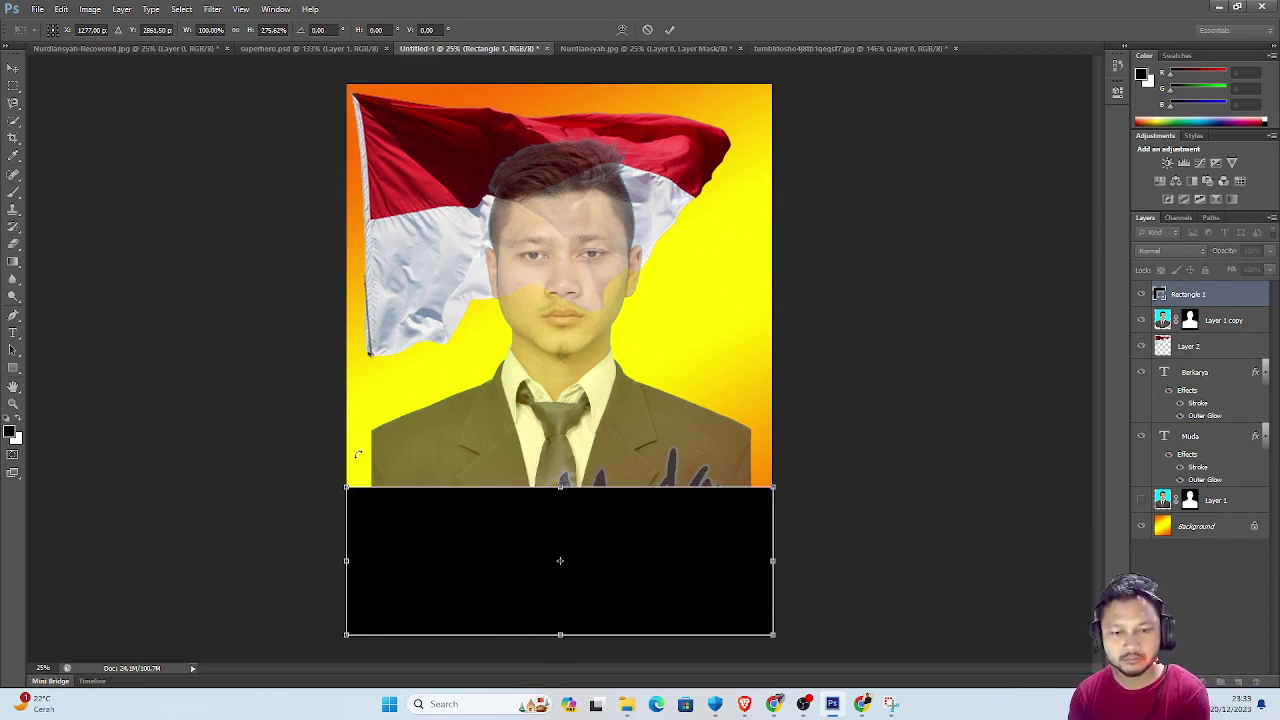
pyautogui.press('Return')
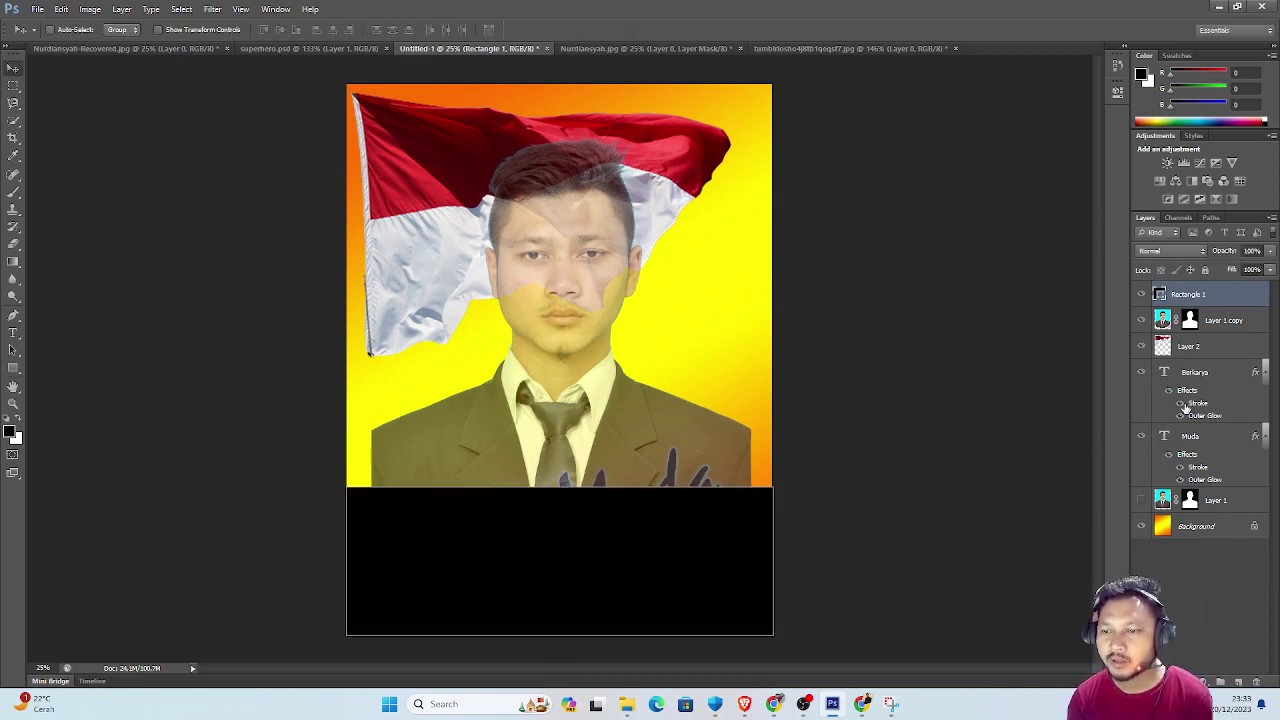
# Move Rectangle 1 below the text layers, and Layer 1 copy beneath it above the flag.
pyautogui.click(1219, 371)
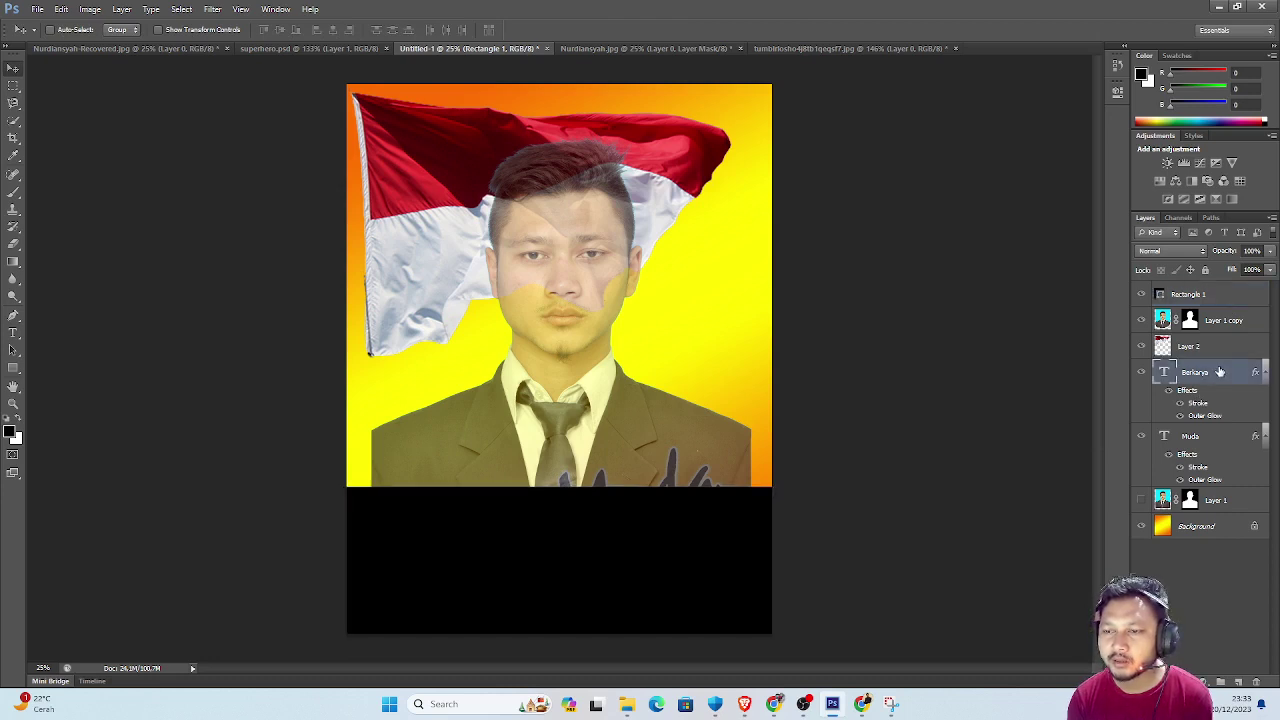
pyautogui.click(1219, 299)
pyautogui.moveTo(1237, 296); pyautogui.dragTo(1230, 480)
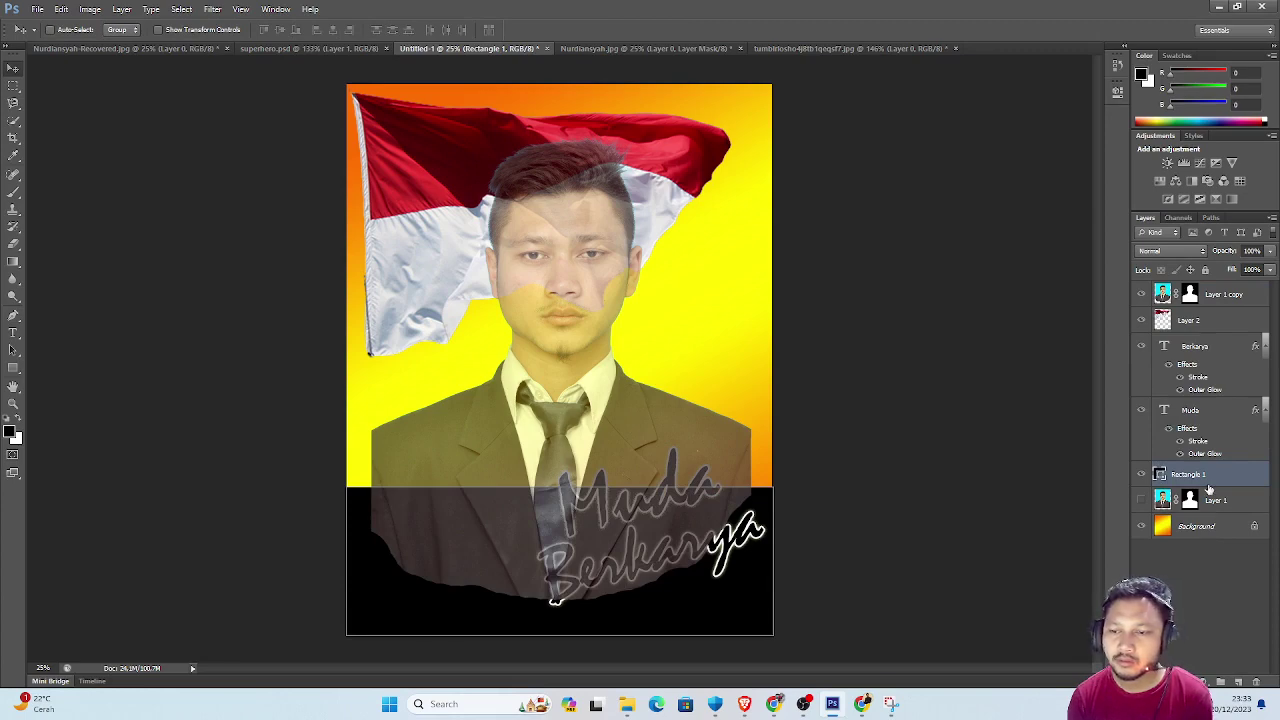
pyautogui.moveTo(1226, 294); pyautogui.dragTo(1219, 456)
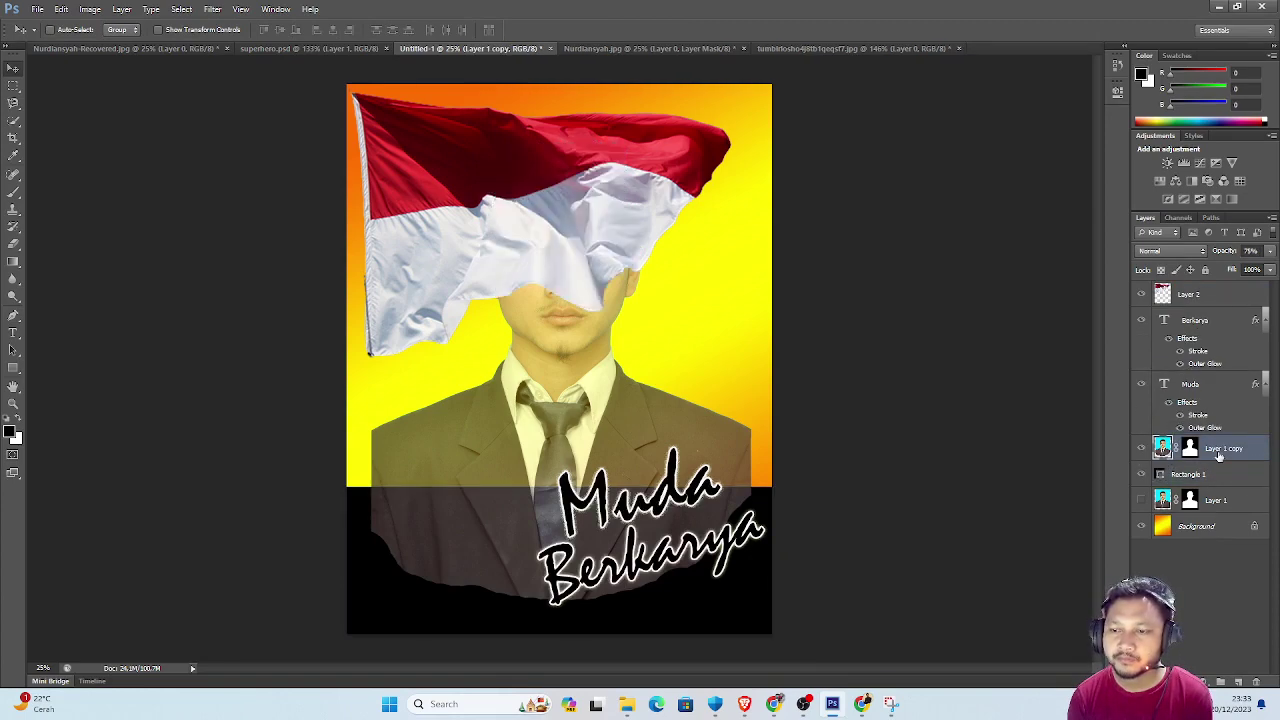
pyautogui.hotkey('ctrl', 'z')
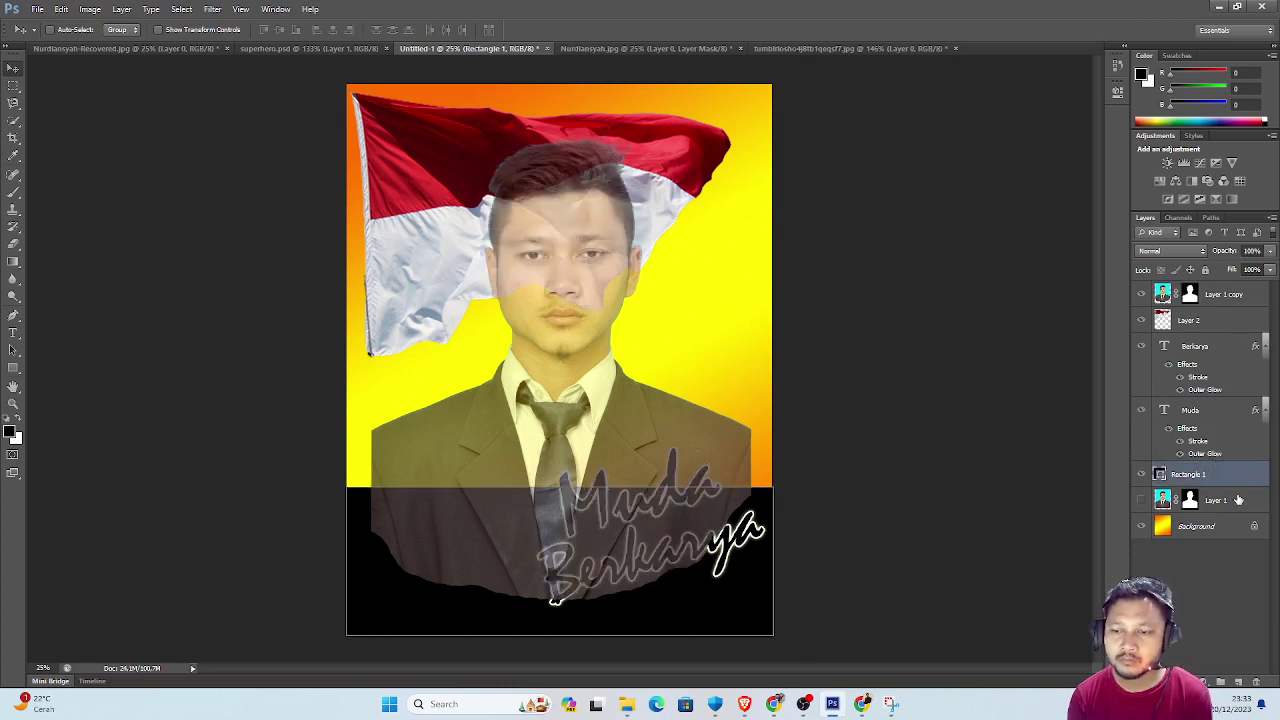
pyautogui.click(1238, 500)
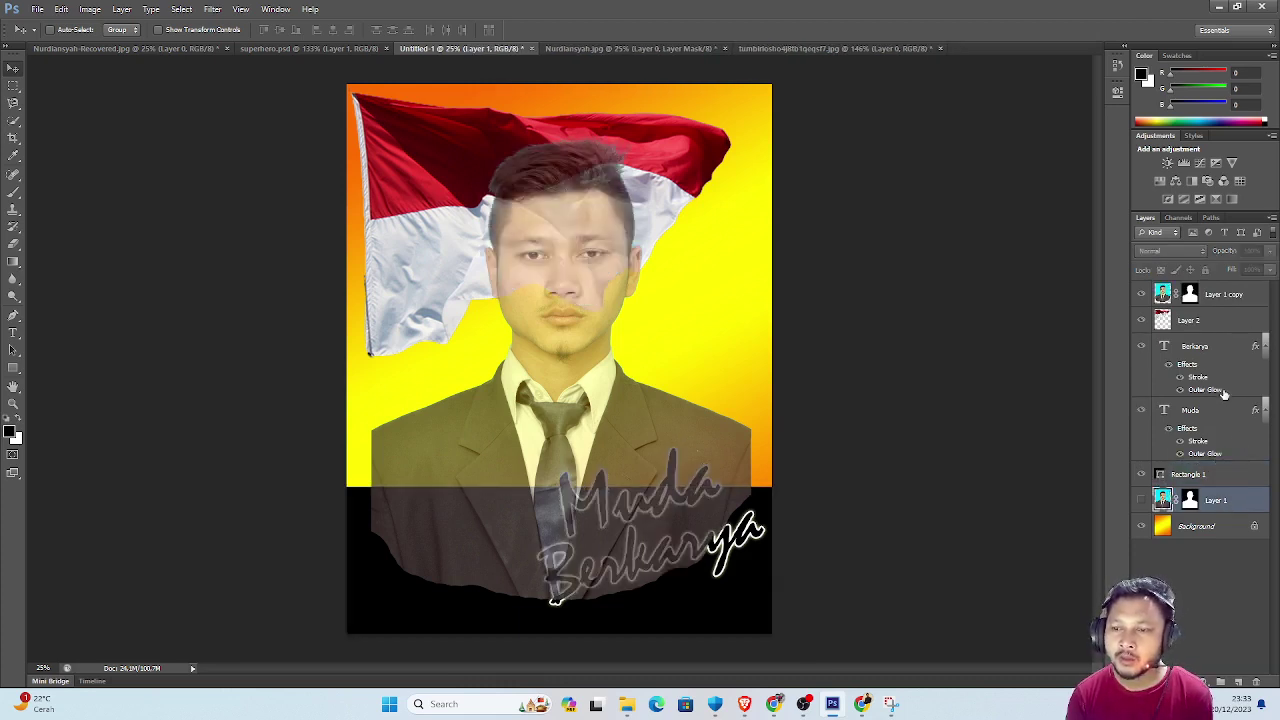
pyautogui.click(1234, 476)
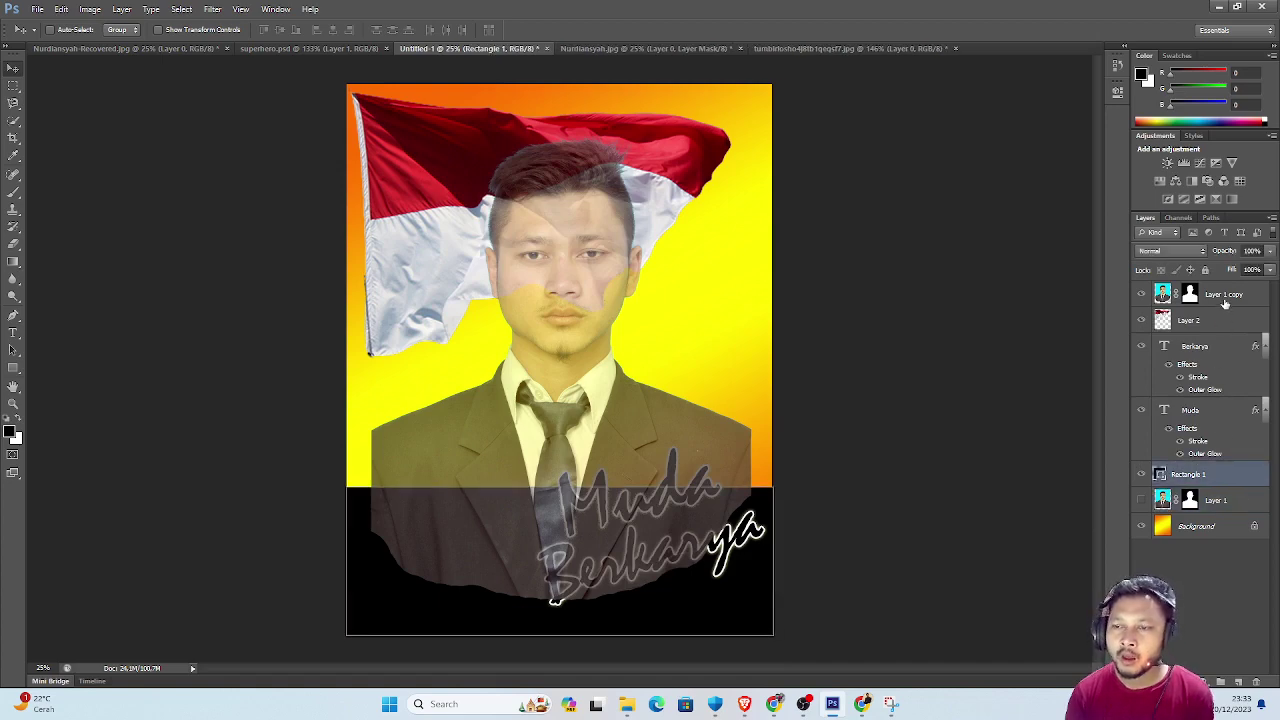
pyautogui.moveTo(1222, 298); pyautogui.dragTo(1198, 476)
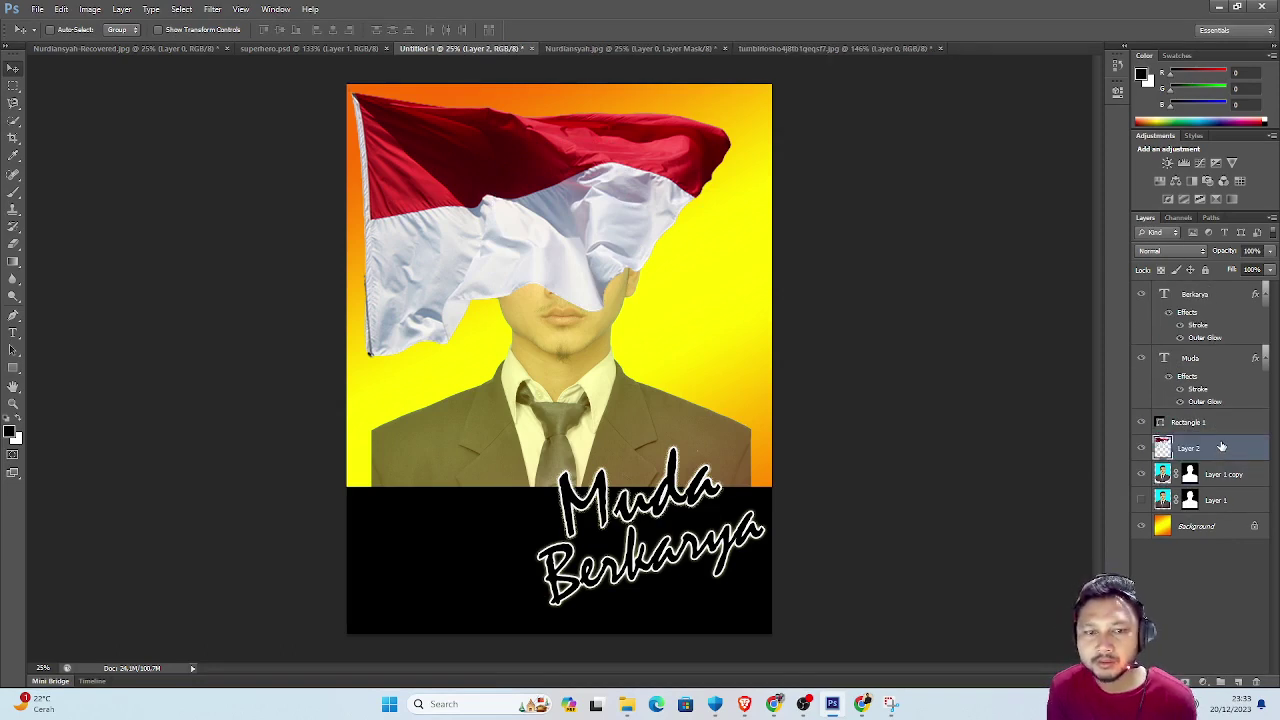
pyautogui.moveTo(1214, 474); pyautogui.dragTo(1212, 460)
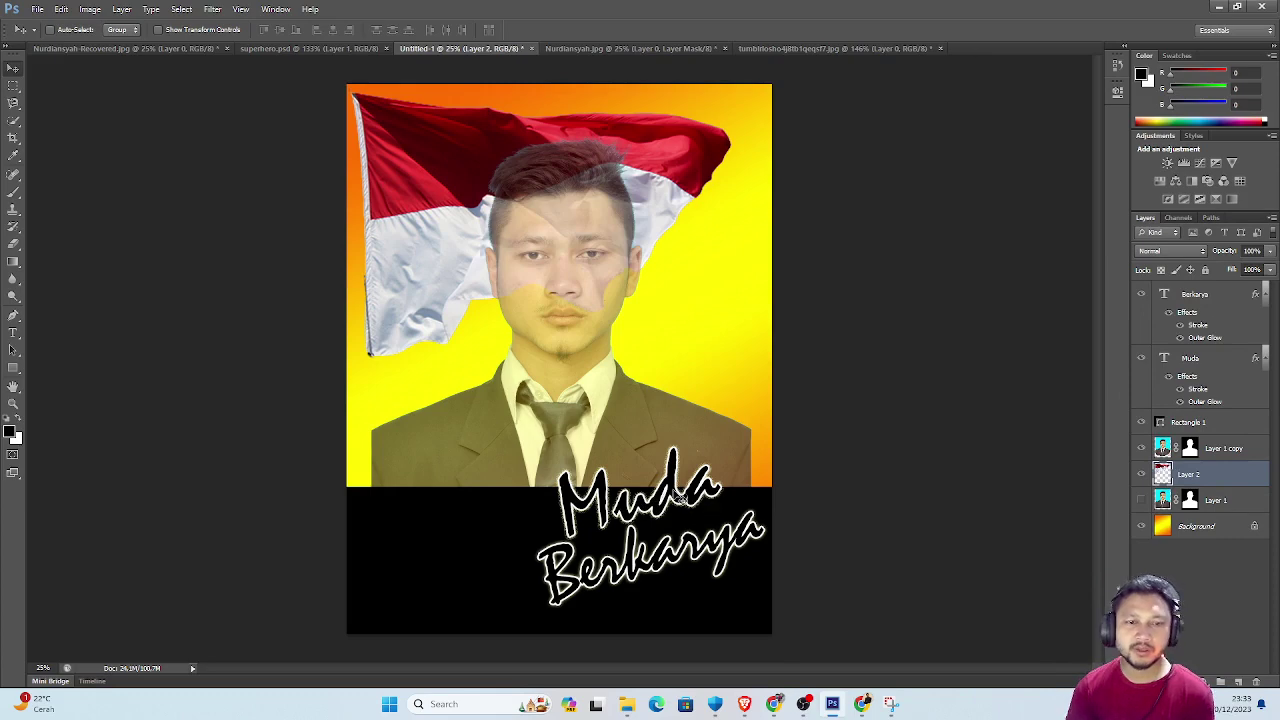
pyautogui.hotkey('alt', 'Tab')
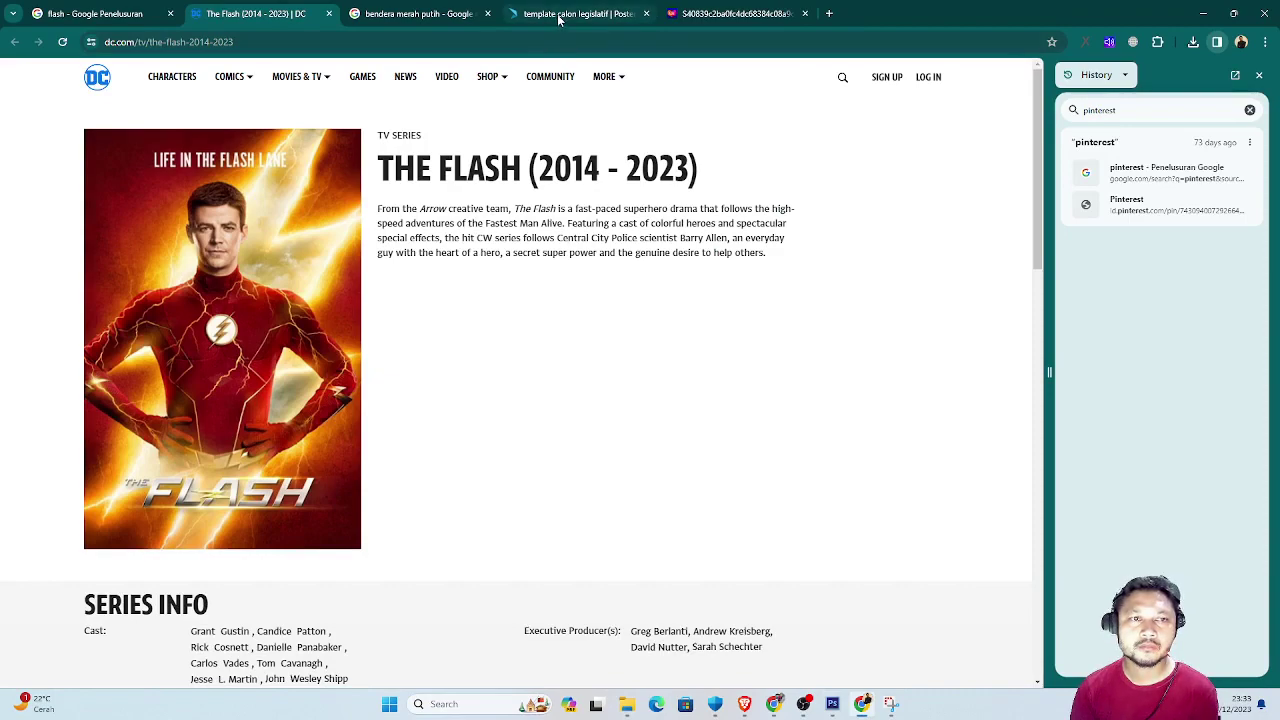
pyautogui.click(456, 13)
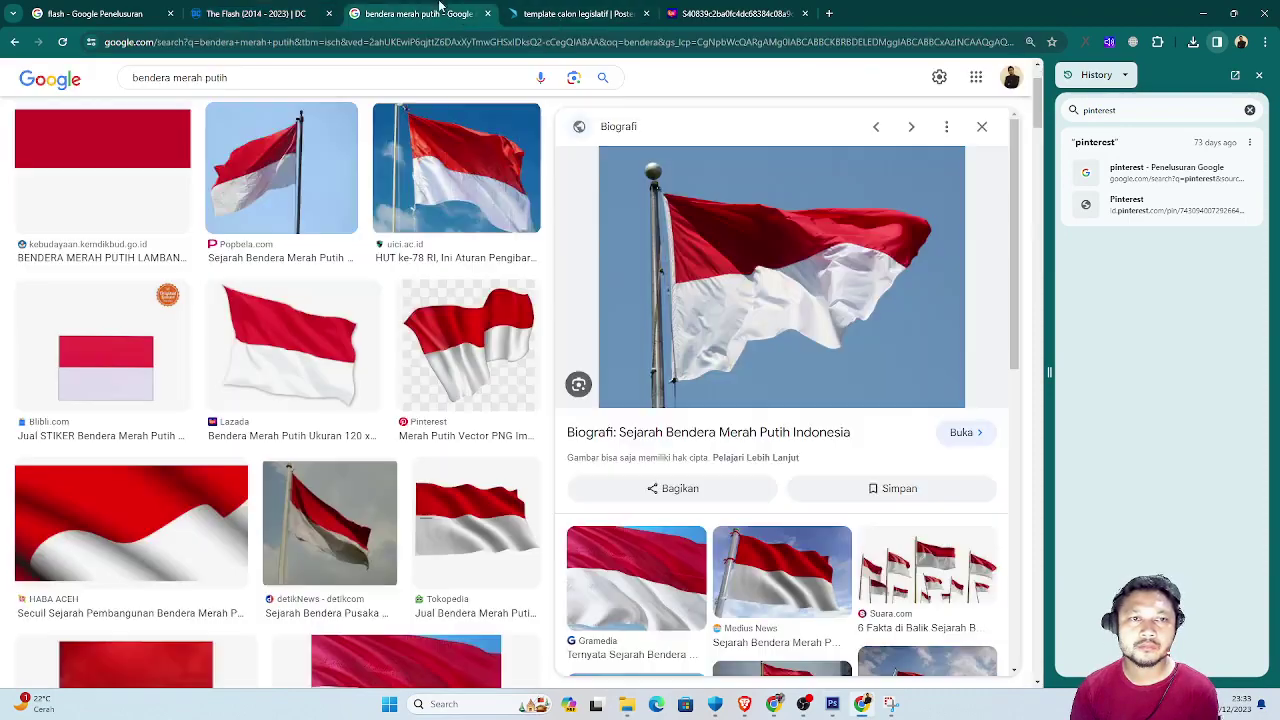
pyautogui.click(12, 42)
pyautogui.click(12, 42)
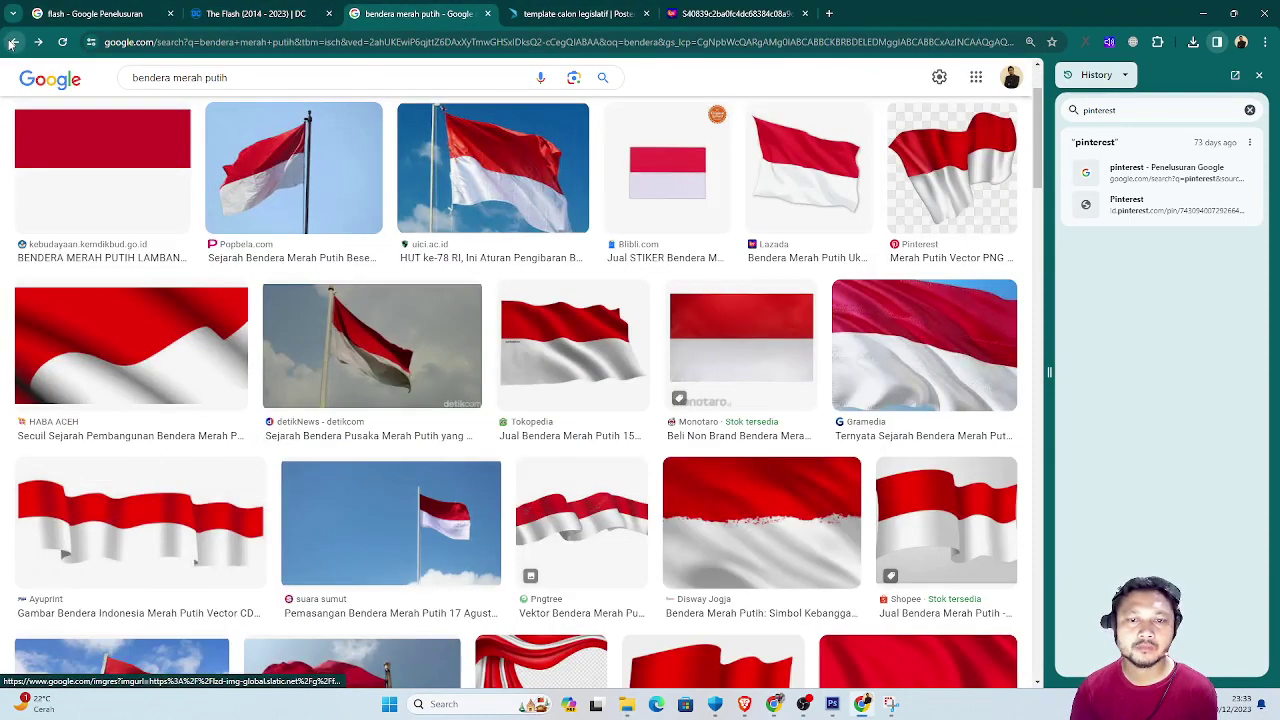
pyautogui.click(12, 42)
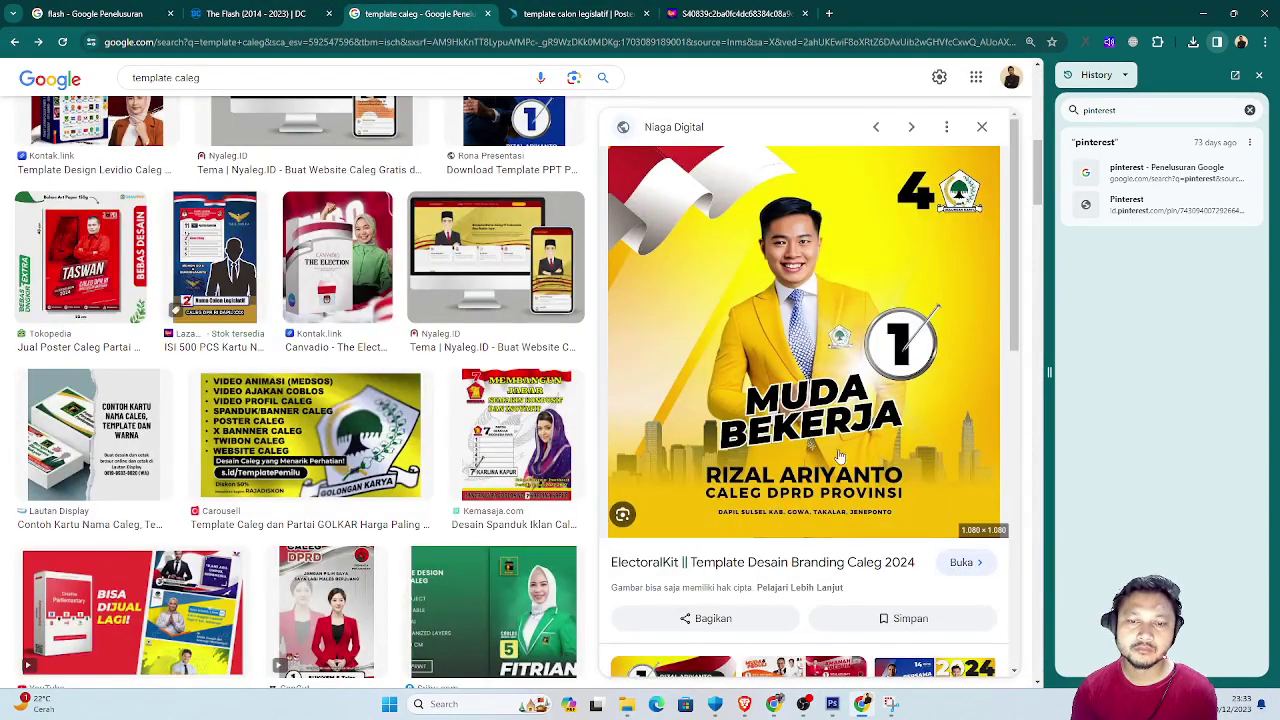
pyautogui.hotkey('alt', 'Tab')
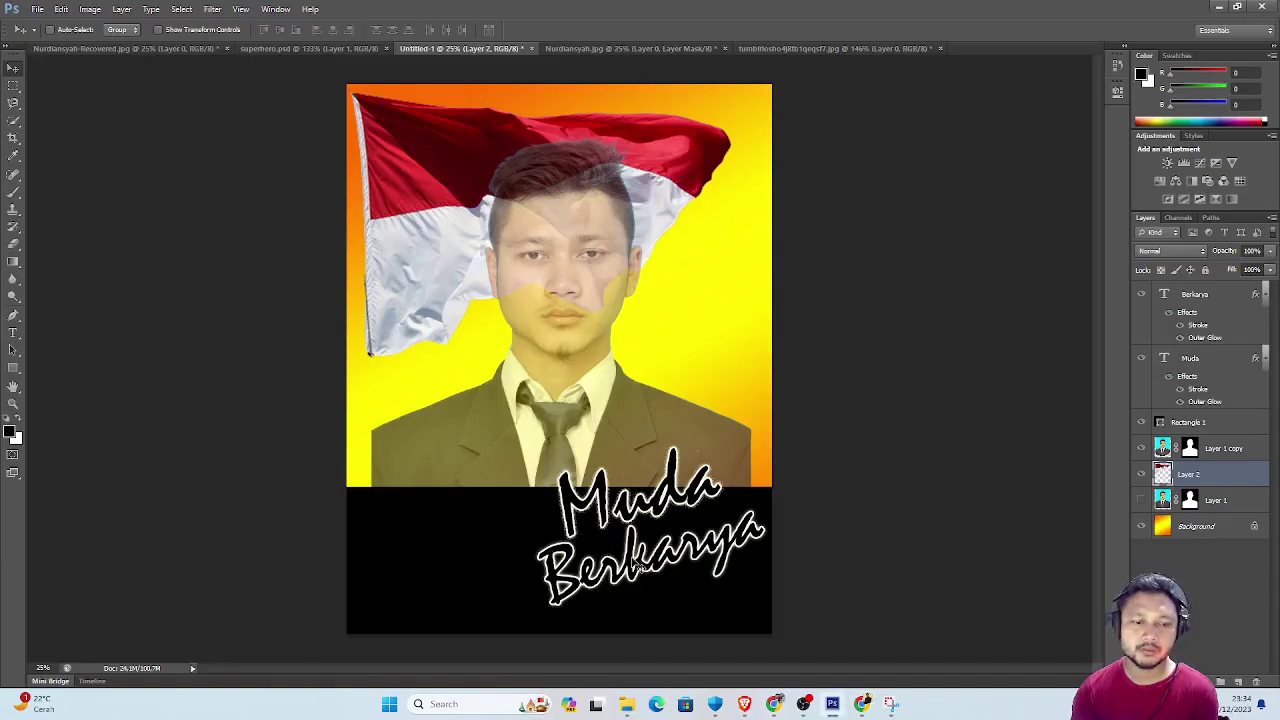
# Paste the candidate's name as a new text line on the black band and colour it white.
pyautogui.click(13, 332)
pyautogui.click(378, 504)
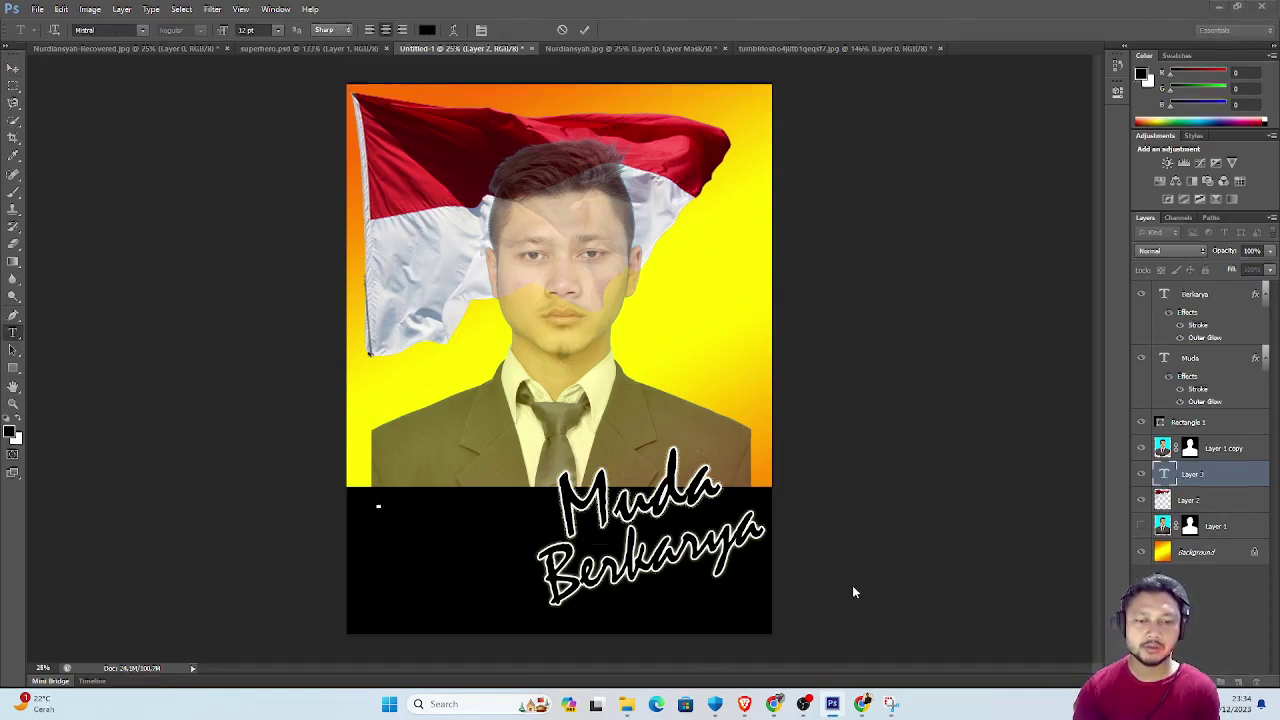
pyautogui.hotkey('alt', 'Tab')
pyautogui.hotkey('alt', 'Tab')
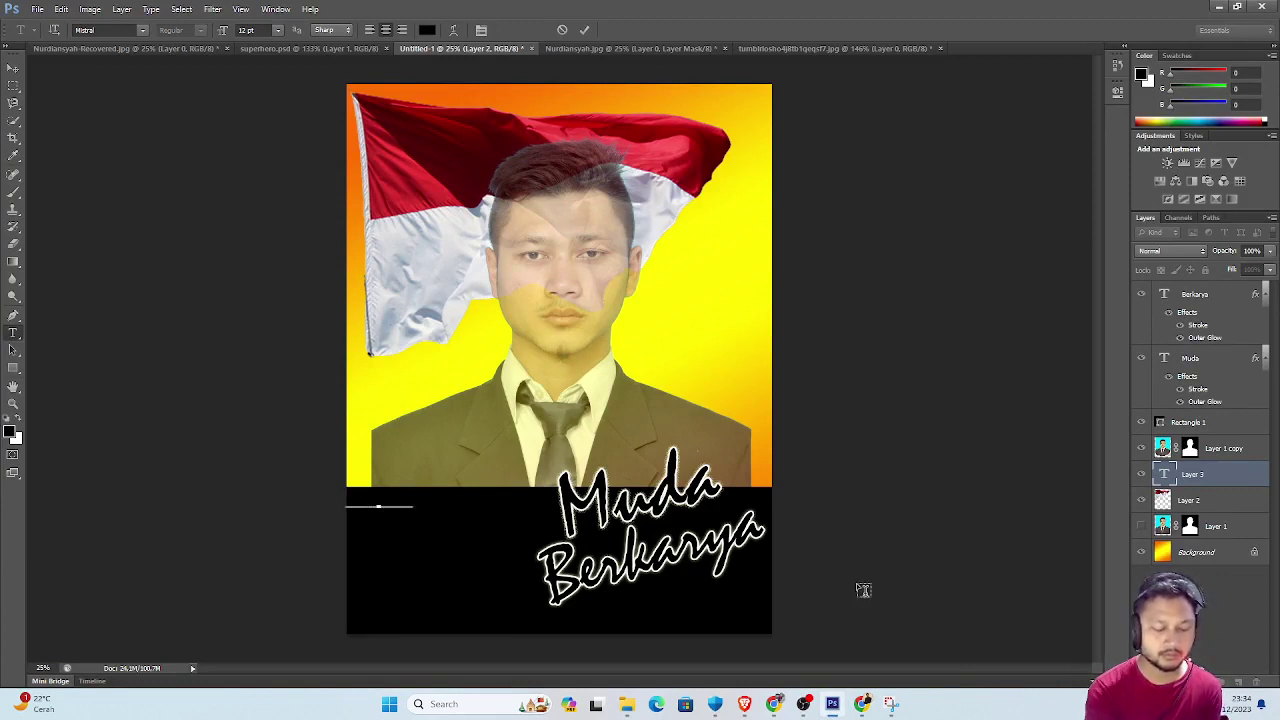
pyautogui.hotkey('ctrl', 'v')
pyautogui.hotkey('ctrl', 'a')
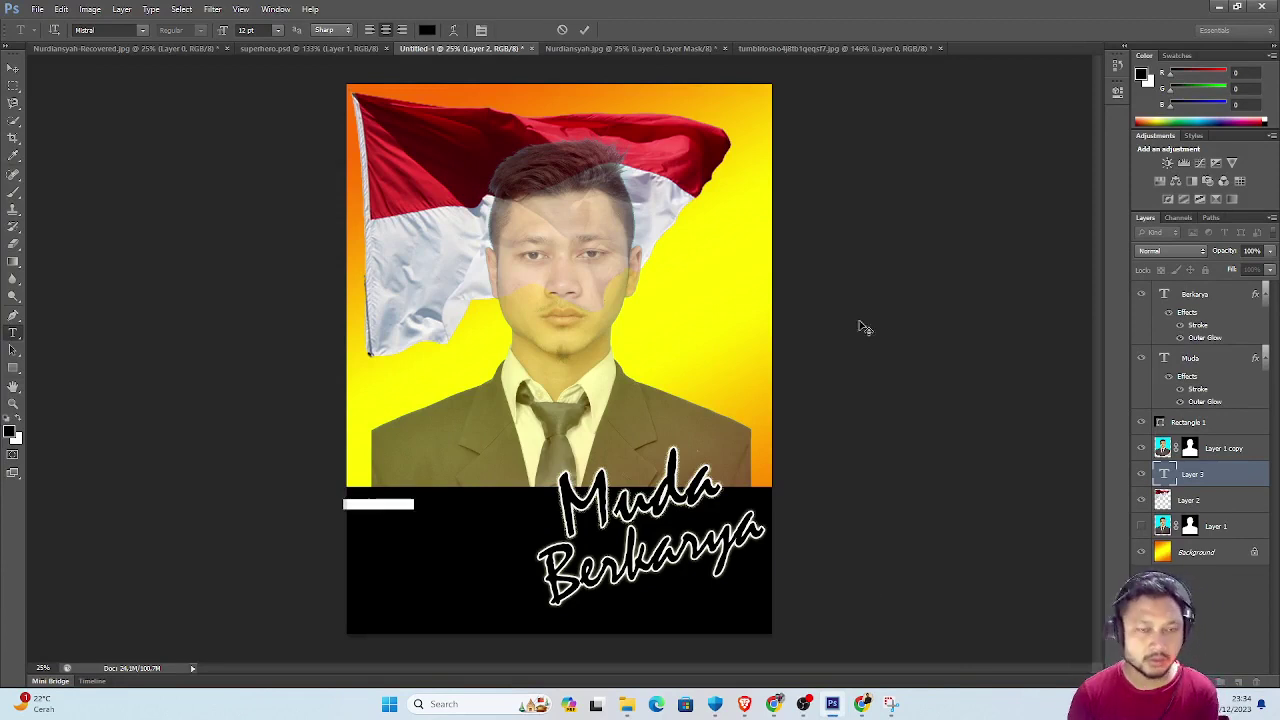
pyautogui.click(427, 30)
pyautogui.click(752, 194)
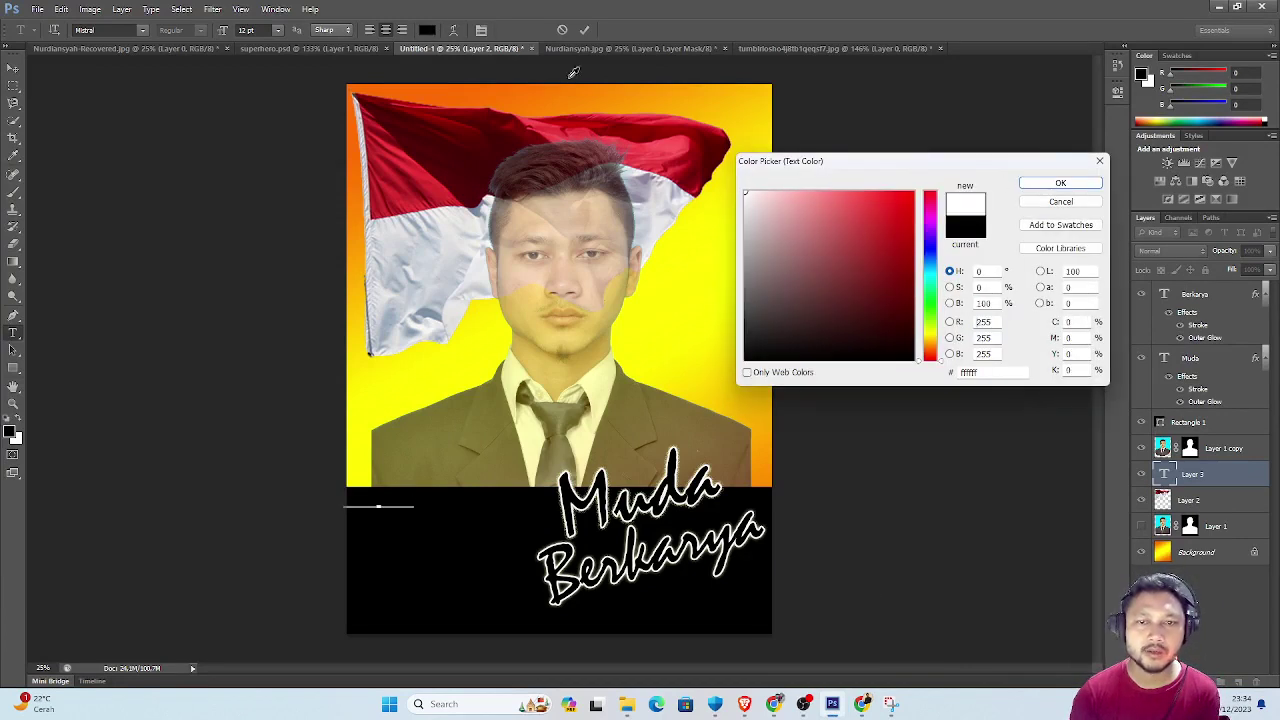
pyautogui.click(1052, 186)
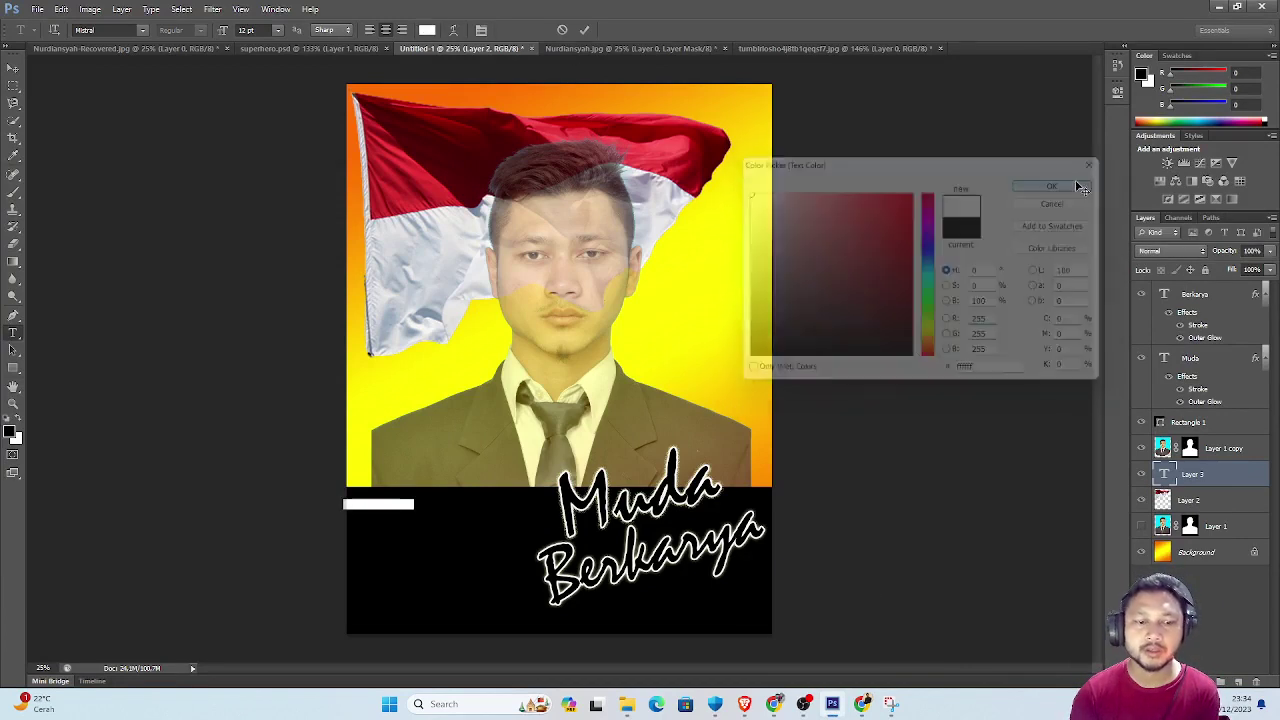
pyautogui.click(13, 67)
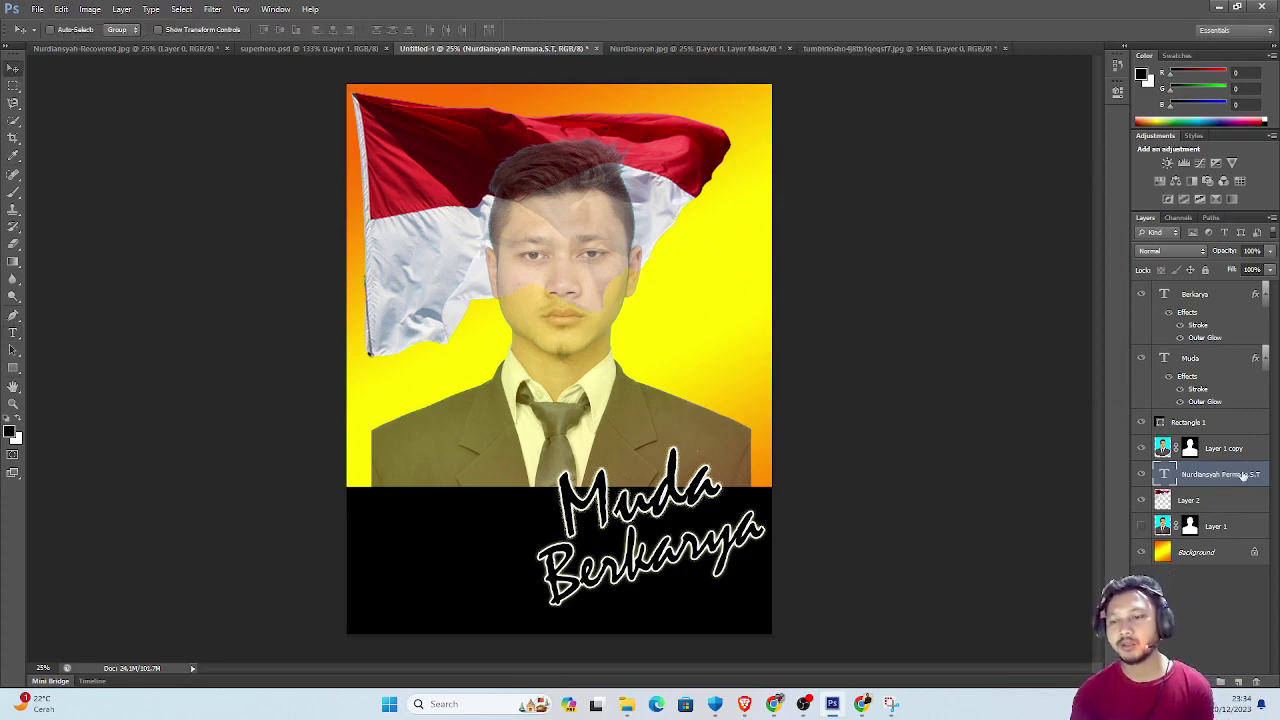
# Move the name layer above Rectangle 1, enlarge it, and place it under Berkarya.
pyautogui.moveTo(1245, 474); pyautogui.dragTo(1210, 416)
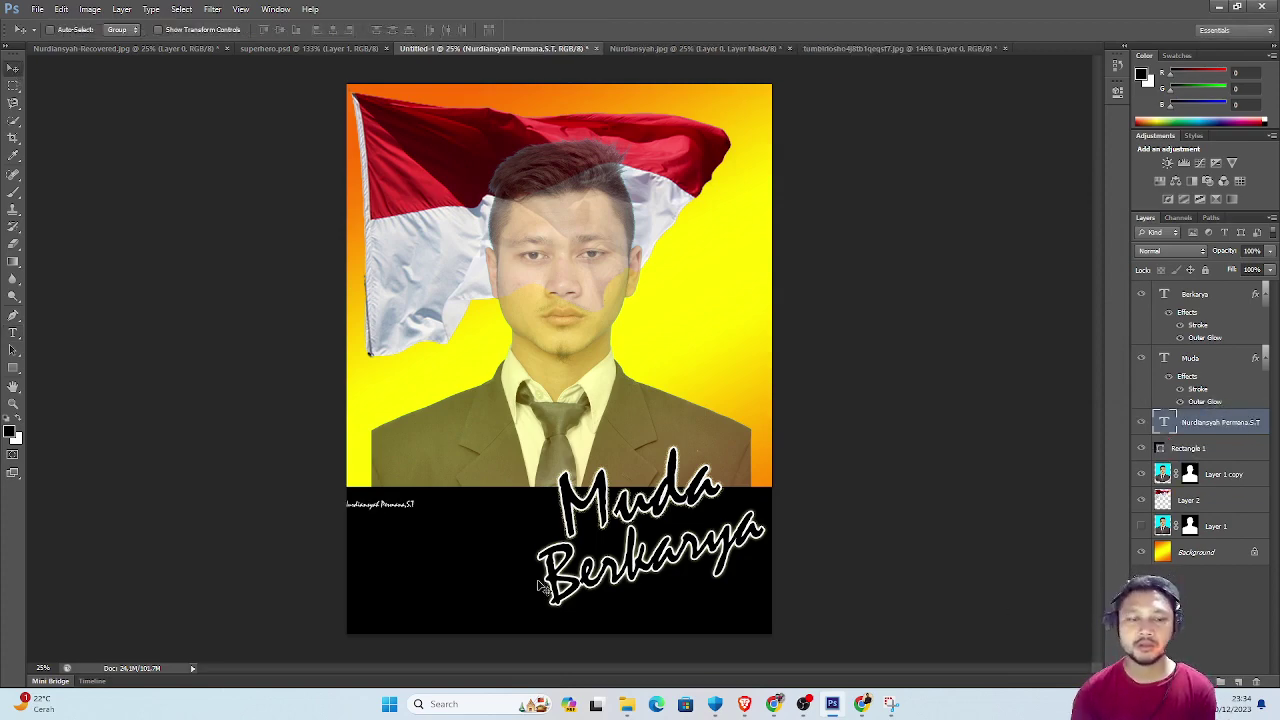
pyautogui.hotkey('ctrl', 't')
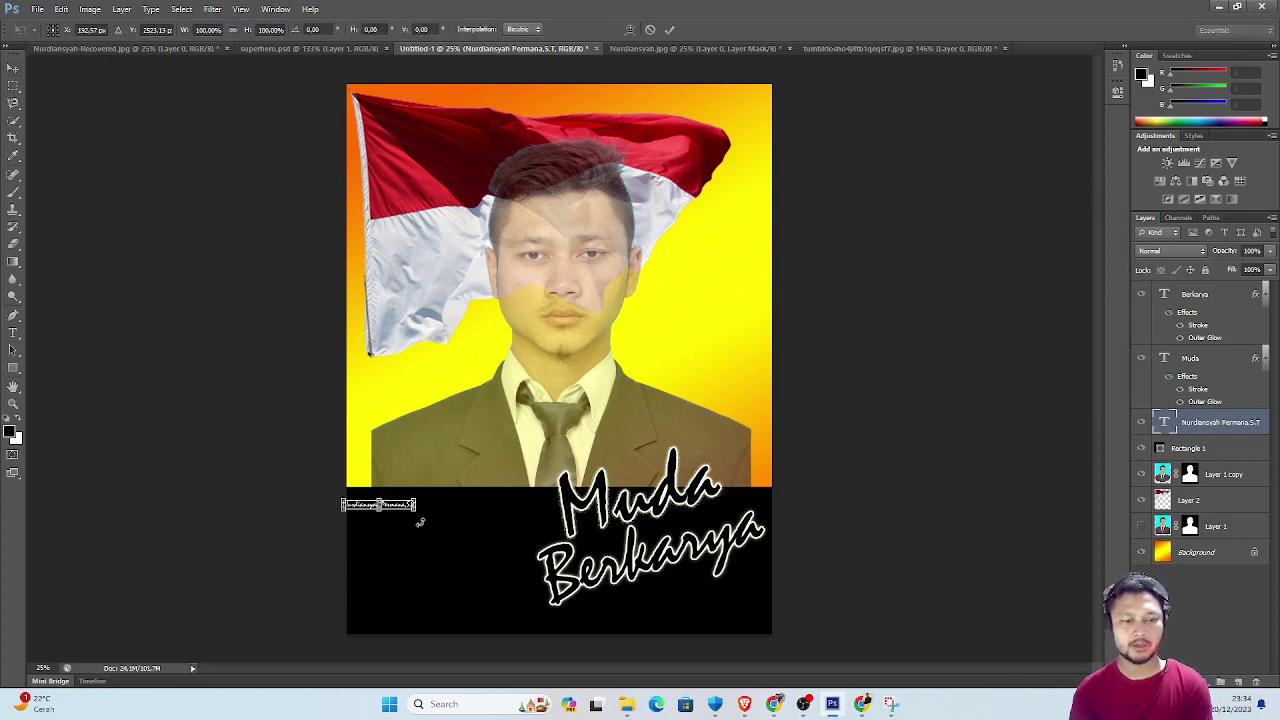
pyautogui.moveTo(416, 512)
pyautogui.mouseDown()
pyautogui.moveTo(451, 520)
pyautogui.moveTo(471, 504)
pyautogui.moveTo(511, 517)
pyautogui.moveTo(476, 505)
pyautogui.mouseUp()
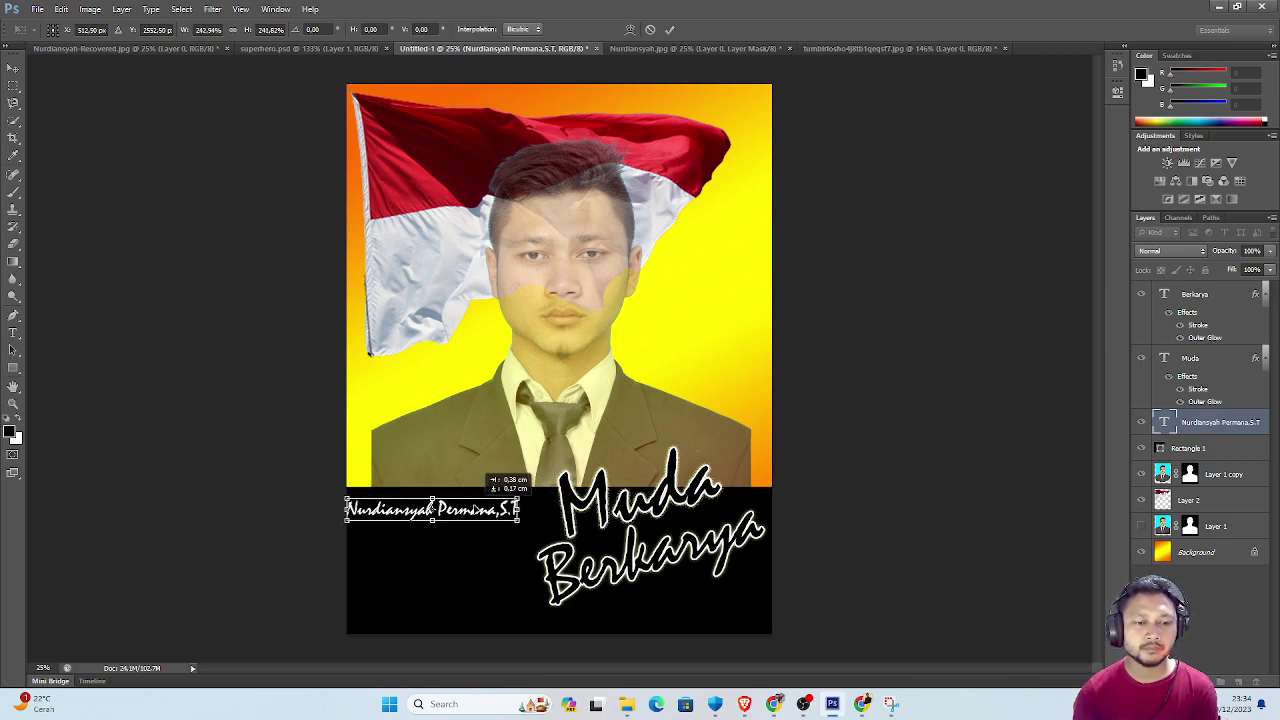
pyautogui.press('Return')
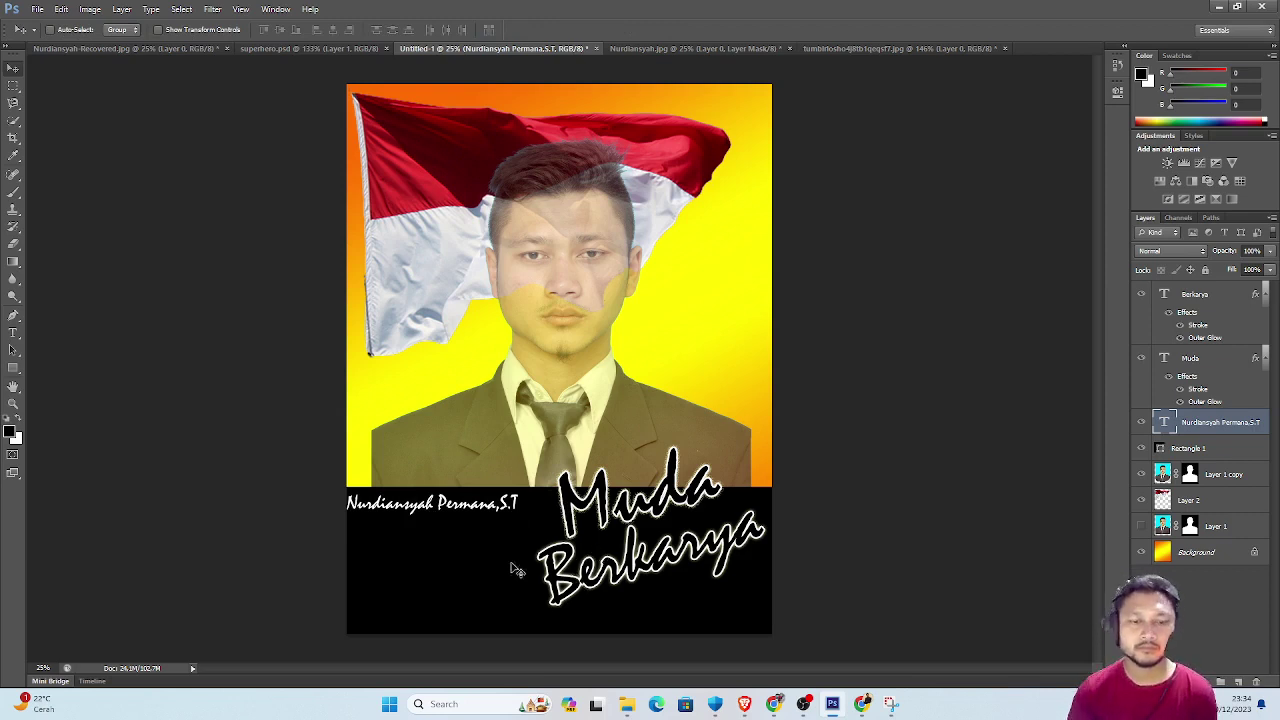
pyautogui.moveTo(496, 522); pyautogui.dragTo(711, 617)
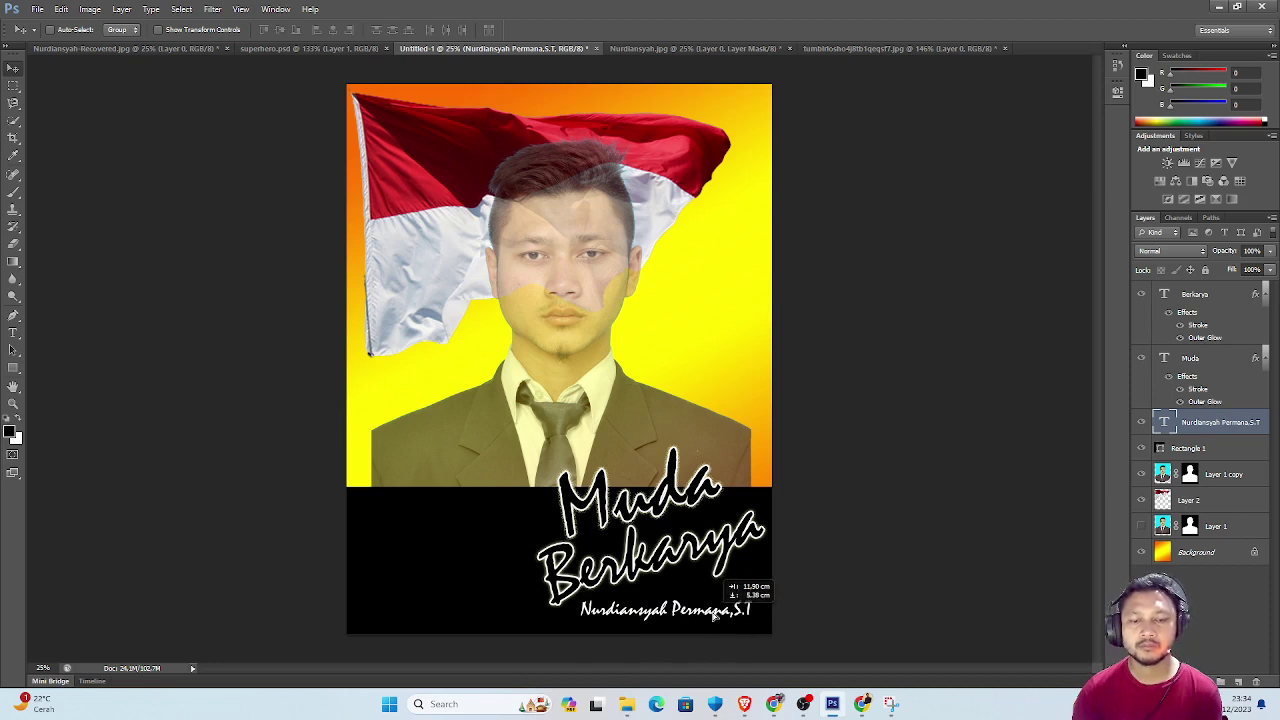
pyautogui.moveTo(711, 617); pyautogui.dragTo(716, 618)
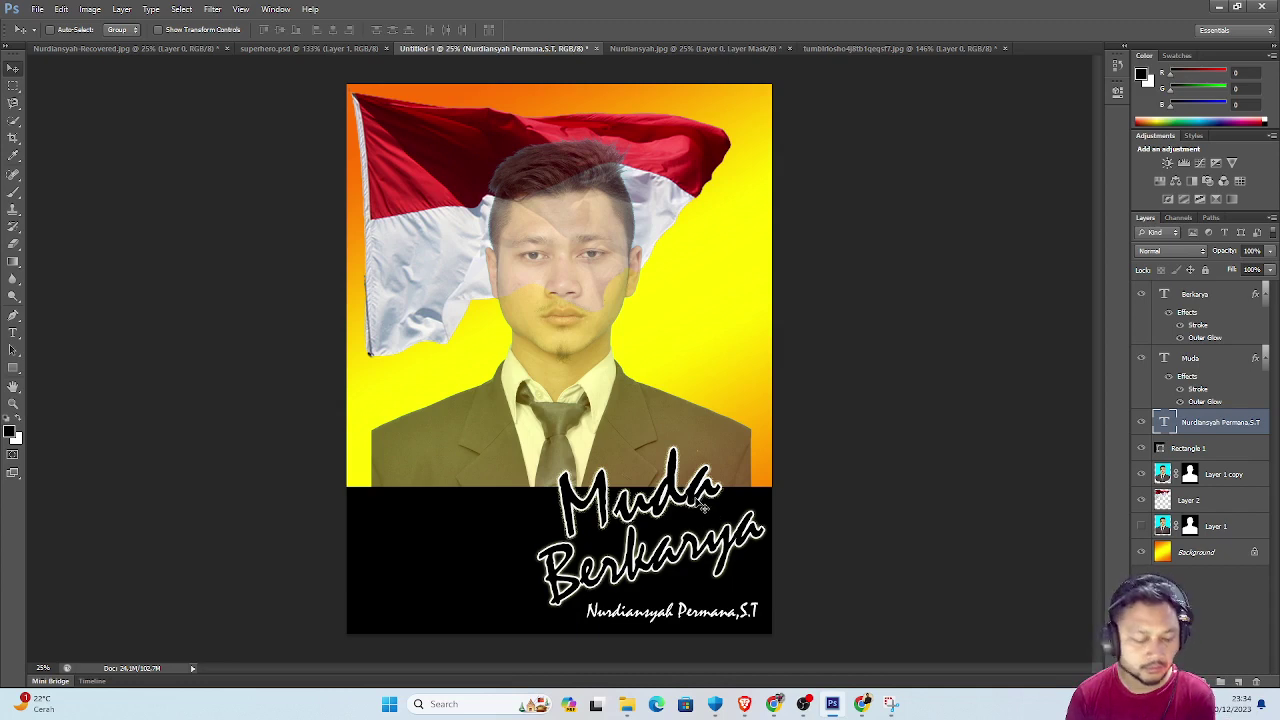
# Try tilting the Muda and Berkarya text, then cancel both rotations.
pyautogui.rightClick(680, 484)
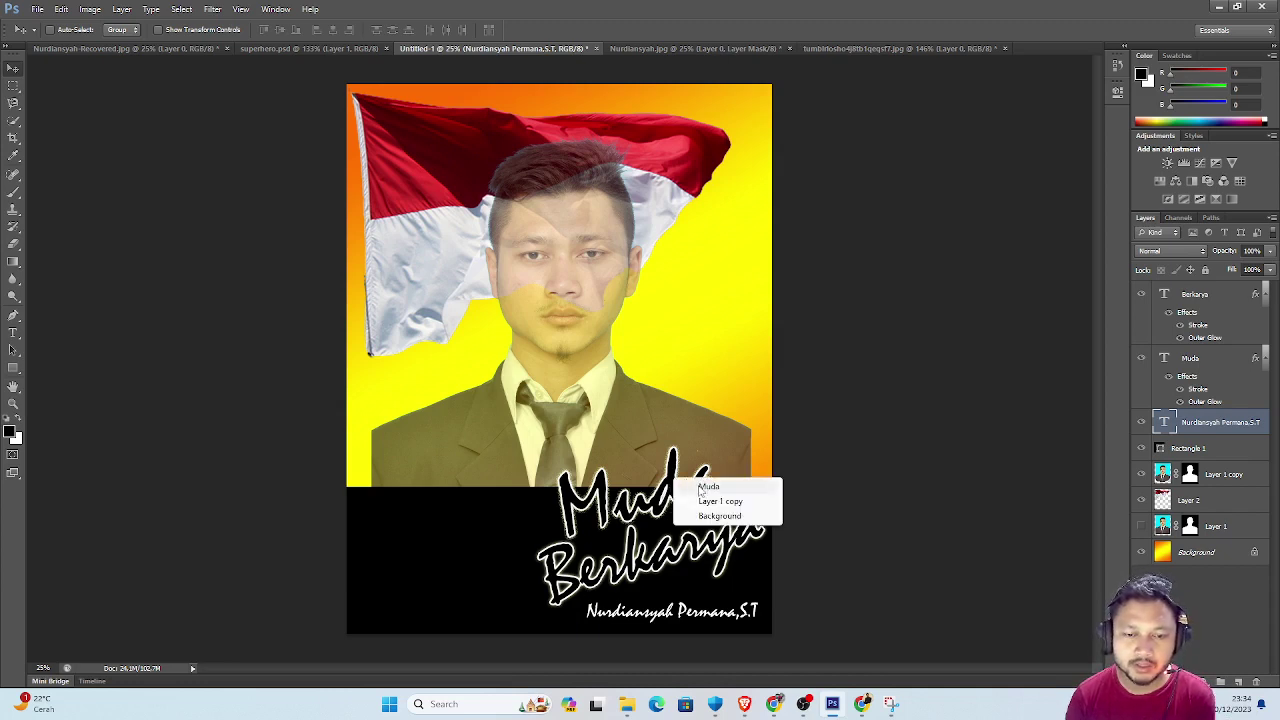
pyautogui.click(700, 489)
pyautogui.hotkey('ctrl', 't')
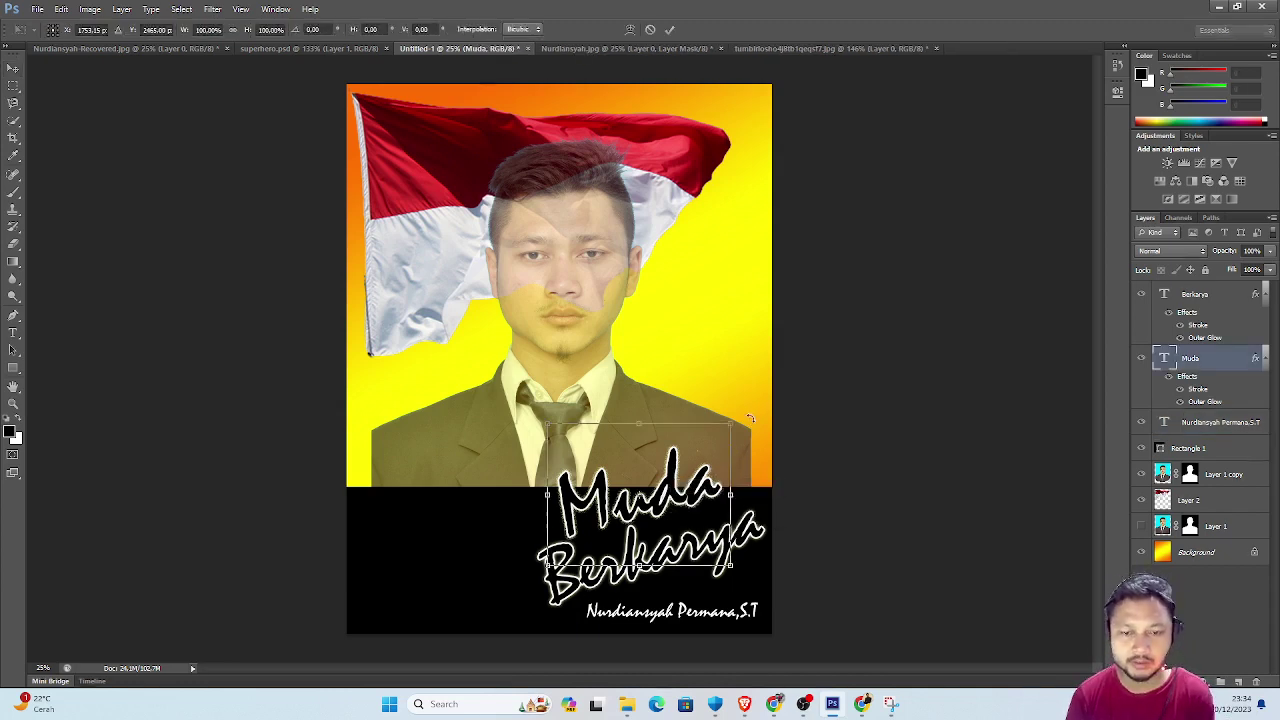
pyautogui.moveTo(750, 418); pyautogui.dragTo(760, 435)
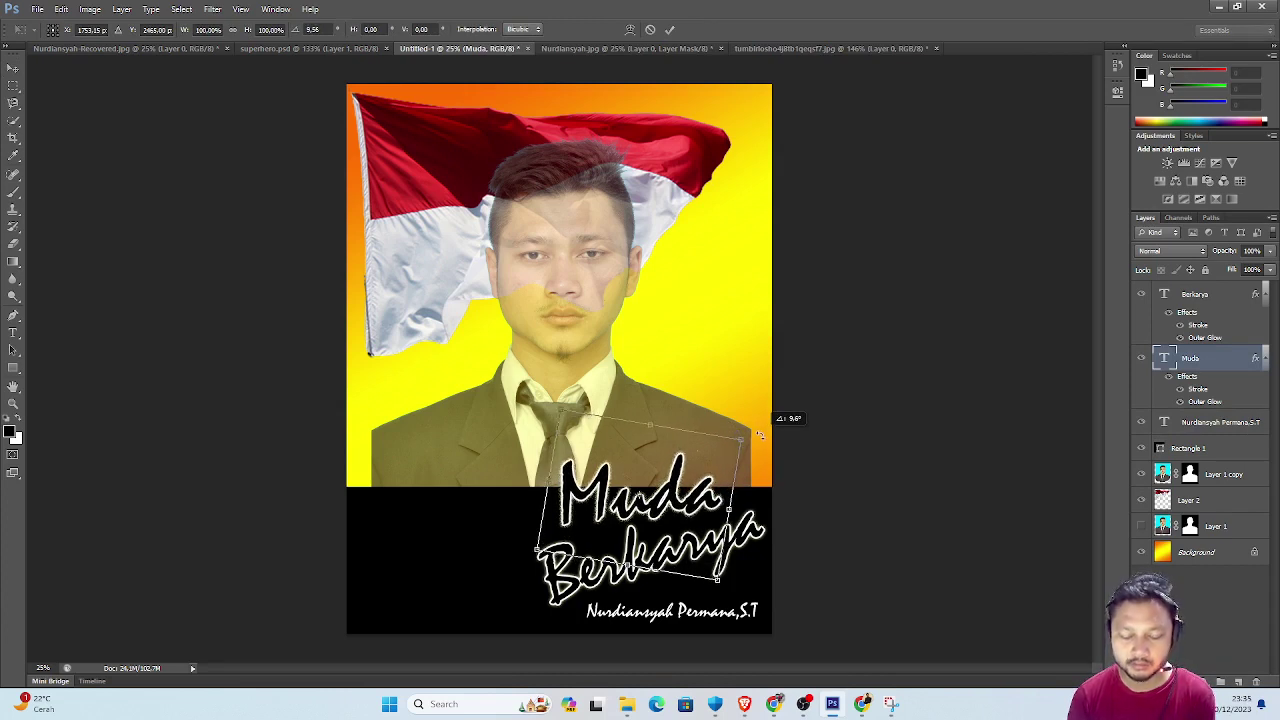
pyautogui.press('Escape')
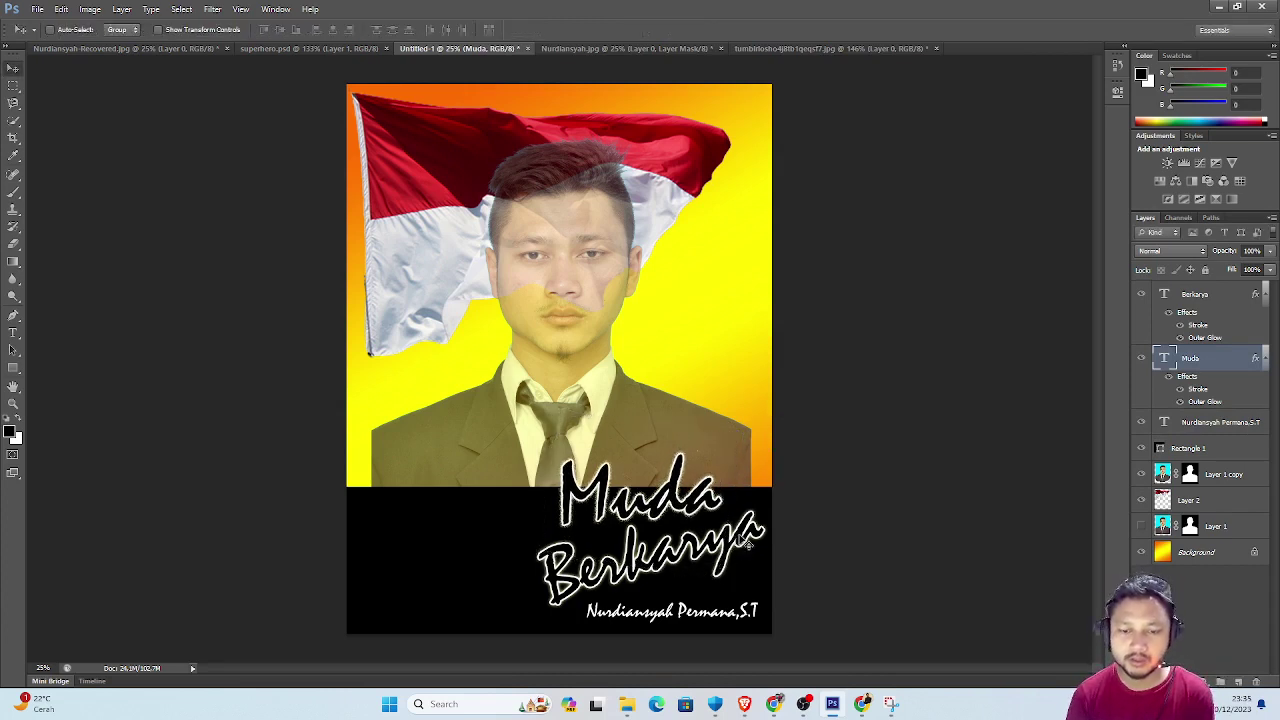
pyautogui.rightClick(742, 542)
pyautogui.click(775, 548)
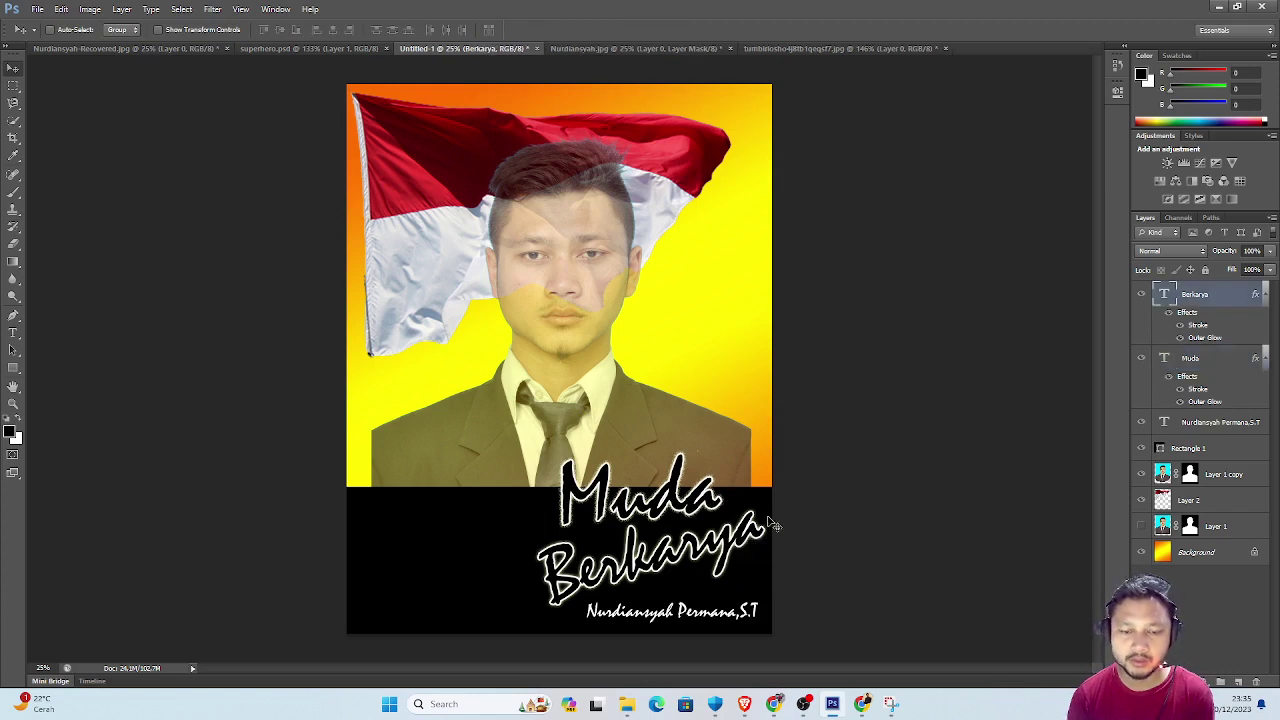
pyautogui.hotkey('ctrl', 't')
pyautogui.moveTo(788, 466); pyautogui.dragTo(790, 506)
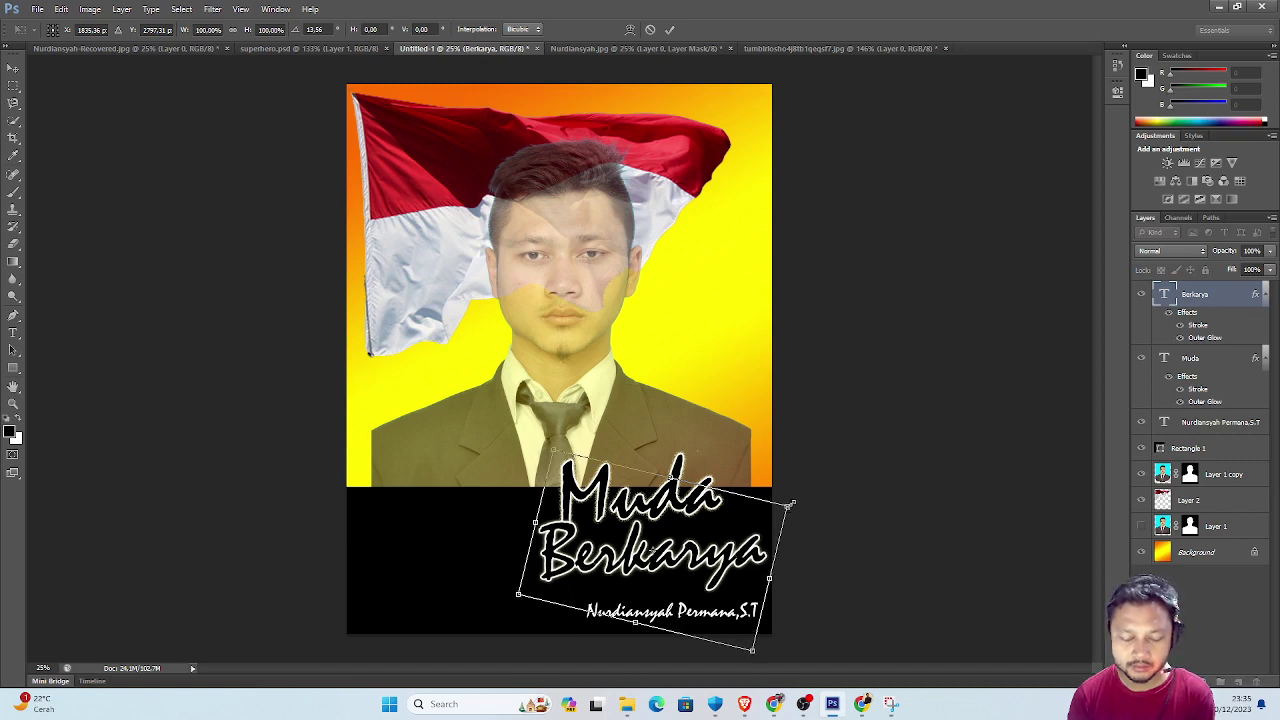
pyautogui.press('Escape')
# Shift the Muda text slightly up and right above Berkarya.
pyautogui.rightClick(718, 507)
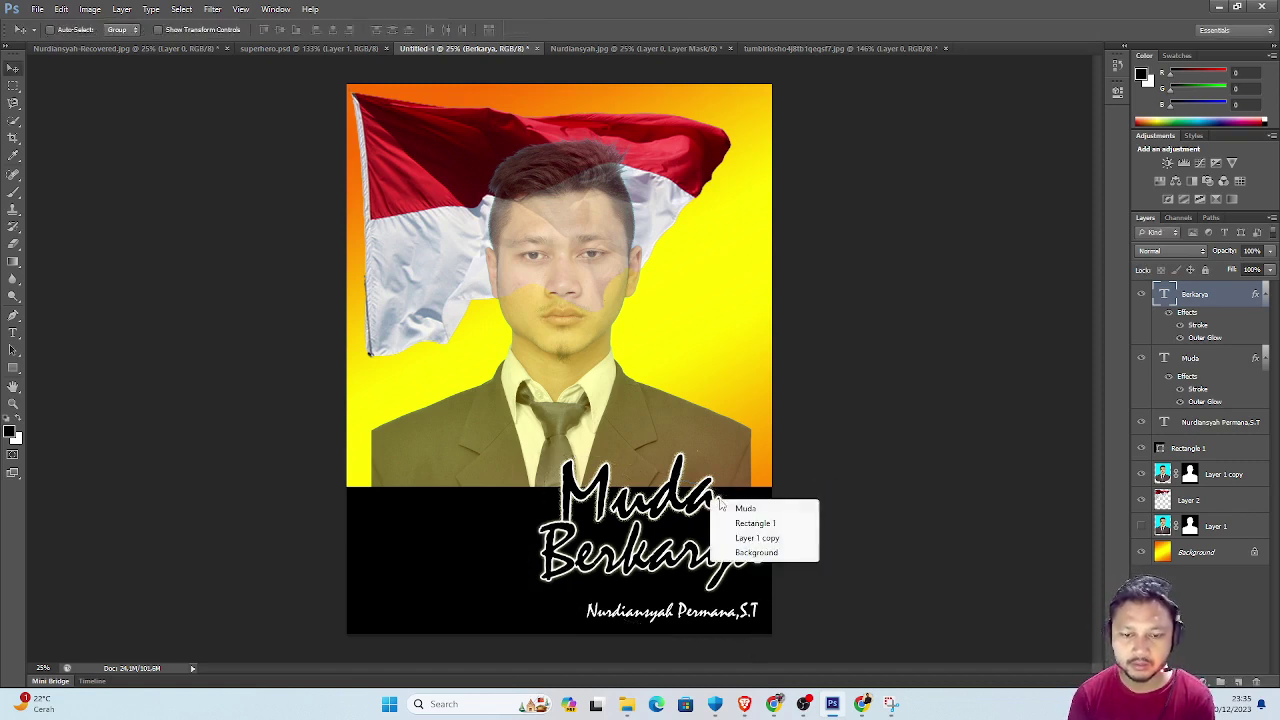
pyautogui.click(750, 507)
pyautogui.moveTo(710, 502)
pyautogui.mouseDown()
pyautogui.moveTo(727, 483)
pyautogui.moveTo(700, 504)
pyautogui.mouseUp()
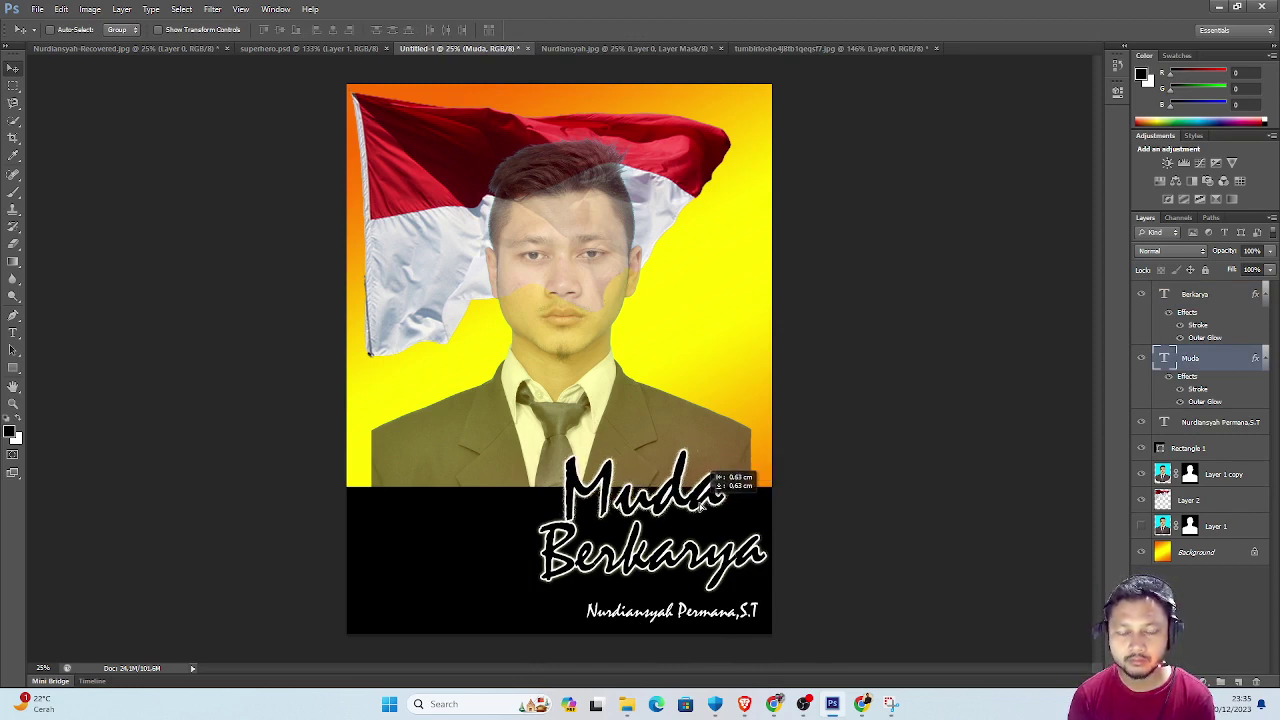
pyautogui.hotkey('shift', 'Right')
pyautogui.hotkey('shift', 'Right')
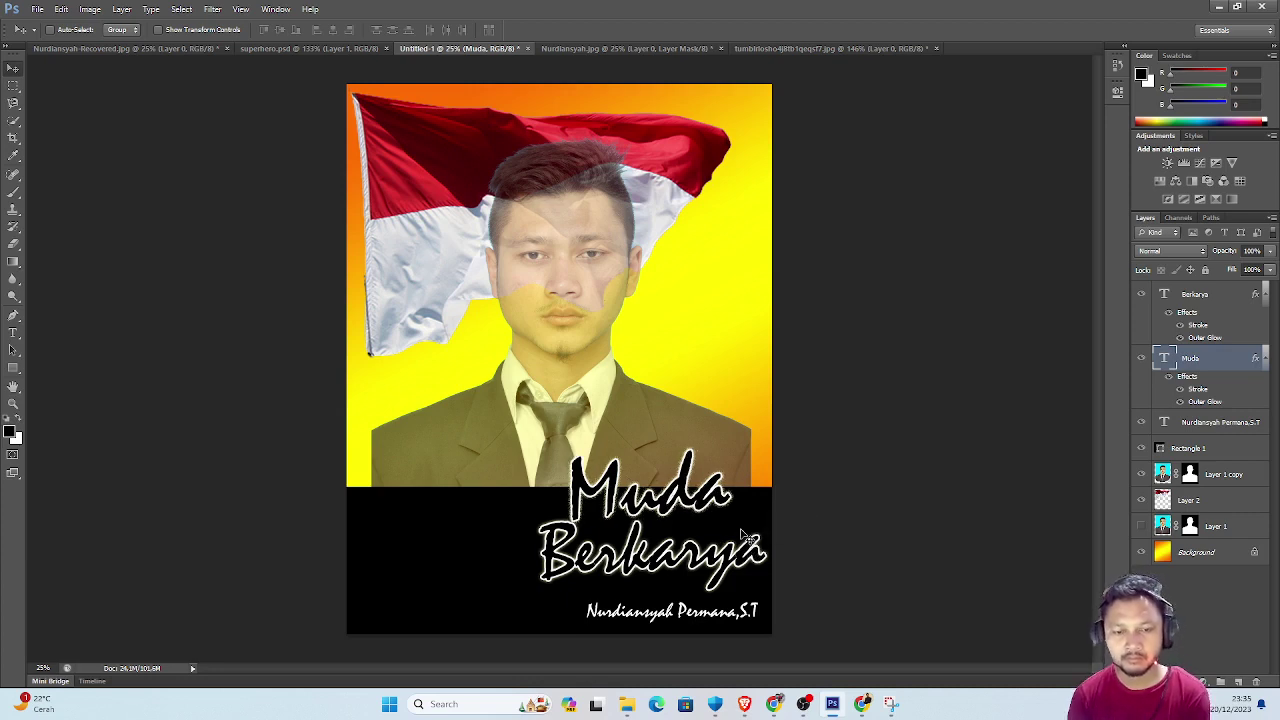
pyautogui.press('Up')
pyautogui.press('Up')
pyautogui.press('Up')
pyautogui.press('Up')
pyautogui.press('Up')
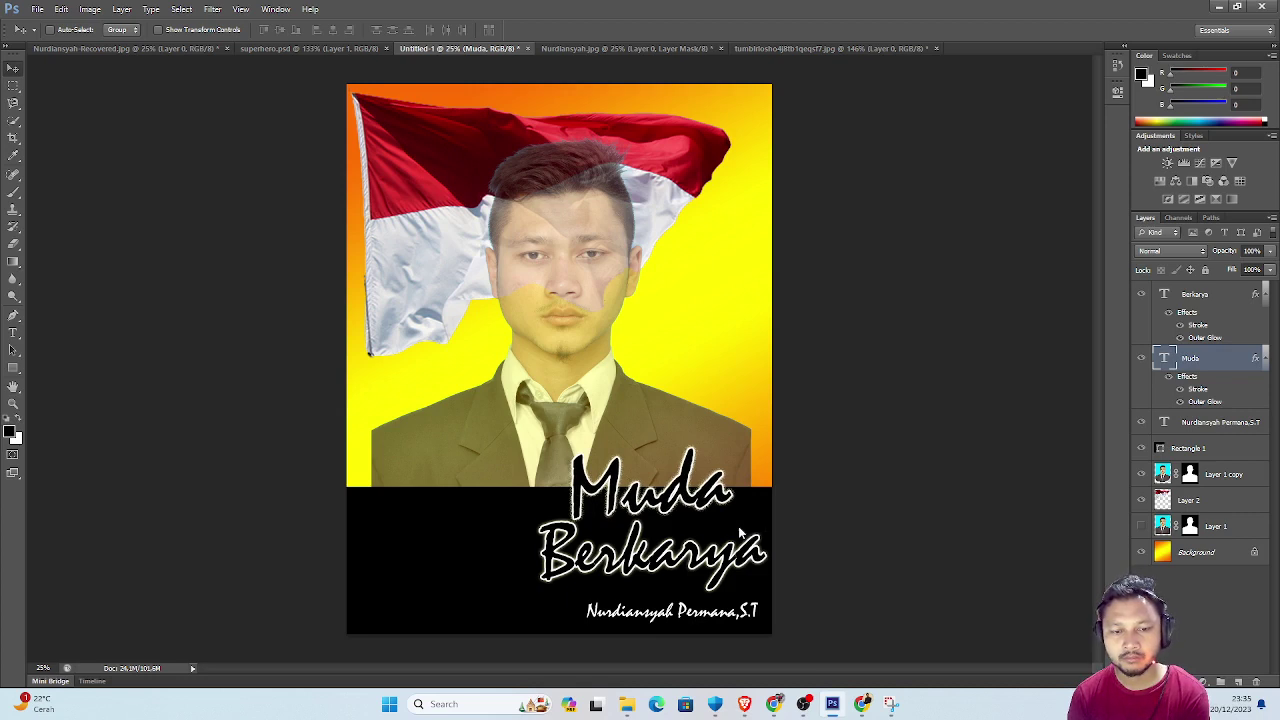
# Nudge Muda further right and move the name line up-left just under Berkarya.
pyautogui.press('Right')
pyautogui.press('Right')
pyautogui.press('Right')
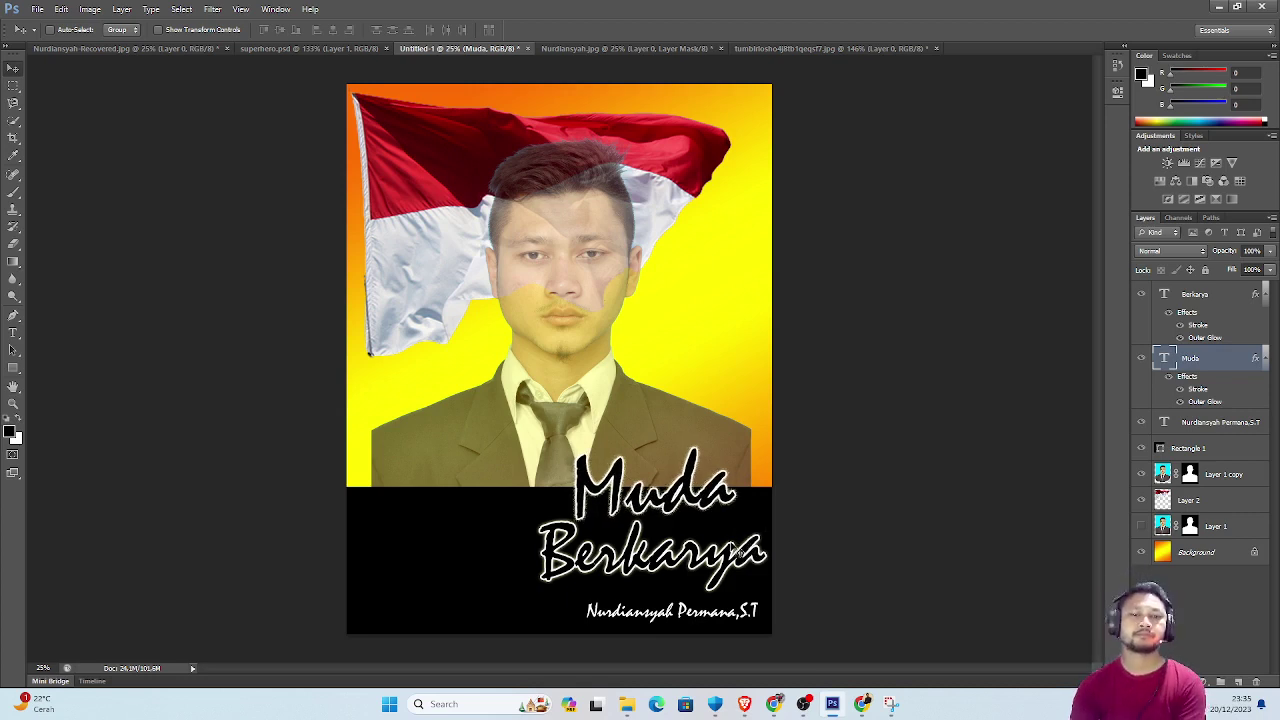
pyautogui.rightClick(643, 614)
pyautogui.click(675, 620)
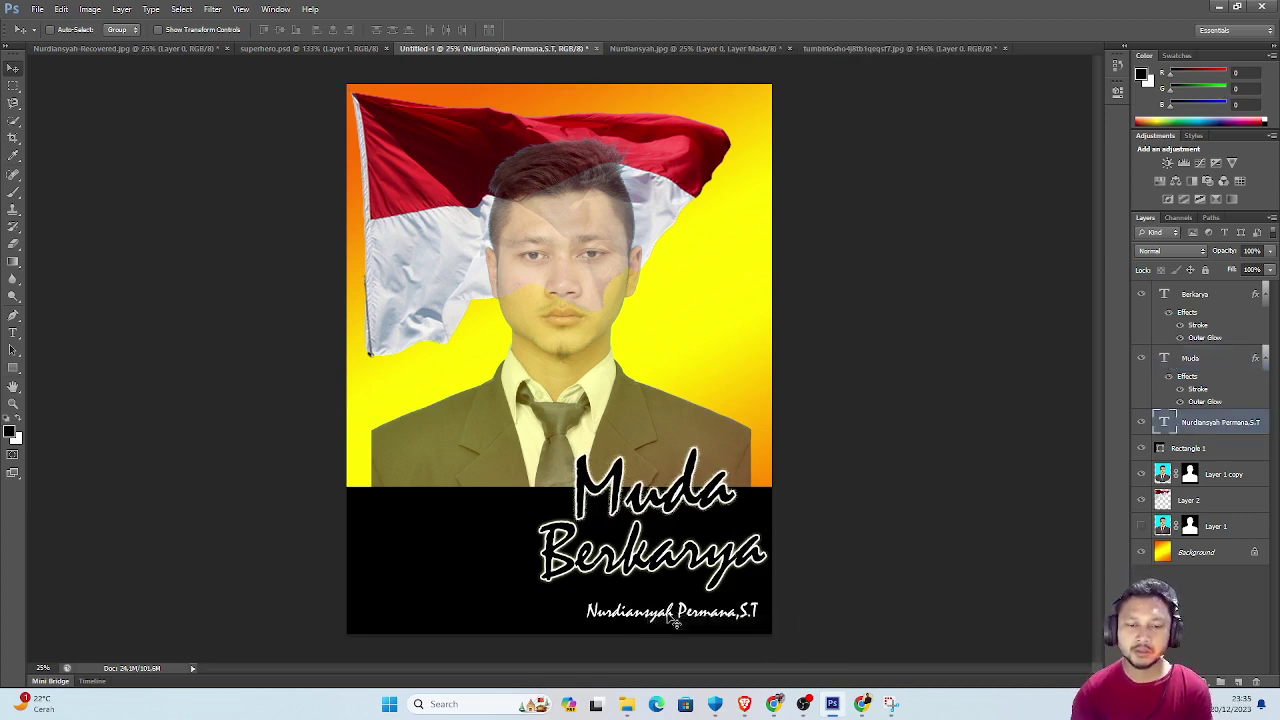
pyautogui.moveTo(675, 620); pyautogui.dragTo(653, 602)
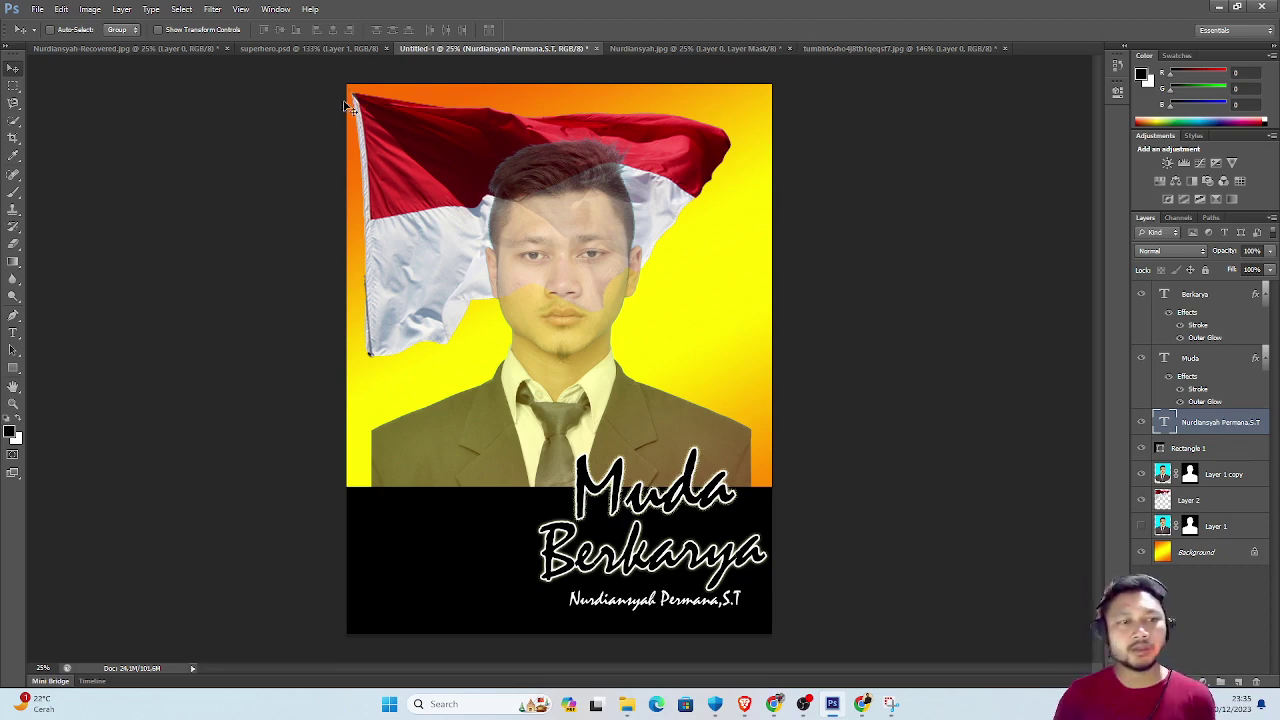
# Look through the superhero.psd, flag and portrait documents, then return to Untitled-1.
pyautogui.click(281, 49)
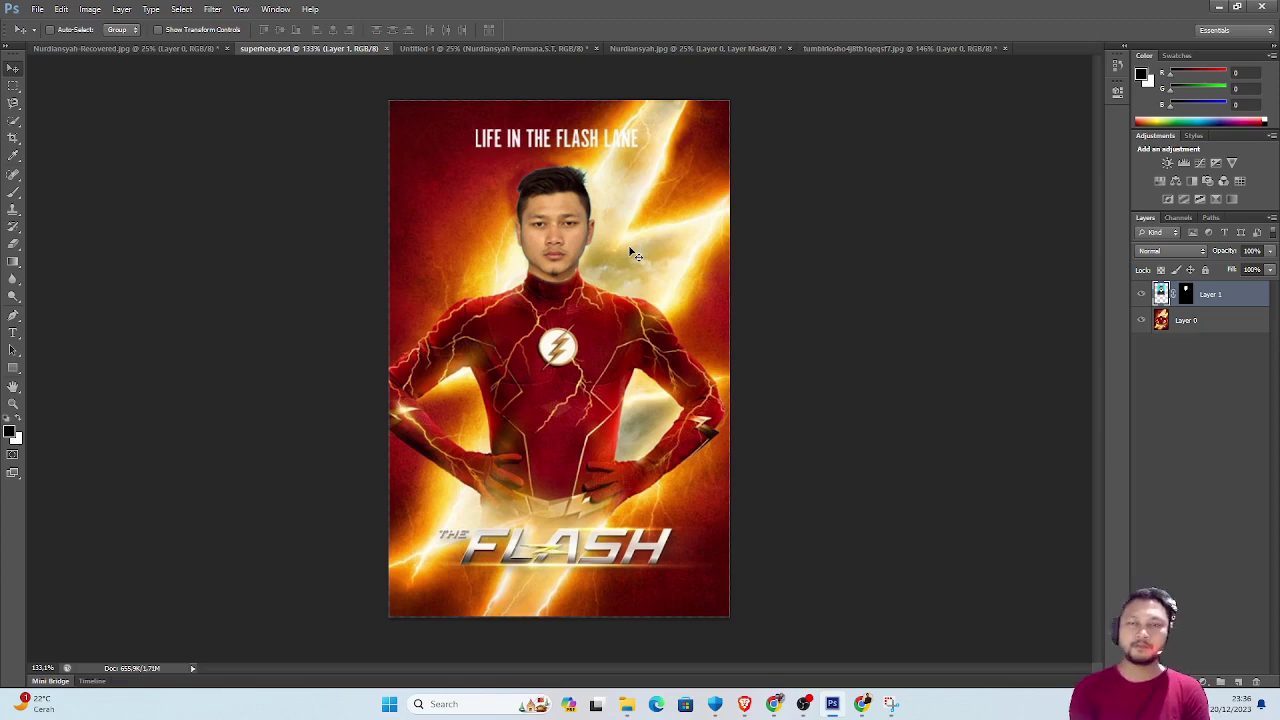
pyautogui.click(894, 48)
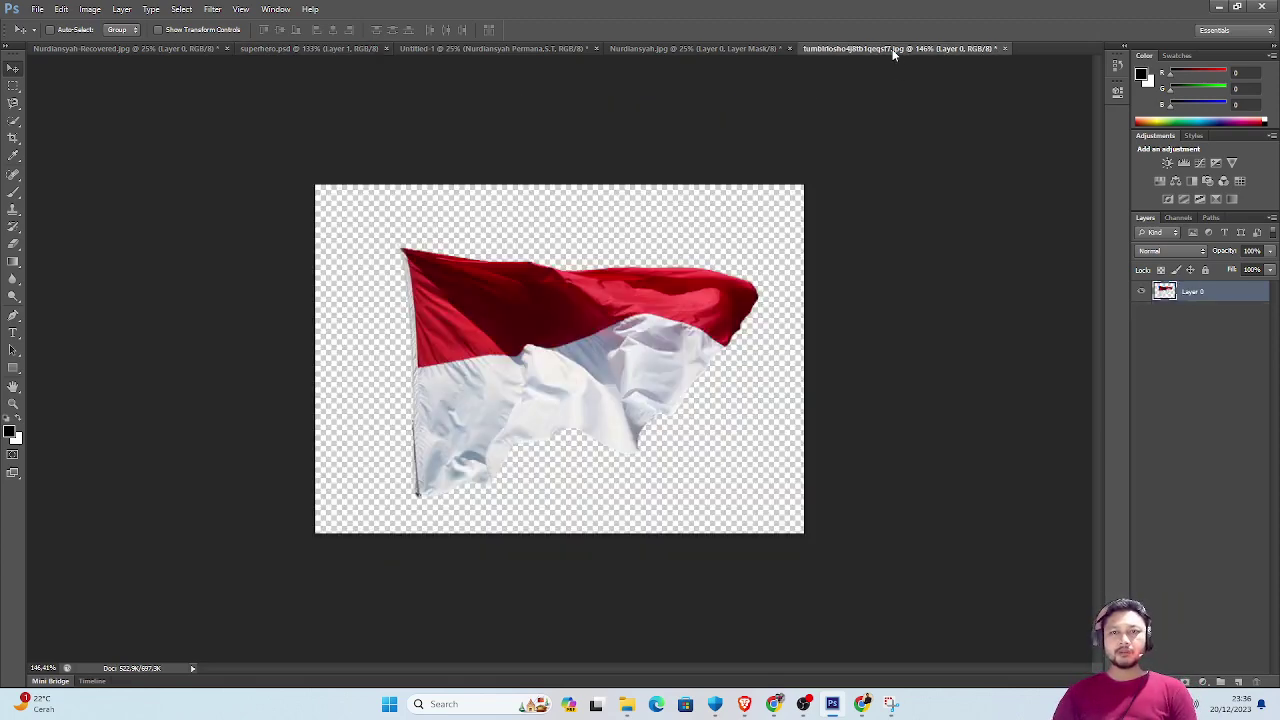
pyautogui.click(750, 48)
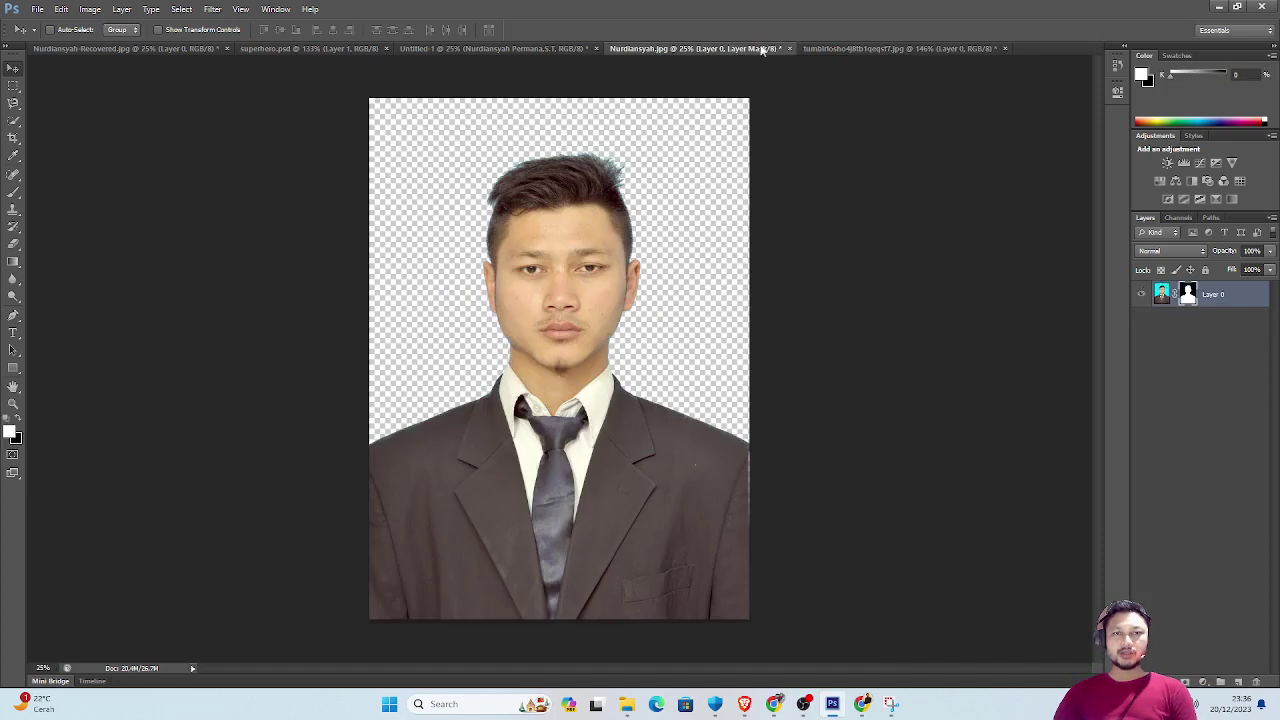
pyautogui.click(530, 47)
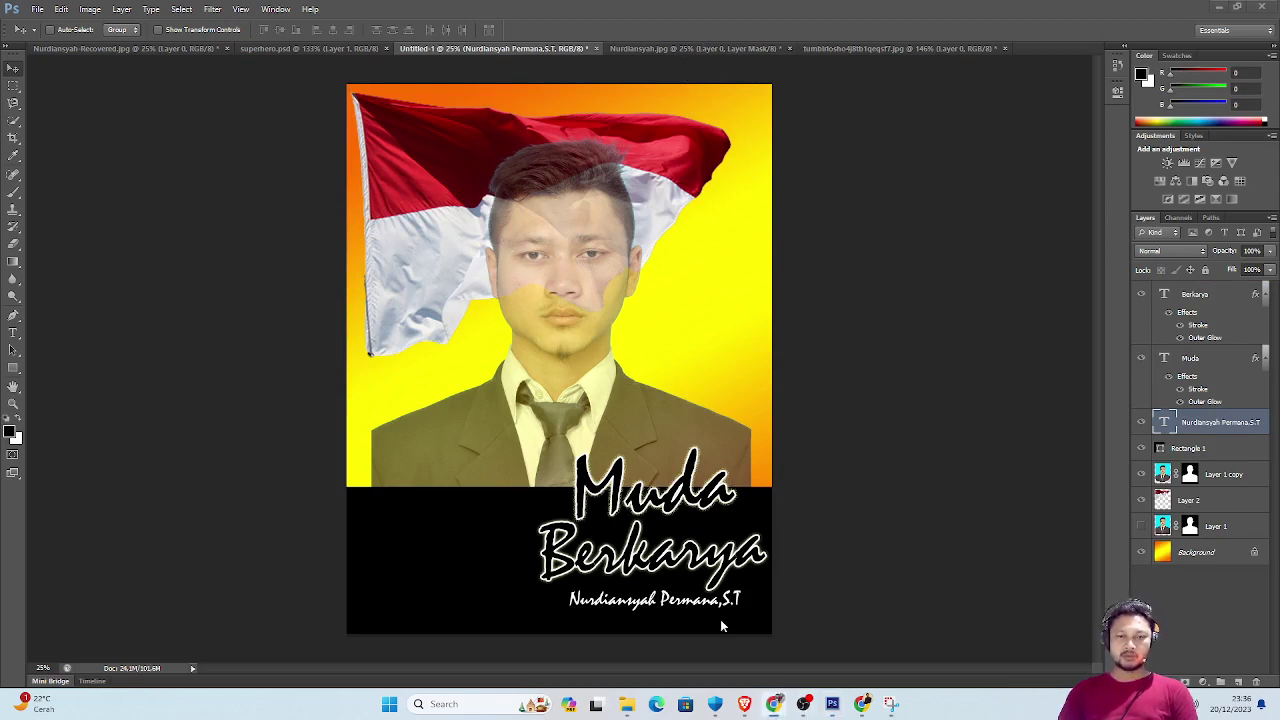
# Run a Google image search for 'gedung png' in Chrome.
pyautogui.moveTo(774, 704)
pyautogui.click(774, 630)
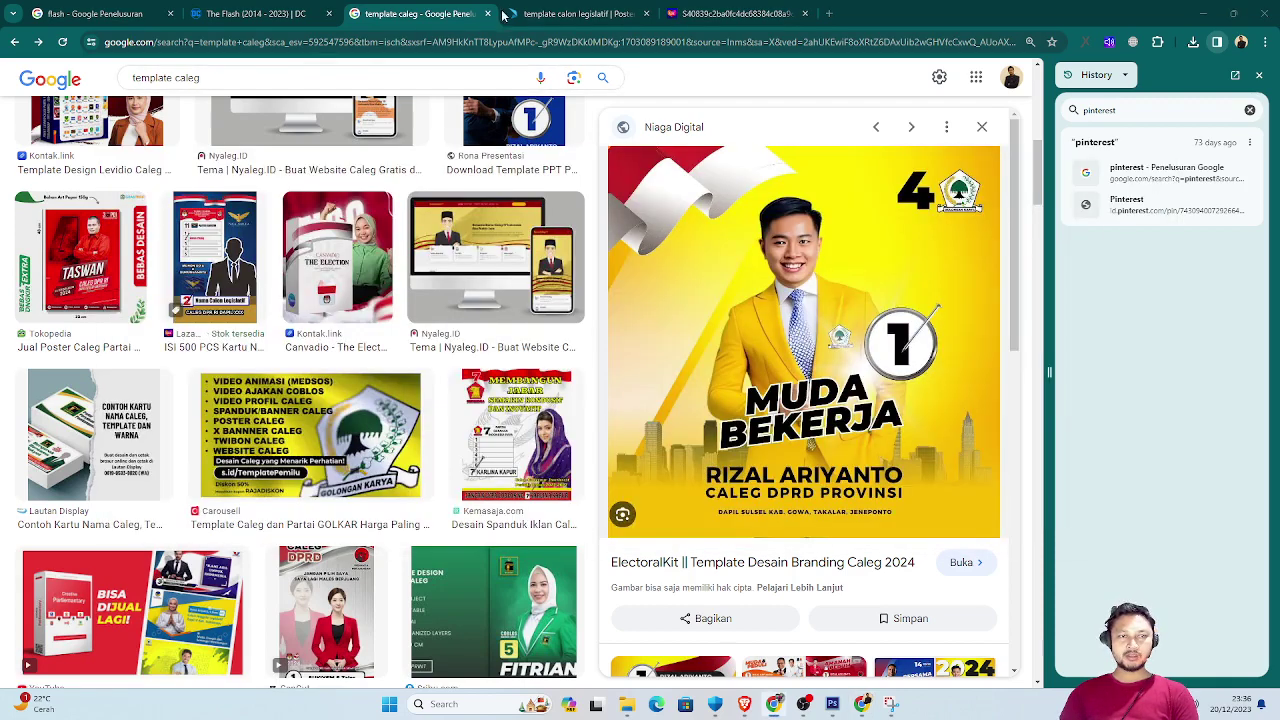
pyautogui.click(545, 14)
pyautogui.click(460, 42)
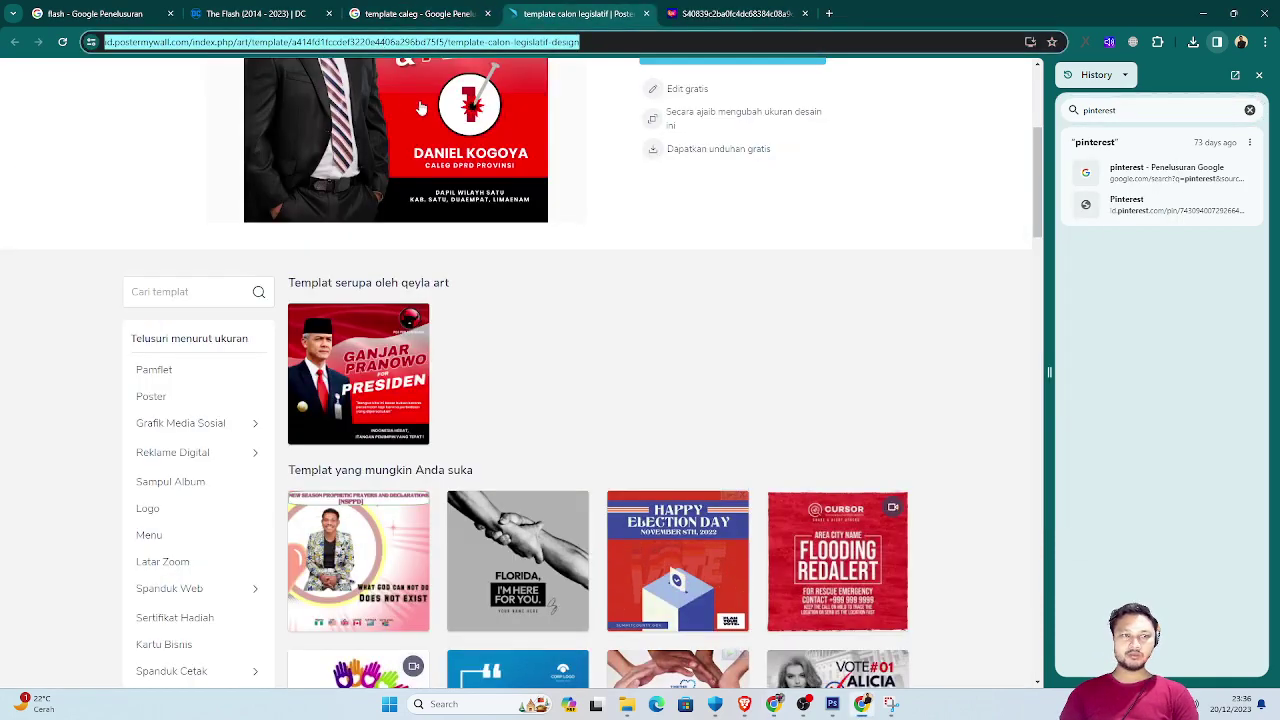
pyautogui.write('ge')
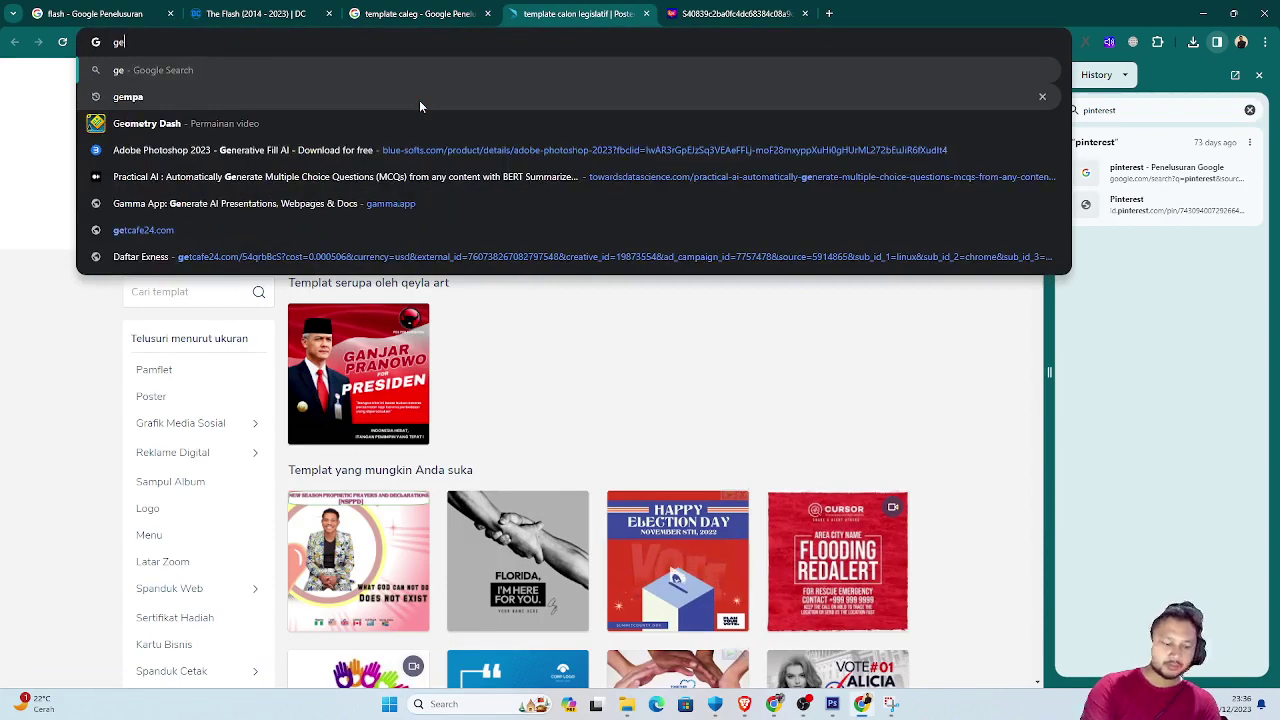
pyautogui.write('dung')
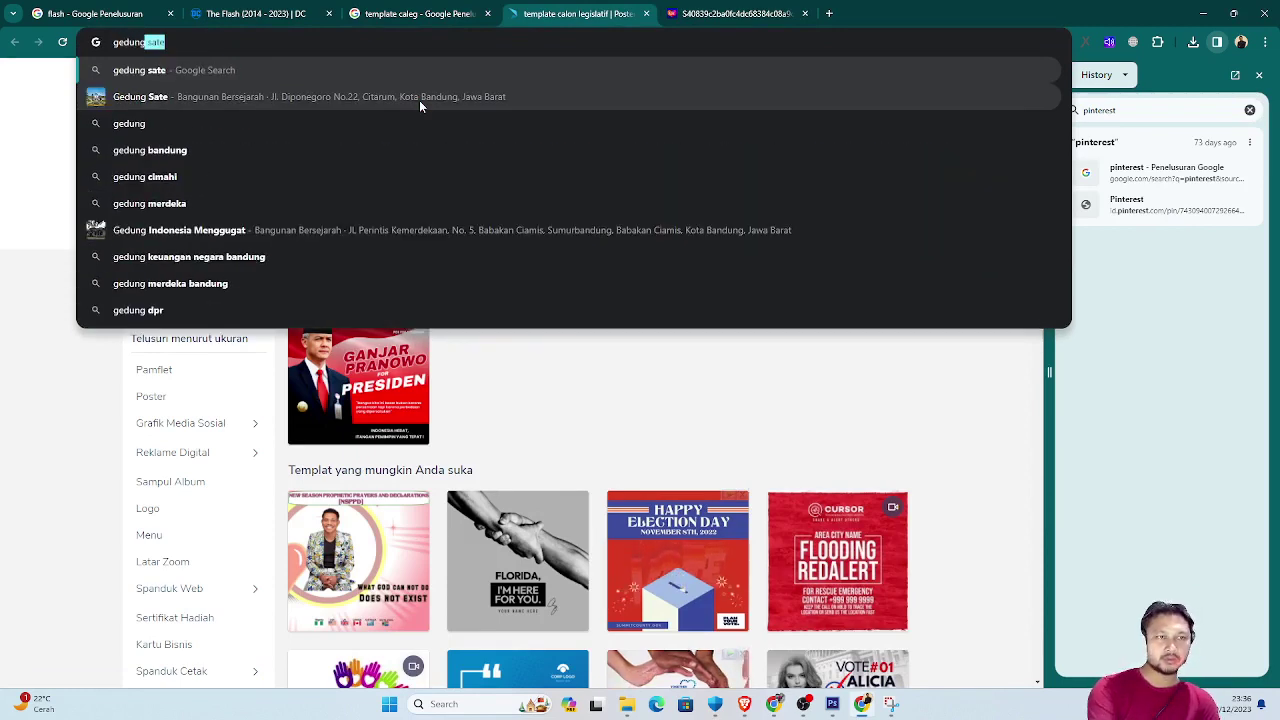
pyautogui.press('Delete')
pyautogui.press('Return')
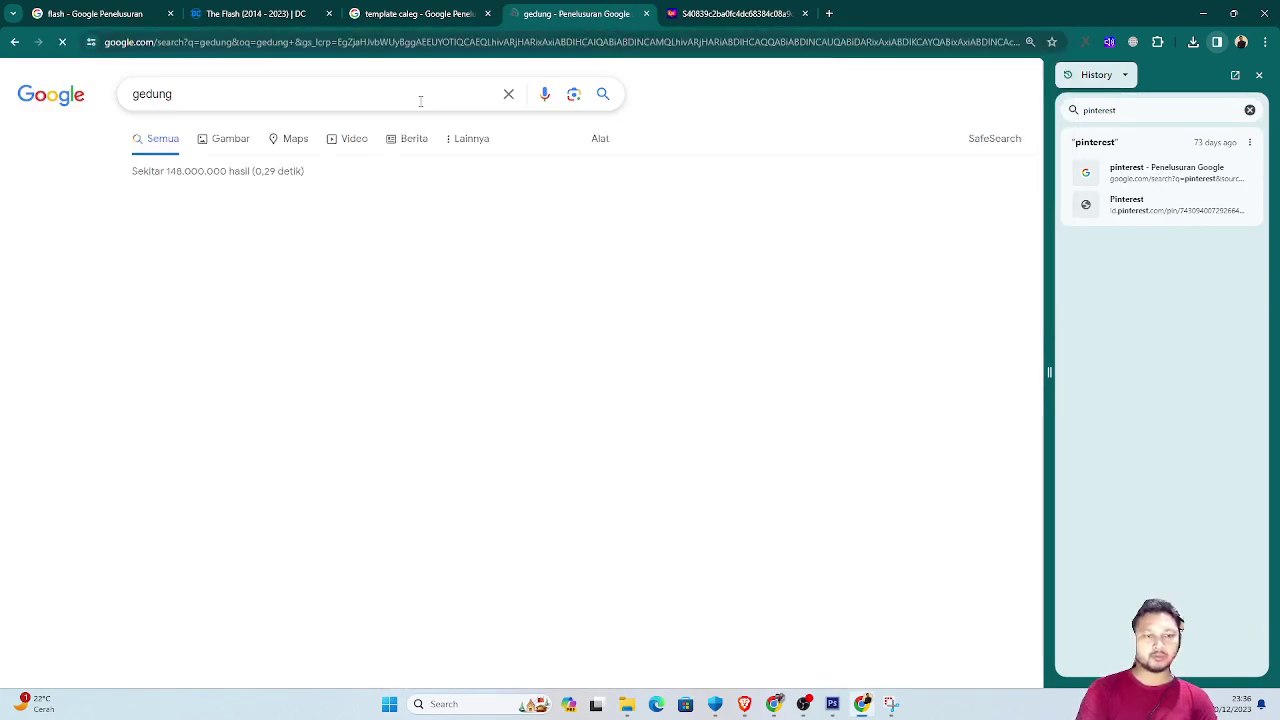
pyautogui.click(335, 93)
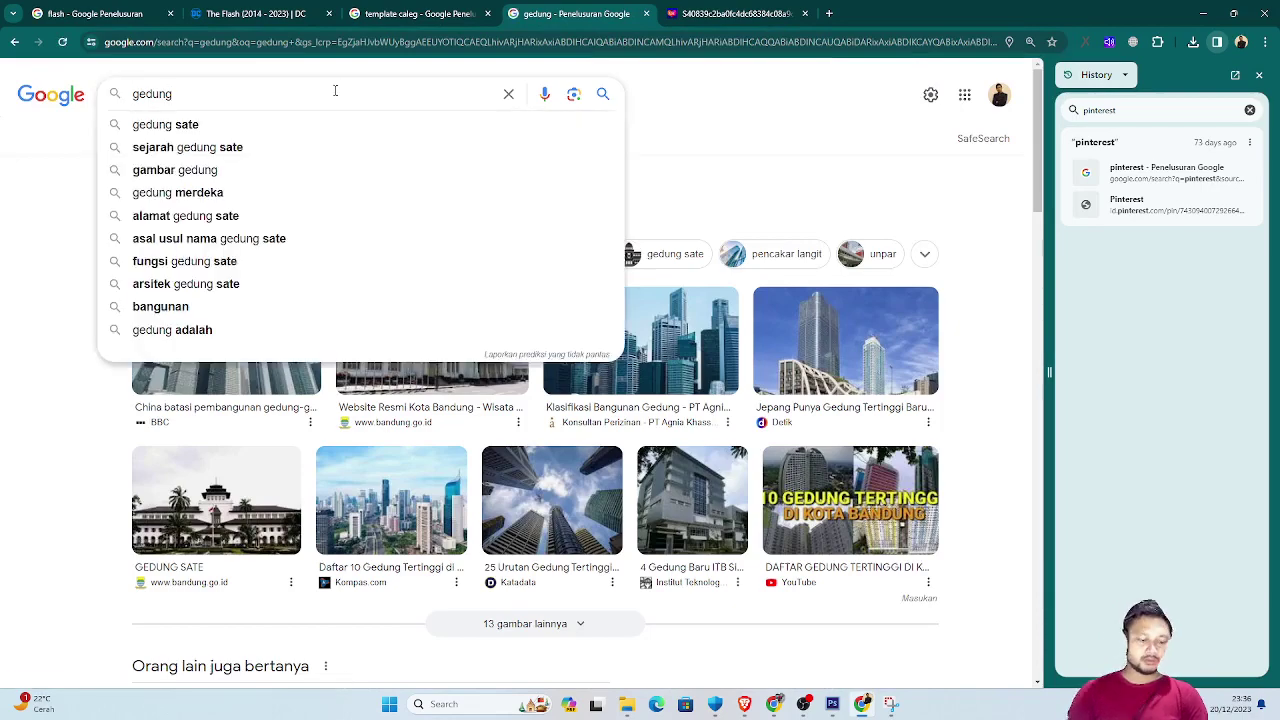
pyautogui.write(' png')
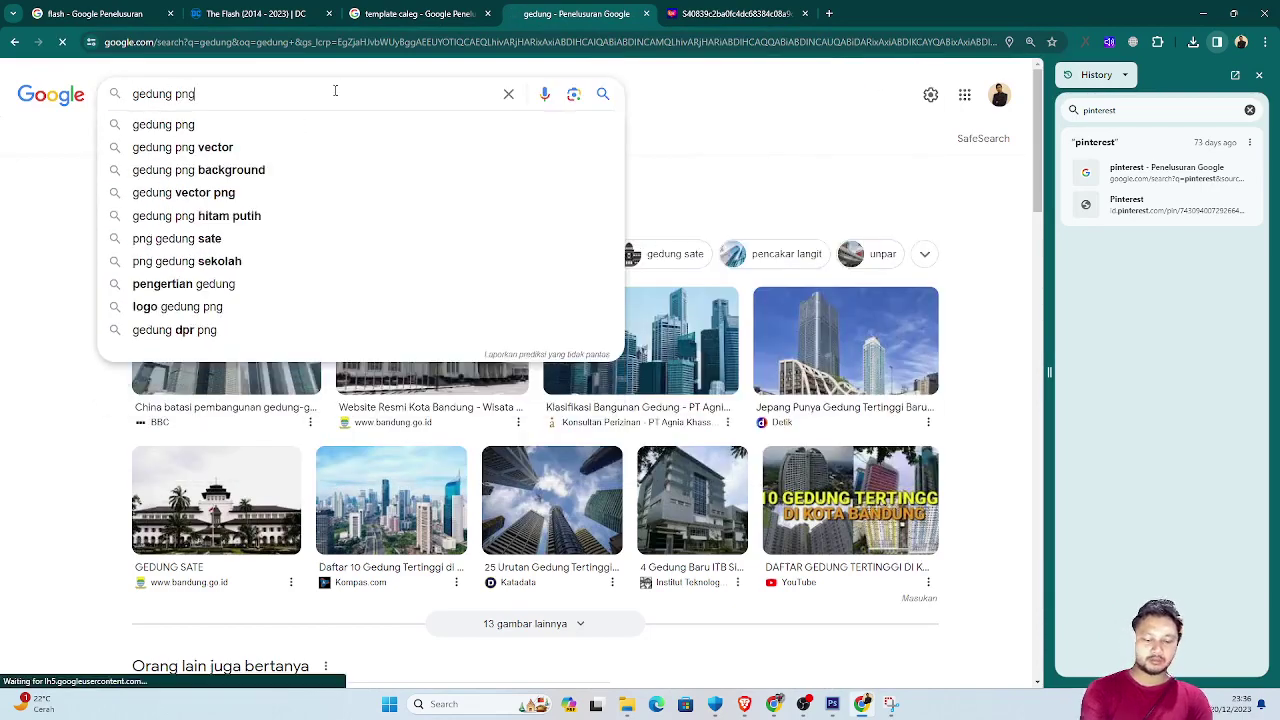
pyautogui.press('Return')
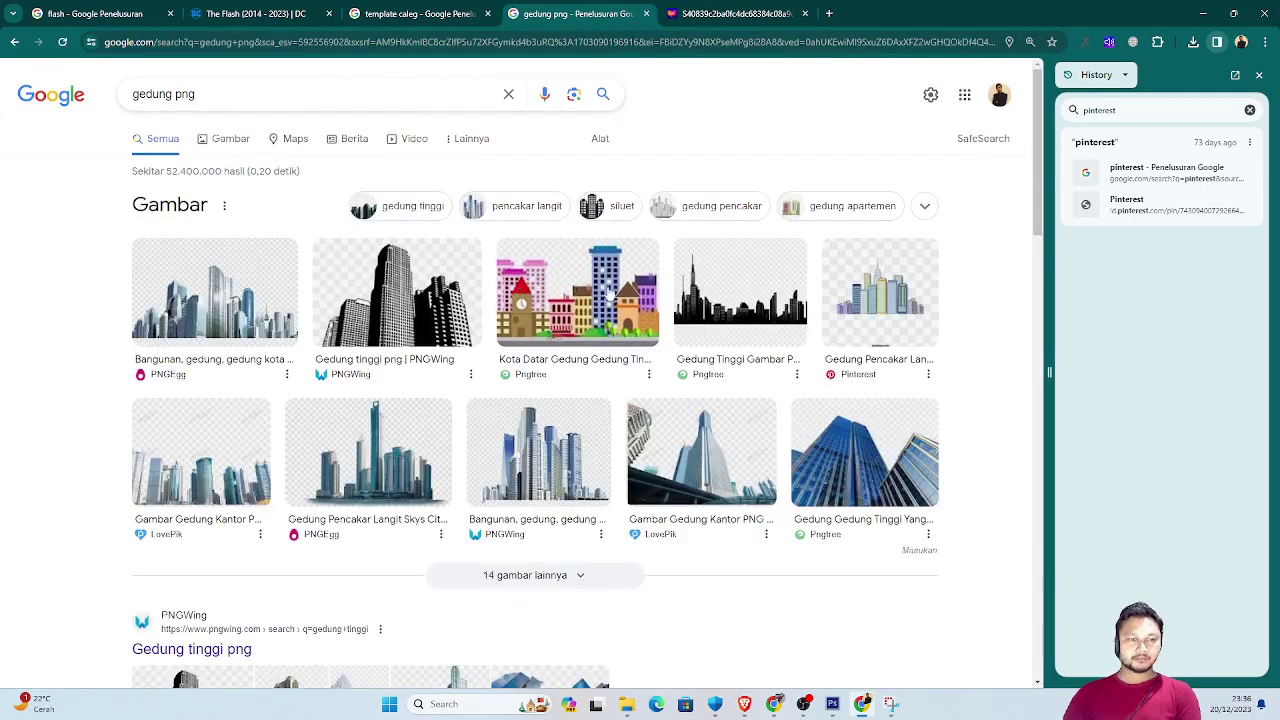
# Save the first city-skyline PNG into Dasar Multimedia and drag the file toward Photoshop.
pyautogui.click(267, 314)
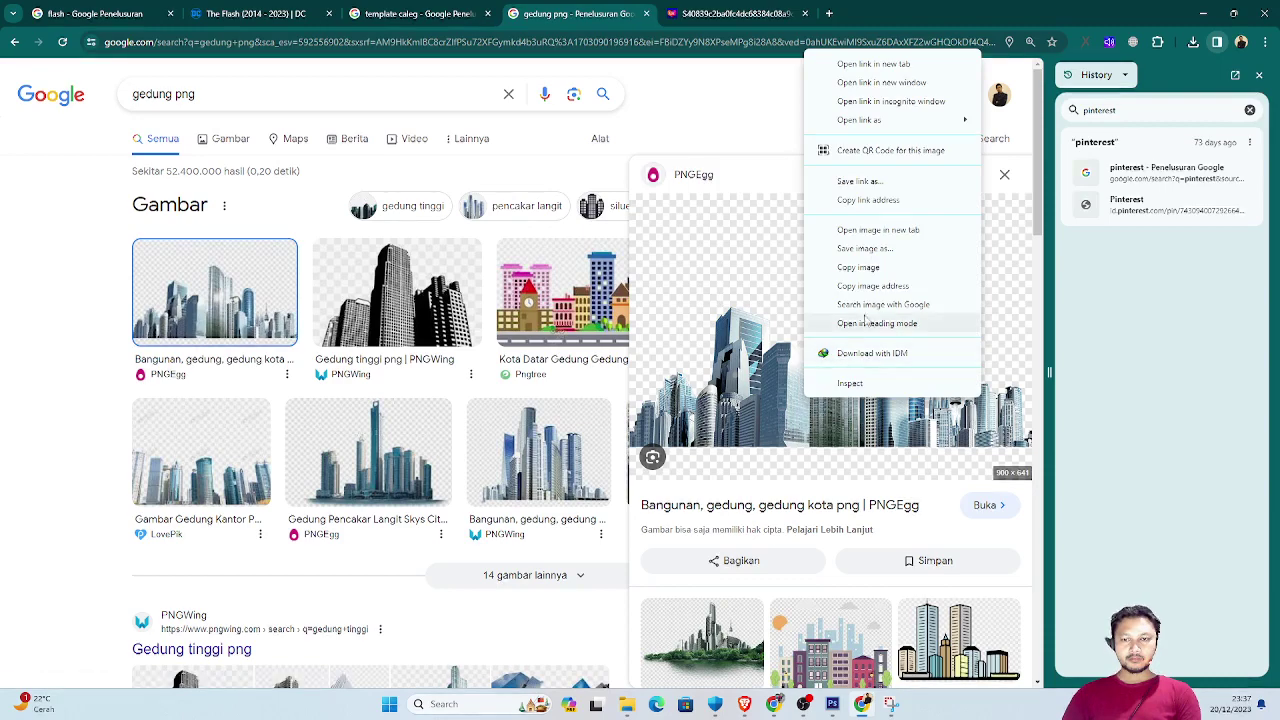
pyautogui.click(866, 248)
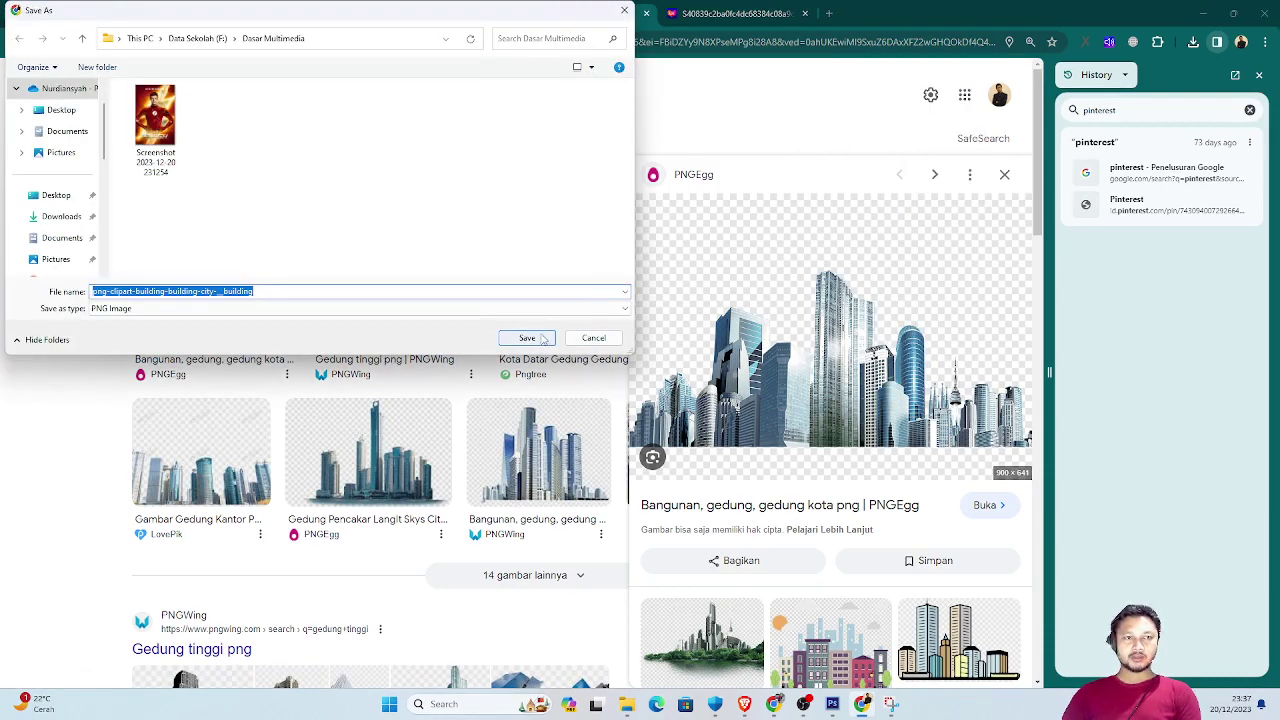
pyautogui.click(540, 339)
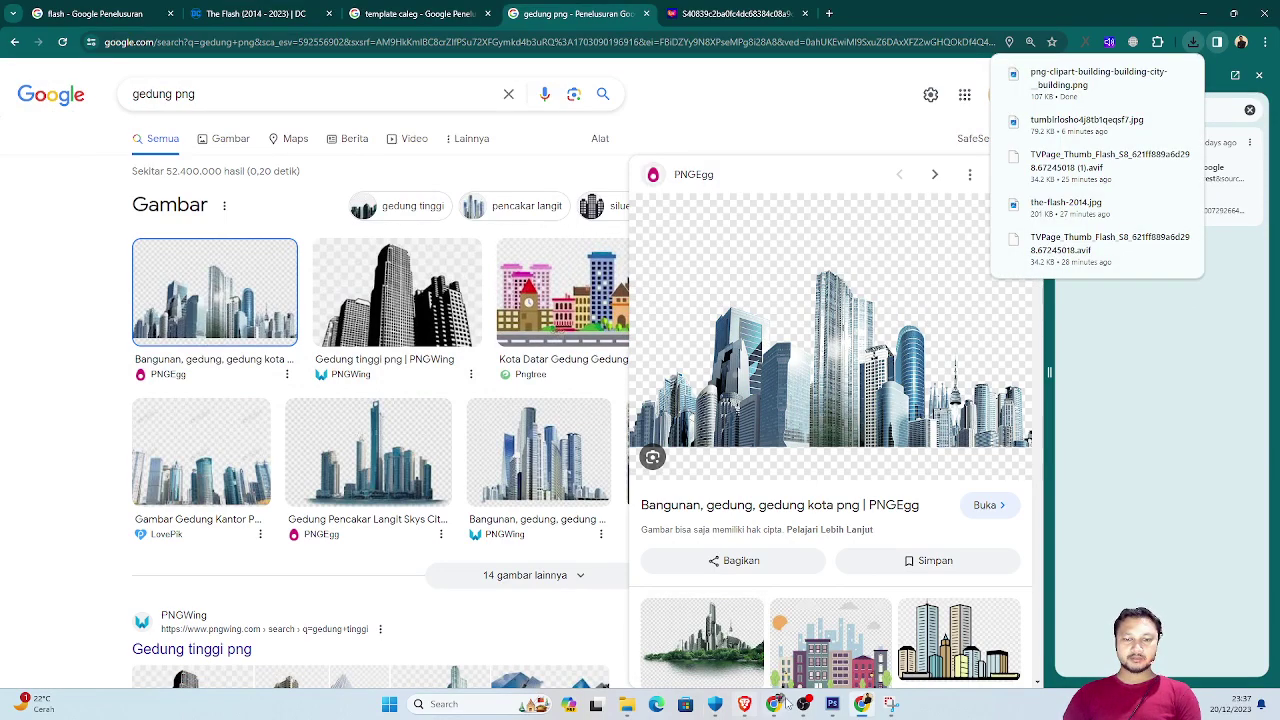
pyautogui.click(626, 704)
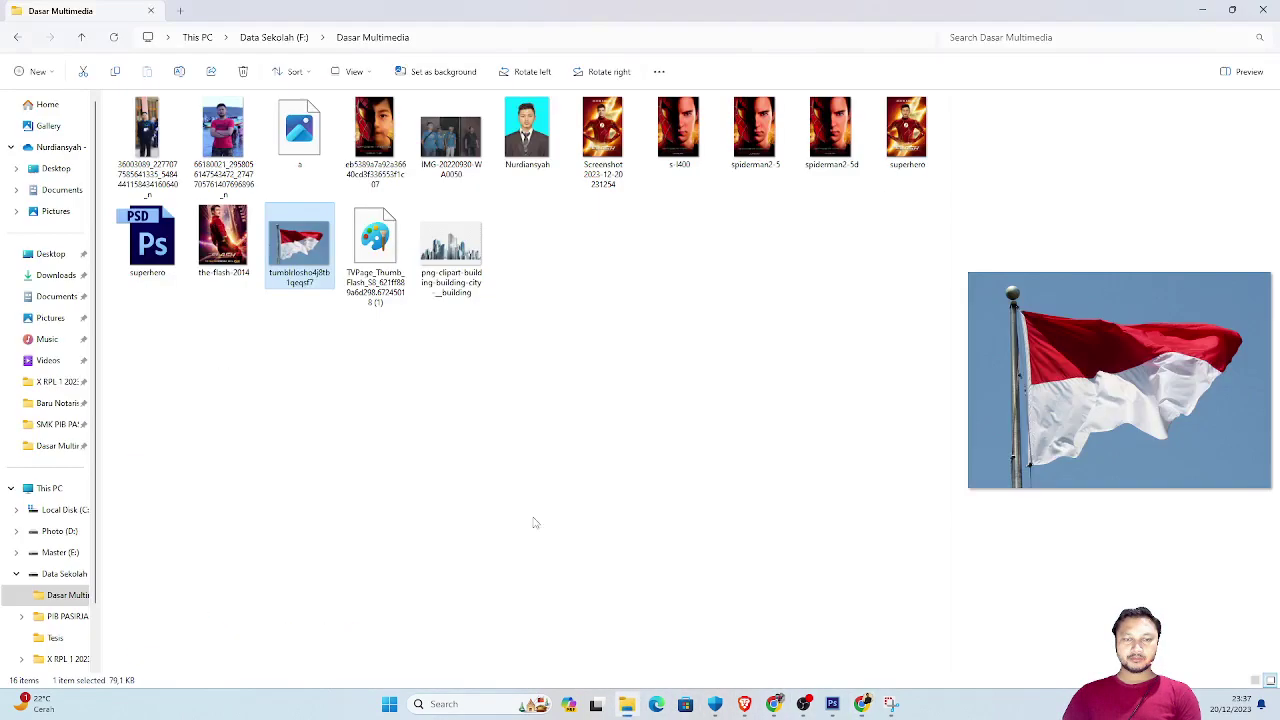
pyautogui.click(468, 257)
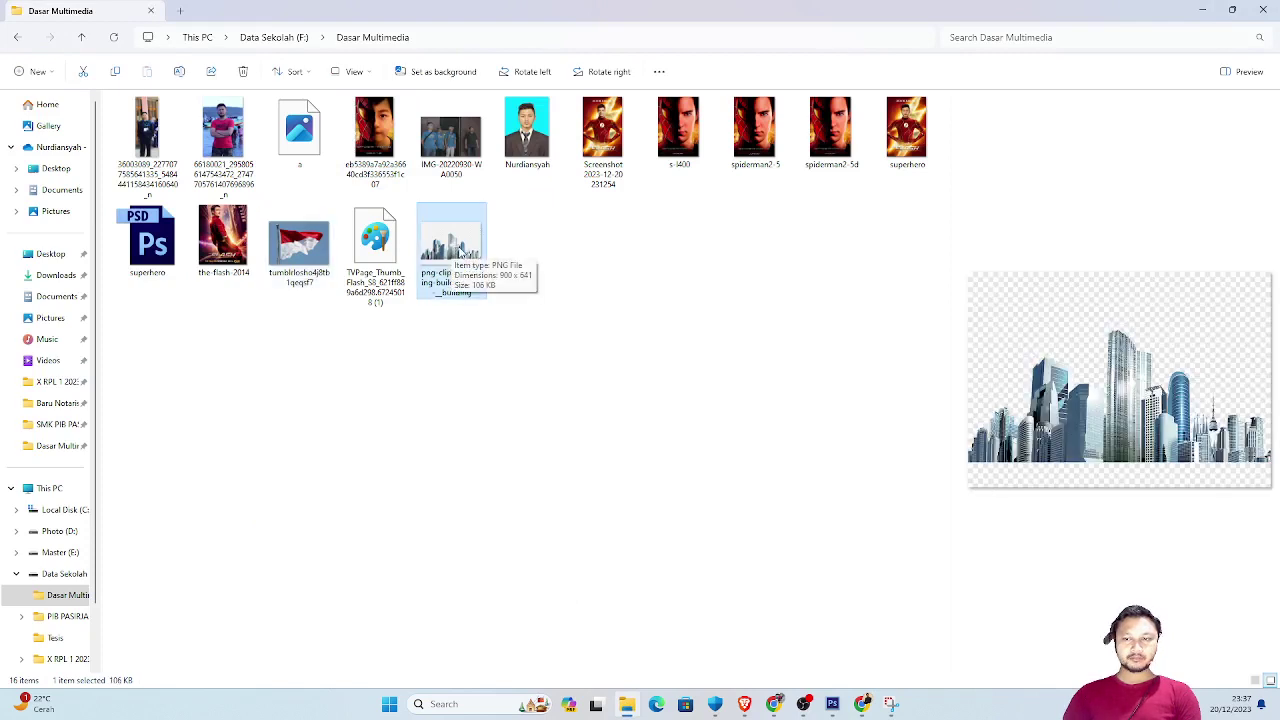
pyautogui.moveTo(460, 247); pyautogui.dragTo(789, 168)
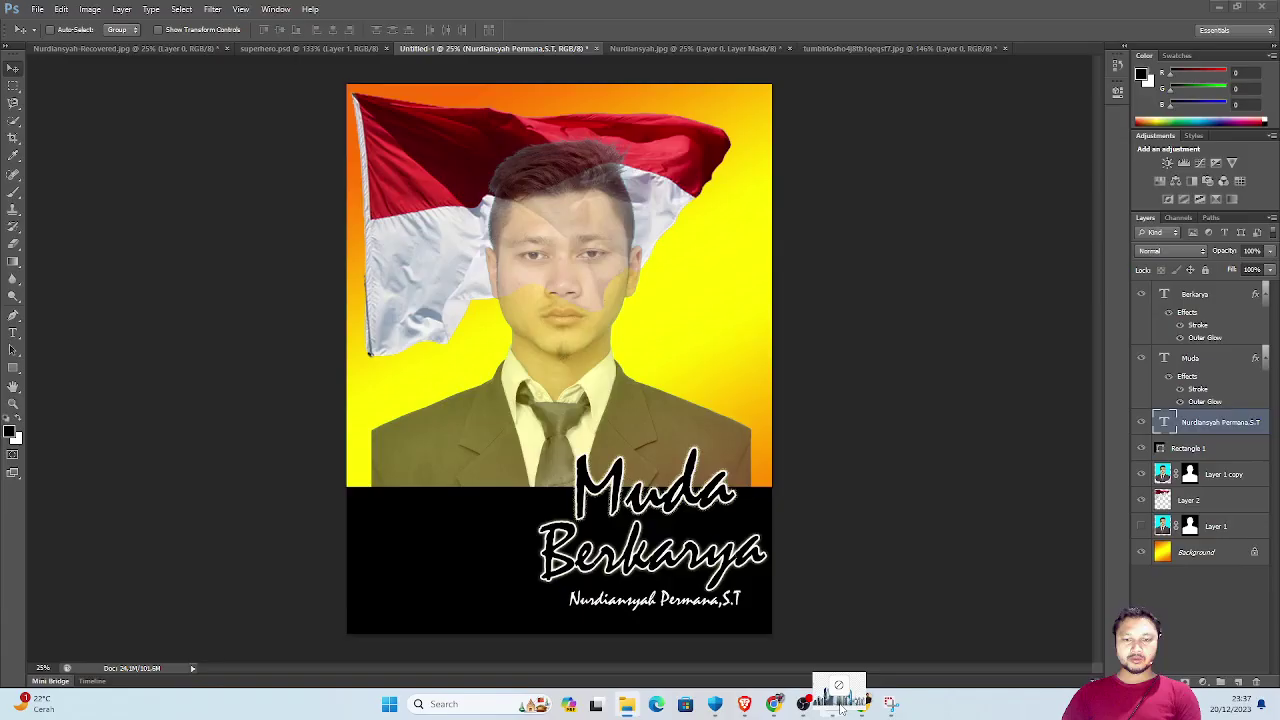
# Open the skyline PNG and try the Magic Eraser, dismissing the indexed-colour error.
pyautogui.moveTo(789, 168); pyautogui.dragTo(1030, 47)
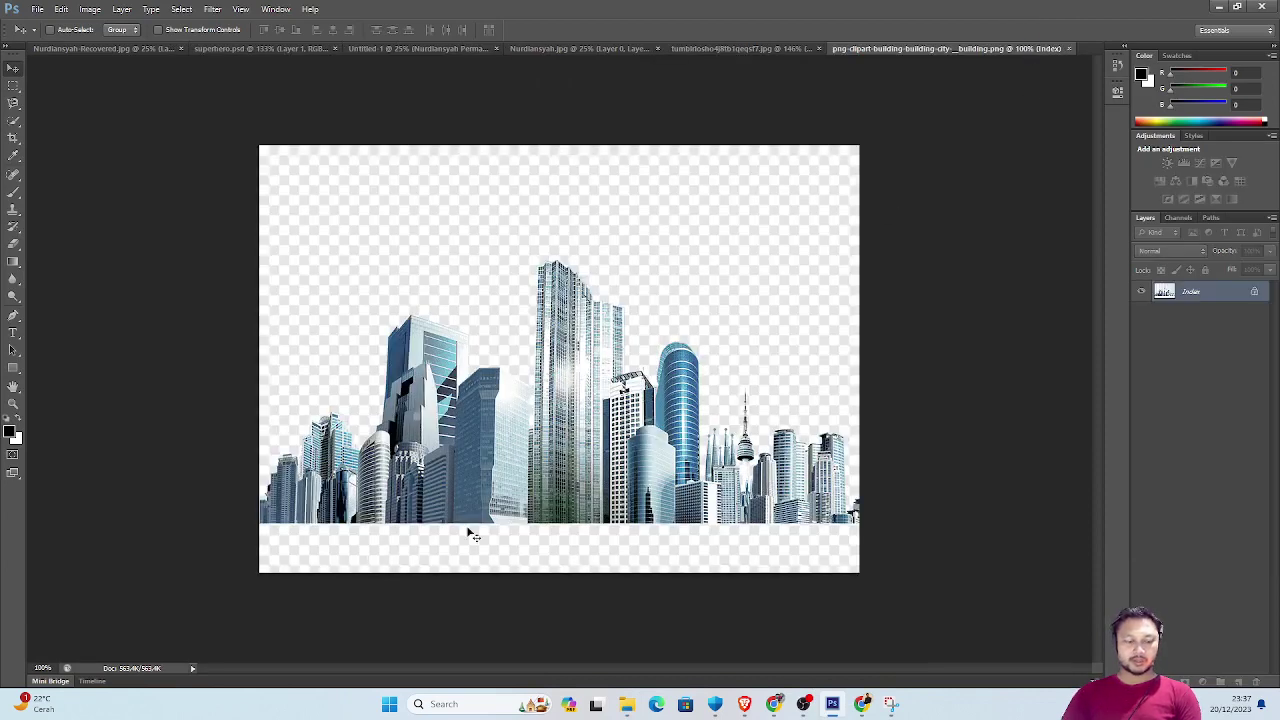
pyautogui.moveTo(13, 243); pyautogui.dragTo(57, 275)
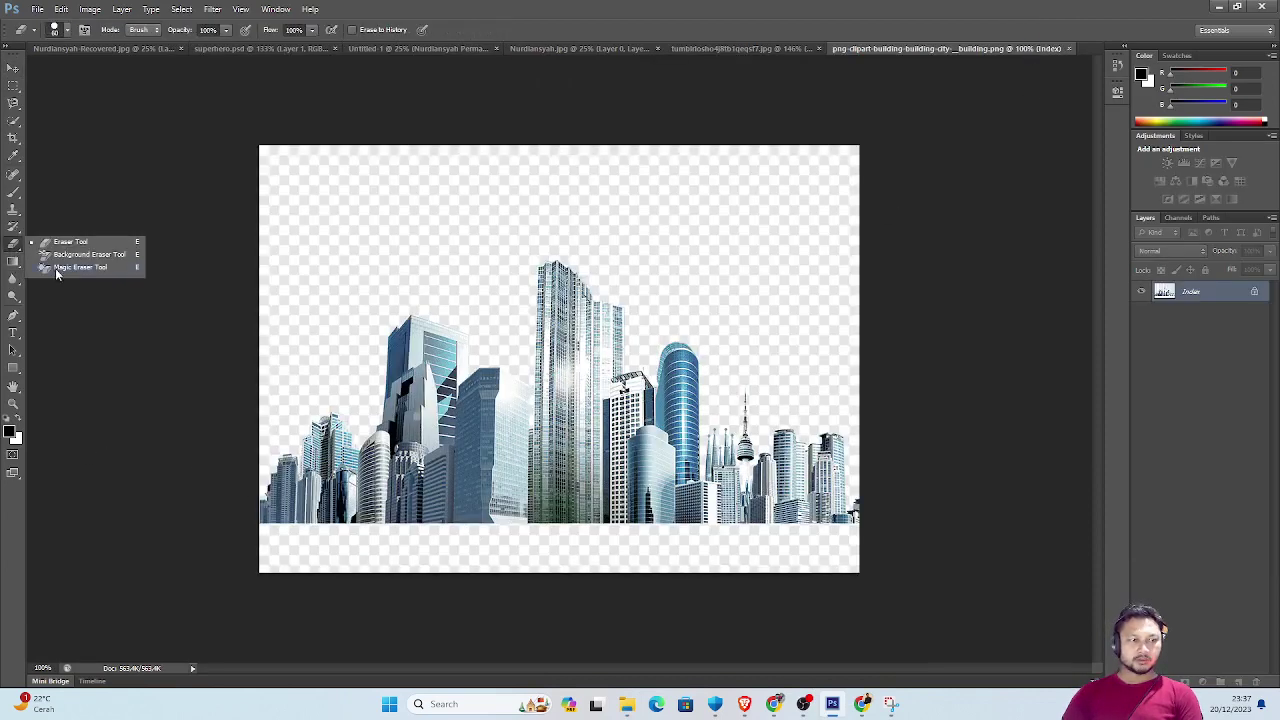
pyautogui.click(62, 268)
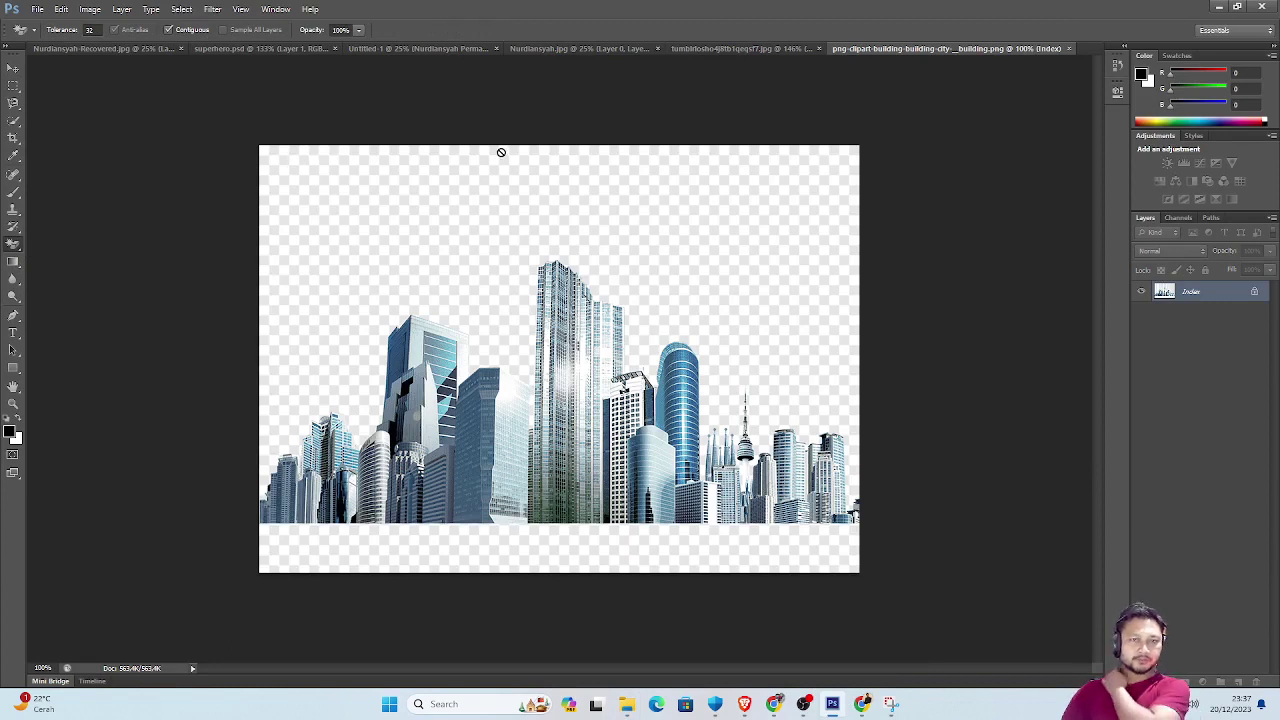
pyautogui.click(650, 192)
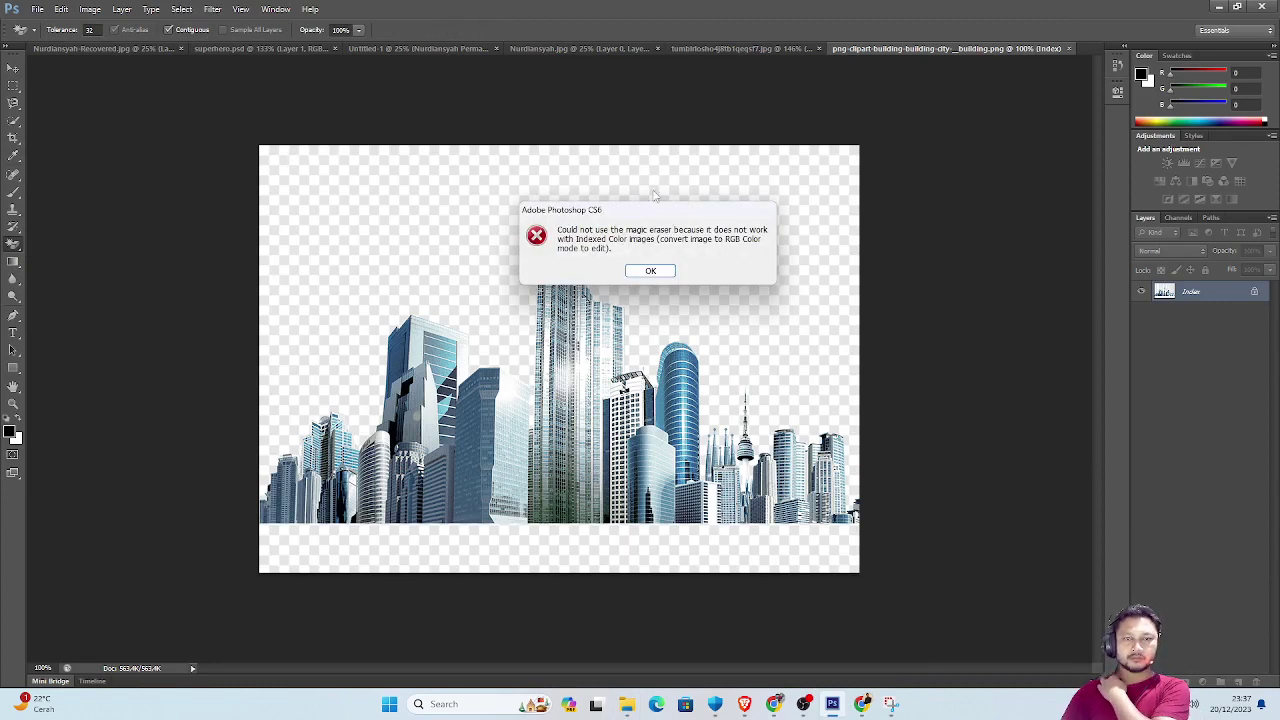
pyautogui.click(651, 271)
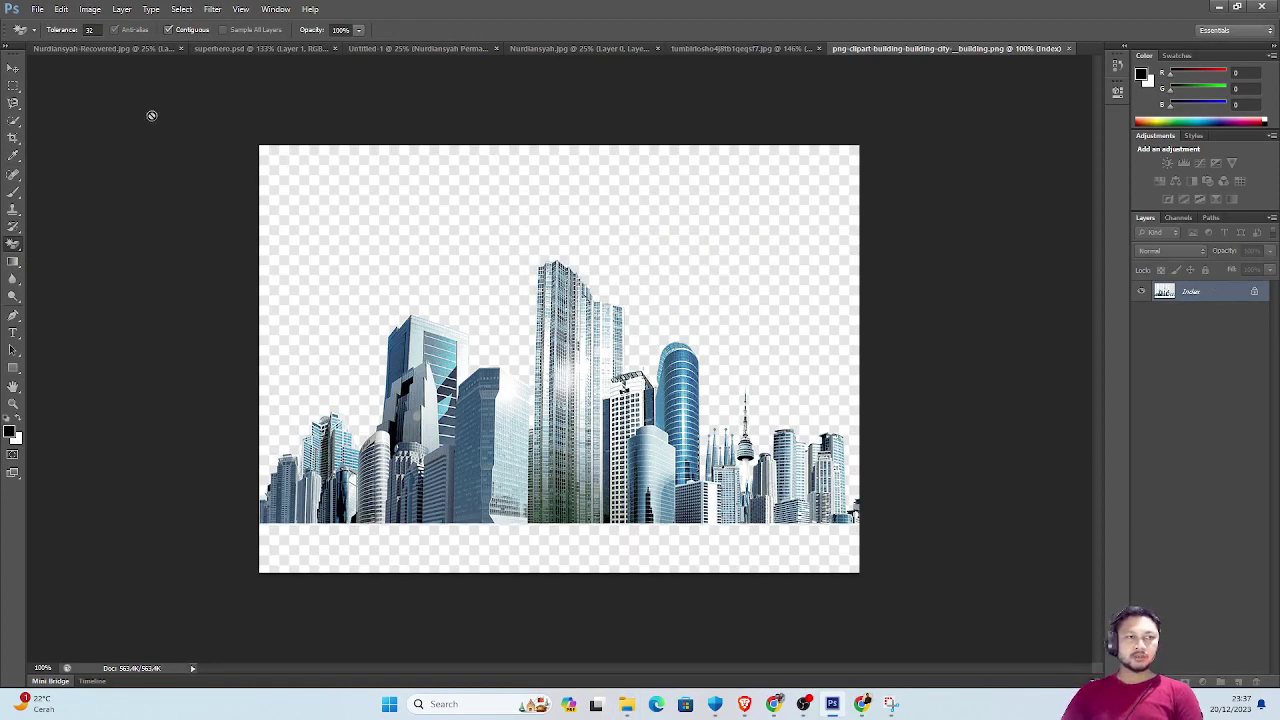
# Convert the image to CMYK via Conditional Mode Change, then erase its white background.
pyautogui.click(37, 9)
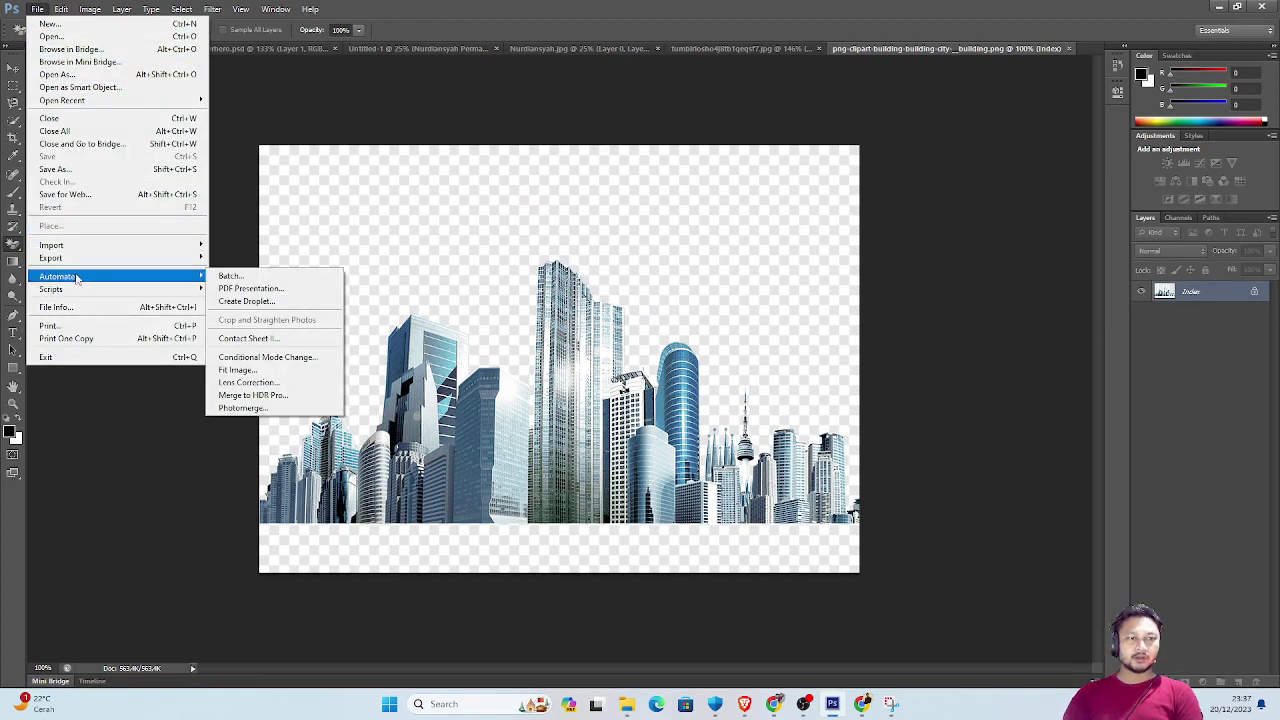
pyautogui.moveTo(57, 276)
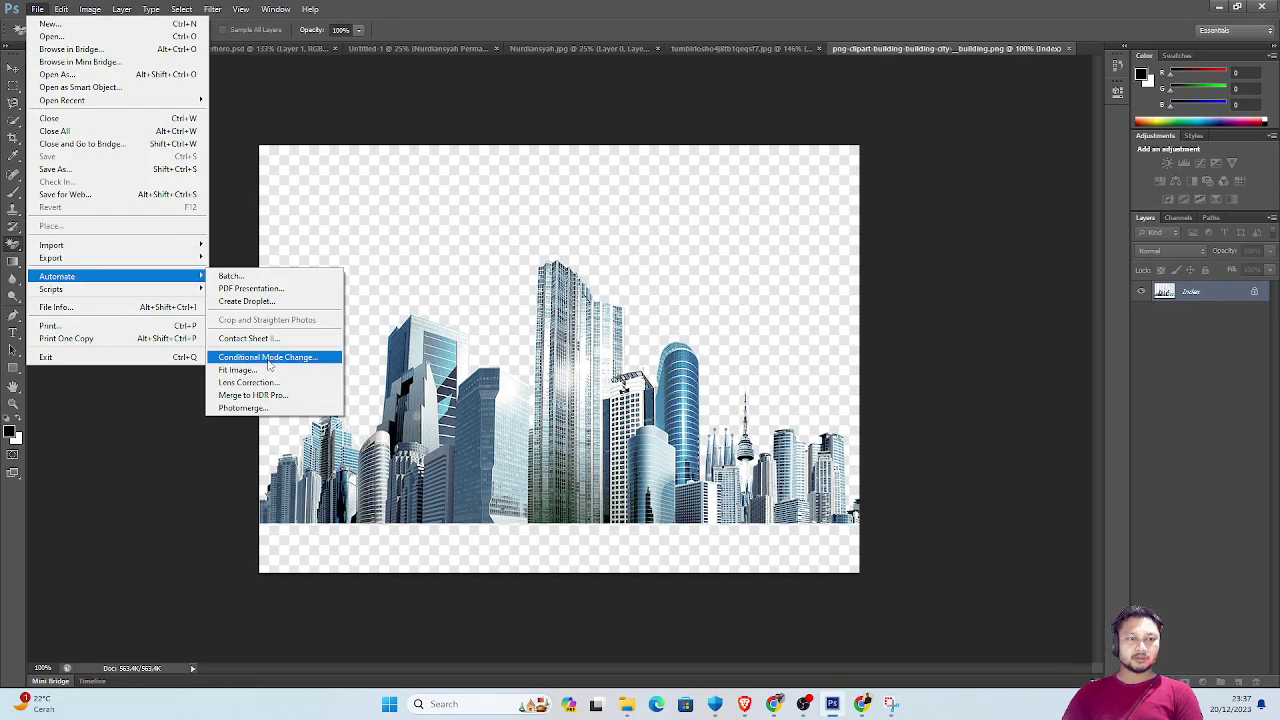
pyautogui.click(268, 358)
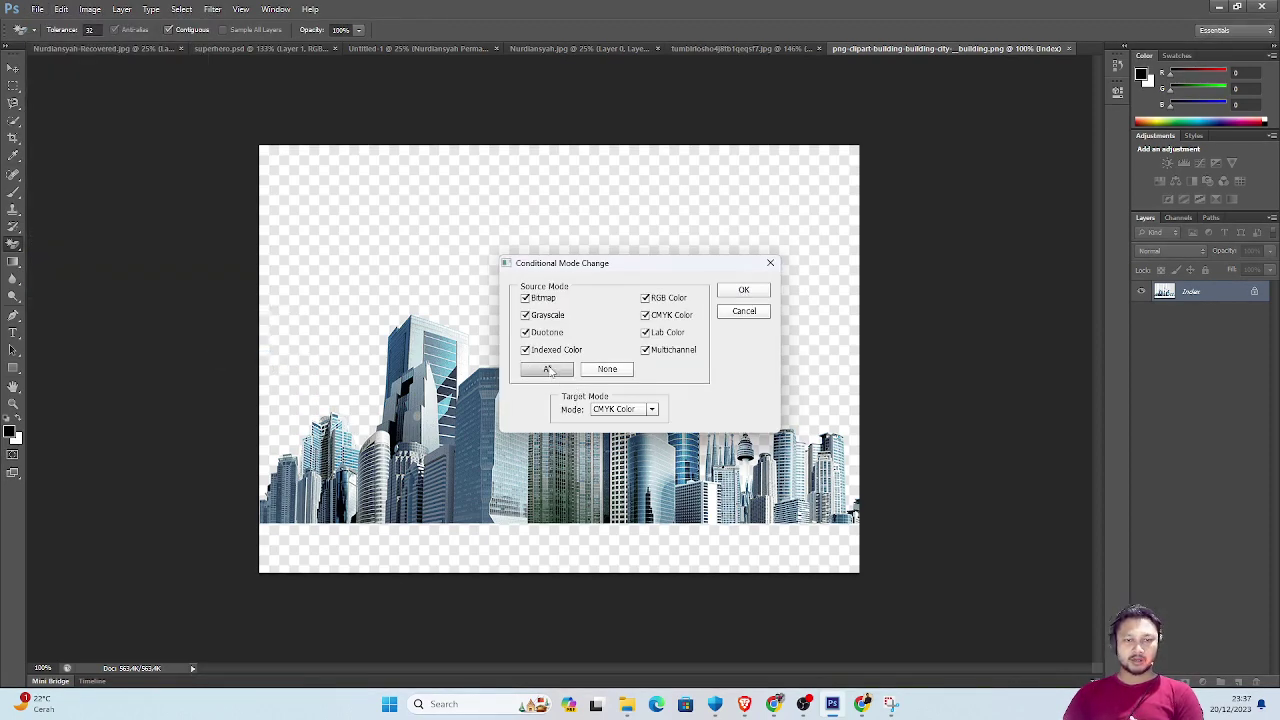
pyautogui.click(764, 291)
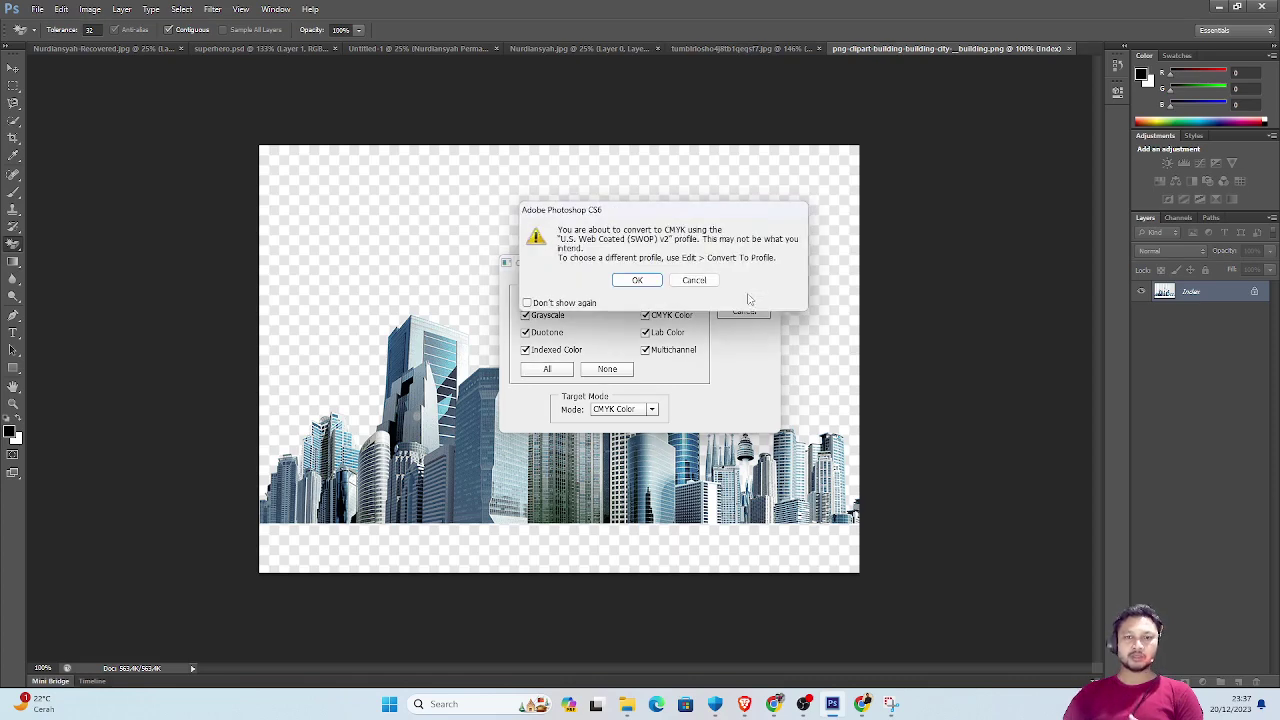
pyautogui.click(636, 279)
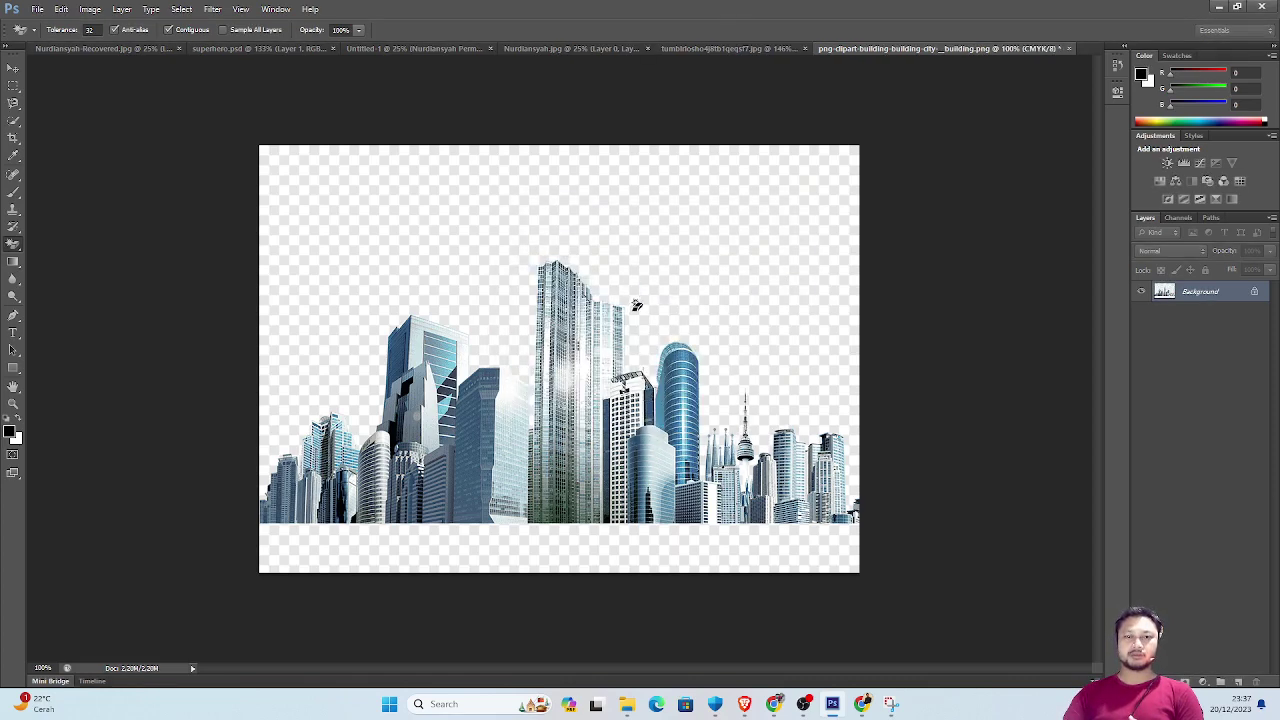
pyautogui.click(768, 176)
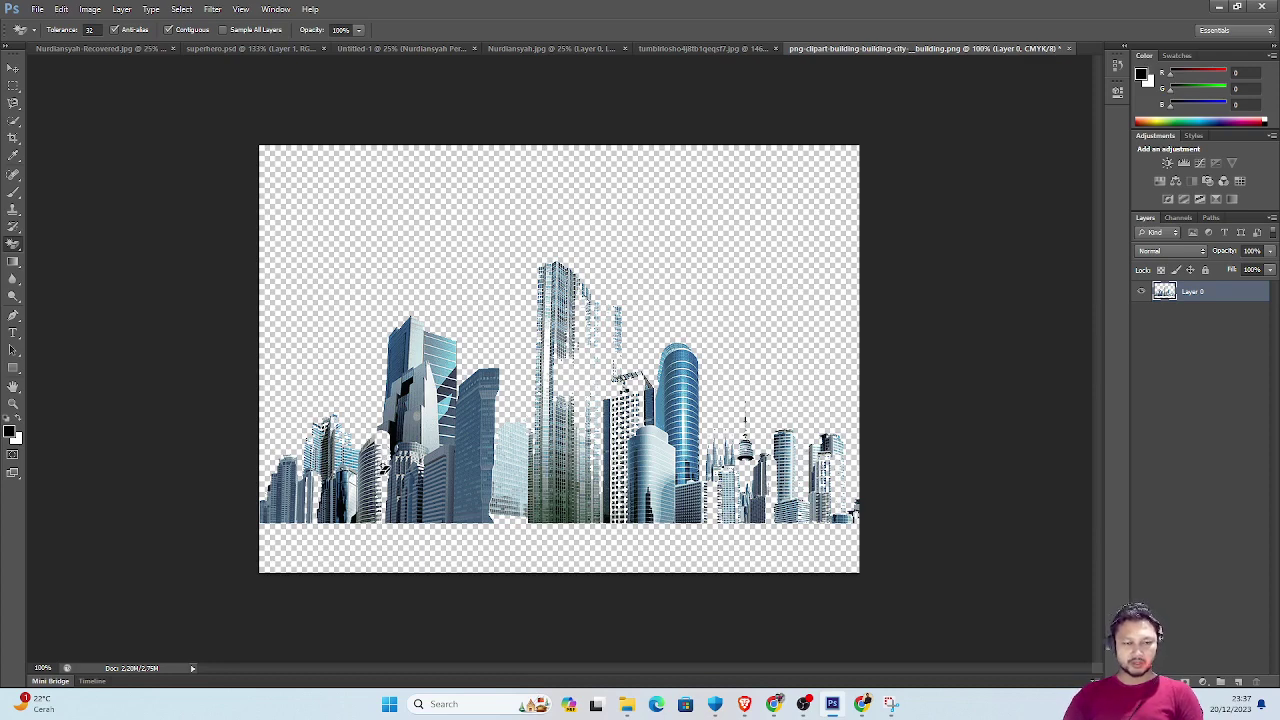
pyautogui.click(13, 86)
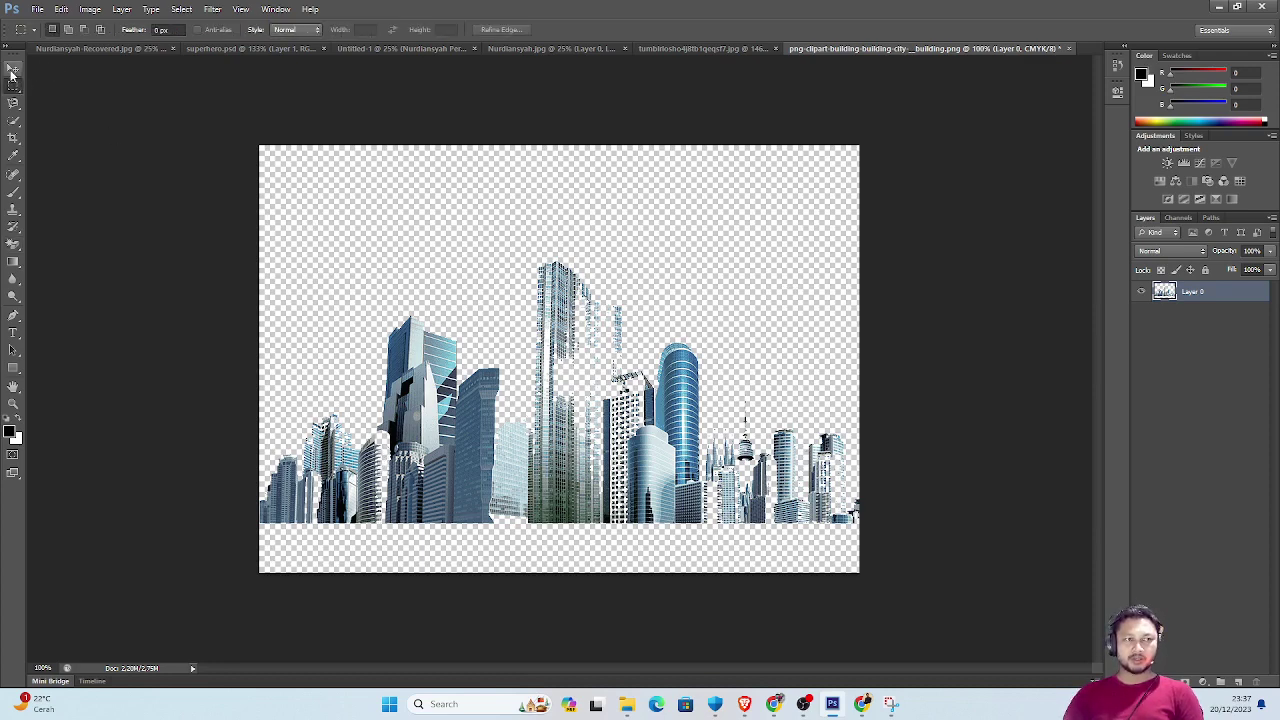
# Drag the skyline into Untitled-1 and scale it to about 324% across the poster width.
pyautogui.click(12, 69)
pyautogui.moveTo(563, 285); pyautogui.dragTo(532, 52)
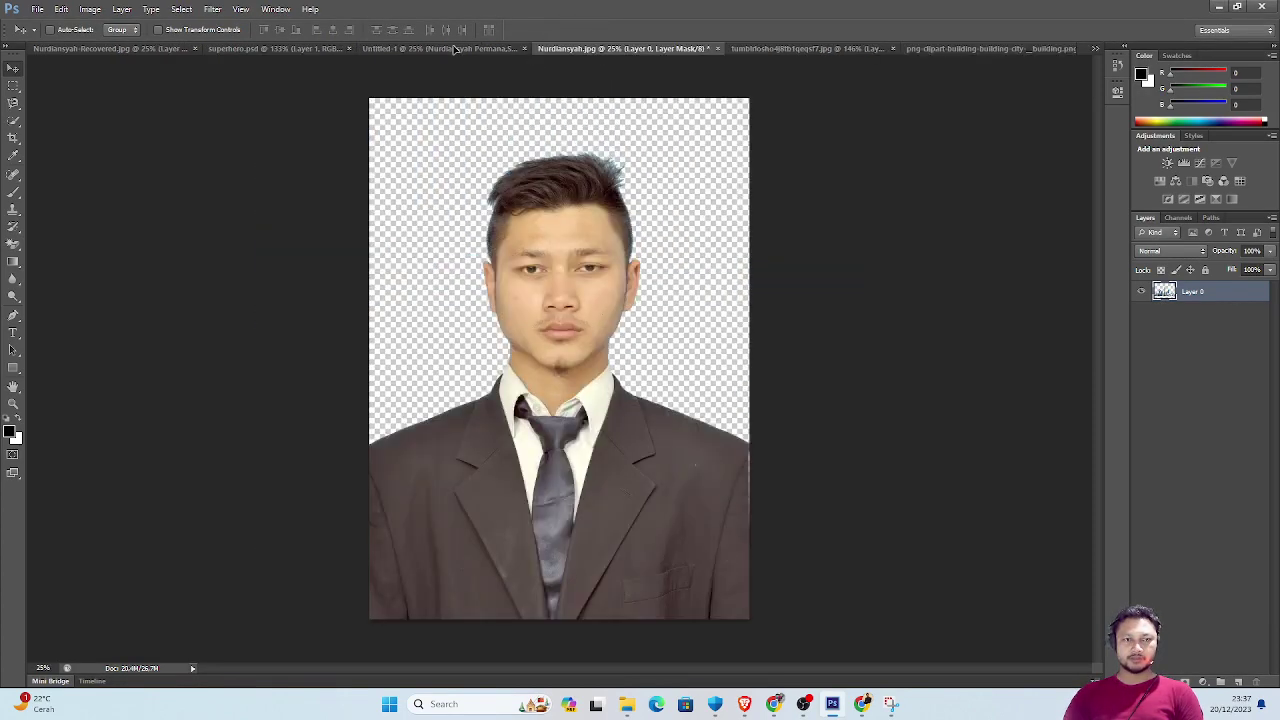
pyautogui.moveTo(453, 48); pyautogui.dragTo(594, 438)
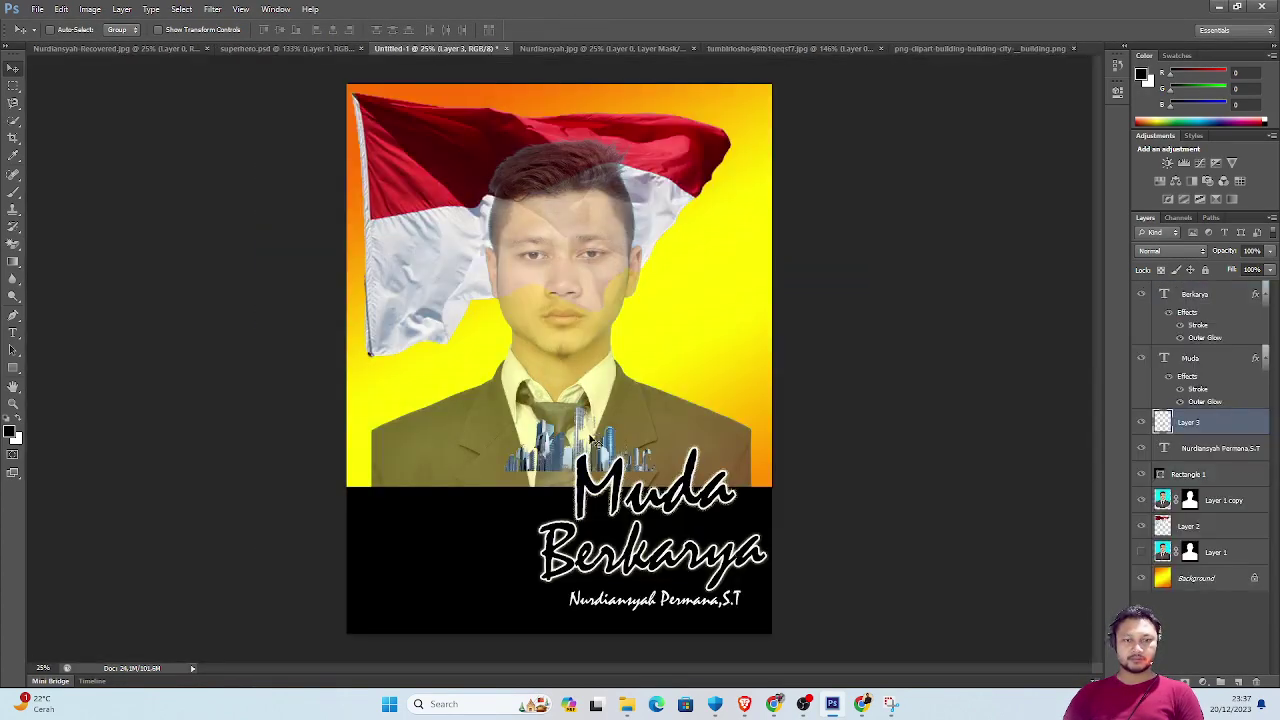
pyautogui.hotkey('ctrl', 't')
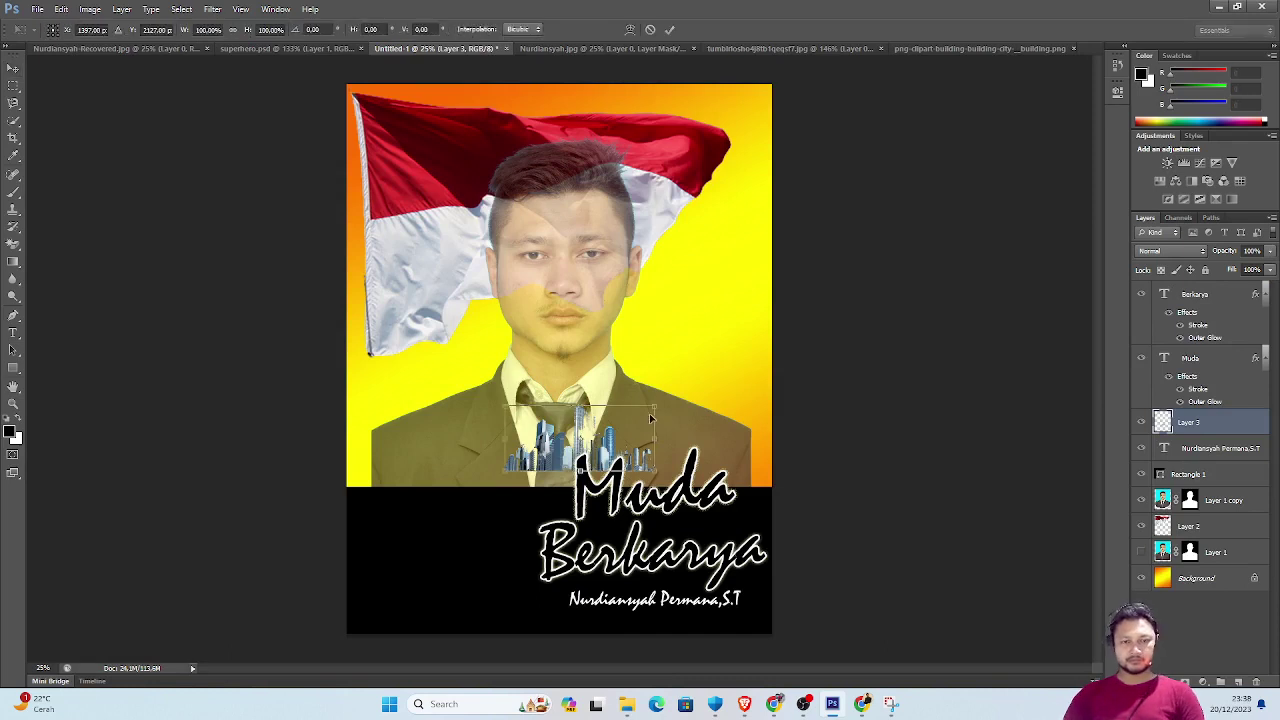
pyautogui.moveTo(670, 388); pyautogui.dragTo(748, 352)
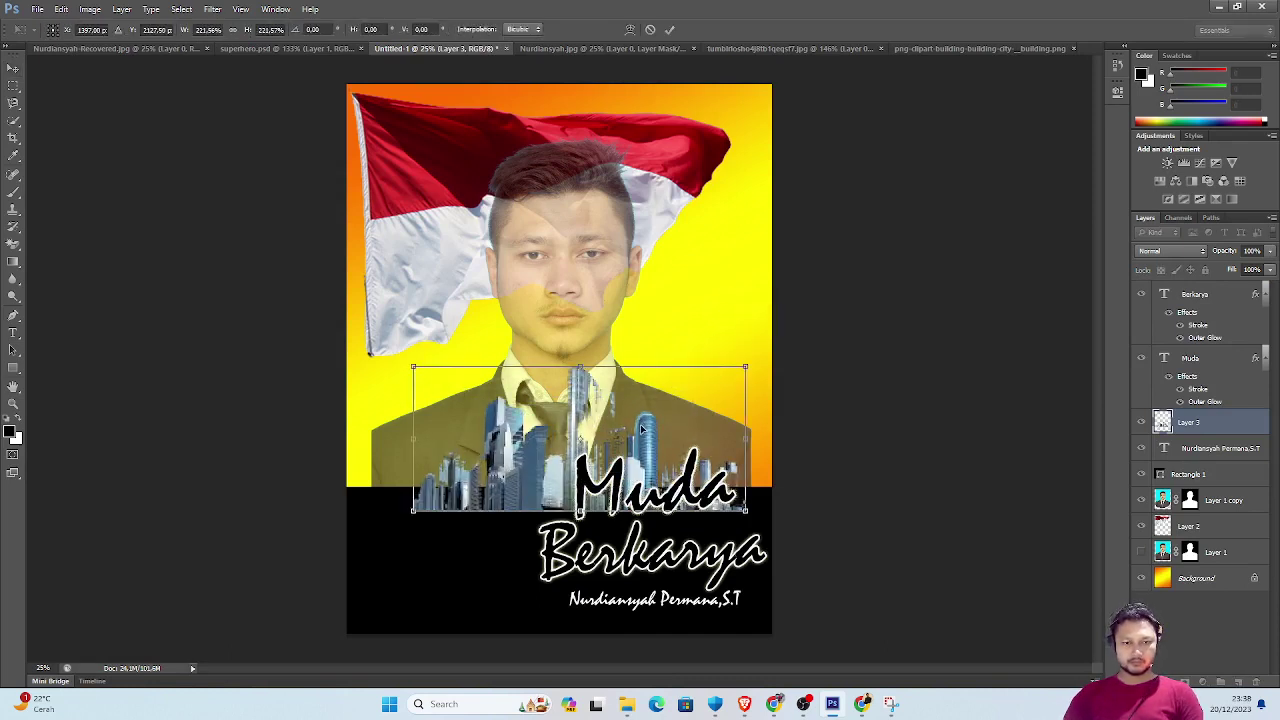
pyautogui.moveTo(612, 428)
pyautogui.mouseDown()
pyautogui.moveTo(625, 443)
pyautogui.moveTo(567, 445)
pyautogui.mouseUp()
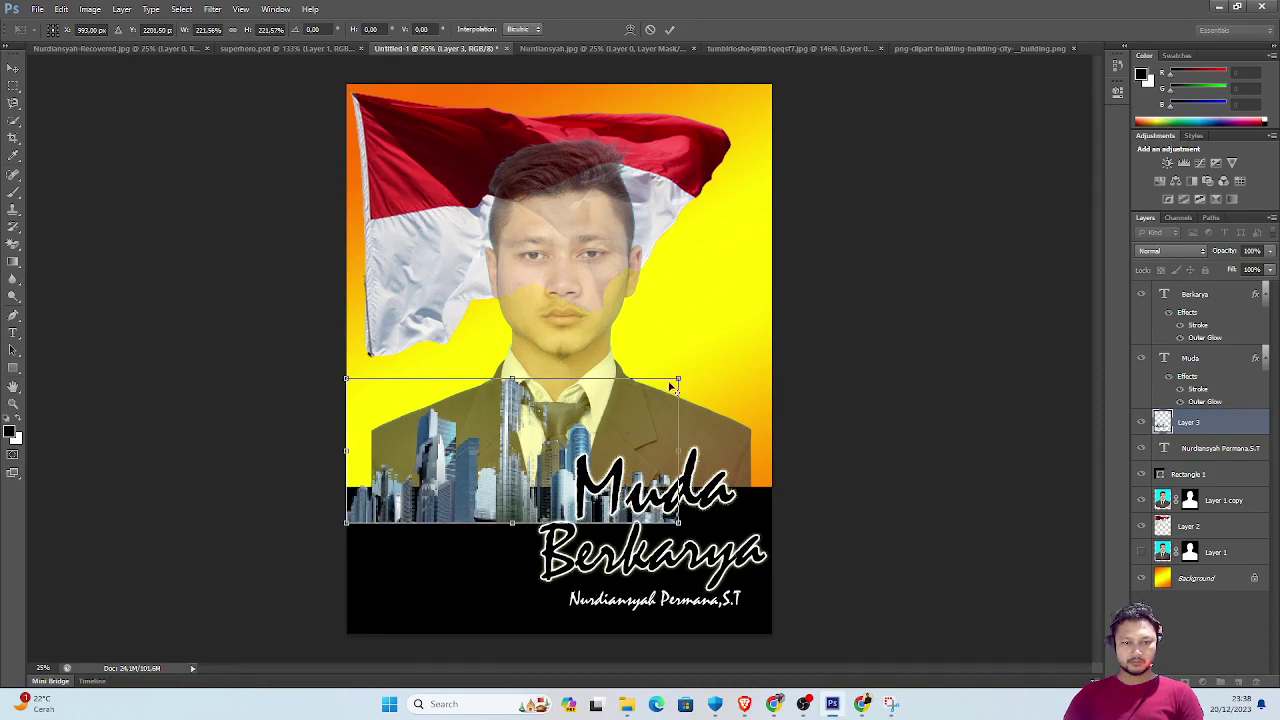
pyautogui.moveTo(680, 377); pyautogui.dragTo(760, 330)
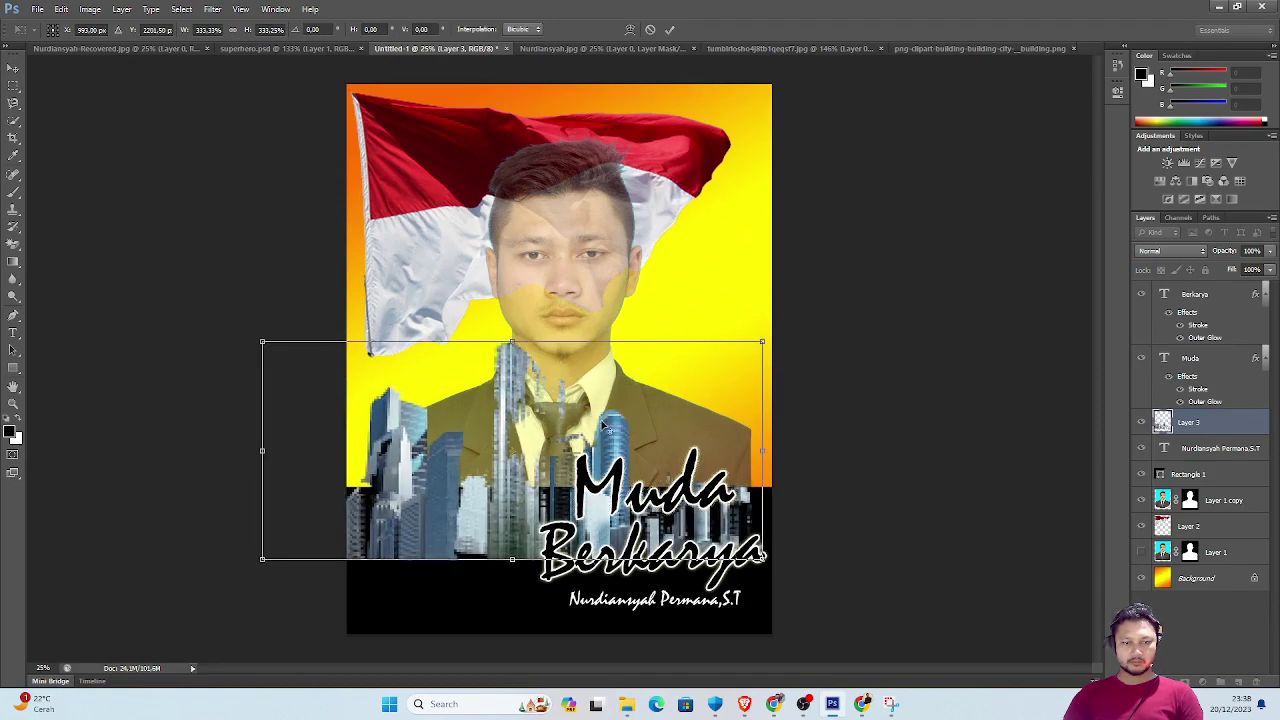
pyautogui.moveTo(606, 414)
pyautogui.mouseDown()
pyautogui.moveTo(624, 426)
pyautogui.moveTo(627, 413)
pyautogui.mouseUp()
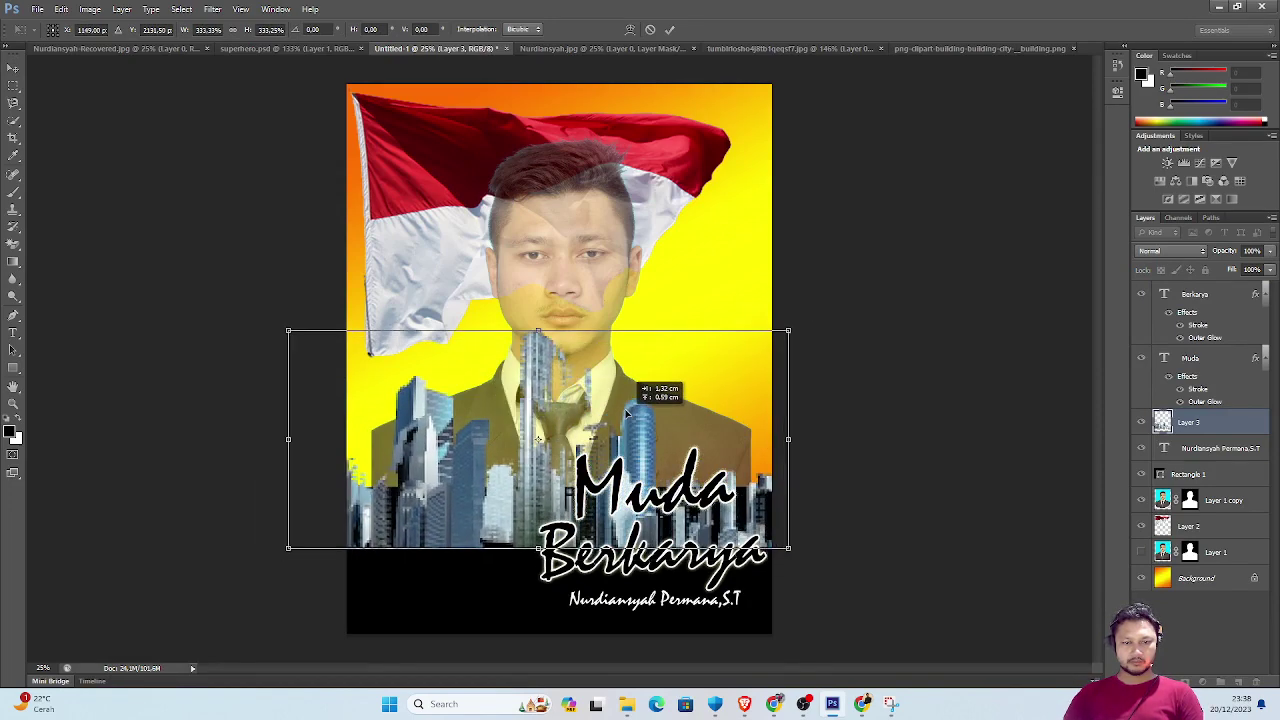
pyautogui.moveTo(786, 331); pyautogui.dragTo(780, 335)
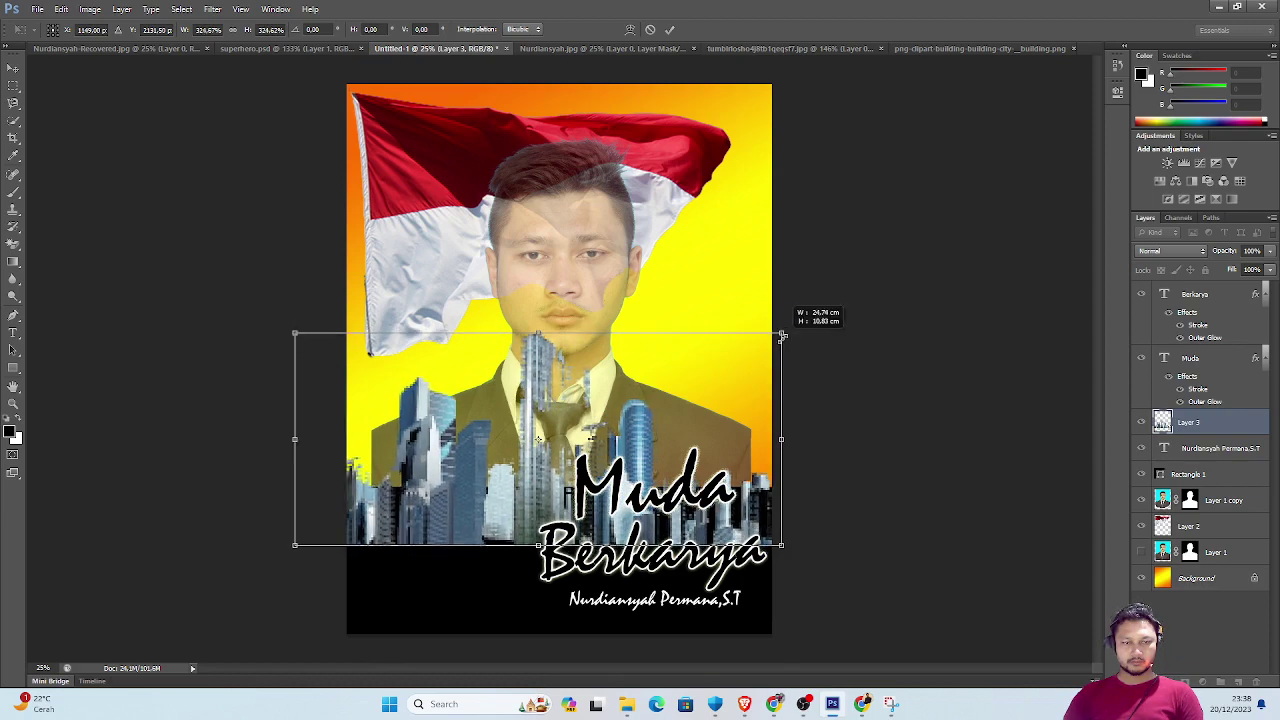
pyautogui.press('Return')
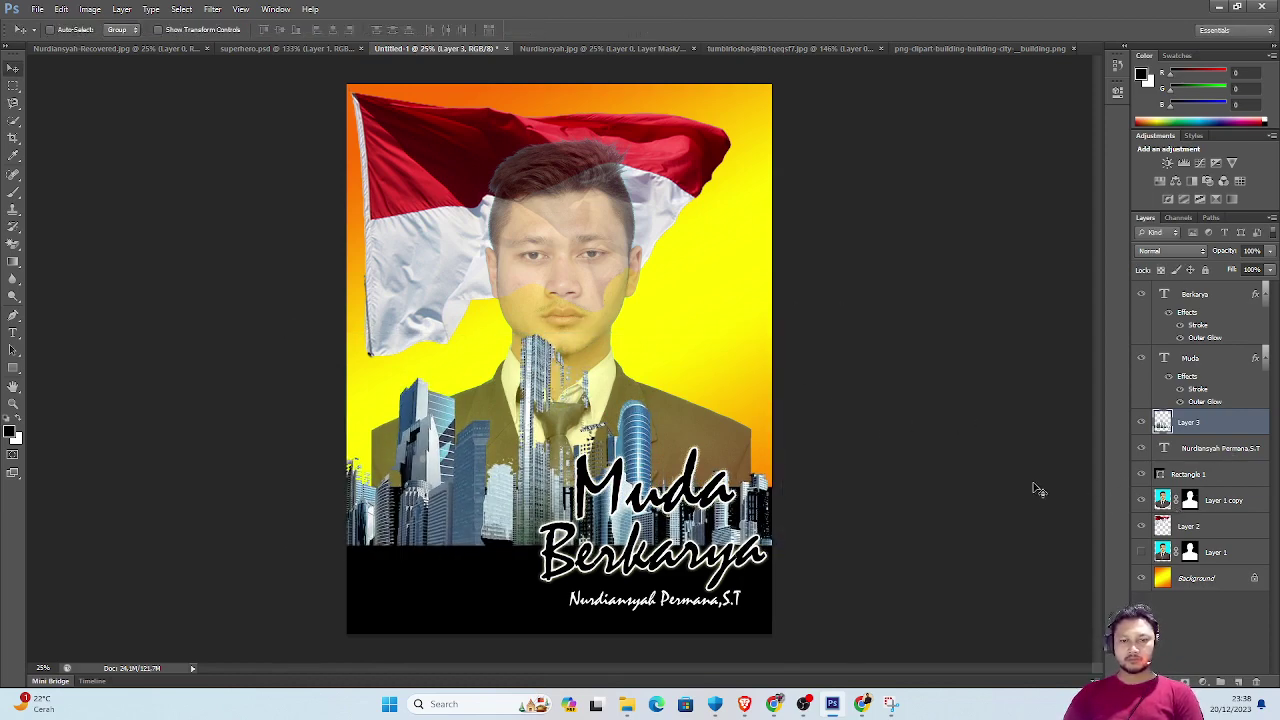
# Lower the skyline over the black band, then bring back the building image results.
pyautogui.moveTo(541, 478); pyautogui.dragTo(543, 565)
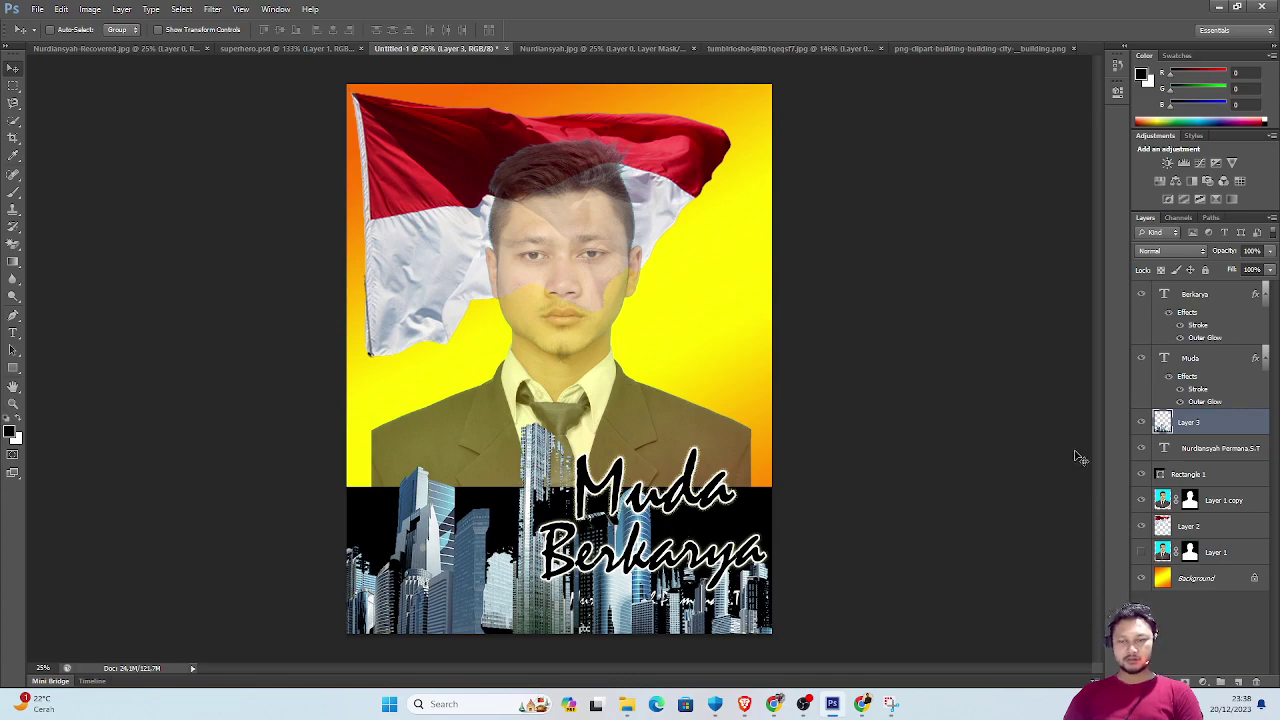
pyautogui.hotkey('alt', 'Tab')
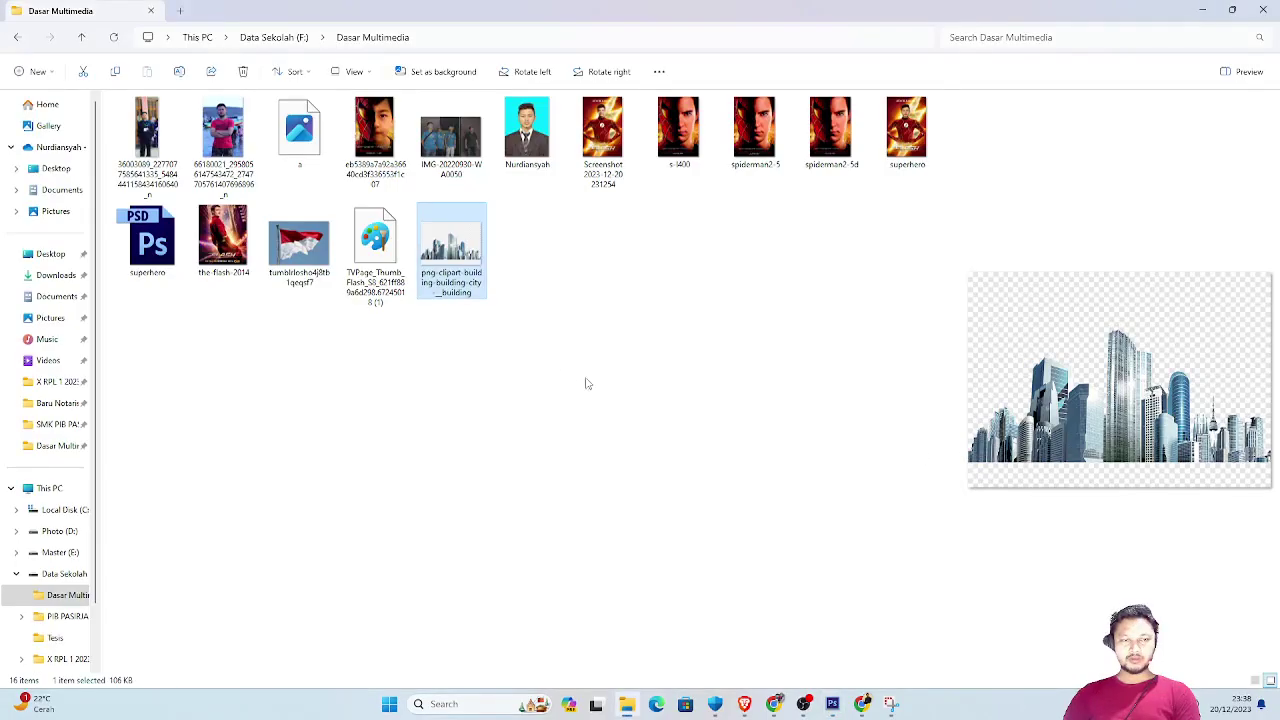
pyautogui.hotkey('alt', 'Tab')
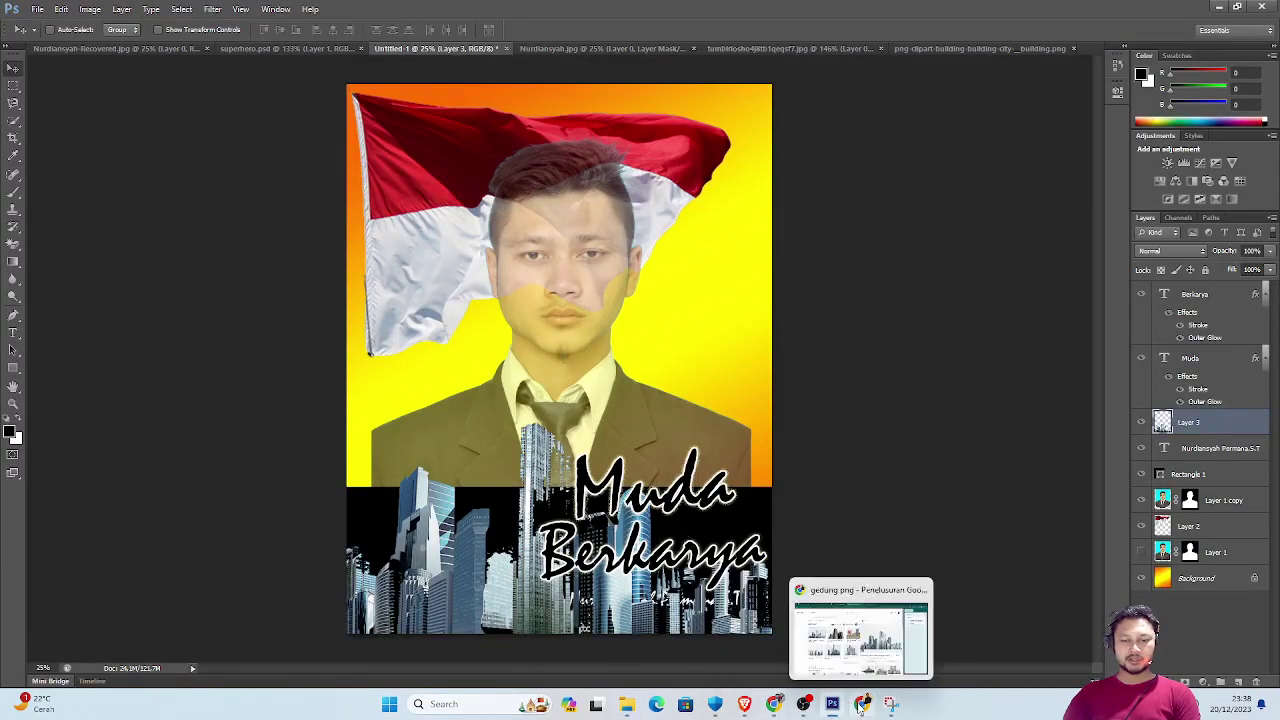
pyautogui.click(862, 704)
# Save the green island city image into Dasar Multimedia and preview it in the folder.
pyautogui.scroll(-2, 750, 447)
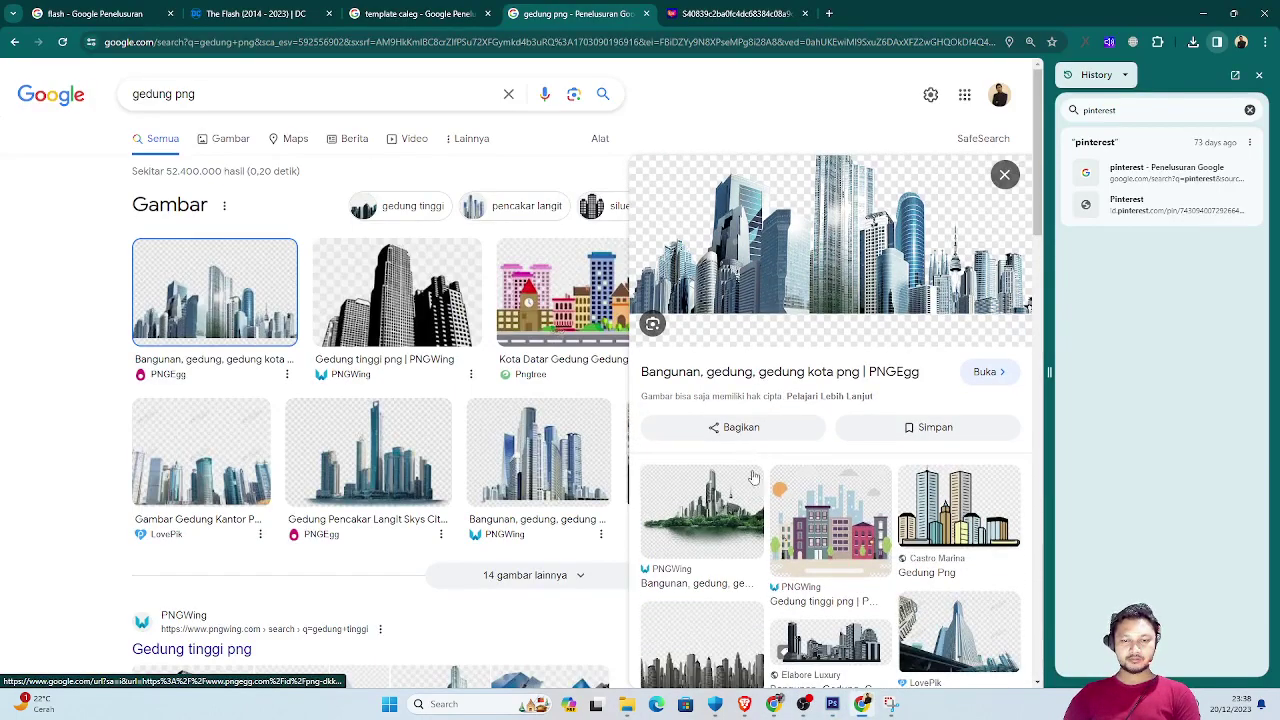
pyautogui.click(697, 535)
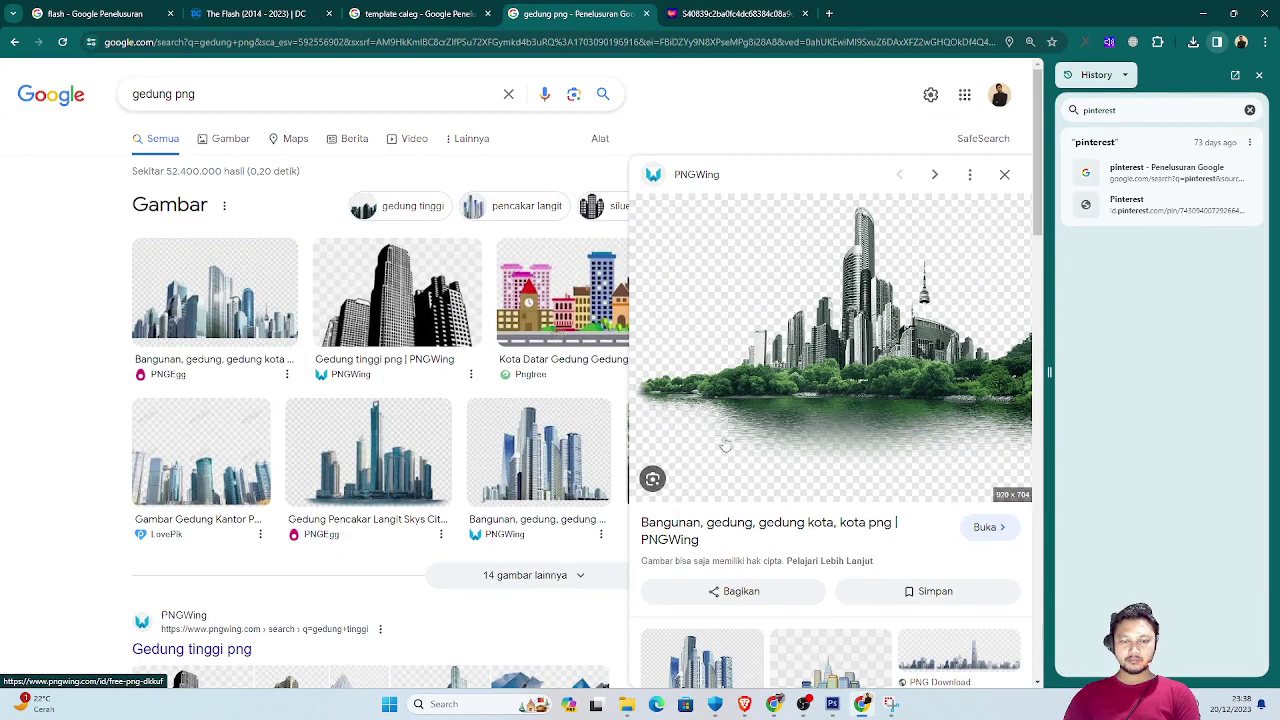
pyautogui.rightClick(778, 292)
pyautogui.click(836, 489)
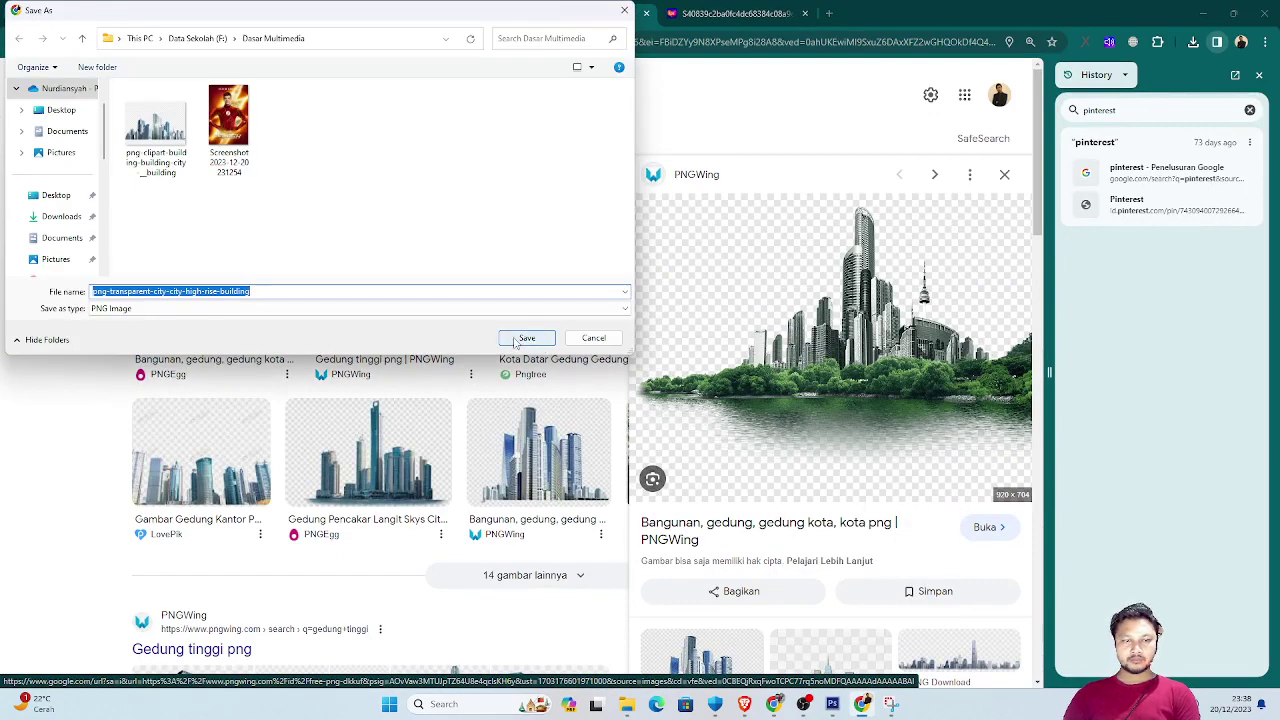
pyautogui.click(524, 338)
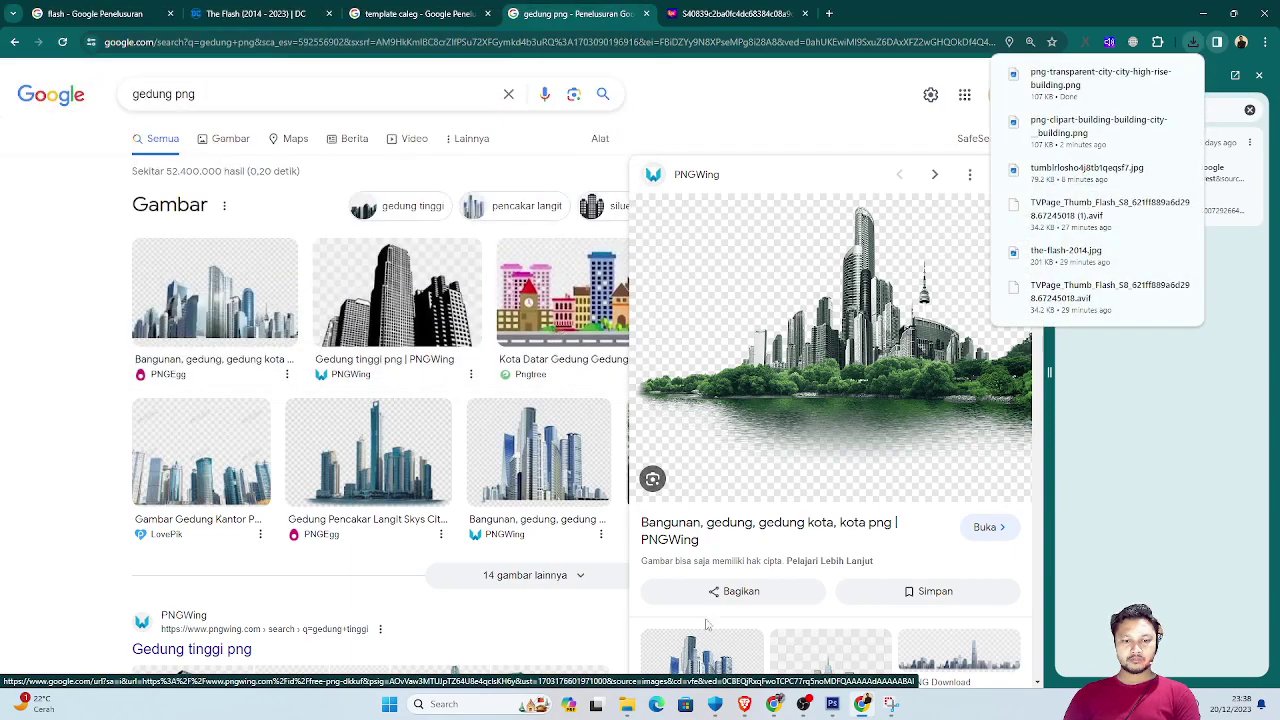
pyautogui.click(627, 704)
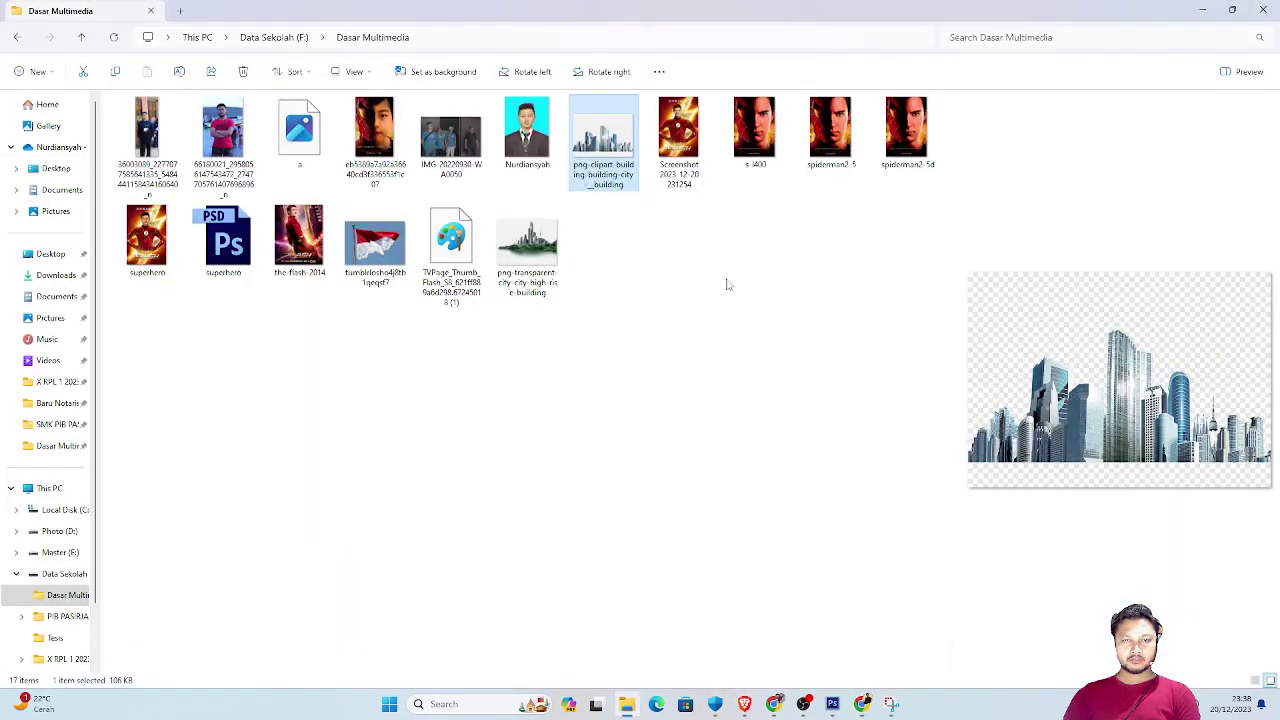
pyautogui.click(553, 285)
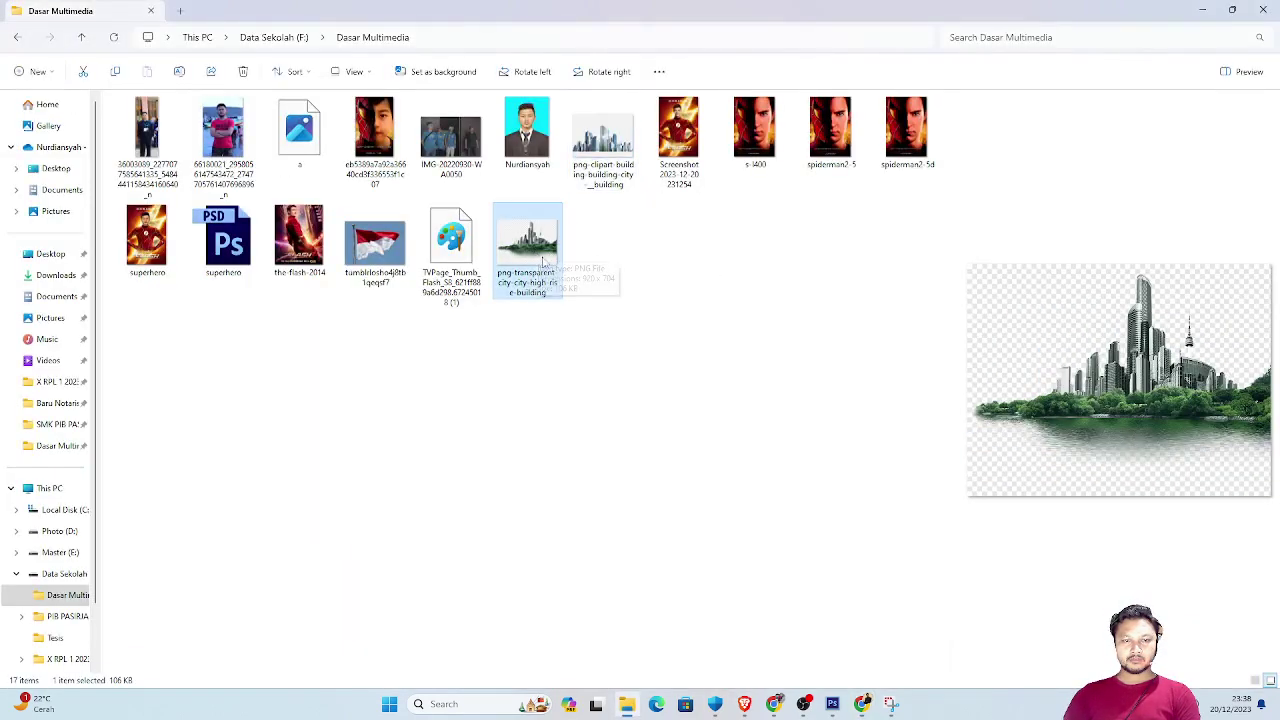
pyautogui.hotkey('alt', 'Tab')
# Browse further results to preview the Homecare24 skyscraper image, and close the flag tab.
pyautogui.scroll(-2, 804, 554)
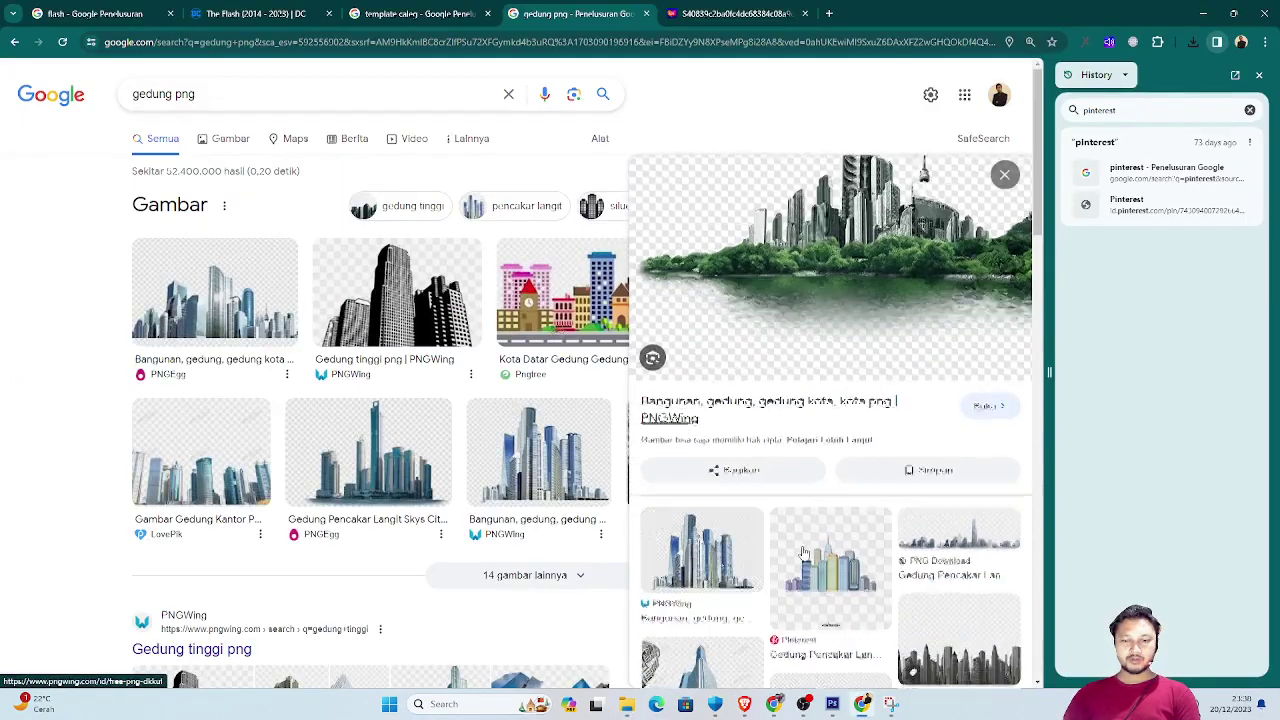
pyautogui.click(815, 503)
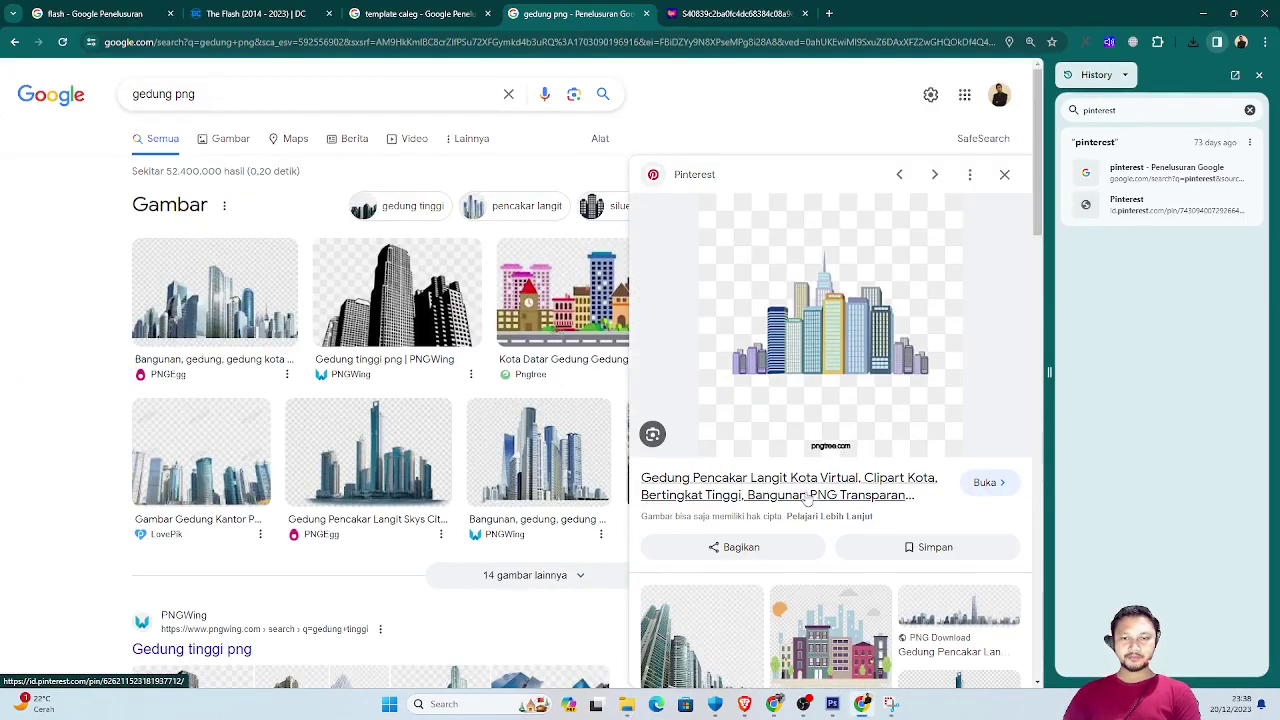
pyautogui.scroll(-3, 770, 455)
pyautogui.click(725, 408)
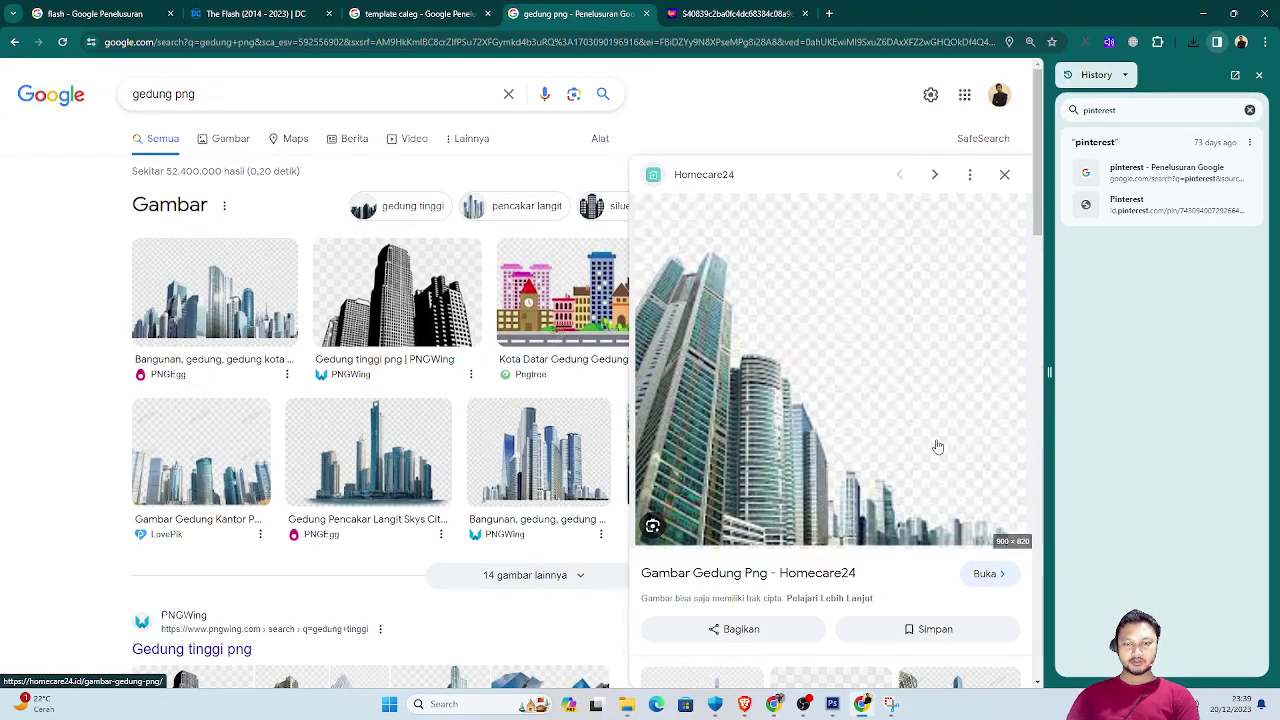
pyautogui.scroll(-2, 767, 362)
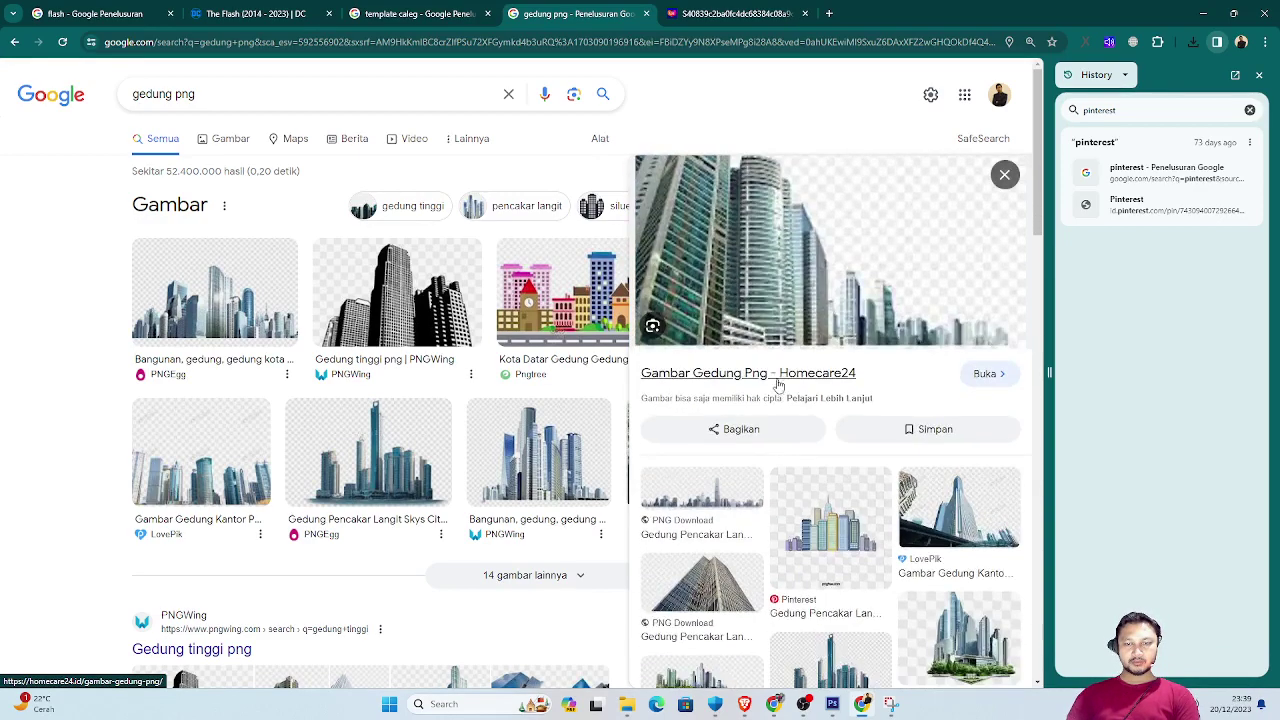
pyautogui.scroll(2, 771, 380)
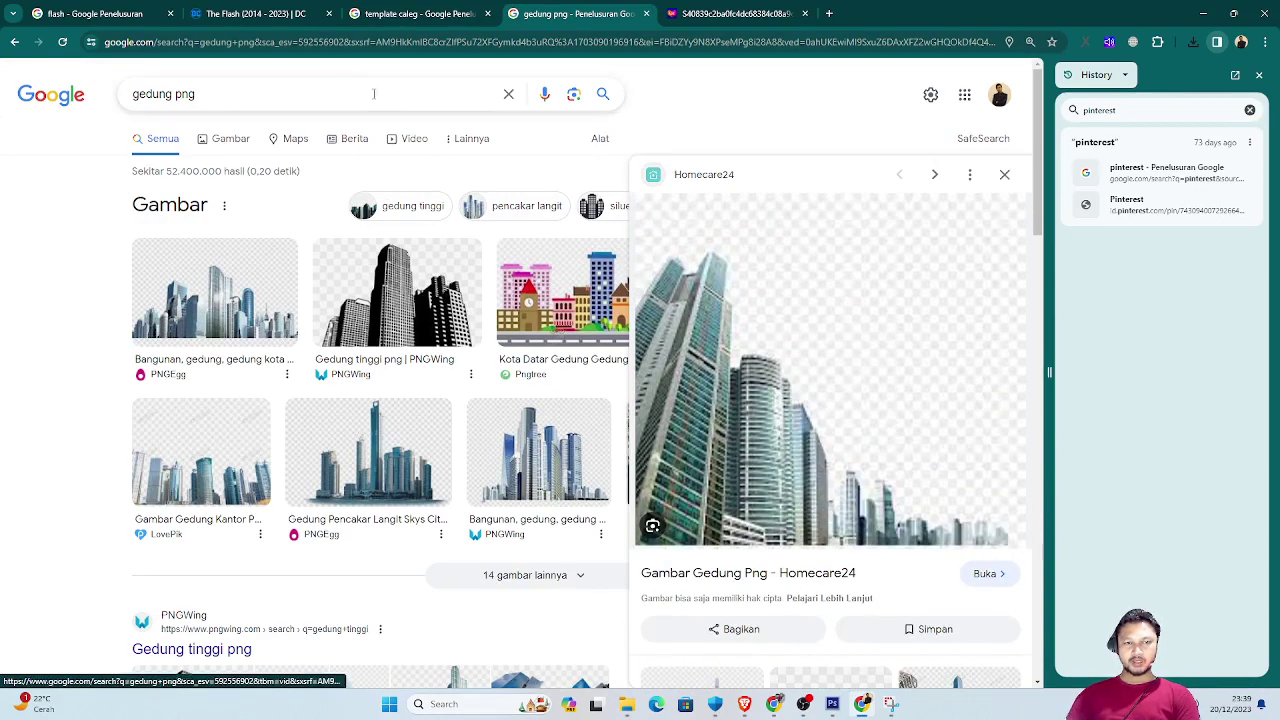
pyautogui.click(750, 10)
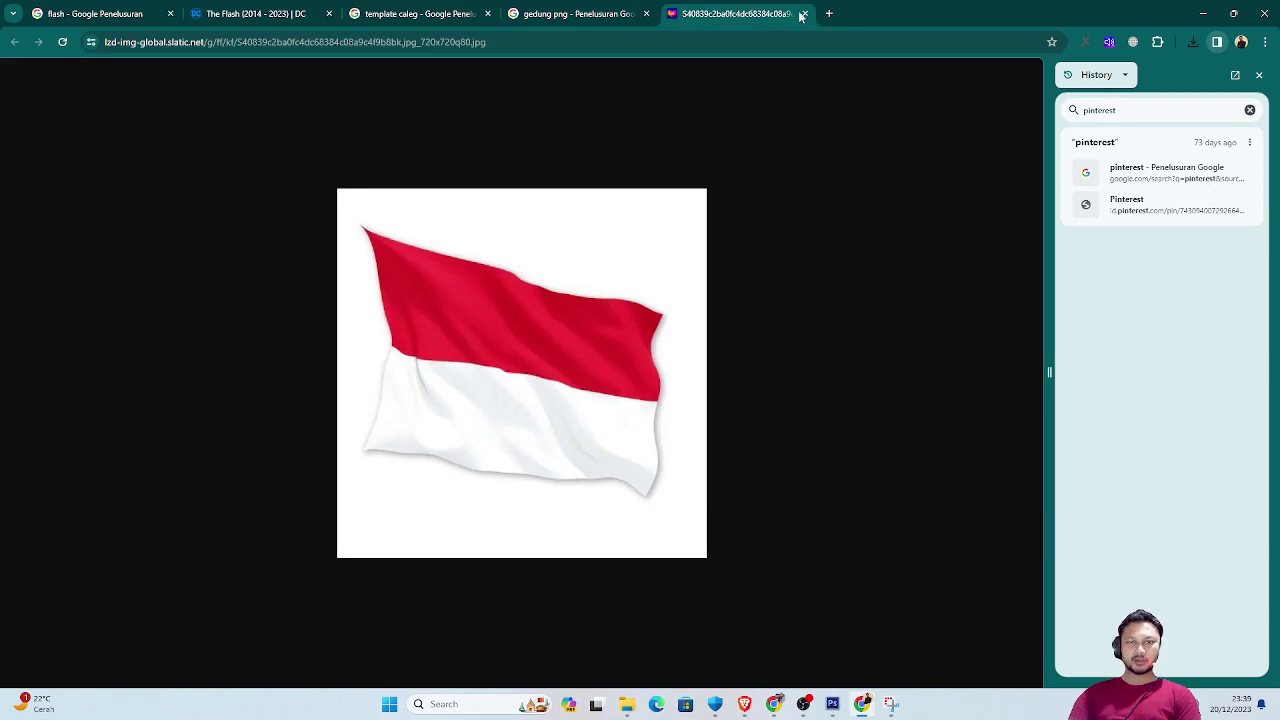
pyautogui.click(804, 14)
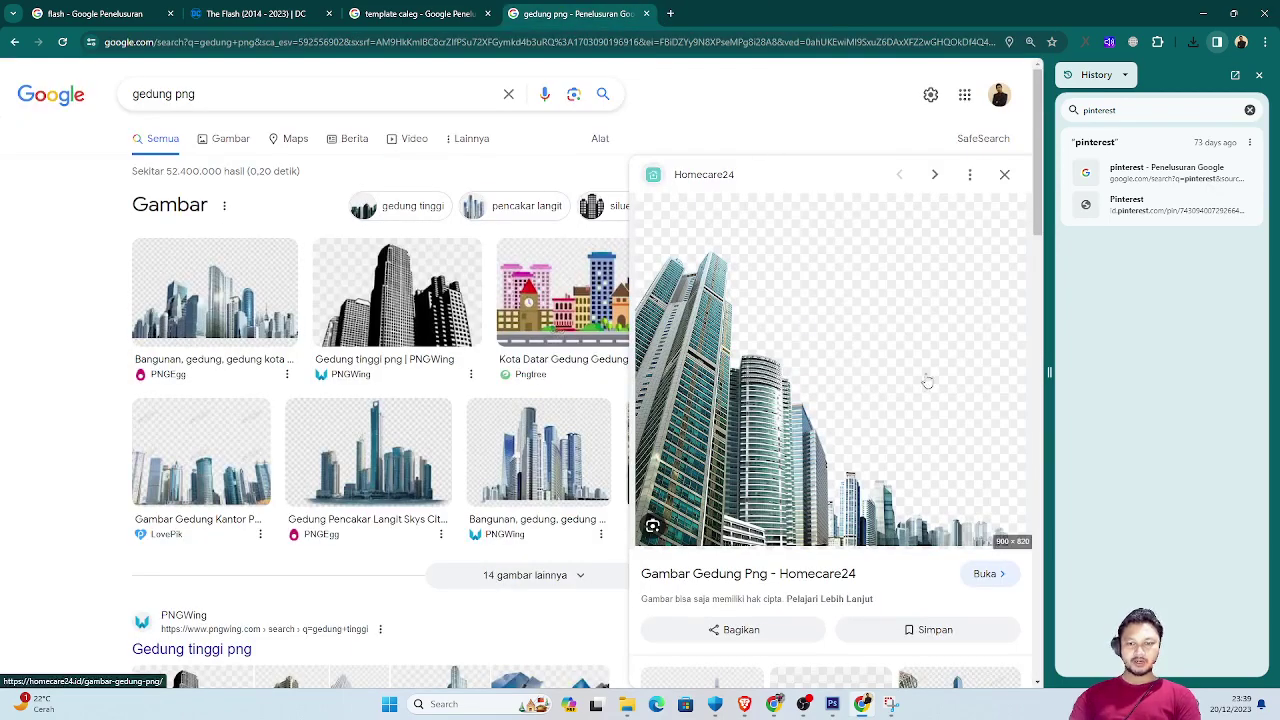
# Save the Homecare24 skyscraper image into Dasar Multimedia and switch to that folder.
pyautogui.rightClick(842, 358)
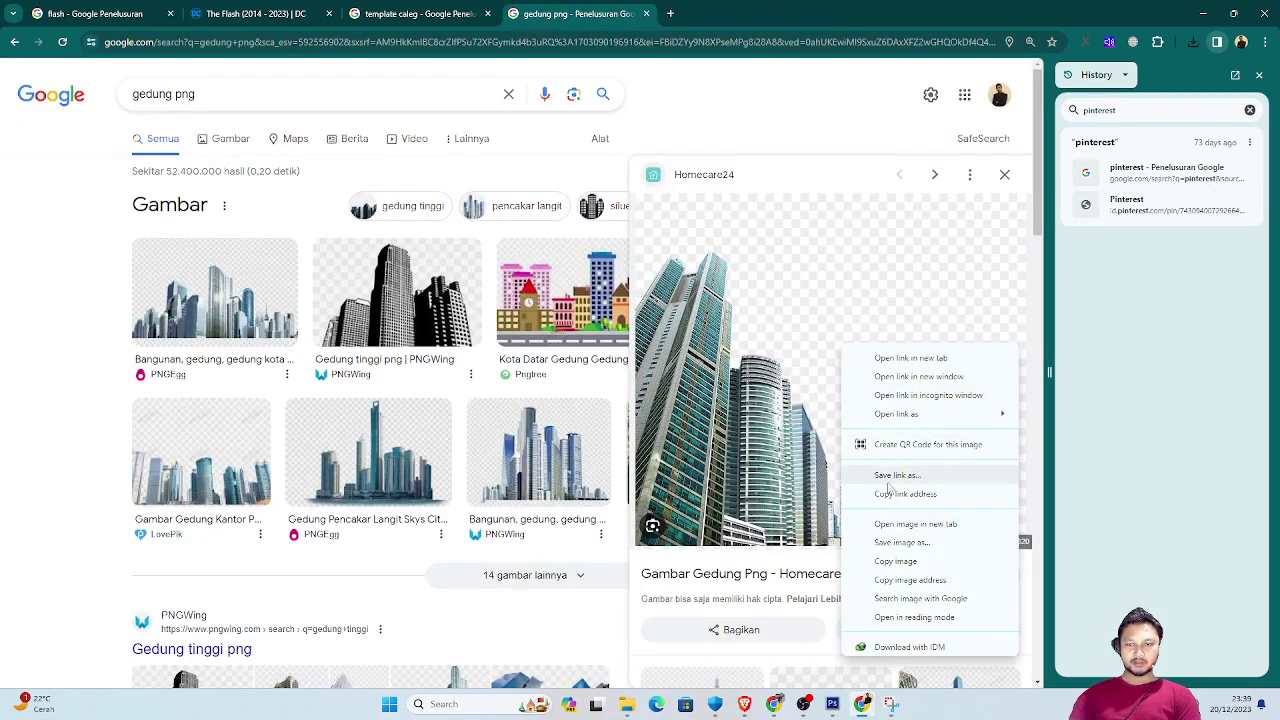
pyautogui.click(897, 551)
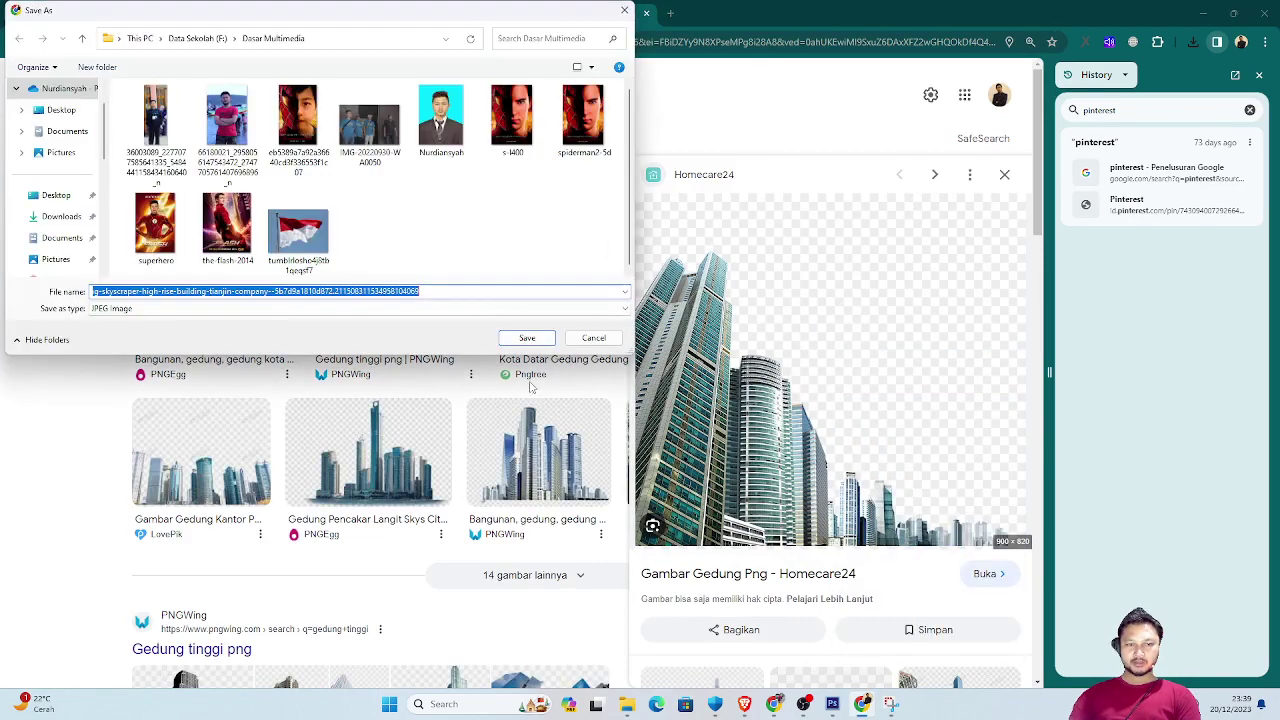
pyautogui.click(527, 339)
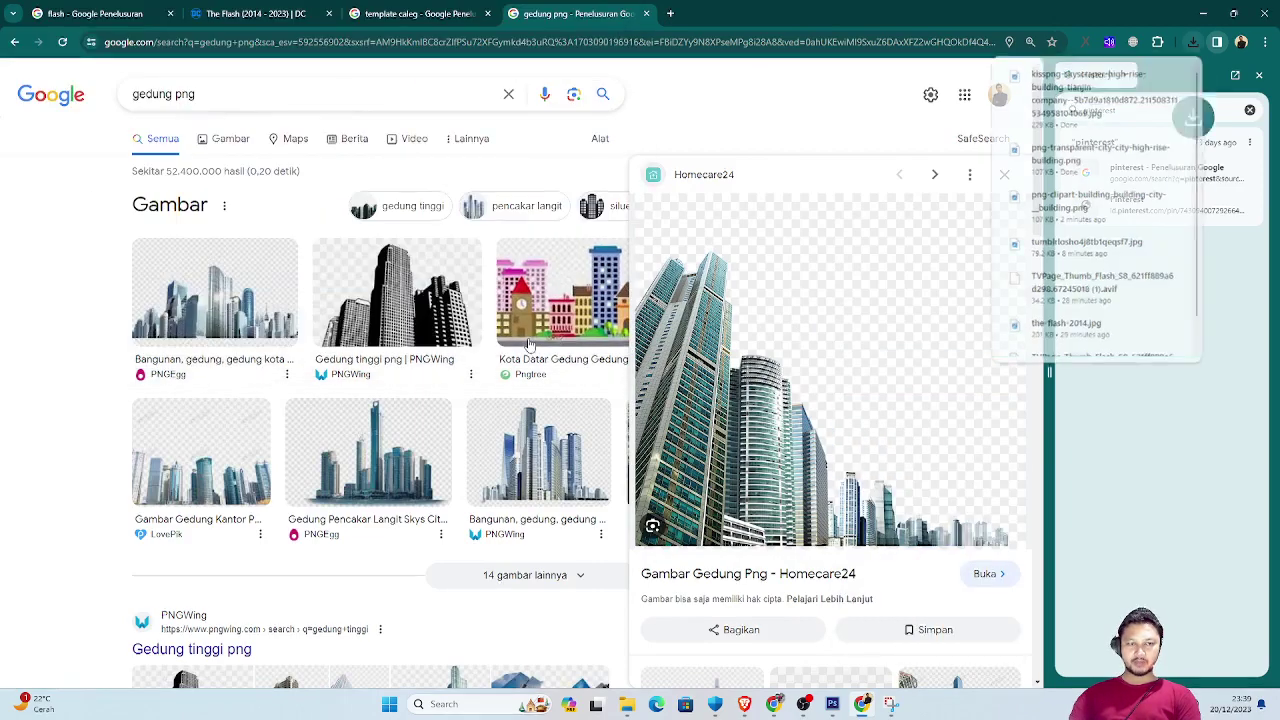
pyautogui.hotkey('alt', 'Tab')
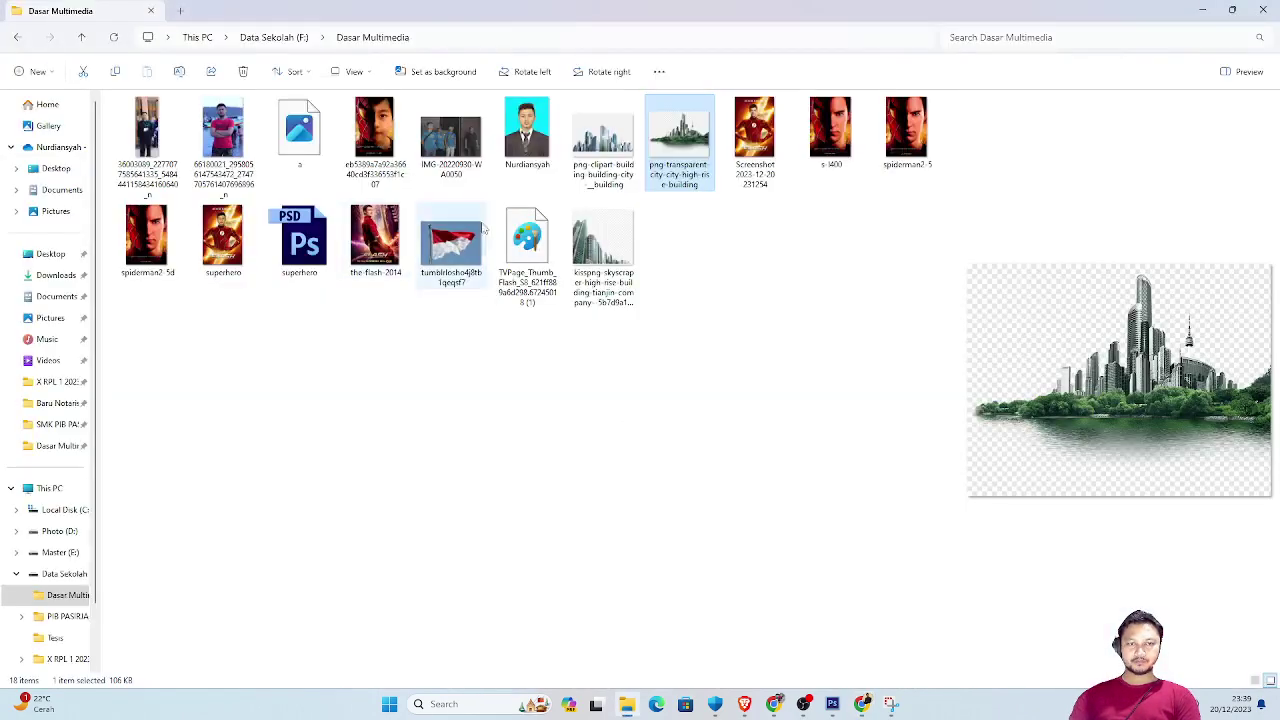
# Open the skyscraper file in Photoshop and close the building clipart document without saving.
pyautogui.click(610, 252)
pyautogui.moveTo(624, 268)
pyautogui.mouseDown()
pyautogui.moveTo(836, 682)
pyautogui.moveTo(1085, 44)
pyautogui.mouseUp()
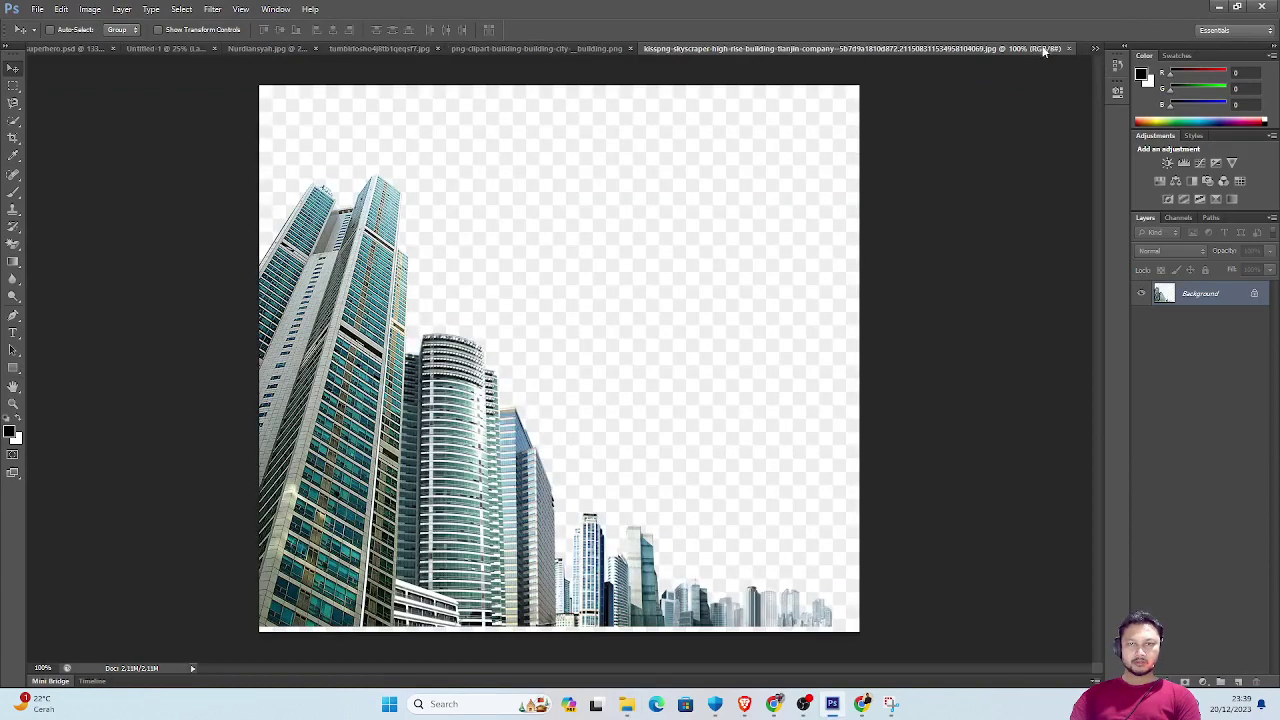
pyautogui.click(630, 49)
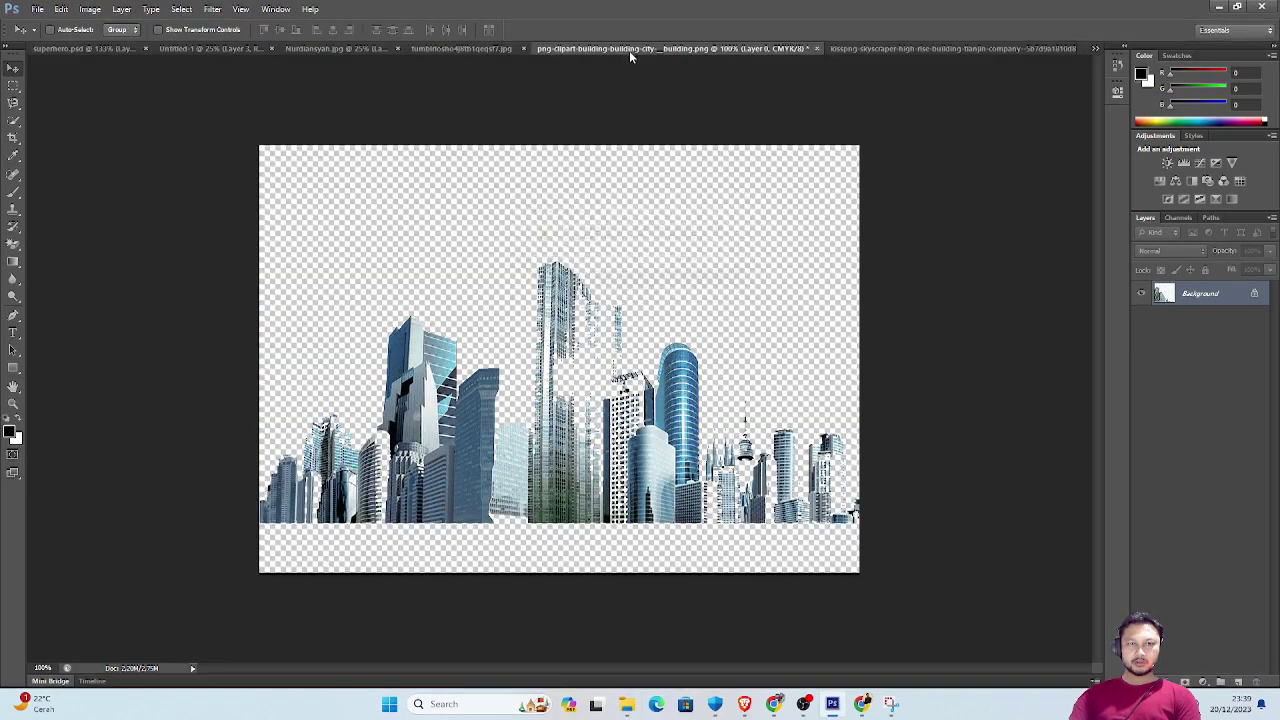
pyautogui.click(642, 266)
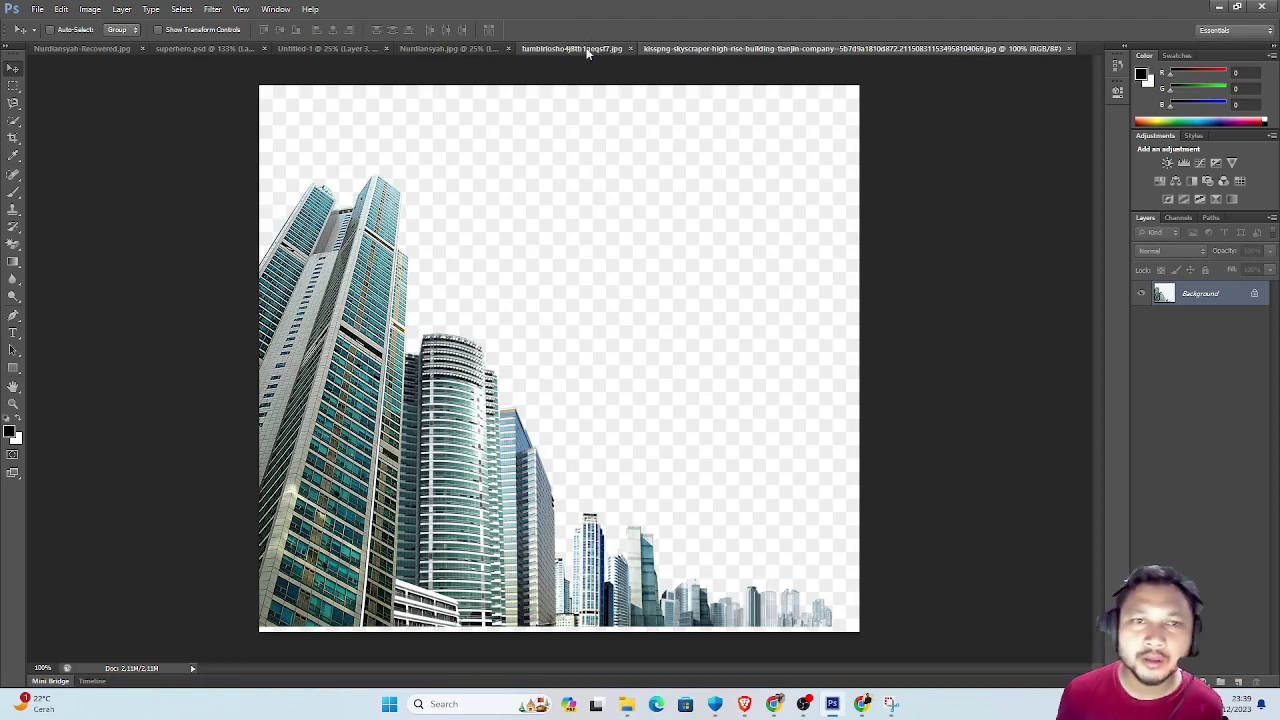
# Close the flag document without saving and return to the poster.
pyautogui.click(590, 48)
pyautogui.click(709, 48)
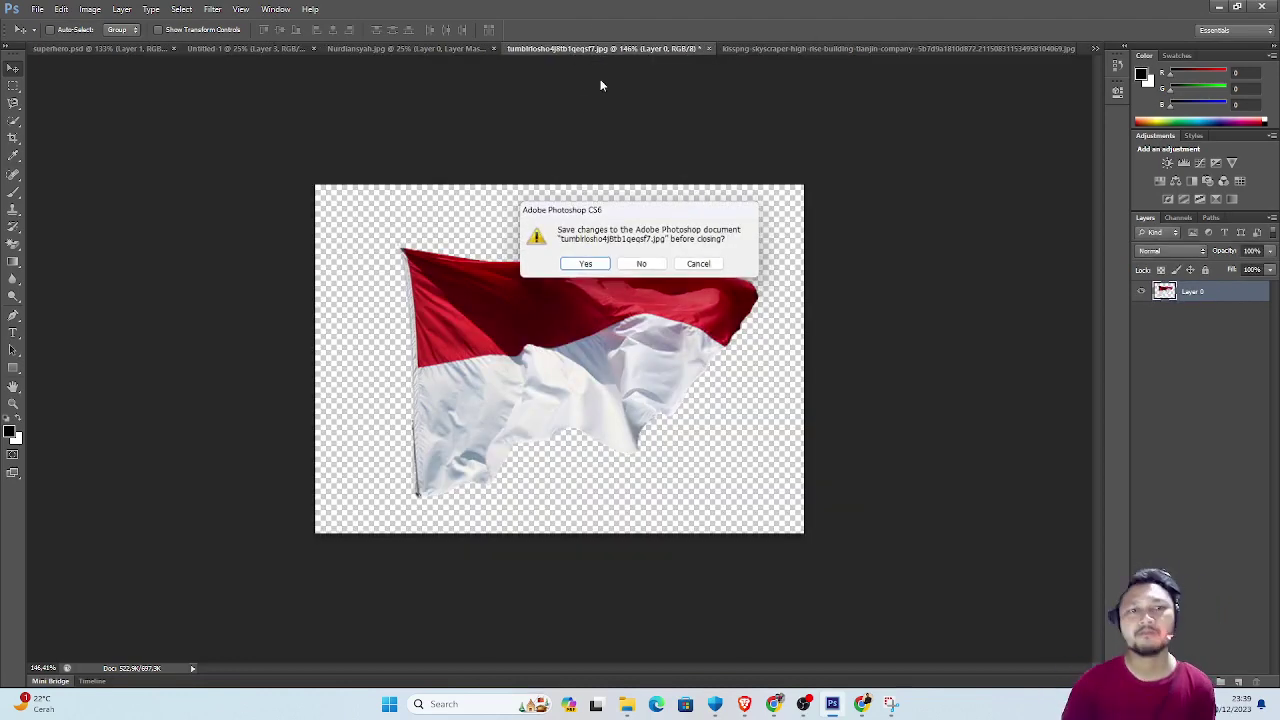
pyautogui.click(642, 264)
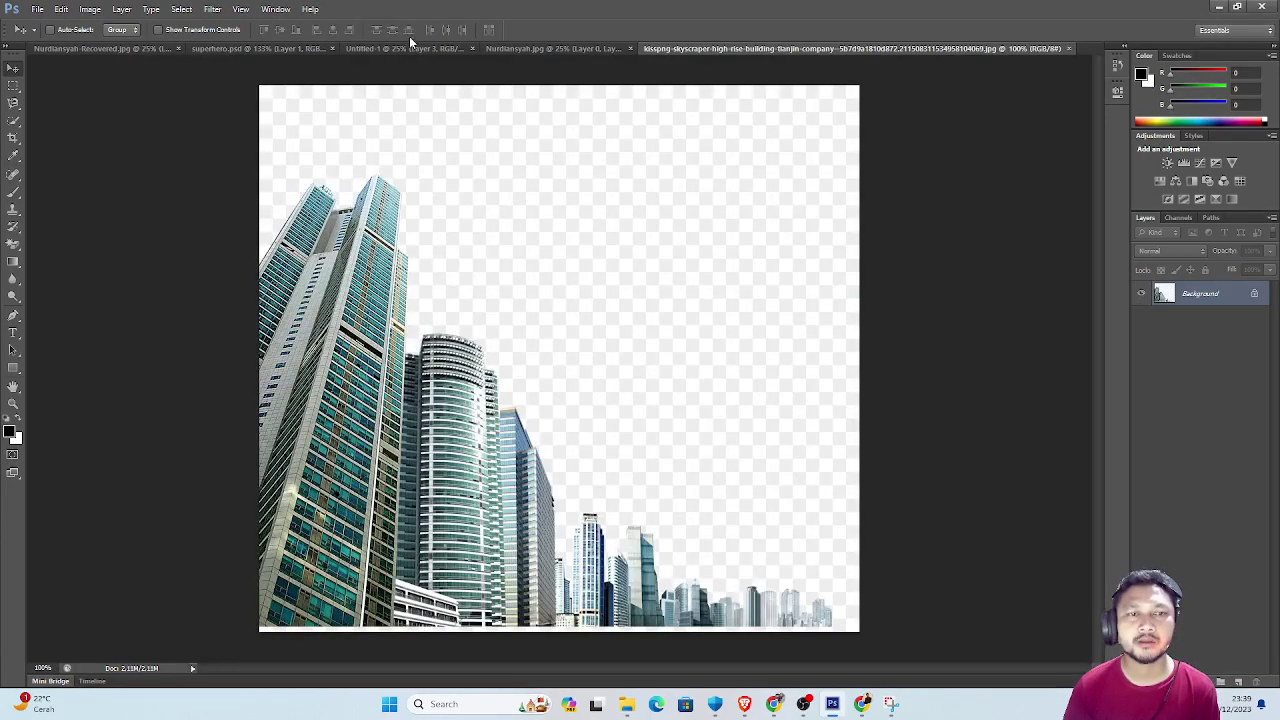
pyautogui.click(594, 48)
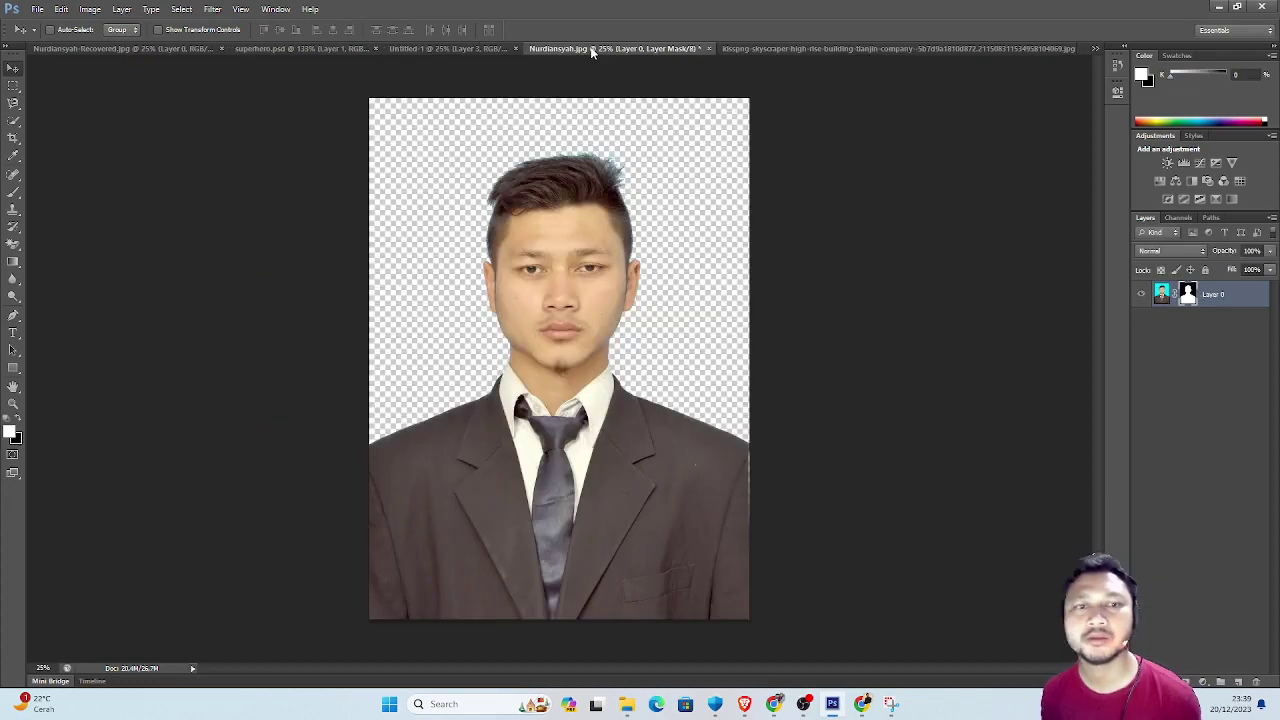
pyautogui.click(454, 47)
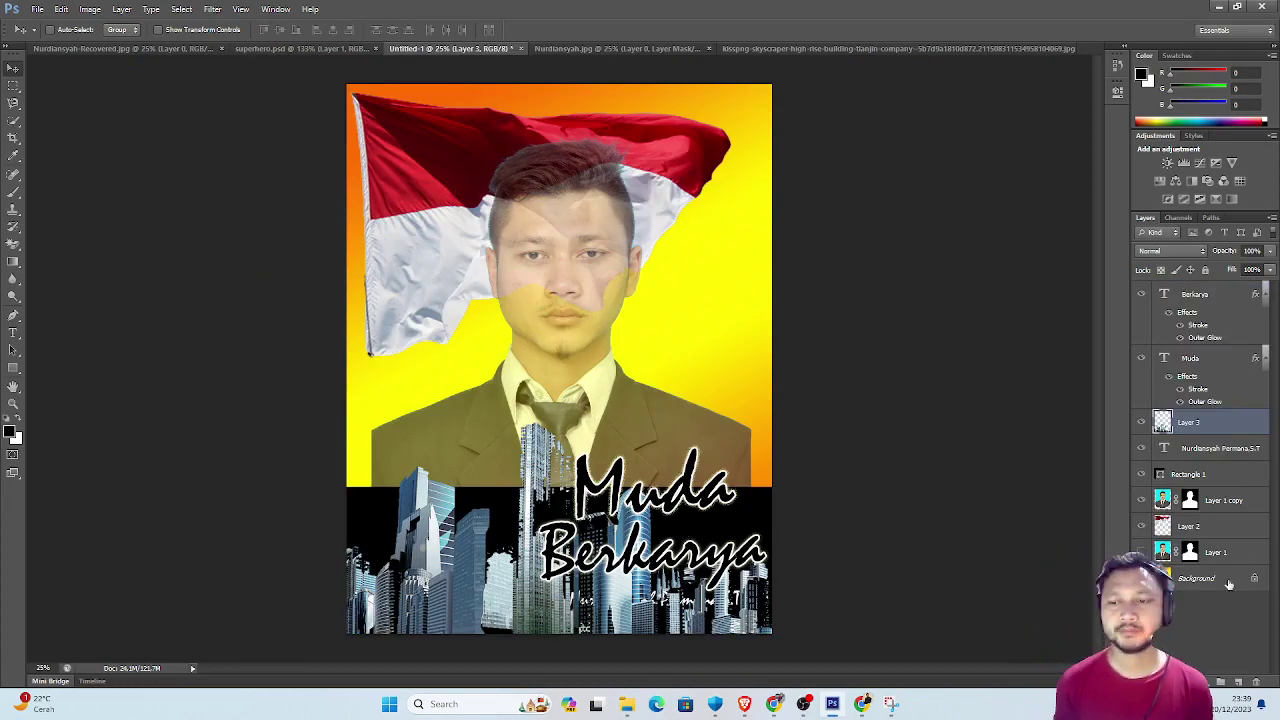
# Delete the old city clipart layer from the poster; undo an early skyscraper copy.
pyautogui.press('Delete')
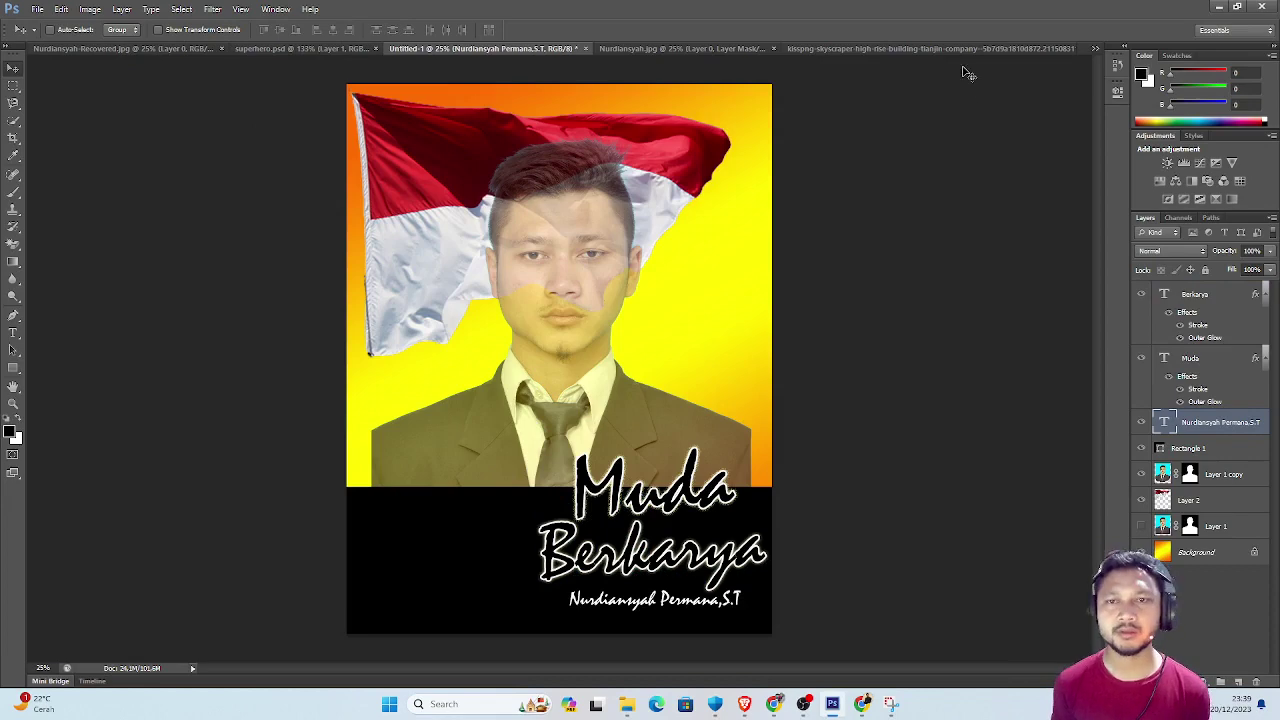
pyautogui.click(960, 47)
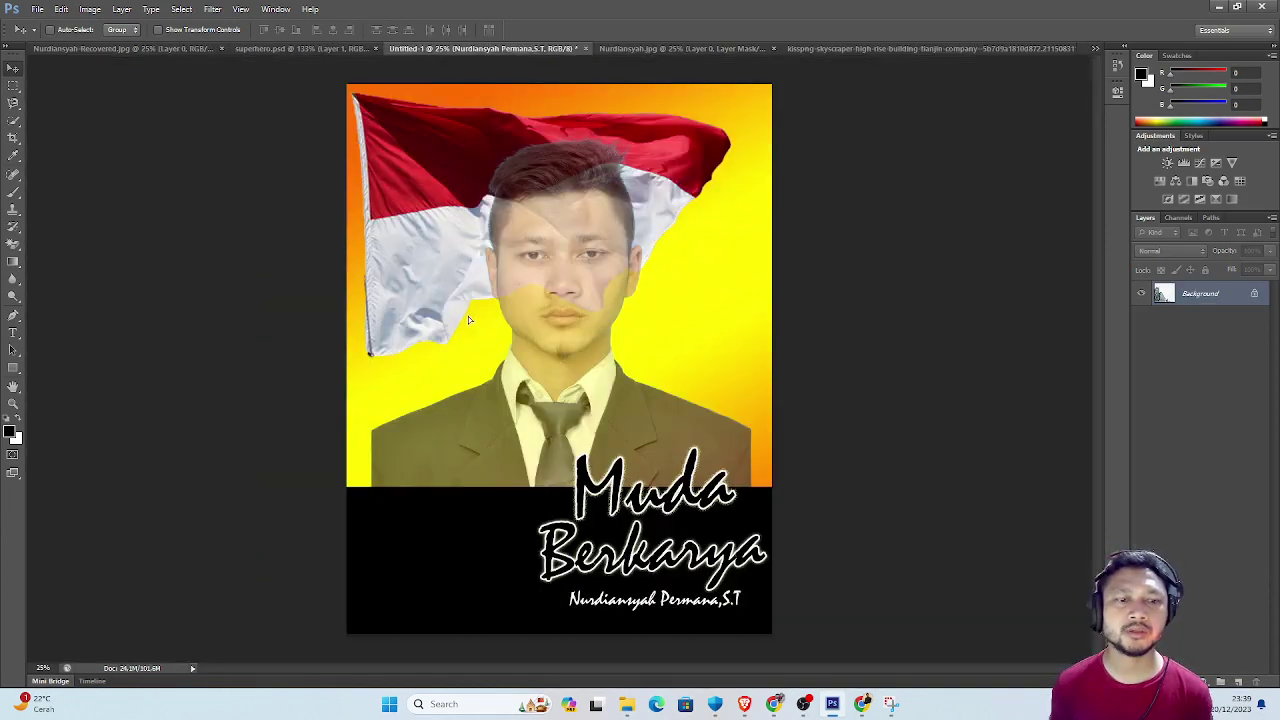
pyautogui.moveTo(421, 56); pyautogui.dragTo(492, 322)
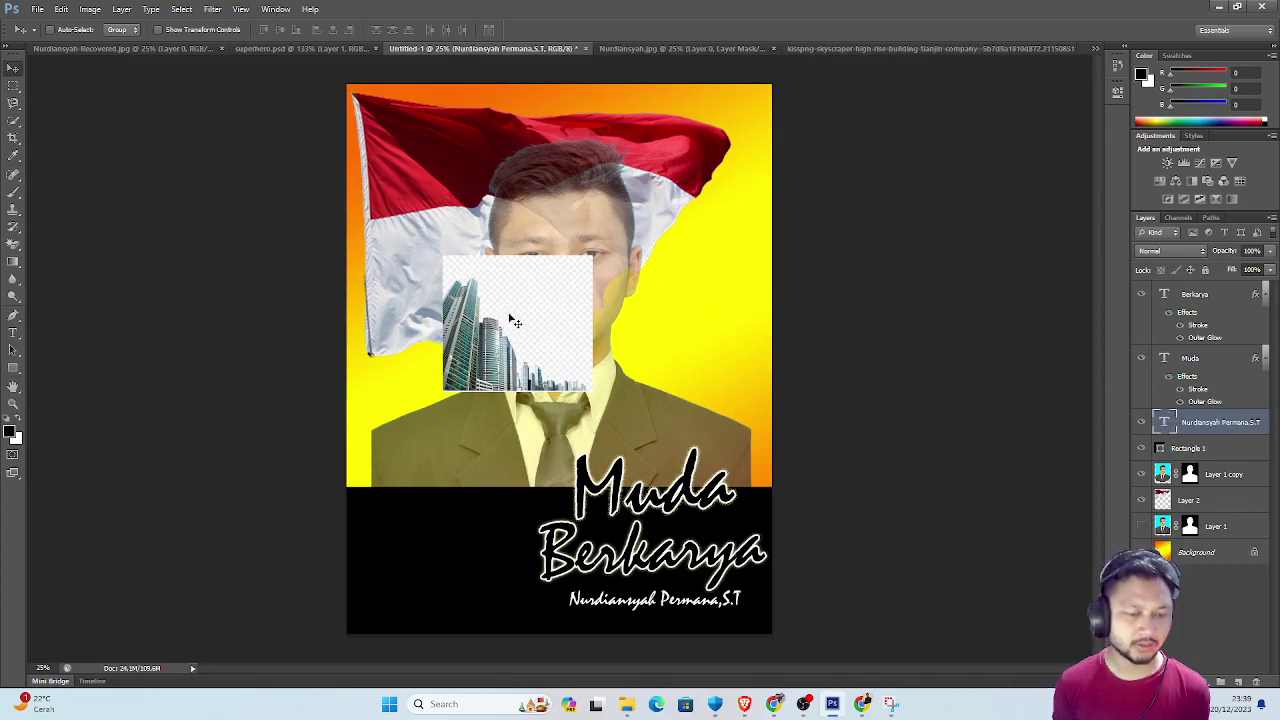
pyautogui.hotkey('ctrl', 'z')
# Reopen the skyscraper file and erase its white background with the Magic Eraser.
pyautogui.hotkey('alt', 'Tab')
pyautogui.press('Return')
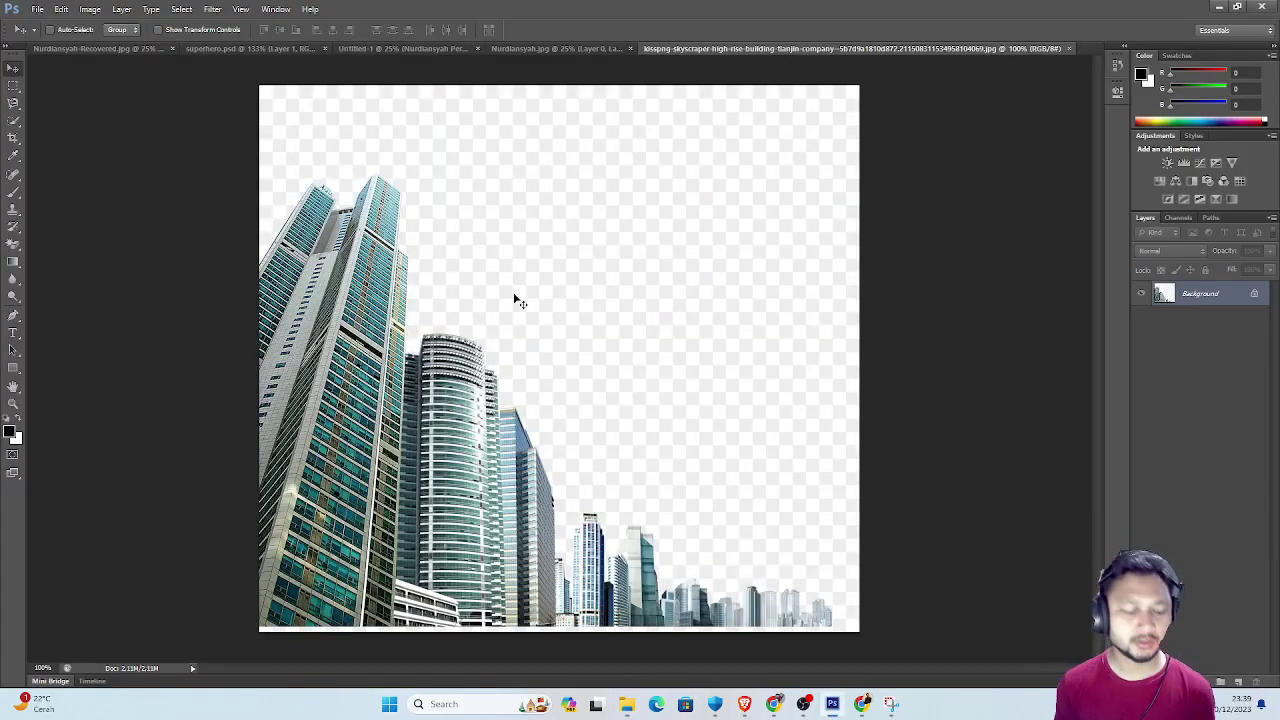
pyautogui.press('w')
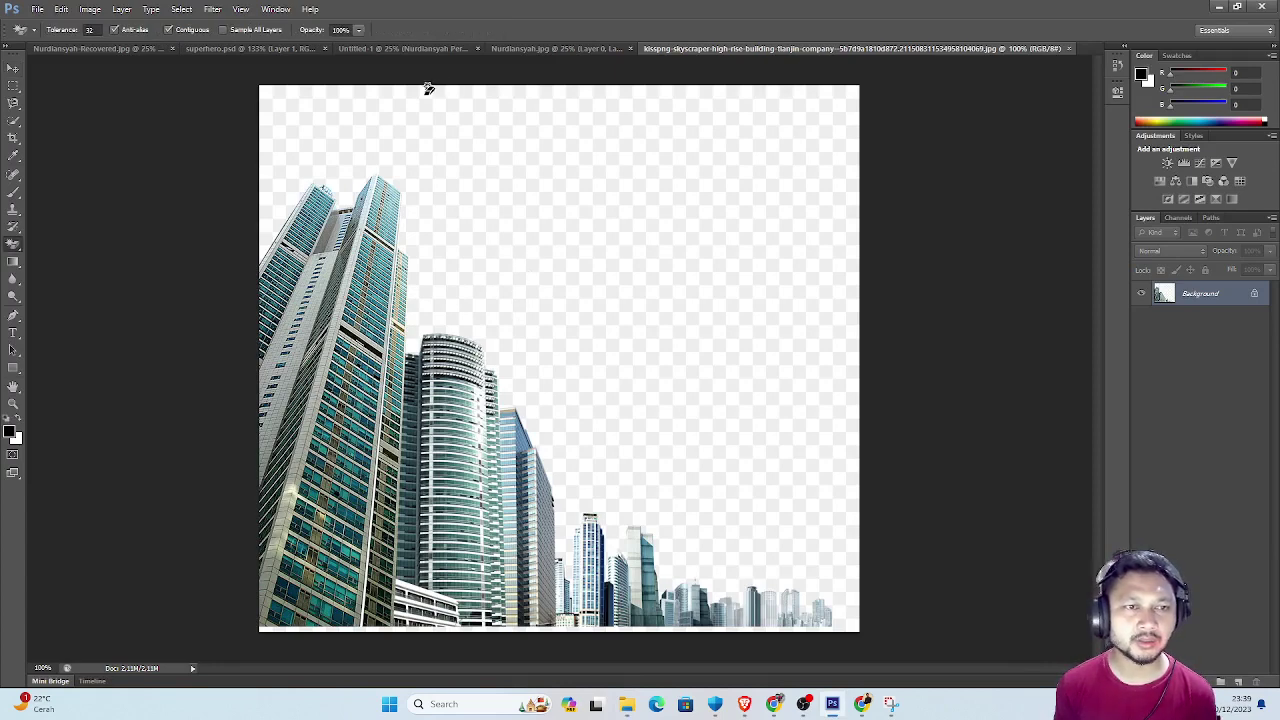
pyautogui.click(428, 89)
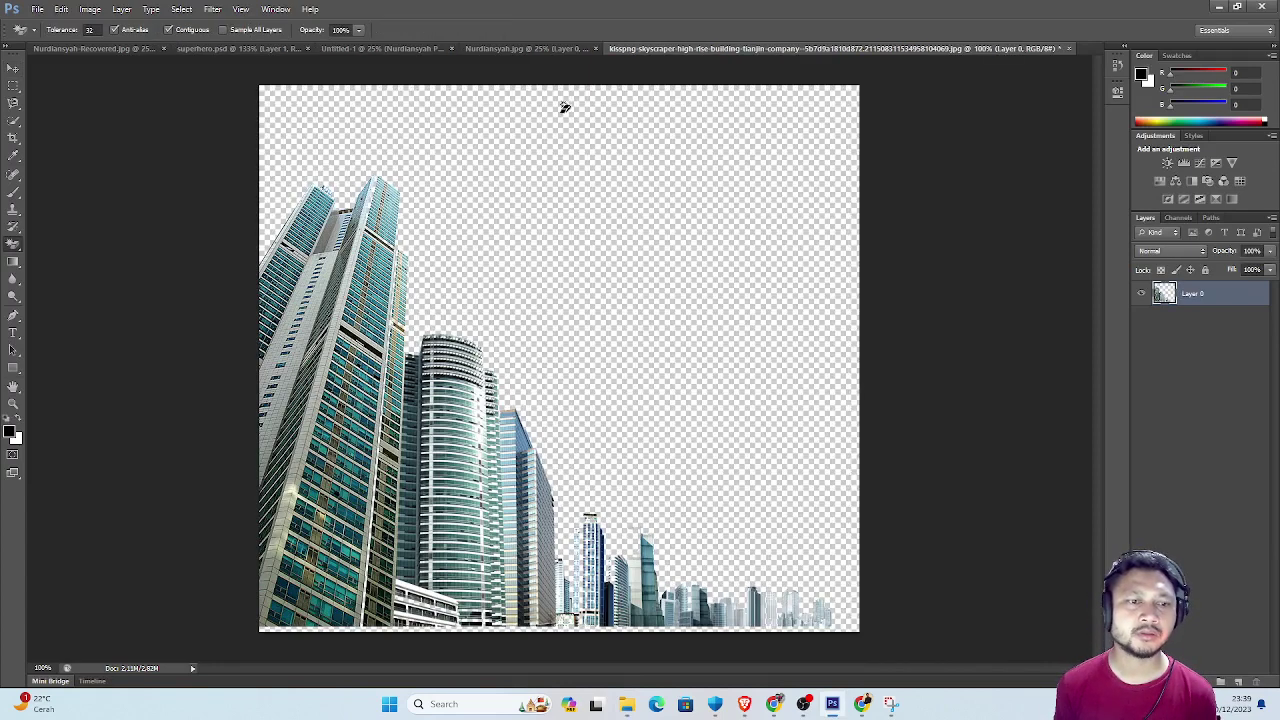
# Drag the skyscraper cut-out onto the poster and scale it to about 275% at the lower left.
pyautogui.click(13, 67)
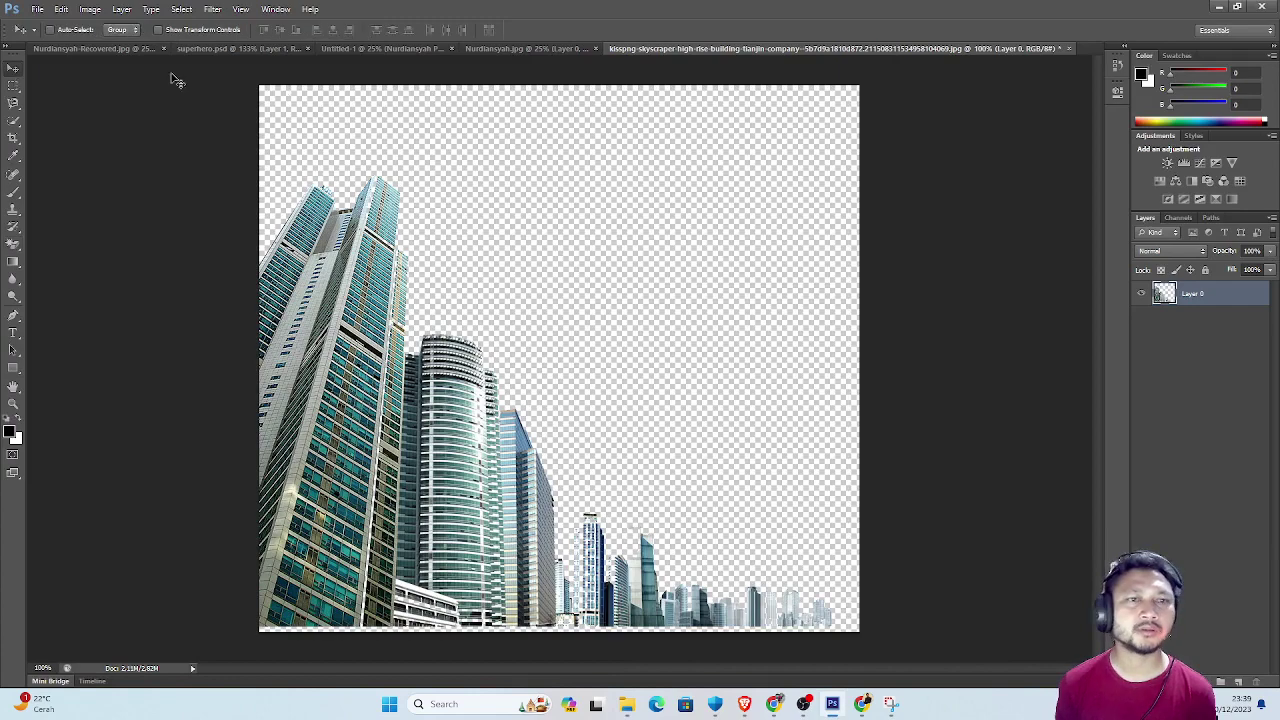
pyautogui.moveTo(372, 220)
pyautogui.mouseDown()
pyautogui.moveTo(360, 53)
pyautogui.moveTo(577, 443)
pyautogui.mouseUp()
pyautogui.hotkey('ctrl', 't')
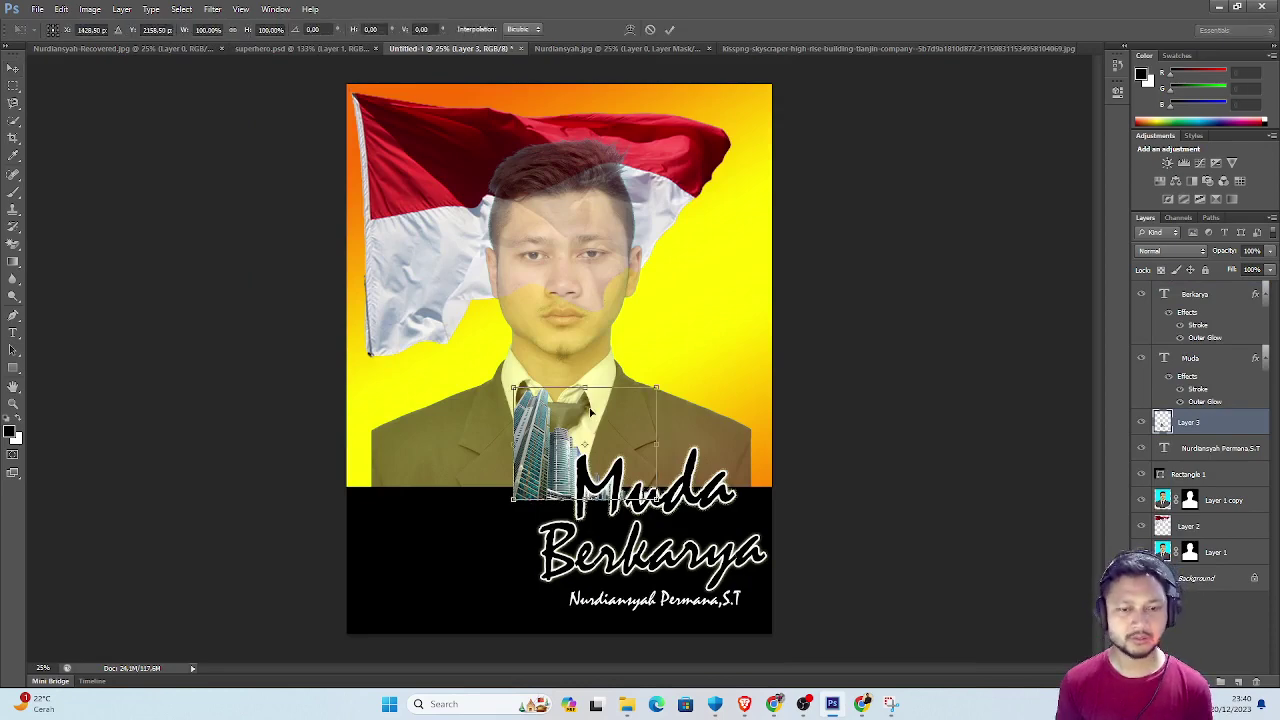
pyautogui.moveTo(655, 387); pyautogui.dragTo(773, 294)
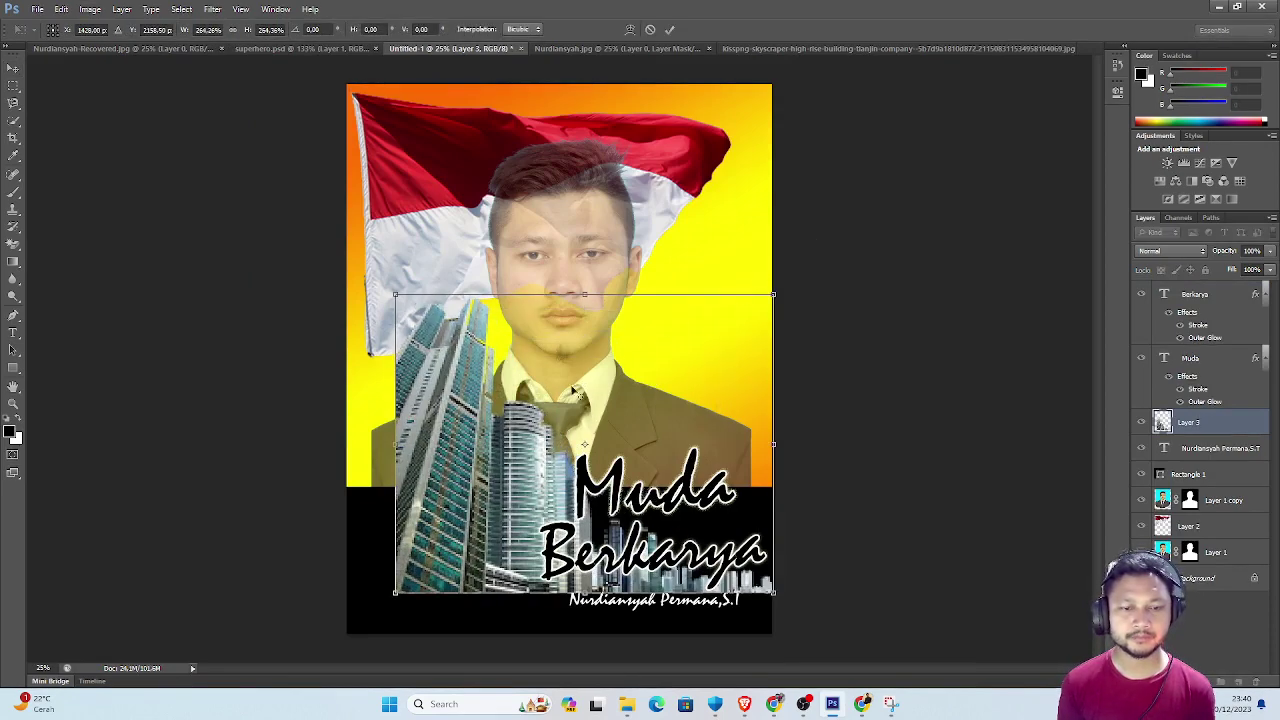
pyautogui.moveTo(508, 467); pyautogui.dragTo(463, 505)
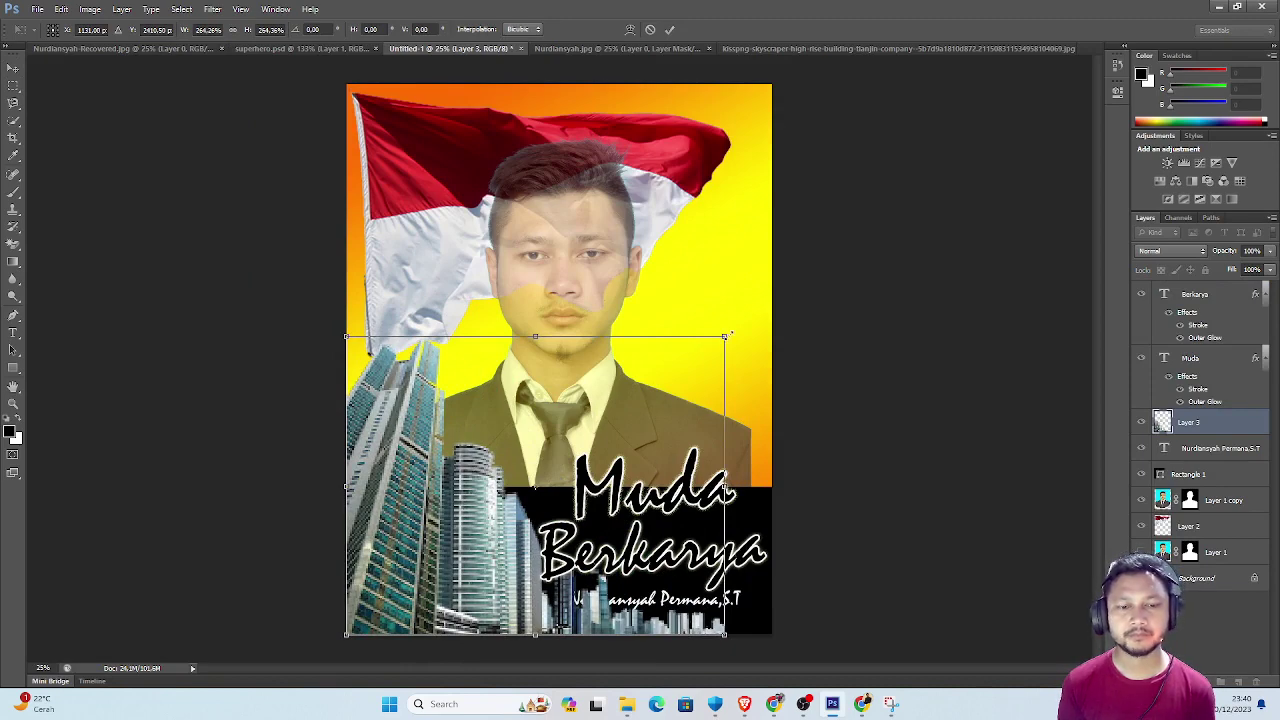
pyautogui.moveTo(729, 334); pyautogui.dragTo(735, 327)
pyautogui.moveTo(628, 404); pyautogui.dragTo(630, 396)
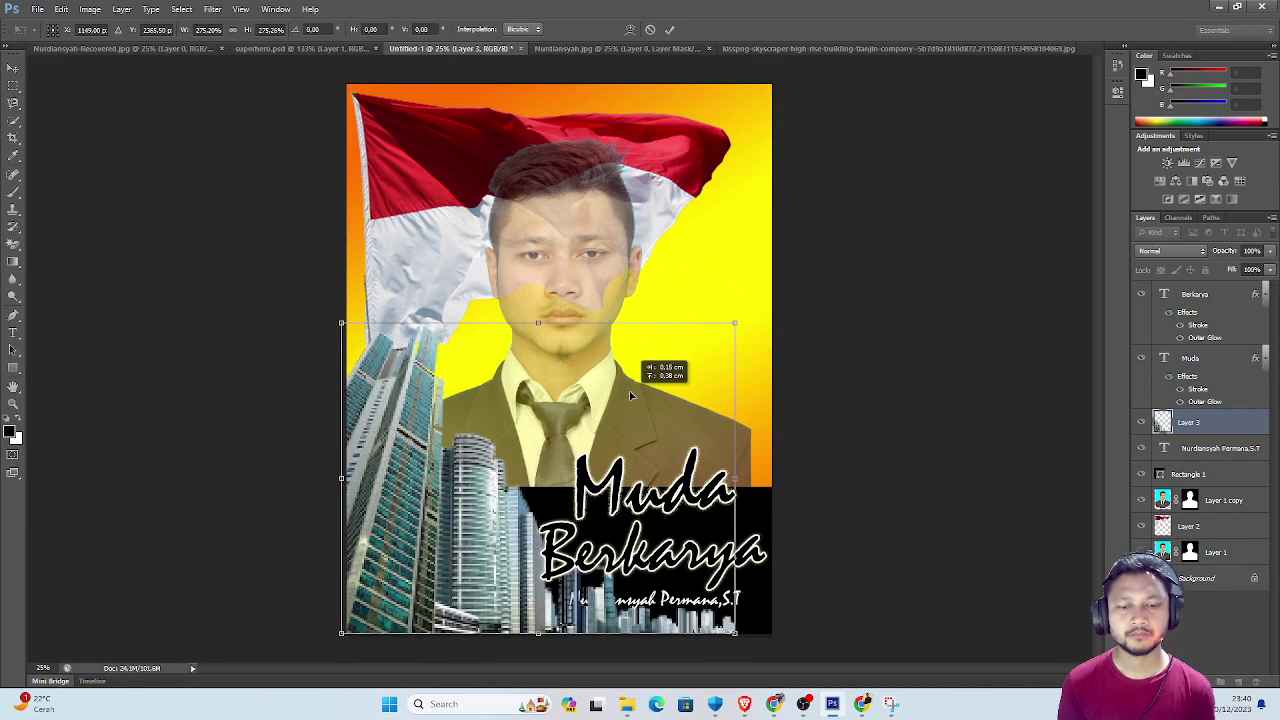
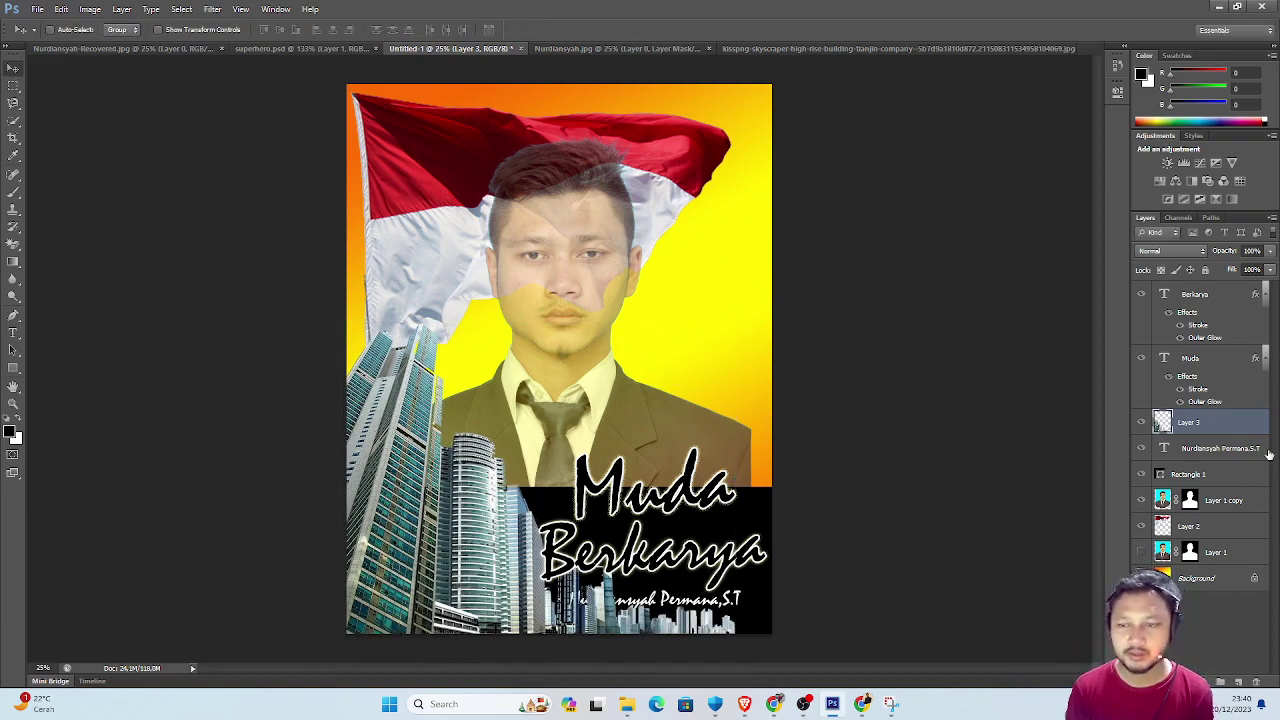
# Lower the skyscraper layer (Layer 3) to 84% opacity in Layer Style.
pyautogui.doubleClick(1226, 444)
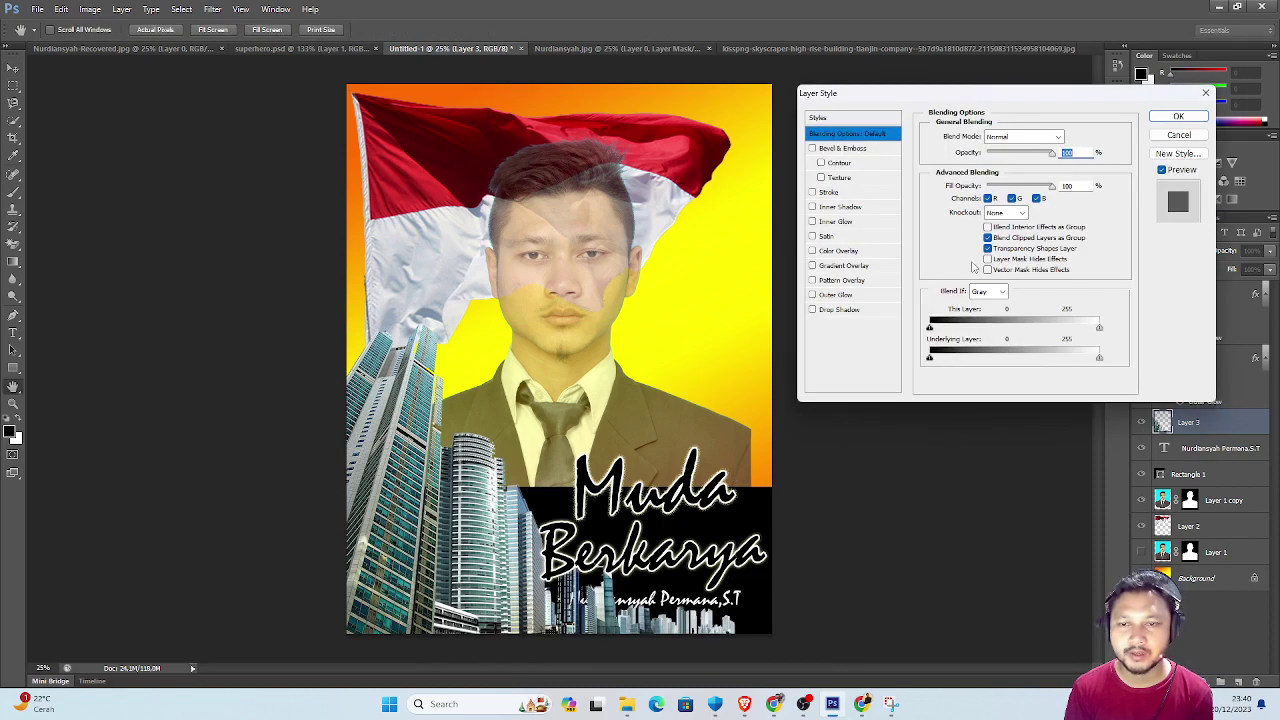
pyautogui.moveTo(1053, 154); pyautogui.dragTo(1043, 155)
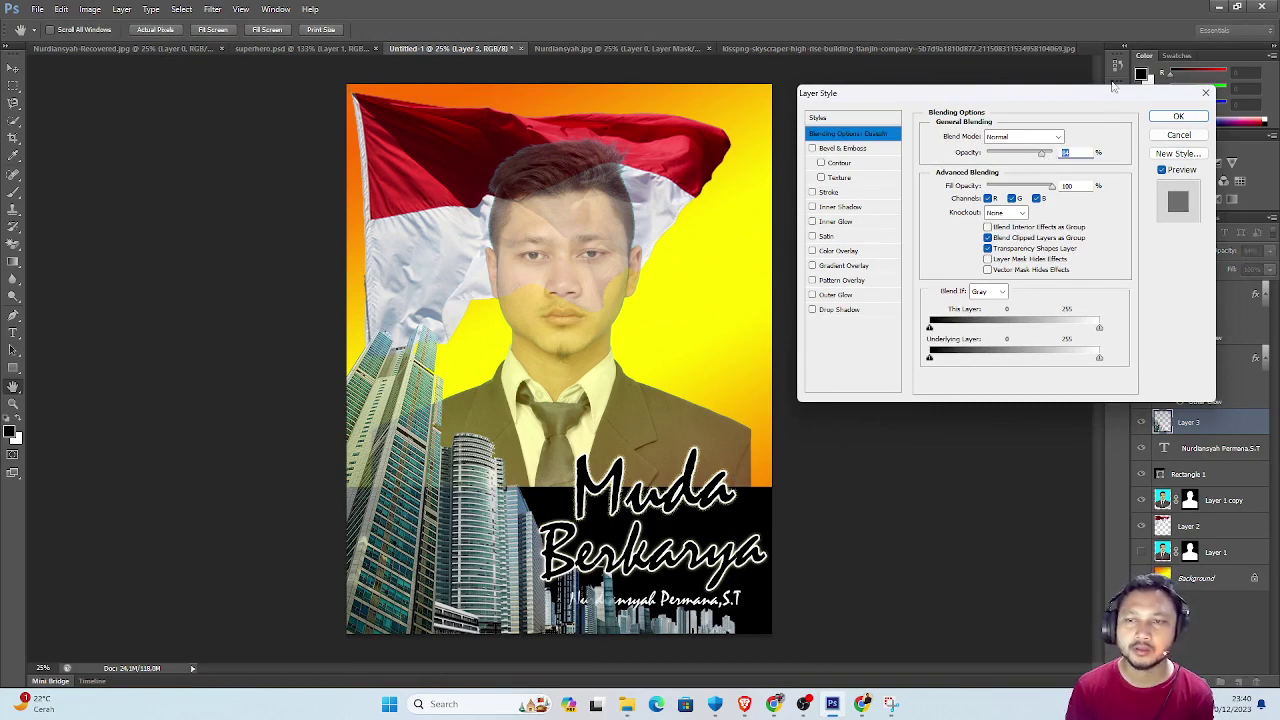
pyautogui.click(1172, 117)
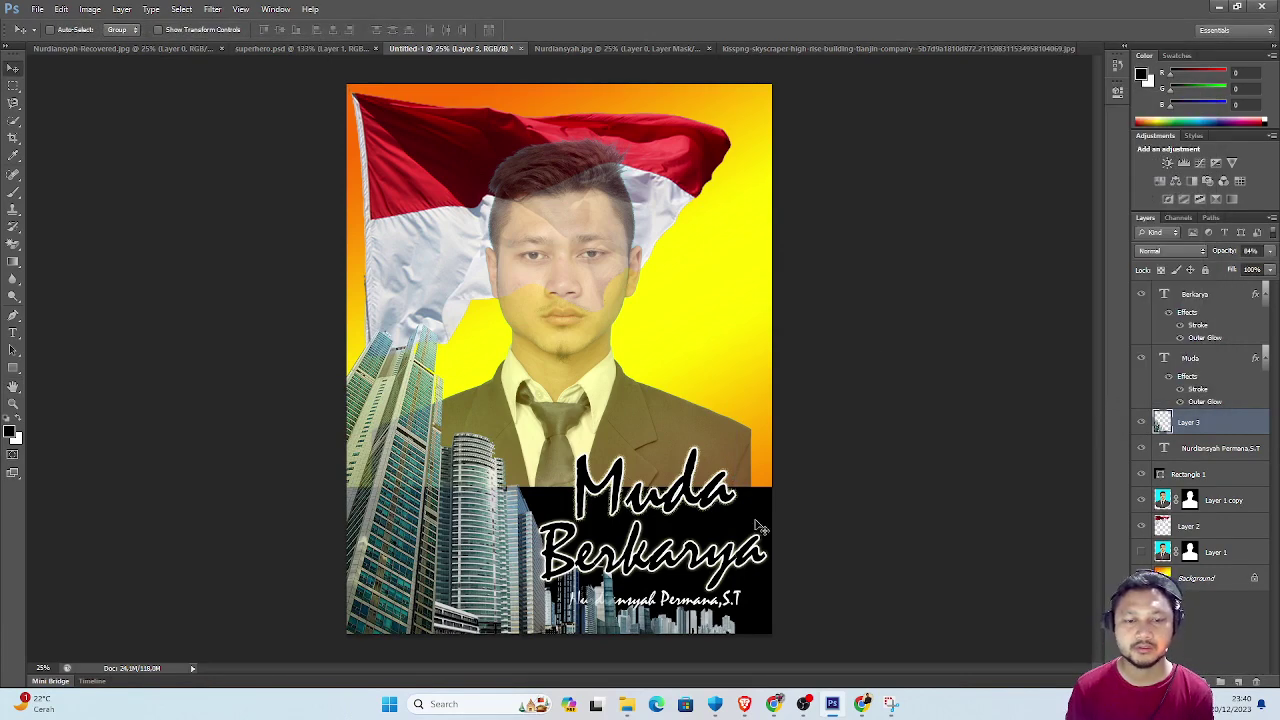
pyautogui.click(1192, 474)
# Lower the black title rectangle's top edge, shrinking it to about 96% height.
pyautogui.hotkey('ctrl', 't')
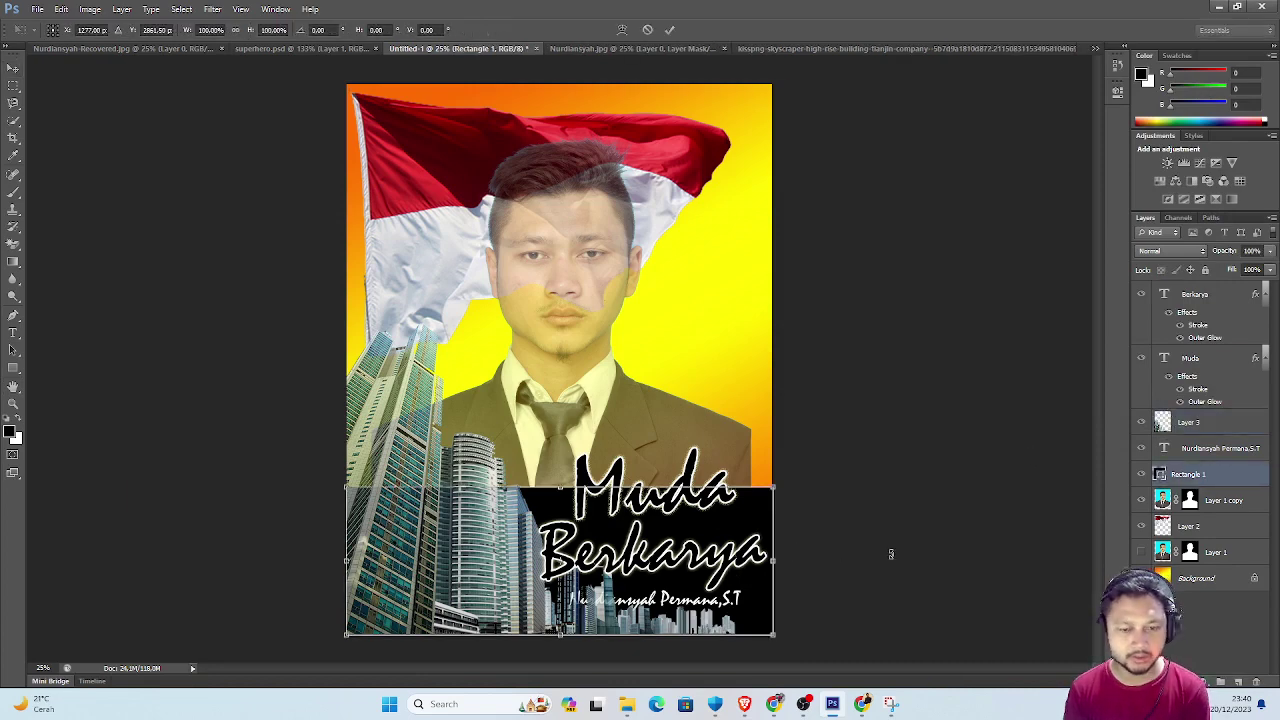
pyautogui.moveTo(559, 488)
pyautogui.mouseDown()
pyautogui.moveTo(560, 524)
pyautogui.moveTo(560, 492)
pyautogui.mouseUp()
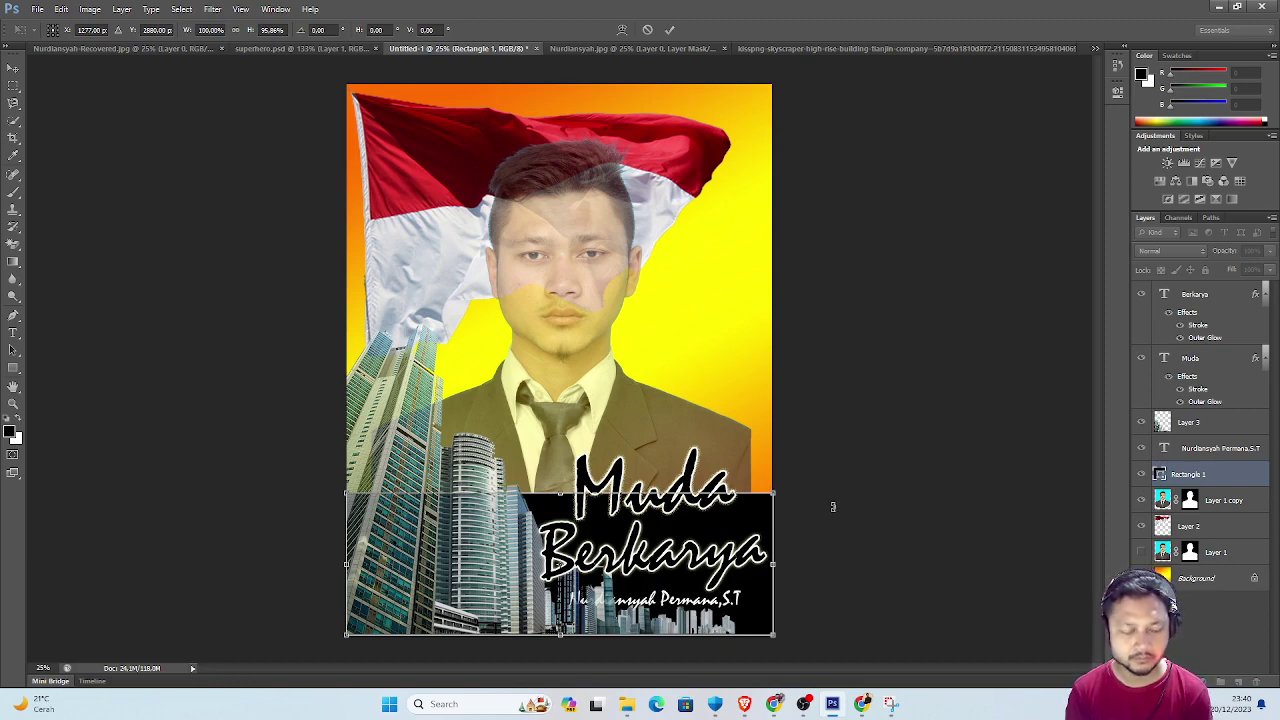
pyautogui.press('Return')
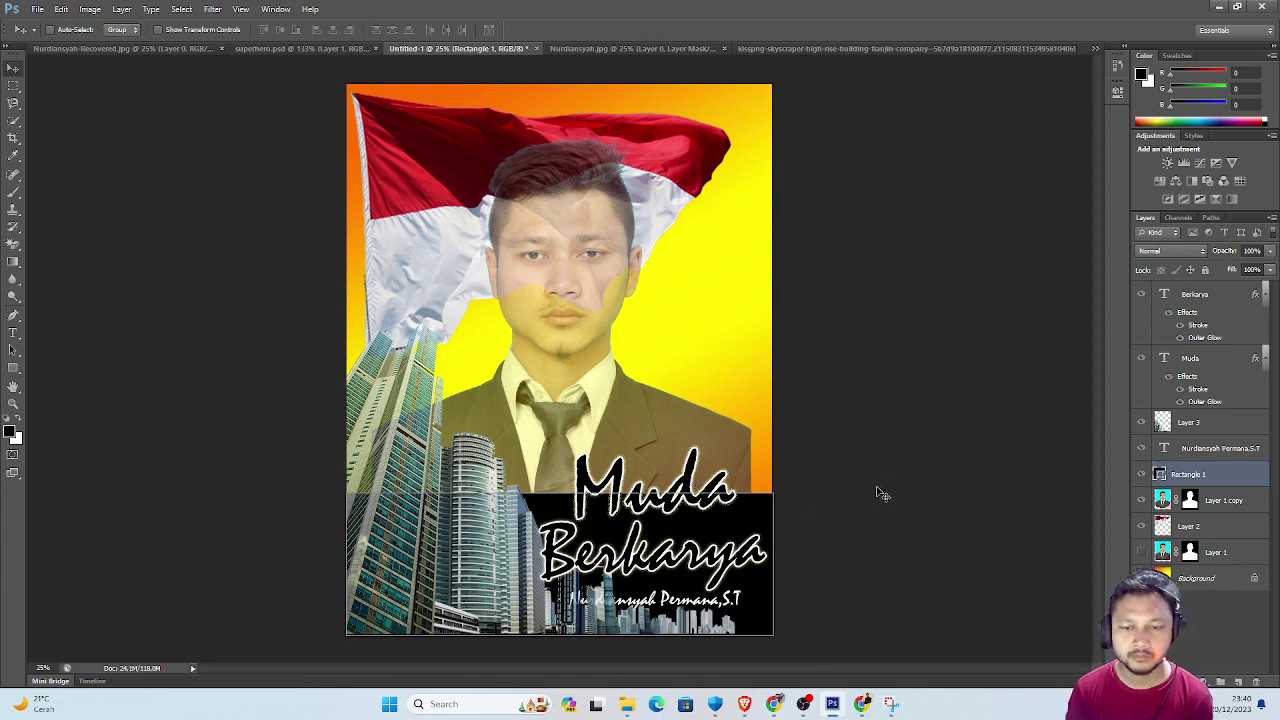
# Move the Muda title up onto the yellow area above the banner.
pyautogui.rightClick(699, 465)
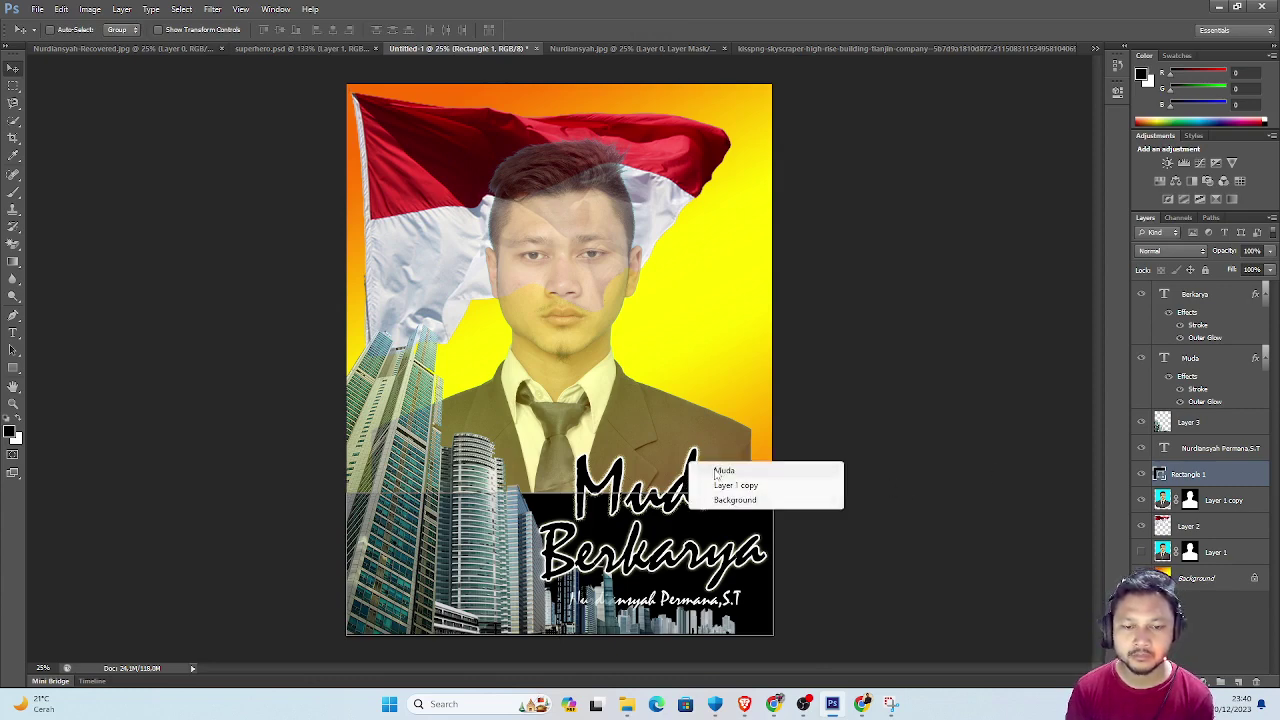
pyautogui.click(720, 471)
pyautogui.moveTo(699, 475); pyautogui.dragTo(729, 365)
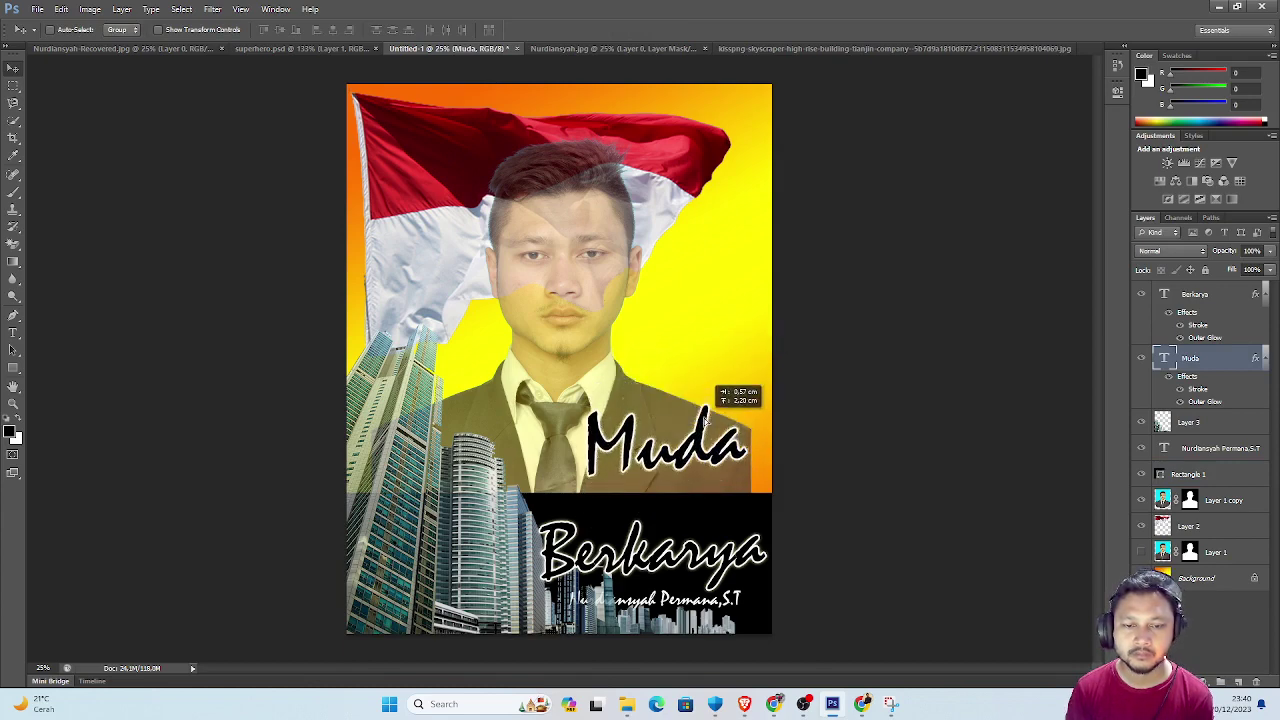
pyautogui.moveTo(730, 364)
pyautogui.mouseDown()
pyautogui.moveTo(702, 447)
pyautogui.moveTo(707, 420)
pyautogui.mouseUp()
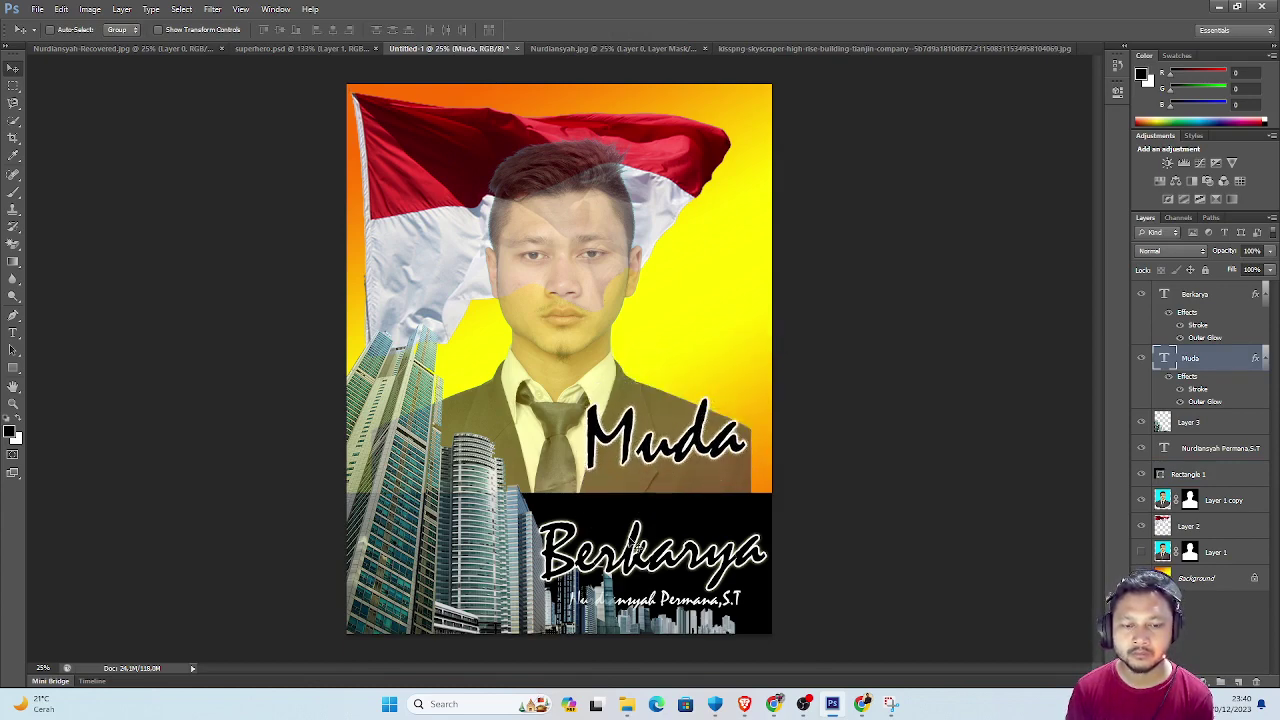
# Move the Berkarya title up so it sits directly under Muda.
pyautogui.rightClick(636, 565)
pyautogui.click(660, 563)
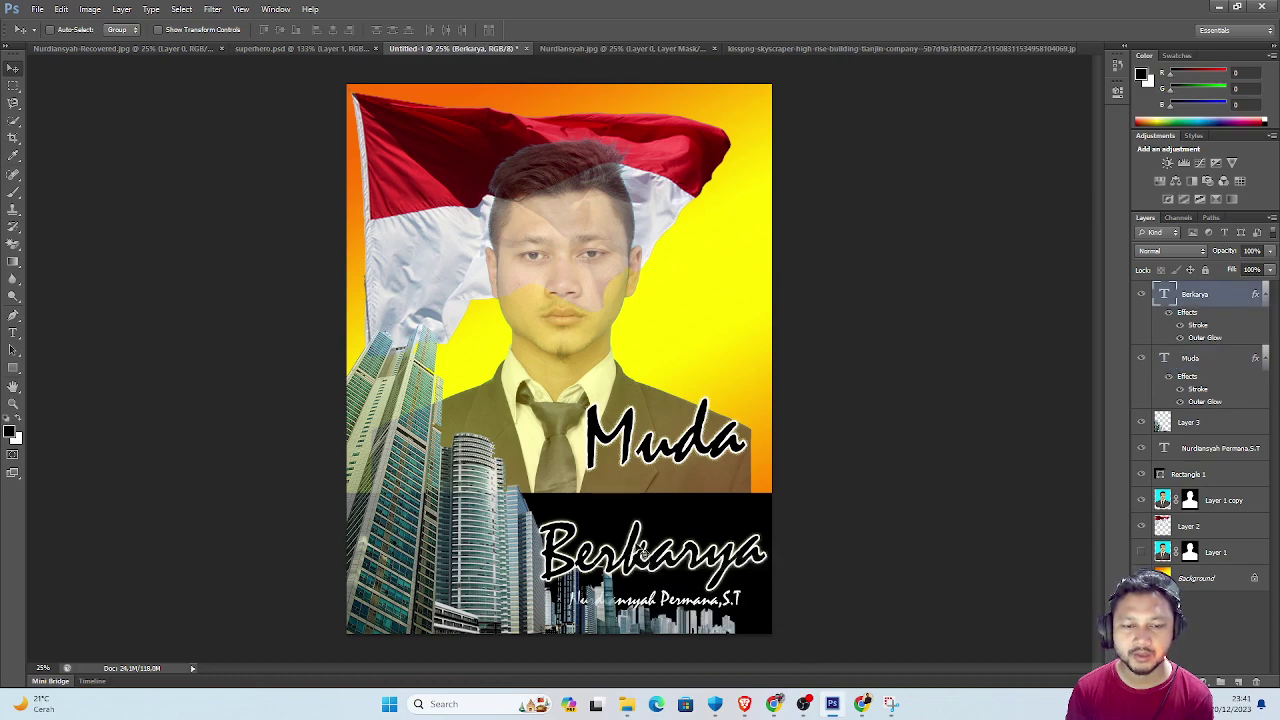
pyautogui.moveTo(648, 515); pyautogui.dragTo(655, 463)
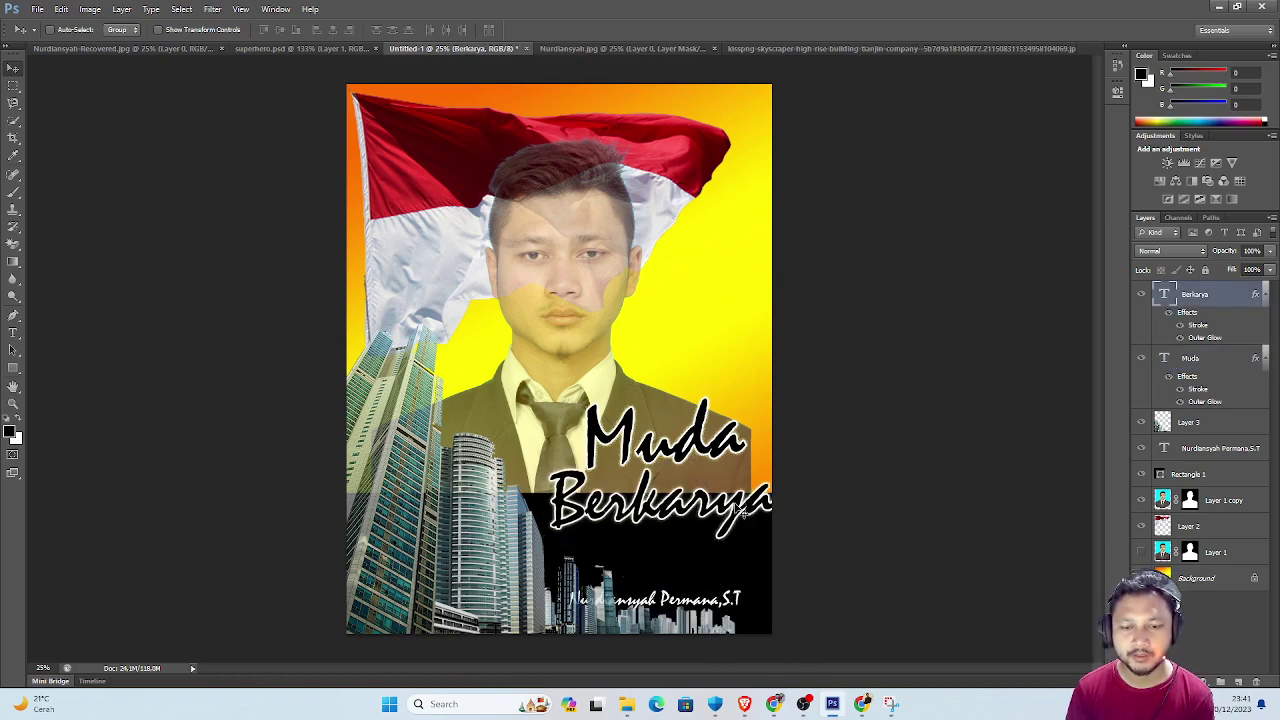
pyautogui.moveTo(741, 510); pyautogui.dragTo(735, 516)
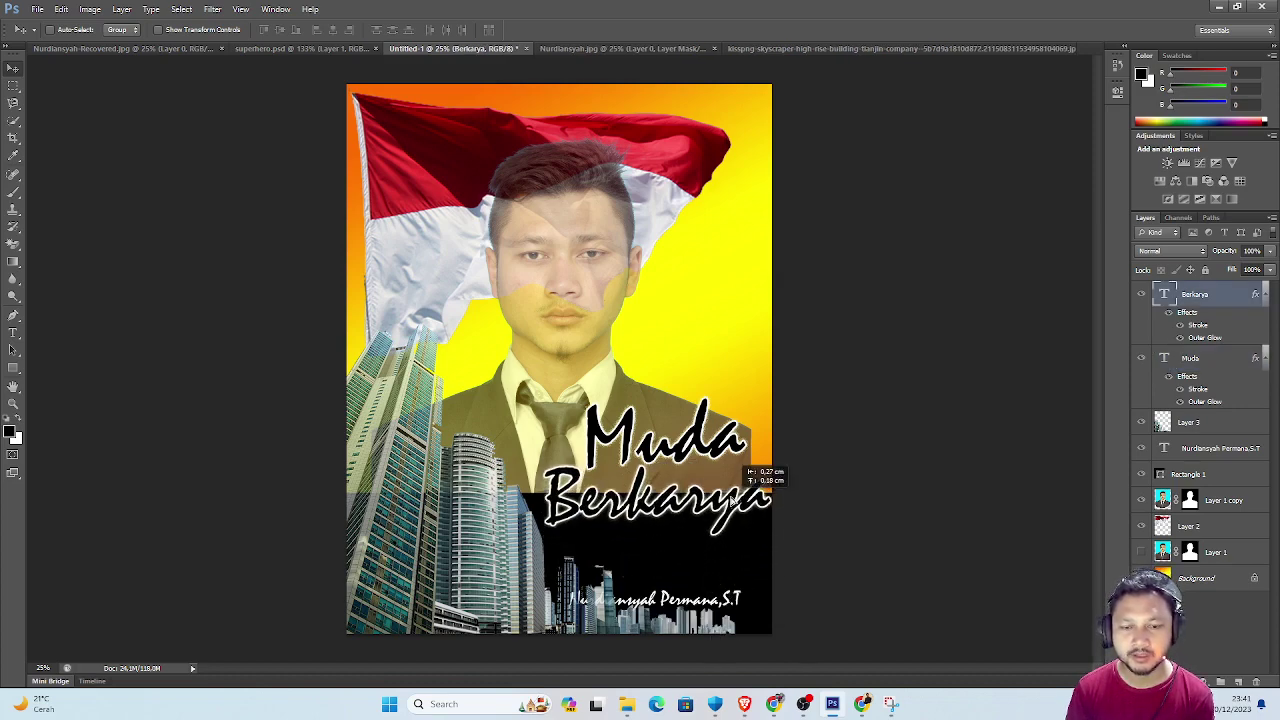
# Raise the author-name line to just below Berkarya.
pyautogui.rightClick(737, 605)
pyautogui.click(765, 607)
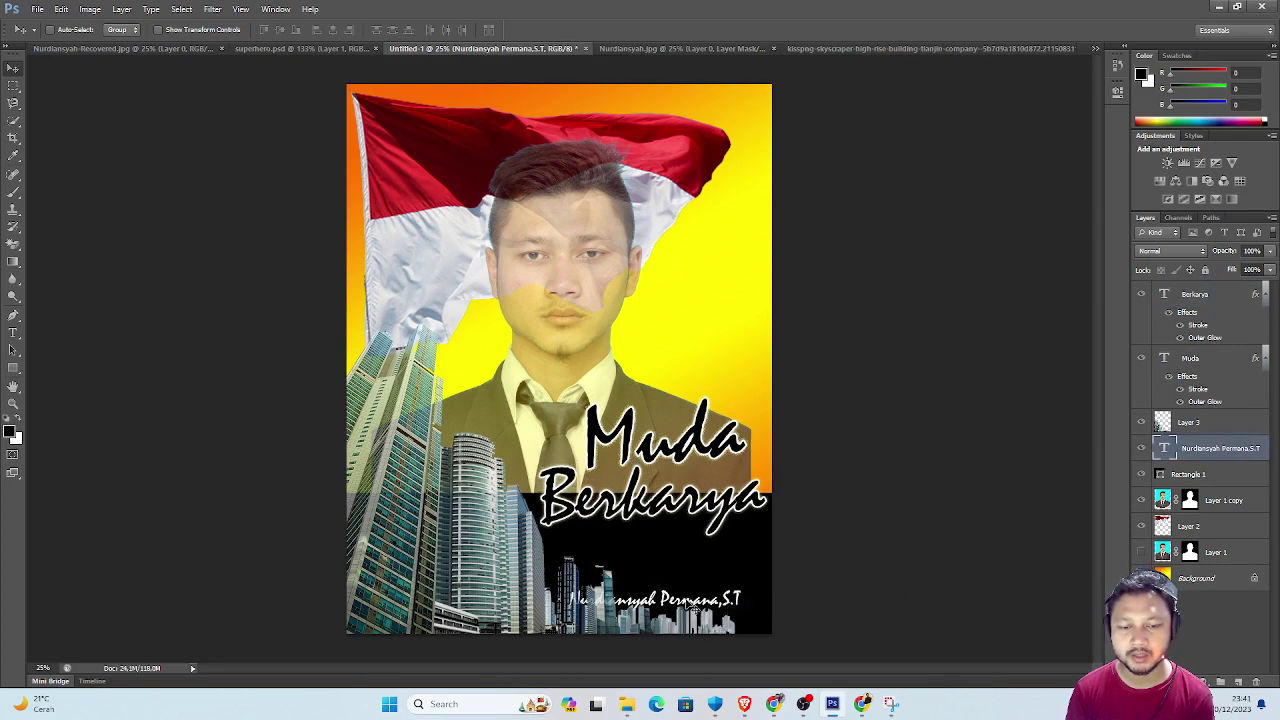
pyautogui.moveTo(692, 607); pyautogui.dragTo(693, 548)
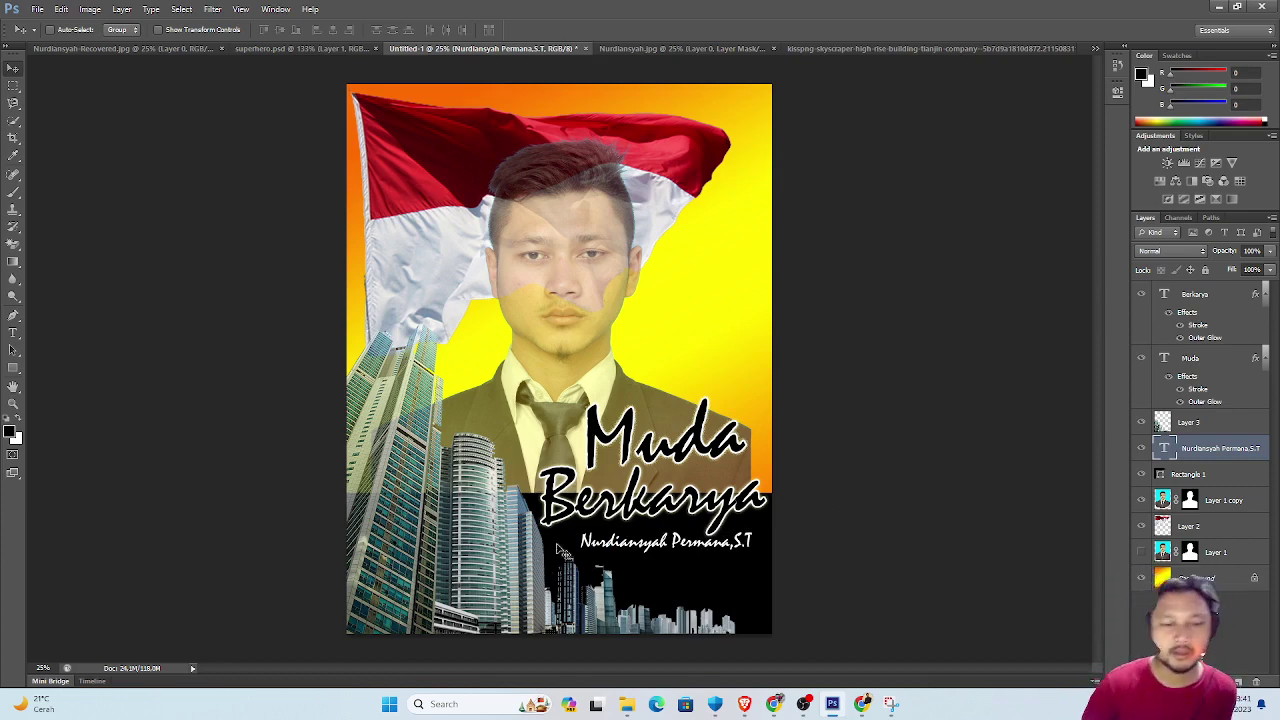
# Select the black rectangle layer and look through its blending and layer options without changes.
pyautogui.click(1198, 476)
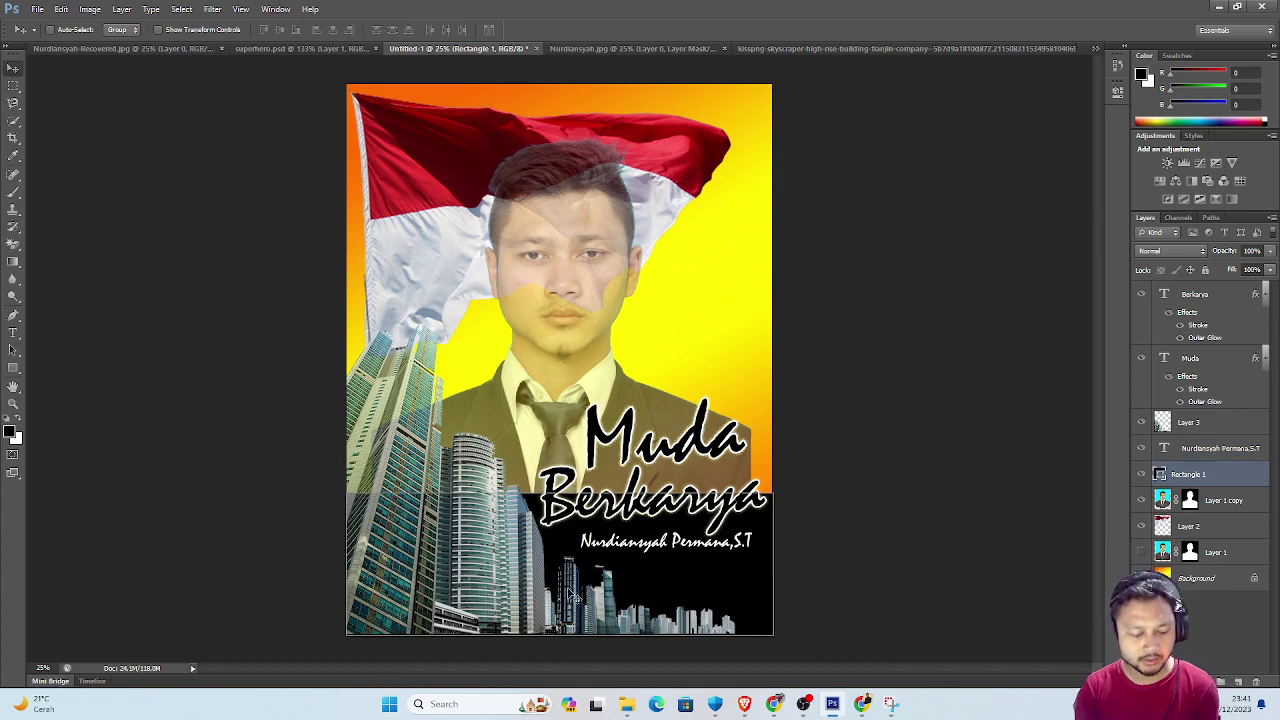
pyautogui.press('e')
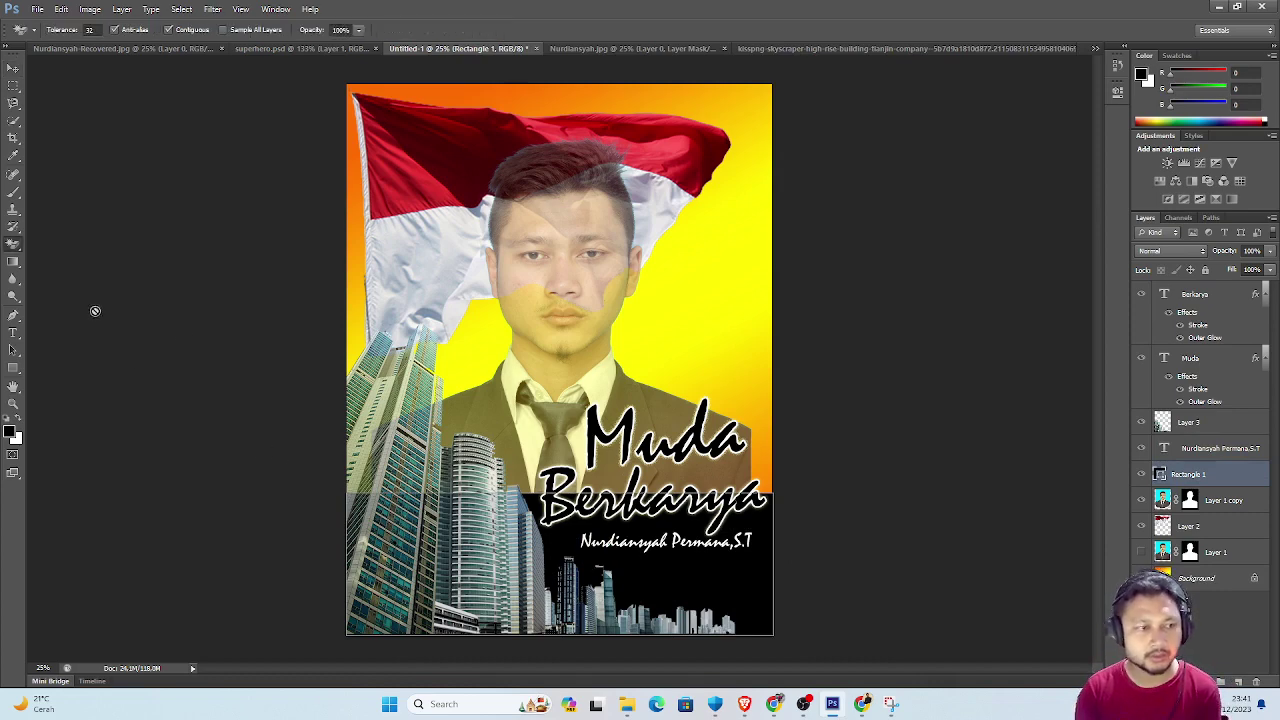
pyautogui.click(14, 69)
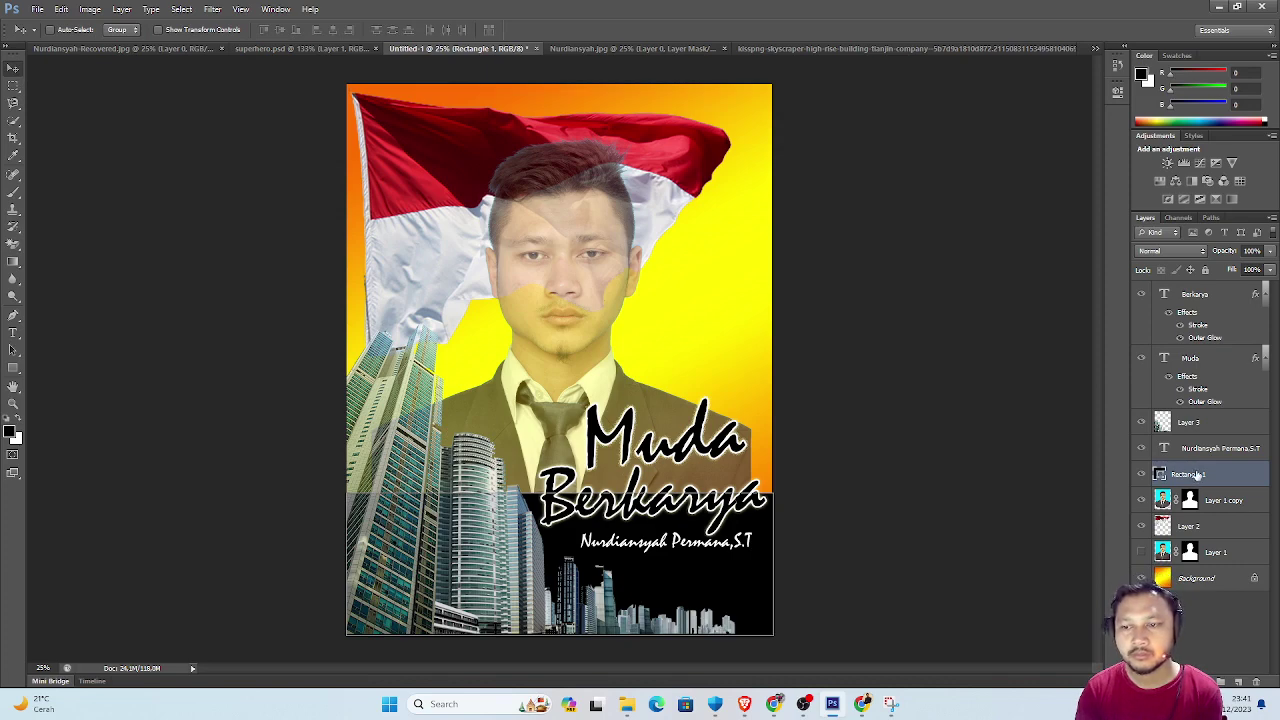
pyautogui.doubleClick(1238, 474)
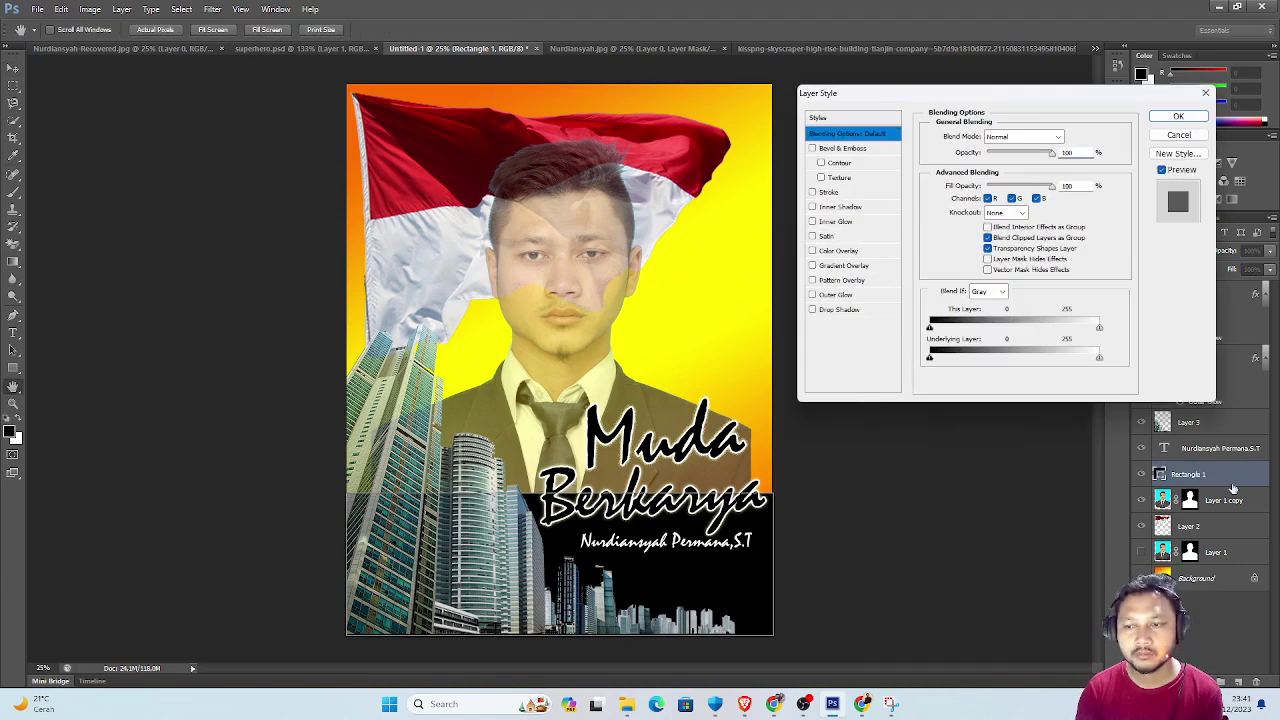
pyautogui.click(1178, 134)
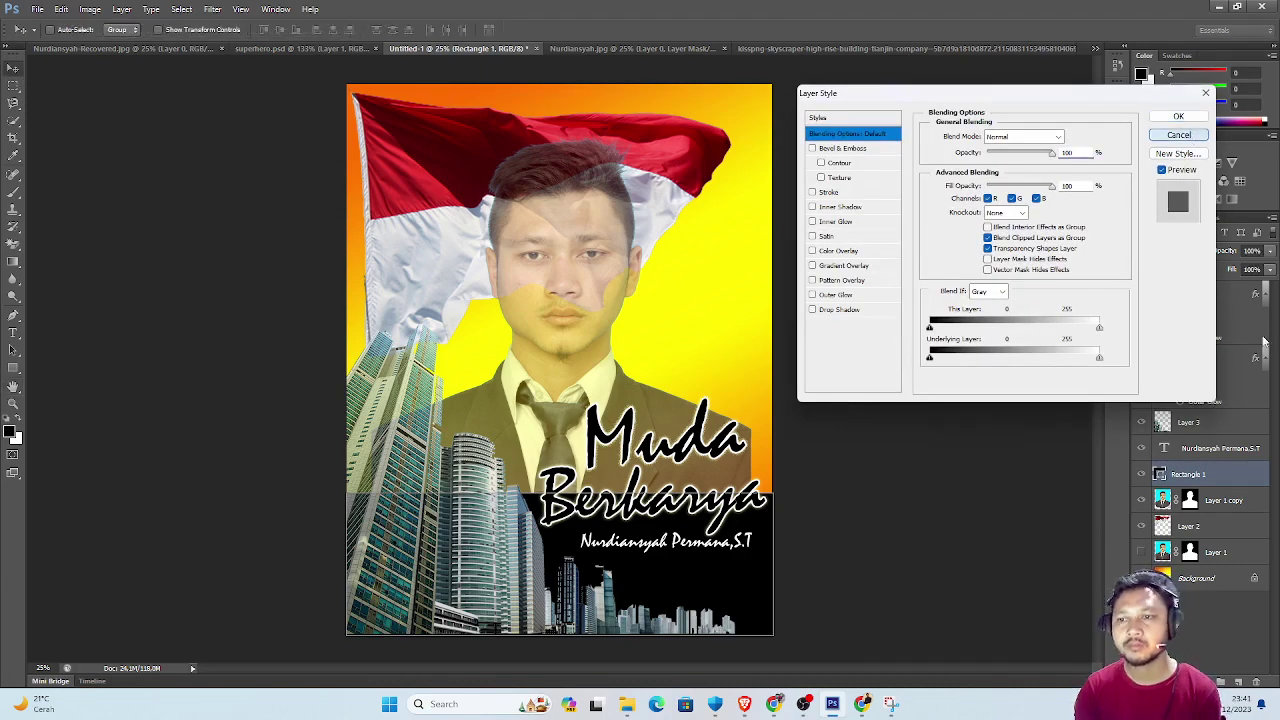
pyautogui.rightClick(1238, 479)
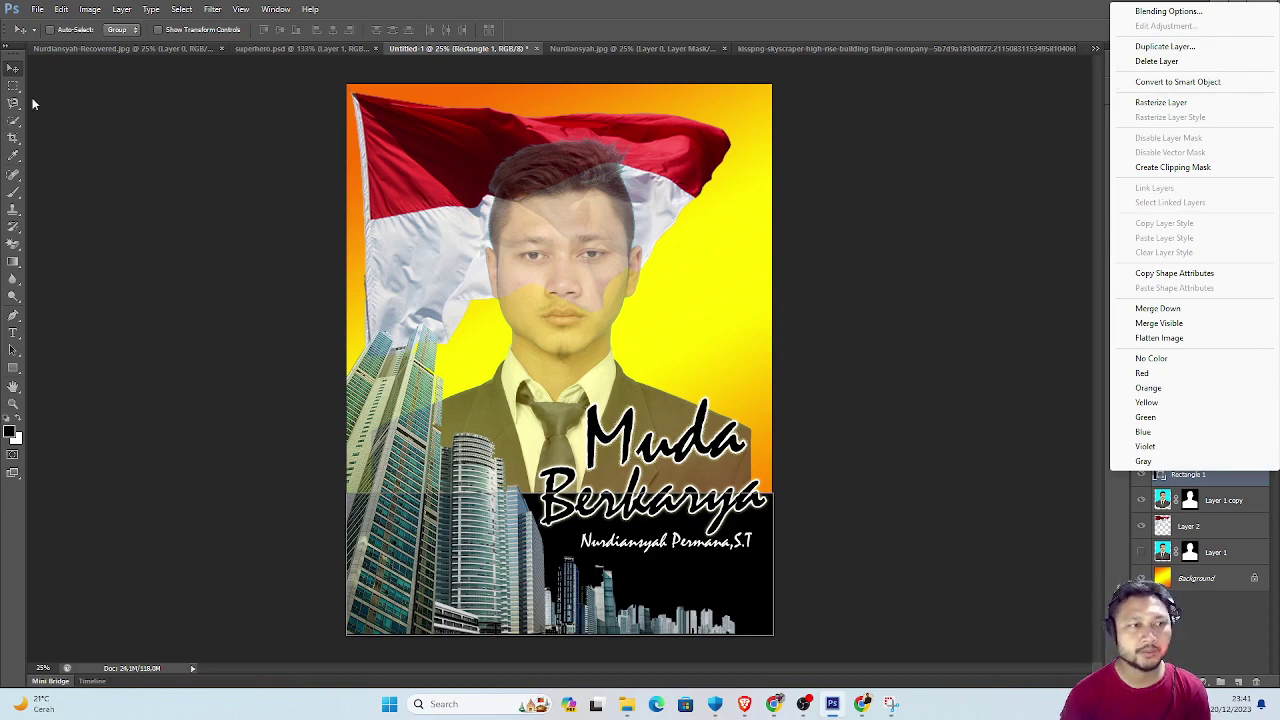
pyautogui.click(275, 143)
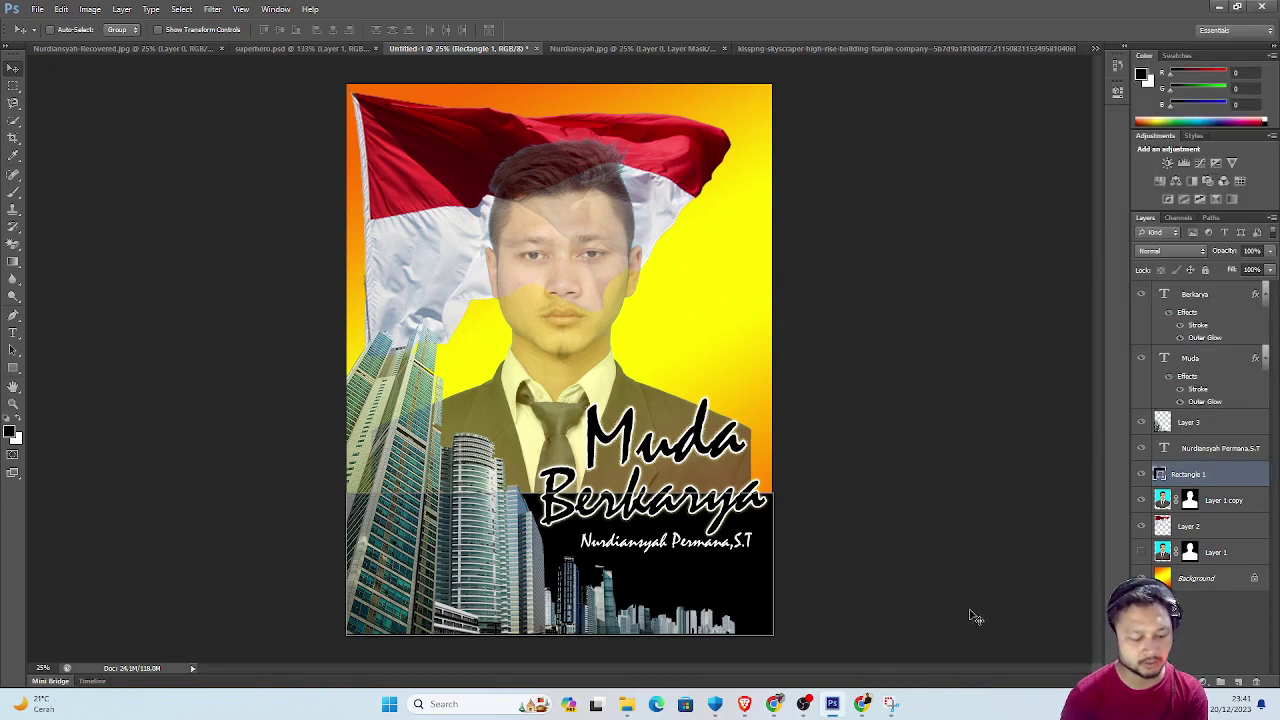
# Narrow the black rectangle to about 69% width by pulling its left edge right.
pyautogui.hotkey('ctrl', 't')
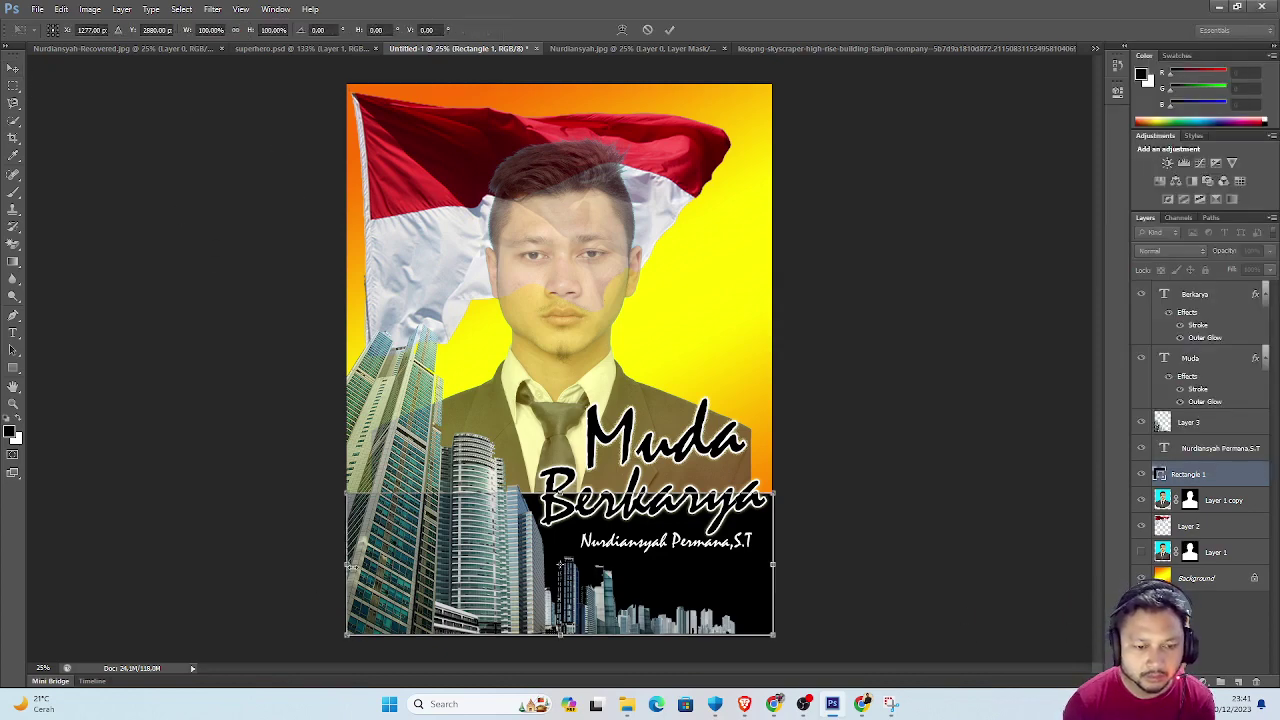
pyautogui.moveTo(346, 563); pyautogui.dragTo(480, 563)
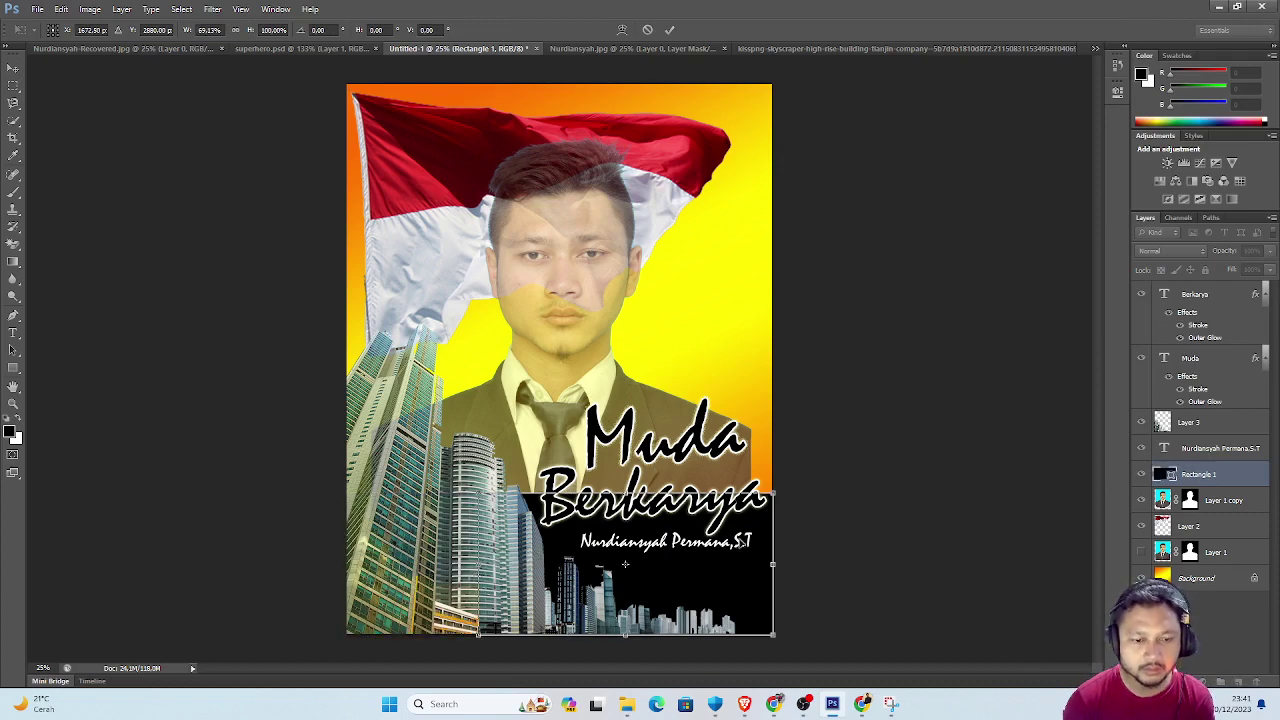
pyautogui.press('Return')
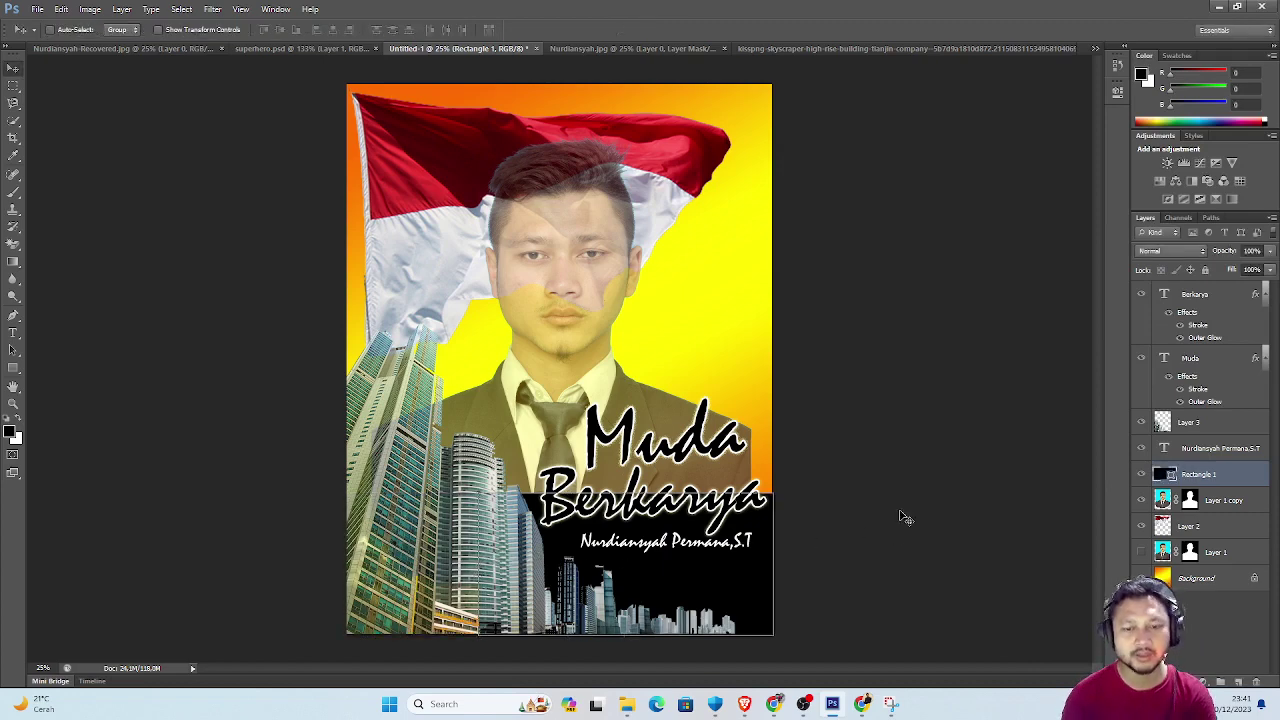
# Select the skyscraper Layer 3, then switch to the Dasar Multimedia folder in File Explorer.
pyautogui.click(1207, 412)
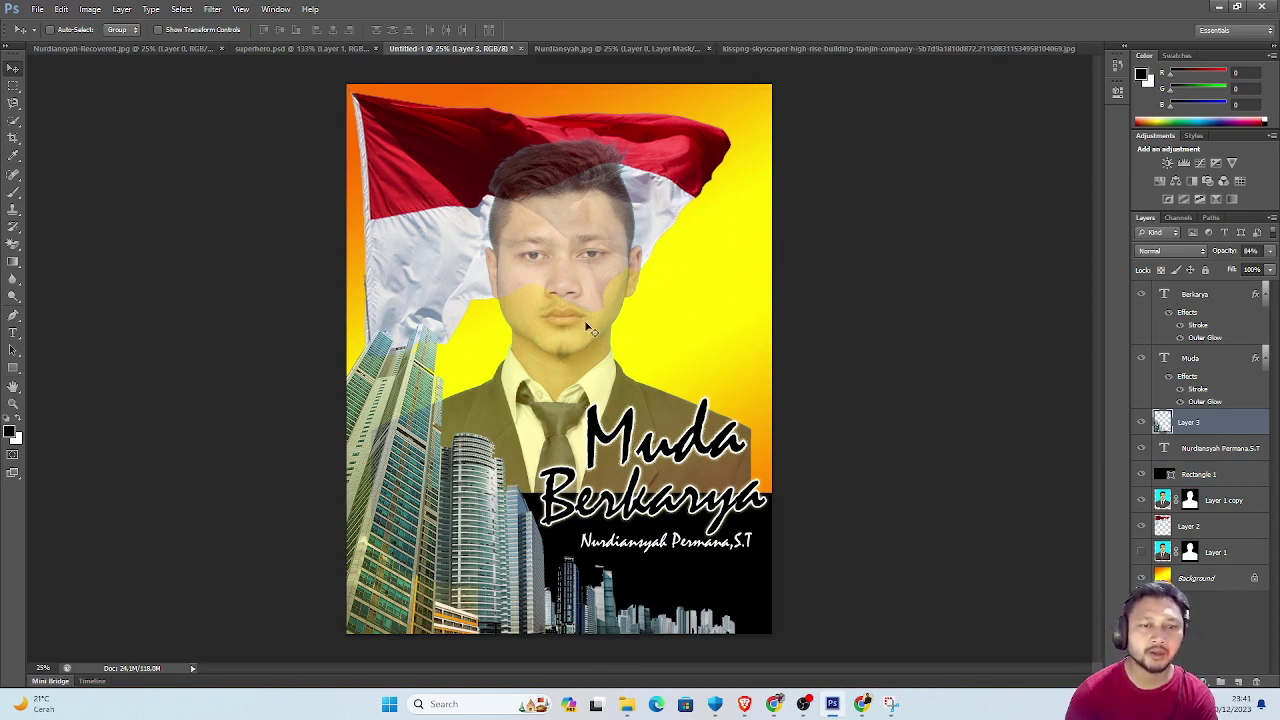
pyautogui.hotkey('alt', 'Tab')
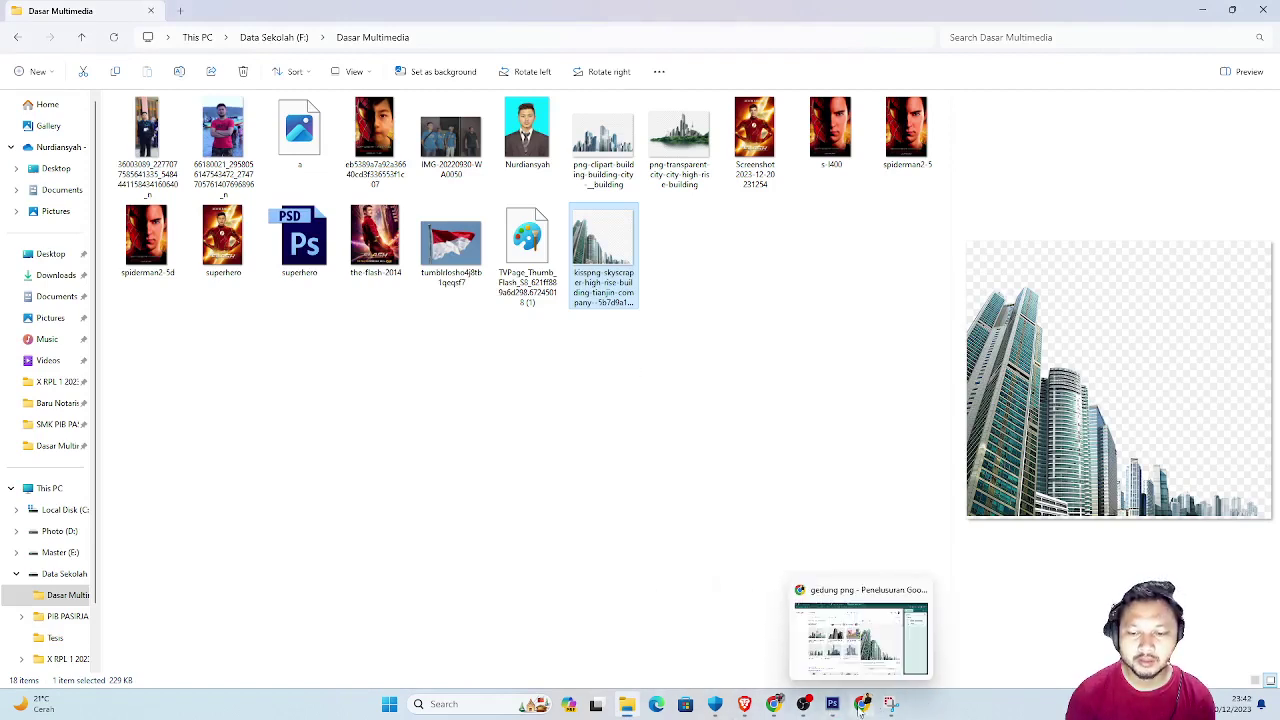
pyautogui.moveTo(803, 704)
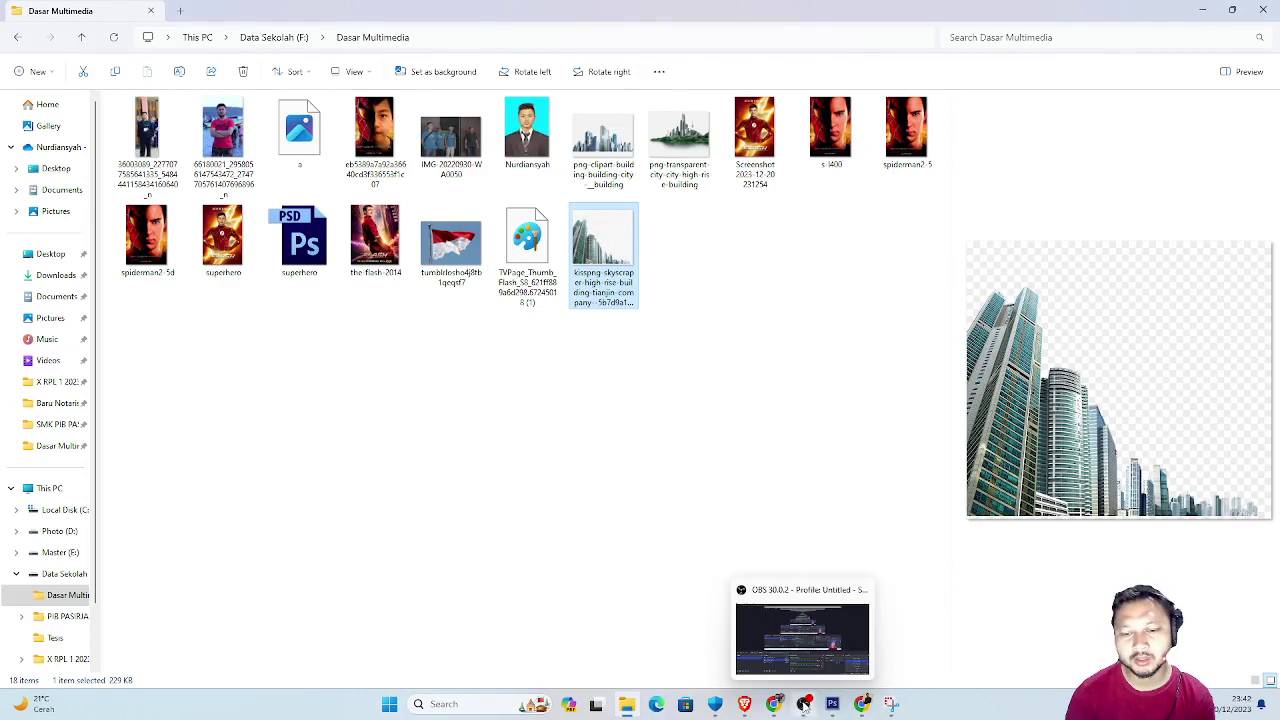
# Search Google Images in Chrome for 'golkar png'.
pyautogui.click(773, 703)
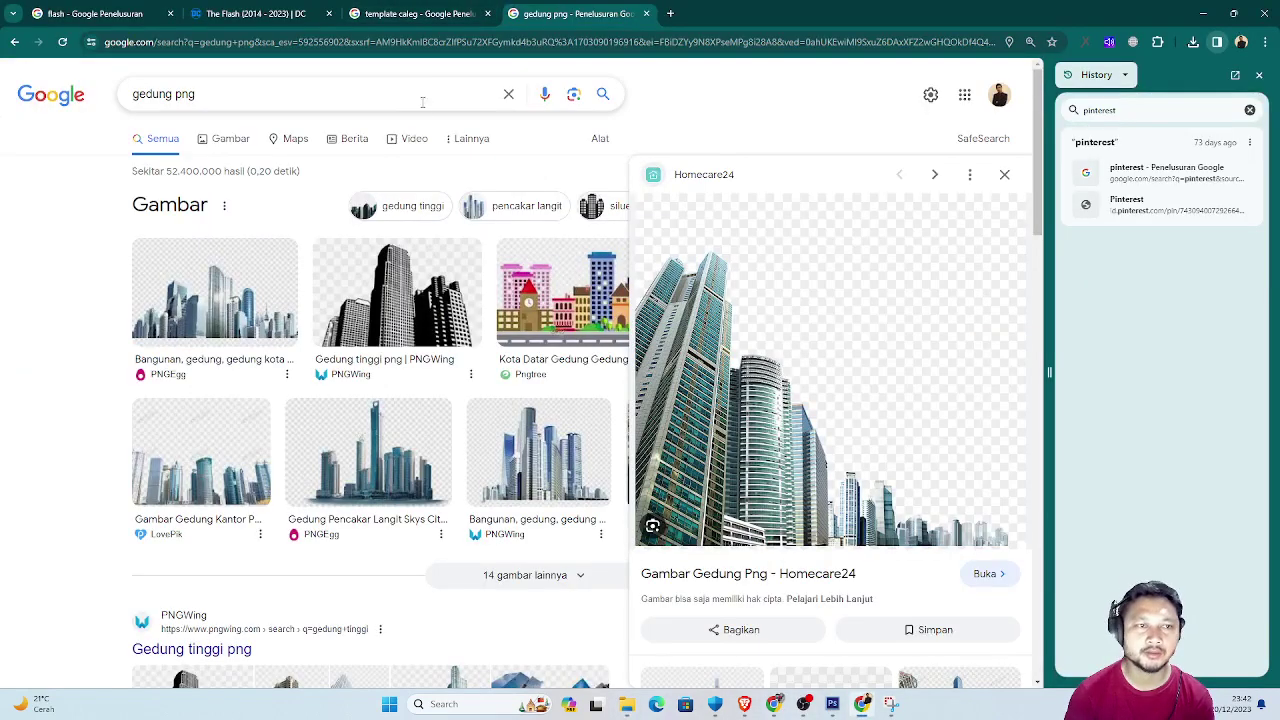
pyautogui.moveTo(411, 94); pyautogui.dragTo(97, 101)
pyautogui.write('g')
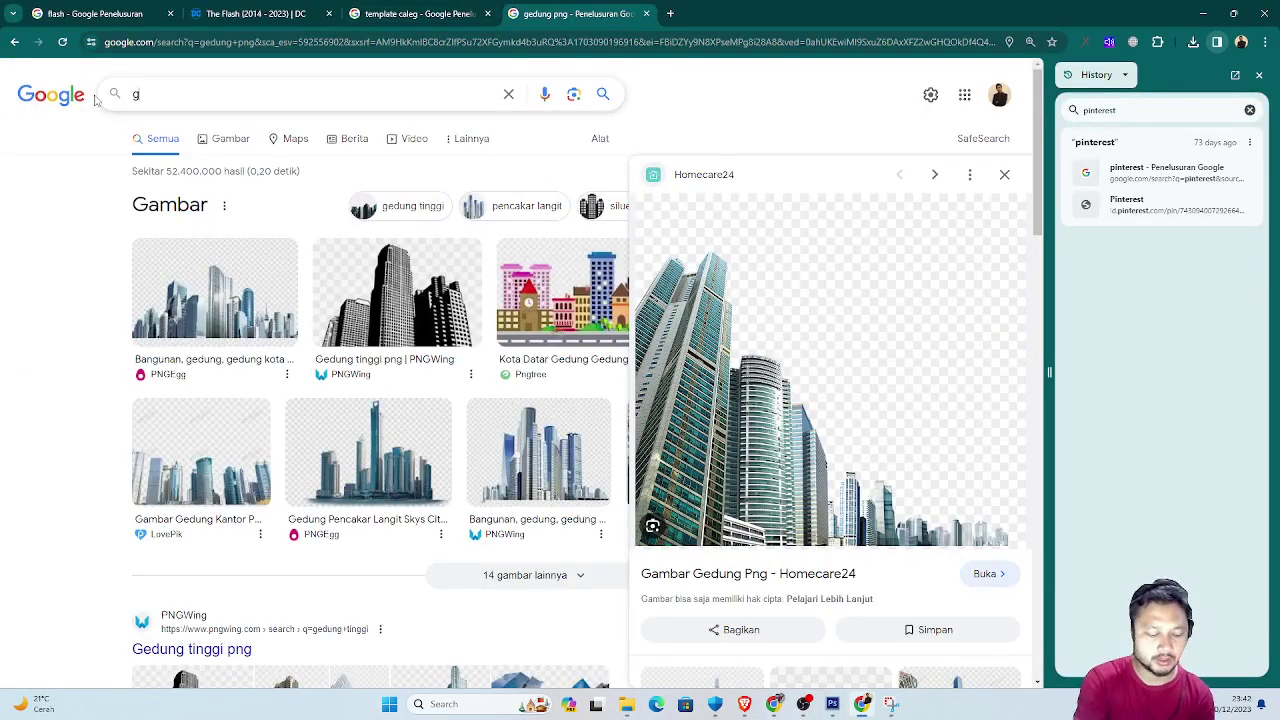
pyautogui.write('olkar p')
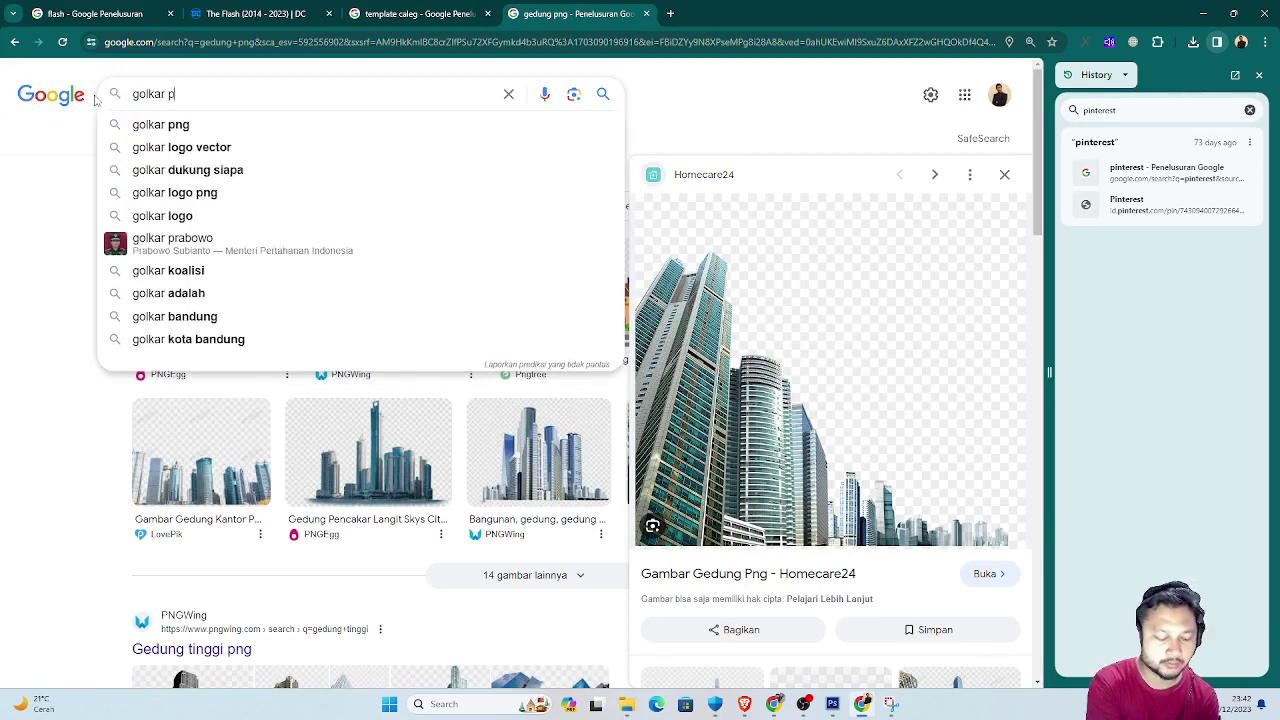
pyautogui.write('ng')
pyautogui.press('Return')
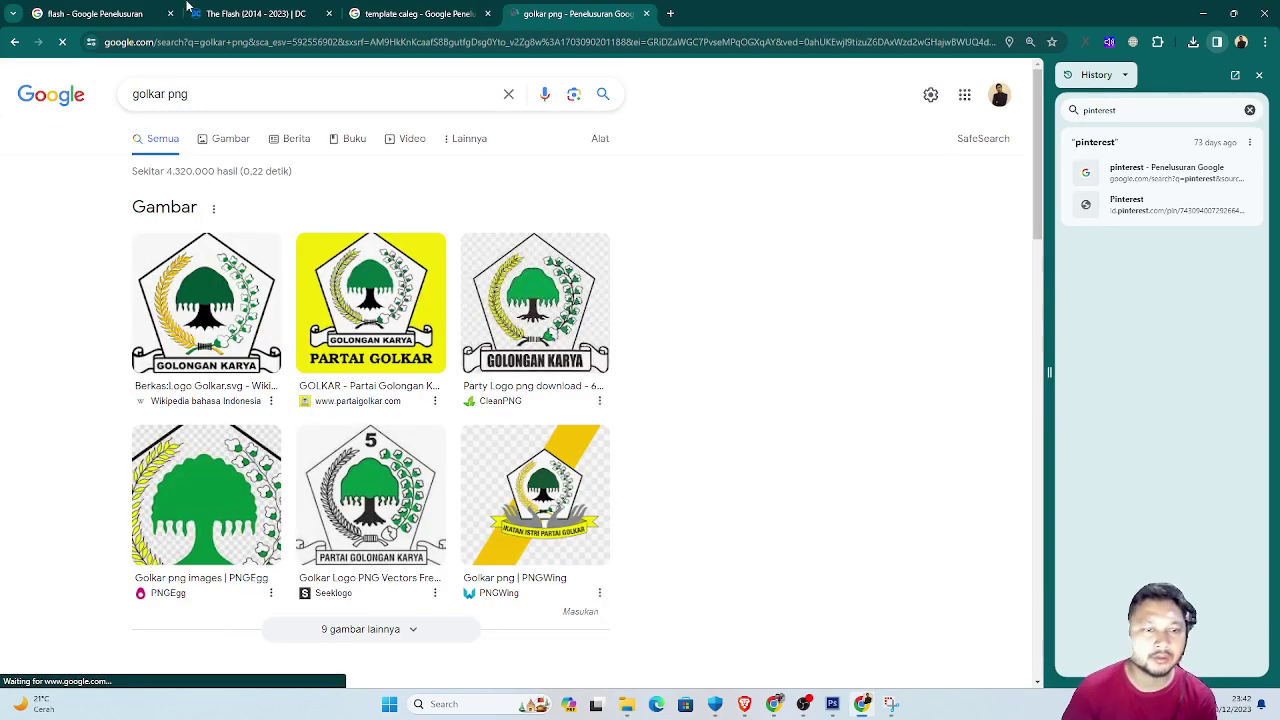
pyautogui.click(230, 140)
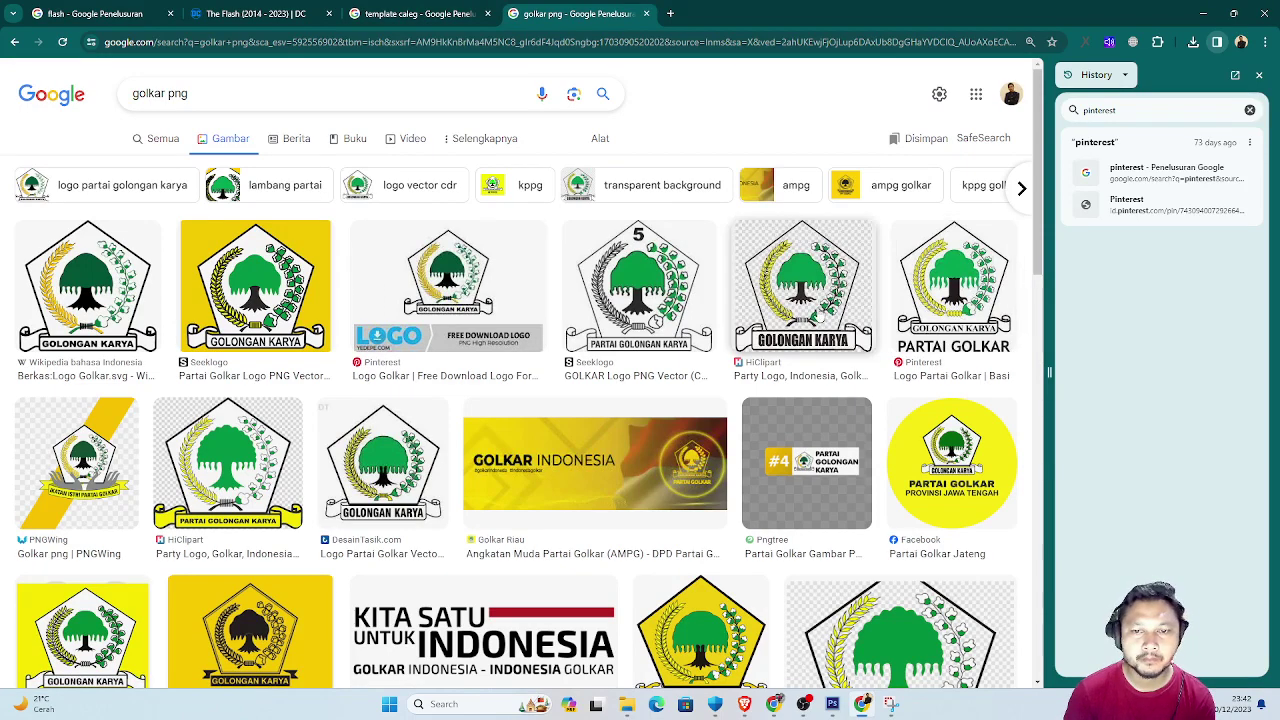
# Browse the Golkar logo results and preview the Partai Golkar Jateng logo.
pyautogui.click(830, 278)
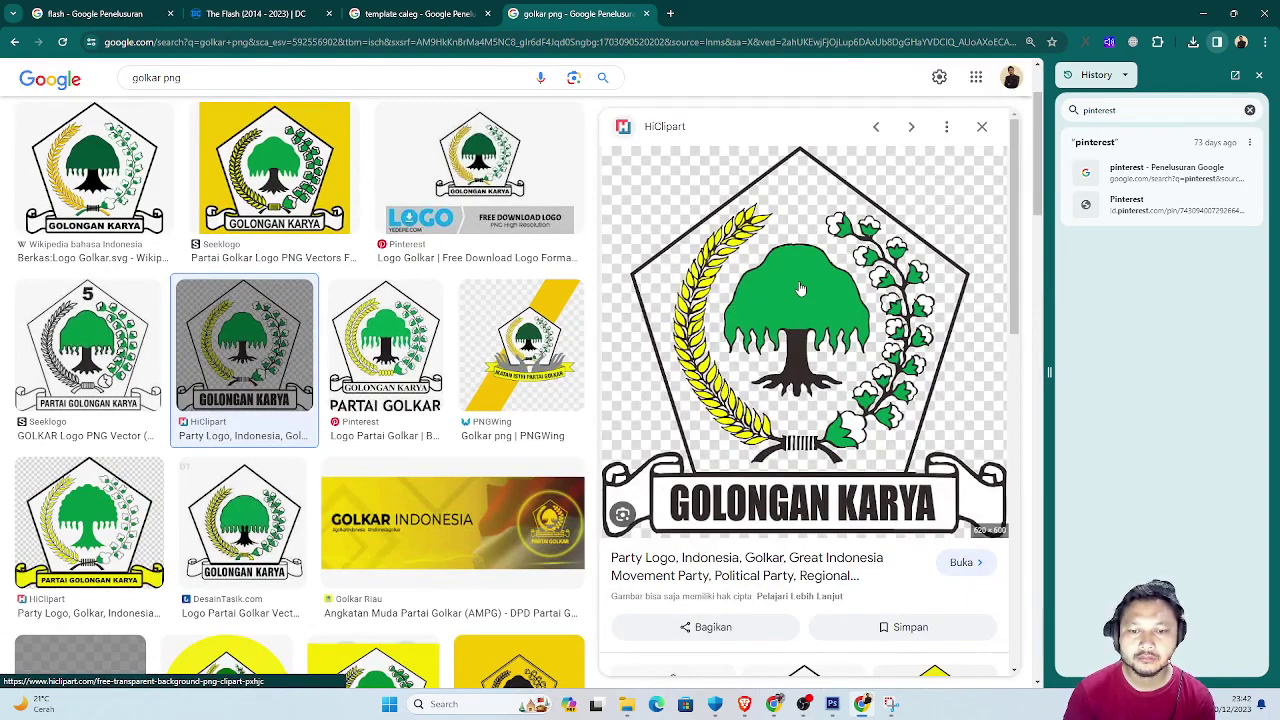
pyautogui.rightClick(800, 287)
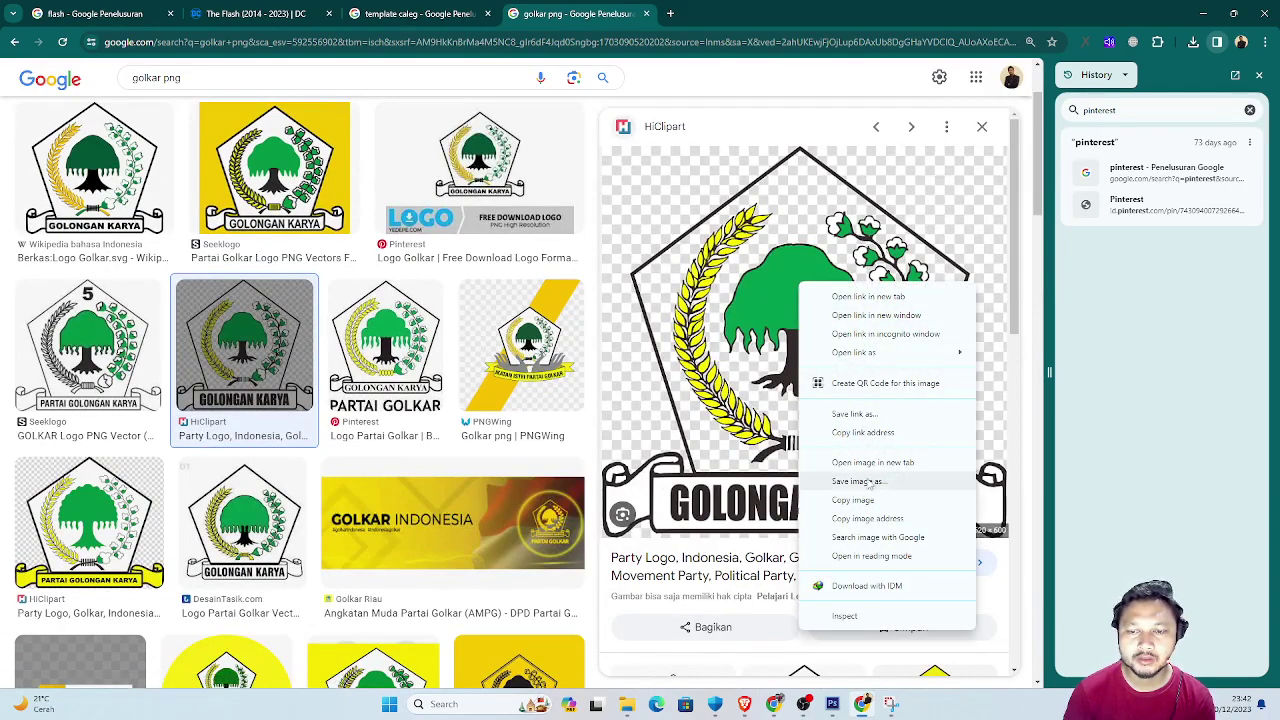
pyautogui.scroll(-1, 617, 385)
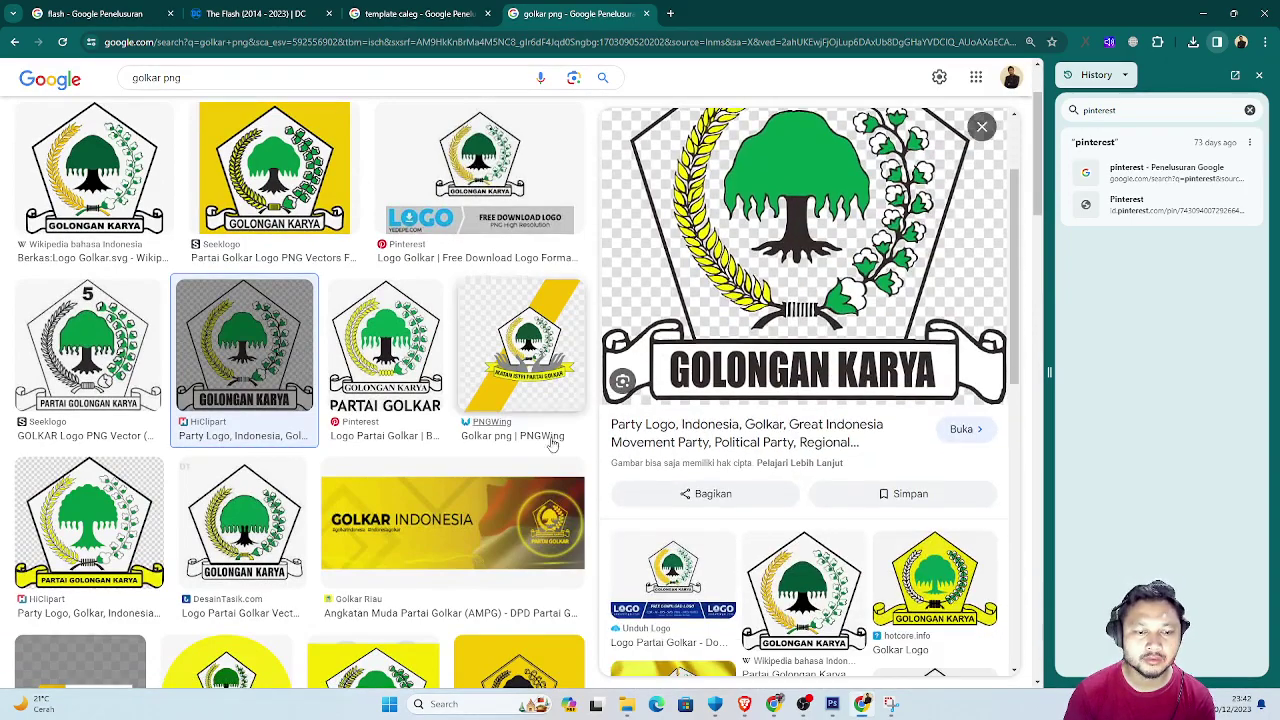
pyautogui.scroll(-2, 241, 383)
pyautogui.scroll(-1, 241, 383)
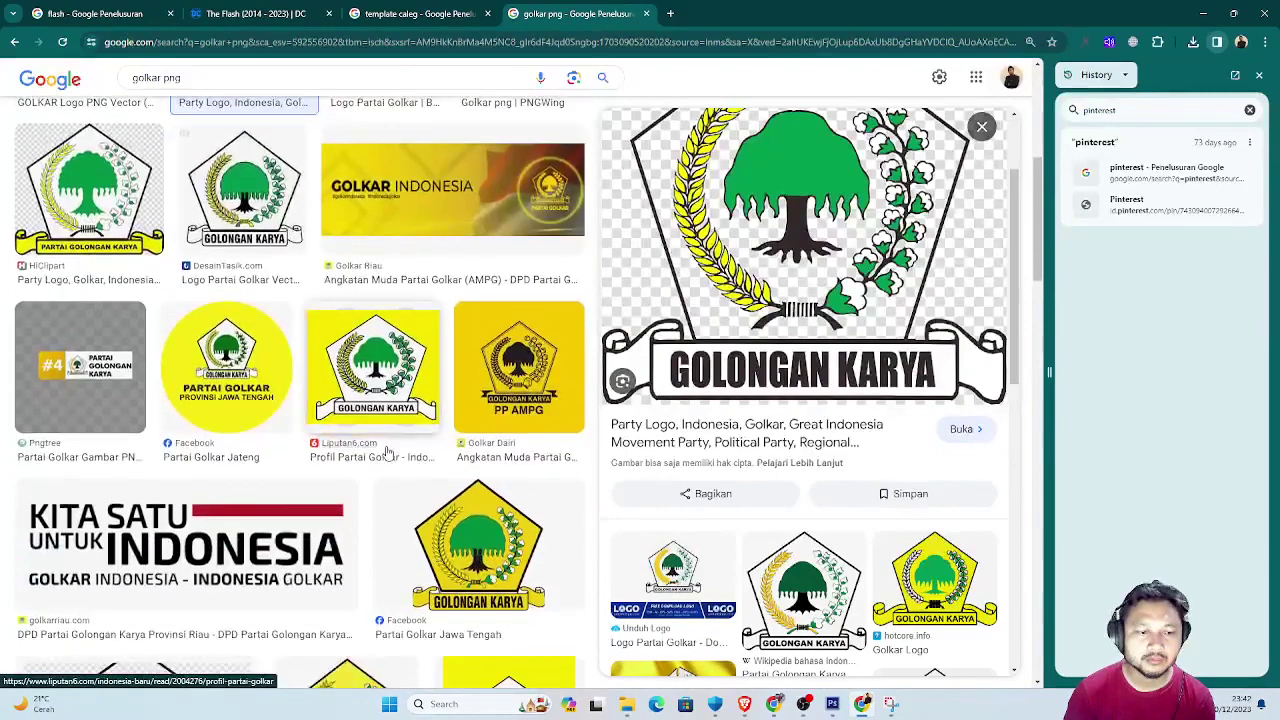
pyautogui.click(241, 381)
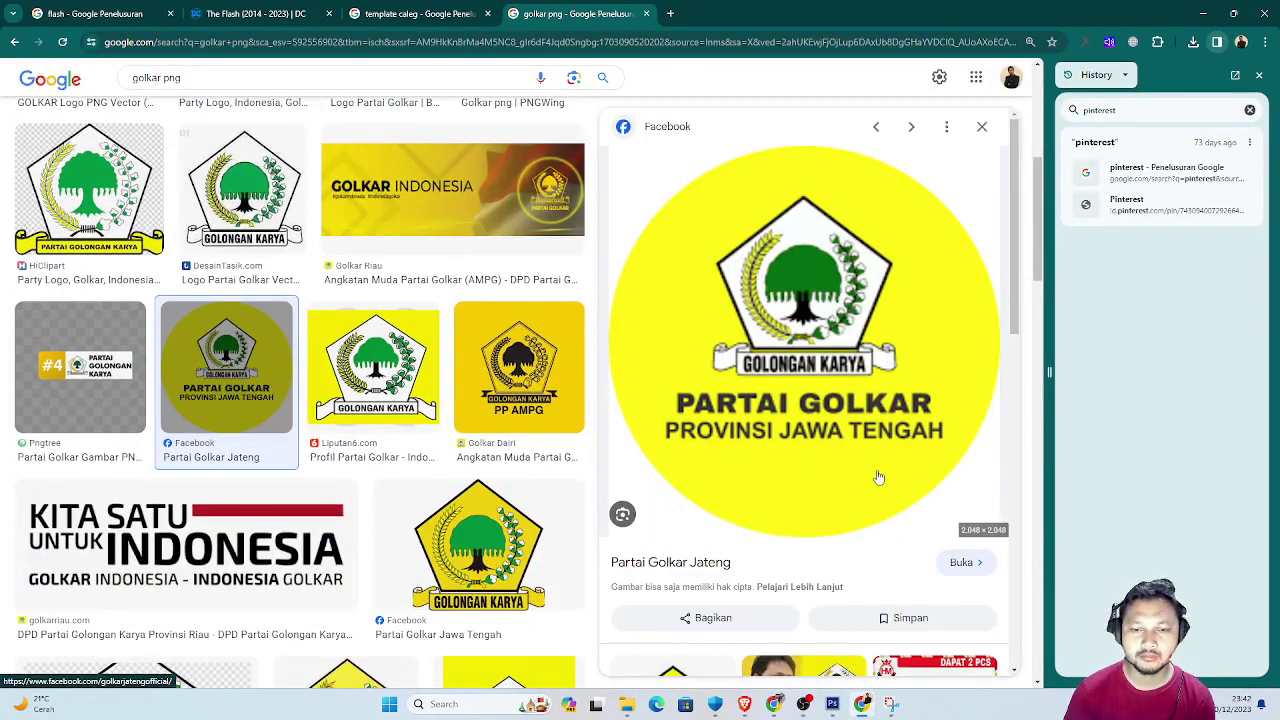
pyautogui.scroll(-1, 900, 410)
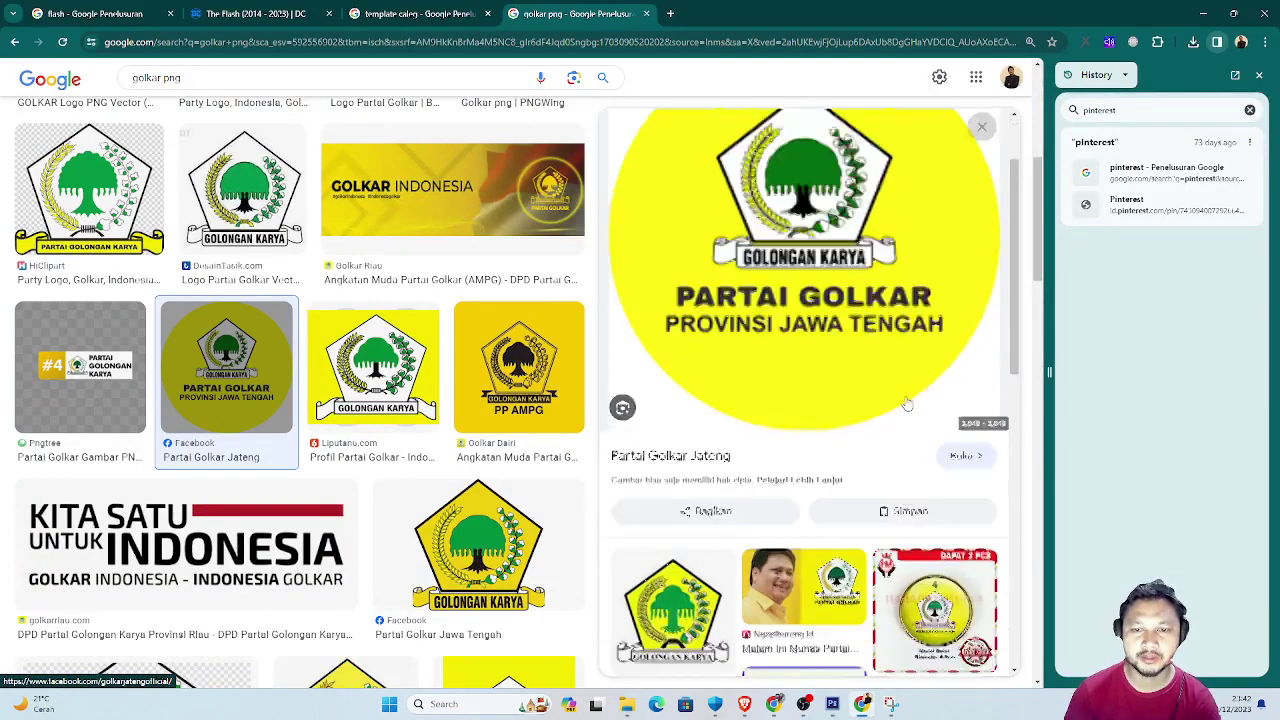
pyautogui.scroll(-3, 904, 408)
pyautogui.scroll(1, 904, 408)
pyautogui.scroll(3, 904, 408)
# Open the Jateng logo image in a new tab and save it as 'download' in Dasar Multimedia.
pyautogui.rightClick(848, 288)
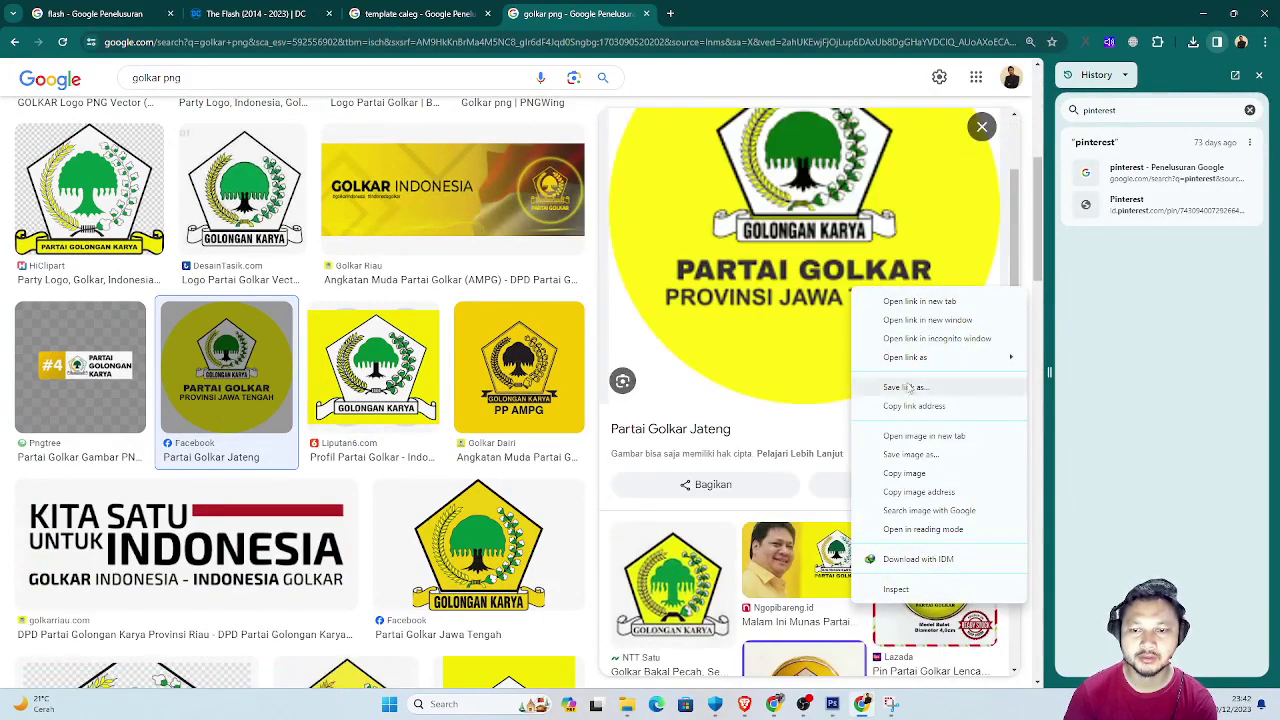
pyautogui.click(910, 442)
pyautogui.click(736, 18)
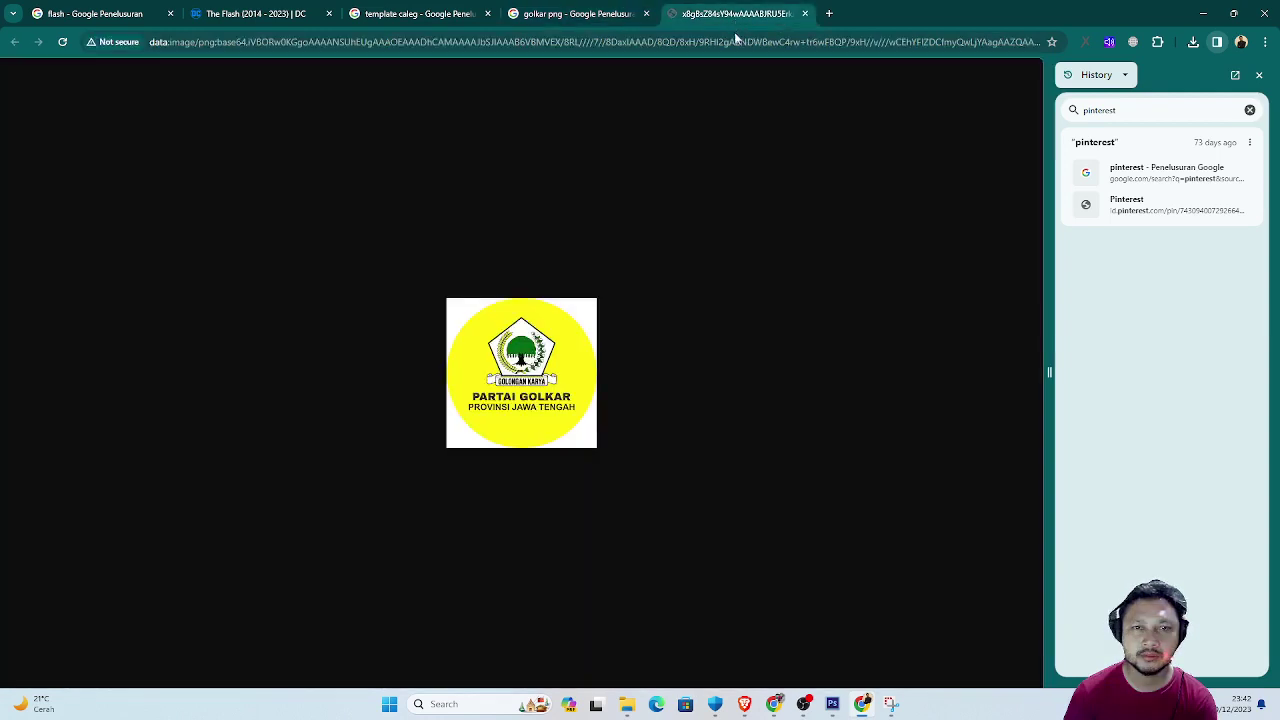
pyautogui.rightClick(530, 366)
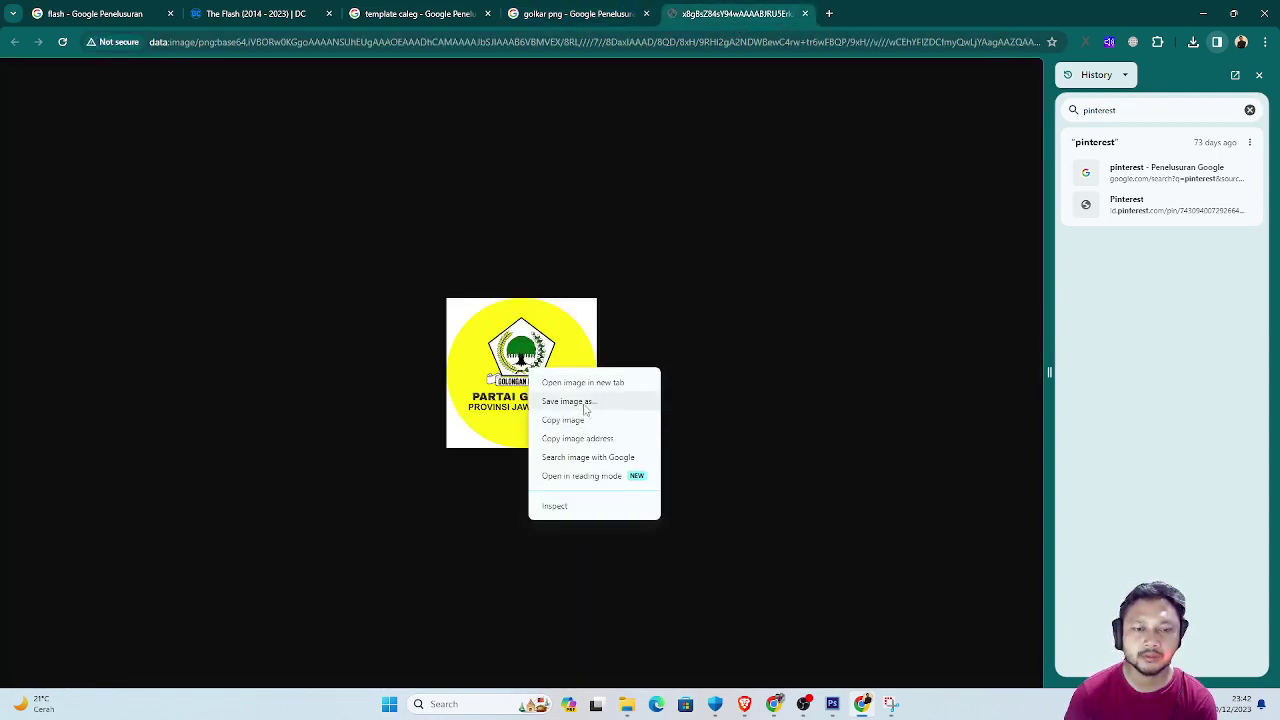
pyautogui.click(588, 401)
pyautogui.click(530, 340)
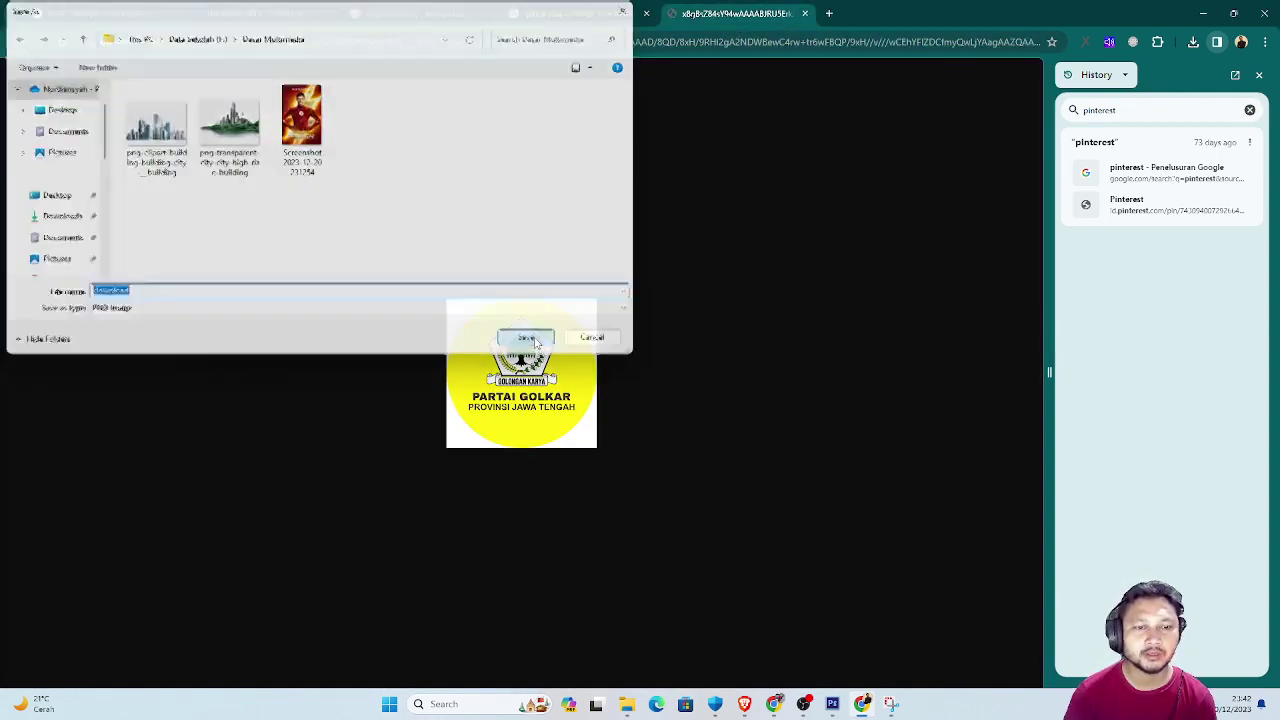
pyautogui.hotkey('alt', 'Tab')
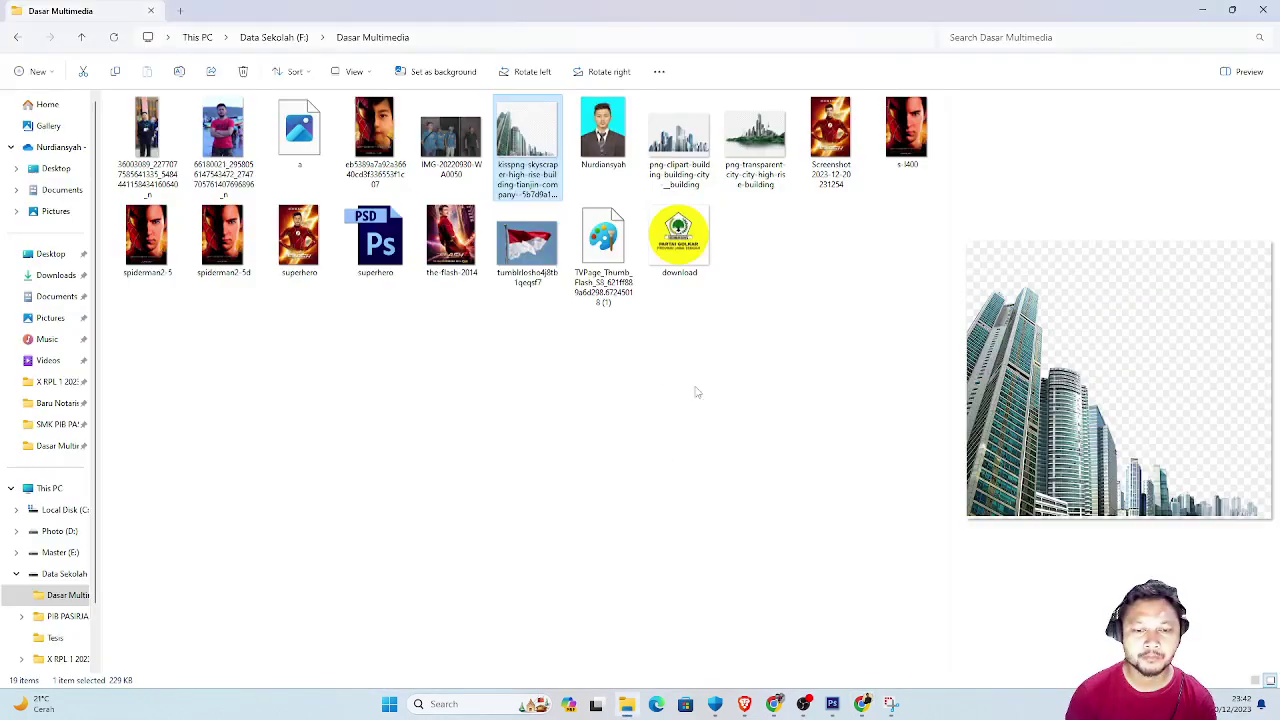
# Open download.png in Photoshop and close the skyscraper image without saving.
pyautogui.moveTo(679, 240); pyautogui.dragTo(840, 706)
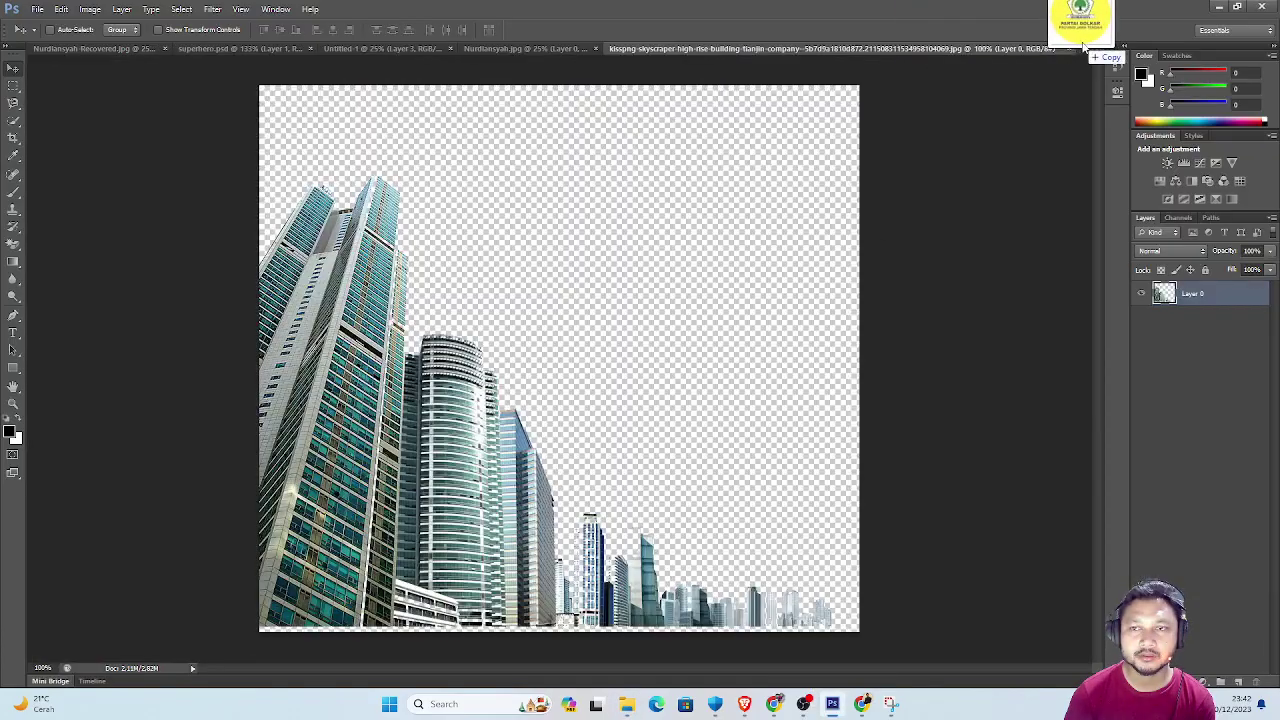
pyautogui.moveTo(840, 706); pyautogui.dragTo(1083, 52)
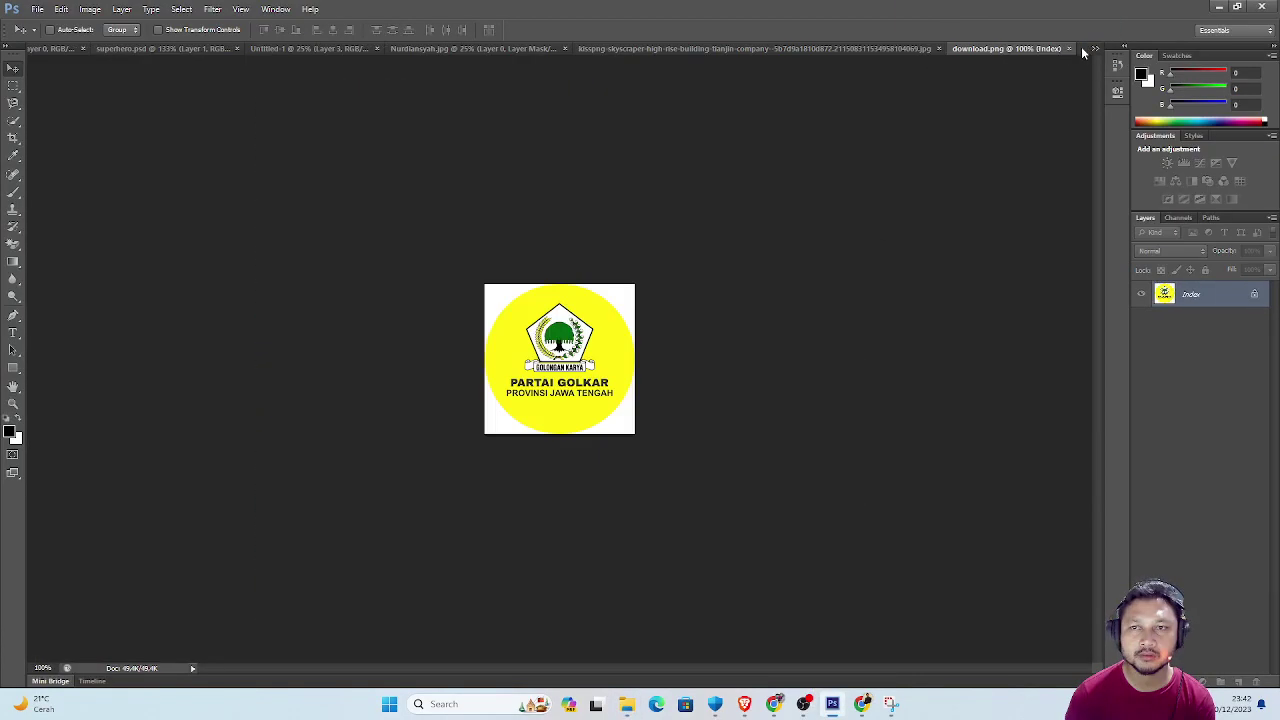
pyautogui.click(938, 47)
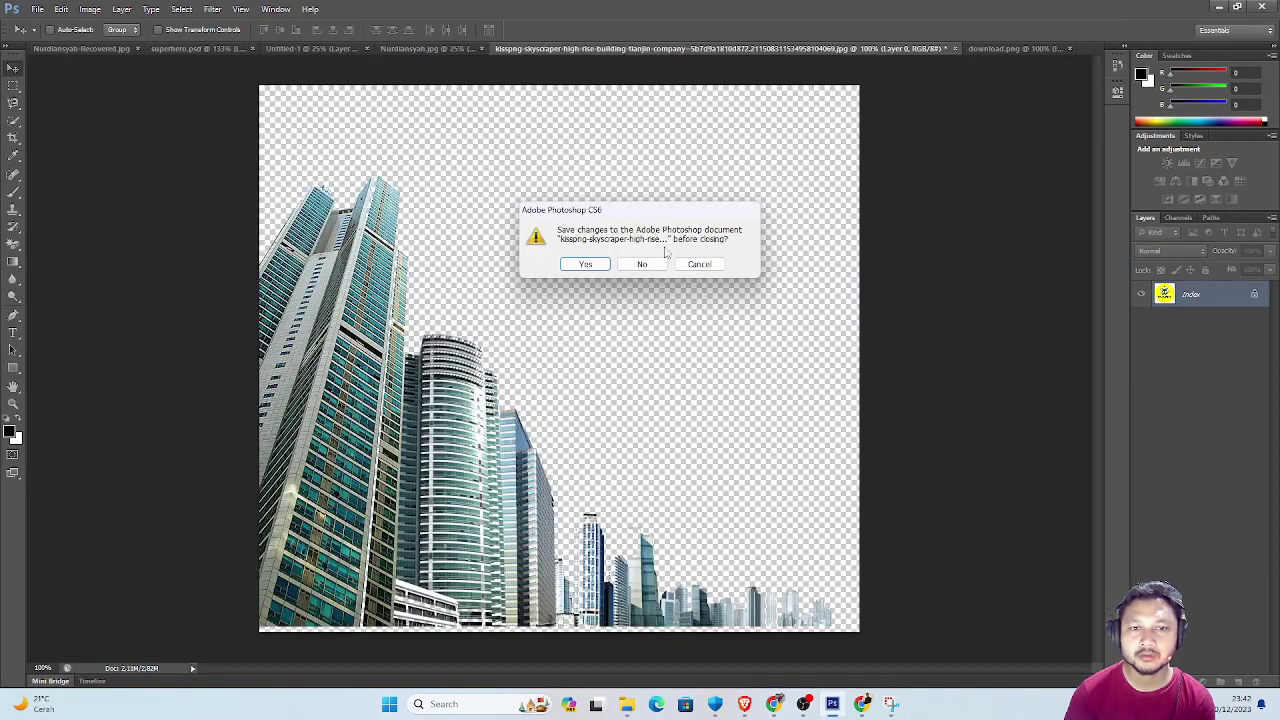
pyautogui.click(642, 265)
pyautogui.moveTo(603, 341); pyautogui.dragTo(590, 322)
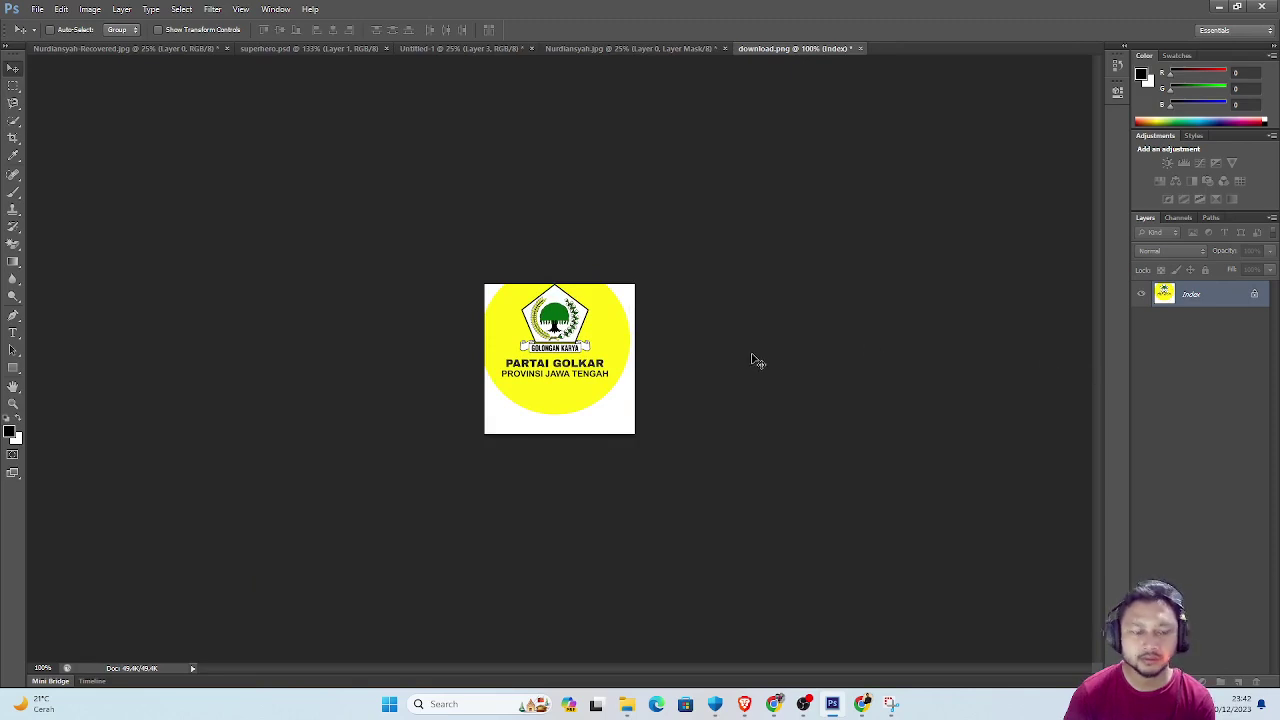
pyautogui.hotkey('ctrl', 'z')
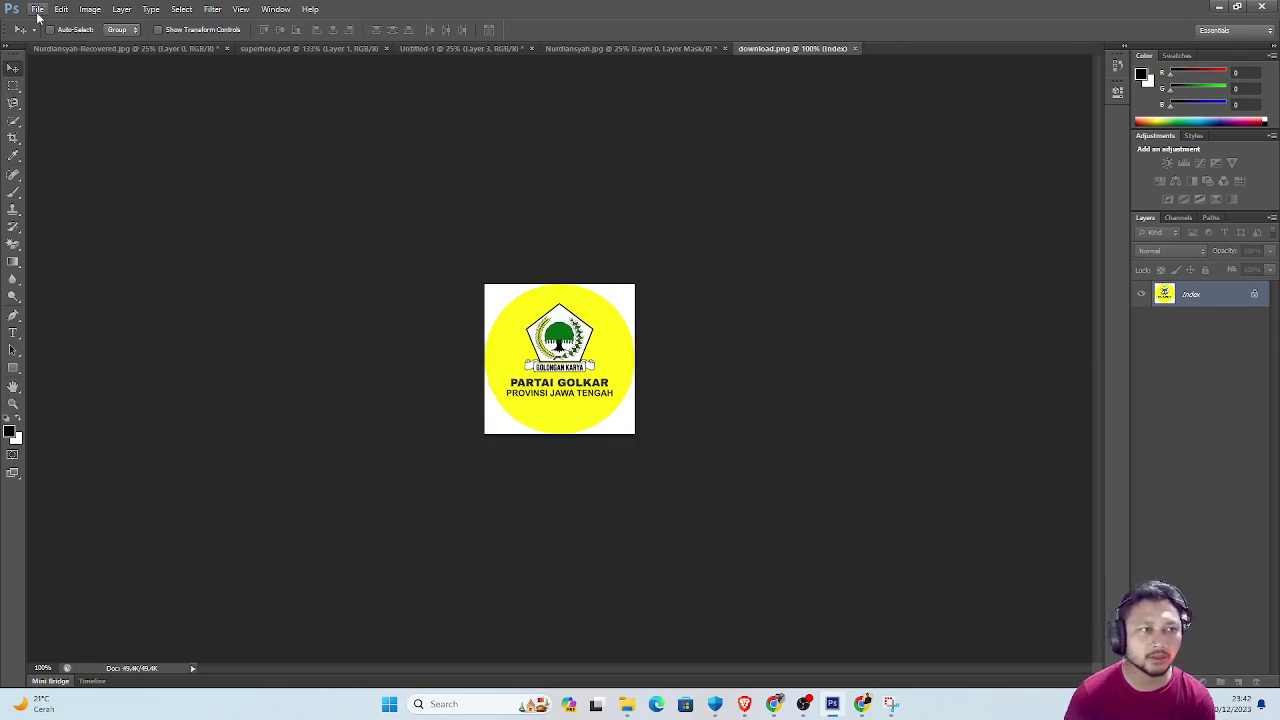
# Convert the Golkar logo from Indexed to CMYK Color via Conditional Mode Change.
pyautogui.click(37, 9)
pyautogui.moveTo(57, 276)
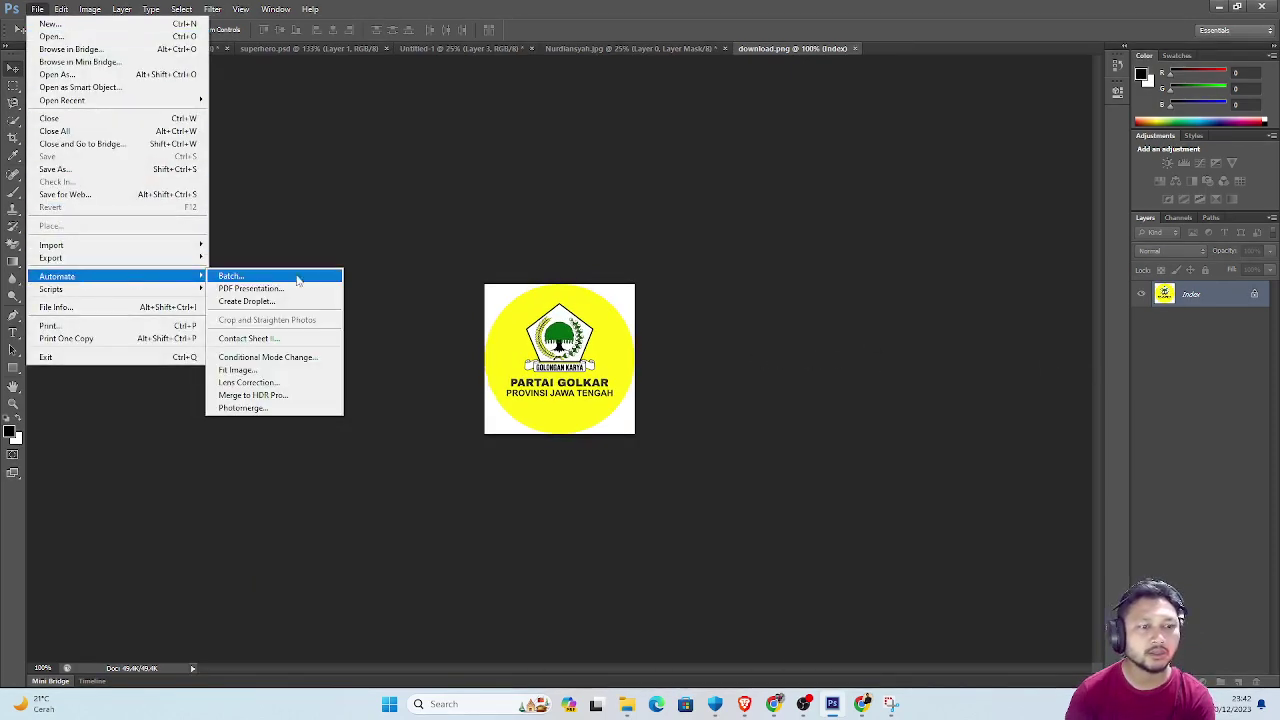
pyautogui.click(275, 357)
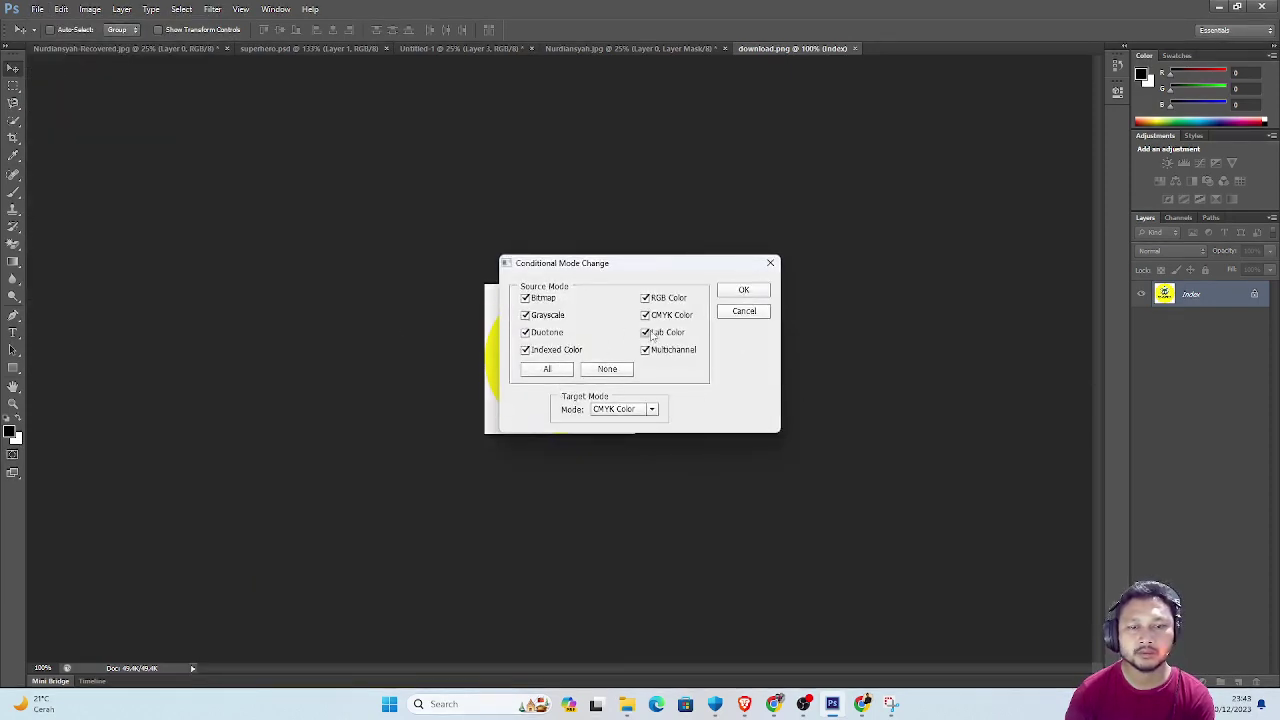
pyautogui.click(743, 290)
pyautogui.click(632, 281)
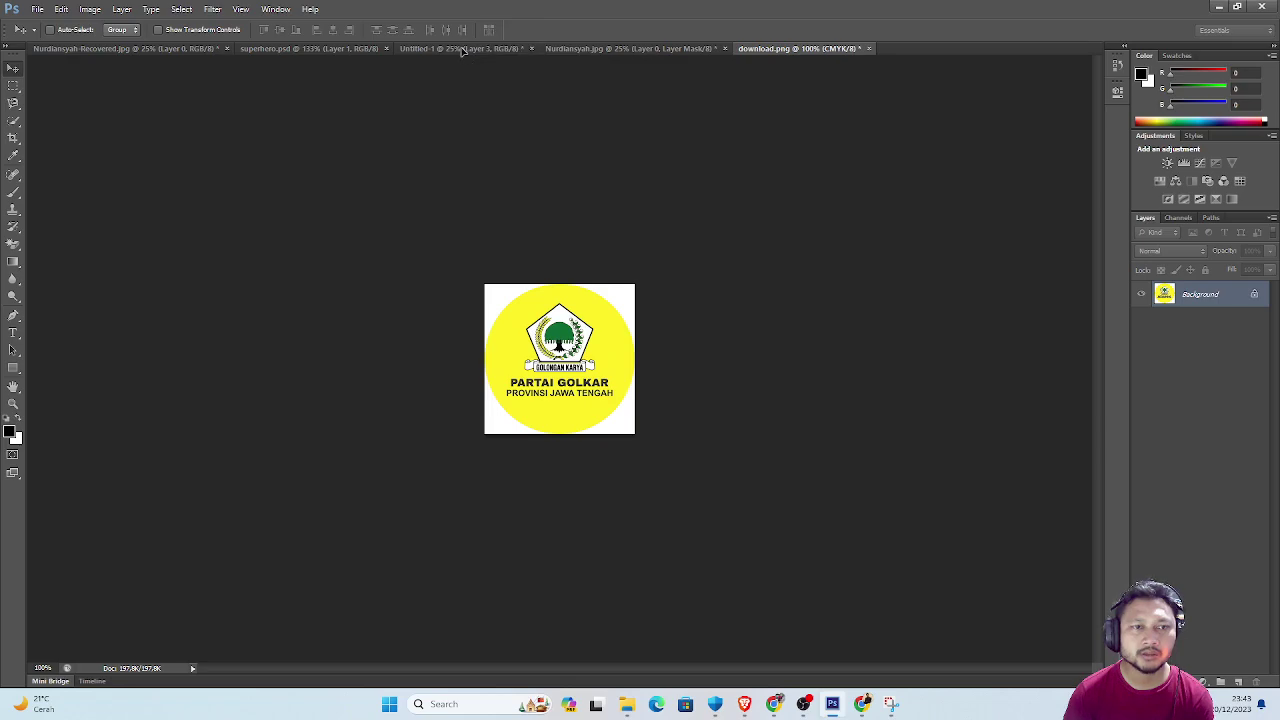
pyautogui.click(458, 49)
# Bring the Golkar logo into the poster as Layer 4, enlarged to about 381% beside the face.
pyautogui.click(289, 49)
pyautogui.click(425, 50)
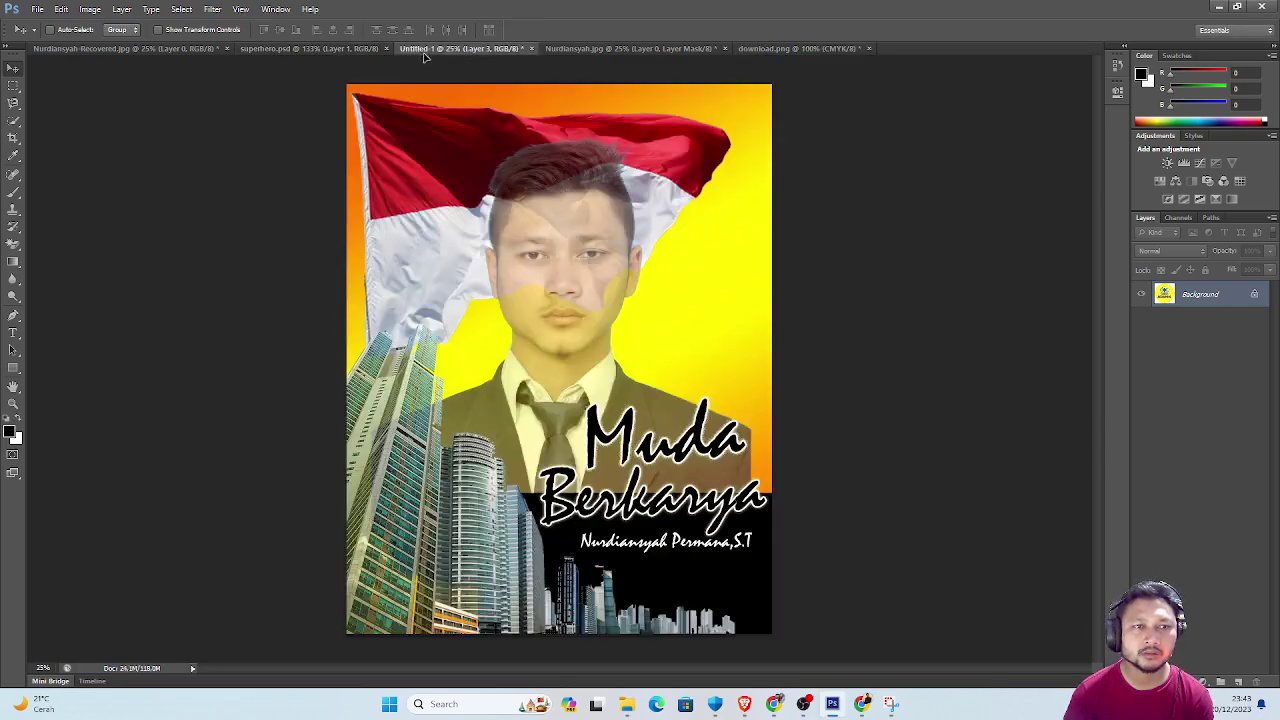
pyautogui.moveTo(733, 310); pyautogui.dragTo(735, 311)
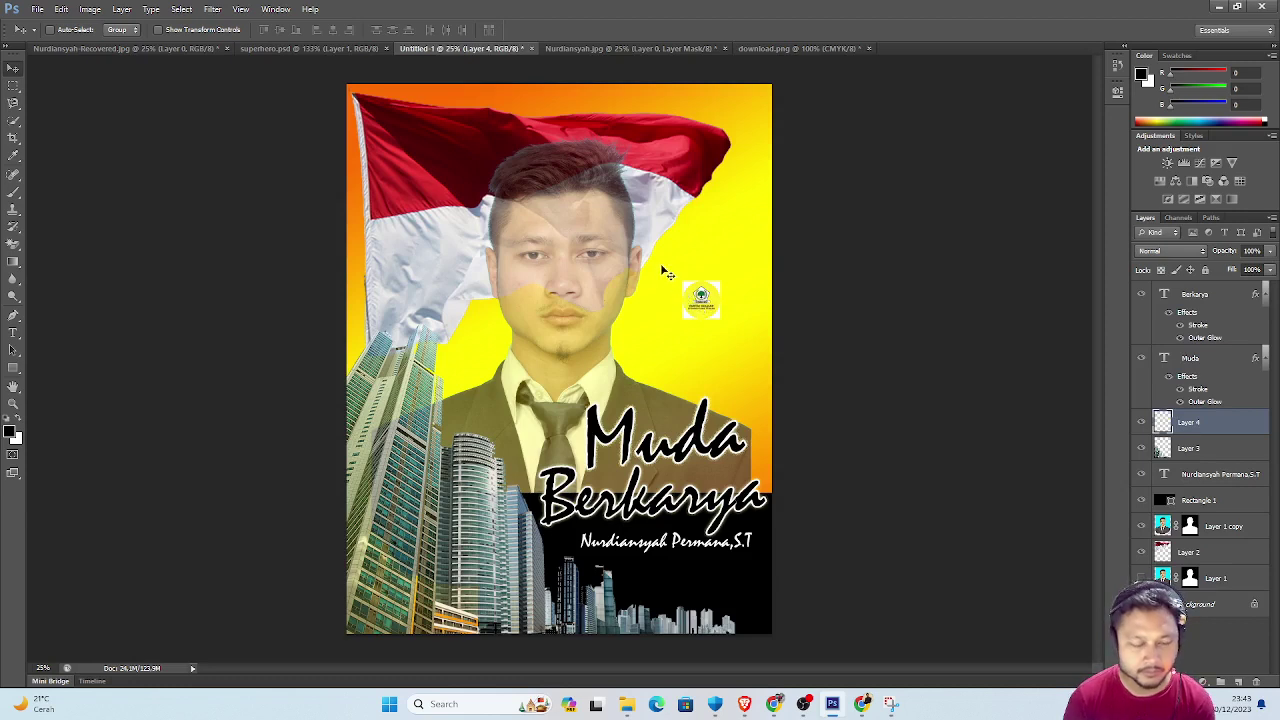
pyautogui.press('w')
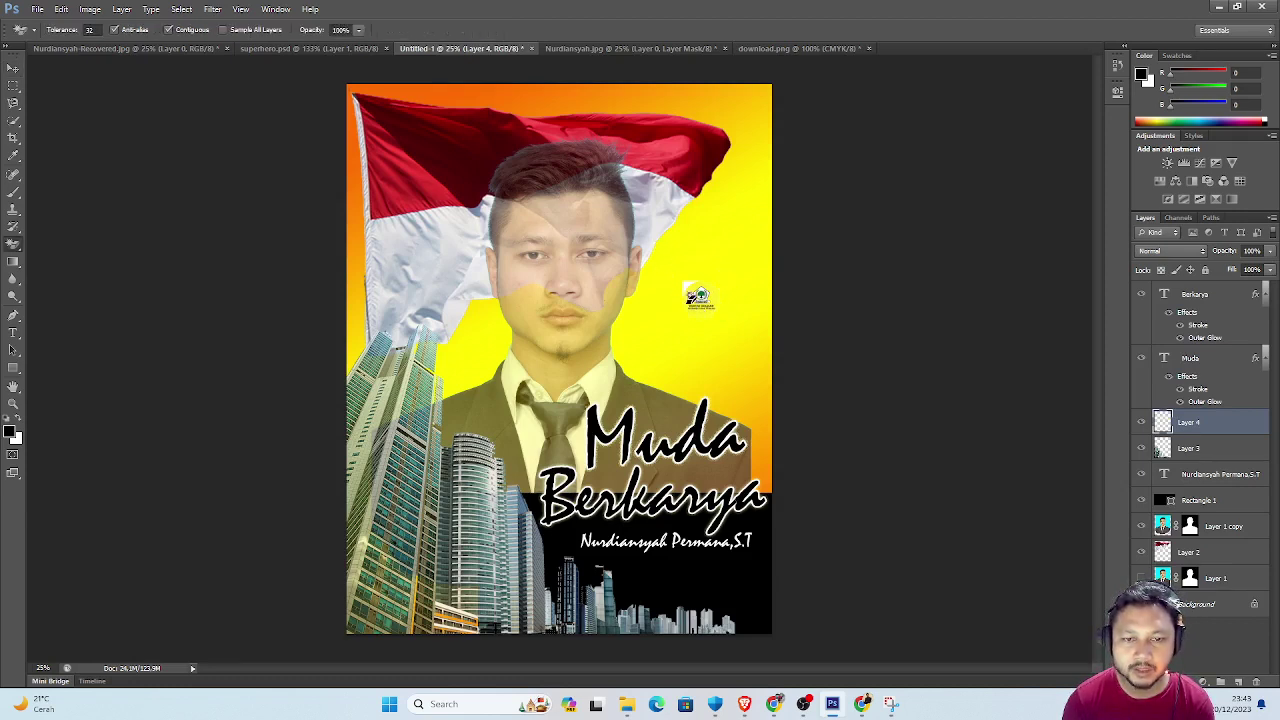
pyautogui.click(13, 67)
pyautogui.hotkey('ctrl', 't')
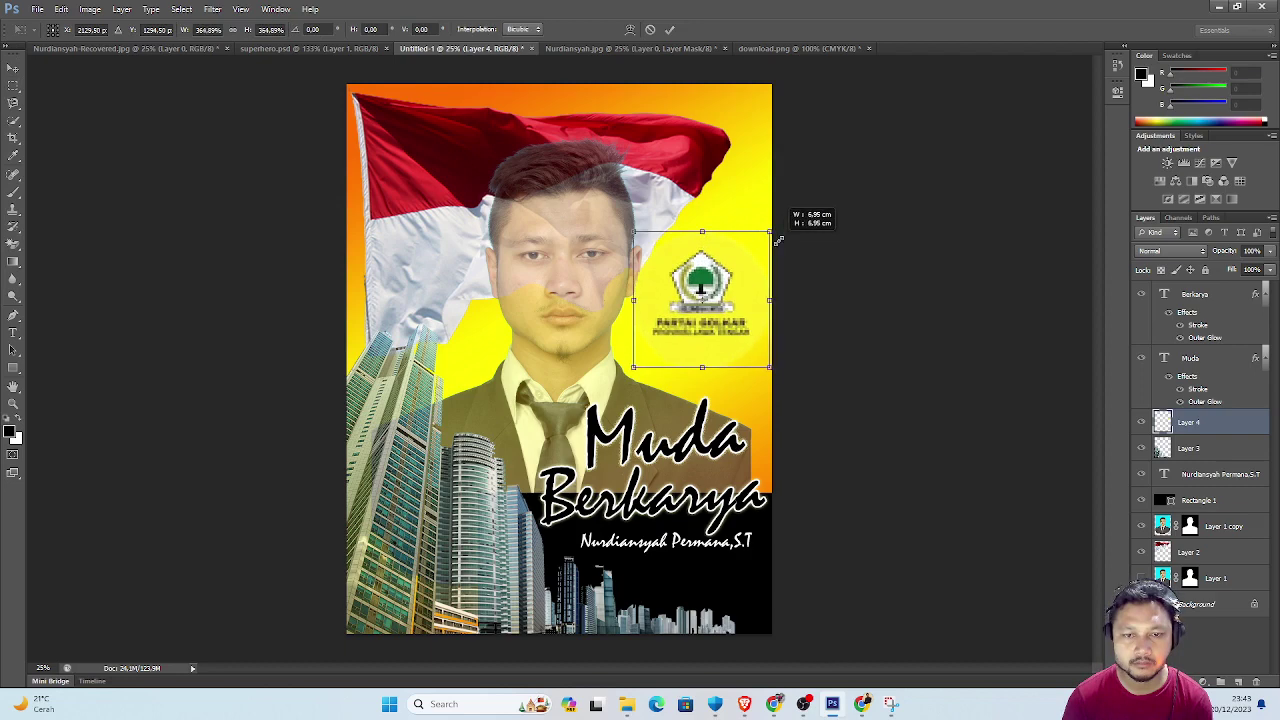
pyautogui.moveTo(722, 283)
pyautogui.mouseDown()
pyautogui.moveTo(782, 232)
pyautogui.moveTo(709, 315)
pyautogui.mouseUp()
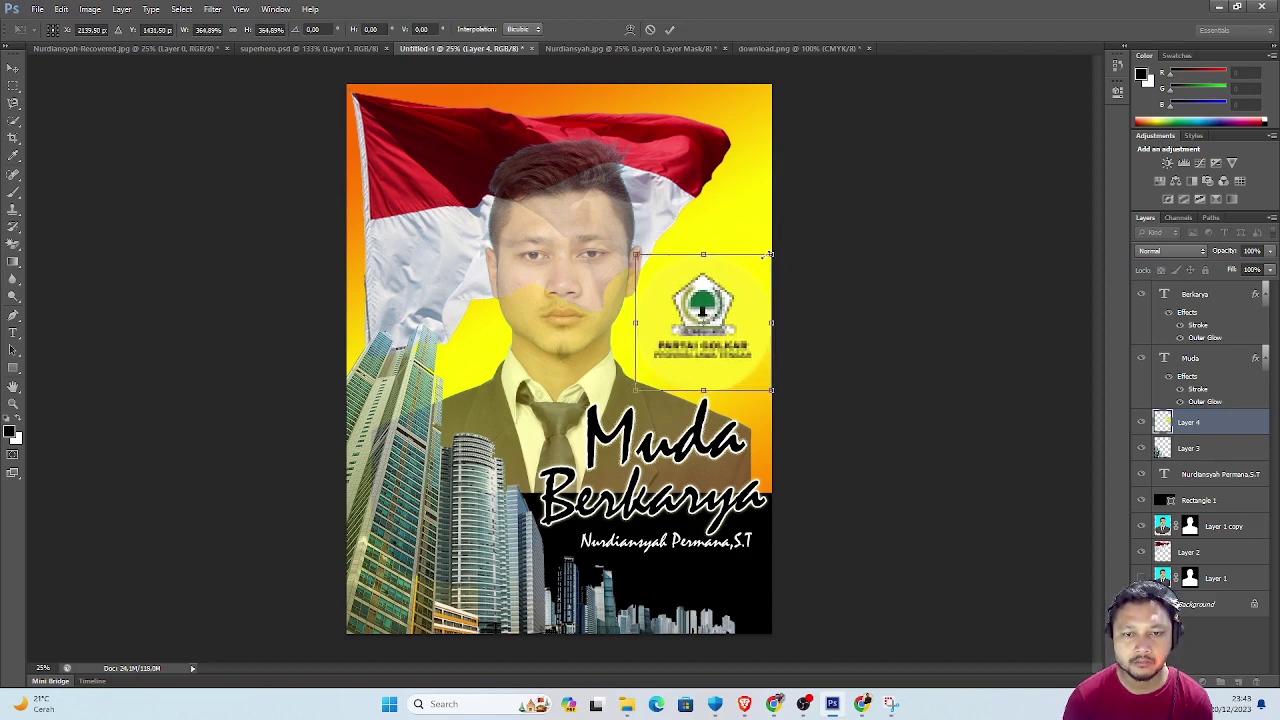
pyautogui.moveTo(772, 254)
pyautogui.mouseDown()
pyautogui.moveTo(801, 230)
pyautogui.moveTo(776, 253)
pyautogui.mouseUp()
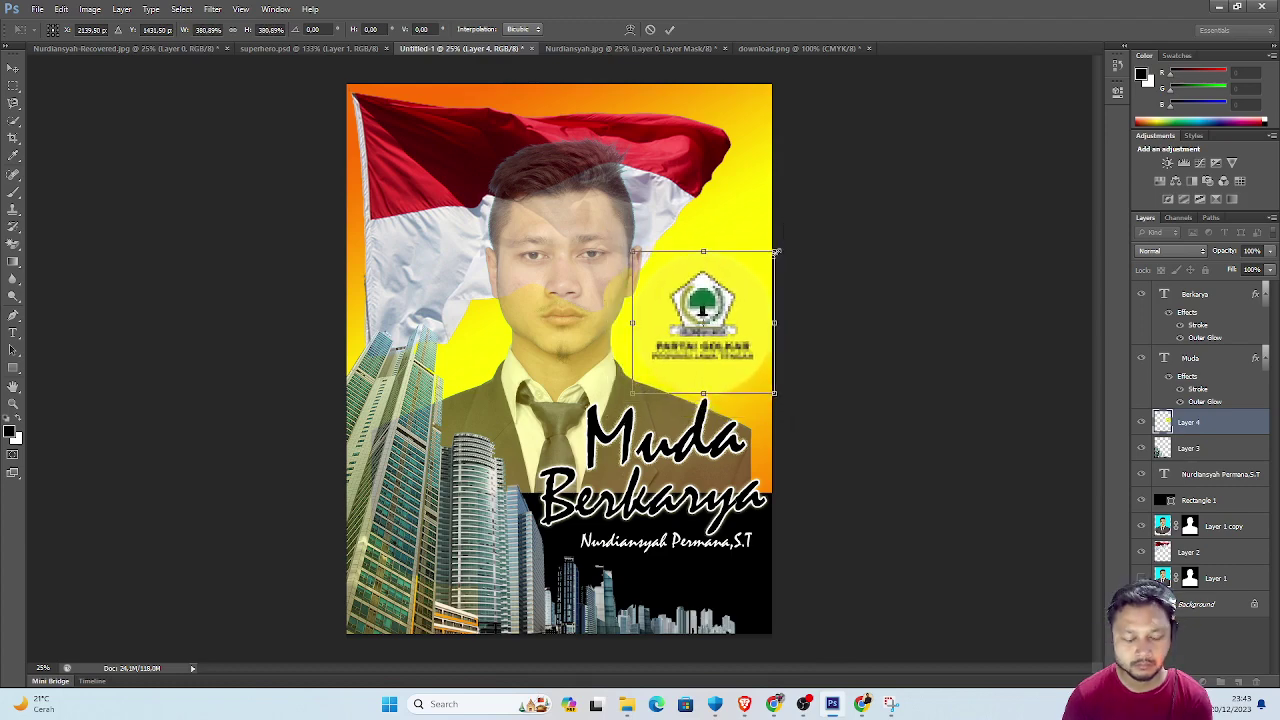
pyautogui.press('Return')
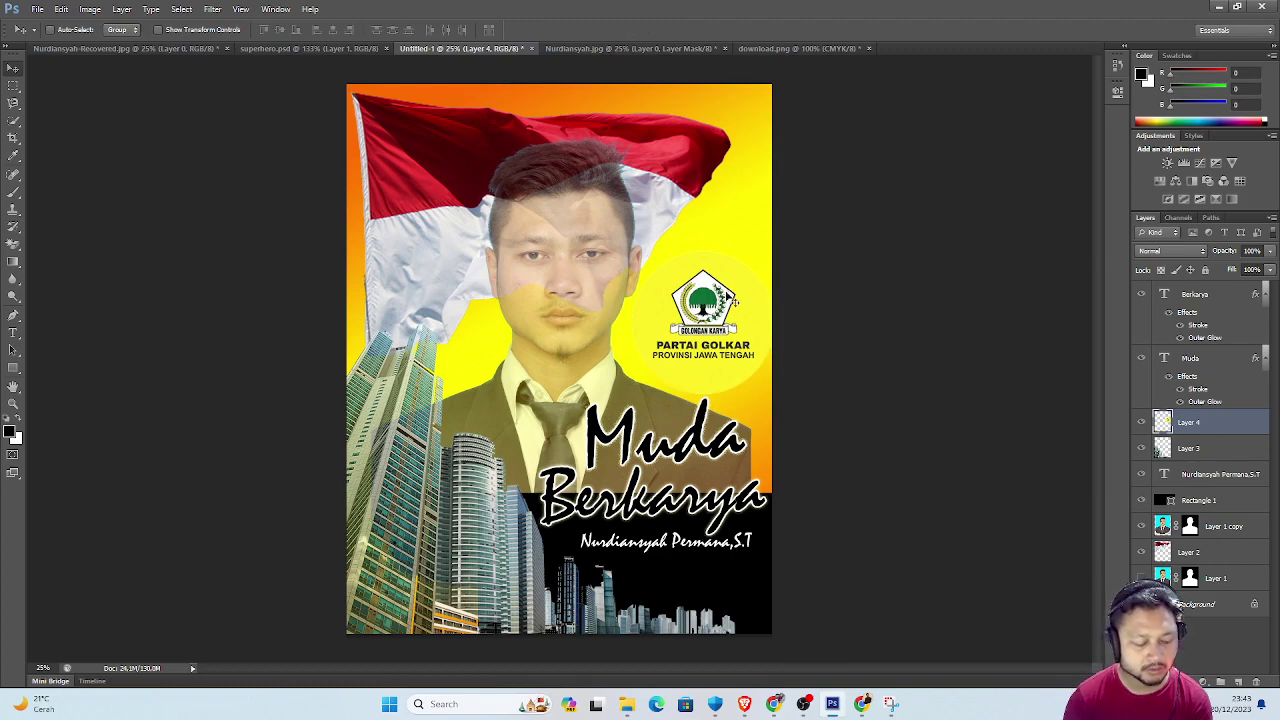
# Add a black '1' text layer above the Golkar logo and enlarge it.
pyautogui.press('y')
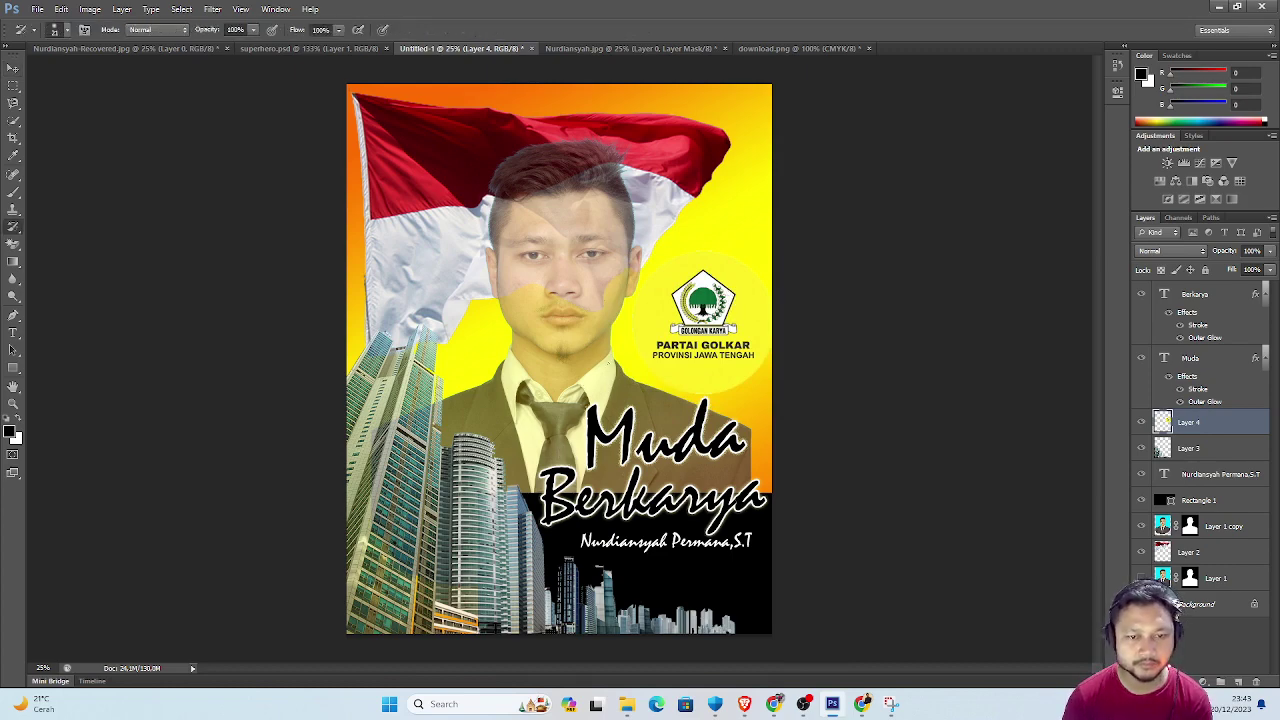
pyautogui.press('t')
pyautogui.click(692, 232)
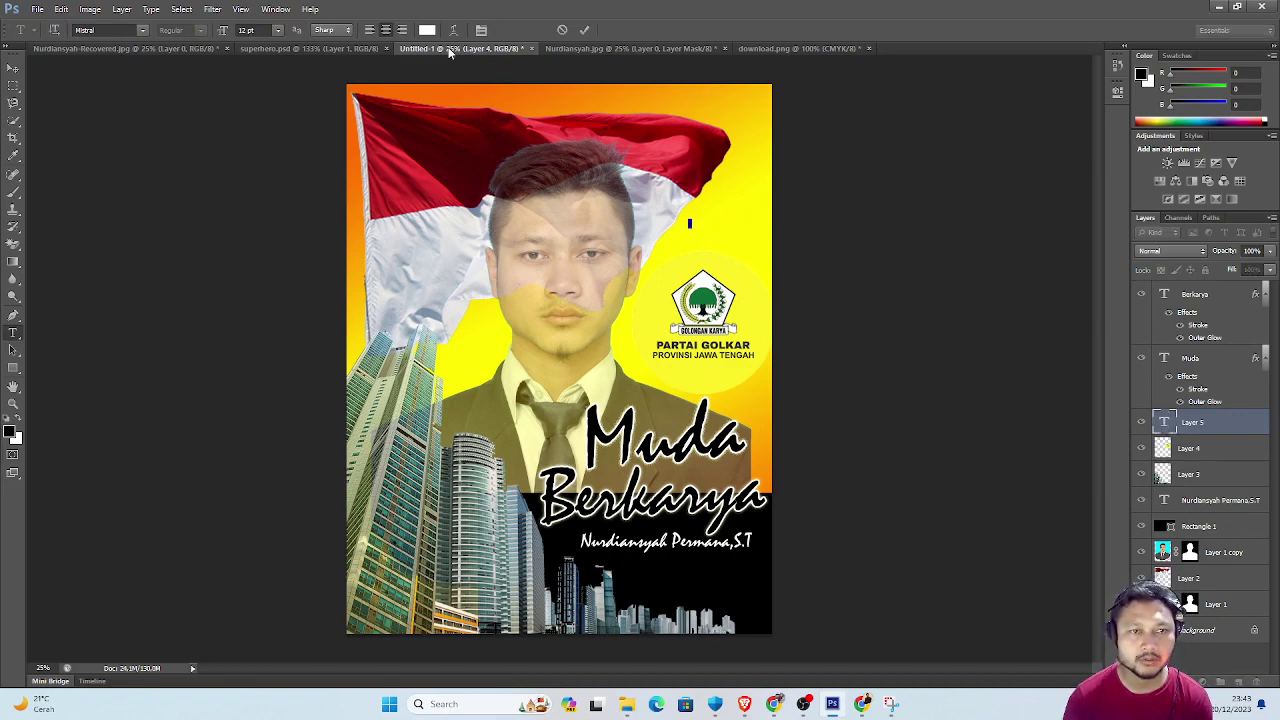
pyautogui.click(427, 30)
pyautogui.moveTo(746, 210); pyautogui.dragTo(1044, 444)
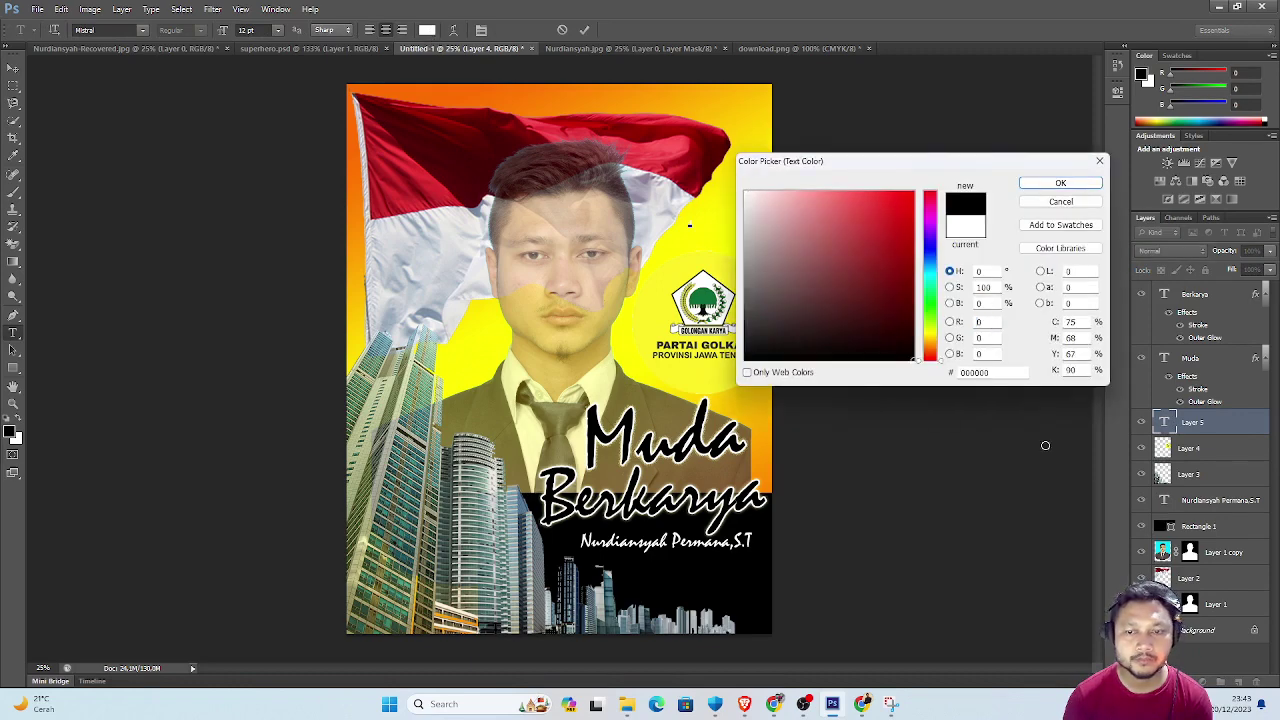
pyautogui.click(1062, 203)
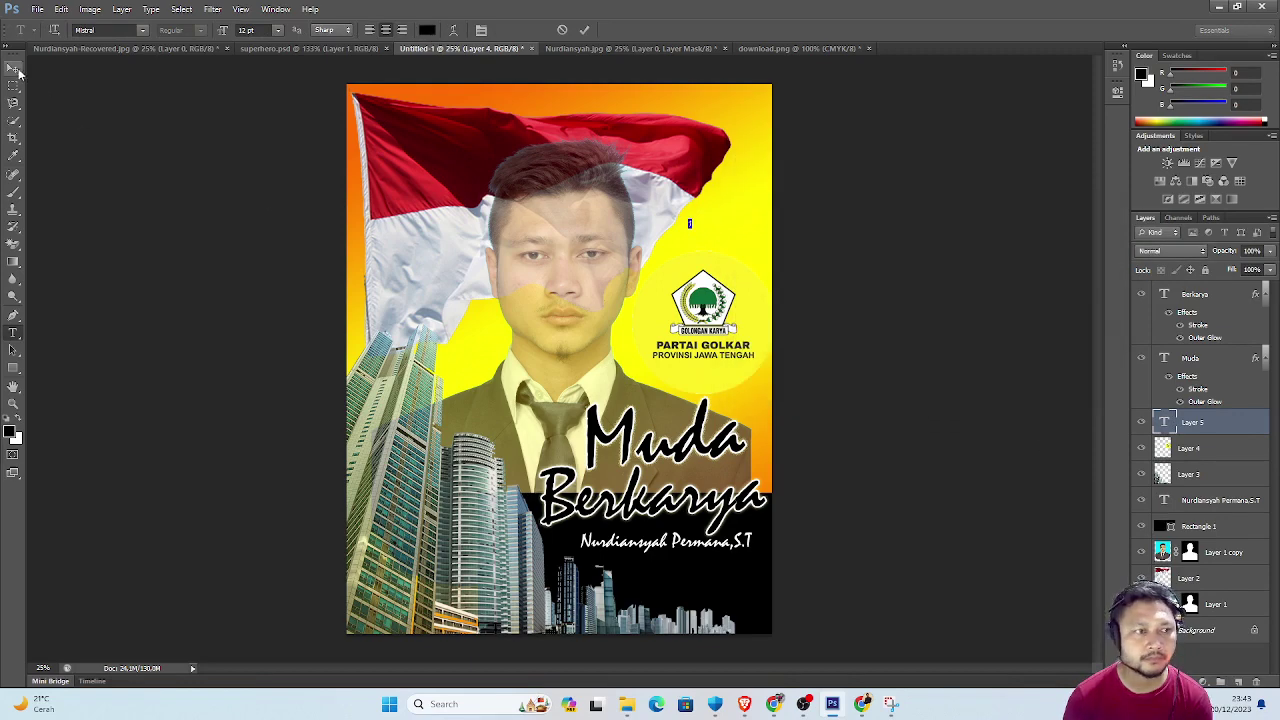
pyautogui.click(13, 68)
pyautogui.hotkey('ctrl', 't')
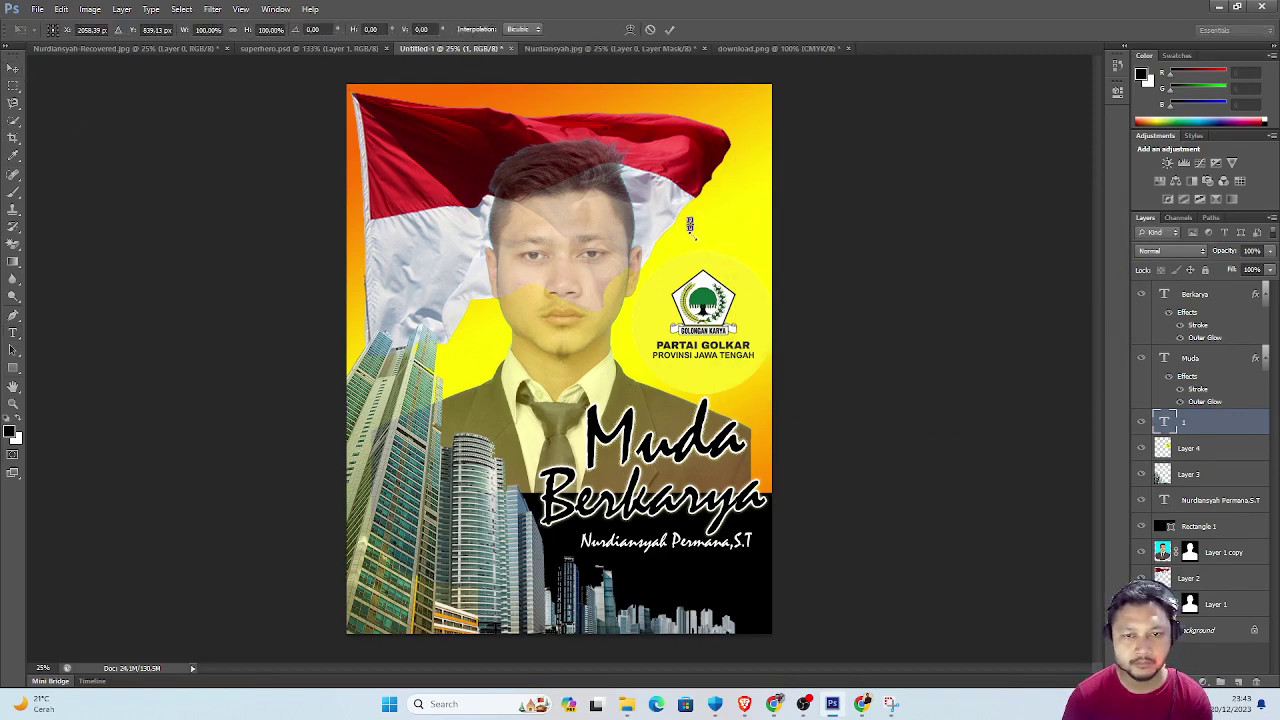
pyautogui.moveTo(690, 224); pyautogui.dragTo(715, 237)
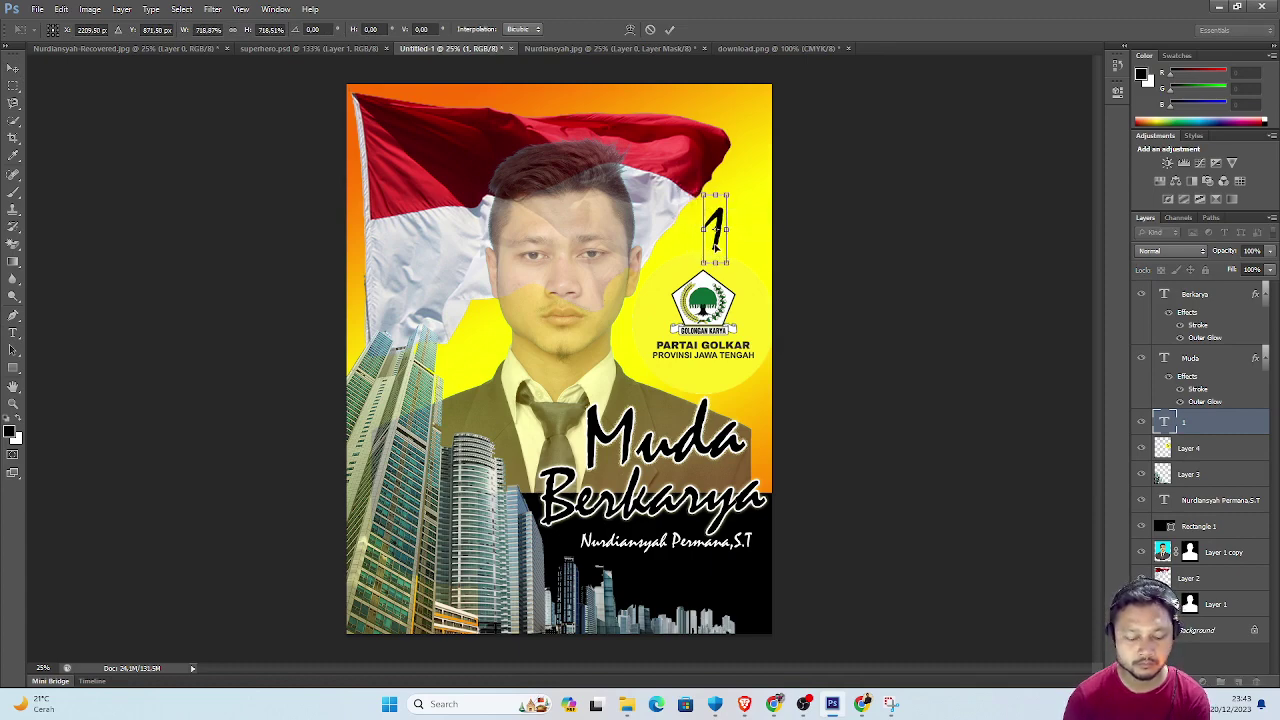
pyautogui.press('Return')
# Set the '1' in Bernard MT Condensed and move it down beside the logo.
pyautogui.press('t')
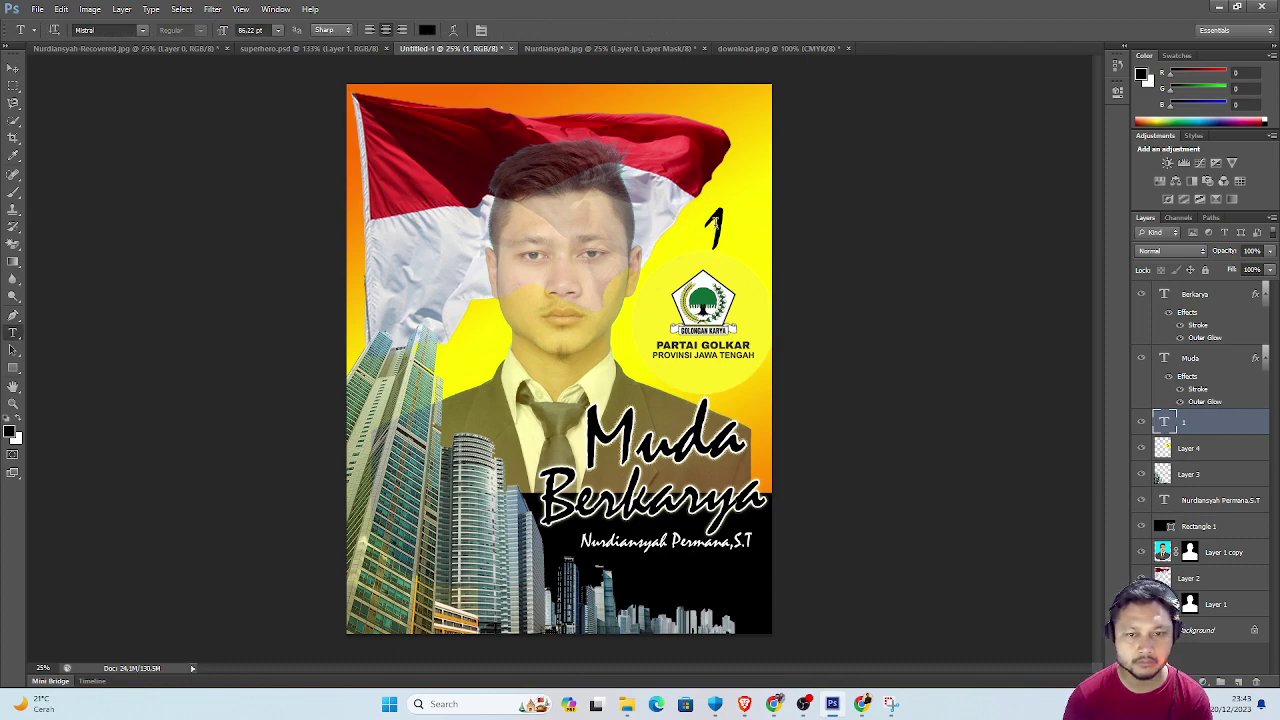
pyautogui.click(716, 230)
pyautogui.hotkey('ctrl', 'a')
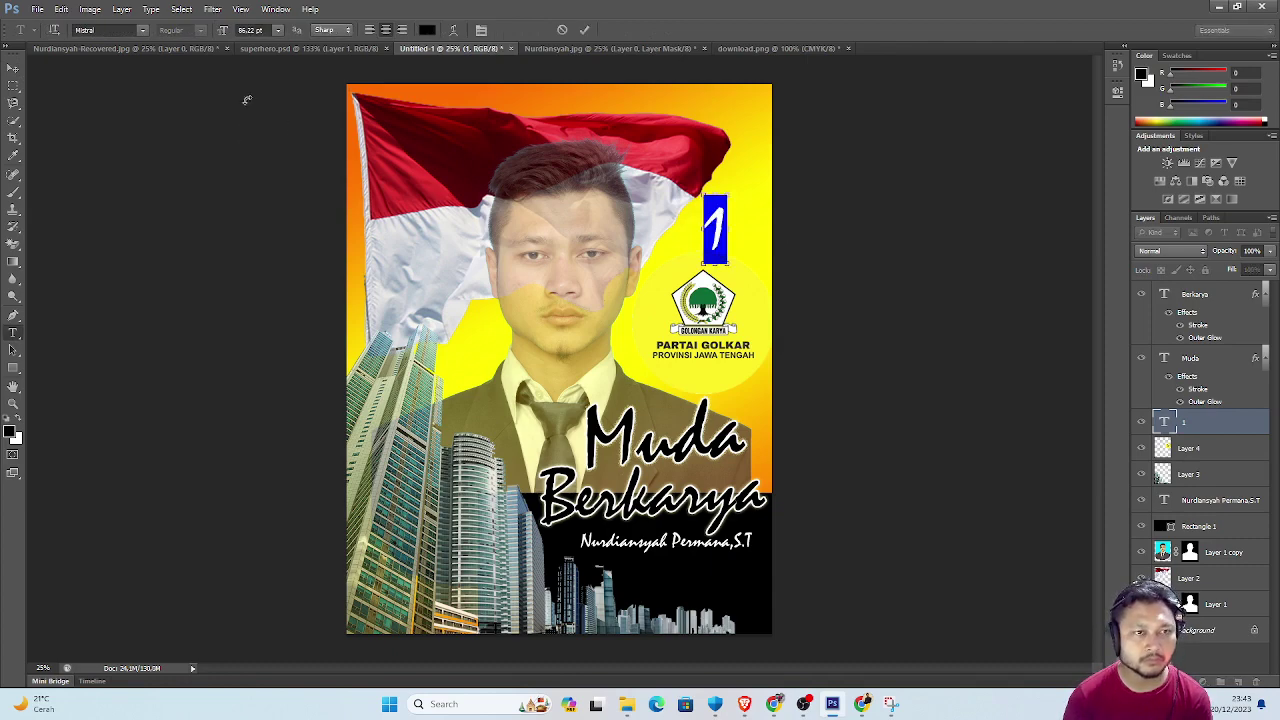
pyautogui.click(143, 31)
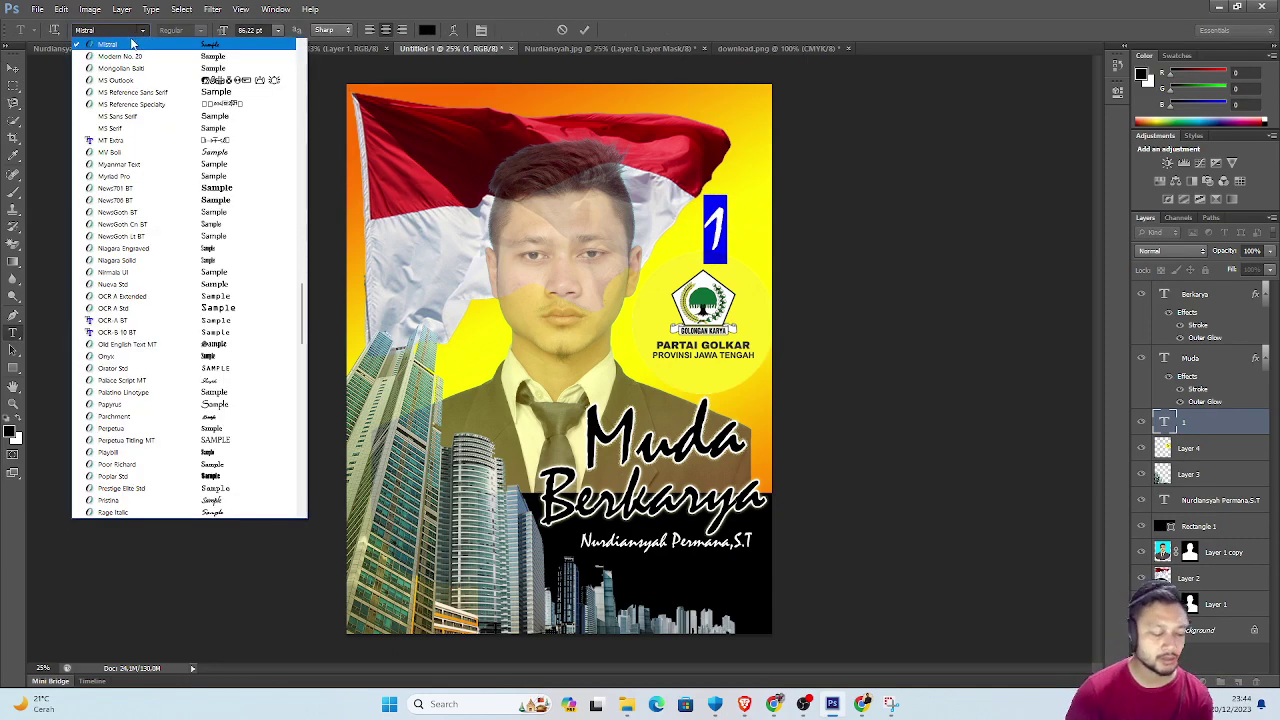
pyautogui.click(131, 43)
pyautogui.click(143, 30)
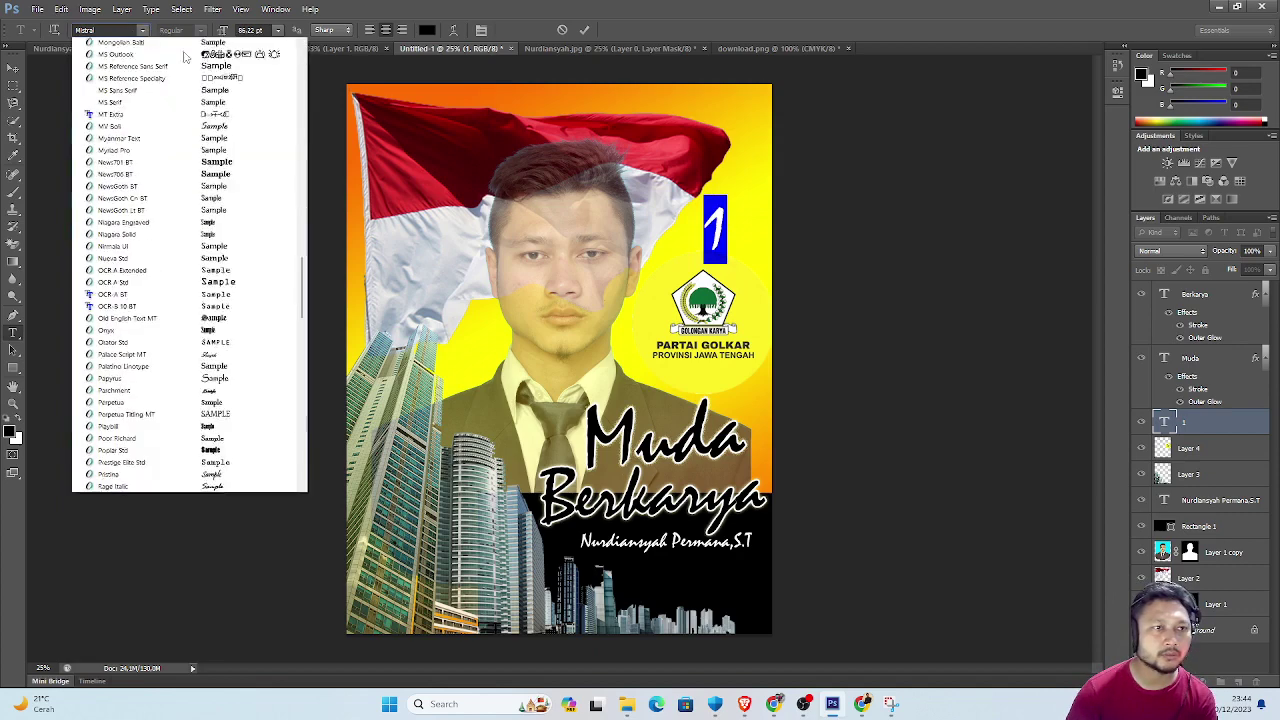
pyautogui.moveTo(304, 308); pyautogui.dragTo(304, 75)
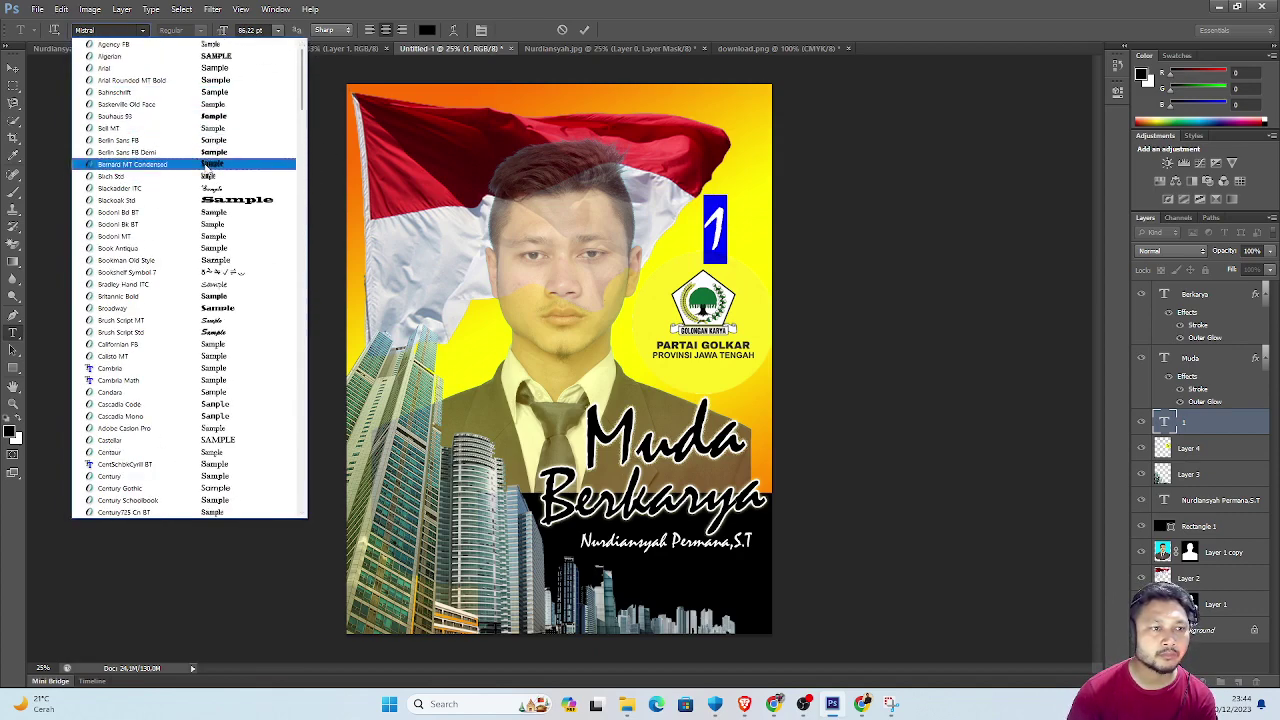
pyautogui.click(205, 165)
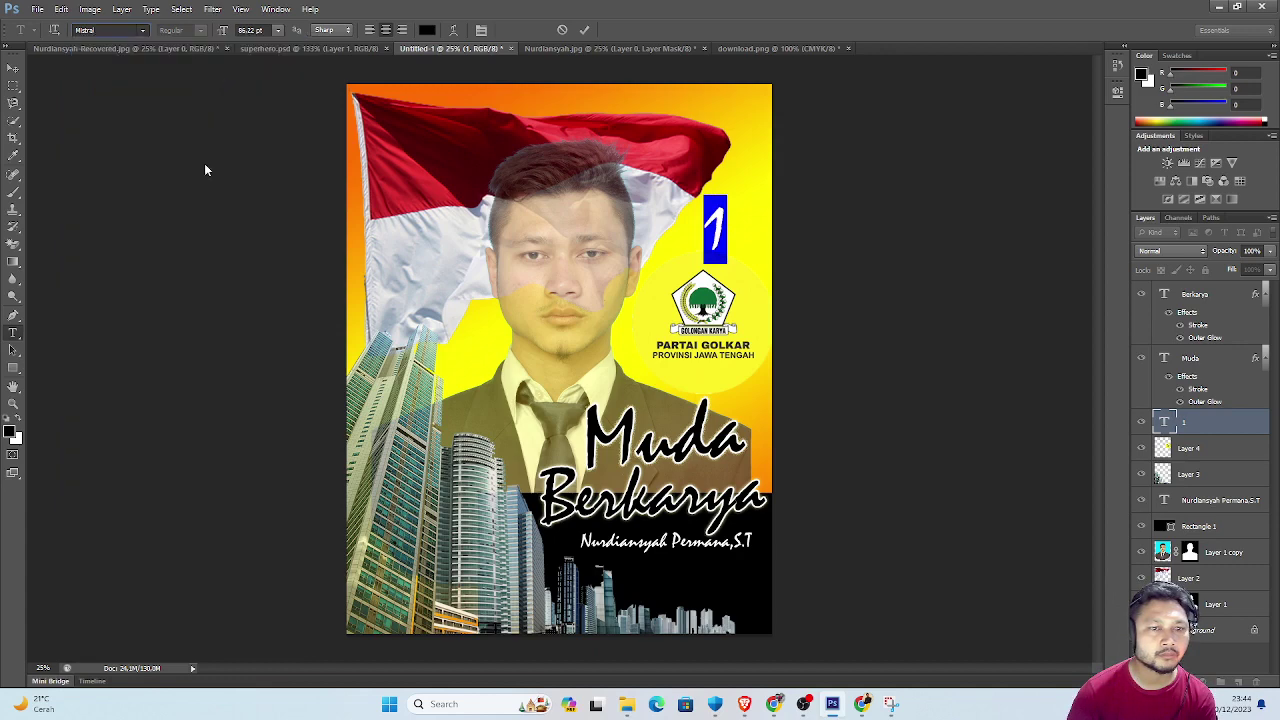
pyautogui.click(14, 68)
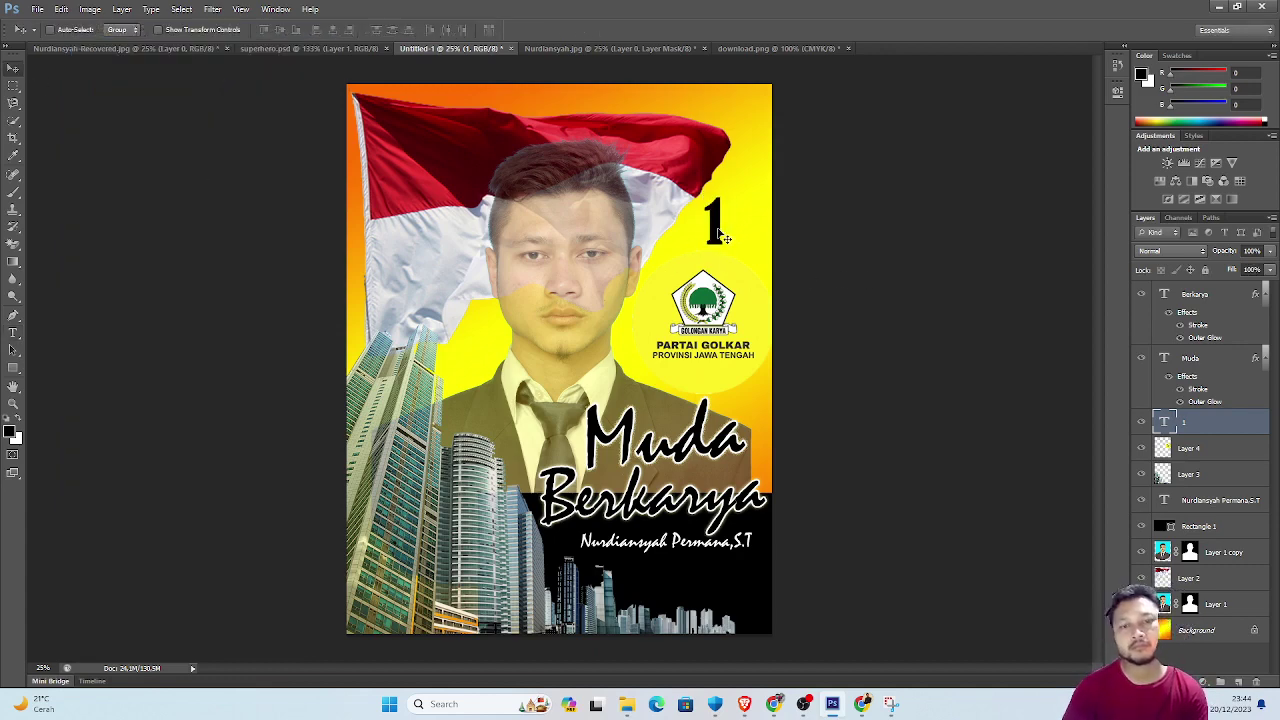
pyautogui.moveTo(725, 238); pyautogui.dragTo(744, 274)
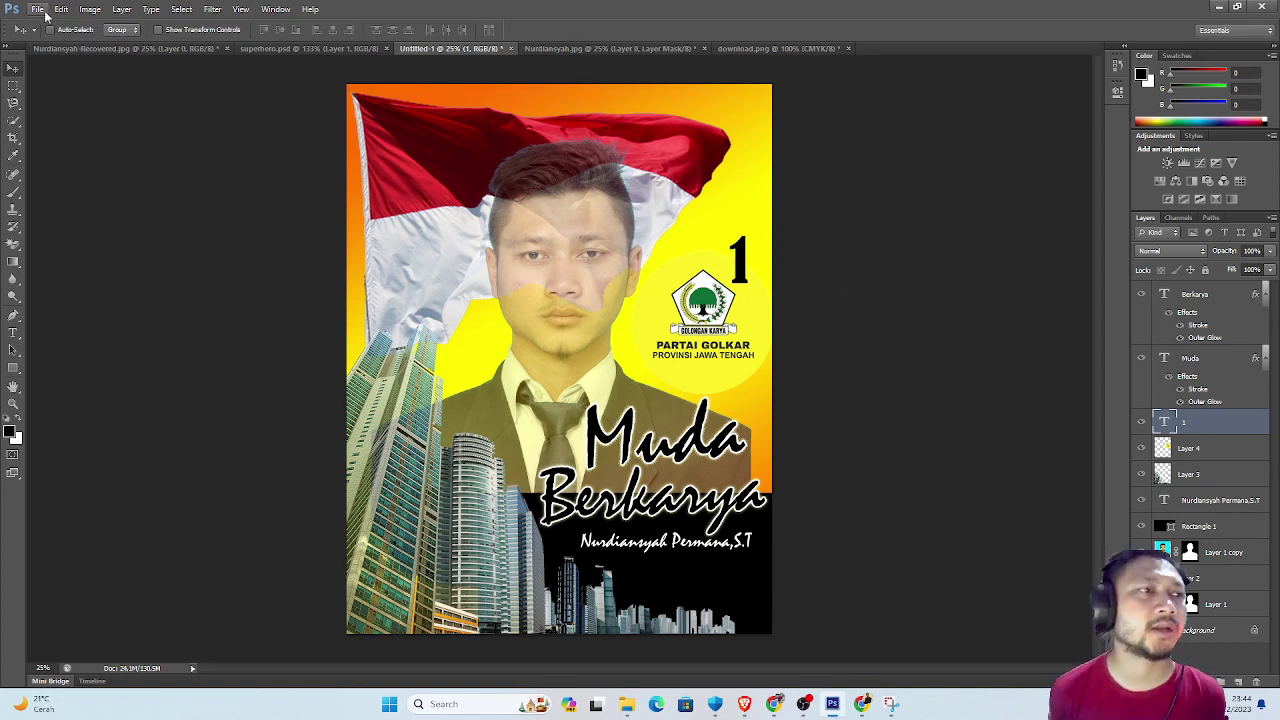
# Save the poster as Untitled-1.jpg in JPEG format, accepting High quality options.
pyautogui.click(40, 9)
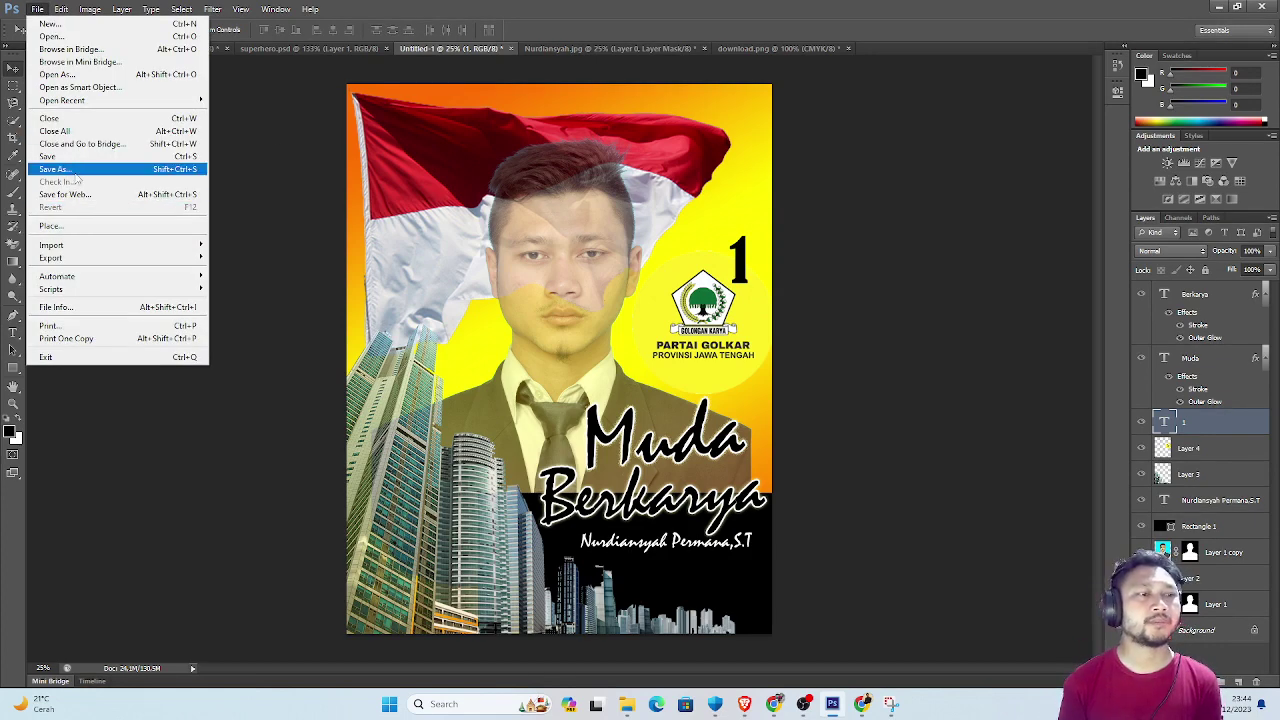
pyautogui.click(72, 172)
pyautogui.click(655, 349)
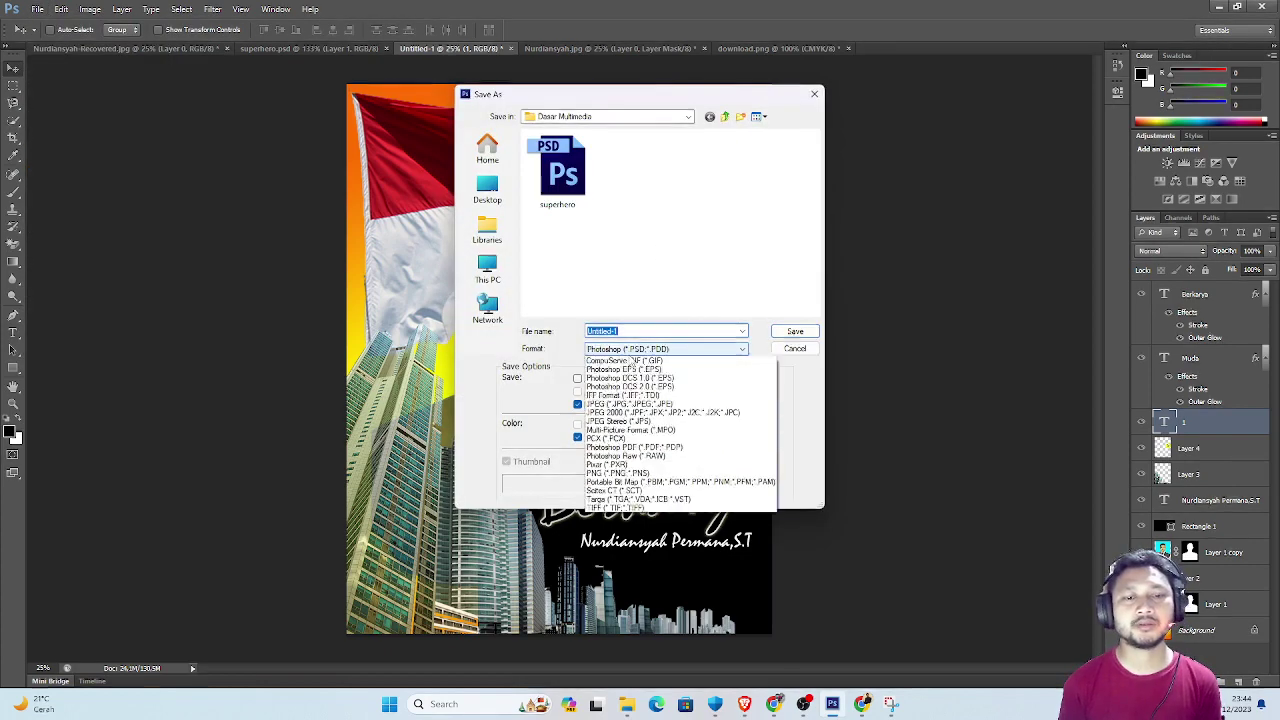
pyautogui.click(700, 404)
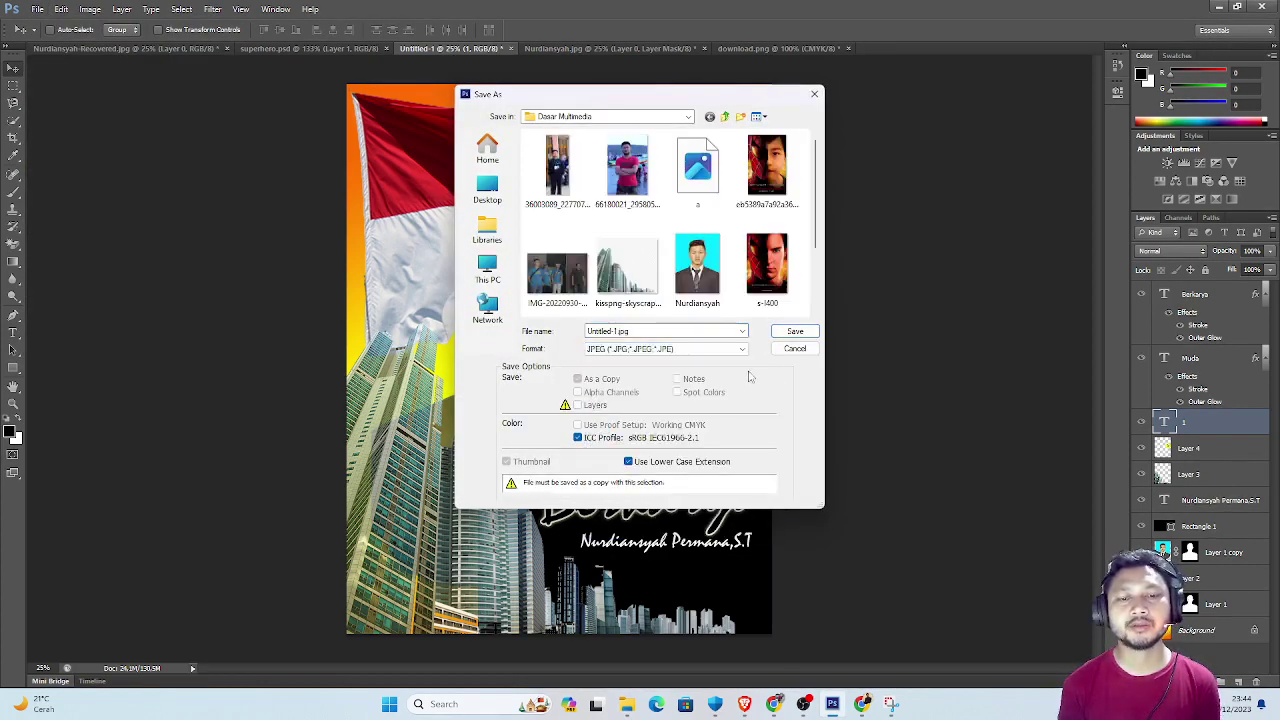
pyautogui.click(795, 331)
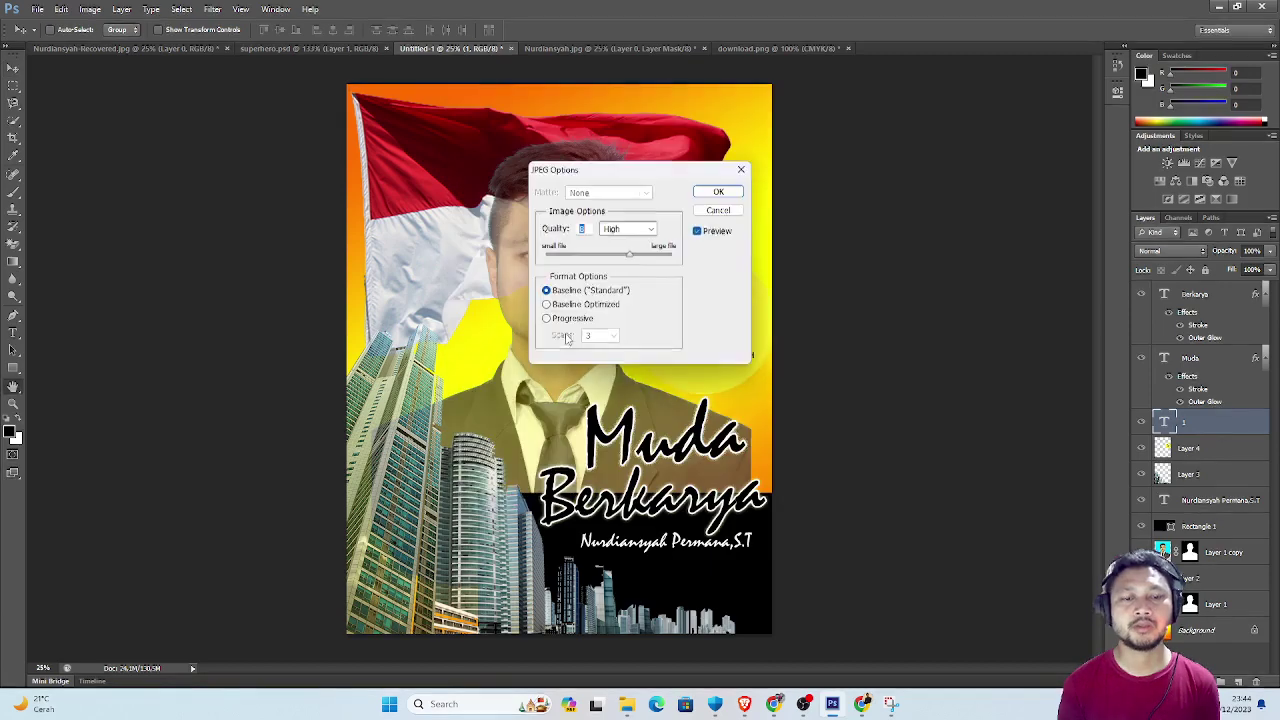
pyautogui.click(718, 192)
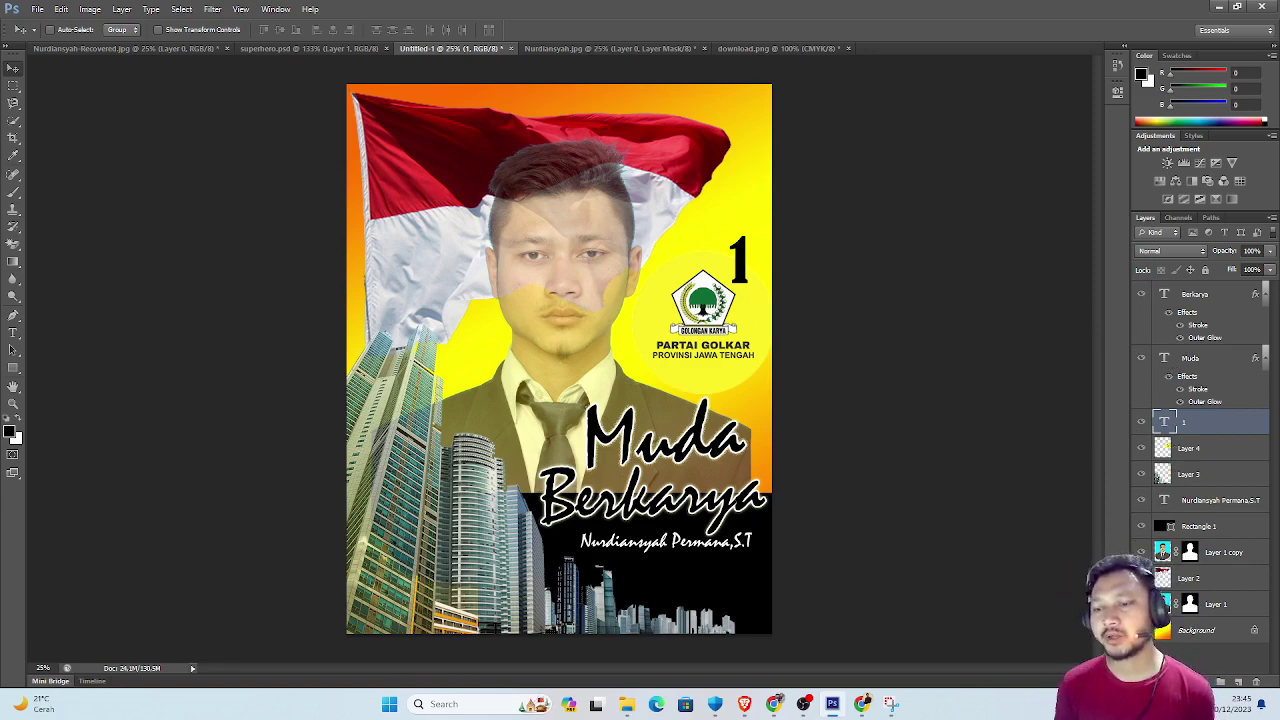
pyautogui.click(1163, 551)
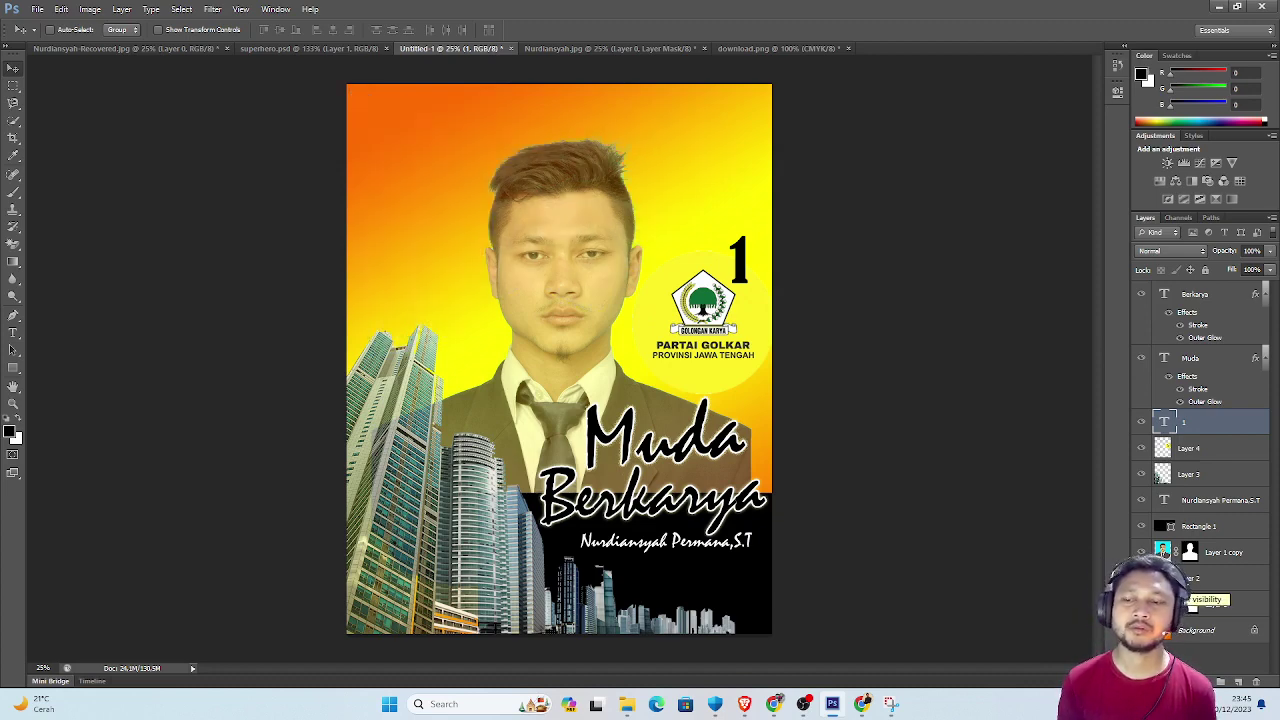
pyautogui.click(1163, 551)
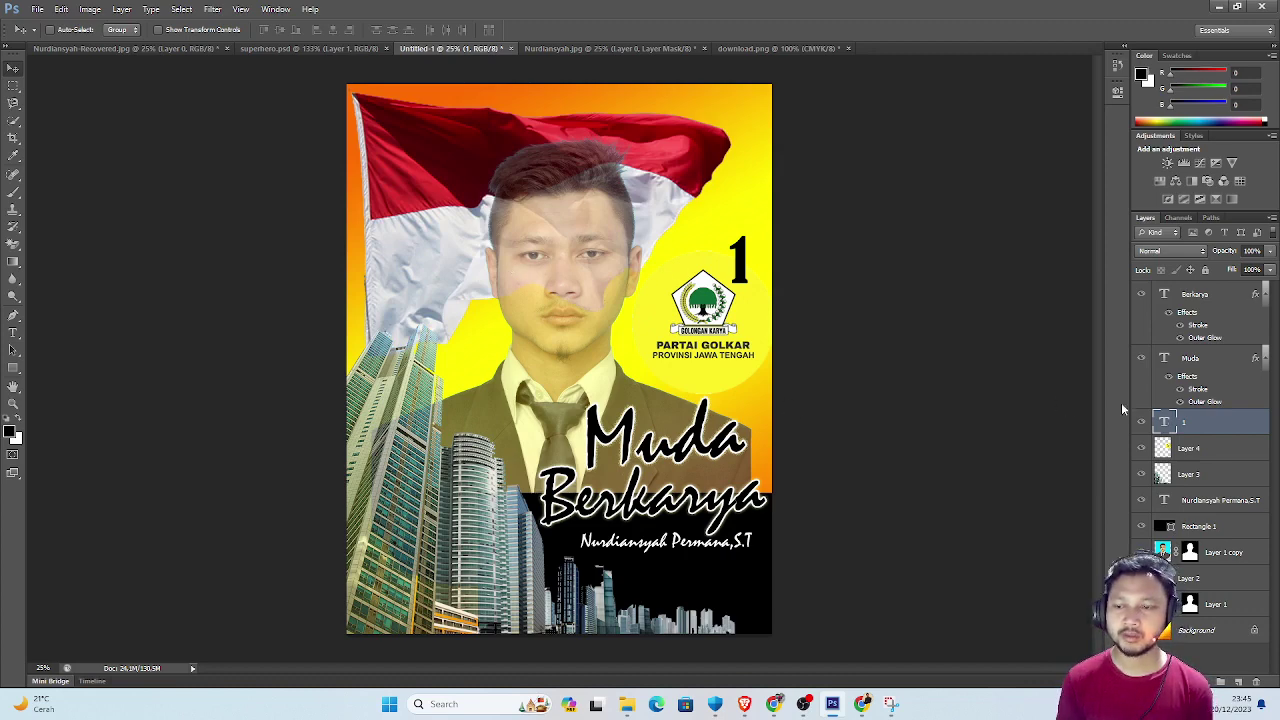
pyautogui.click(1235, 586)
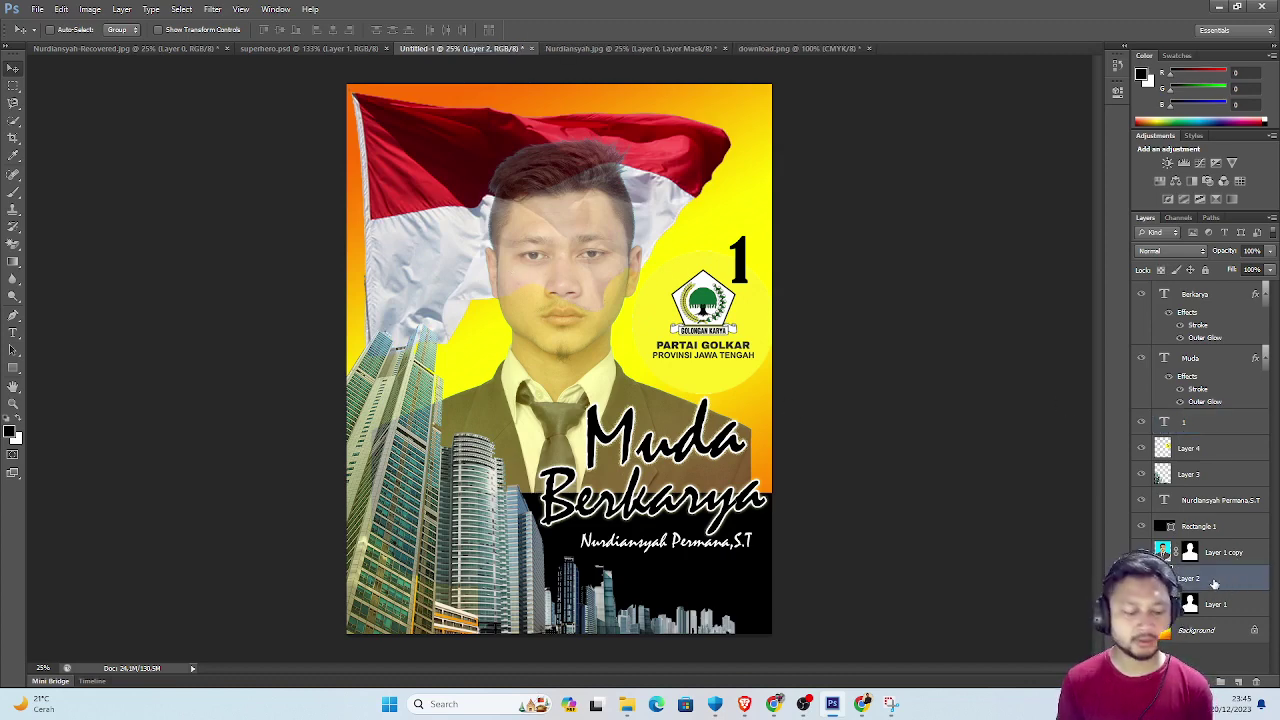
pyautogui.hotkey('ctrl', 't')
pyautogui.moveTo(638, 170)
pyautogui.mouseDown()
pyautogui.moveTo(645, 290)
pyautogui.moveTo(646, 276)
pyautogui.mouseUp()
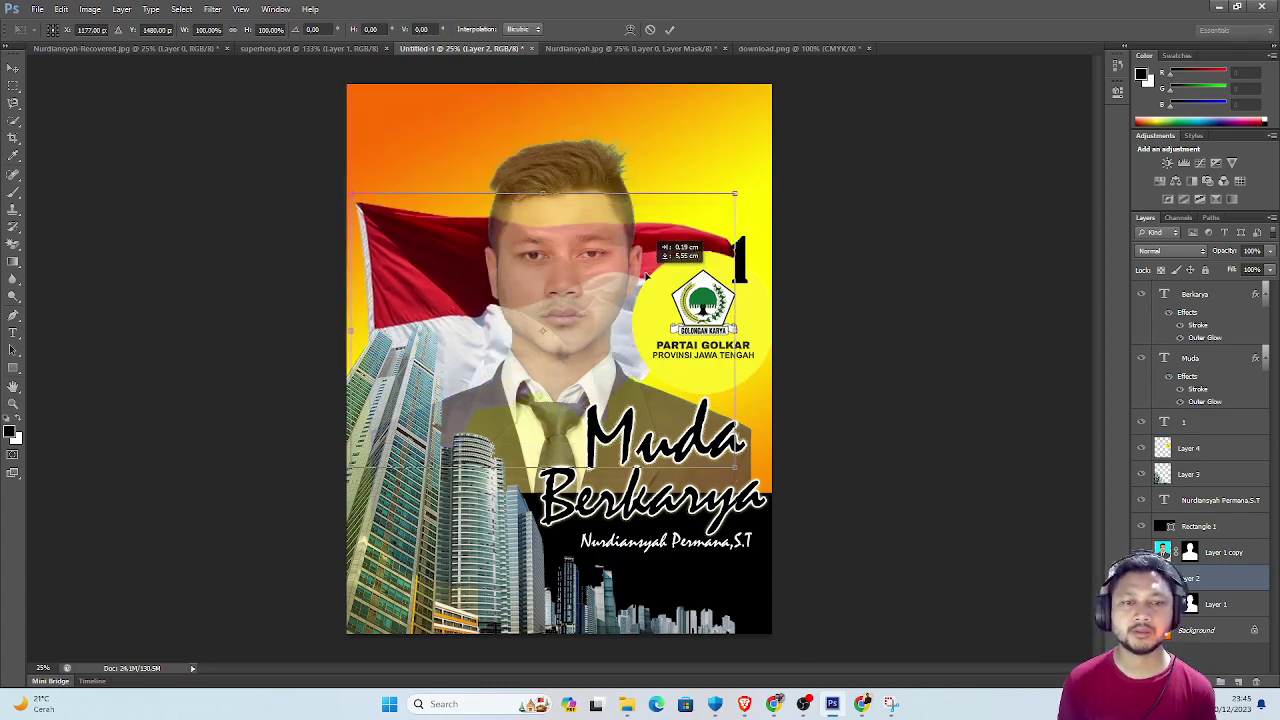
pyautogui.moveTo(733, 193); pyautogui.dragTo(824, 130)
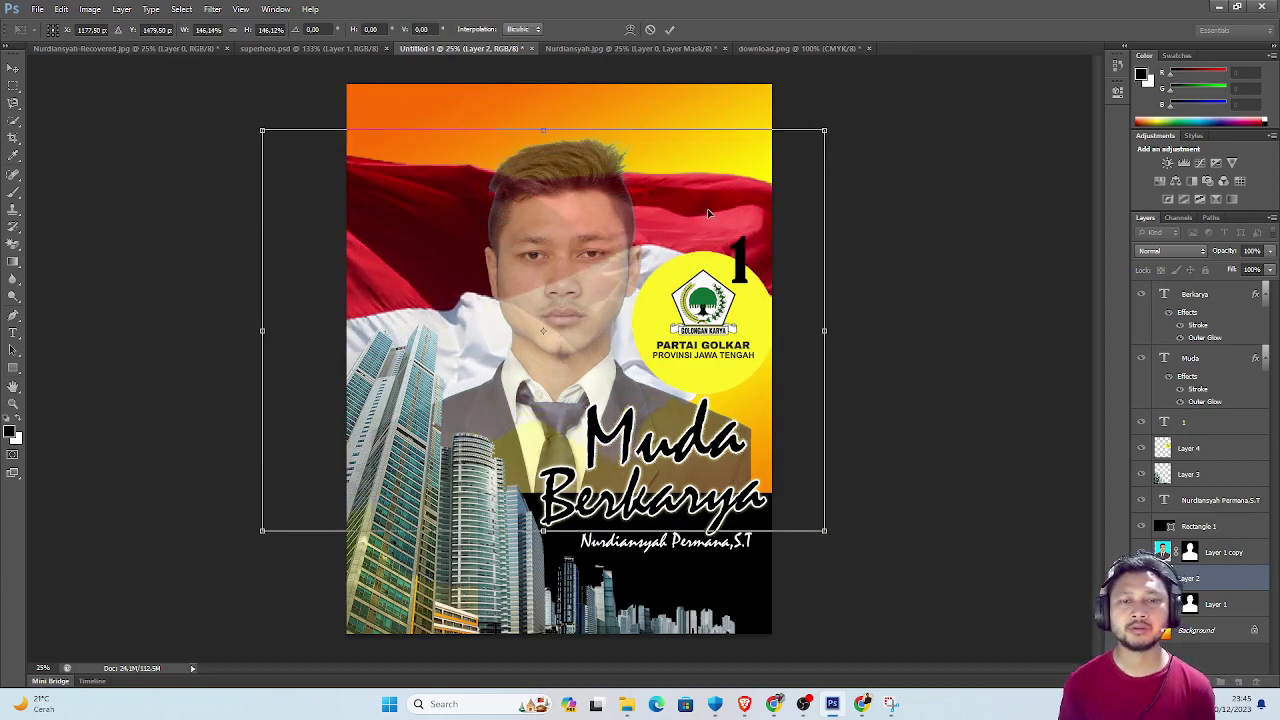
pyautogui.moveTo(707, 213); pyautogui.dragTo(764, 122)
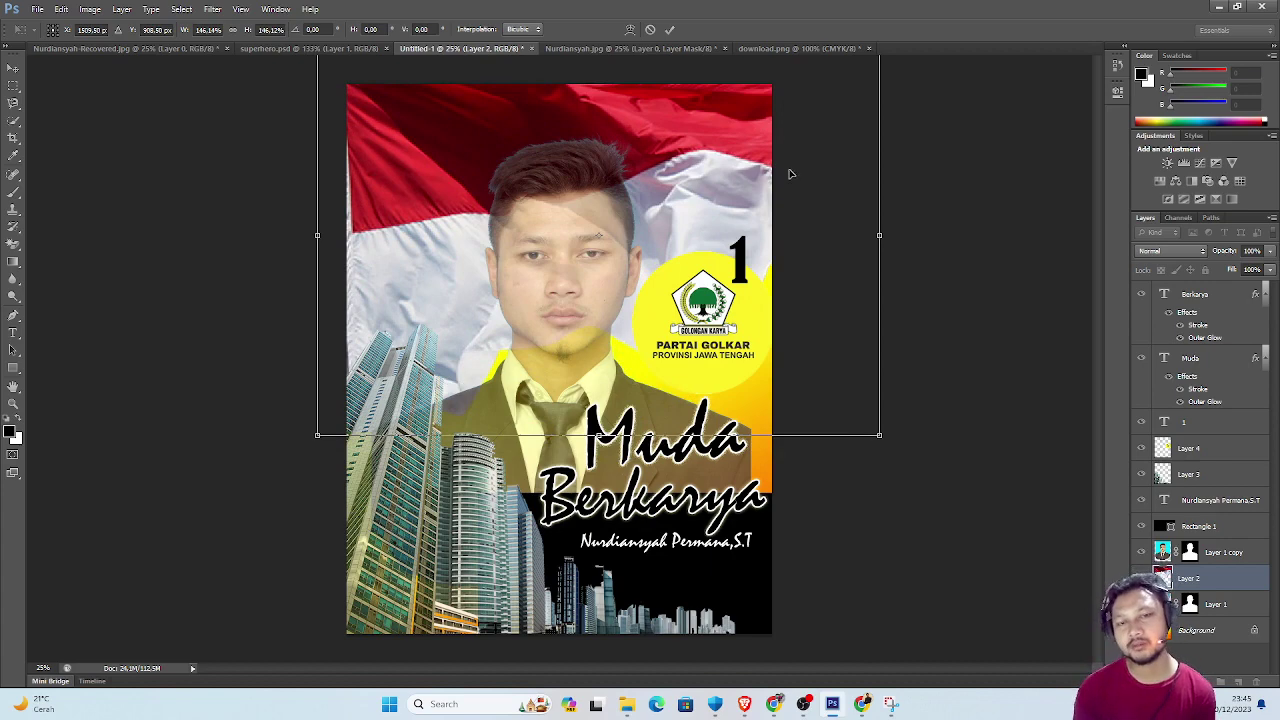
pyautogui.hotkey('ctrl', 'z')
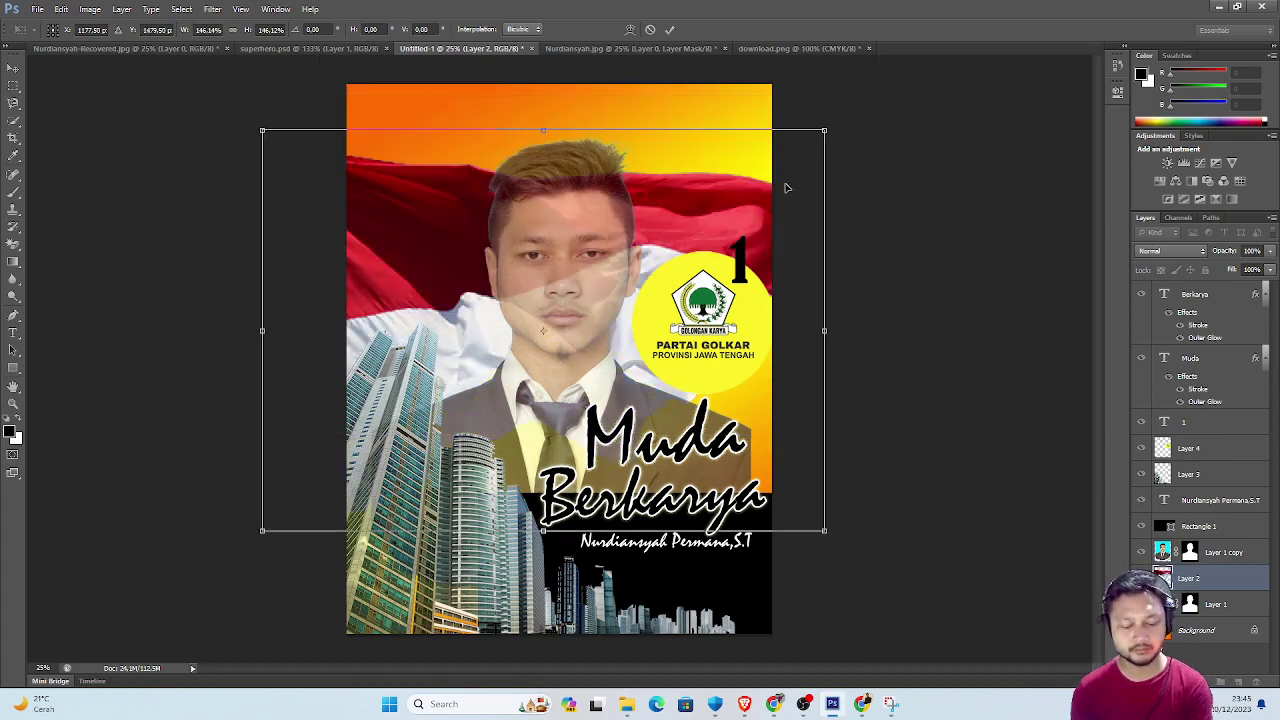
pyautogui.press('Escape')
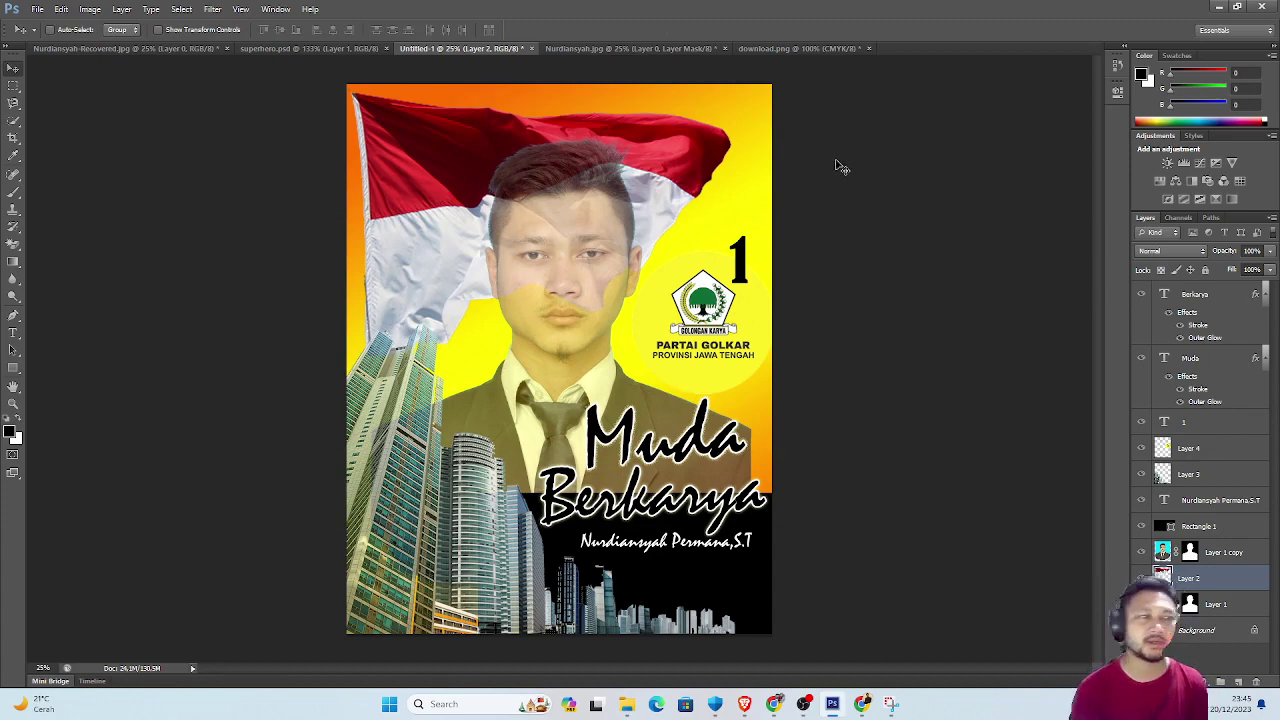
# Bring the superhero.psd Flash poster forward, then switch to the Dasar Multimedia folder in File Explorer.
pyautogui.click(296, 49)
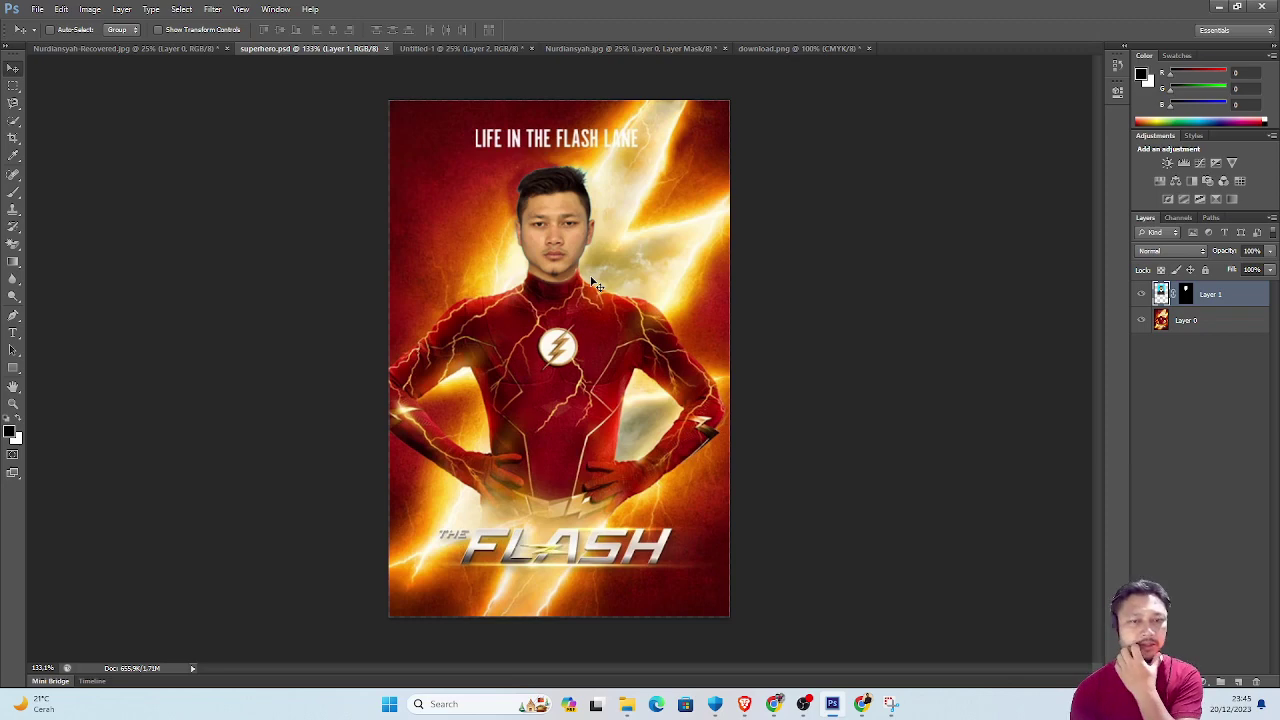
pyautogui.hotkey('alt', 'Tab')
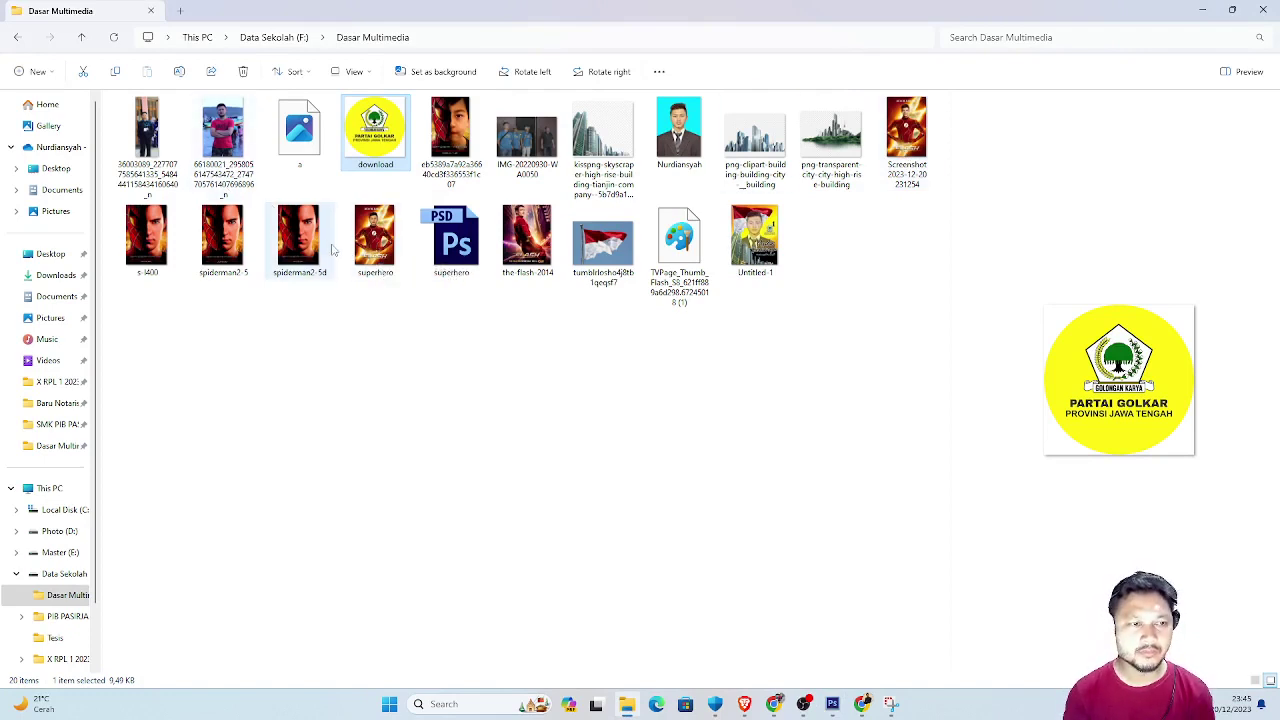
# Preview the folder's images, then carry the flash-2014 poster over to Photoshop.
pyautogui.click(472, 140)
pyautogui.click(528, 230)
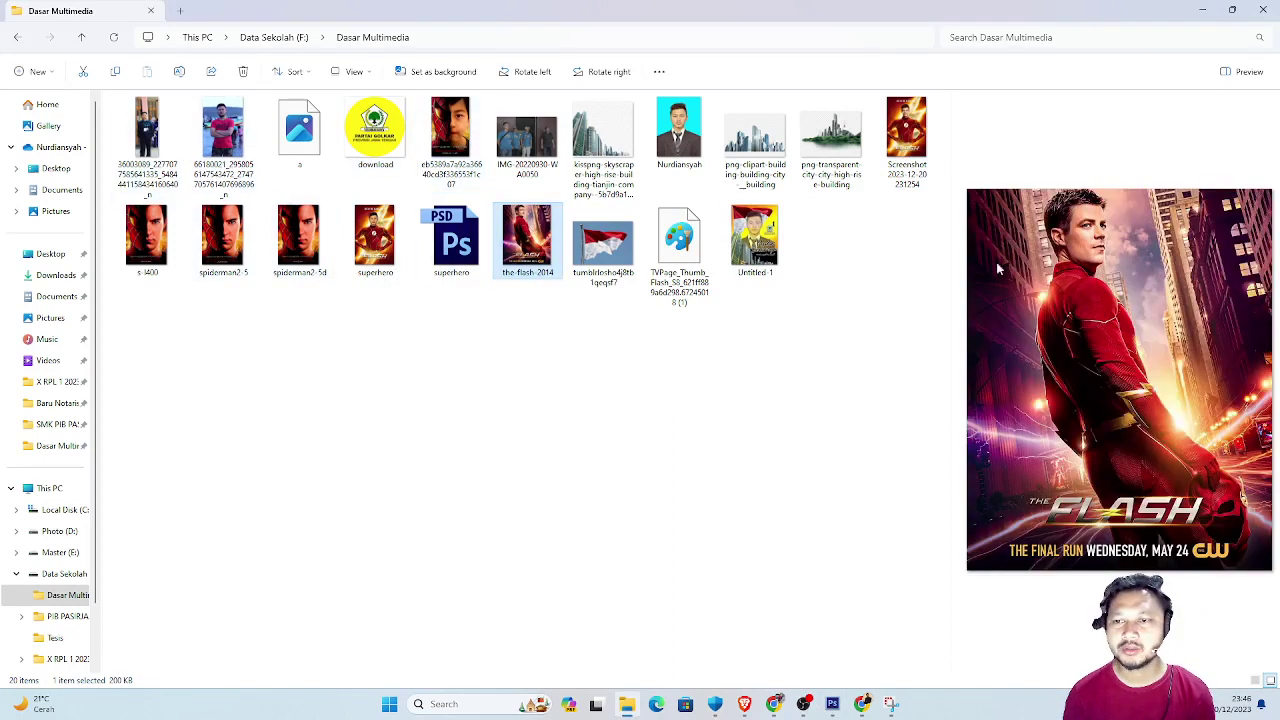
pyautogui.click(527, 138)
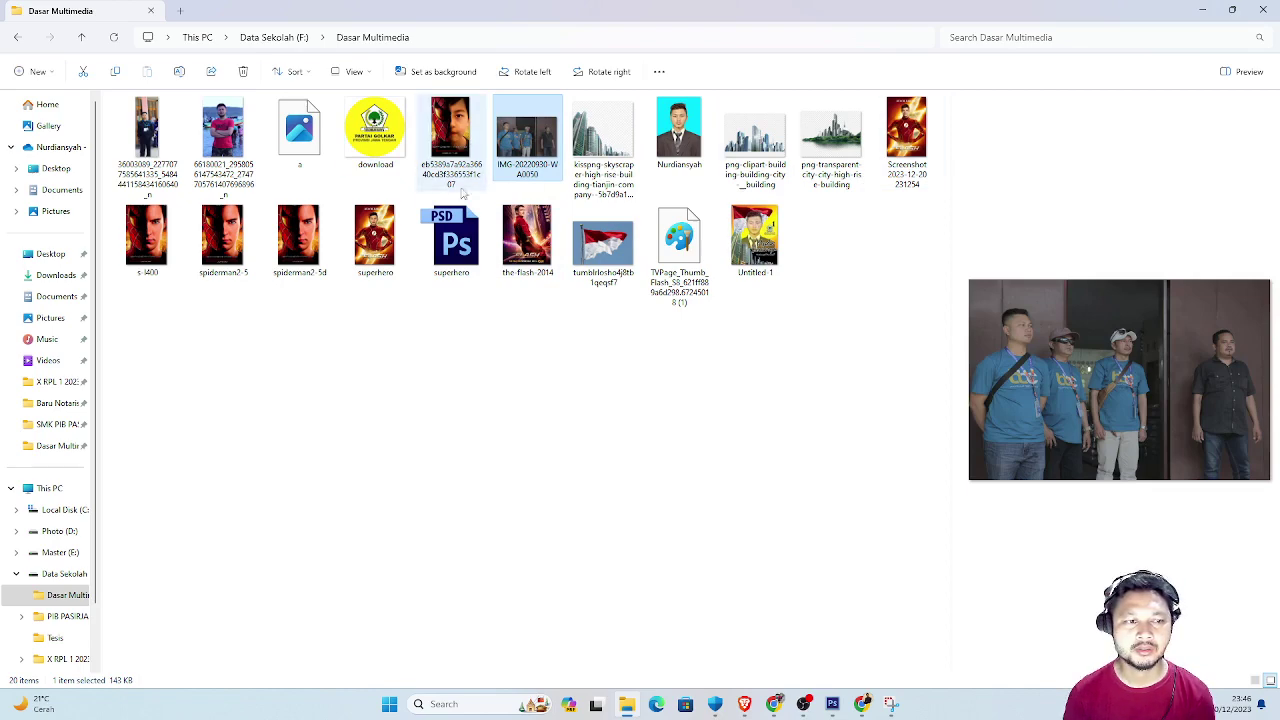
pyautogui.click(147, 235)
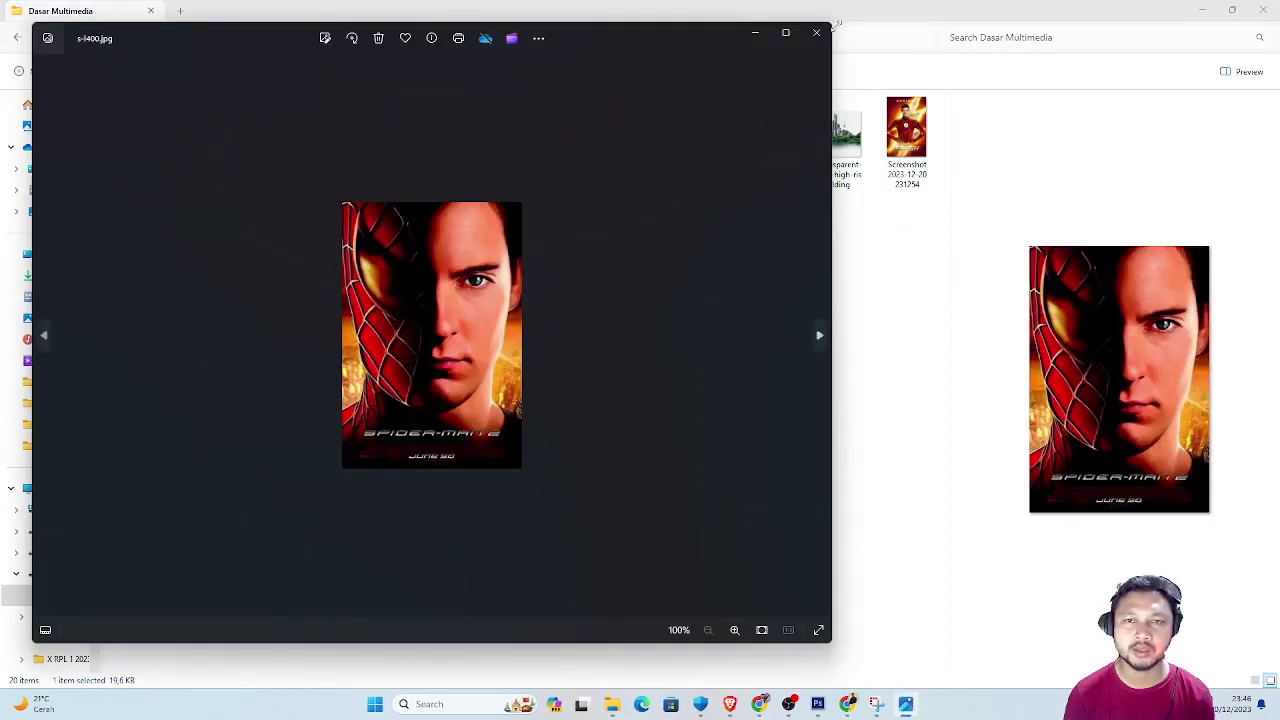
pyautogui.click(818, 35)
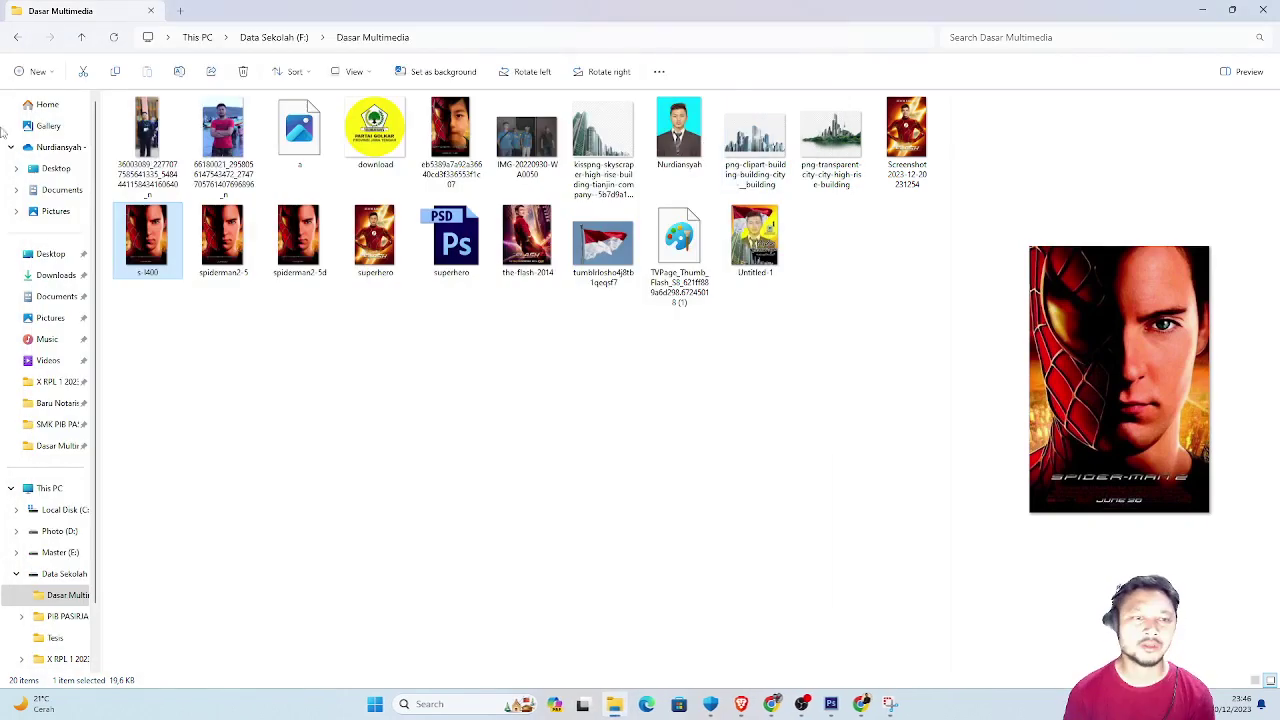
pyautogui.click(540, 231)
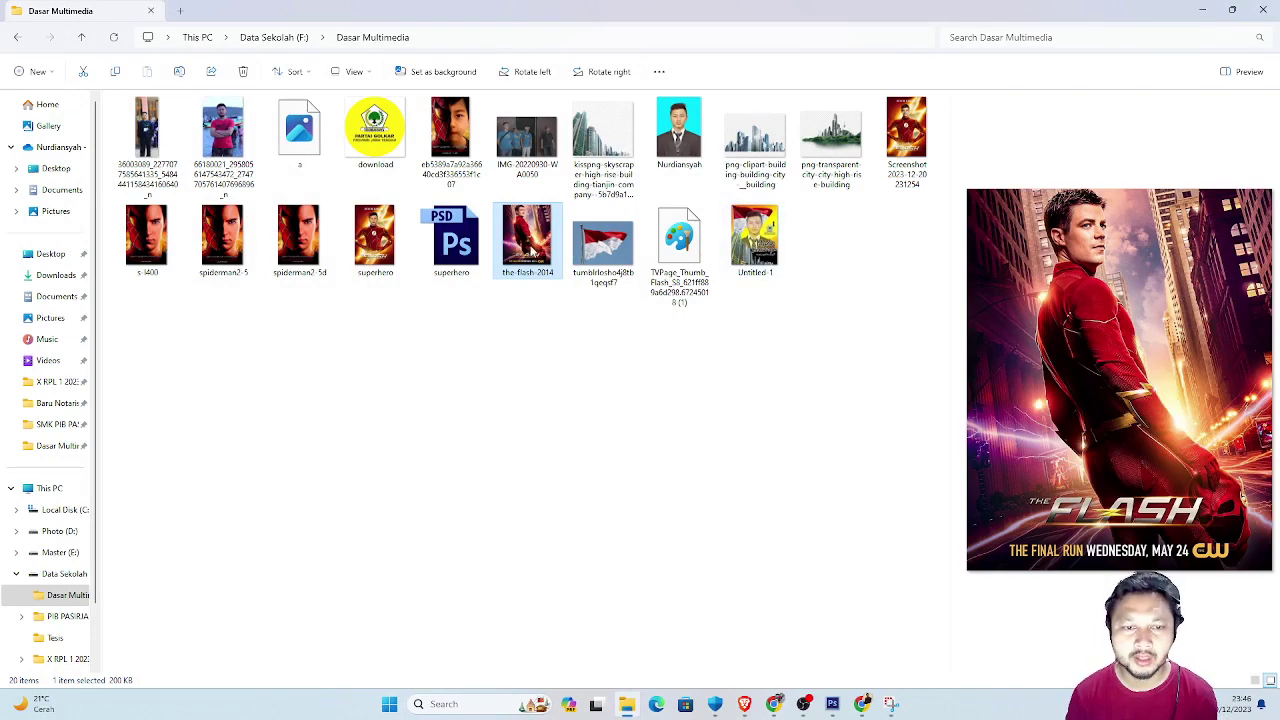
pyautogui.moveTo(532, 250); pyautogui.dragTo(838, 706)
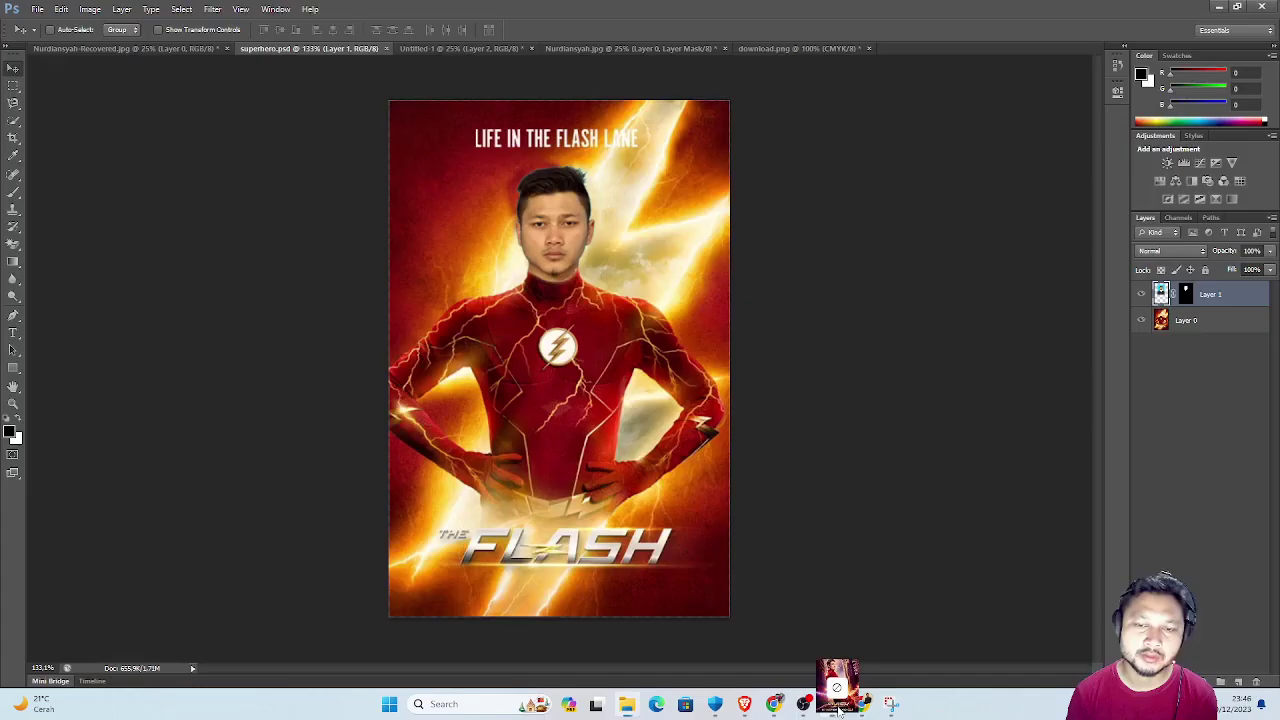
# Open the-flash-2014.jpg as a new document and close the Golkar logo and old portrait without saving.
pyautogui.moveTo(838, 706); pyautogui.dragTo(903, 47)
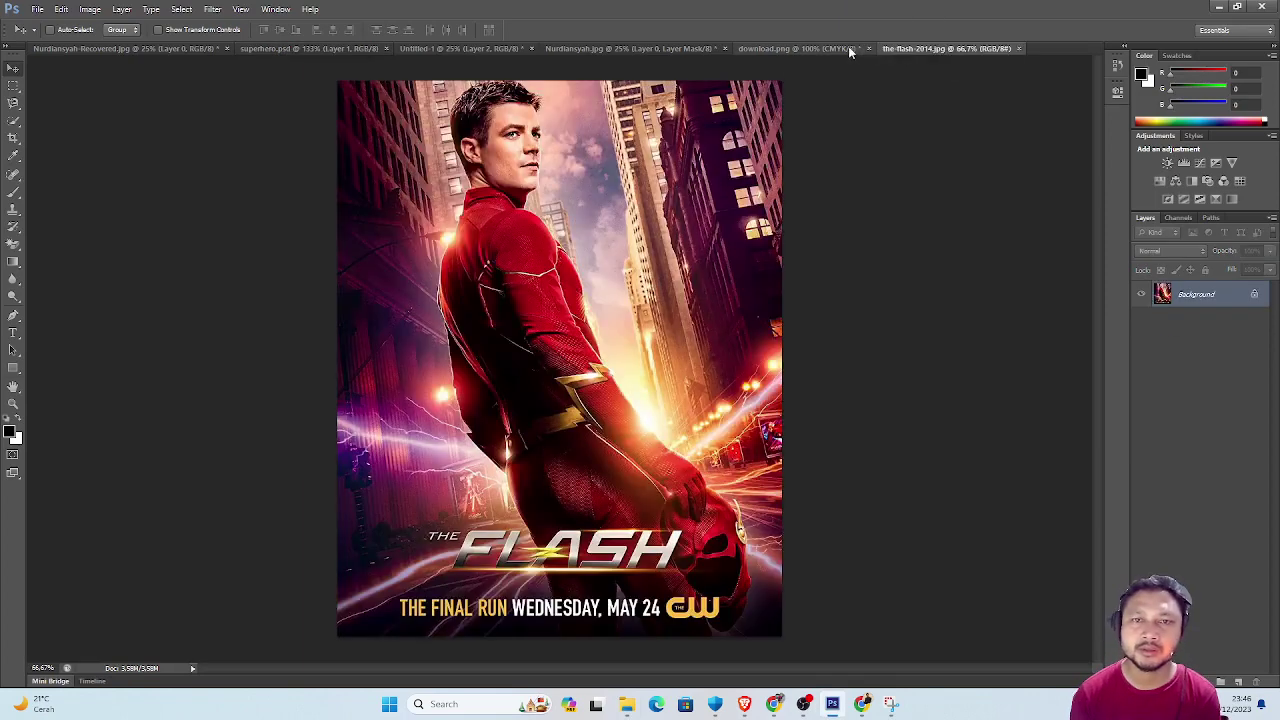
pyautogui.click(868, 49)
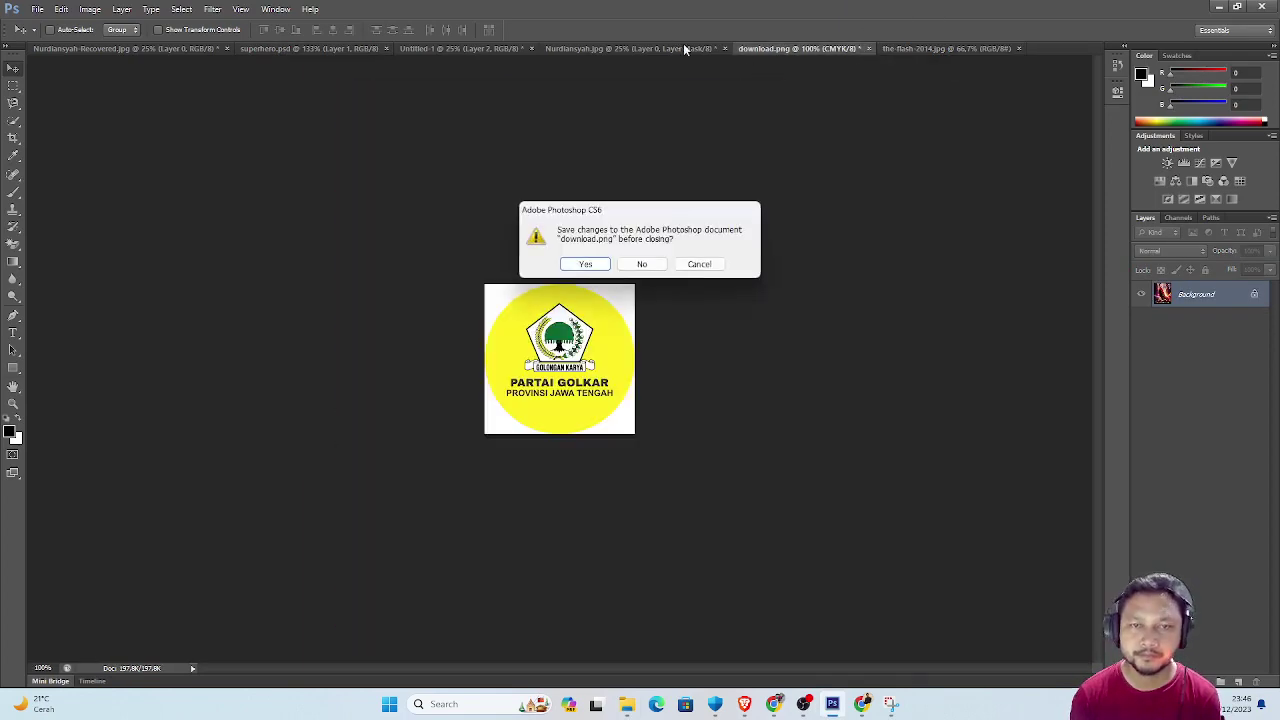
pyautogui.click(642, 263)
pyautogui.click(694, 47)
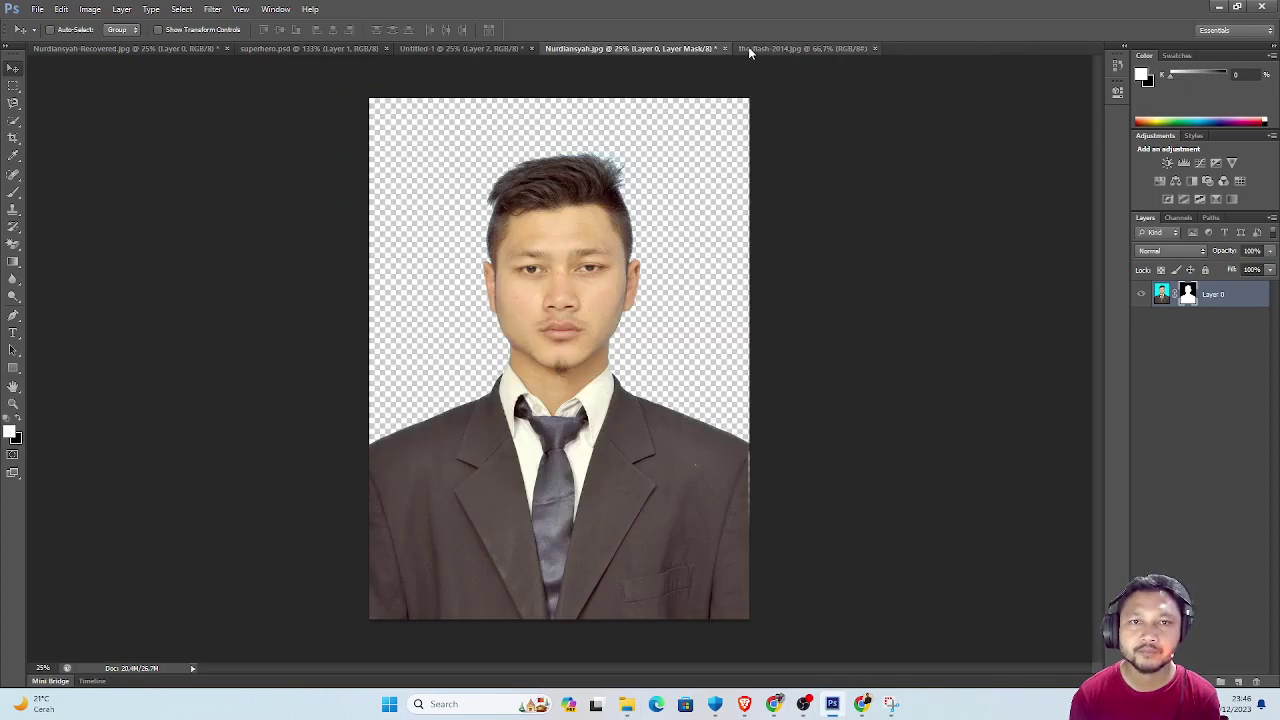
pyautogui.click(723, 48)
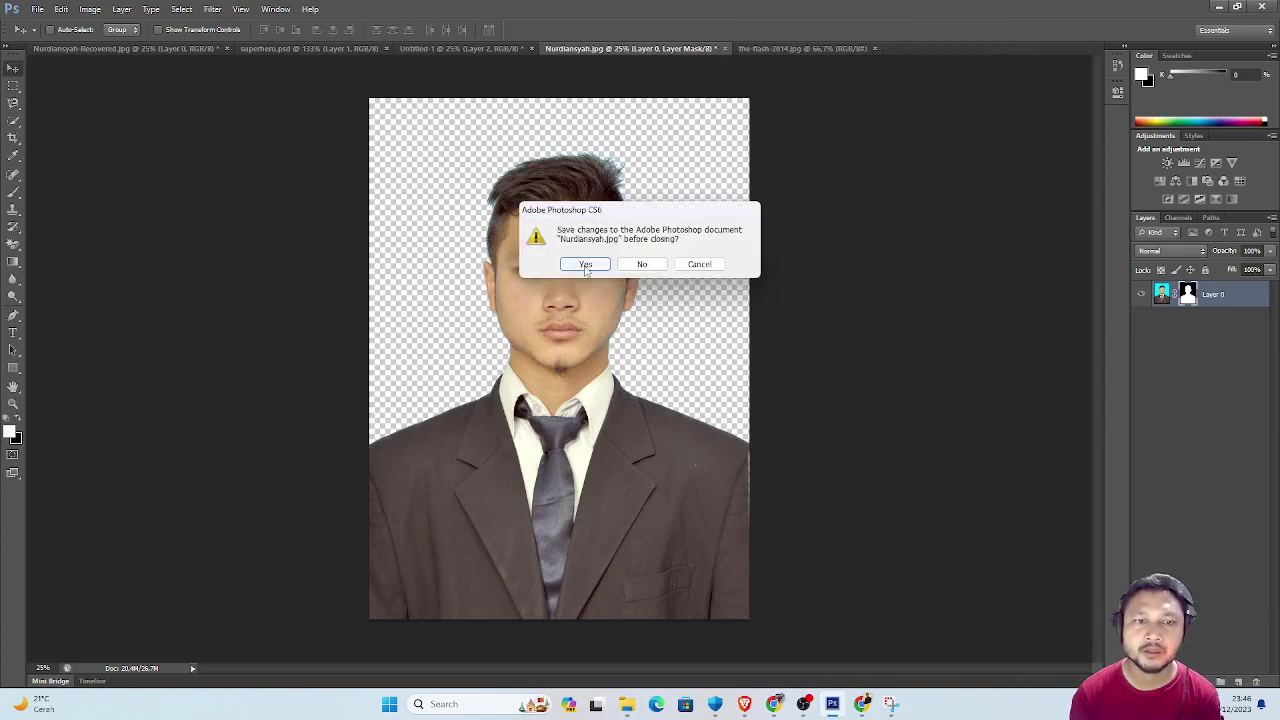
pyautogui.click(648, 267)
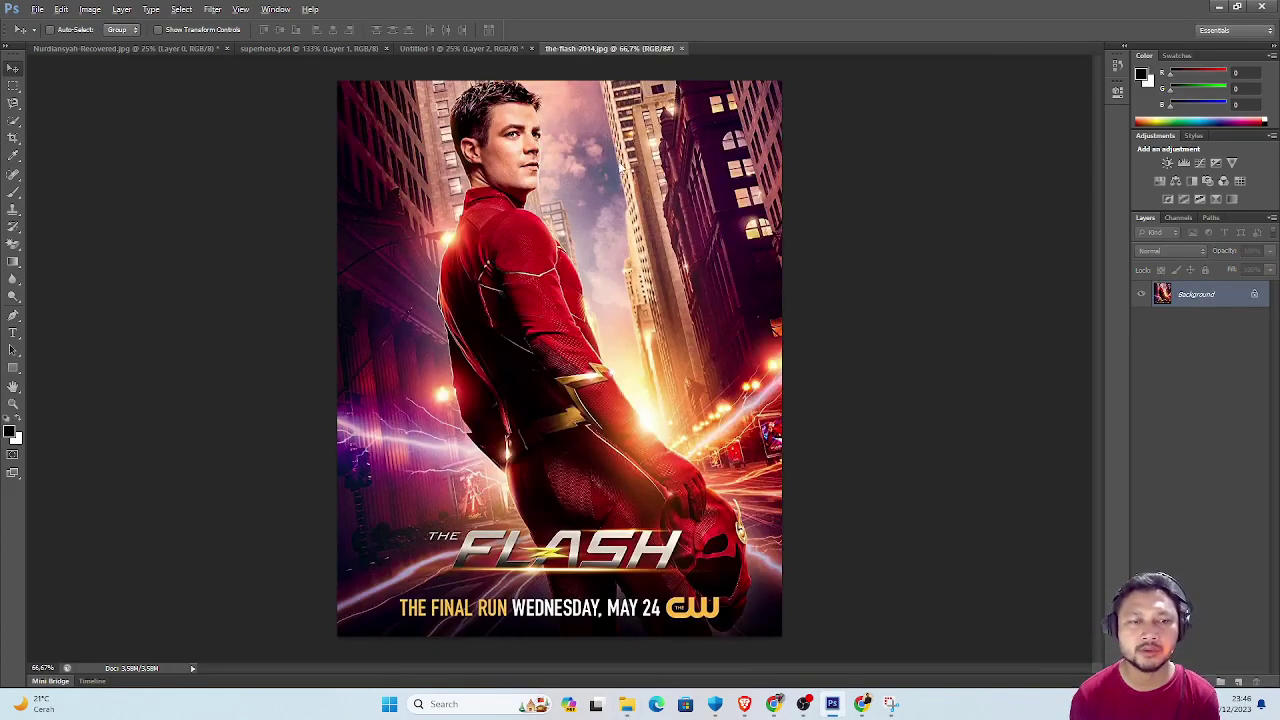
# Open the IMG-20220930-WA0050.jpg group photo from File Explorer as a new document.
pyautogui.hotkey('alt', 'Tab')
pyautogui.click(530, 150)
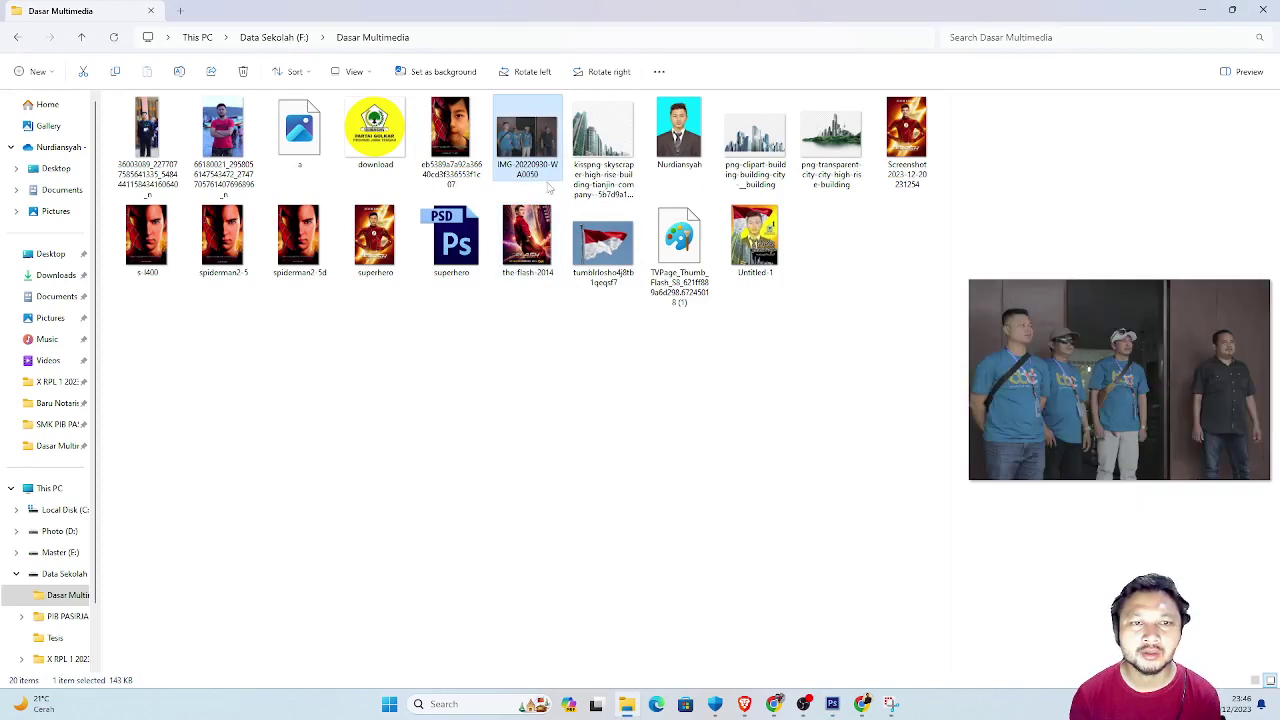
pyautogui.moveTo(522, 143); pyautogui.dragTo(834, 705)
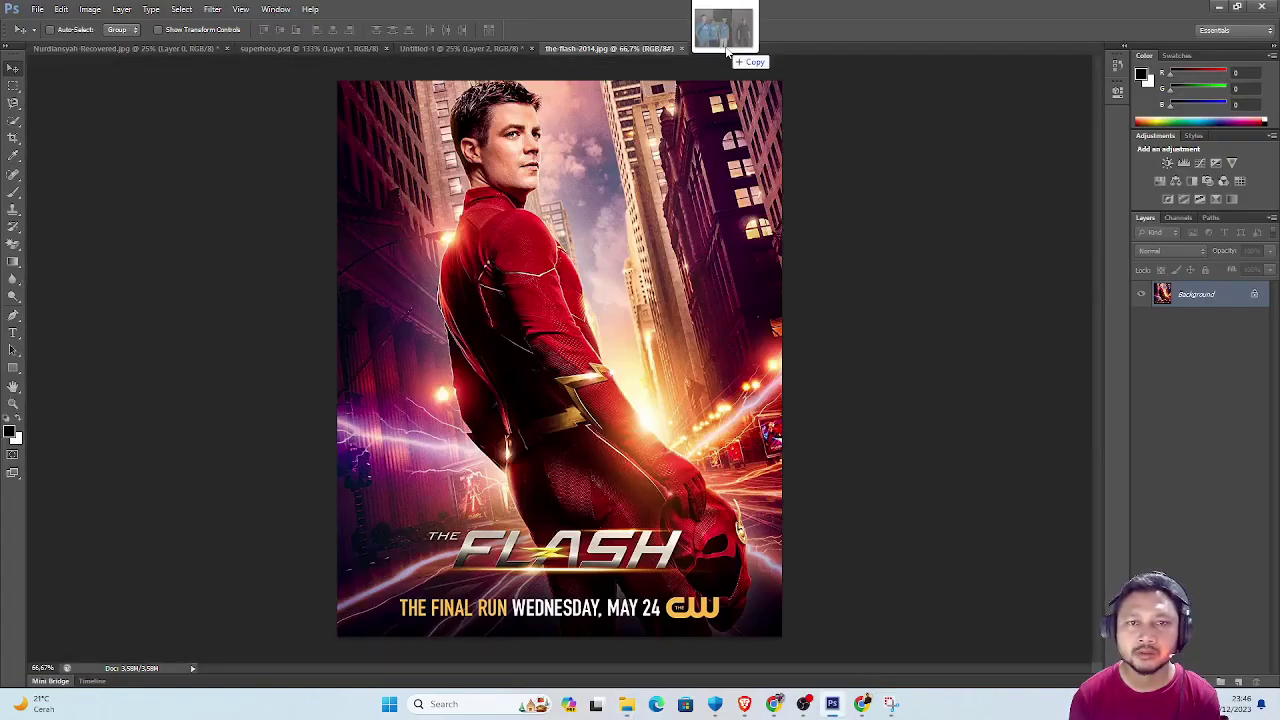
pyautogui.moveTo(834, 705); pyautogui.dragTo(725, 46)
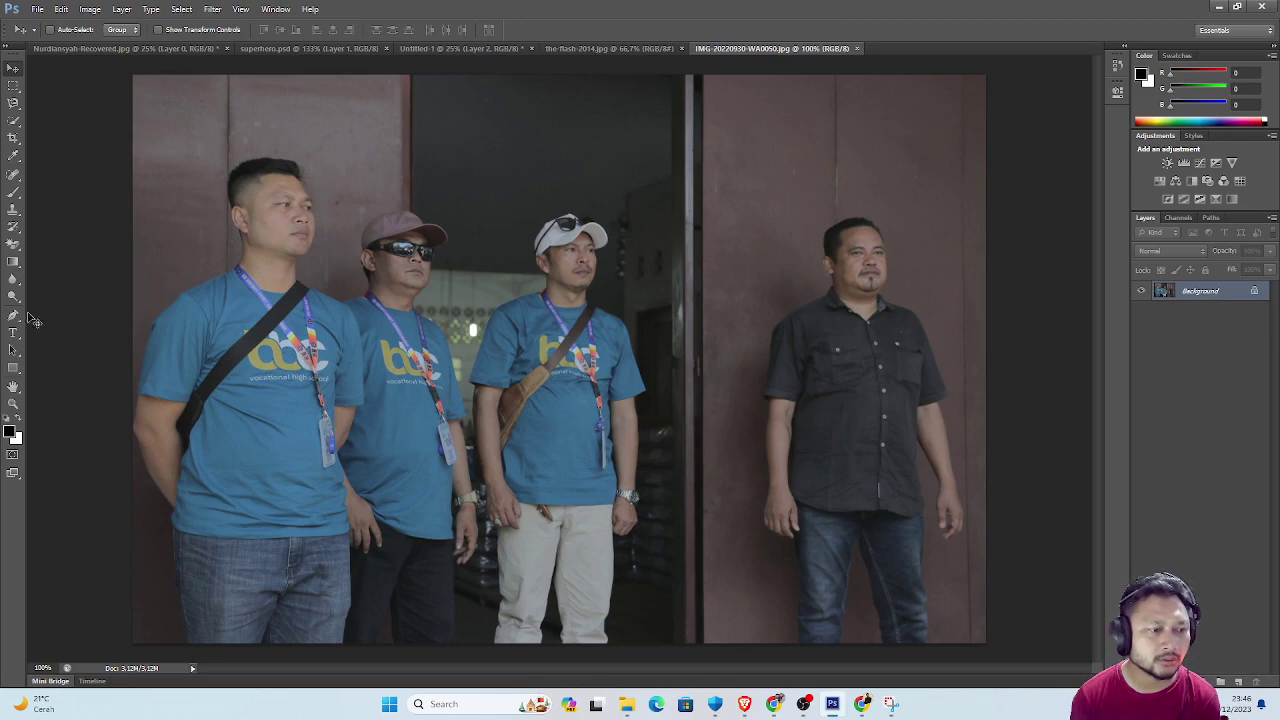
# Crop the group photo to the leftmost man, from the top of the frame down to mid-chest.
pyautogui.click(13, 137)
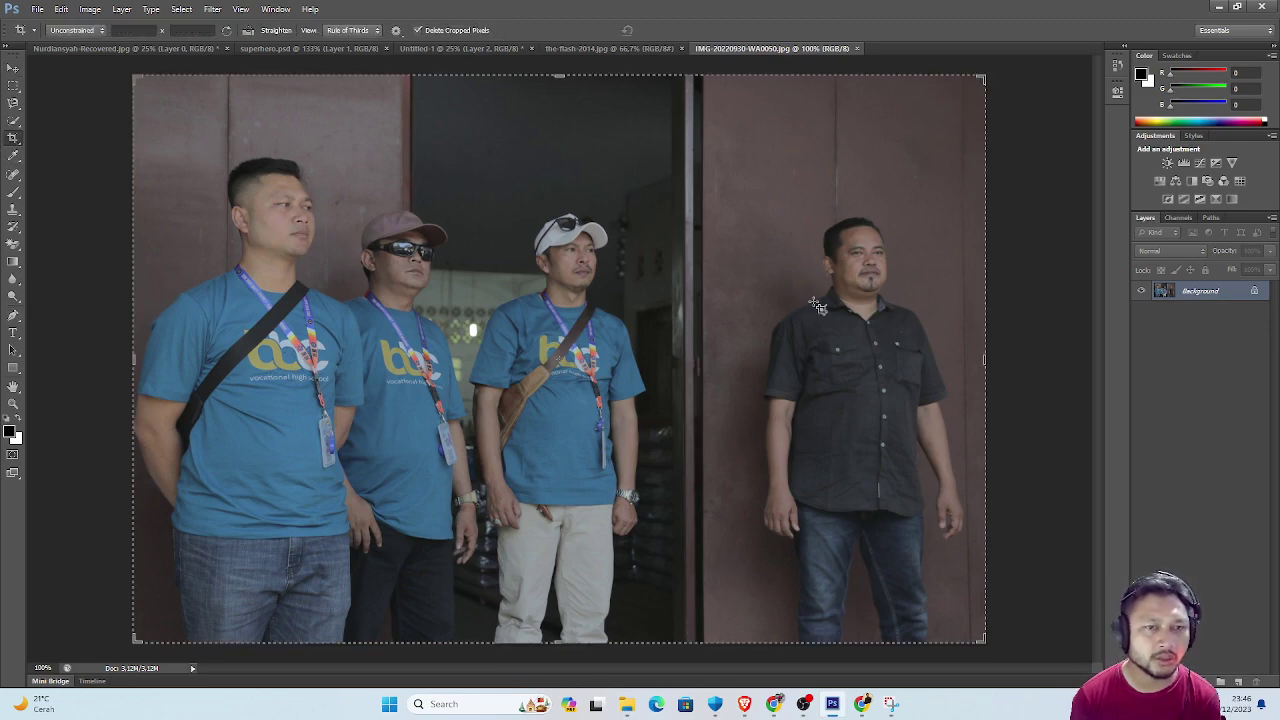
pyautogui.moveTo(986, 358); pyautogui.dragTo(675, 378)
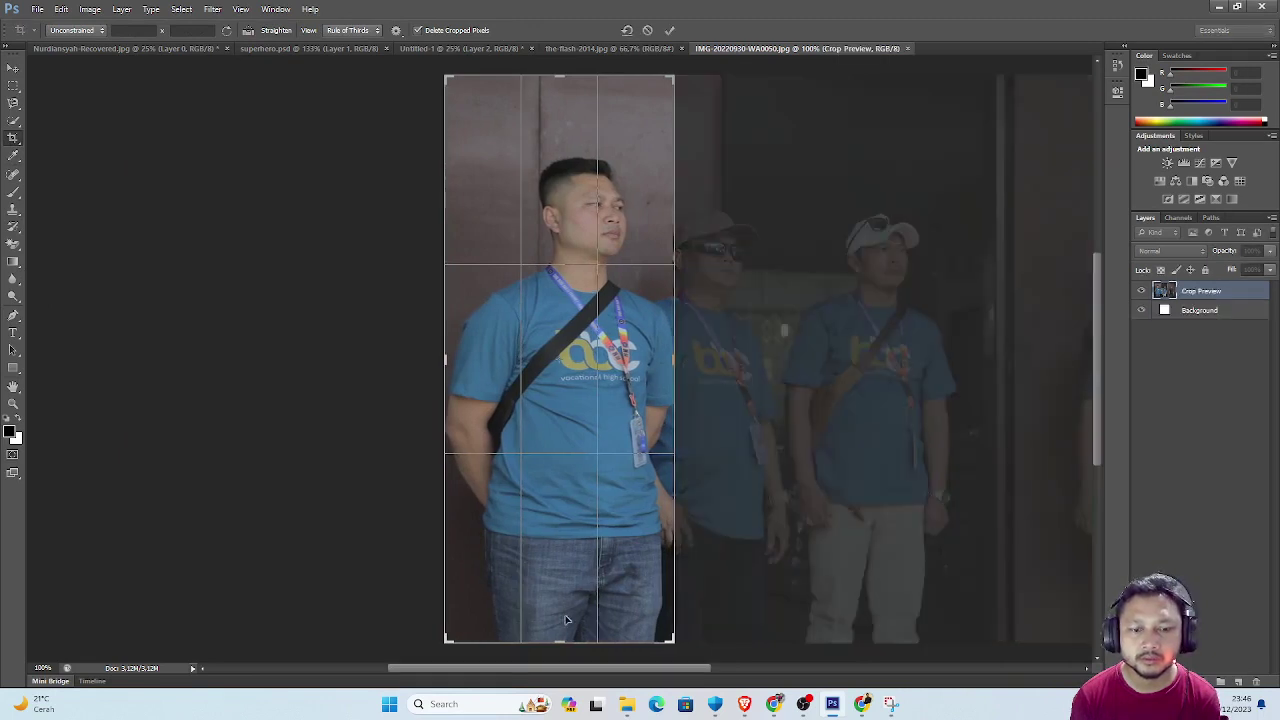
pyautogui.moveTo(560, 640); pyautogui.dragTo(574, 487)
pyautogui.moveTo(581, 527); pyautogui.dragTo(582, 543)
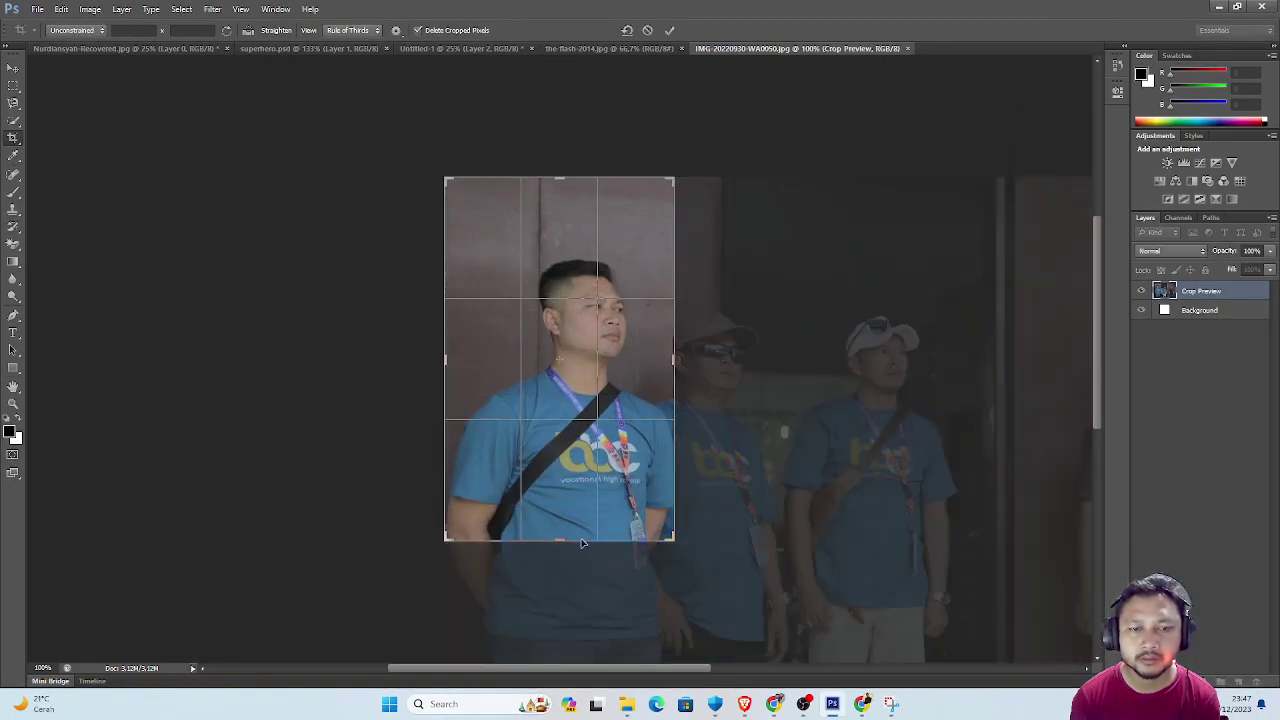
pyautogui.press('Return')
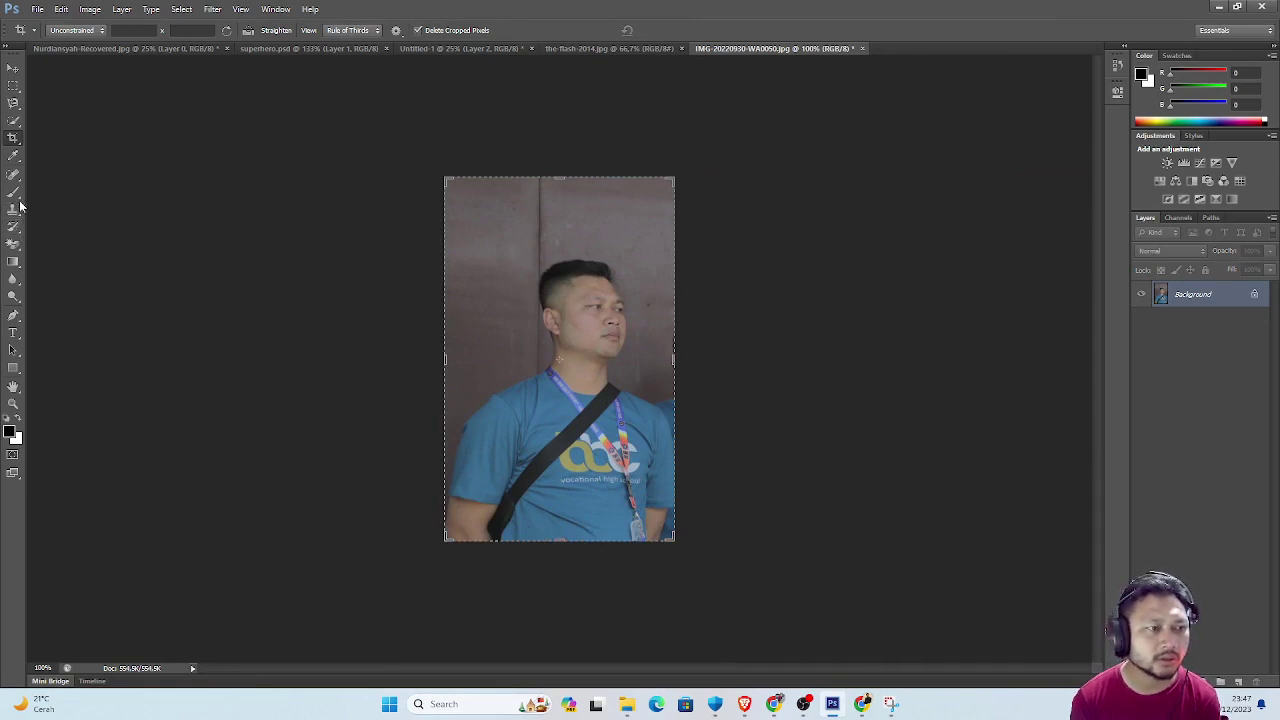
# Trace a closed Pen path around the man's head and neck.
pyautogui.click(15, 316)
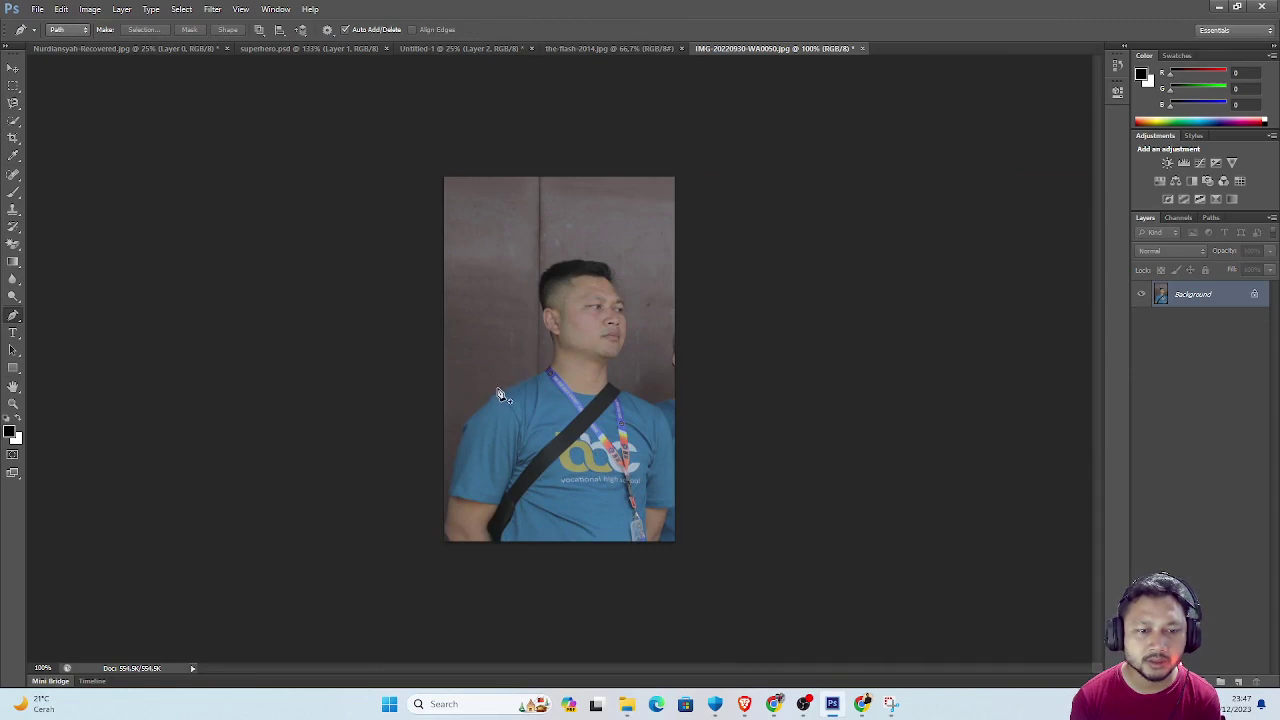
pyautogui.click(548, 371)
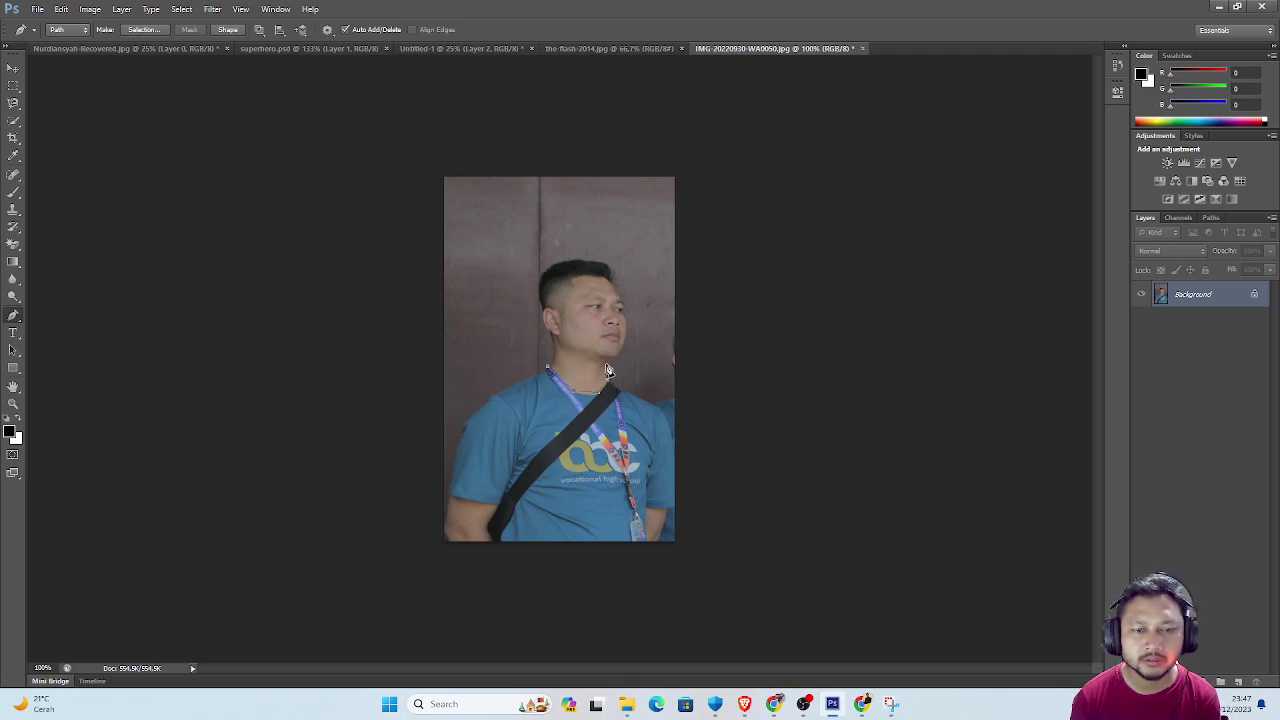
pyautogui.click(612, 361)
pyautogui.click(619, 353)
pyautogui.click(624, 345)
pyautogui.click(627, 335)
pyautogui.click(629, 322)
pyautogui.click(628, 312)
pyautogui.click(623, 295)
pyautogui.click(618, 280)
pyautogui.click(609, 267)
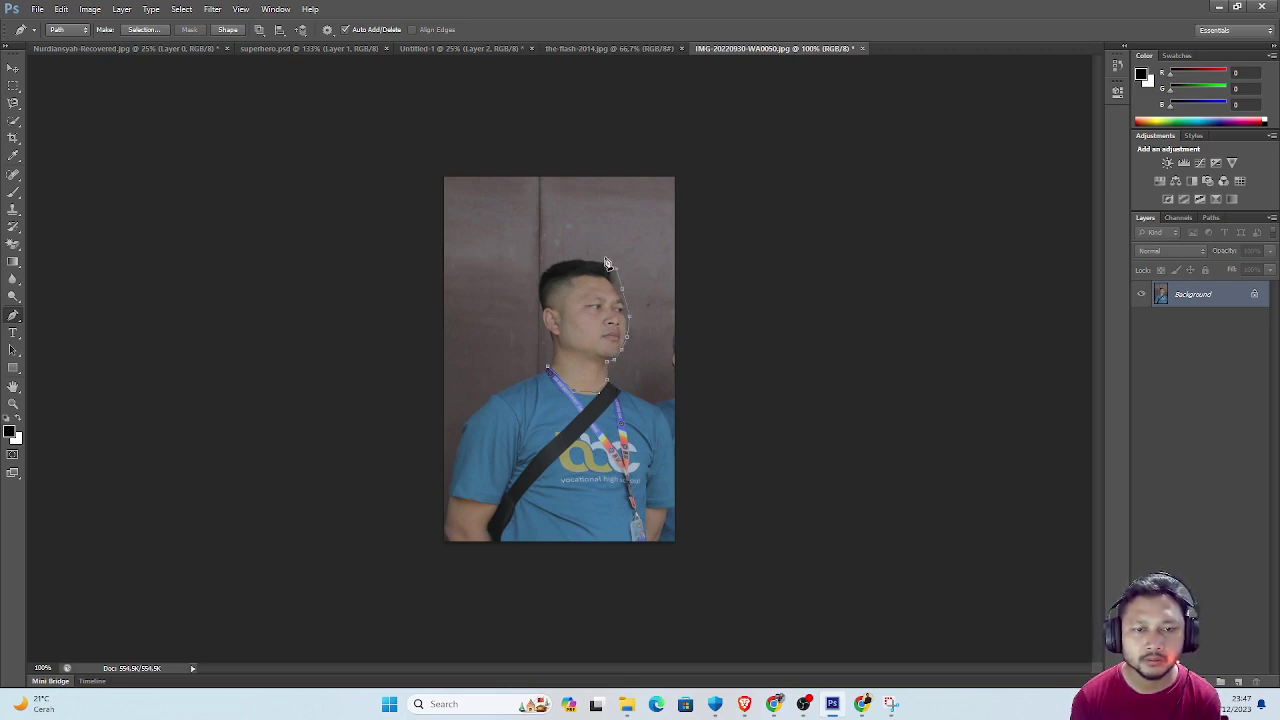
pyautogui.click(585, 259)
pyautogui.click(566, 260)
pyautogui.click(549, 267)
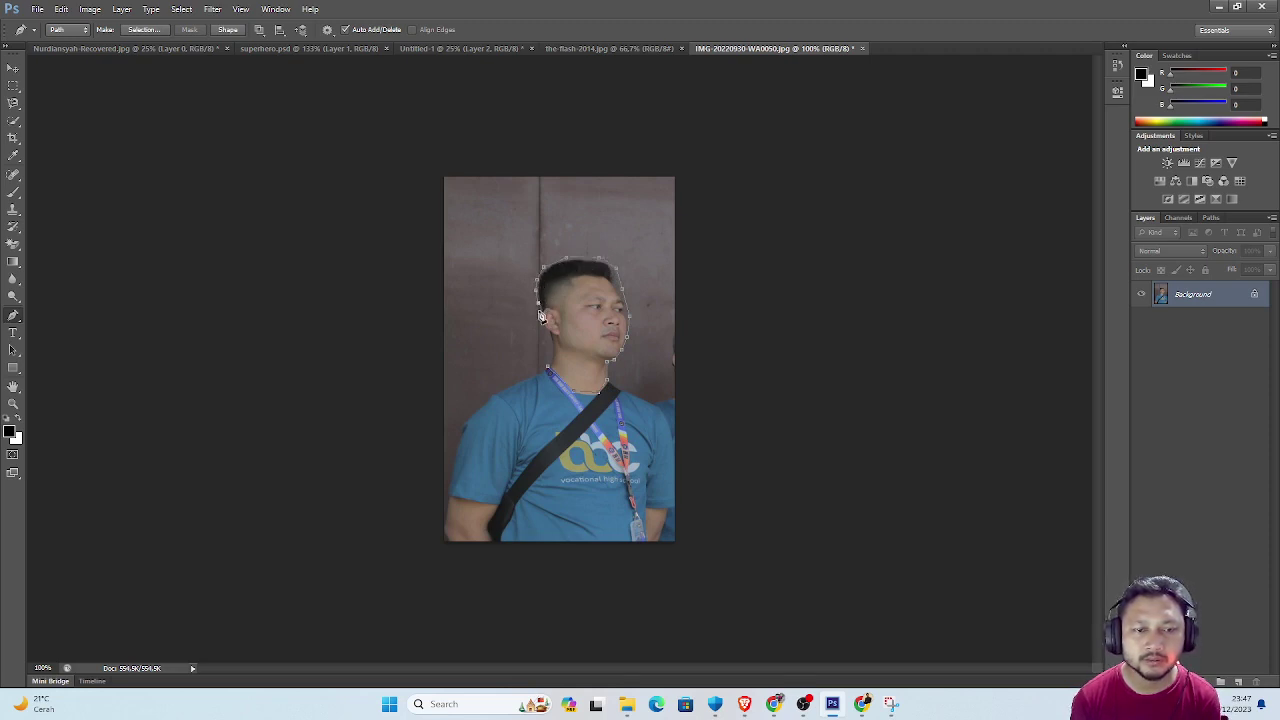
pyautogui.click(541, 316)
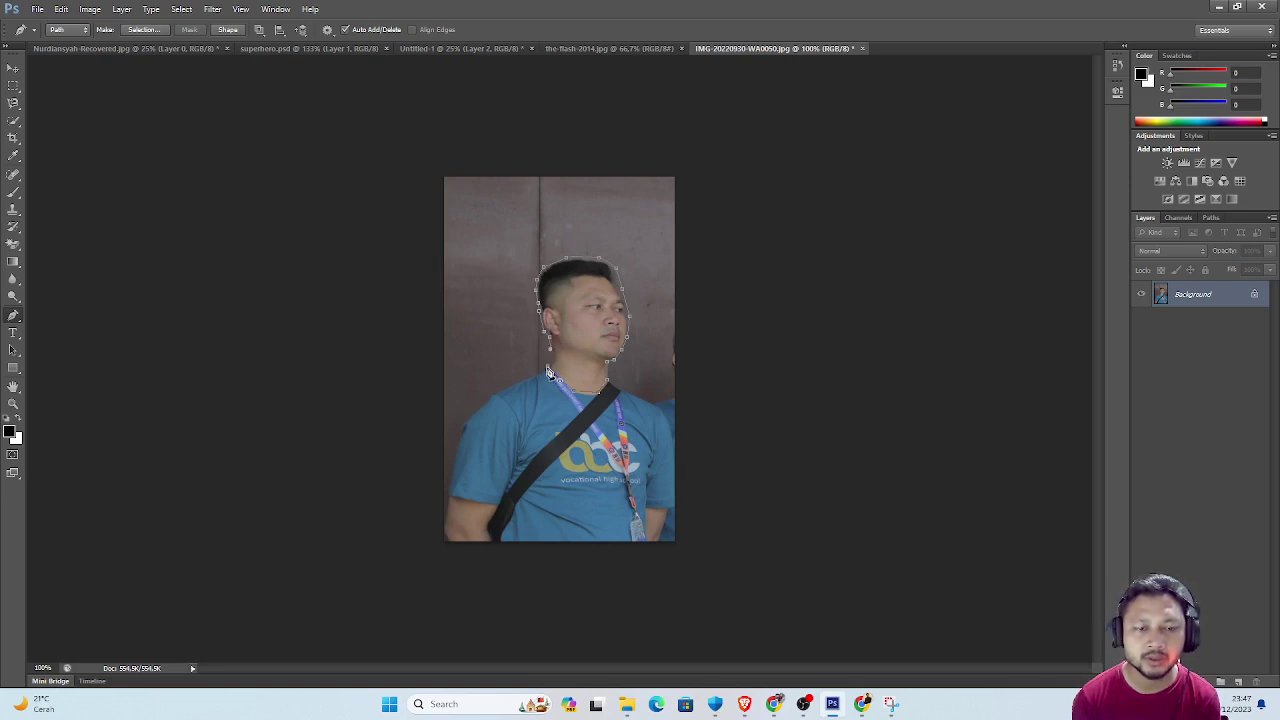
pyautogui.click(548, 373)
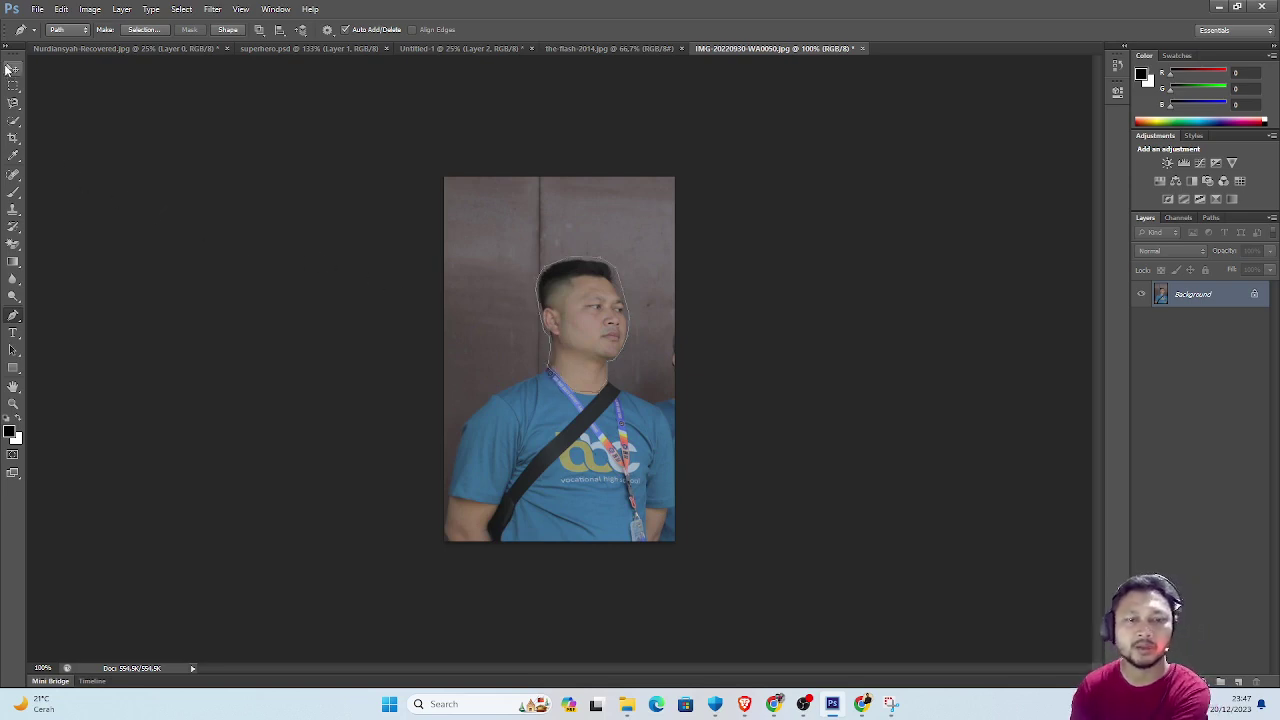
# Convert the path to a selection and add a layer mask hiding everything else.
pyautogui.click(140, 31)
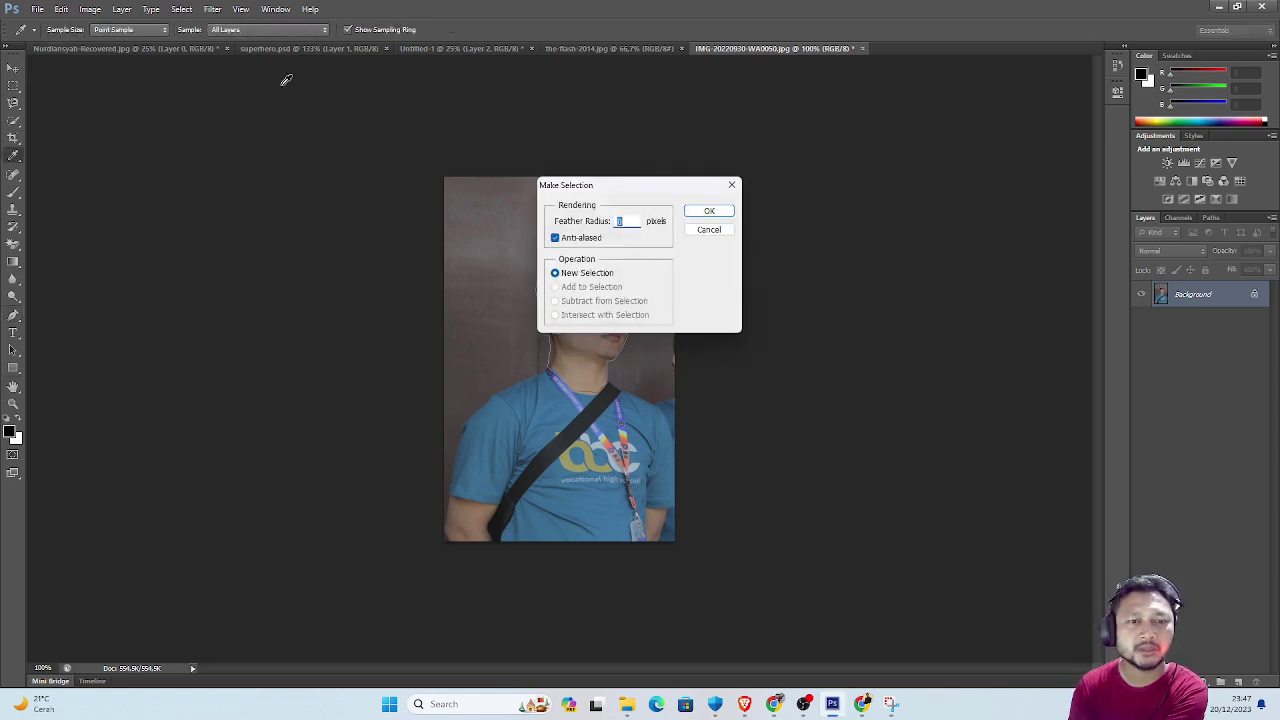
pyautogui.click(709, 214)
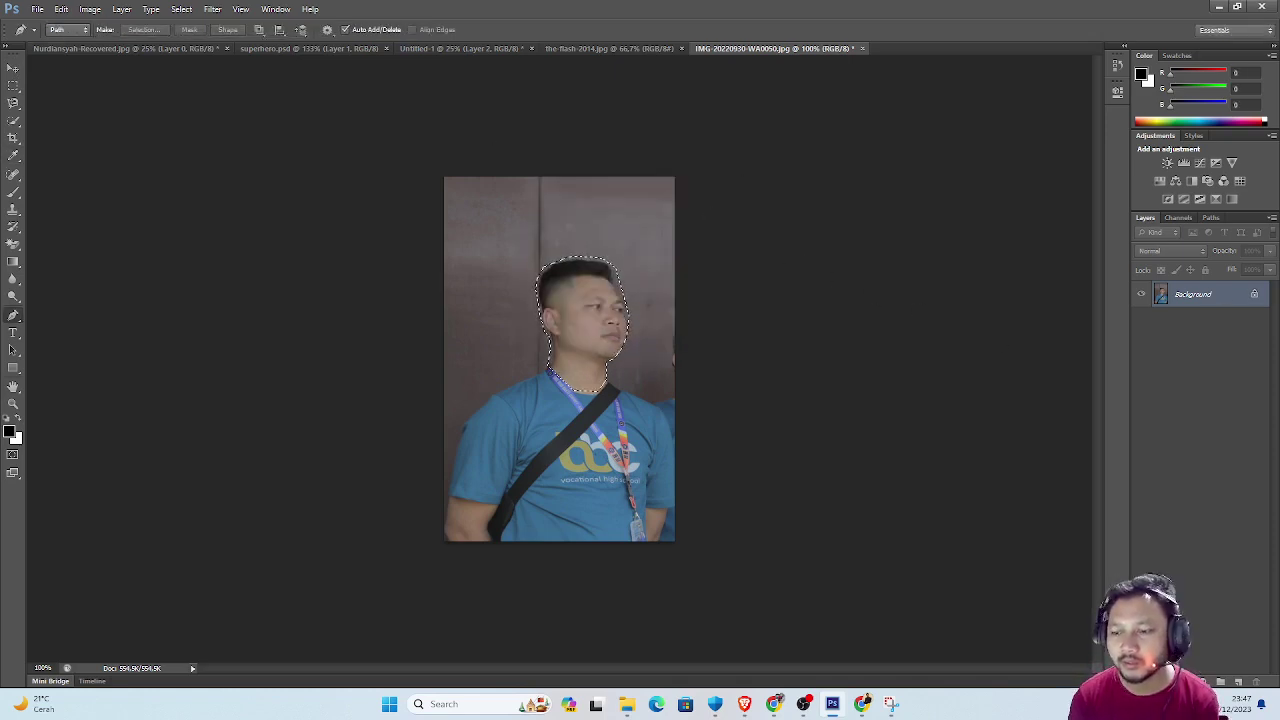
pyautogui.click(1199, 679)
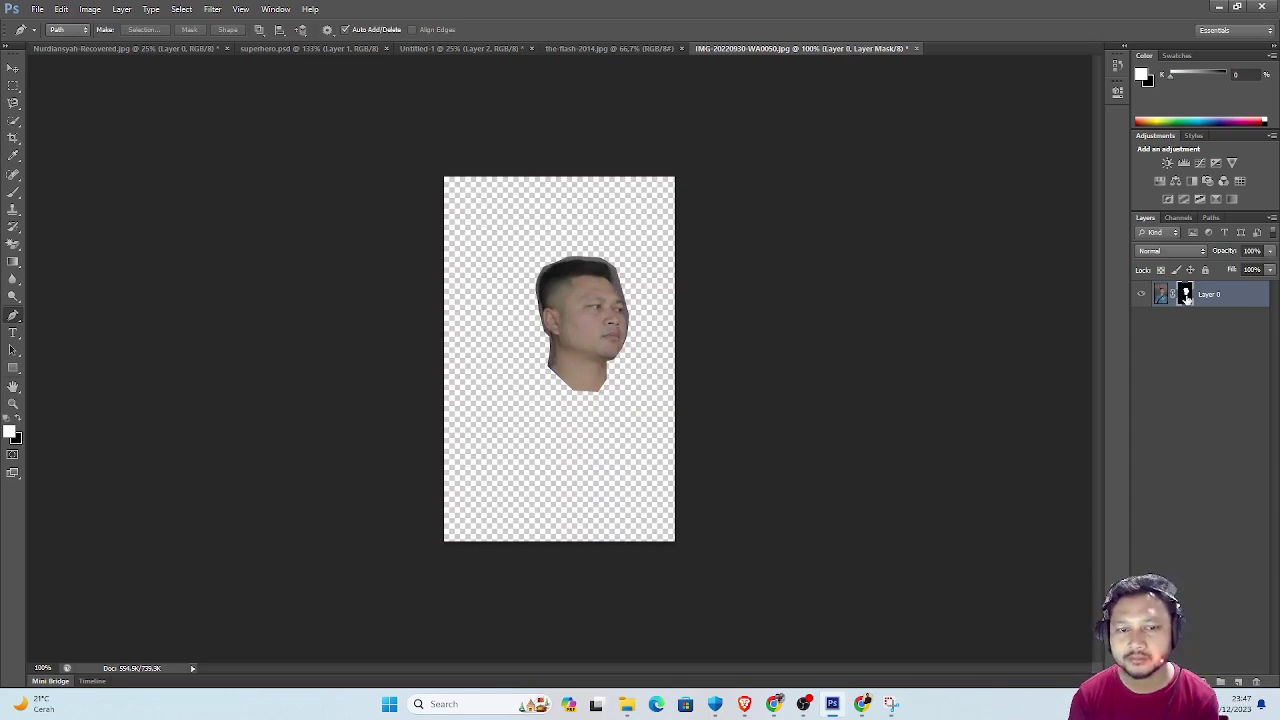
# Open Refine Mask on Layer 0's mask and set a valid edge detection radius.
pyautogui.rightClick(1186, 297)
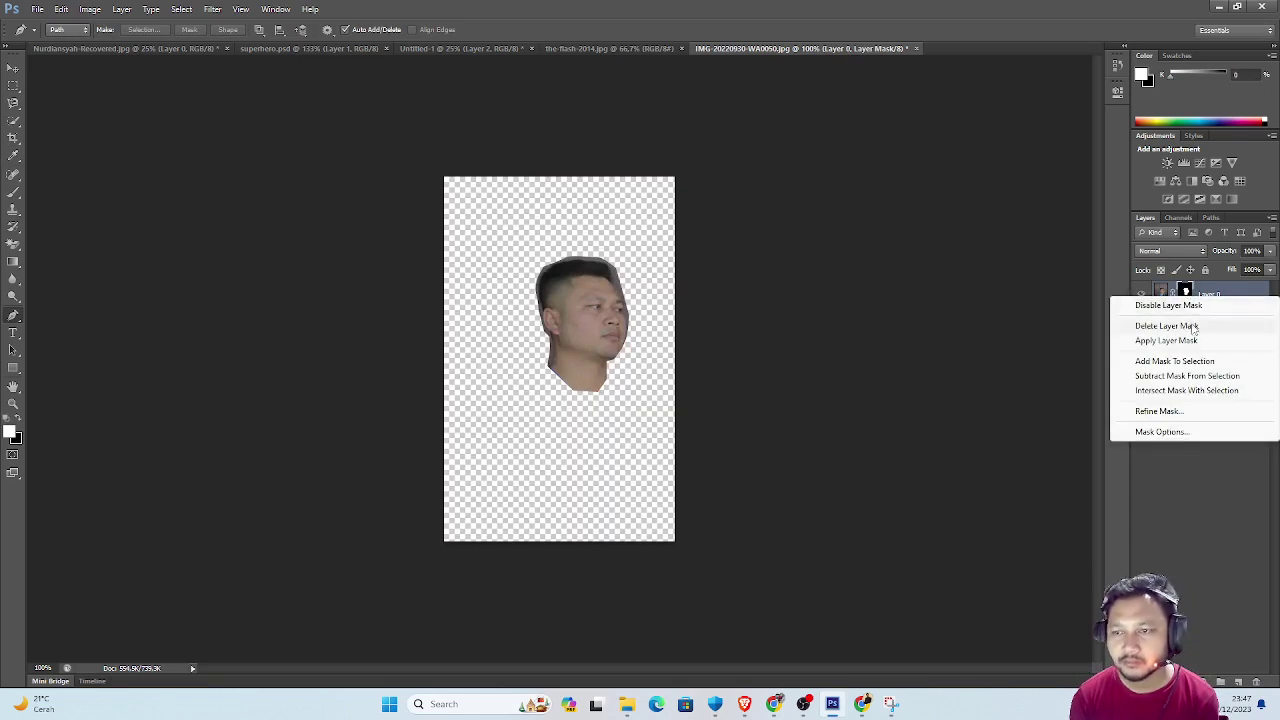
pyautogui.click(1159, 411)
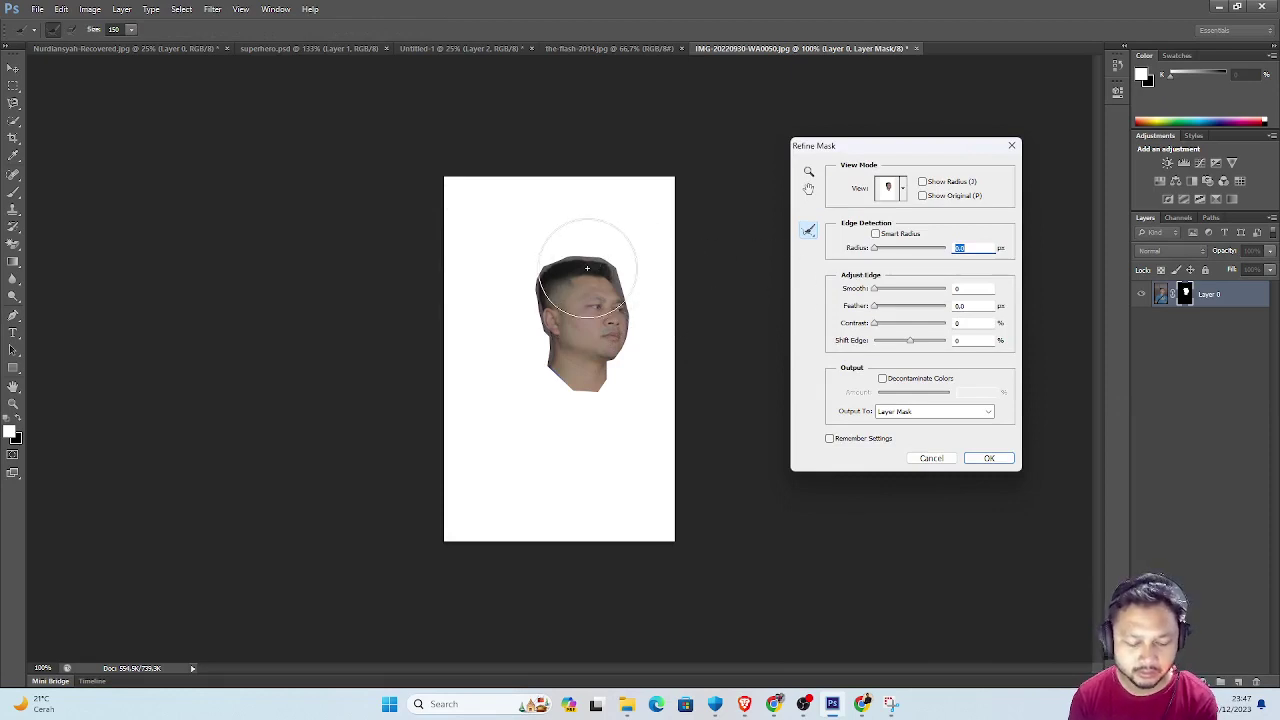
pyautogui.press('BackSpace')
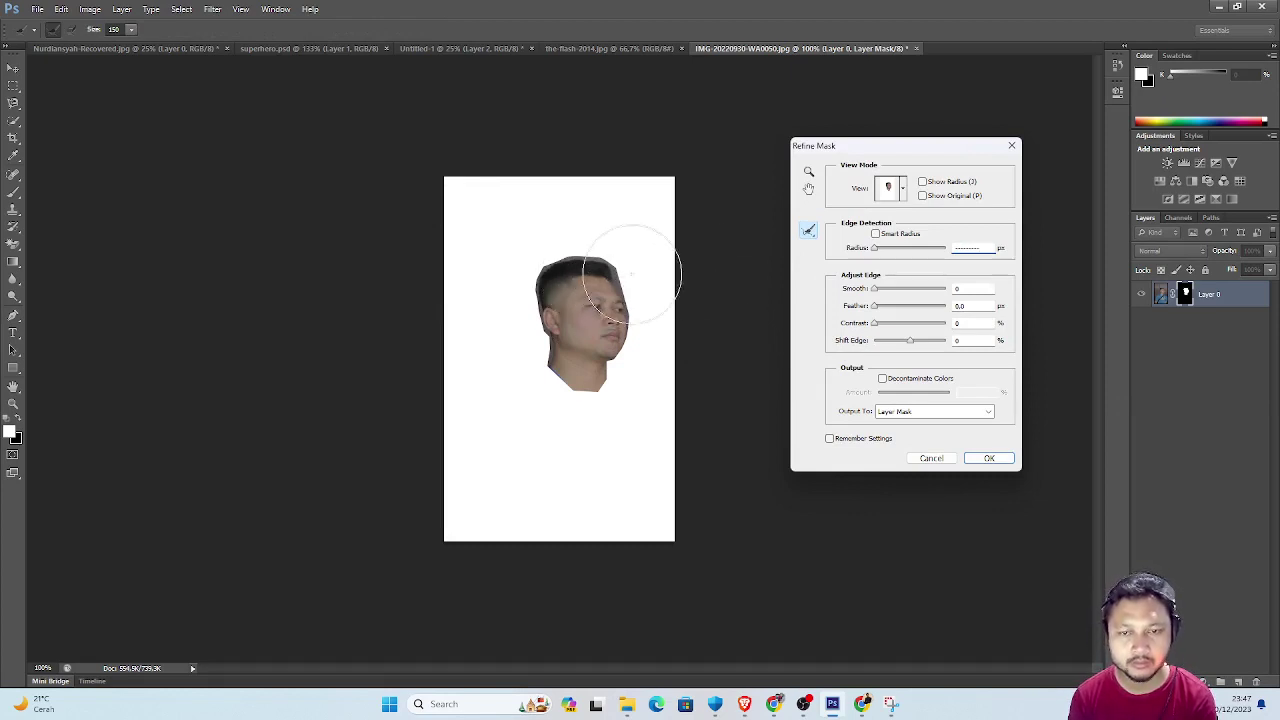
pyautogui.click(990, 247)
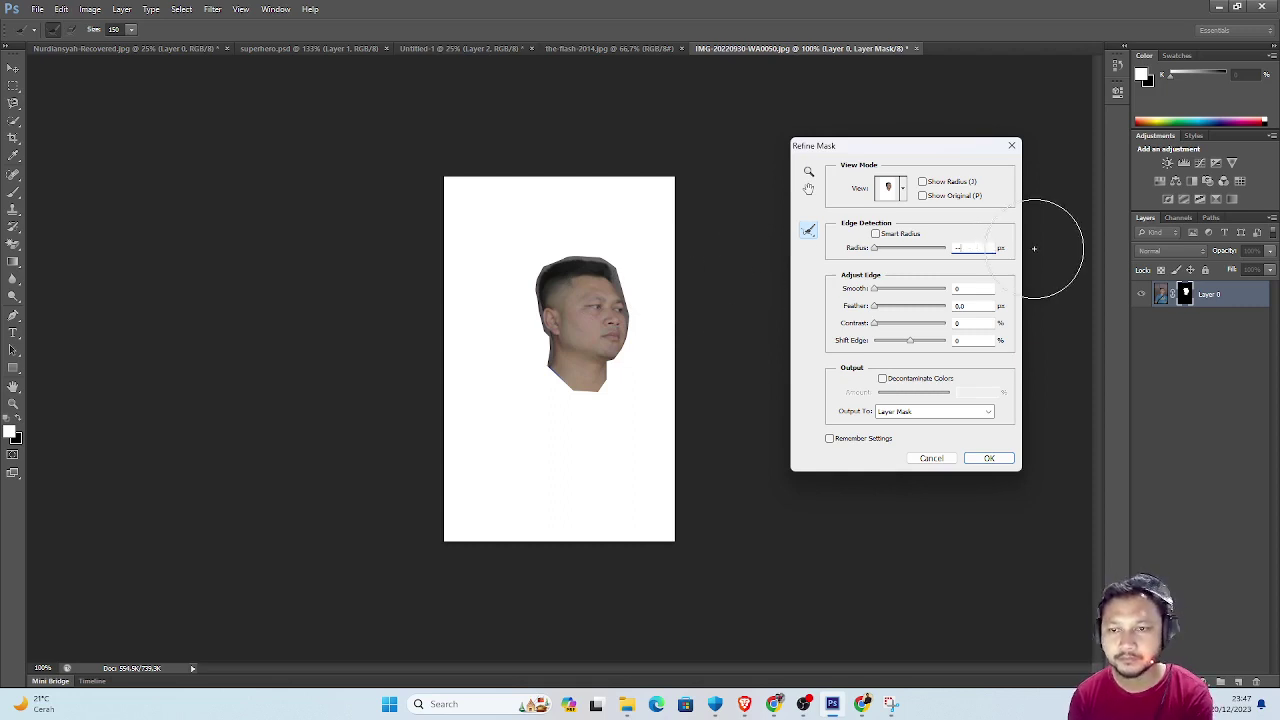
pyautogui.write('0.5')
pyautogui.click(878, 251)
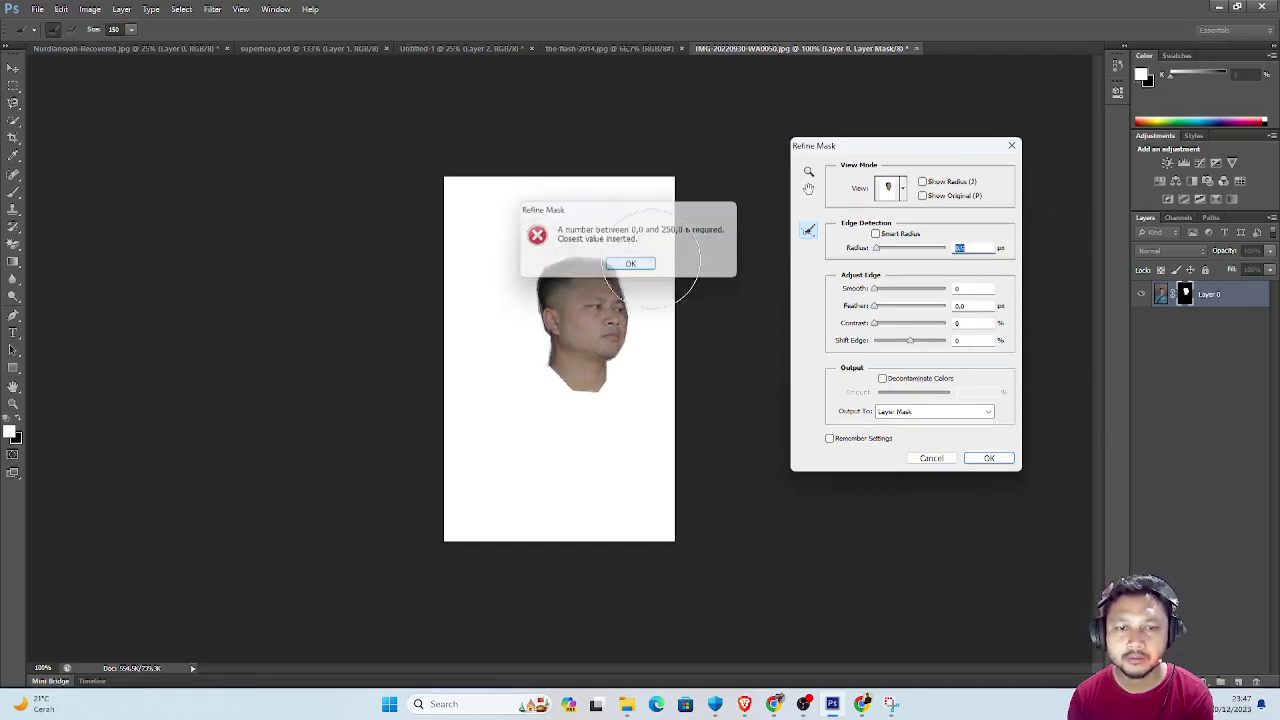
pyautogui.click(628, 263)
# Paint the Refine Radius brush over the hair edge around the head and apply the mask.
pyautogui.moveTo(614, 257); pyautogui.dragTo(632, 210)
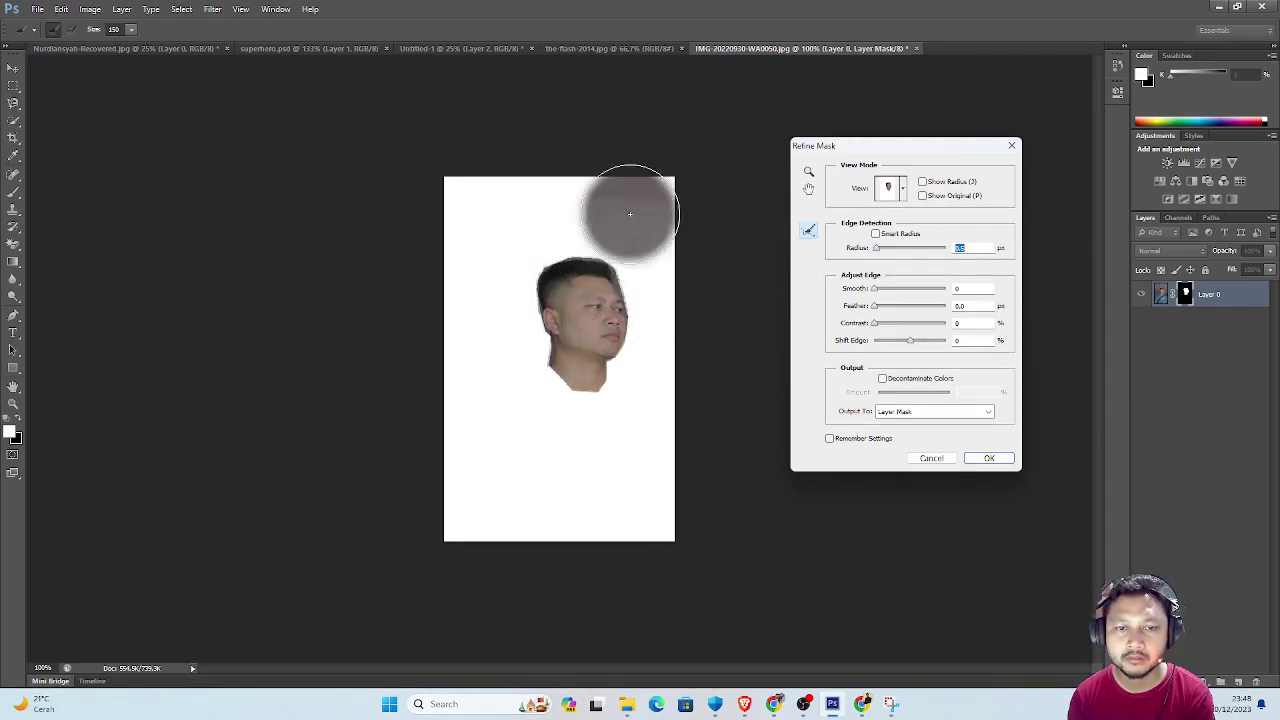
pyautogui.moveTo(687, 259); pyautogui.dragTo(645, 237)
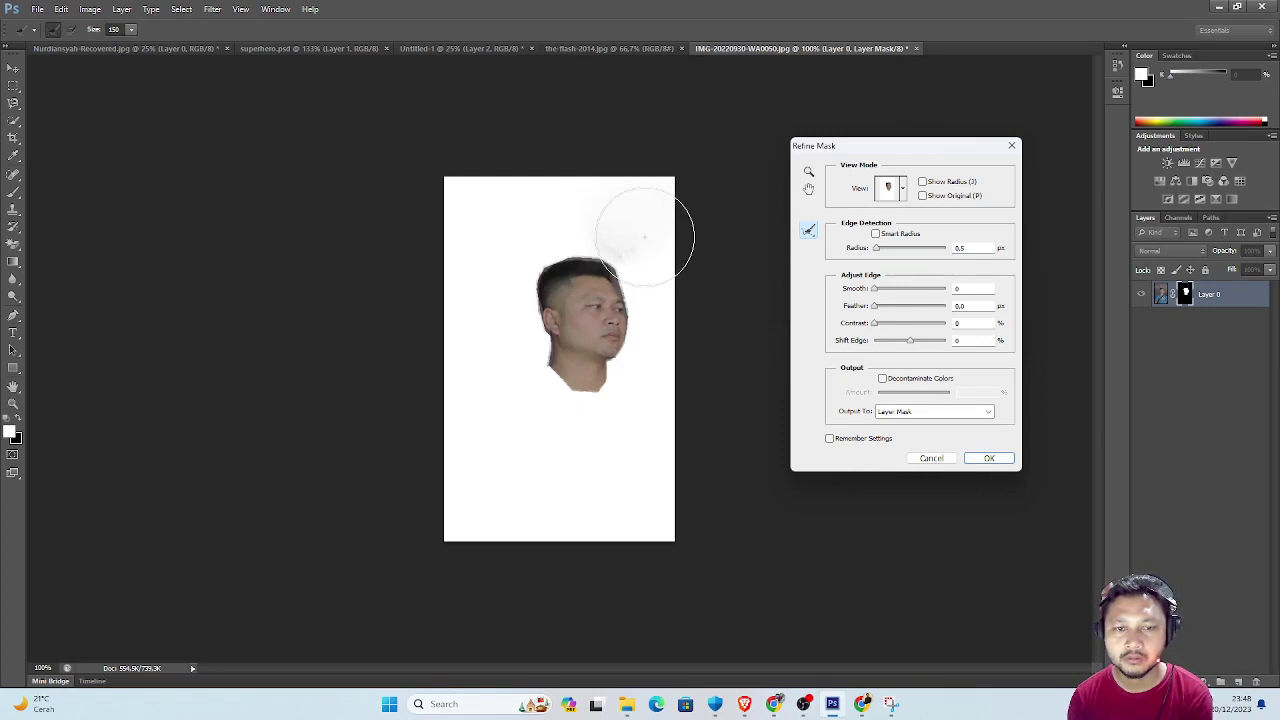
pyautogui.press('[')
pyautogui.press('[')
pyautogui.press('[')
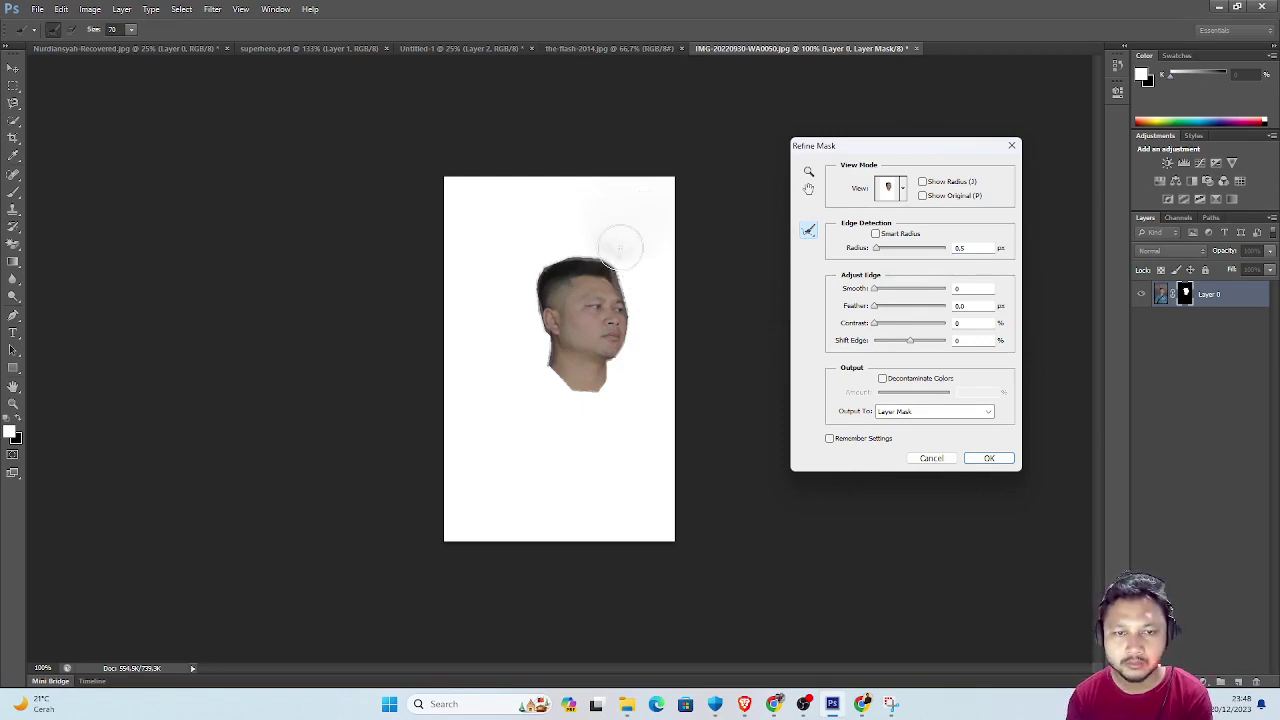
pyautogui.press('[')
pyautogui.press('[')
pyautogui.moveTo(612, 230); pyautogui.dragTo(640, 293)
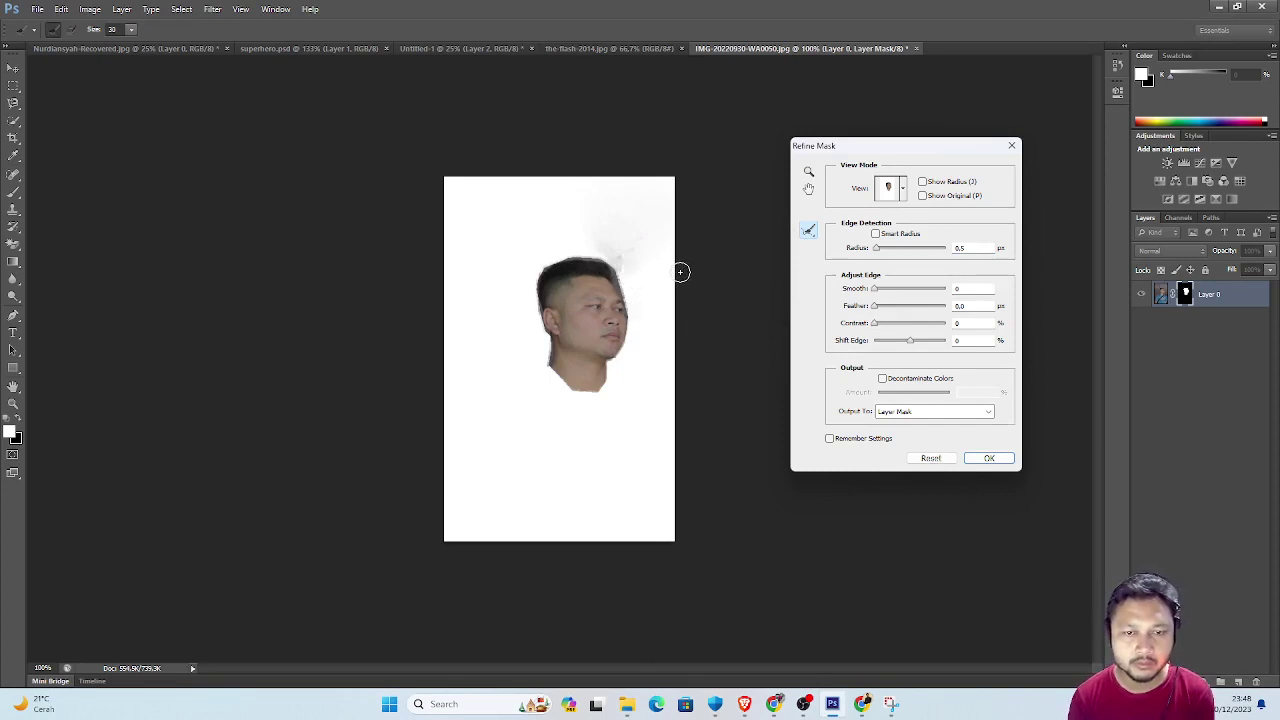
pyautogui.moveTo(629, 314)
pyautogui.mouseDown()
pyautogui.moveTo(612, 252)
pyautogui.moveTo(538, 260)
pyautogui.moveTo(550, 352)
pyautogui.mouseUp()
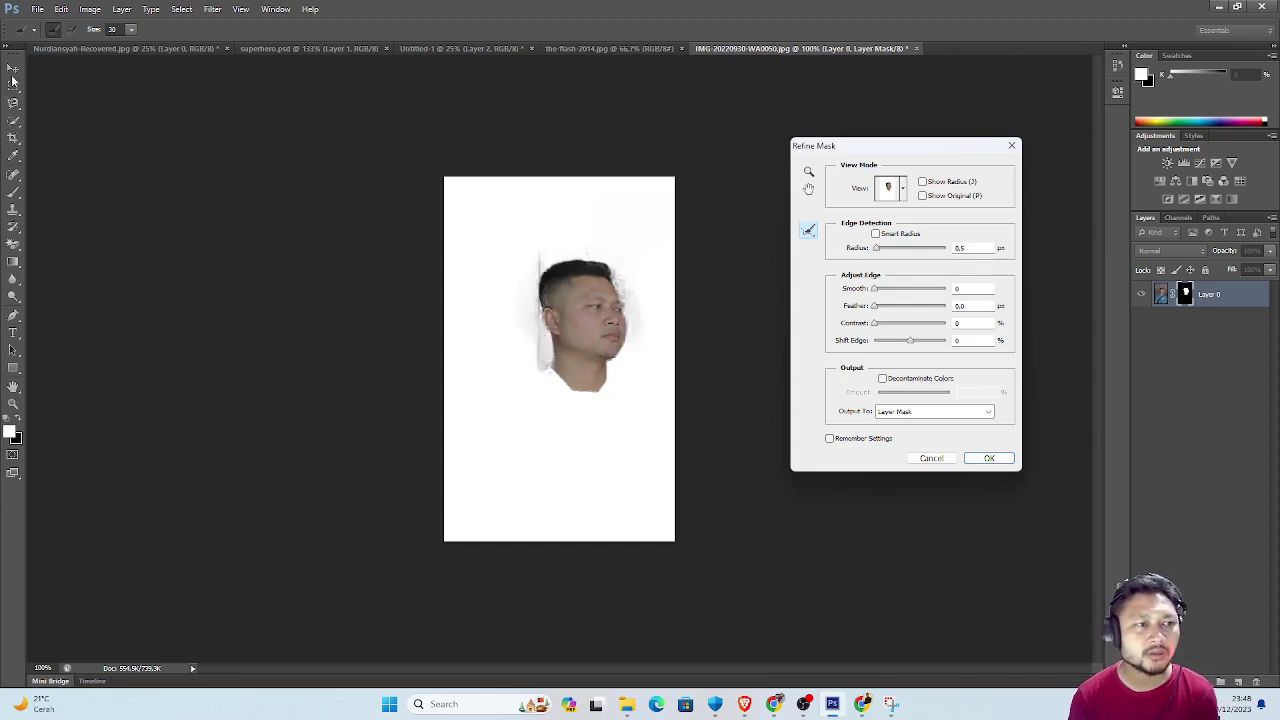
pyautogui.click(988, 458)
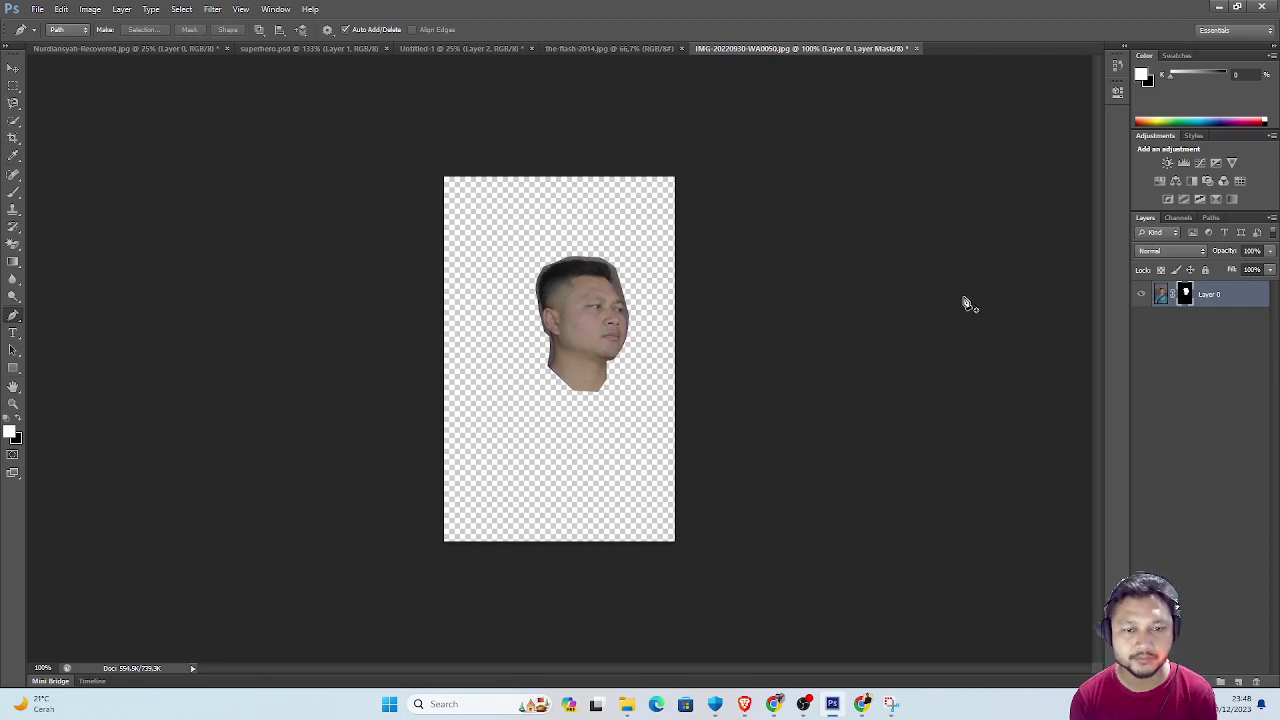
# Refine the mask edge along the left side of the face and confirm it.
pyautogui.rightClick(1188, 298)
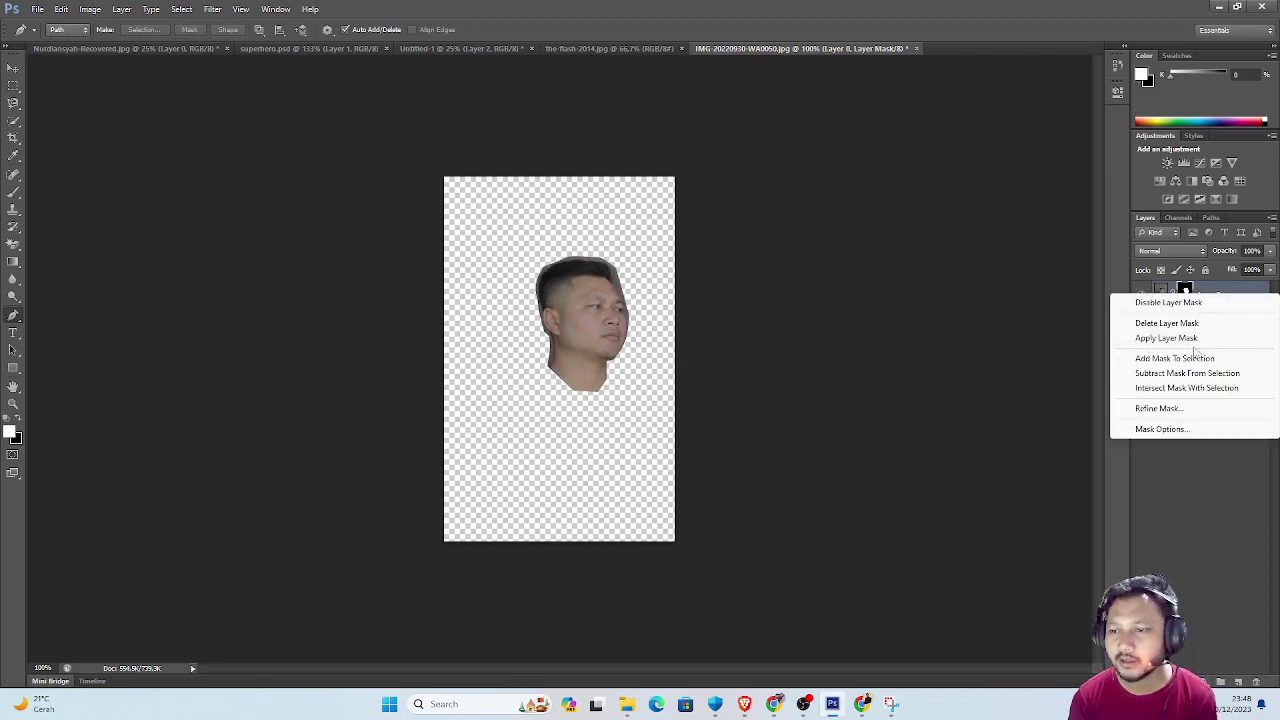
pyautogui.click(1164, 407)
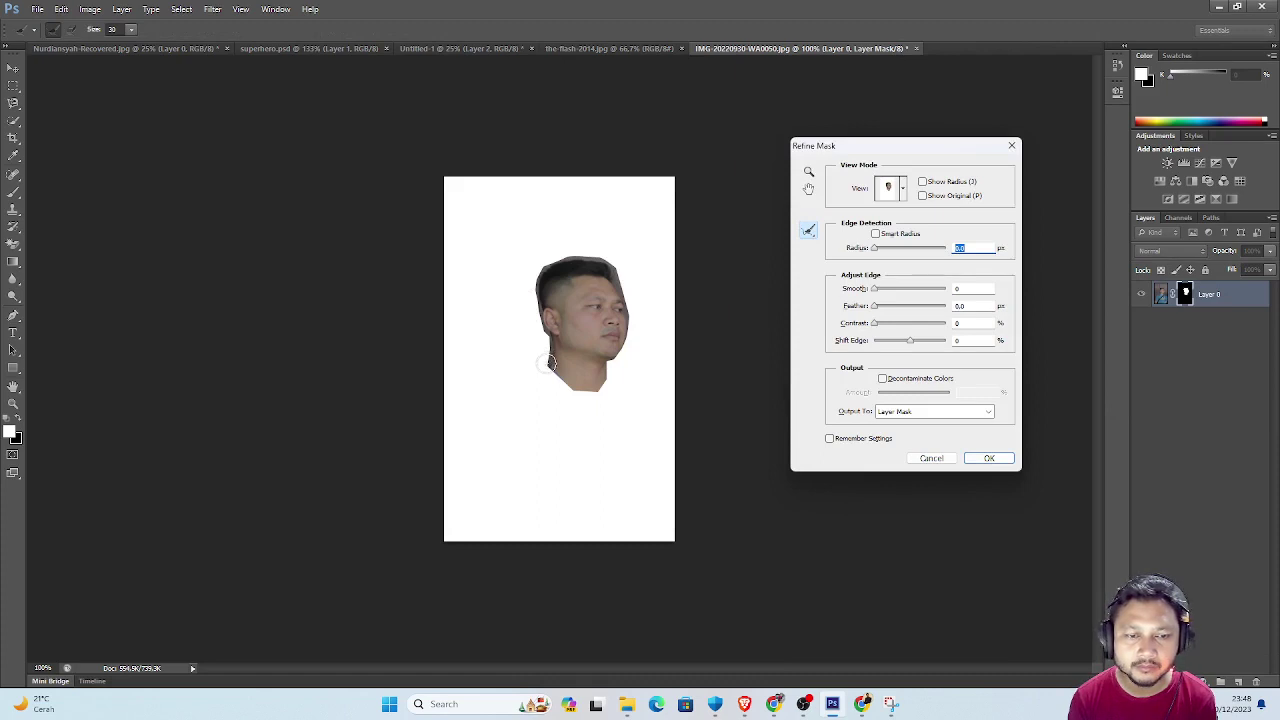
pyautogui.moveTo(549, 363); pyautogui.dragTo(540, 296)
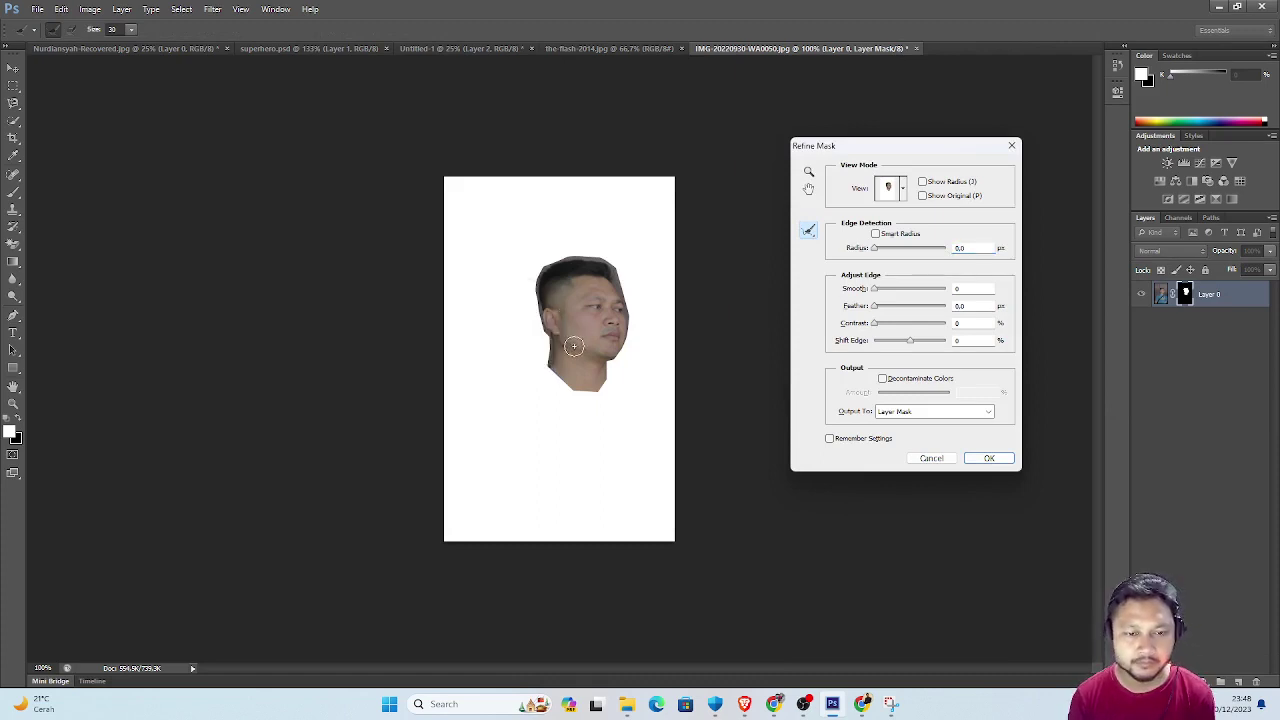
pyautogui.press('p')
pyautogui.press('[')
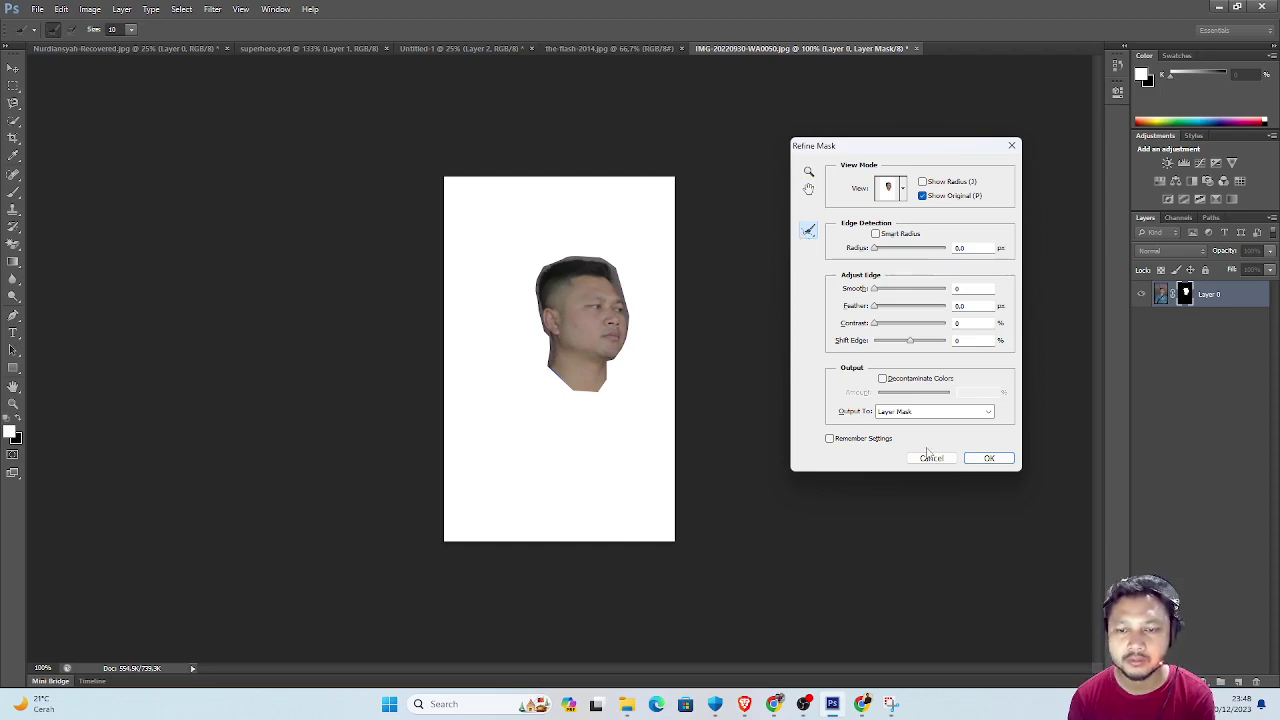
pyautogui.click(988, 458)
# Run another Refine Mask pass along the left neck and hair, then apply it.
pyautogui.rightClick(1186, 294)
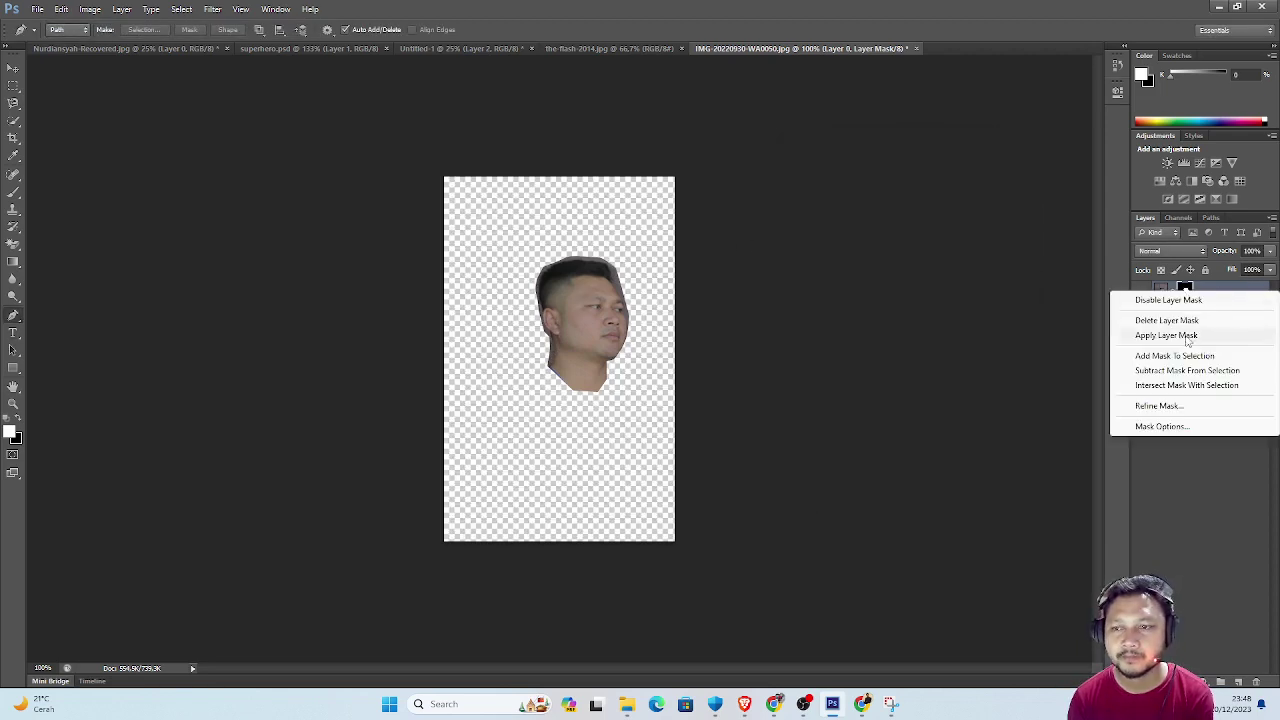
pyautogui.click(1157, 406)
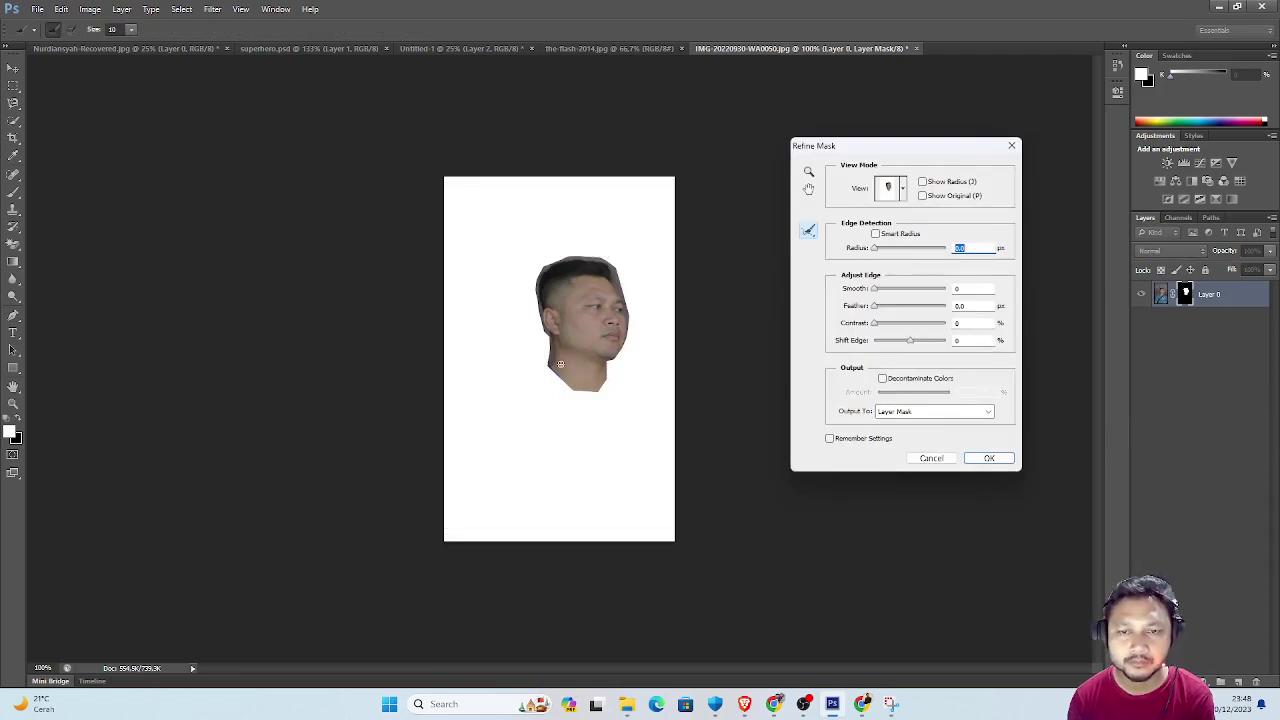
pyautogui.moveTo(548, 340); pyautogui.dragTo(545, 322)
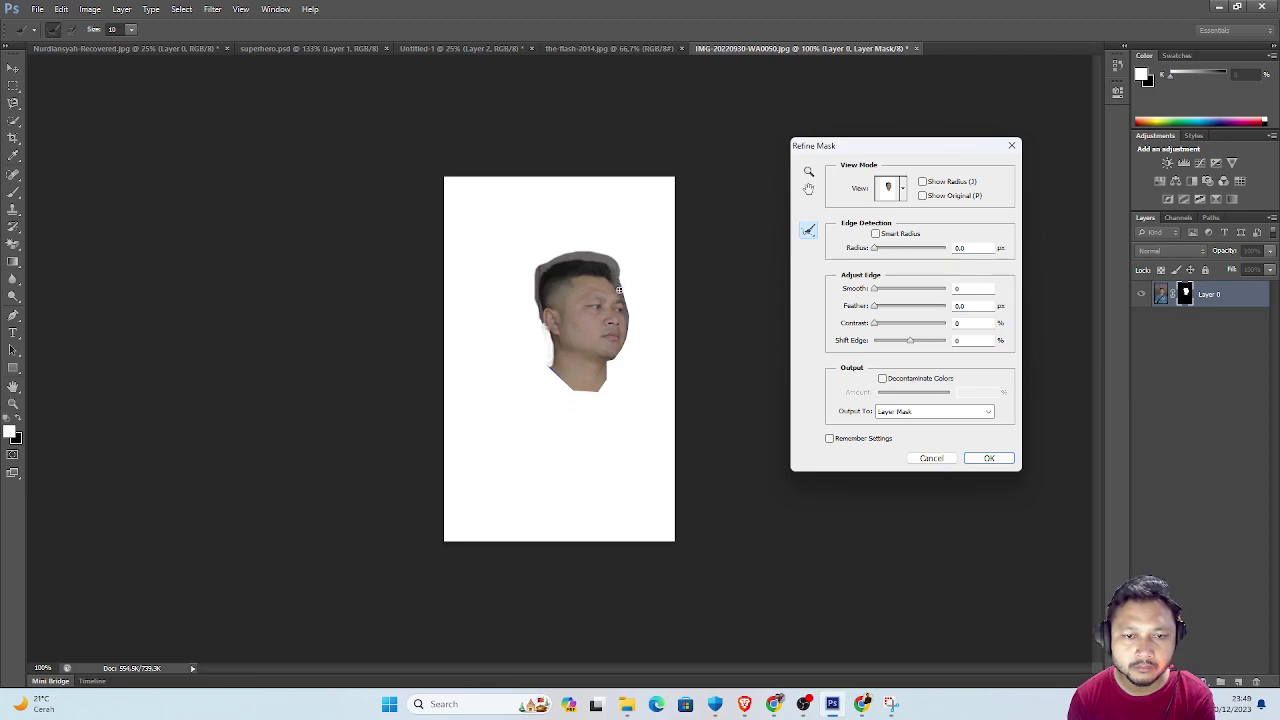
pyautogui.moveTo(627, 313); pyautogui.dragTo(599, 265)
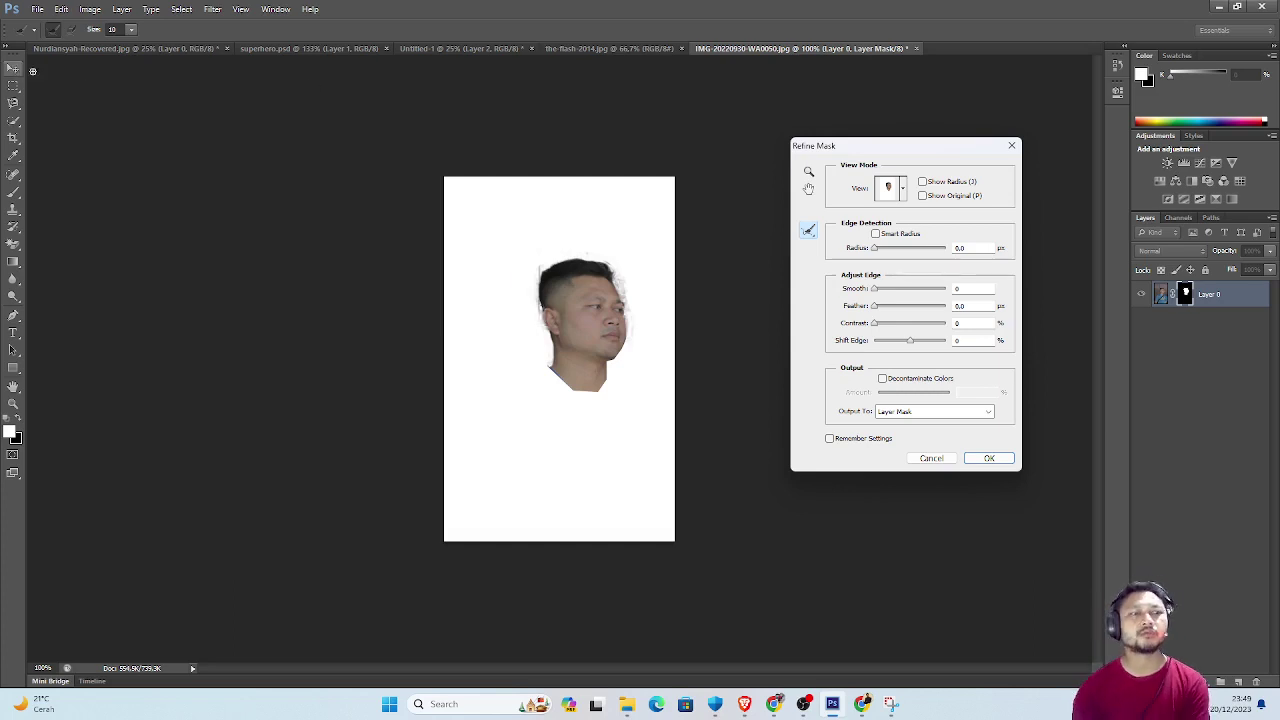
pyautogui.click(992, 458)
pyautogui.press('p')
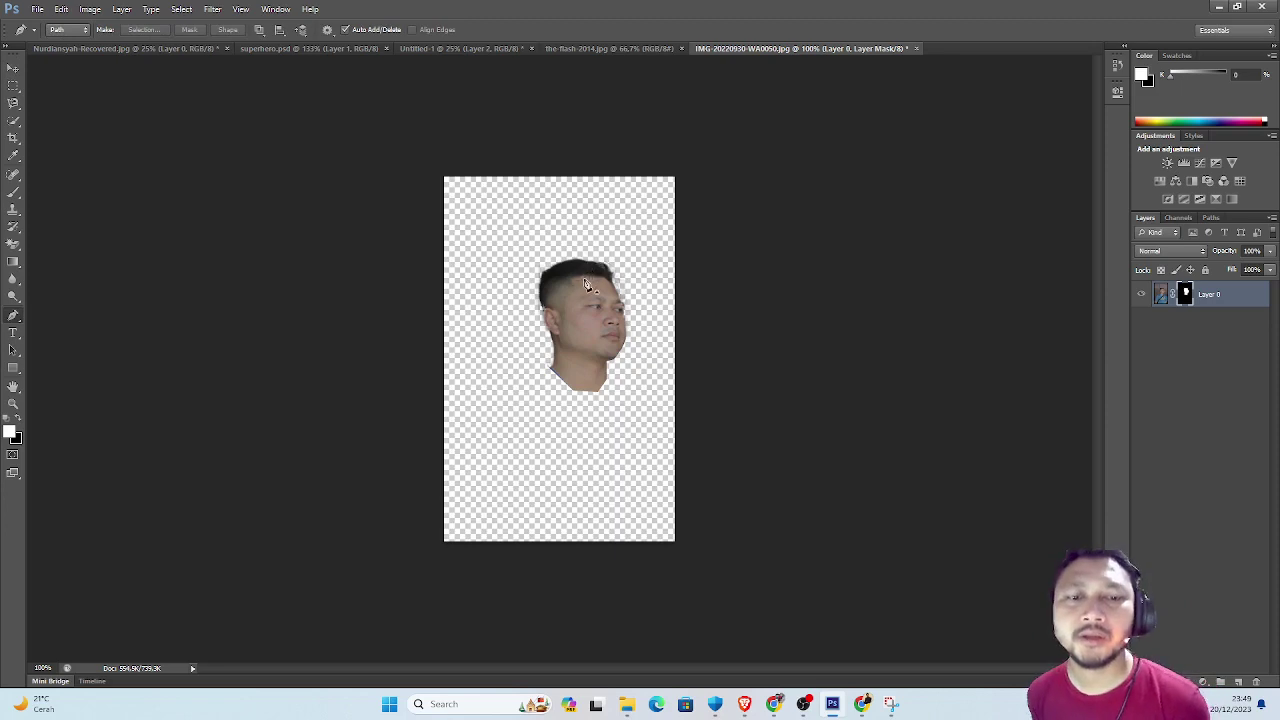
pyautogui.moveTo(577, 301); pyautogui.dragTo(594, 231)
pyautogui.hotkey('ctrl', 'z')
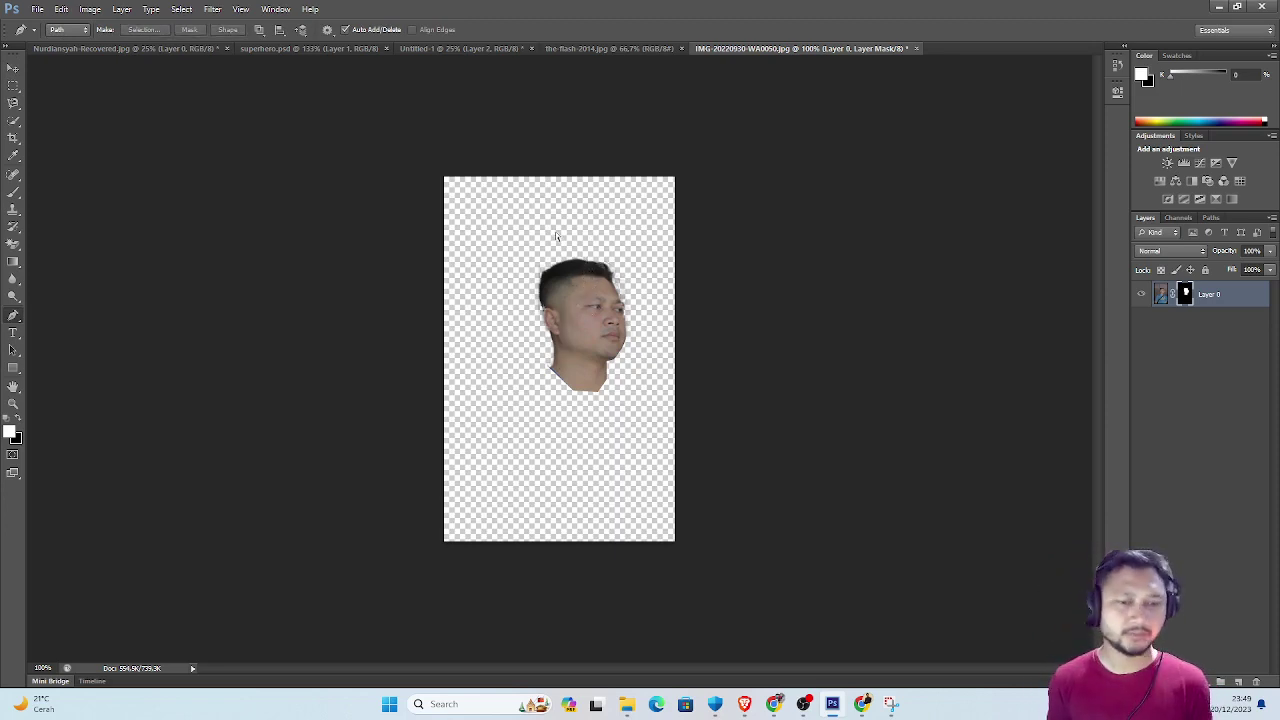
pyautogui.click(13, 67)
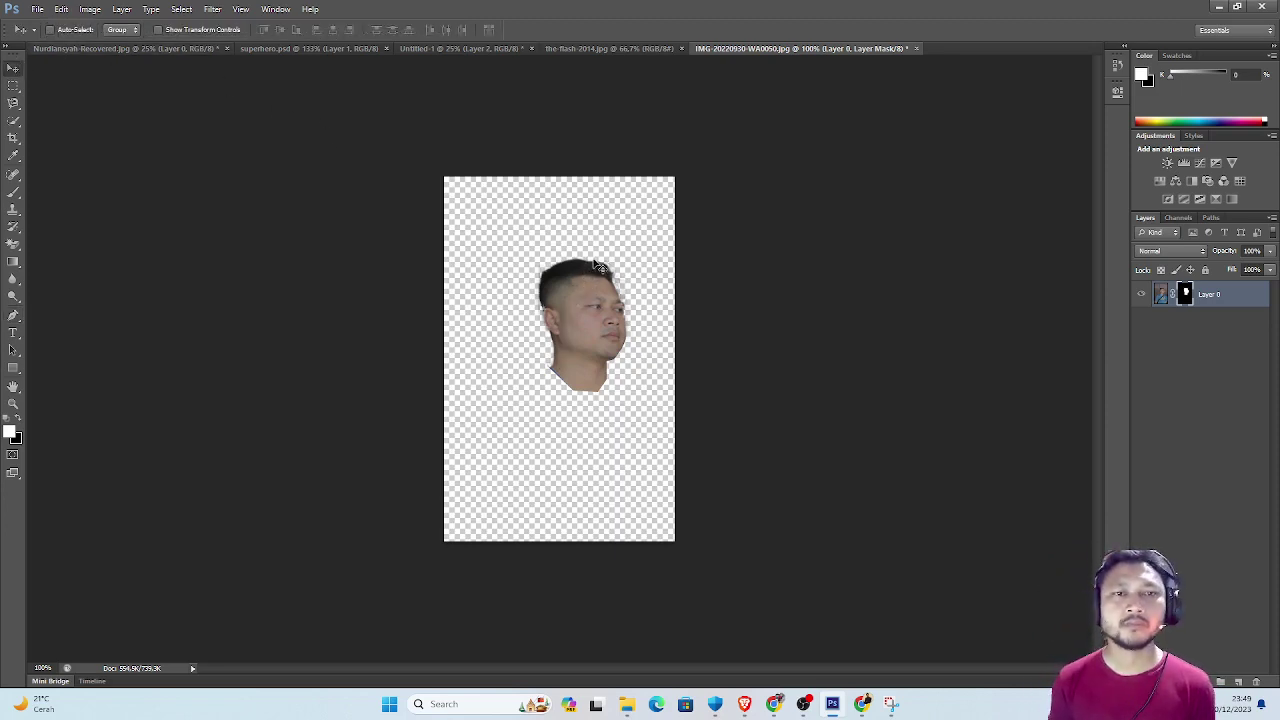
# Move the cut-out head onto the-flash-2014 poster, scale it to about 166% over the hero's face.
pyautogui.moveTo(592, 287)
pyautogui.mouseDown()
pyautogui.moveTo(585, 48)
pyautogui.moveTo(538, 202)
pyautogui.moveTo(475, 136)
pyautogui.mouseUp()
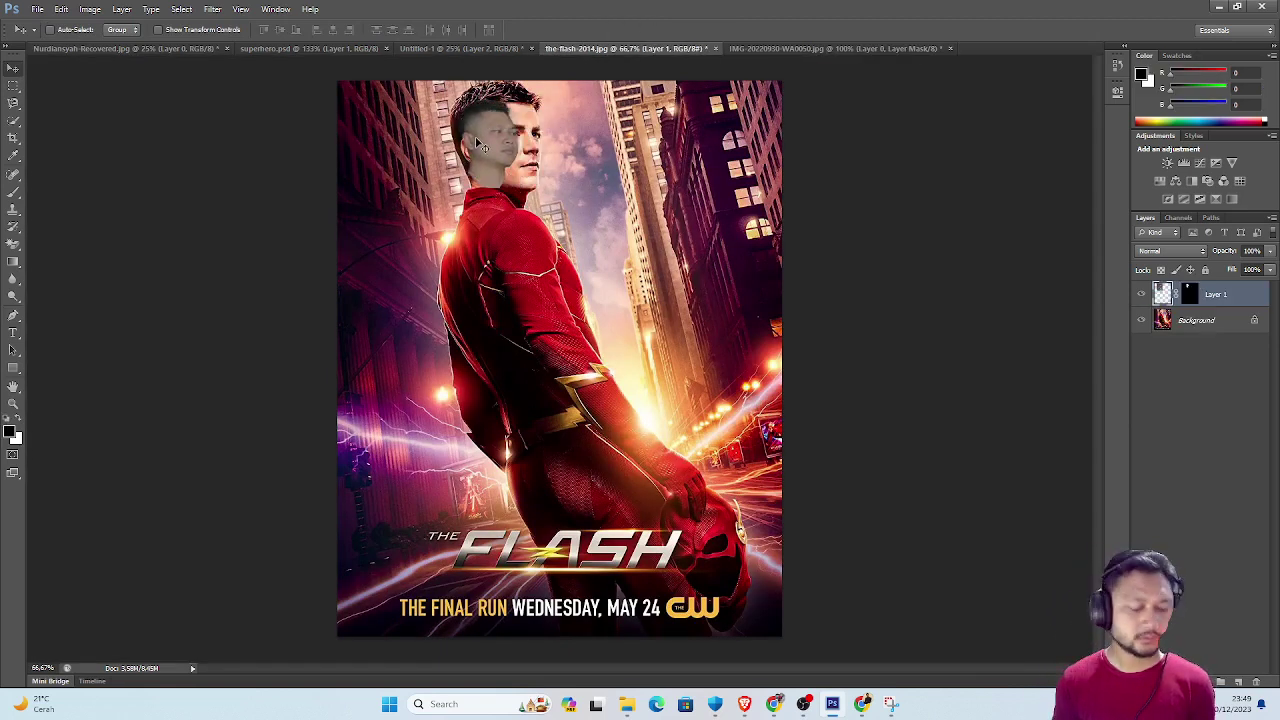
pyautogui.hotkey('ctrl', 't')
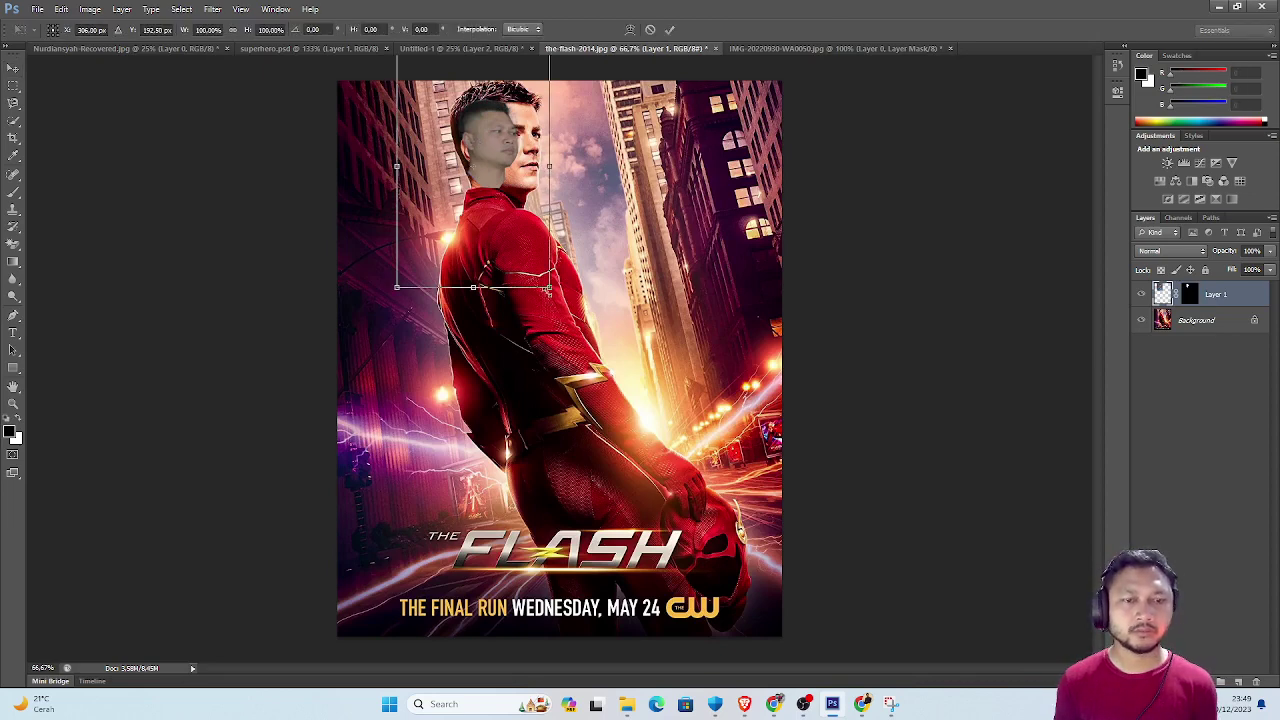
pyautogui.moveTo(549, 287); pyautogui.dragTo(589, 348)
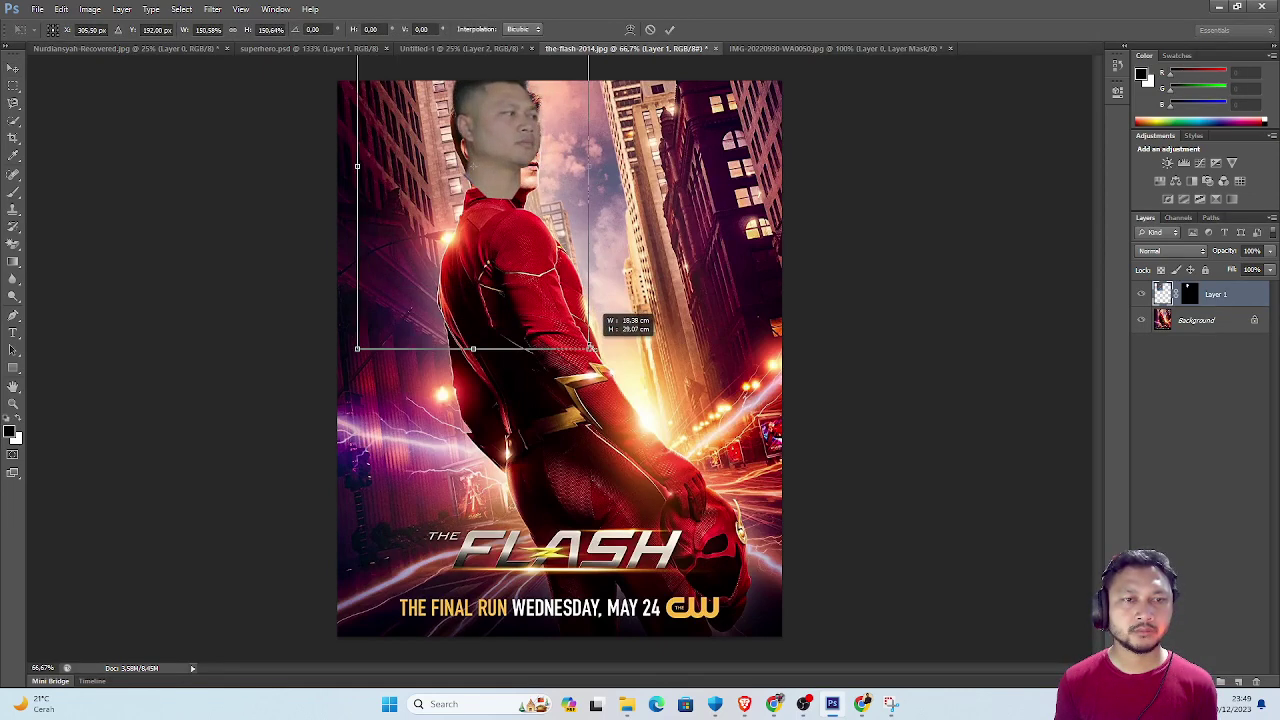
pyautogui.moveTo(518, 167); pyautogui.dragTo(512, 181)
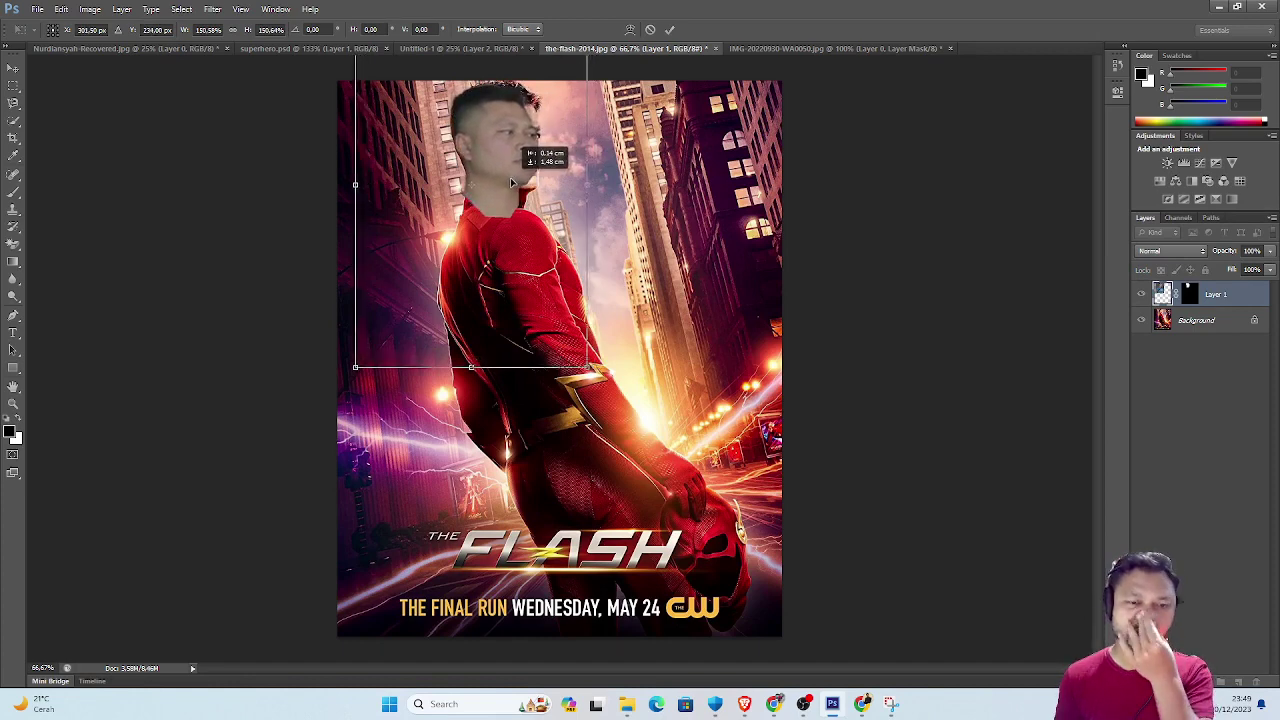
pyautogui.moveTo(512, 181); pyautogui.dragTo(510, 183)
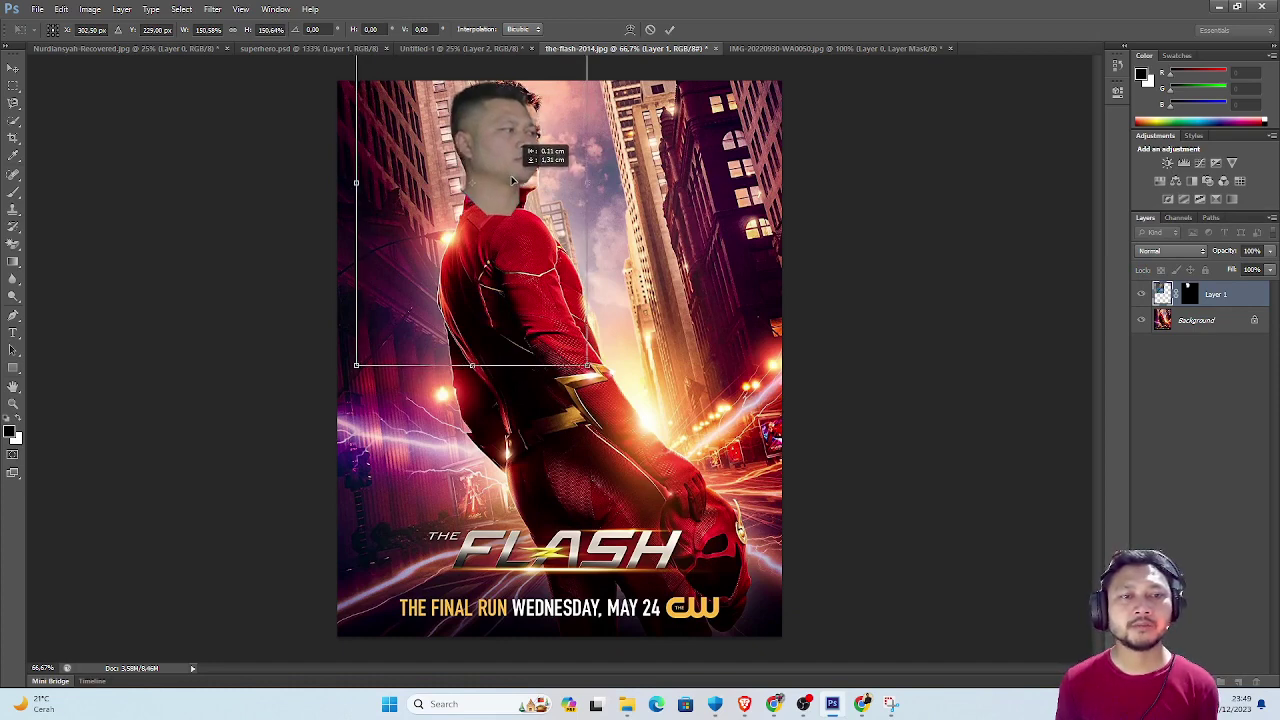
pyautogui.moveTo(510, 183); pyautogui.dragTo(514, 172)
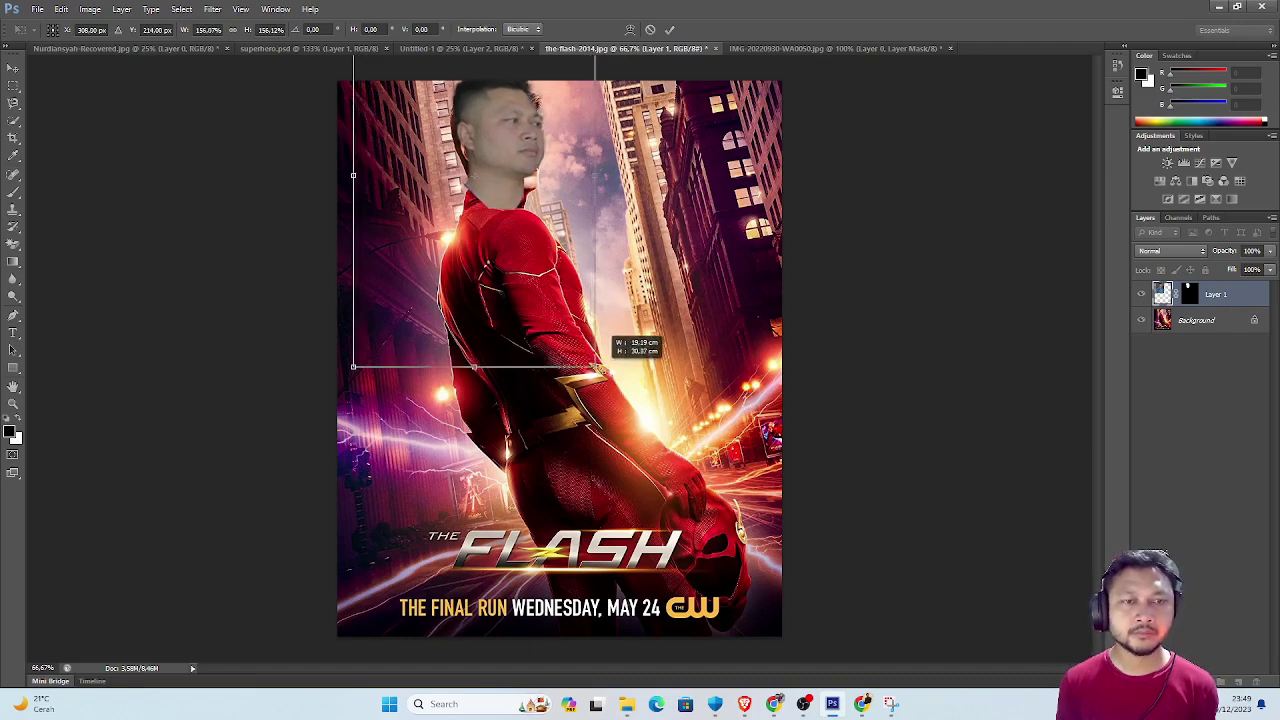
pyautogui.moveTo(590, 358); pyautogui.dragTo(612, 372)
pyautogui.moveTo(513, 189)
pyautogui.mouseDown()
pyautogui.moveTo(511, 162)
pyautogui.moveTo(506, 171)
pyautogui.mouseUp()
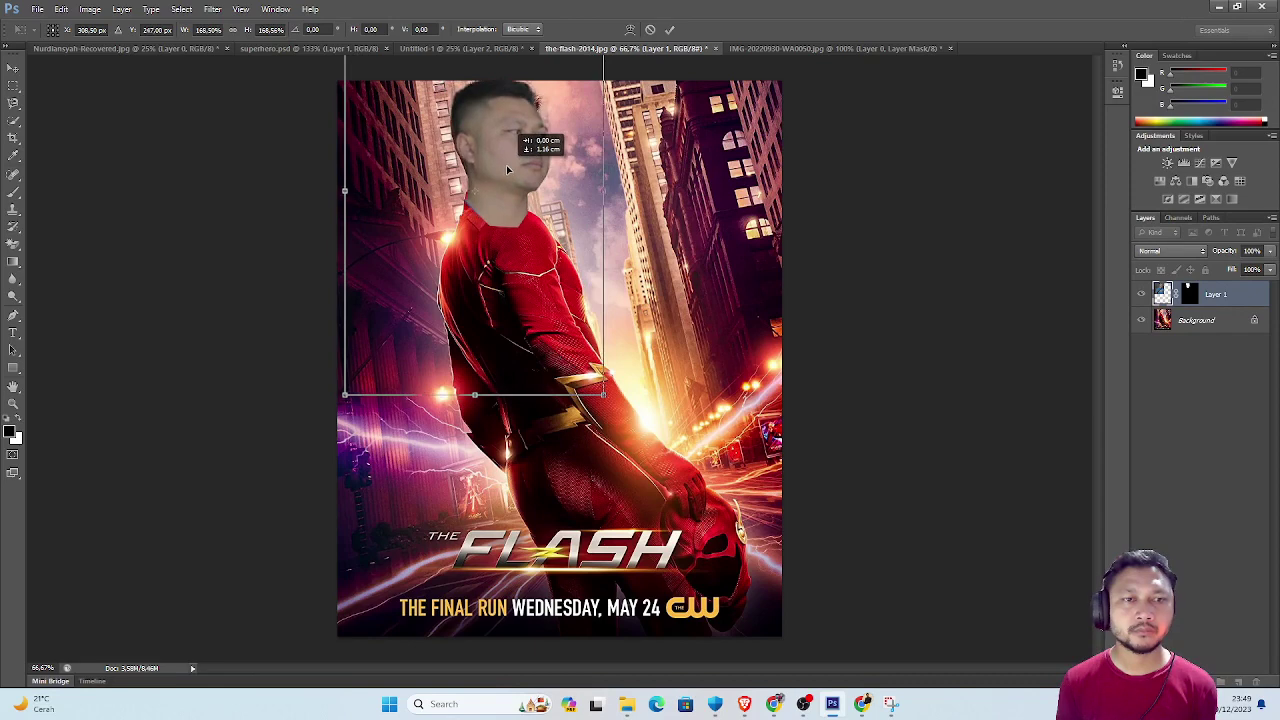
pyautogui.moveTo(506, 171); pyautogui.dragTo(510, 171)
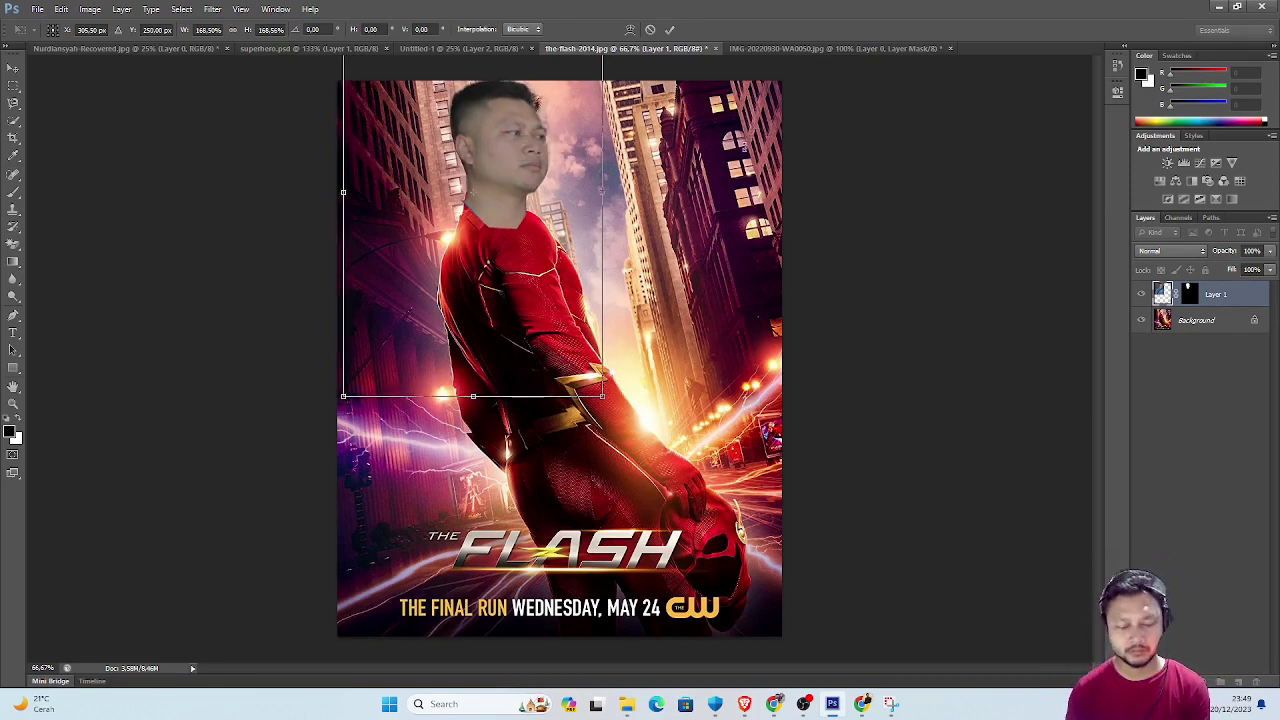
pyautogui.press('Return')
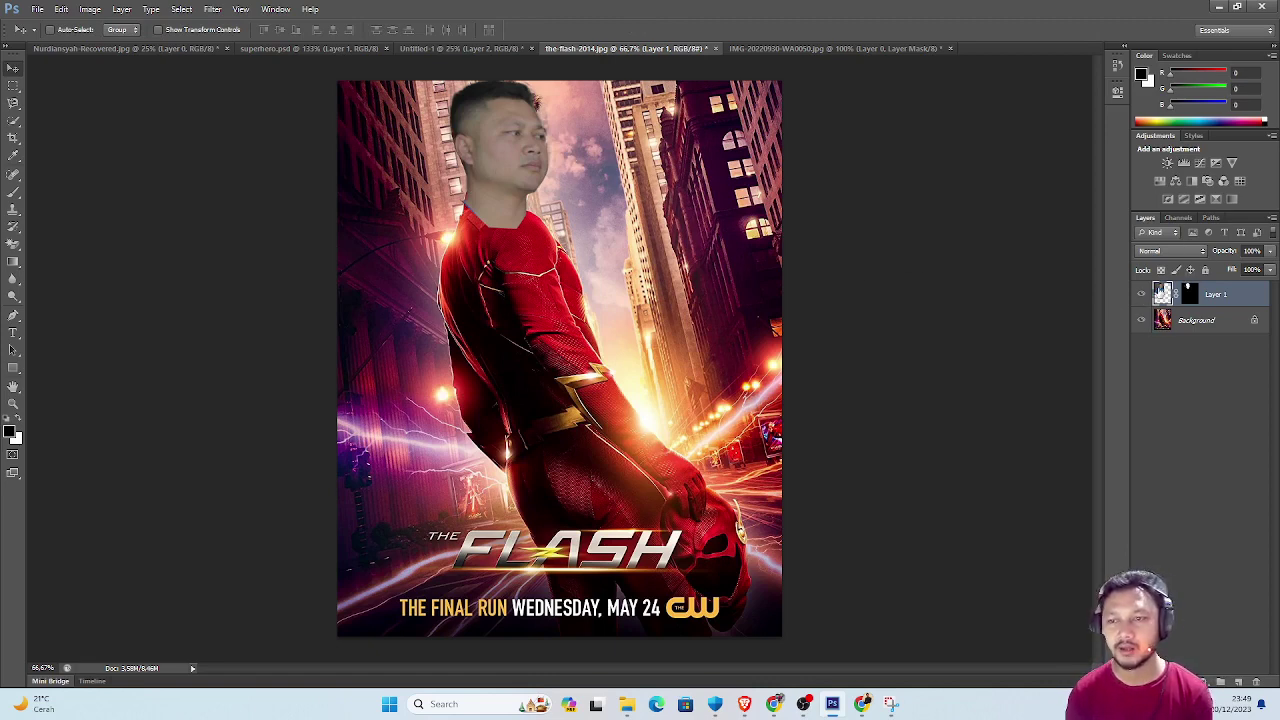
# Hide Layer 1 and trace the suit collar with the Magnetic Lasso to compare.
pyautogui.click(1141, 295)
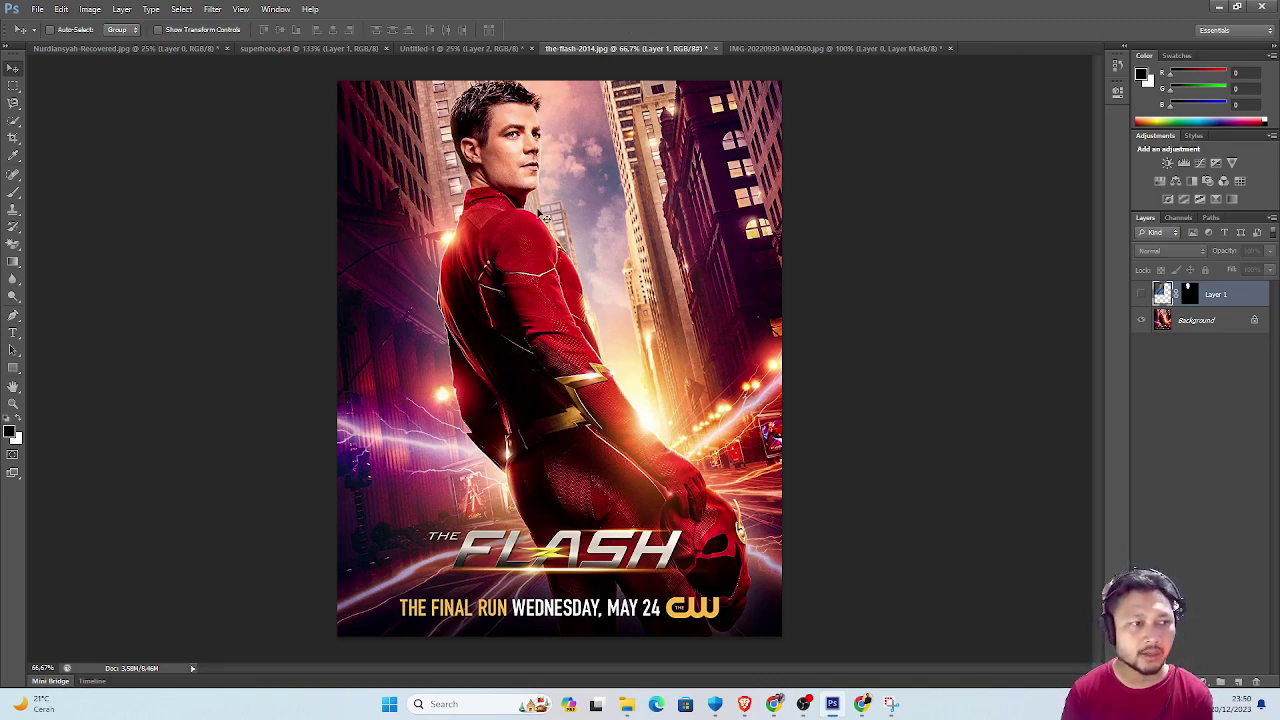
pyautogui.click(16, 104)
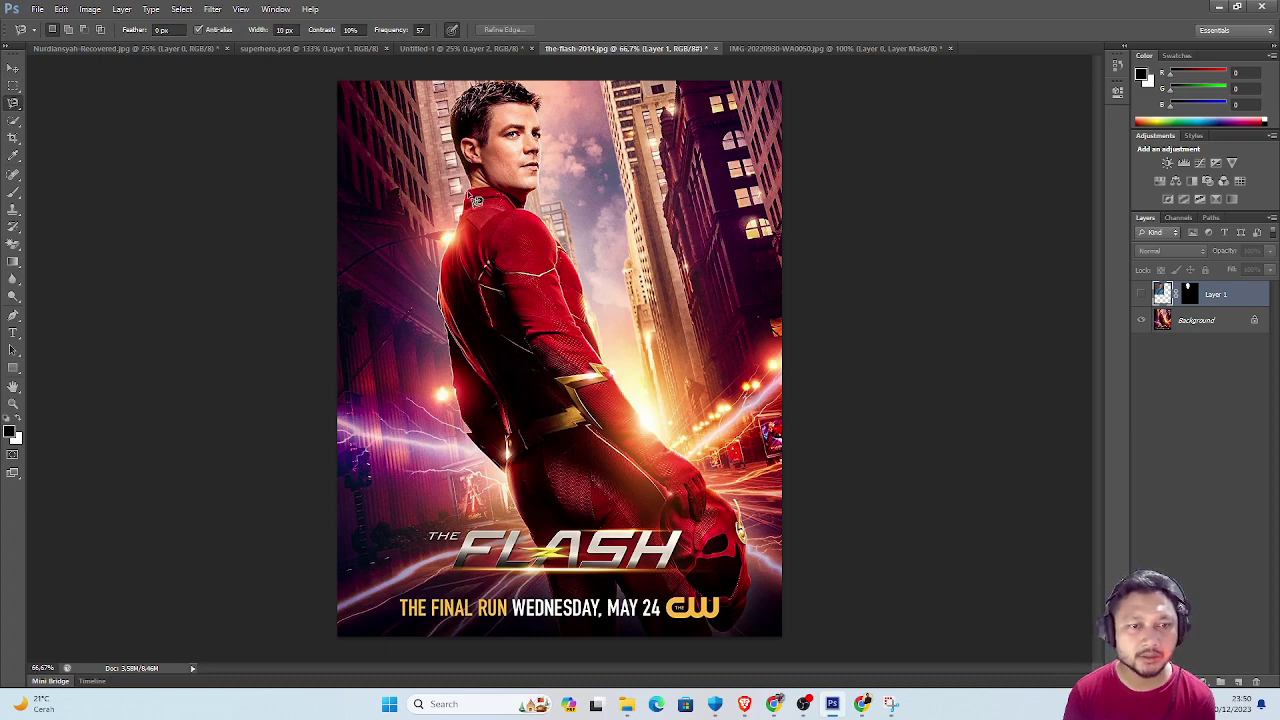
pyautogui.click(470, 189)
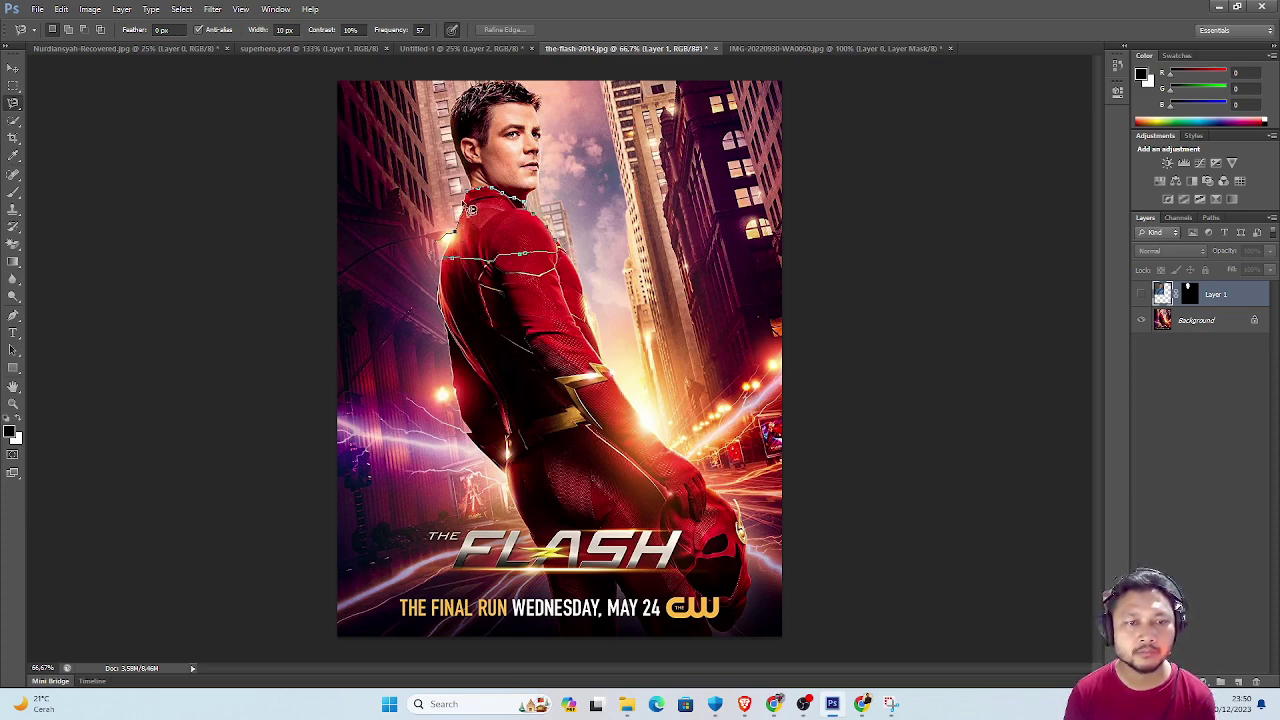
pyautogui.click(494, 196)
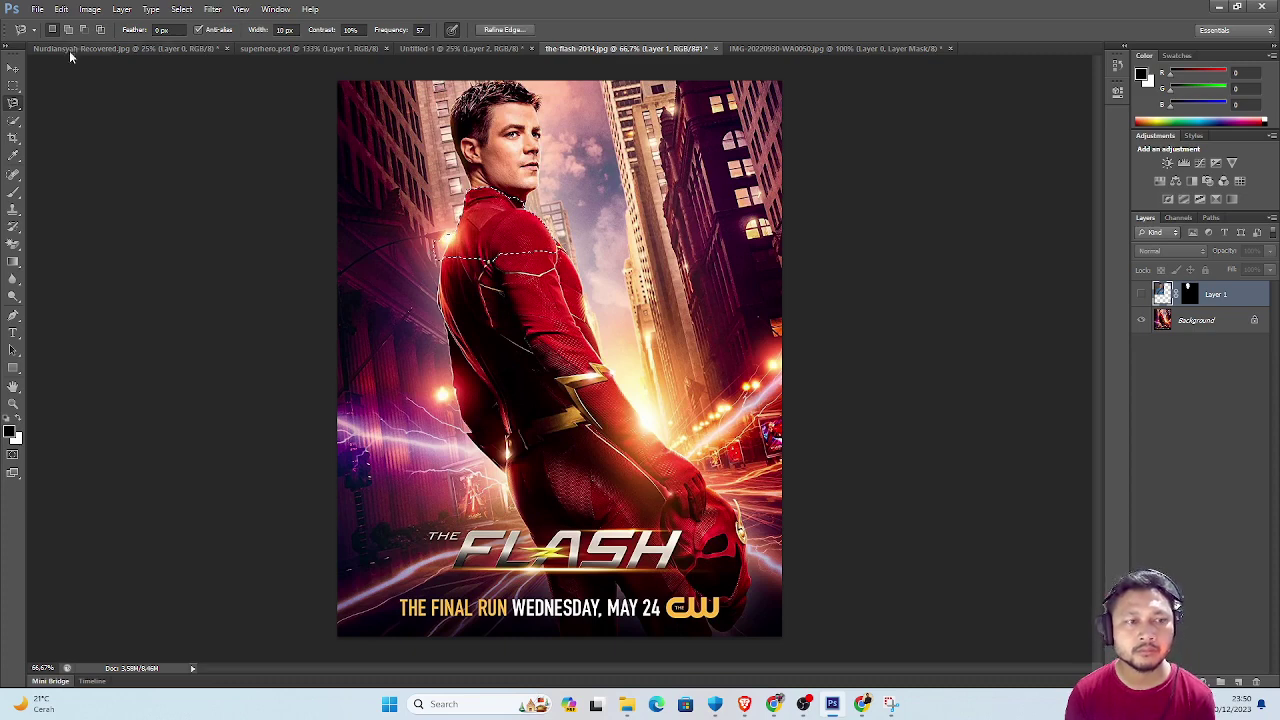
# Show Layer 1 again, deselect, and put the pasted head into Free Transform.
pyautogui.click(13, 67)
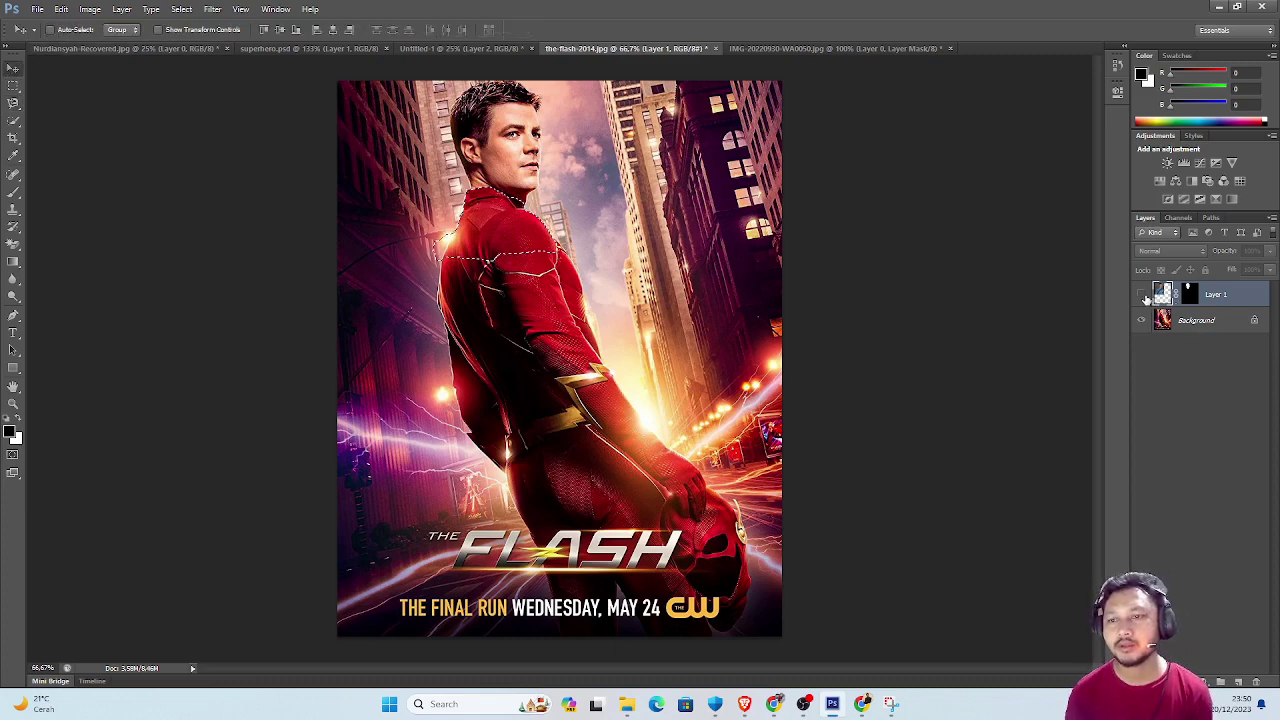
pyautogui.click(1142, 295)
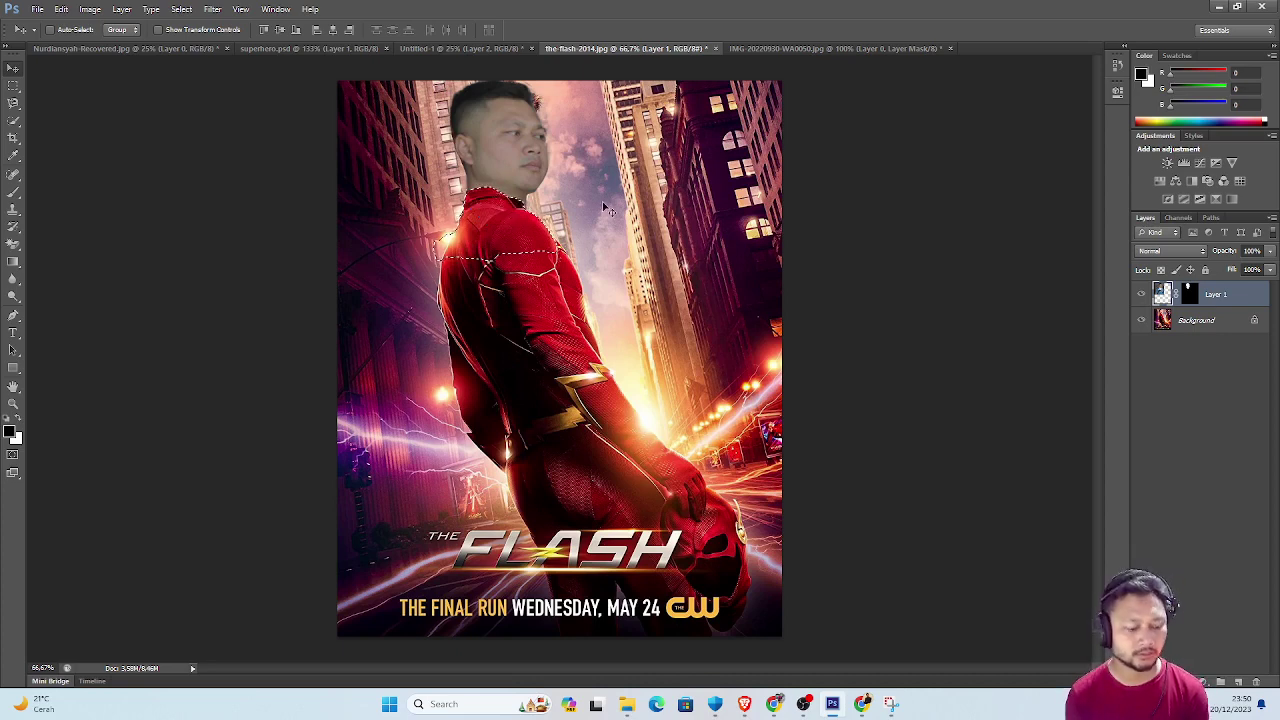
pyautogui.hotkey('ctrl', 'd')
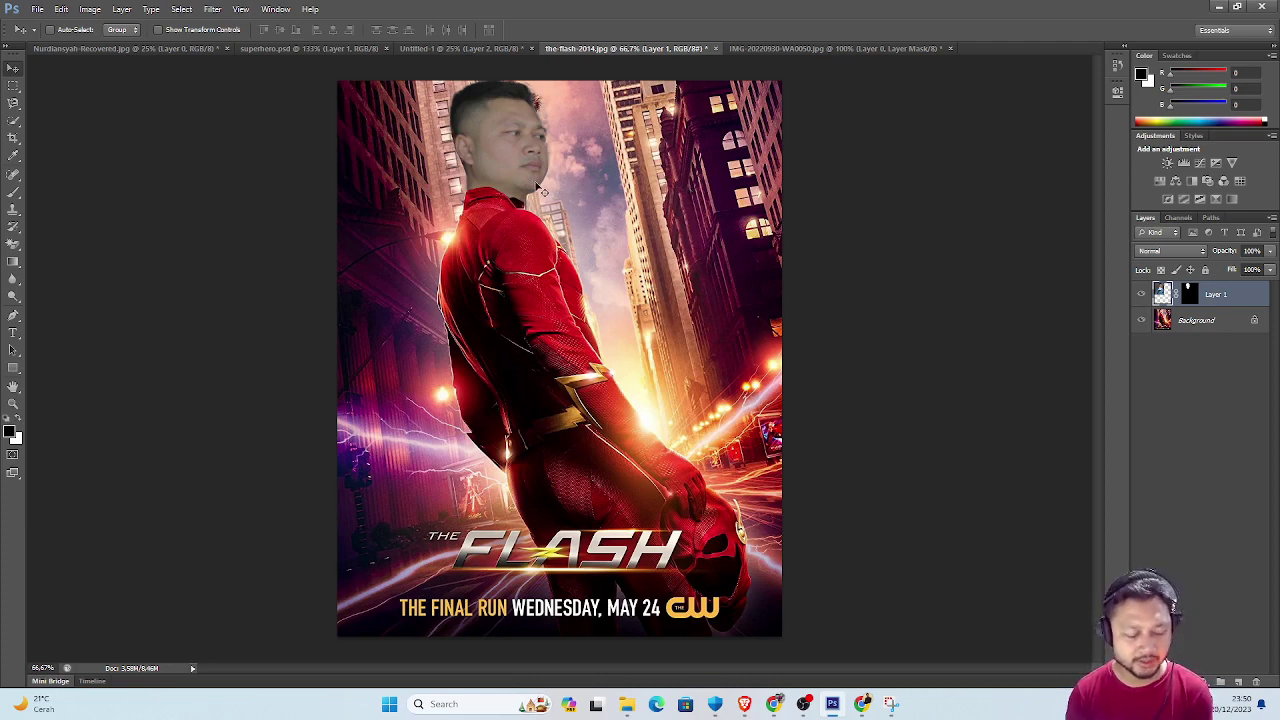
pyautogui.hotkey('ctrl', 't')
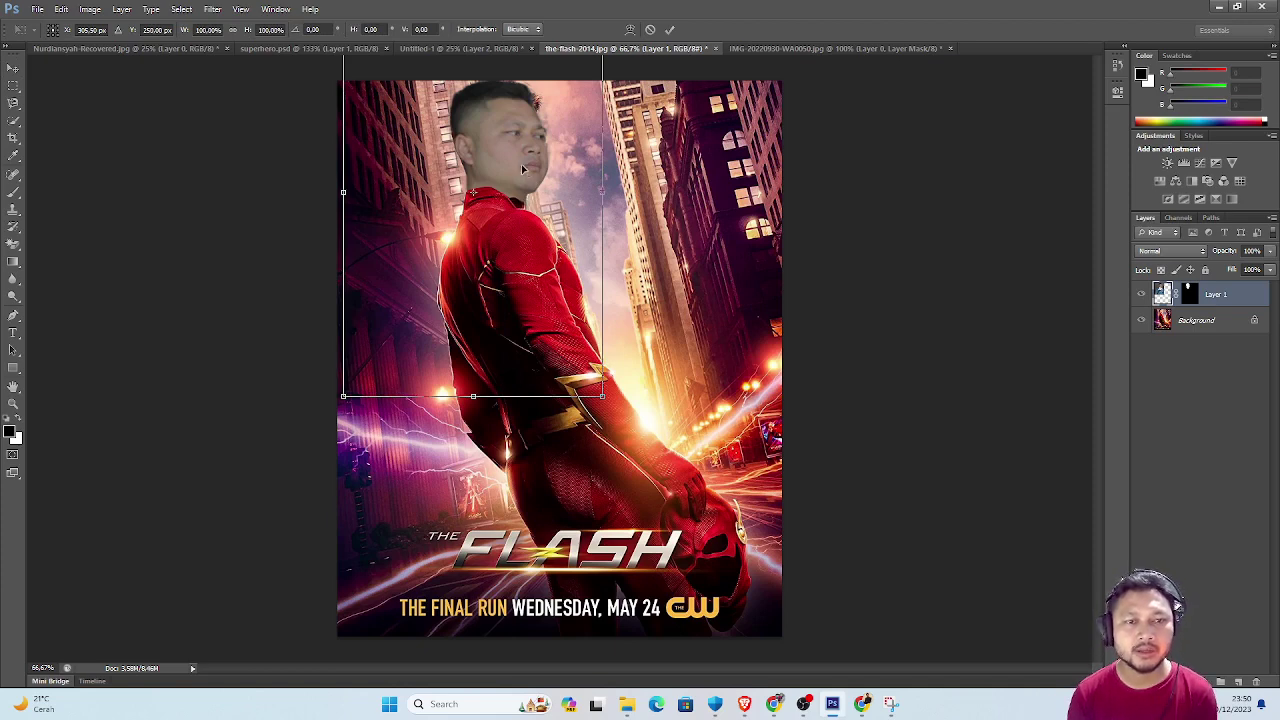
# Warp the pasted head's mesh to fit the Flash's neck and shoulders, then commit.
pyautogui.rightClick(516, 166)
pyautogui.click(550, 268)
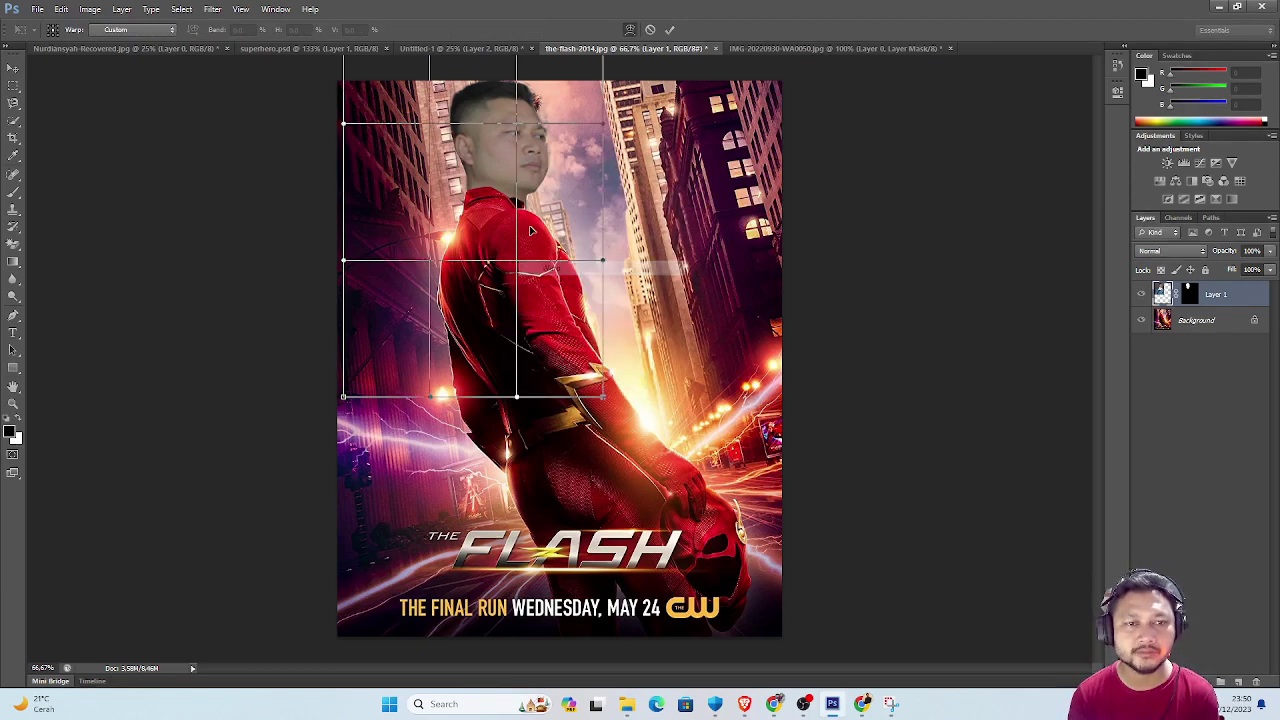
pyautogui.moveTo(508, 176)
pyautogui.mouseDown()
pyautogui.moveTo(552, 170)
pyautogui.moveTo(538, 168)
pyautogui.mouseUp()
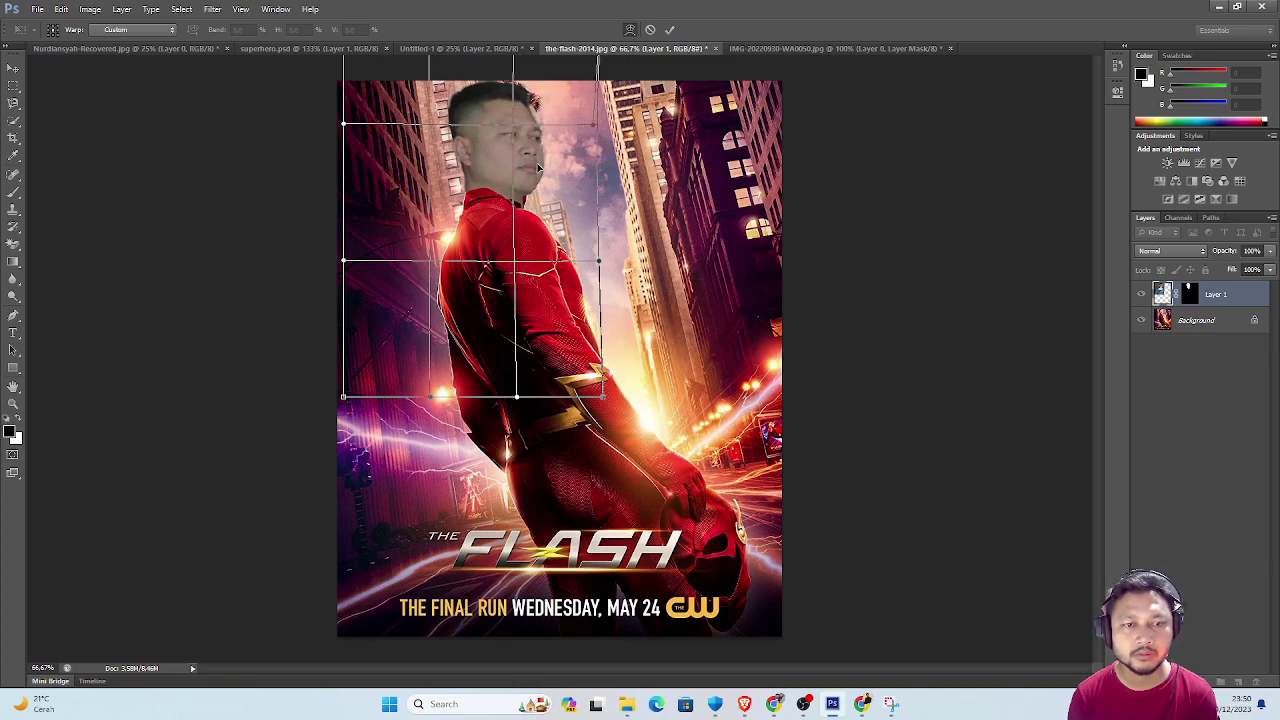
pyautogui.moveTo(538, 168); pyautogui.dragTo(636, 204)
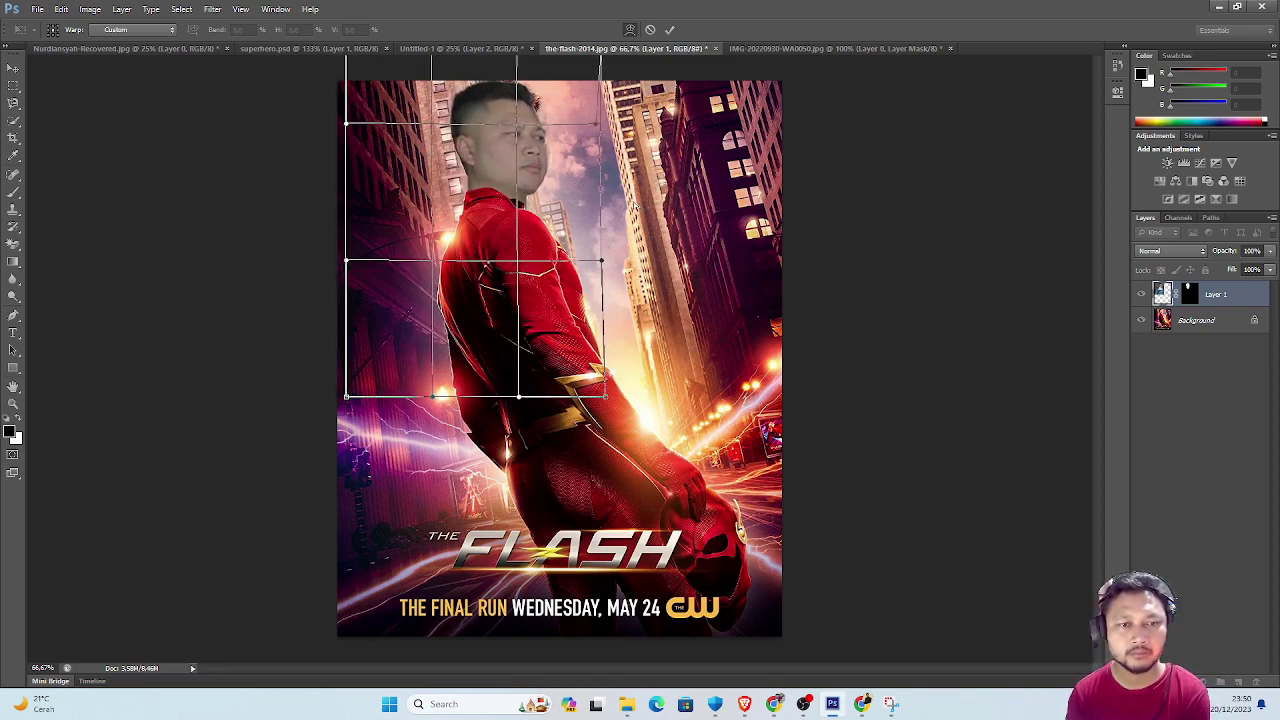
pyautogui.press('Return')
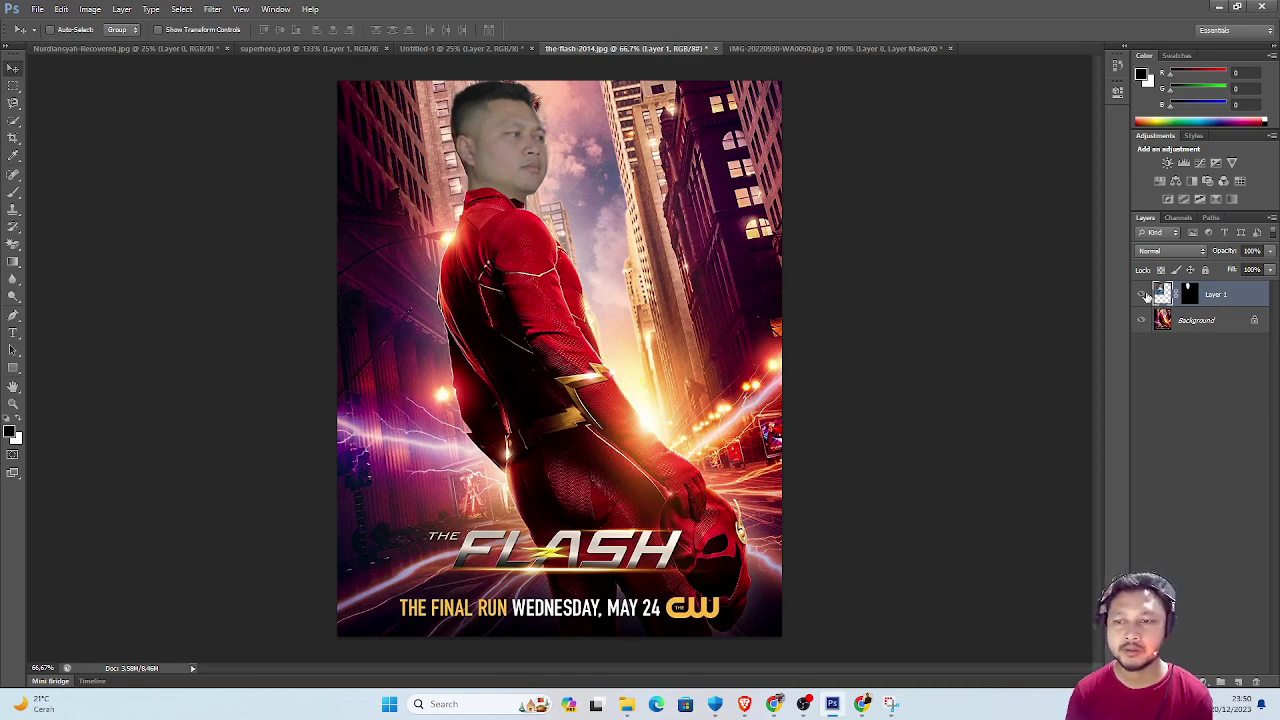
# Toggle the face layer off and on to compare, selecting the Background layer with Clone Stamp.
pyautogui.click(1141, 294)
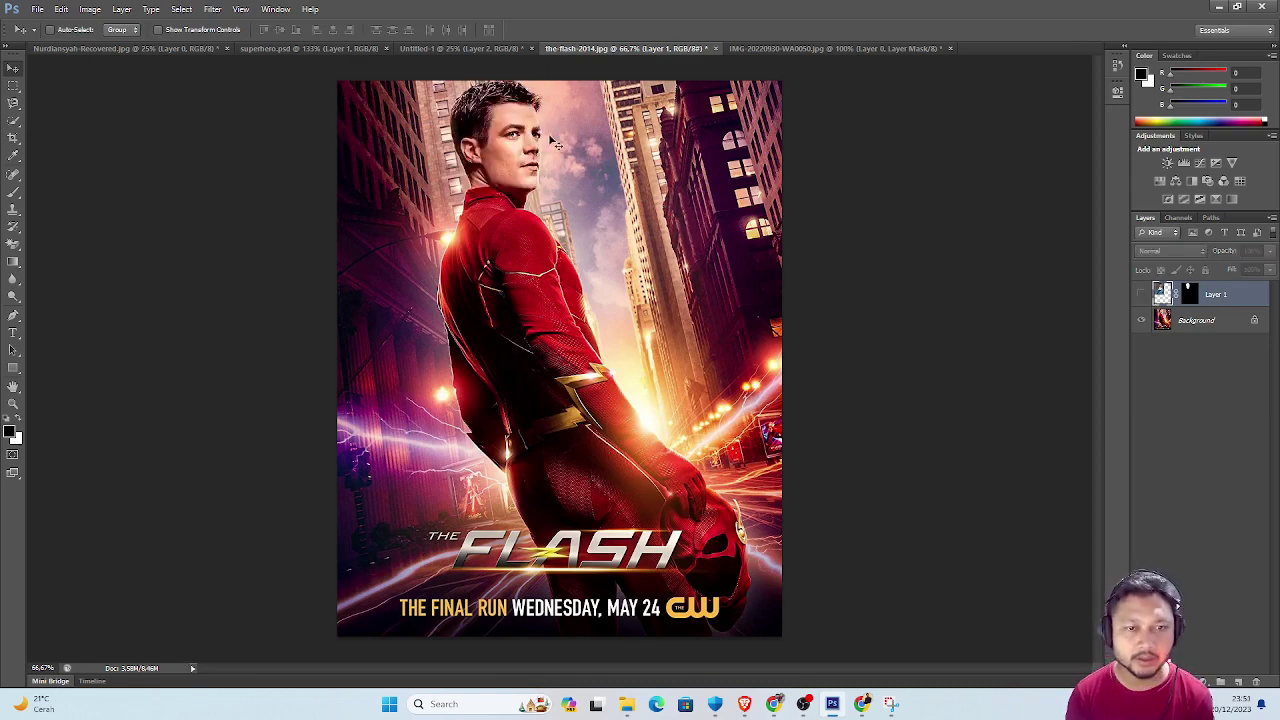
pyautogui.press('s')
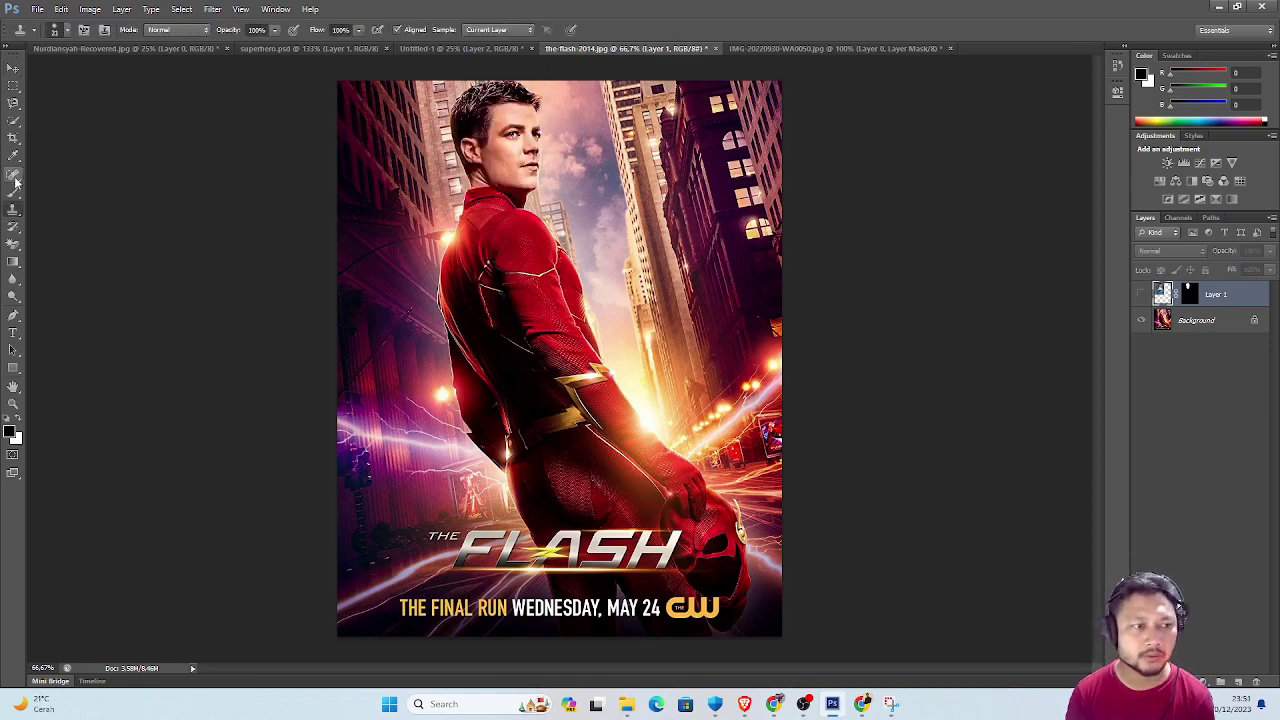
pyautogui.click(1205, 325)
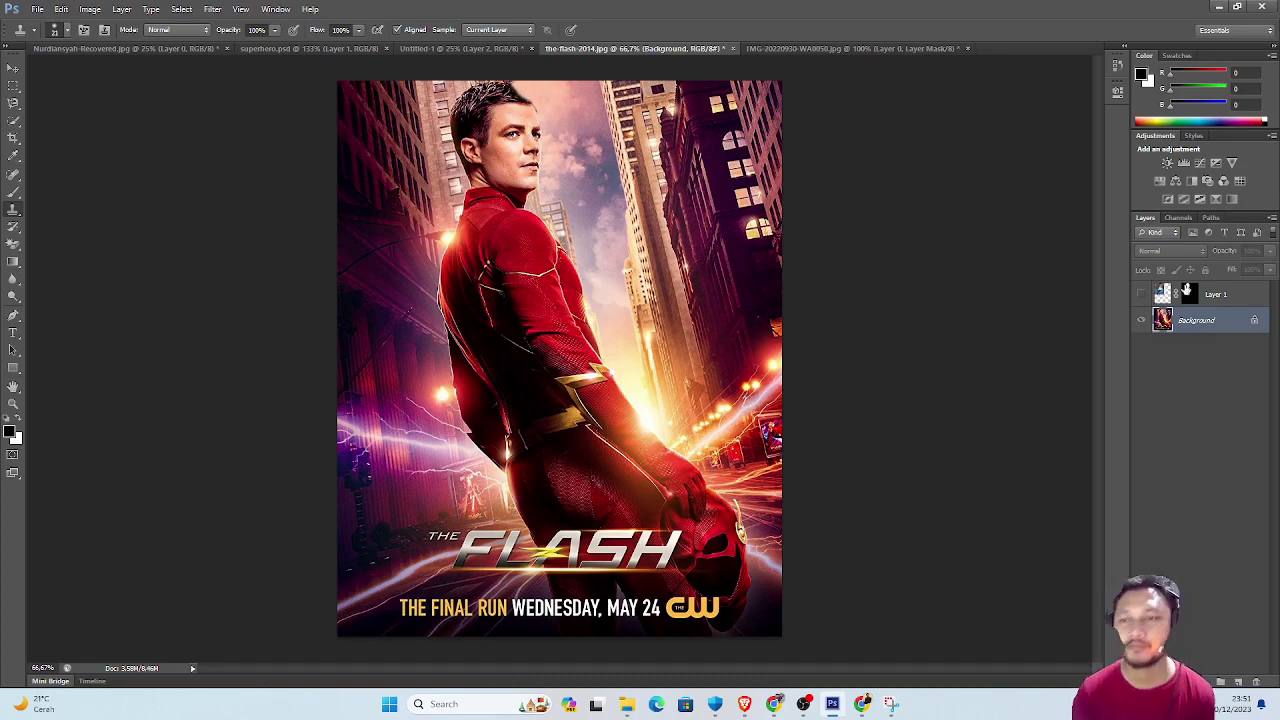
pyautogui.click(1141, 294)
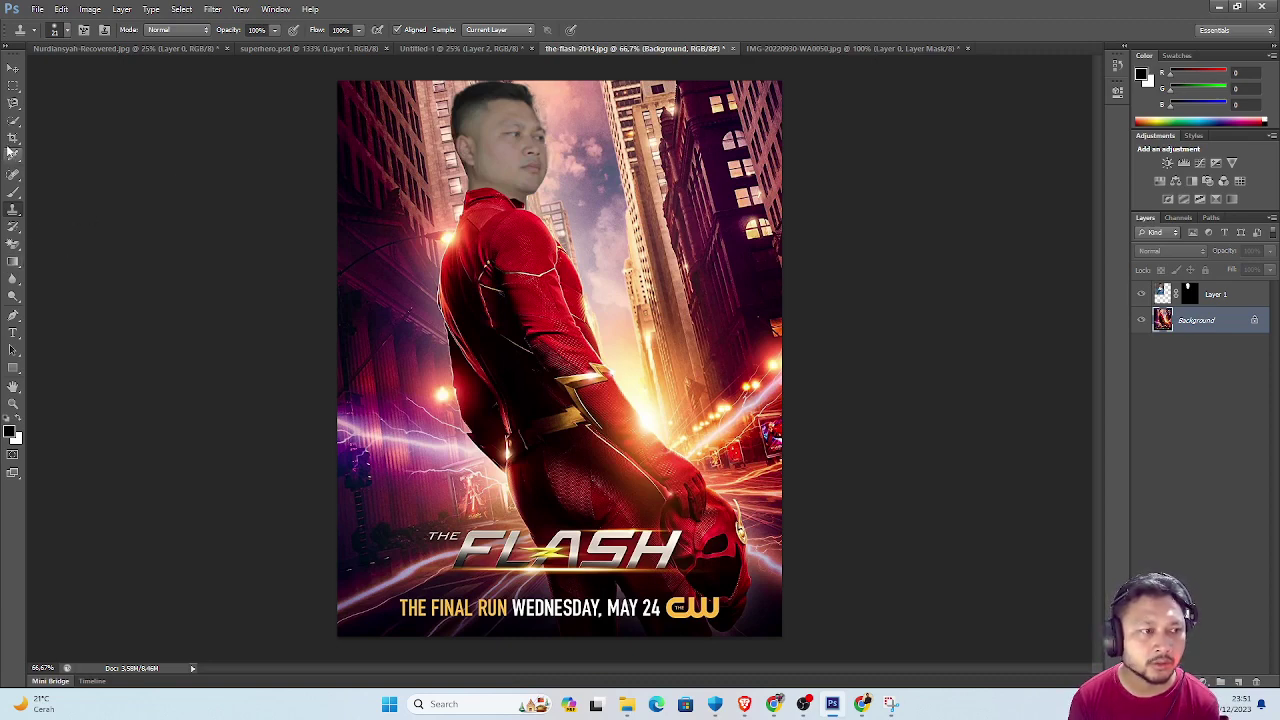
# Choose the standard Eraser and target Layer 1's layer mask, with the Move tool ready.
pyautogui.click(14, 244)
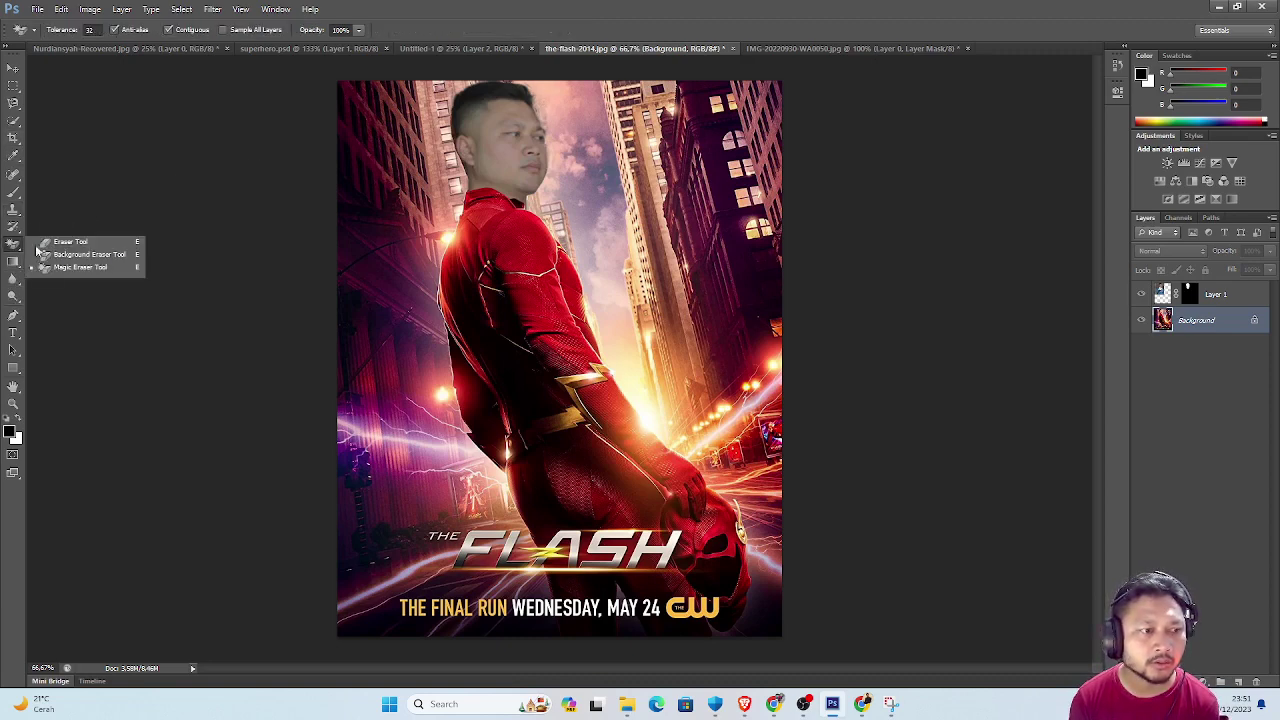
pyautogui.click(63, 243)
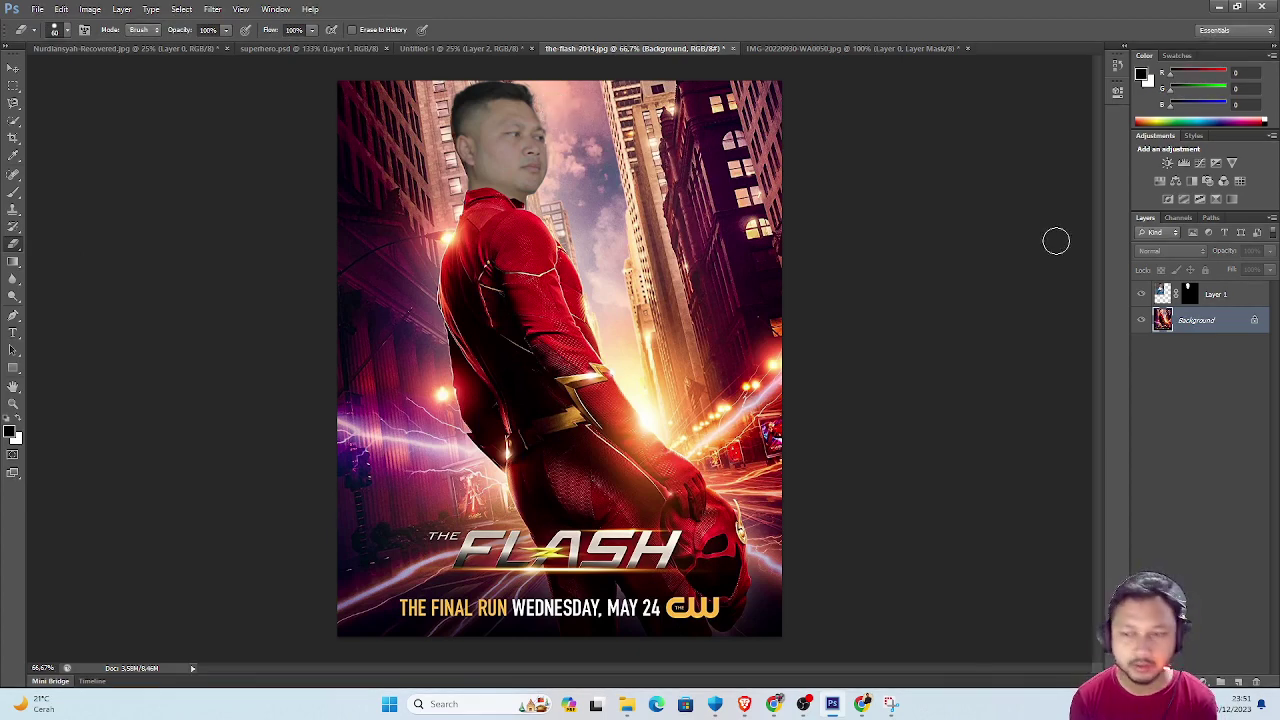
pyautogui.click(1162, 294)
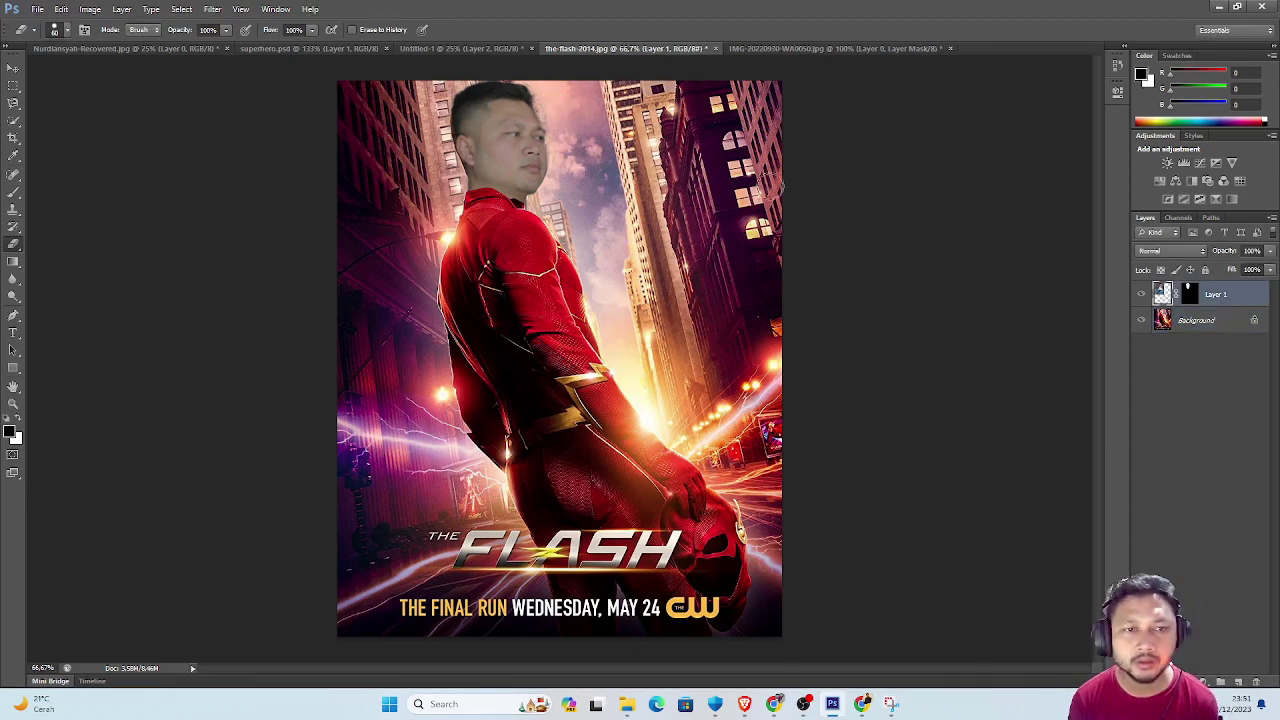
pyautogui.click(1189, 293)
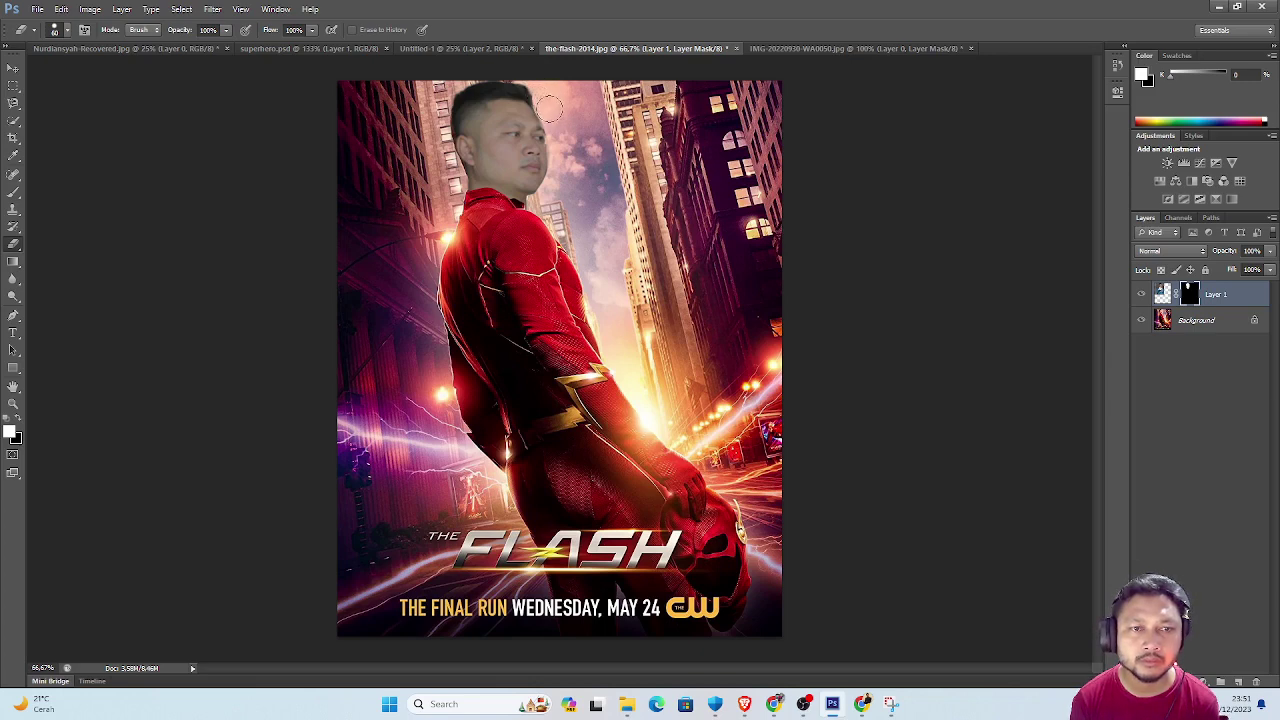
pyautogui.click(8, 67)
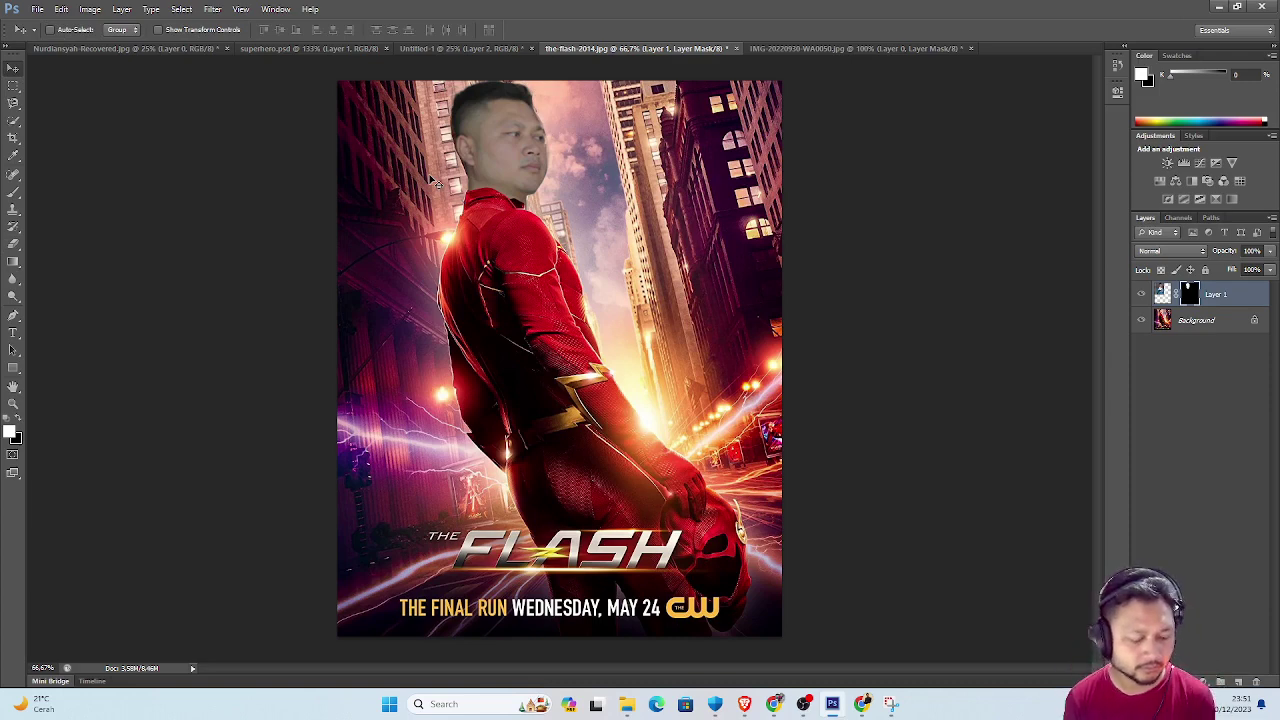
pyautogui.hotkey('ctrl', 't')
pyautogui.rightClick(547, 219)
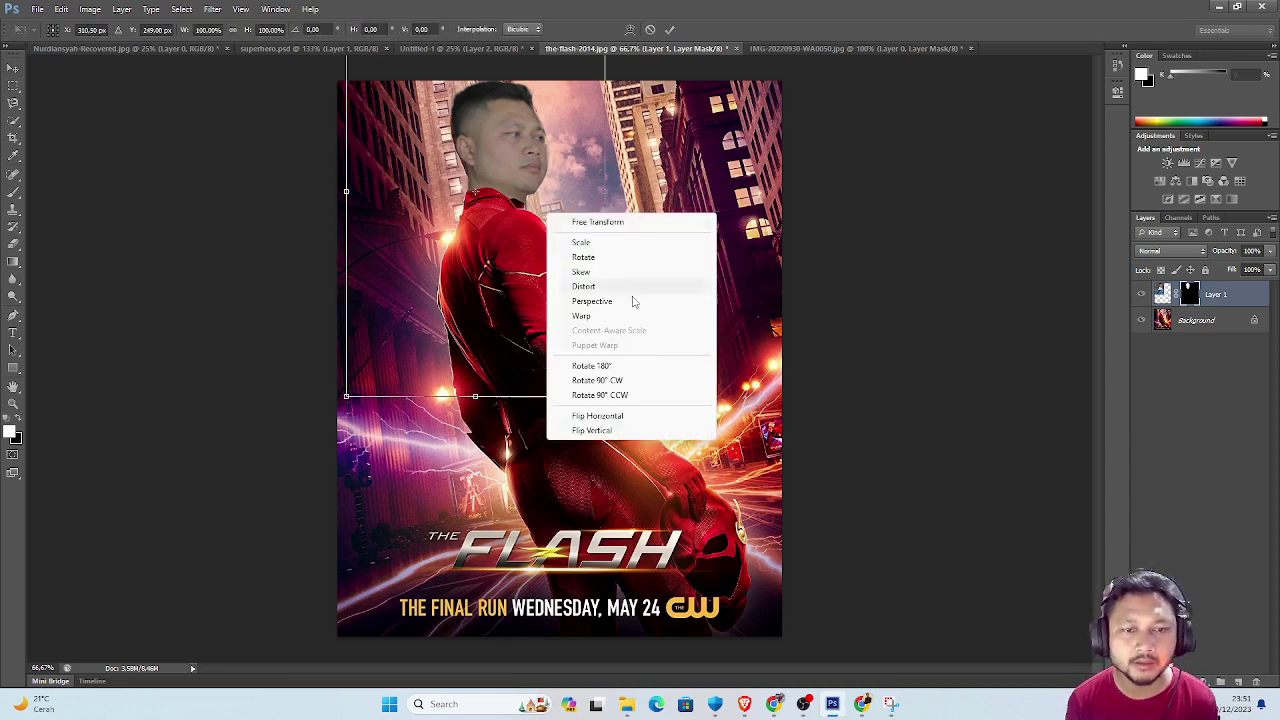
pyautogui.click(592, 272)
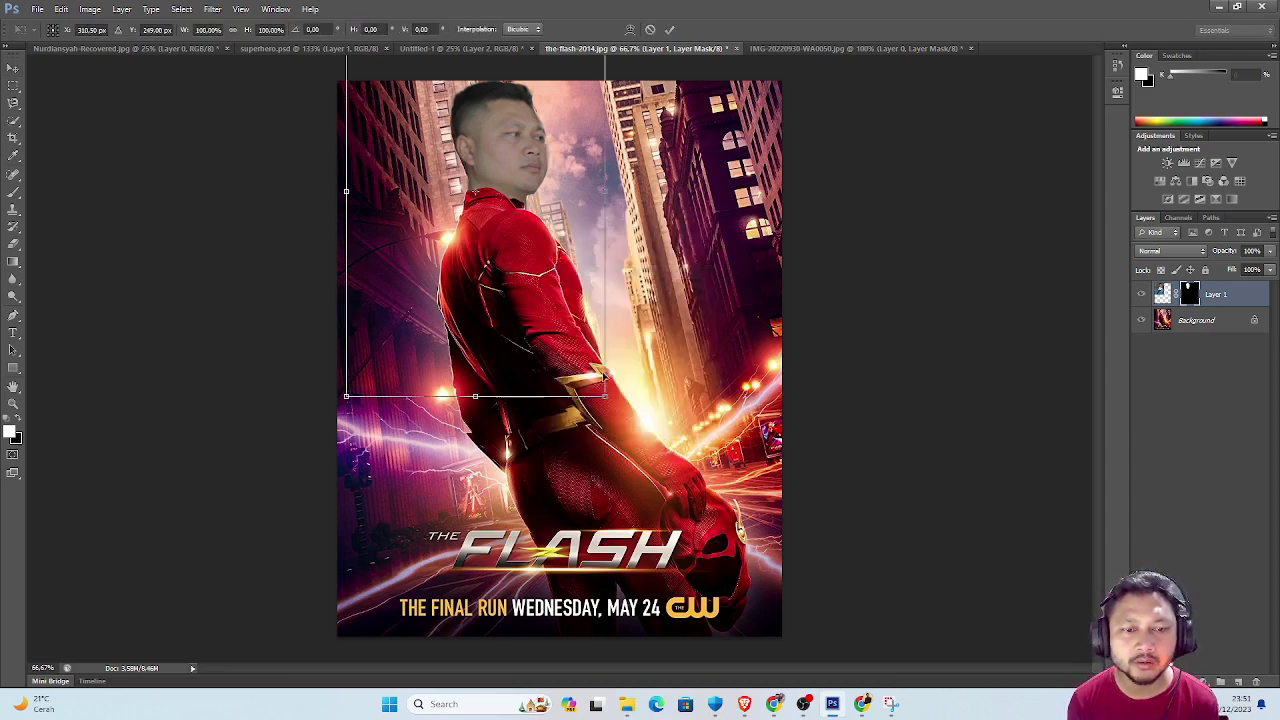
pyautogui.moveTo(607, 397); pyautogui.dragTo(598, 378)
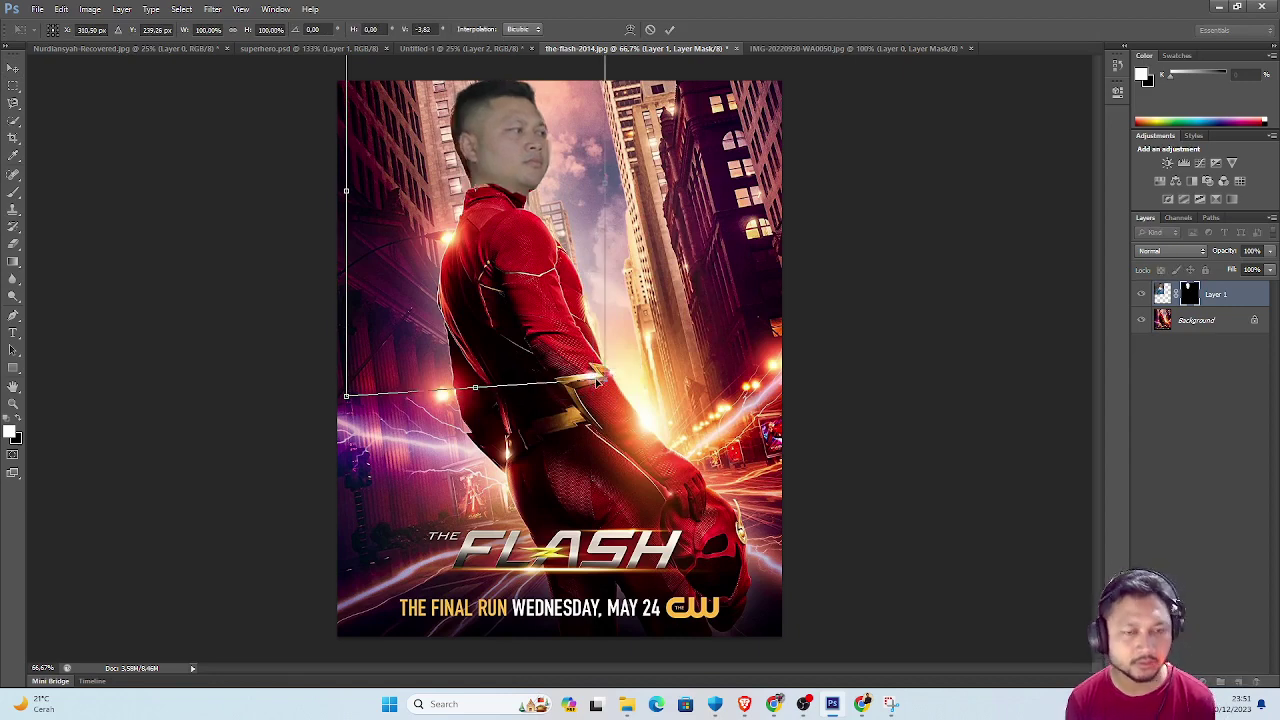
pyautogui.hotkey('ctrl', 'z')
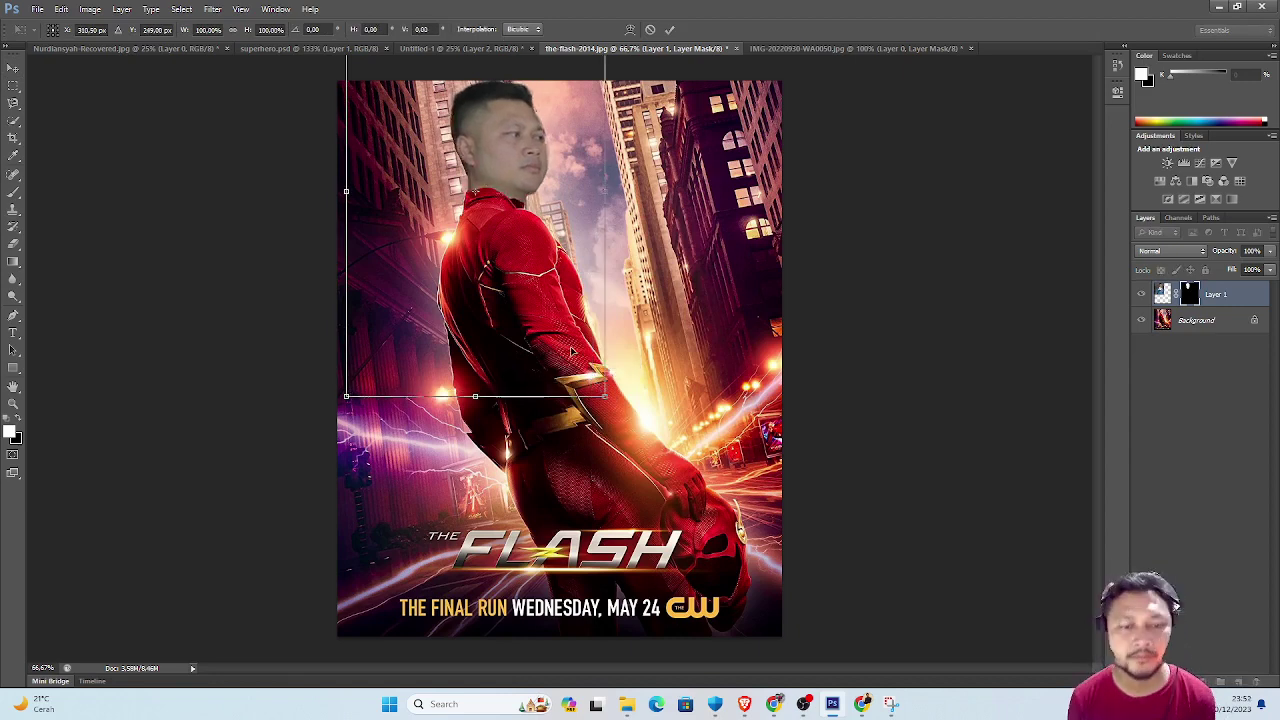
pyautogui.rightClick(529, 310)
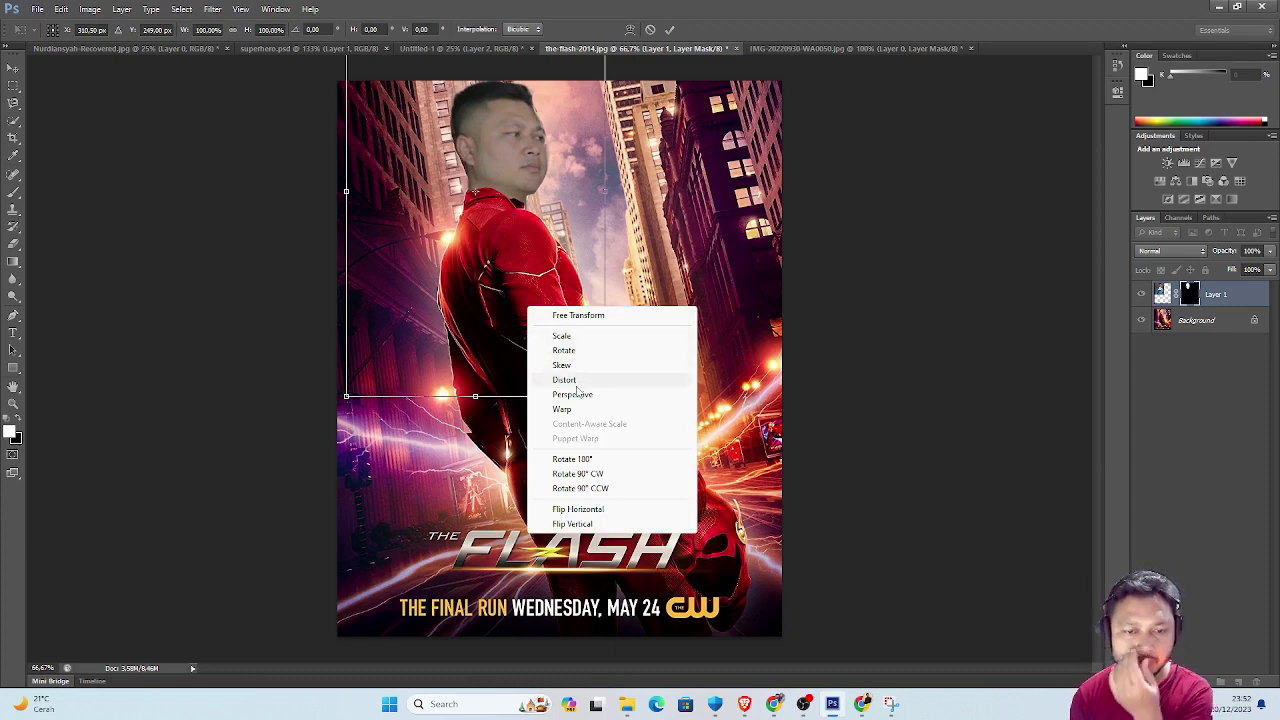
pyautogui.click(571, 379)
pyautogui.moveTo(604, 398)
pyautogui.mouseDown()
pyautogui.moveTo(580, 363)
pyautogui.moveTo(604, 369)
pyautogui.mouseUp()
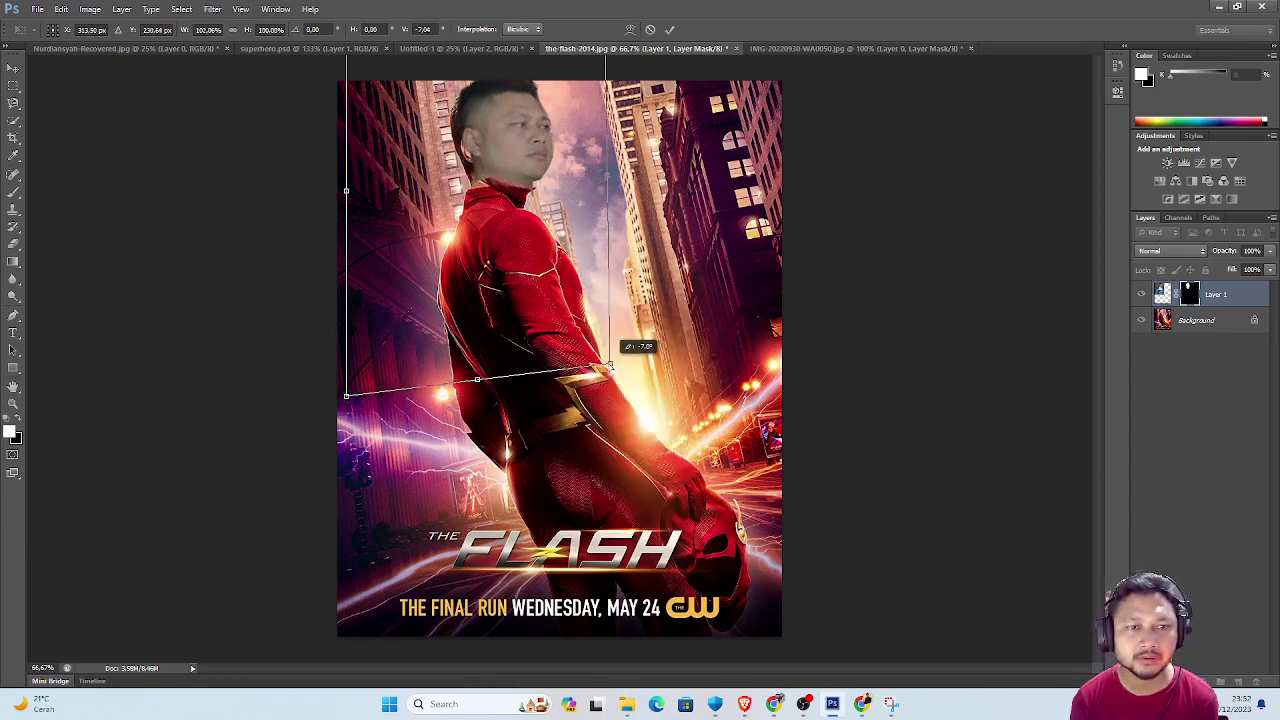
pyautogui.hotkey('ctrl', 'z')
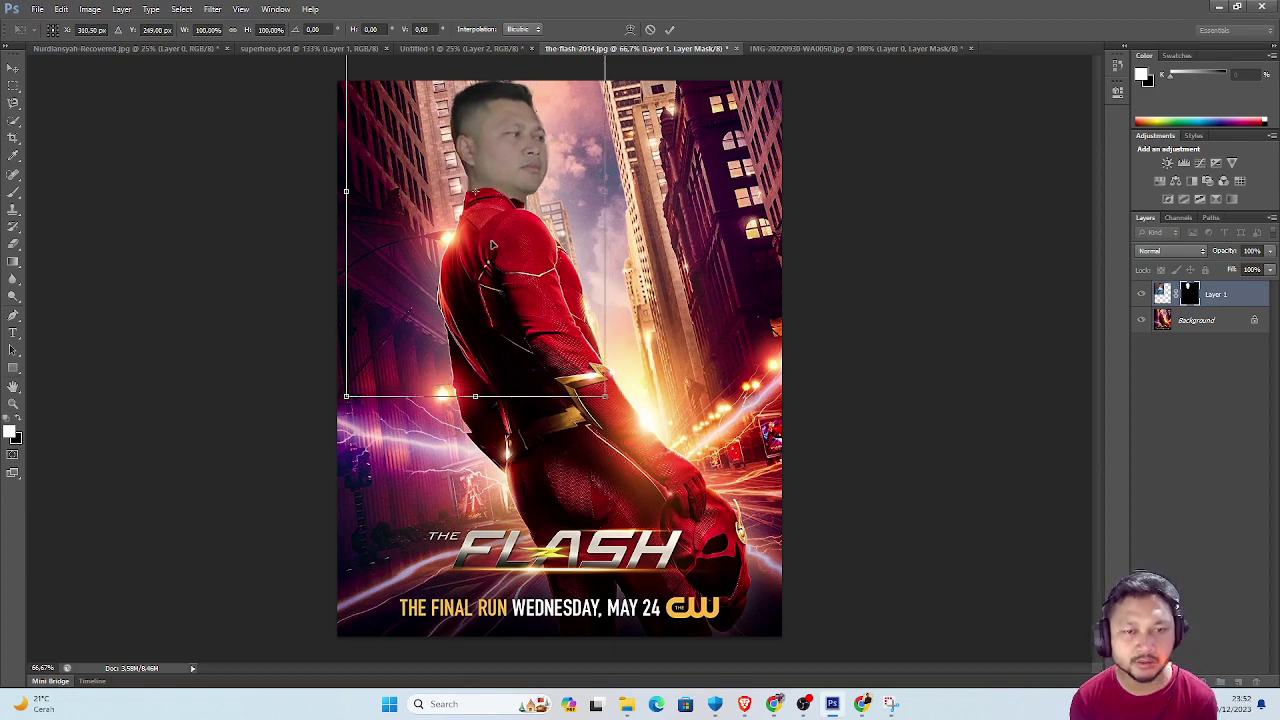
pyautogui.rightClick(501, 241)
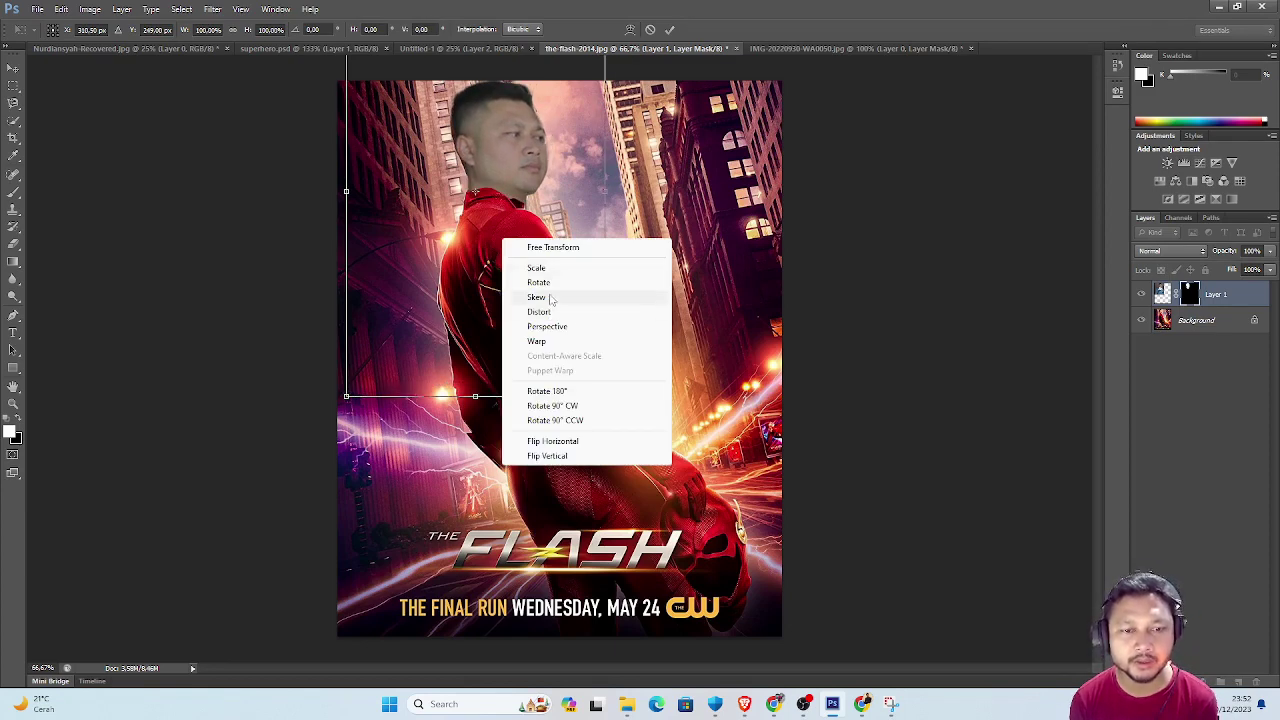
pyautogui.click(538, 283)
pyautogui.moveTo(565, 231); pyautogui.dragTo(575, 223)
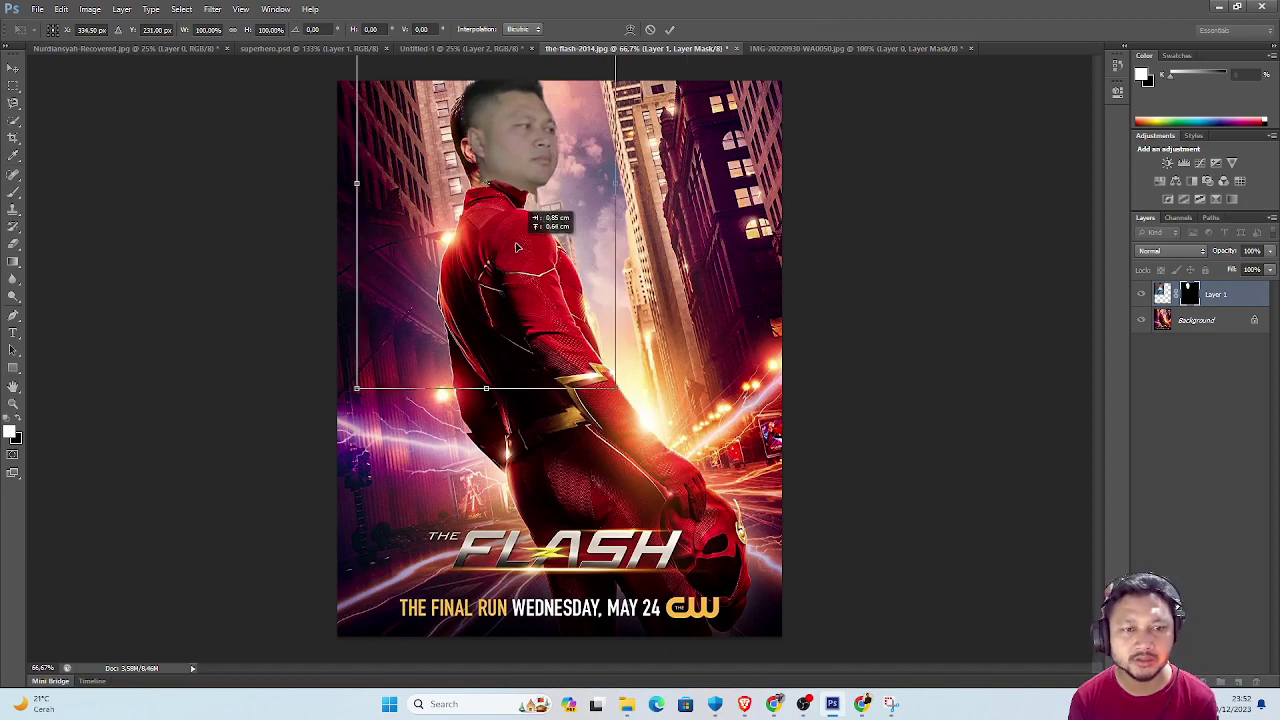
pyautogui.hotkey('ctrl', 'z')
pyautogui.hotkey('ctrl', 'z')
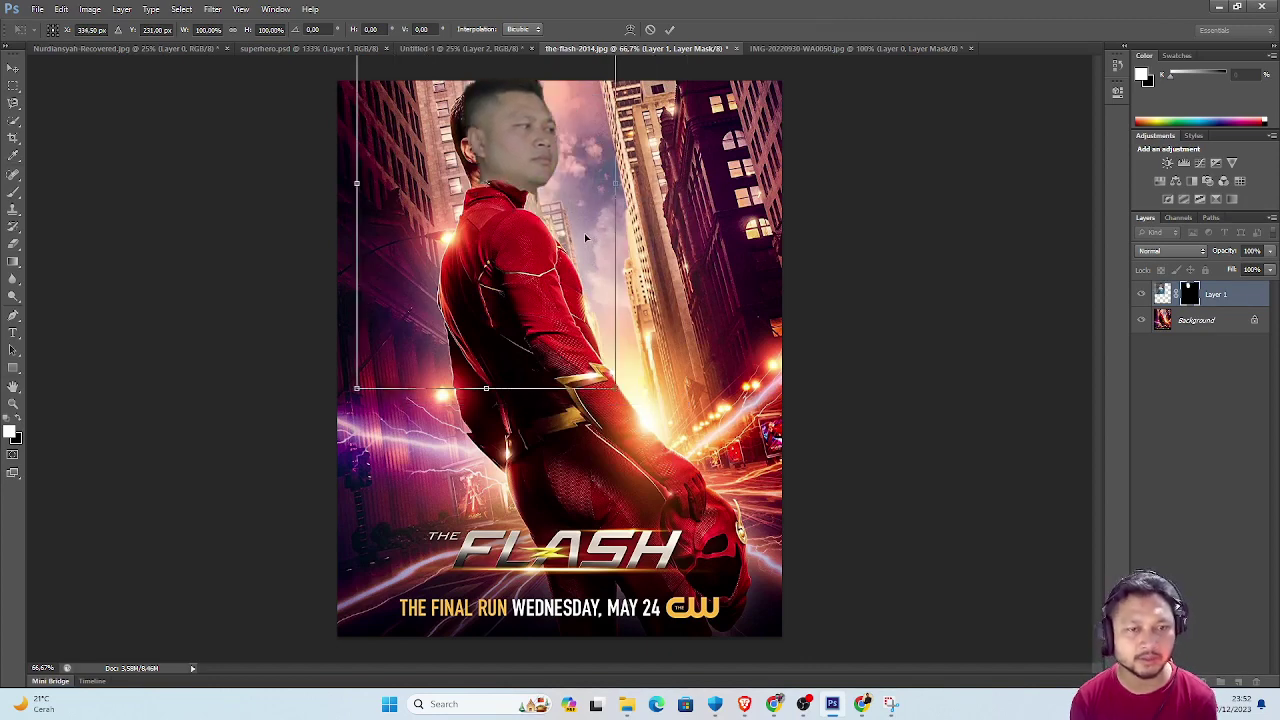
pyautogui.hotkey('ctrl', 'z')
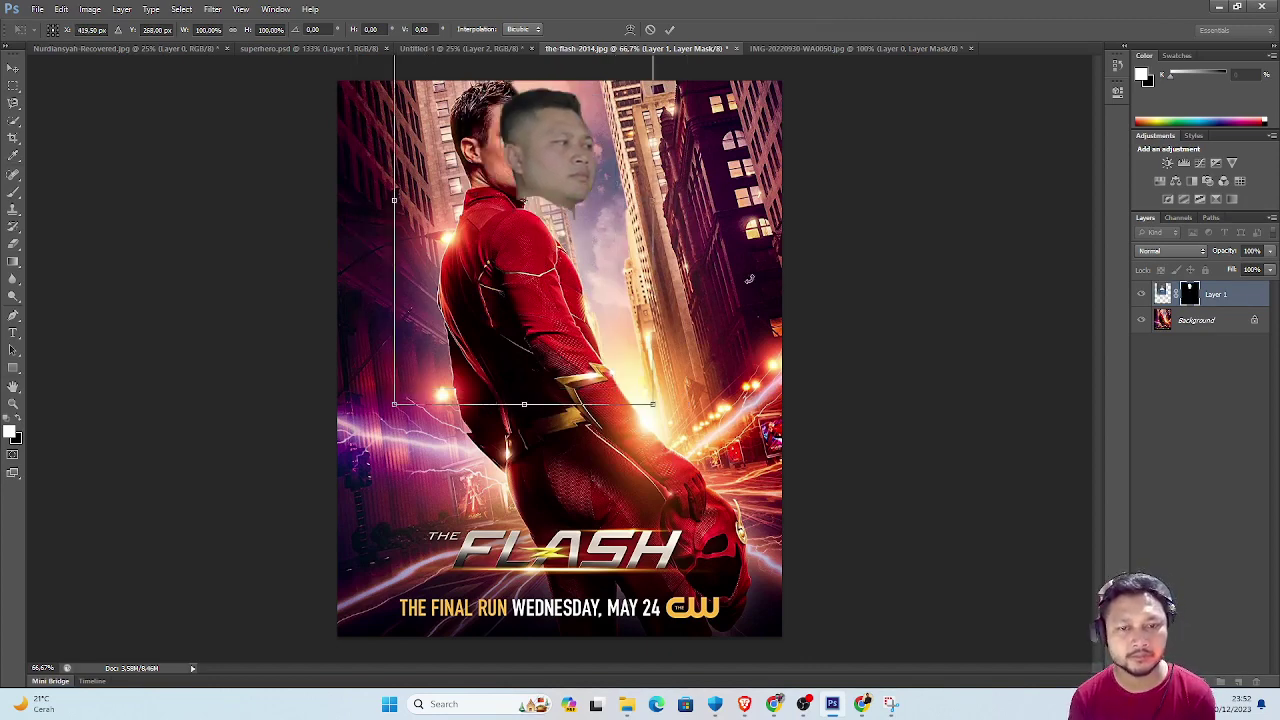
pyautogui.press('Return')
pyautogui.hotkey('ctrl', 'z')
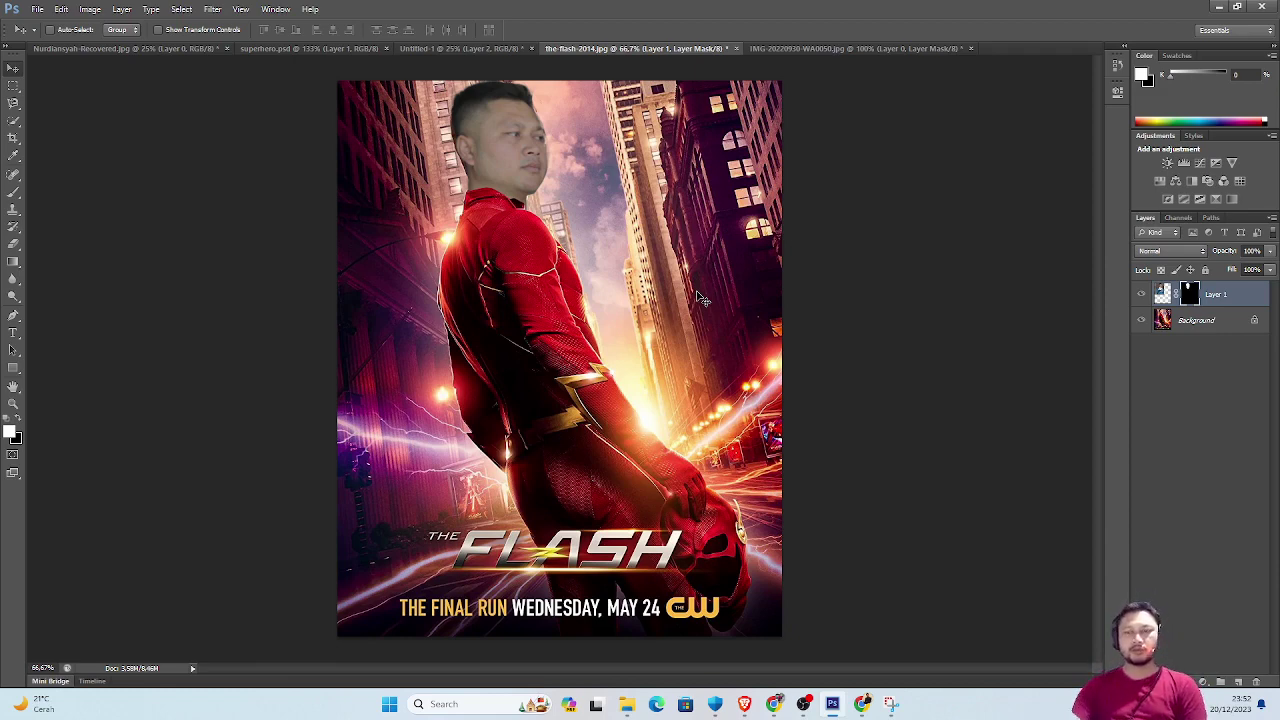
# Pull the Curves down to 138/117 on the face layer's mask.
pyautogui.hotkey('ctrl', 'm')
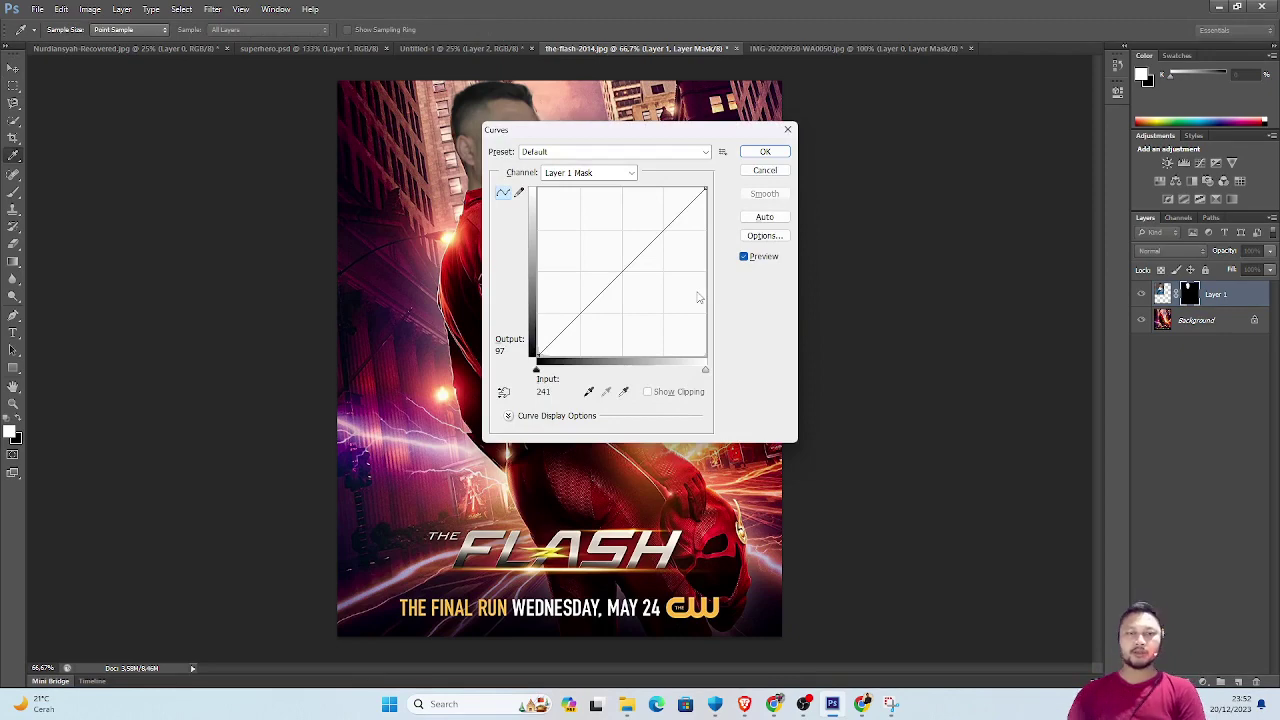
pyautogui.moveTo(682, 134); pyautogui.dragTo(932, 147)
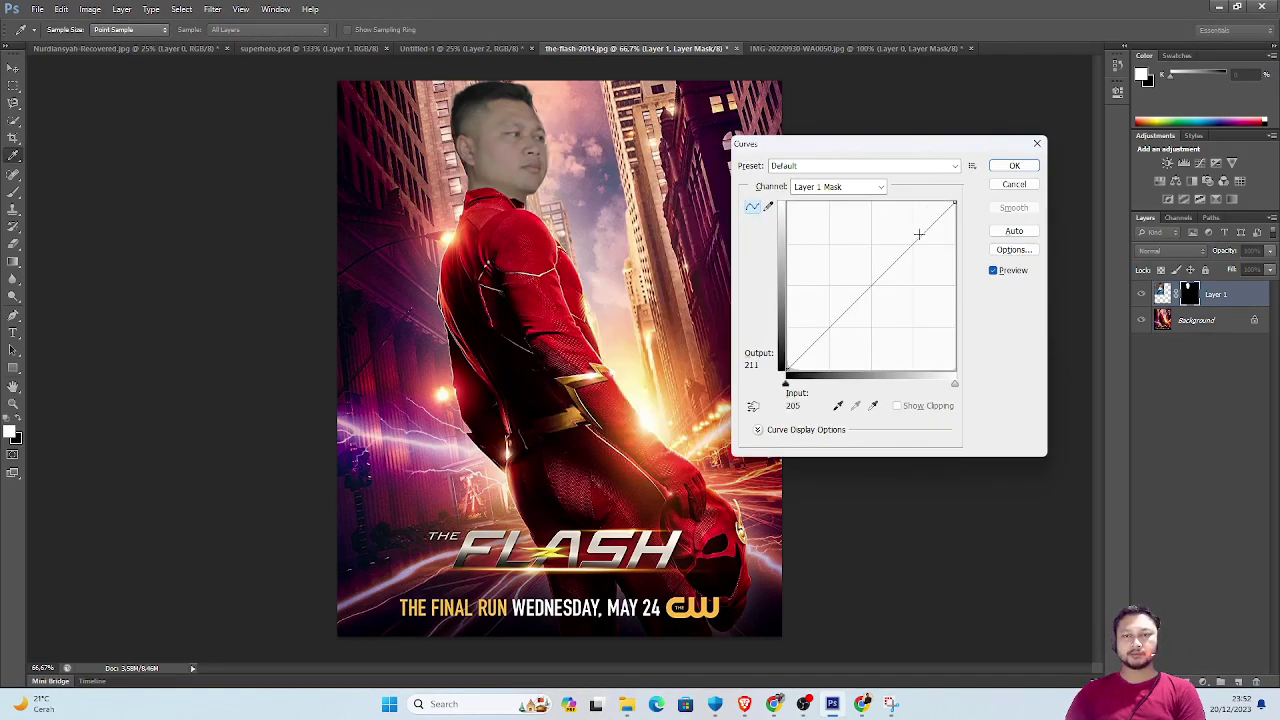
pyautogui.moveTo(878, 279); pyautogui.dragTo(882, 296)
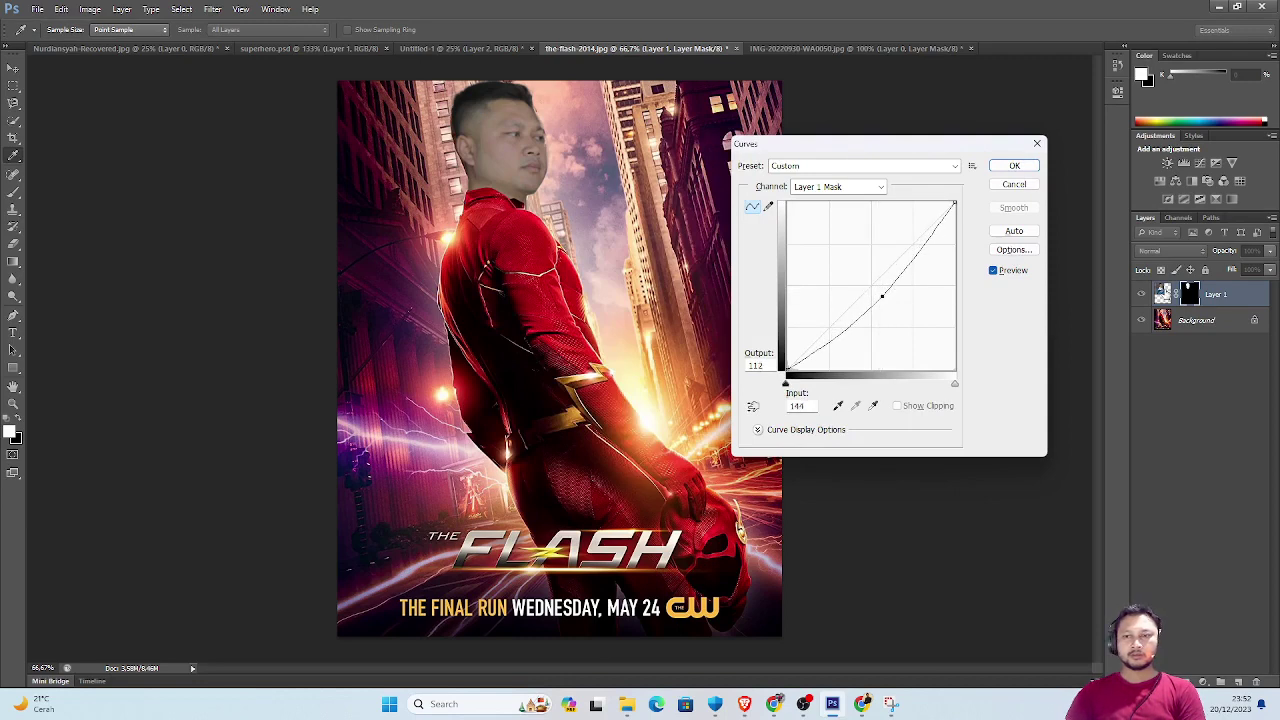
# Darken the face layer's pixels by lowering the RGB curve and apply it.
pyautogui.click(1008, 190)
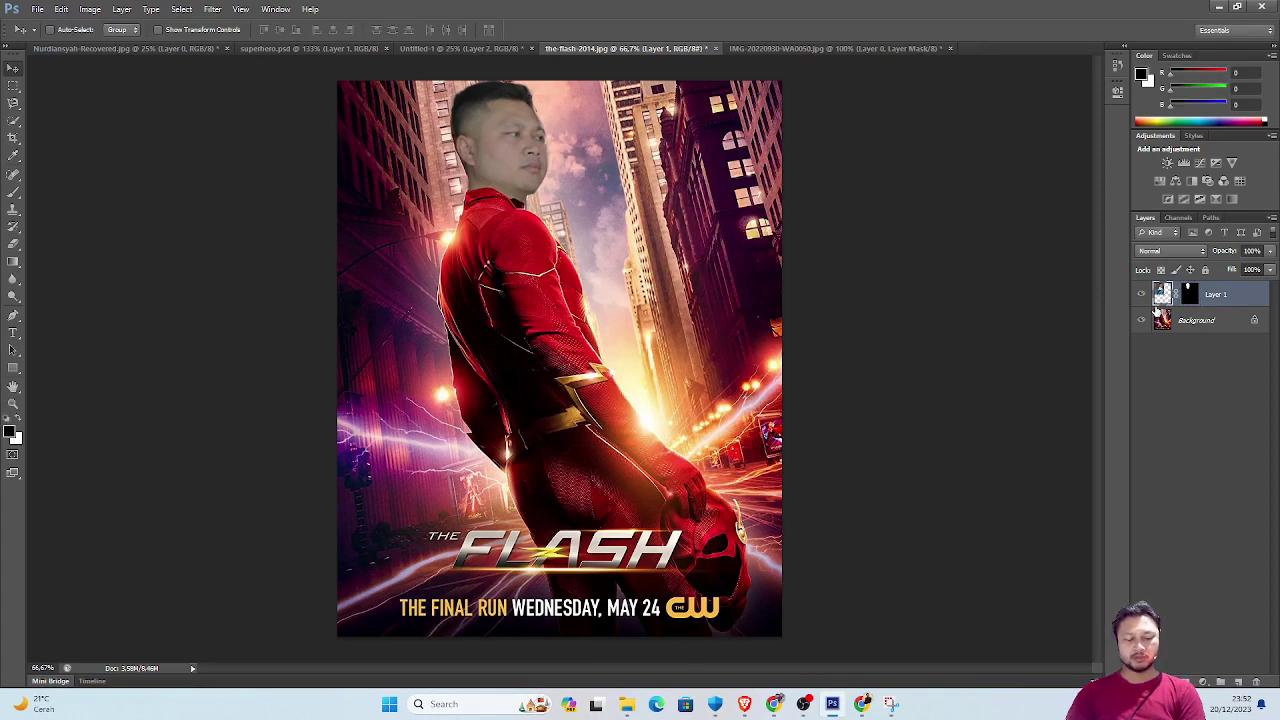
pyautogui.hotkey('ctrl', 'm')
pyautogui.moveTo(880, 276); pyautogui.dragTo(886, 276)
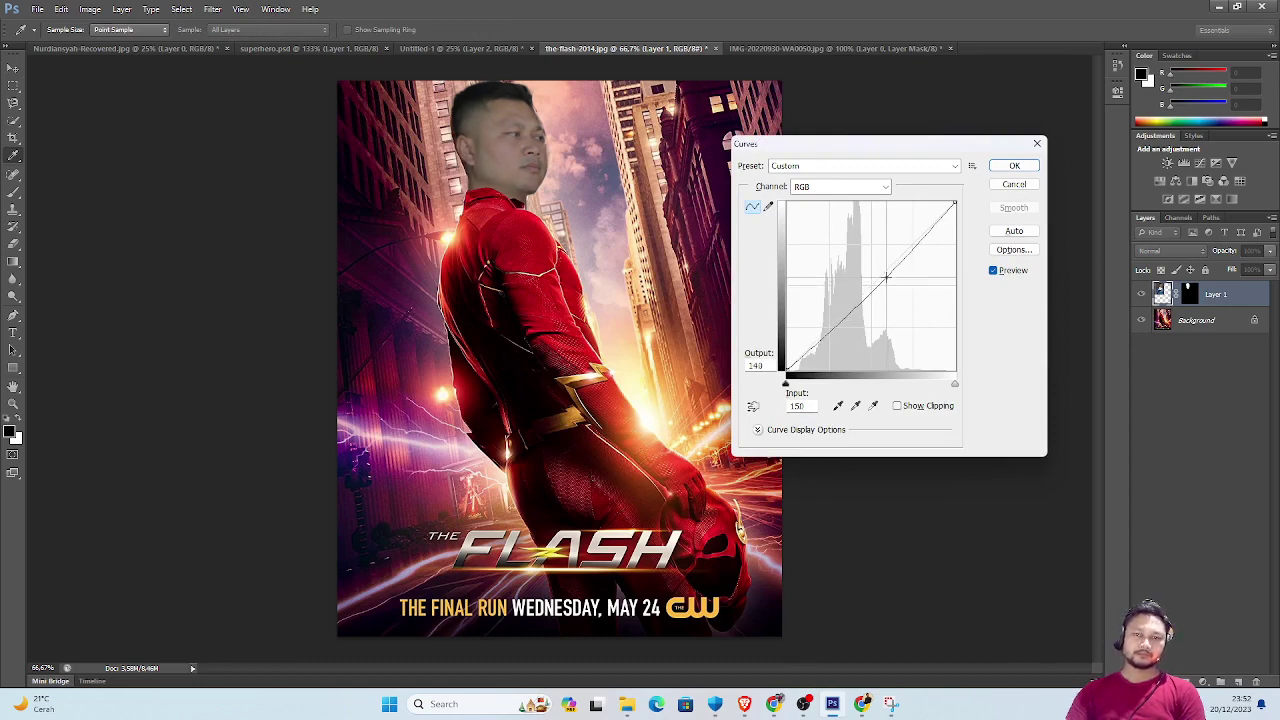
pyautogui.click(1024, 168)
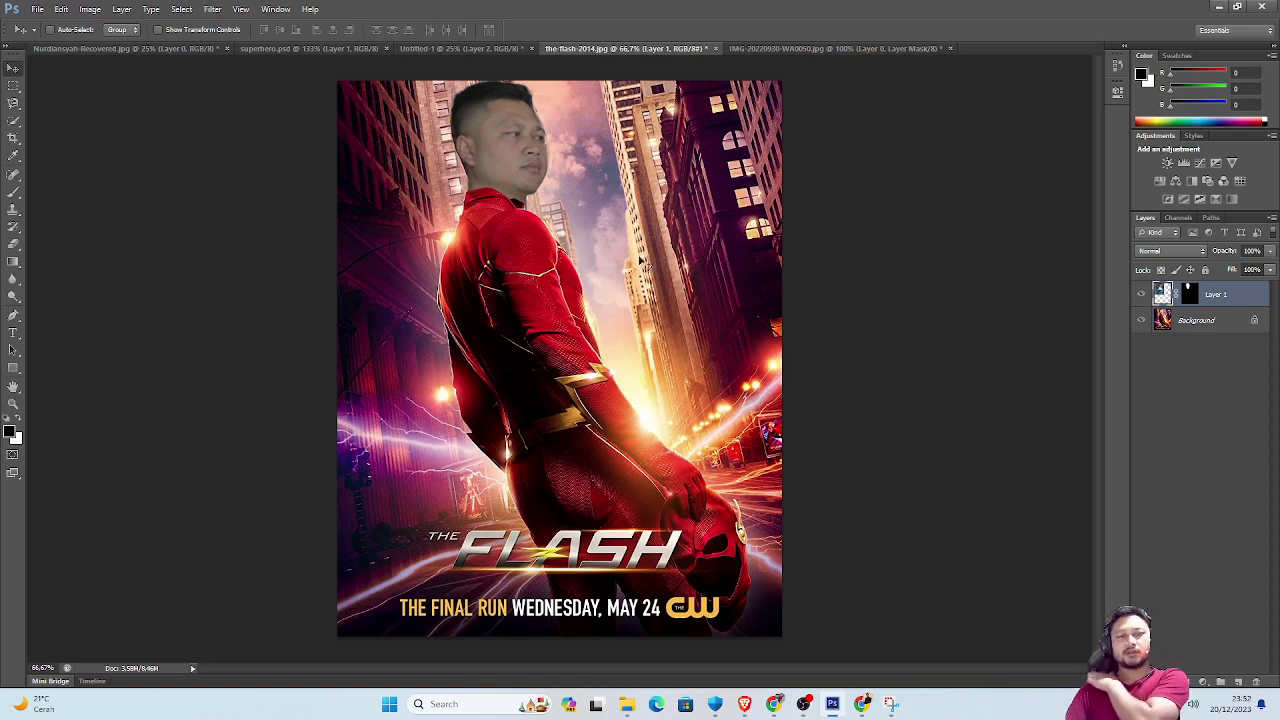
# Save the Flash poster as a PSD, accepting the compatibility options.
pyautogui.click(38, 9)
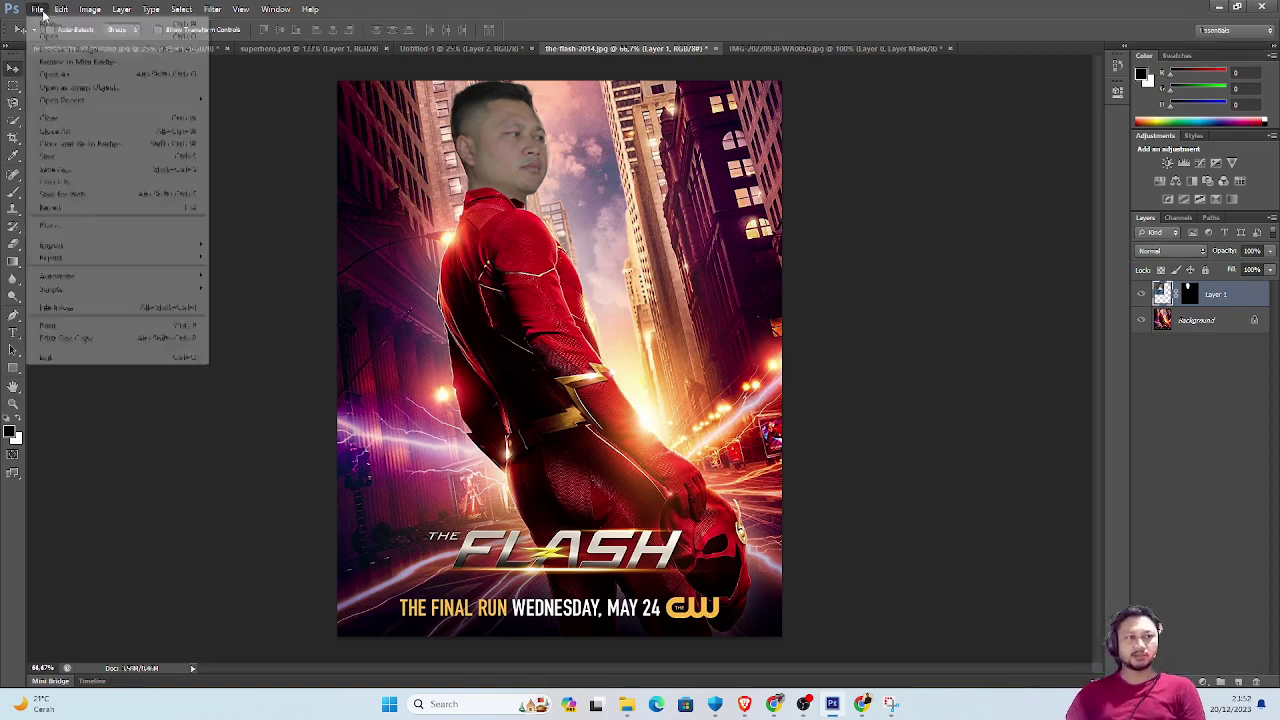
pyautogui.click(100, 168)
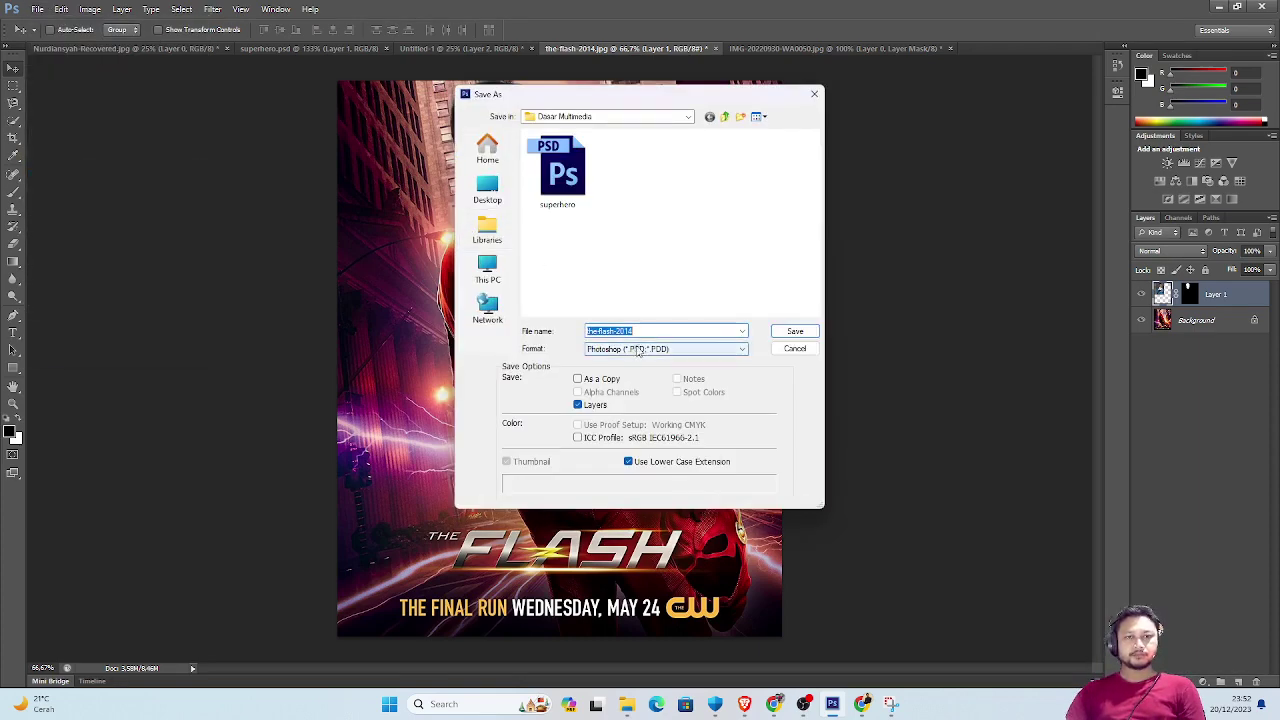
pyautogui.click(793, 332)
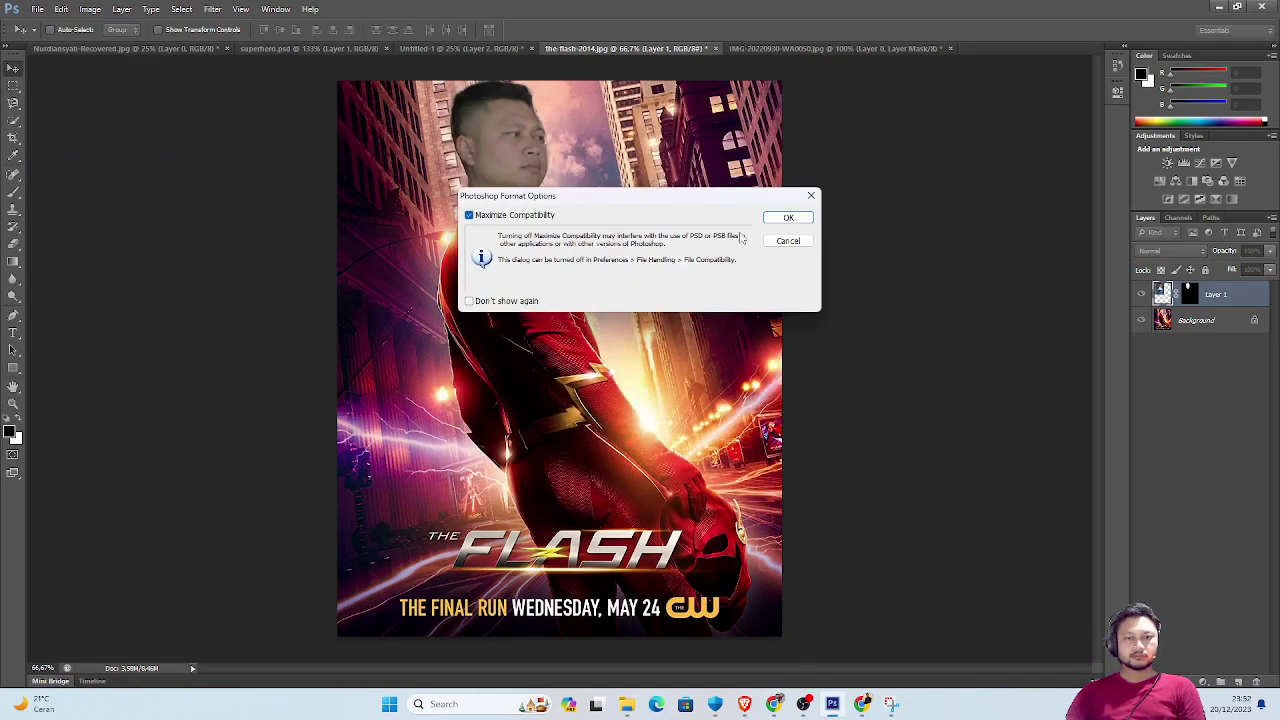
pyautogui.click(788, 217)
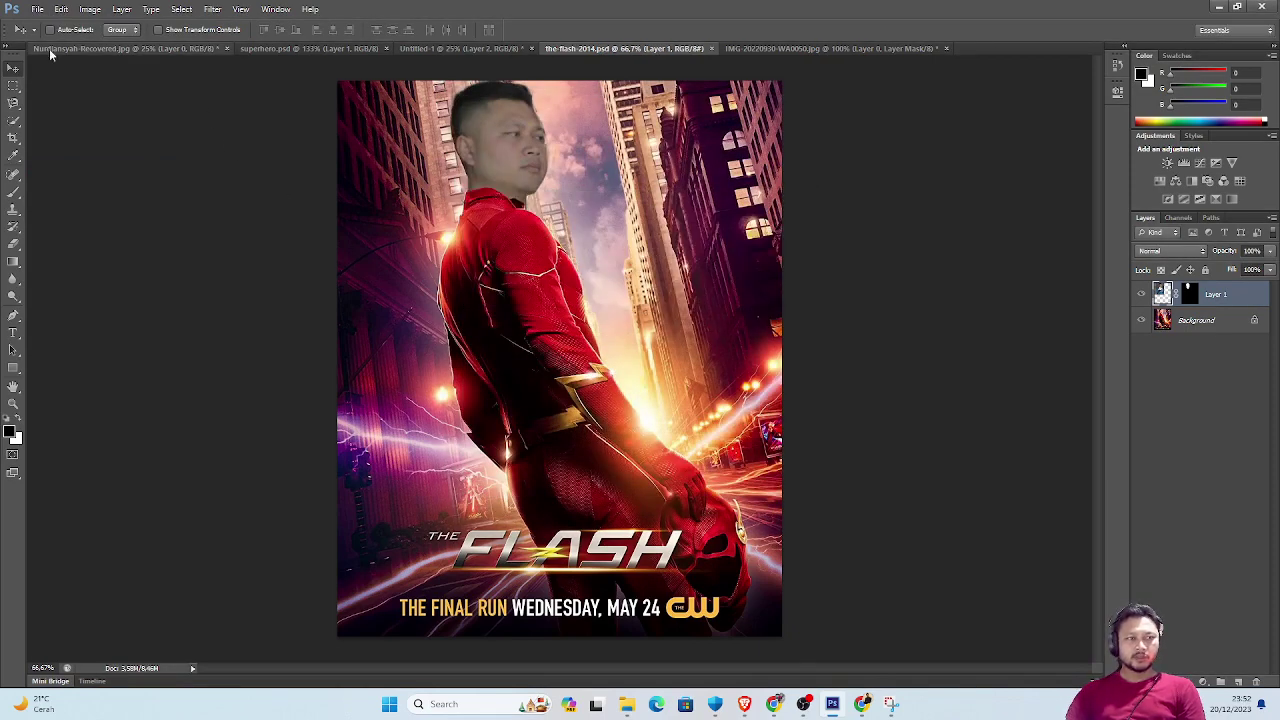
# Save a High-quality JPEG copy named 'qwnb', then bring File Explorer forward.
pyautogui.click(37, 9)
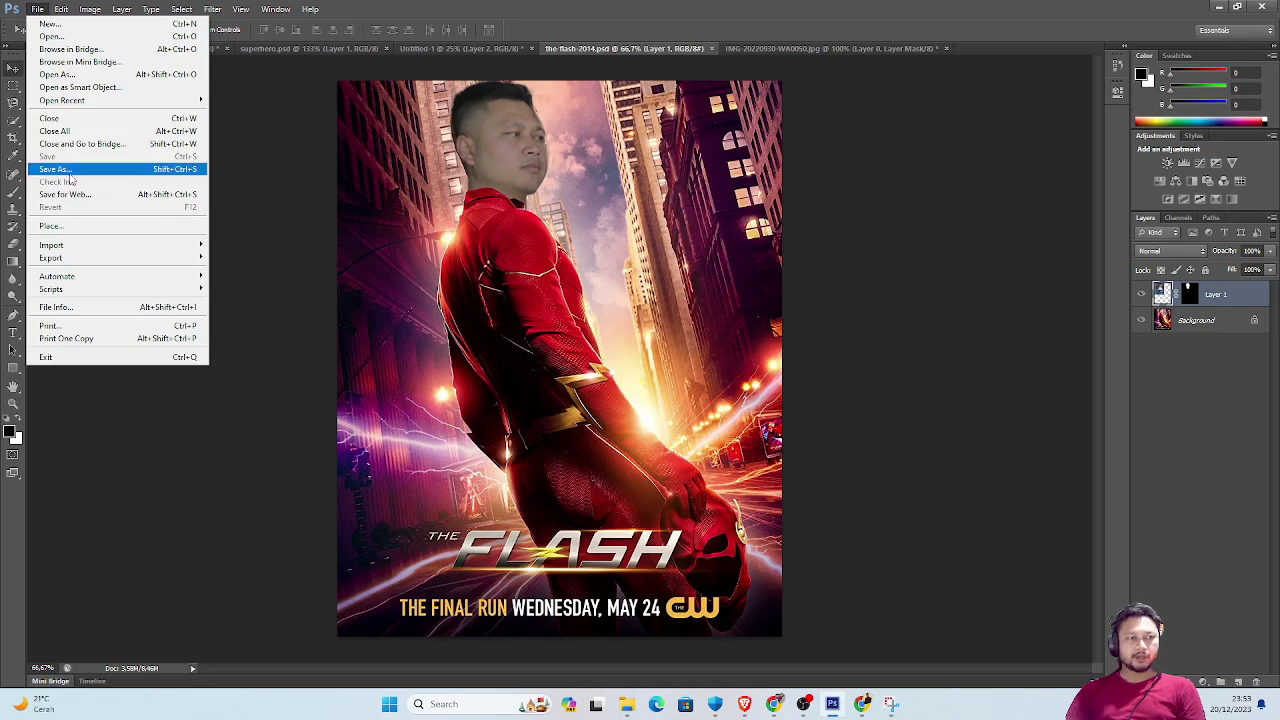
pyautogui.click(100, 168)
pyautogui.click(652, 350)
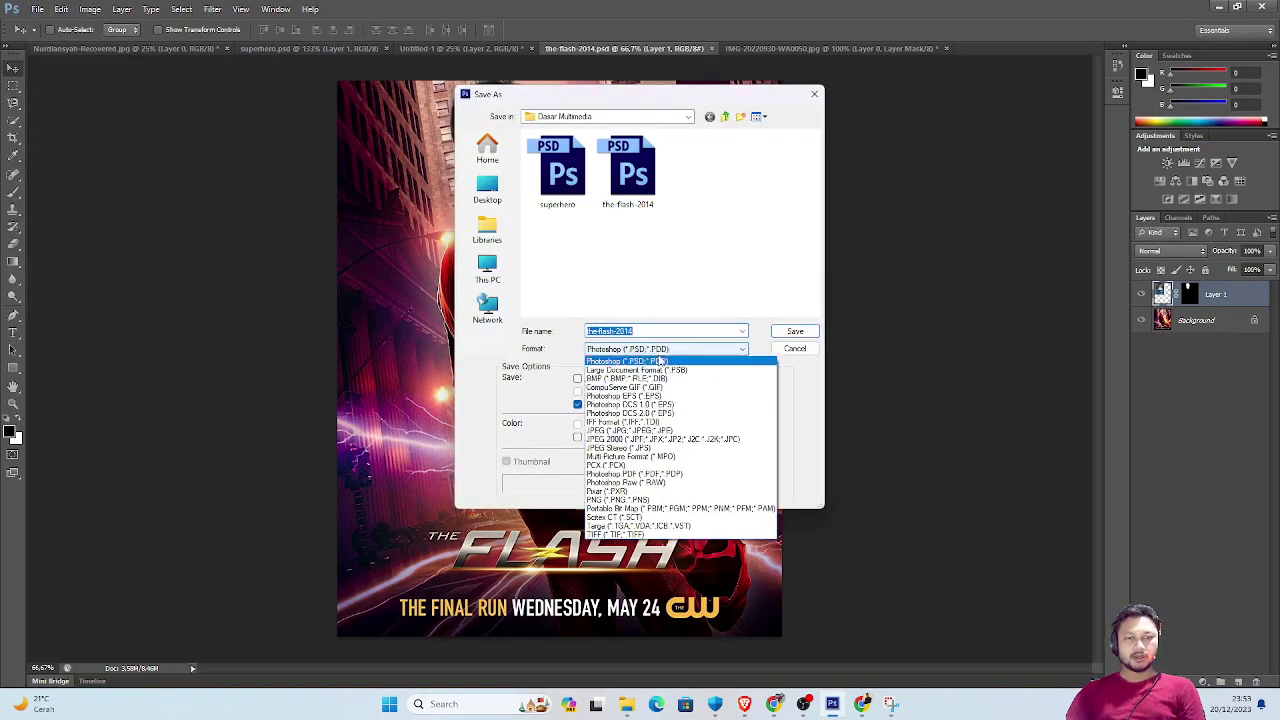
pyautogui.click(619, 433)
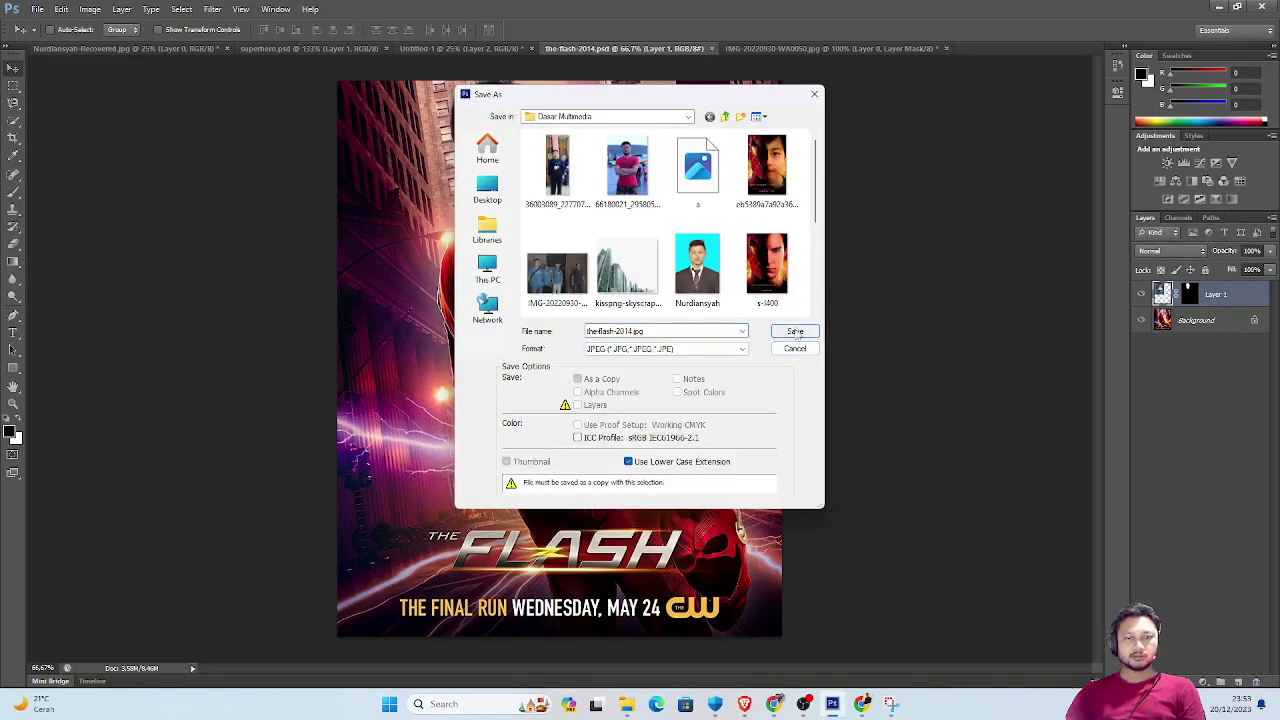
pyautogui.click(795, 331)
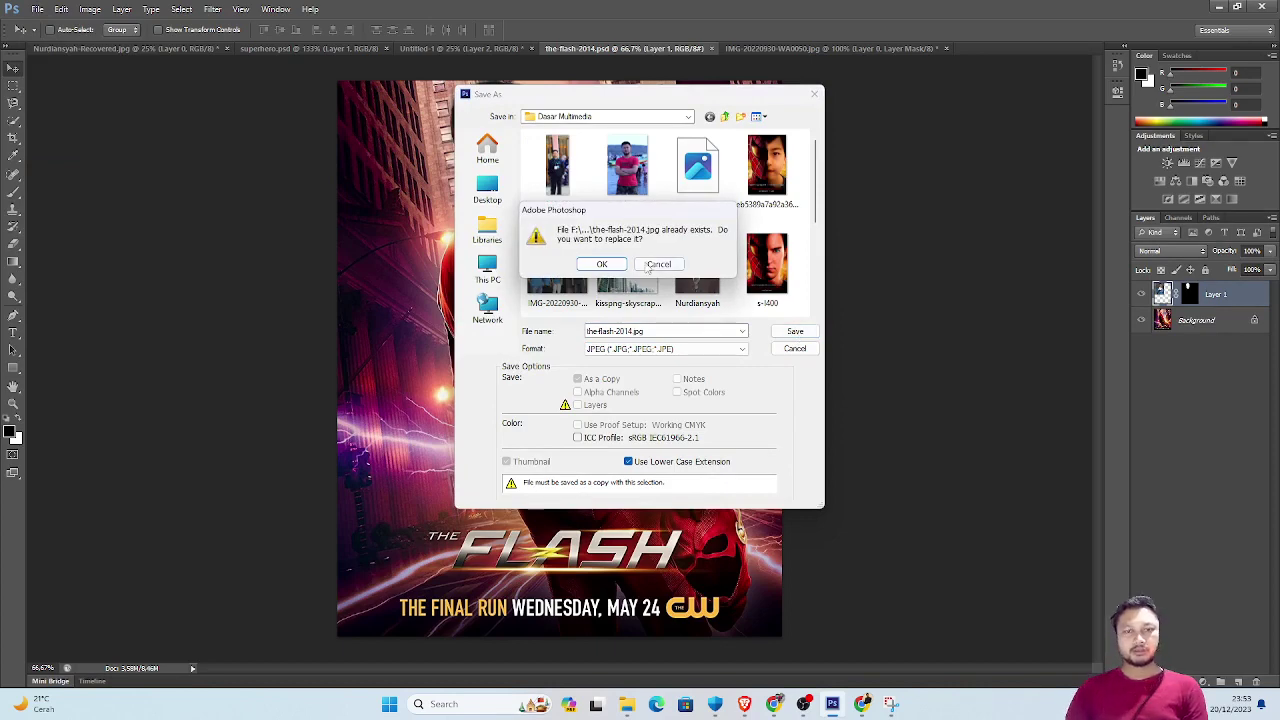
pyautogui.click(660, 264)
pyautogui.hotkey('ctrl', 'a')
pyautogui.write('qwnb')
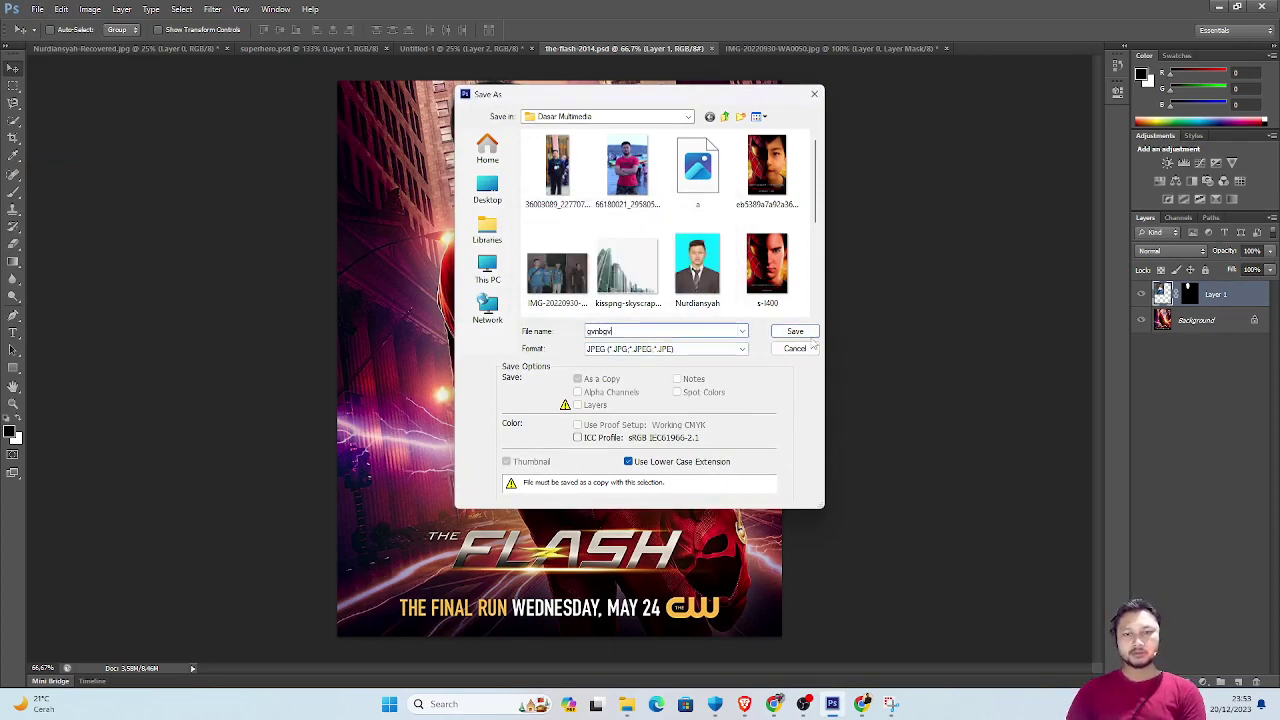
pyautogui.click(795, 331)
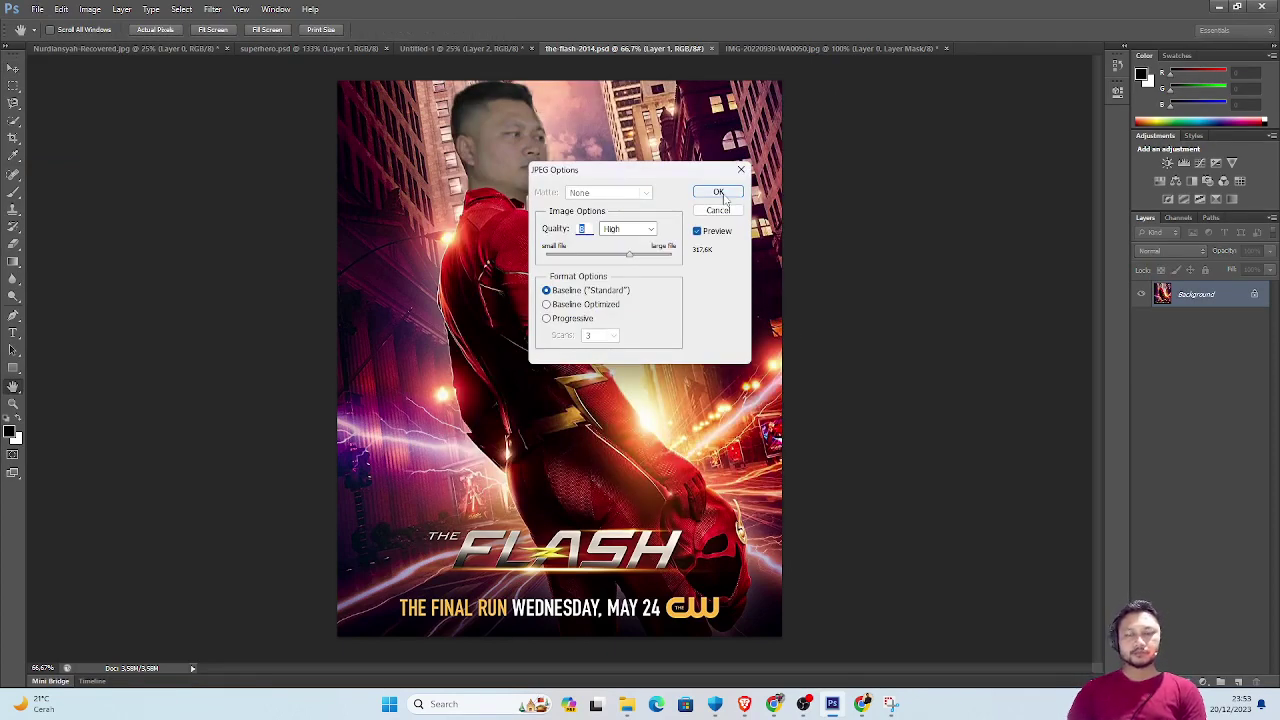
pyautogui.click(719, 193)
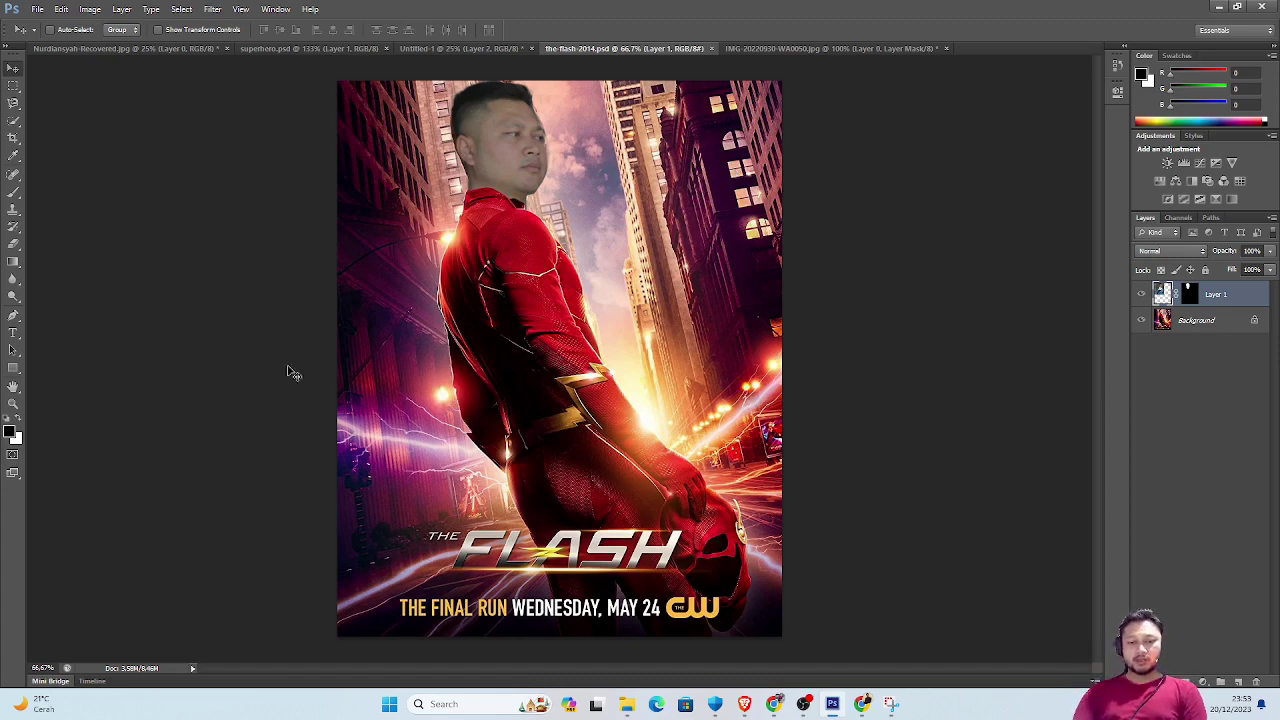
pyautogui.click(626, 704)
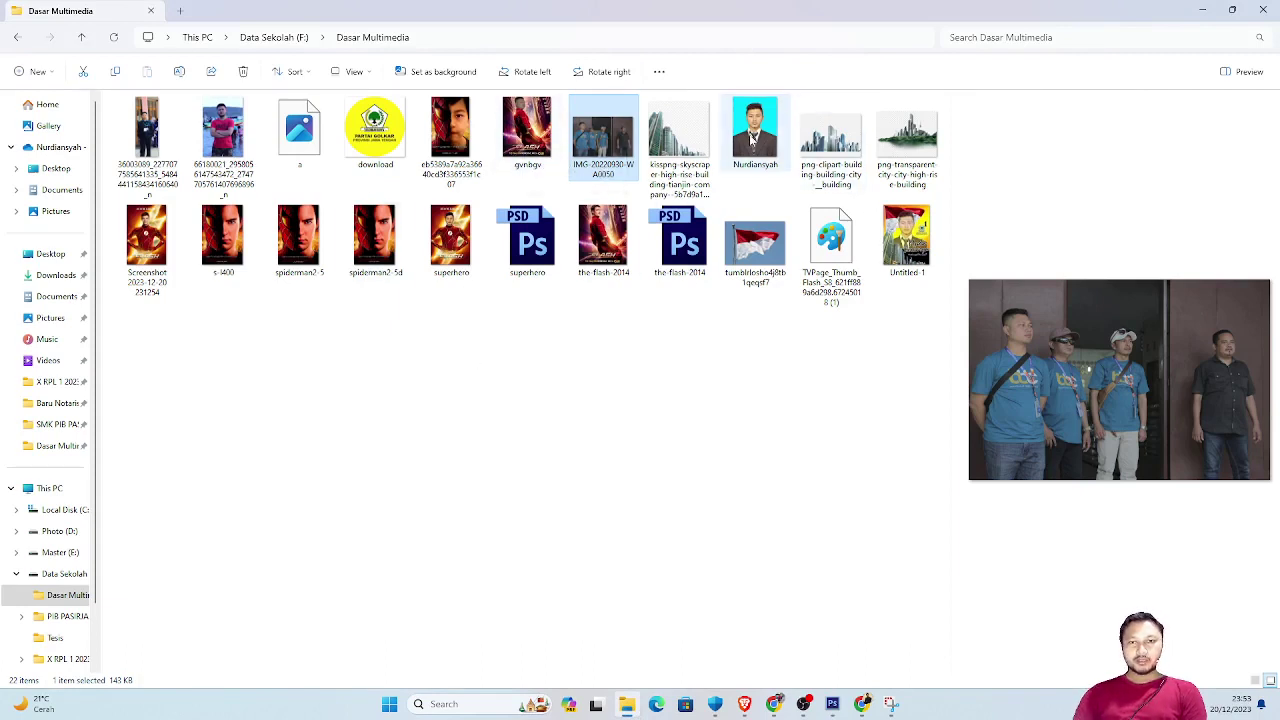
# Preview the portrait, composite, the-flash-2014, superhero and Untitled-1 images, then bring Chrome forward.
pyautogui.click(752, 140)
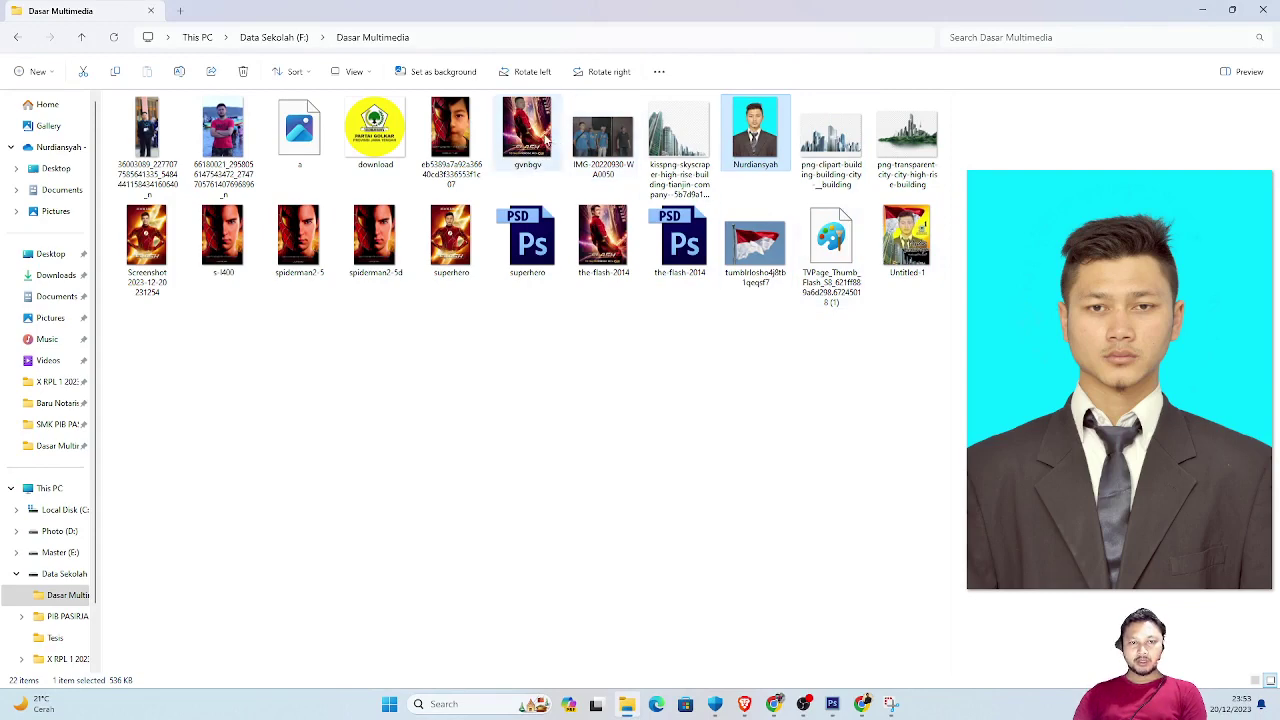
pyautogui.click(547, 143)
pyautogui.click(616, 250)
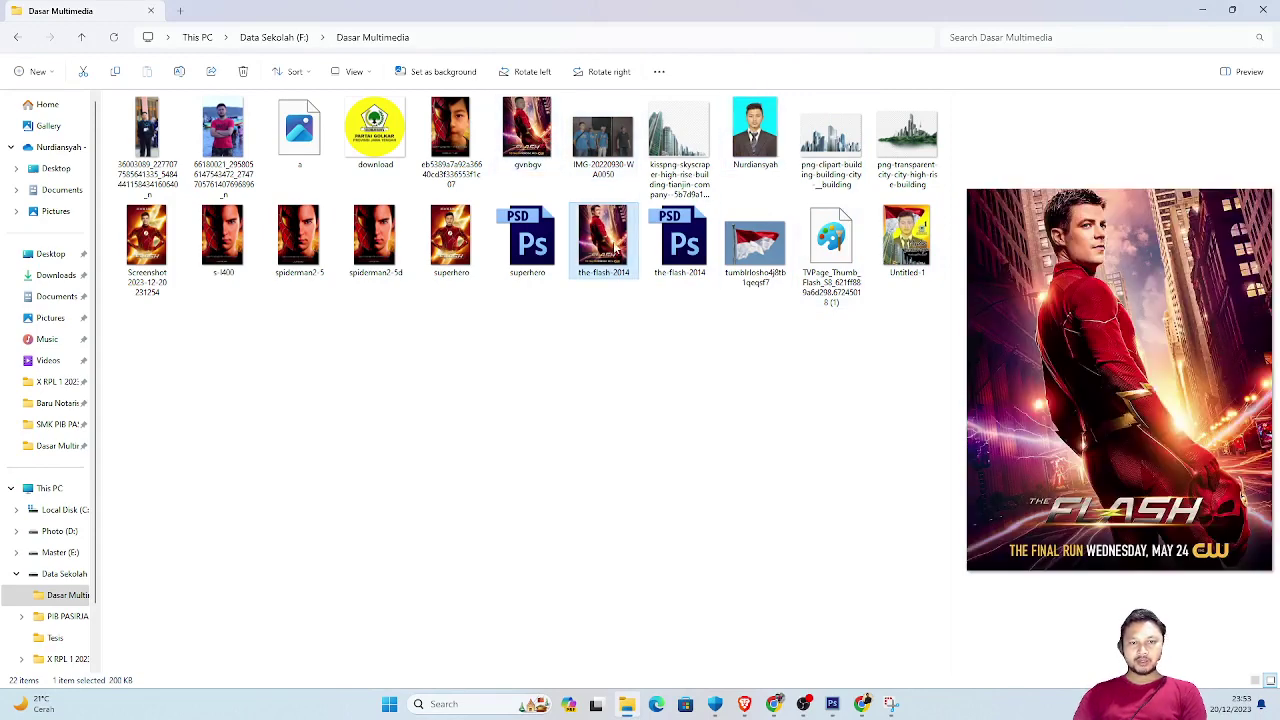
pyautogui.click(512, 148)
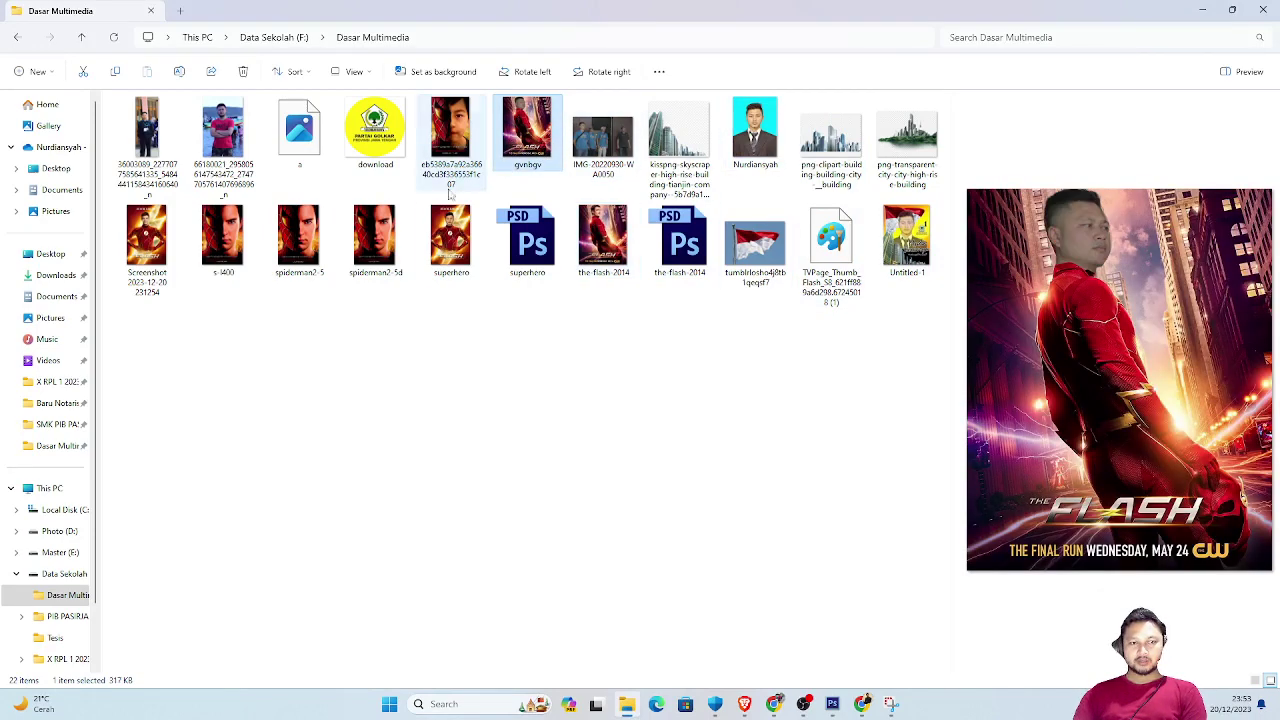
pyautogui.click(450, 238)
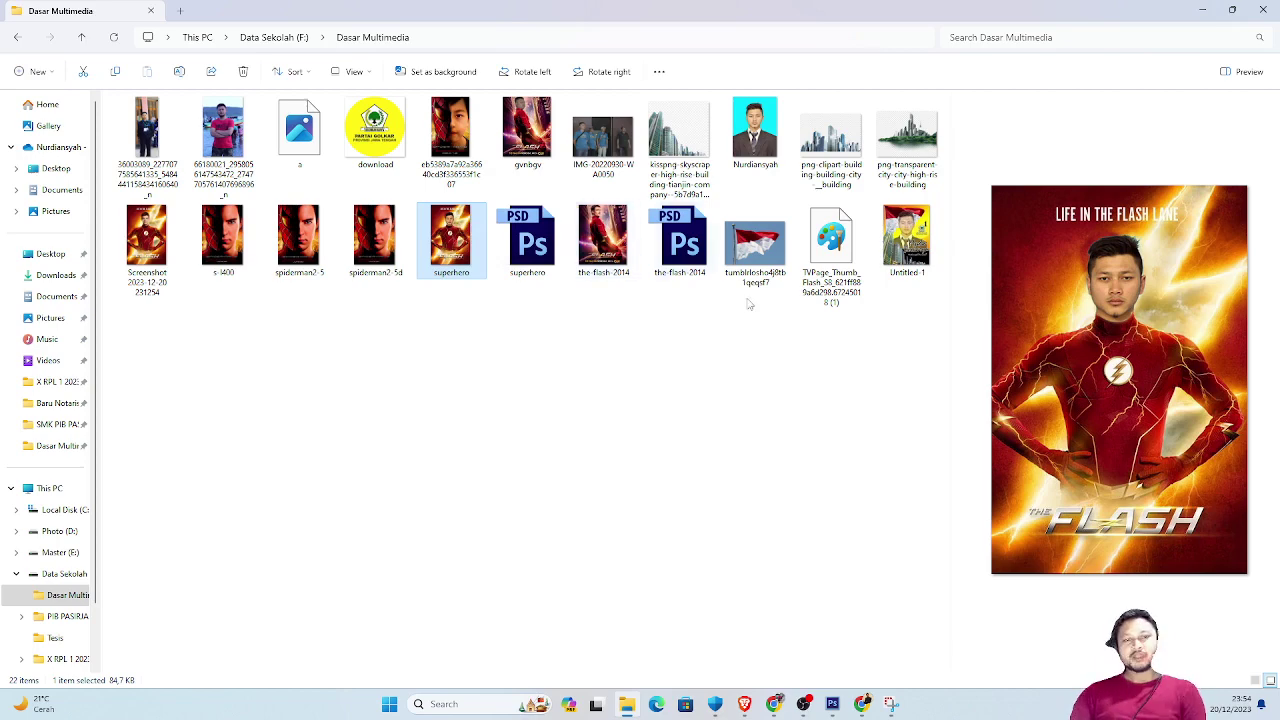
pyautogui.click(907, 243)
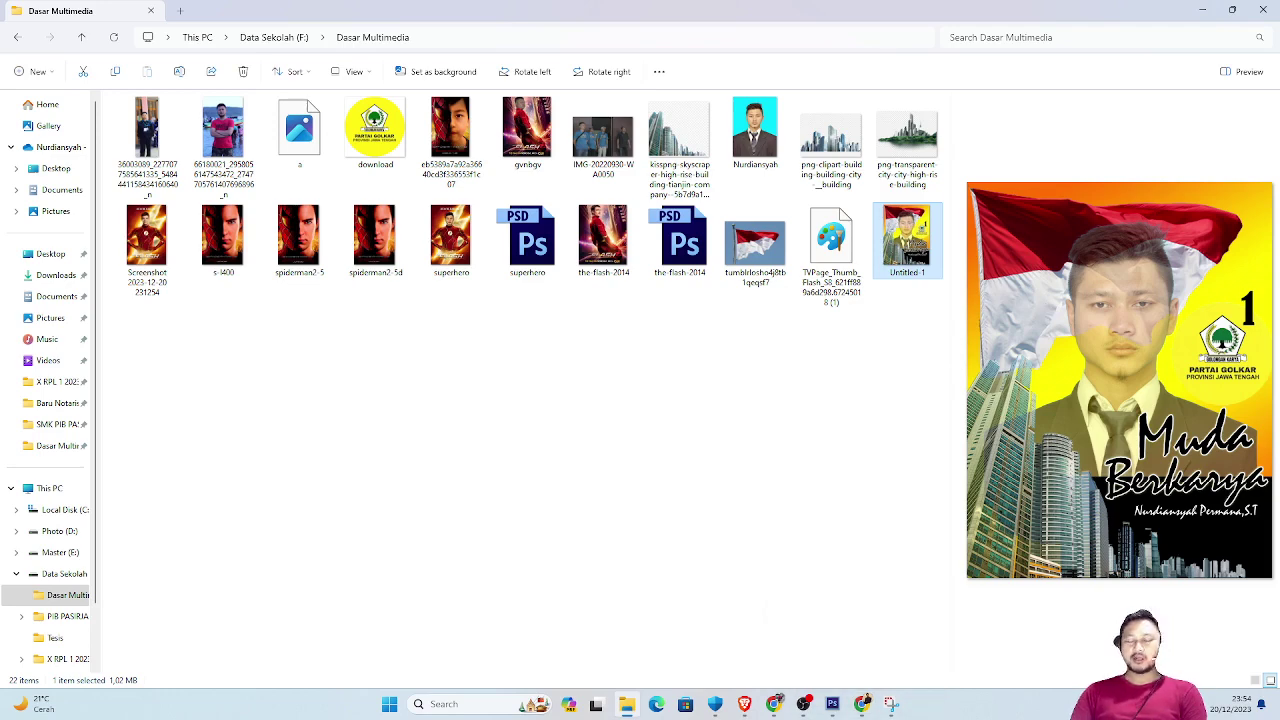
pyautogui.click(773, 704)
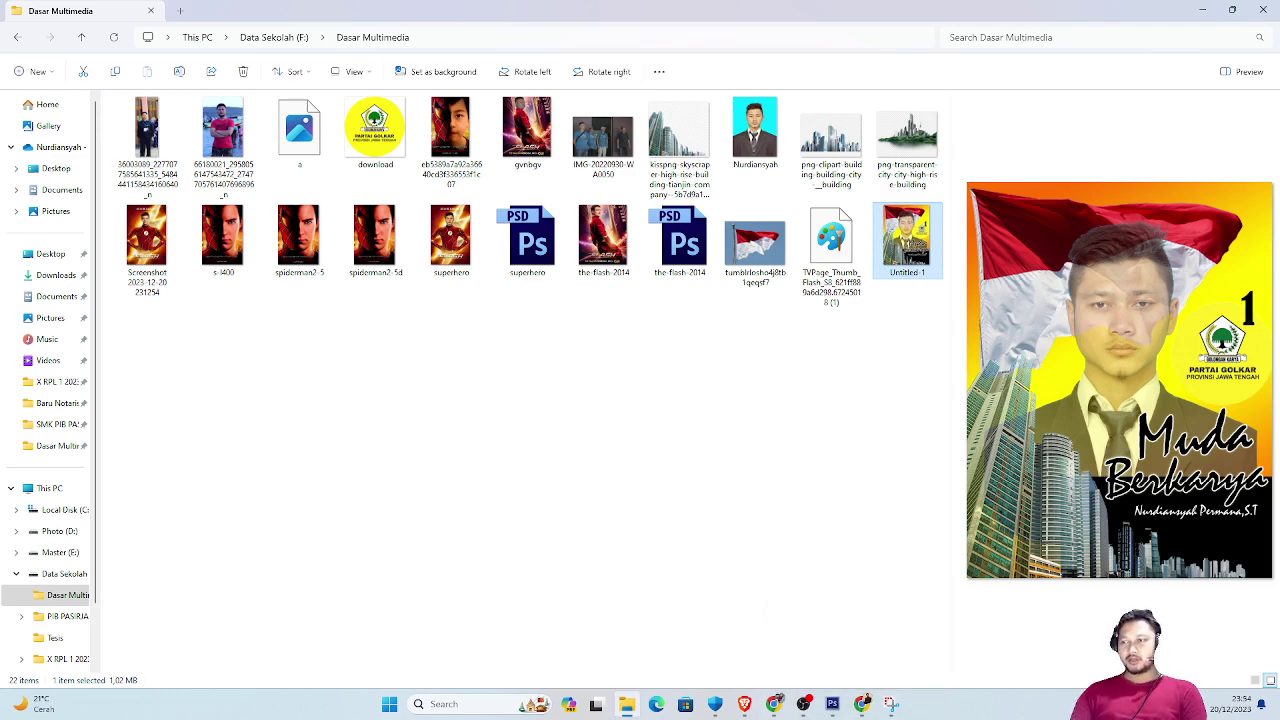
pyautogui.moveTo(919, 79); pyautogui.dragTo(496, 90)
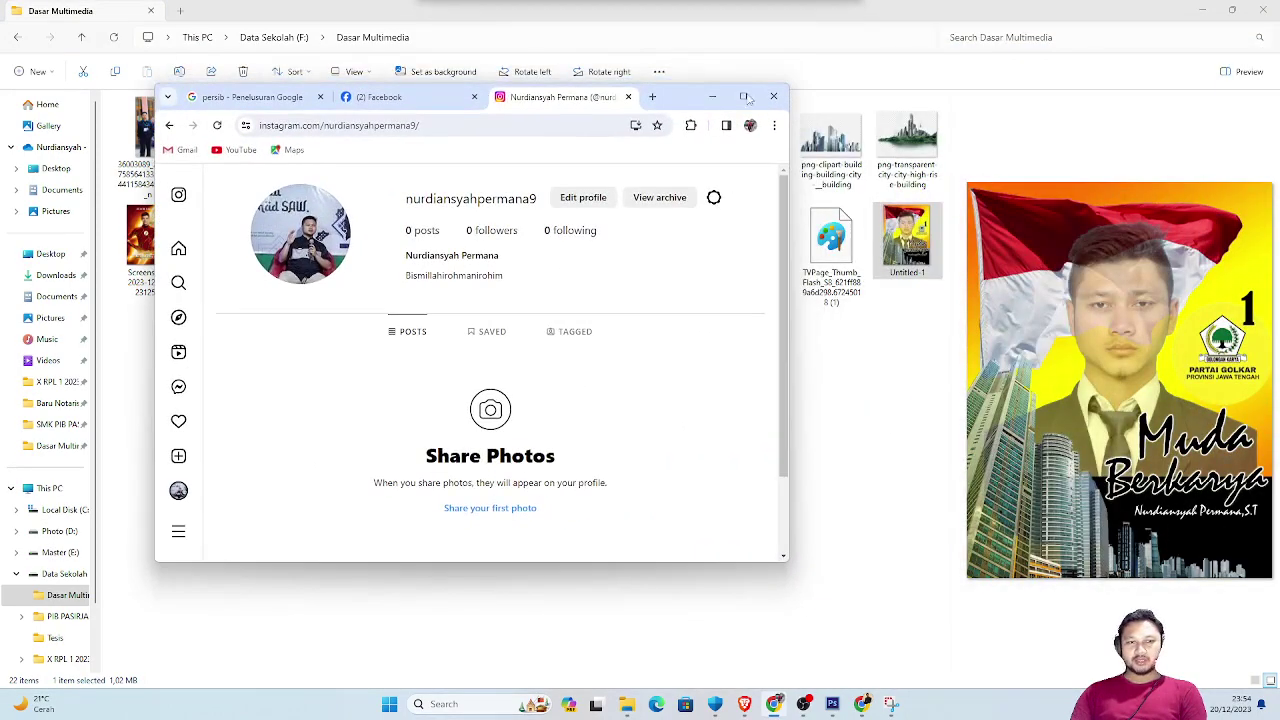
# Maximize the Chrome window showing the Instagram profile.
pyautogui.click(751, 87)
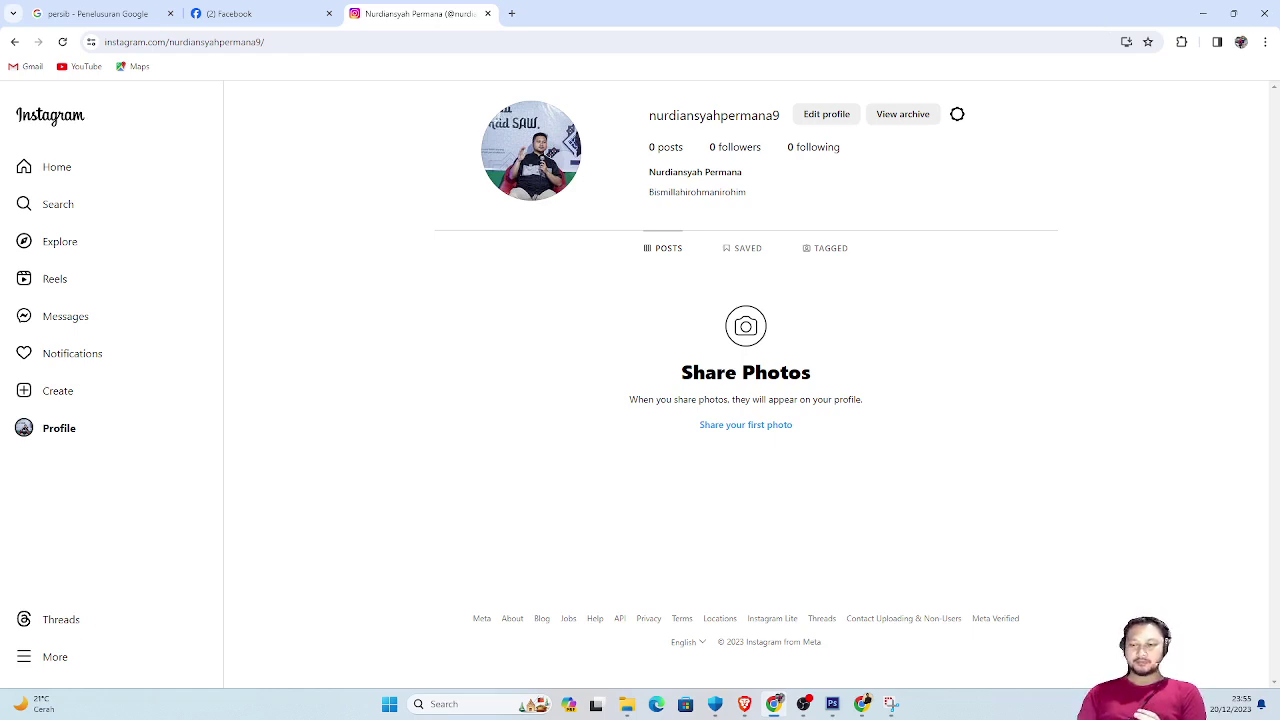
# Glance at the date and notifications panel, then open a new Chrome tab.
pyautogui.click(1229, 704)
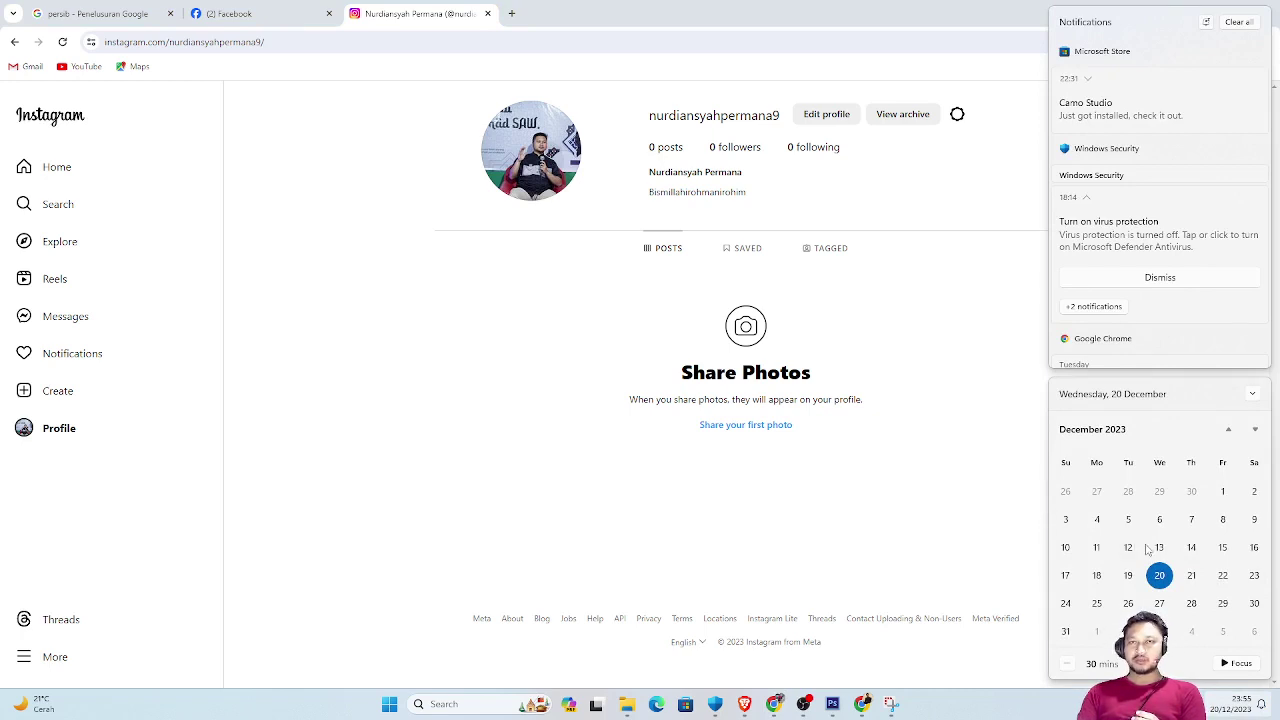
pyautogui.click(986, 532)
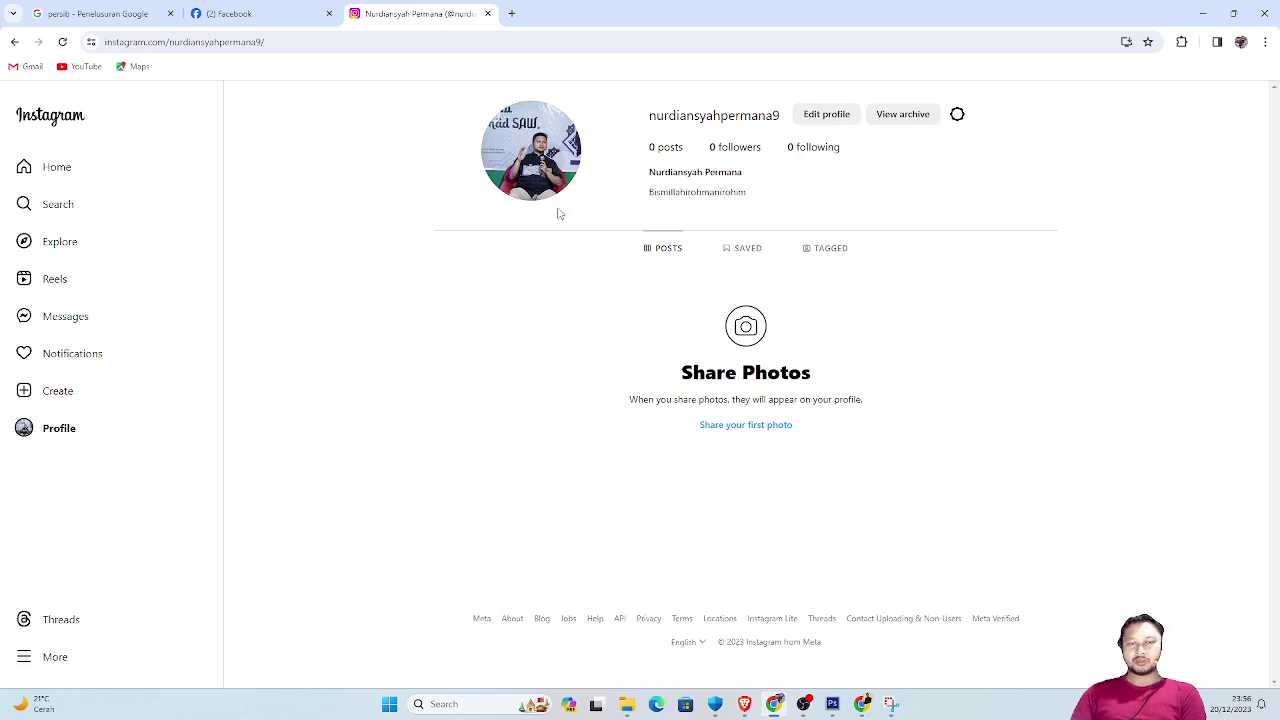
pyautogui.click(510, 14)
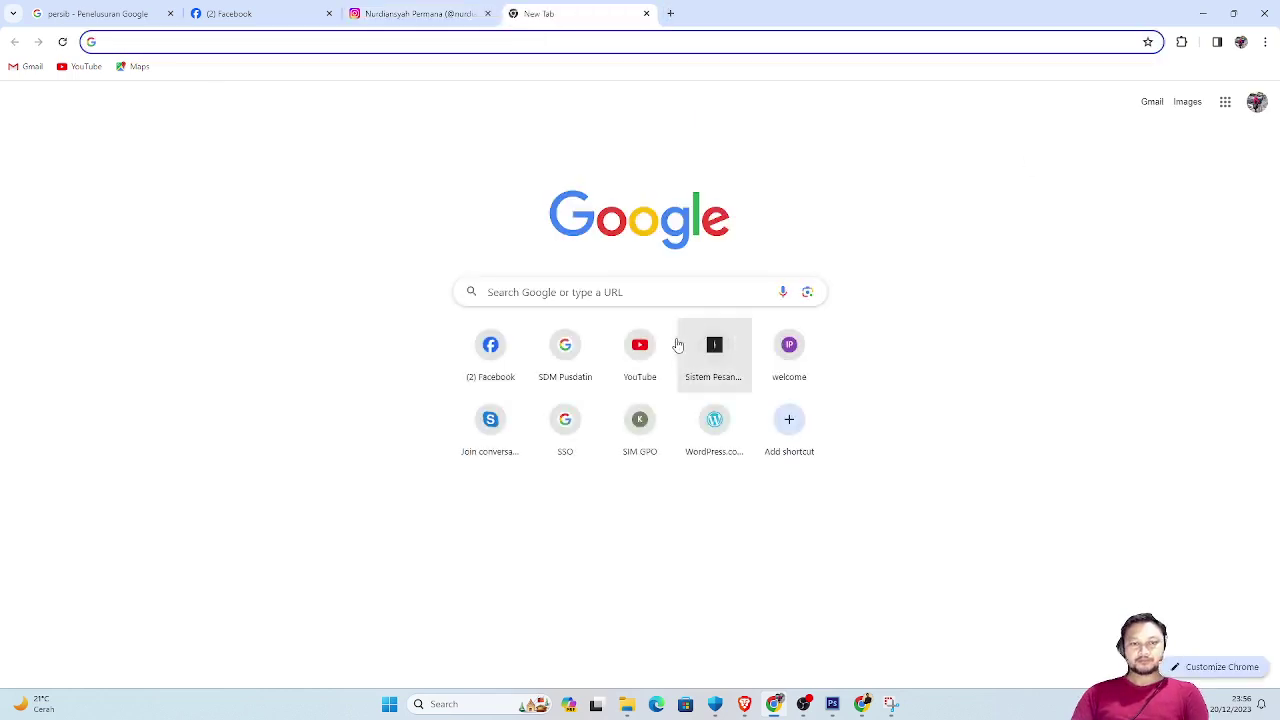
# Search YouTube for the presenter's name with results filtered to videos only.
pyautogui.click(640, 345)
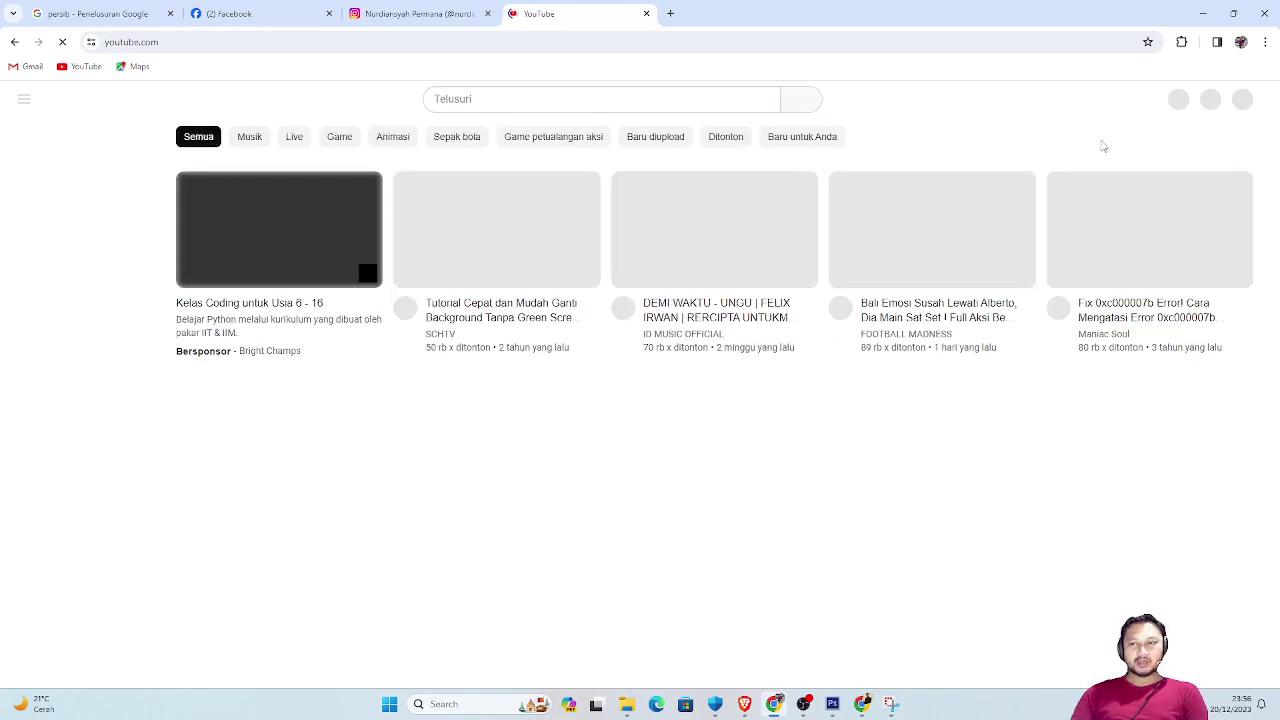
pyautogui.click(672, 104)
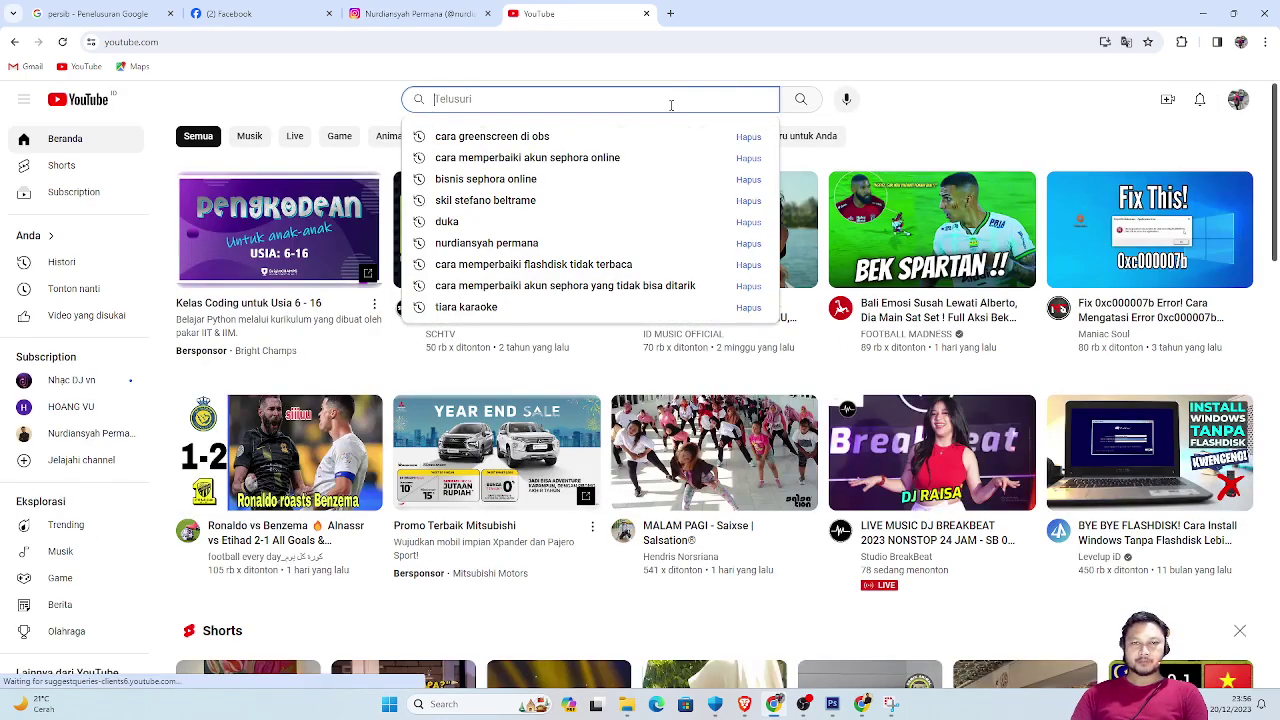
pyautogui.write('nurd')
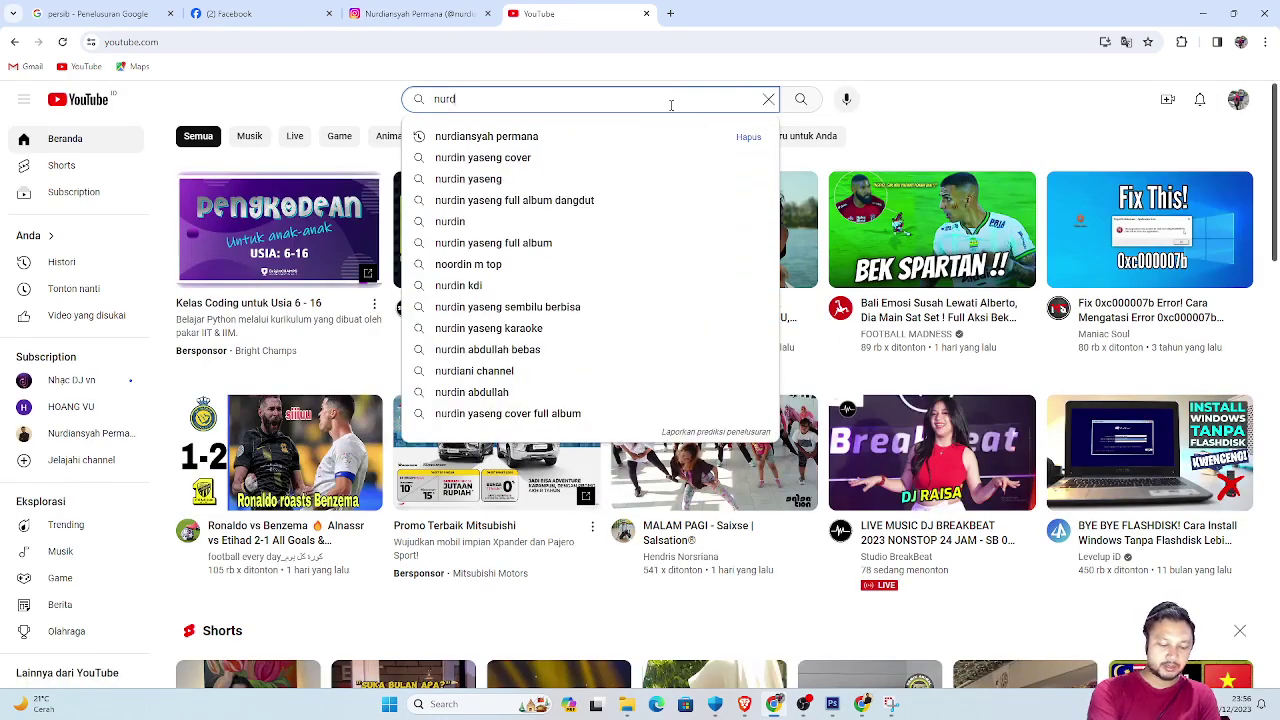
pyautogui.click(622, 136)
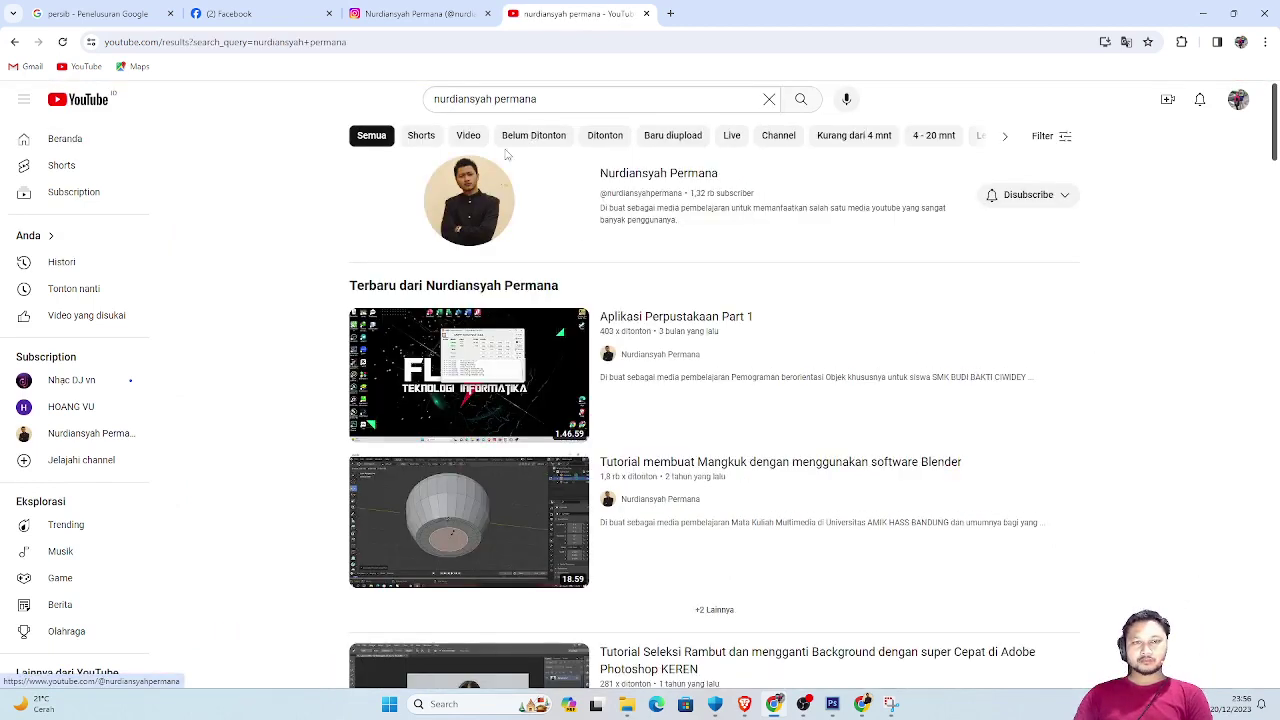
pyautogui.click(468, 135)
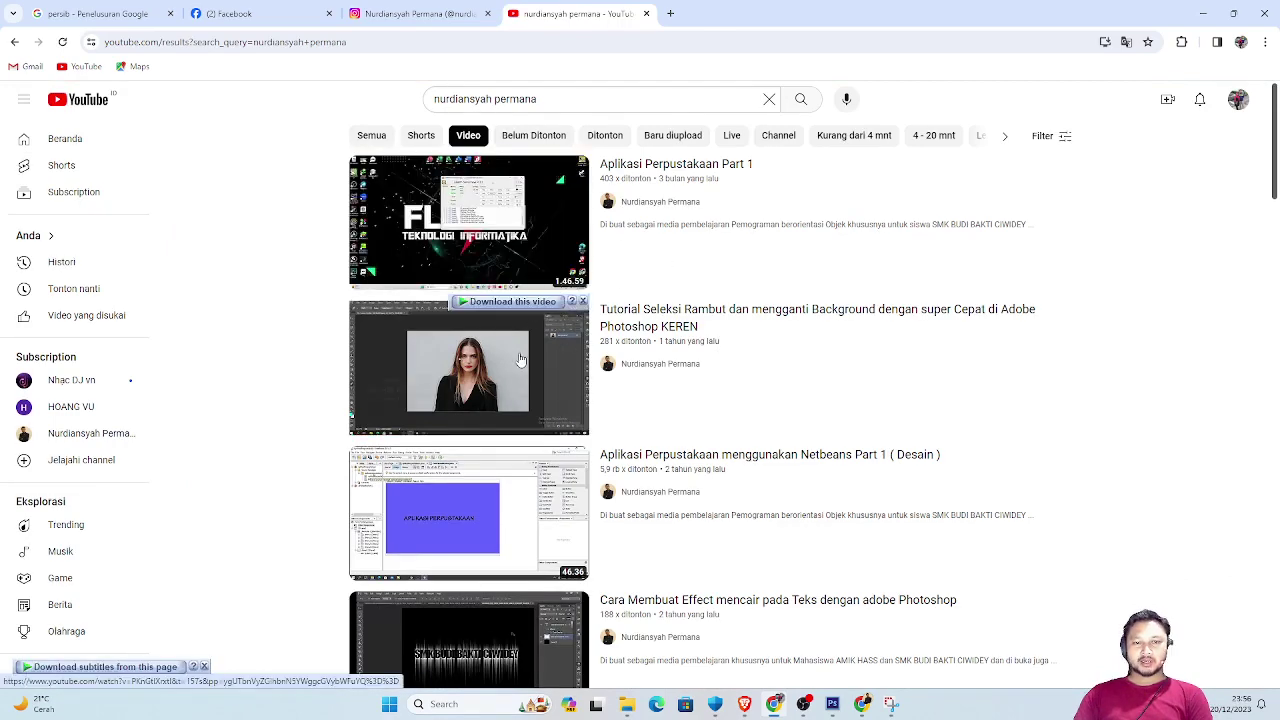
# Scroll through the video results, then minimize Chrome to reveal the Dasar Multimedia folder.
pyautogui.scroll(-2, 690, 350)
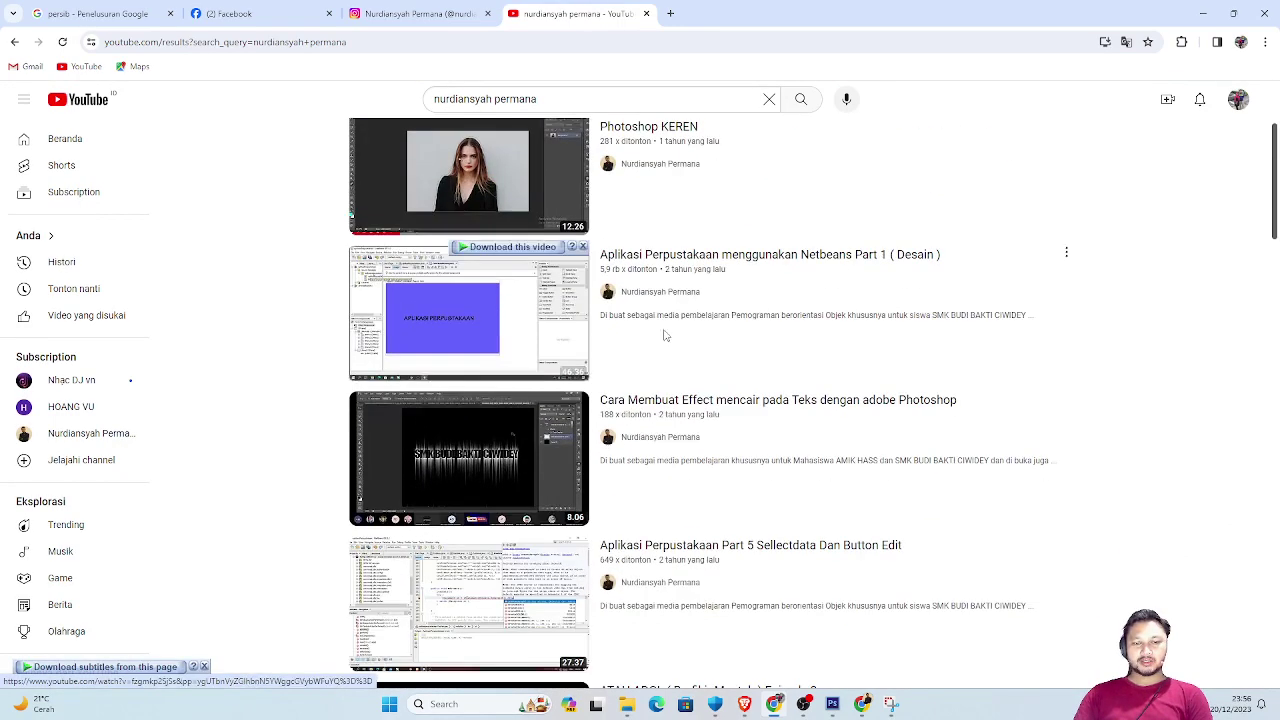
pyautogui.scroll(-2, 800, 390)
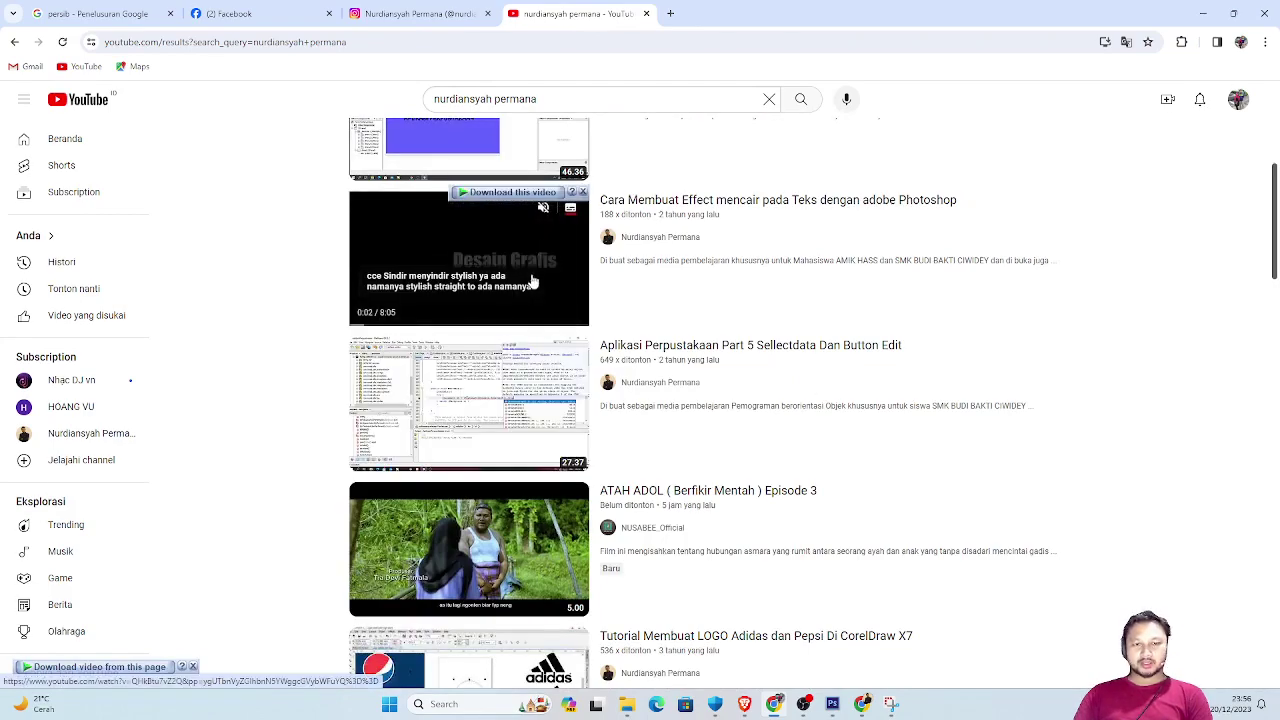
pyautogui.scroll(-4, 687, 330)
pyautogui.scroll(-3, 668, 417)
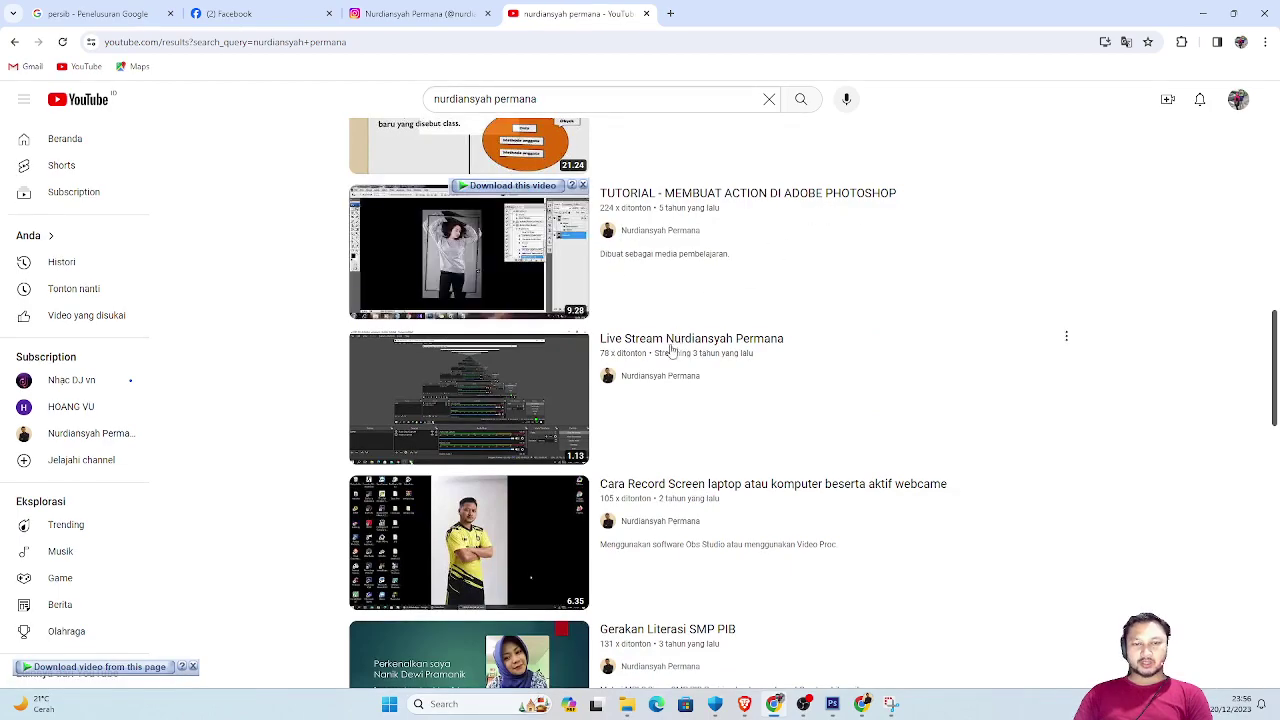
pyautogui.scroll(-1, 674, 429)
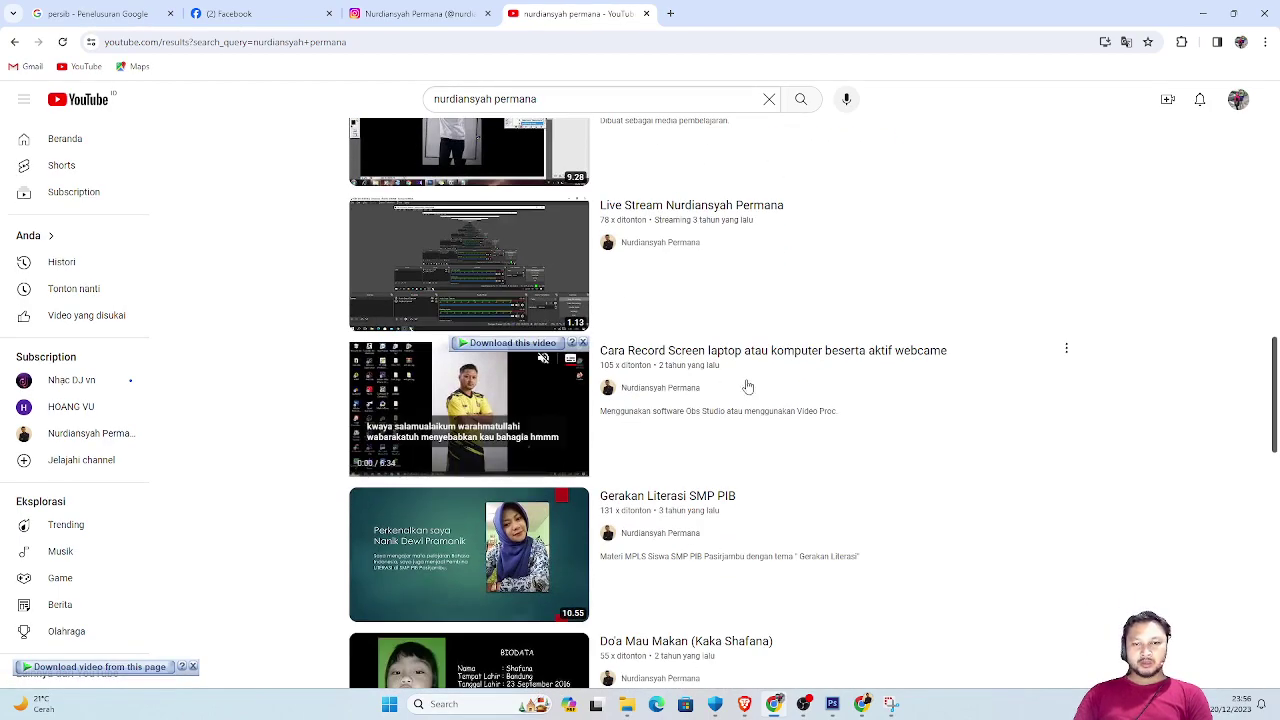
pyautogui.scroll(-2, 689, 437)
pyautogui.scroll(-2, 505, 424)
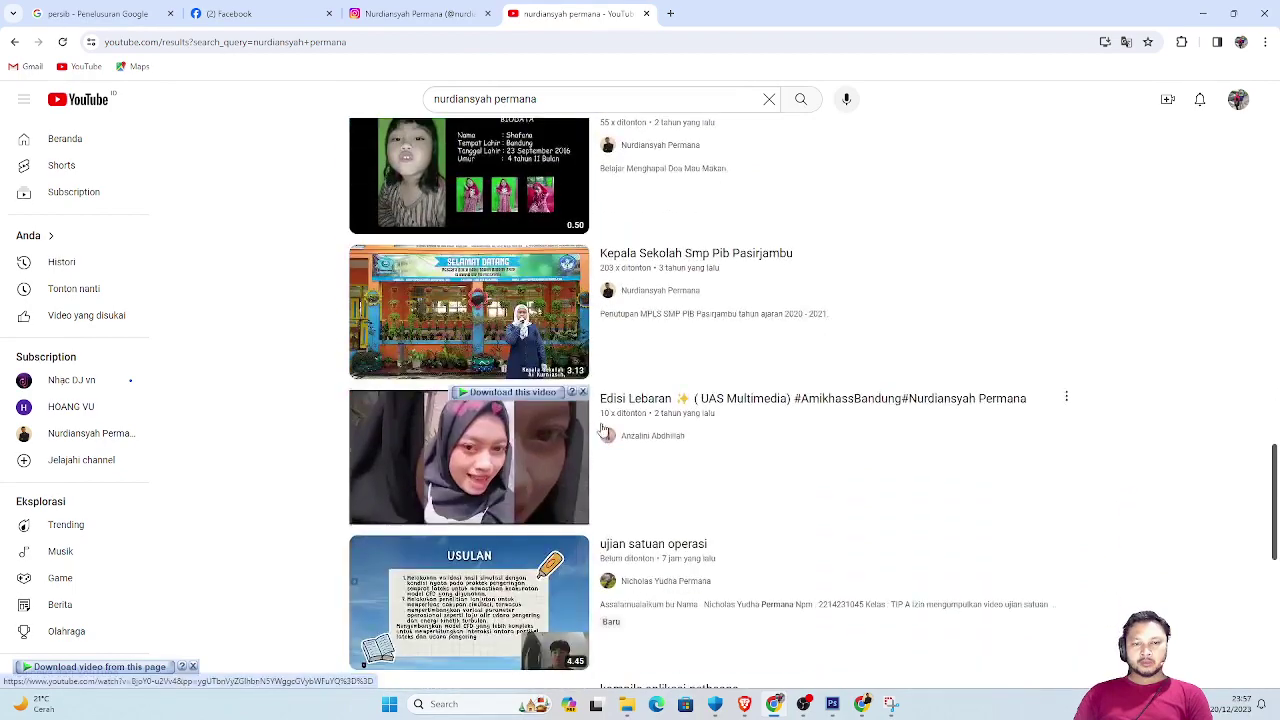
pyautogui.scroll(-2, 666, 434)
pyautogui.scroll(-2, 809, 443)
pyautogui.scroll(-2, 528, 444)
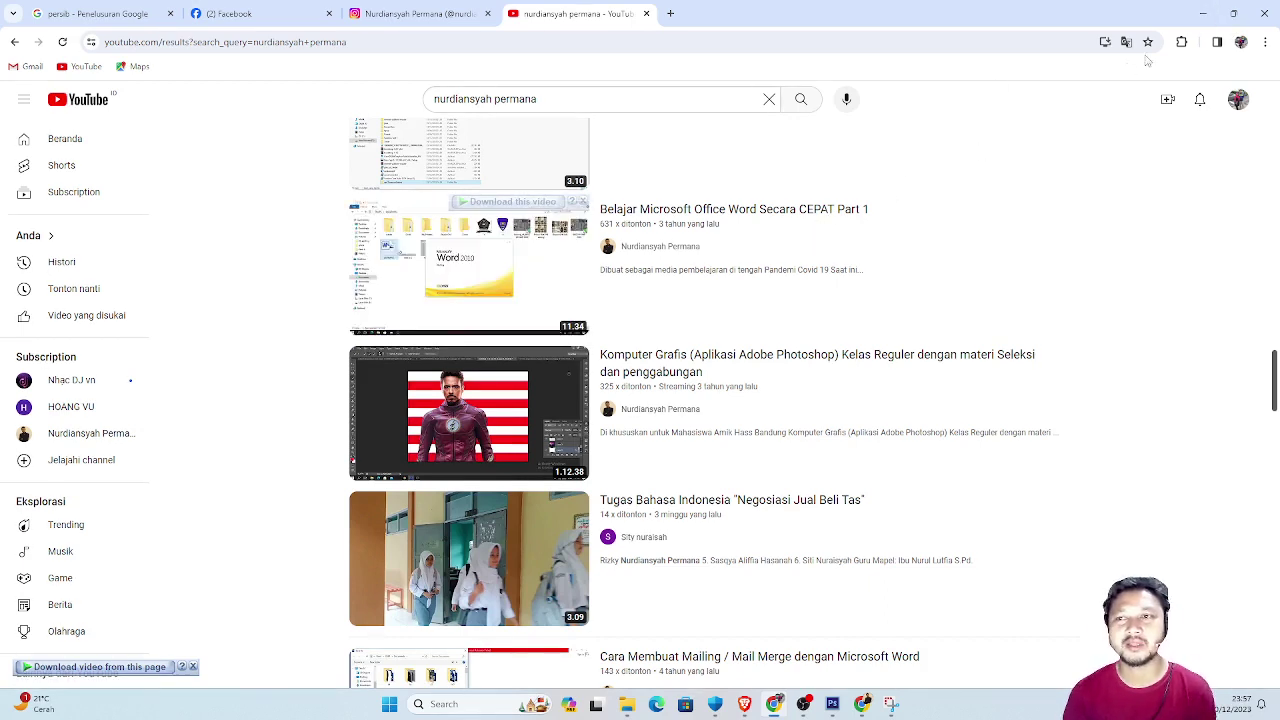
pyautogui.click(1205, 14)
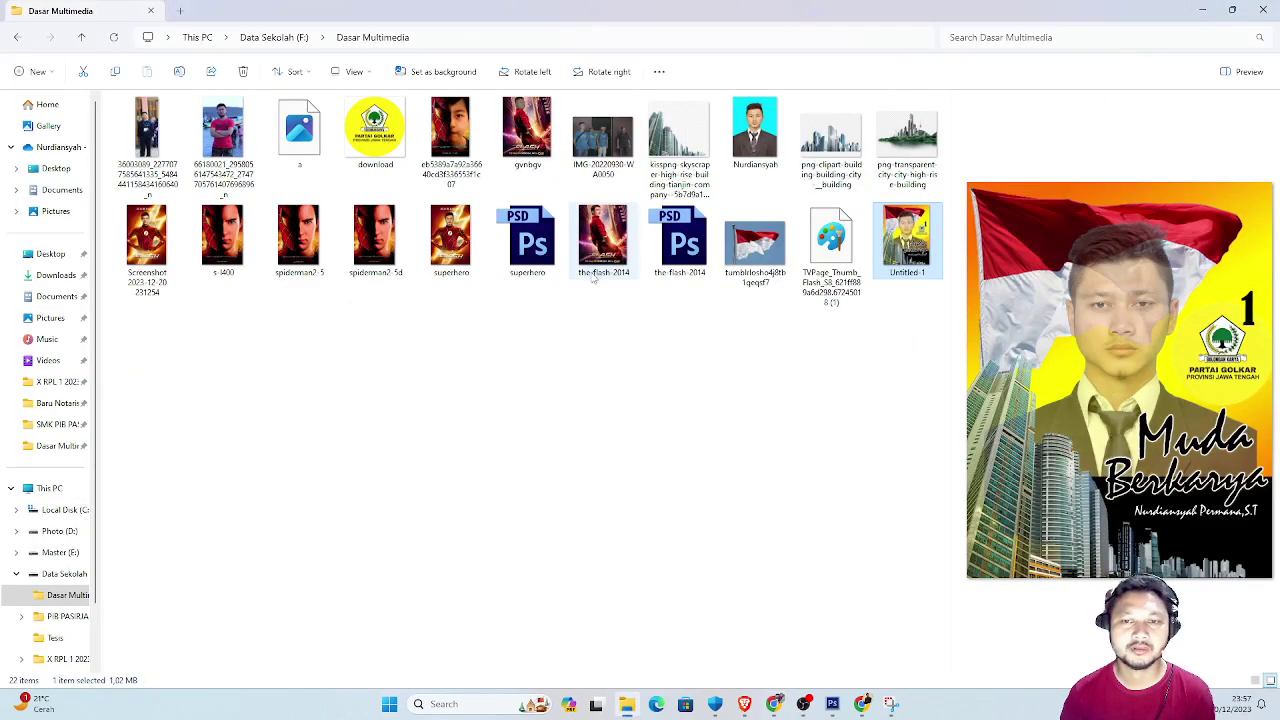
# Minimize File Explorer, Photoshop and Chrome so OBS Studio is in front.
pyautogui.click(1202, 9)
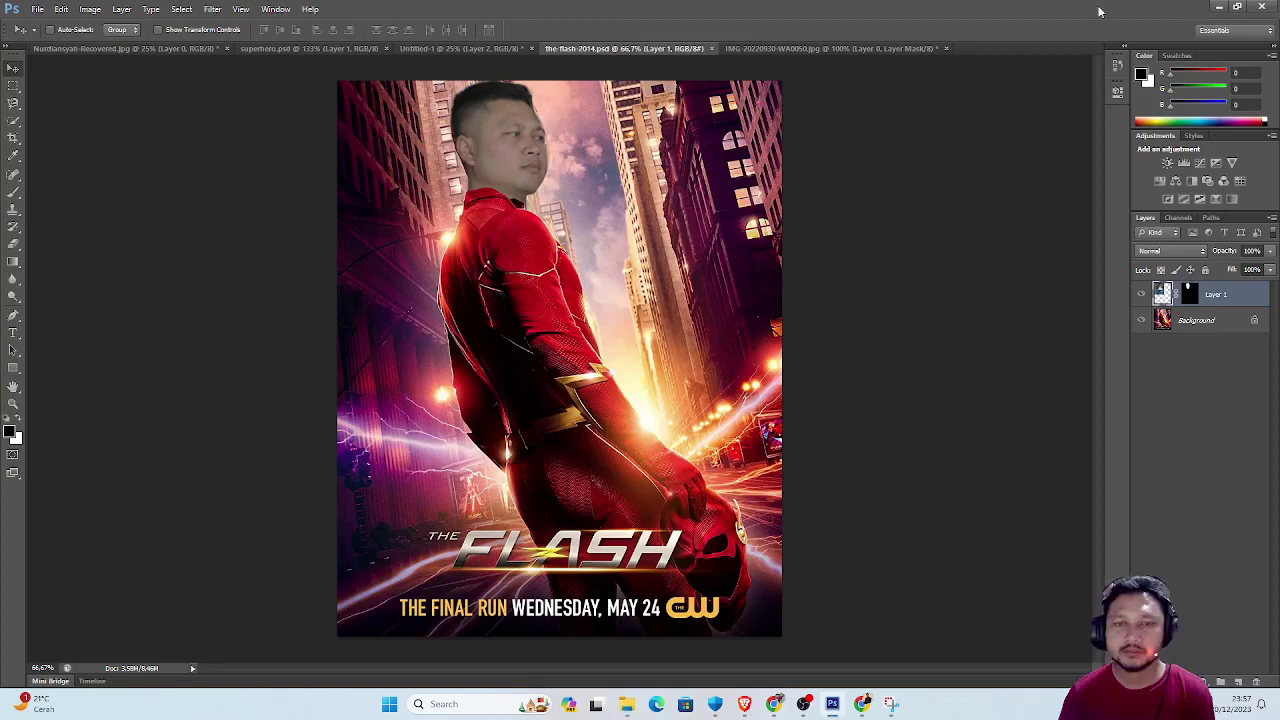
pyautogui.click(1213, 10)
pyautogui.click(1206, 13)
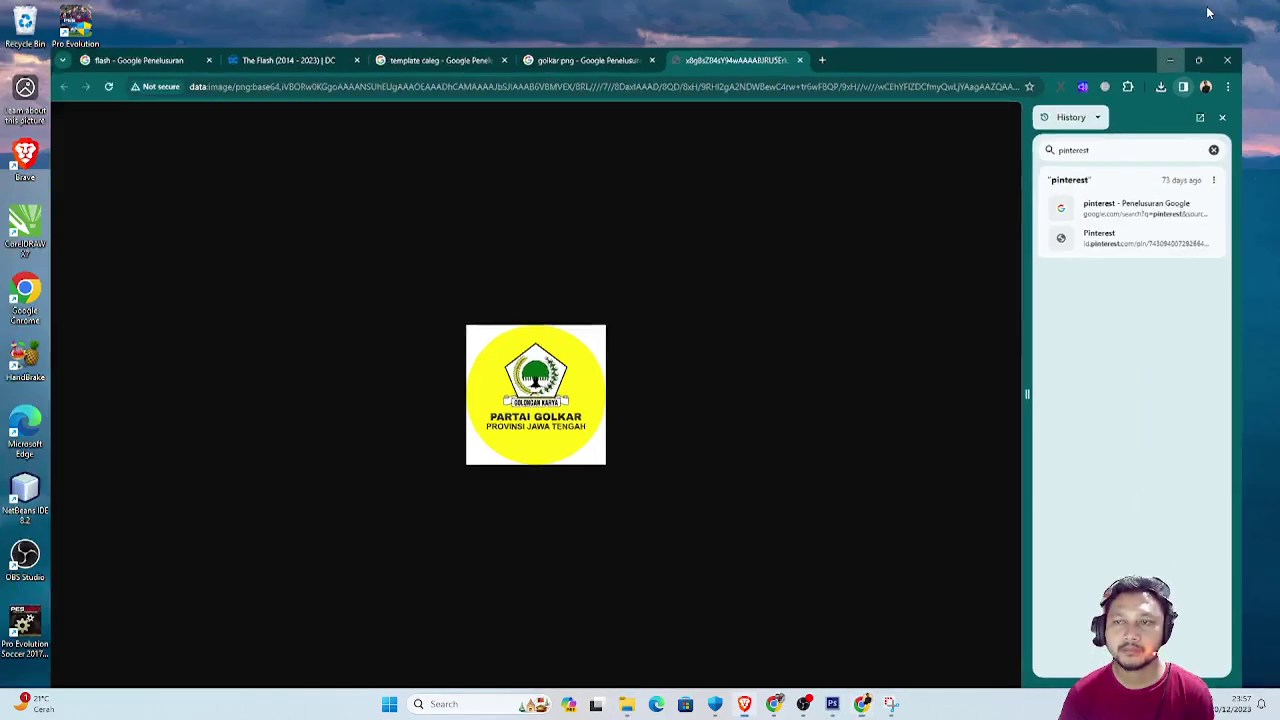
pyautogui.click(803, 704)
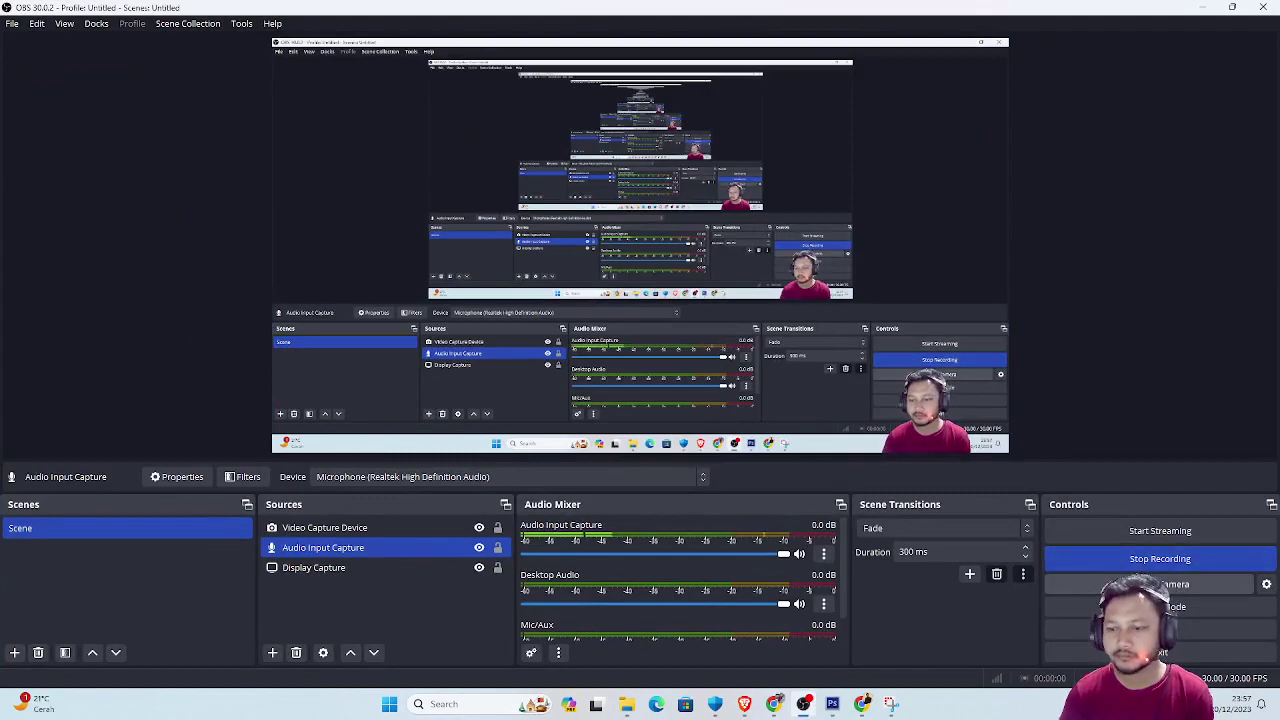